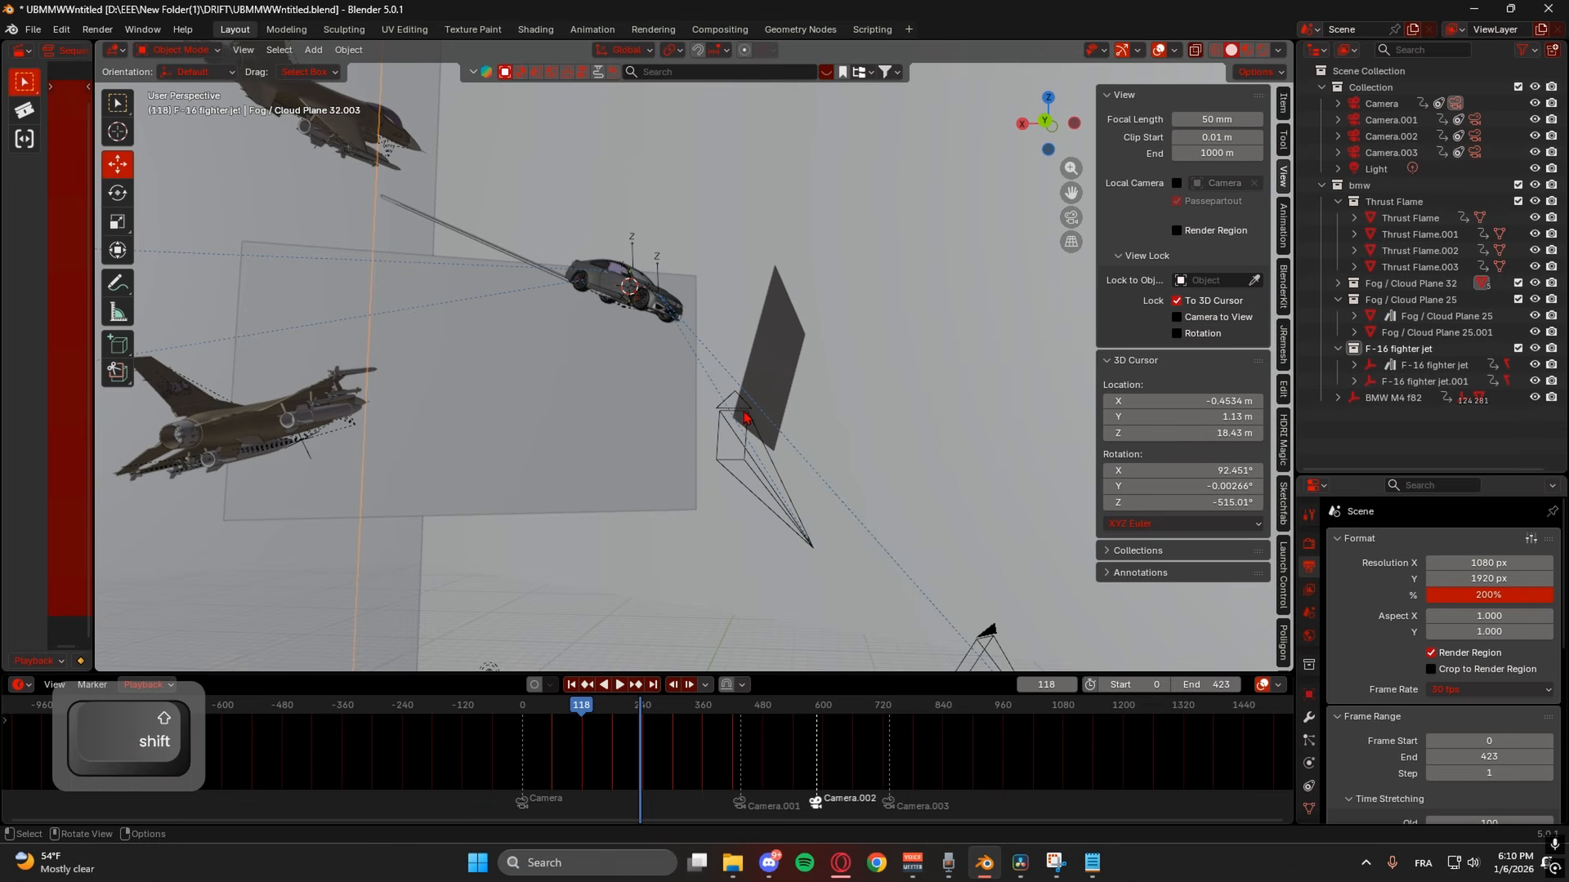
- Inspect the cloud project in Material Preview, selecting the fog and cloud planes while orbiting
middle_drag(608, 435, 939, 445)
click(533, 378)
middle_drag(711, 398, 768, 425)
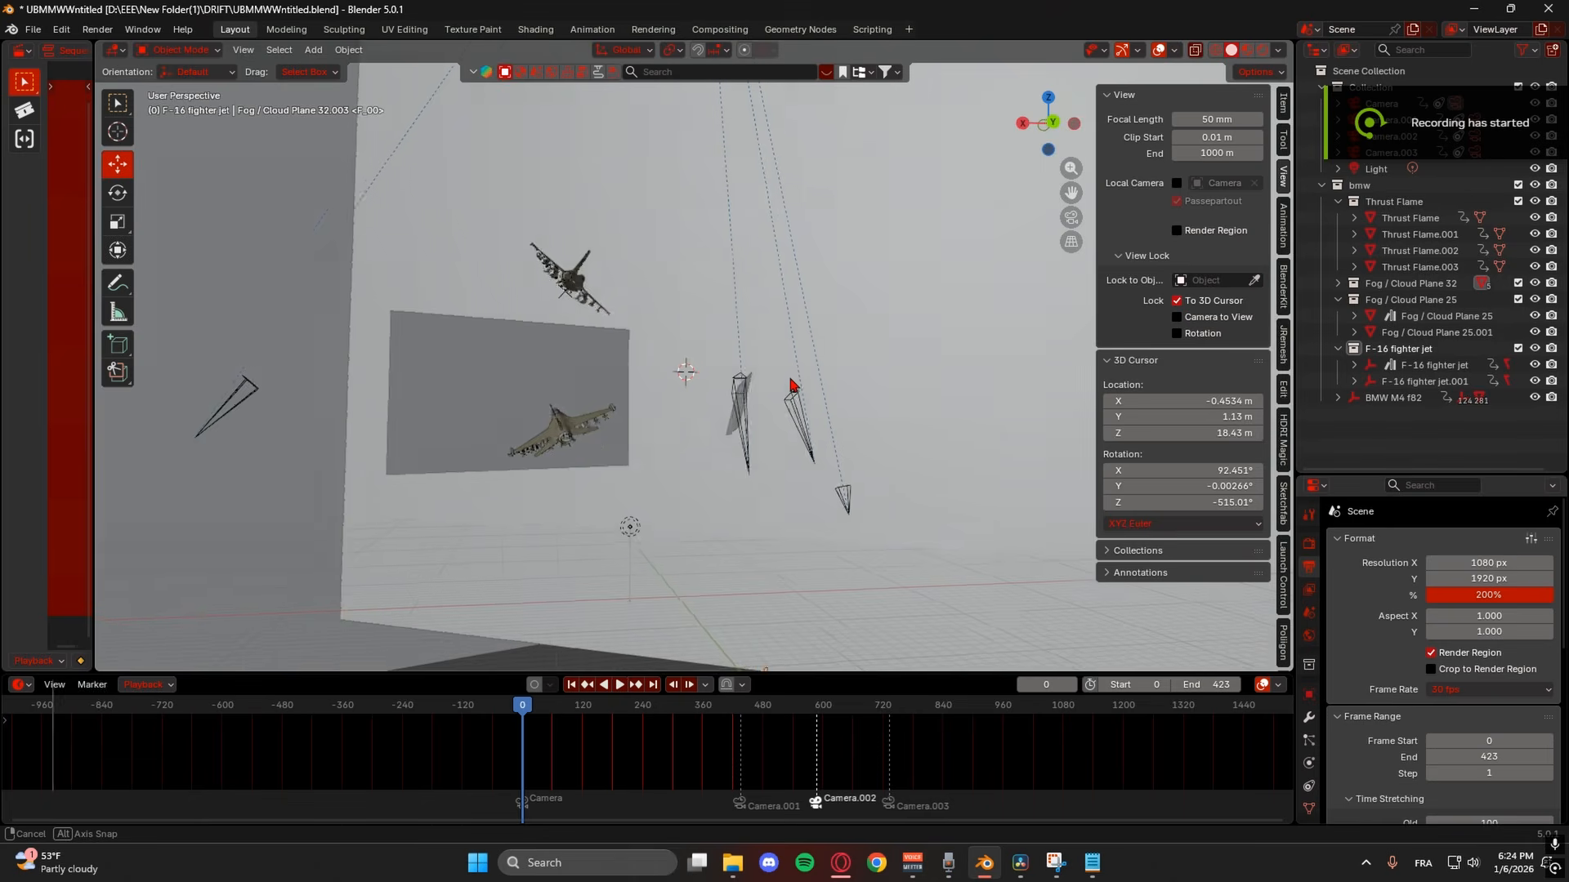
middle_drag(686, 376, 645, 490)
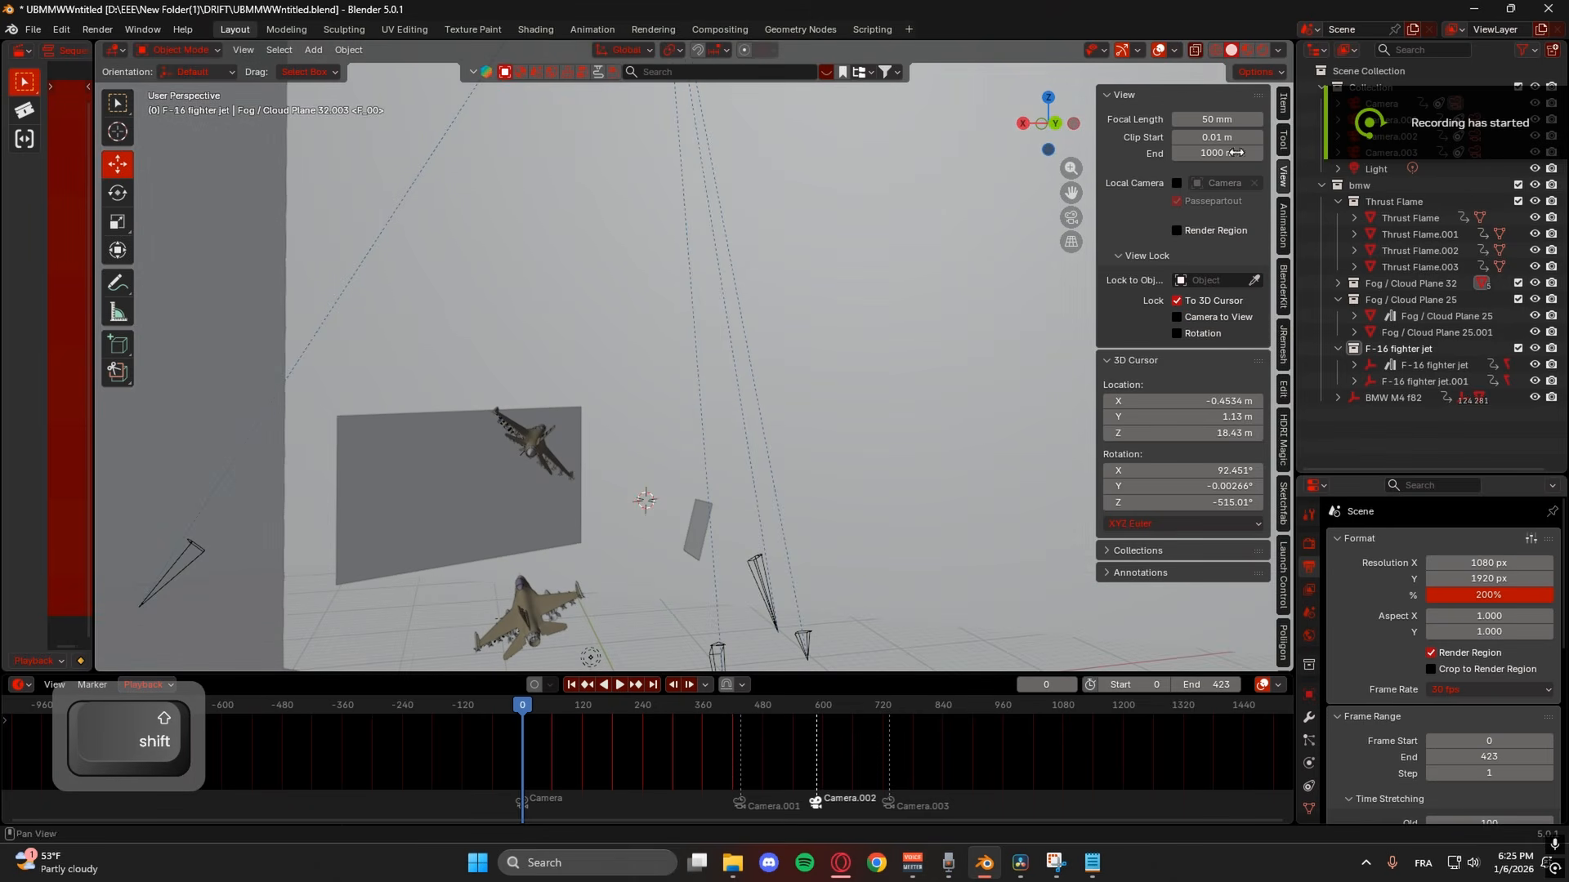
click(1248, 51)
middle_drag(948, 372, 775, 366)
shift+middle_drag(871, 394, 695, 375)
click(842, 348)
middle_drag(845, 353, 756, 408)
- Launch a fresh Blender 5 session from the desktop and dismiss the splash screen
scroll(724, 372, down, 4)
scroll(758, 424, up, 3)
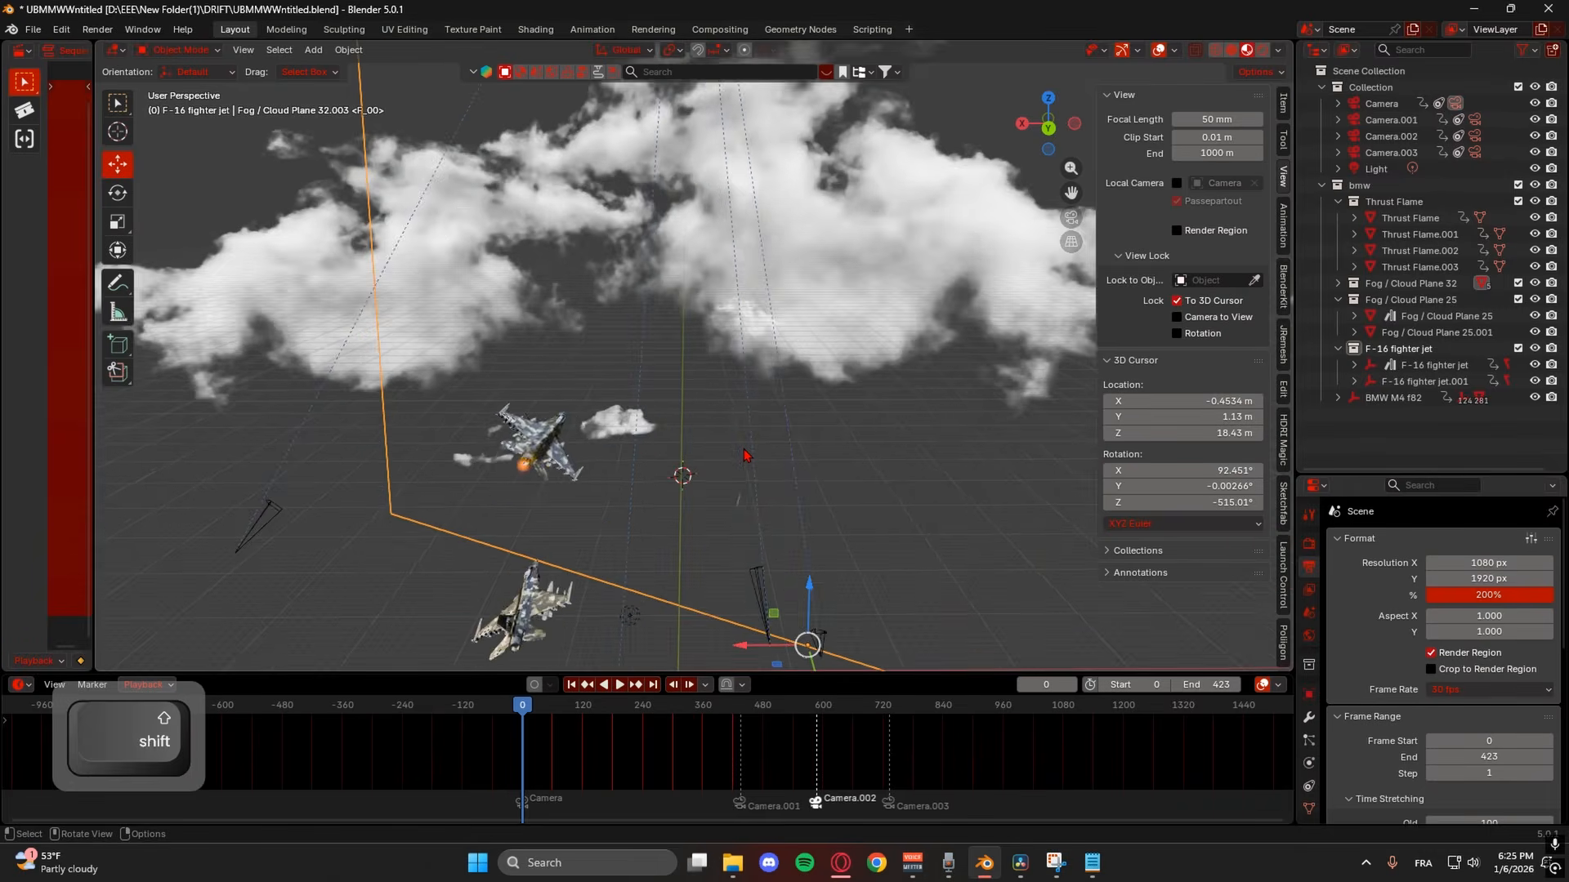
scroll(760, 467, down, 1)
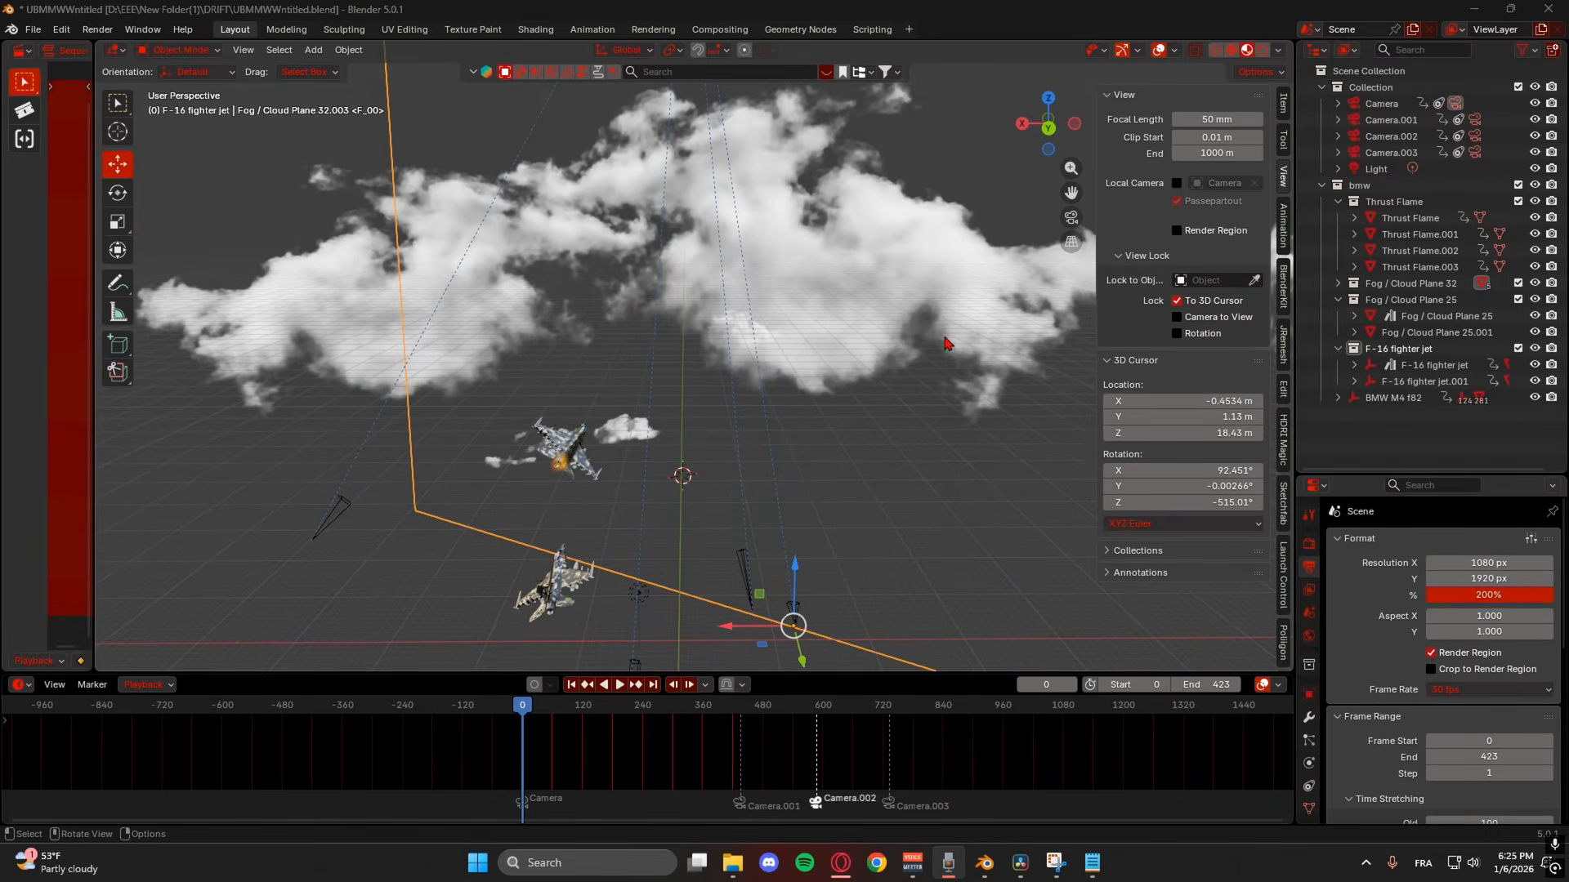
shift+middle_drag(851, 319, 719, 425)
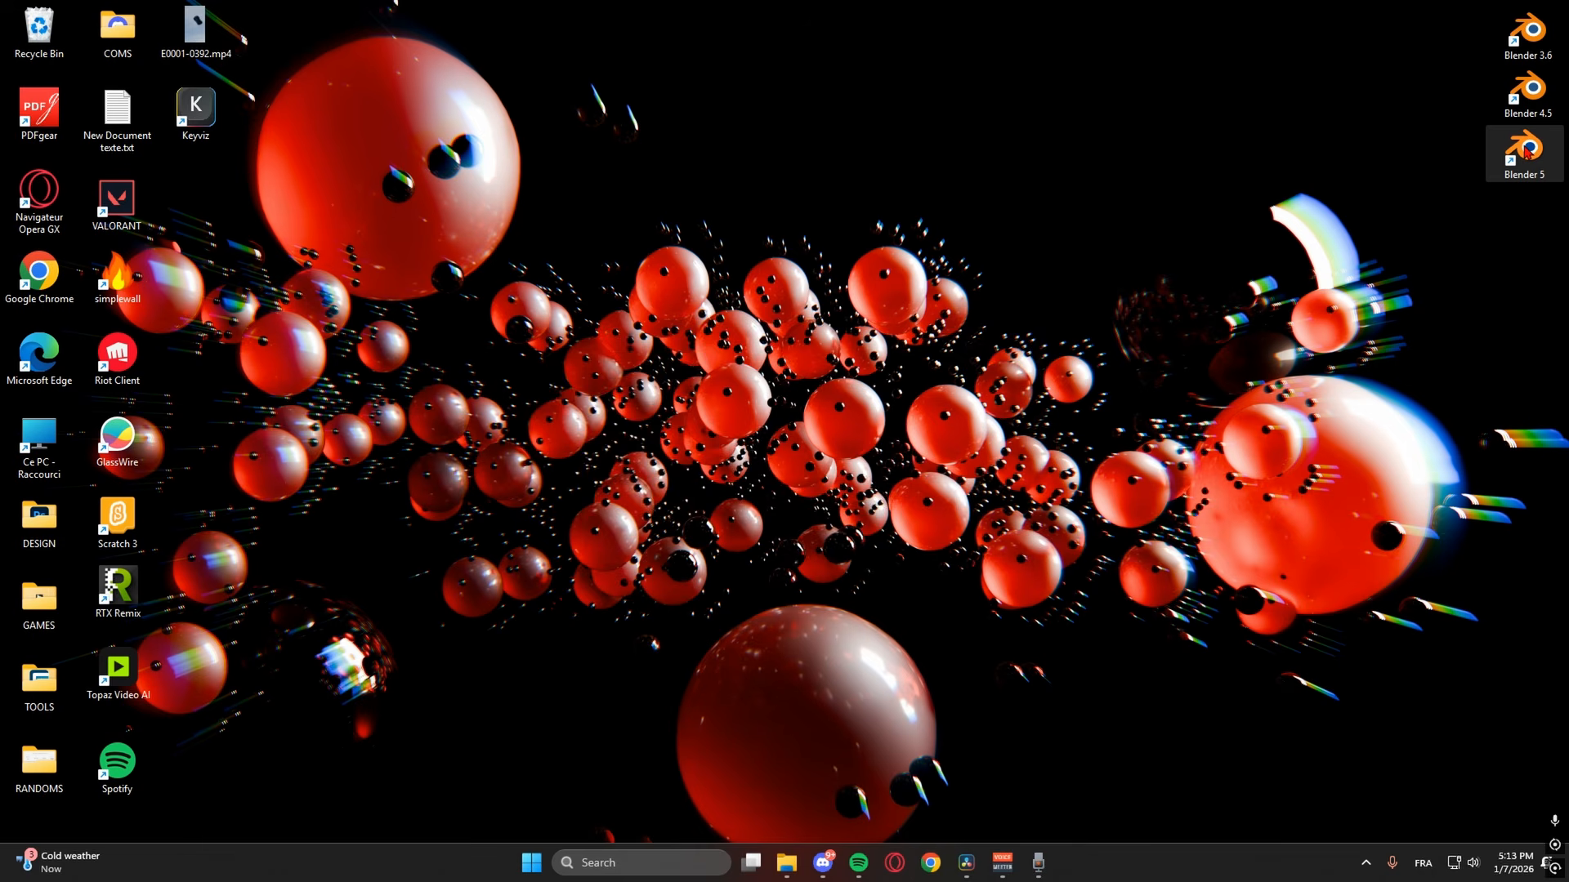
double_click(1525, 152)
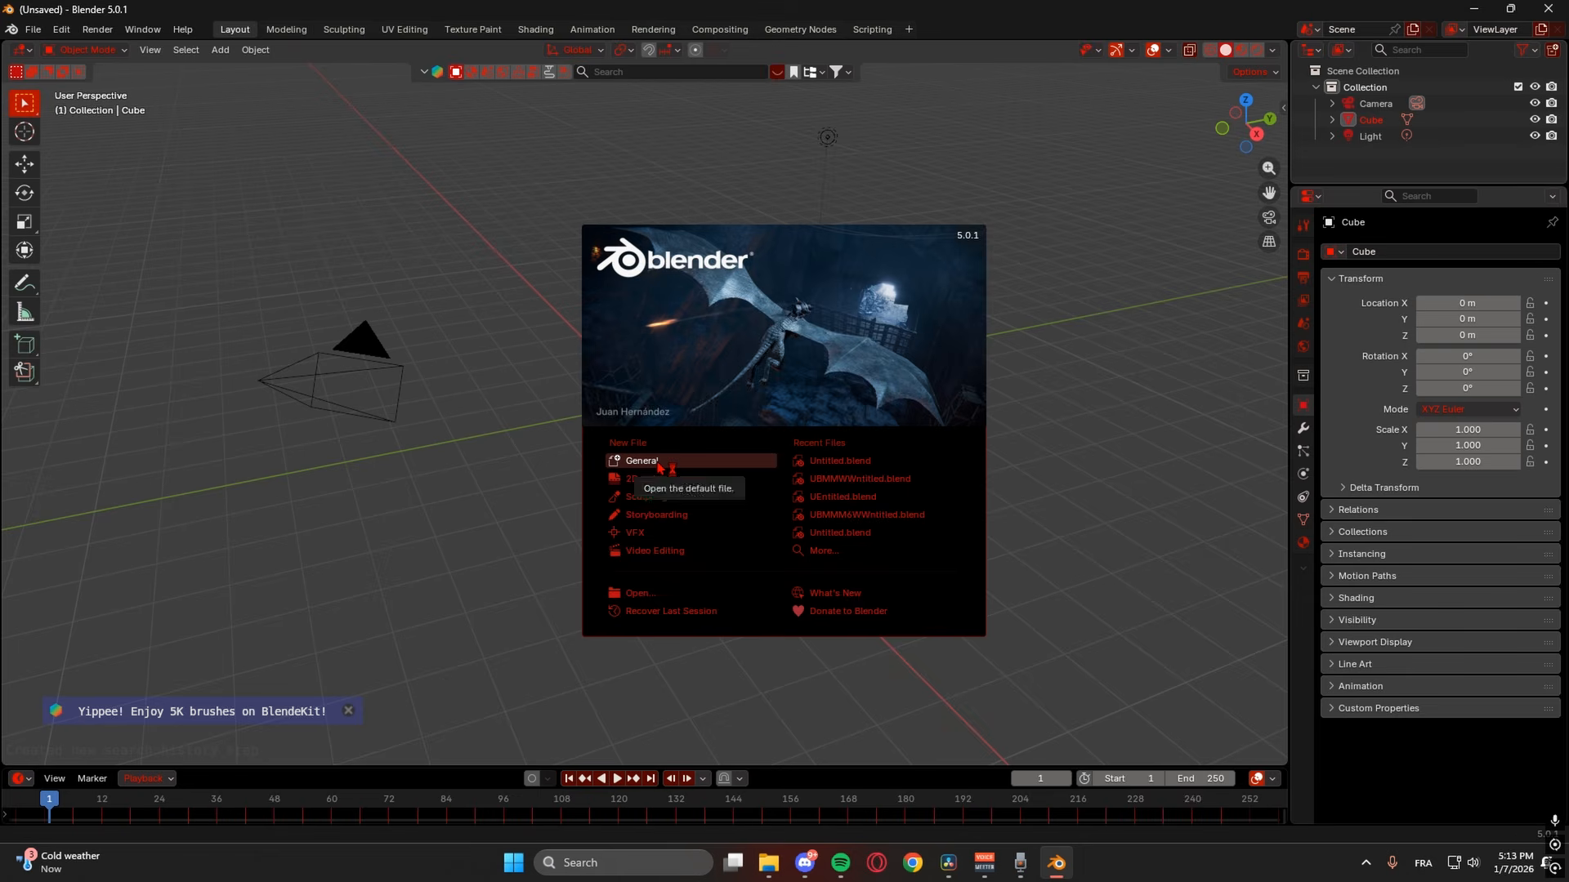
click(656, 454)
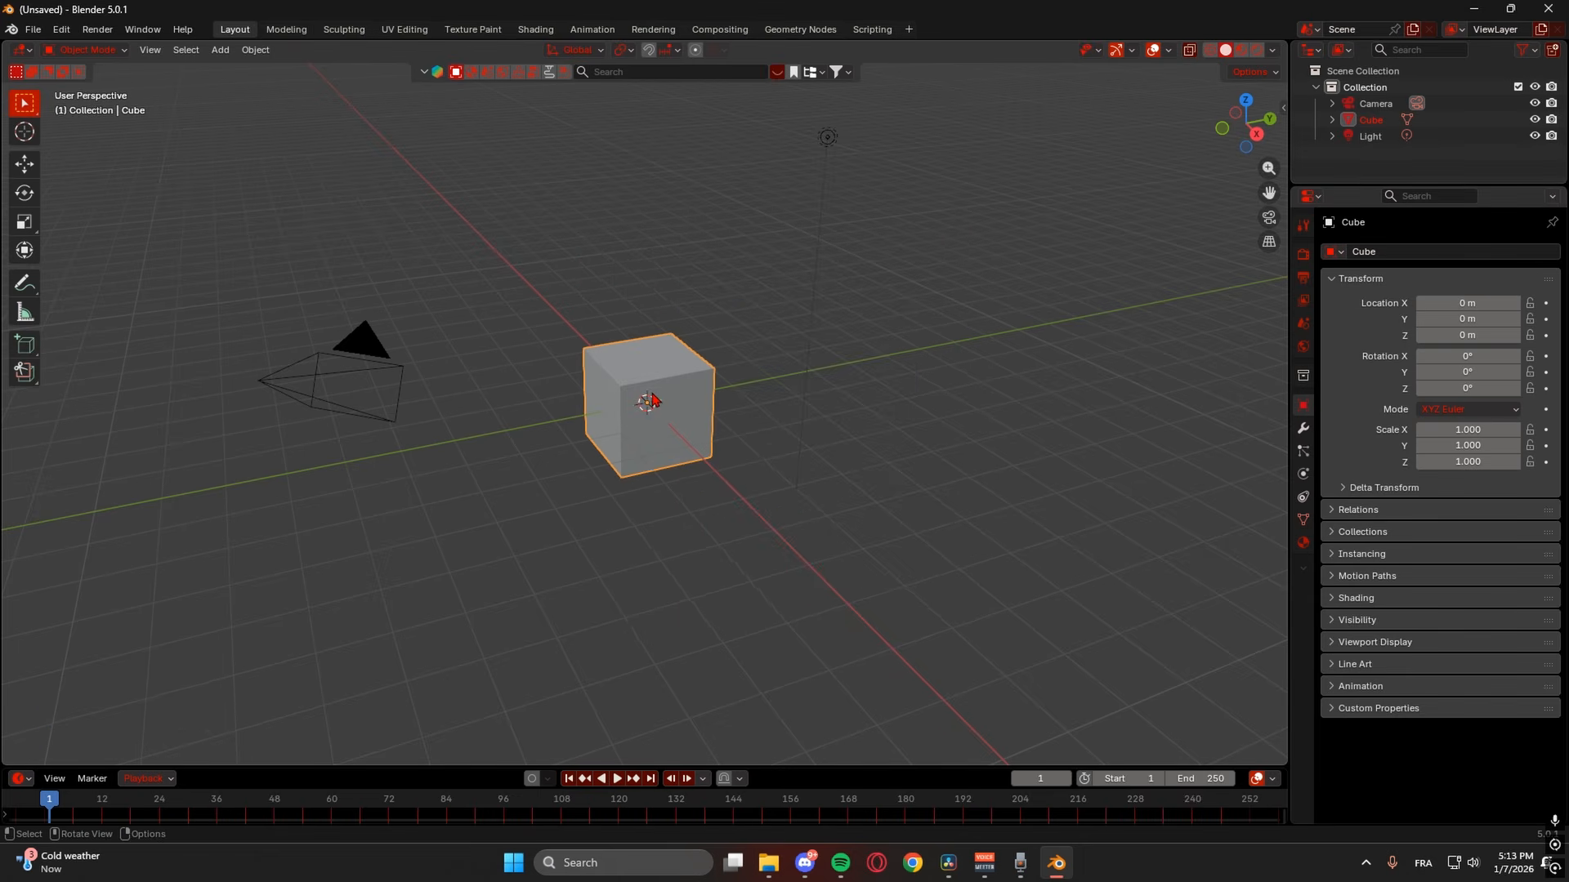
- Delete the default cube and open the viewport sidebar
key(Delete)
middle_drag(651, 401, 889, 603)
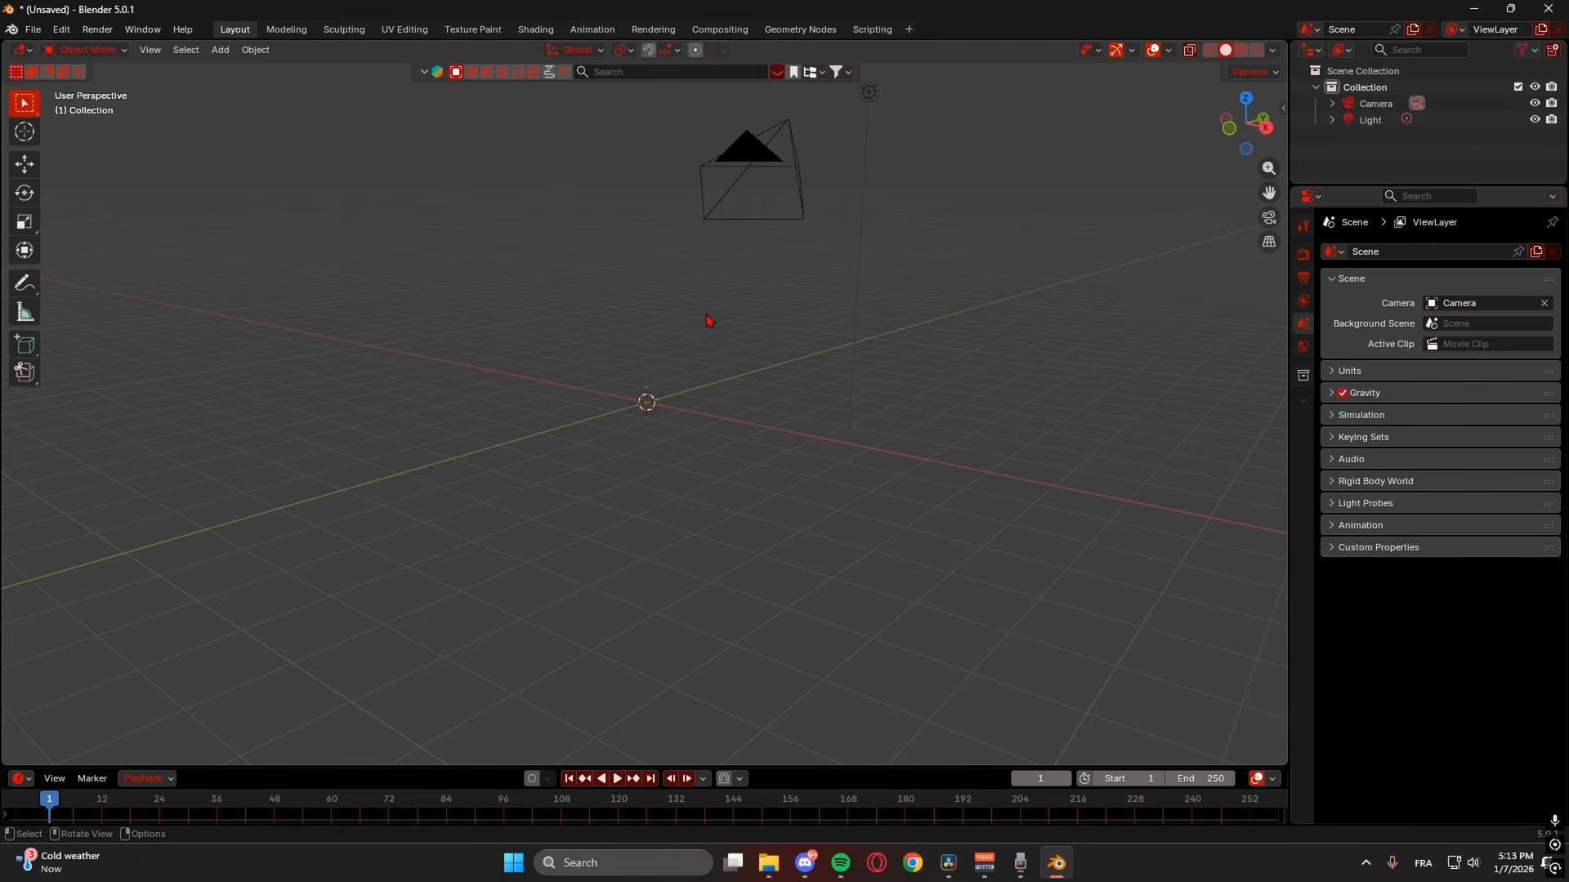
click(1282, 112)
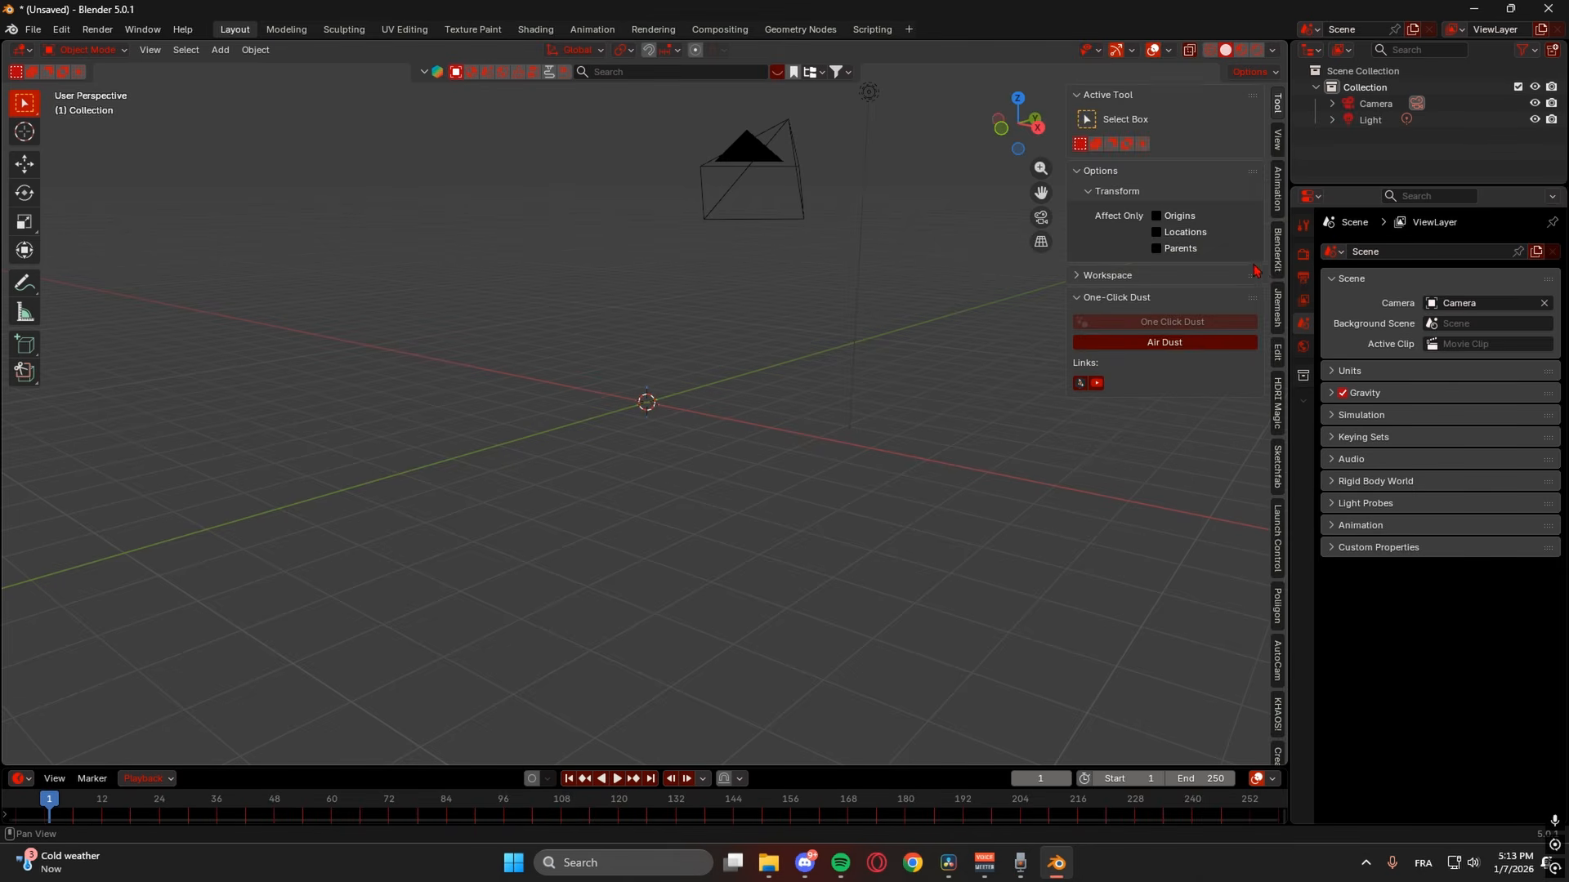
click(1279, 460)
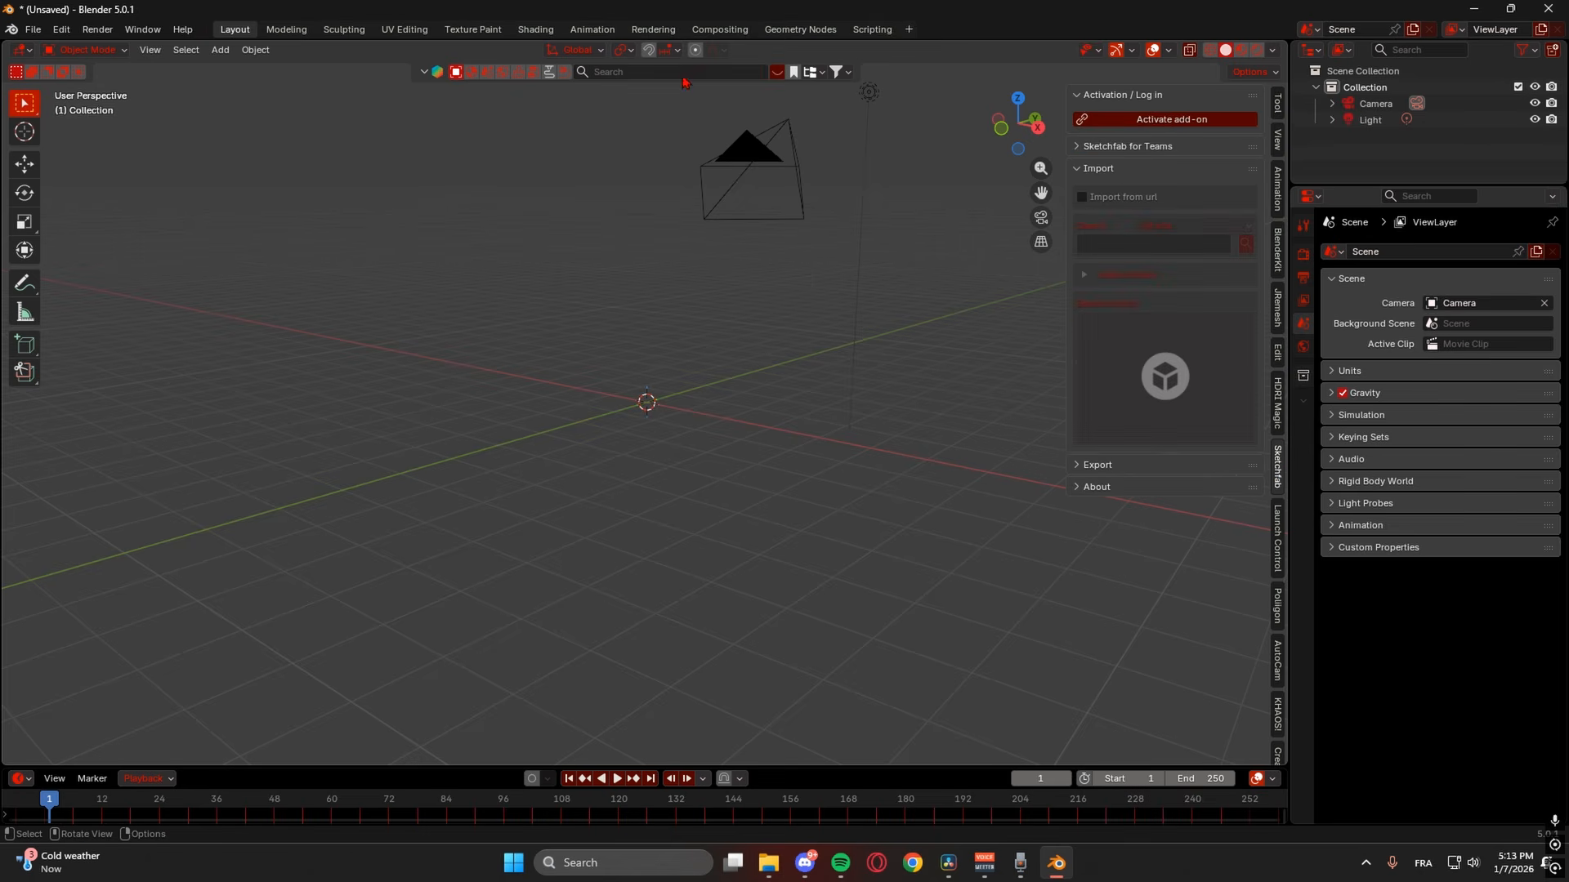
click(424, 72)
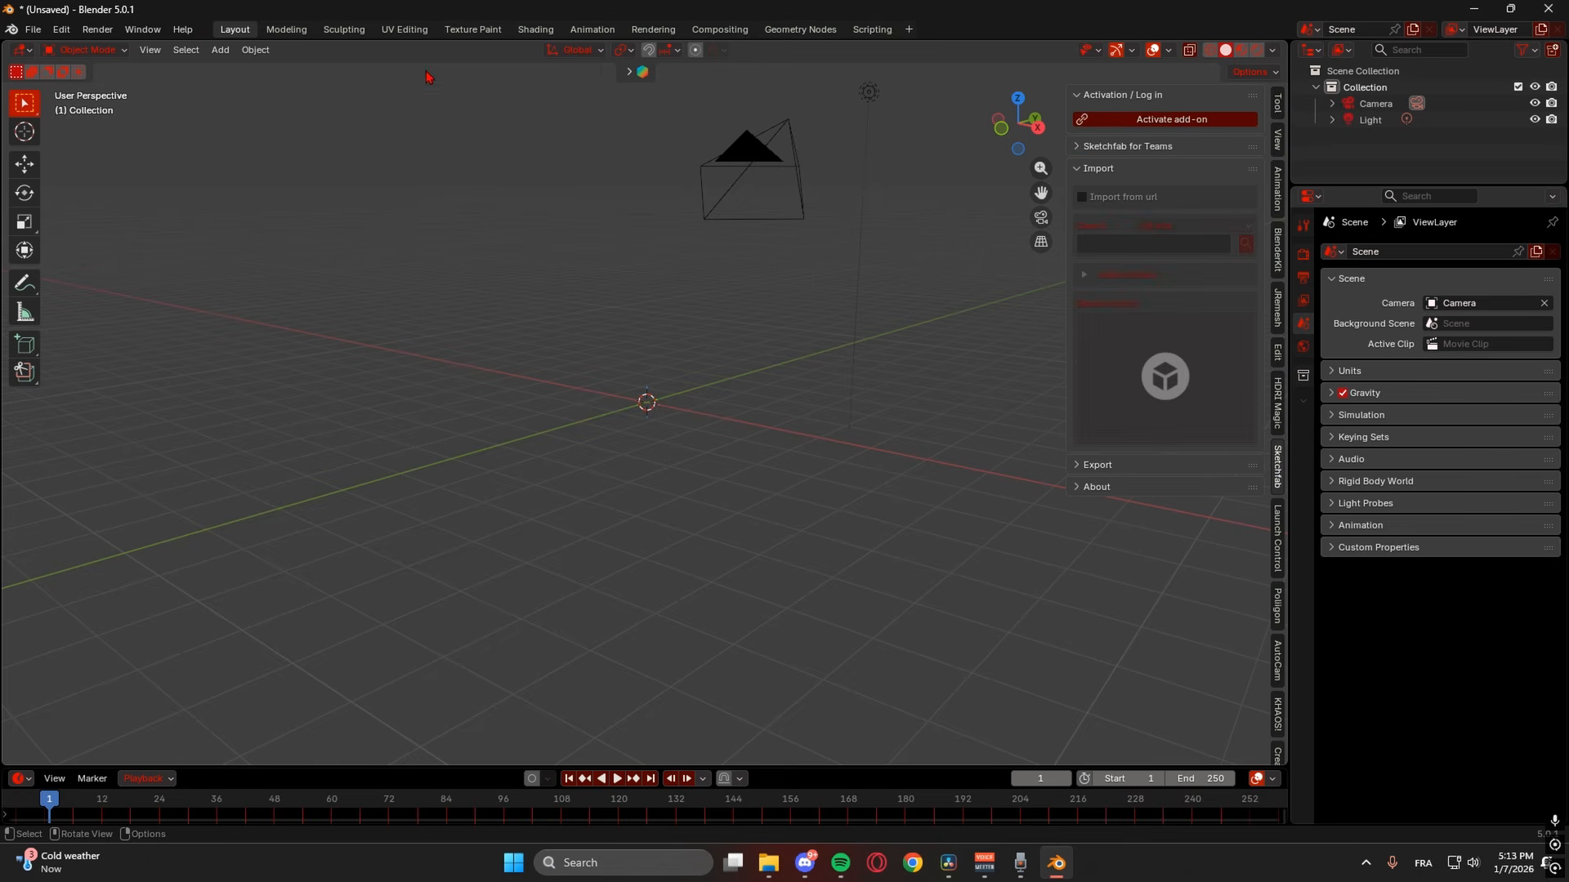
- Search online for 'porshe' and import the Porsche 911 turbo s 992 2021 model
click(628, 72)
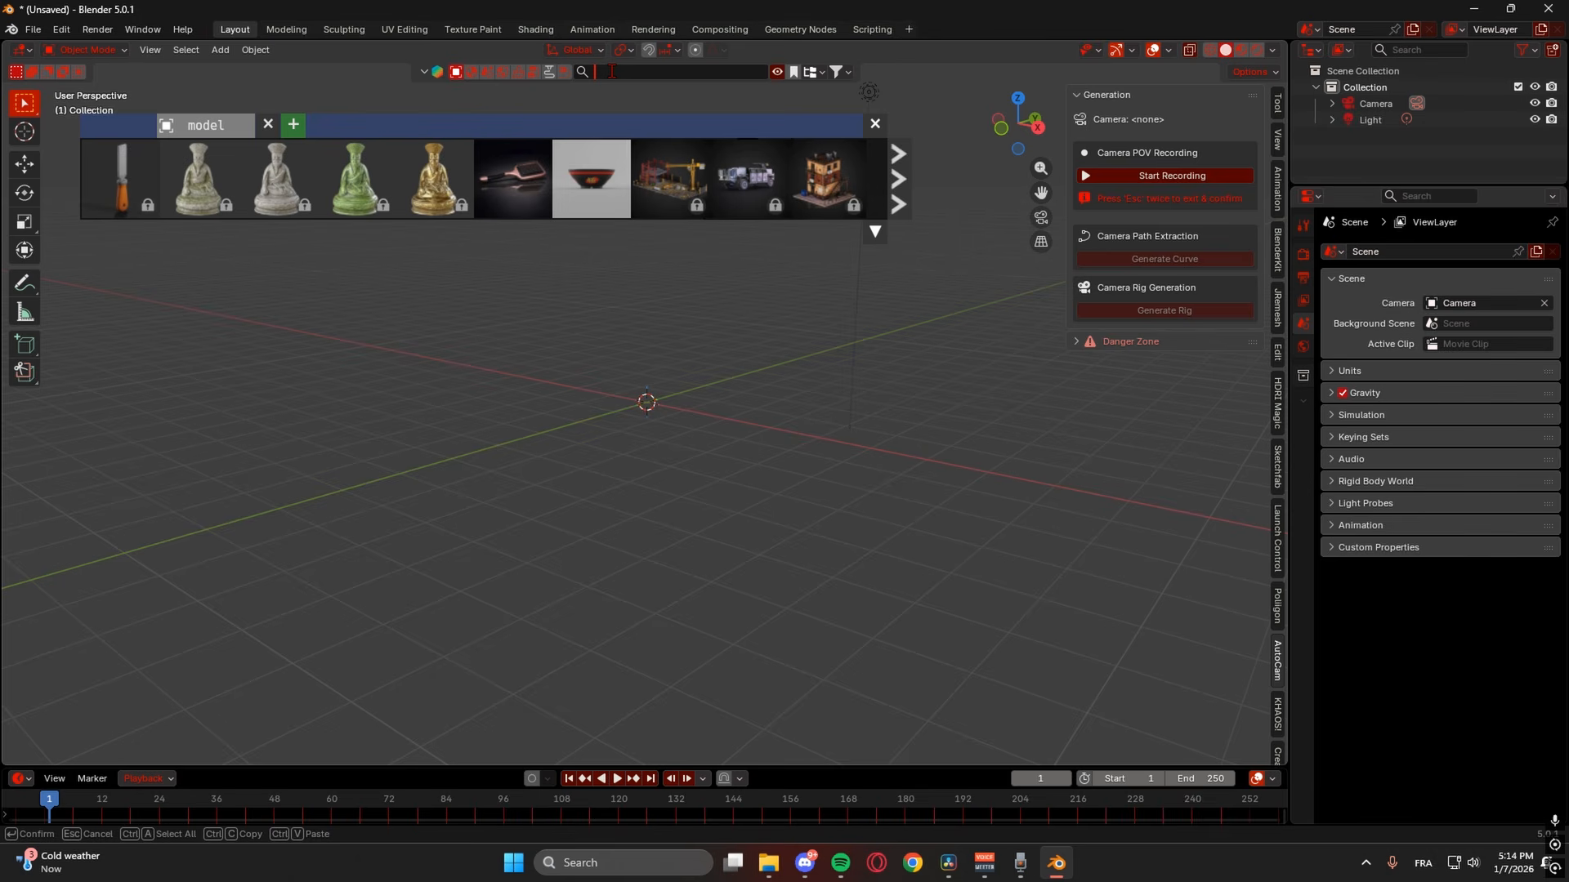
text(porche)
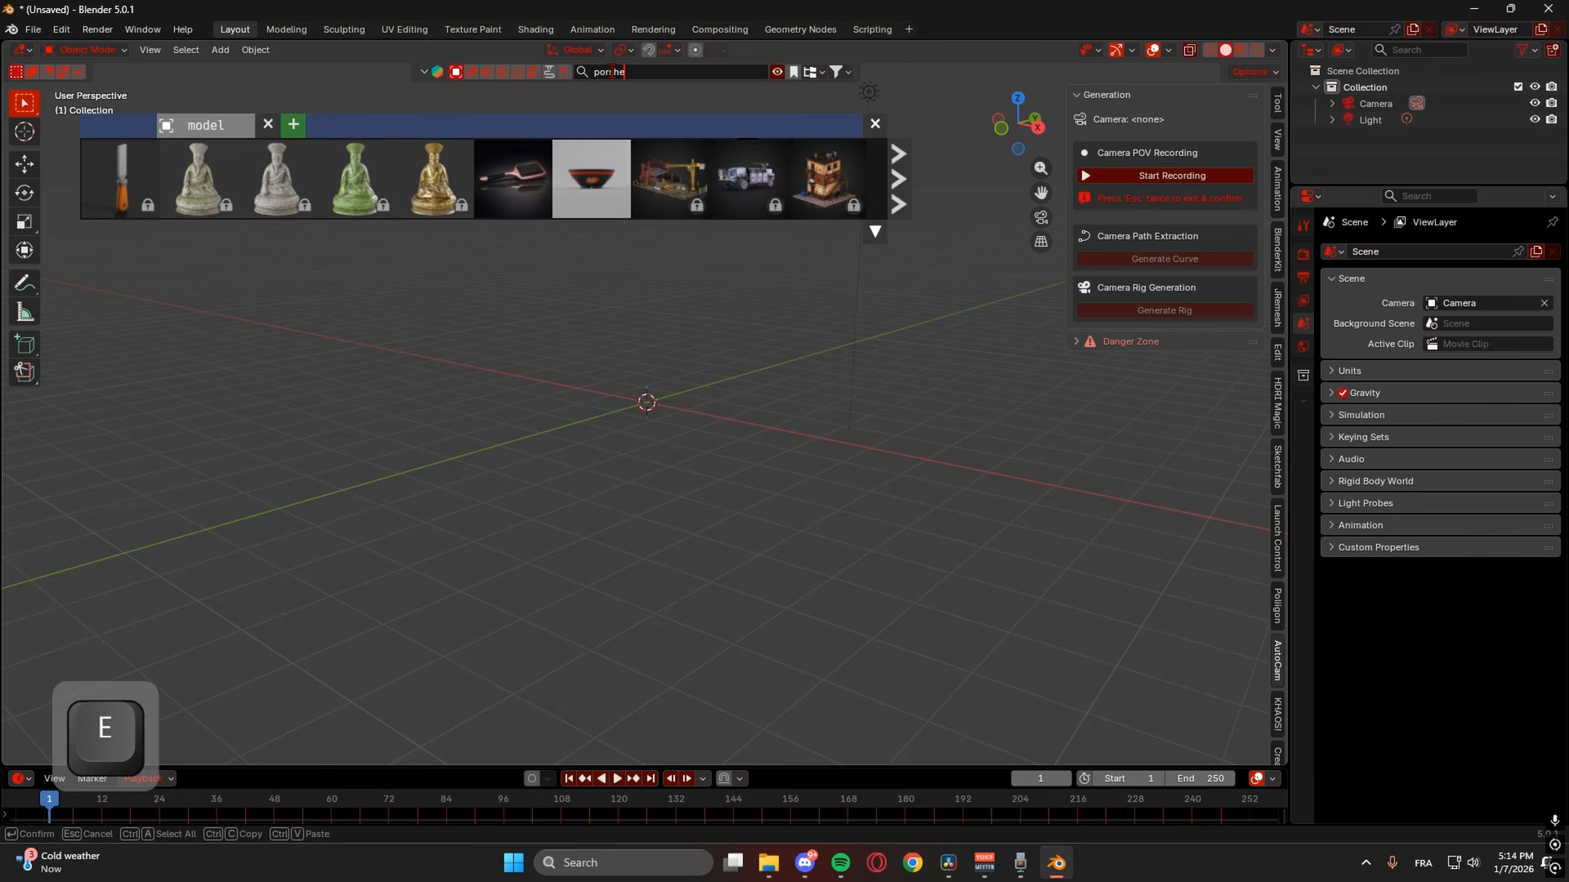
text(she)
key(Return)
mouse_move(279, 183)
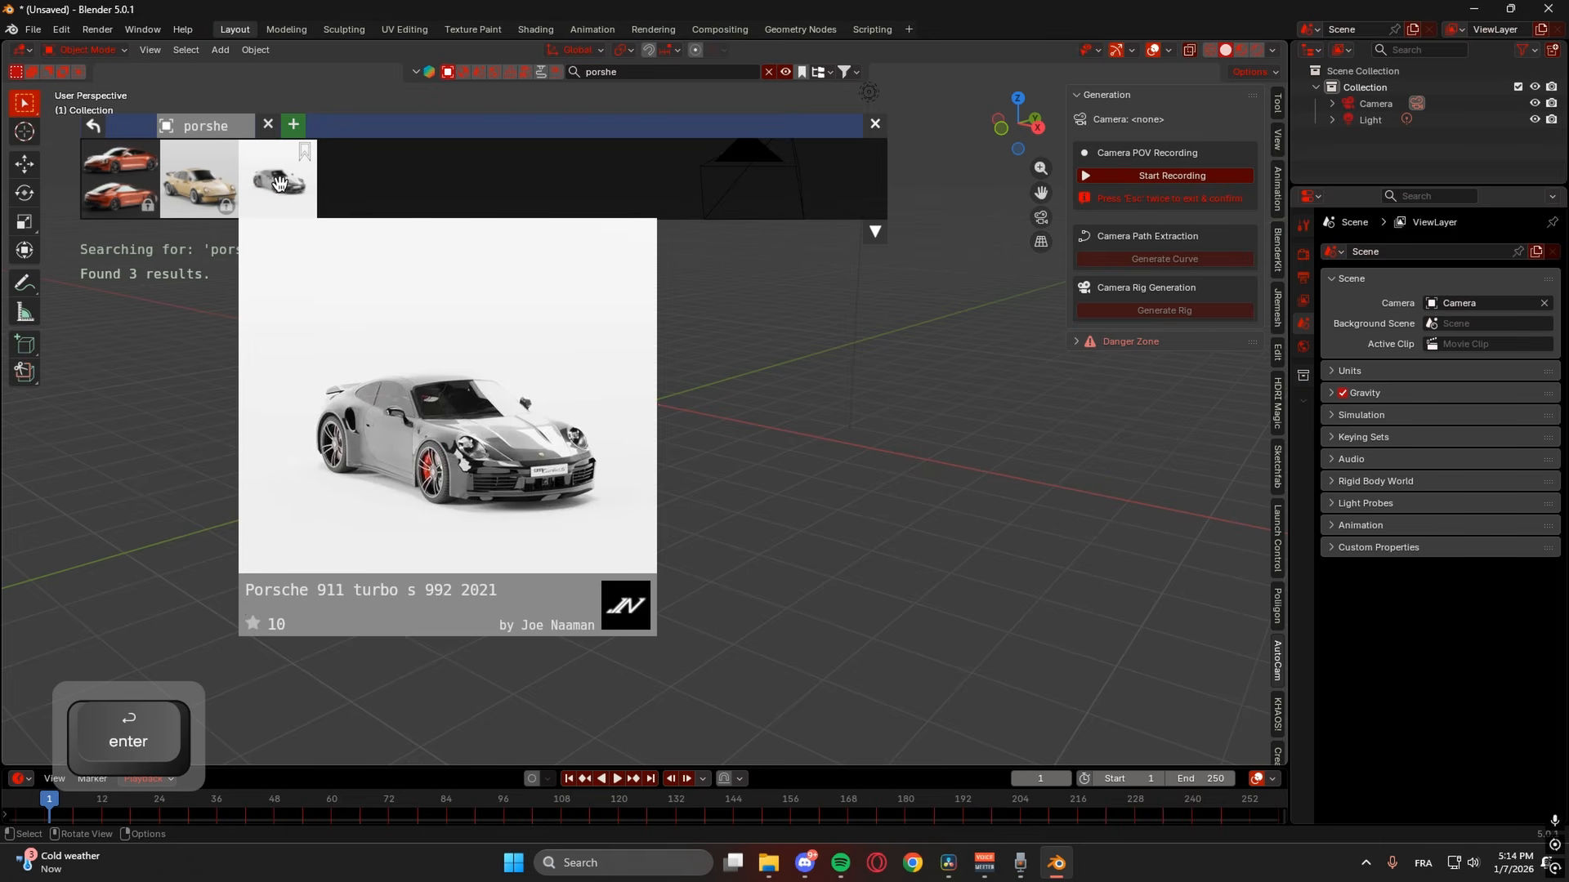
click(278, 183)
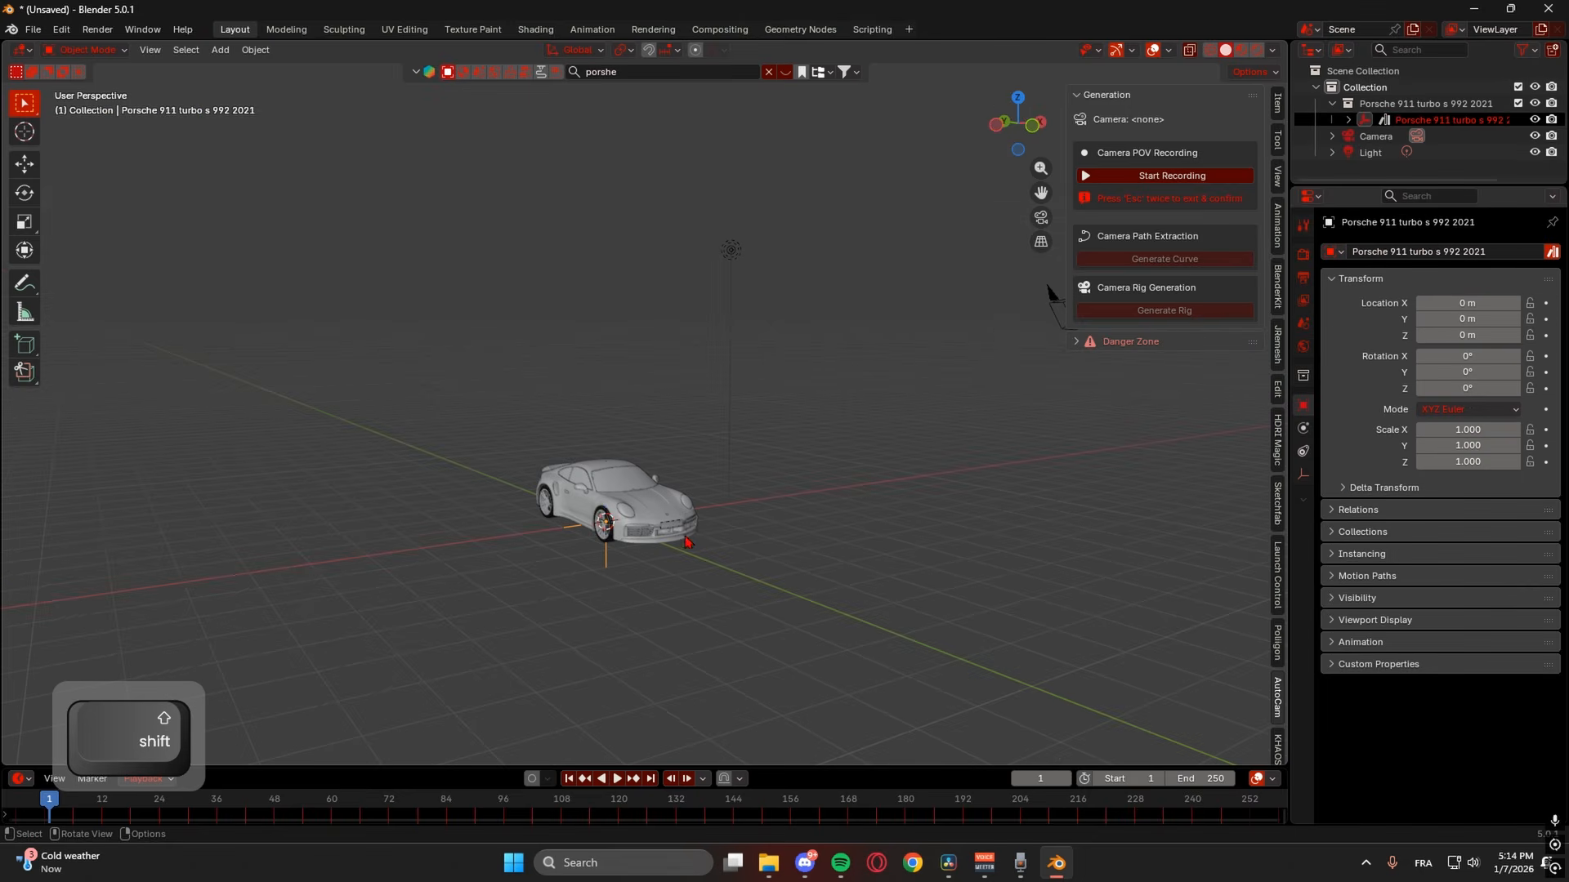
- Move the camera low to -7.2158 m Y, 0.6691 m Z and rotate it 108.71° X toward the Porsche
click(1049, 298)
shift+middle_drag(1041, 351, 863, 375)
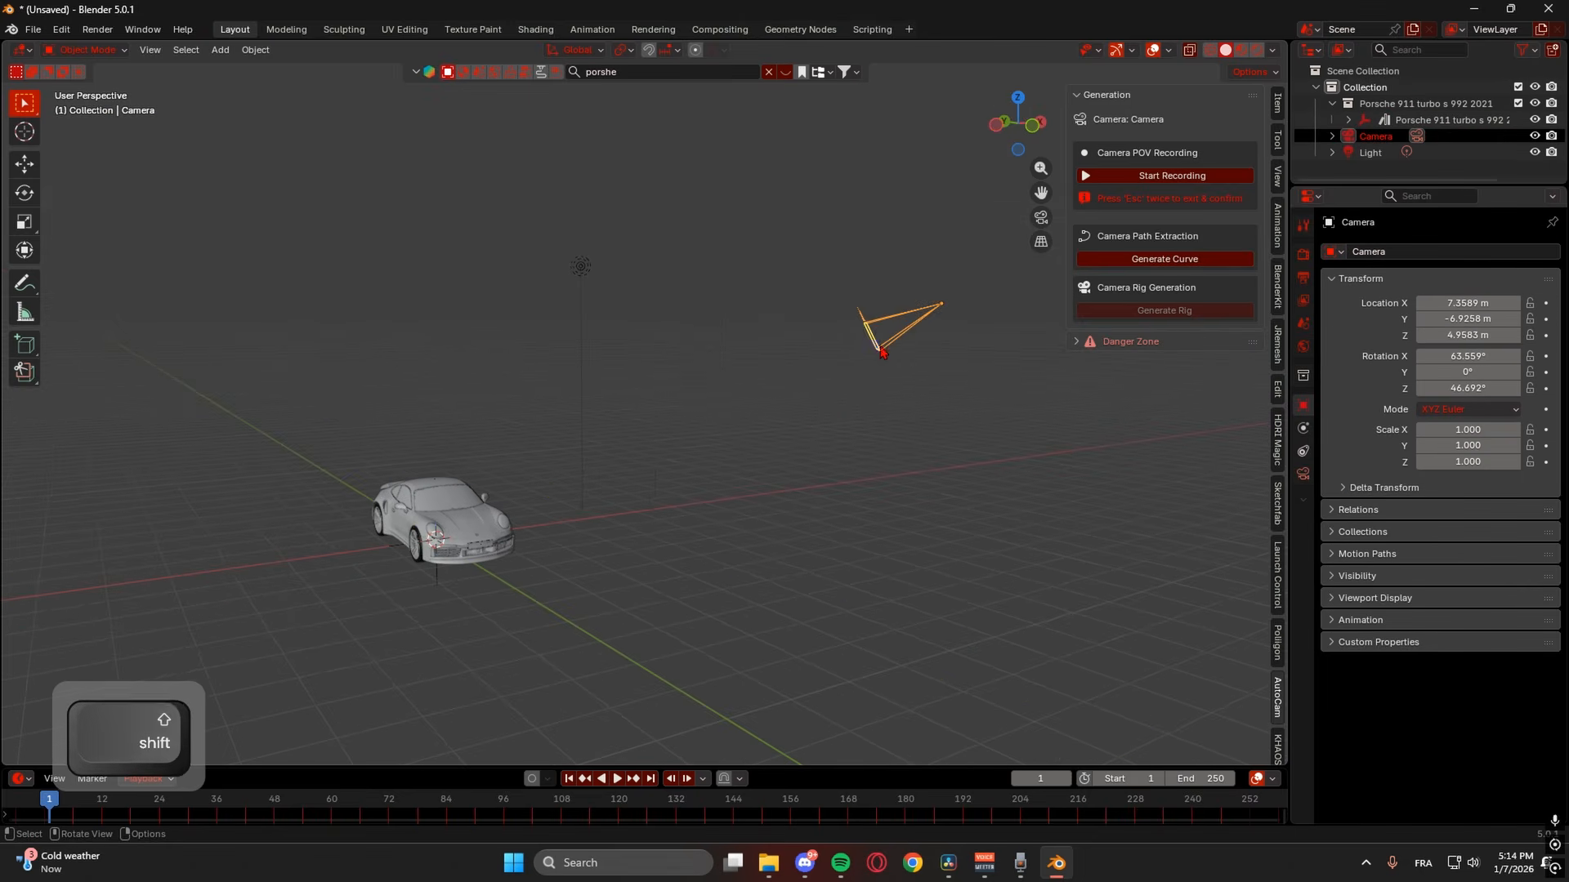
key(g)
key(g)
drag(963, 308, 651, 309)
middle_drag(746, 364, 650, 443)
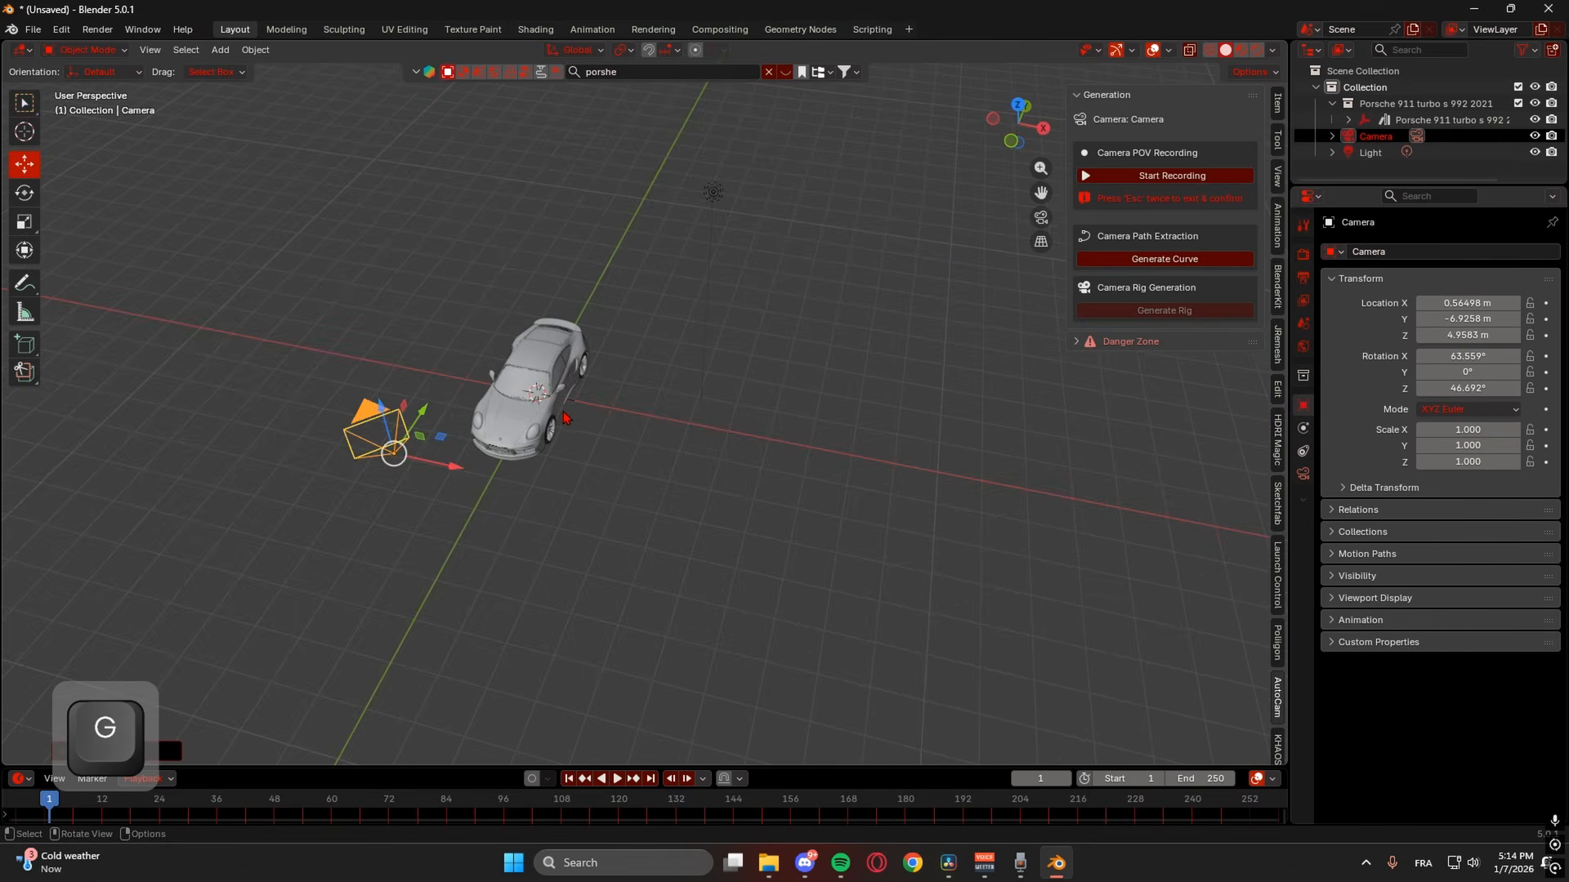
shift+middle_drag(567, 417, 666, 372)
key(r)
drag(605, 369, 582, 379)
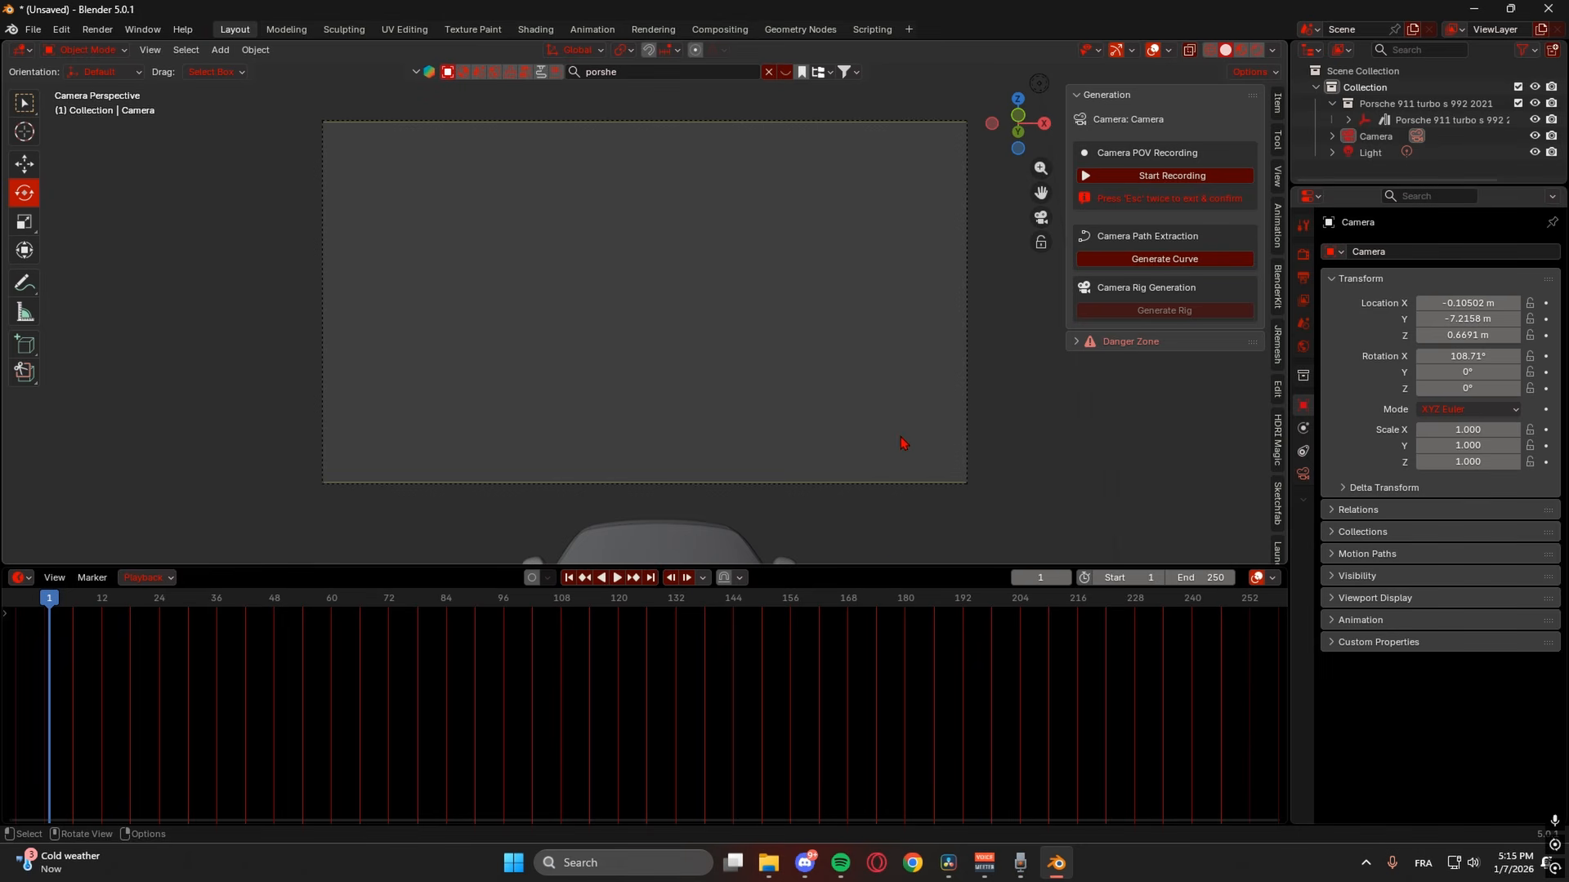
drag(876, 567, 841, 647)
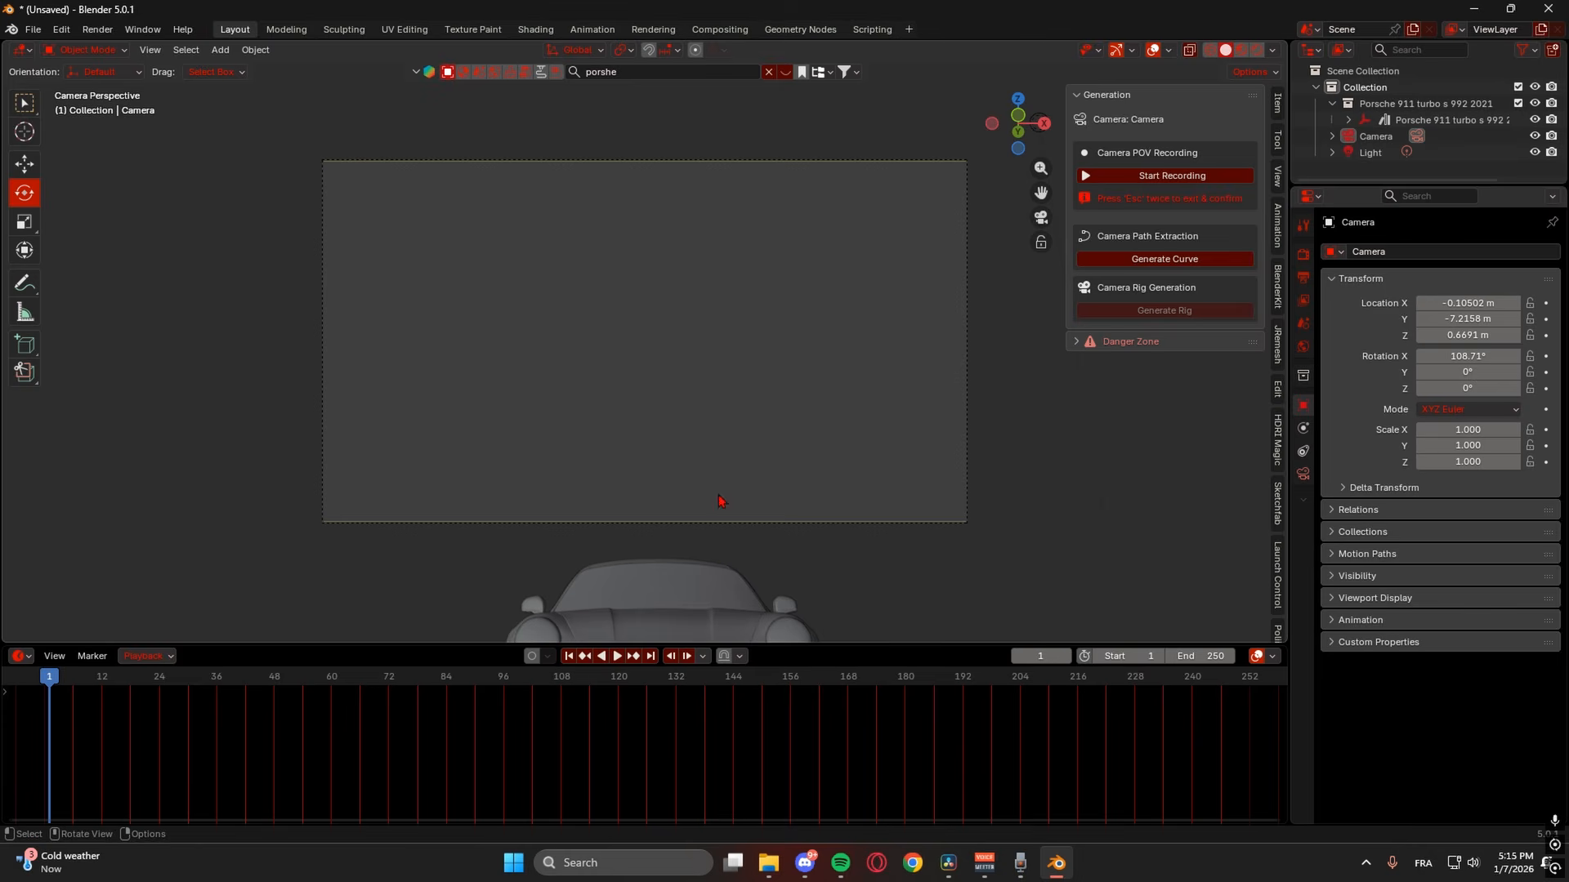
click(22, 49)
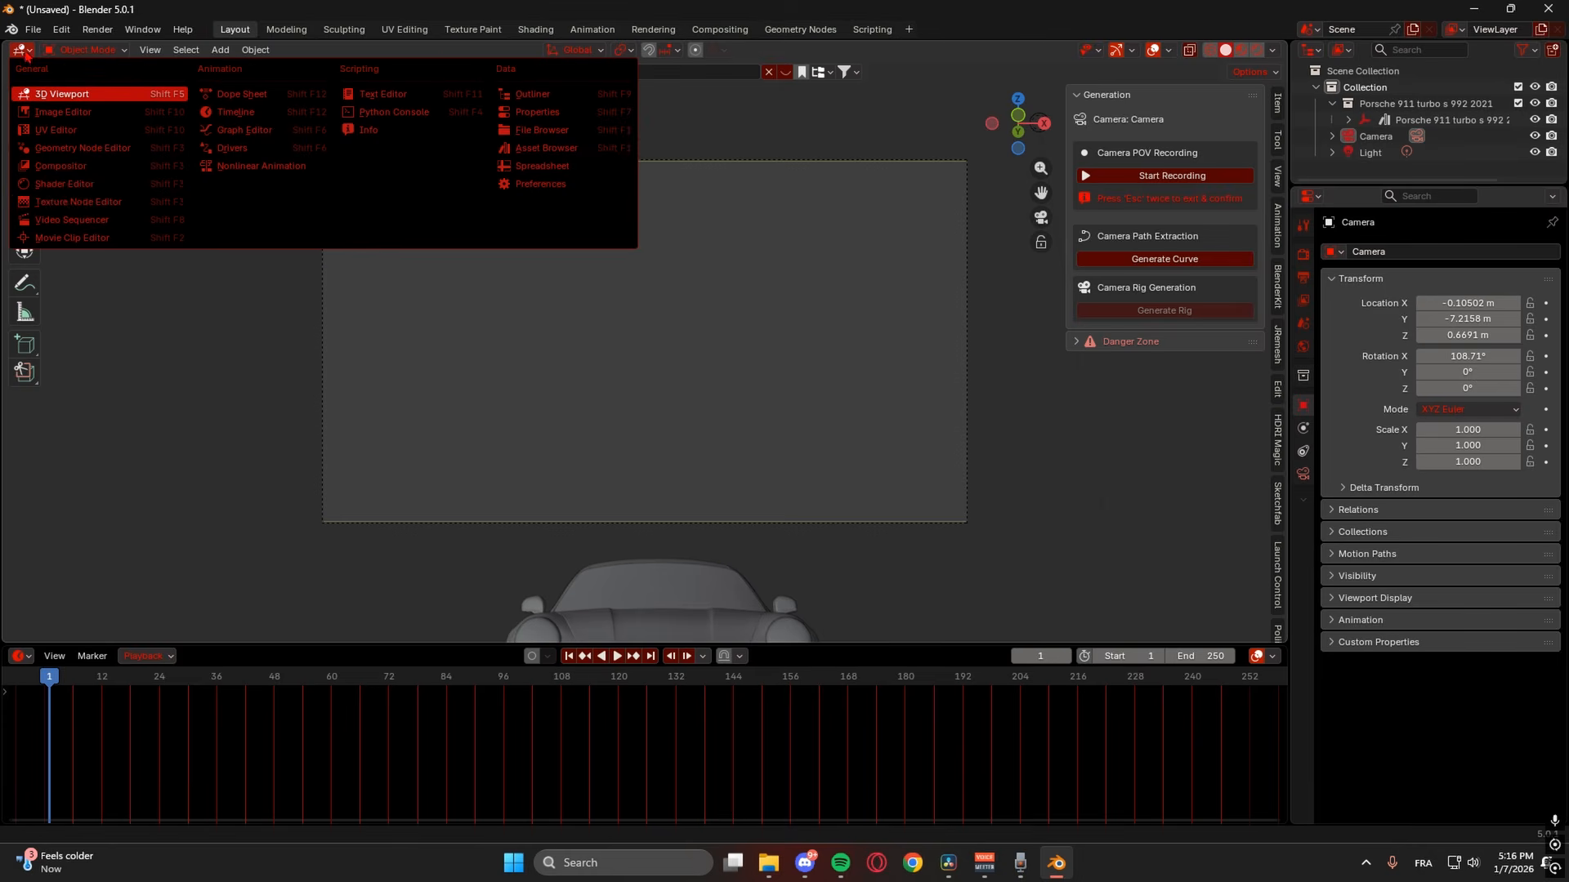
- Switch the area to the Video Sequencer and add 'vácuo (slowed) - NIKO.mp3' from Downloads as a sound strip
click(106, 220)
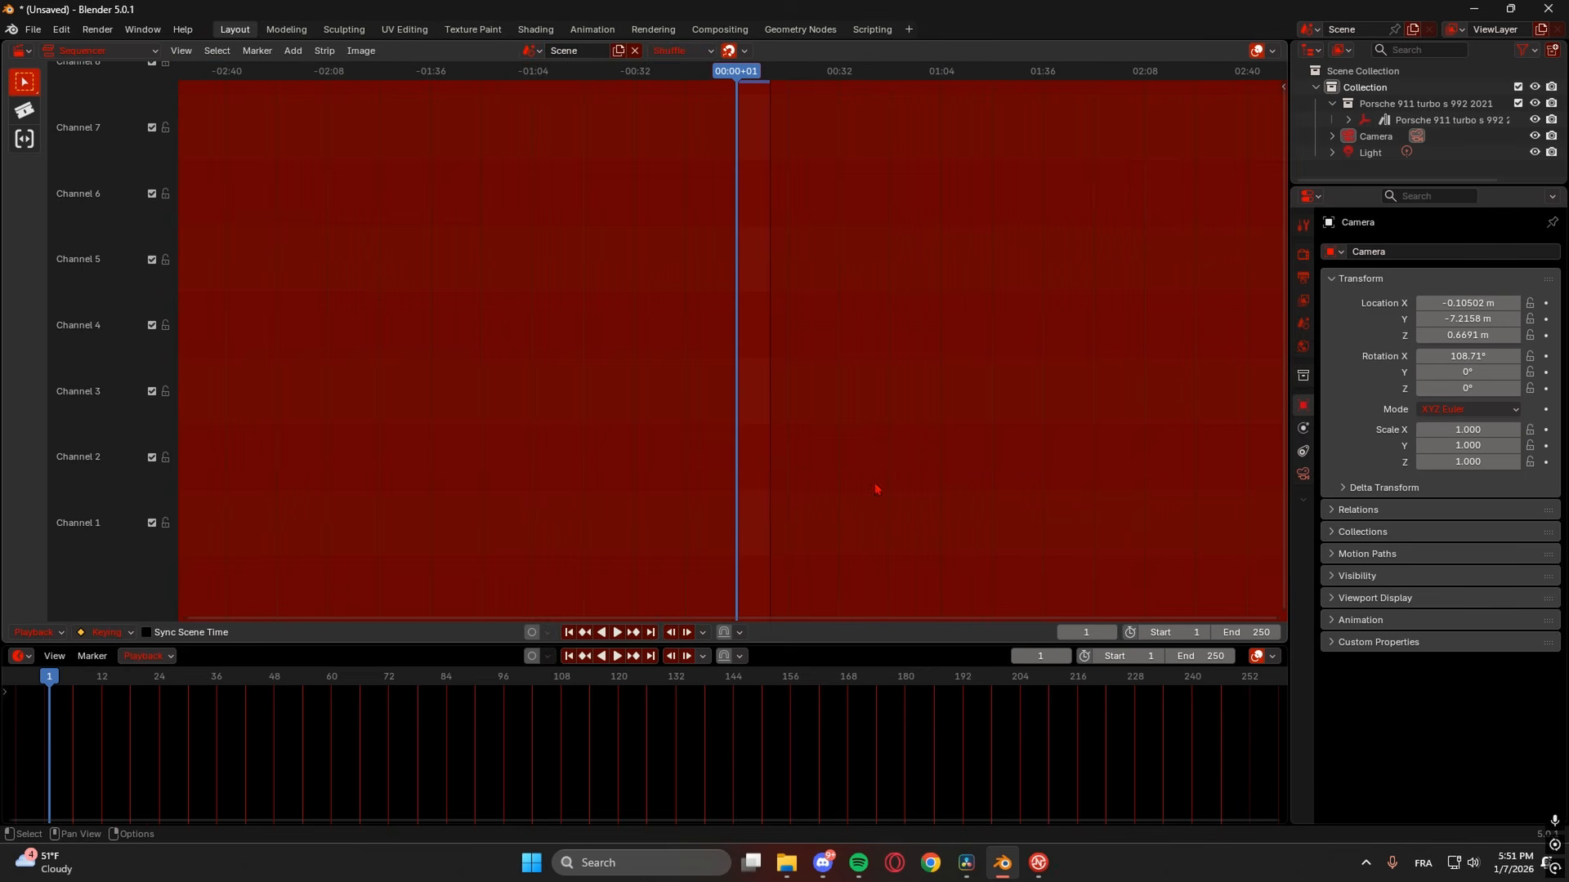
scroll(792, 332, up, 8)
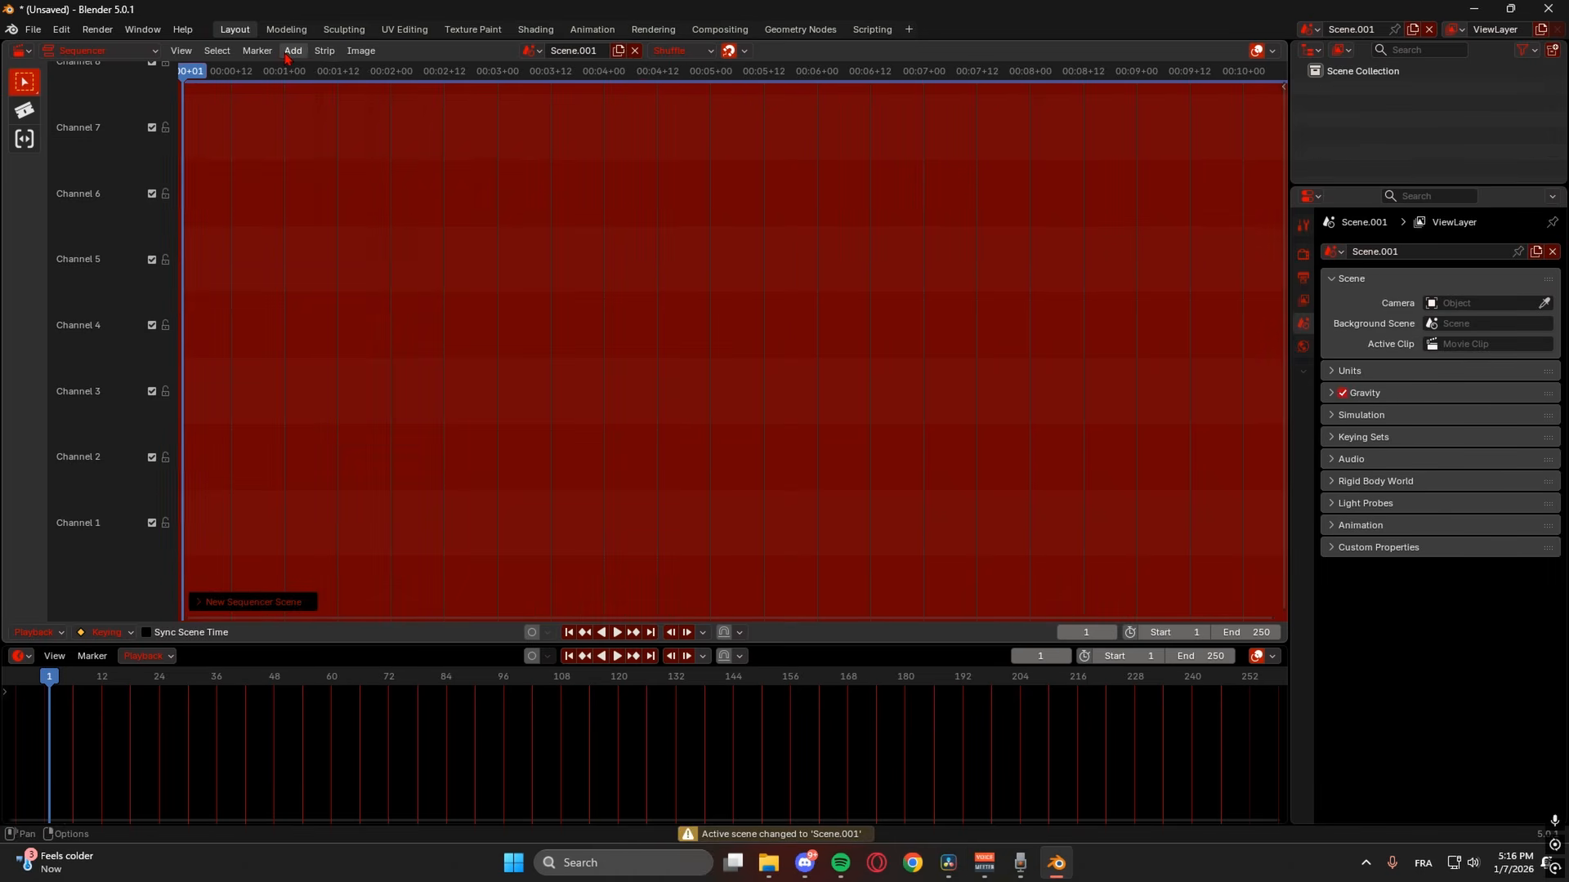
click(292, 50)
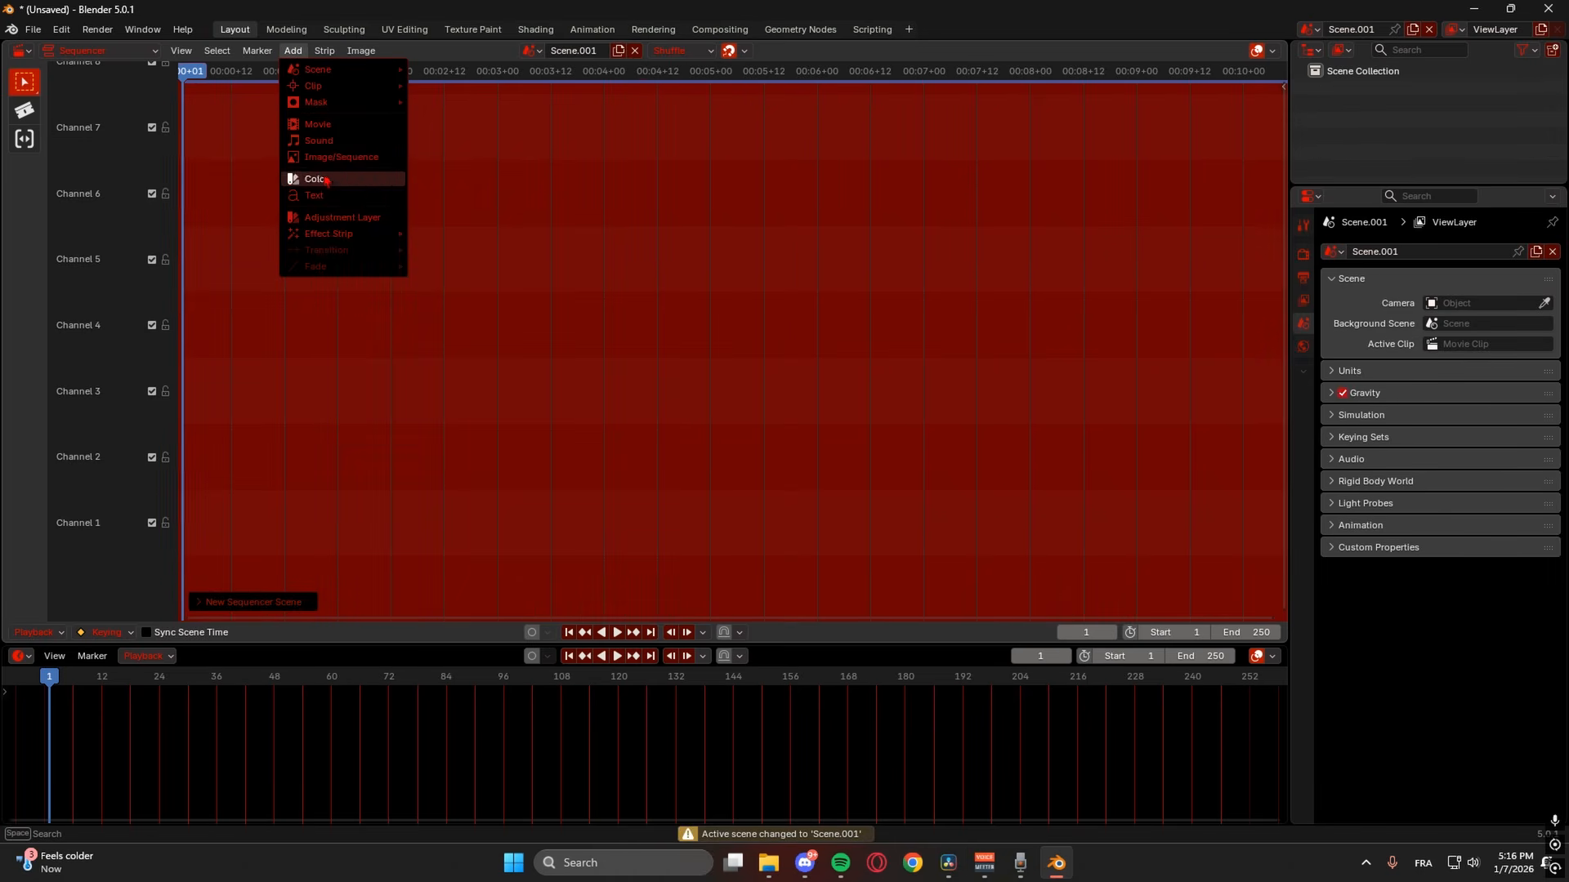
click(331, 141)
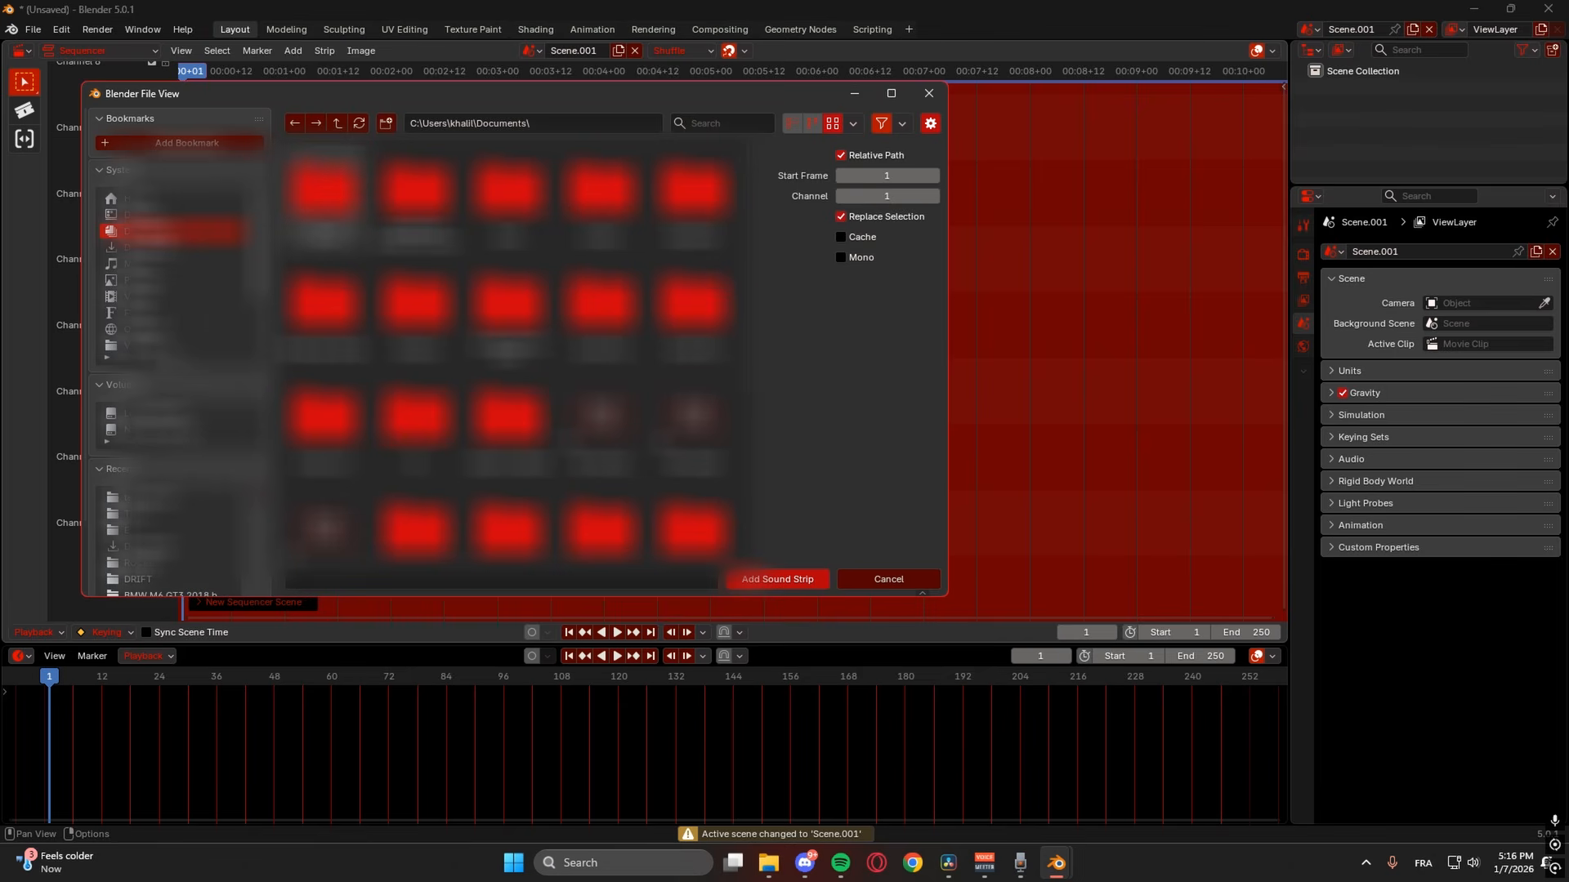
click(139, 248)
scroll(693, 258, down, 2)
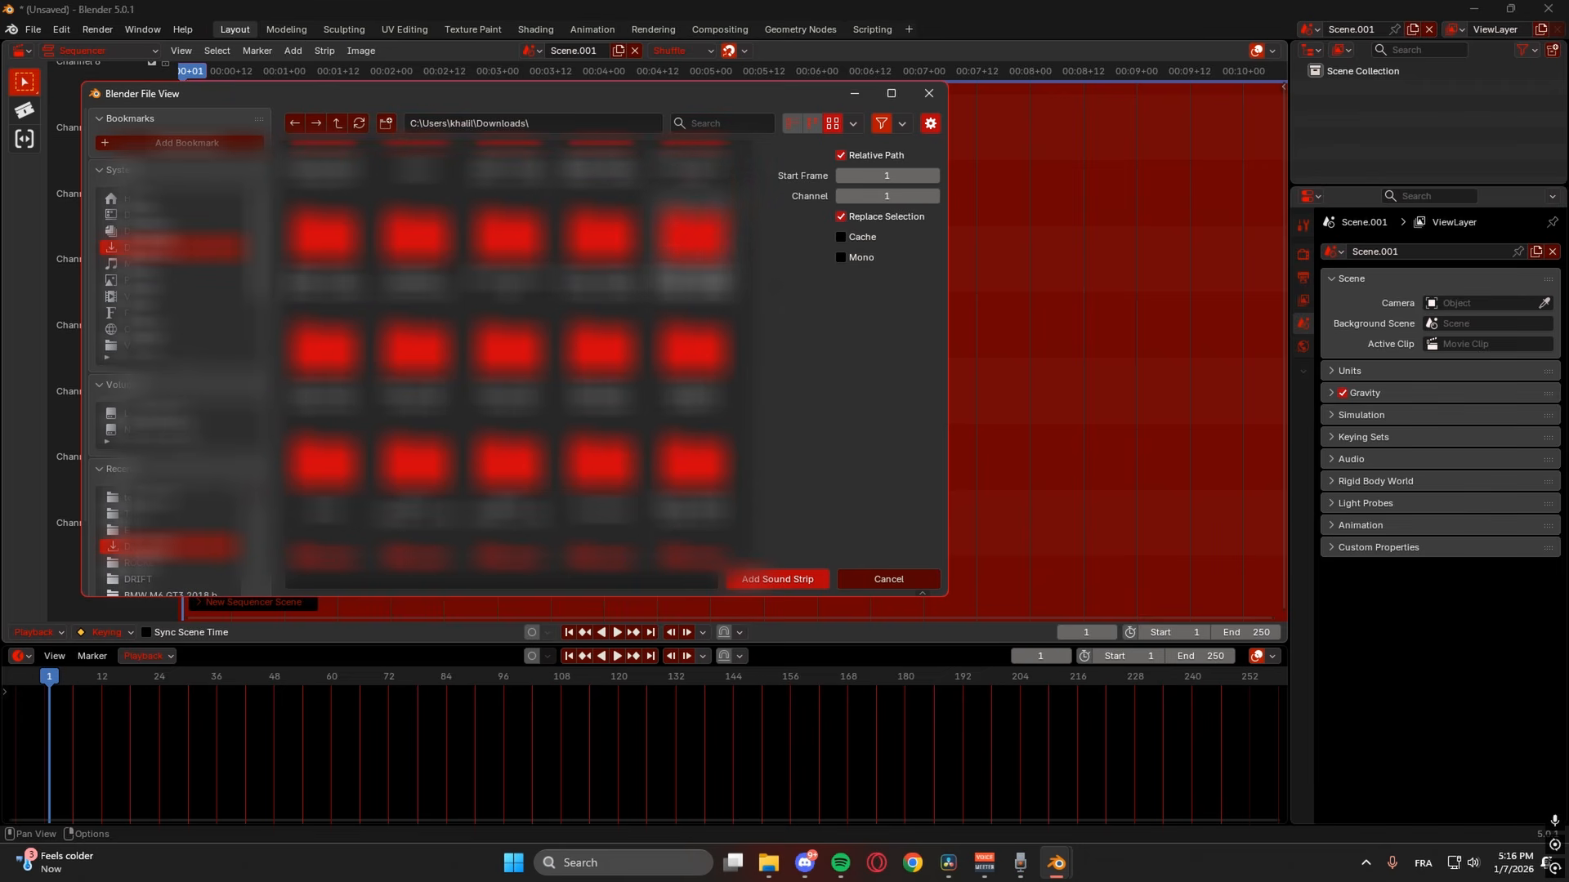
scroll(519, 343, down, 3)
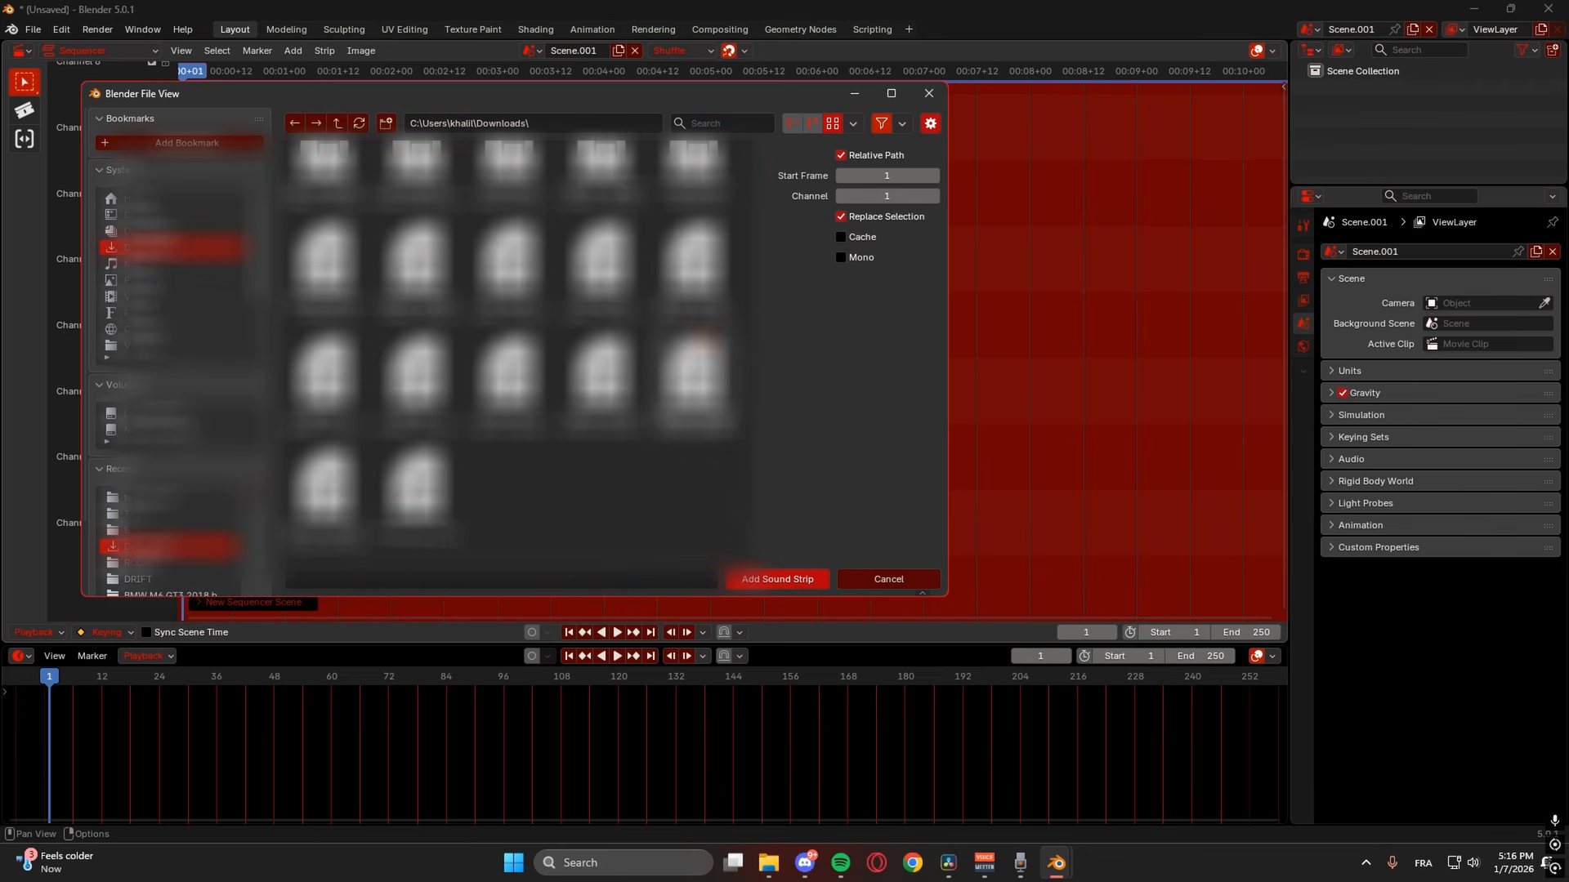
click(701, 176)
click(791, 582)
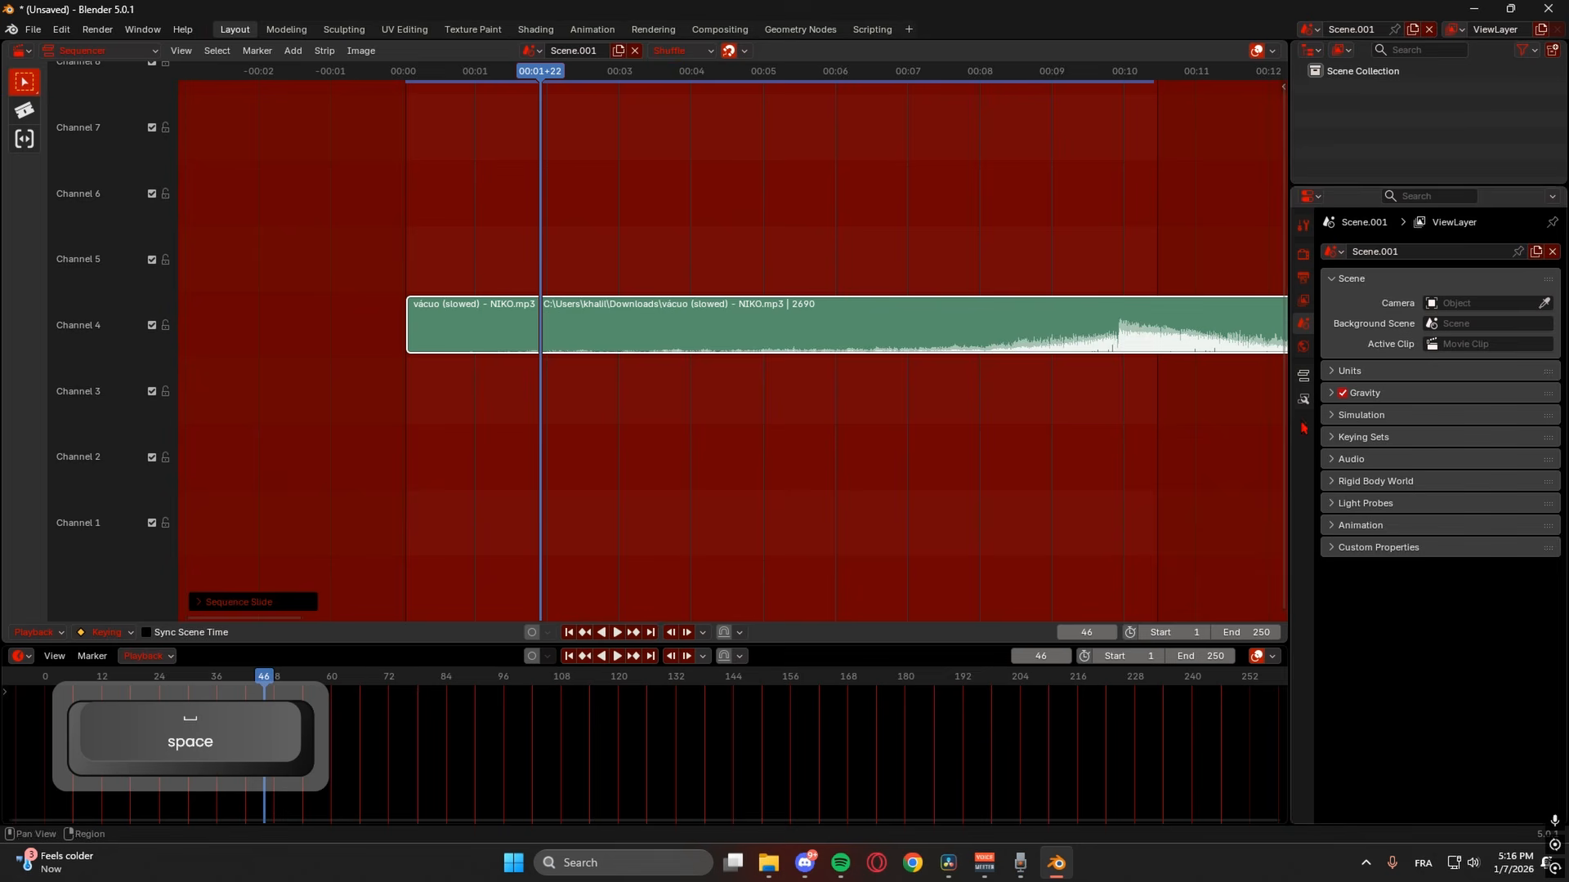
- Set the scene's audio Volume to 0.1 in Scene Properties and play it back
click(1341, 461)
click(1426, 484)
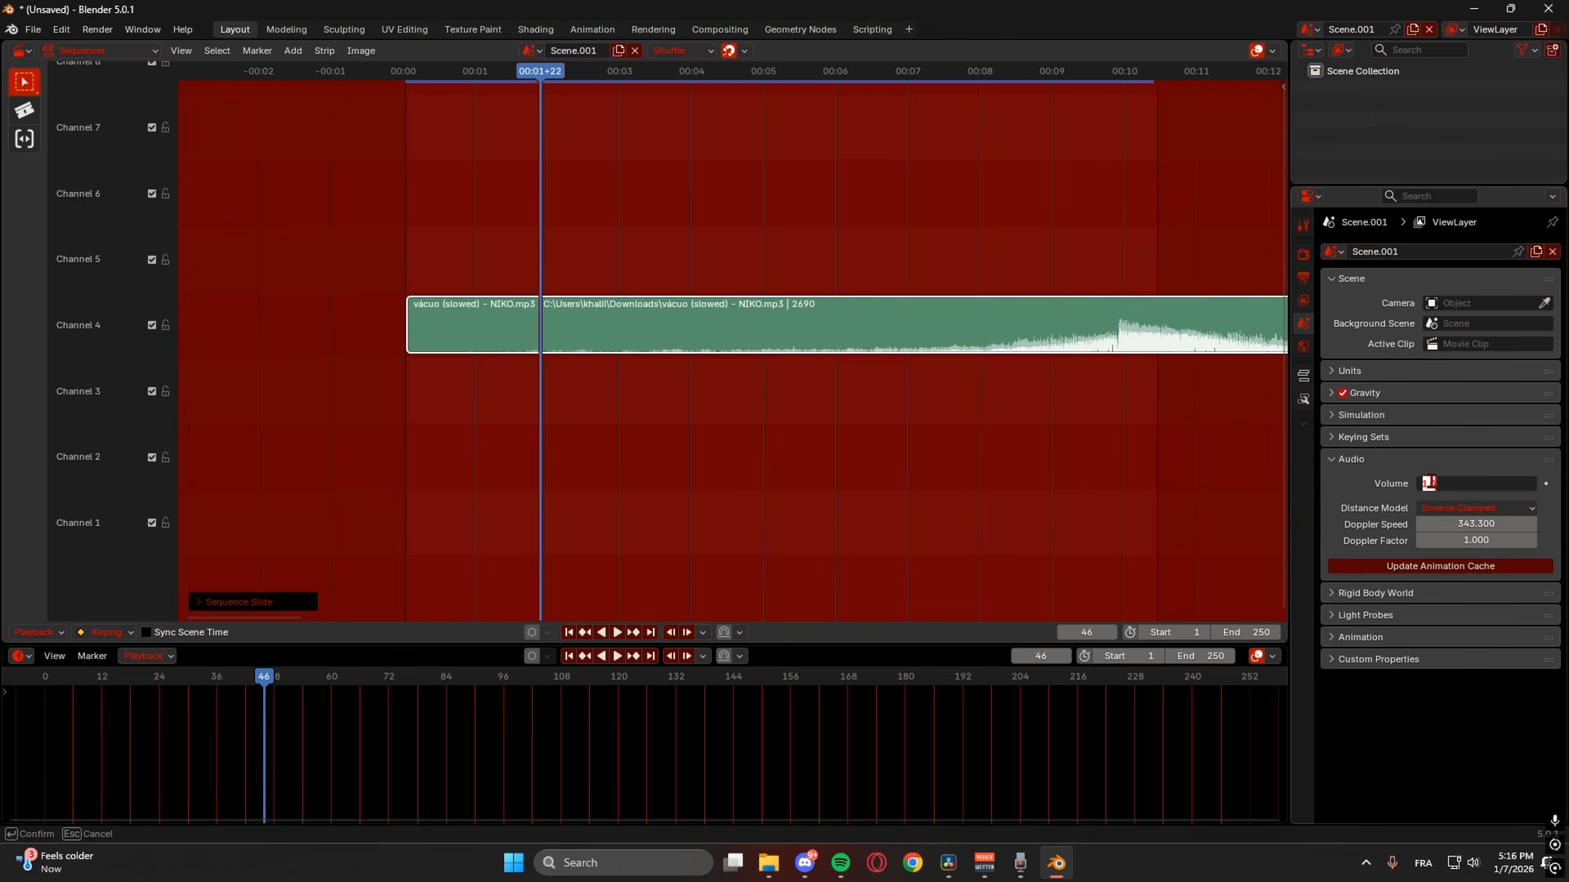
text(.)
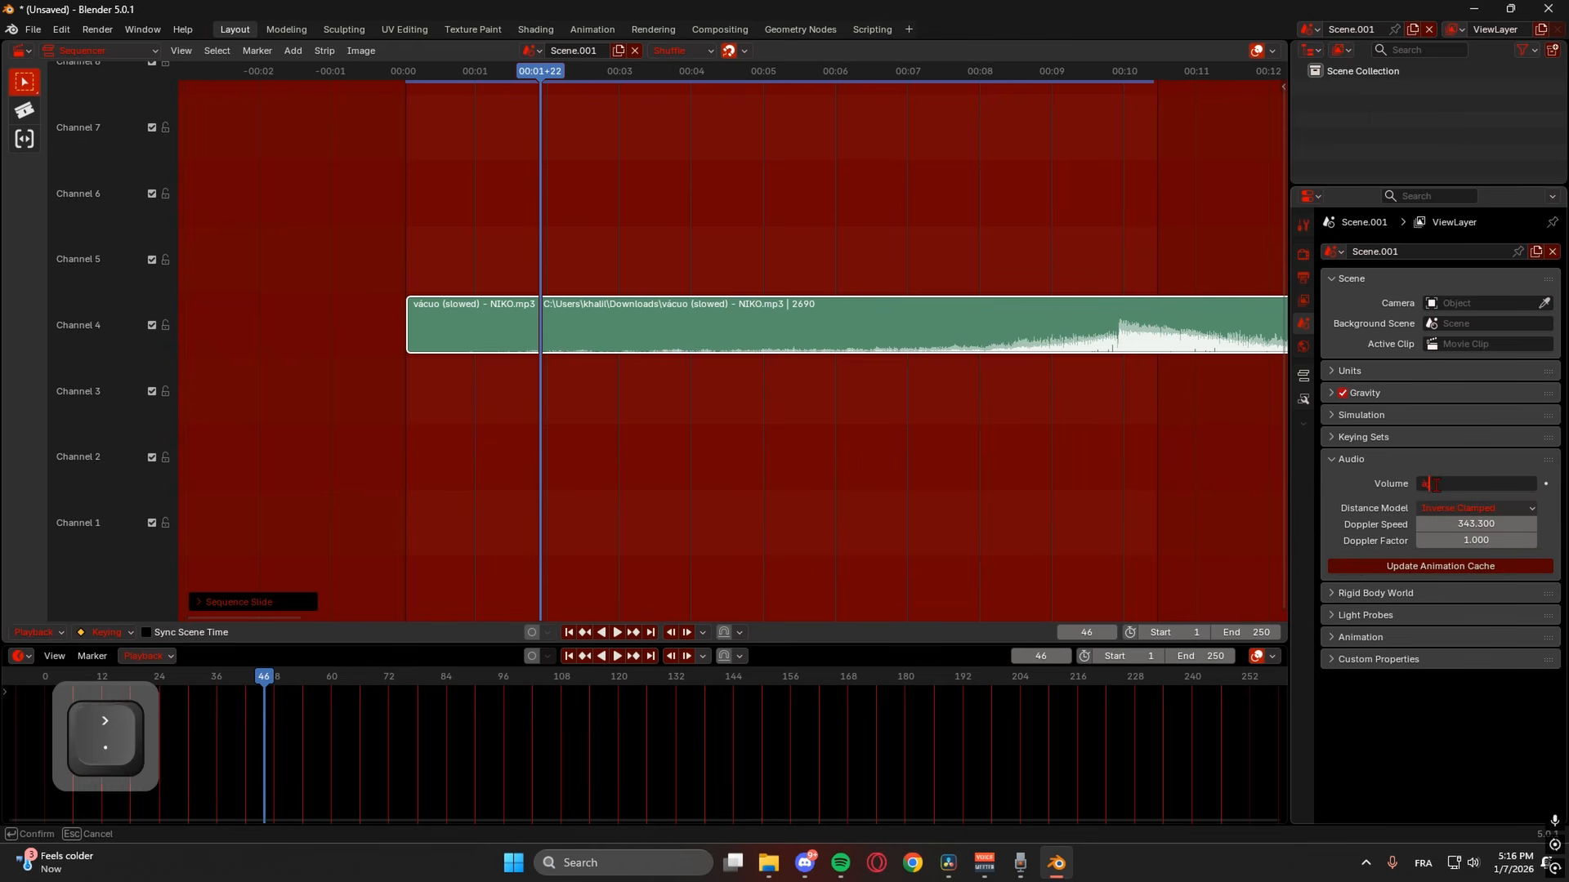
key(BackSpace)
key(Caps_Lock)
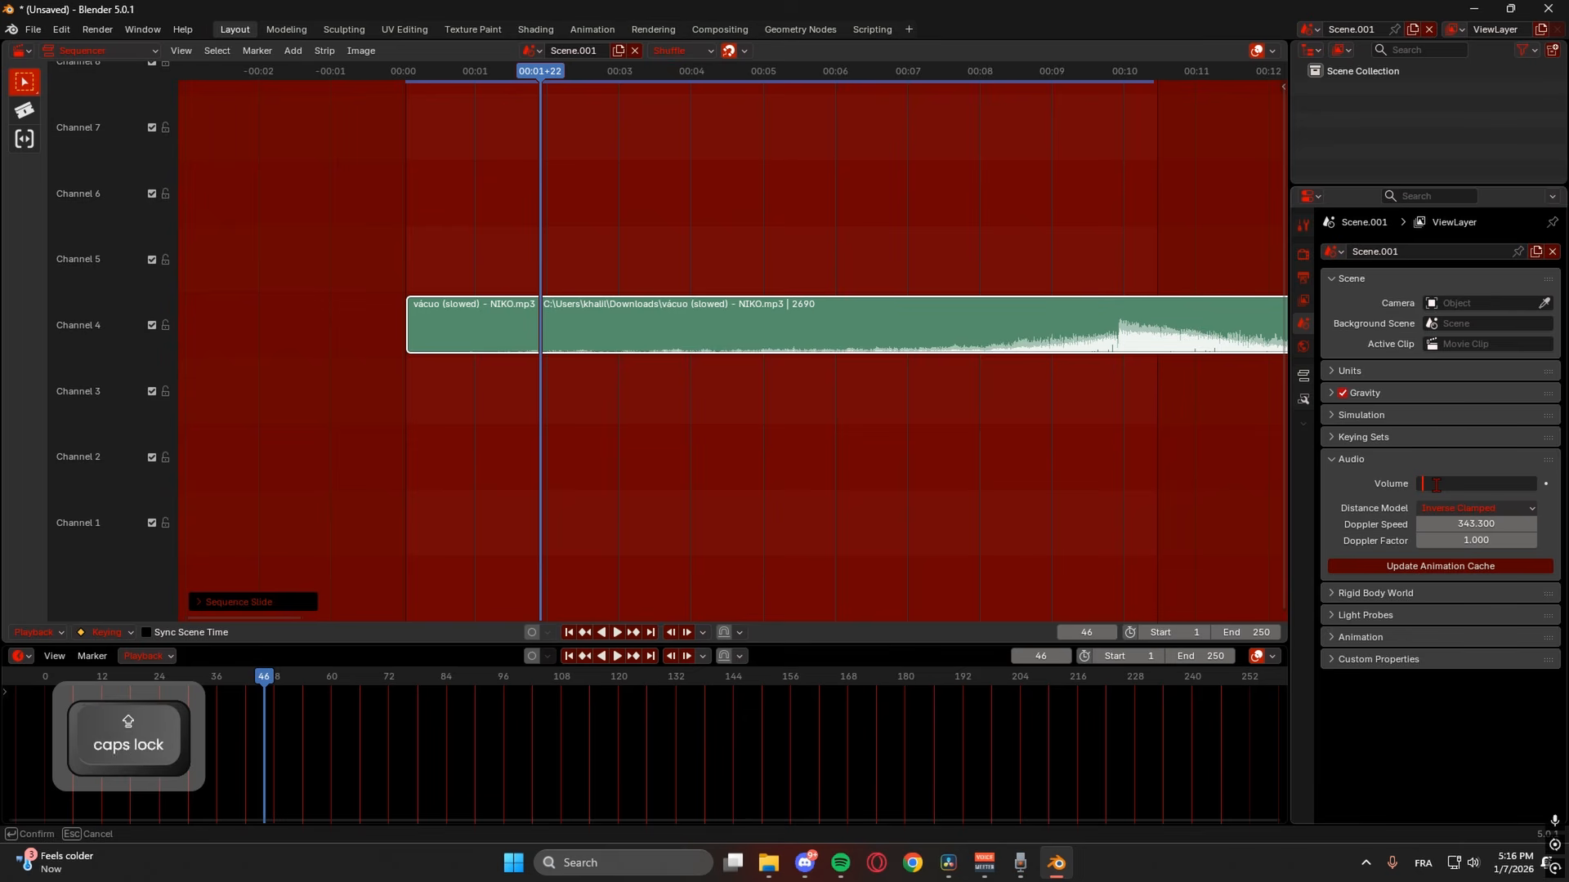
text(0.100)
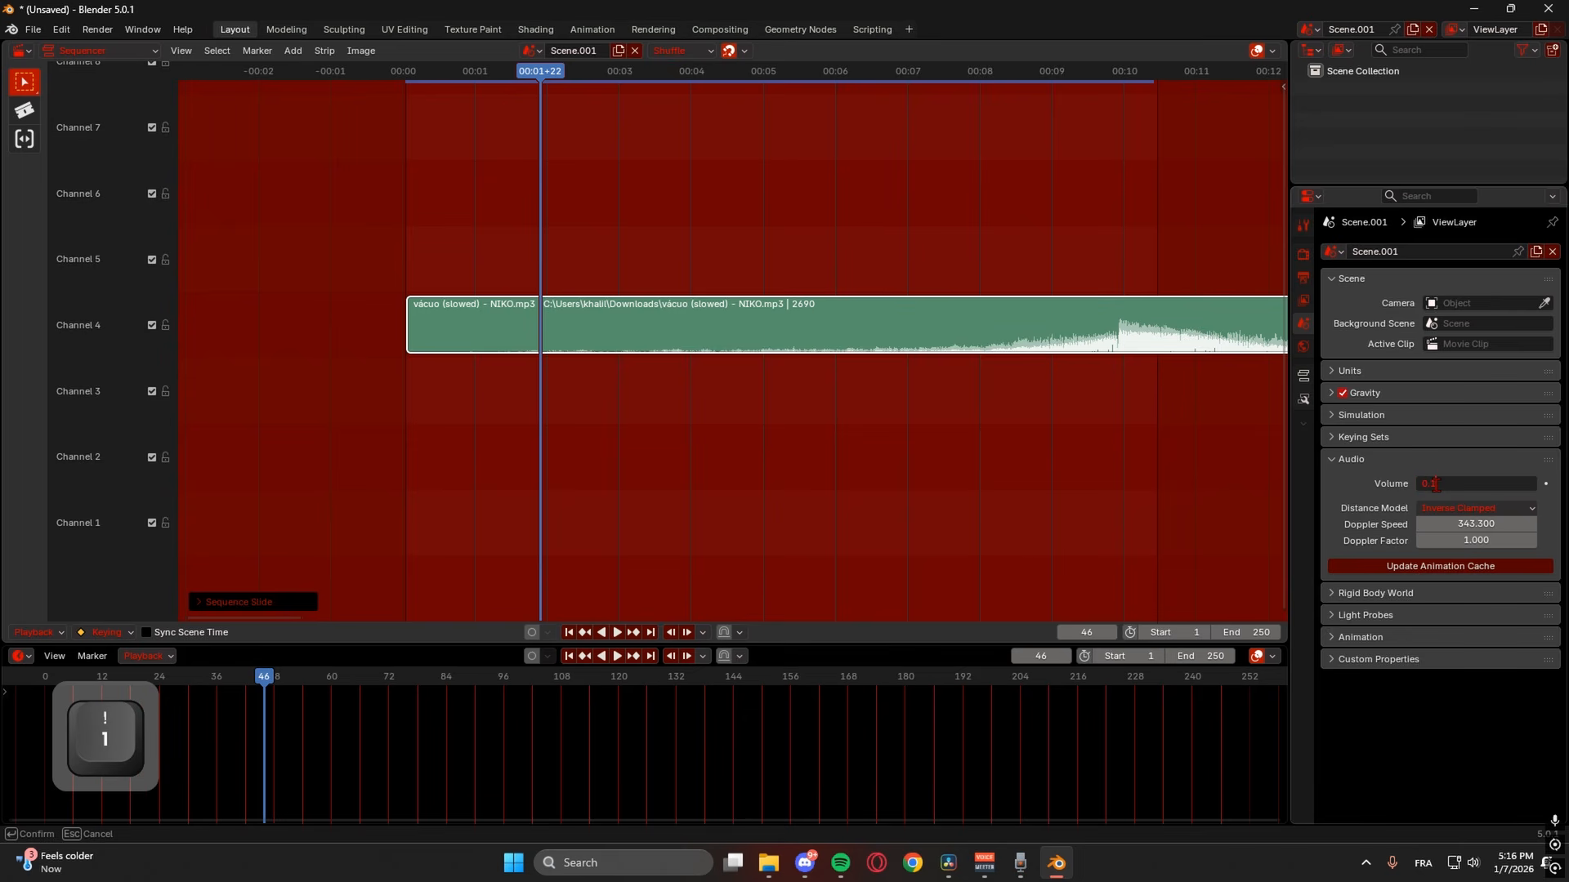
key(Return)
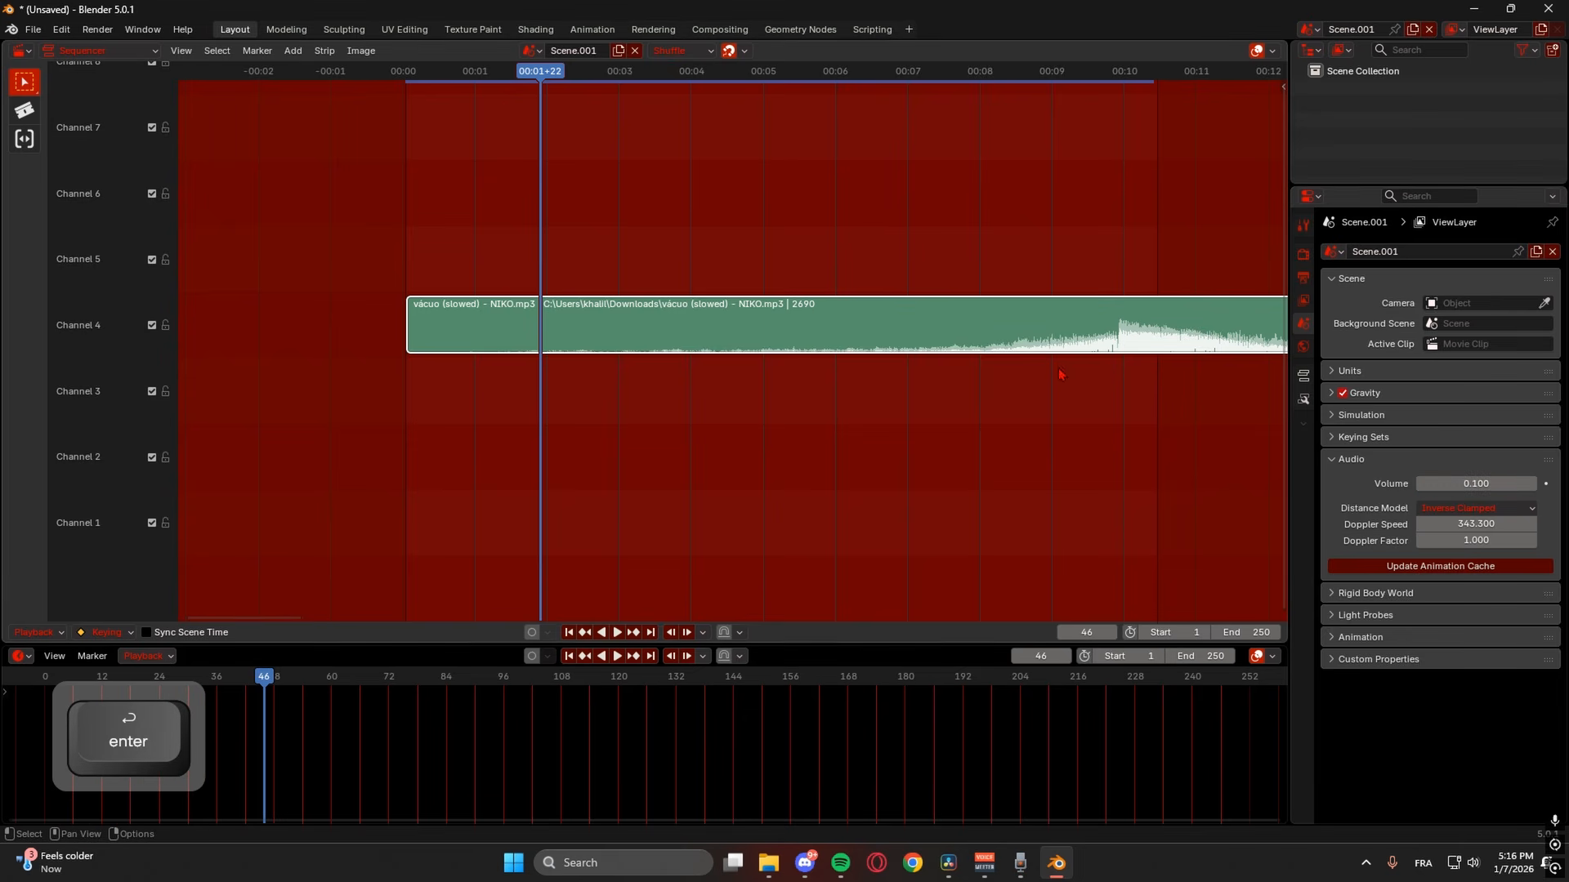
key(space)
- Trim the start of the audio strip, move it to the timeline start and preview it
click(968, 78)
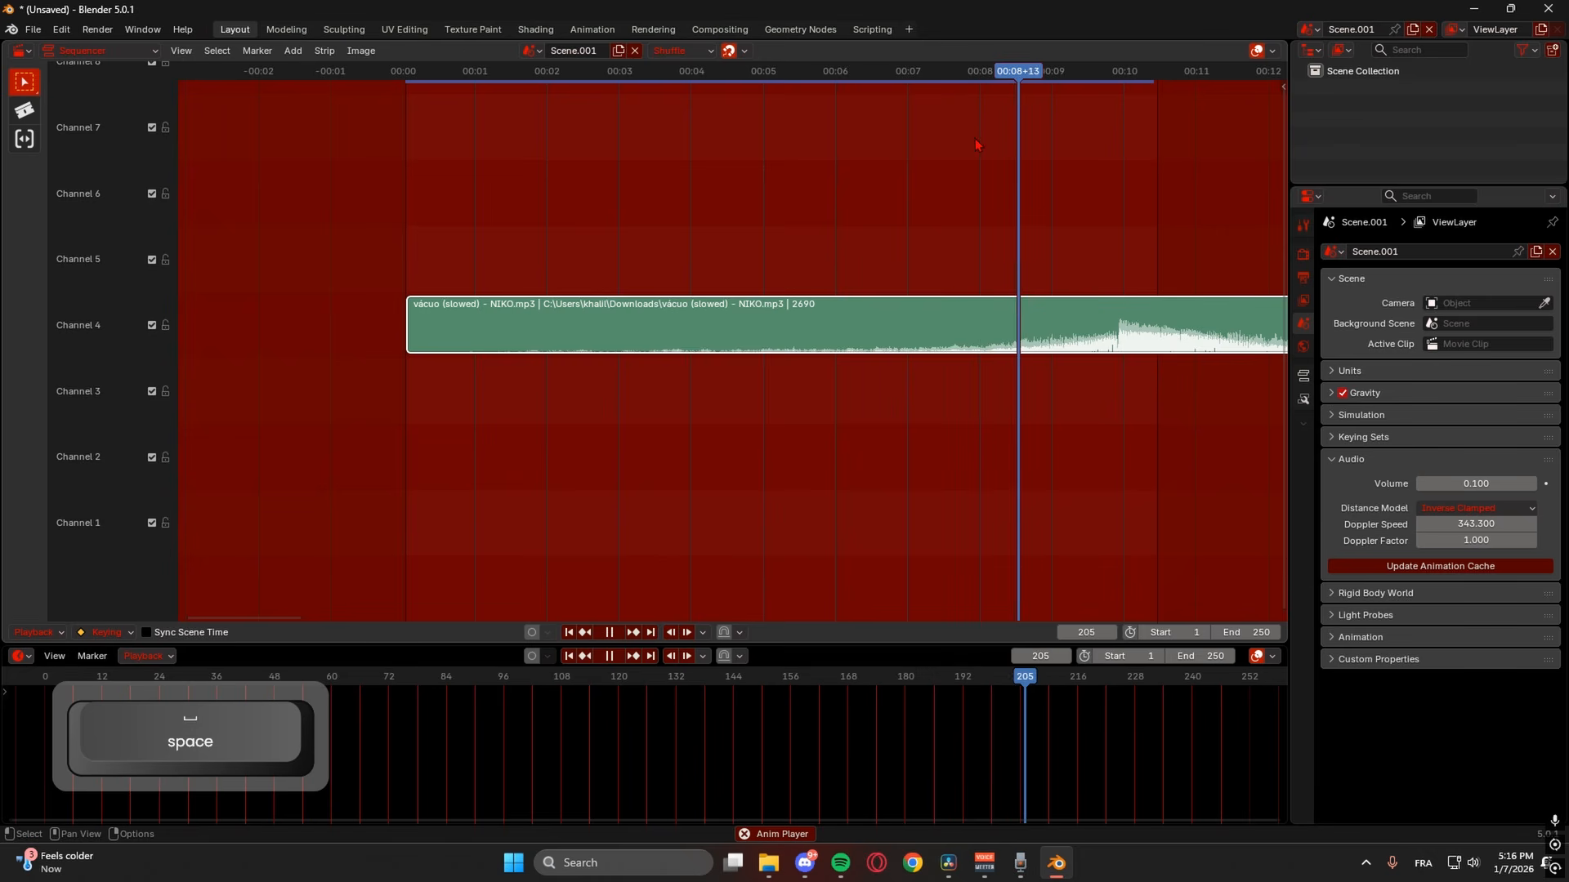
key(space)
scroll(725, 340, down, 5)
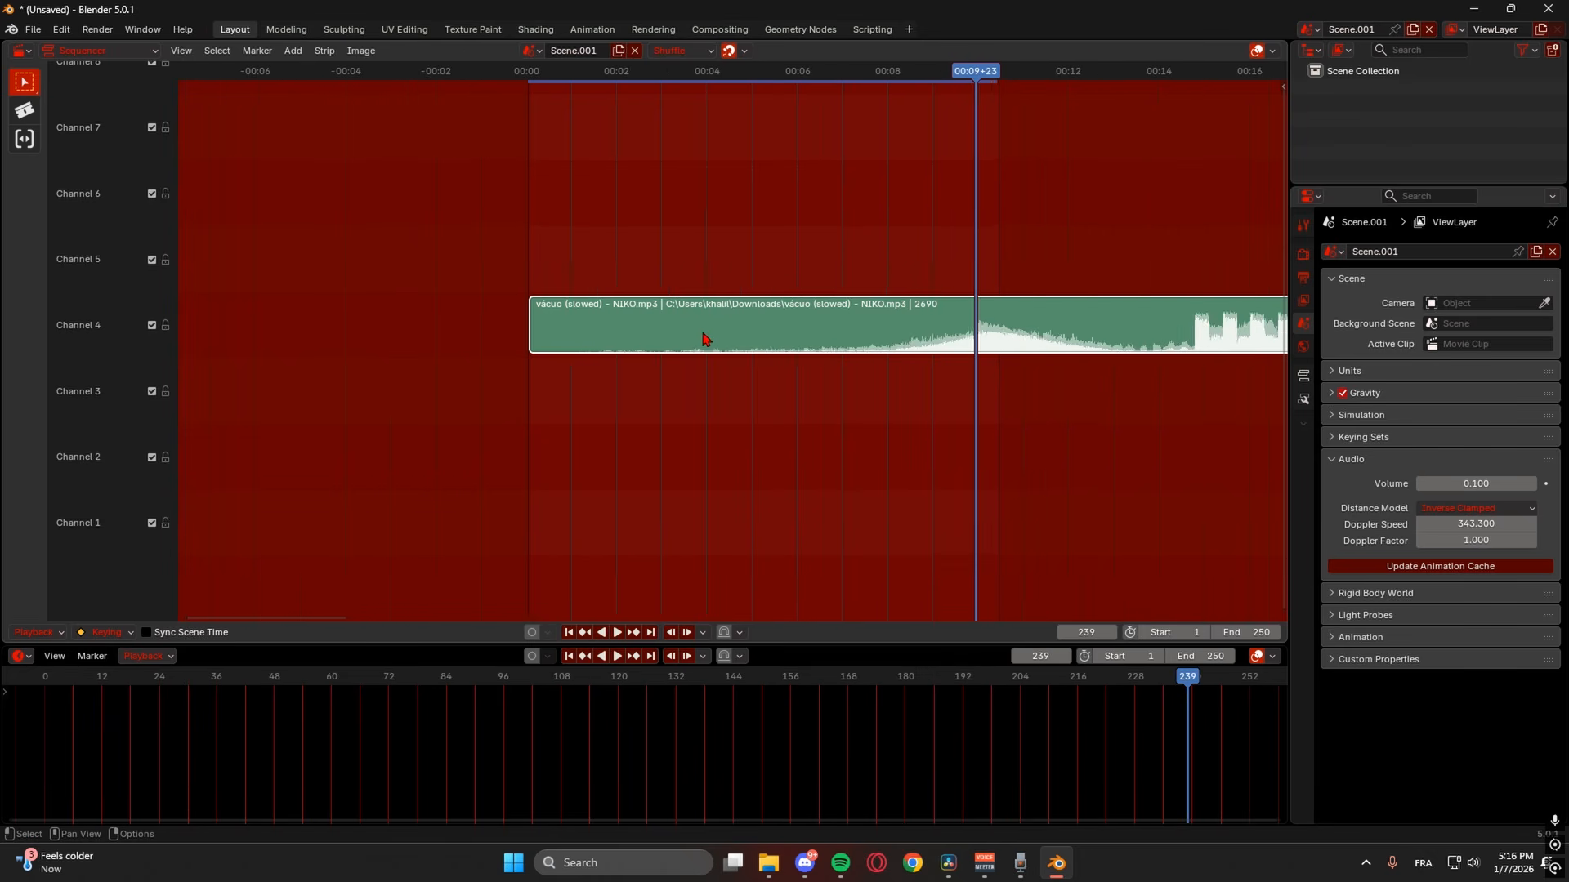
drag(609, 323, 900, 323)
drag(1011, 333, 732, 330)
click(662, 82)
key(space)
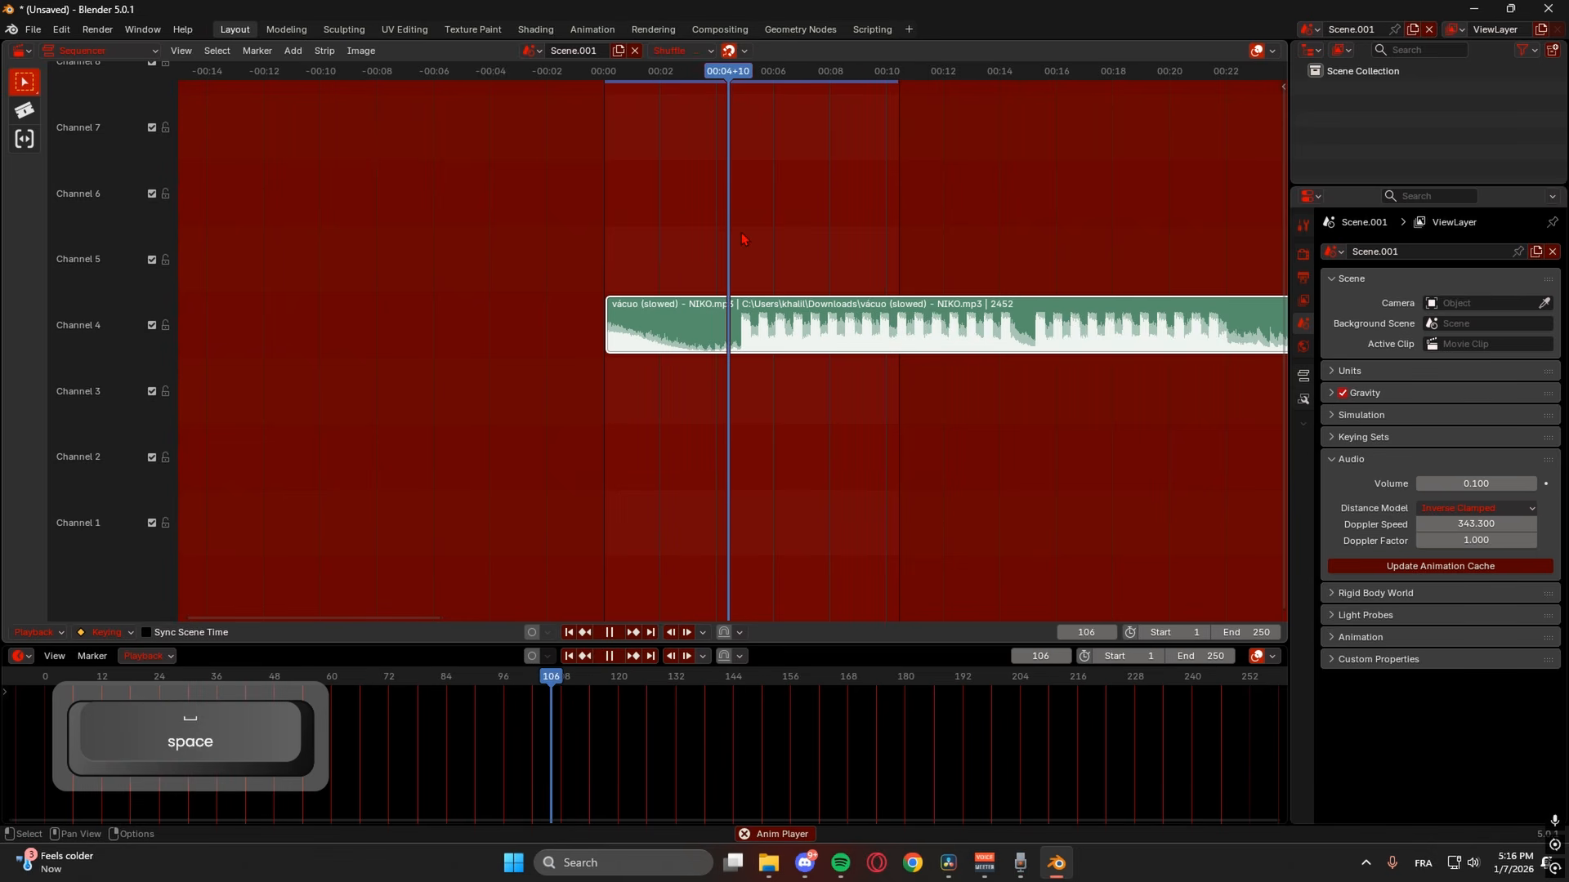
key(Escape)
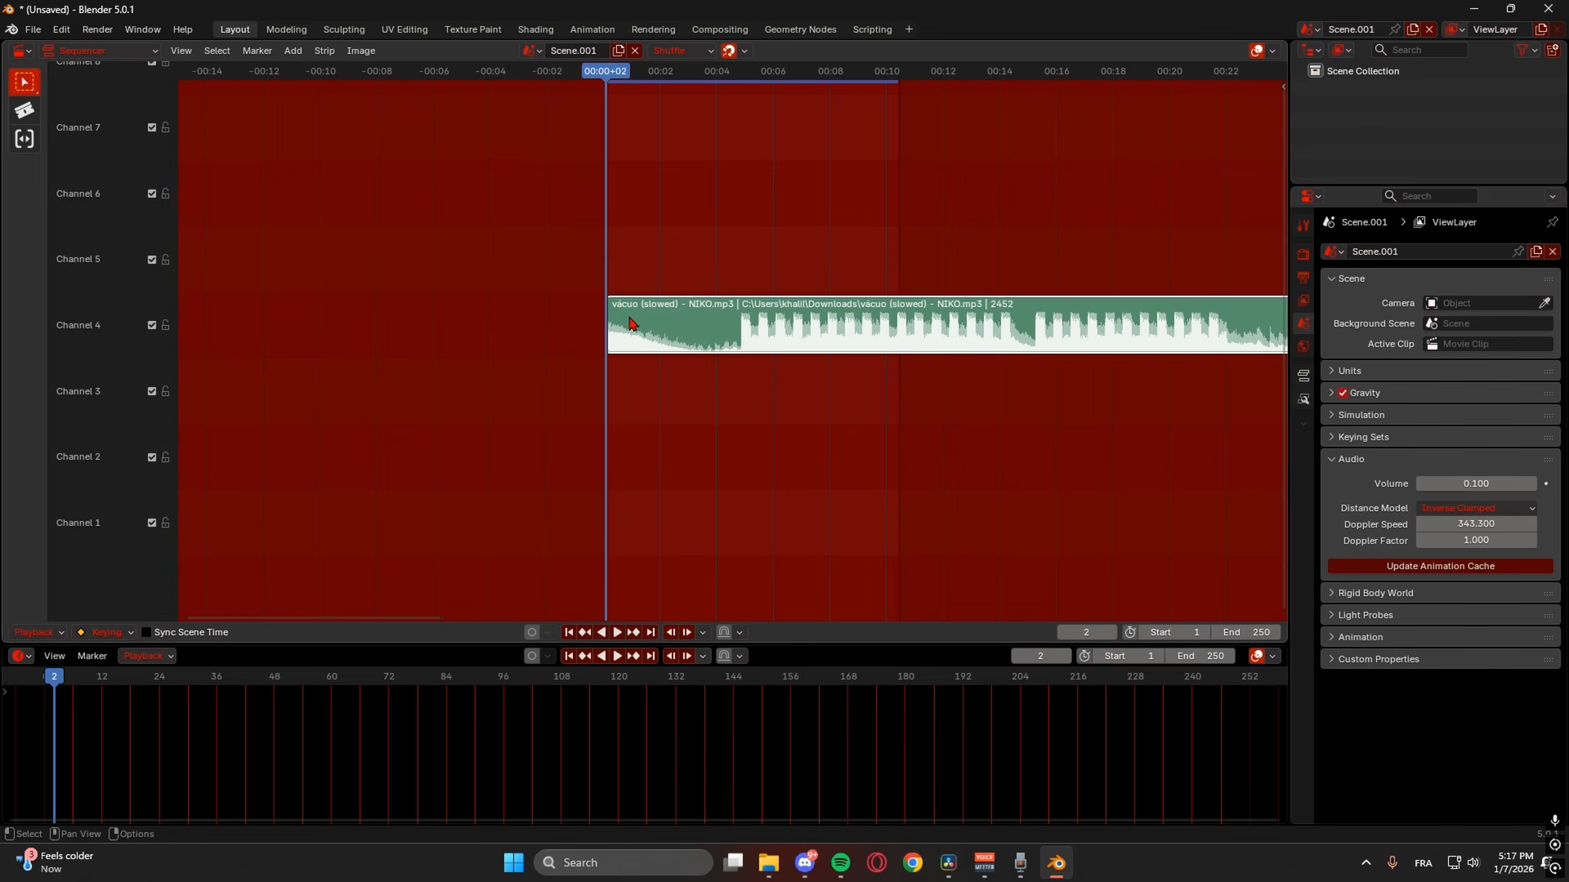
- Fine-tune the strip's start trim and slide it to begin at frame 1
drag(619, 317, 627, 317)
drag(615, 78, 705, 90)
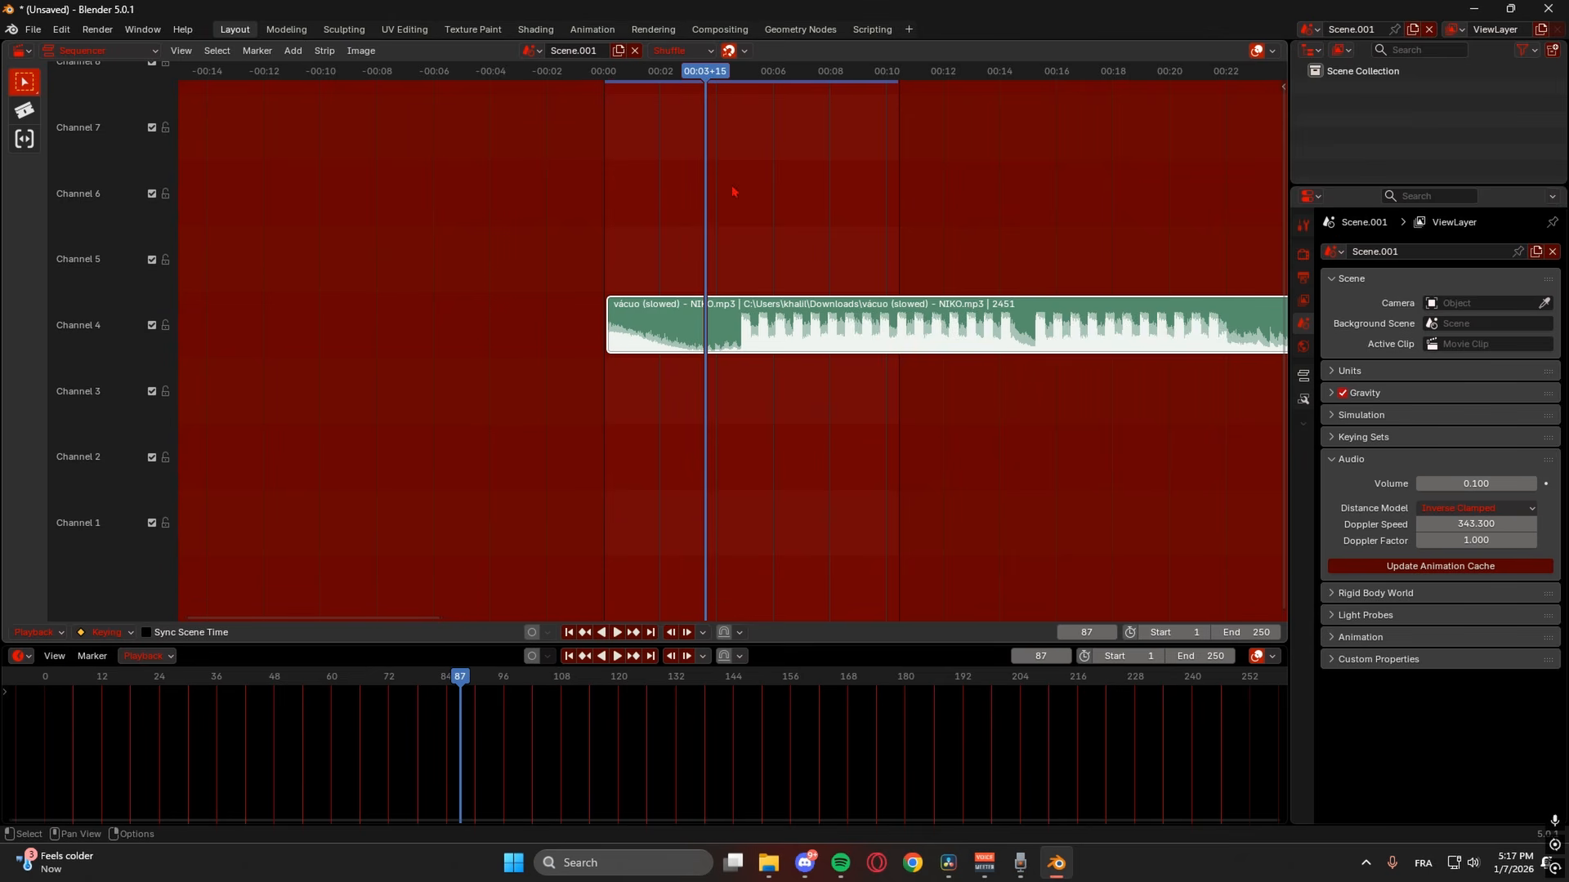
drag(715, 327, 699, 325)
drag(698, 325, 698, 325)
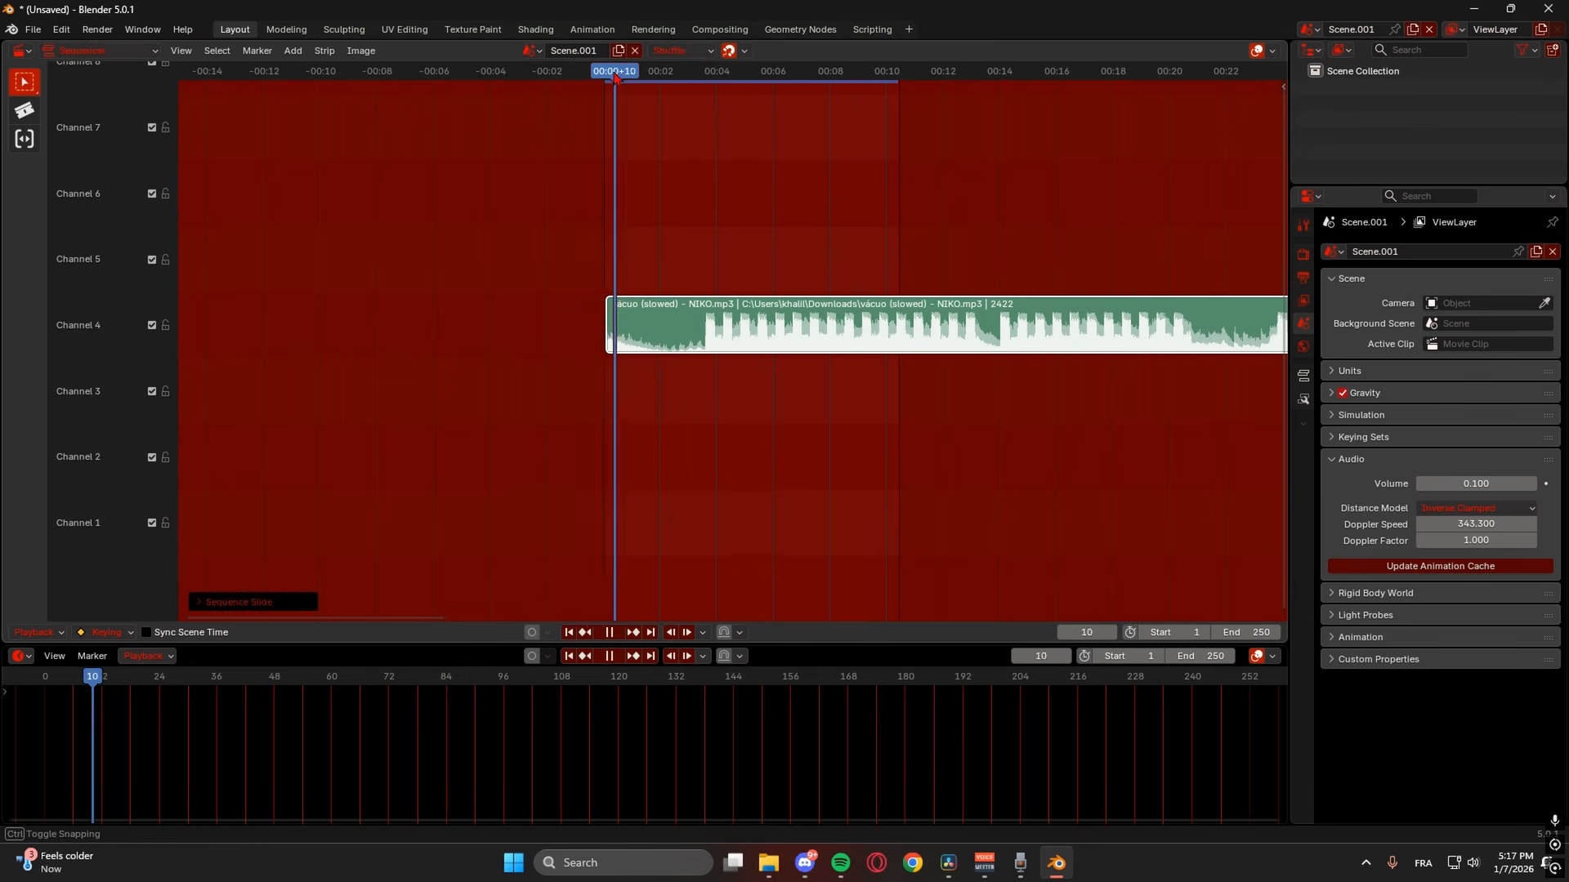
drag(615, 76, 572, 77)
key(space)
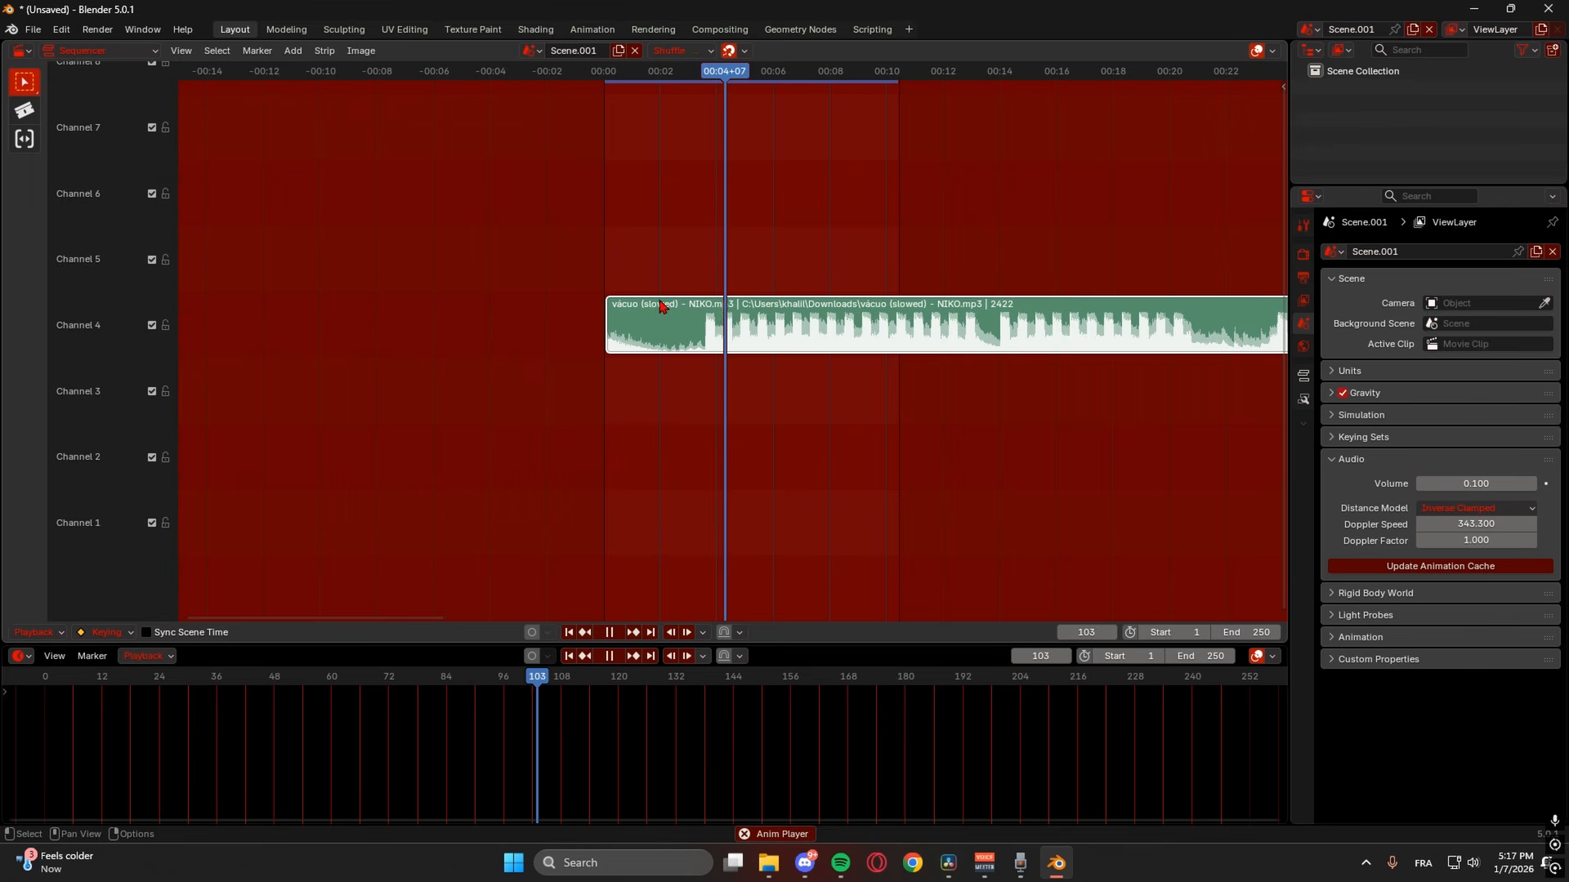
key(space)
- Readjust the strip's start to the range start and shorten its end, playing back to check
drag(617, 320, 623, 317)
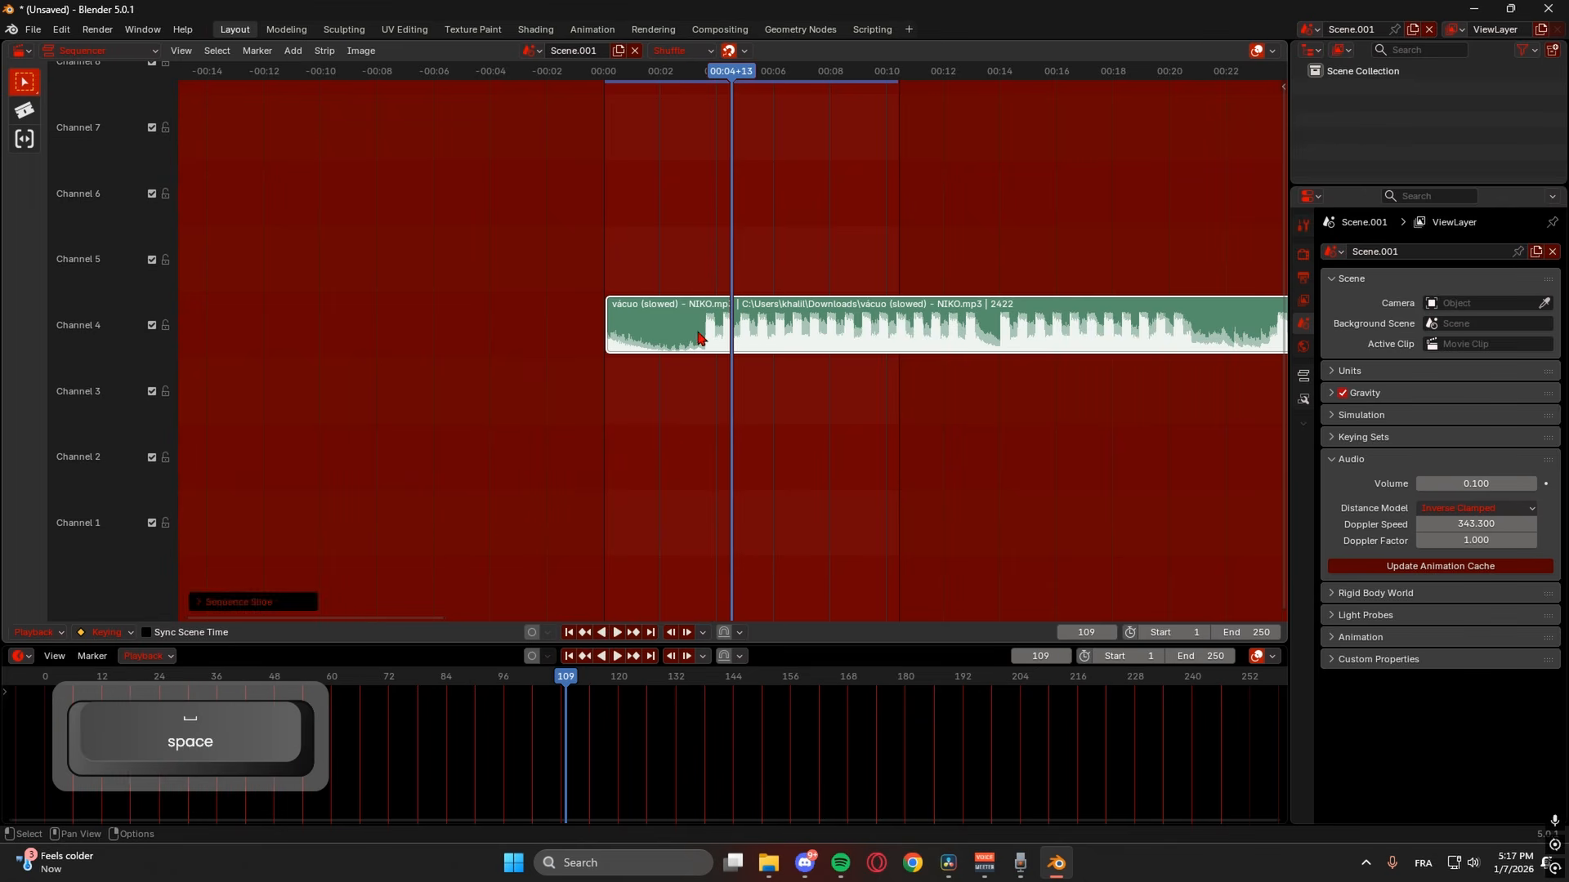
alt+scroll(701, 337, up, 10)
ctrl+scroll(702, 343, up, 5)
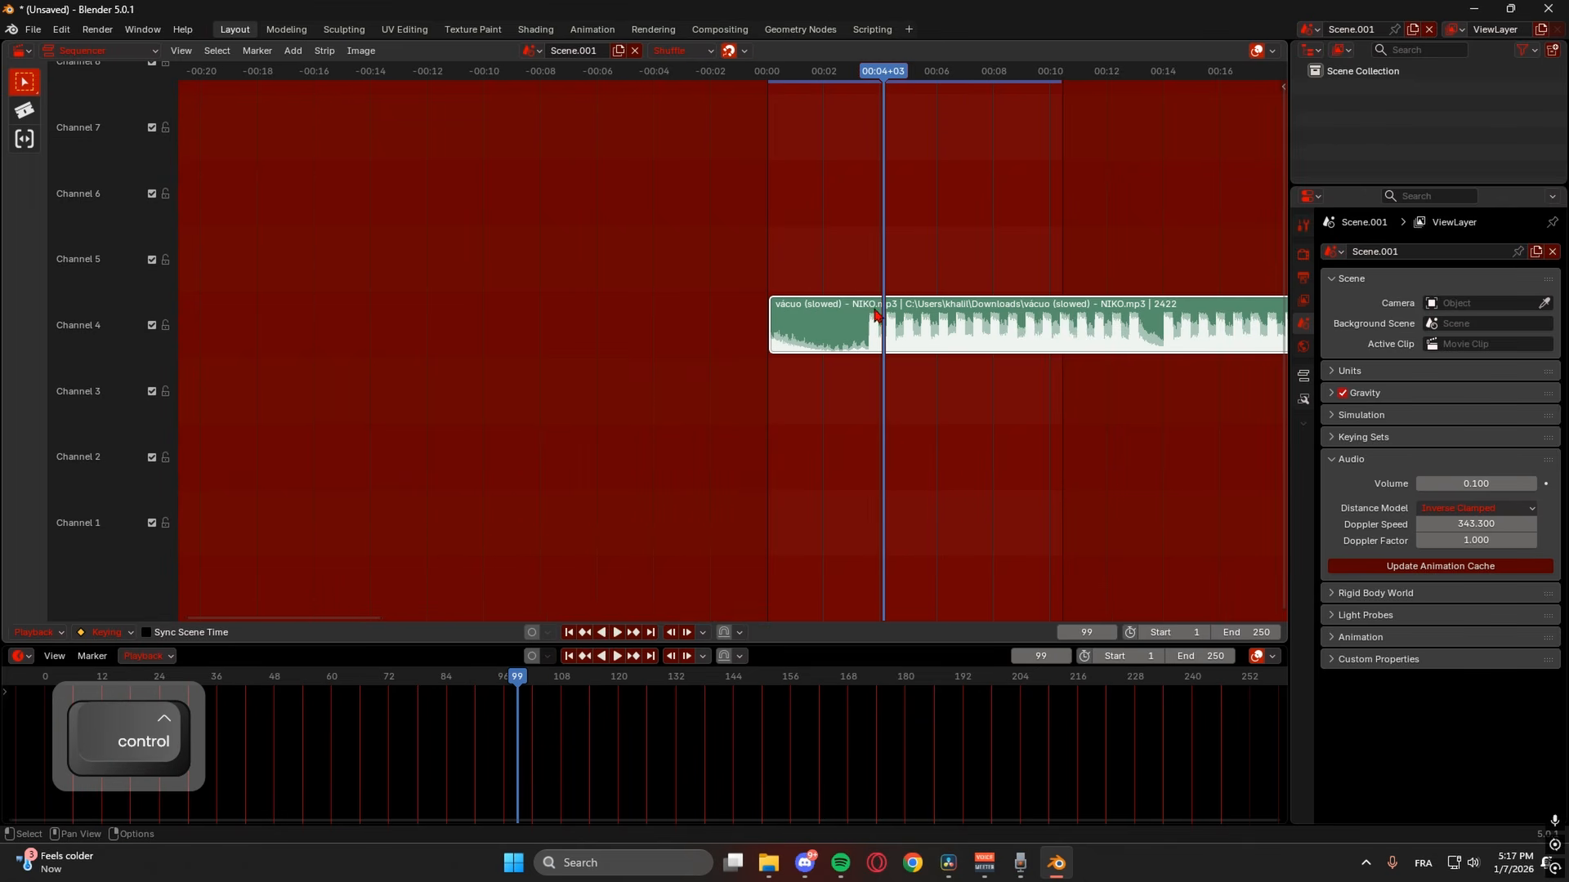
click(865, 76)
drag(898, 327, 886, 329)
drag(760, 320, 774, 314)
click(766, 72)
key(space)
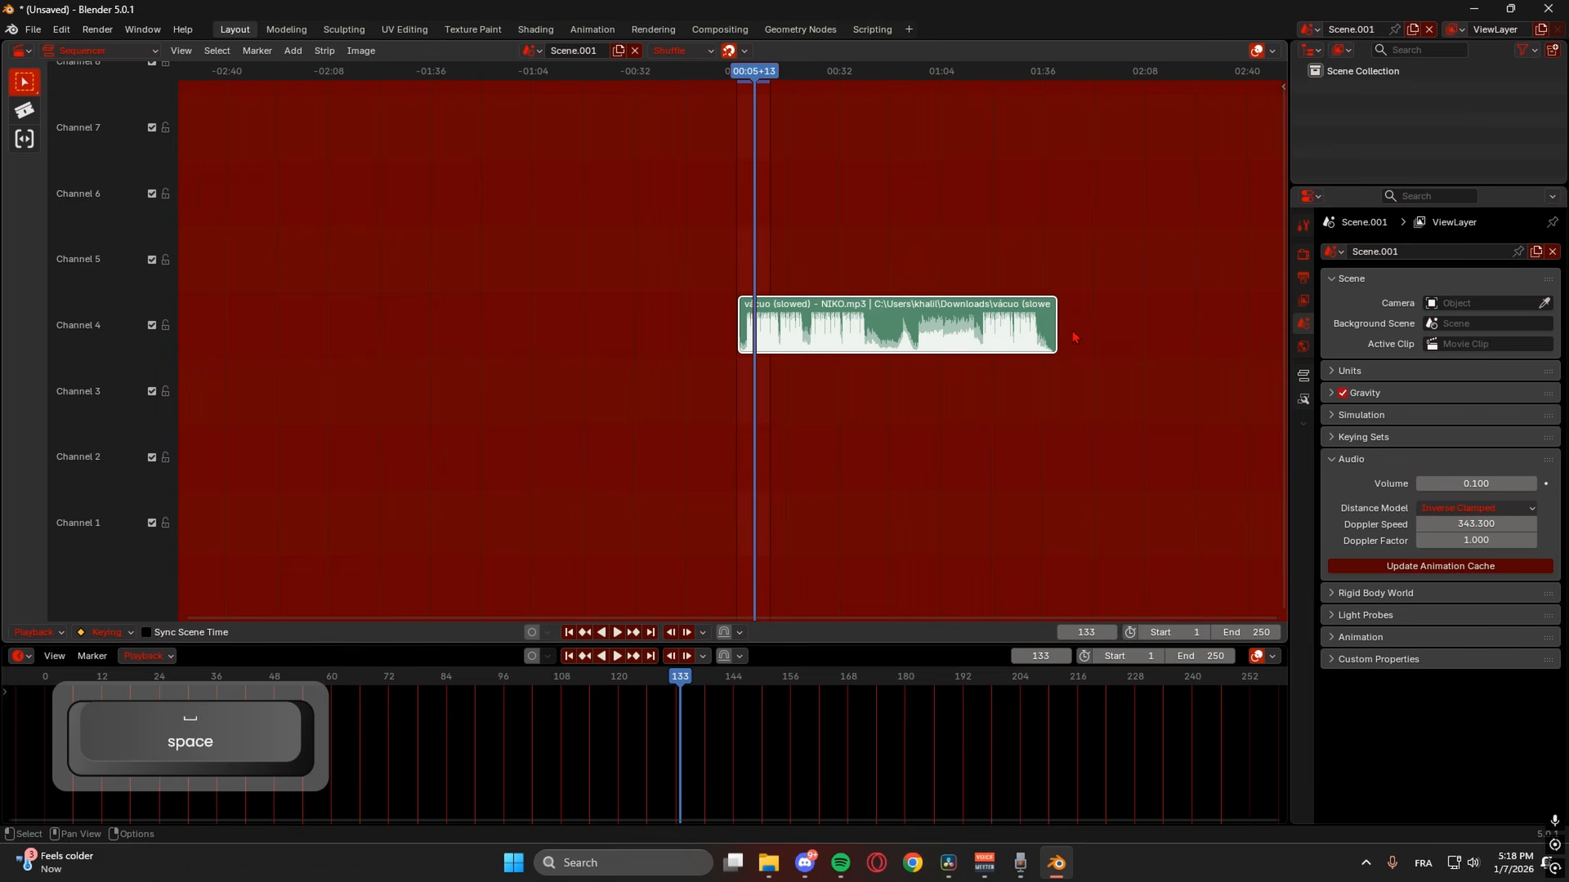
drag(1057, 319, 769, 319)
key(space)
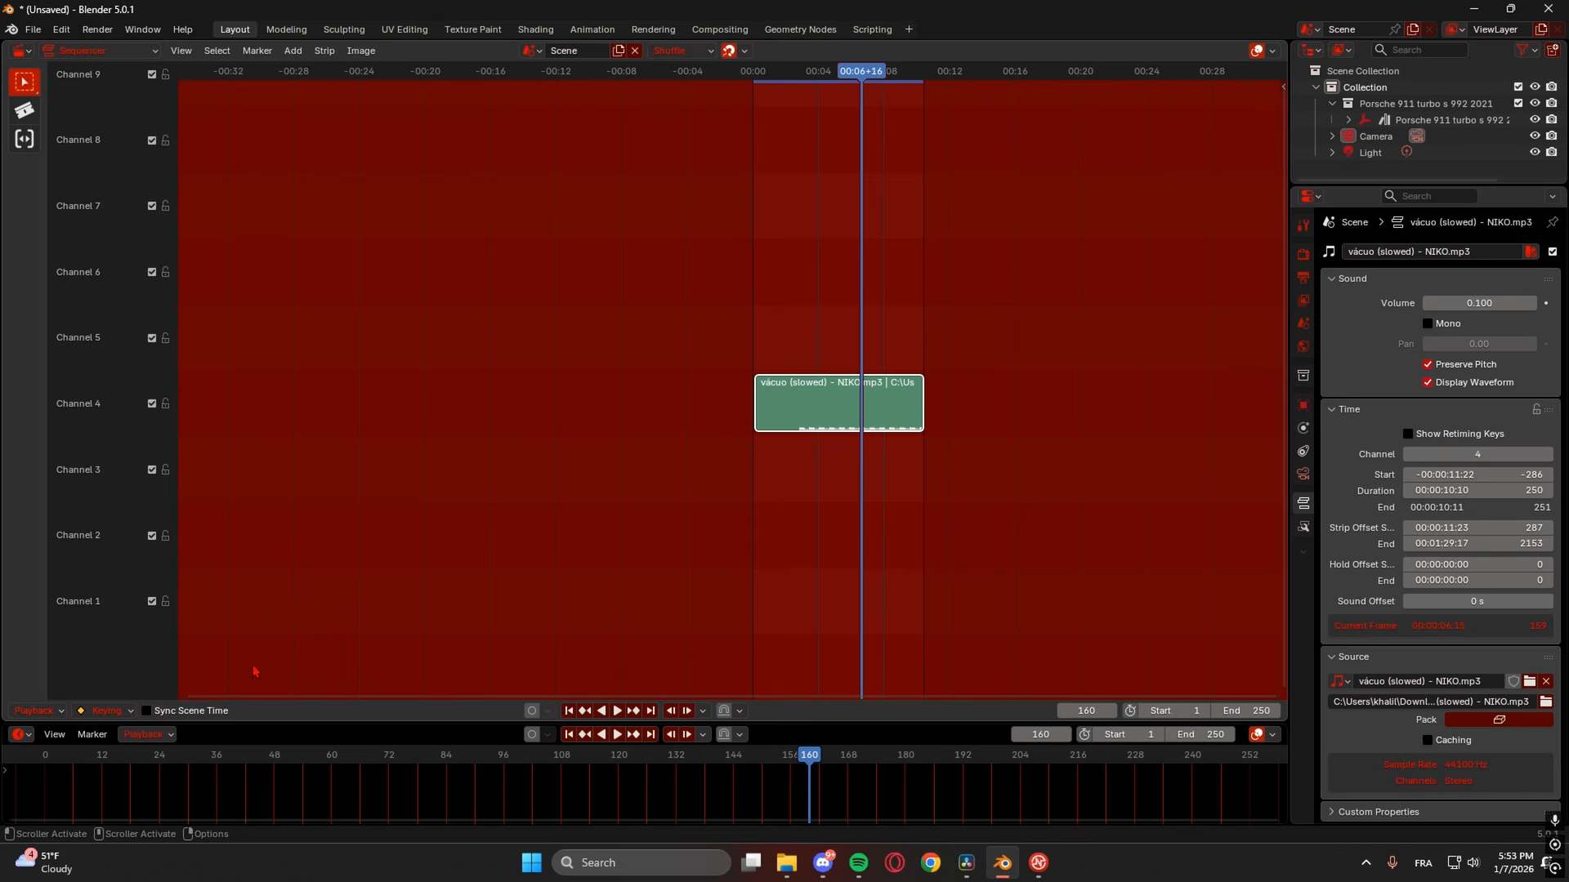
- Show the timeline in timecode and resize the timeline and sequencer areas
click(55, 734)
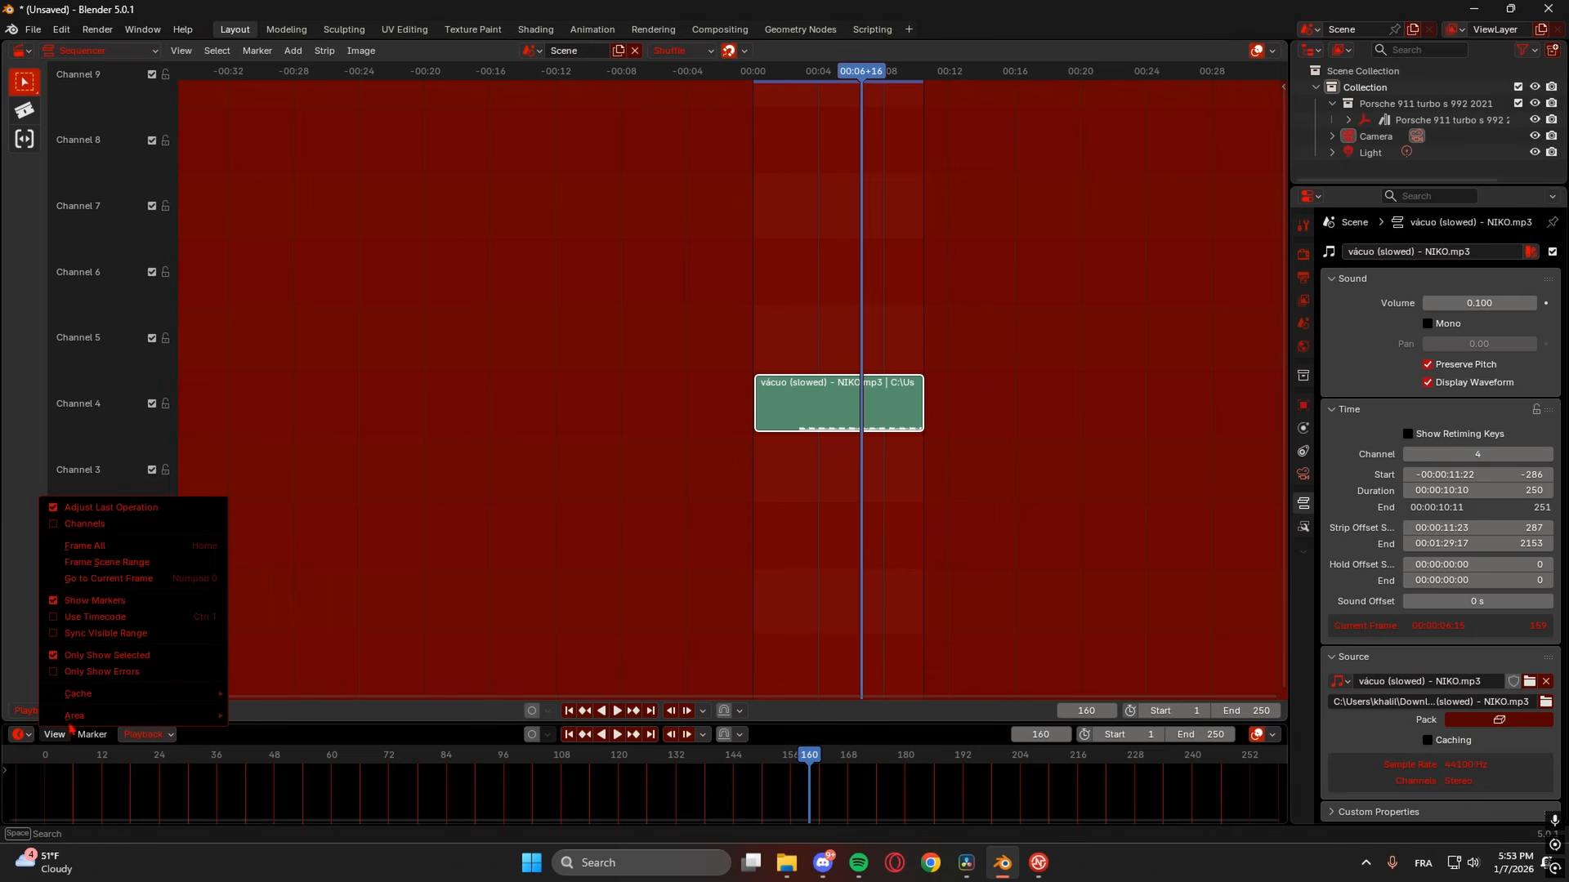
click(111, 619)
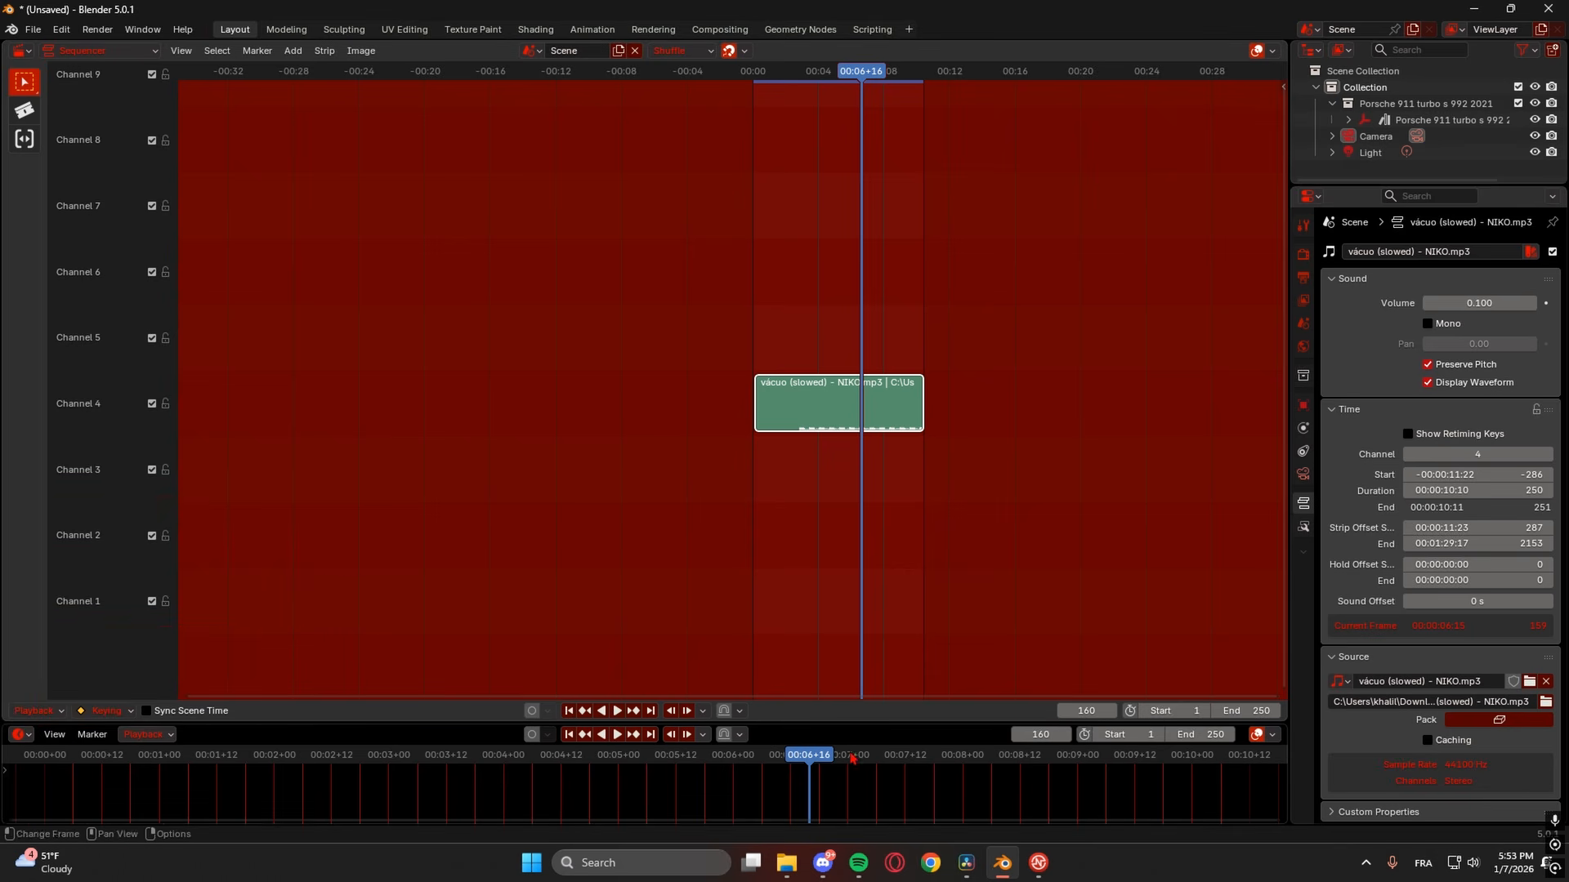
drag(757, 724, 759, 473)
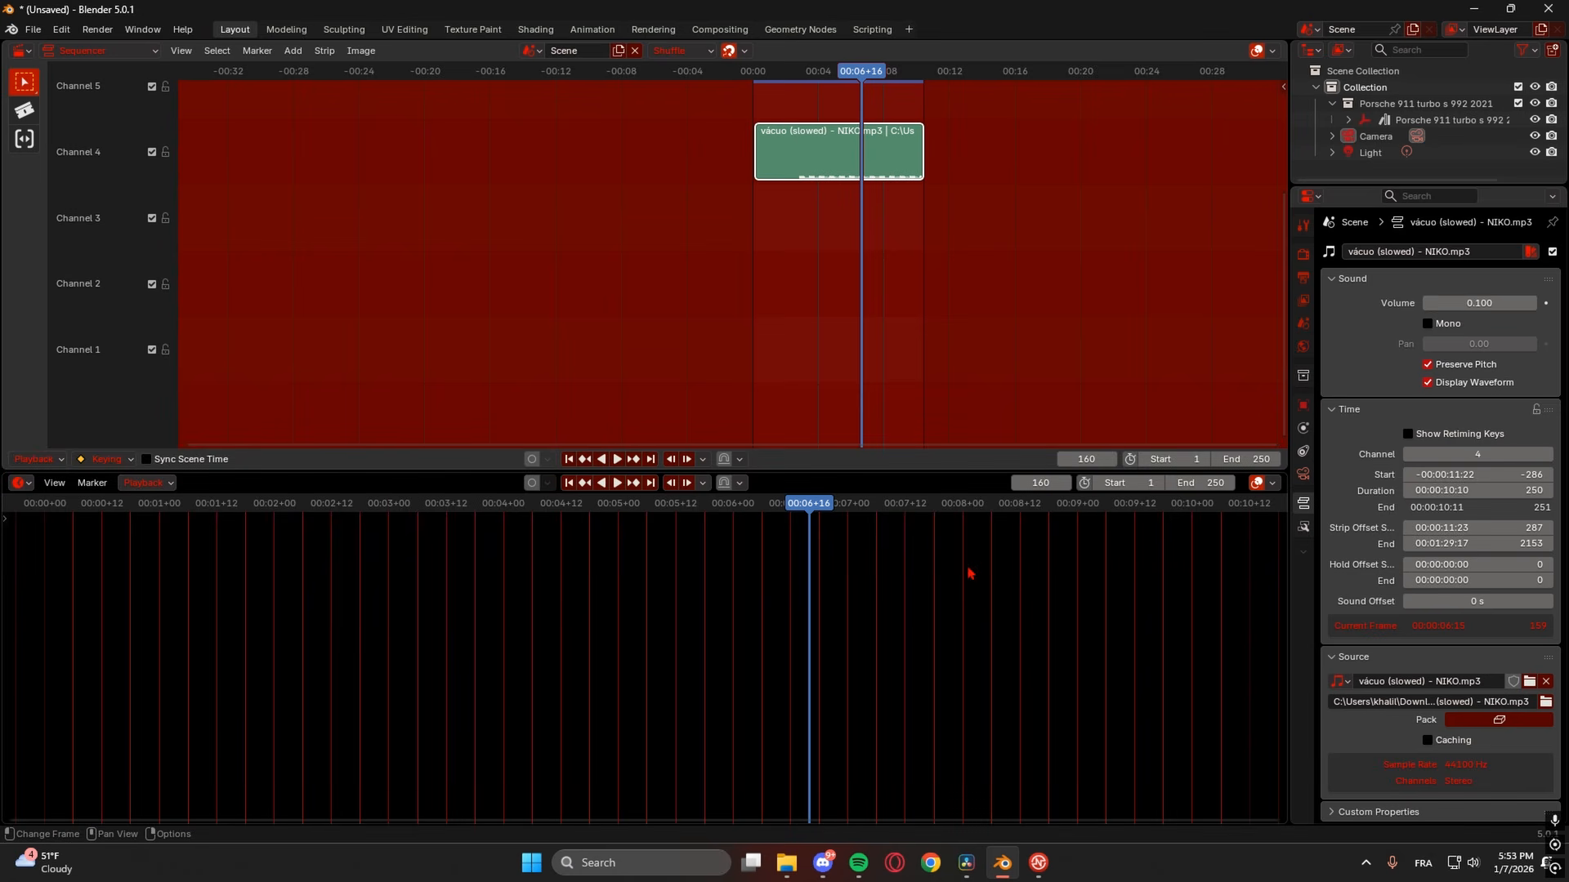
drag(798, 580, 767, 421)
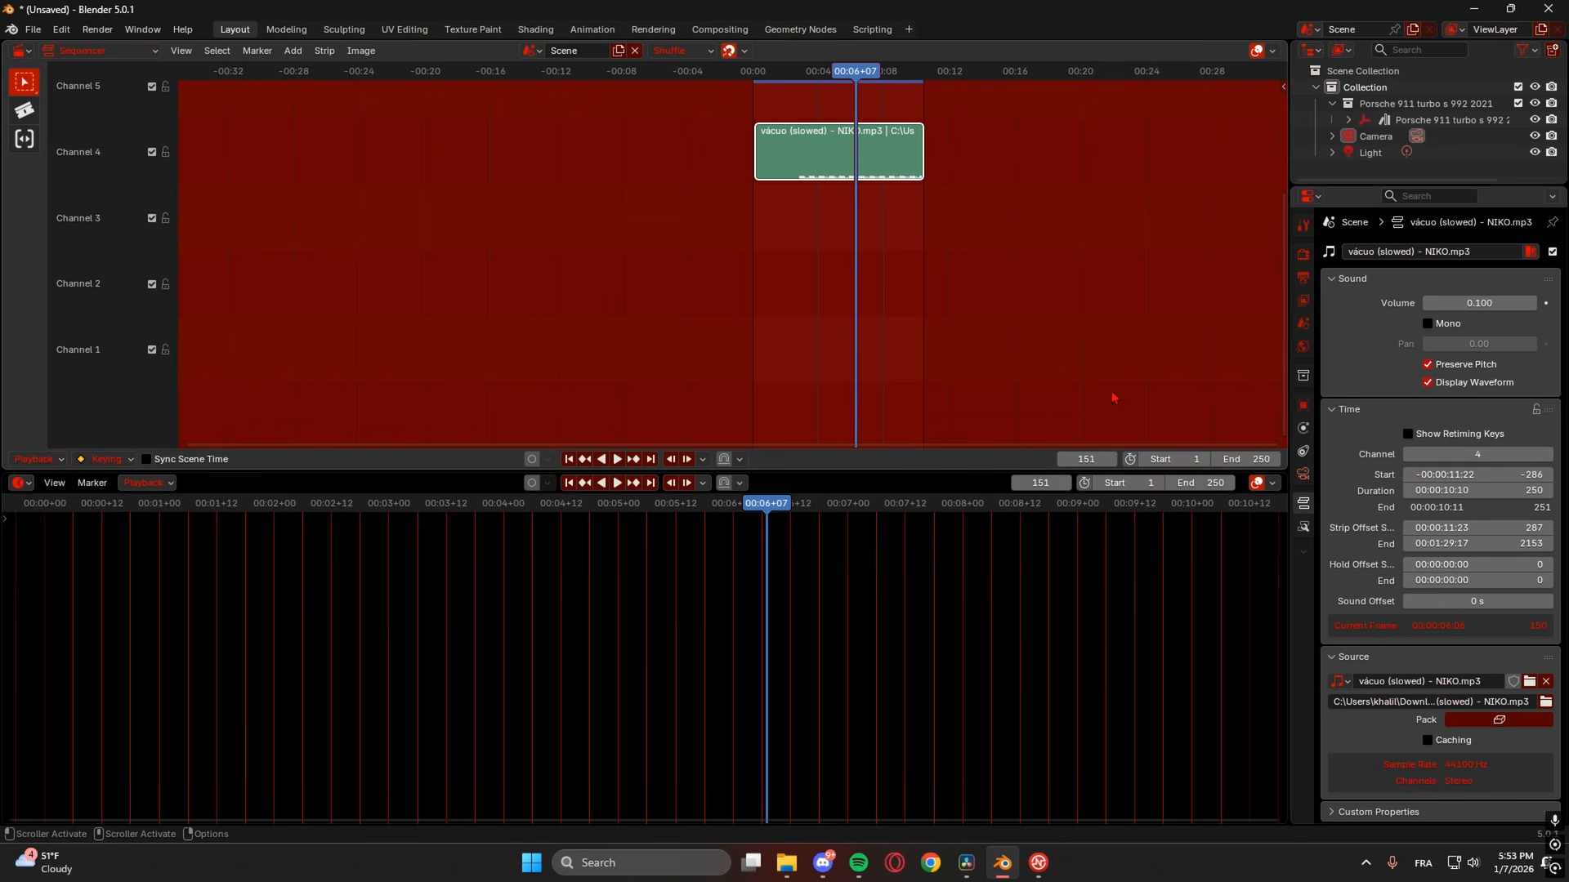
drag(1020, 480, 1019, 555)
- Set the frame rate to 30 fps and the scene end frame to 421
click(1303, 279)
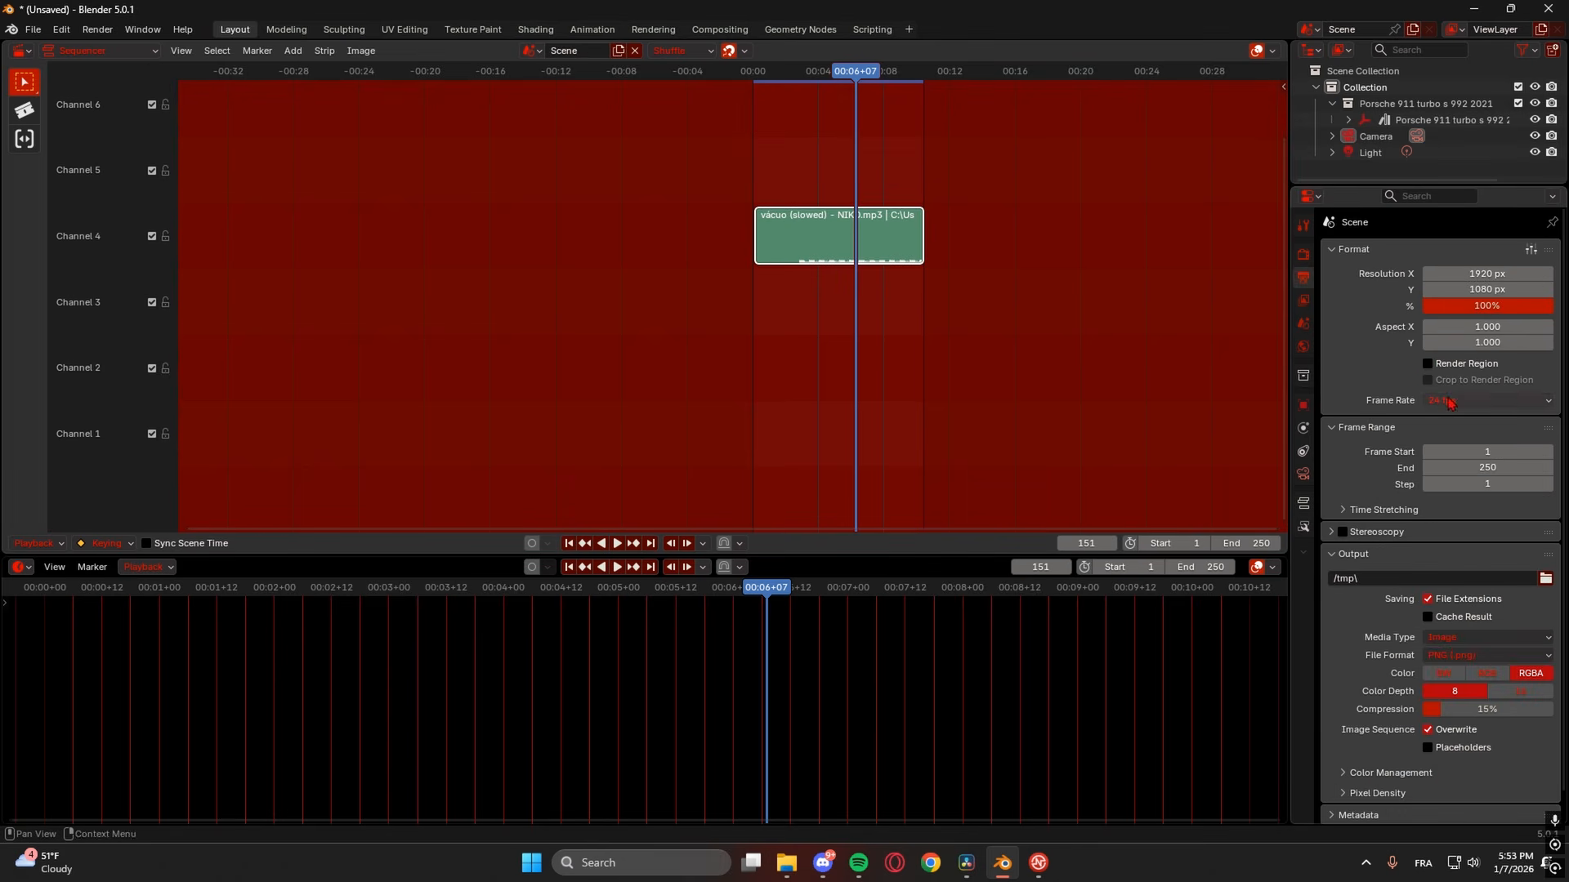
click(1487, 400)
click(1465, 535)
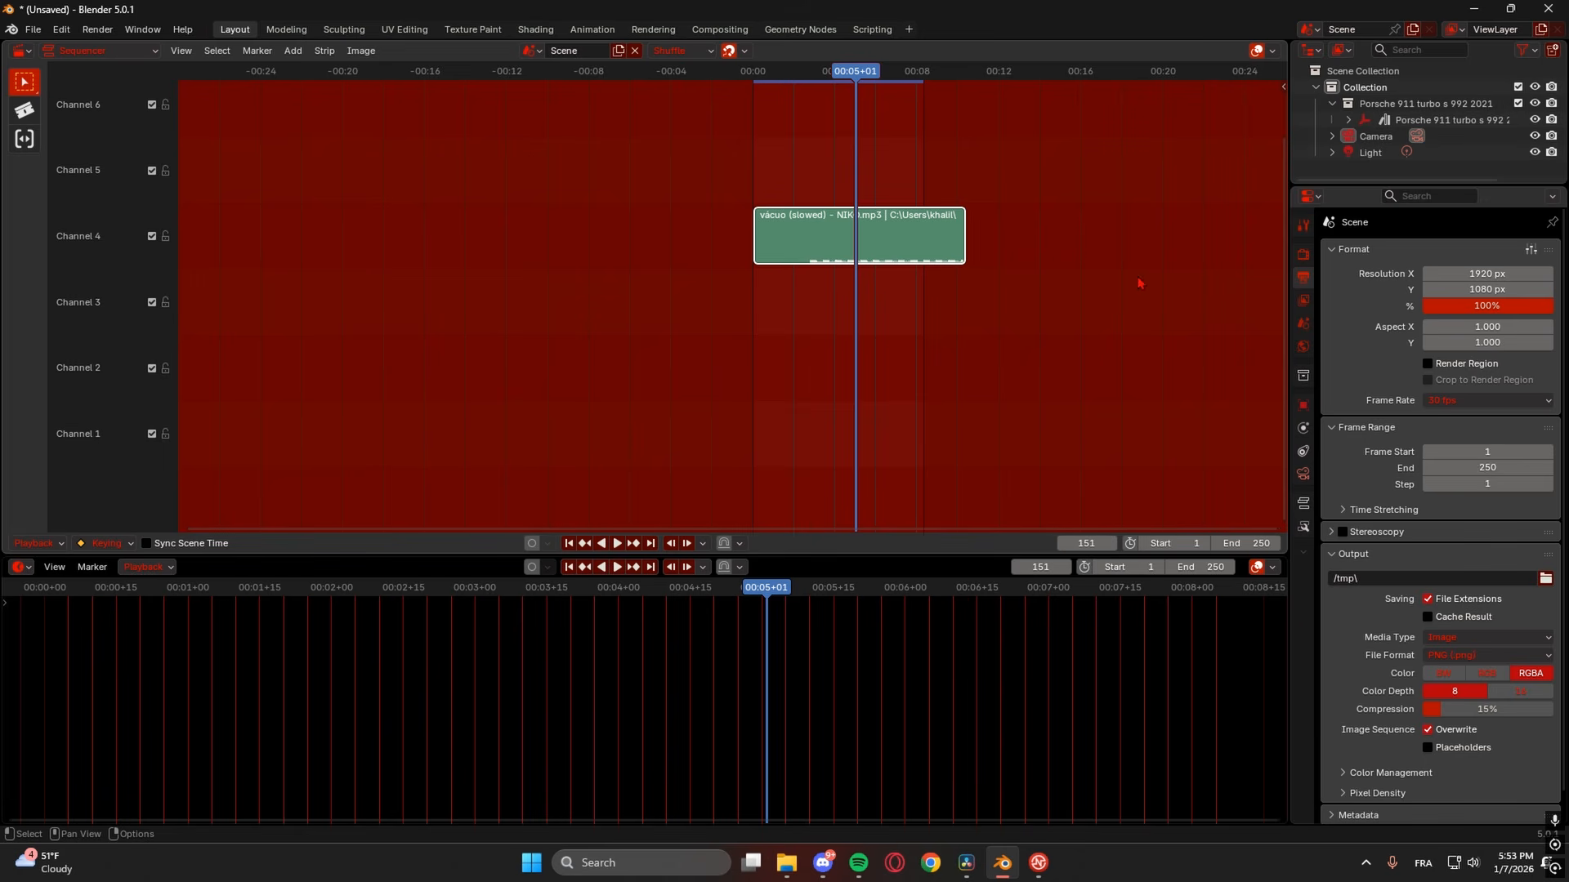
drag(1242, 543, 1252, 543)
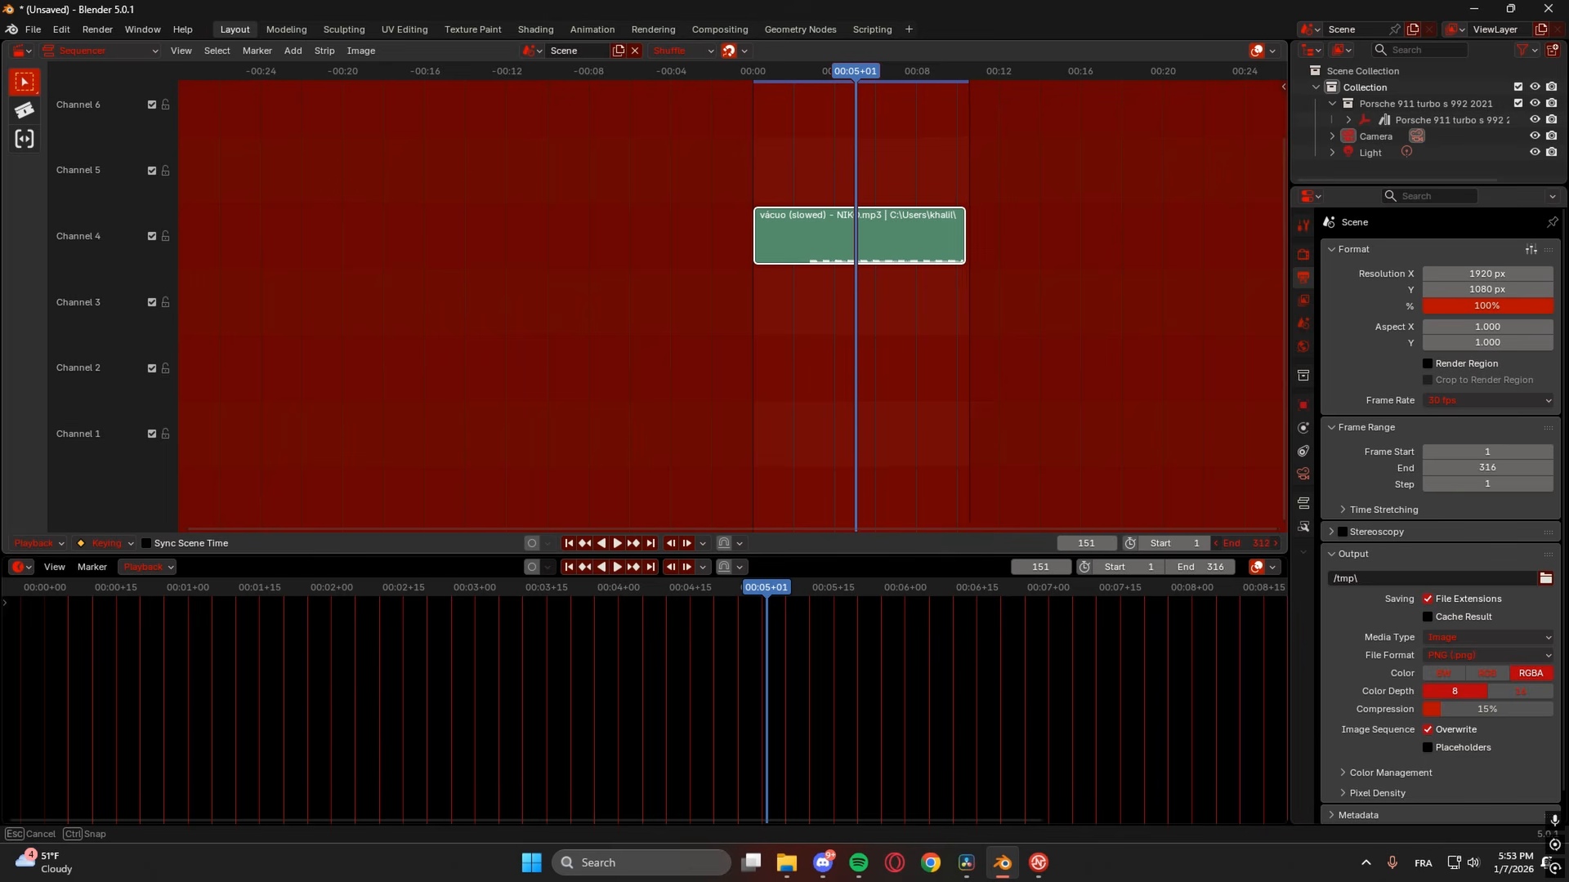
drag(1227, 544, 1228, 543)
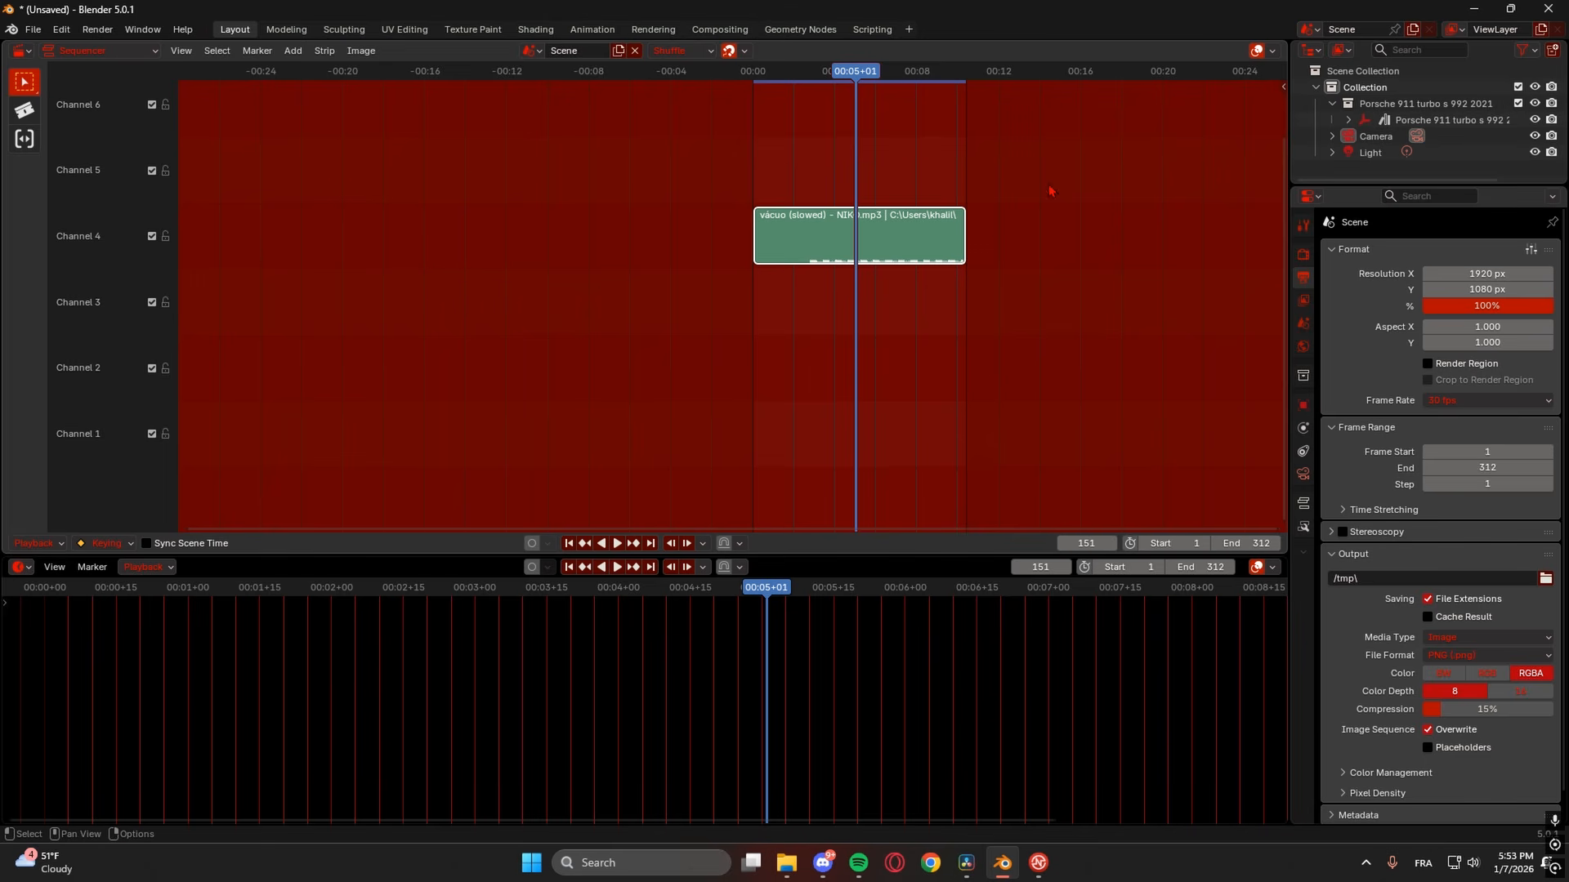
drag(1237, 544, 1244, 543)
scroll(1065, 460, up, 3)
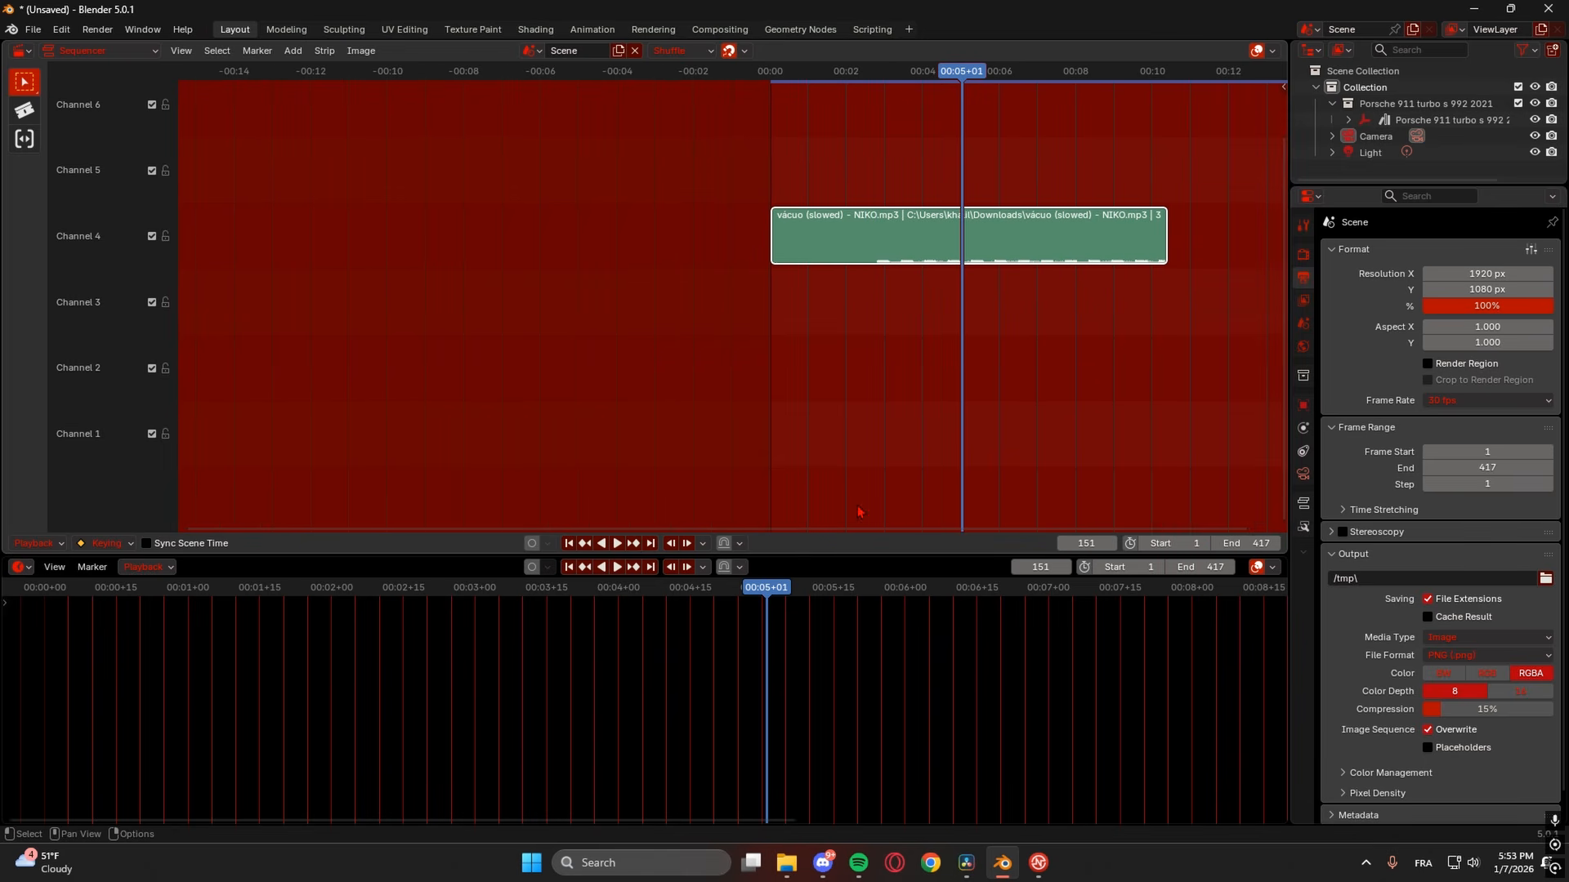
ctrl+scroll(976, 368, down, 5)
ctrl+scroll(987, 276, down, 2)
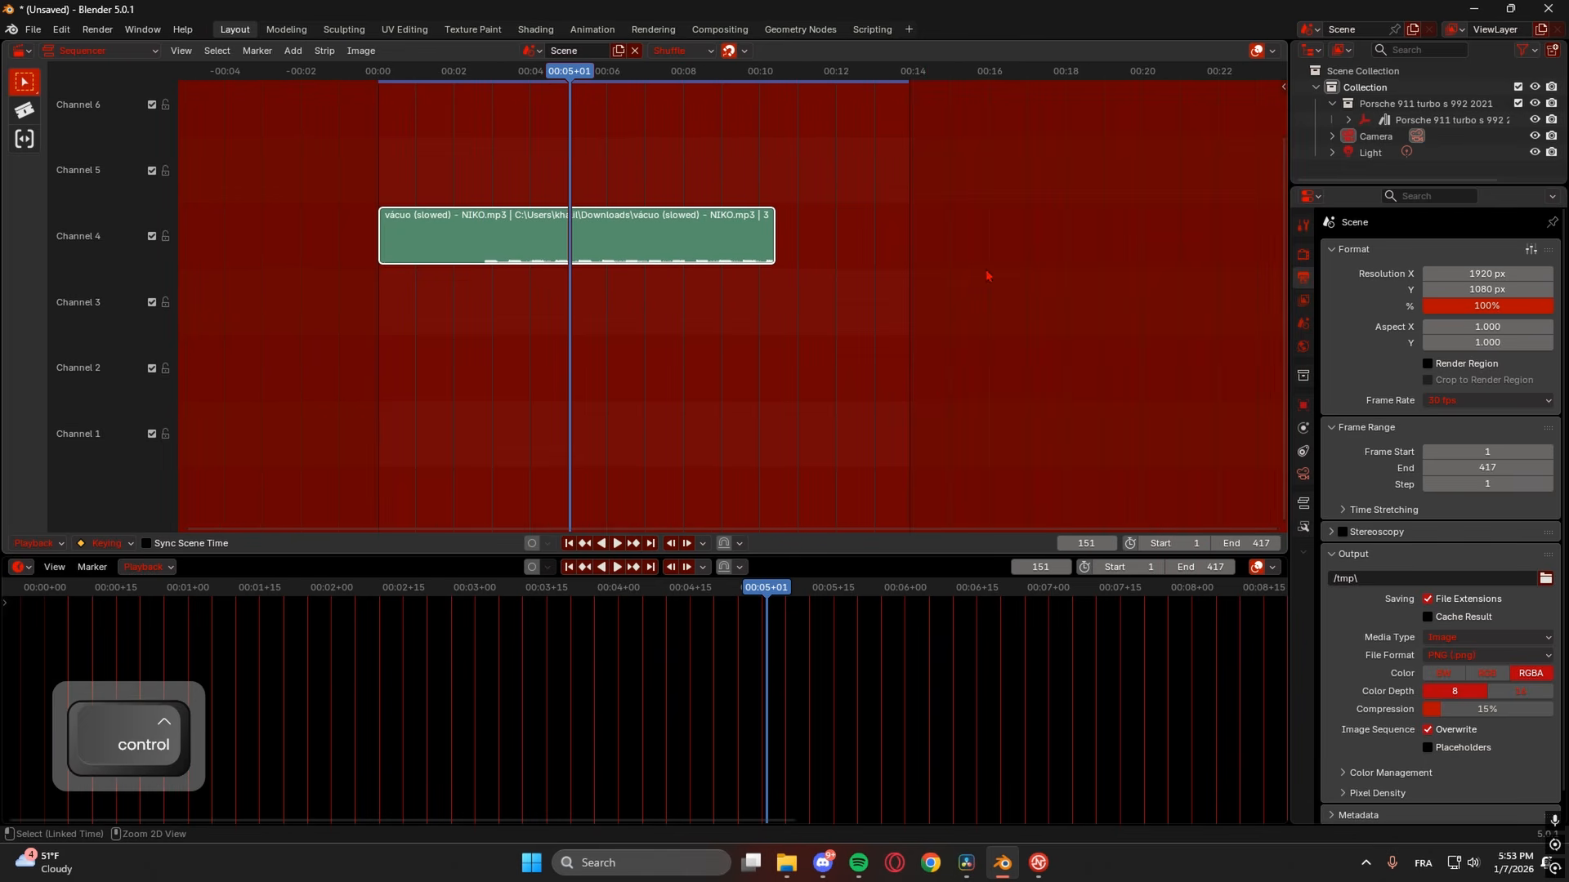
drag(909, 73, 912, 72)
drag(1252, 545, 1262, 545)
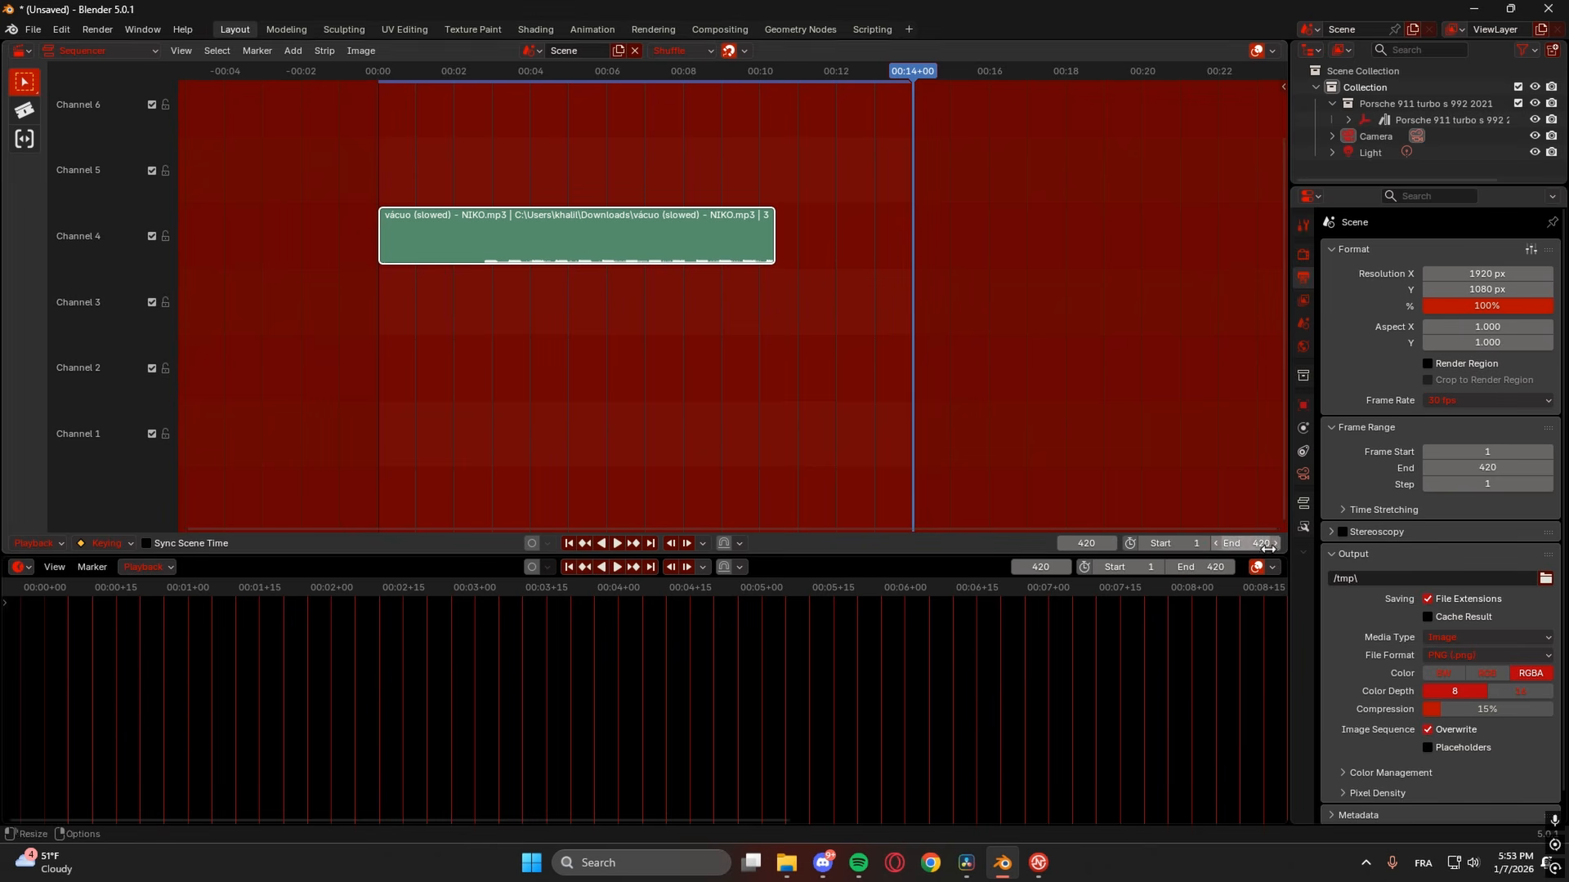
click(1276, 544)
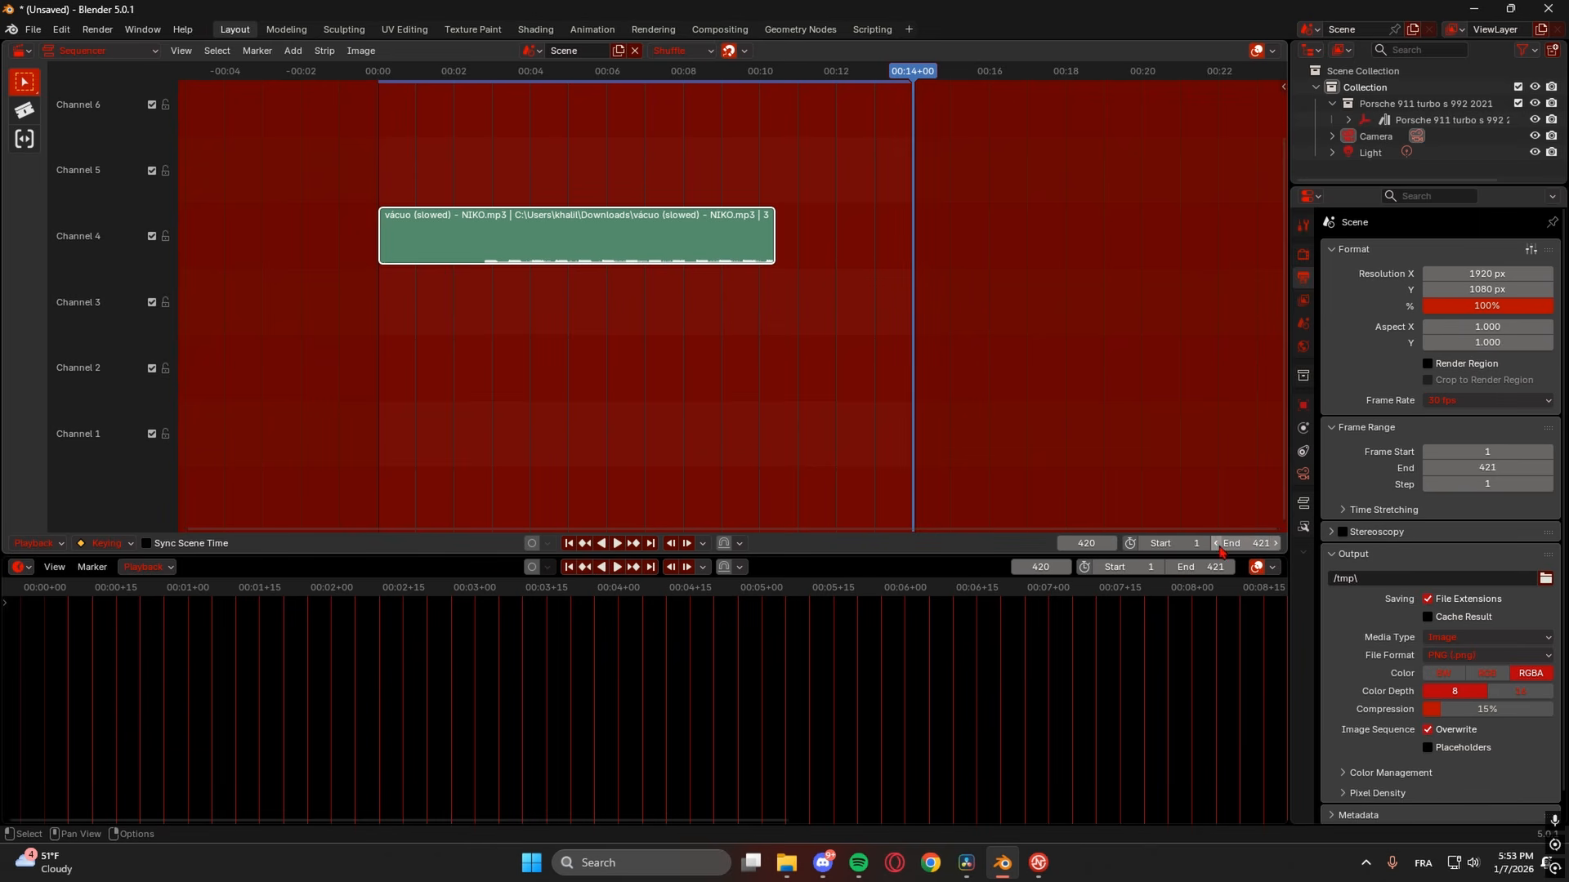
- Trim the audio strip to end at frame 420, play it back, and restore the 3D Viewport
drag(772, 240, 898, 239)
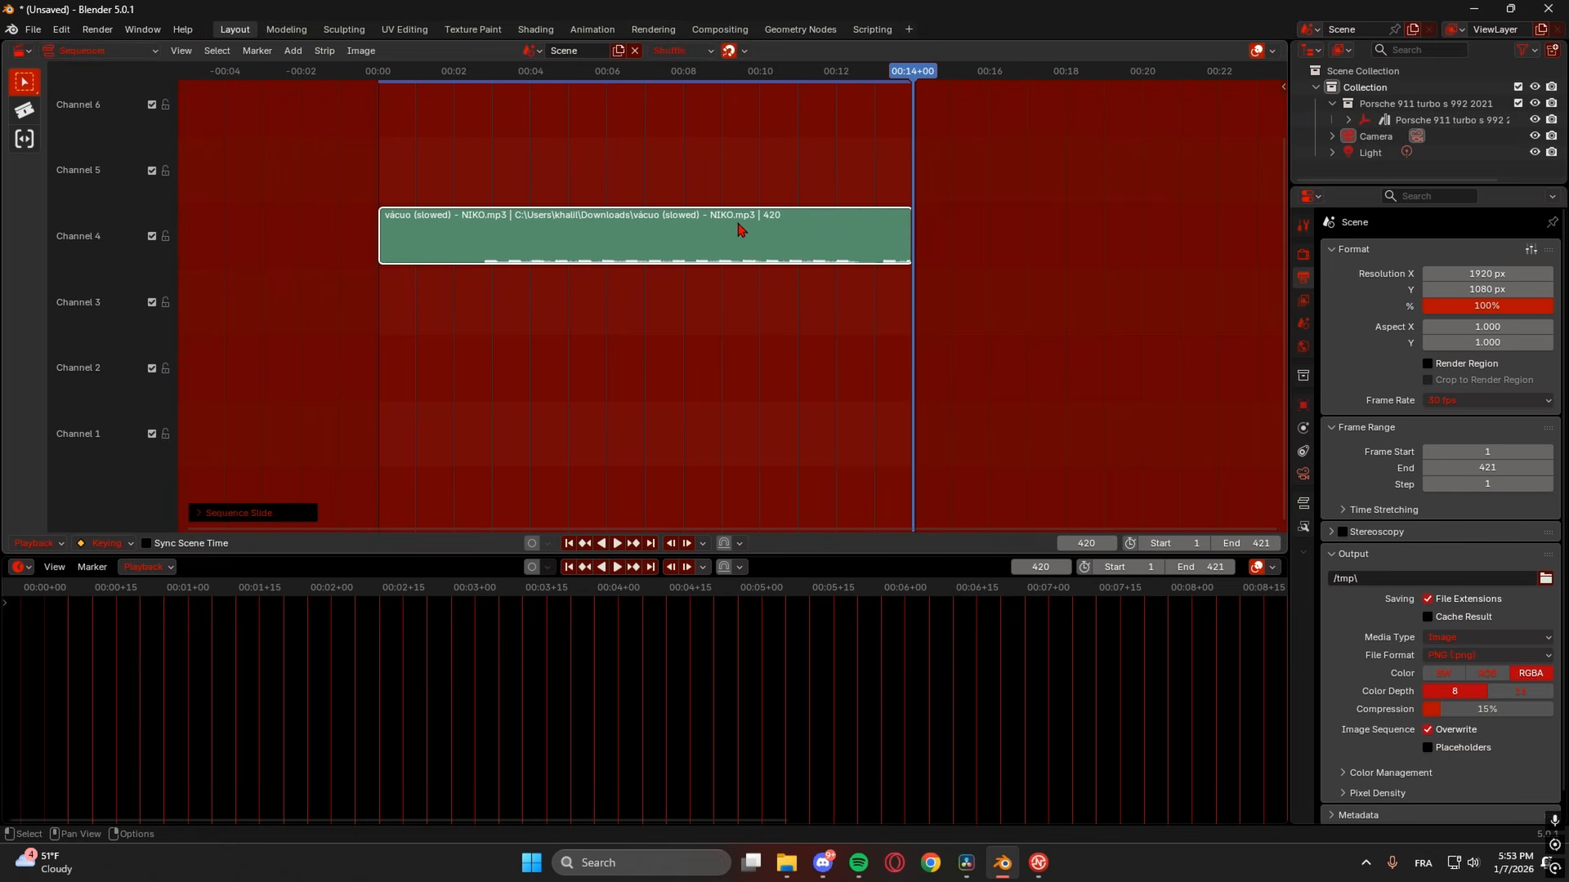
mouse_move(906, 235)
mouse_down()
mouse_move(704, 235)
mouse_move(904, 230)
mouse_up()
key(shift+Left)
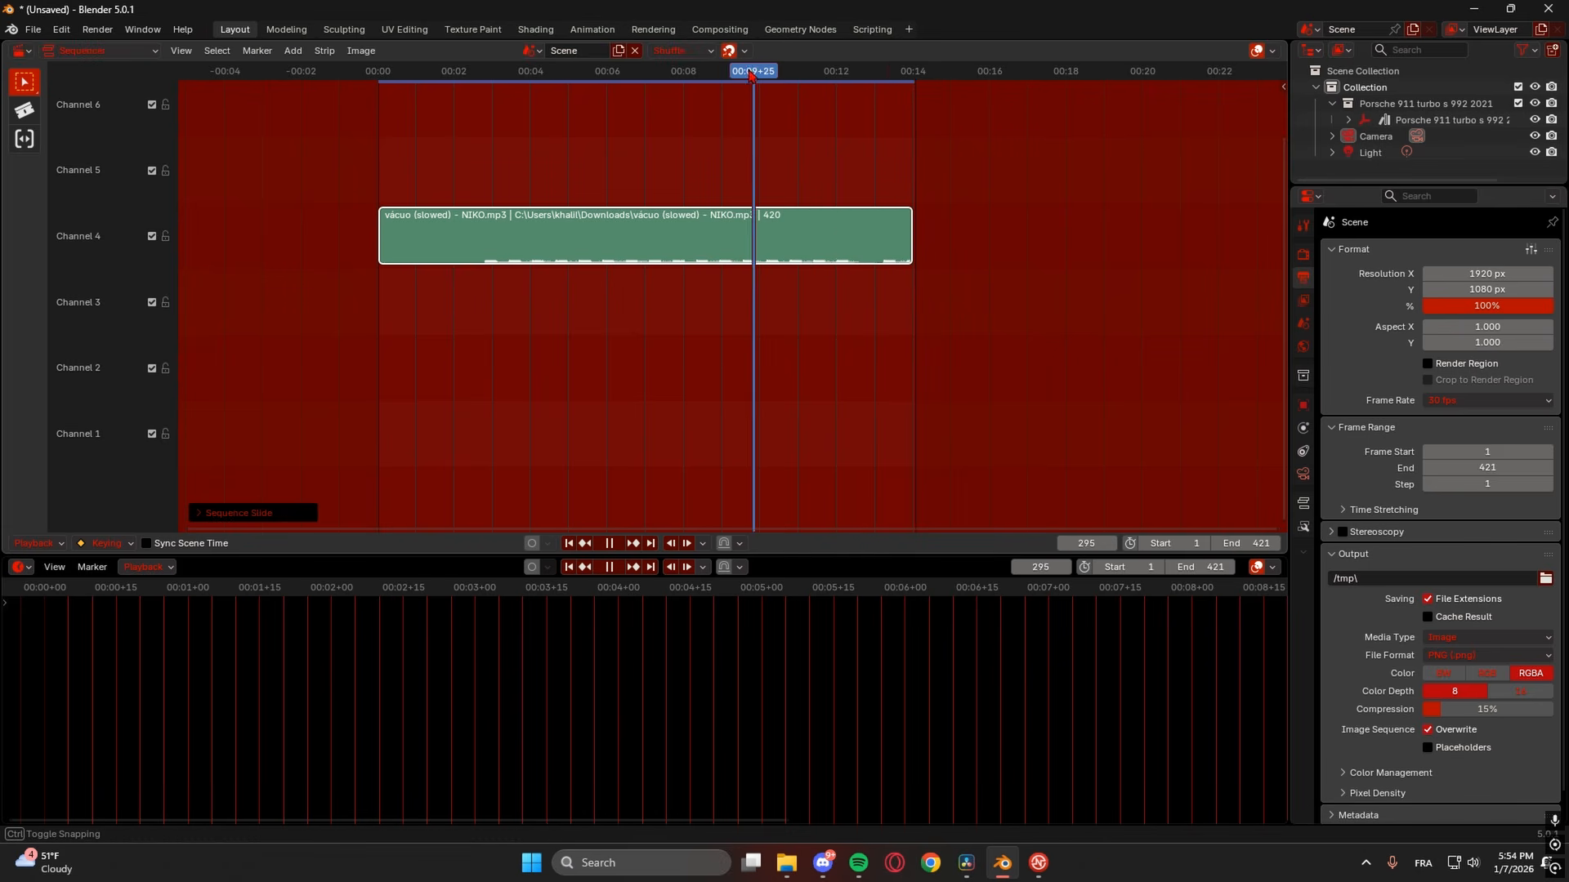
key(space)
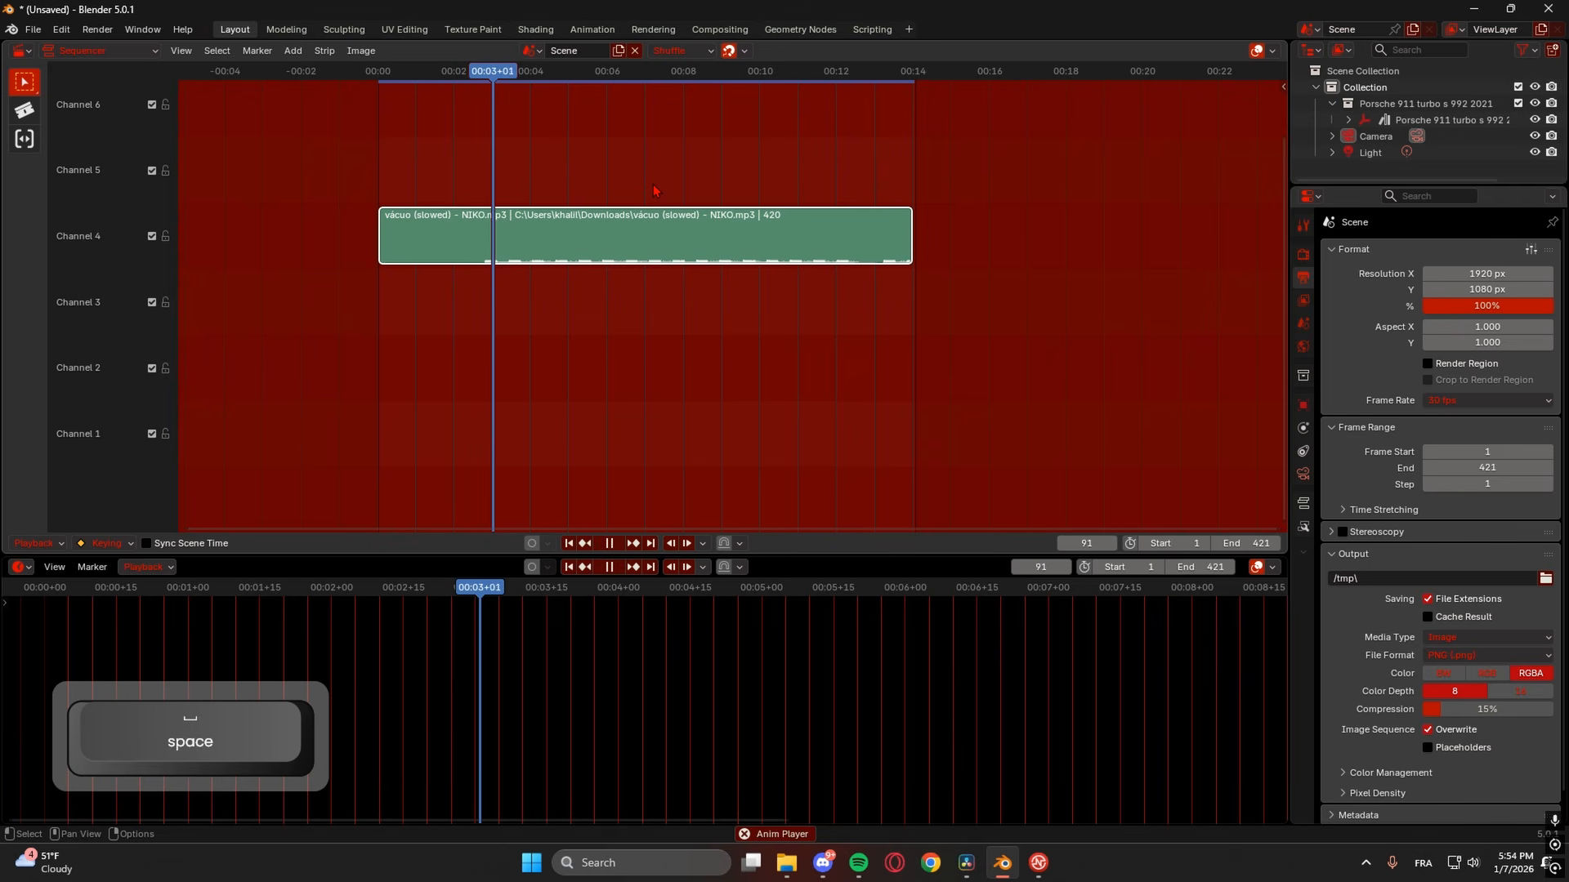
key(space)
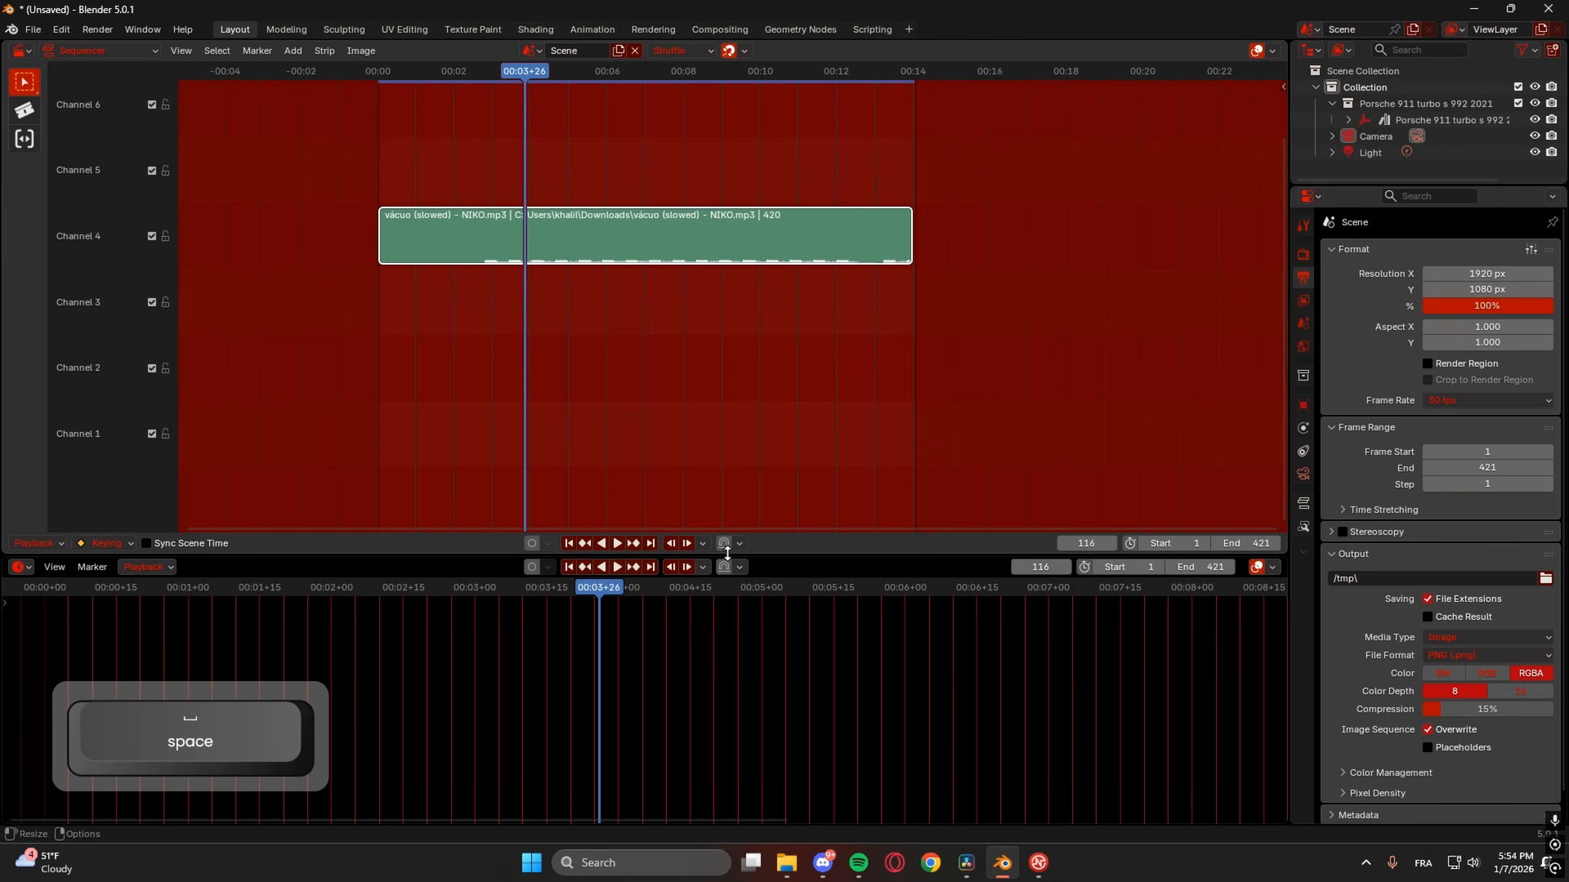
drag(753, 555, 754, 641)
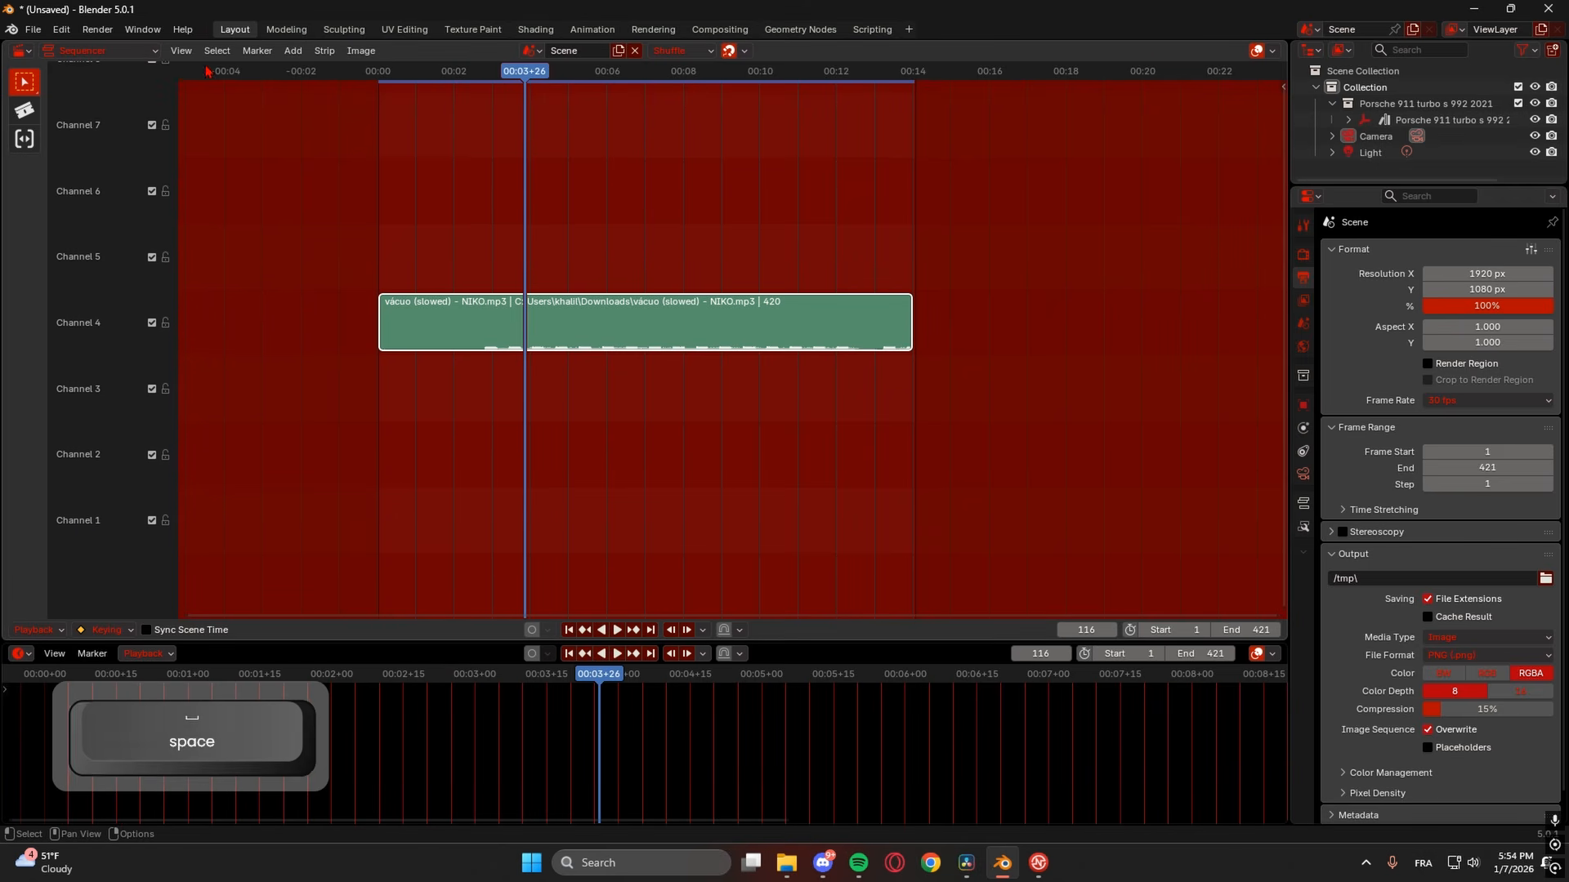
click(83, 54)
click(40, 93)
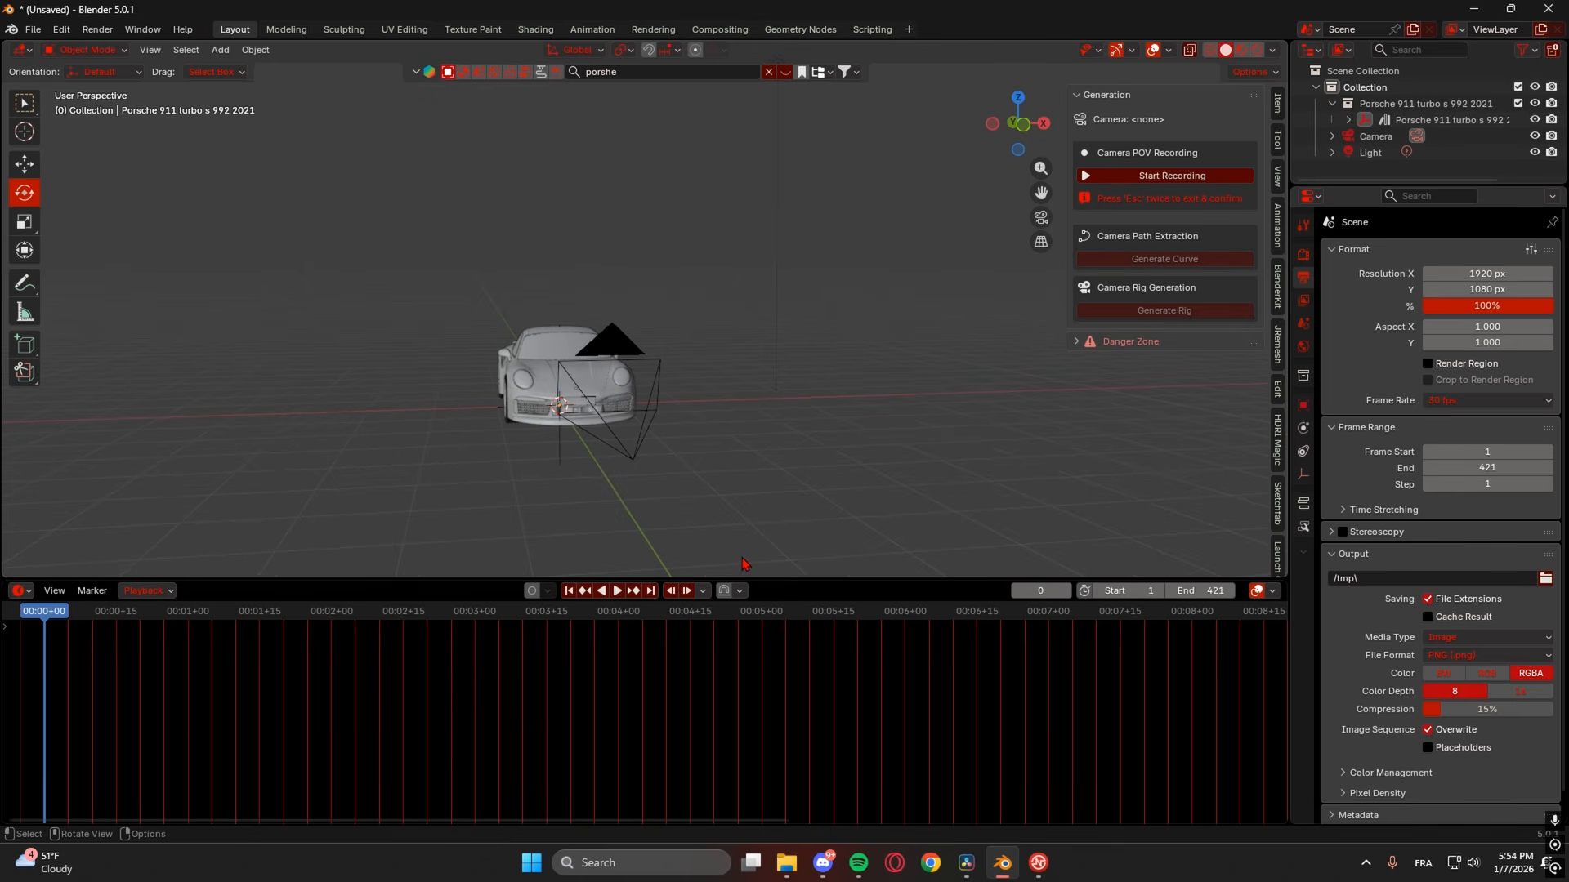
- Select the Porsche and rotate it to a new angle
click(558, 445)
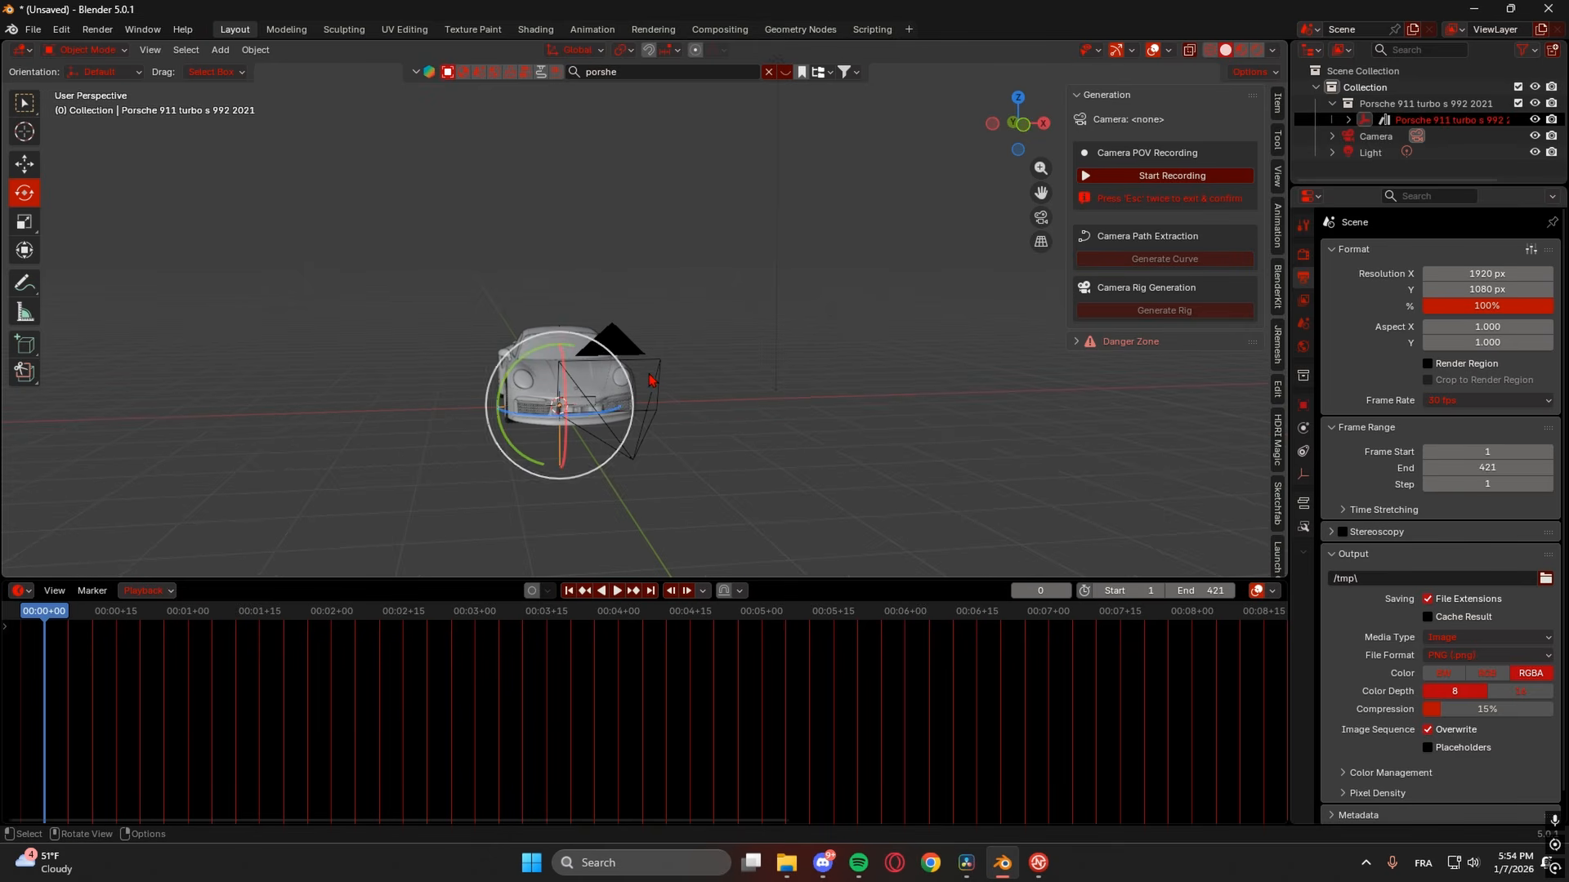
middle_drag(668, 344, 683, 357)
scroll(683, 358, down, 2)
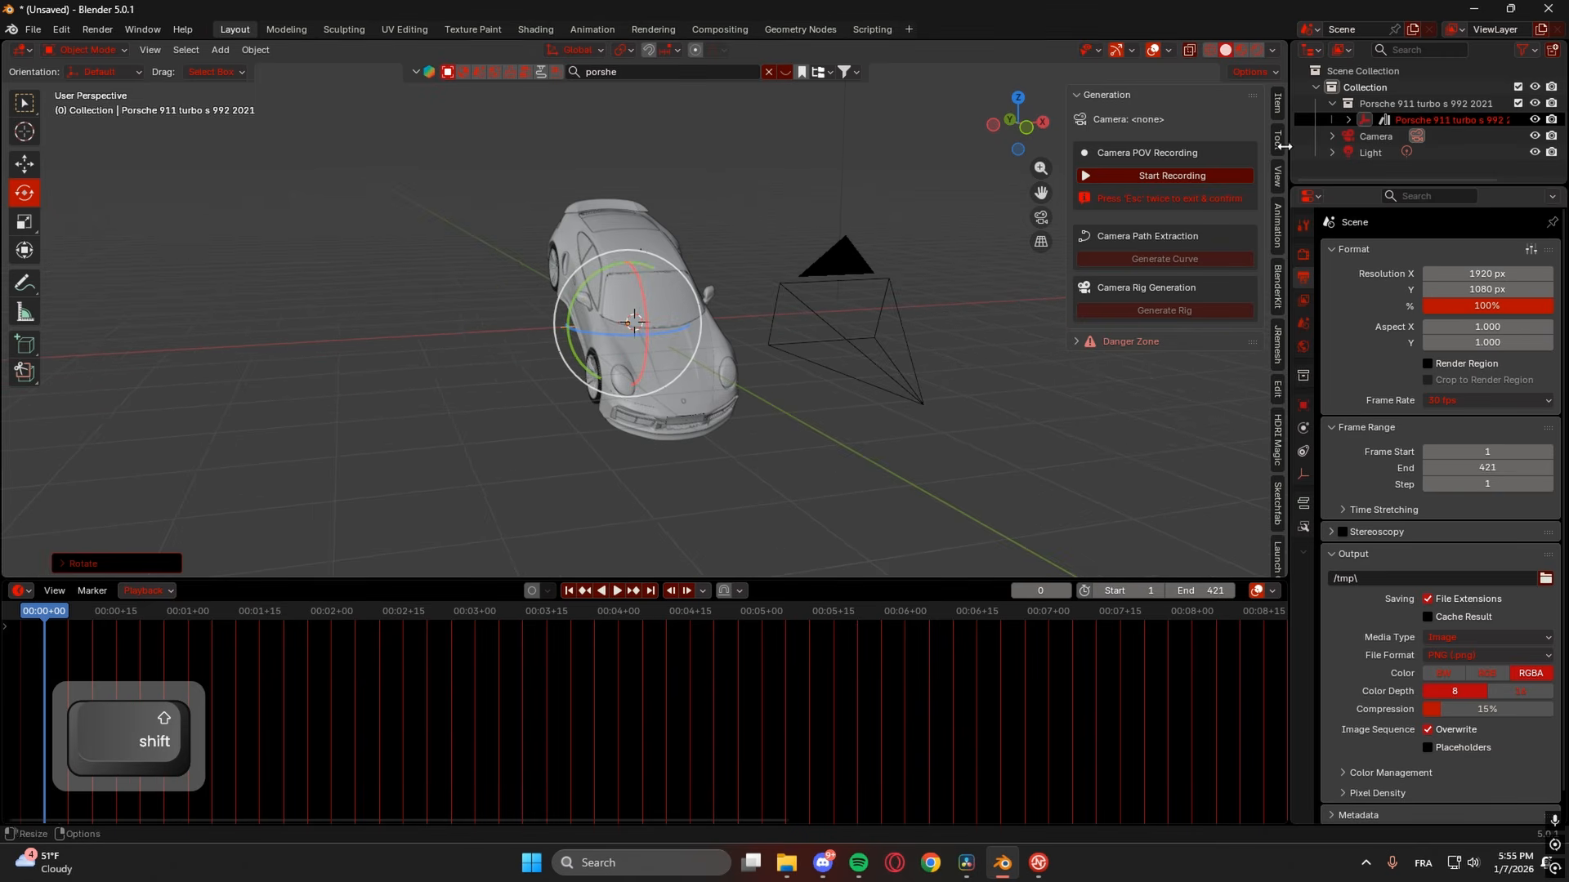
- Place the 3D cursor on the car and enable Lock To 3D Cursor
click(1278, 175)
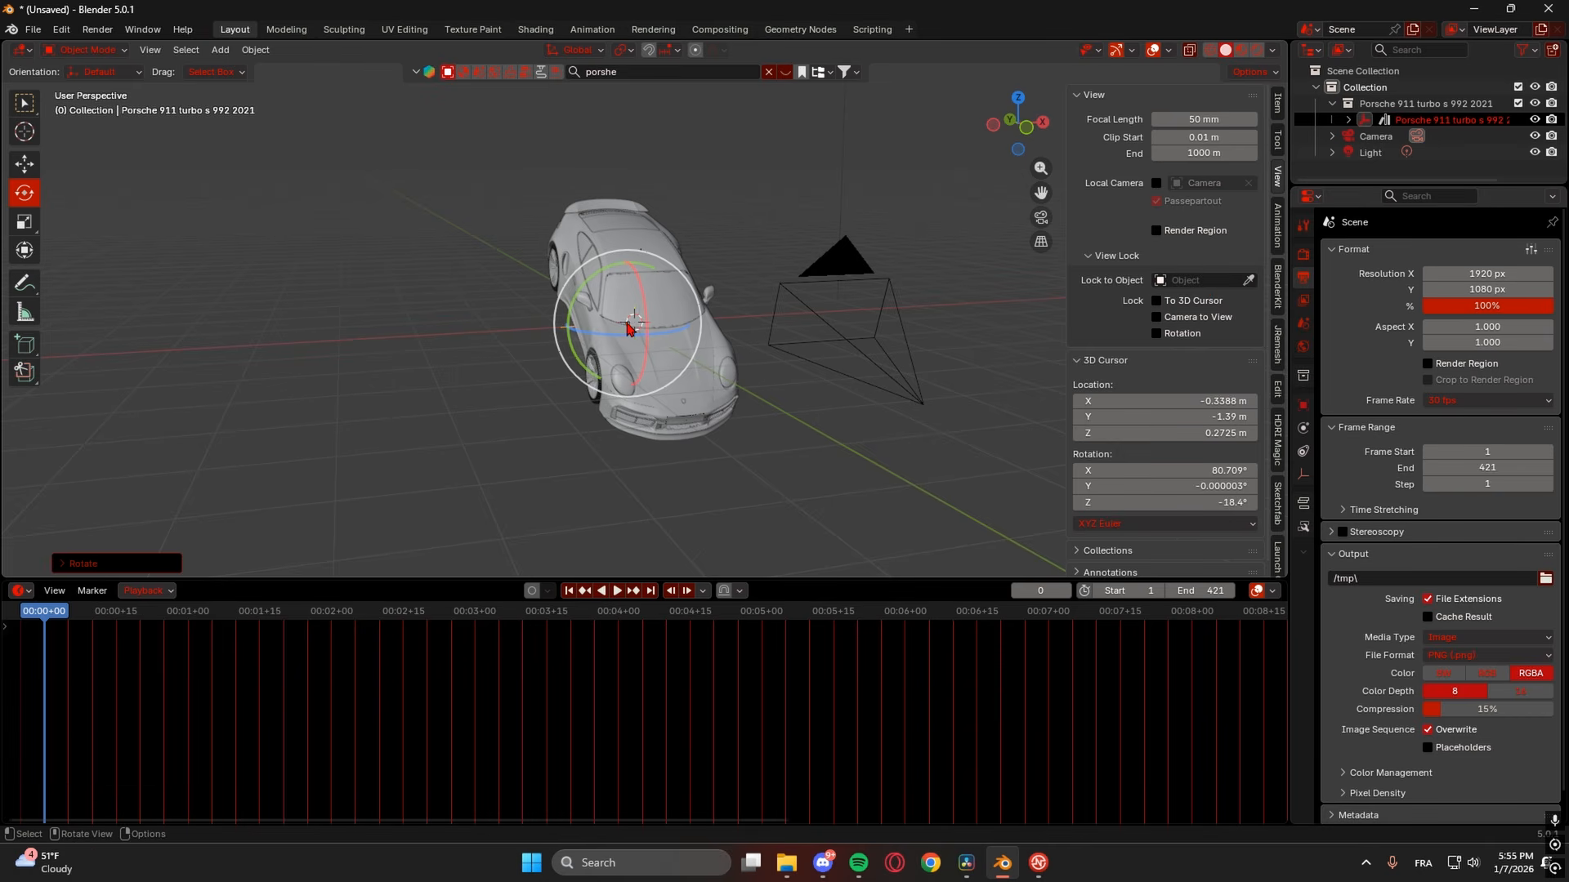
scroll(683, 347, up, 3)
scroll(683, 351, down, 5)
scroll(683, 351, up, 4)
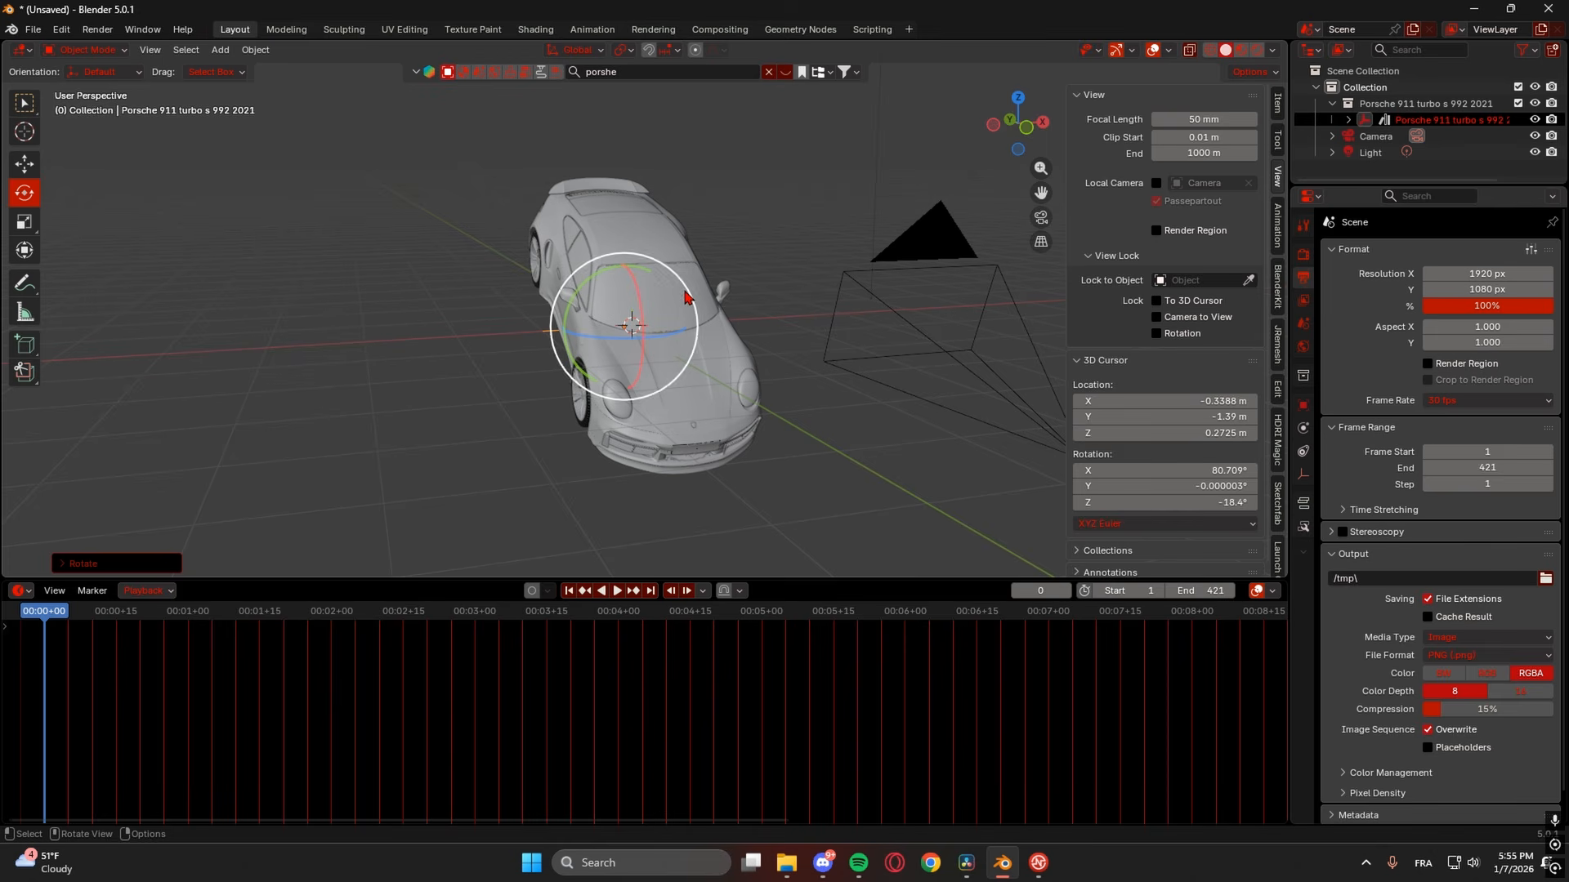
shift+right_click(905, 250)
shift+right_click(651, 305)
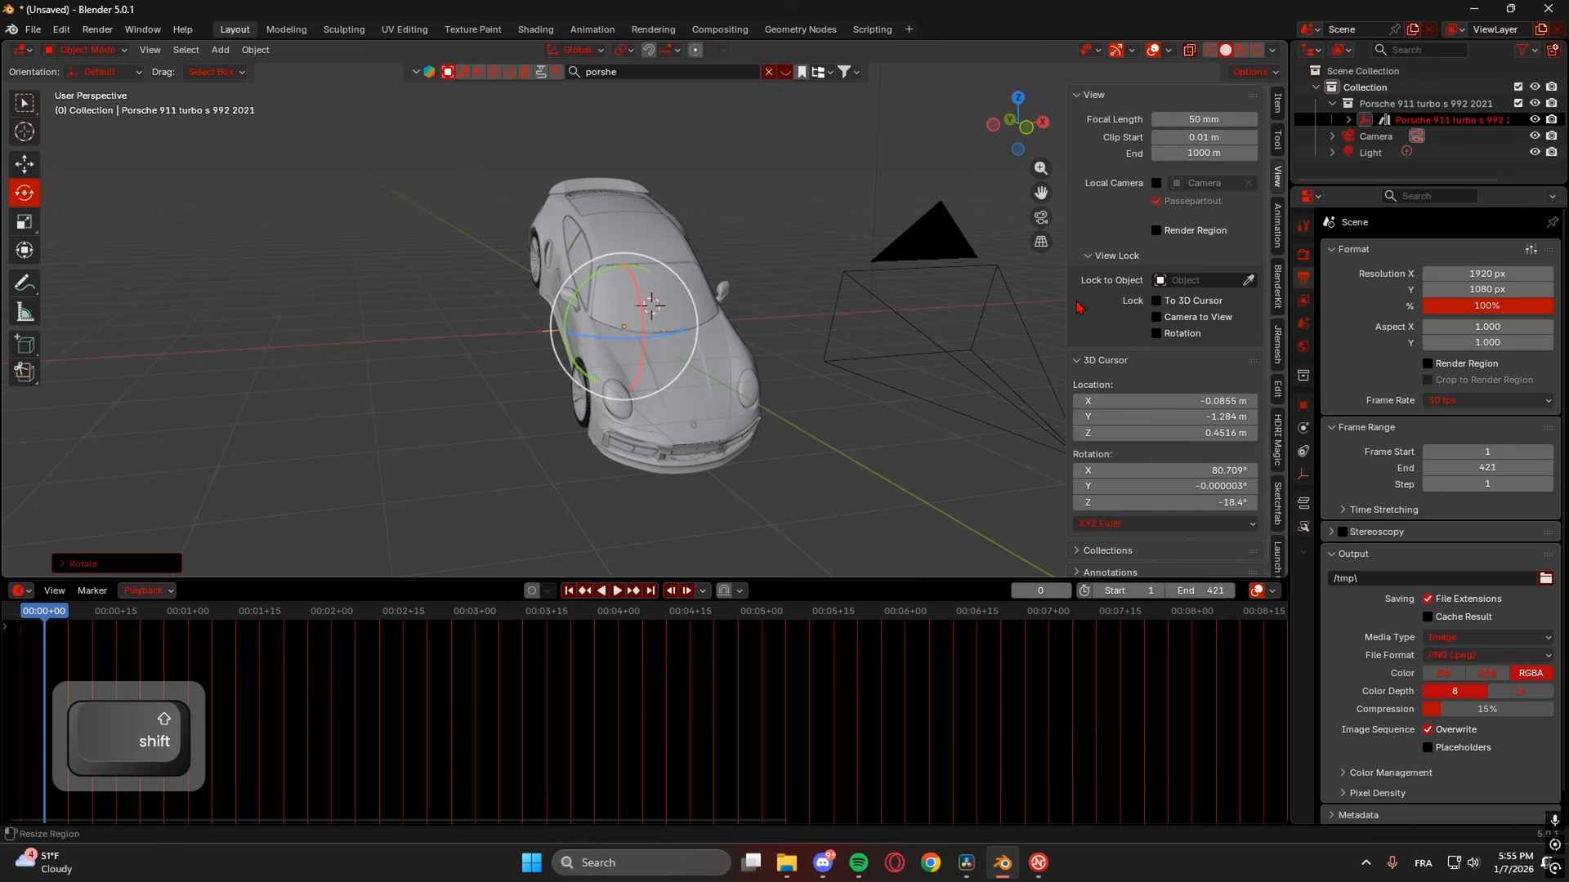
click(1176, 304)
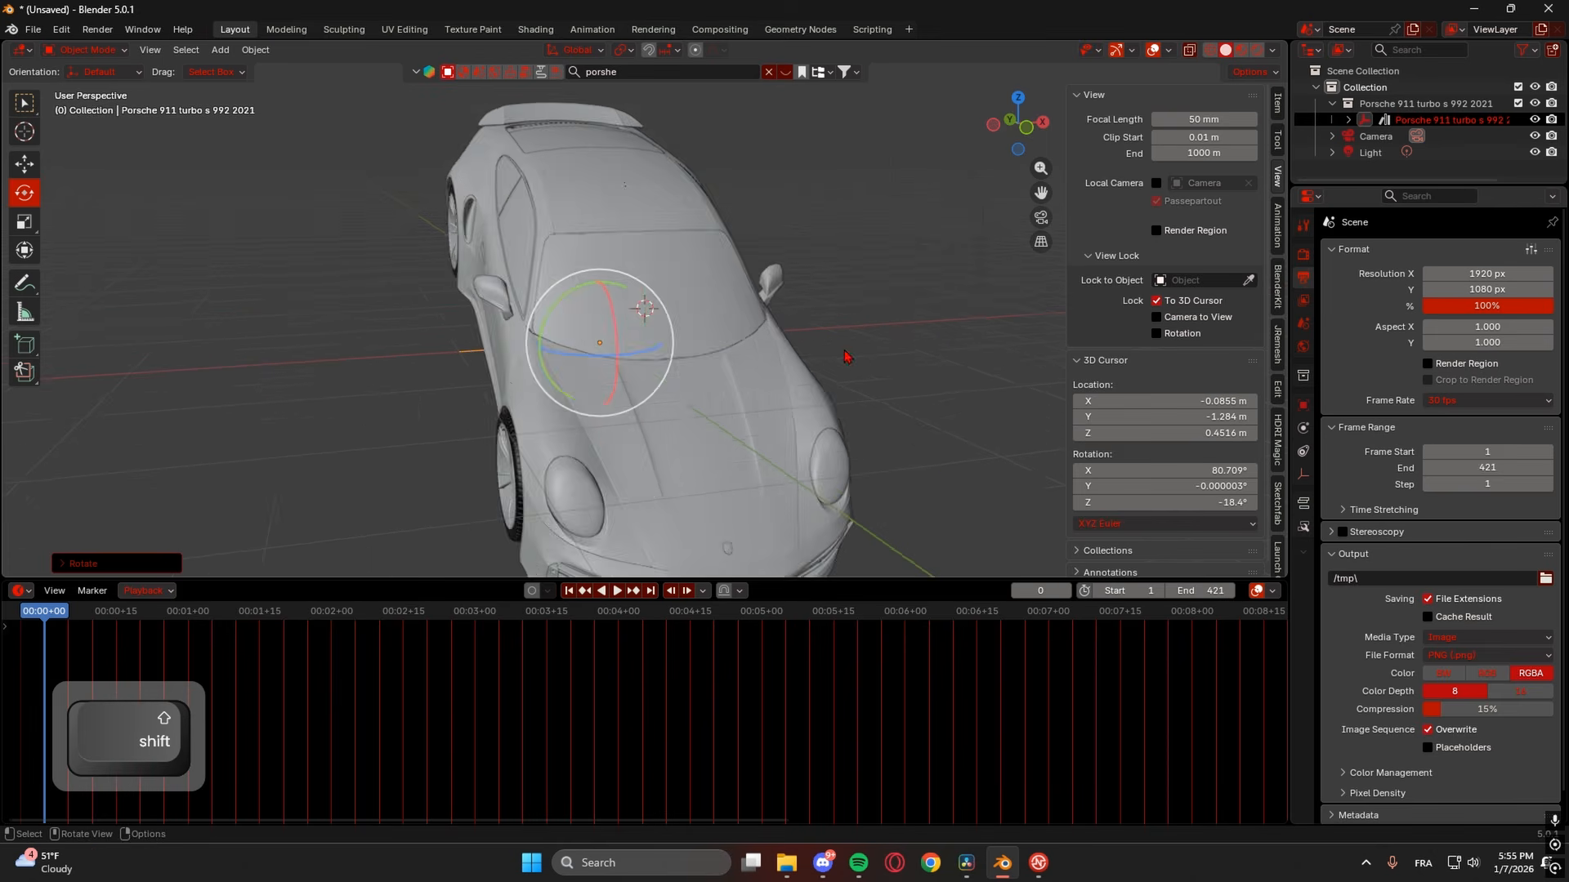
- Reposition the 3D cursor to -0.01518, -1.153, 0.636 m at the car and orbit to a front view
scroll(737, 347, down, 6)
mouse_move(737, 348)
middle_down()
mouse_move(860, 333)
mouse_move(770, 297)
mouse_move(721, 322)
mouse_move(760, 350)
mouse_move(716, 334)
middle_up()
key(shift)
shift+right_click(426, 315)
scroll(366, 343, up, 7)
scroll(592, 369, down, 7)
middle_drag(593, 370, 745, 311)
scroll(744, 376, down, 3)
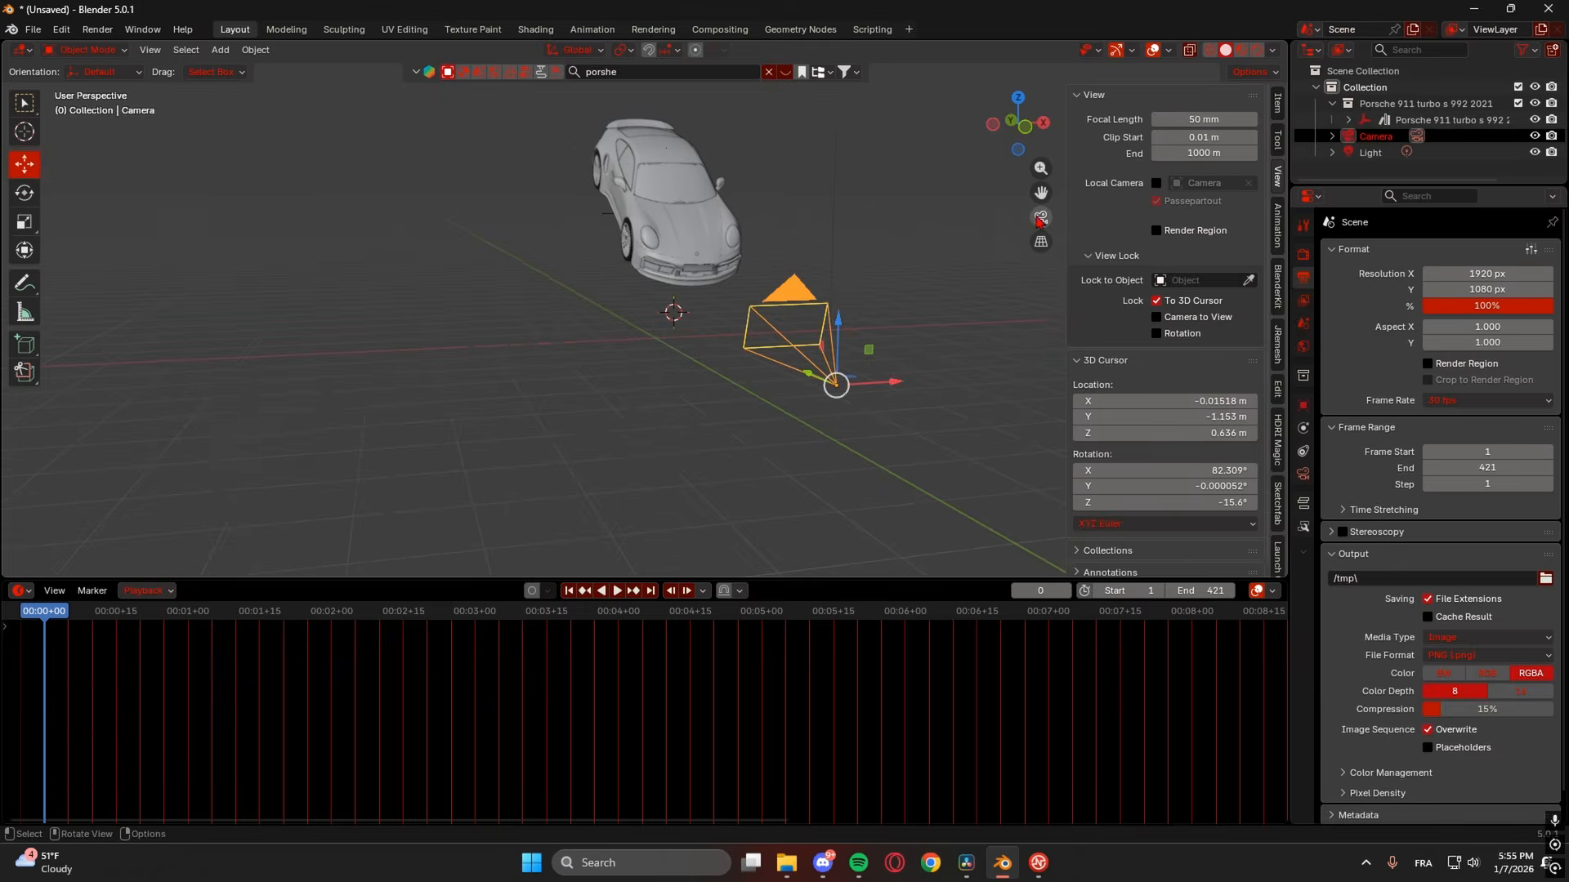
- Move the camera to -2.395, -7.3258, 0.2991 m and turn it -19° Z, viewing through it
click(1040, 218)
click(967, 374)
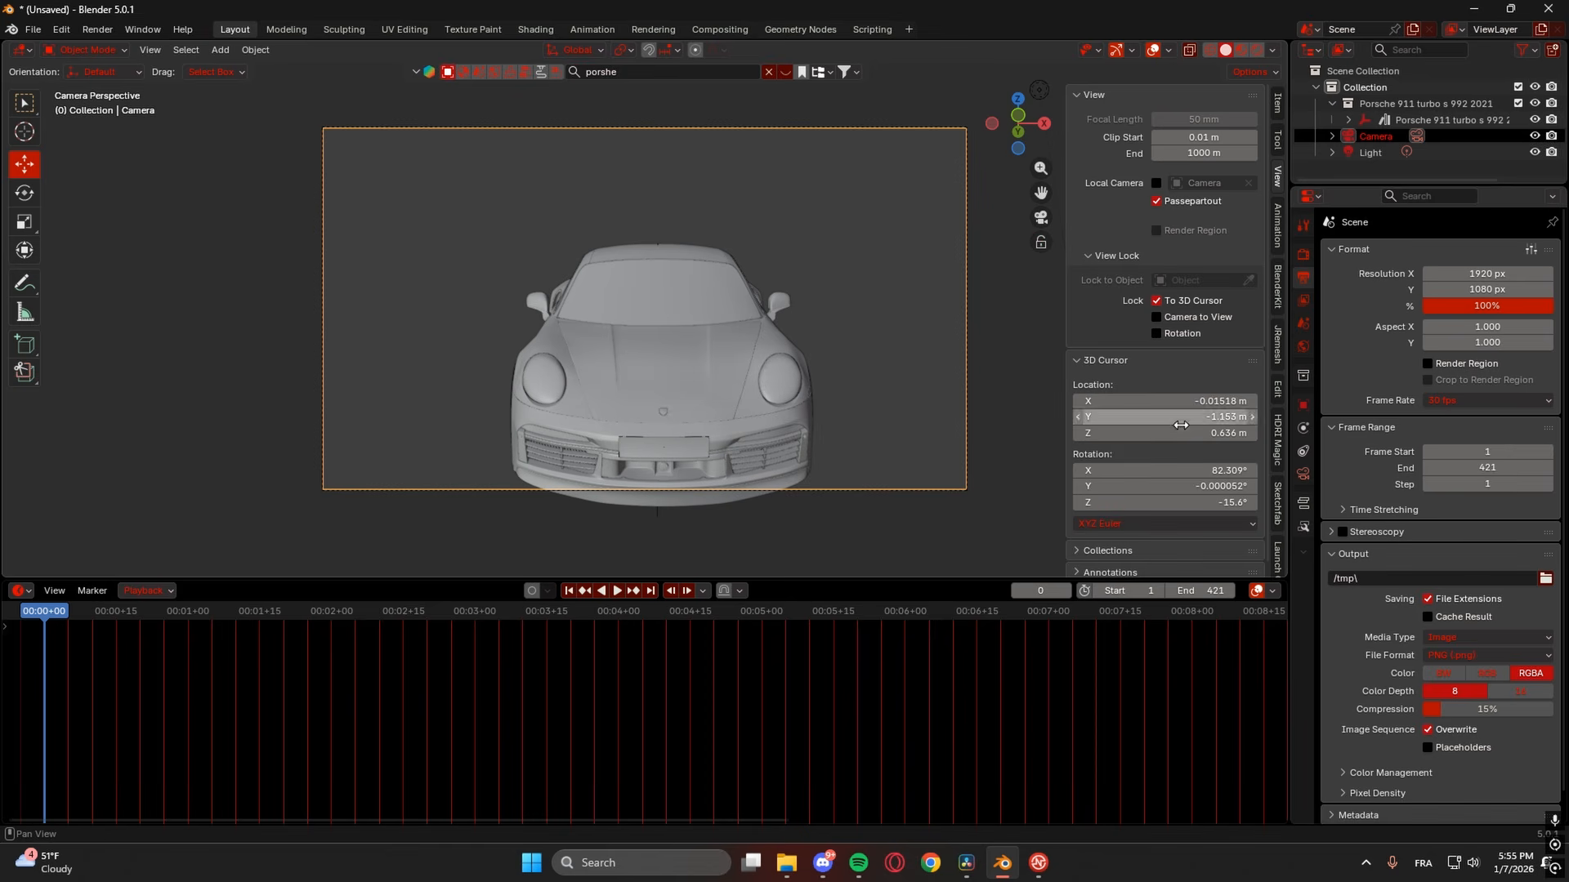
click(1303, 405)
drag(1468, 319, 1428, 335)
drag(1428, 335, 1470, 323)
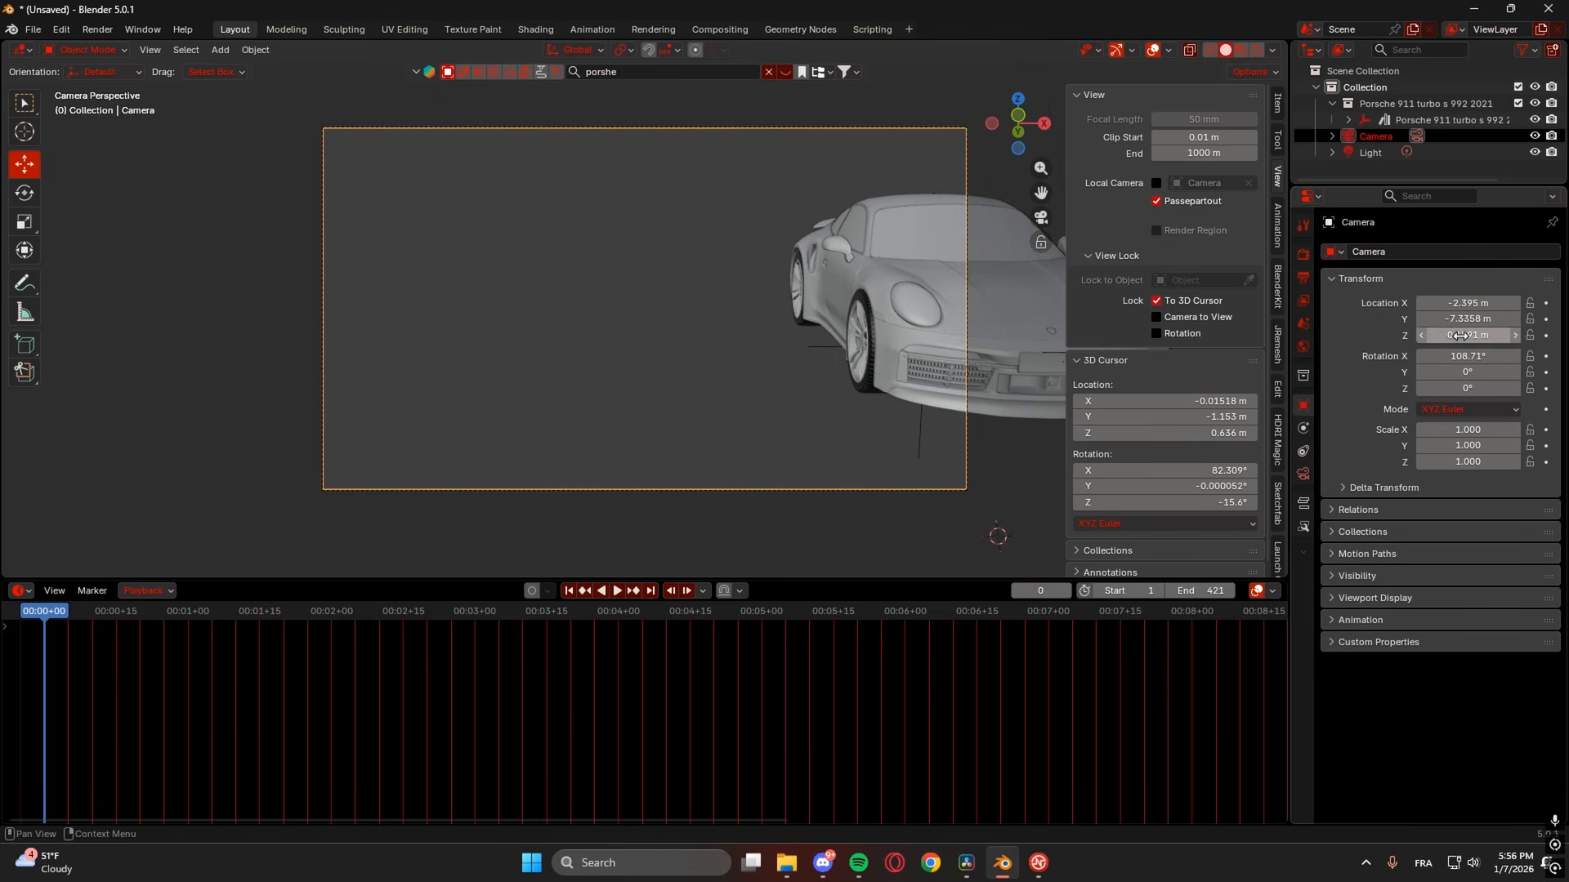
drag(1469, 387, 1456, 356)
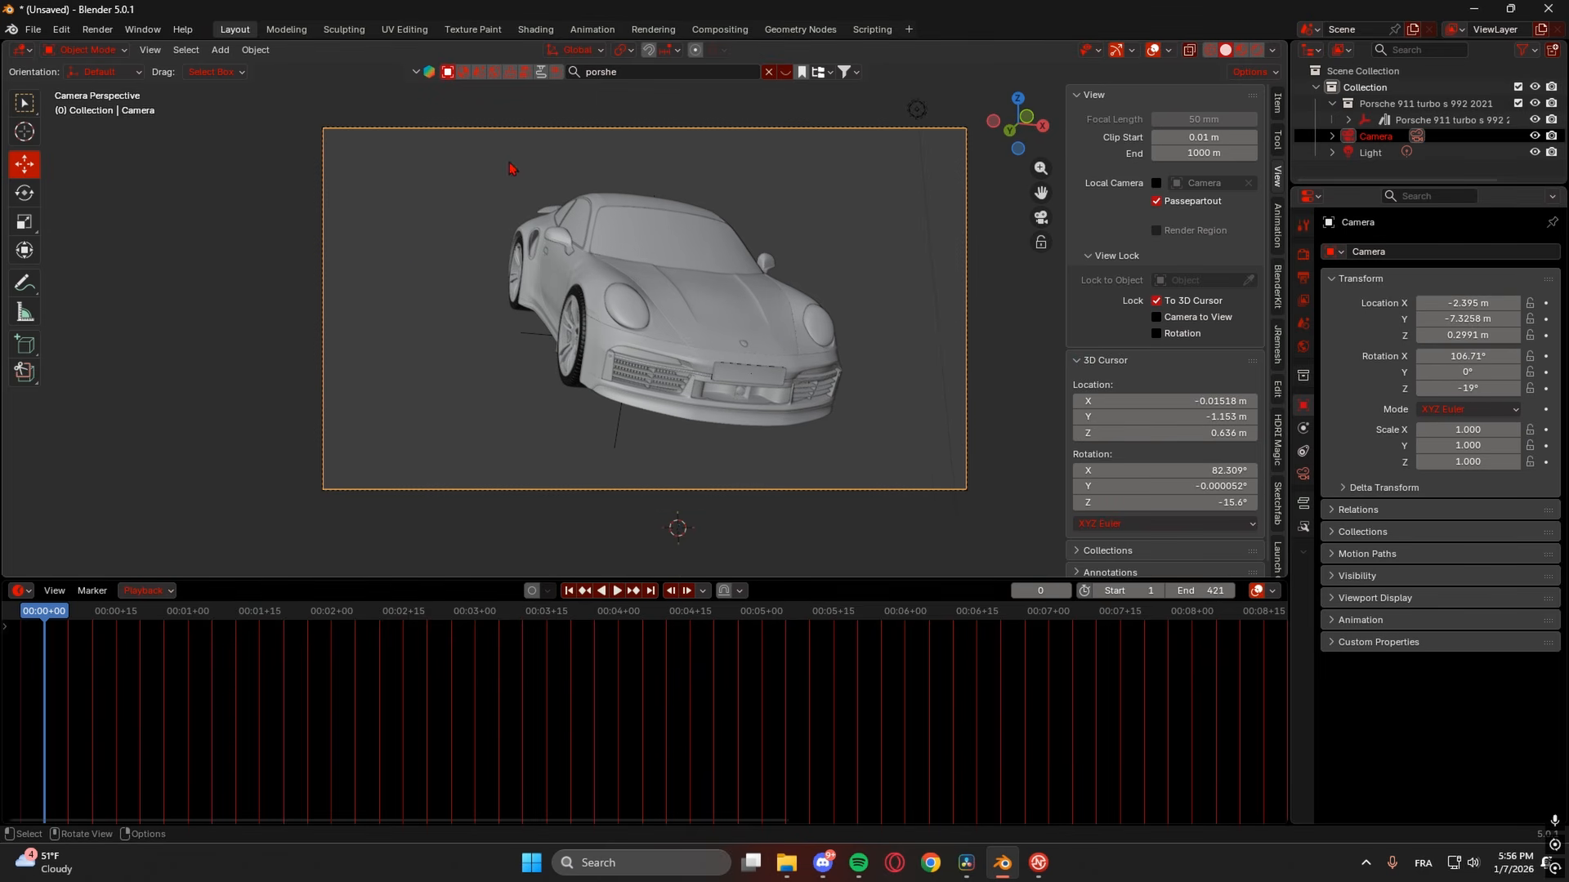
click(321, 174)
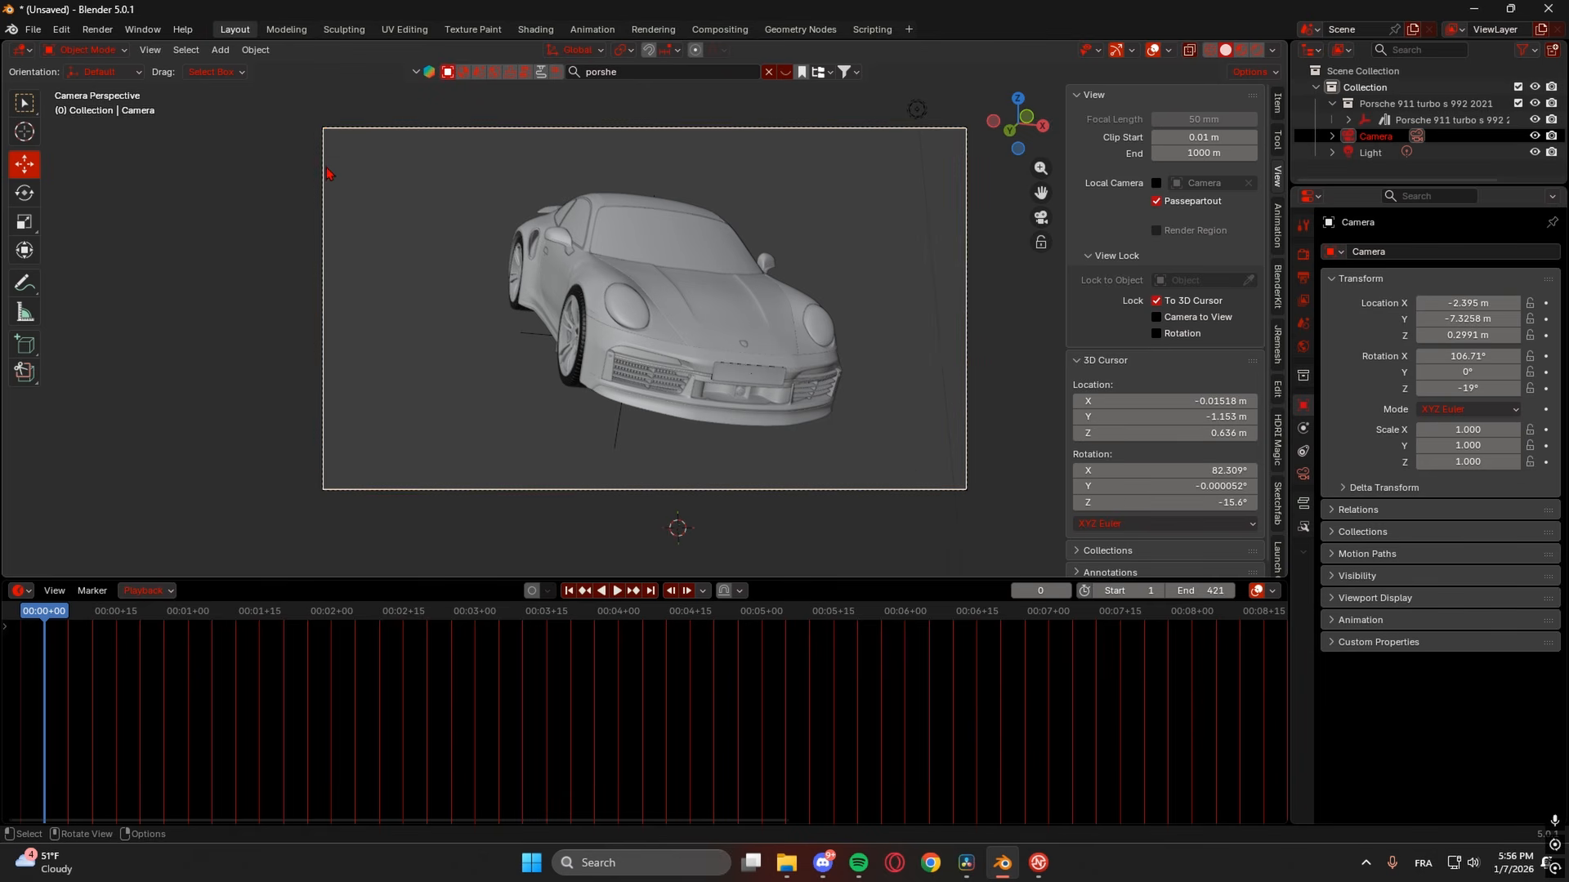
- Set the output resolution to 1080 × 1920 px and fit the camera frame in view
click(1304, 277)
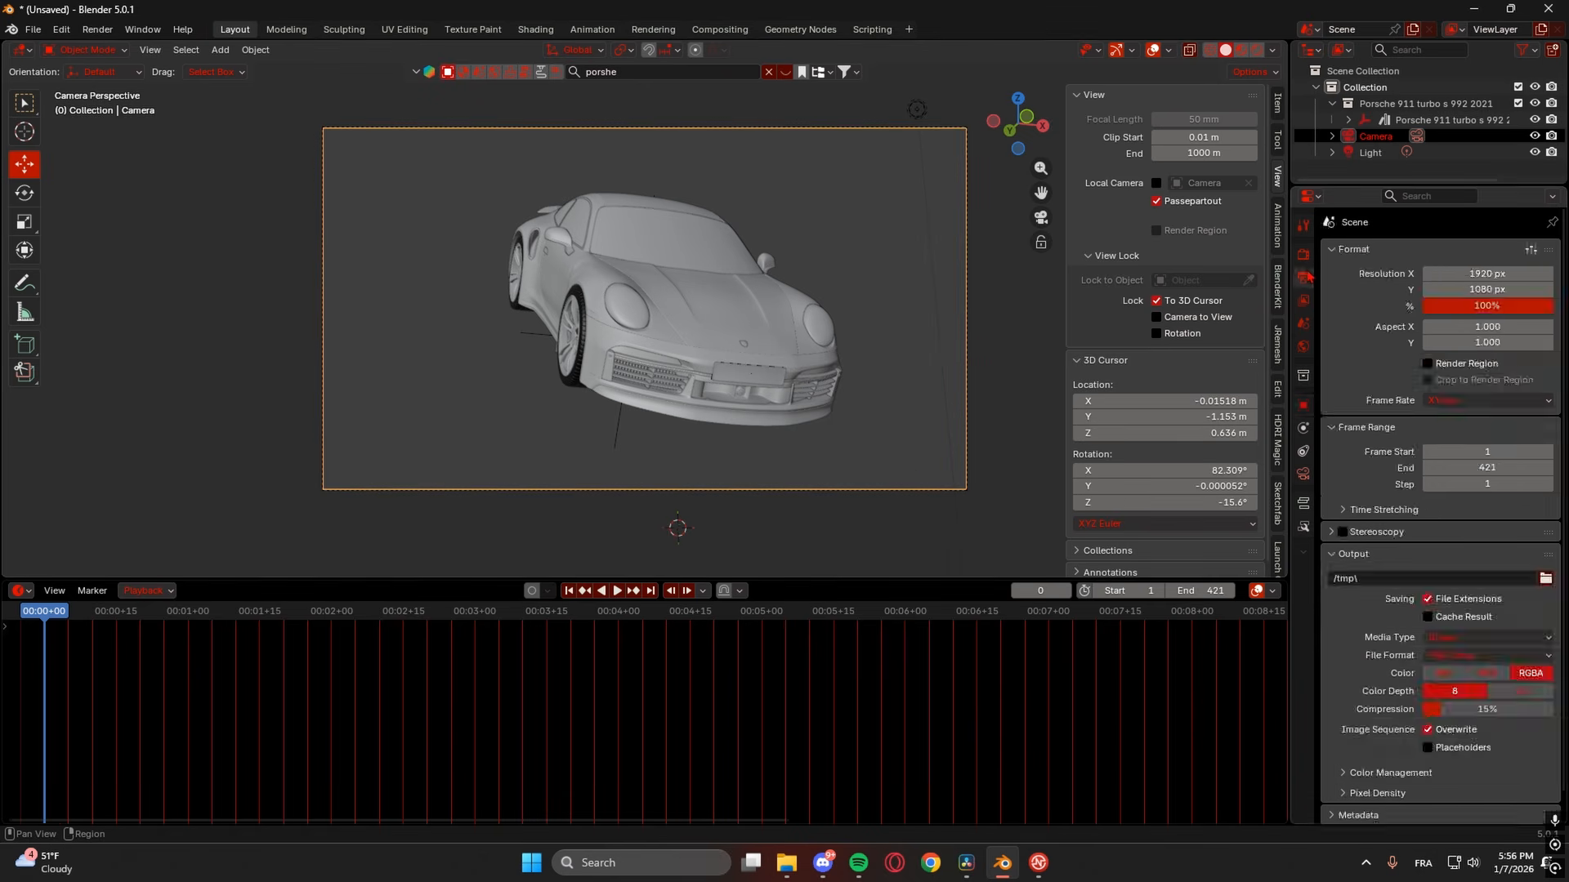
click(1471, 272)
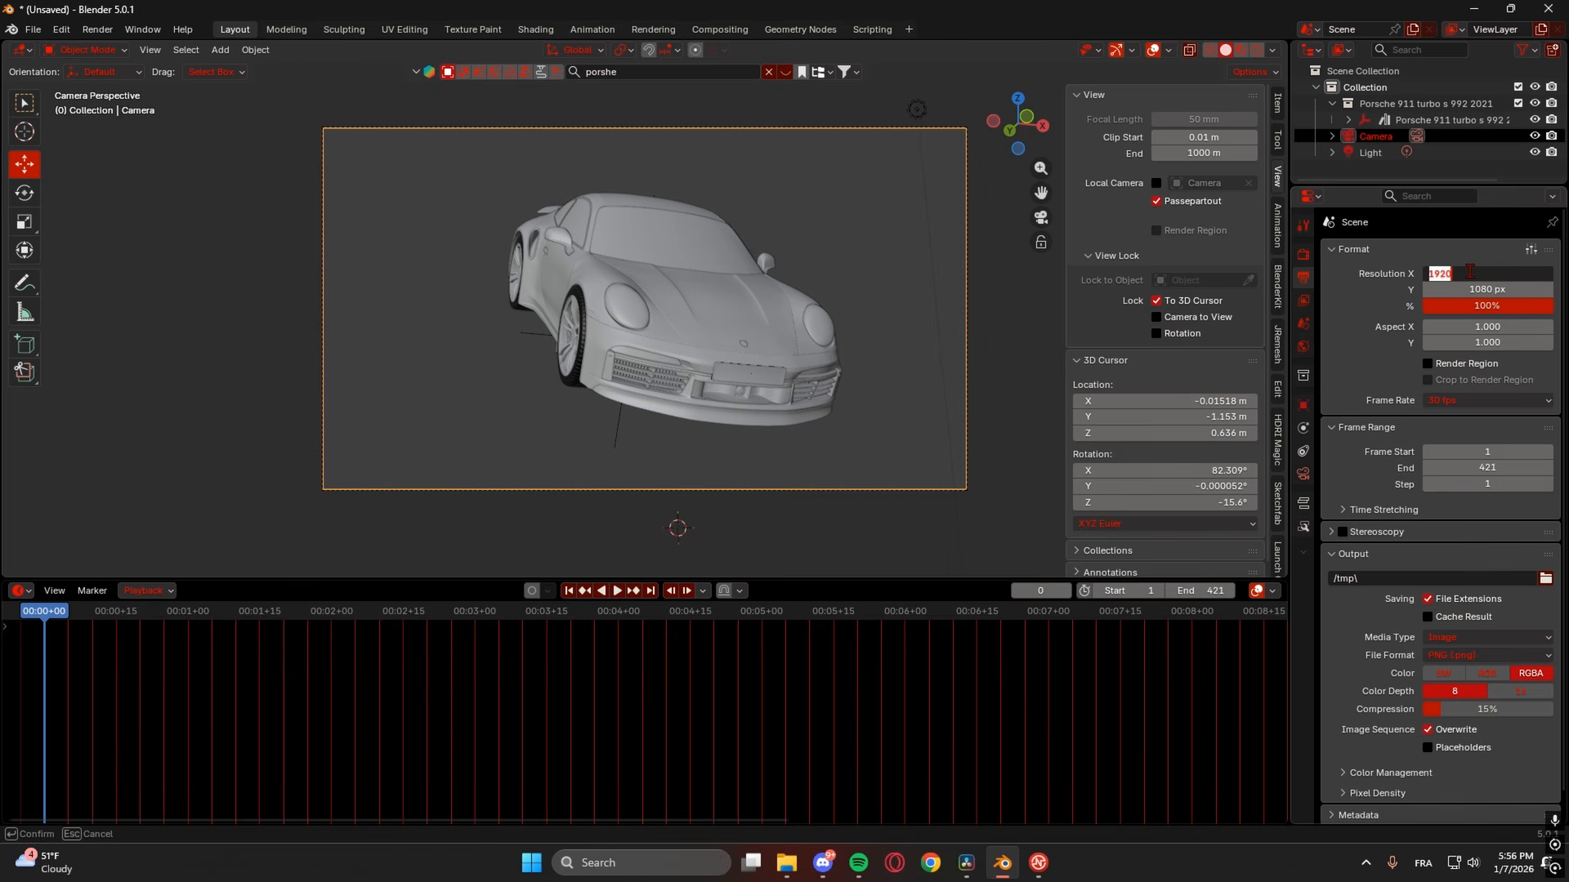
text(10)
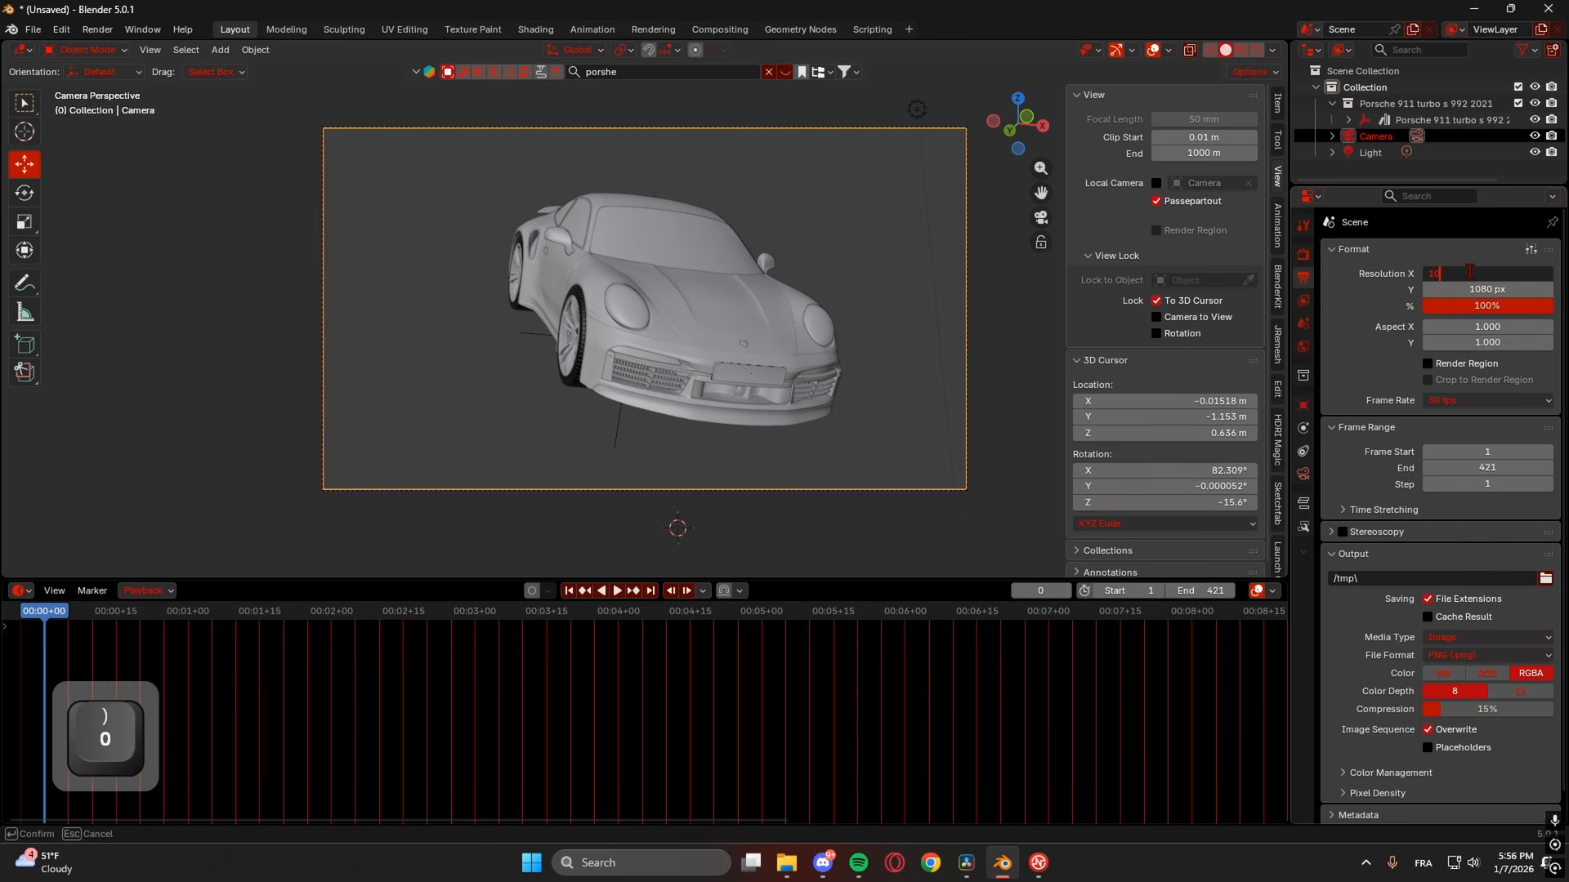
text(80)
click(1507, 291)
click(1507, 291)
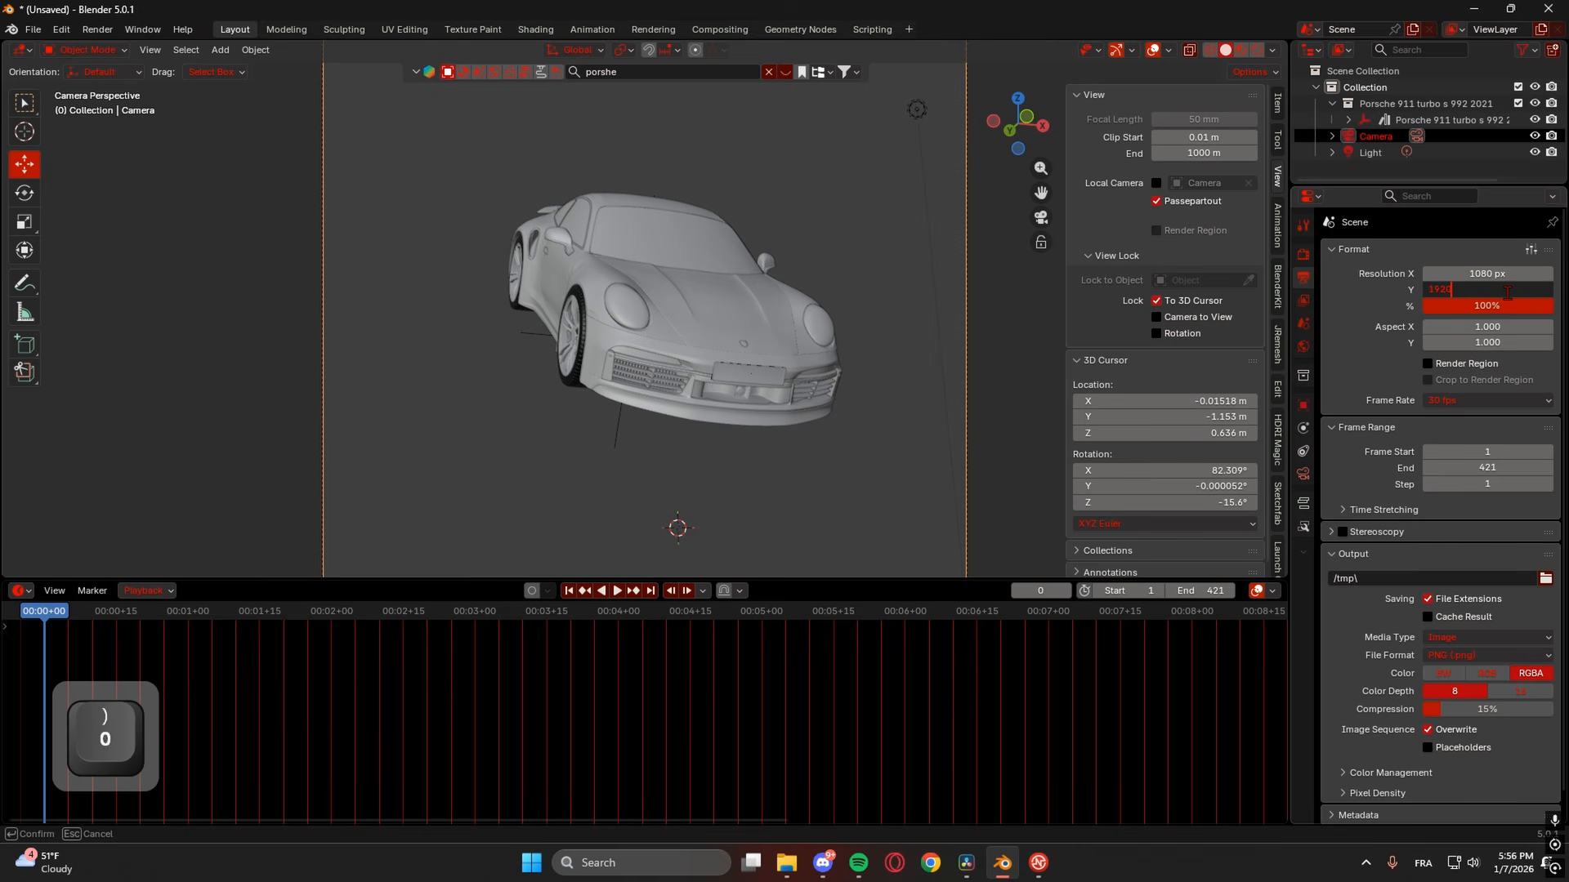
key(Return)
key(Home)
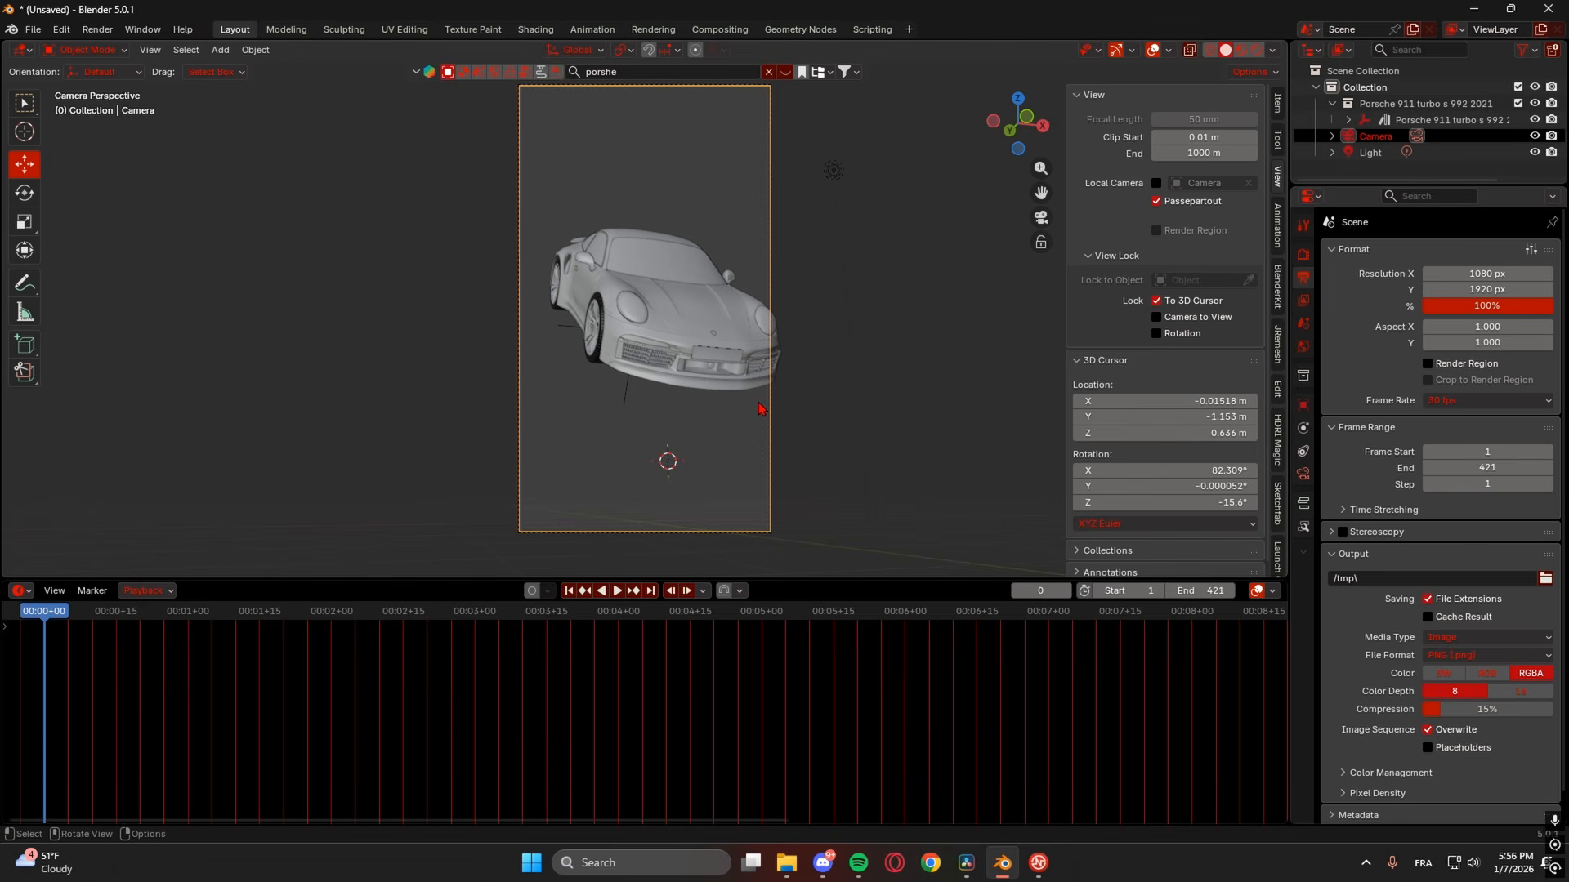
click(1303, 405)
- Rotate the camera to -21° on Z and move it to -2.525 m X, -7.4258 m Y
mouse_move(1450, 389)
mouse_down()
mouse_move(1467, 389)
mouse_move(1453, 357)
mouse_move(1468, 388)
mouse_up()
click(1468, 388)
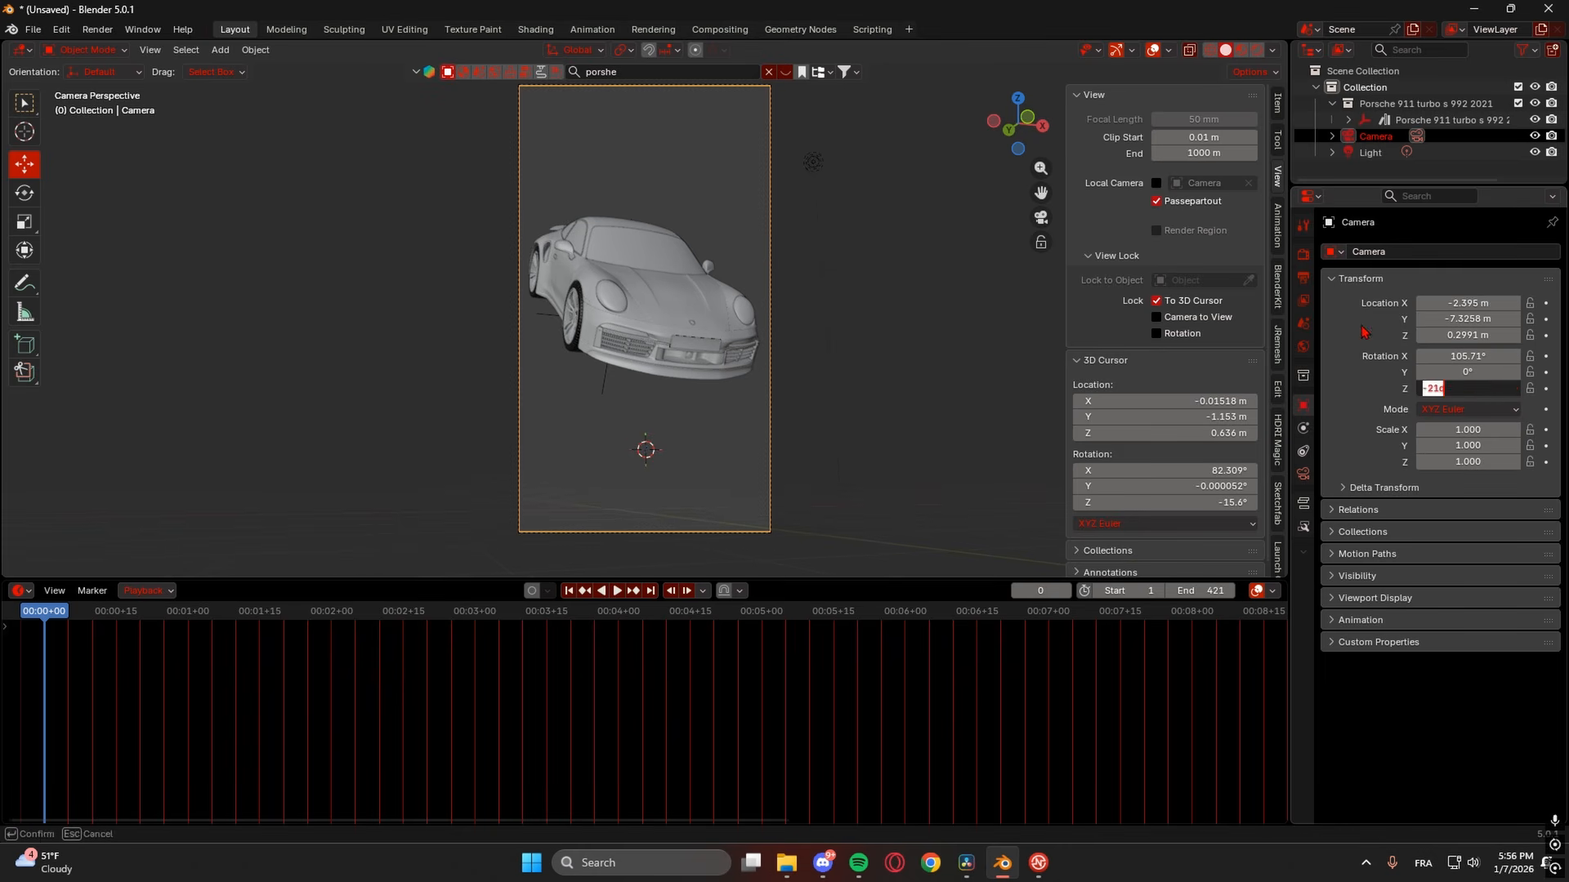
click(1458, 334)
drag(1456, 322, 1450, 303)
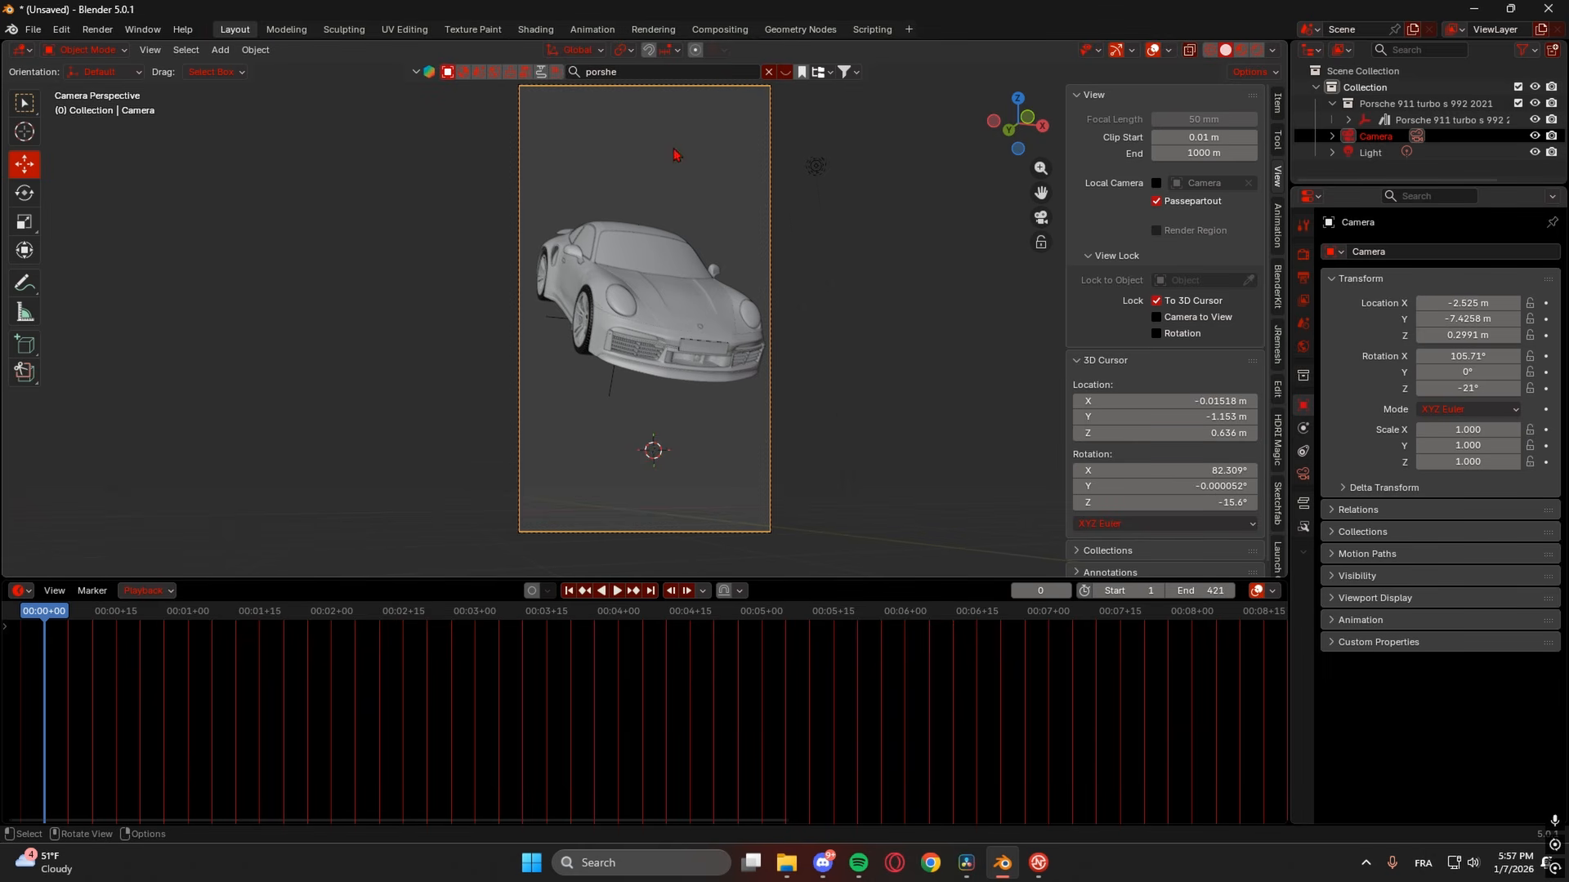
scroll(673, 163, down, 2)
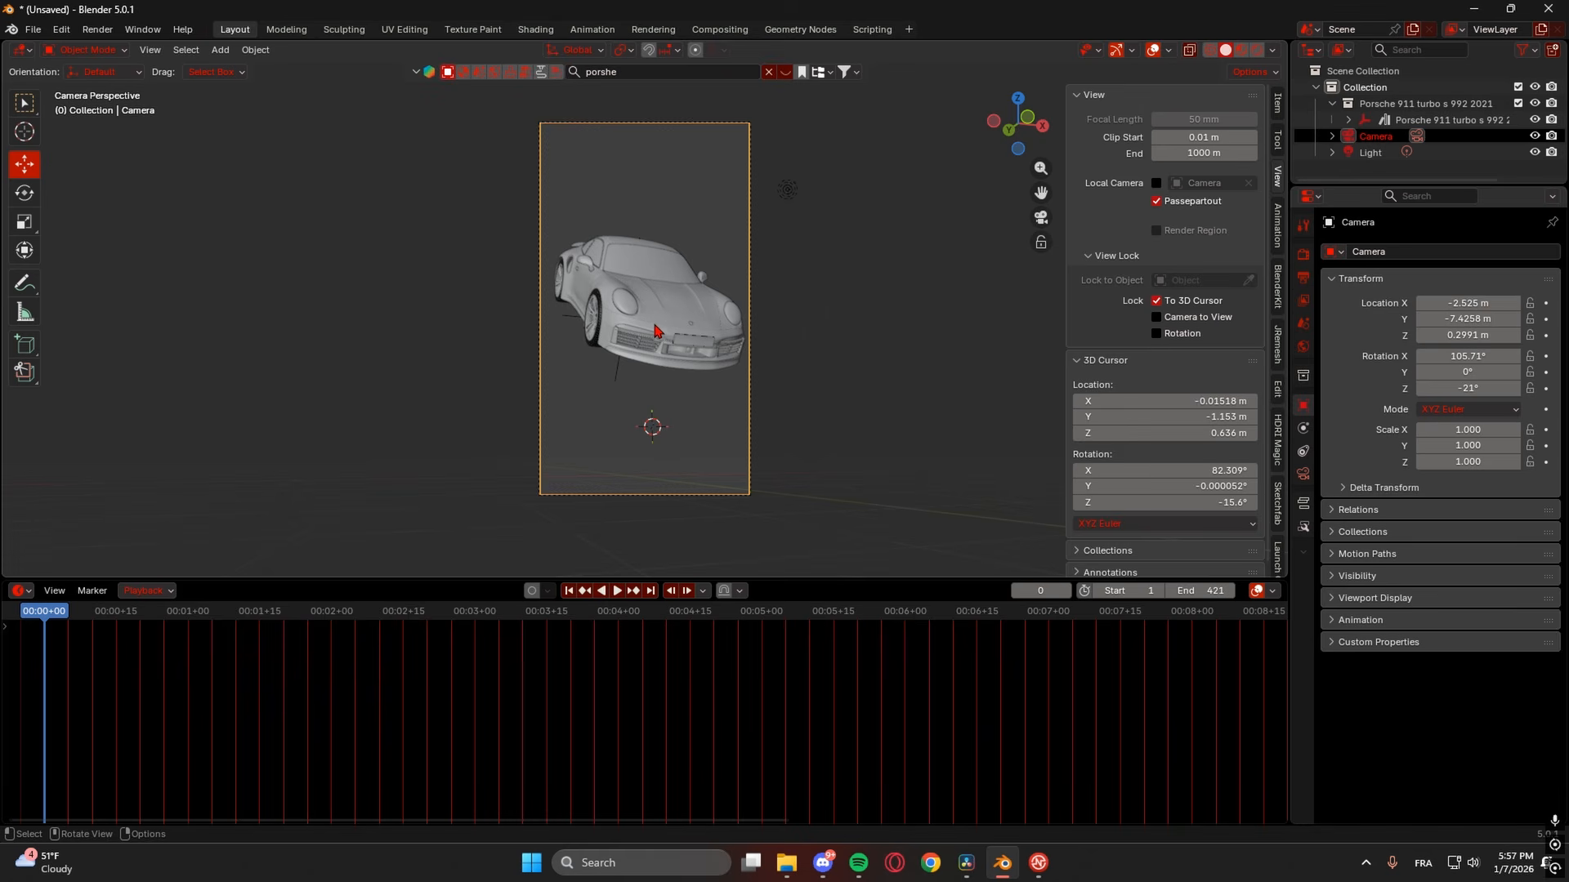
scroll(654, 329, up, 2)
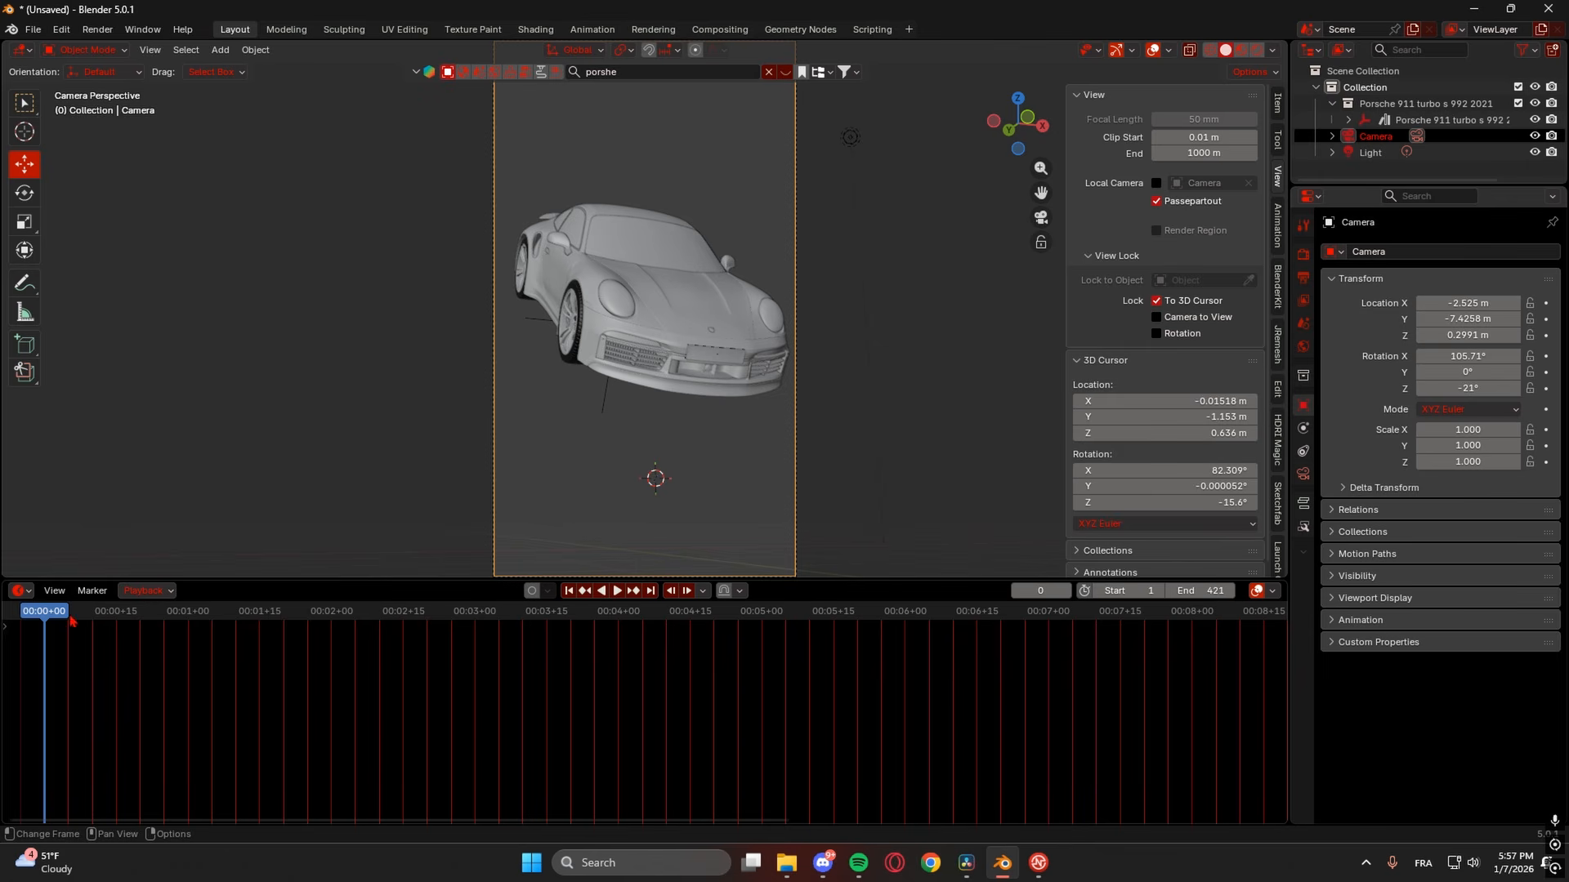
- Scrub and play the animation, stopping around frame 85
drag(58, 617, 358, 625)
key(space)
key(space)
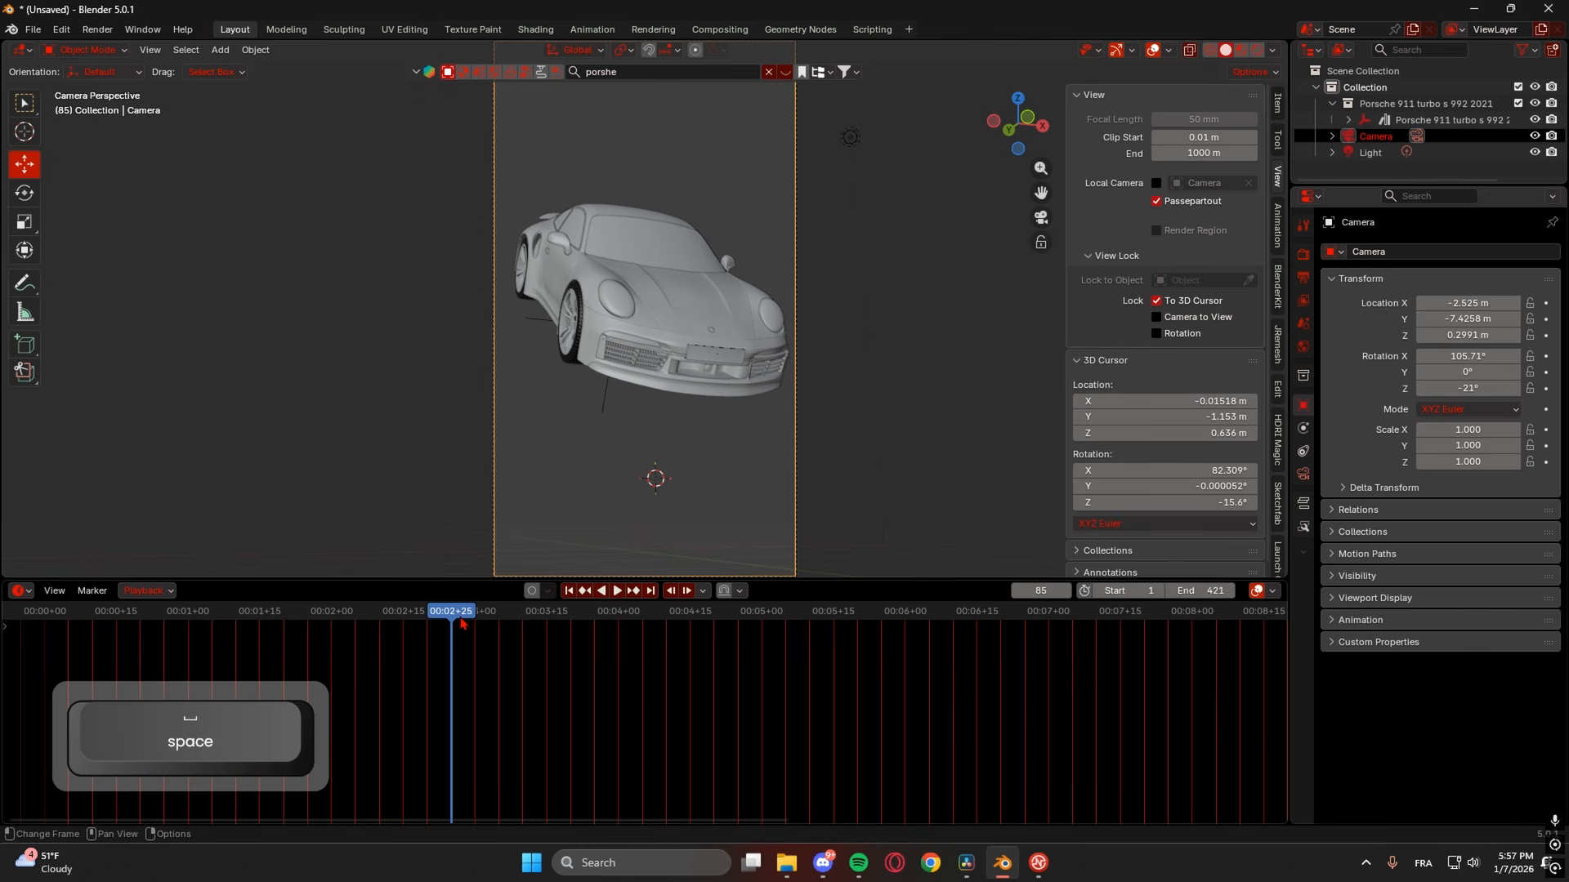
mouse_move(462, 621)
mouse_down()
mouse_move(381, 625)
mouse_move(451, 616)
mouse_up()
key(space)
key(space)
key(space)
key(space)
key(space)
key(space)
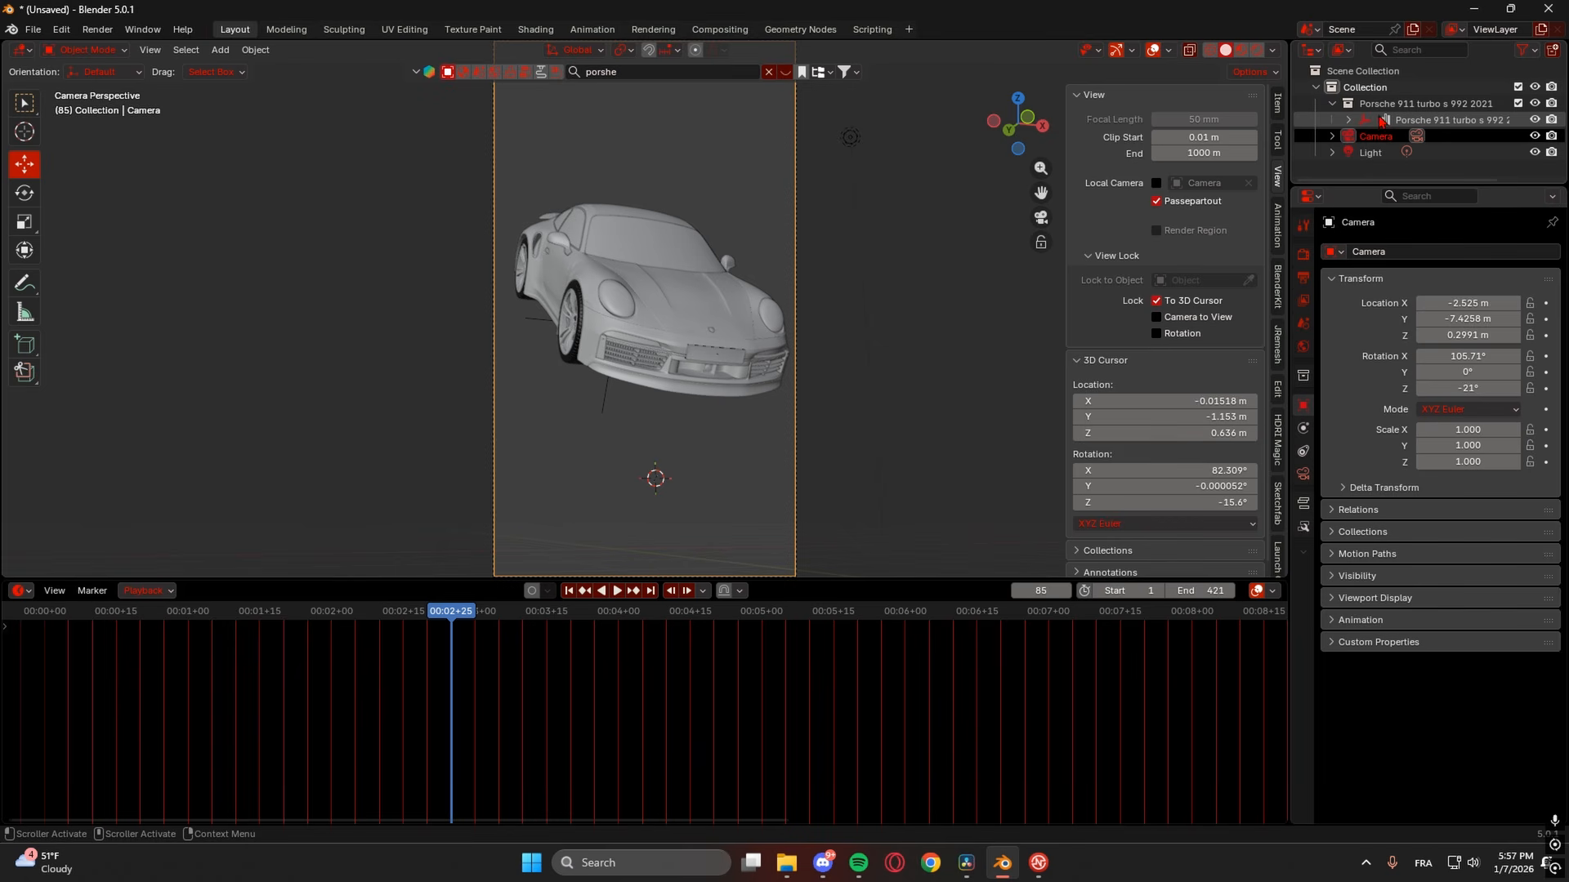
- Enlarge the outliner and select the camera in it
click(1404, 121)
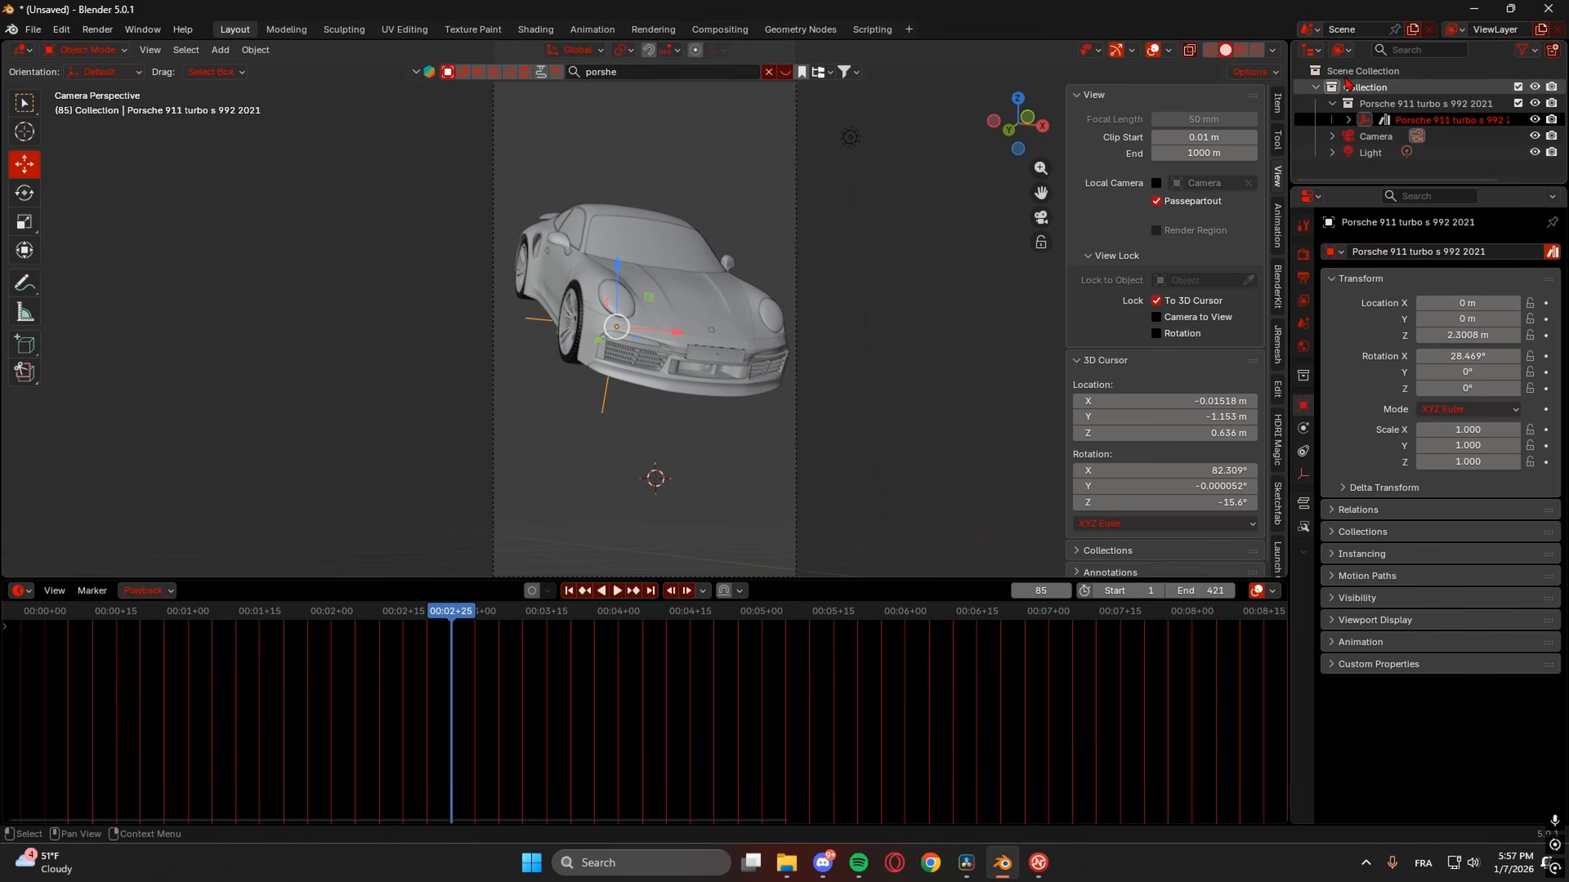
drag(1399, 187, 1399, 301)
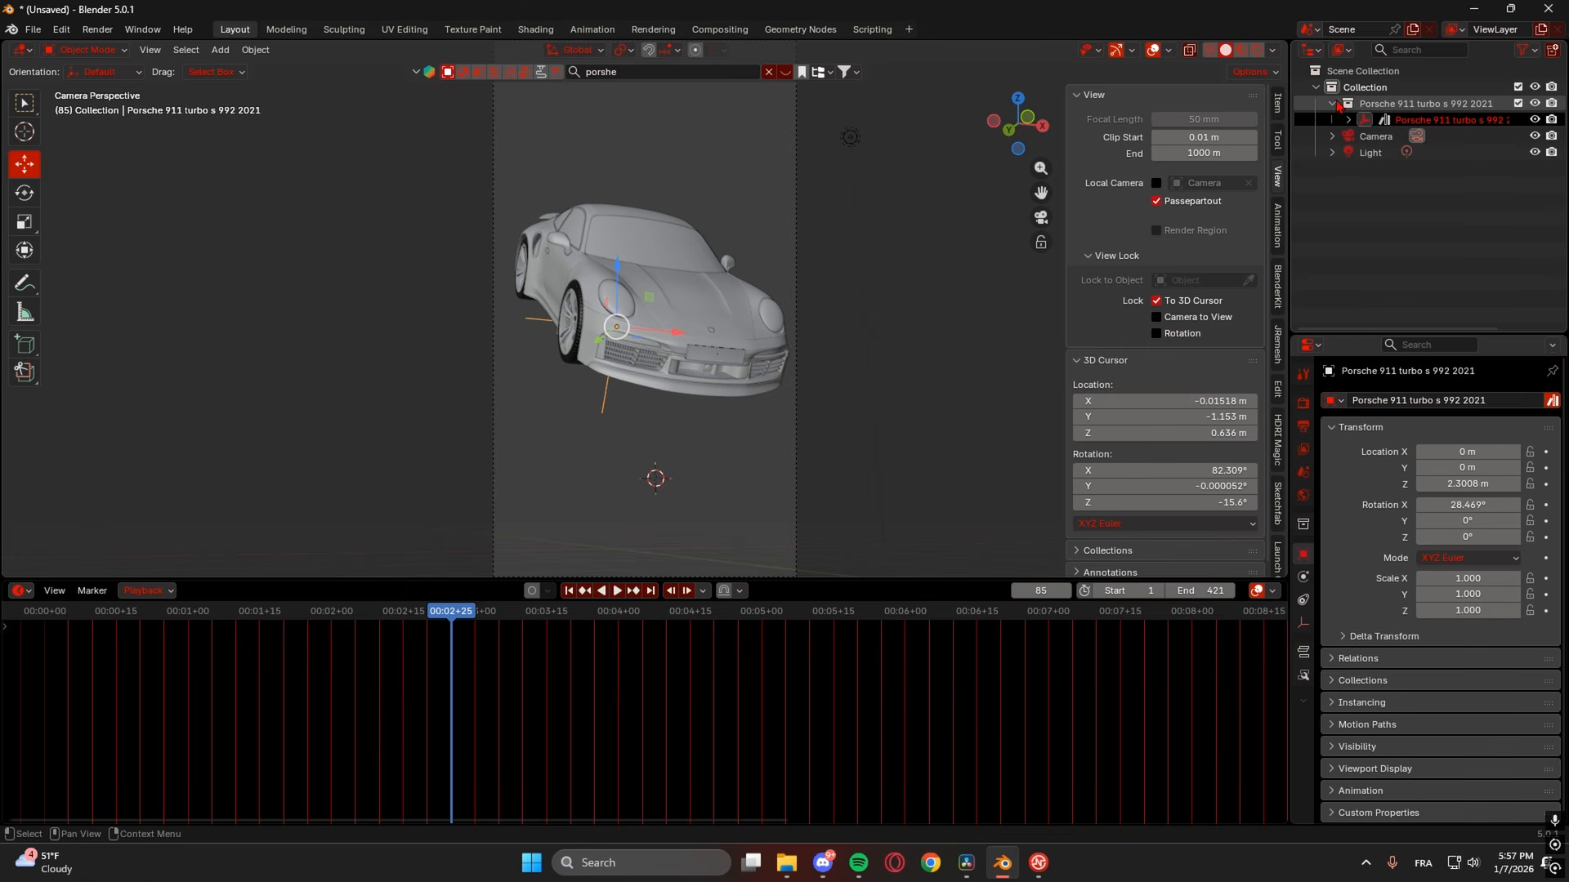
click(1375, 138)
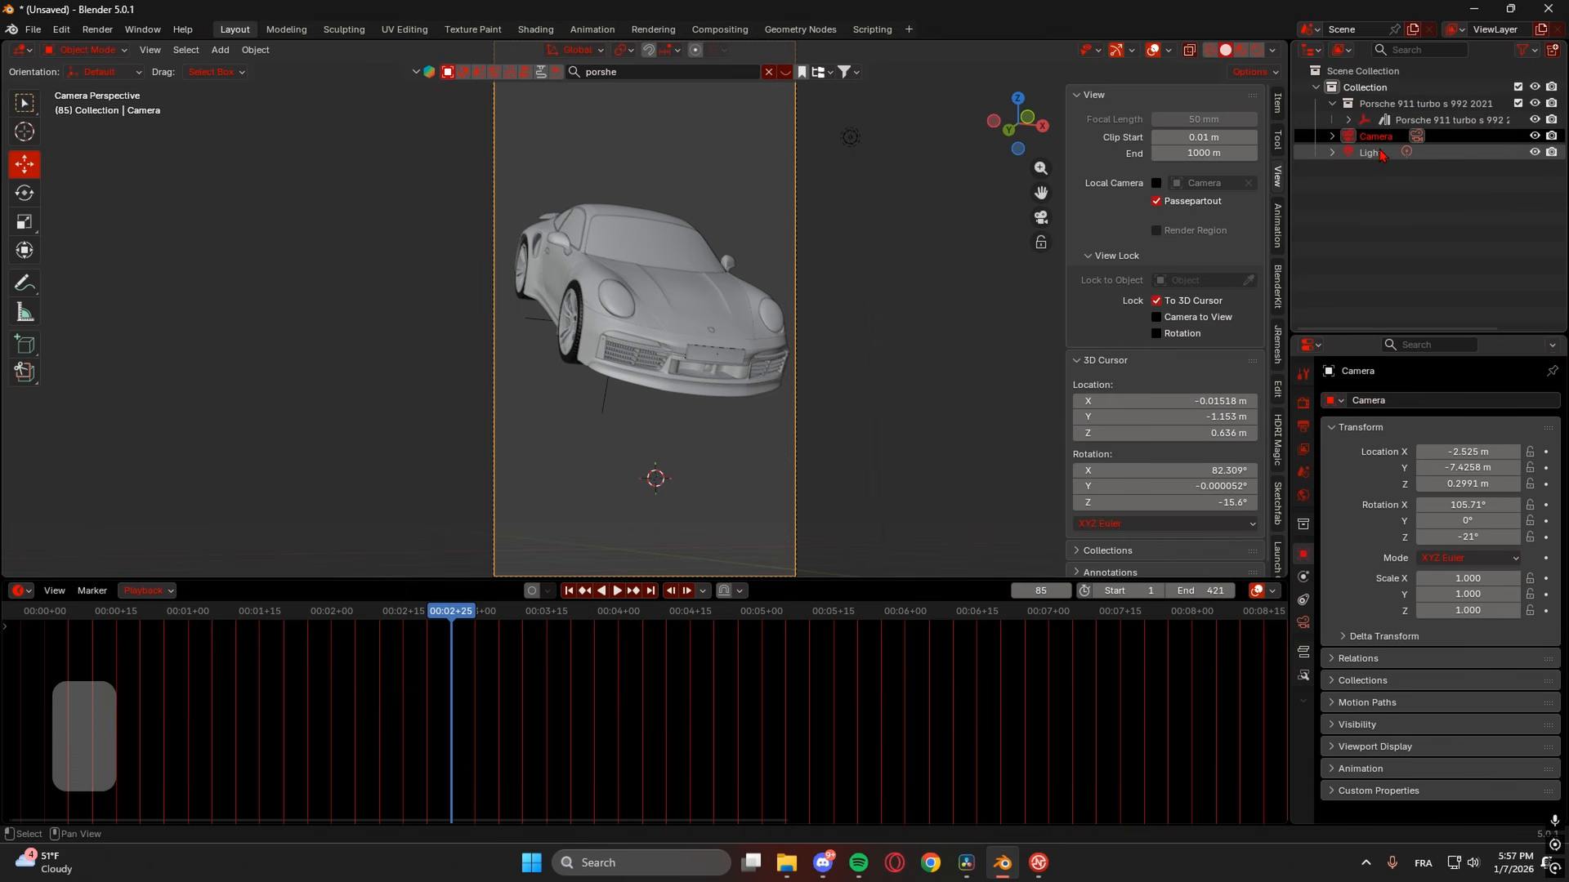
- Move the camera and light into a new collection named TOOLS
shift+click(1372, 153)
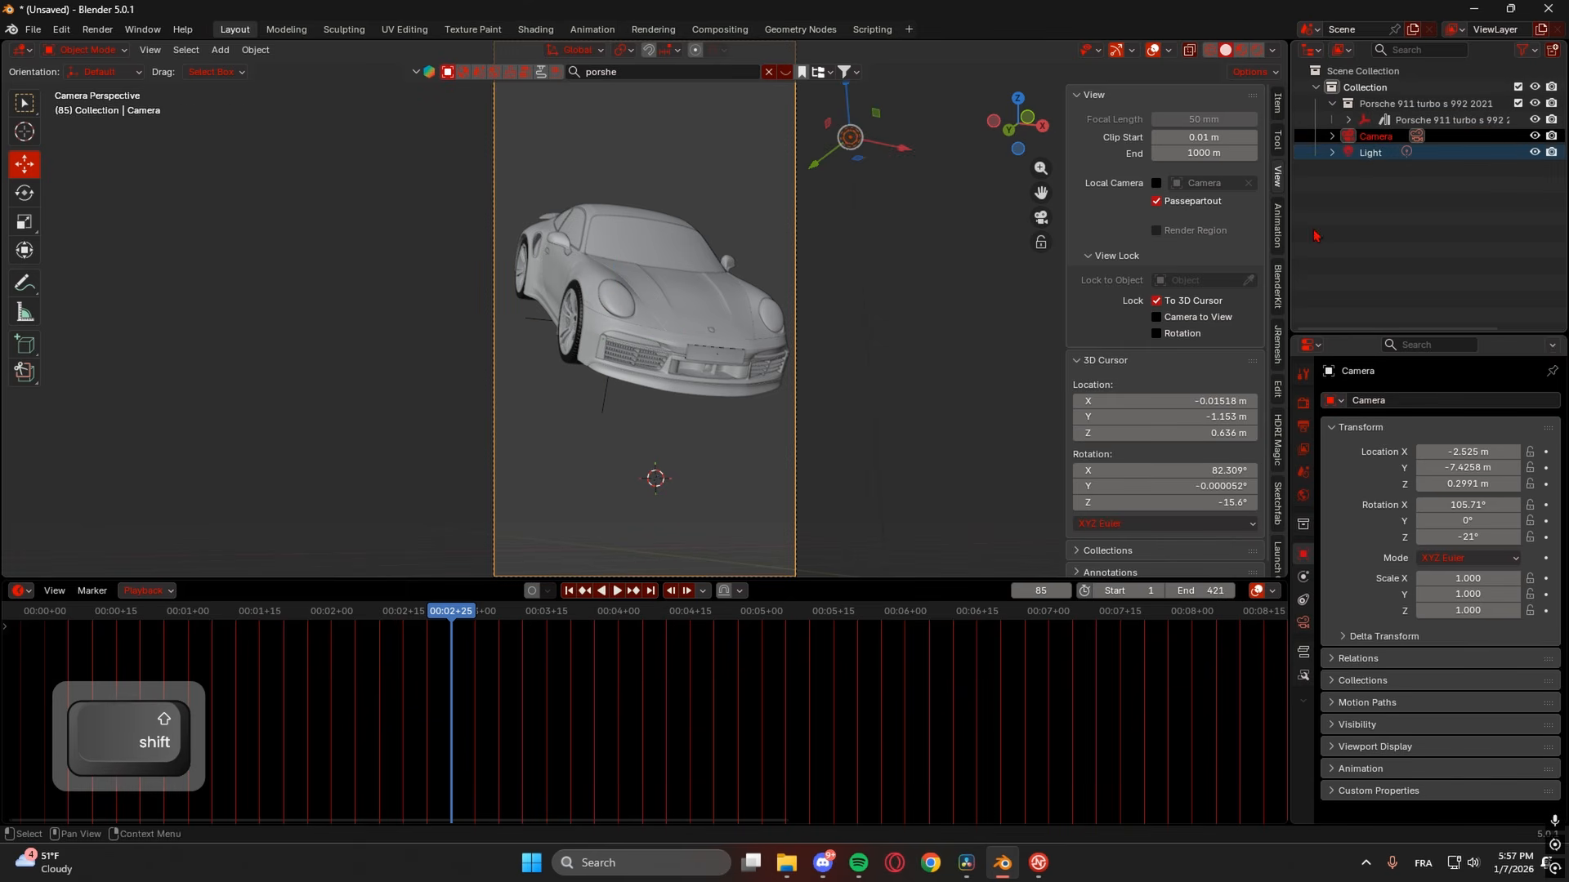
key(m)
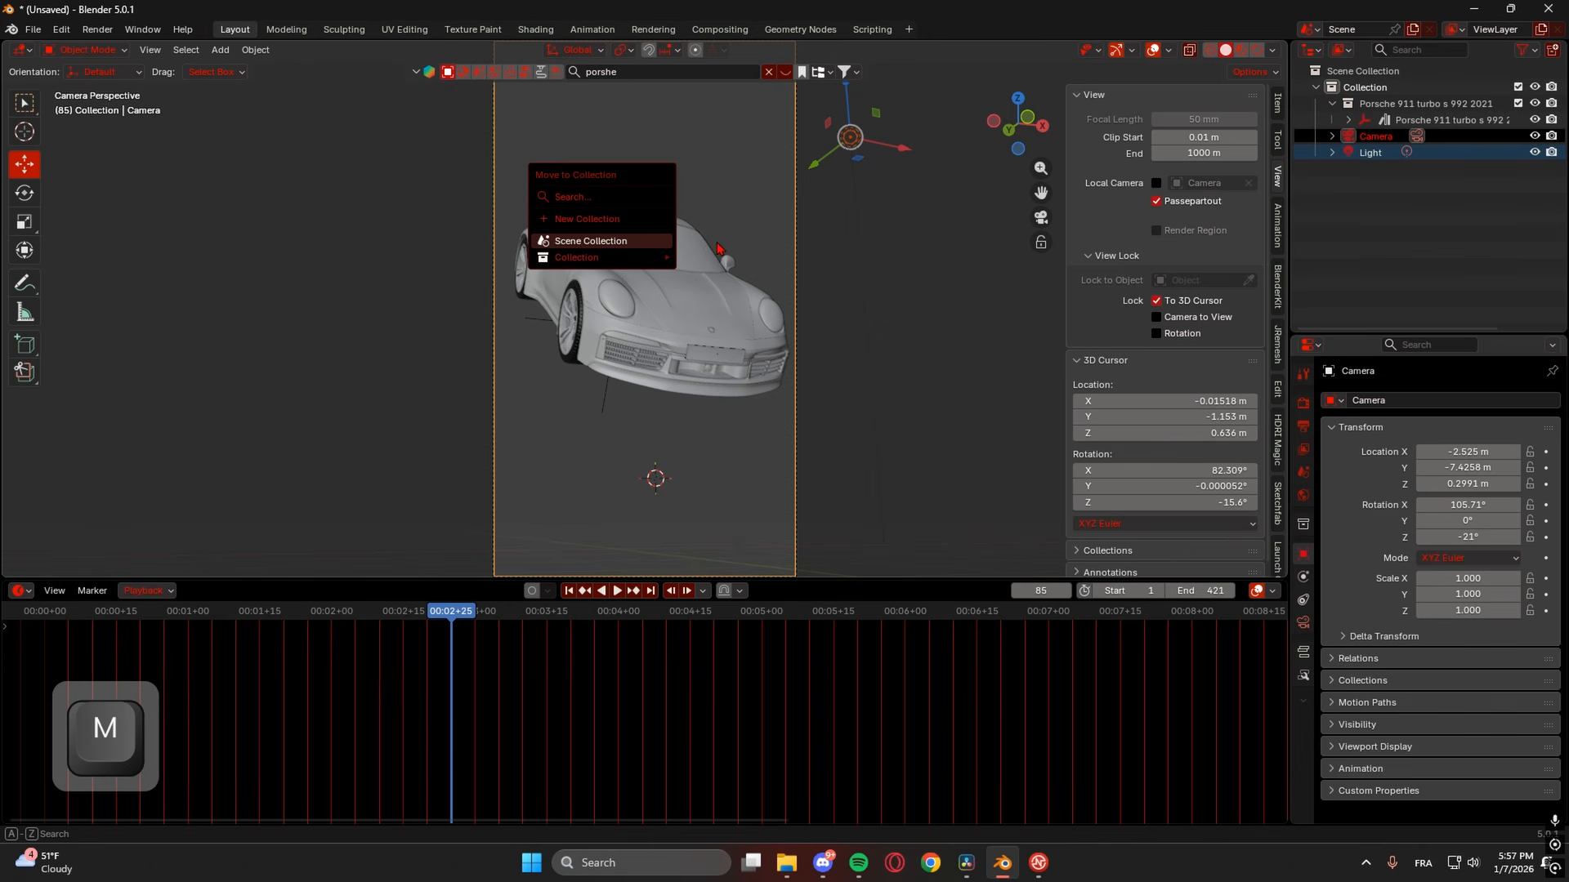
click(603, 220)
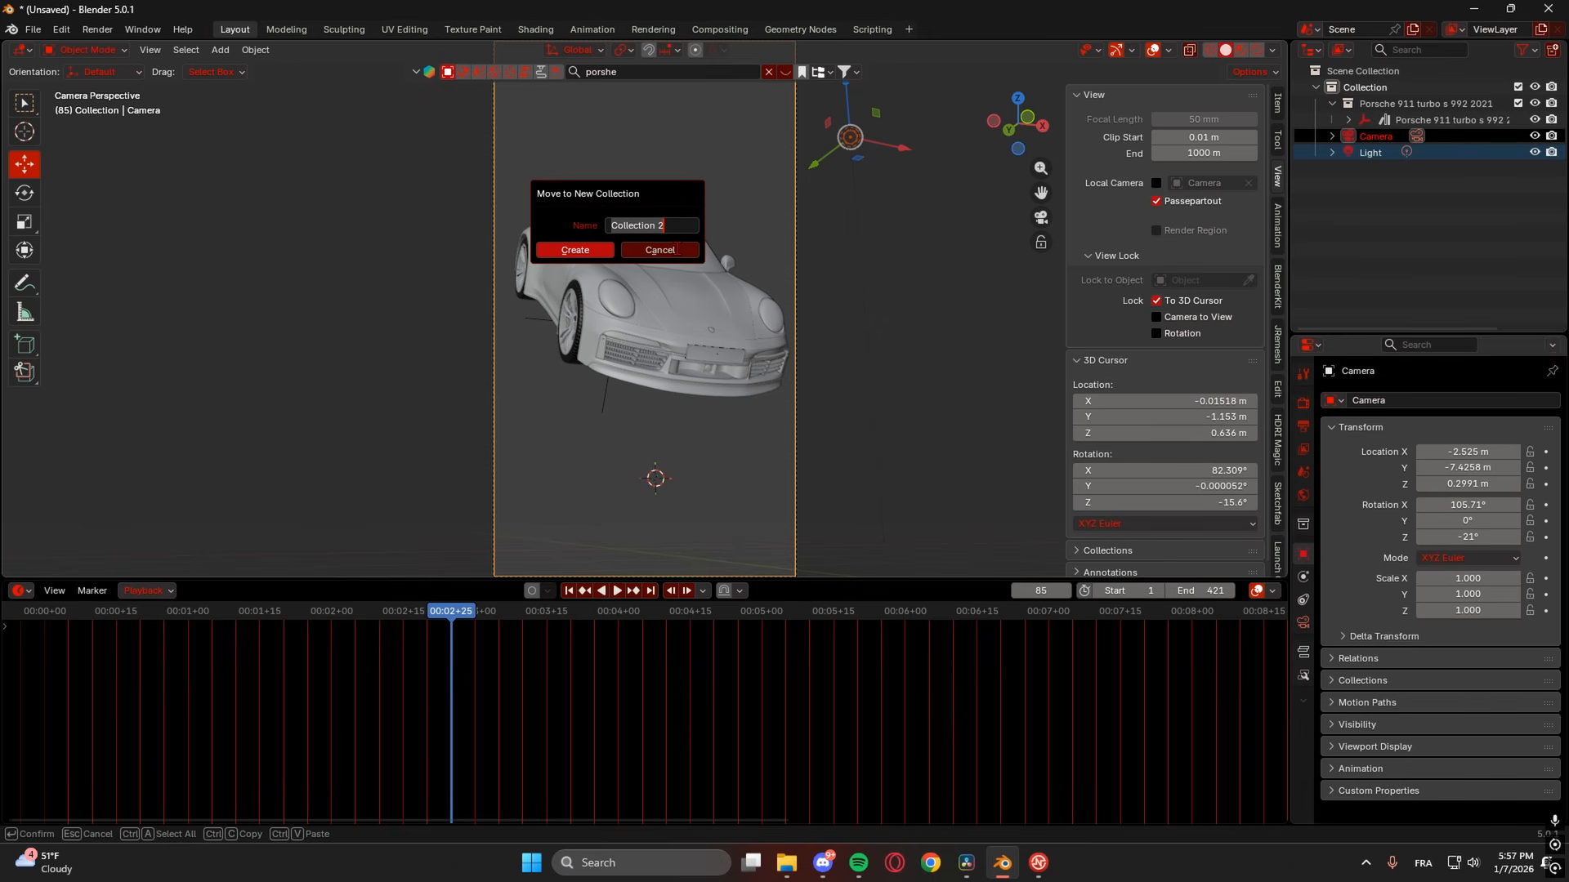
text(TOOLS)
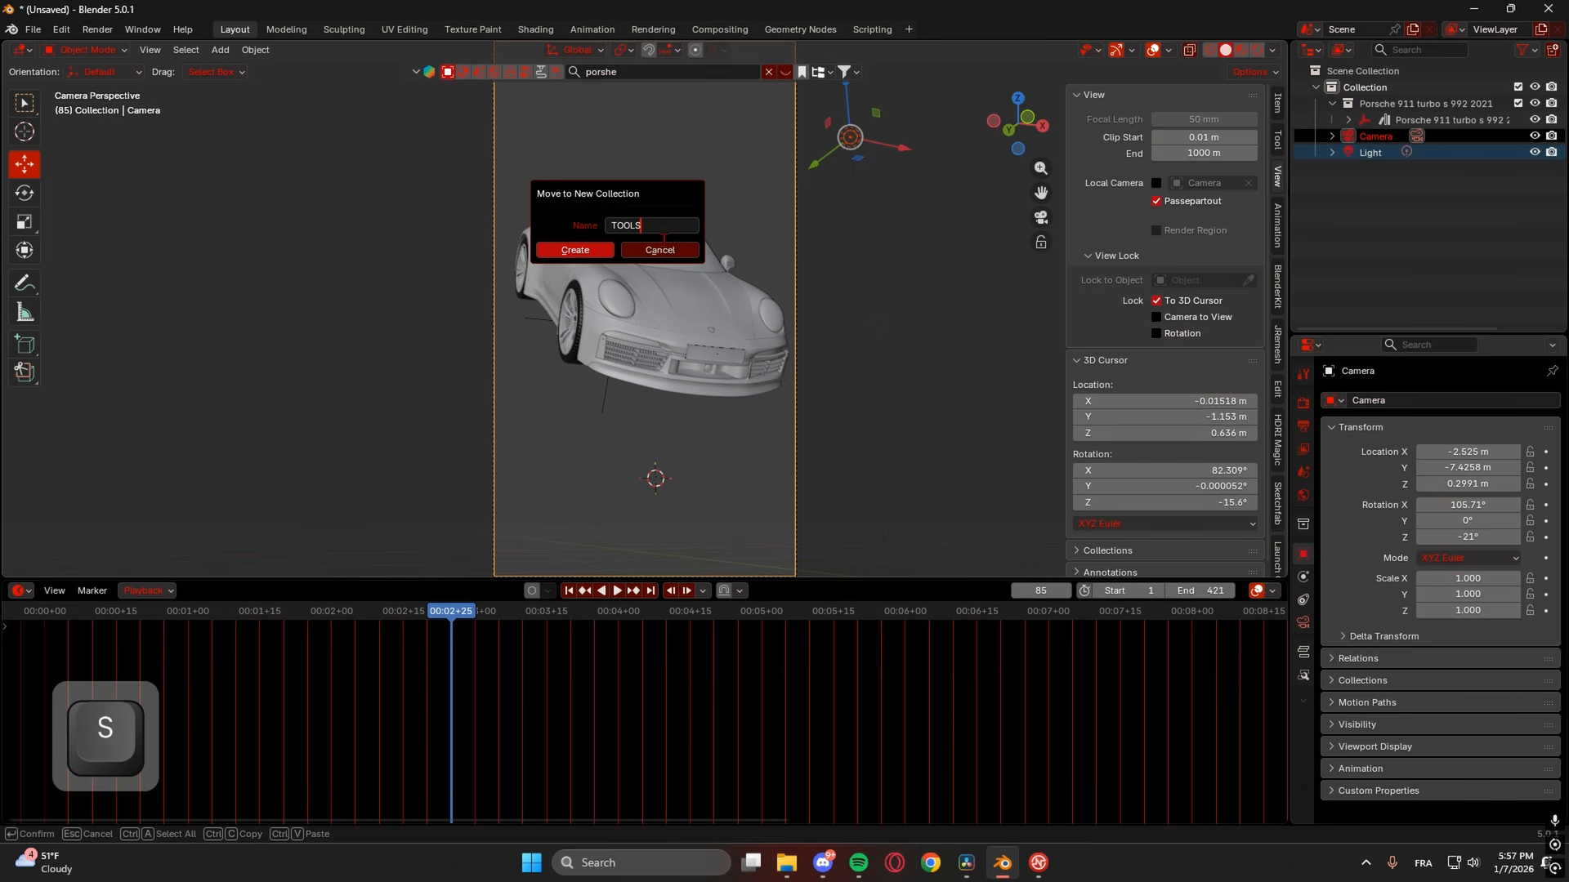
click(594, 250)
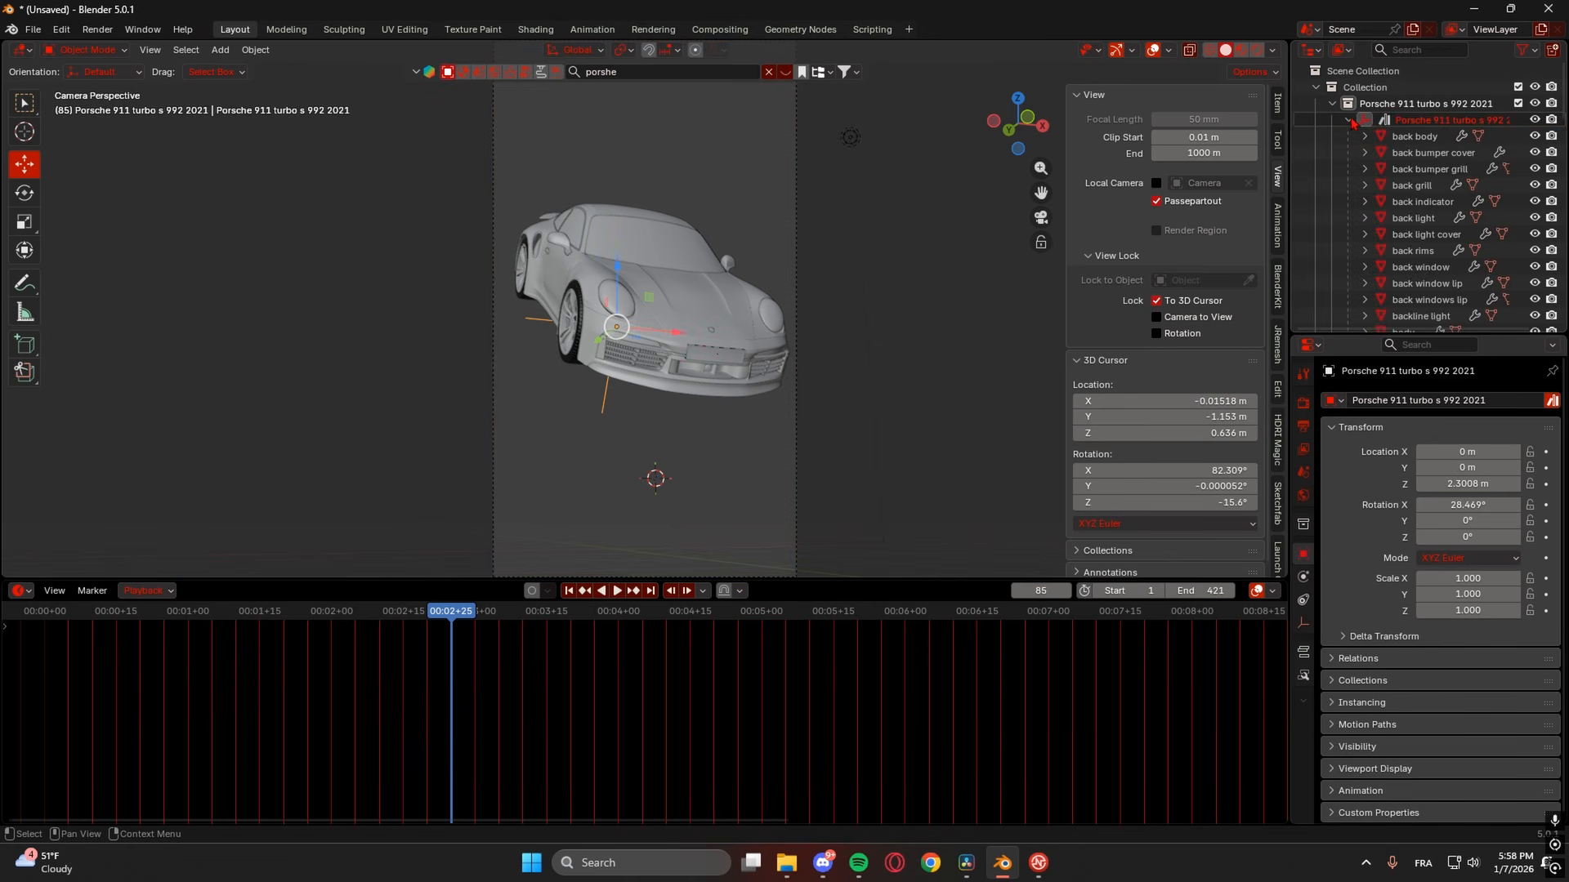
- Select all objects of the Porsche collection and move them into a new CAR collection
click(1348, 120)
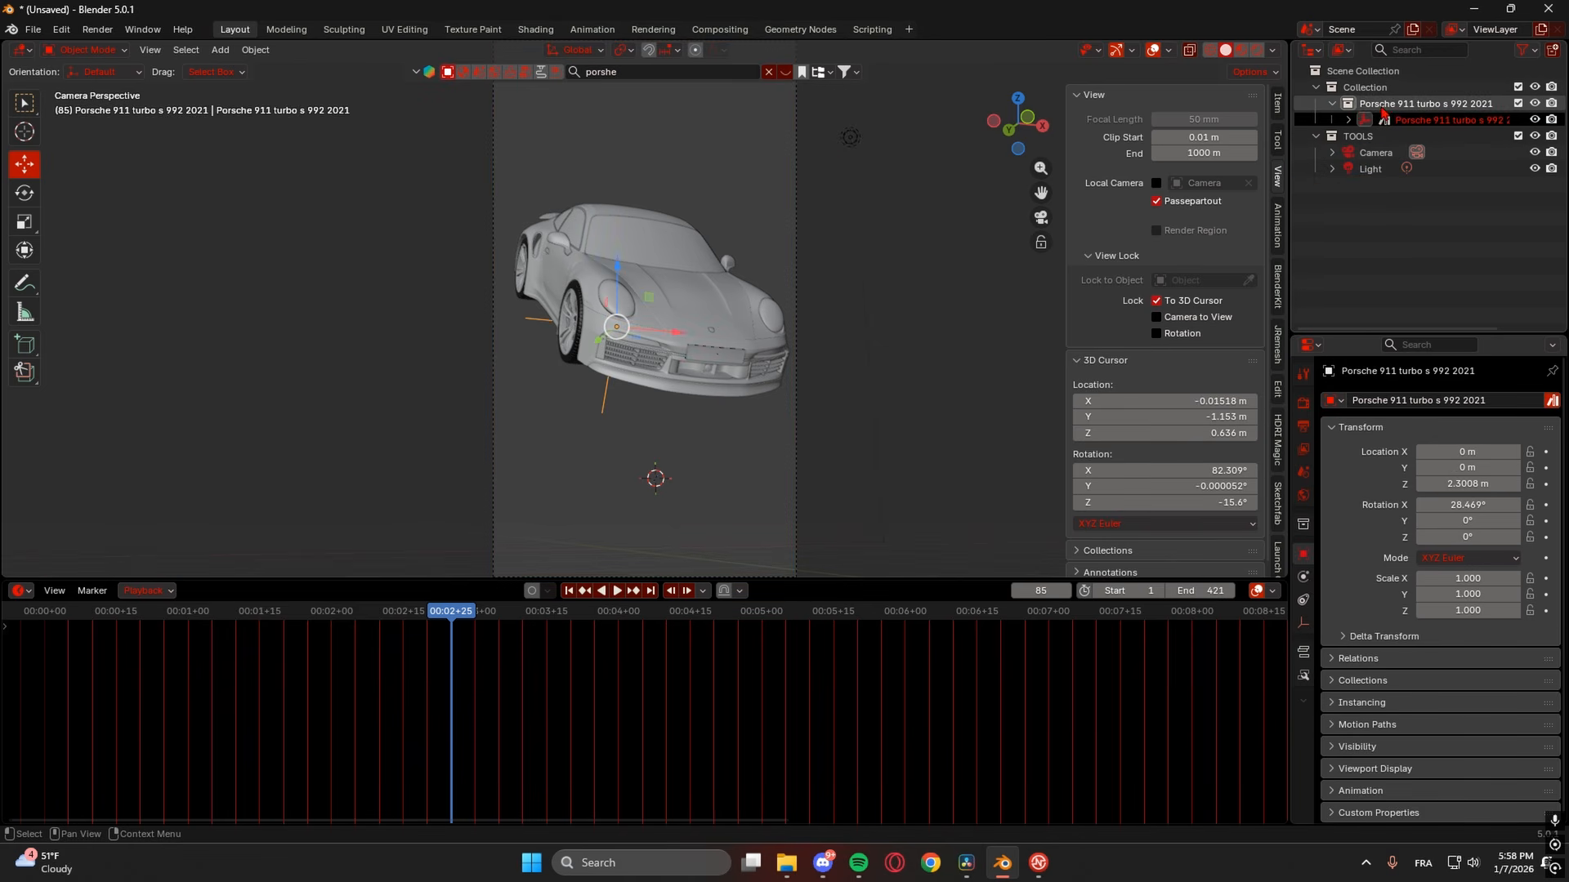
click(1345, 107)
right_click(1381, 108)
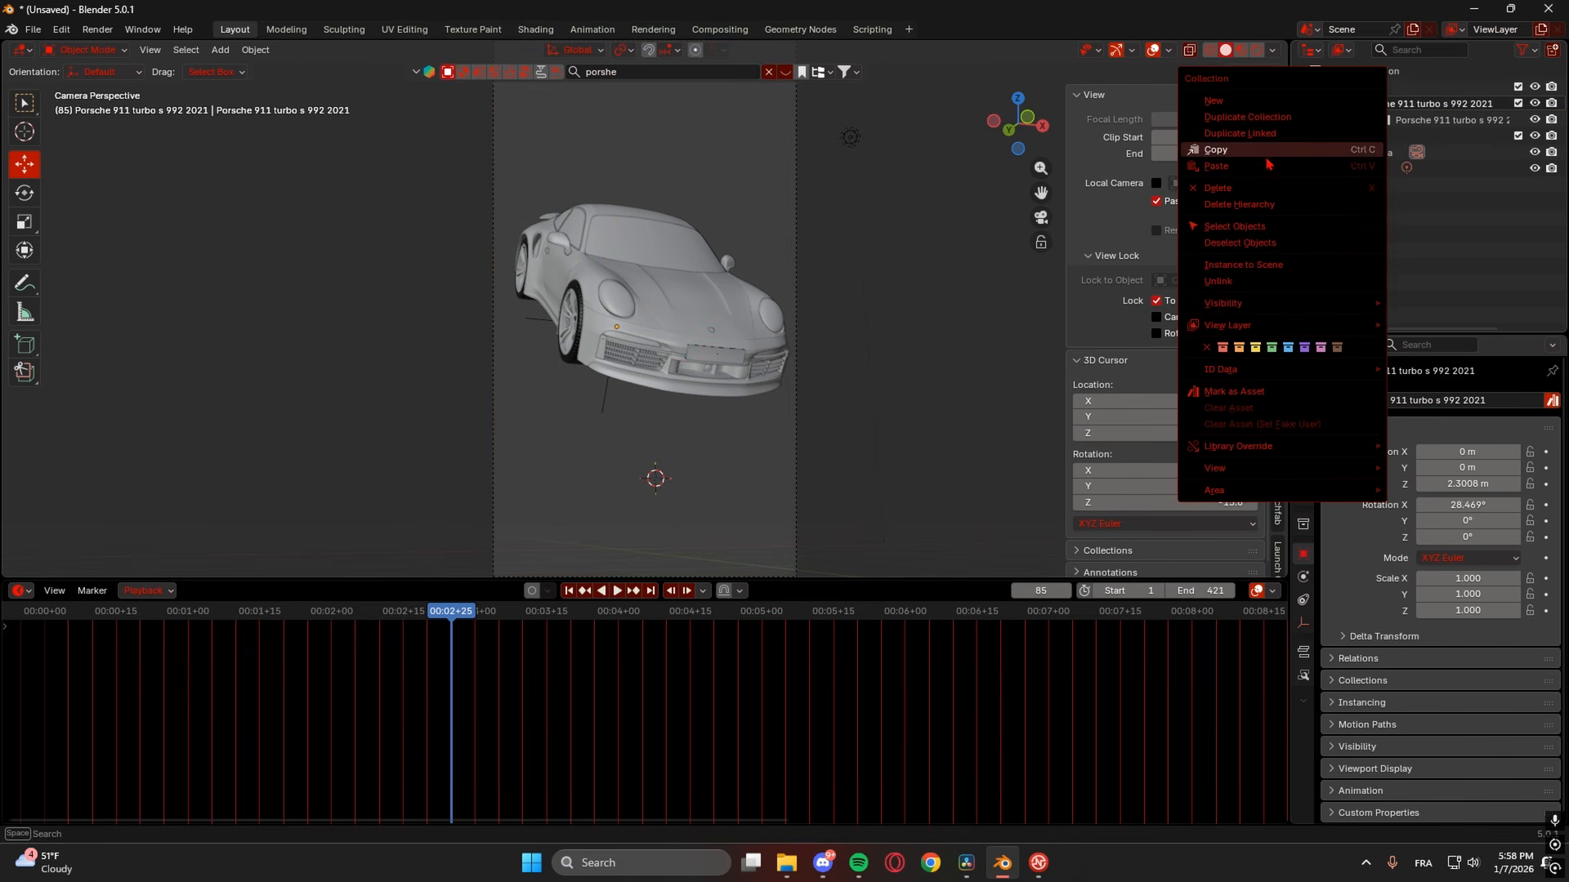
click(1262, 229)
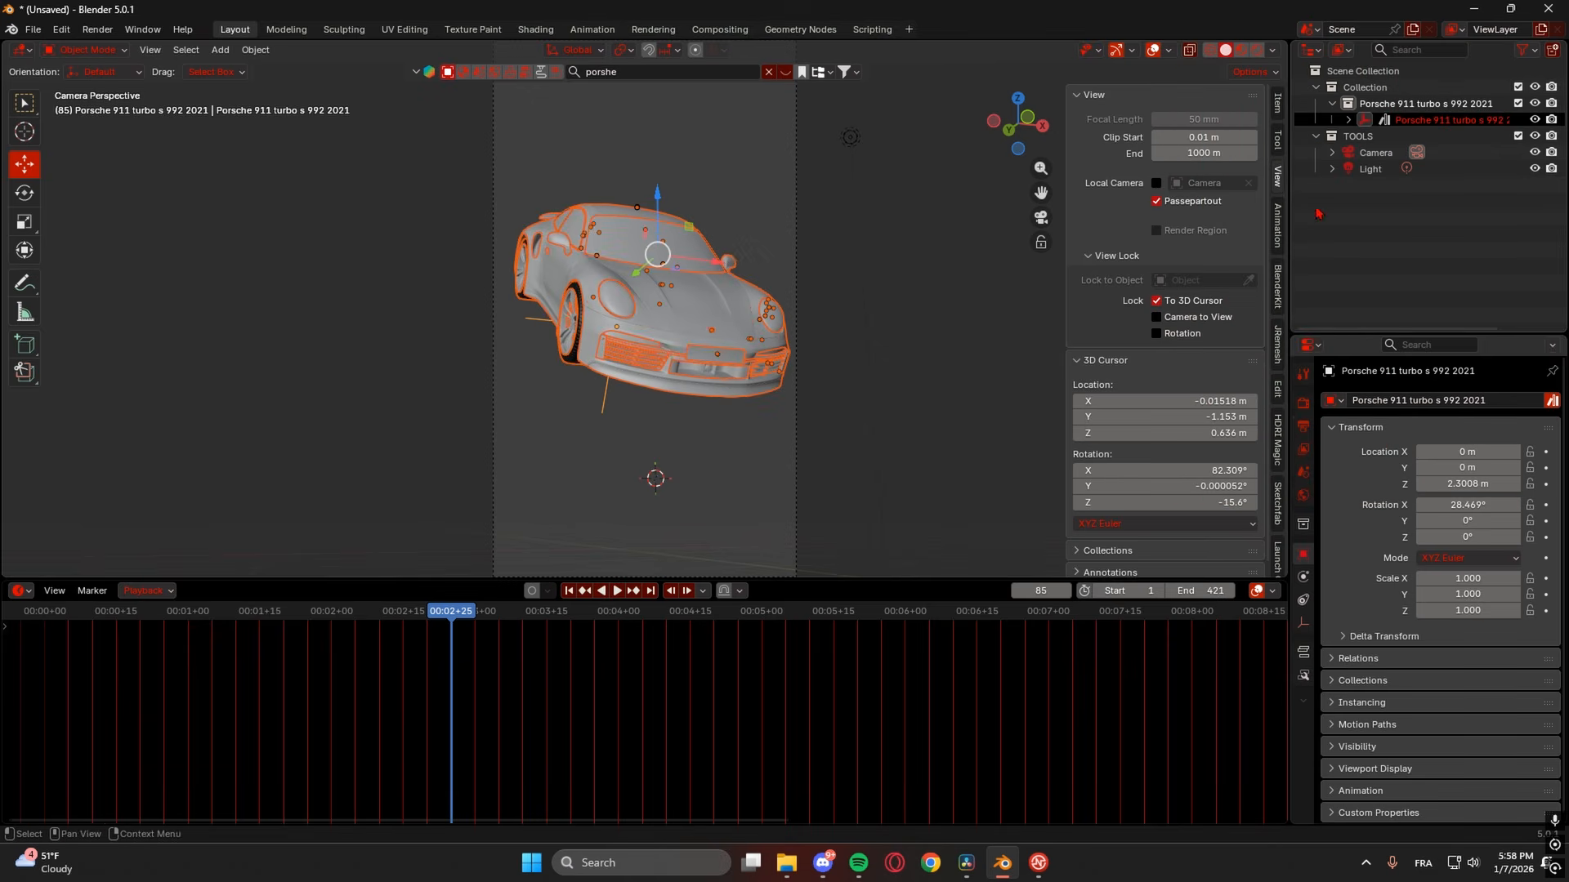
key(m)
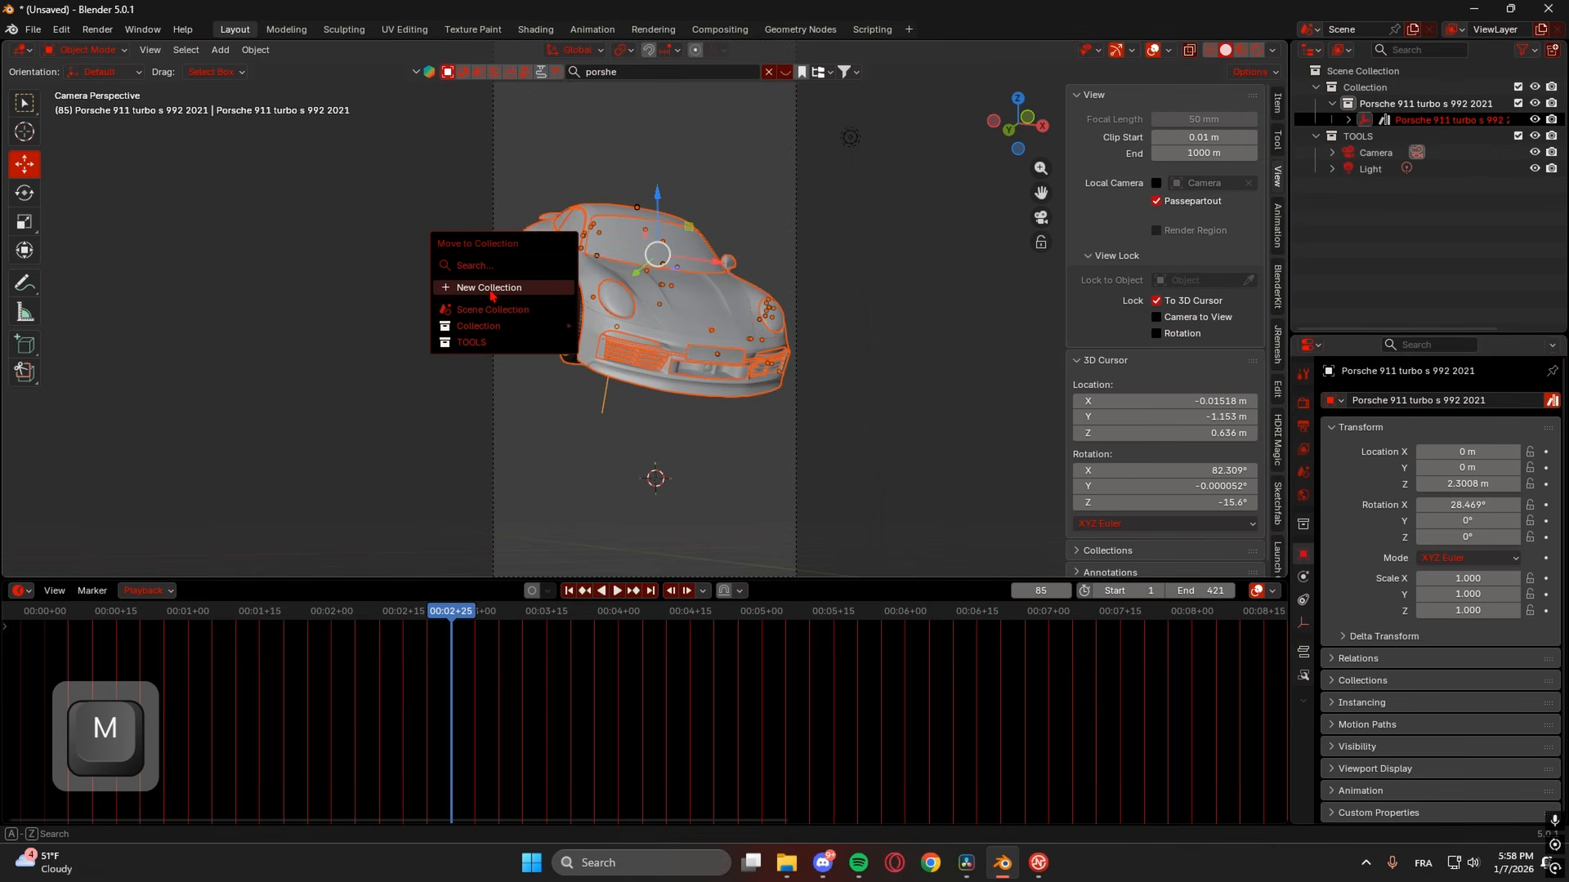
click(510, 287)
text(CAR)
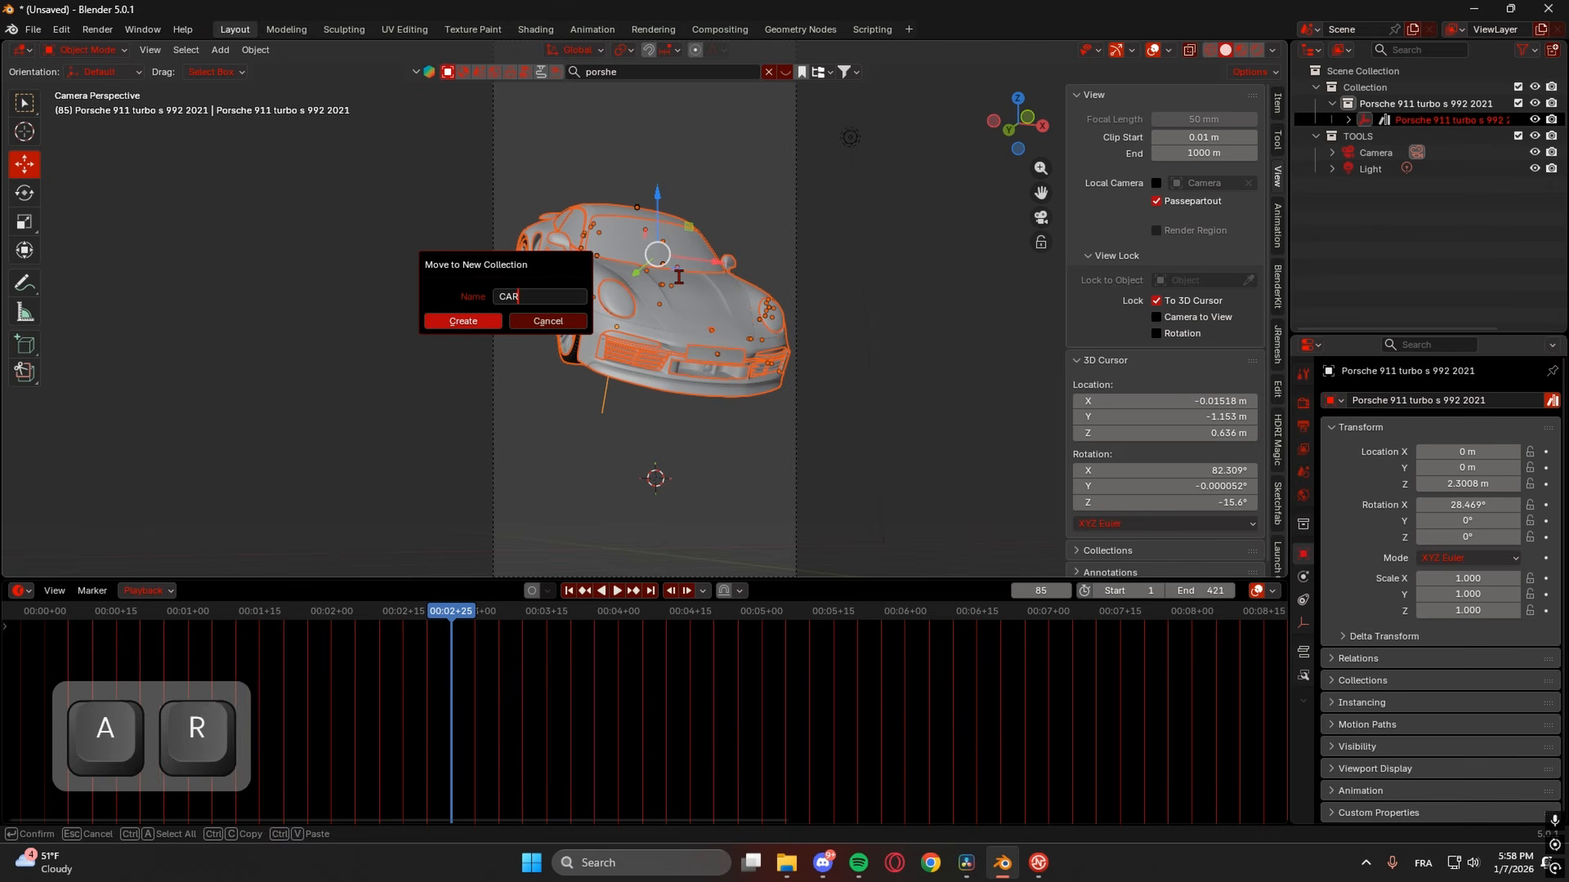
key(Return)
click(477, 324)
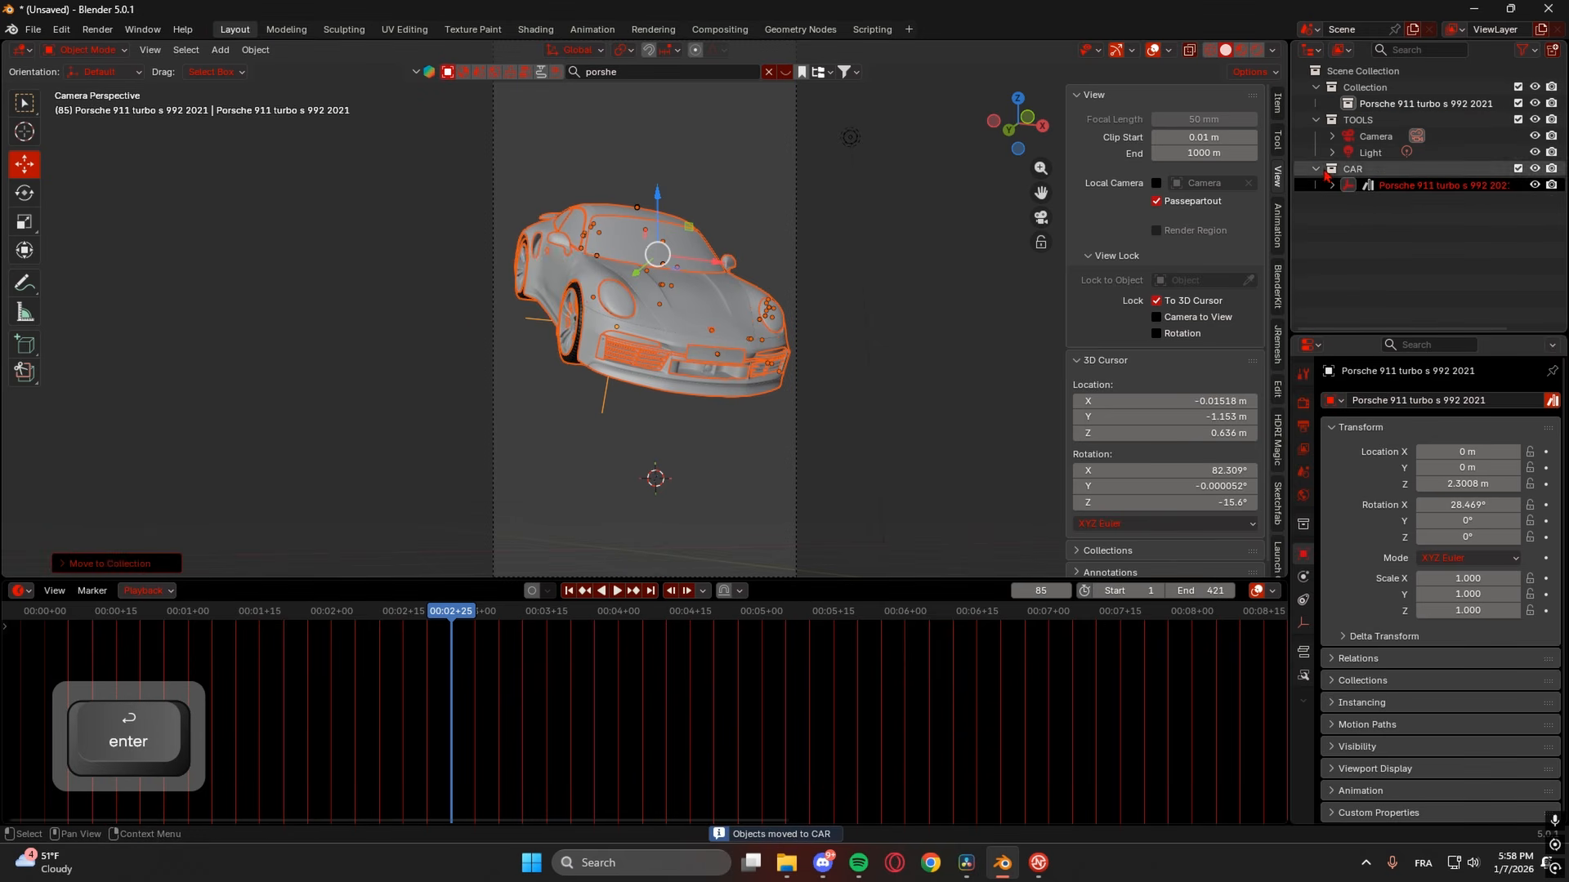
- Delete the empty old Porsche collection and make CAR the active collection
click(1363, 106)
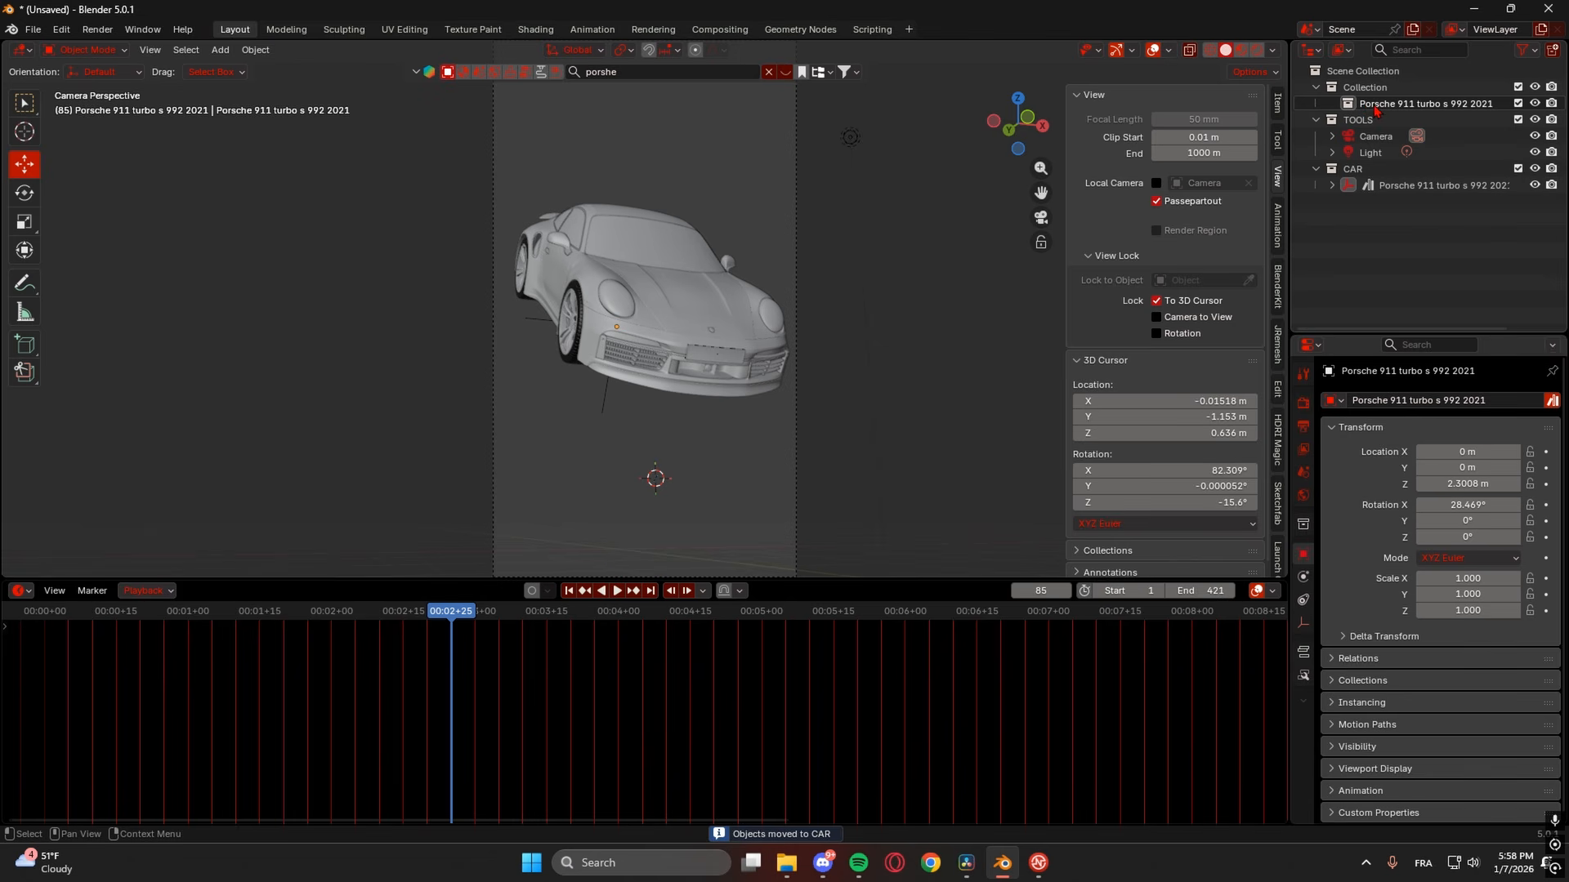
key(Delete)
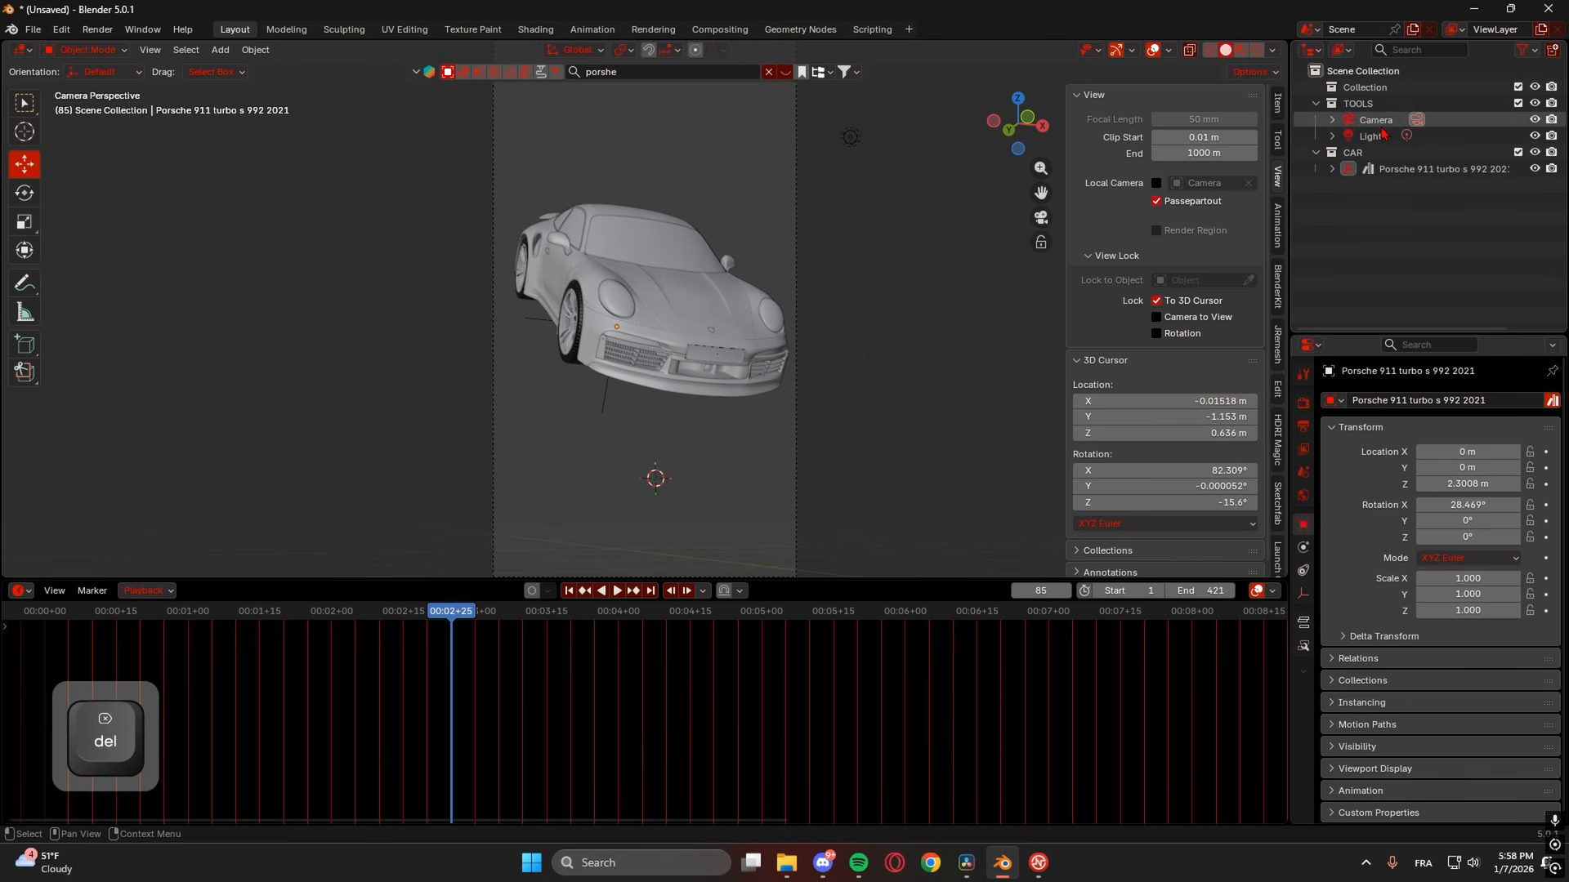
click(1384, 159)
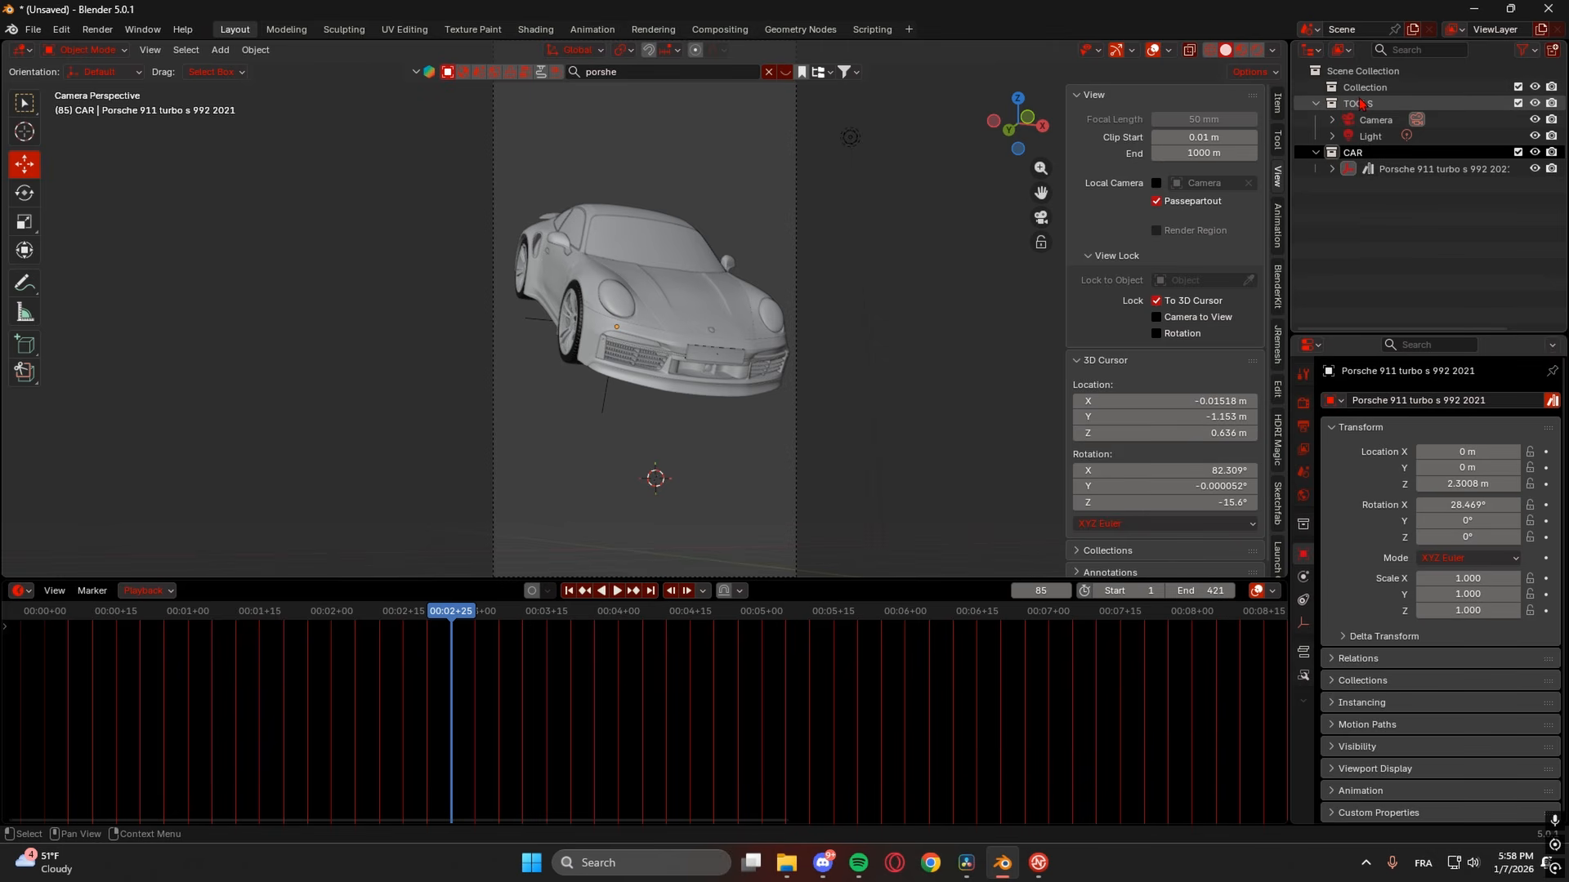
click(795, 327)
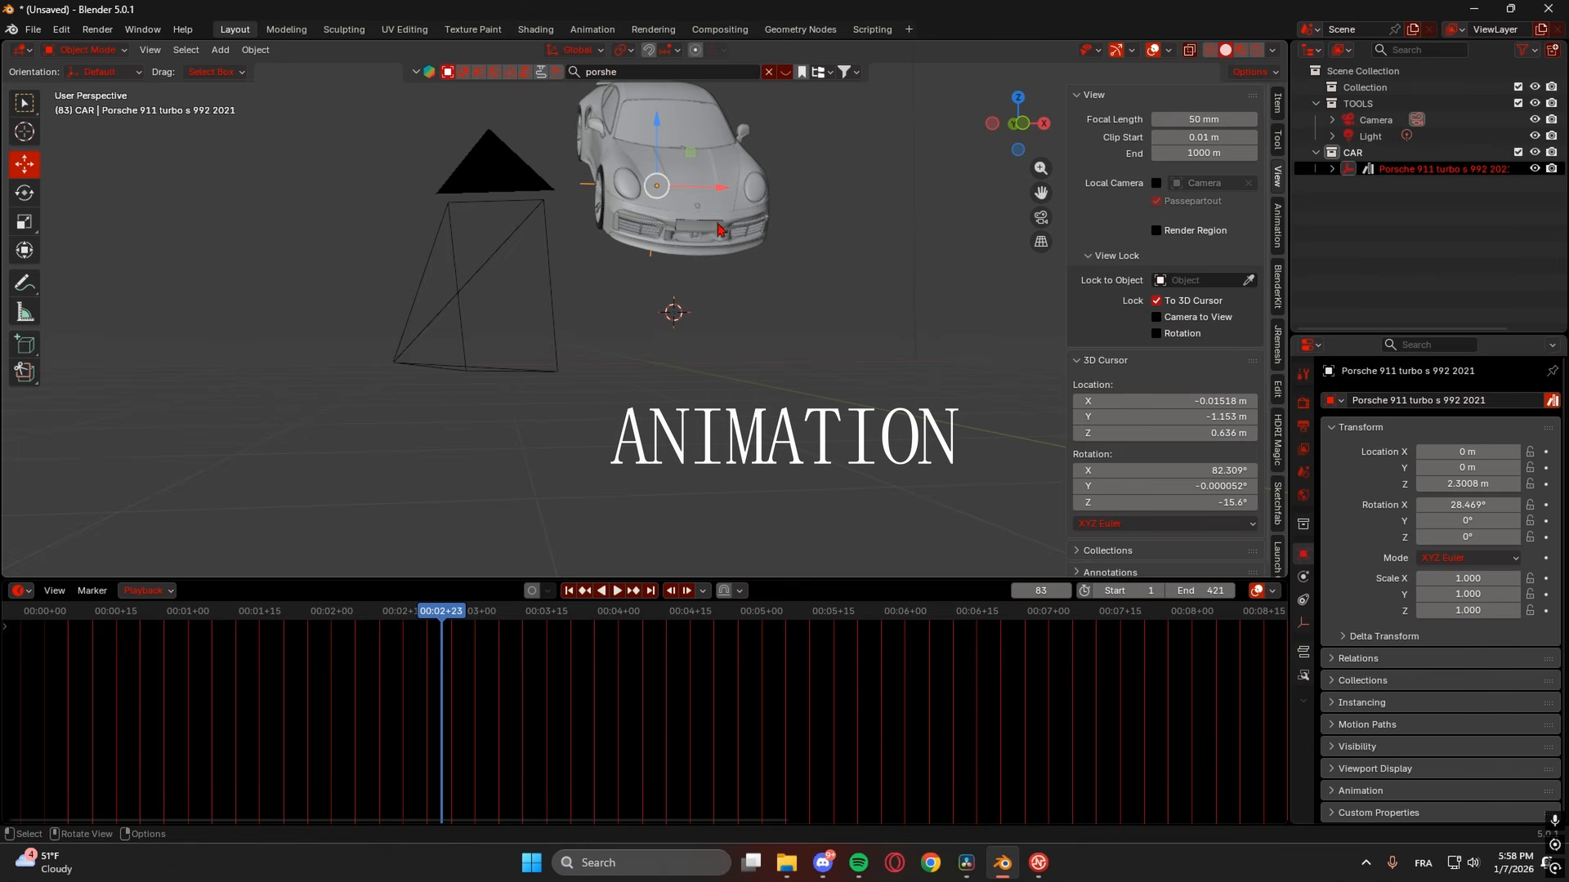
middle_drag(719, 229, 681, 391)
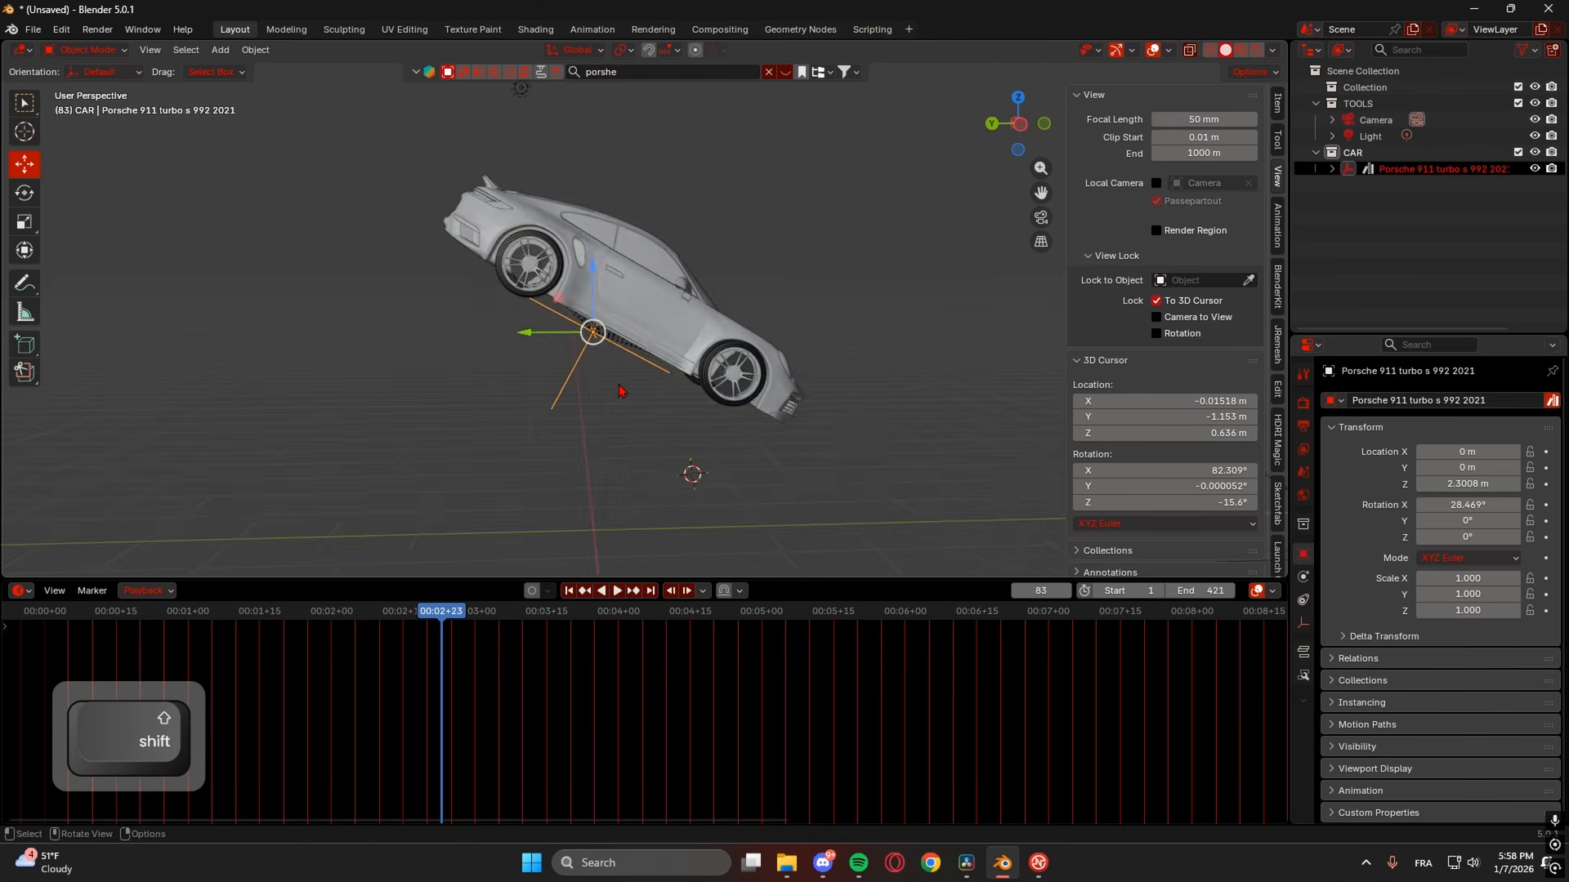
scroll(654, 390, up, 4)
middle_drag(623, 321, 631, 259)
shift+middle_drag(641, 248, 631, 361)
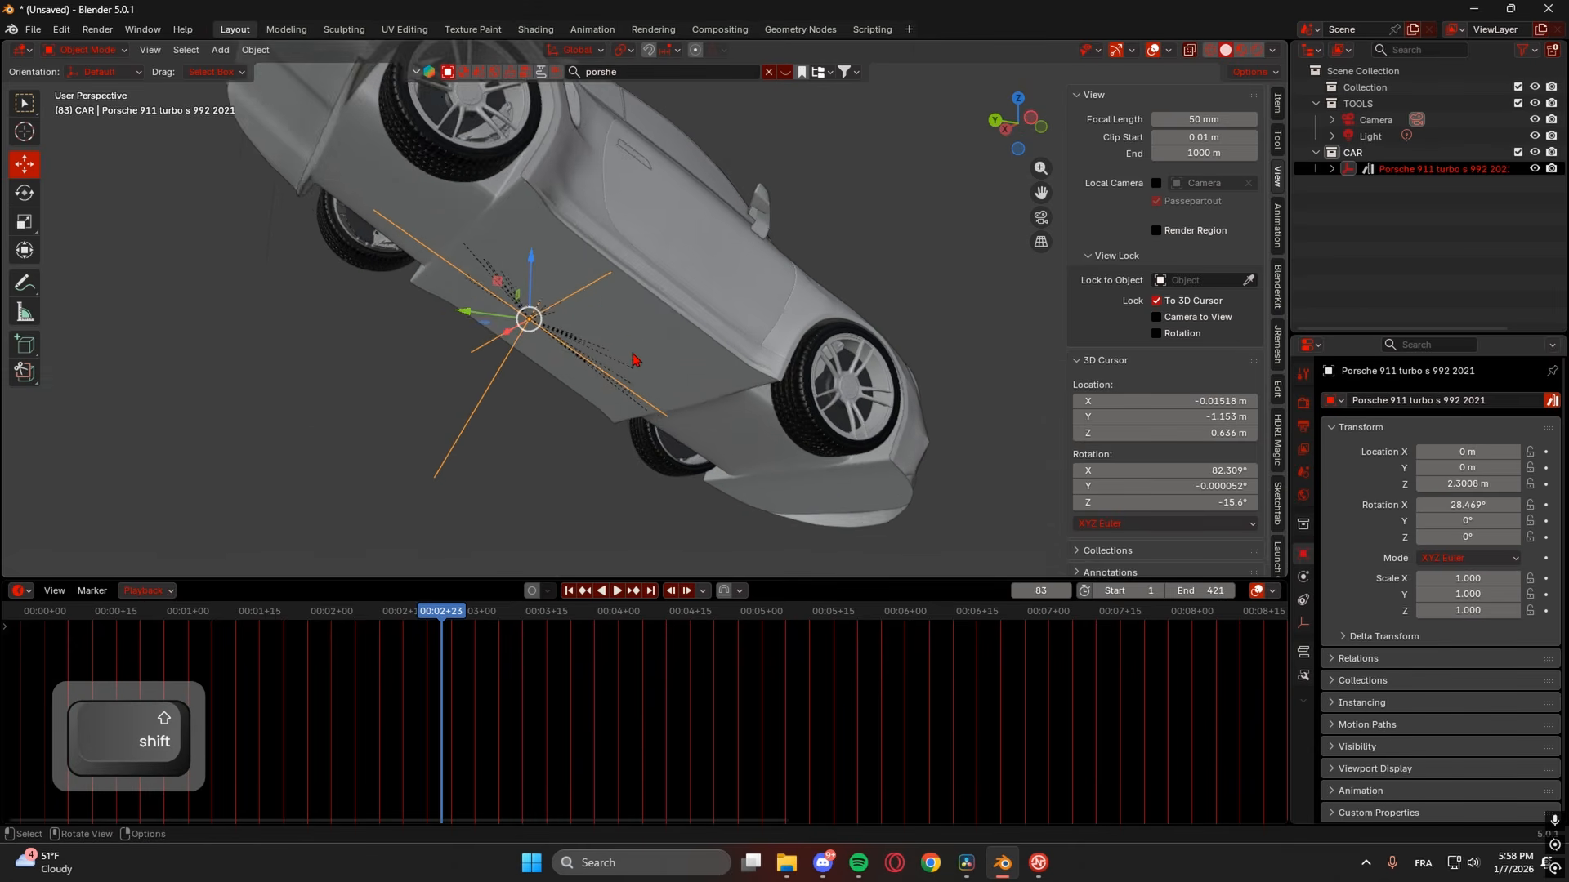
scroll(627, 368, down, 1)
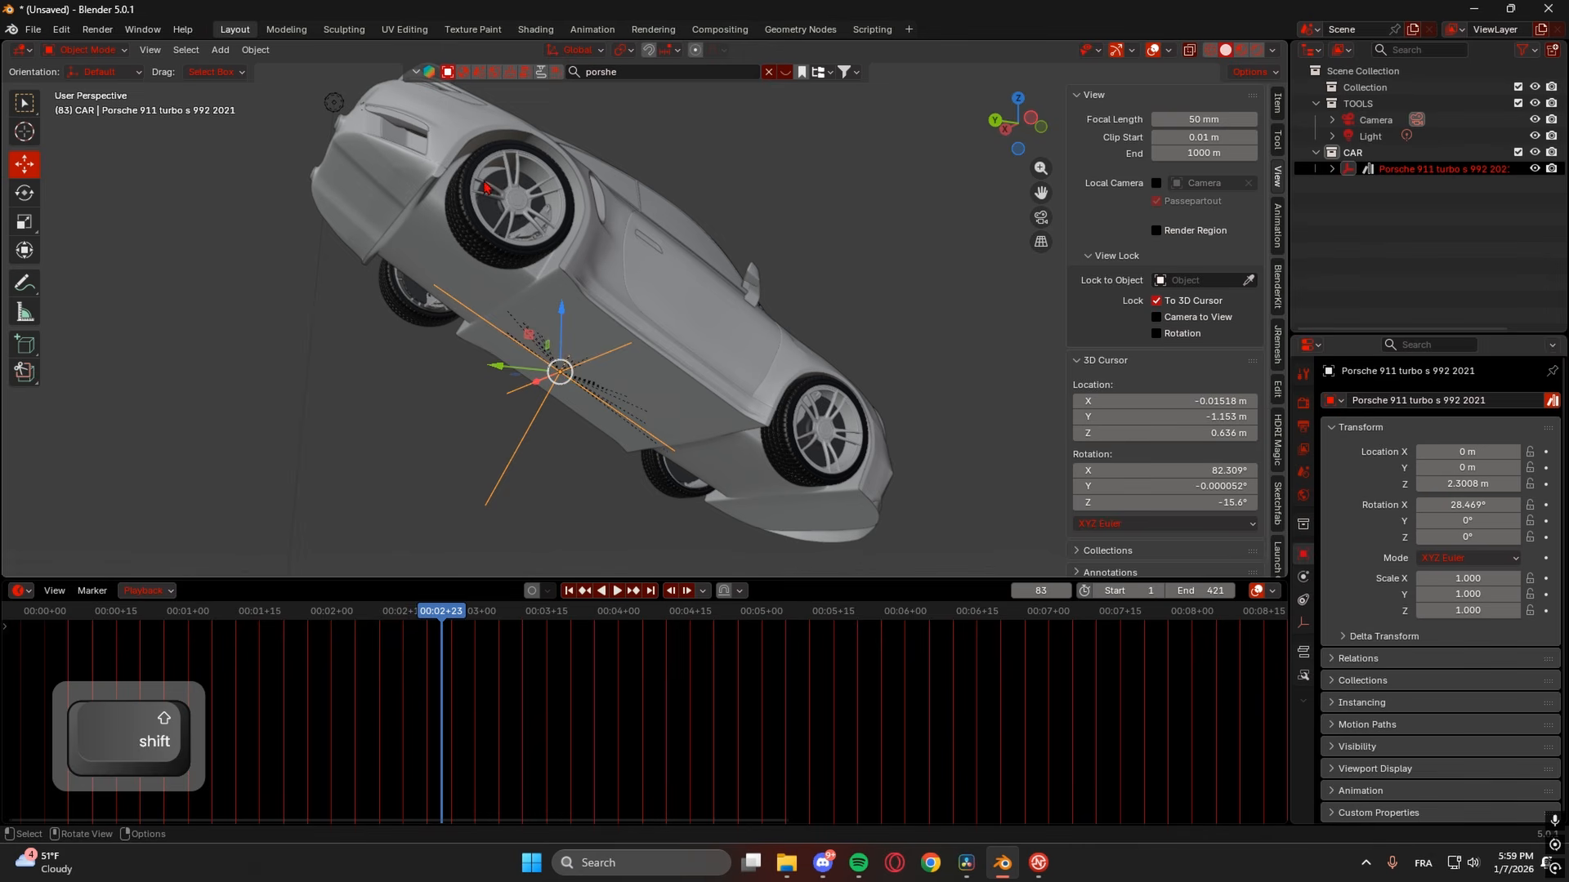
click(762, 425)
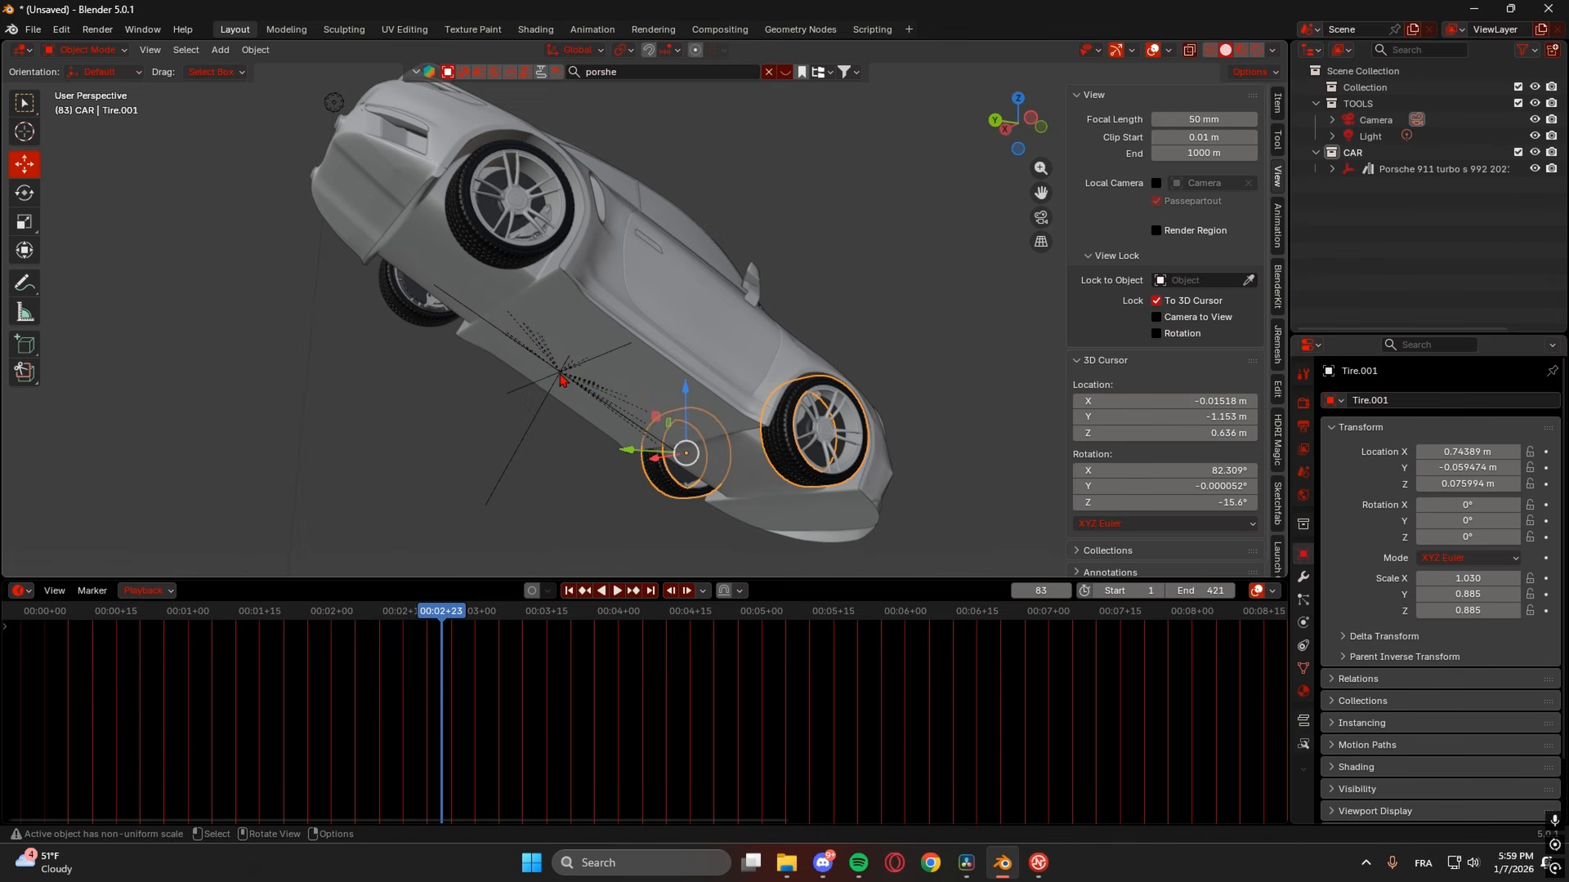
click(561, 378)
key(ctrl+z)
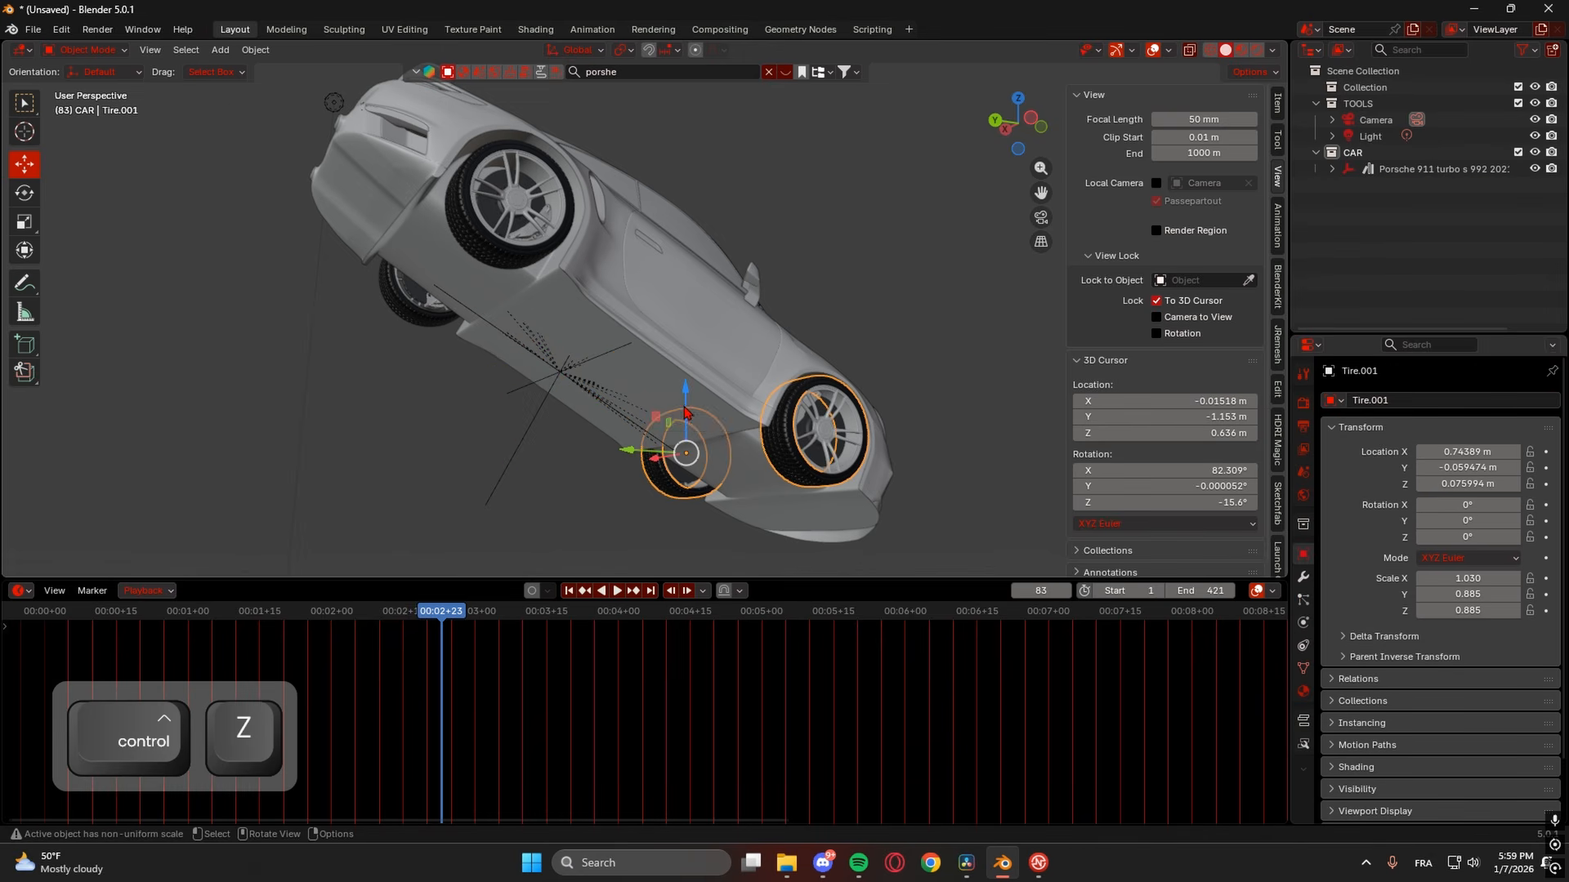
drag(685, 404, 725, 321)
key(ctrl+z)
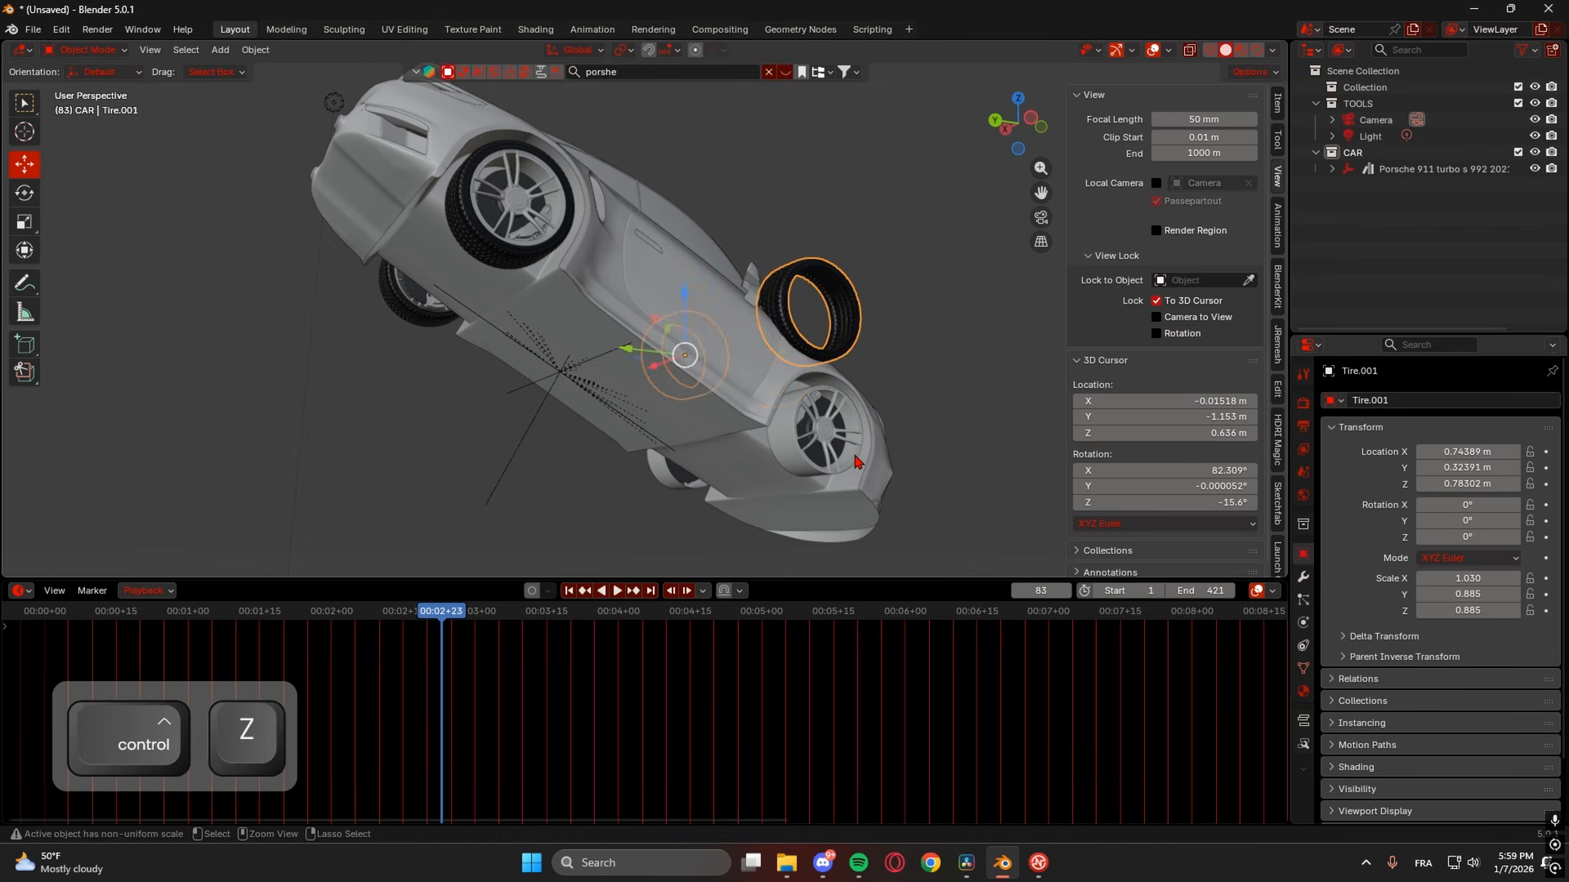
middle_drag(825, 331, 615, 435)
click(715, 419)
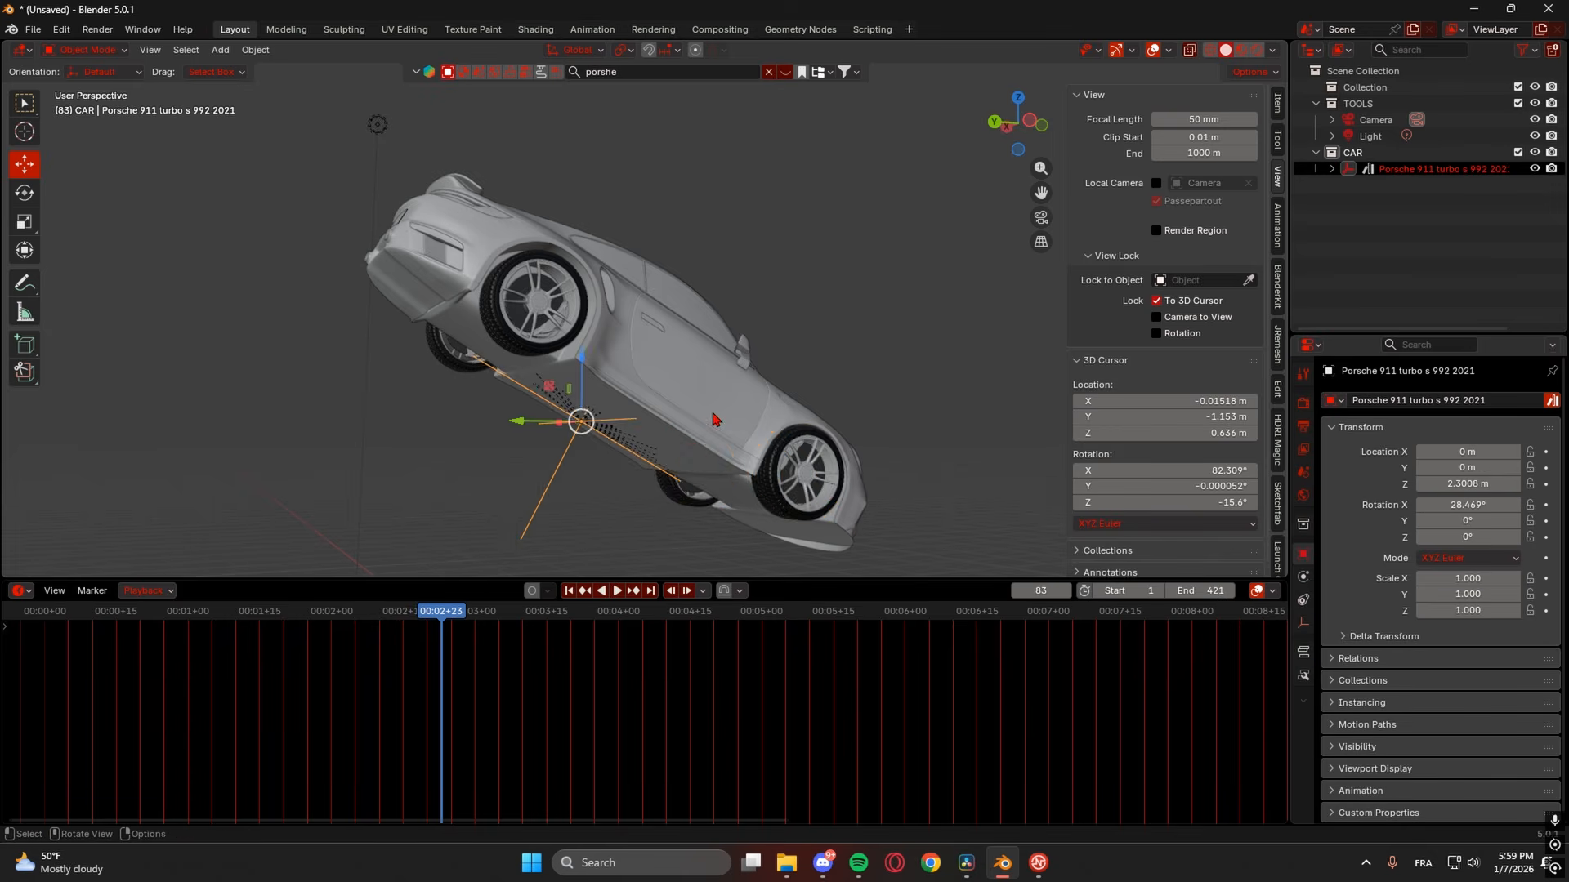
middle_drag(715, 418, 648, 407)
middle_drag(806, 445, 707, 479)
key(KP_0)
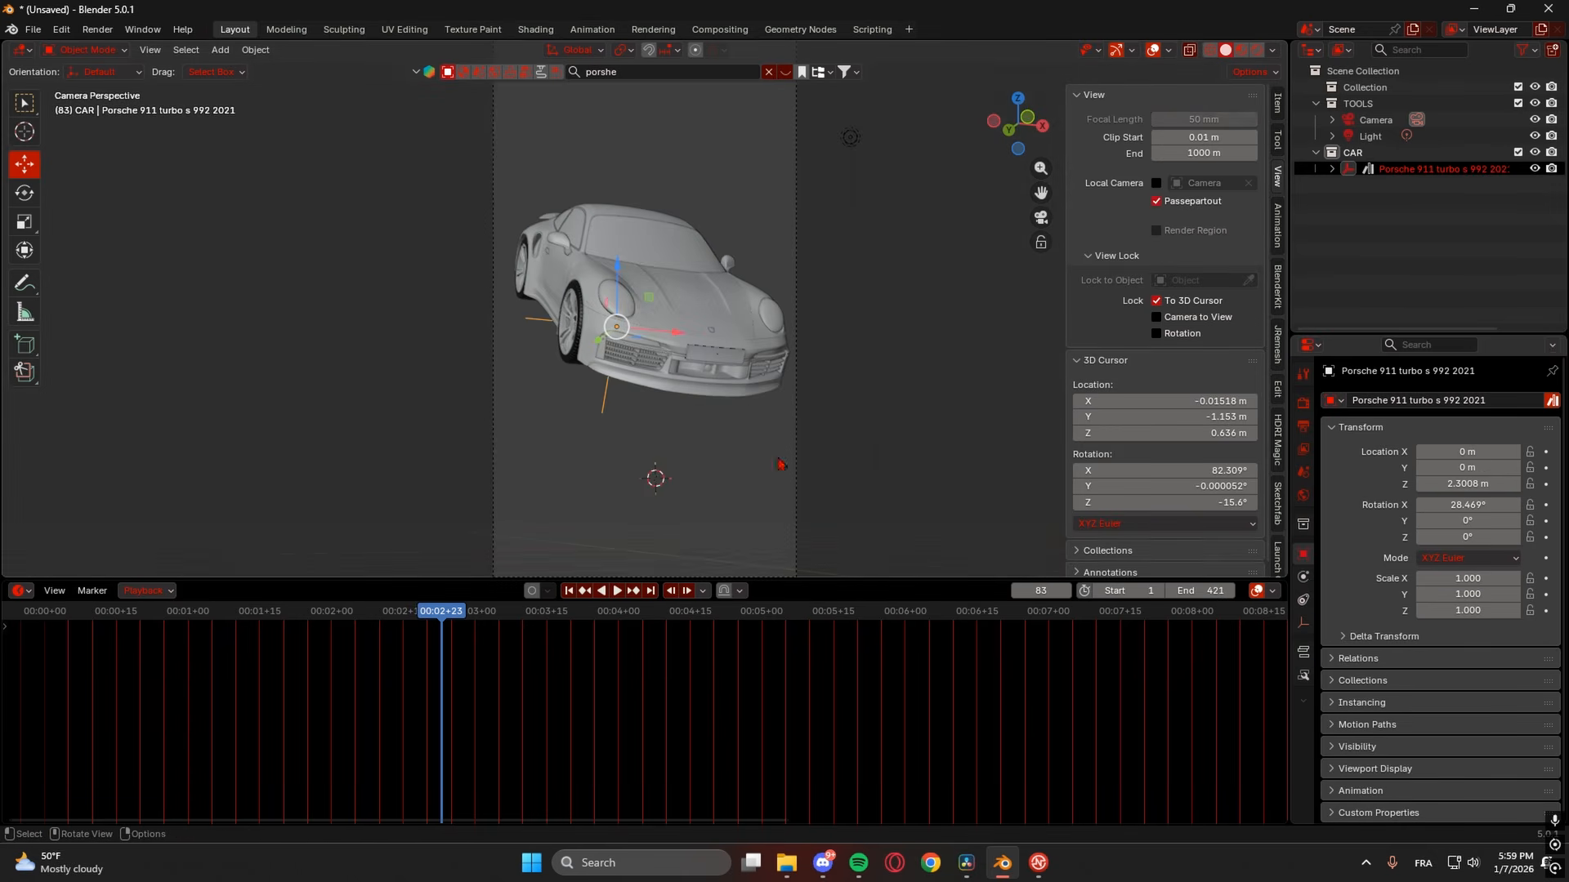
- Keyframe Location X/Y/Z and Rotation X/Y/Z at frame 83 (Z 2.3008 m, X rotation 28.469°)
click(1546, 452)
click(1546, 469)
click(1546, 483)
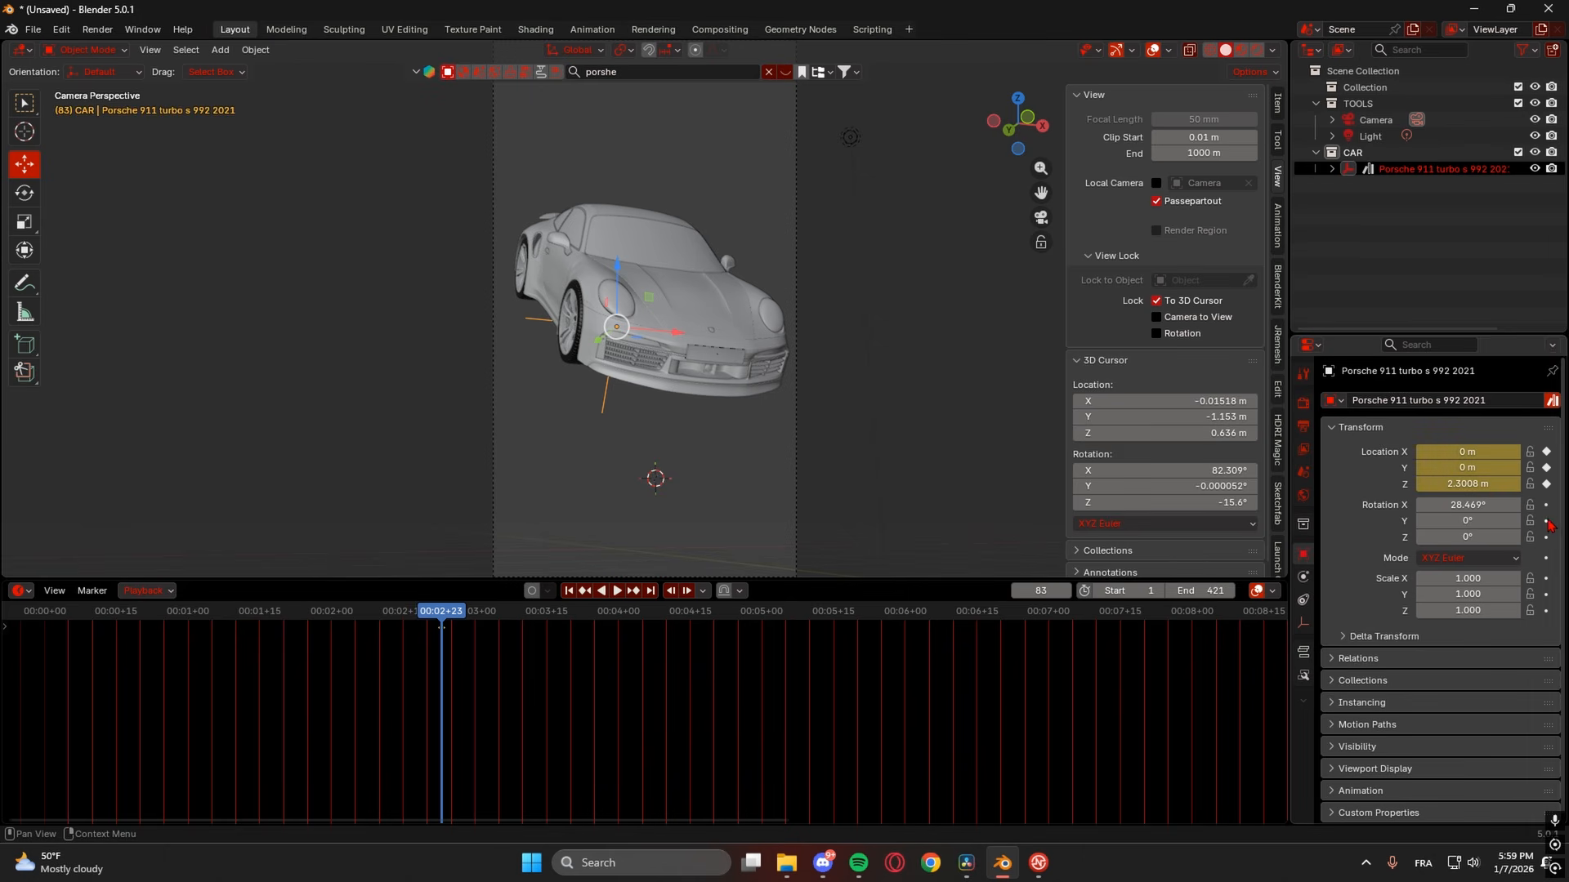
click(1546, 504)
click(1546, 521)
click(1546, 537)
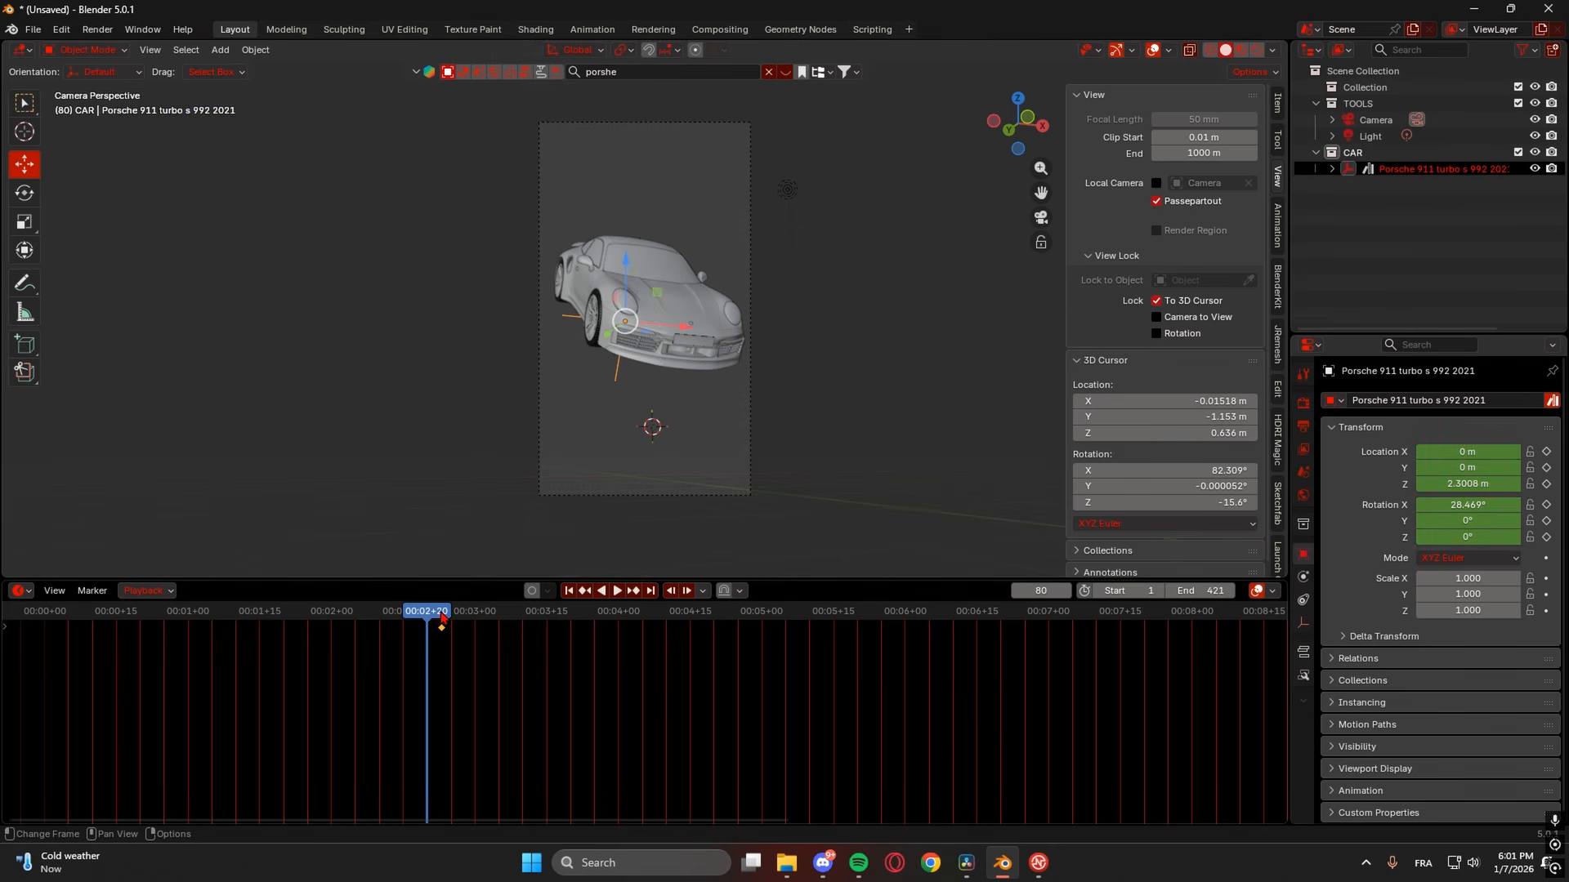
- Go to frame 0 and start raising the Porsche along Z
drag(437, 618, 30, 617)
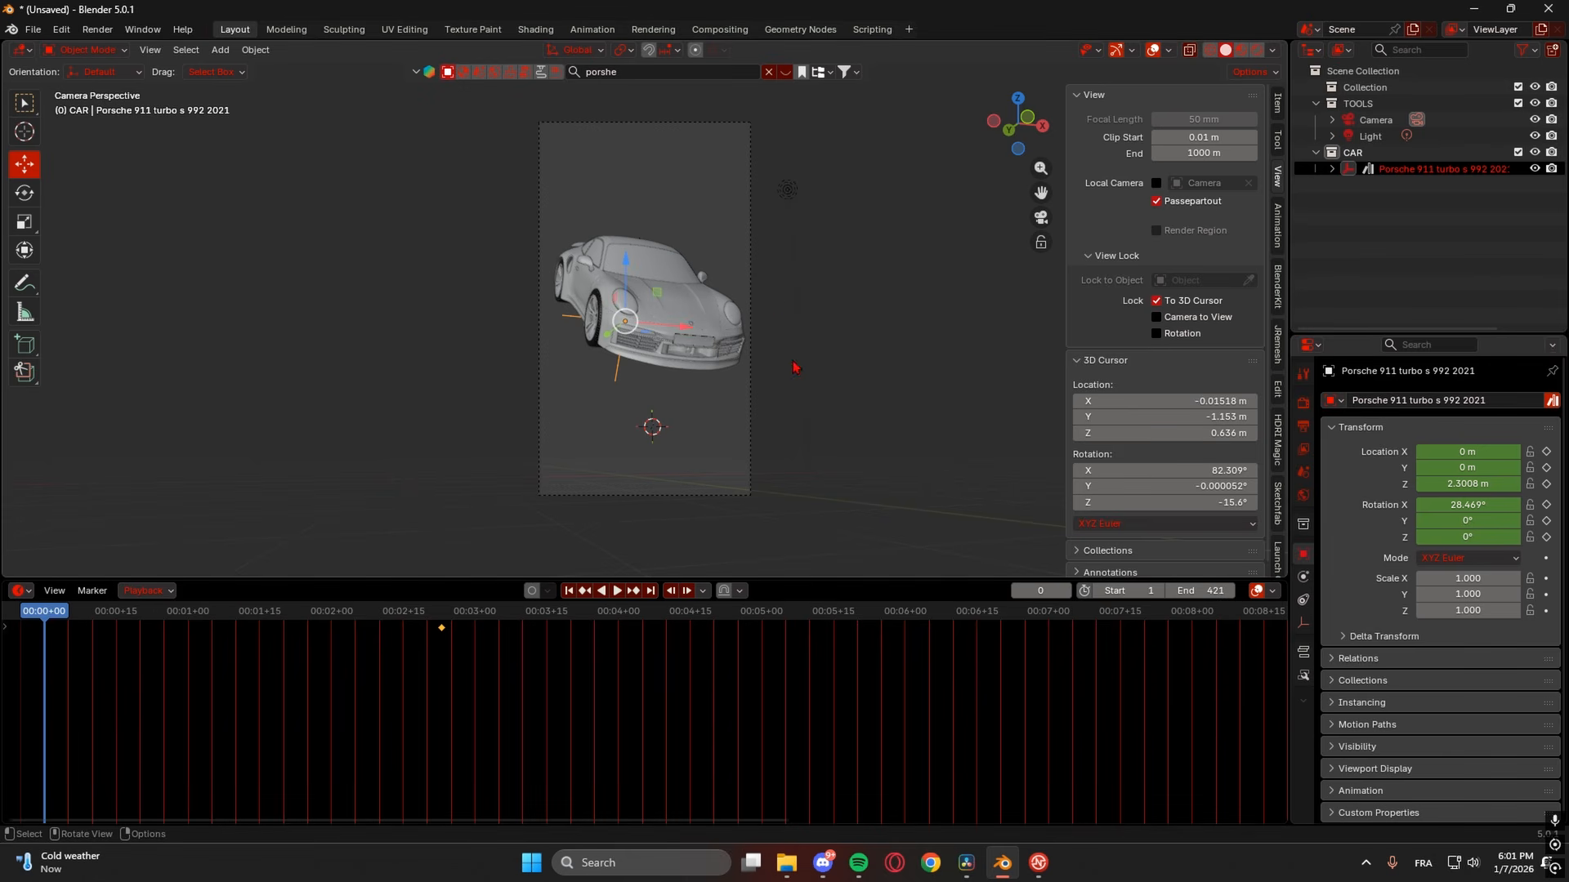
middle_drag(773, 300, 771, 327)
scroll(762, 344, down, 5)
shift+middle_drag(758, 483, 734, 393)
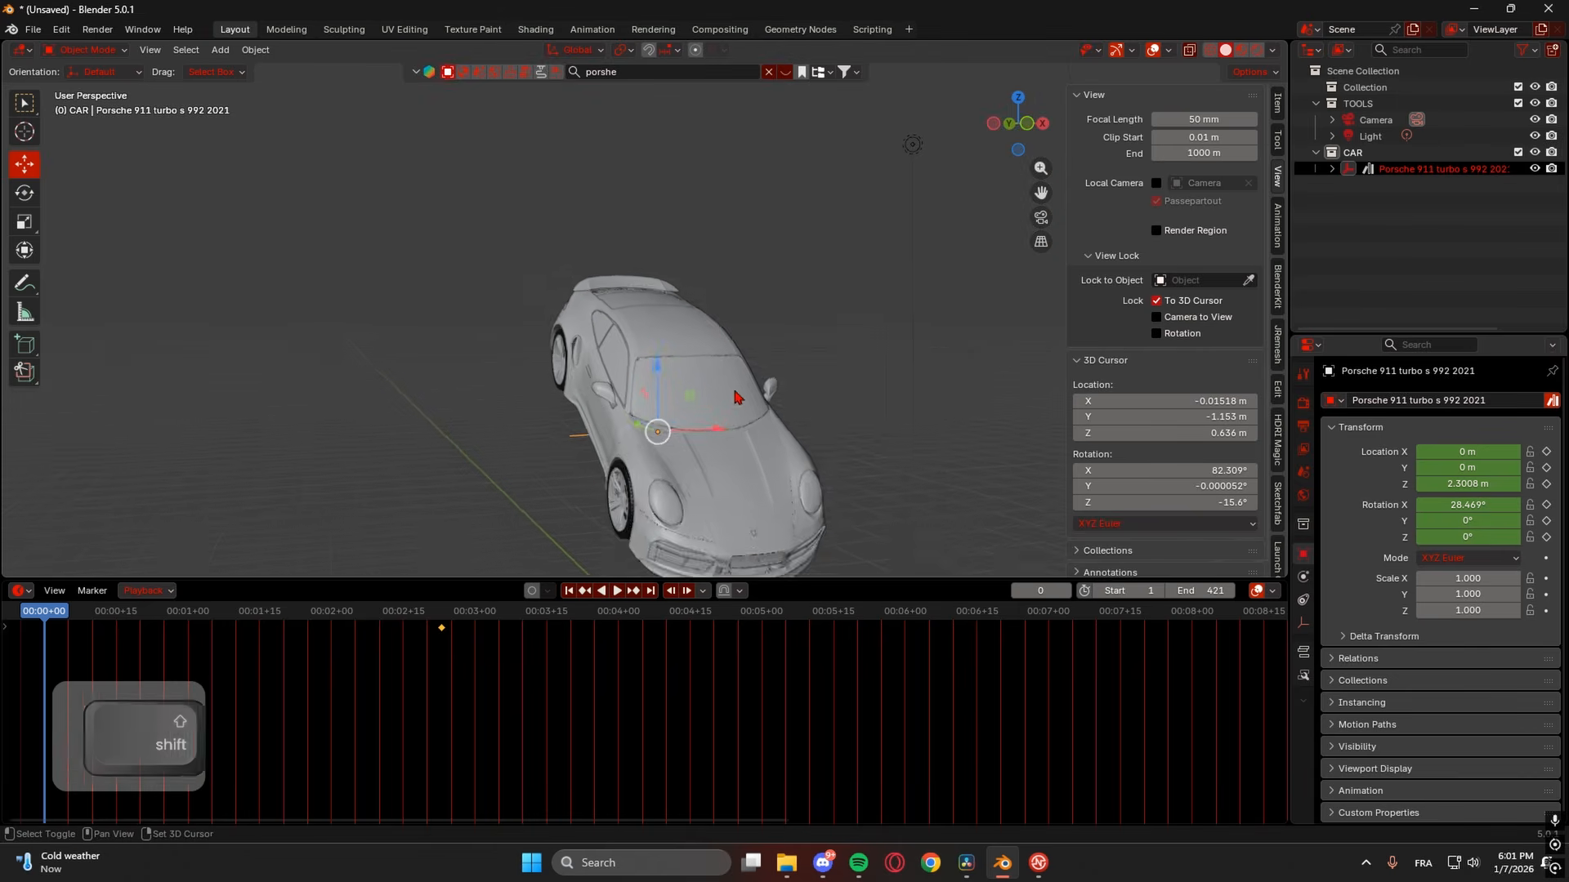
scroll(744, 442, down, 3)
shift+middle_drag(755, 493, 752, 421)
drag(672, 384, 654, 76)
shift+middle_drag(765, 182, 733, 240)
- Lift the Porsche further to 17.11 m Z, undoing an accidental sideways X move
scroll(732, 257, down, 4)
shift+middle_drag(653, 346, 642, 237)
drag(642, 237, 620, 547)
shift+middle_drag(769, 424, 713, 436)
scroll(743, 486, down, 1)
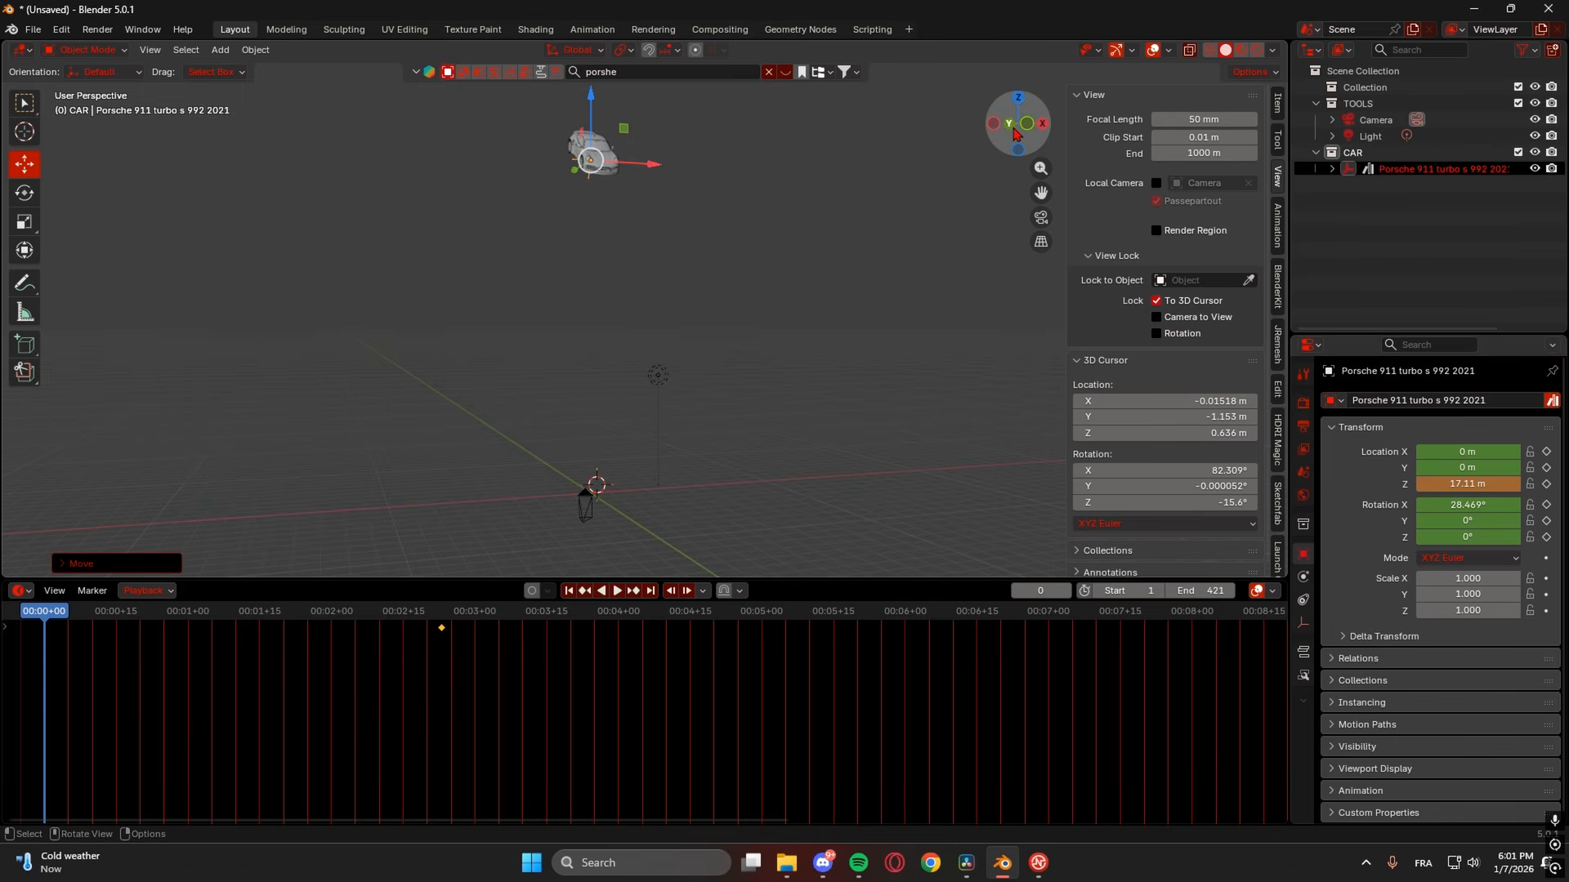
drag(653, 164, 725, 168)
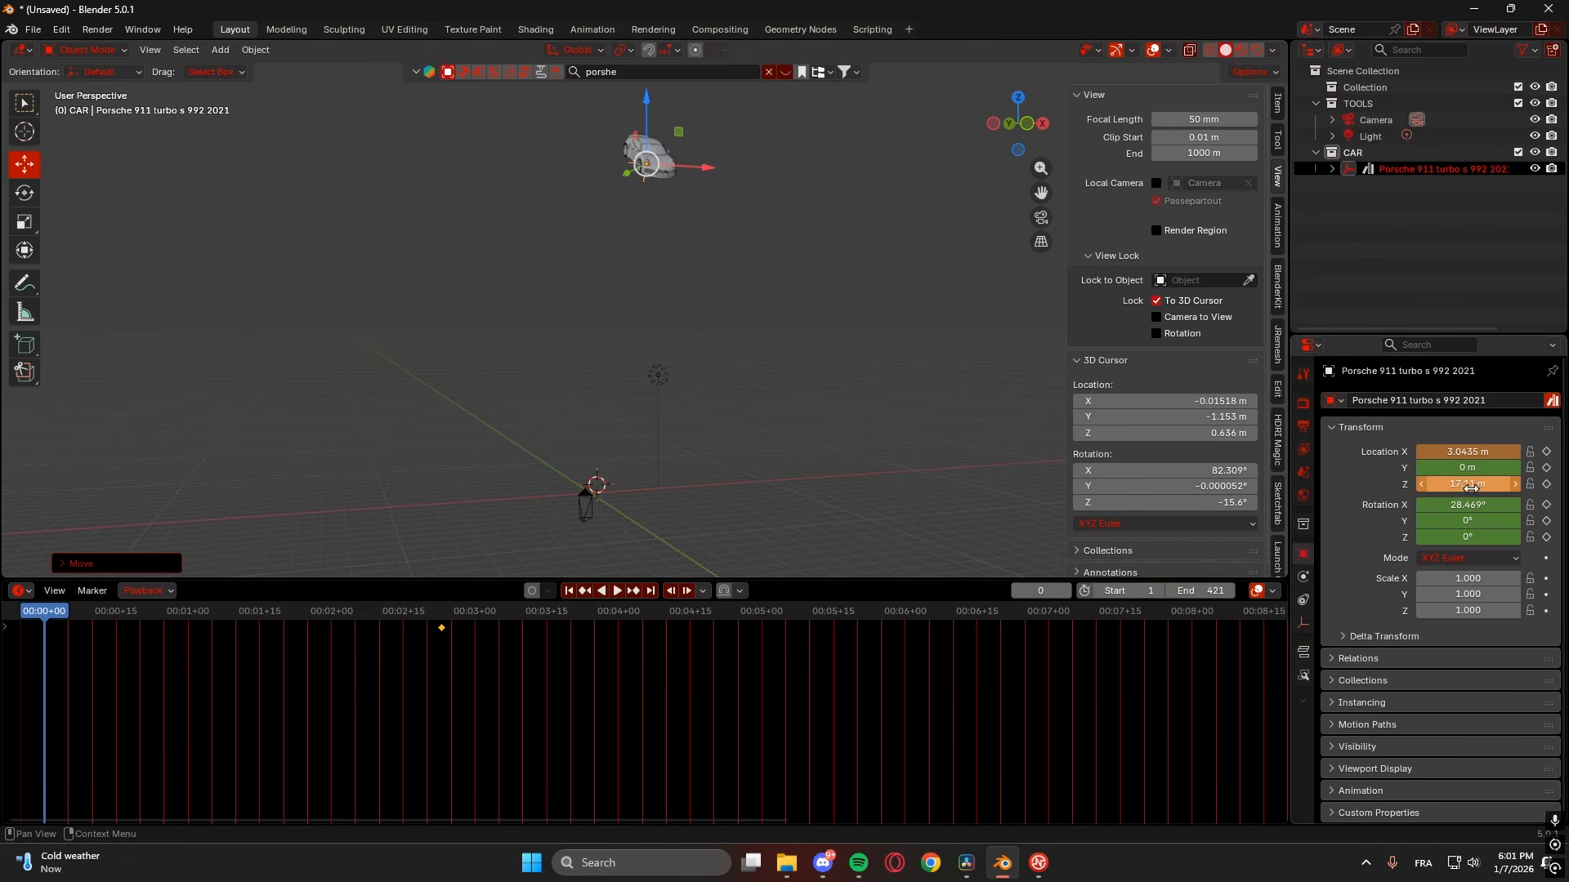
key(ctrl+z)
- Keyframe the Porsche's Location X/Y/Z and Rotation X/Y/Z at frame 0
click(1546, 484)
click(1546, 467)
click(1546, 451)
click(1546, 505)
click(1546, 521)
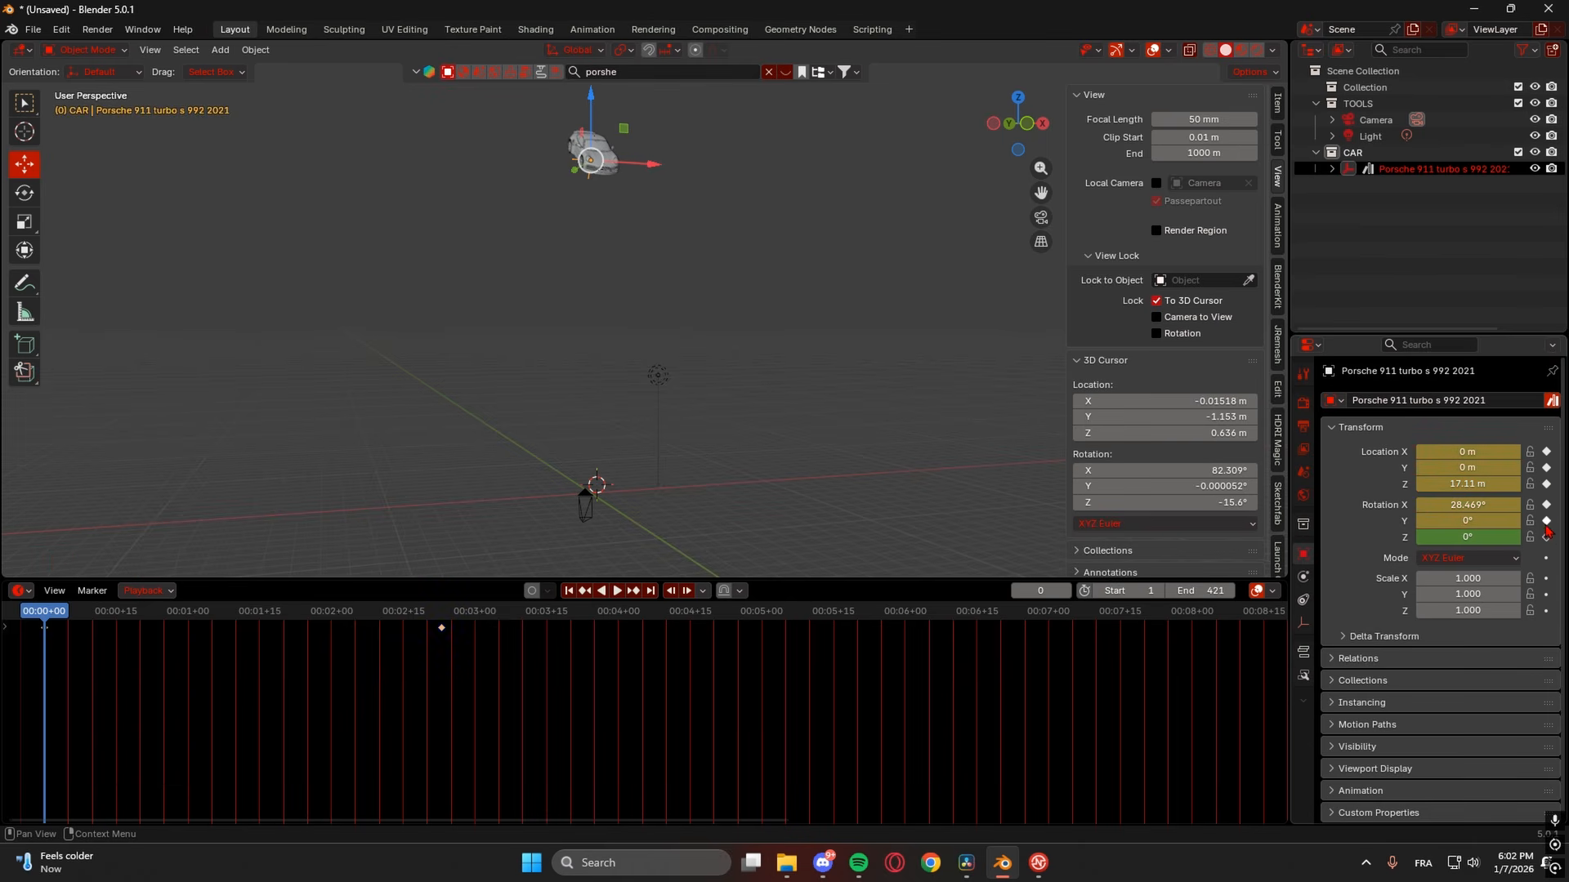
click(1546, 536)
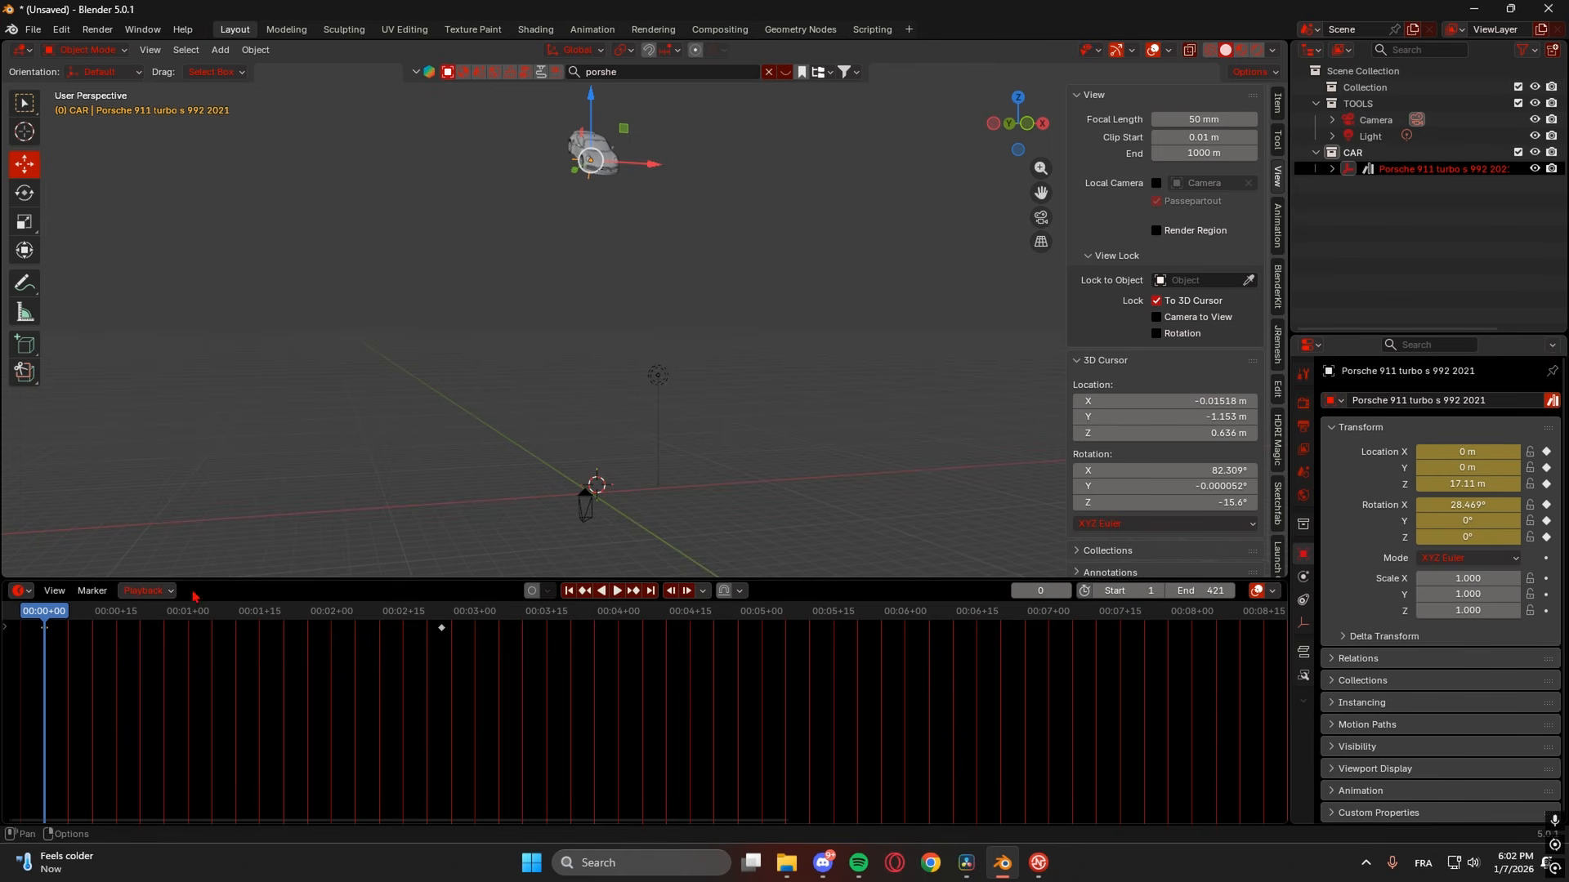
- Play the fall through the camera view, stop when the car lands, then scrub back
key(space)
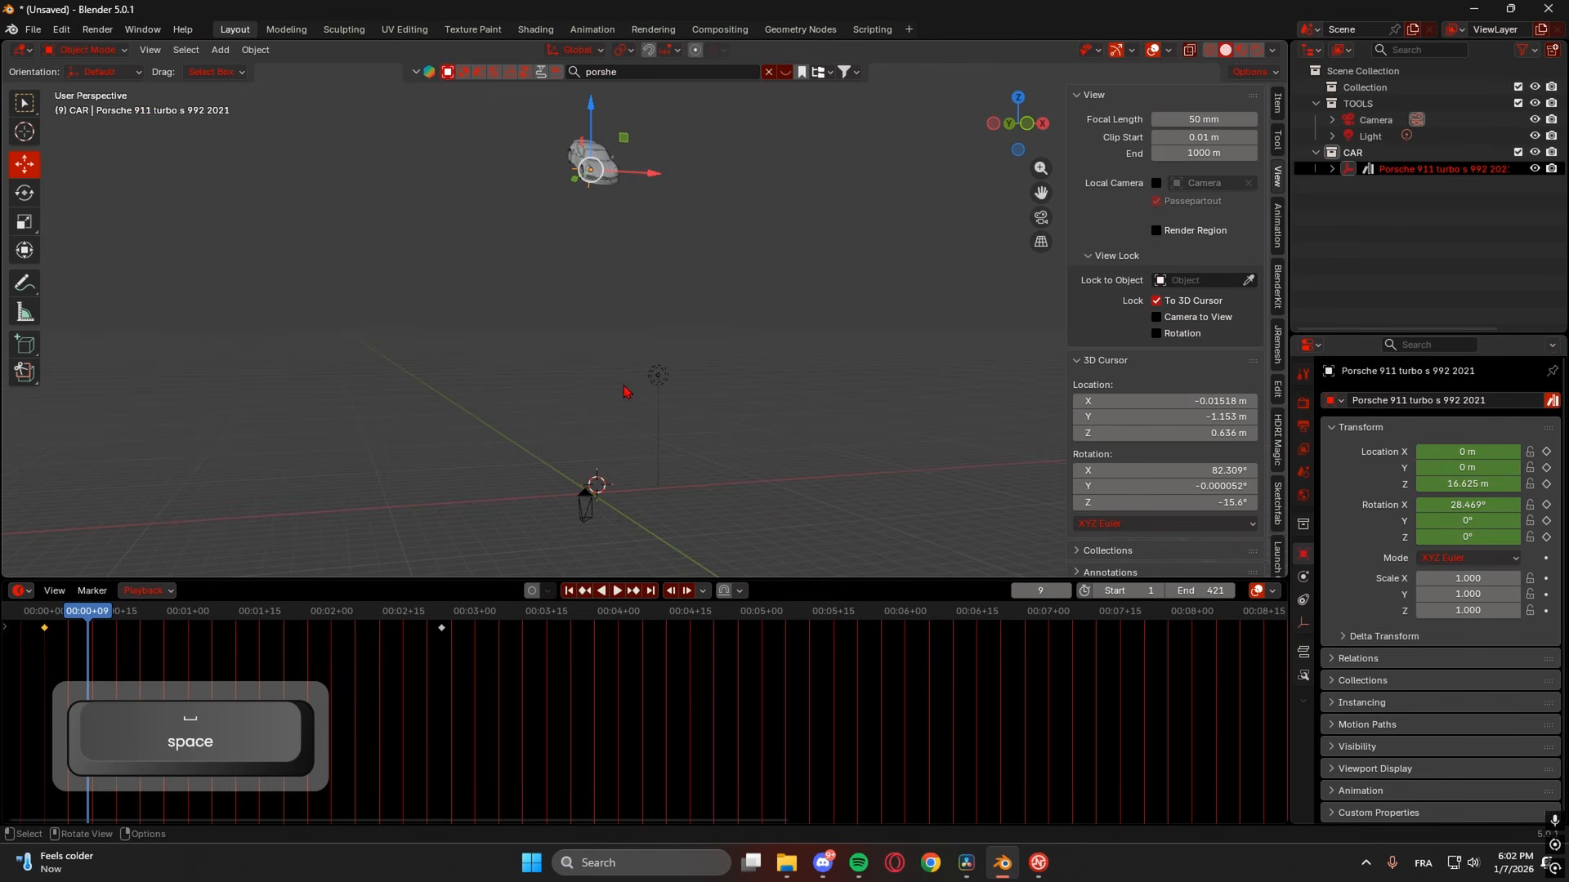
key(space)
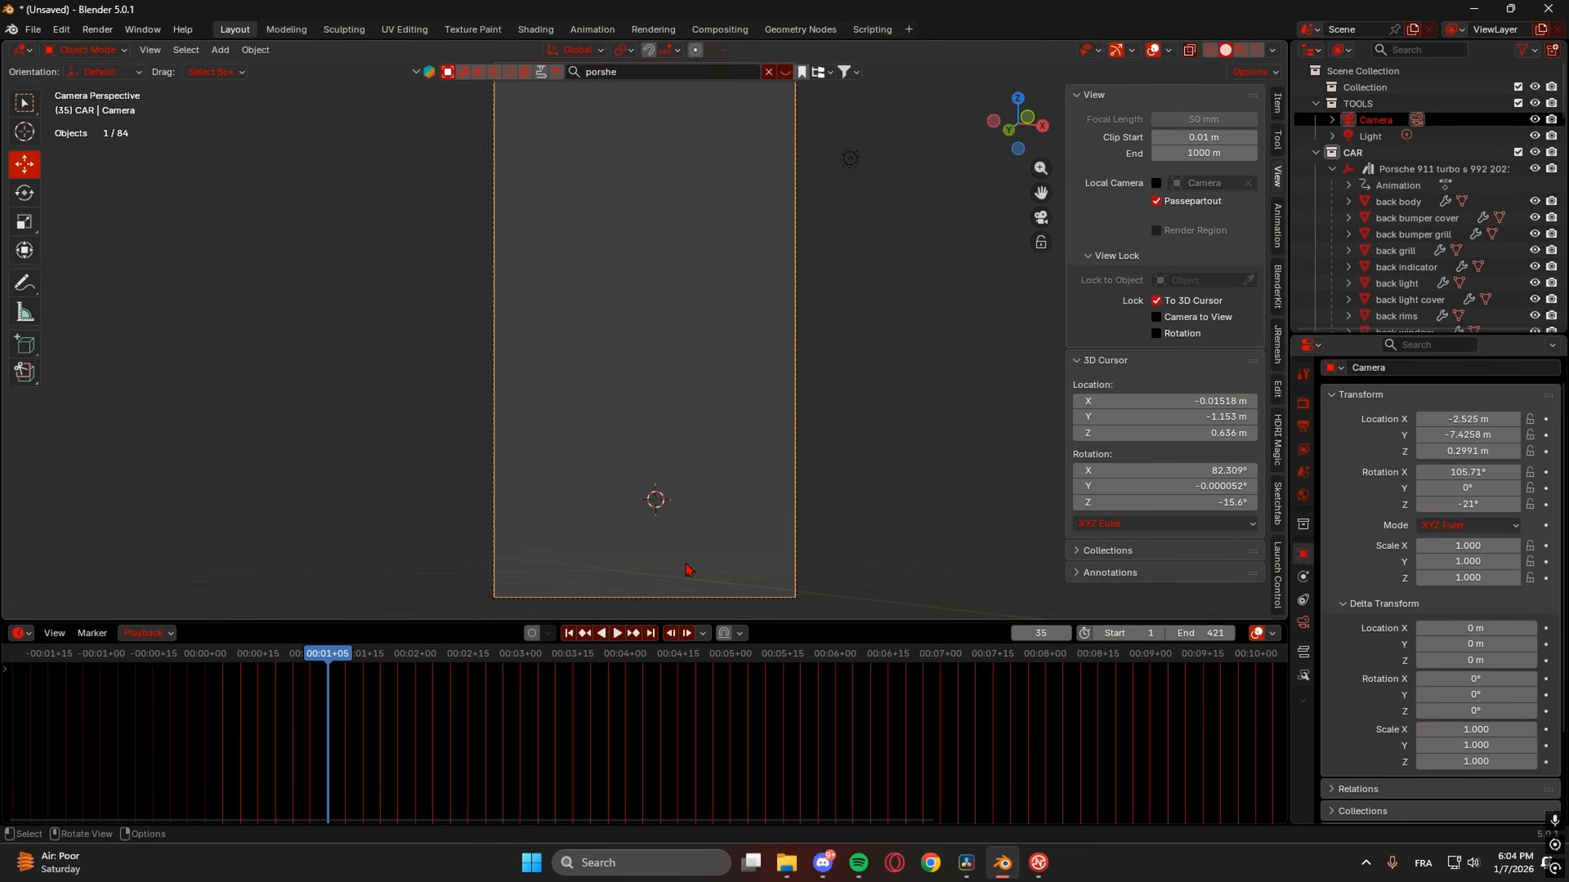
key(space)
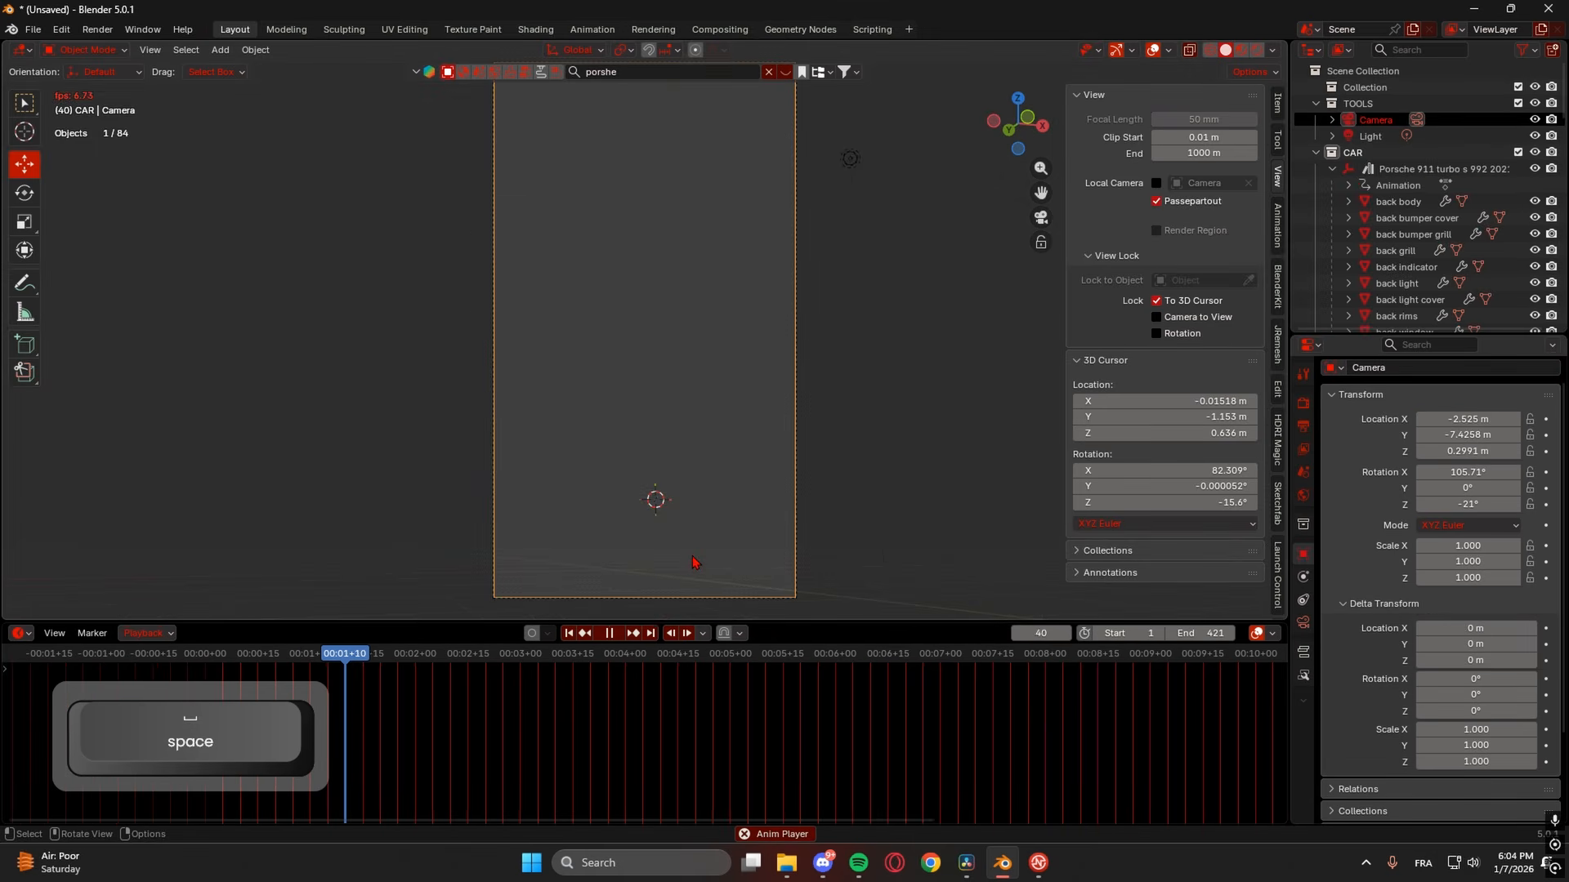
key(space)
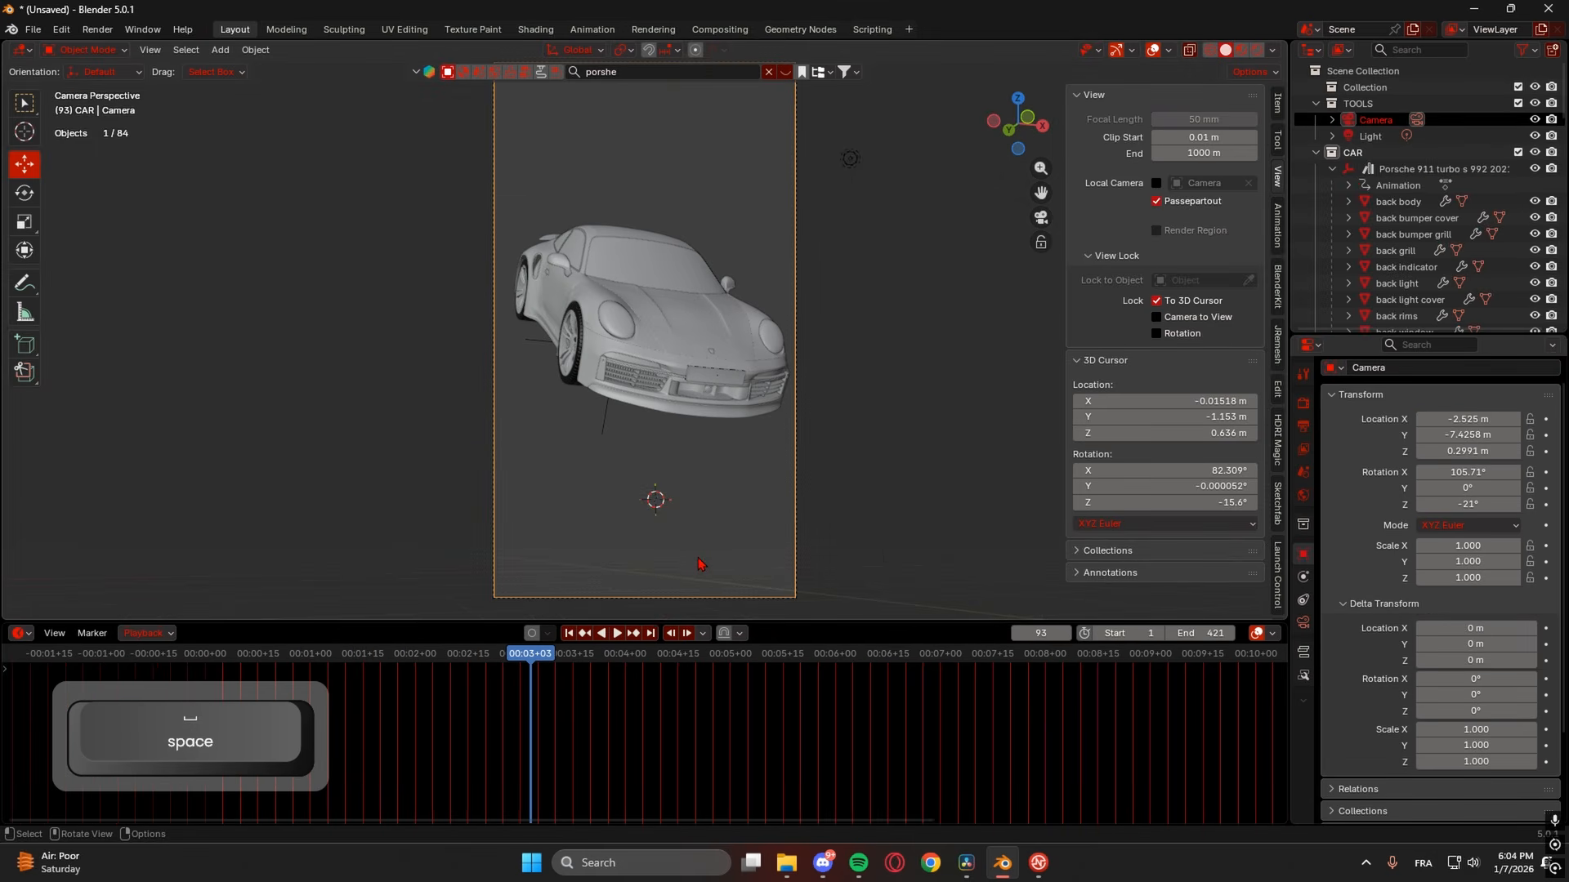
scroll(704, 375, down, 1)
middle_drag(718, 372, 766, 366)
scroll(766, 366, down, 5)
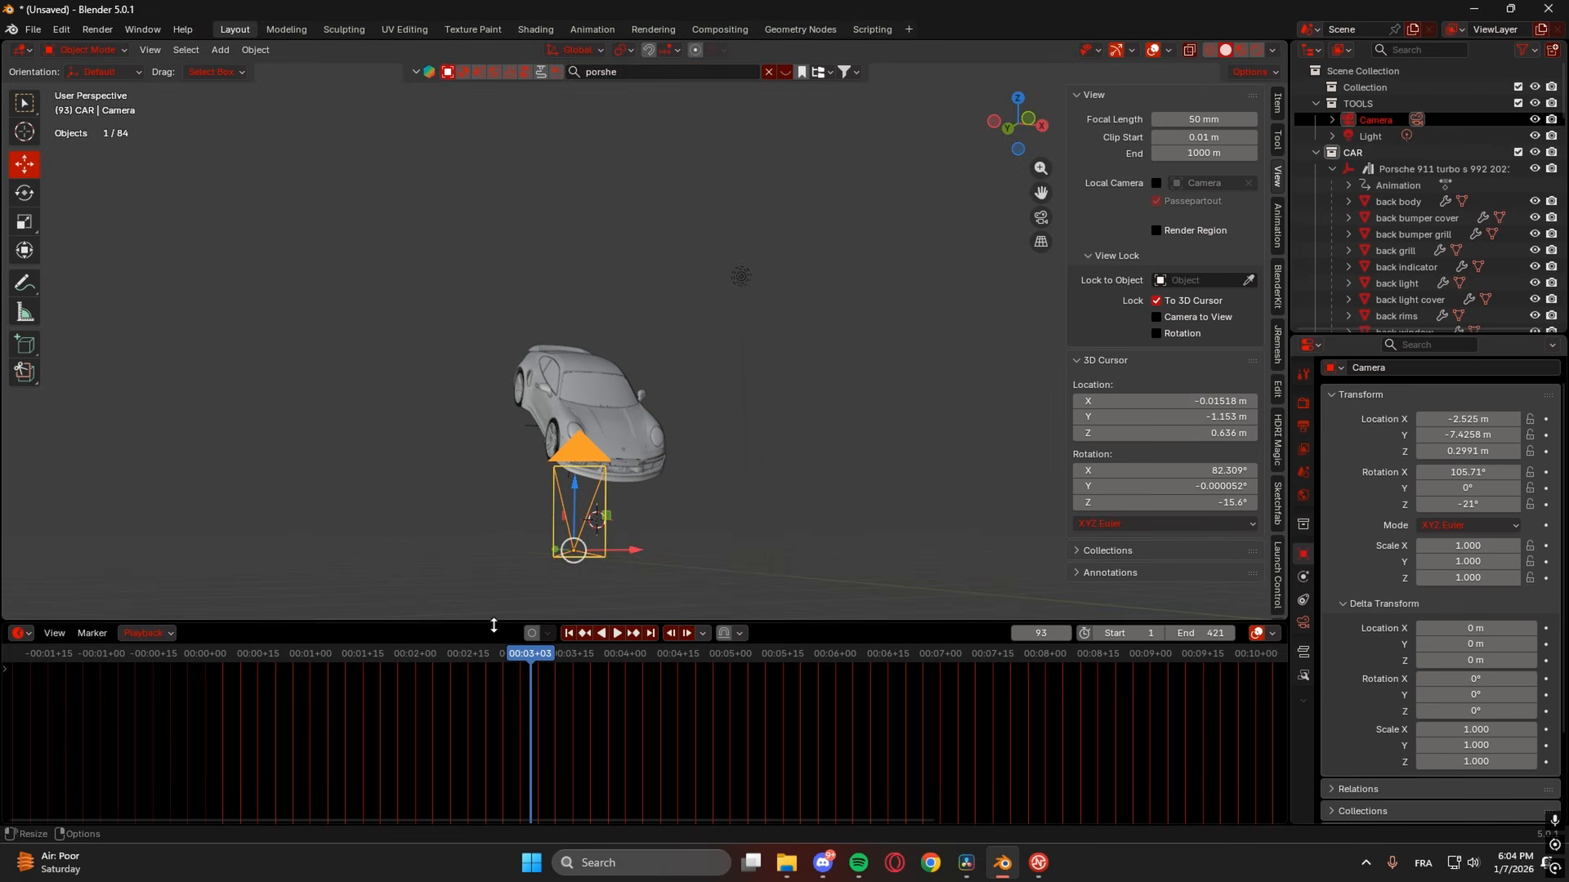
drag(456, 655, 327, 658)
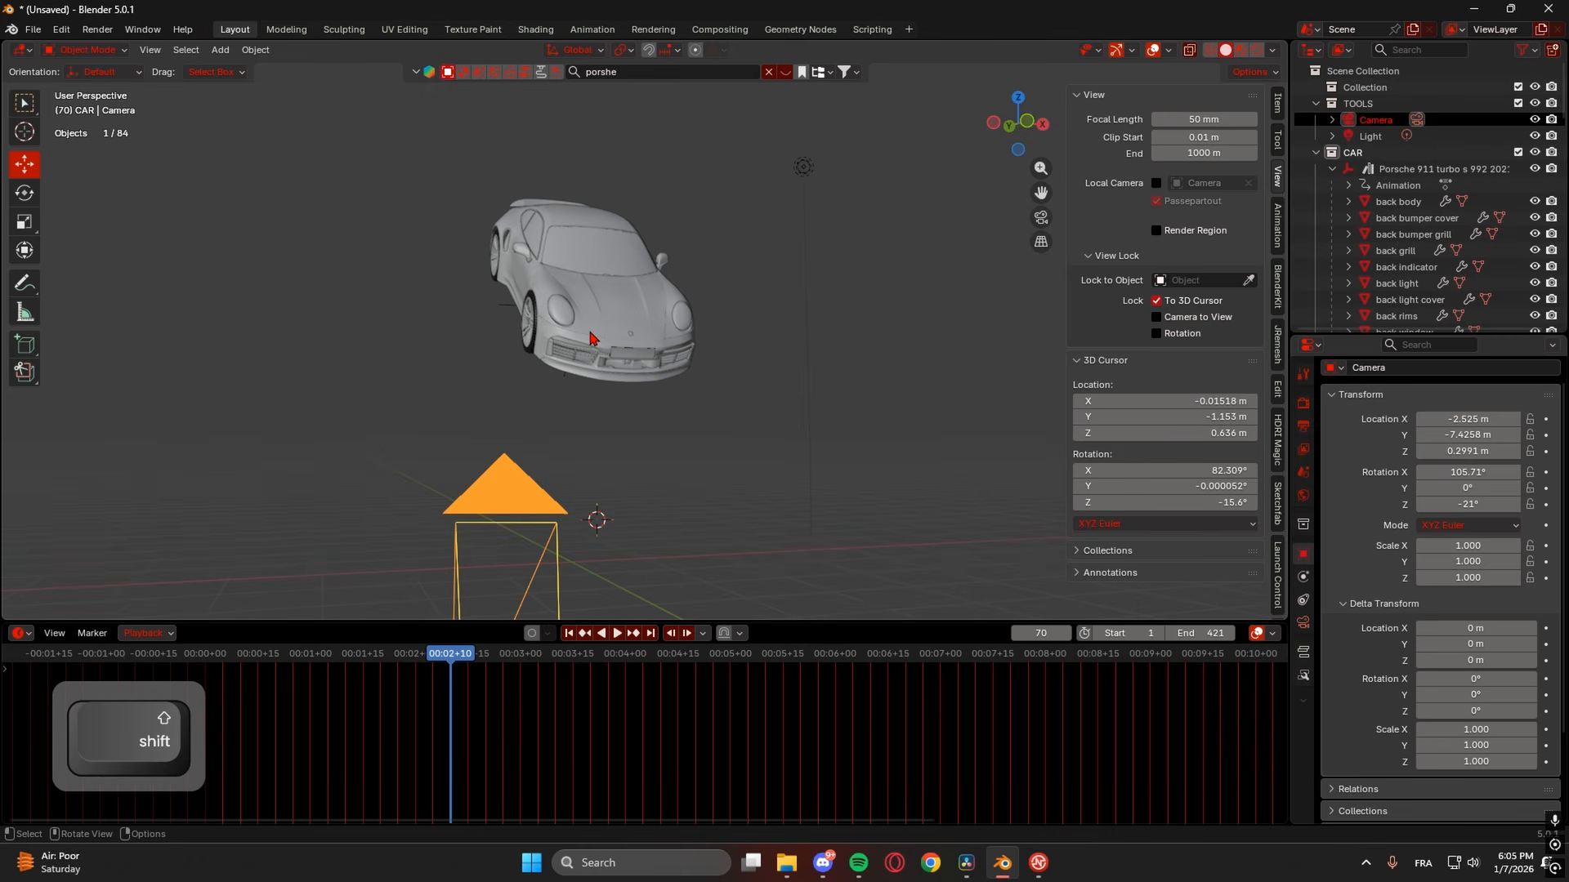
- Place the 3D cursor at the car's headlight area and add a Plain Axes empty there
shift+right_click(586, 335)
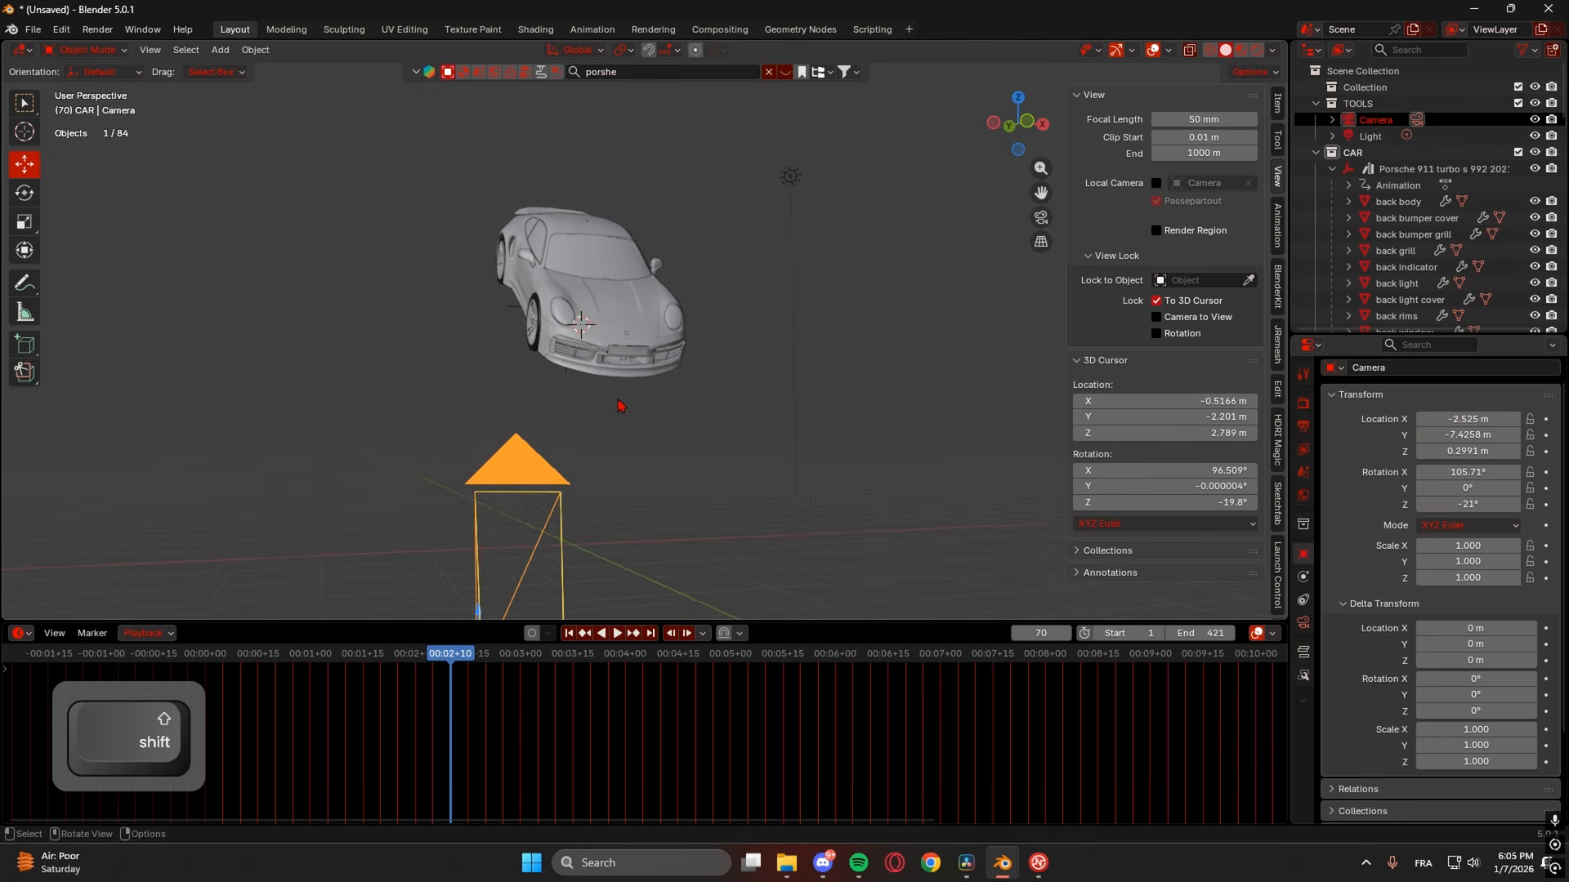
mouse_move(619, 401)
middle_down()
mouse_move(711, 350)
mouse_move(686, 438)
mouse_move(627, 408)
middle_up()
scroll(605, 347, down, 3)
middle_drag(634, 351, 585, 360)
key(shift+a)
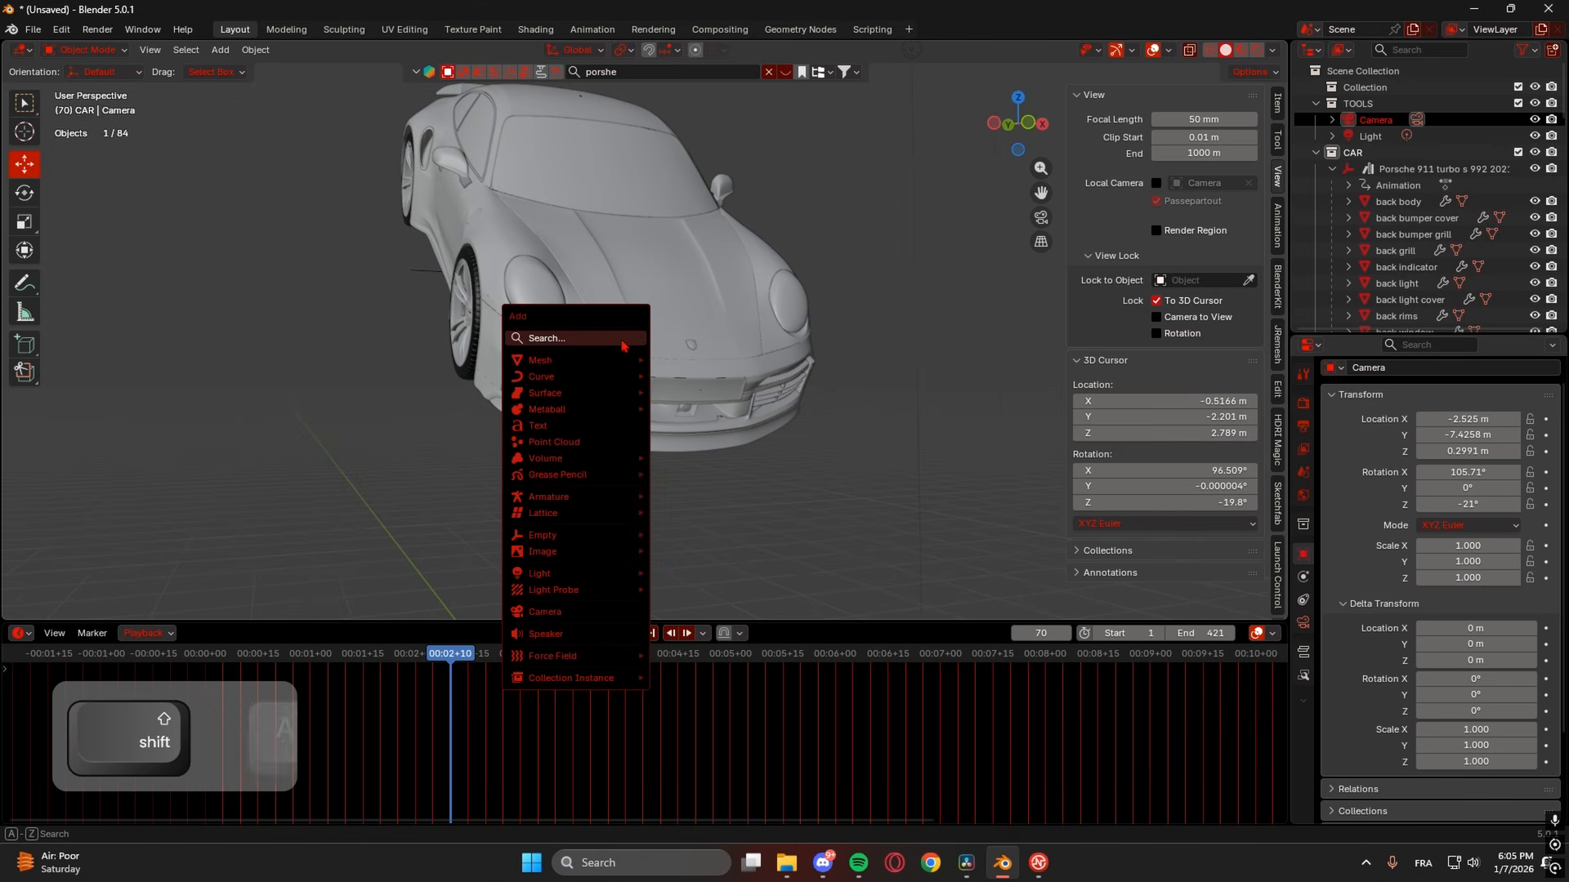
mouse_move(625, 535)
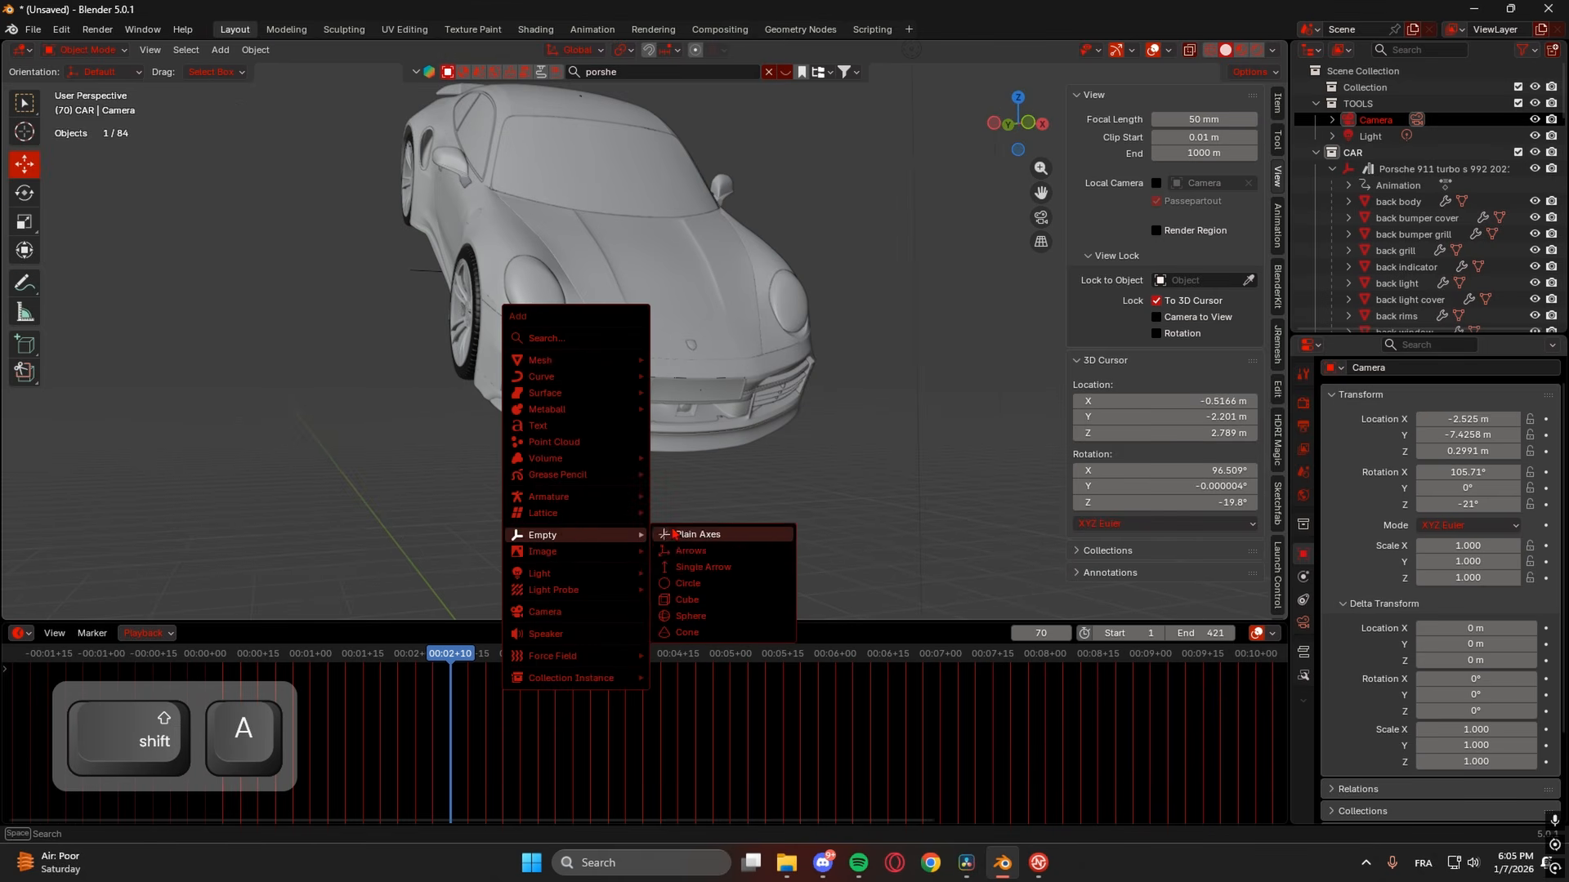
click(693, 534)
- View the car front from above and select the new empty
scroll(653, 401, down, 5)
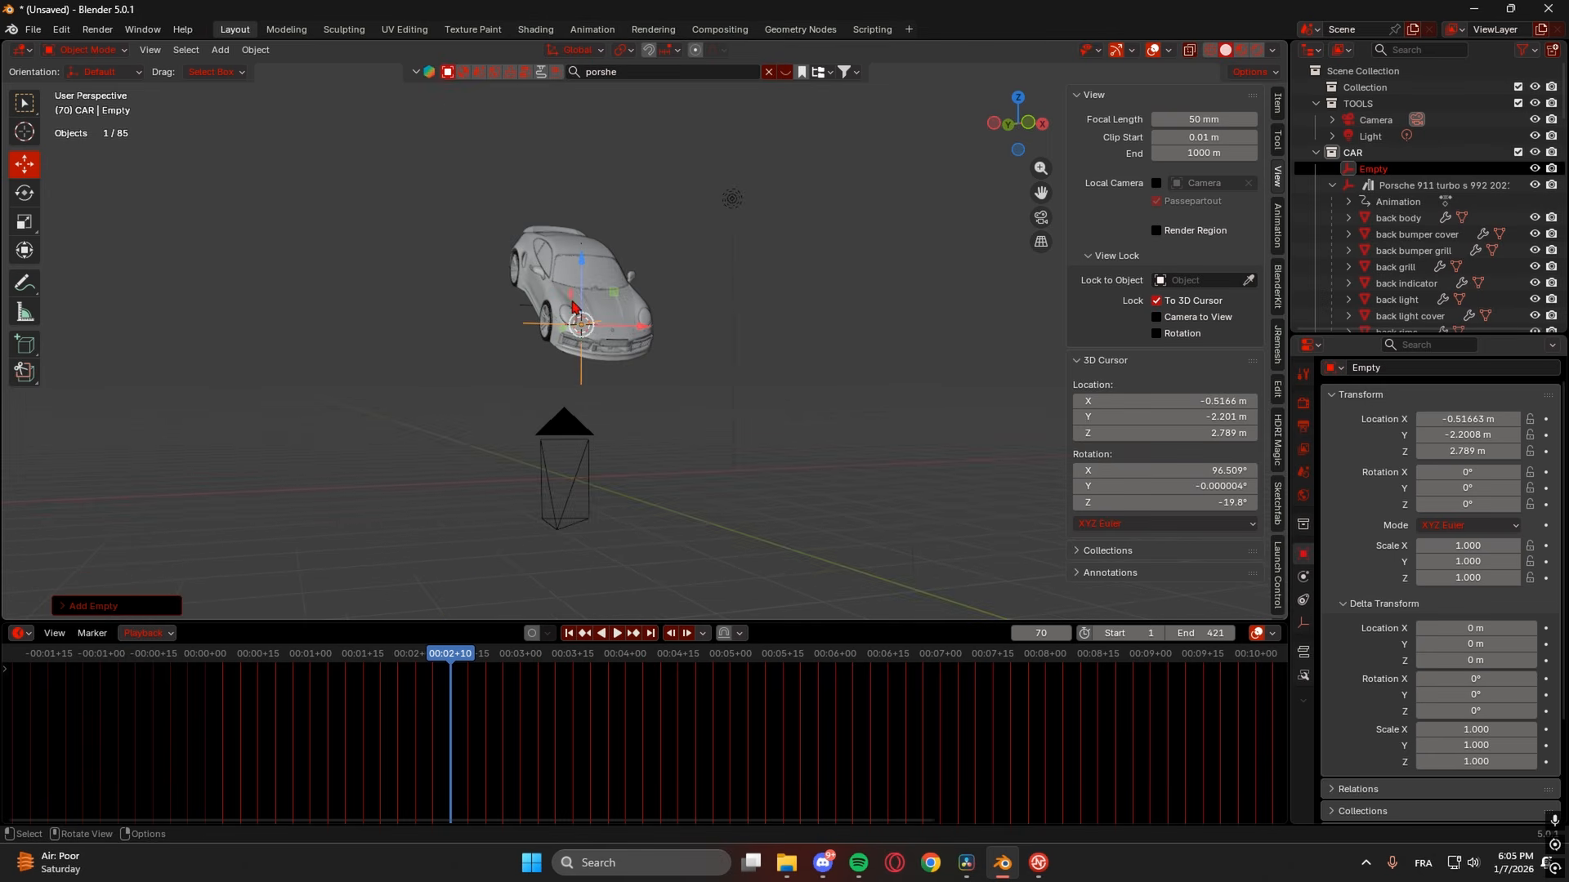
scroll(644, 374, up, 8)
shift+middle_drag(657, 315, 739, 439)
click(614, 401)
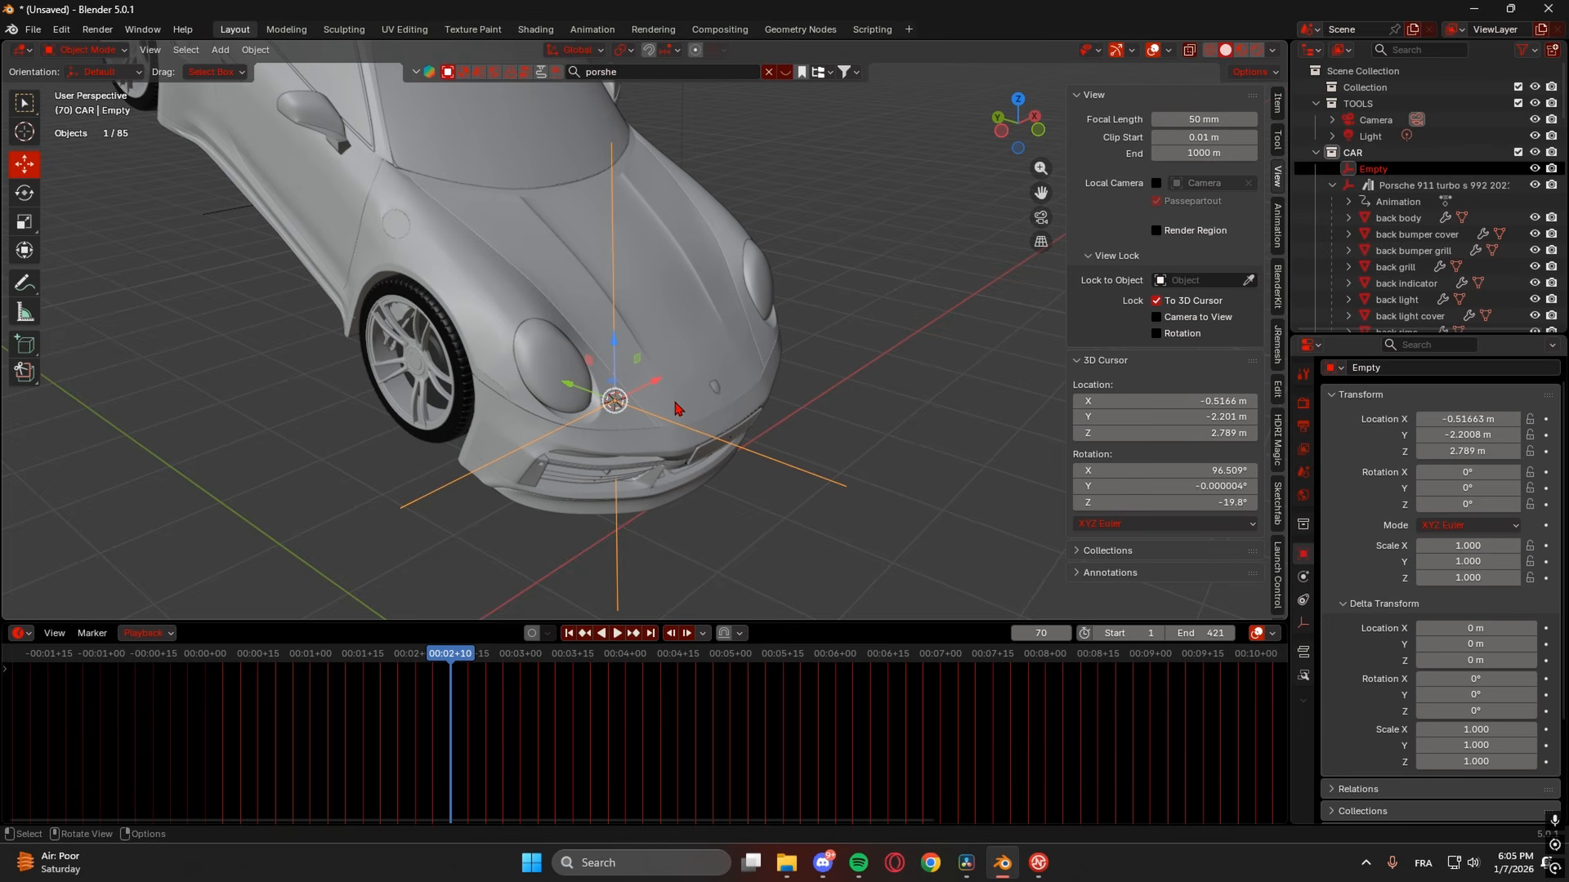
key(shift)
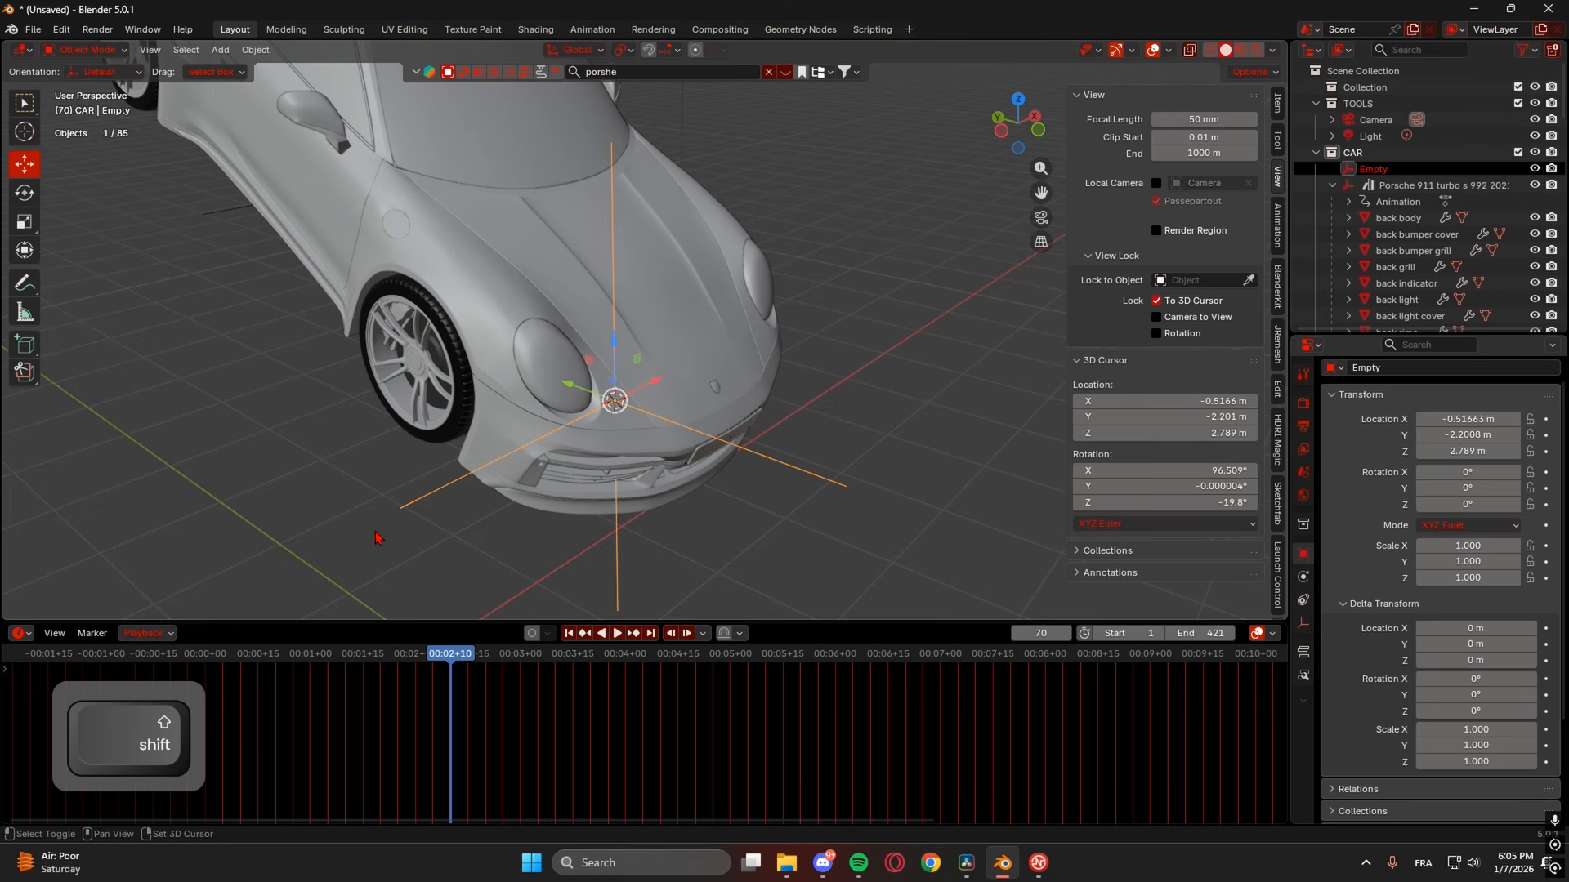
- Parent the empty to the headlight with Object (Keep Transform), then reselect the empty
shift+click(539, 358)
key(ctrl)
key(ctrl+p)
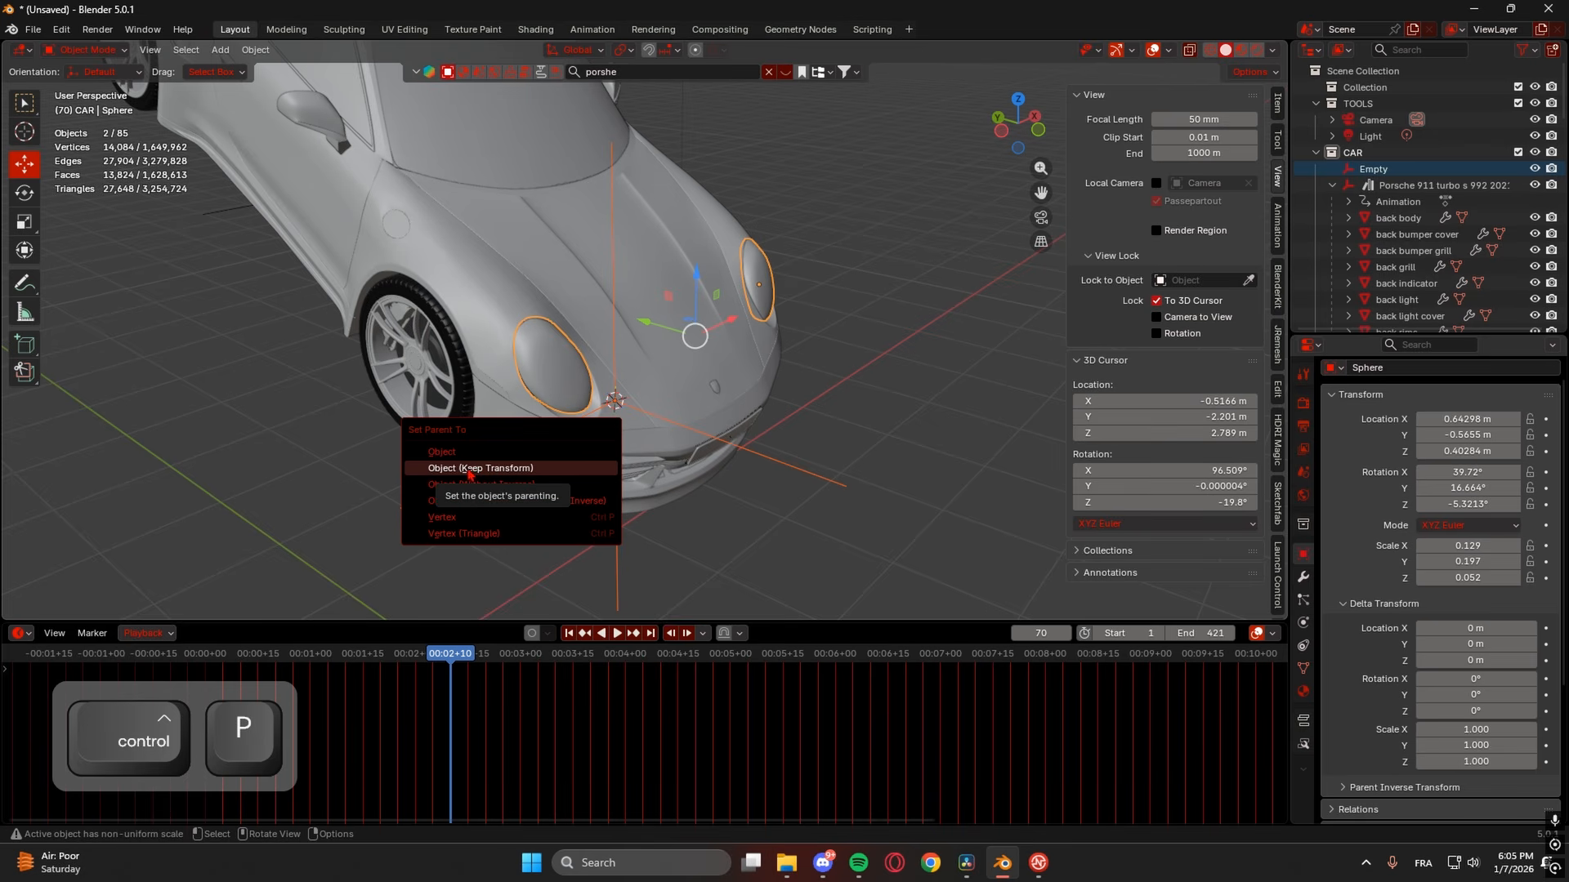
click(503, 469)
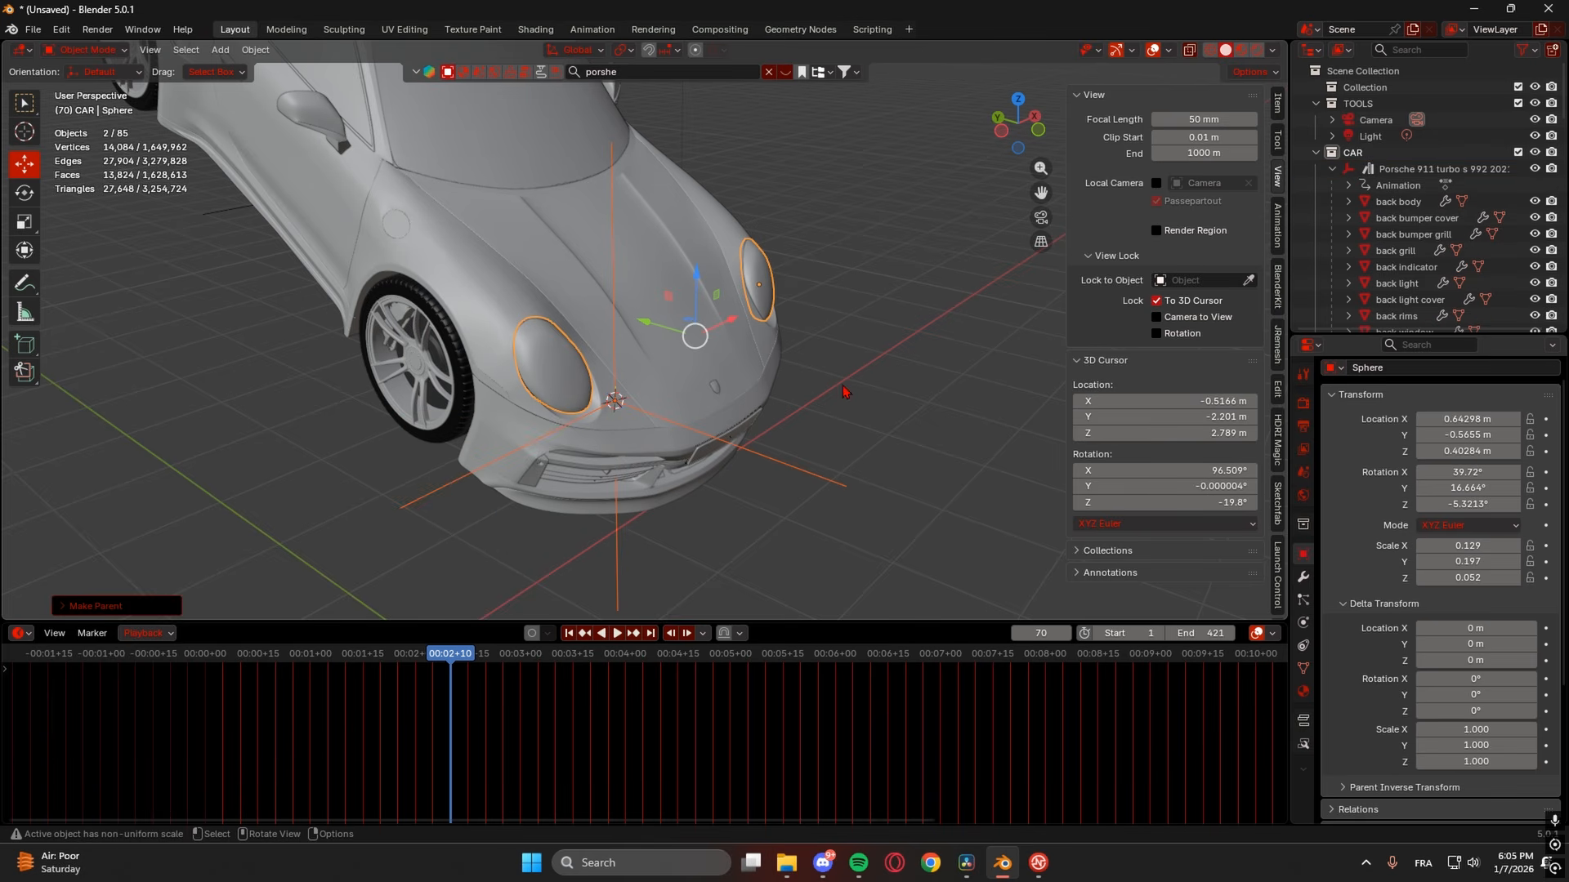
click(615, 400)
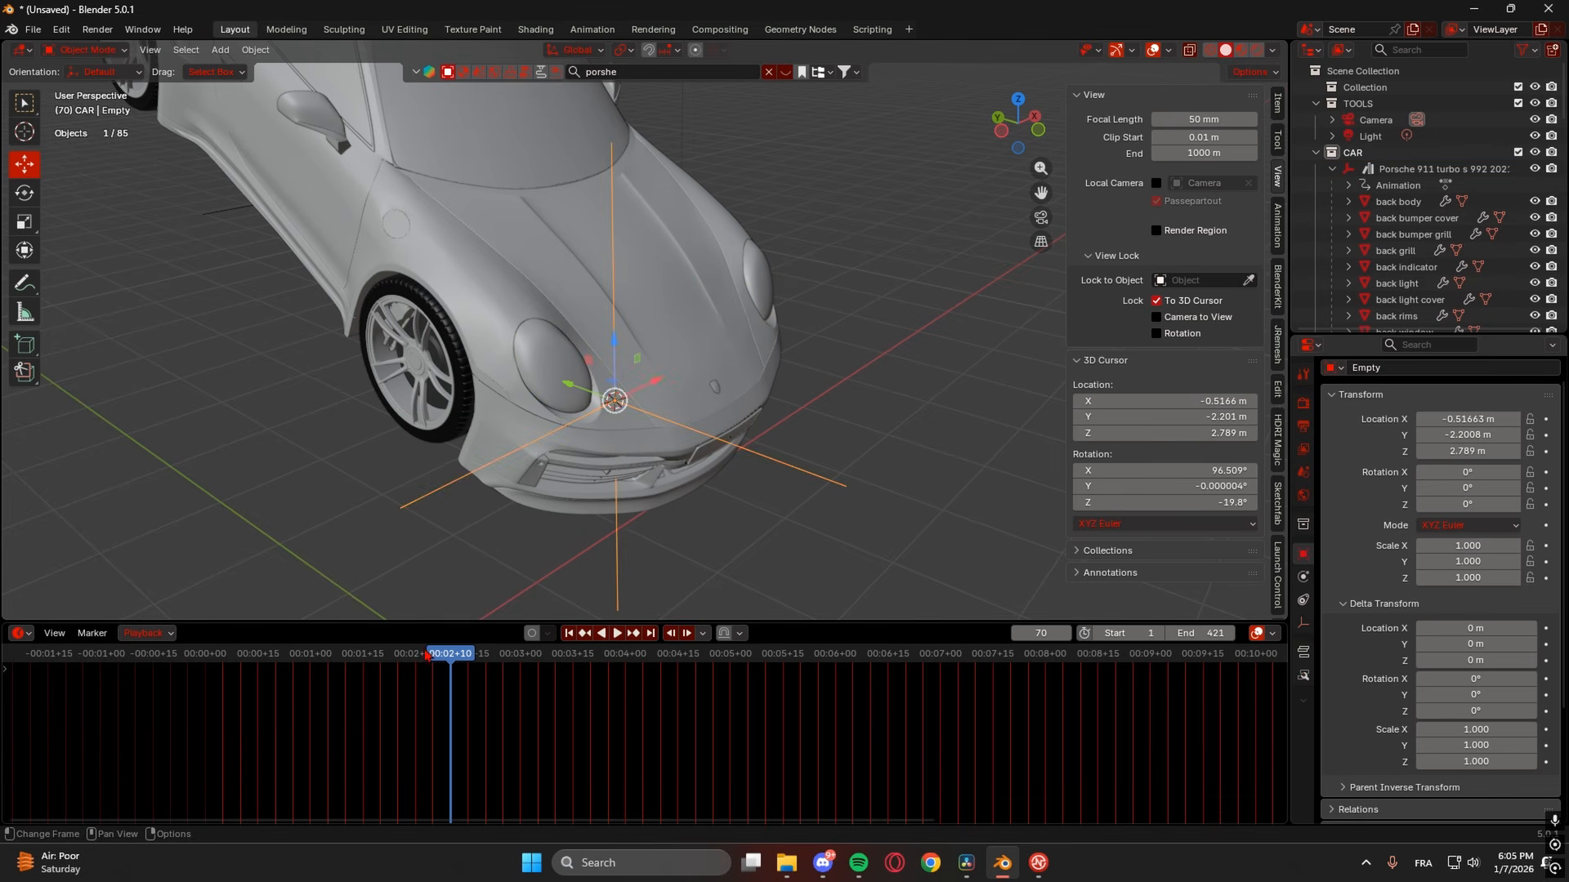
- At frame 66, nudge the empty along Y to -2.0118 m
click(425, 656)
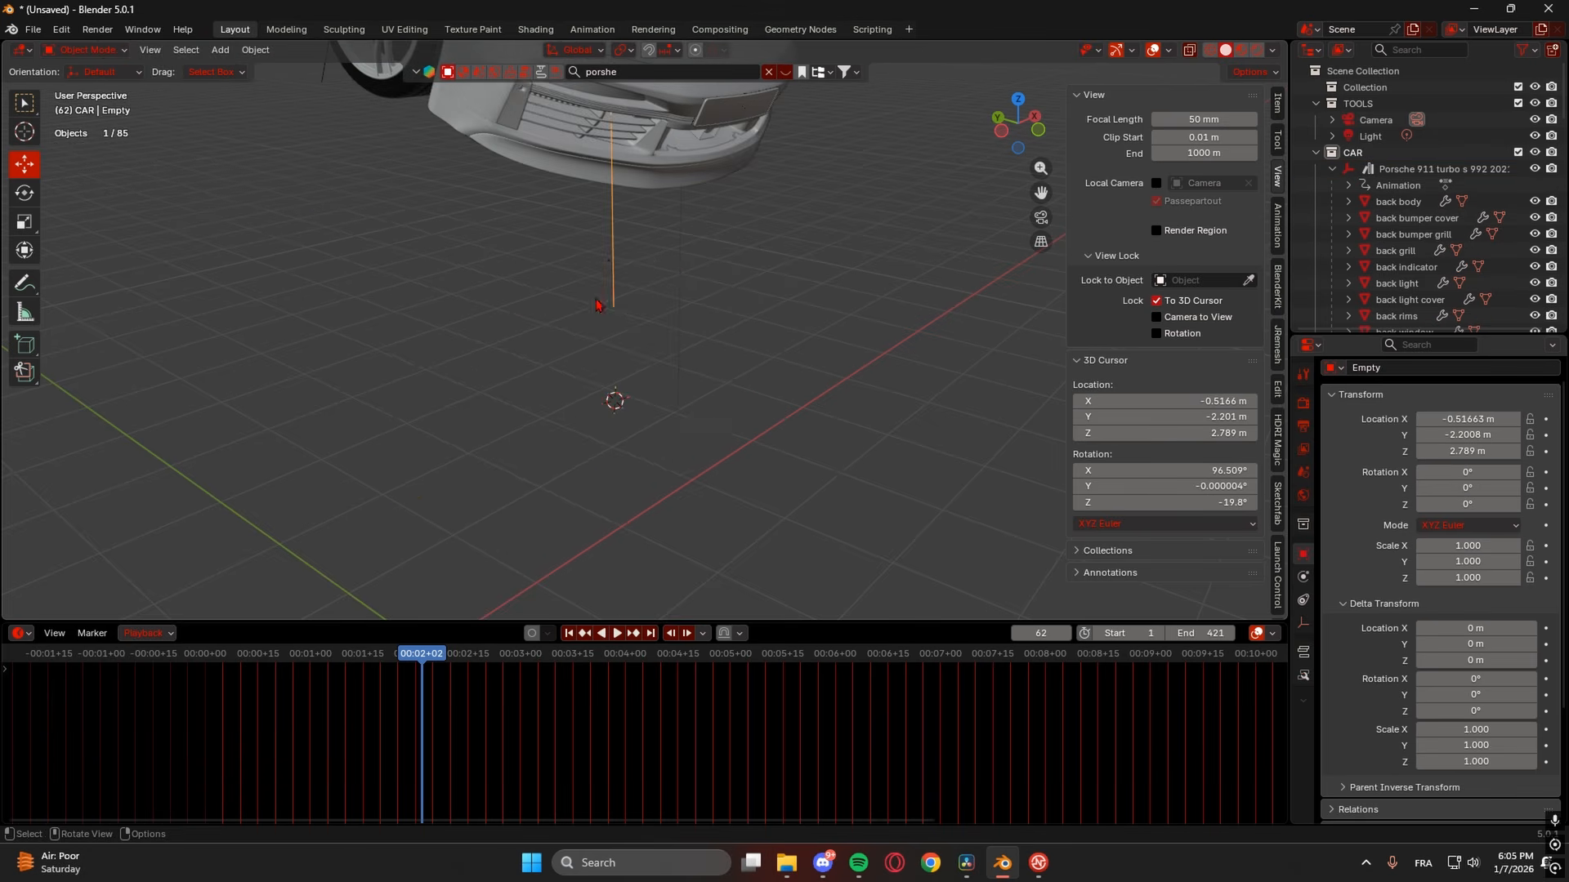
click(438, 658)
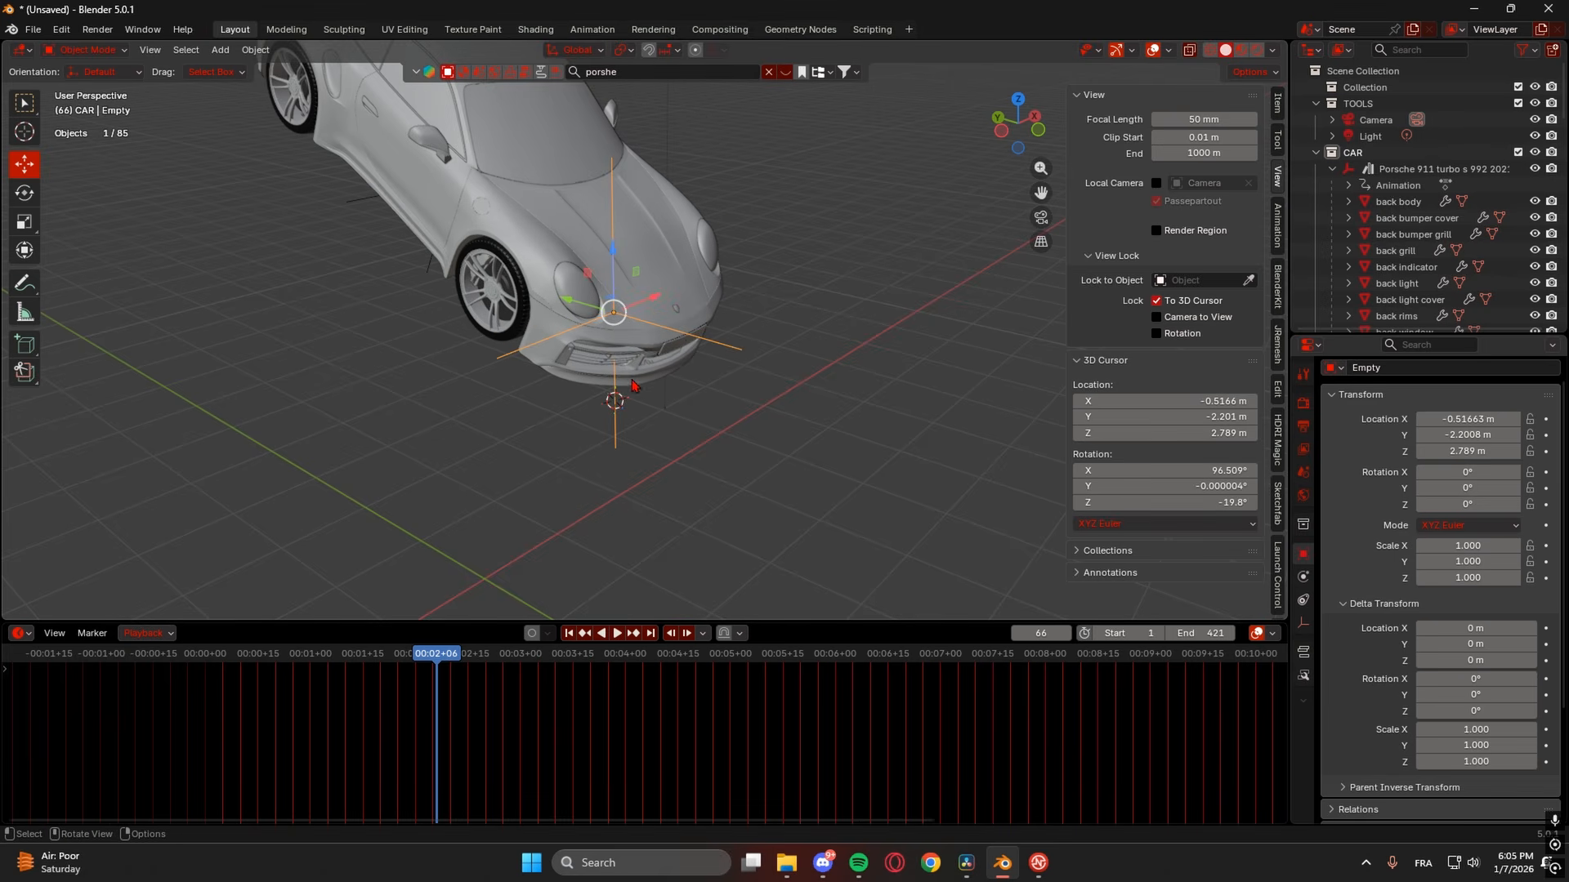
scroll(575, 303, down, 1)
drag(571, 315, 553, 302)
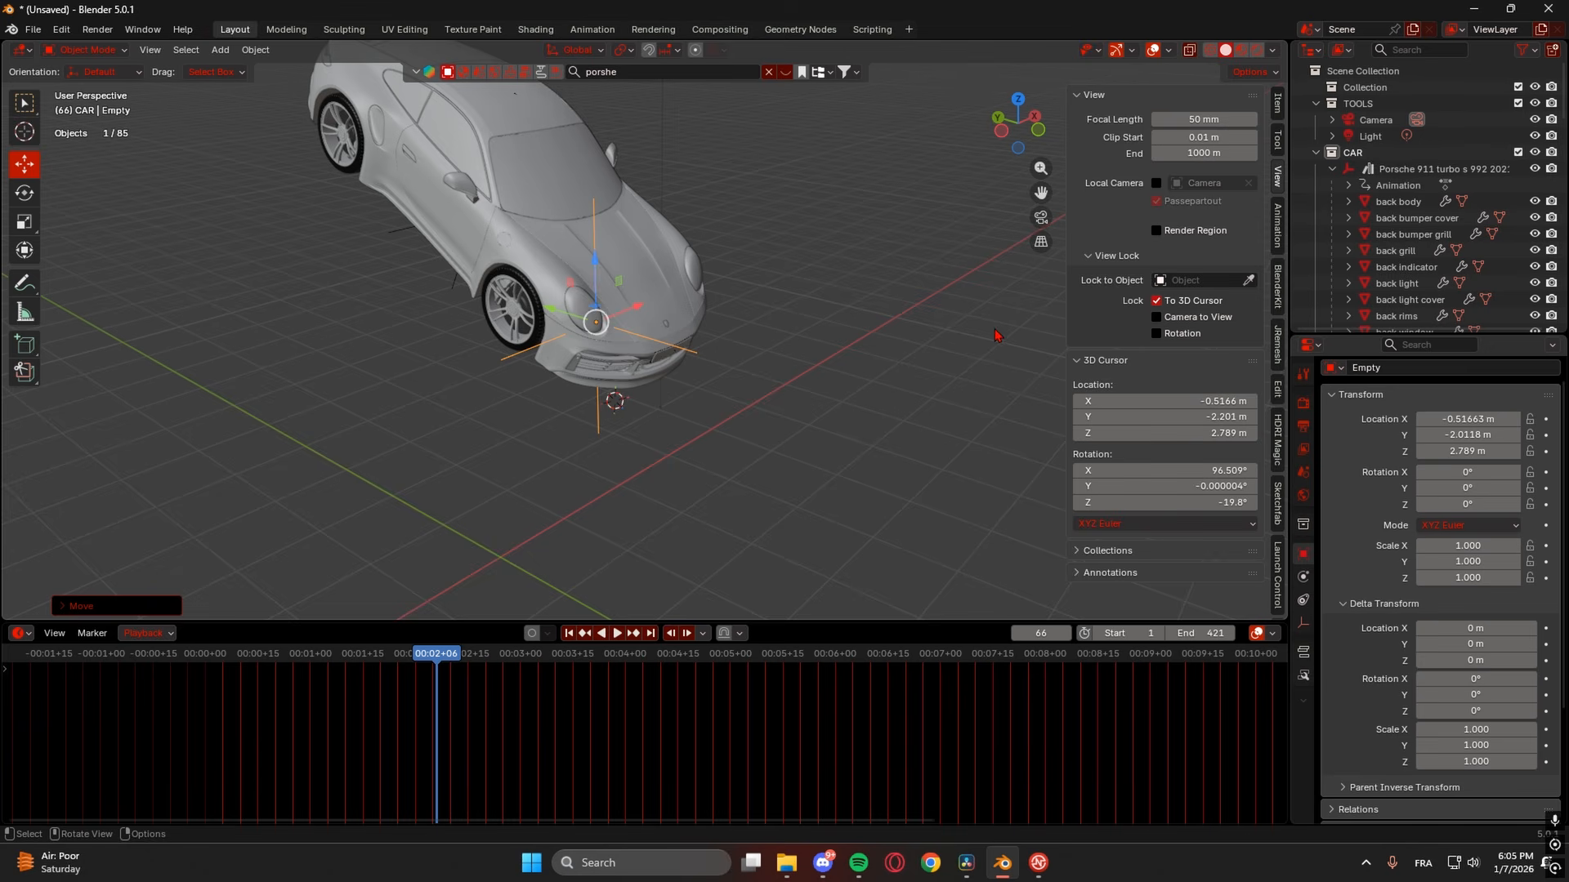
- Add a Track To constraint on the camera targeting the Empty, then scrub to check tracking
click(1042, 218)
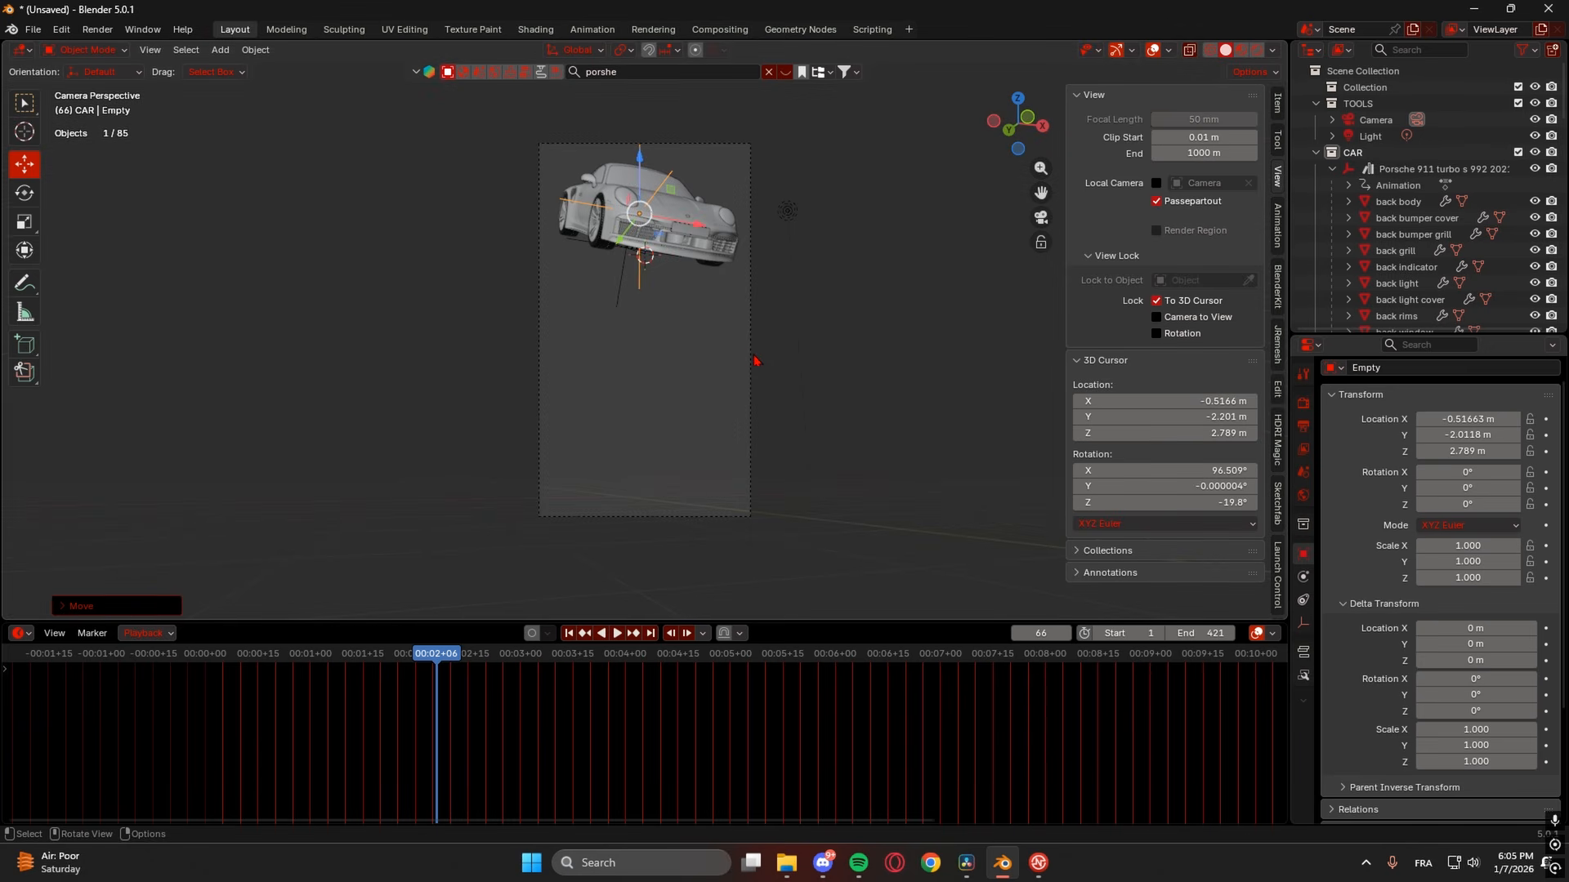
click(1372, 120)
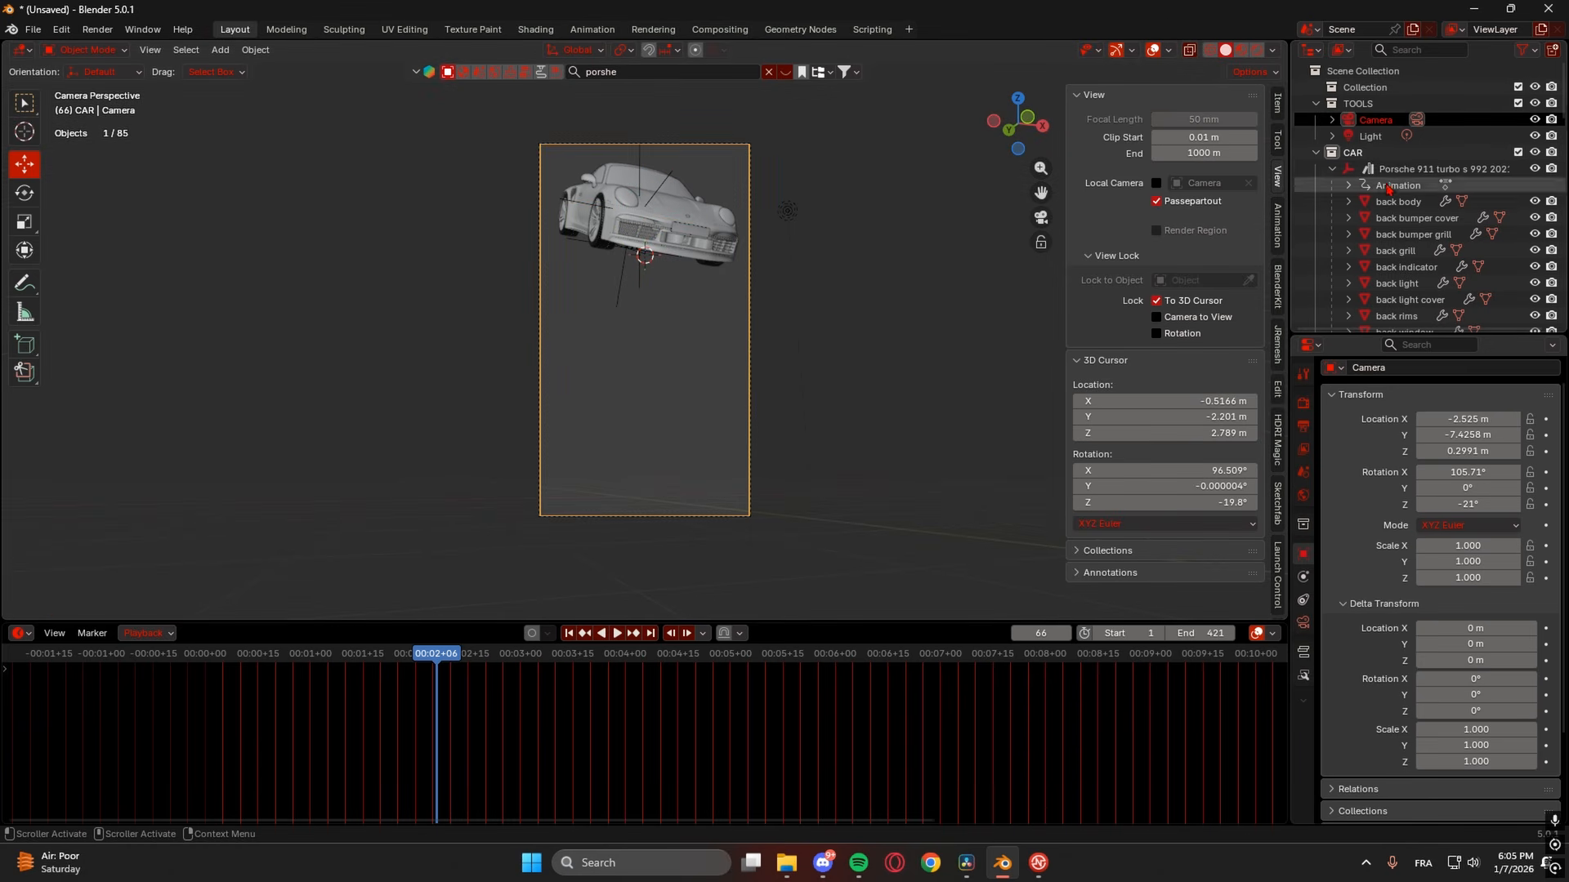
click(1303, 623)
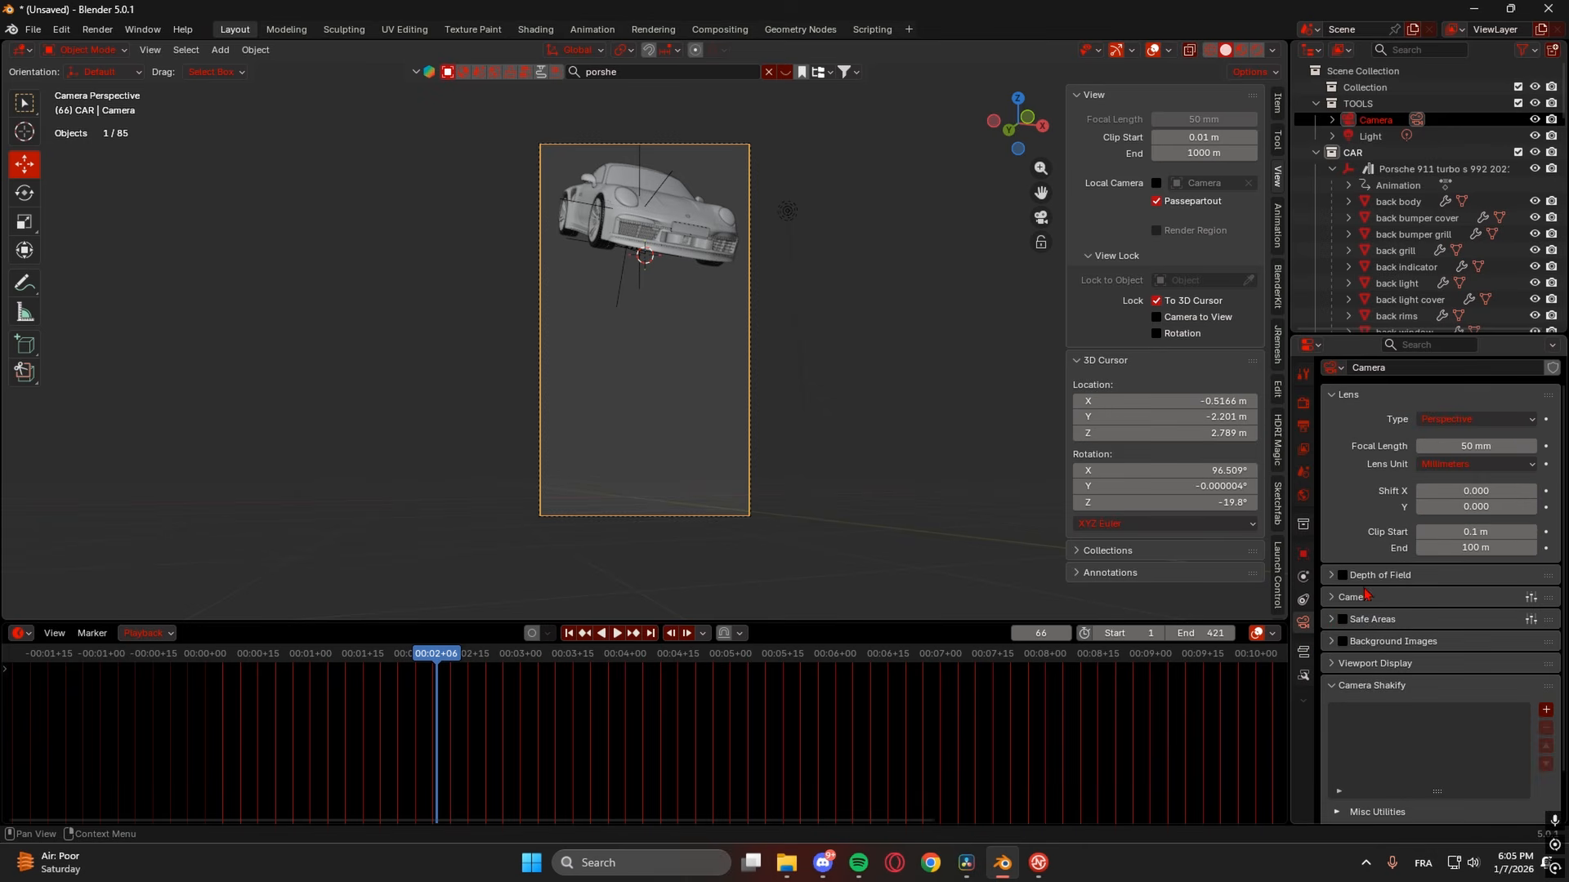
click(1304, 601)
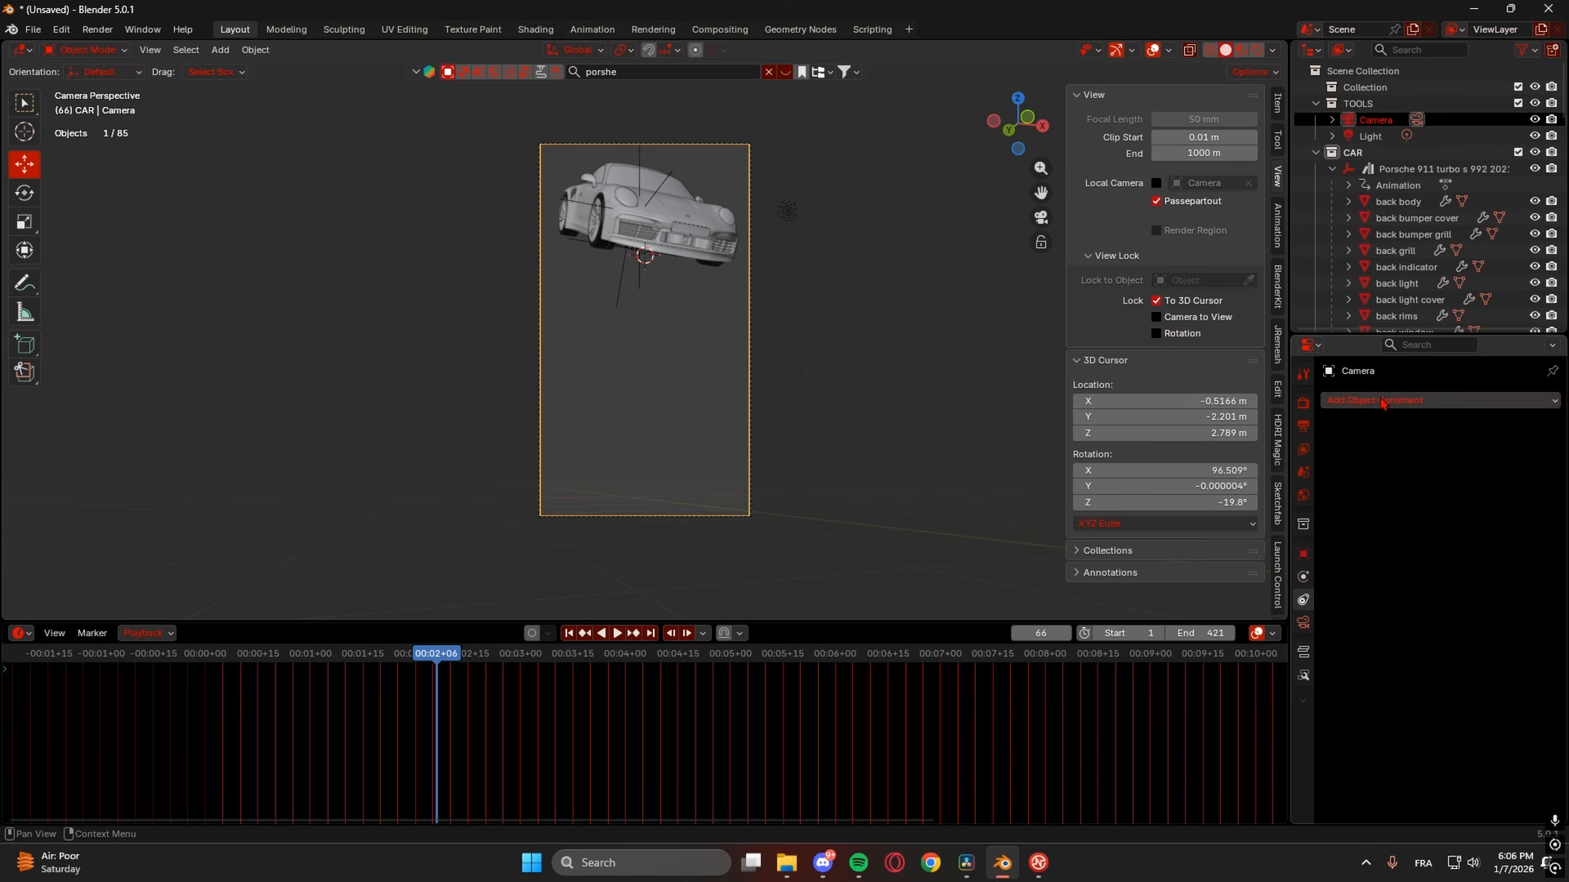
click(1423, 402)
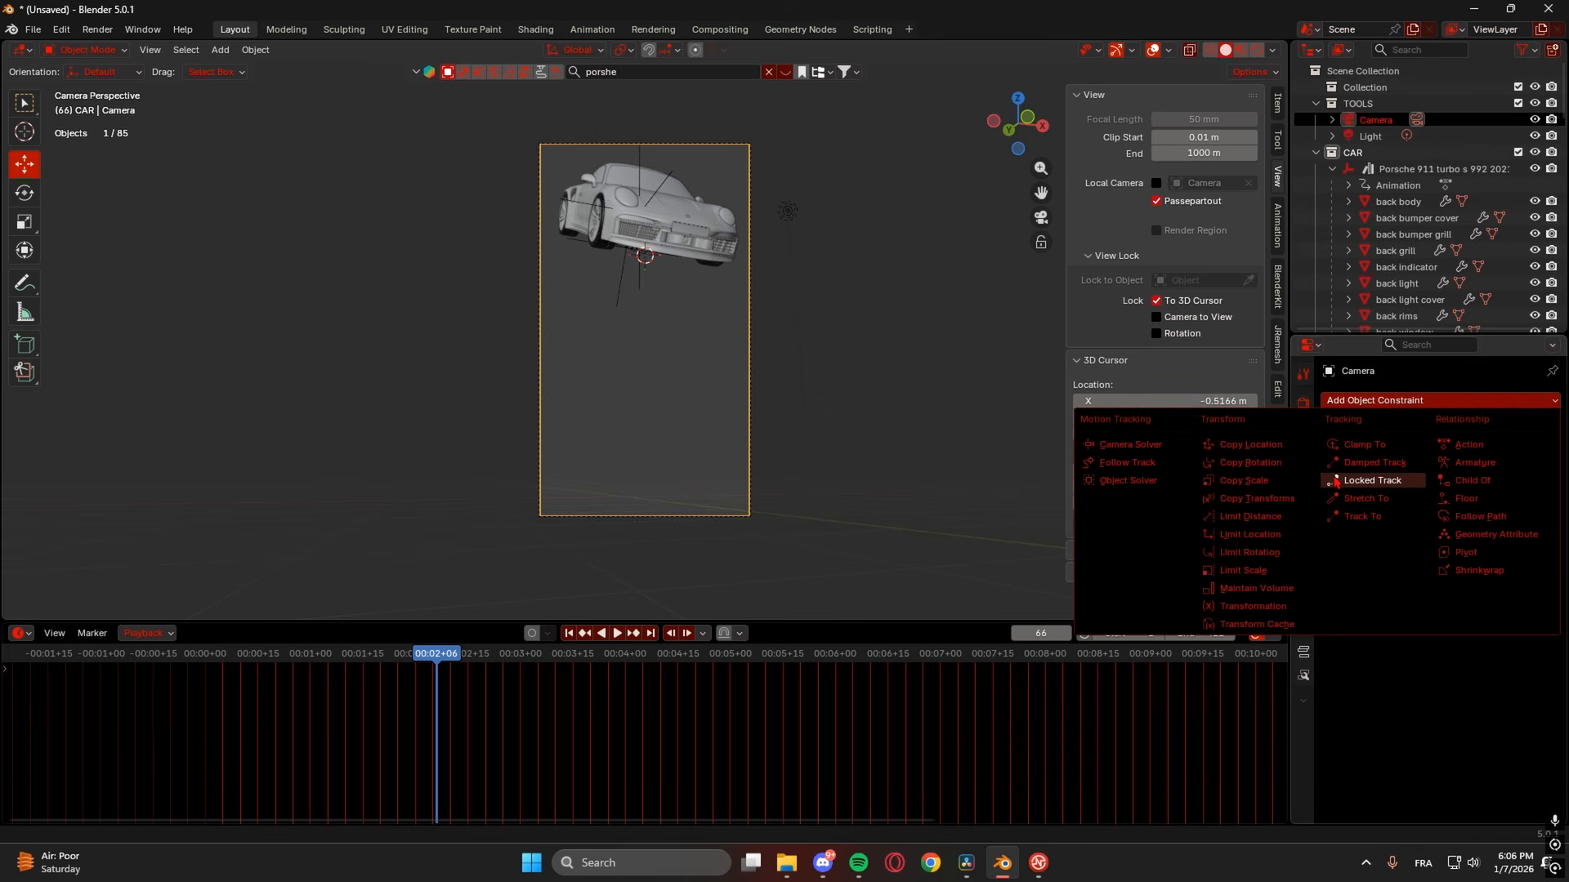
click(1375, 517)
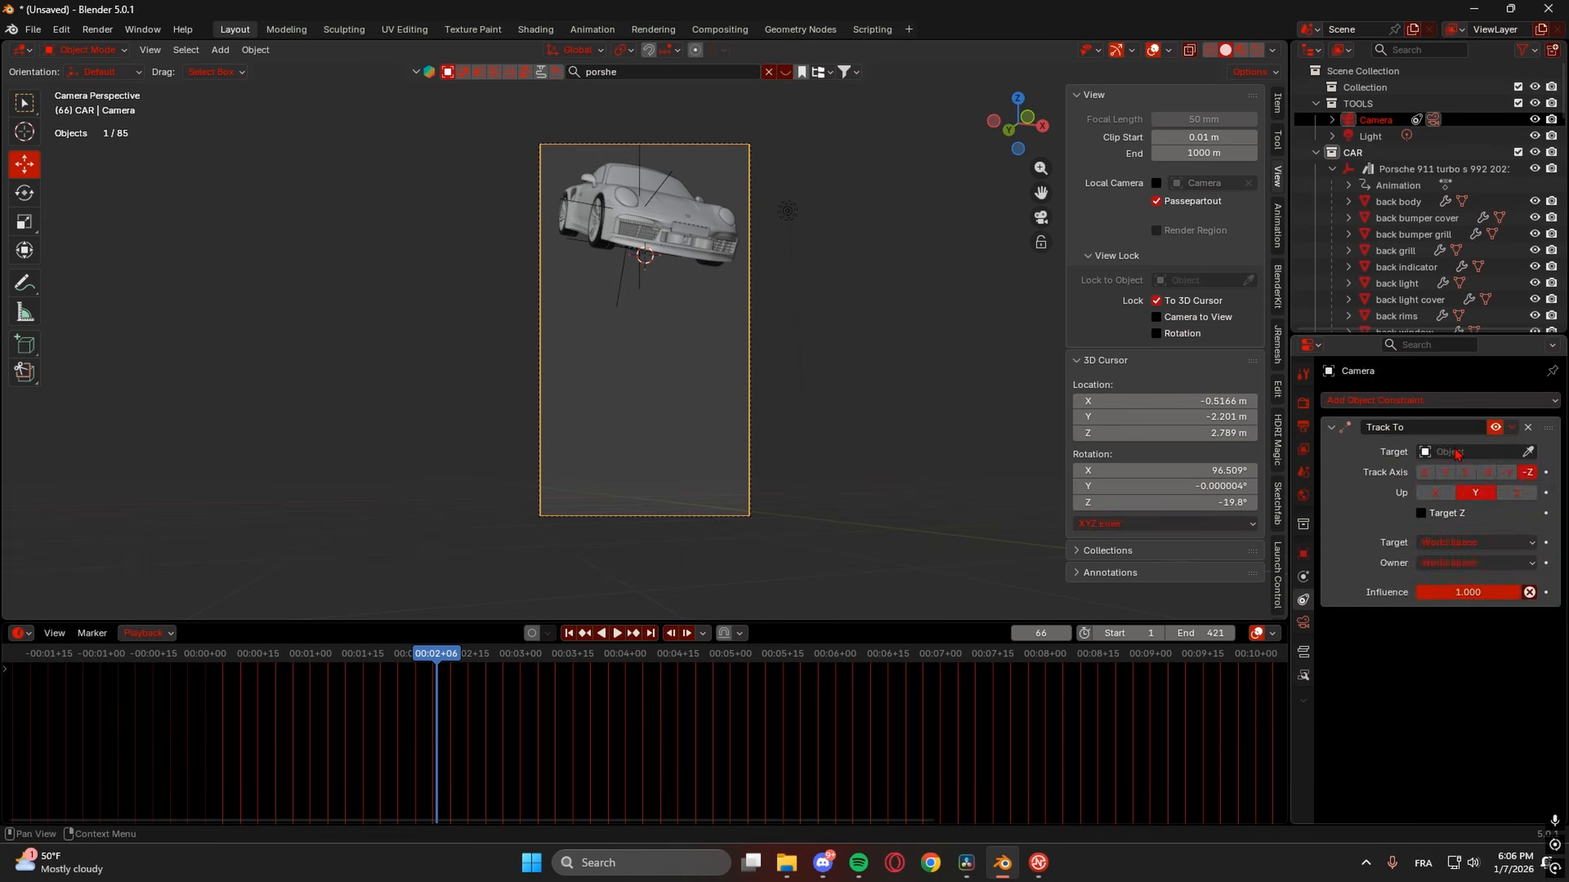
click(1458, 452)
text(E)
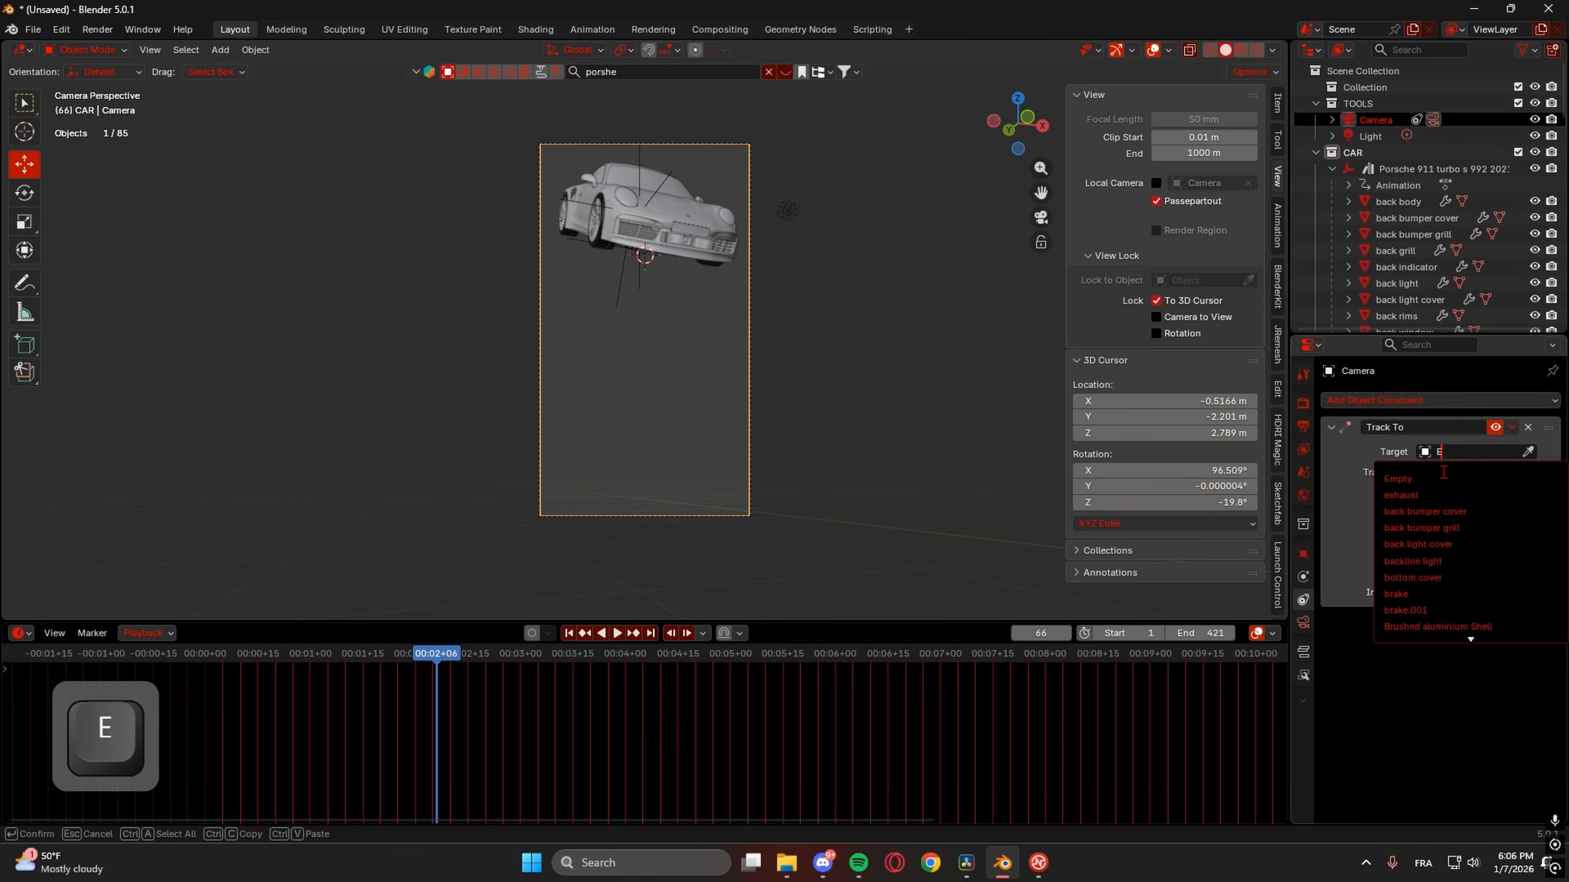
click(1435, 478)
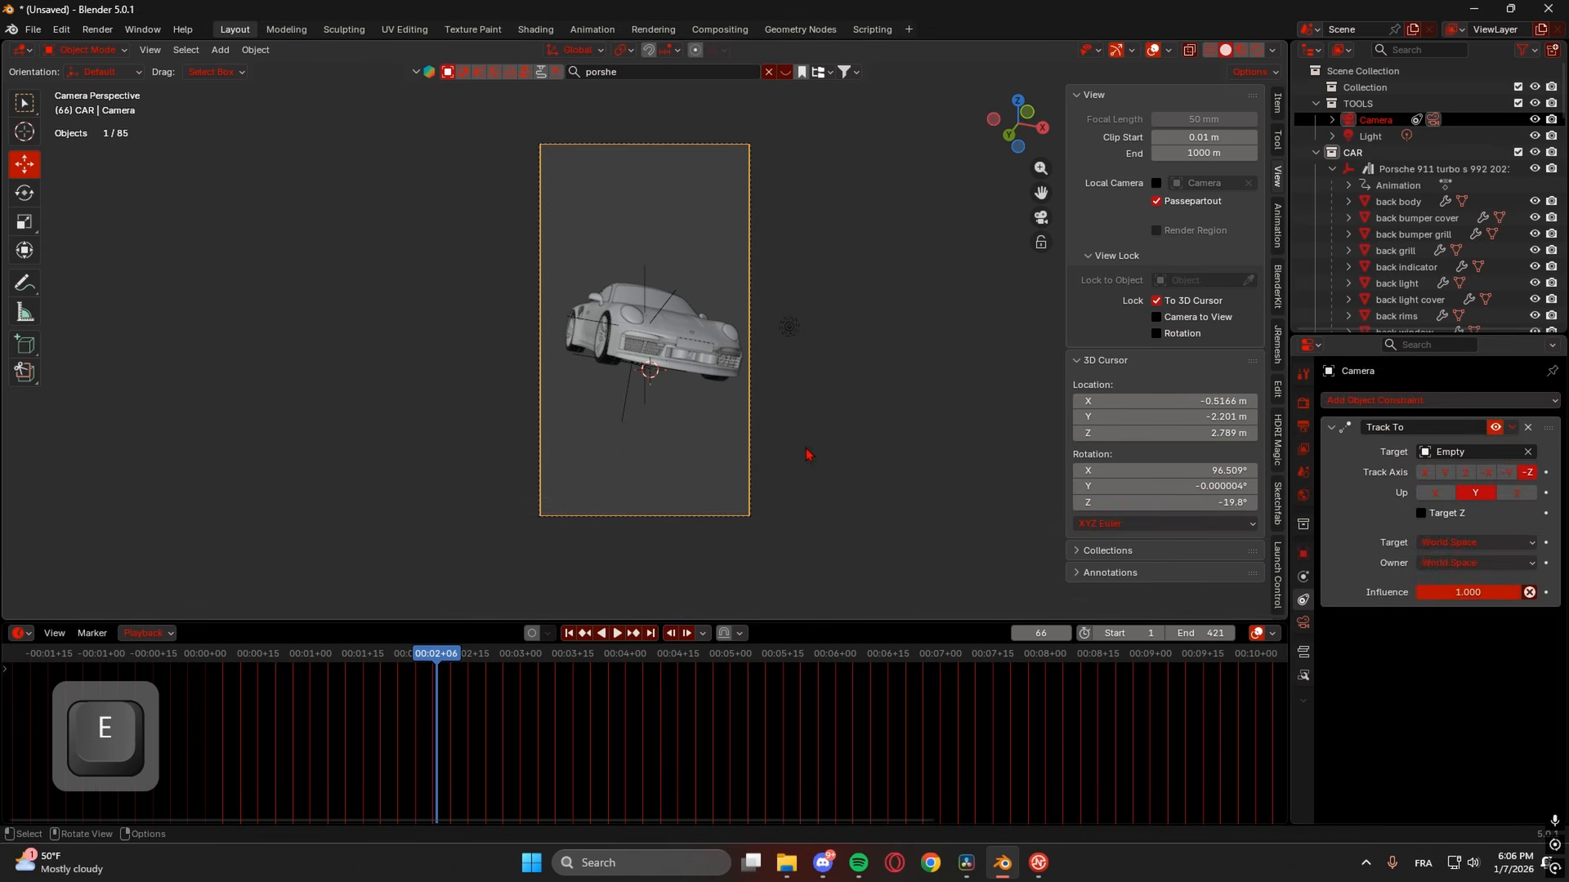
drag(421, 664, 497, 656)
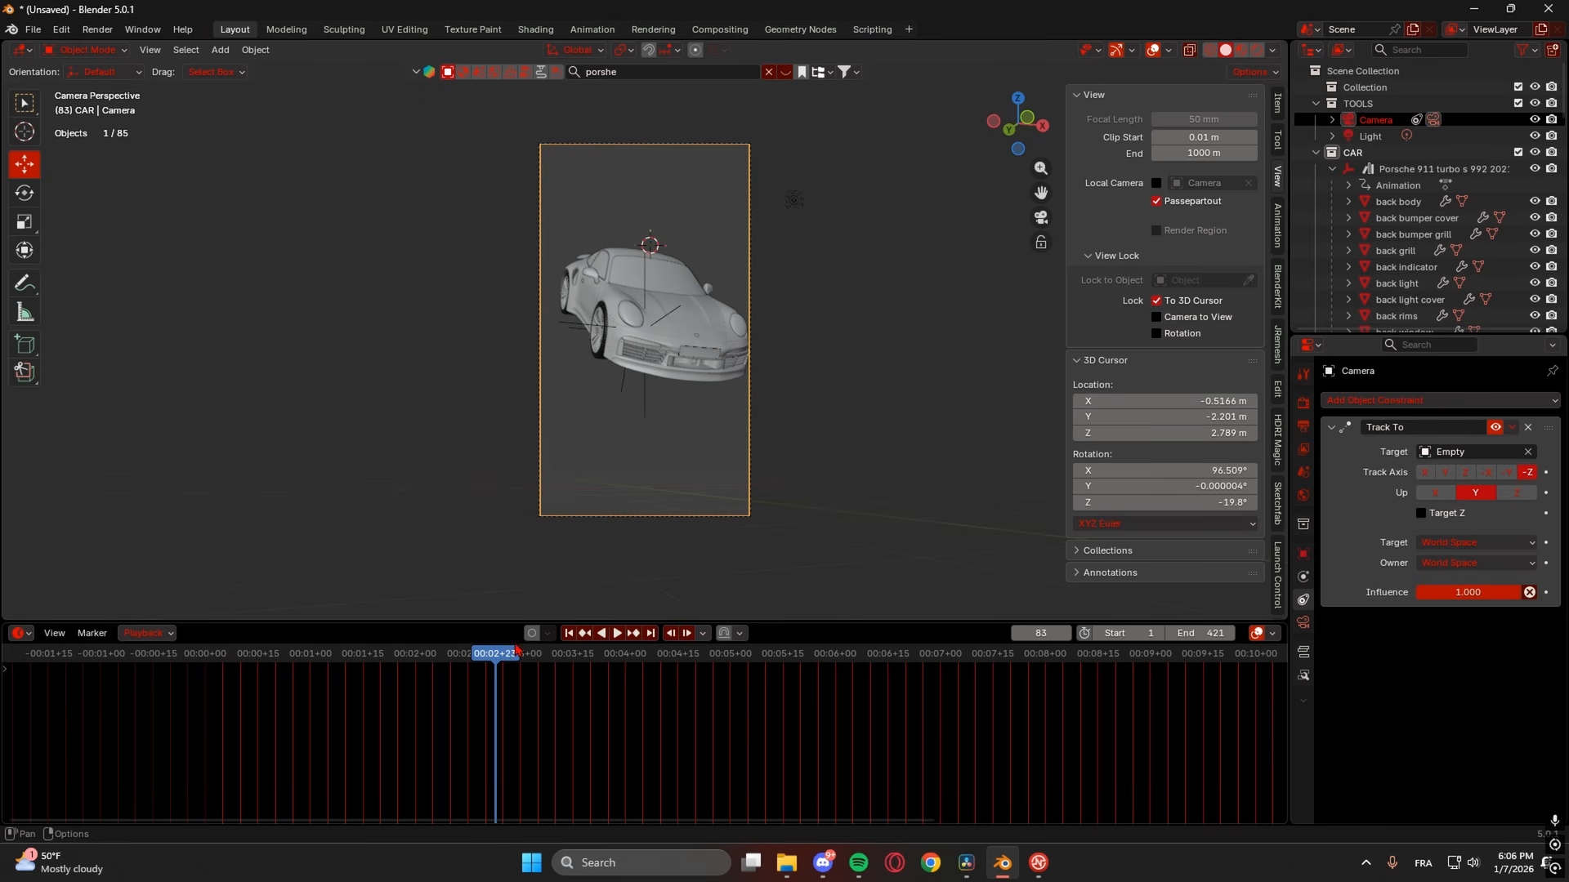
- At frame 92, try shifting the empty along X, then undo the move
click(527, 658)
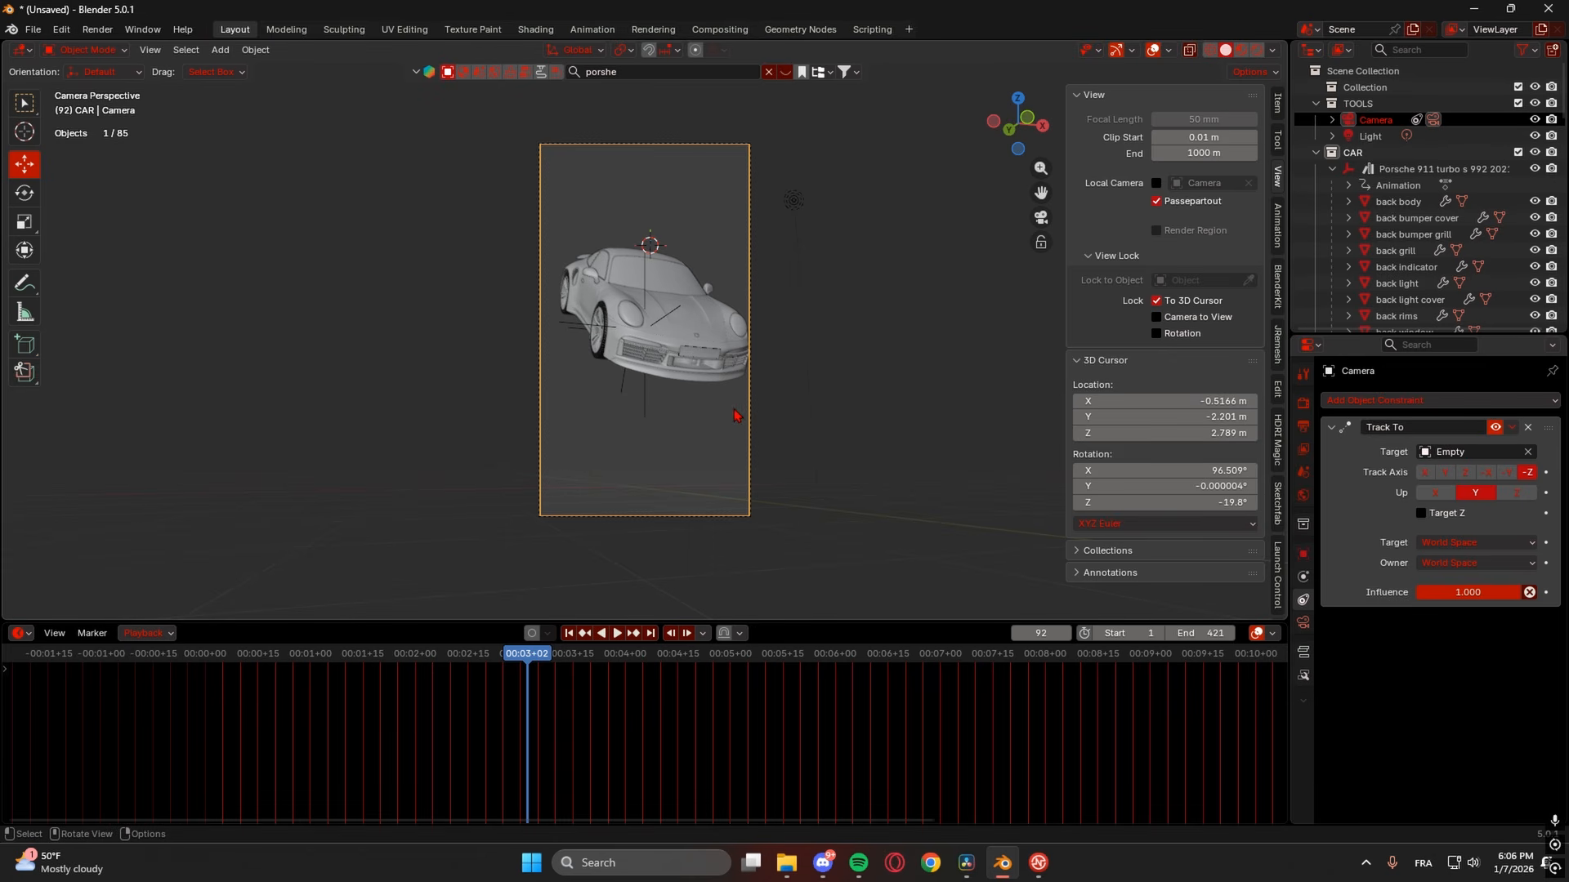
scroll(743, 357, up, 5)
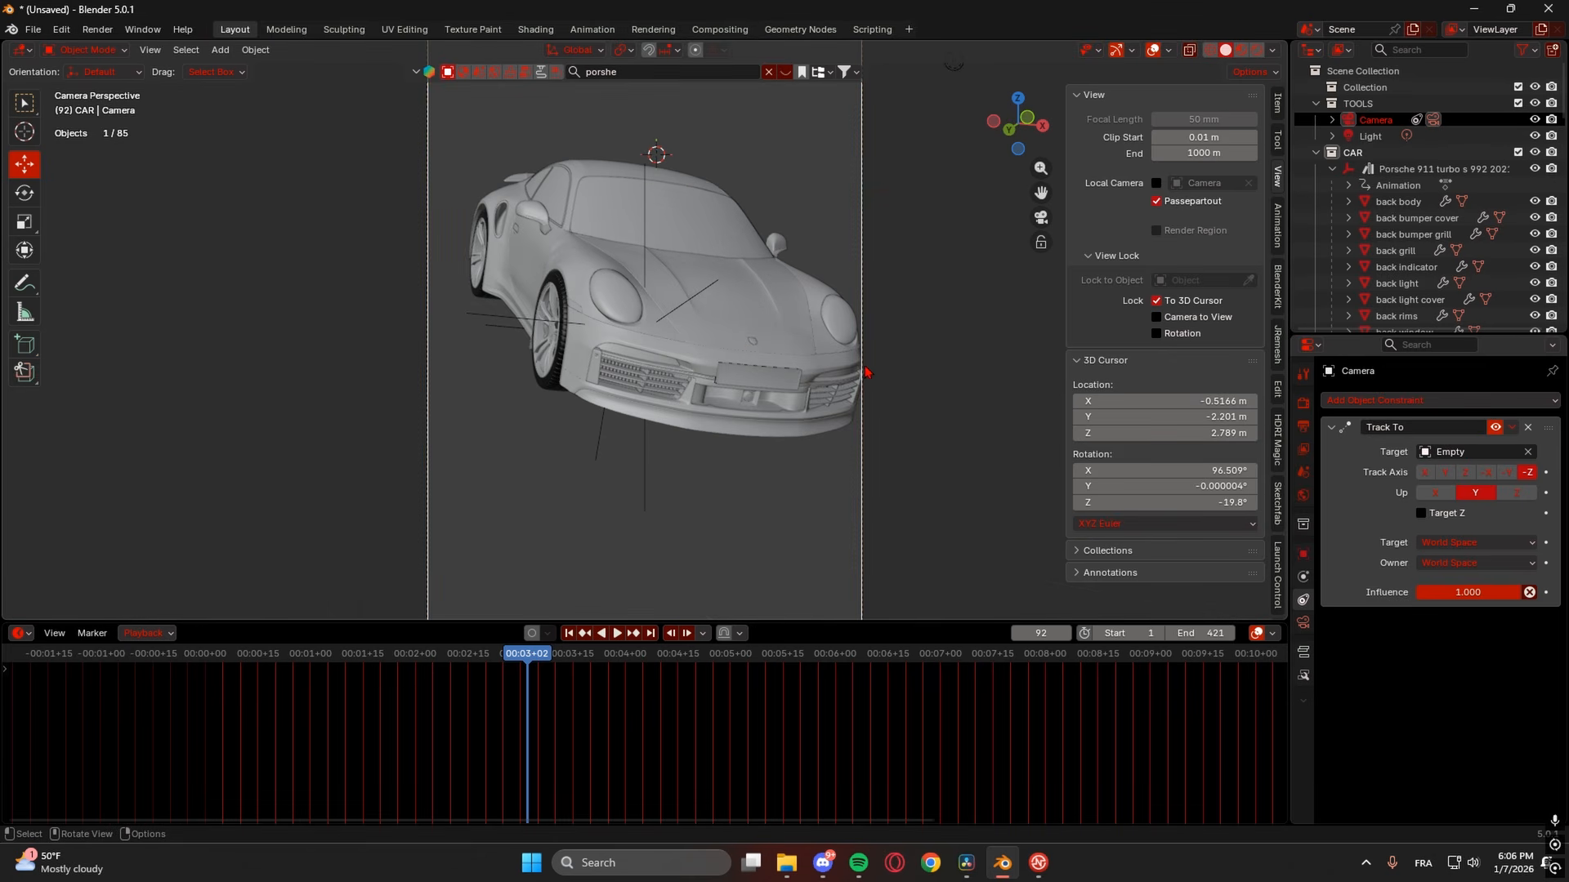
click(644, 247)
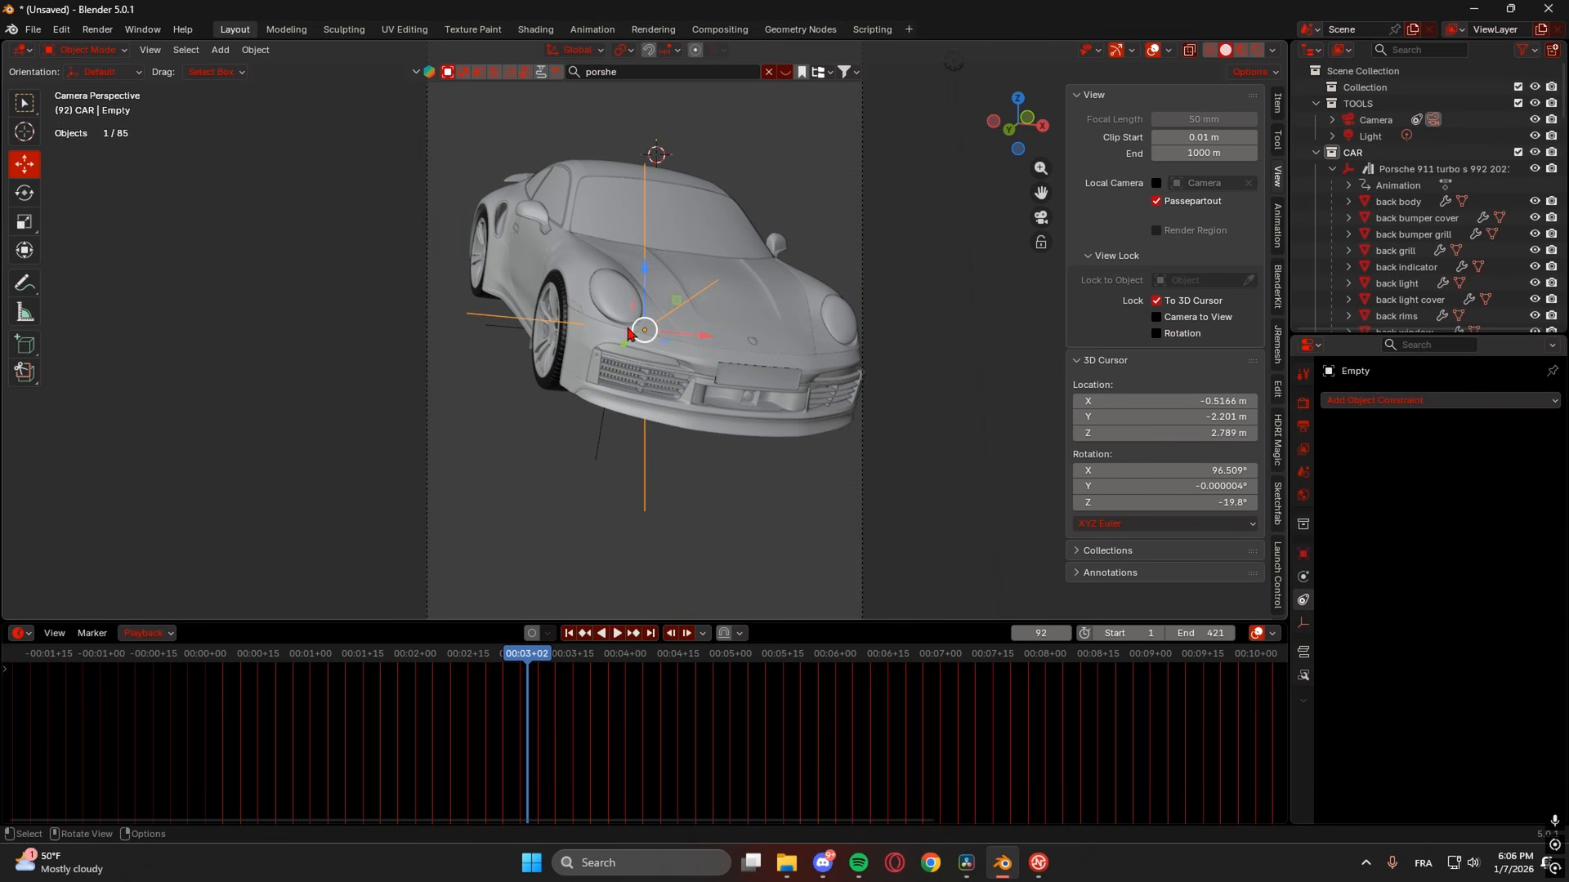
drag(690, 337, 702, 339)
scroll(707, 342, down, 4)
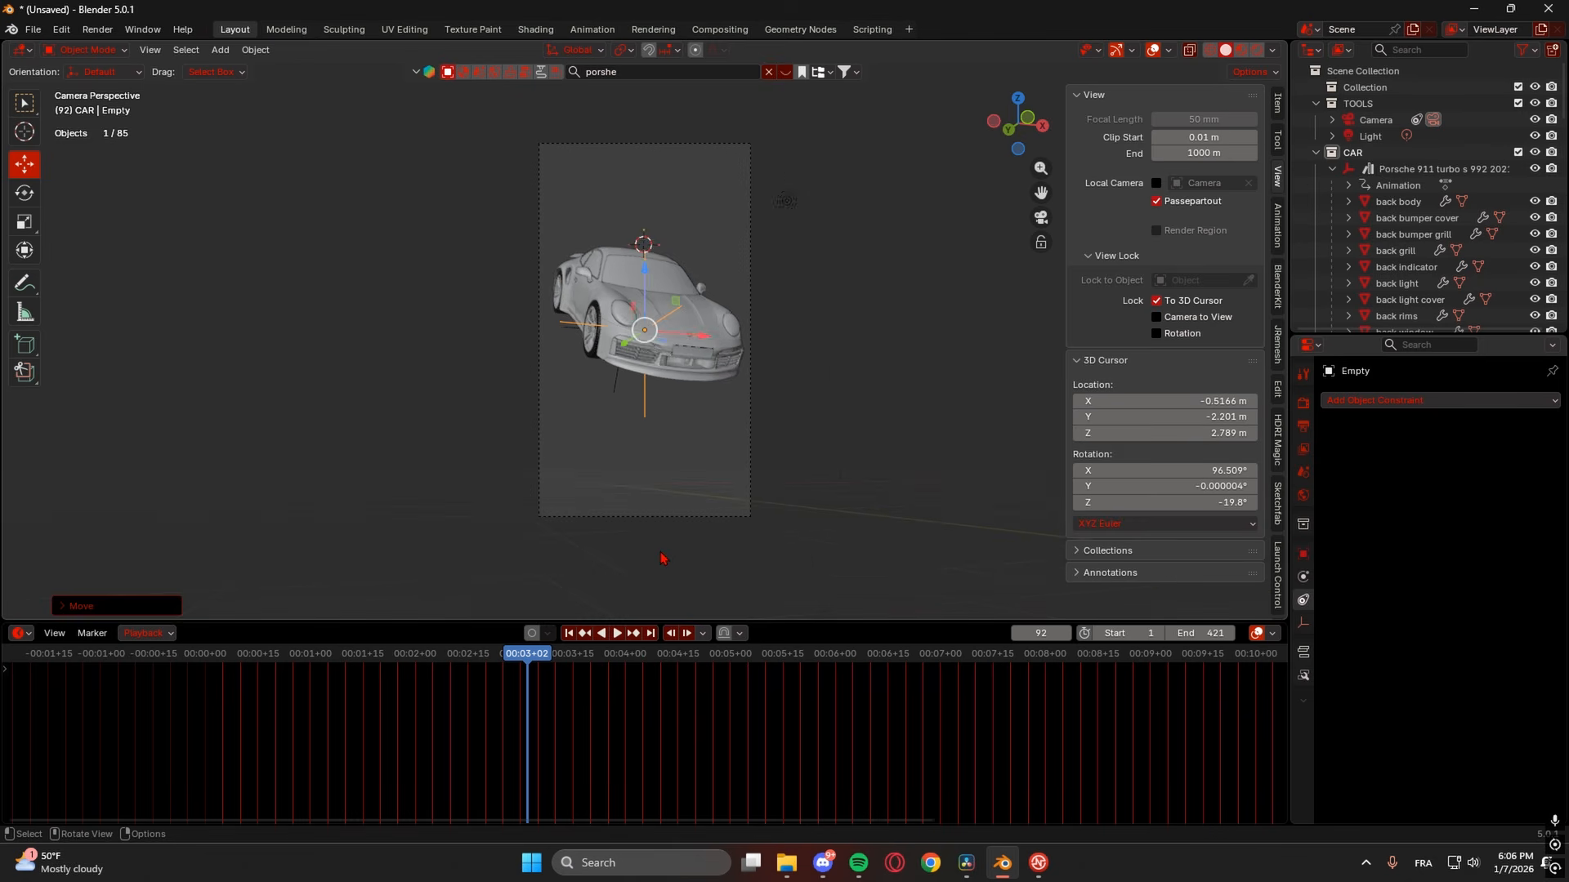
key(ctrl+z)
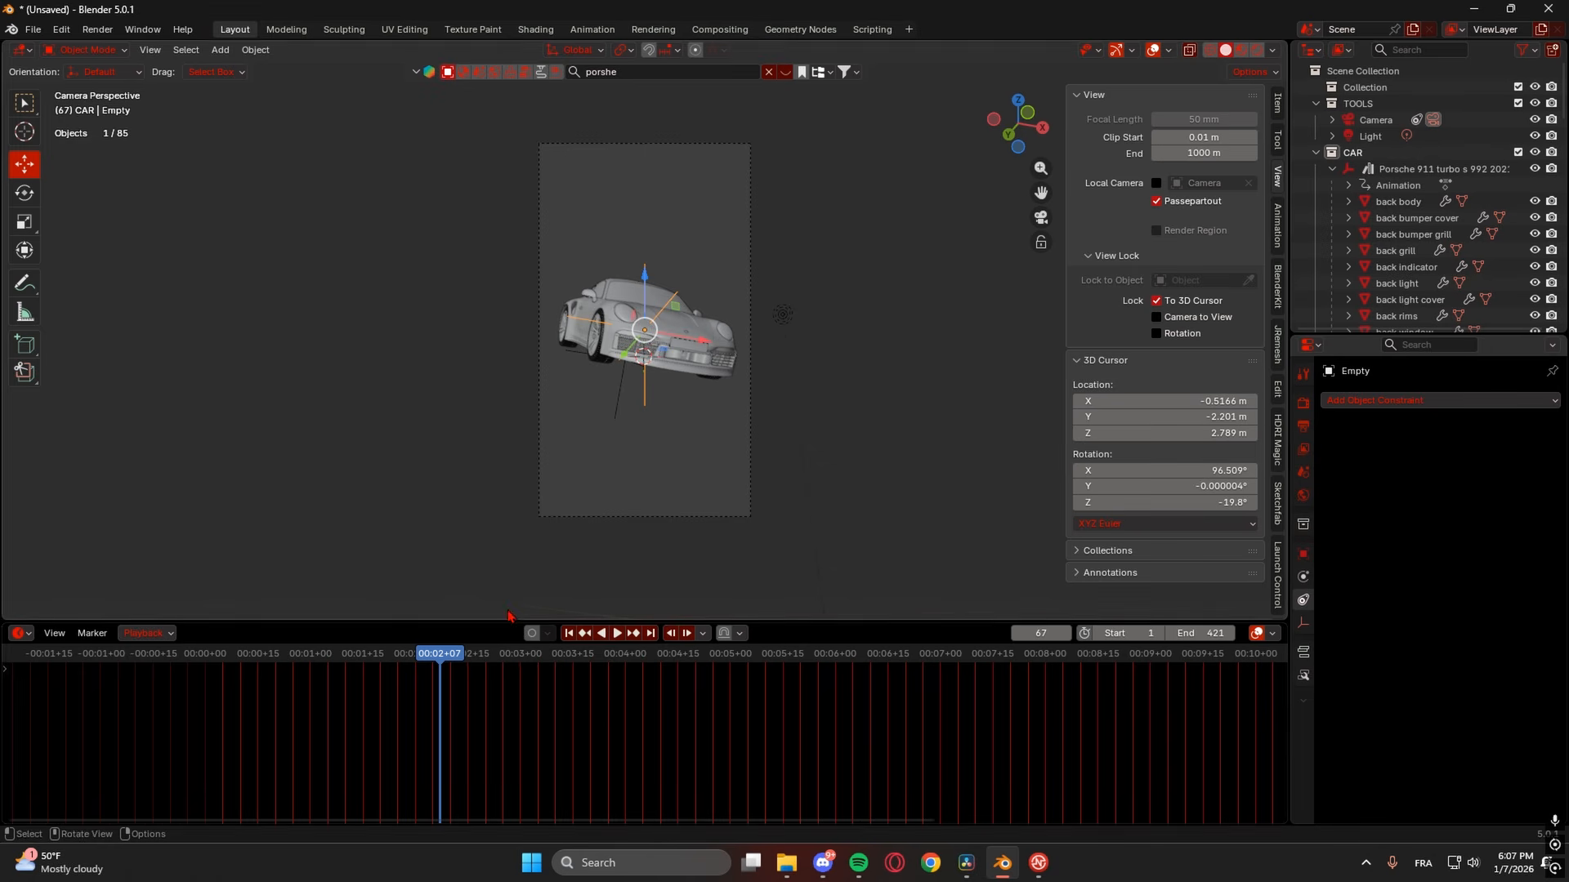
- Play the animation from frame 61 and orbit out of the camera view
click(420, 662)
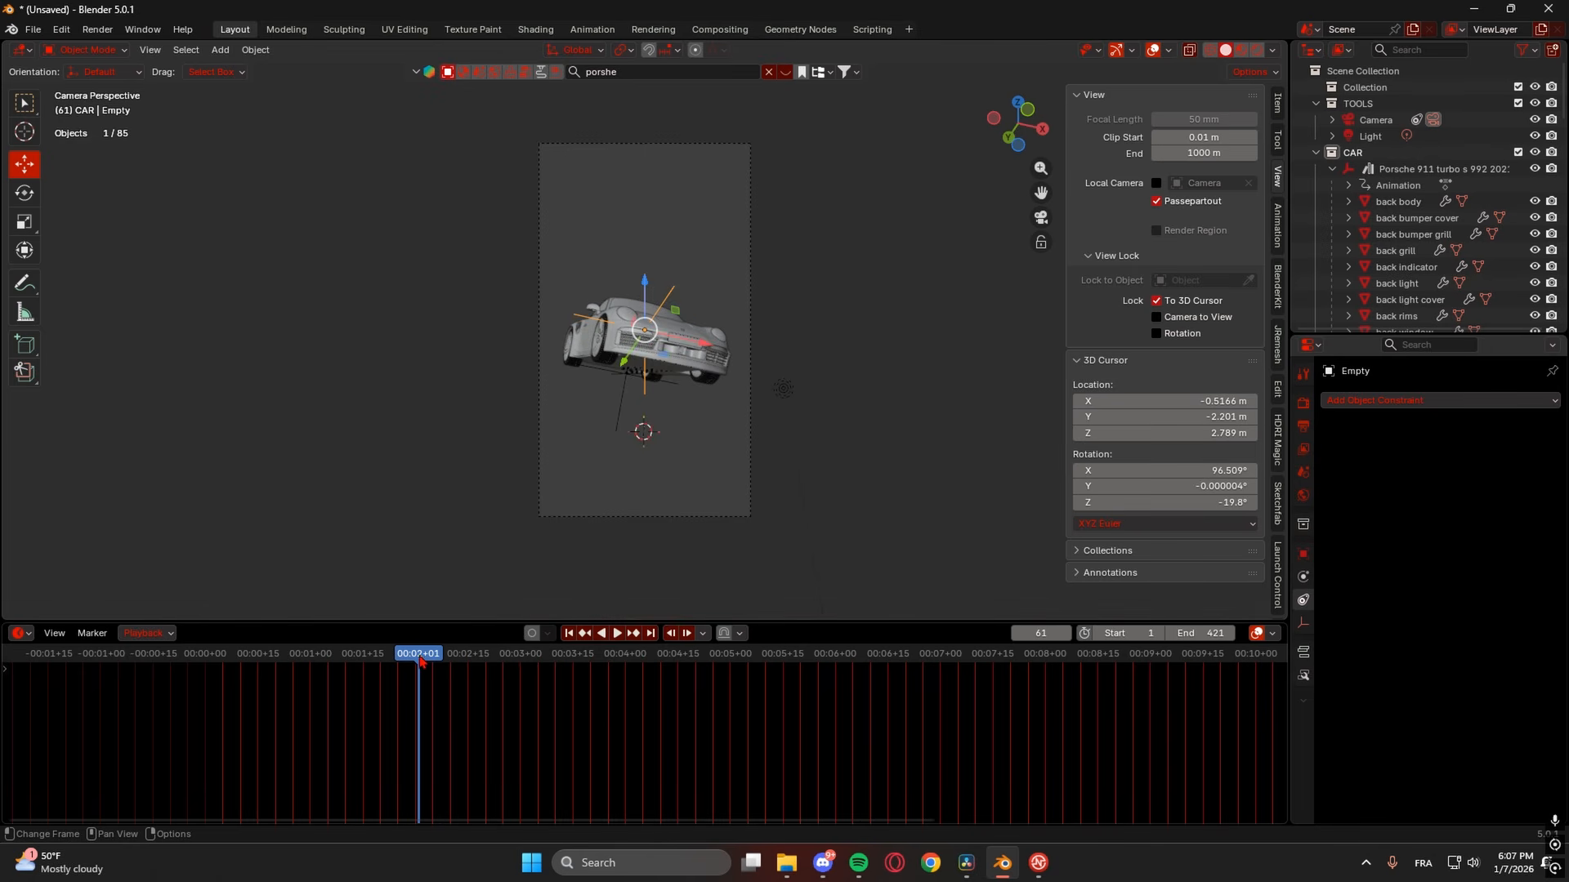
key(space)
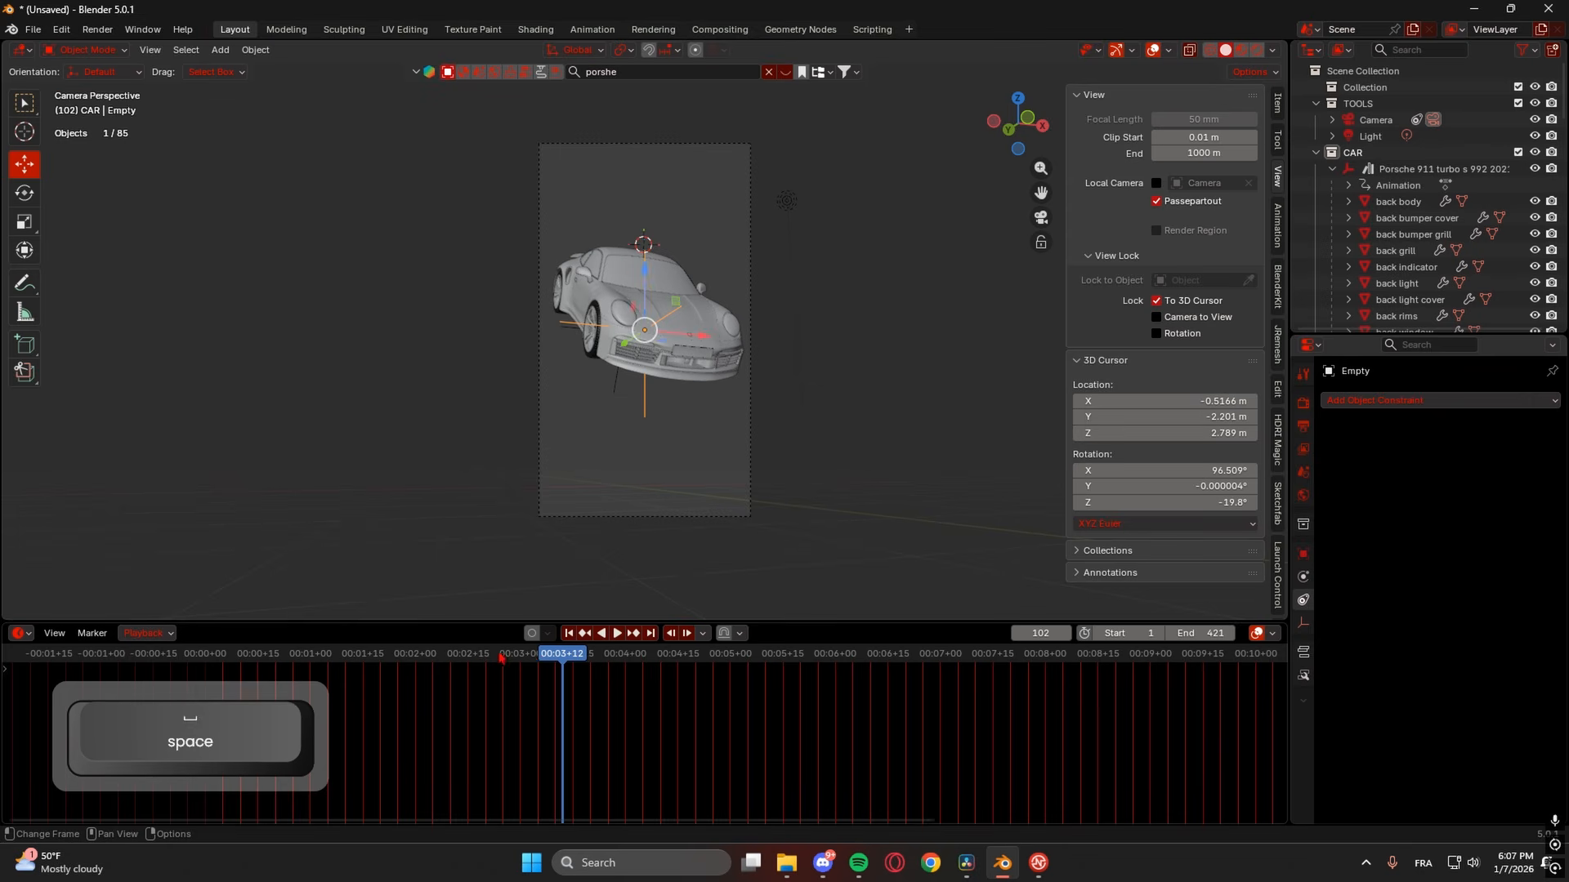
middle_drag(629, 382, 572, 417)
- Lower the Porsche's Z location and keyframe it
click(572, 411)
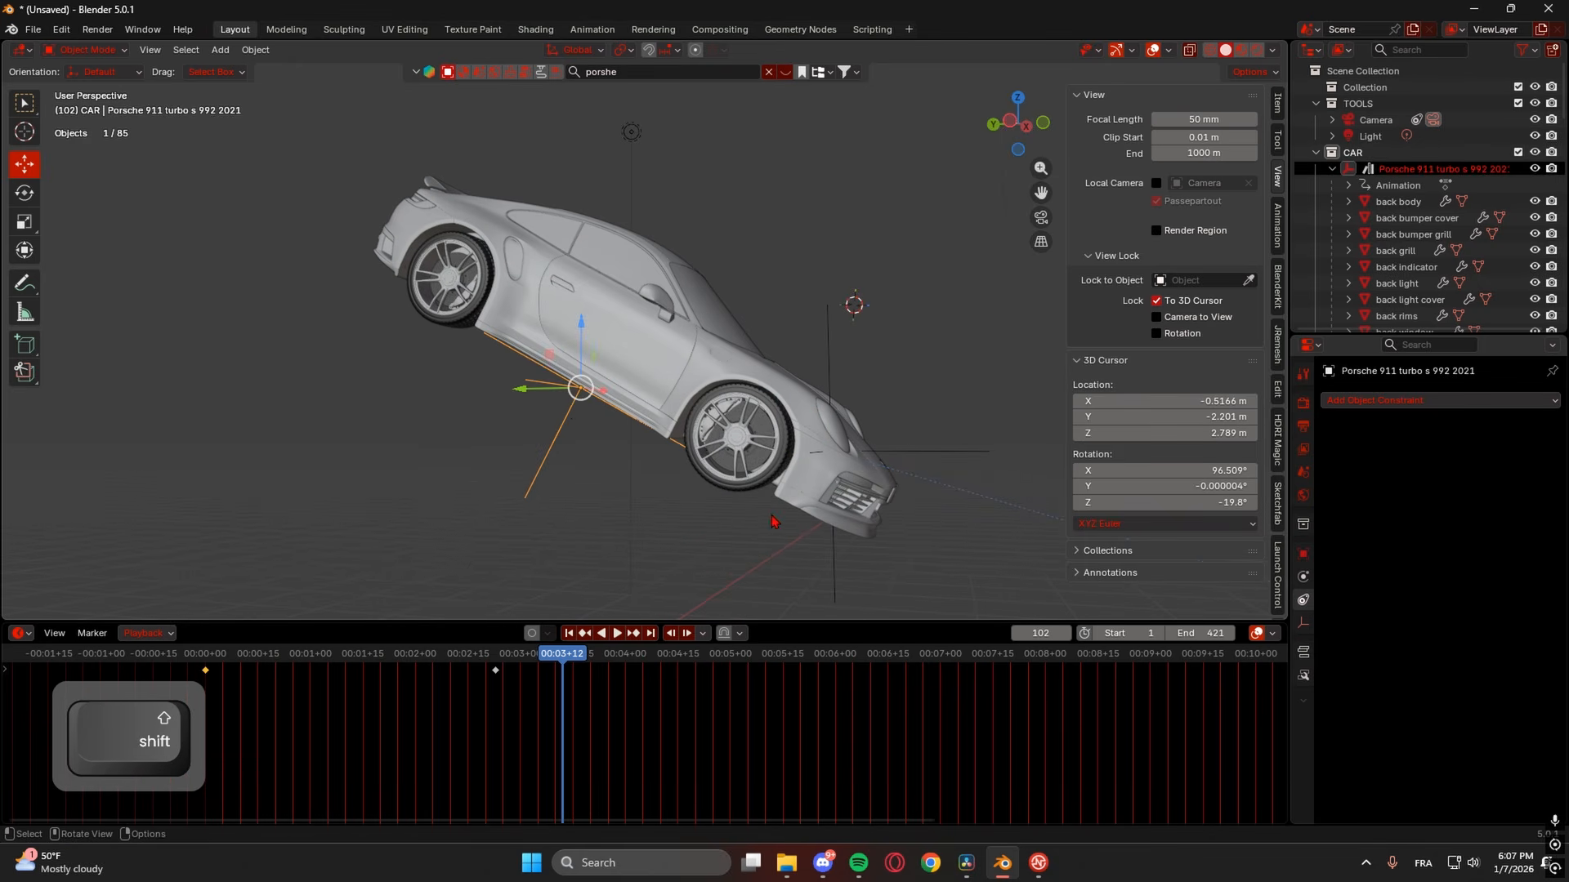
middle_drag(776, 521, 744, 523)
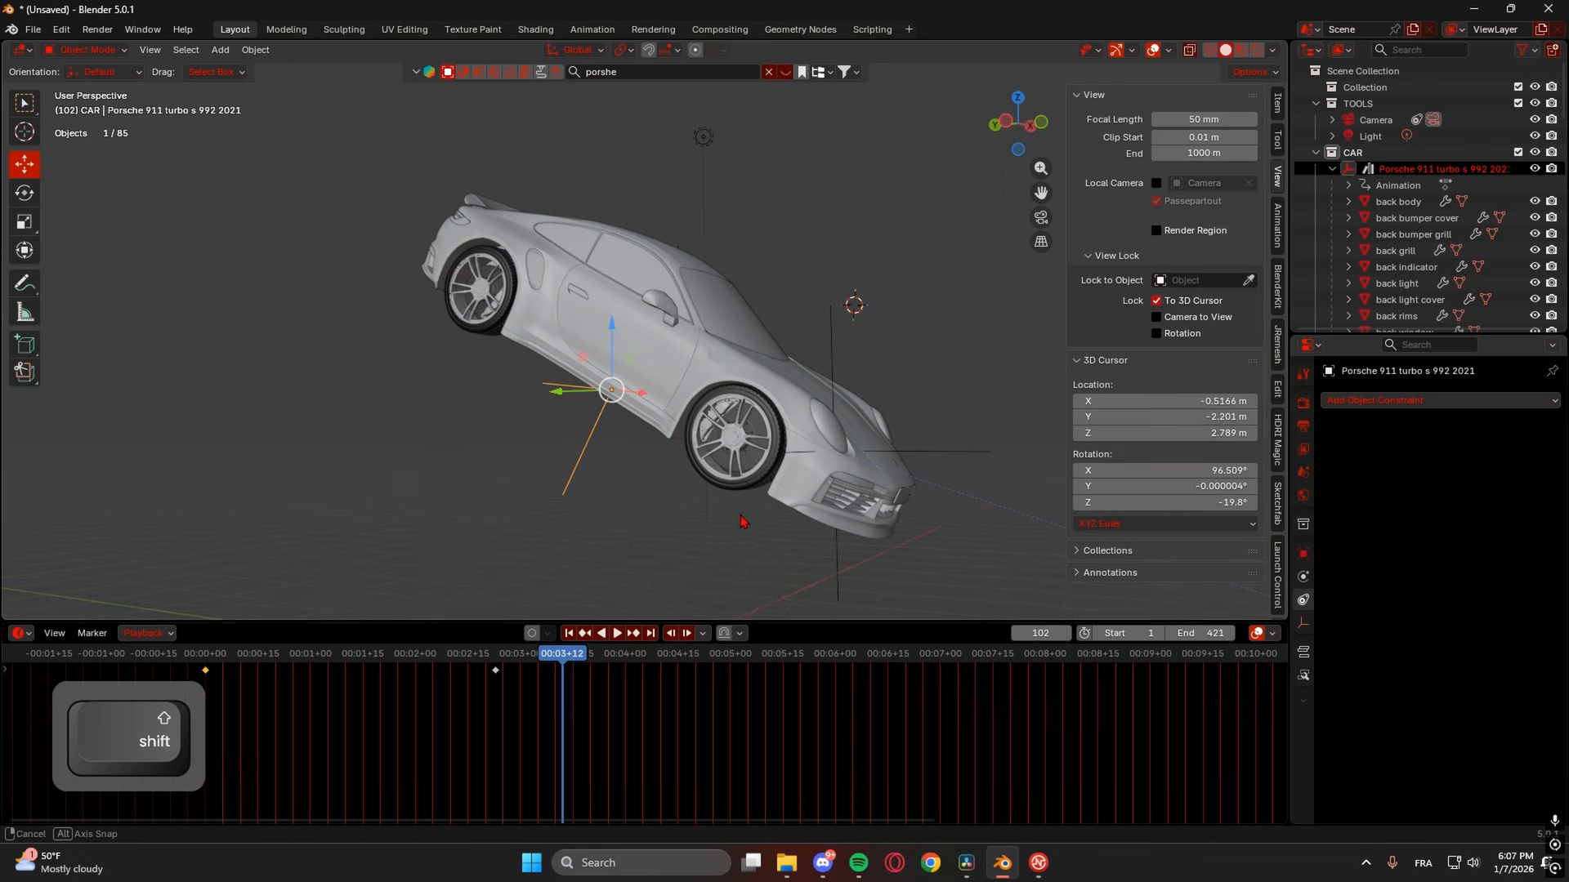
click(1303, 554)
drag(1463, 484, 1393, 483)
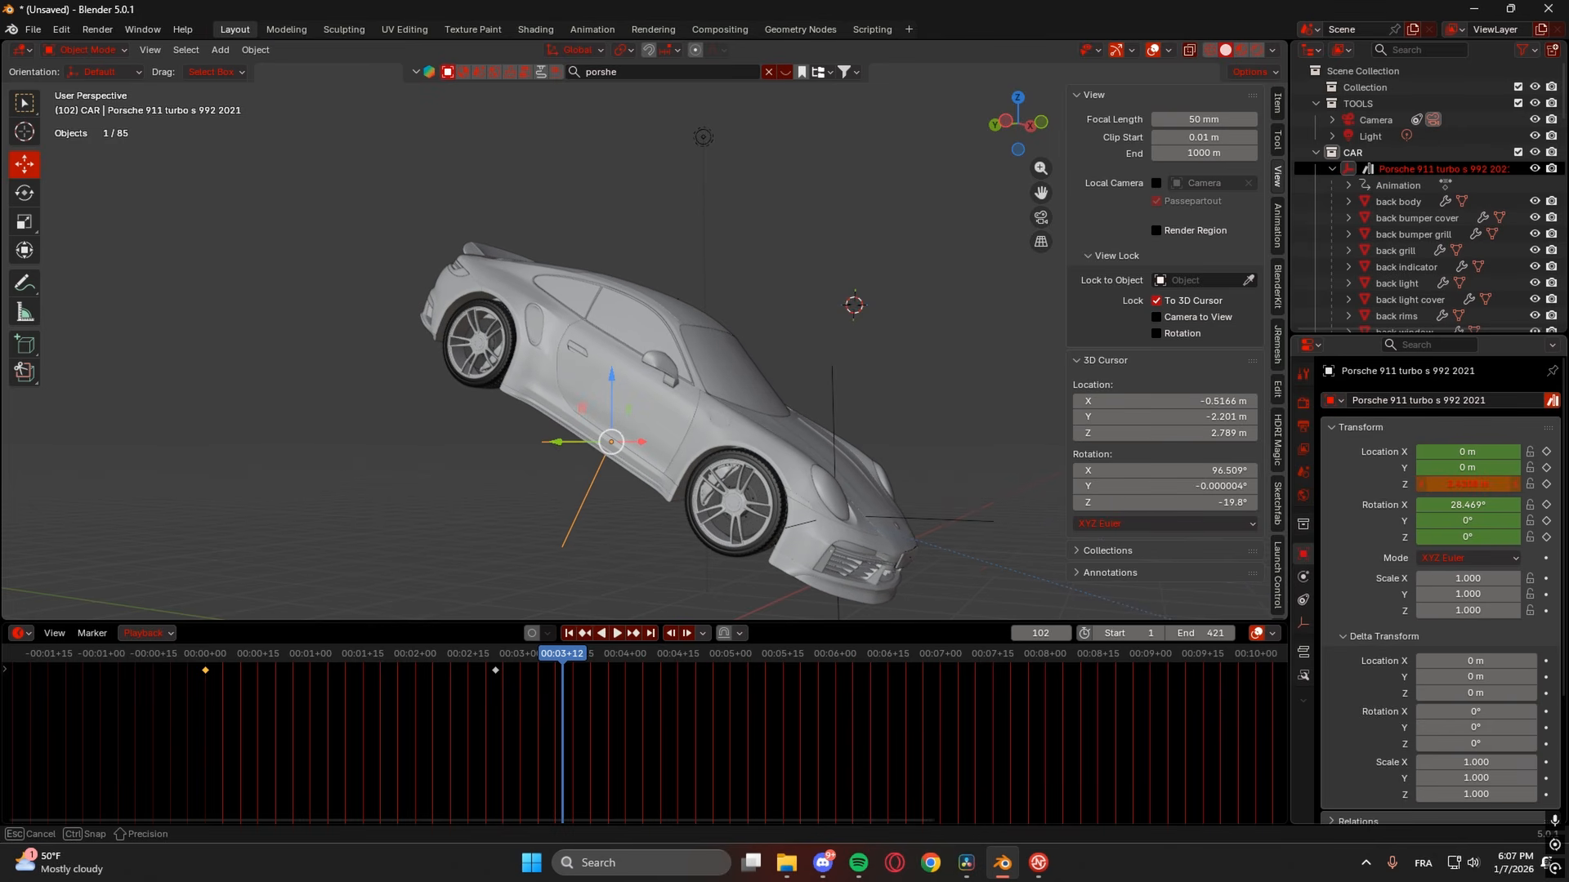
click(1546, 485)
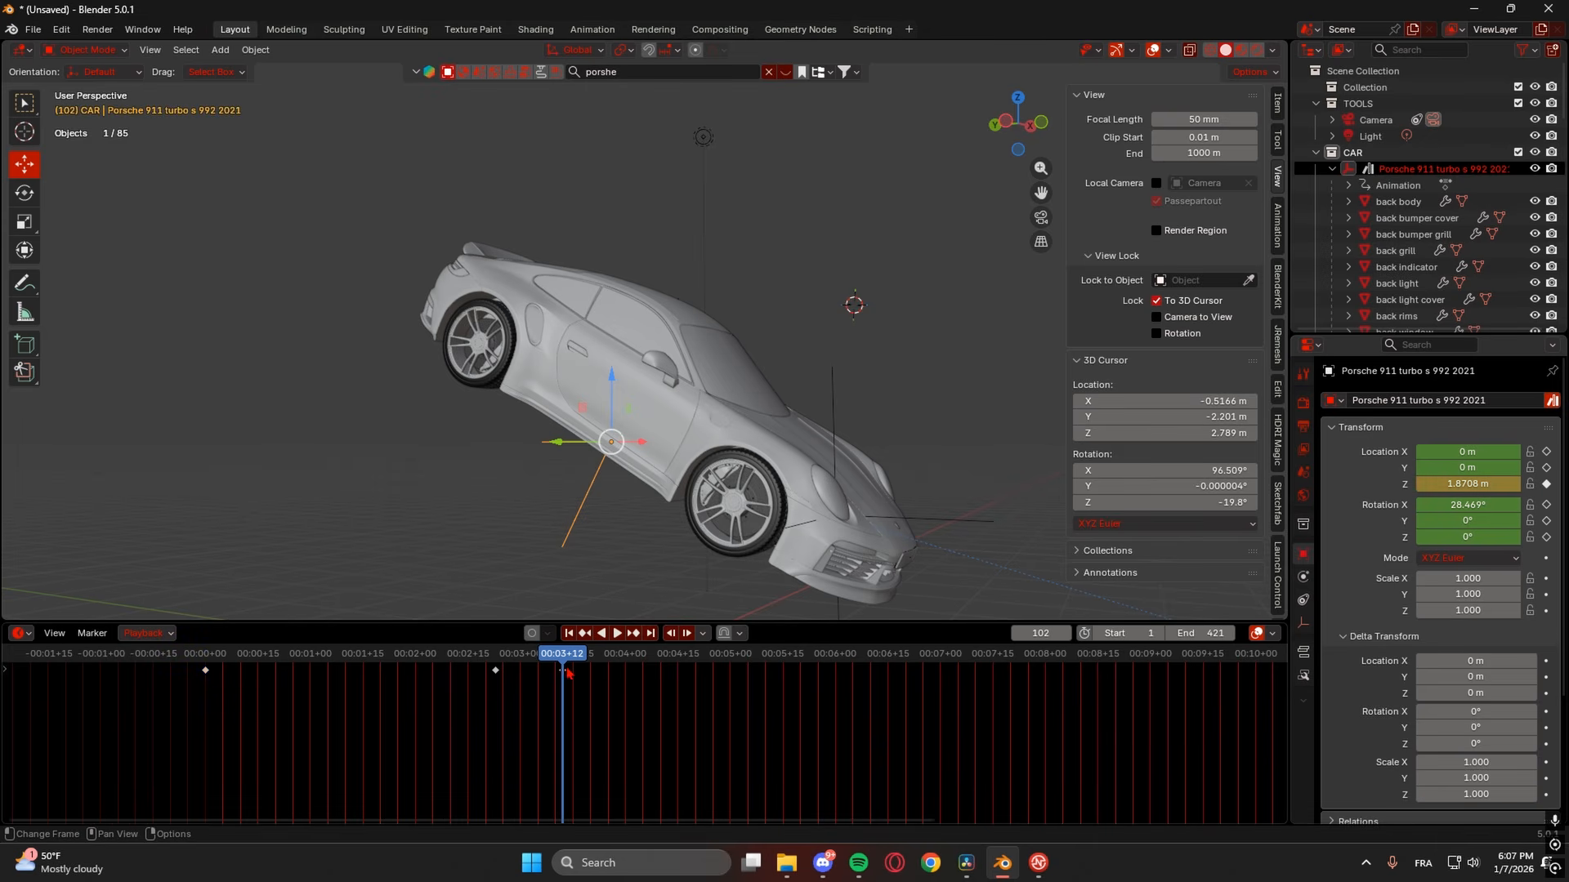
- Drag the Porsche's last keyframe out to about 14 seconds and play the fall
drag(568, 670, 1075, 673)
scroll(1045, 699, down, 4)
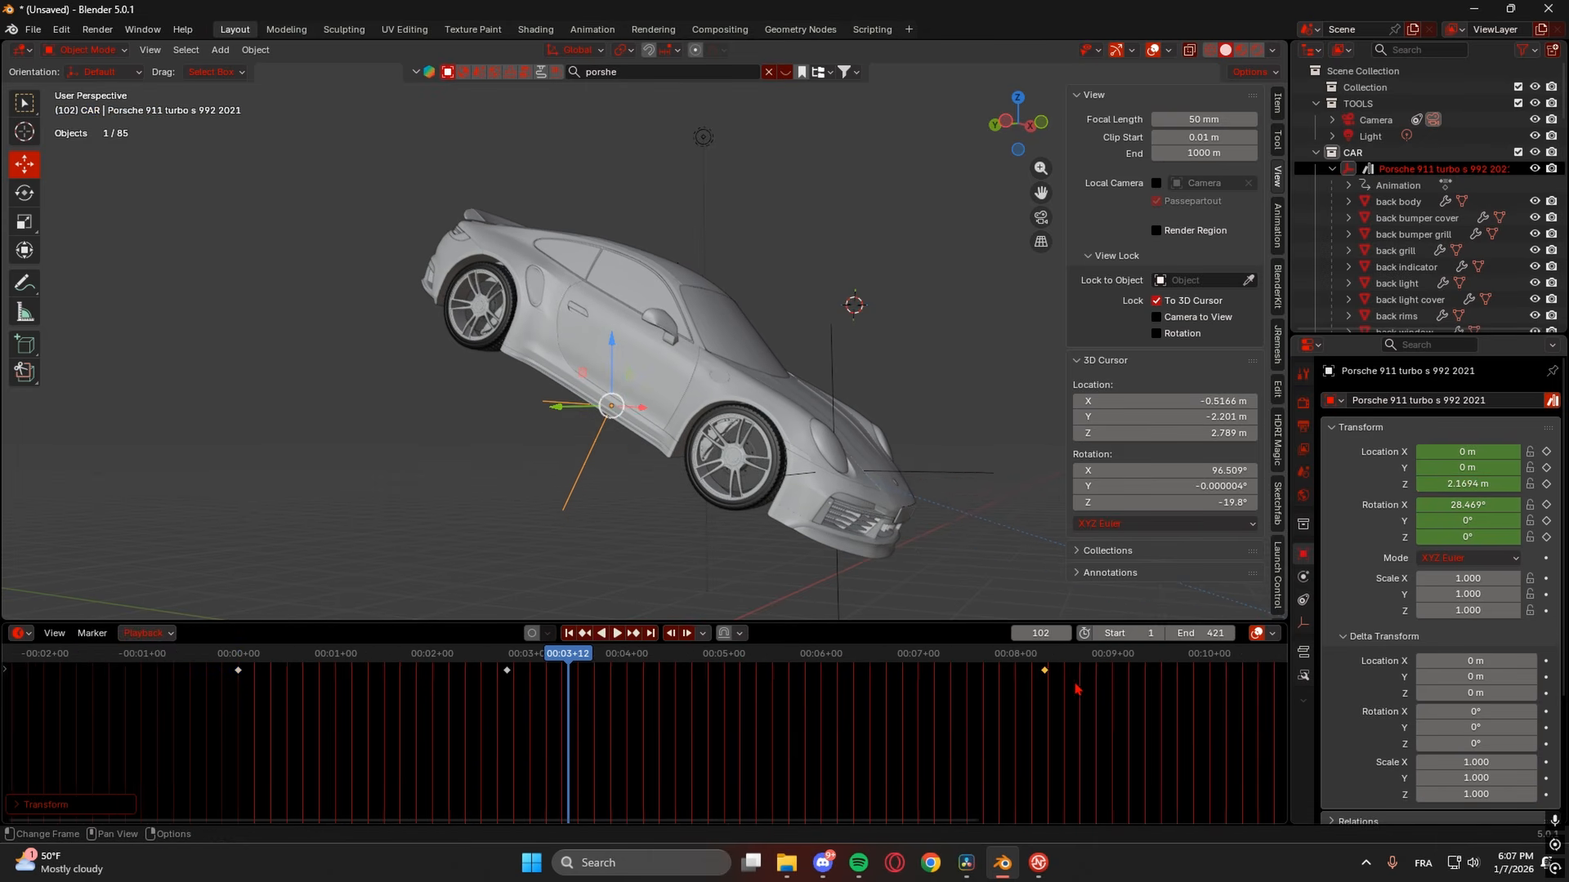
scroll(1038, 701, down, 2)
drag(780, 675, 976, 670)
key(space)
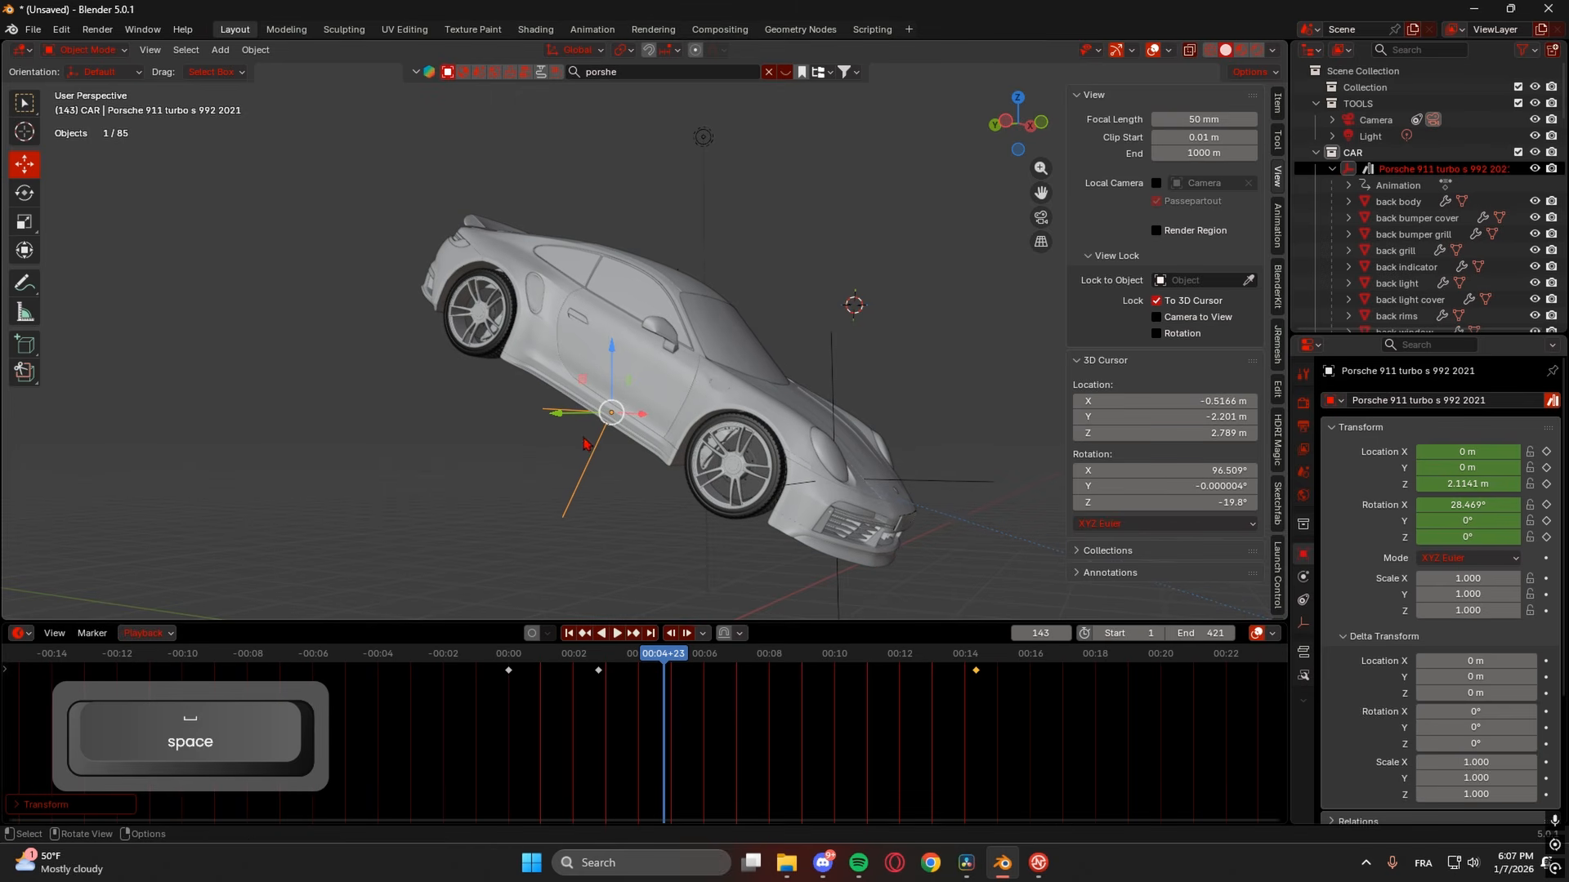
key(space)
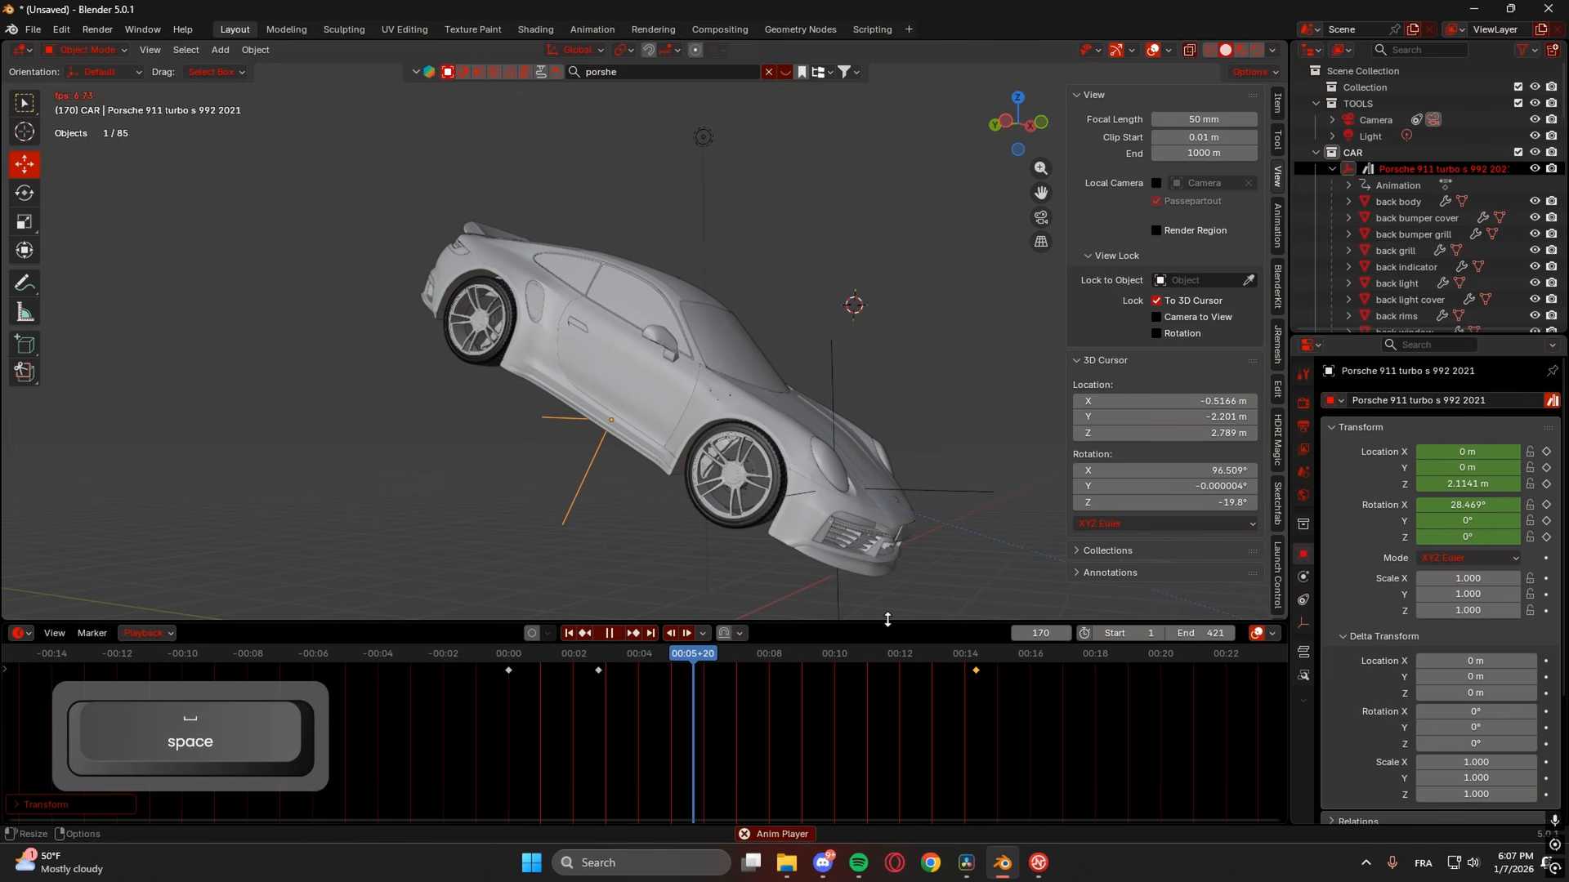
key(space)
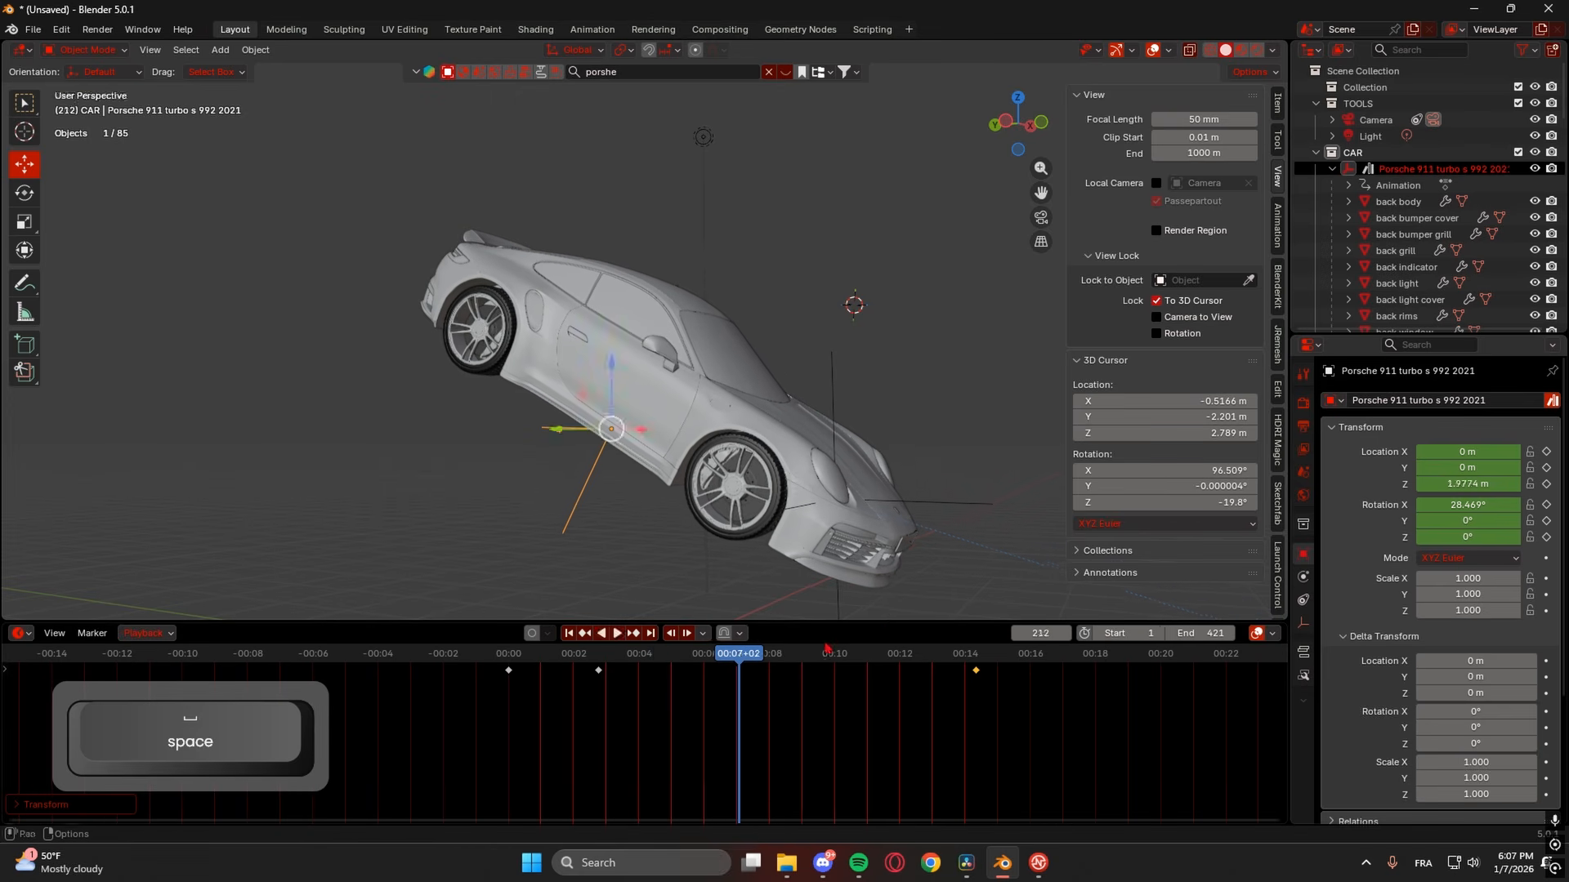
- Nudge the final key to frame 435, set its height to 2.0908 m Z, and replay
click(589, 668)
key(space)
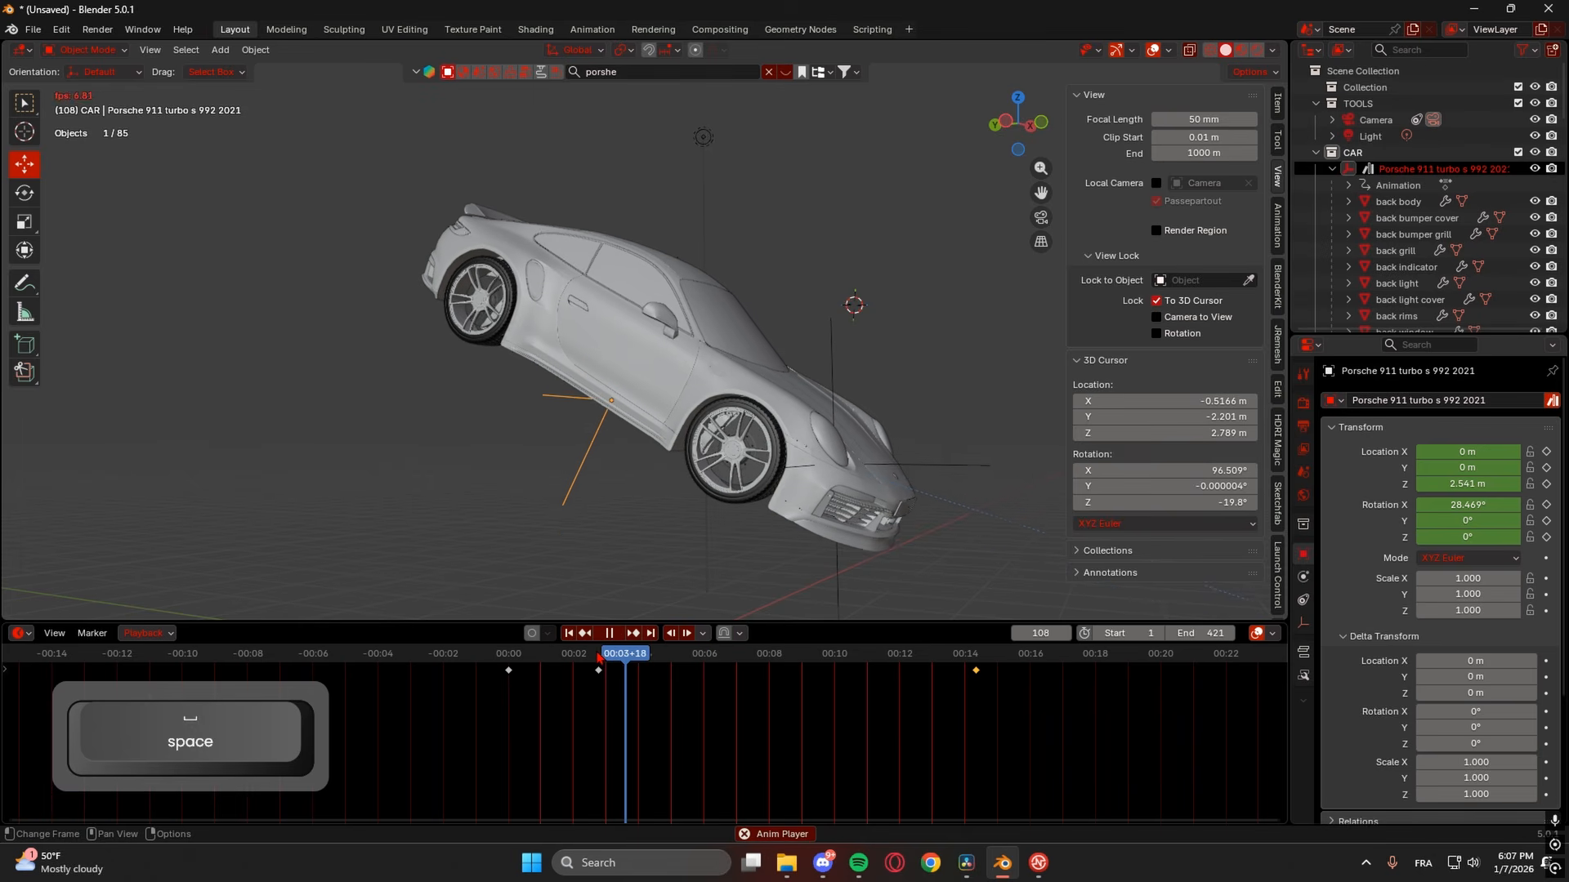
key(space)
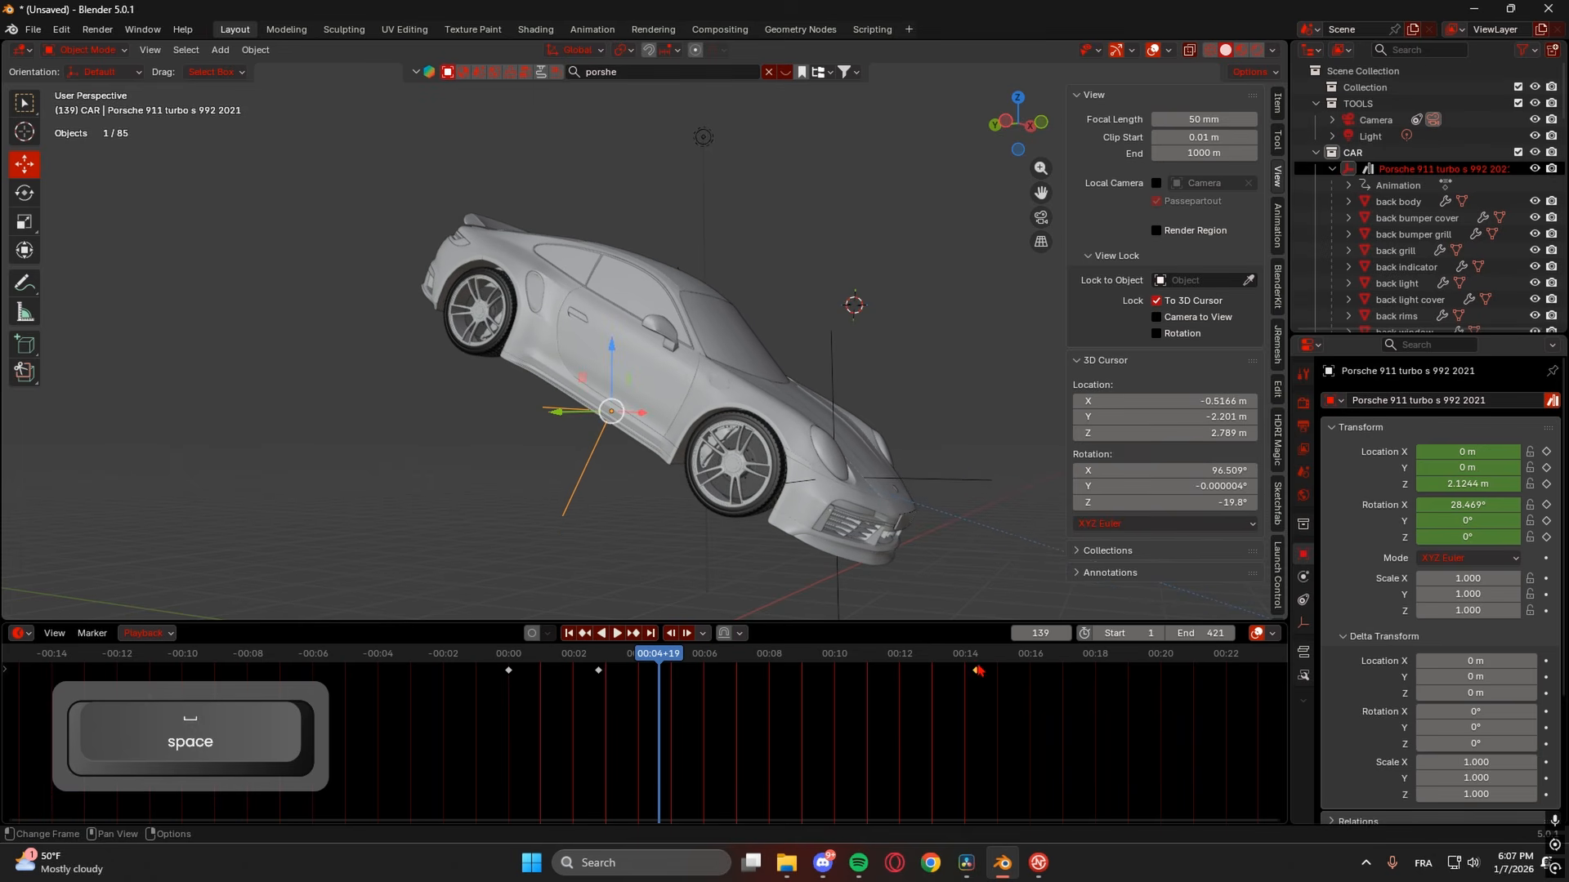
drag(978, 677, 984, 679)
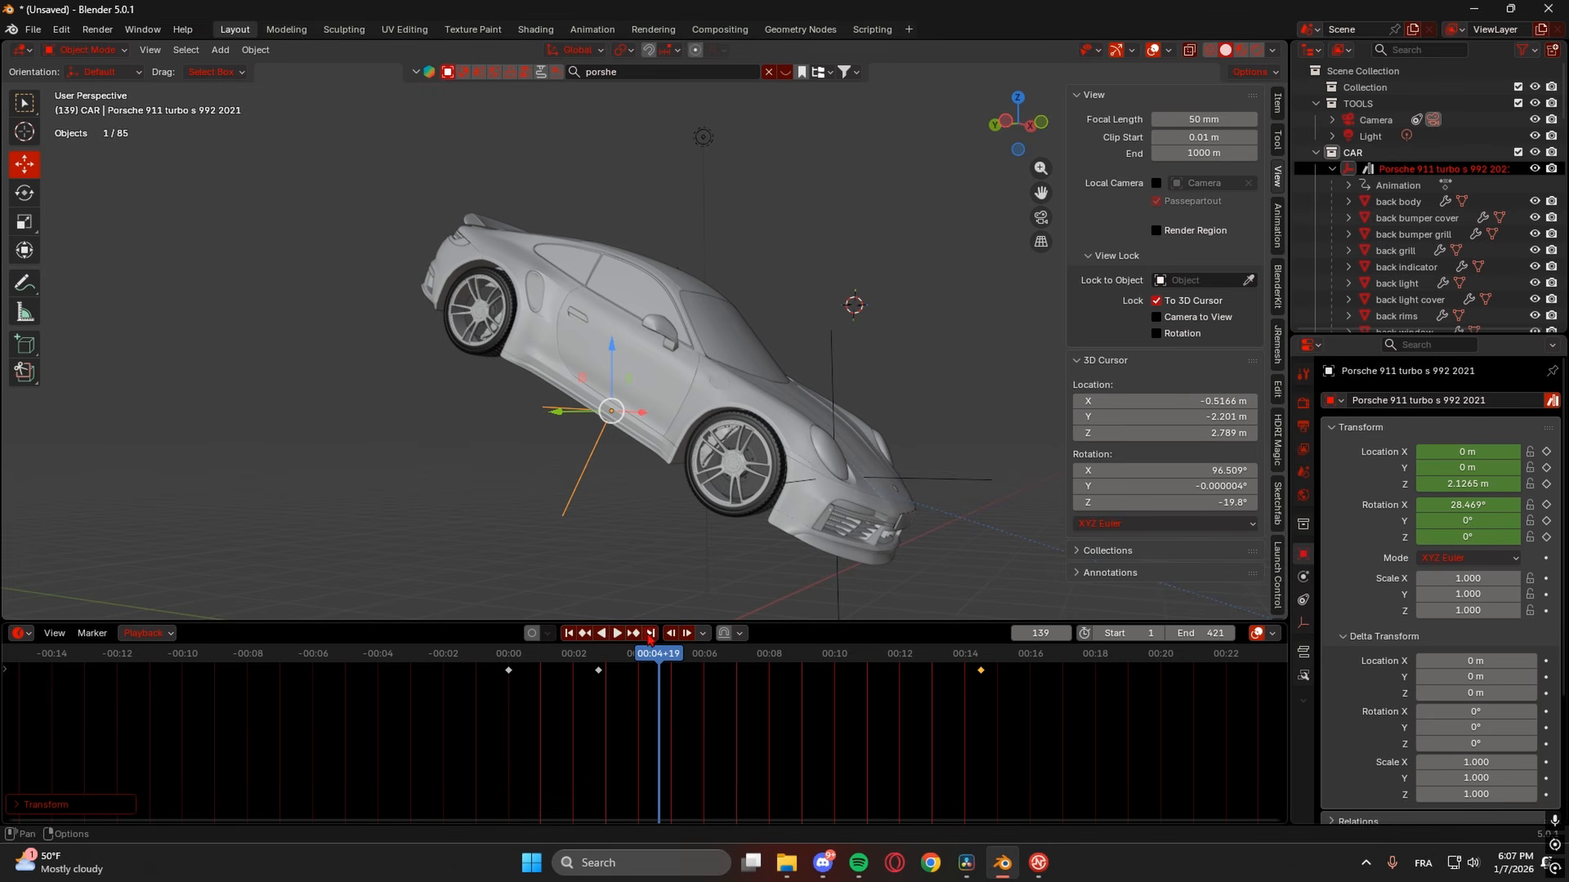
click(634, 634)
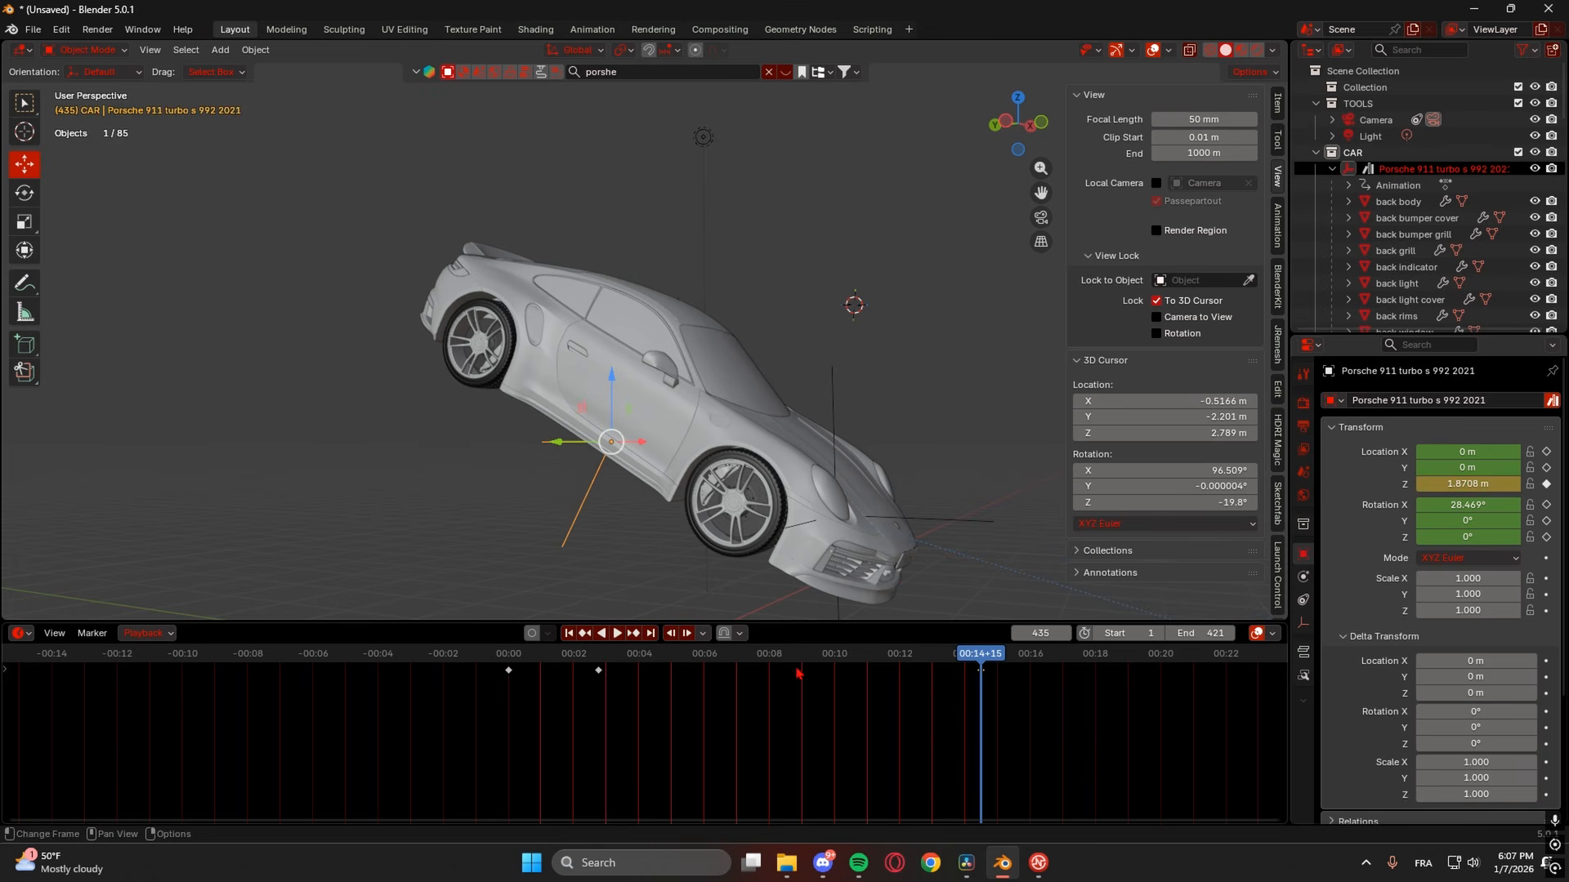
drag(1474, 485, 1536, 486)
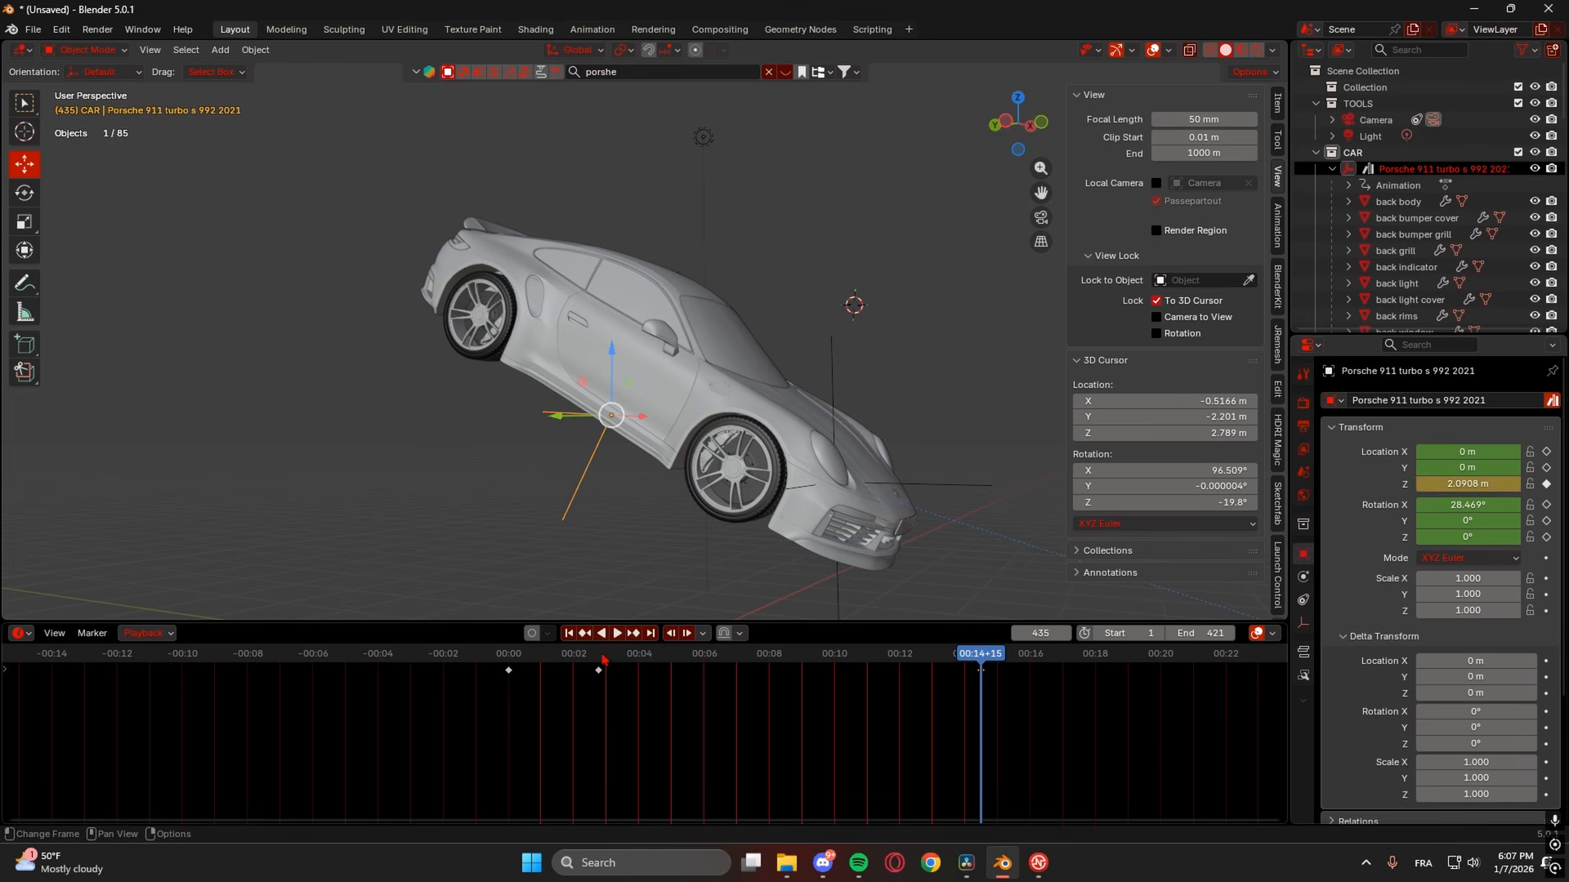
click(603, 659)
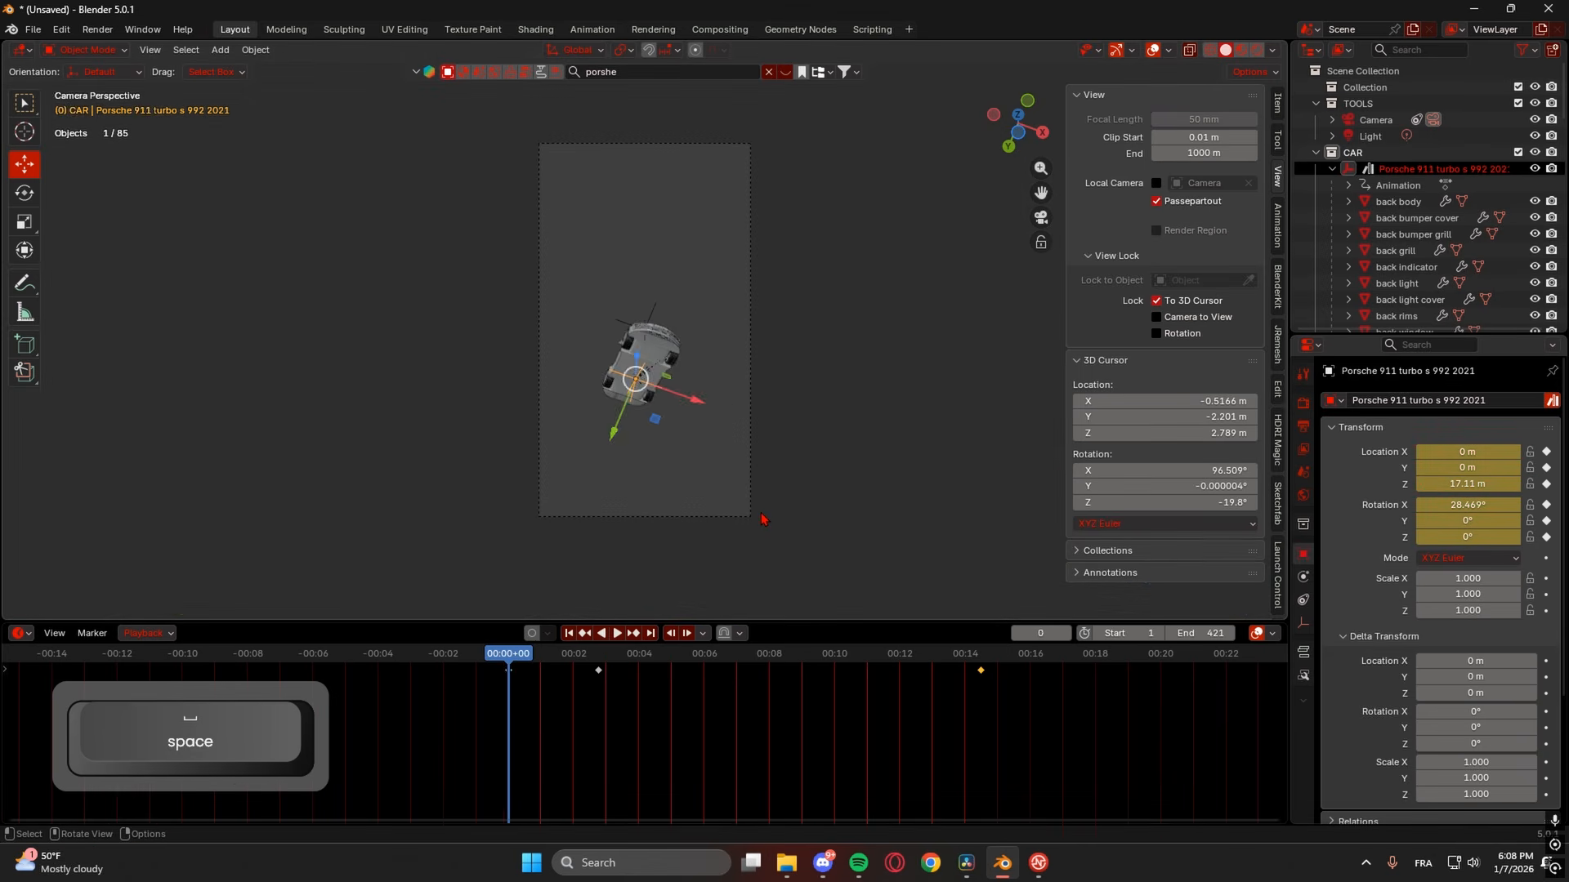
key(space)
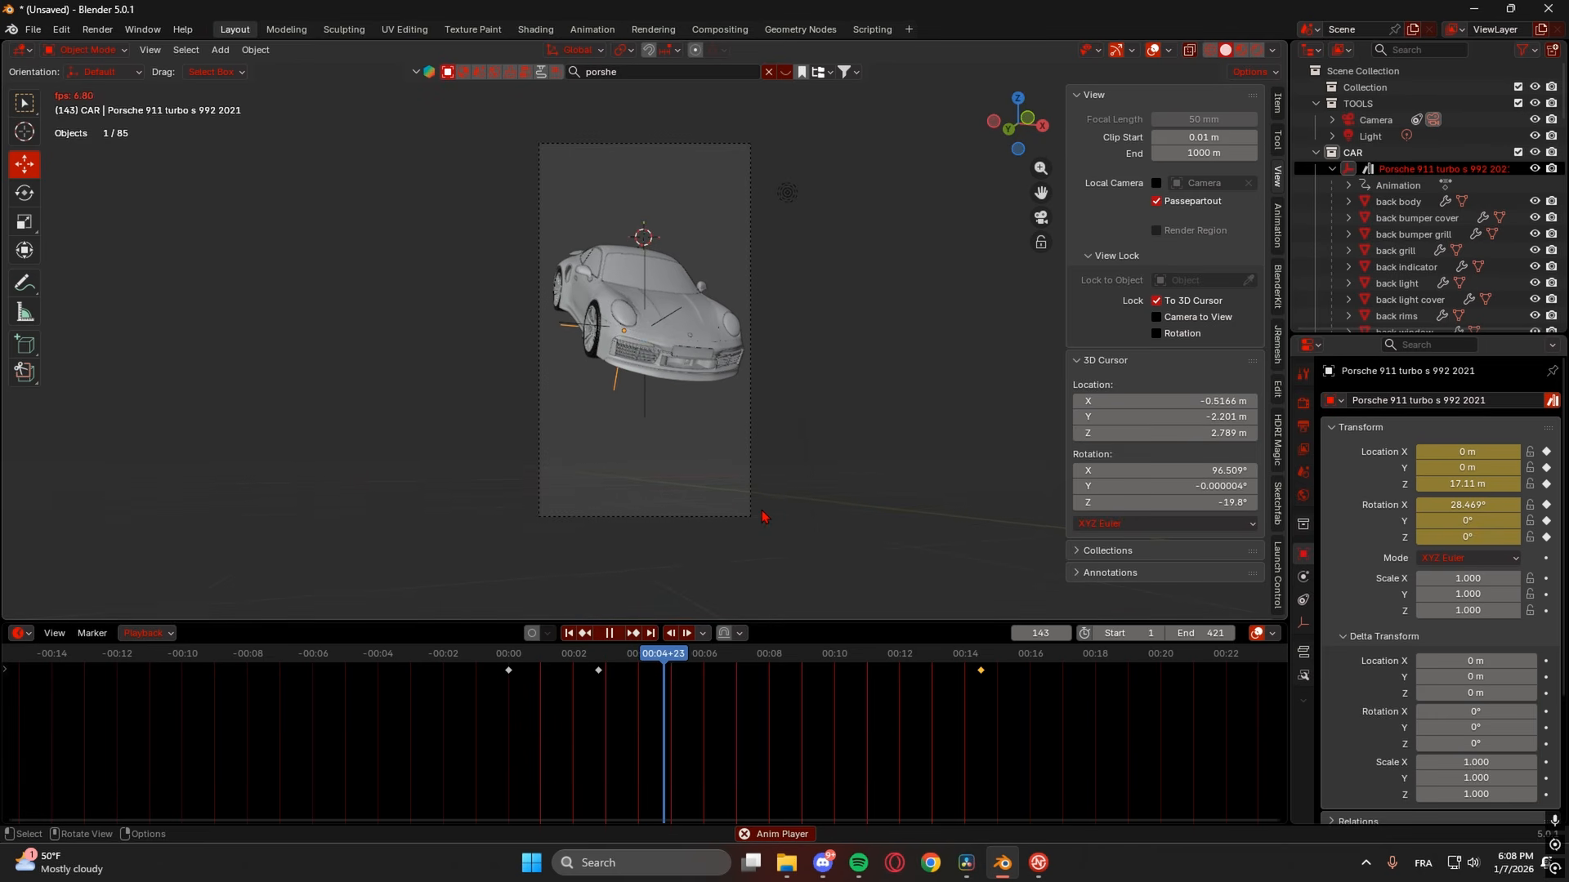
- Stop playback at frame 147 and select the camera
key(space)
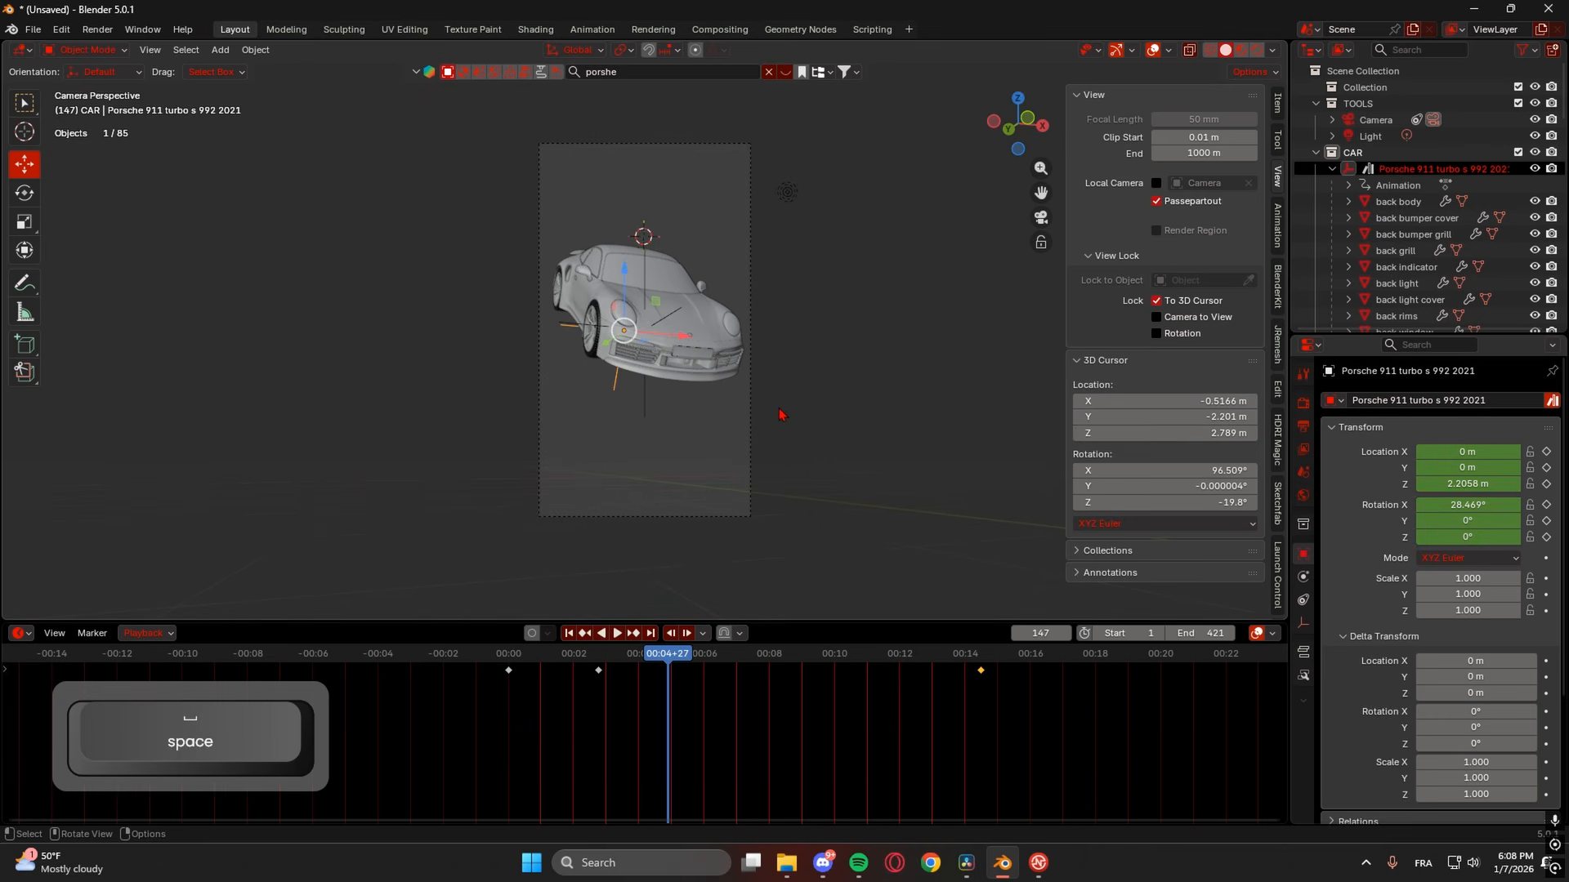
click(751, 414)
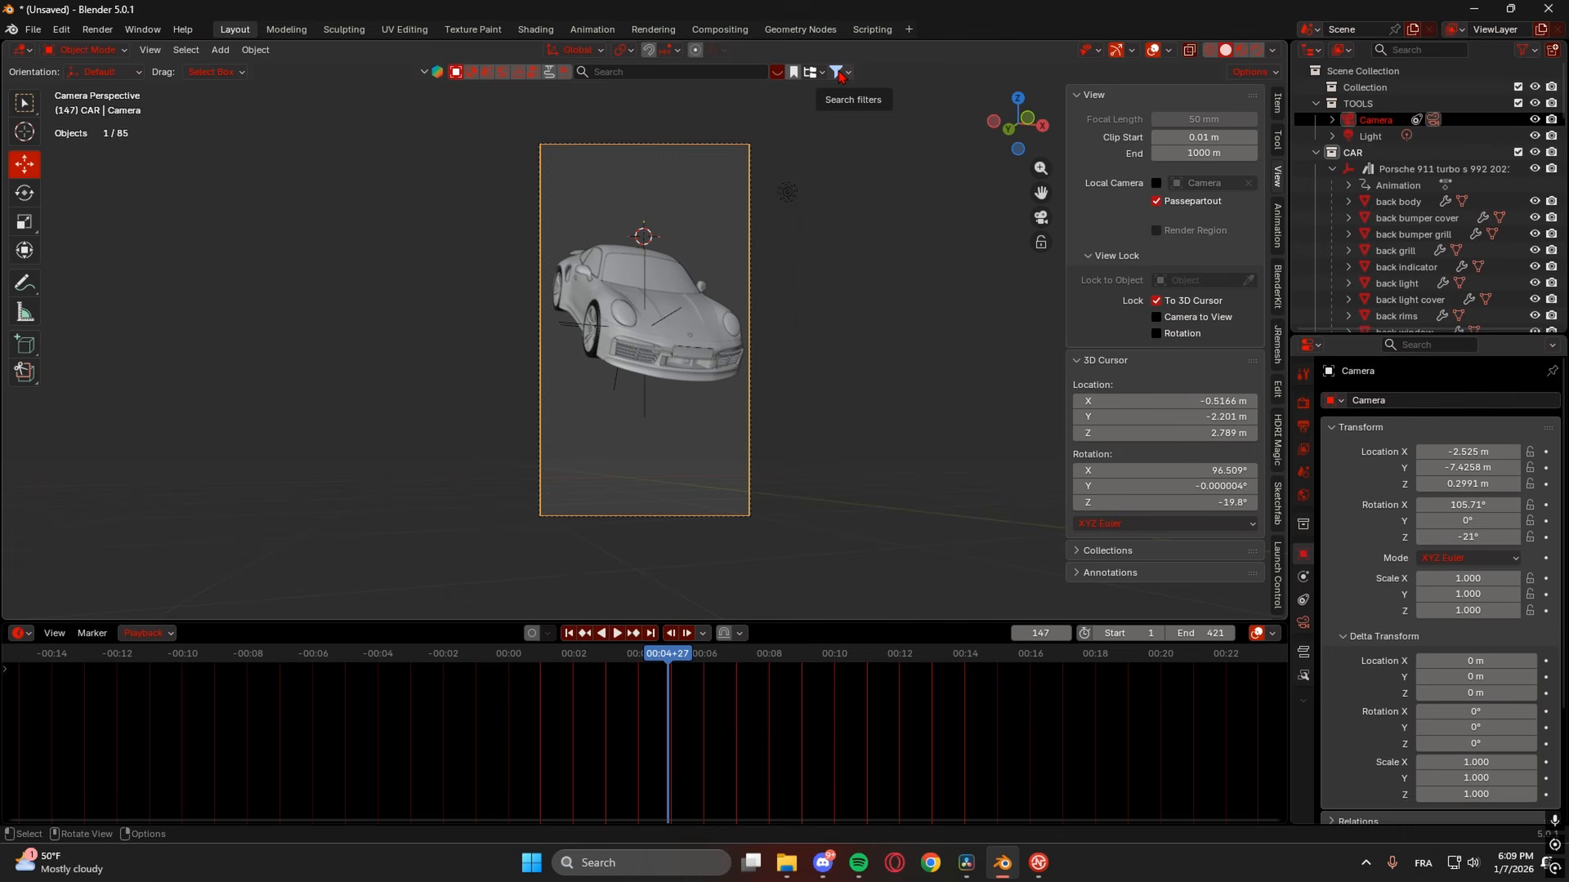
- Drag the Lexus LFA from the BlenderKit asset bar into the viewport
click(840, 74)
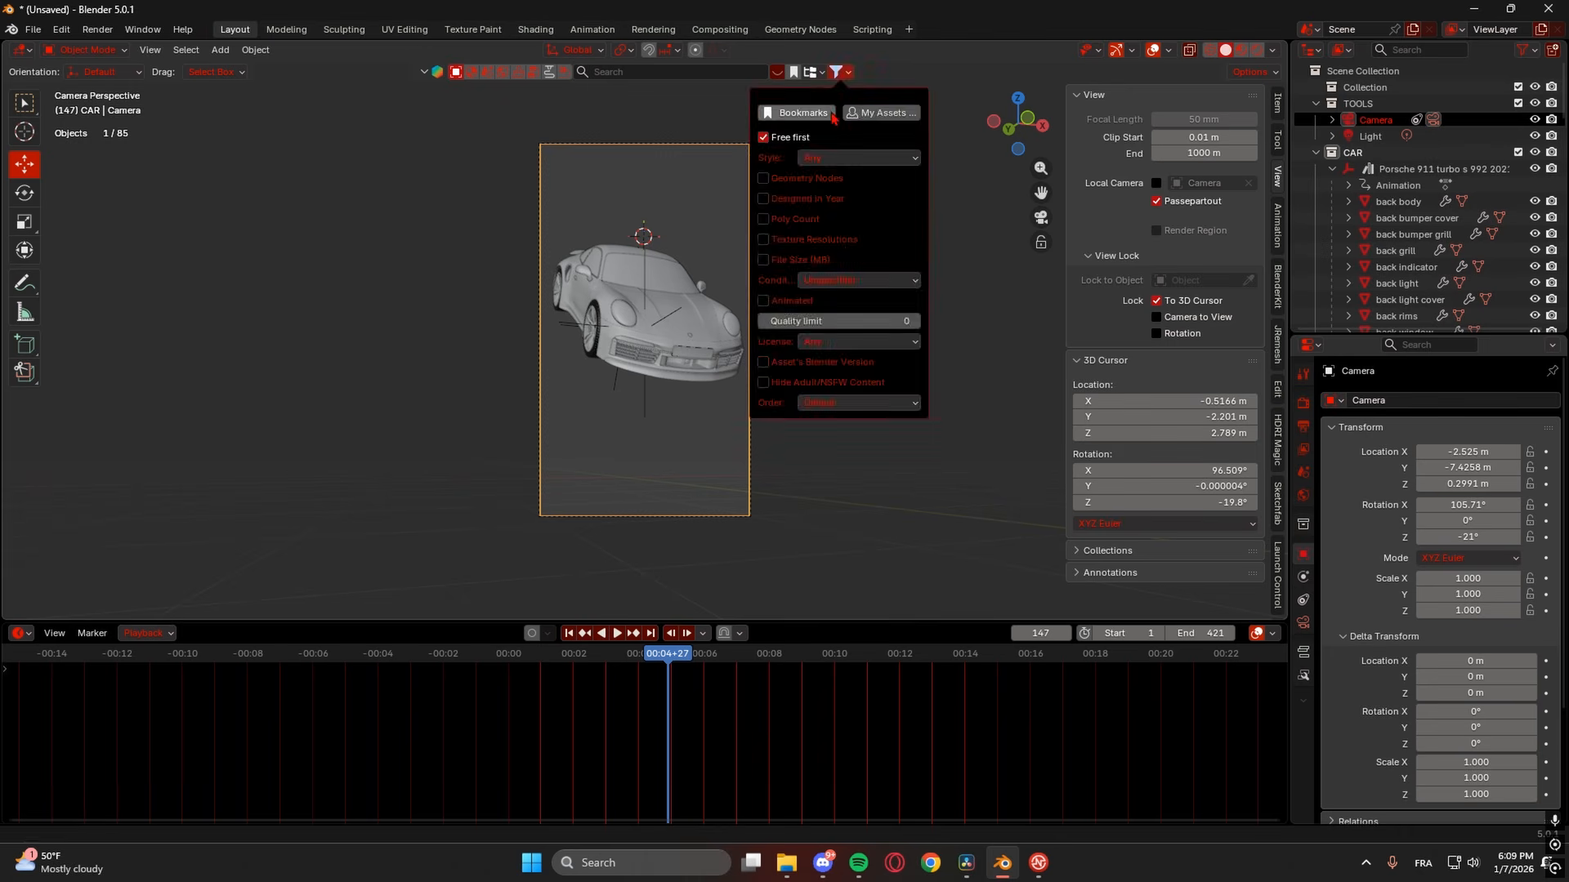
click(779, 73)
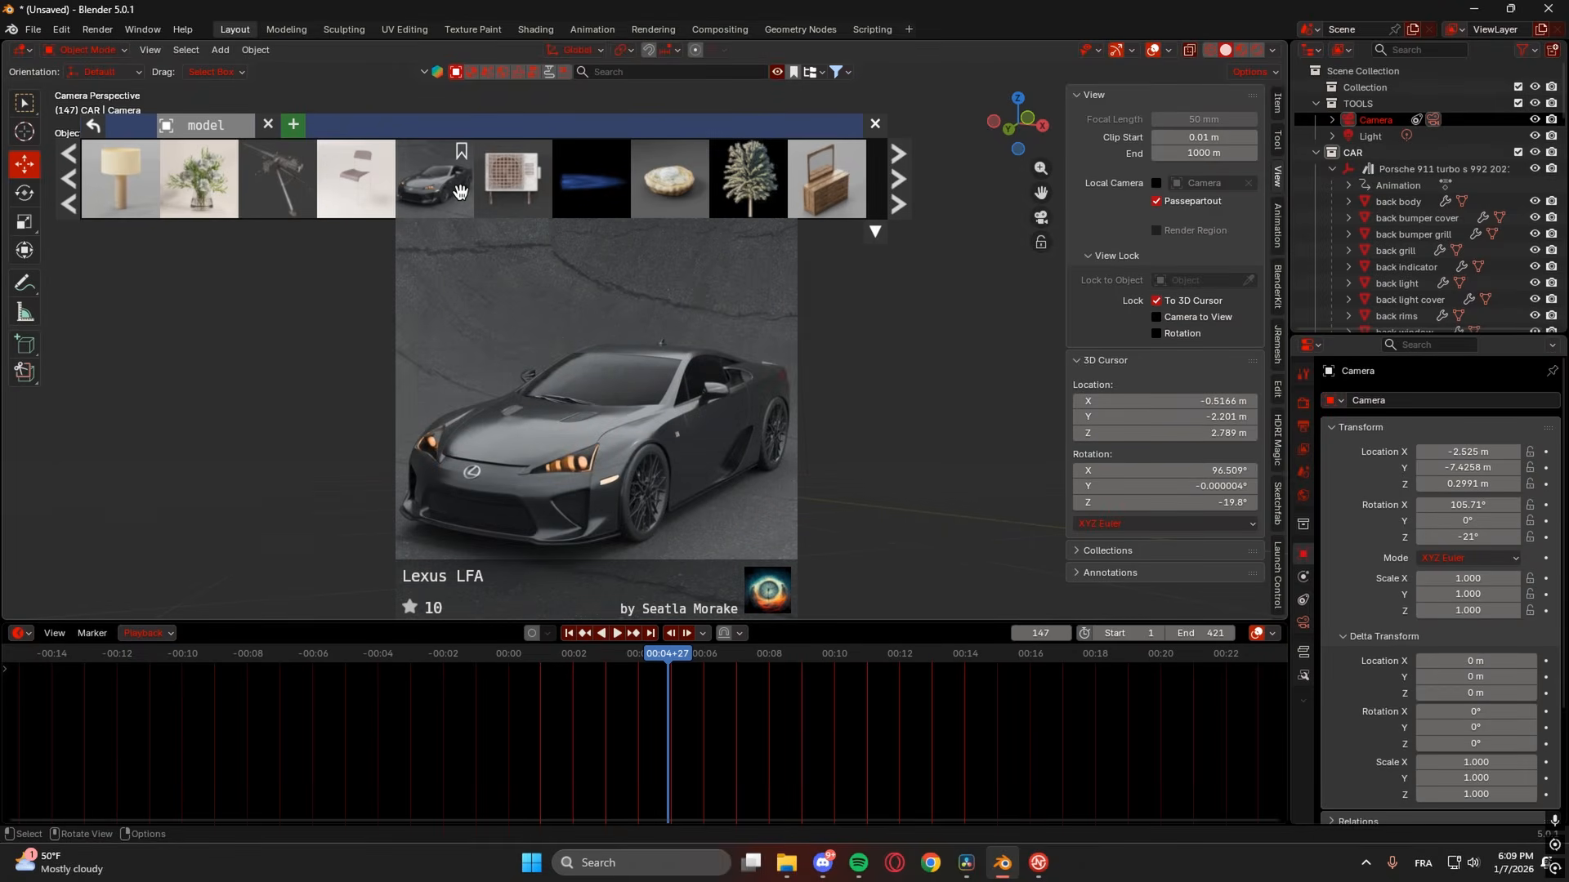
drag(439, 187, 654, 167)
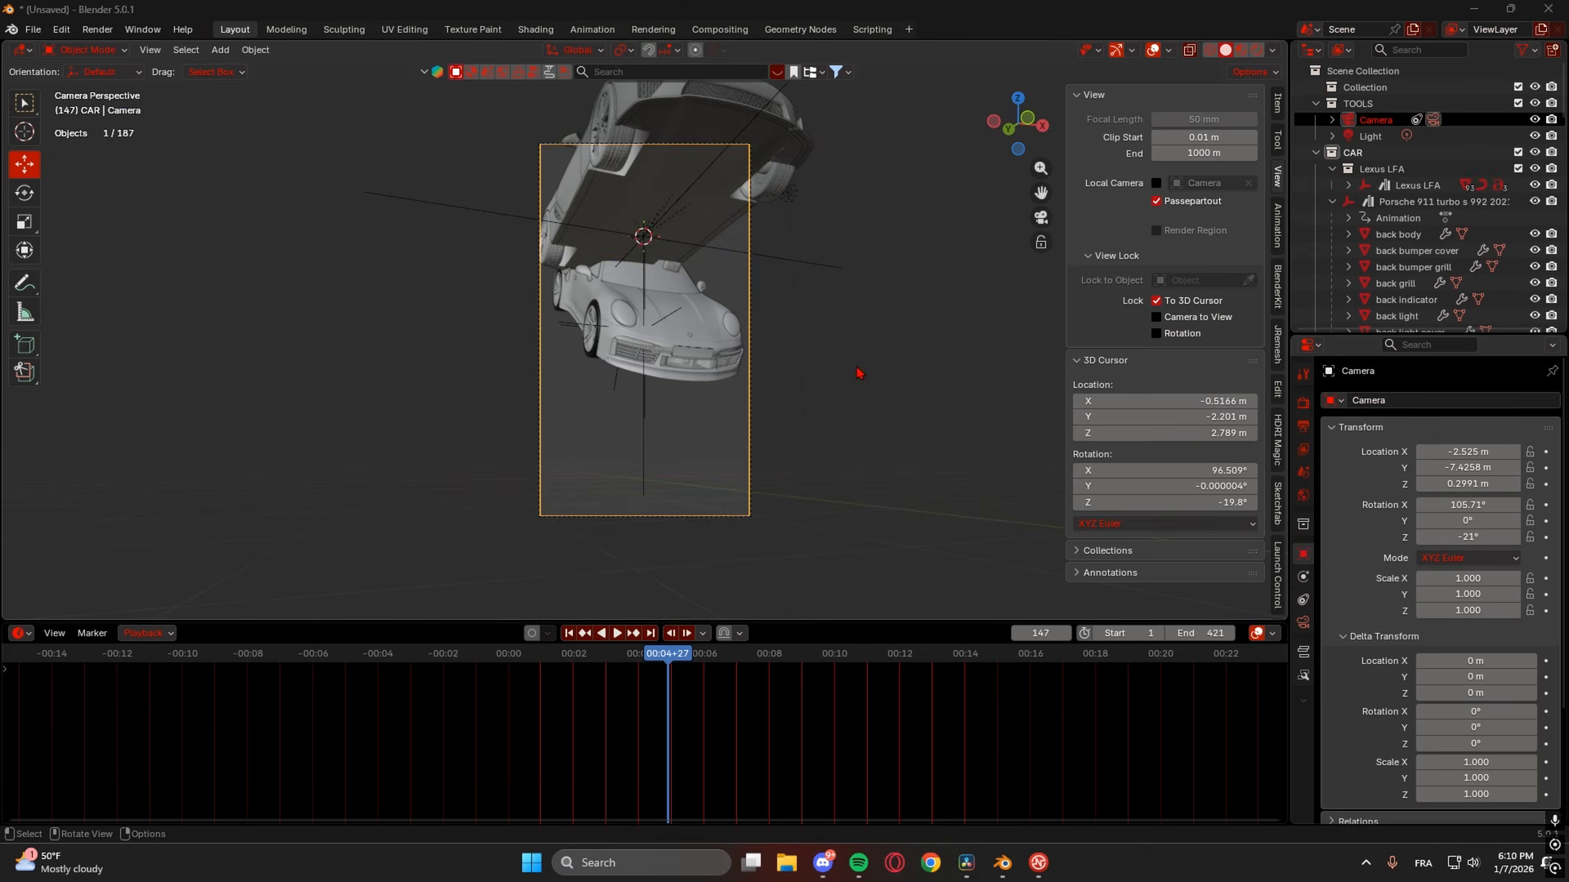
scroll(856, 377, up, 8)
mouse_move(841, 410)
middle_down()
mouse_move(843, 488)
mouse_move(864, 412)
middle_up()
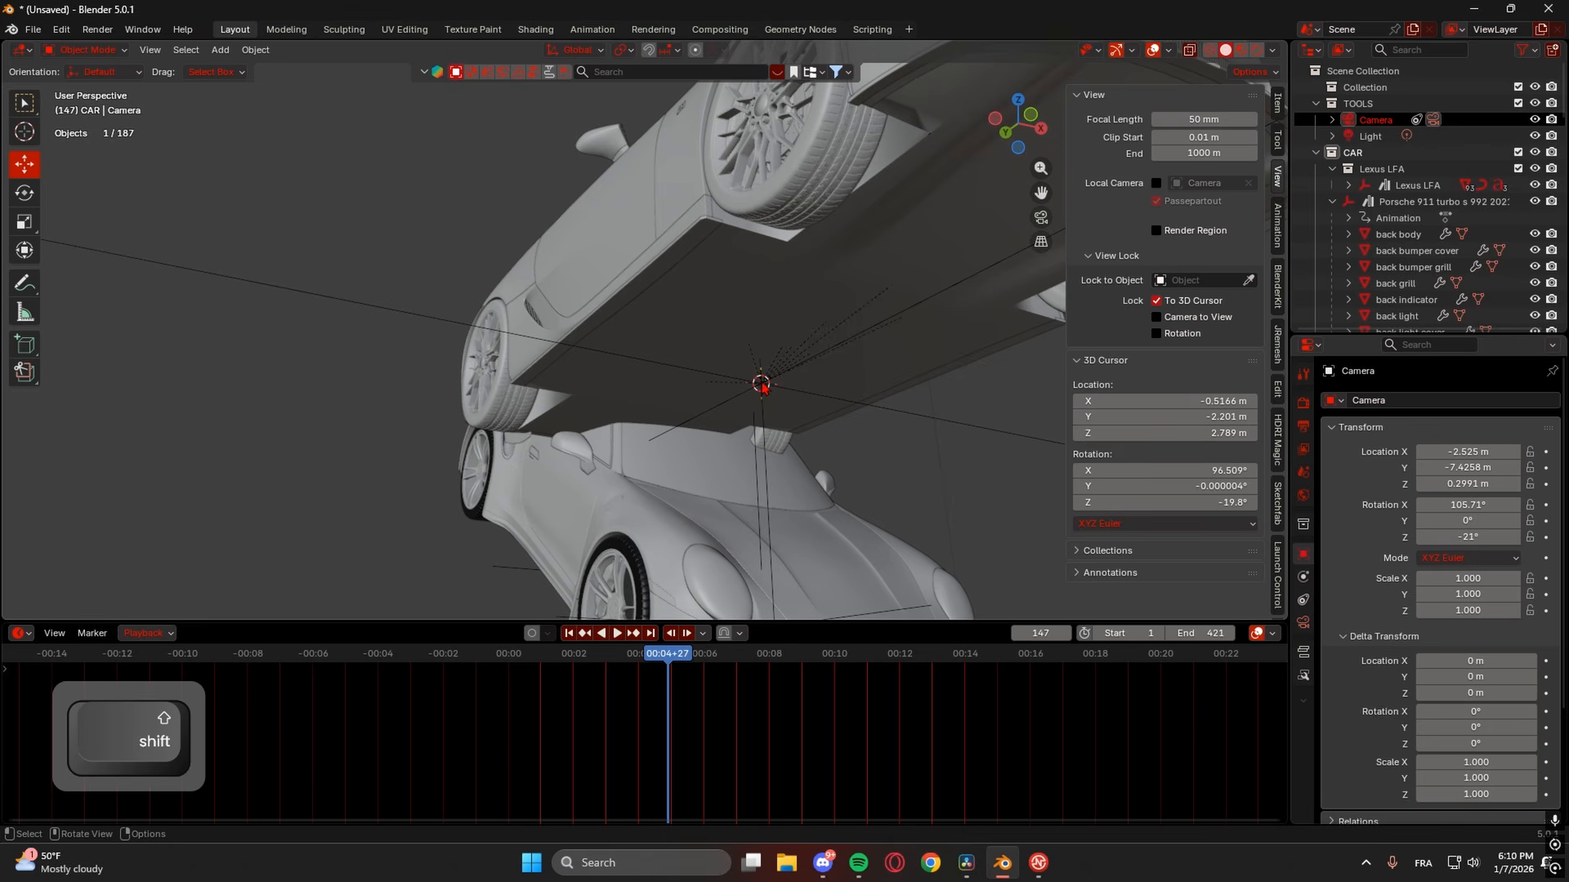
- Select the Lexus LFA above the Porsche, undoing a trial sideways move
middle_drag(763, 387, 532, 578)
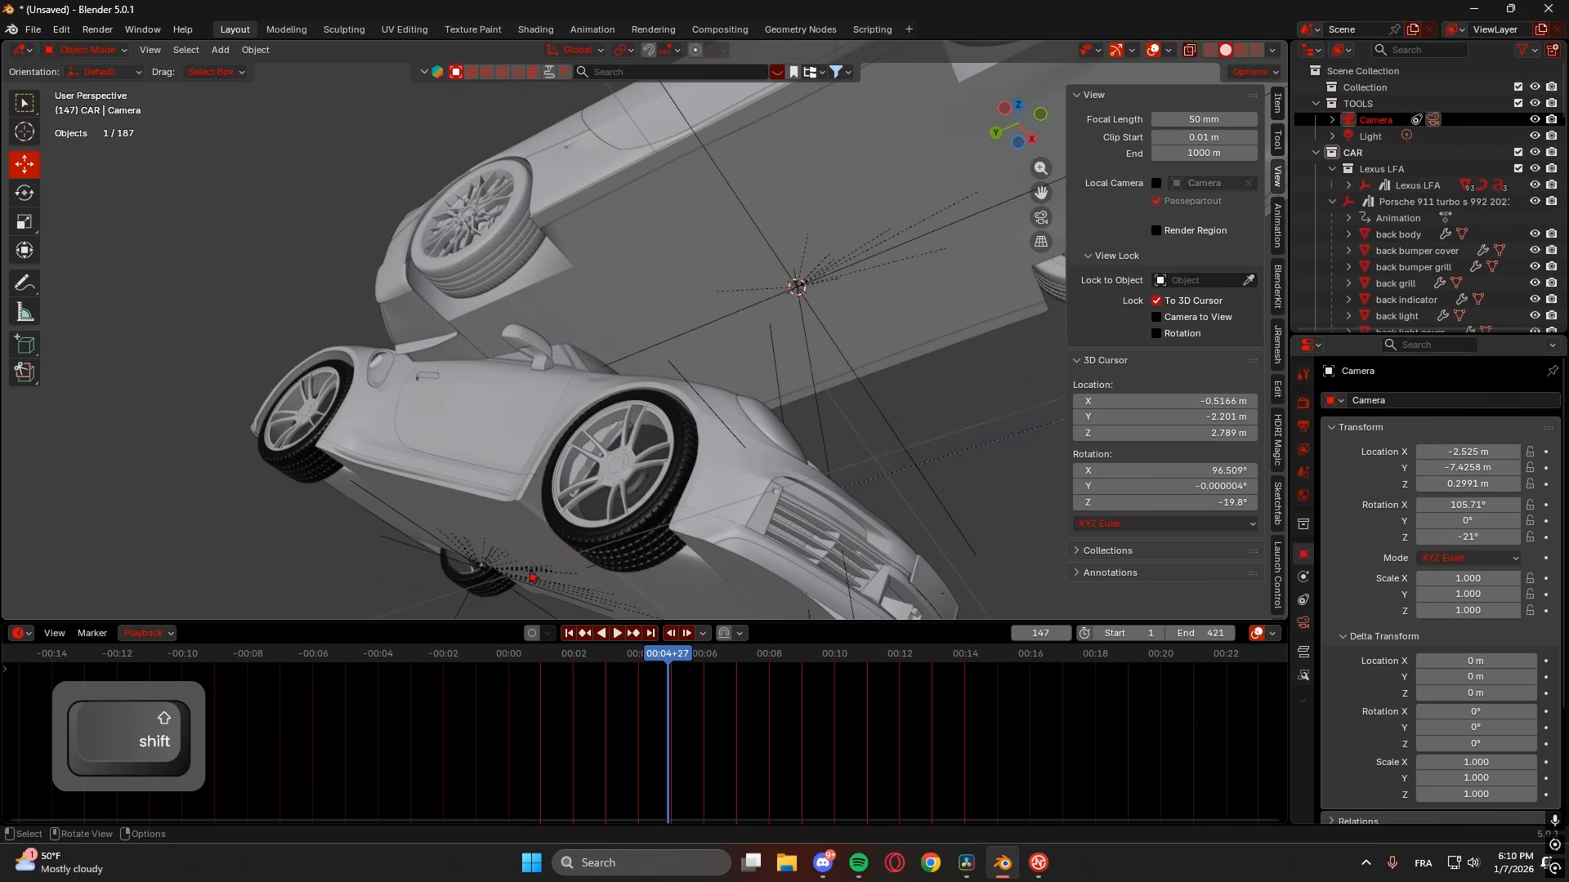
click(481, 574)
click(805, 288)
middle_drag(910, 303, 827, 373)
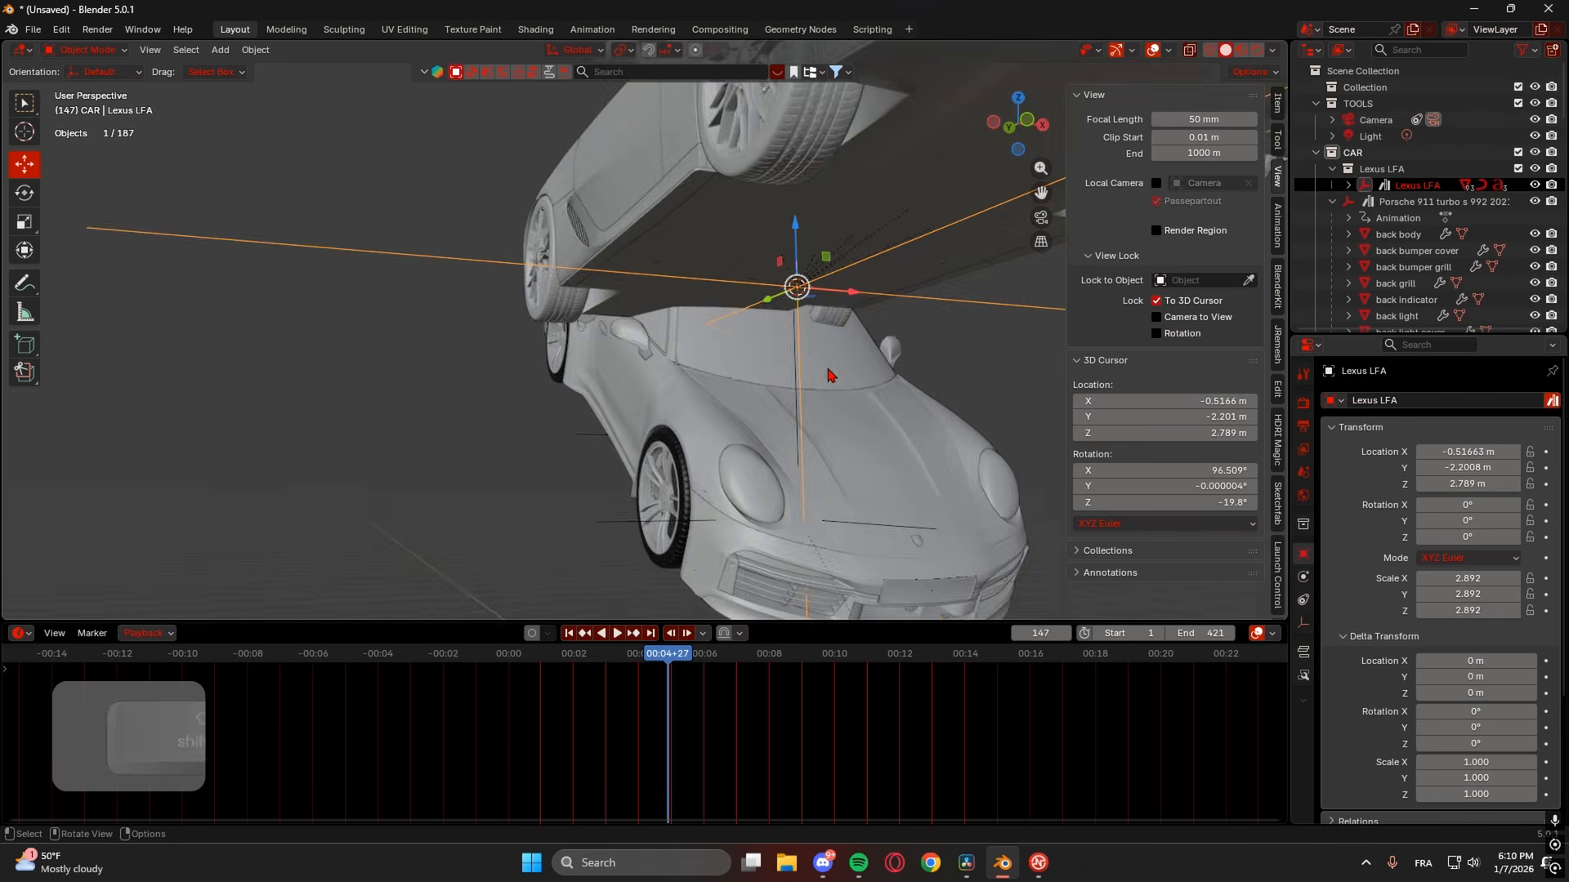
scroll(838, 372, down, 5)
key(g)
drag(853, 291, 716, 287)
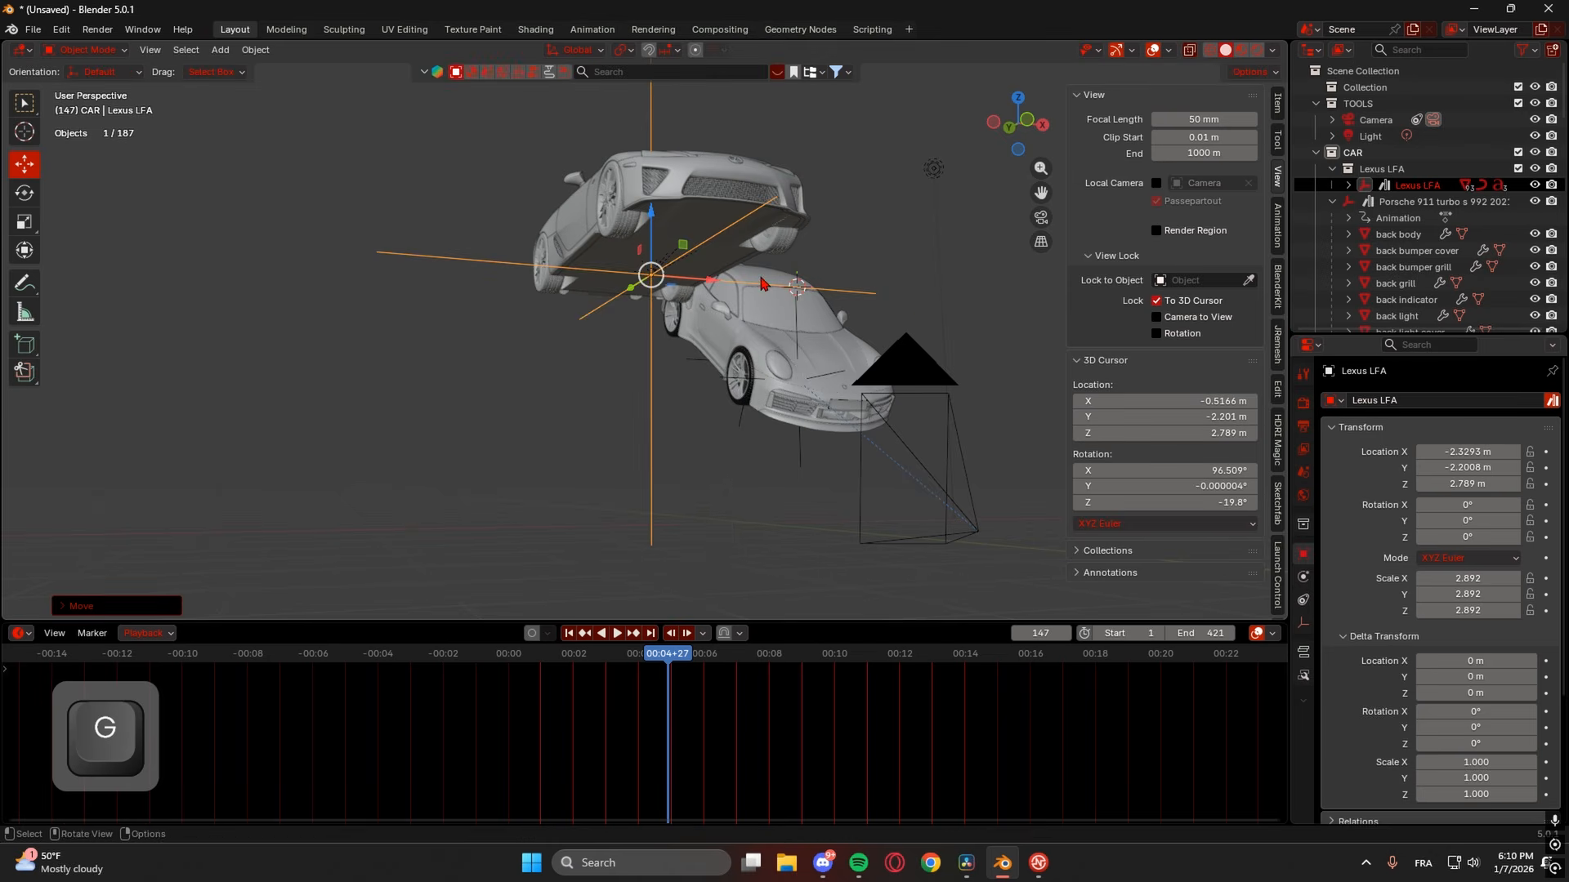
key(ctrl+z)
- Push the Lexus along Y and lower it to 0.378 m Z, checking the camera view
middle_drag(900, 305, 866, 388)
scroll(899, 364, down, 2)
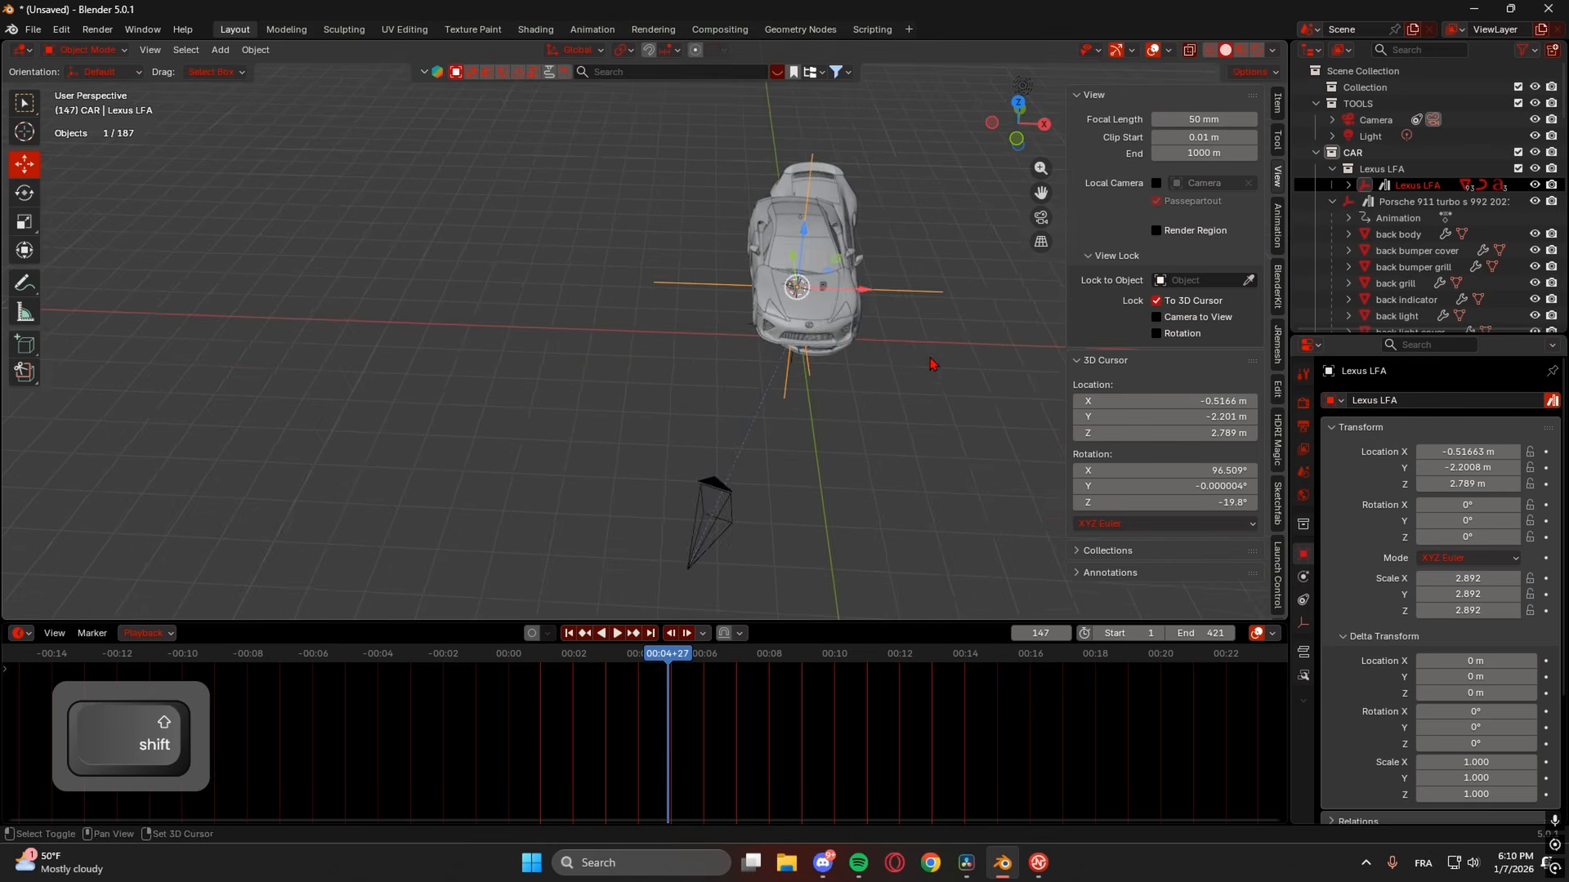
shift+middle_drag(931, 347, 677, 434)
drag(552, 349, 634, 245)
middle_drag(634, 245, 763, 250)
drag(242, 322, 242, 457)
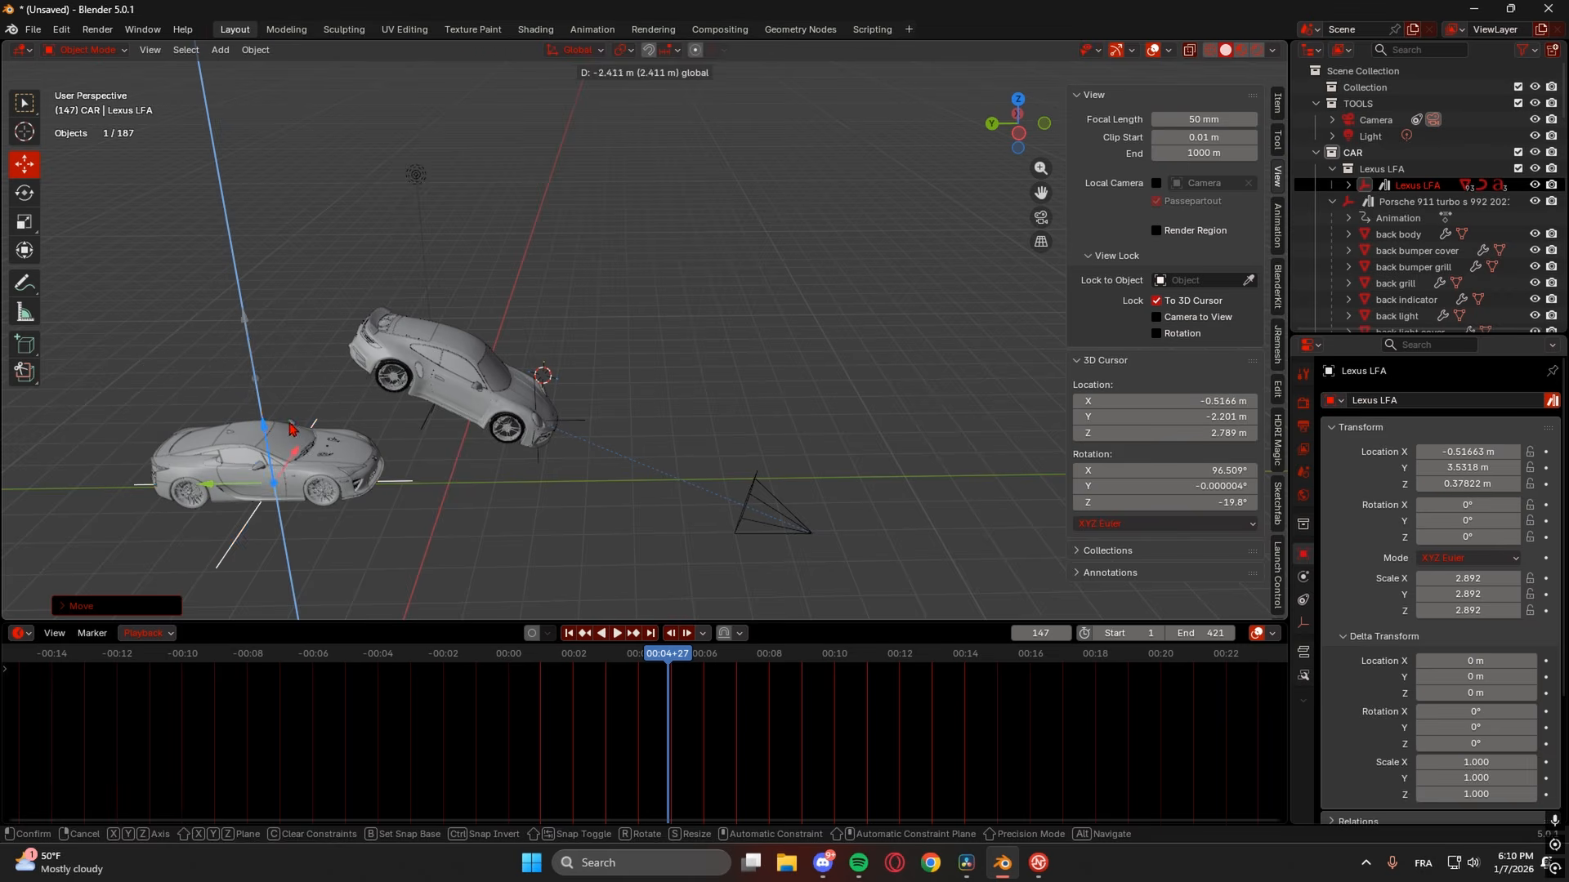
click(1040, 218)
drag(585, 460, 672, 452)
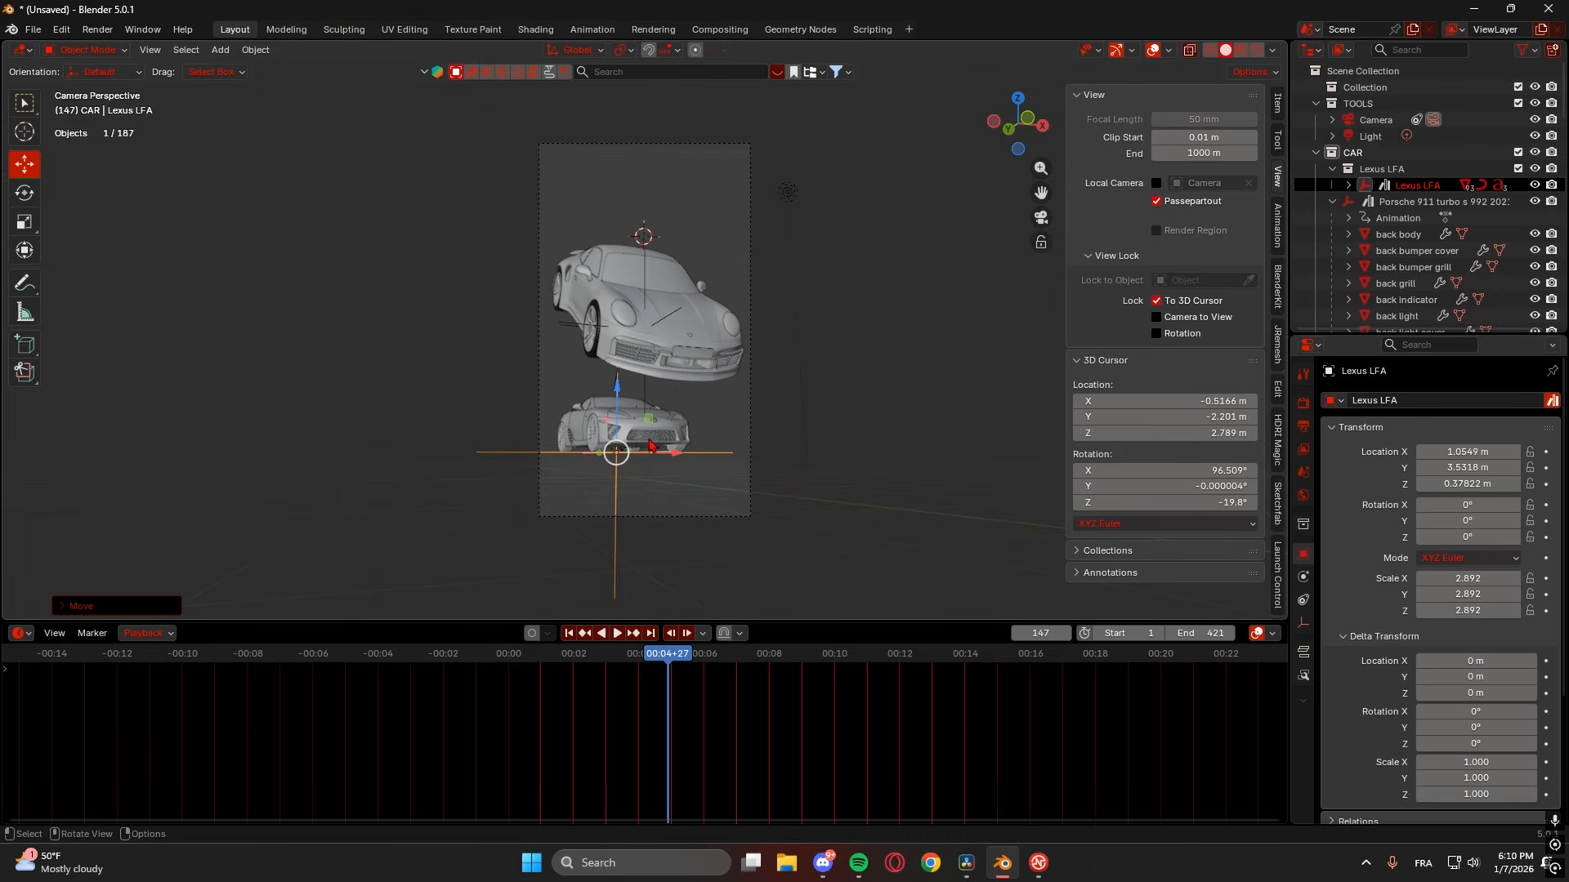
- Rotate the Lexus about 22° tilt and -138° turn, then move it to 2.9772 m X, 6.467 m Y
key(r)
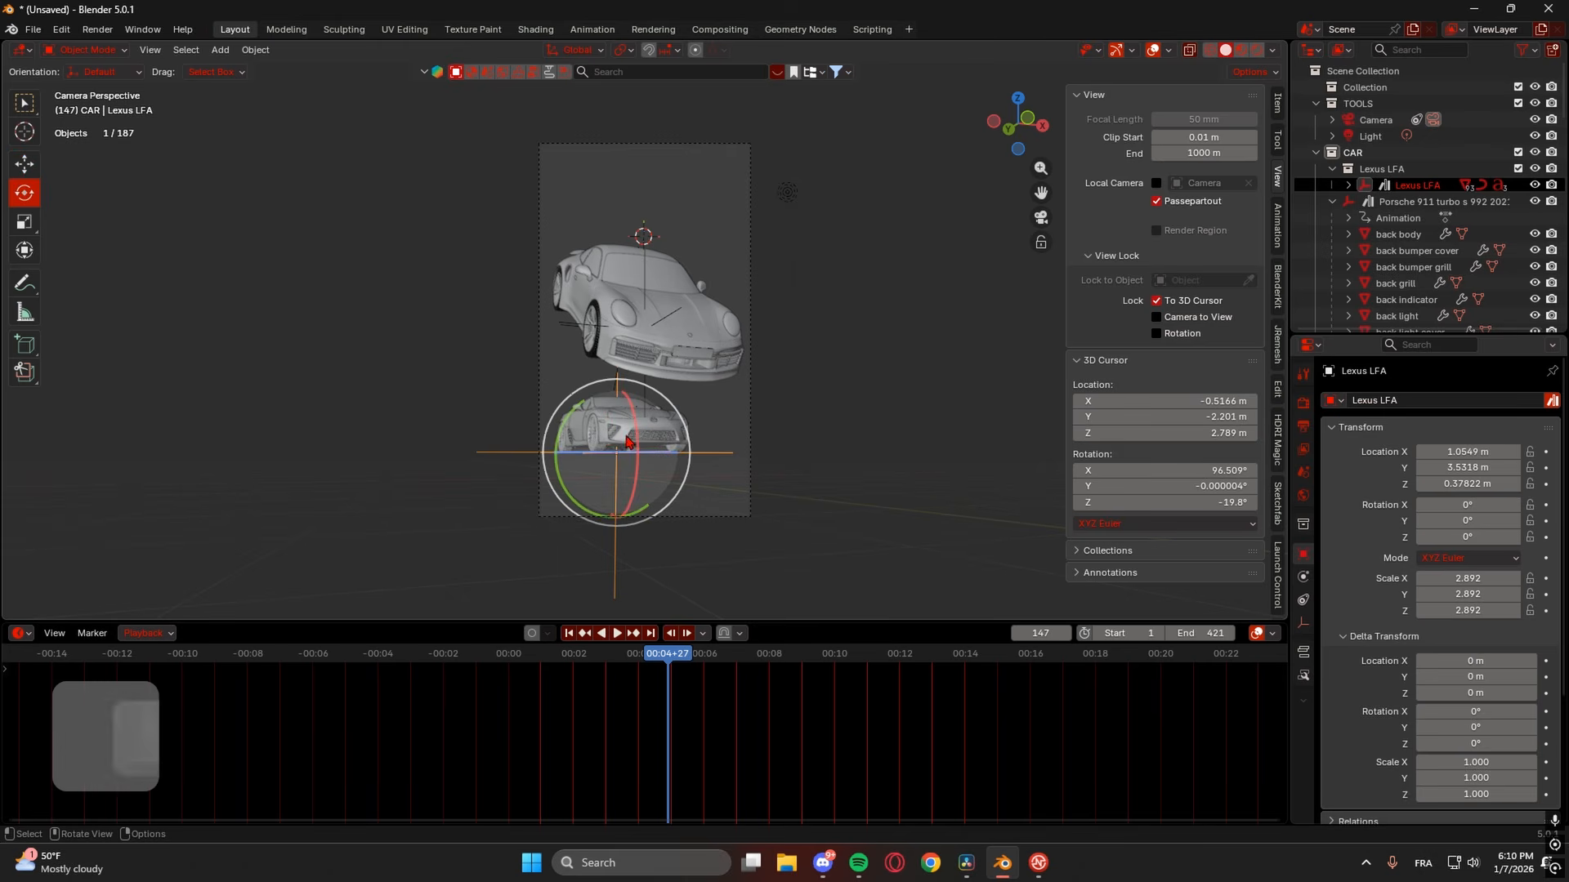
drag(641, 446, 693, 449)
key(g)
middle_drag(785, 448, 672, 500)
scroll(671, 500, down, 2)
shift+middle_drag(820, 482, 470, 529)
key(s)
key(g)
drag(664, 494, 1040, 222)
click(1040, 217)
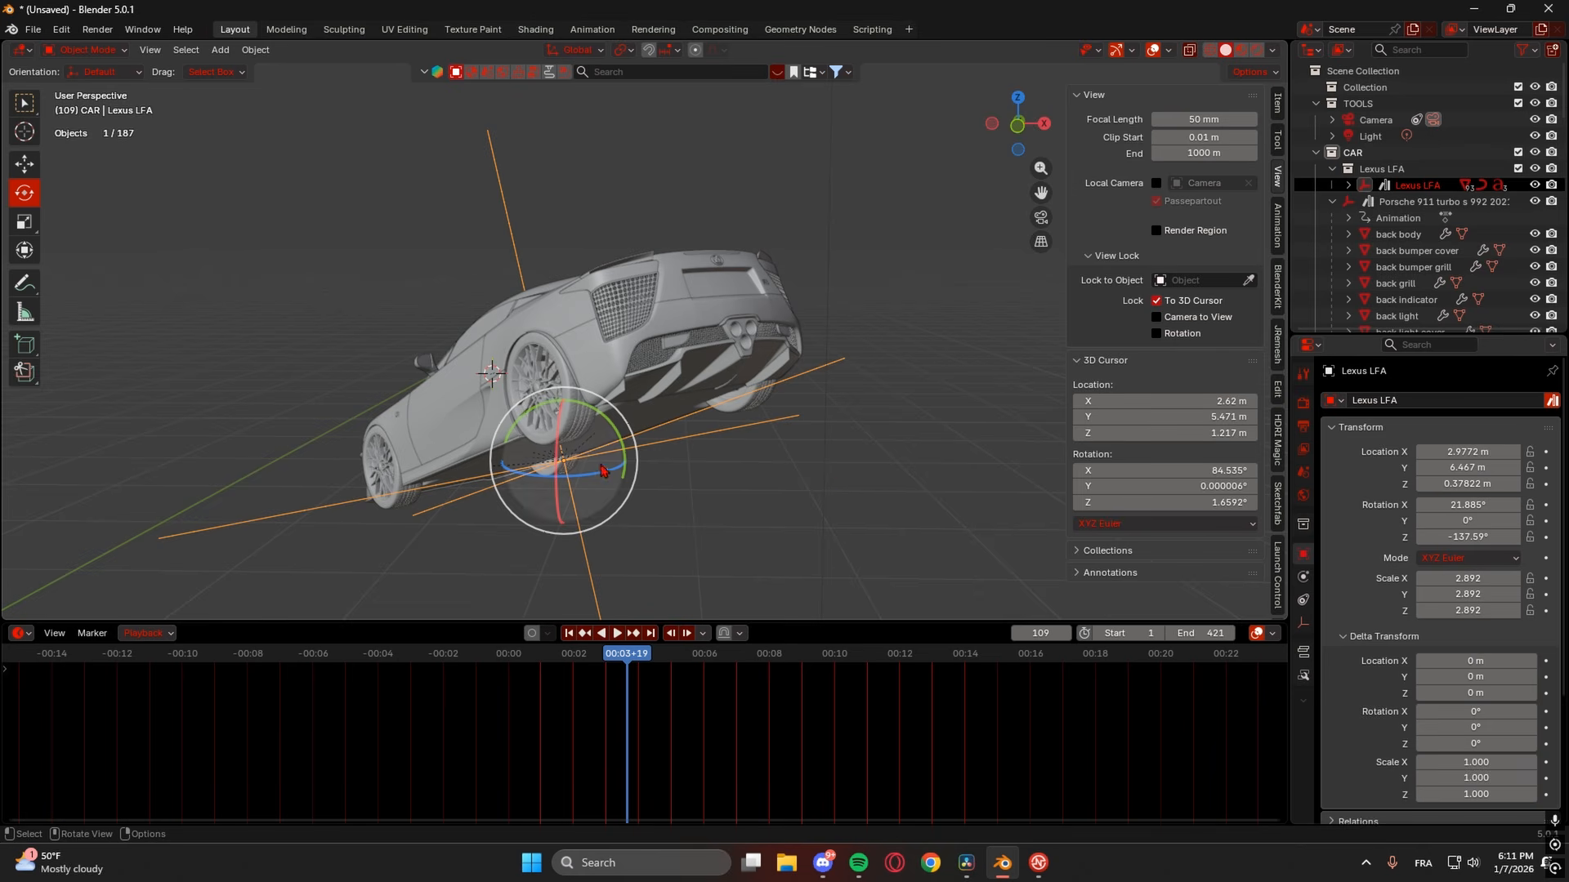
scroll(556, 318, down, 1)
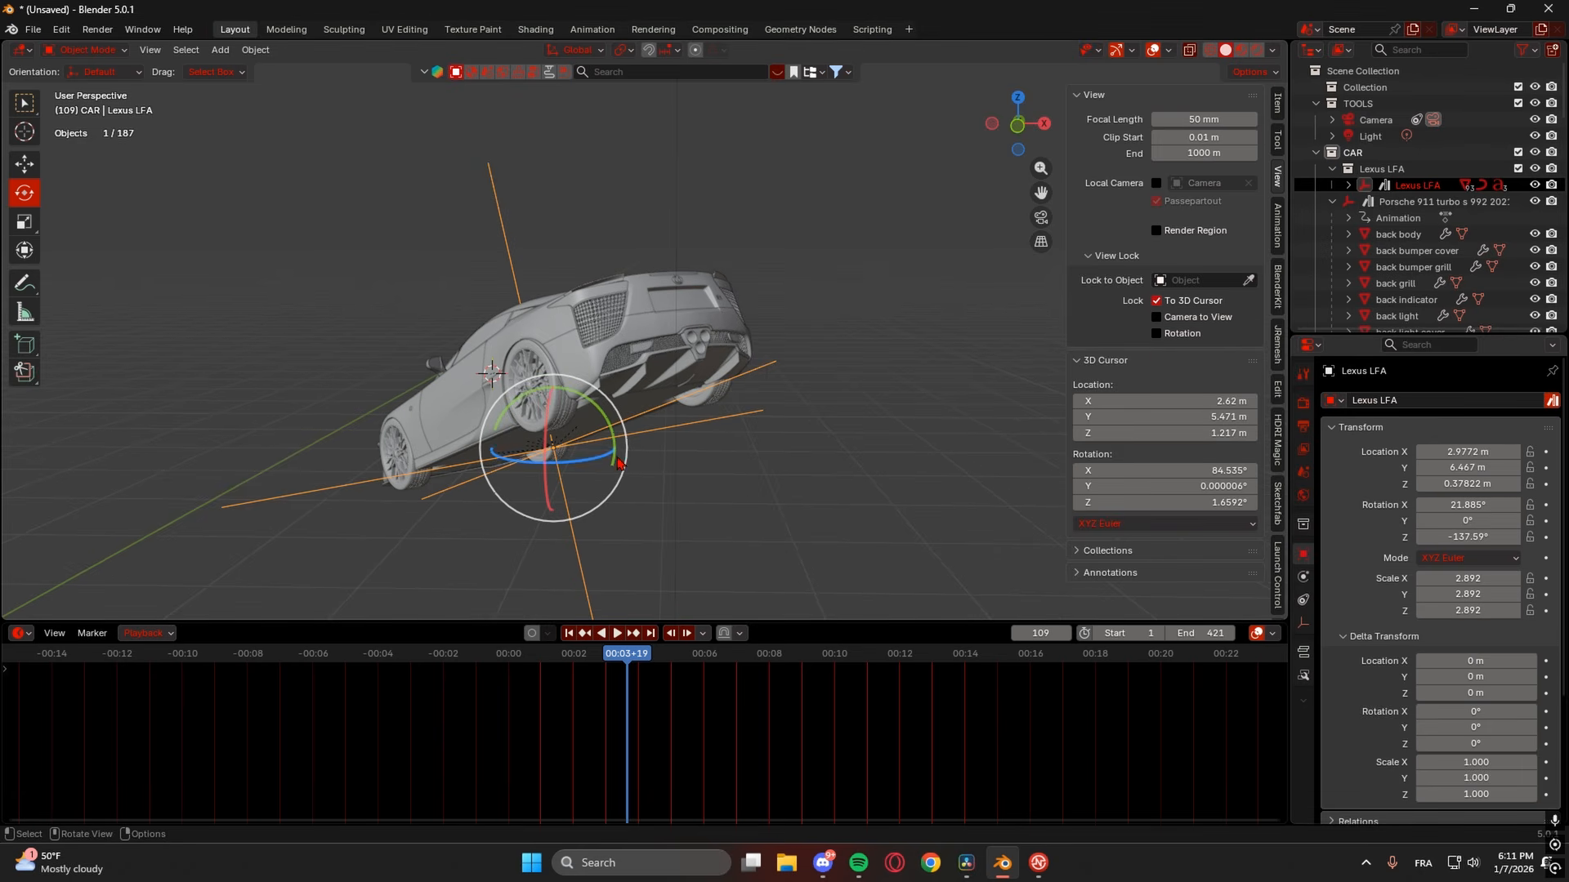
- Key the Lexus's rotation, tilt it further a few frames later, and key all three rotation channels
click(1546, 505)
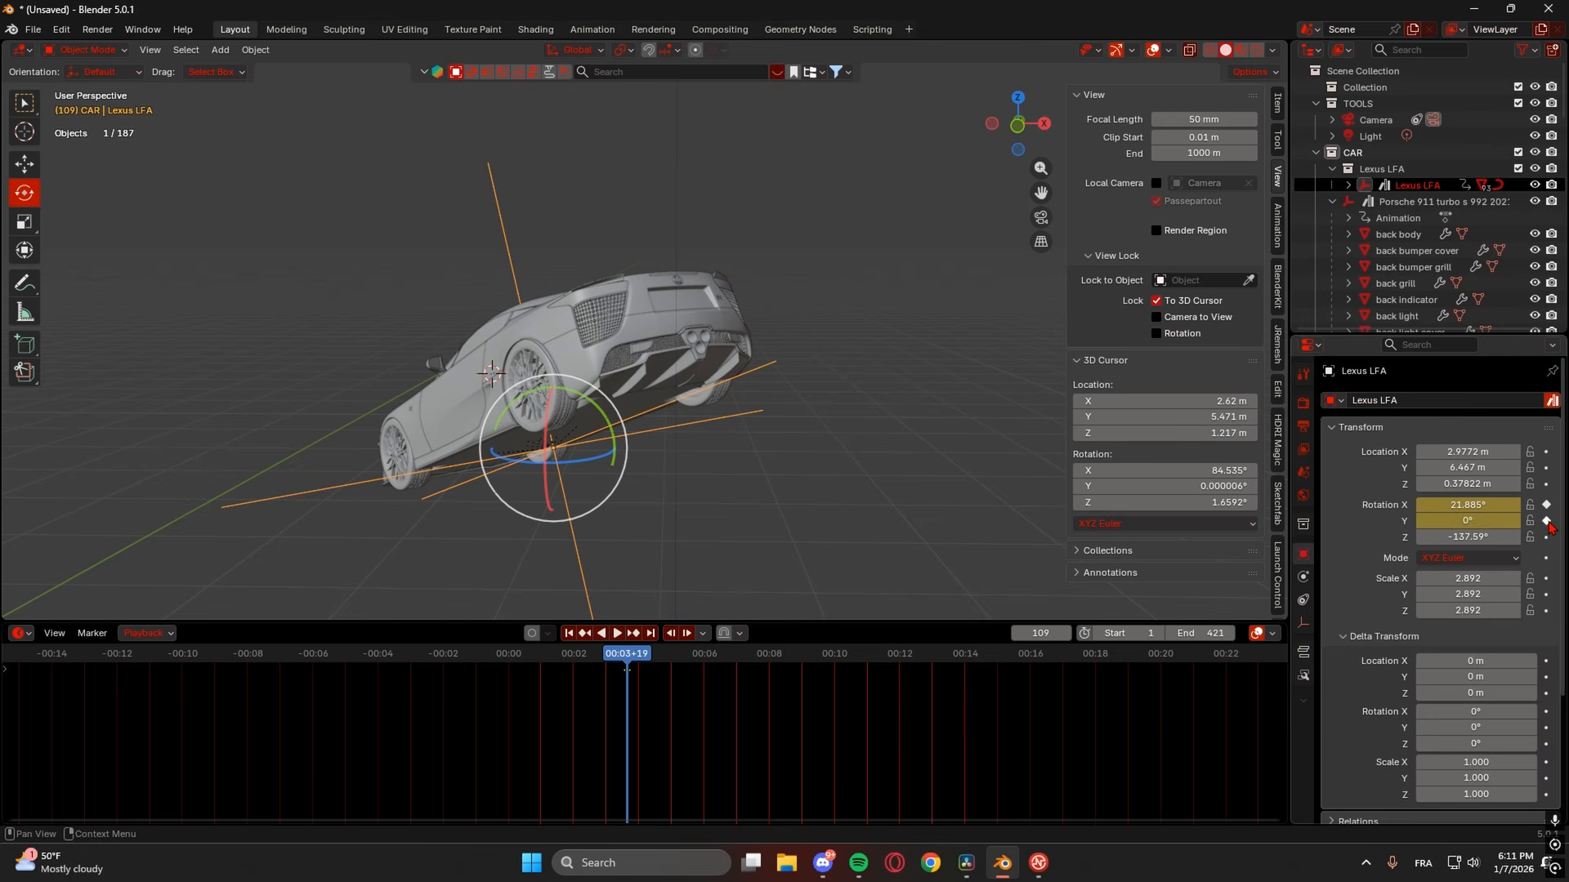
drag(637, 660, 678, 668)
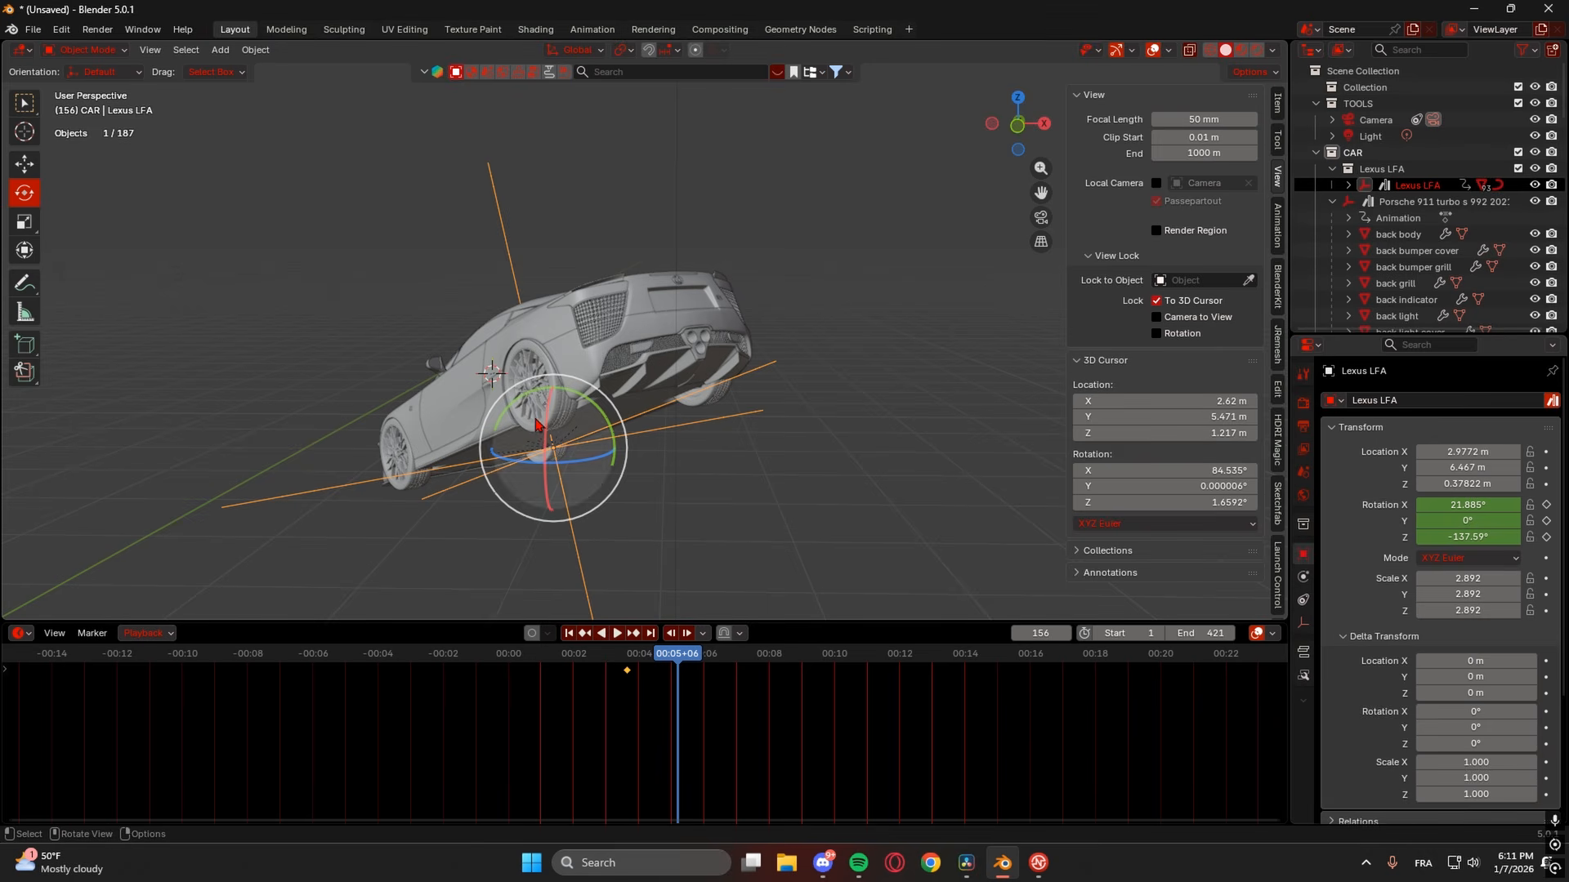
drag(547, 426, 564, 472)
click(1545, 505)
click(1546, 520)
click(1545, 537)
click(625, 657)
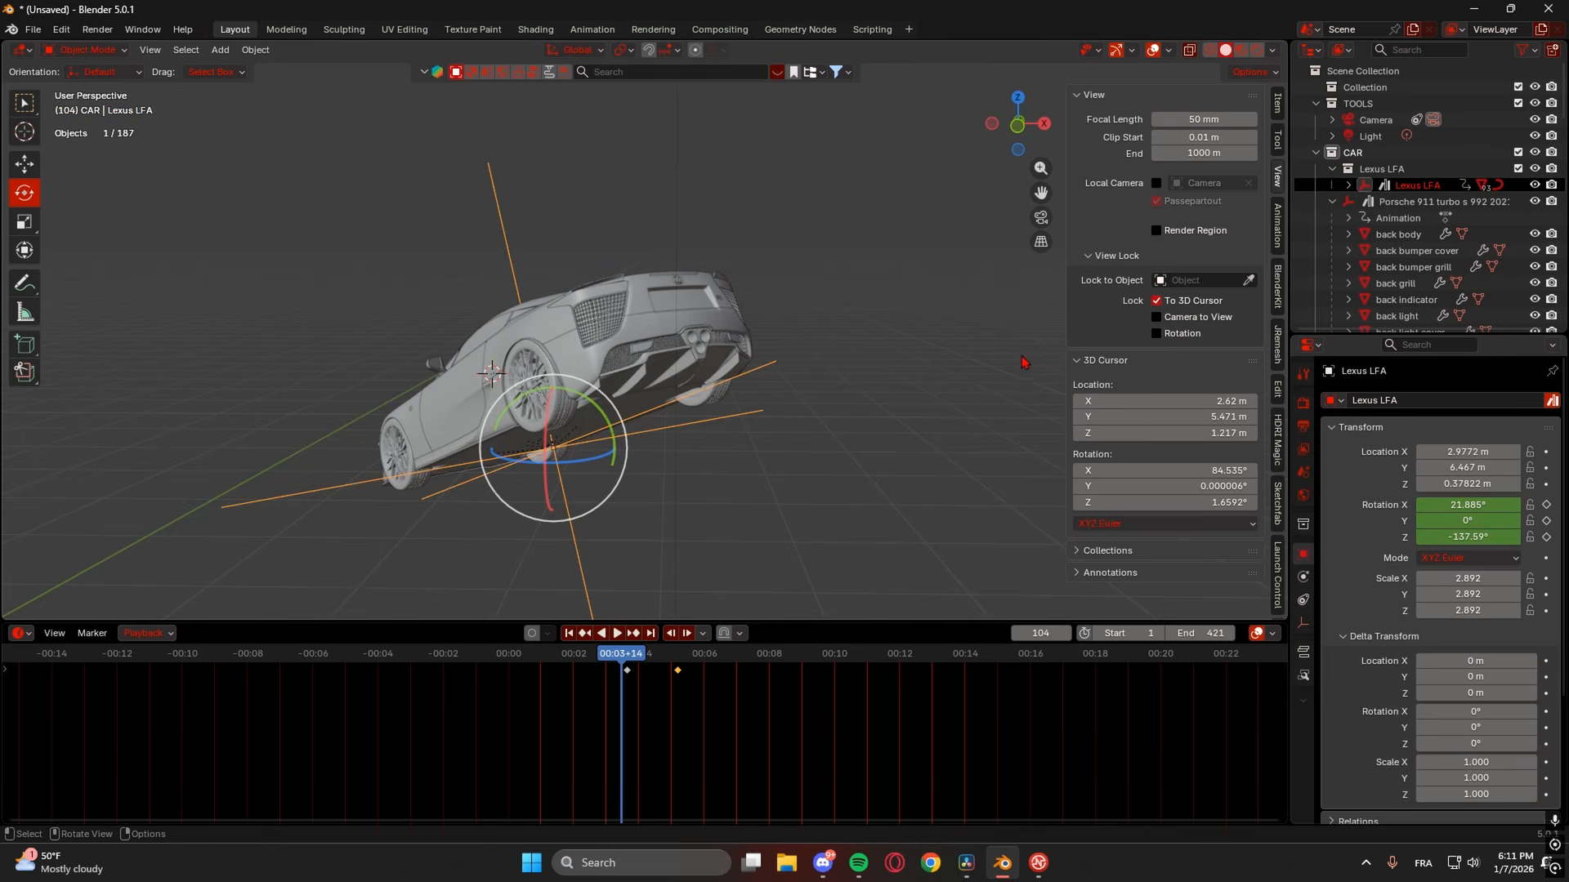
- Preview the animation through the camera and check frames 115, 103 and 92
key(KP_0)
key(space)
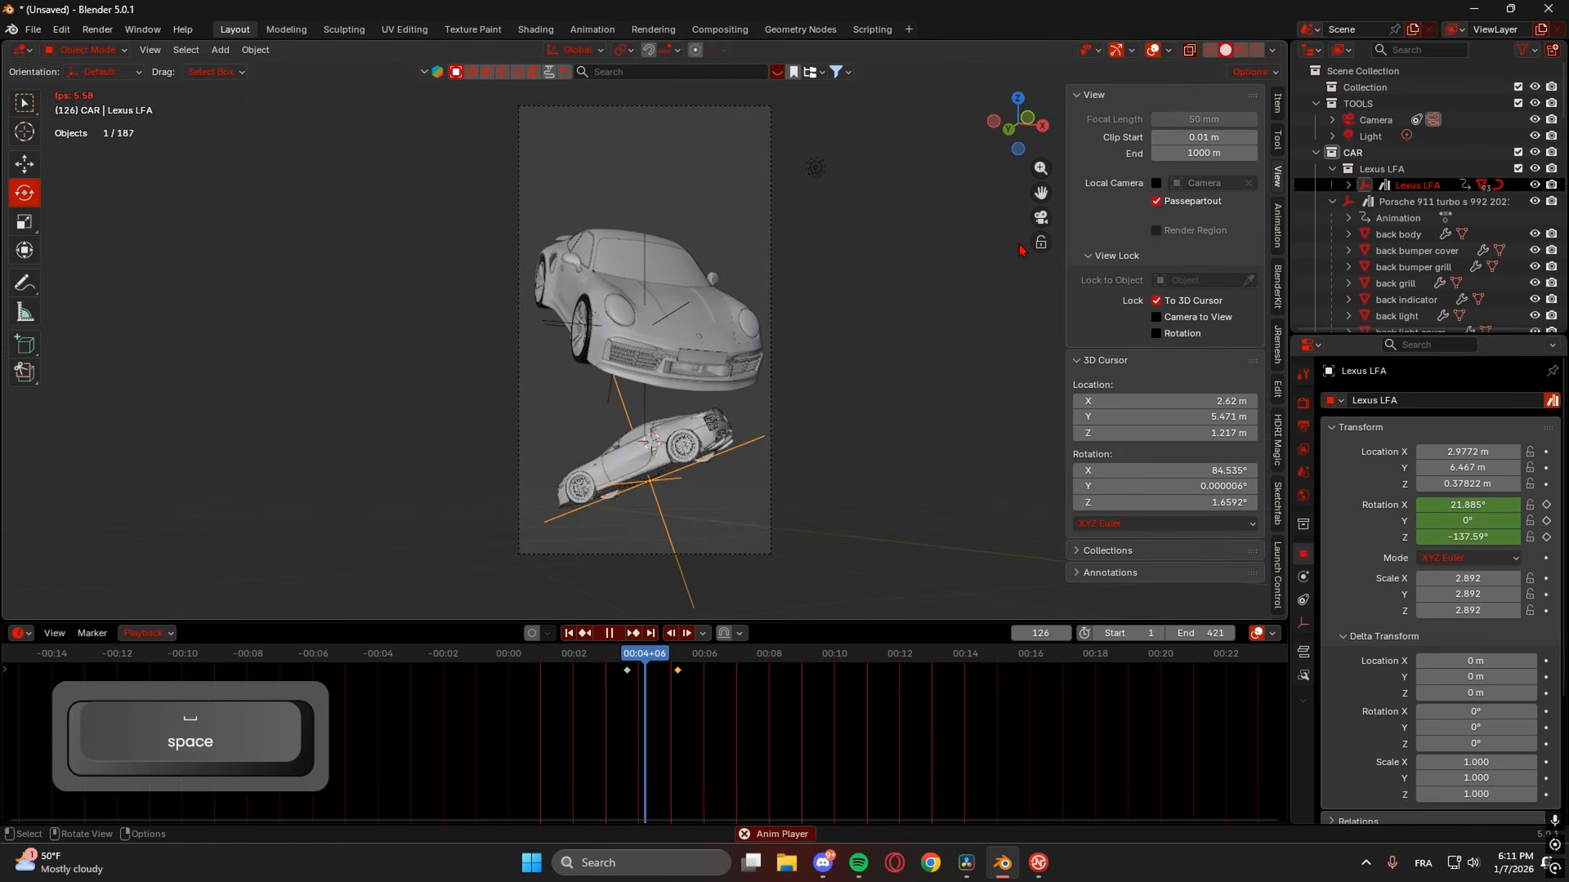
key(space)
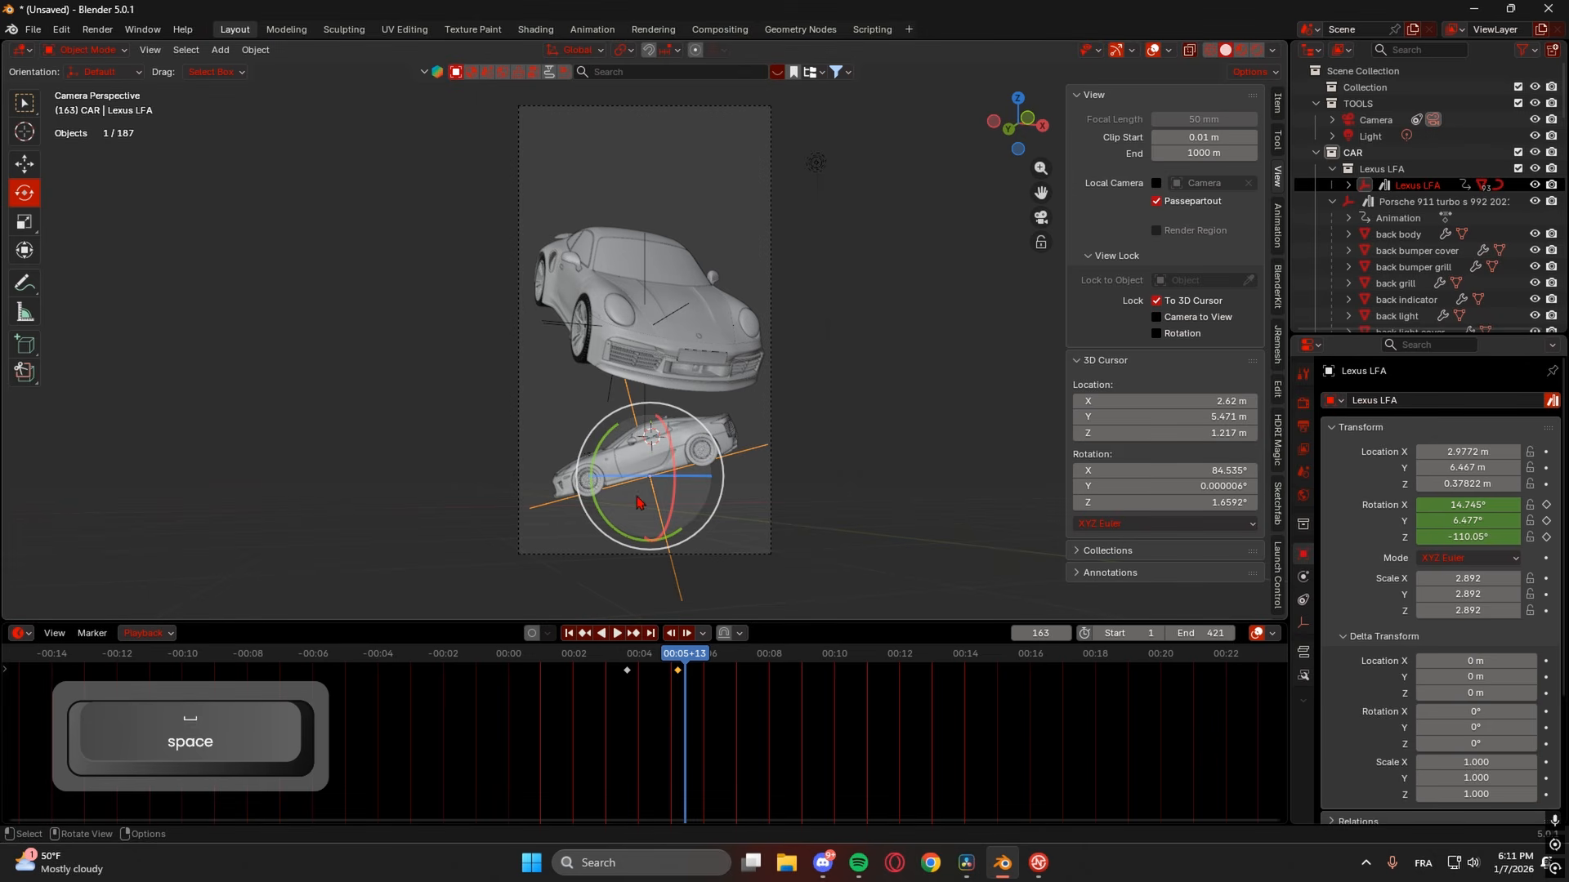
scroll(638, 502, up, 2)
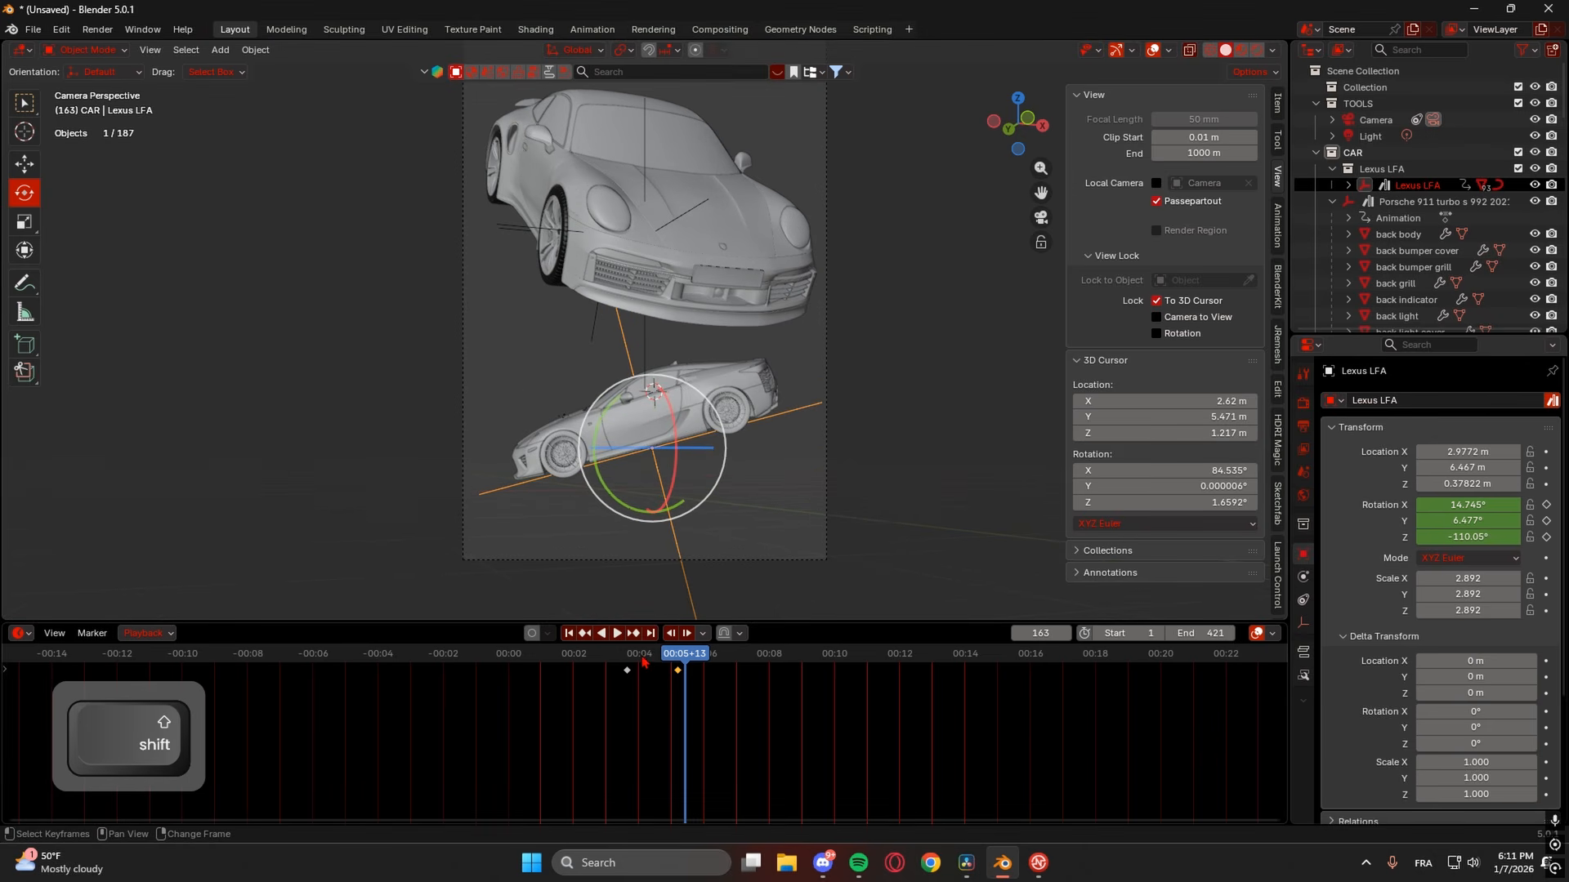
click(635, 666)
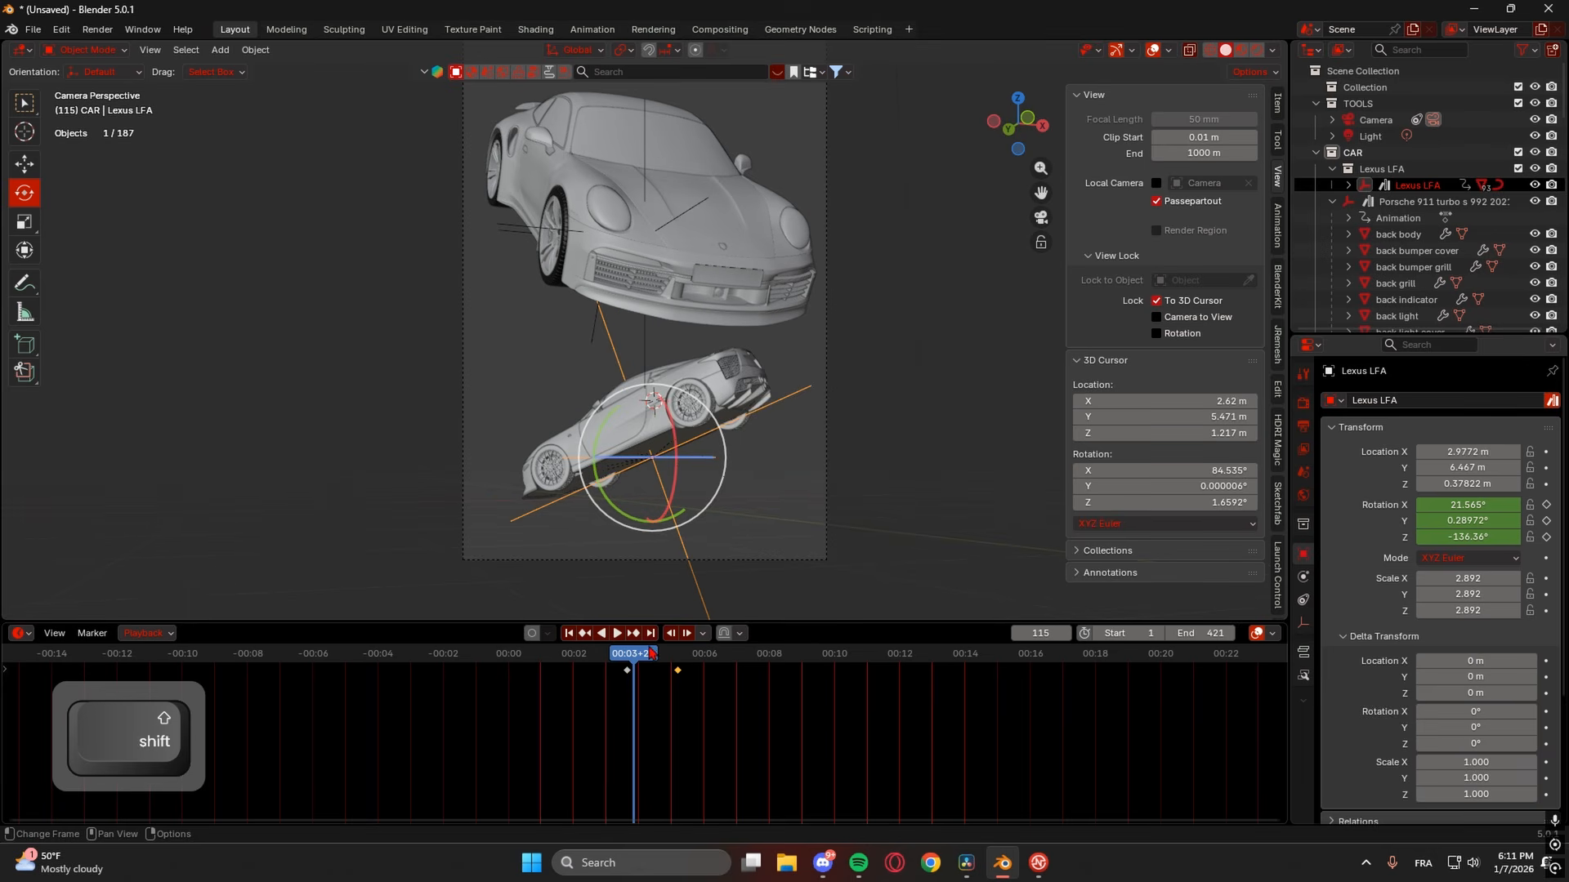
click(621, 663)
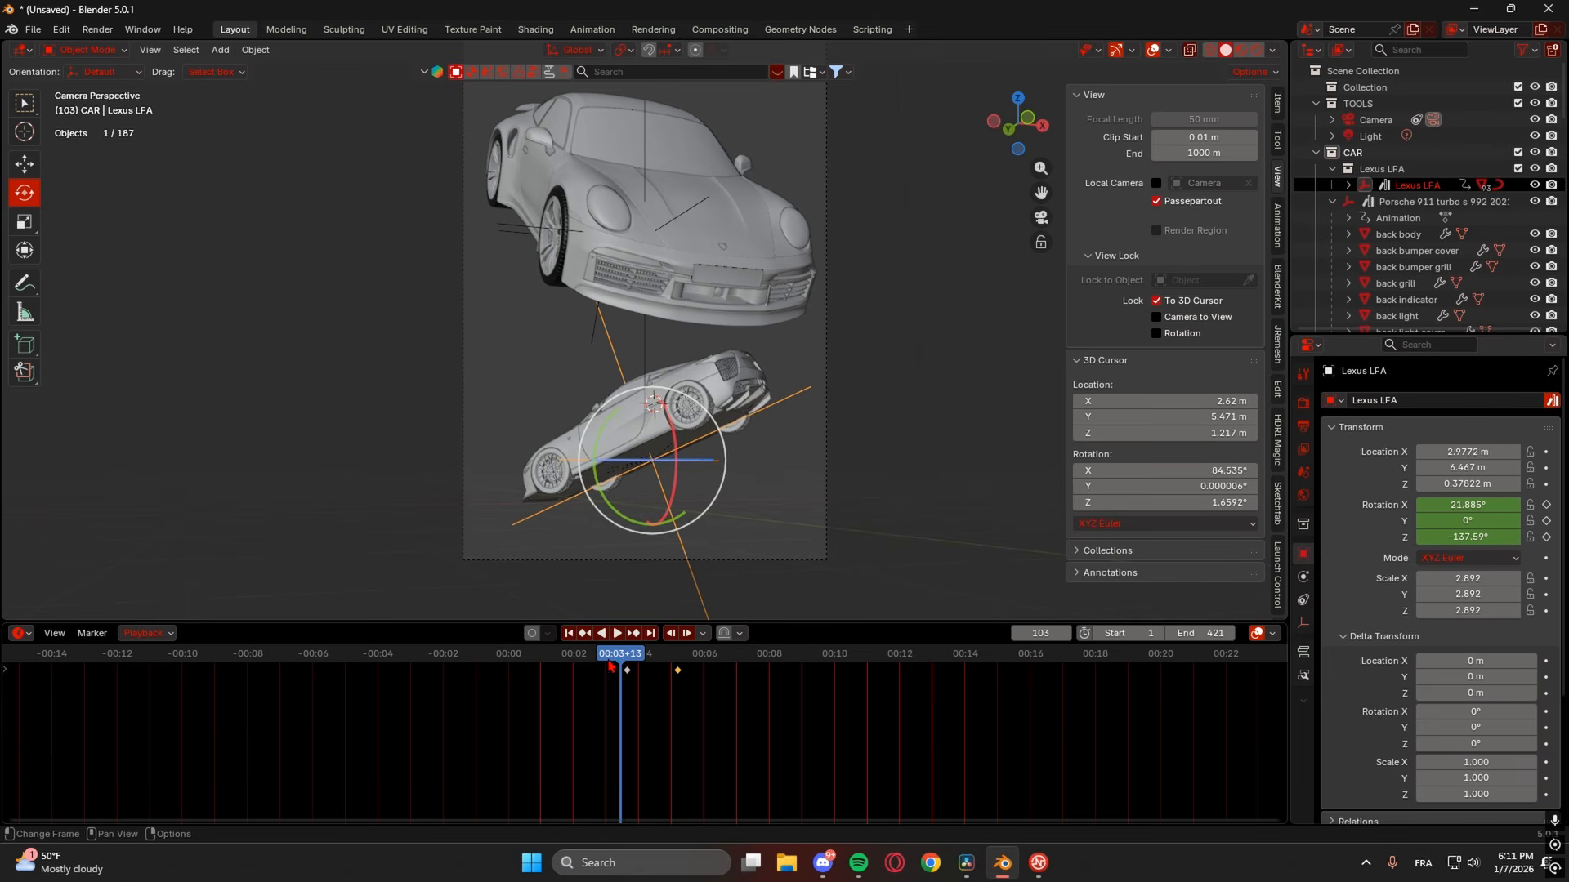
click(610, 666)
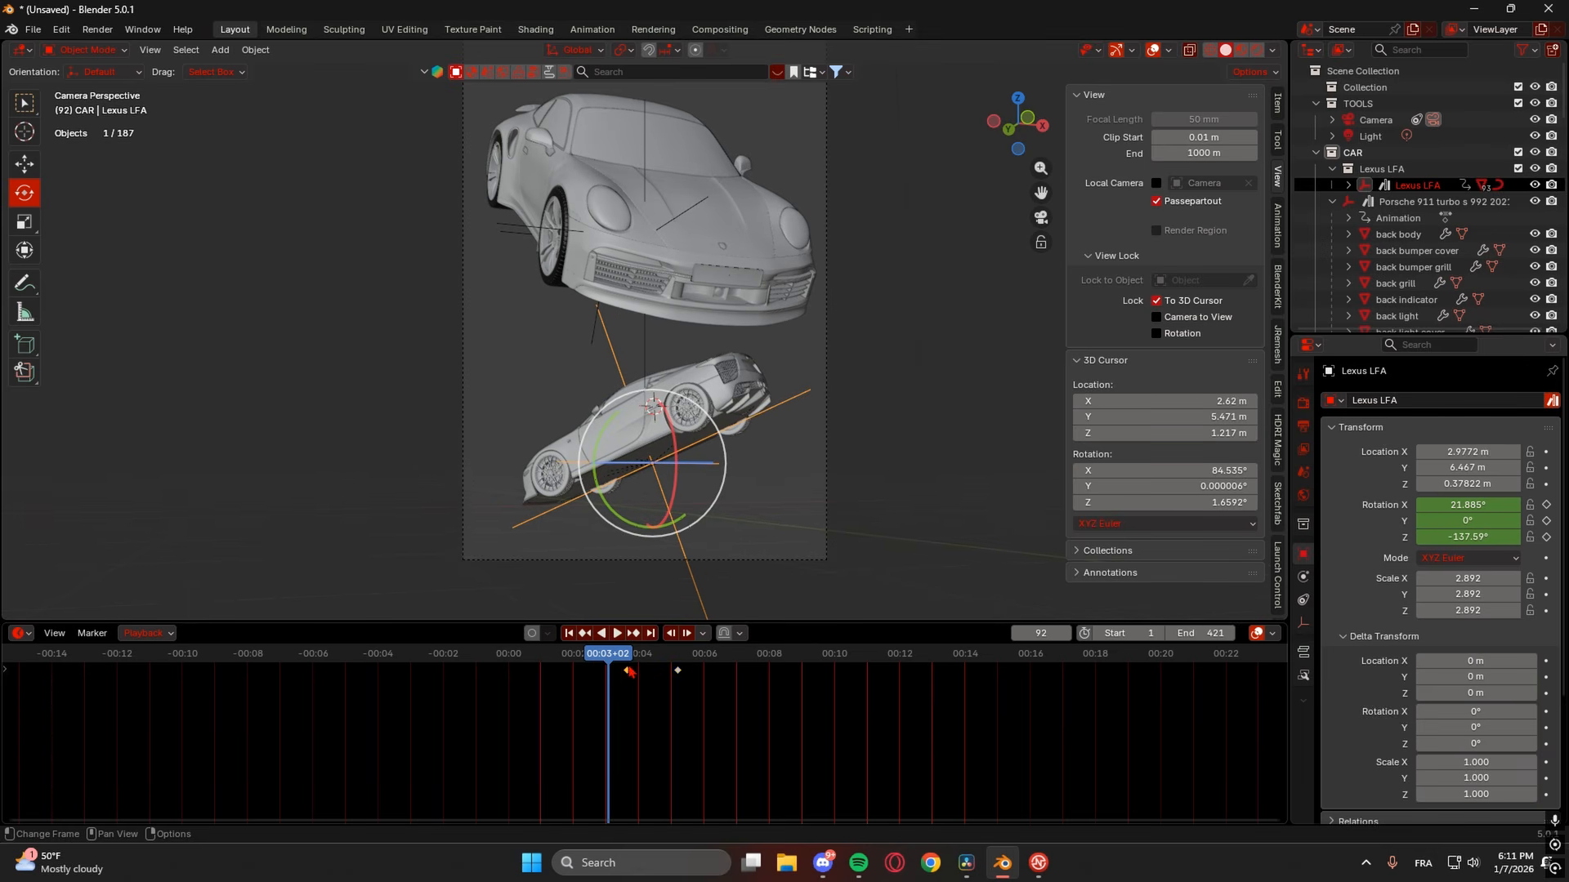
- Move the first Lexus rotation key earlier and the second four frames later, replaying each change
drag(628, 674, 594, 660)
key(space)
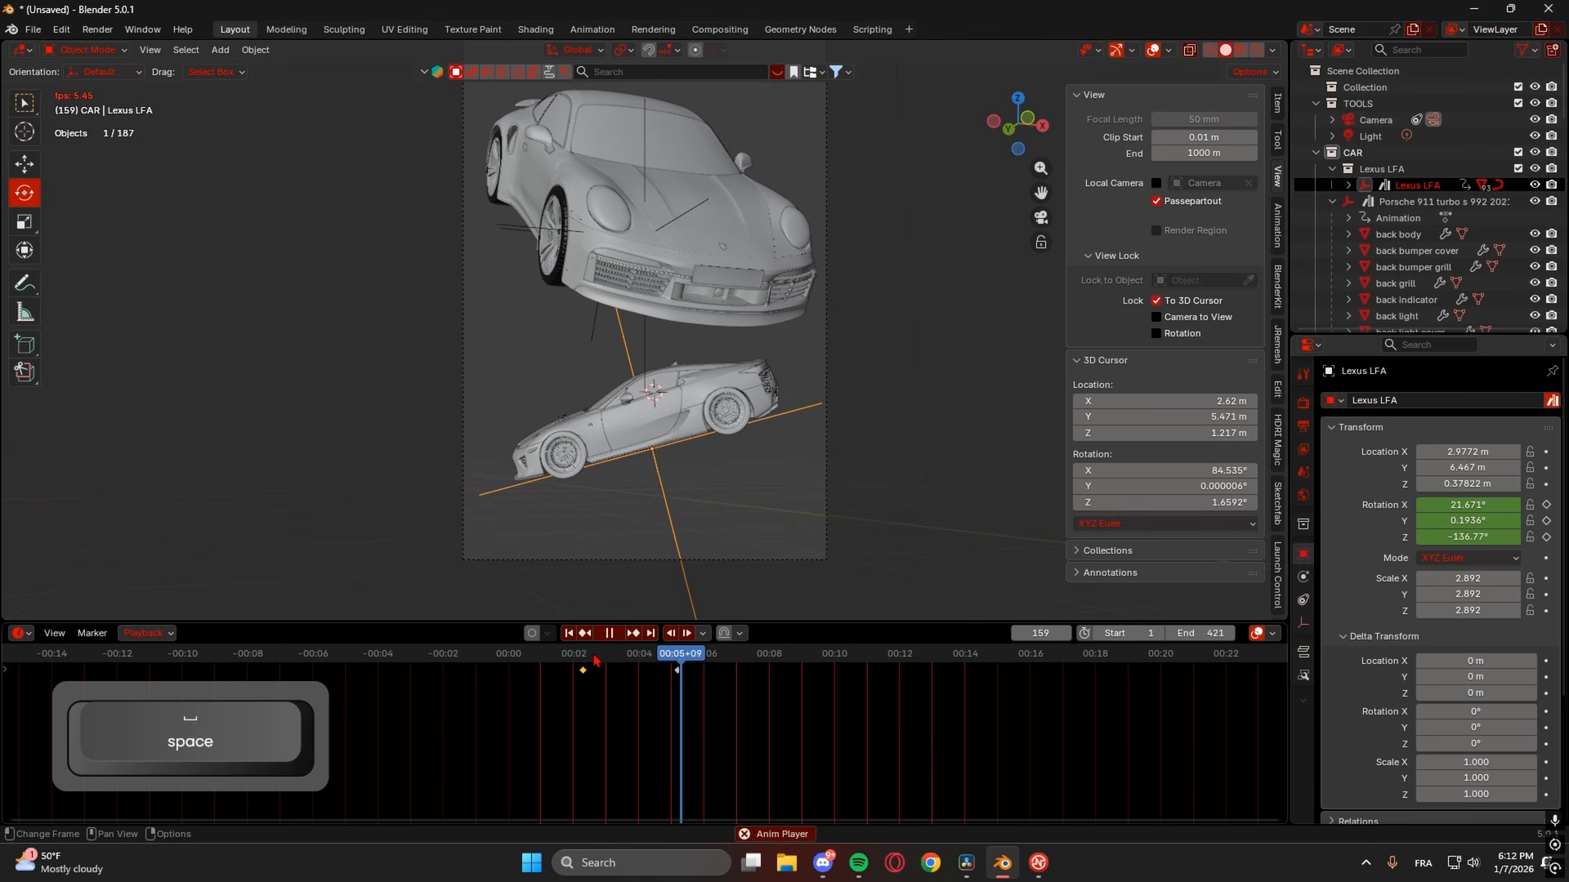
key(space)
drag(679, 672, 708, 667)
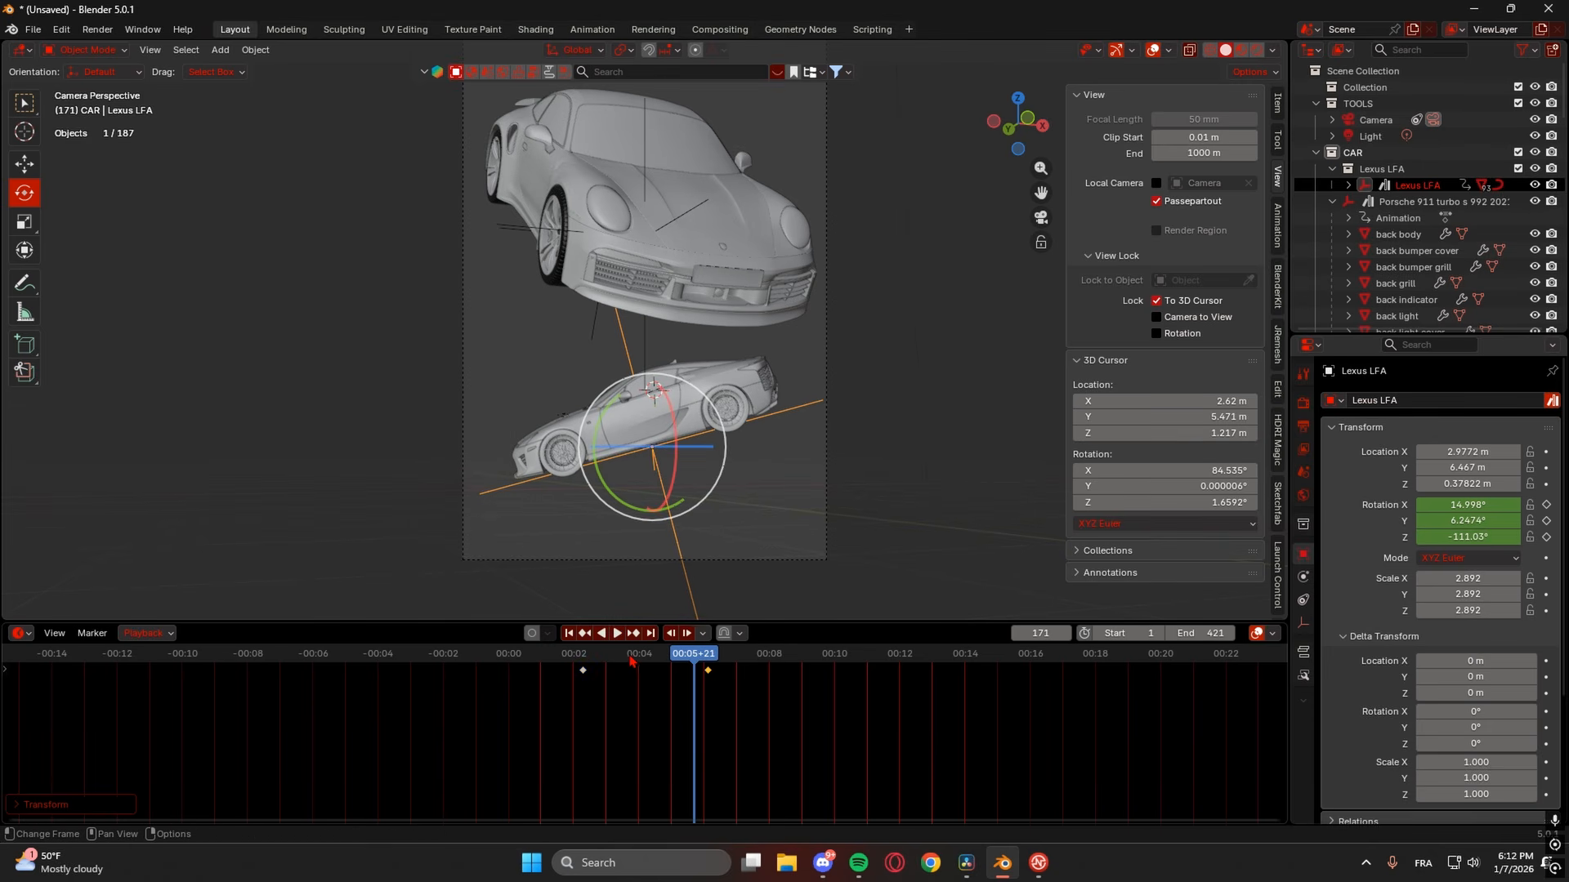
key(space)
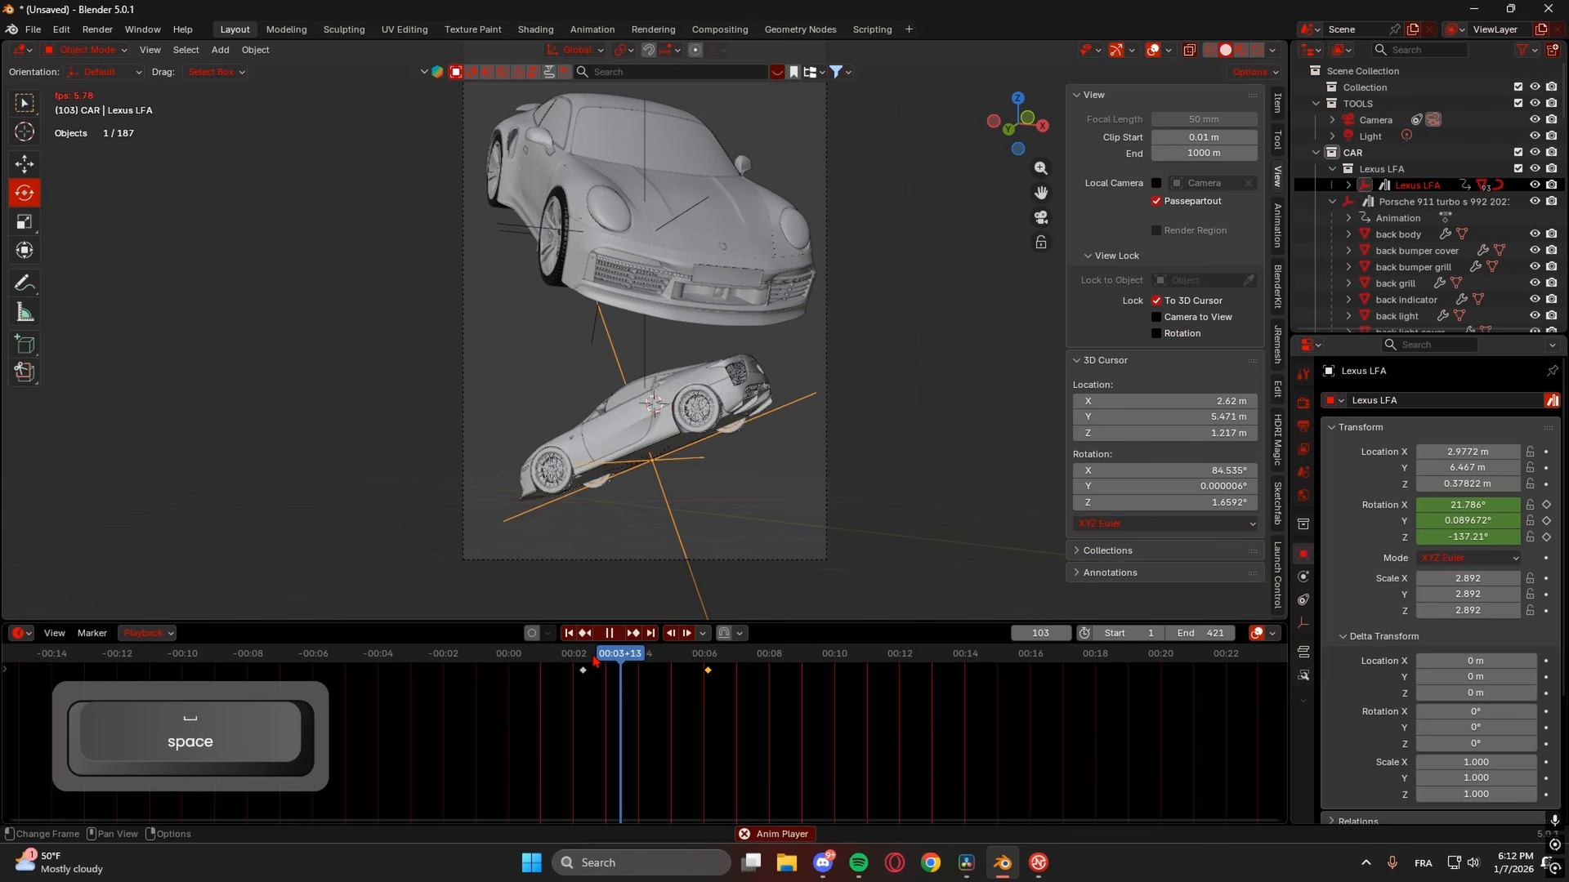
key(space)
key(space)
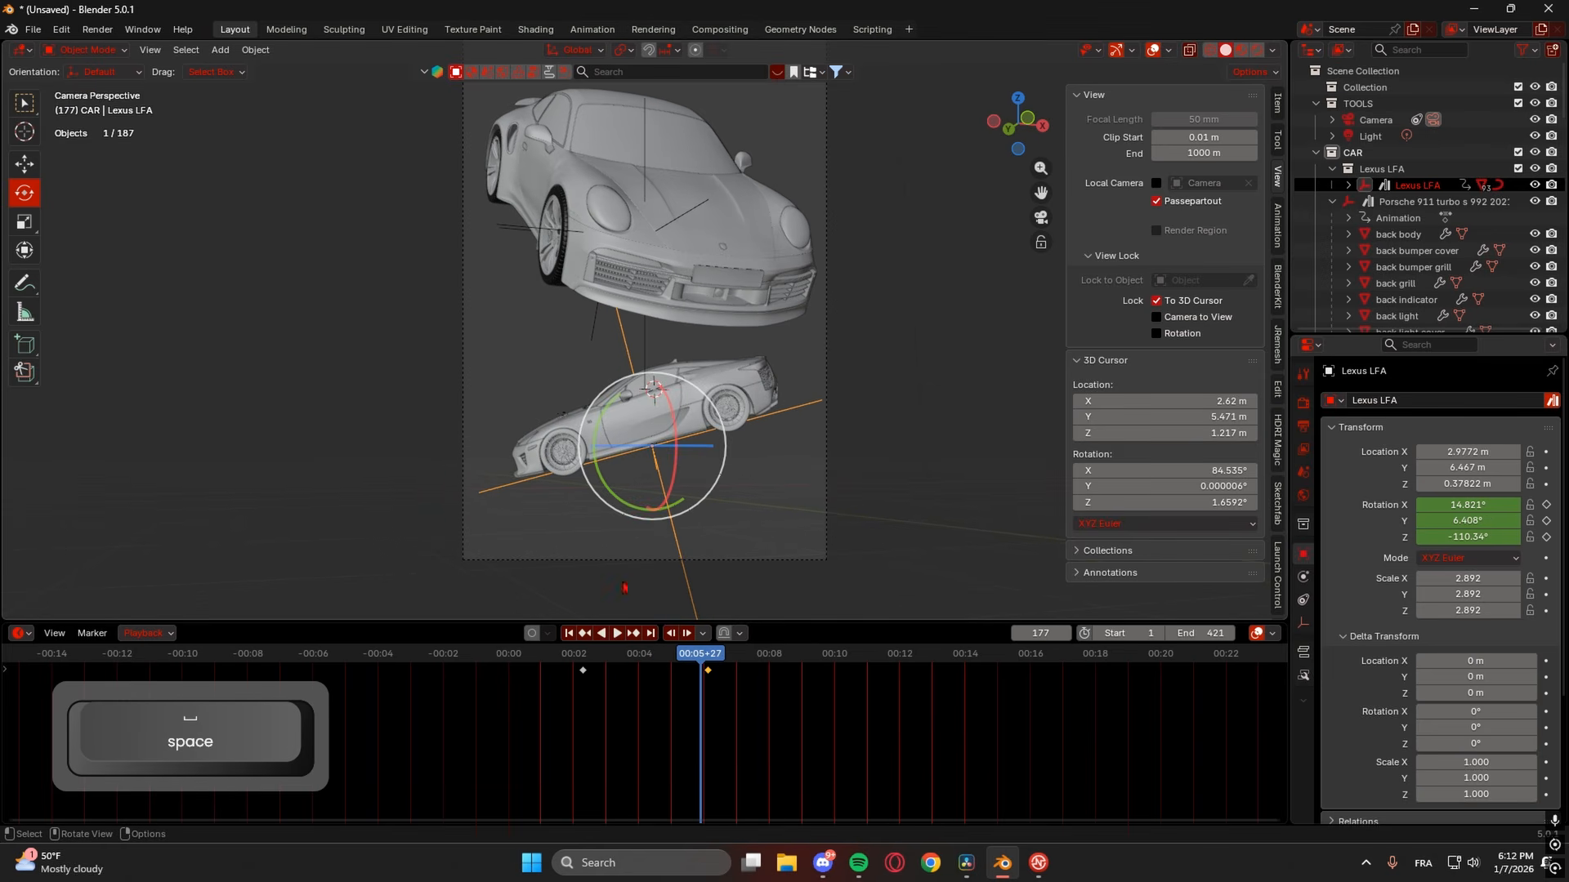
- Set the Lexus's Z rotation to -56.05° at frame 184, key it, and play back
click(634, 636)
drag(650, 450, 650, 449)
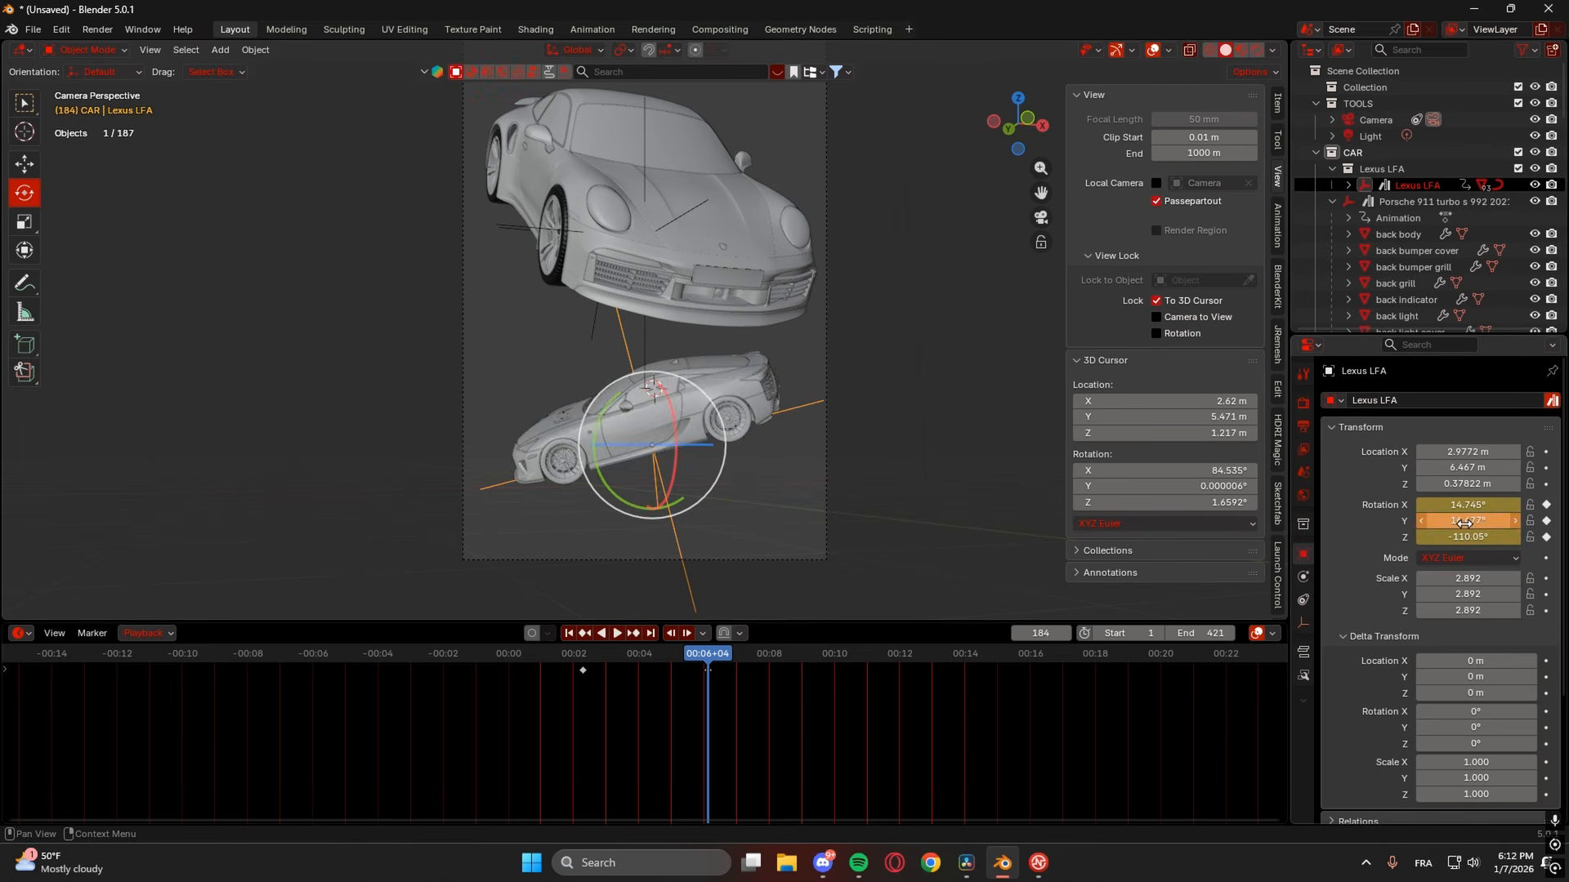
key(ctrl+z)
mouse_move(1458, 538)
mouse_down()
mouse_move(1520, 537)
mouse_move(1485, 539)
mouse_up()
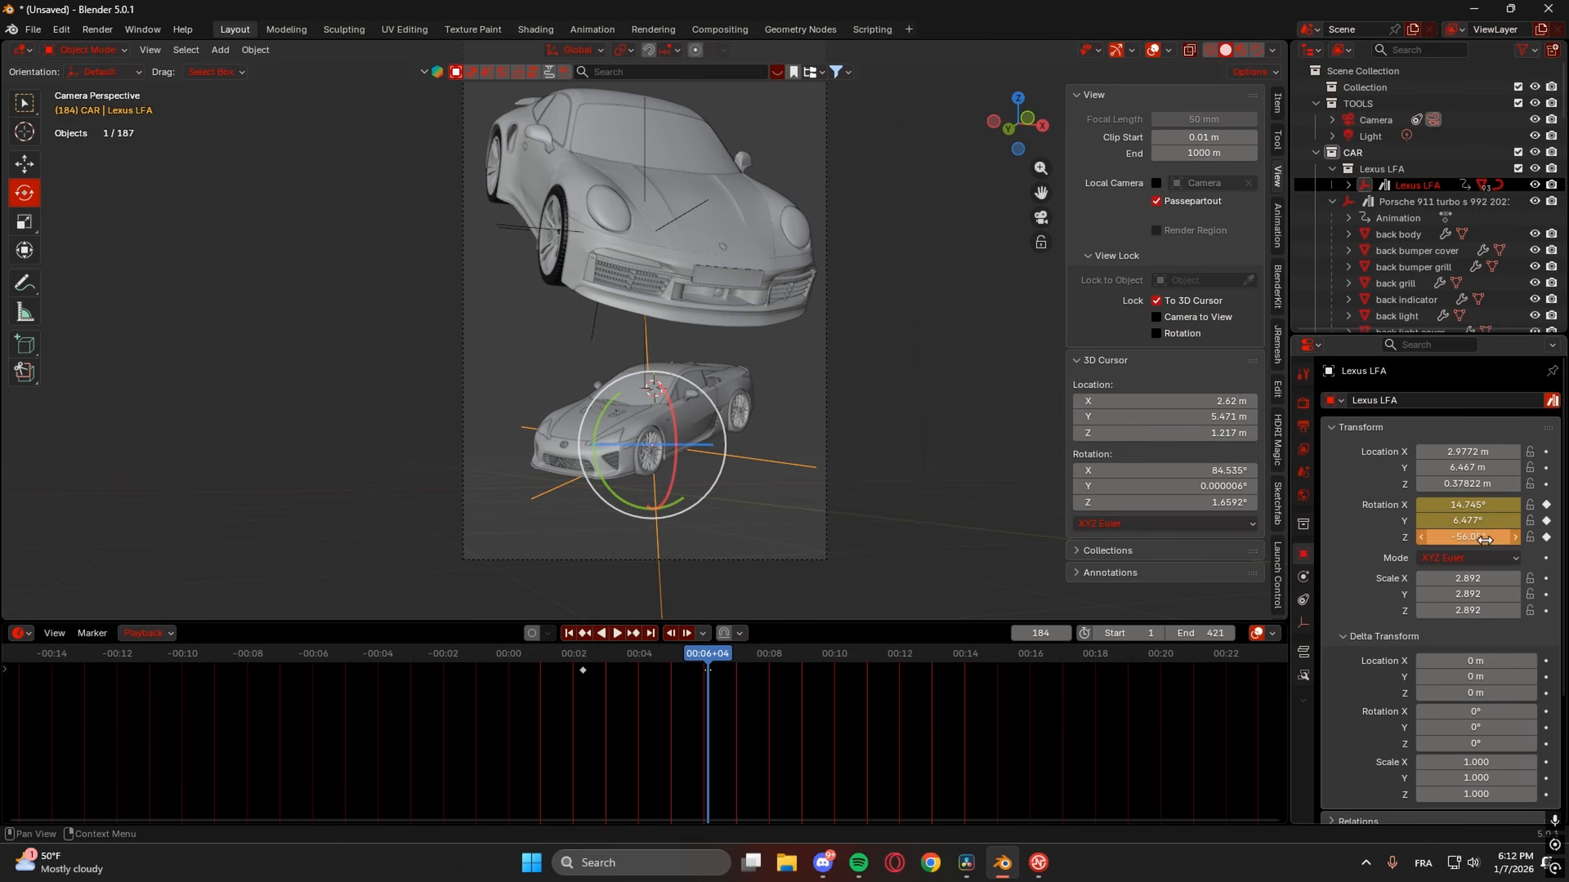
click(1546, 538)
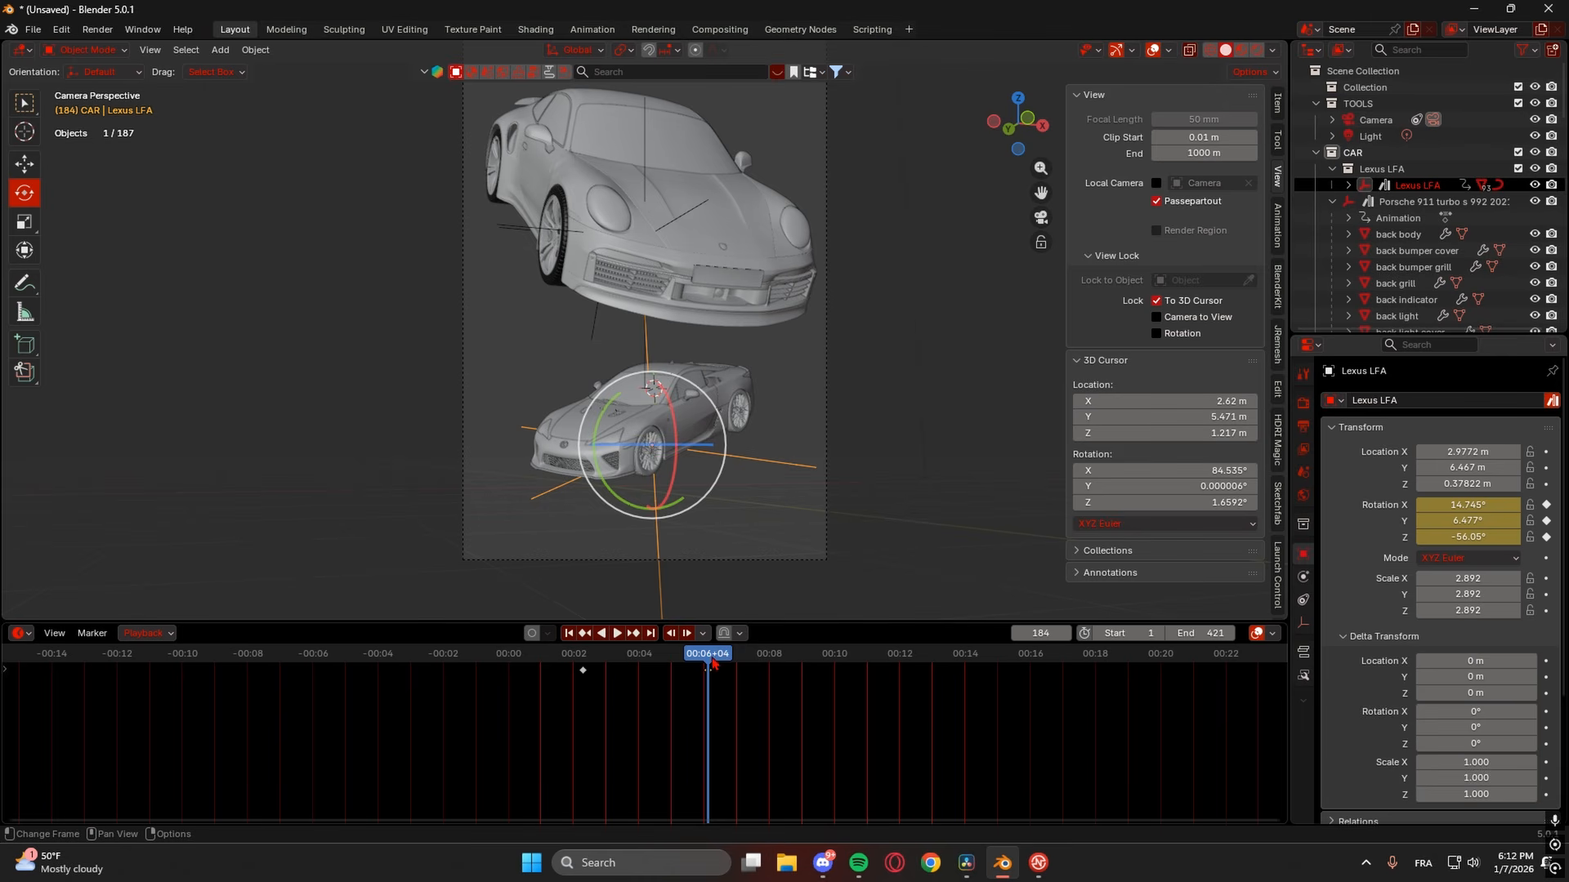
drag(692, 661, 601, 658)
key(space)
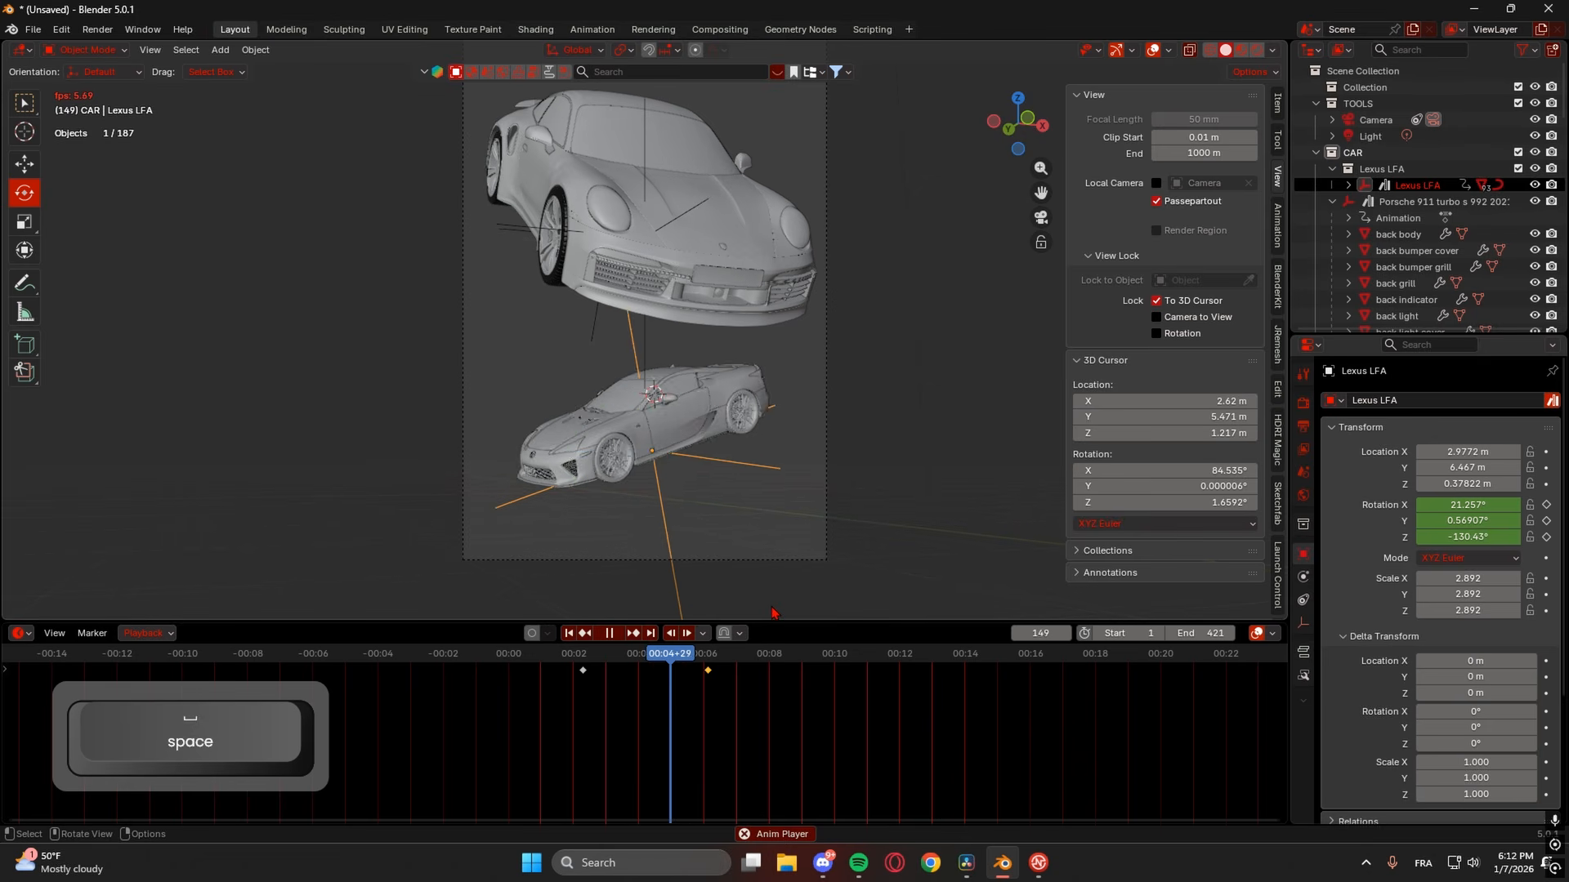
key(space)
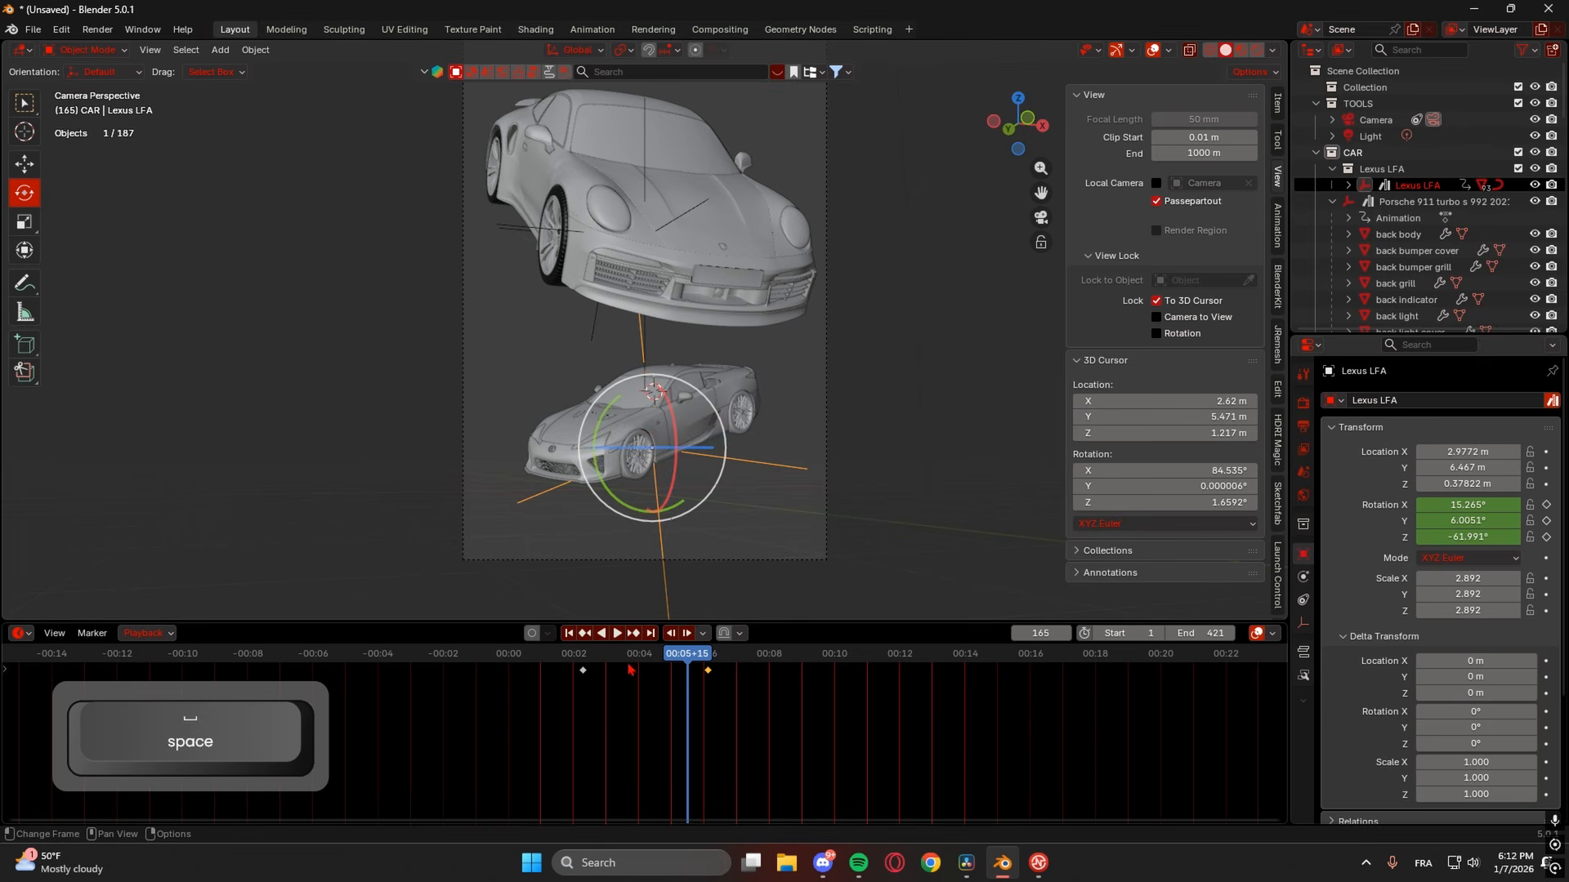
- Turn the Lexus to -85.59° Z rotation at frame 69, replay, and enlarge the timeline
click(583, 649)
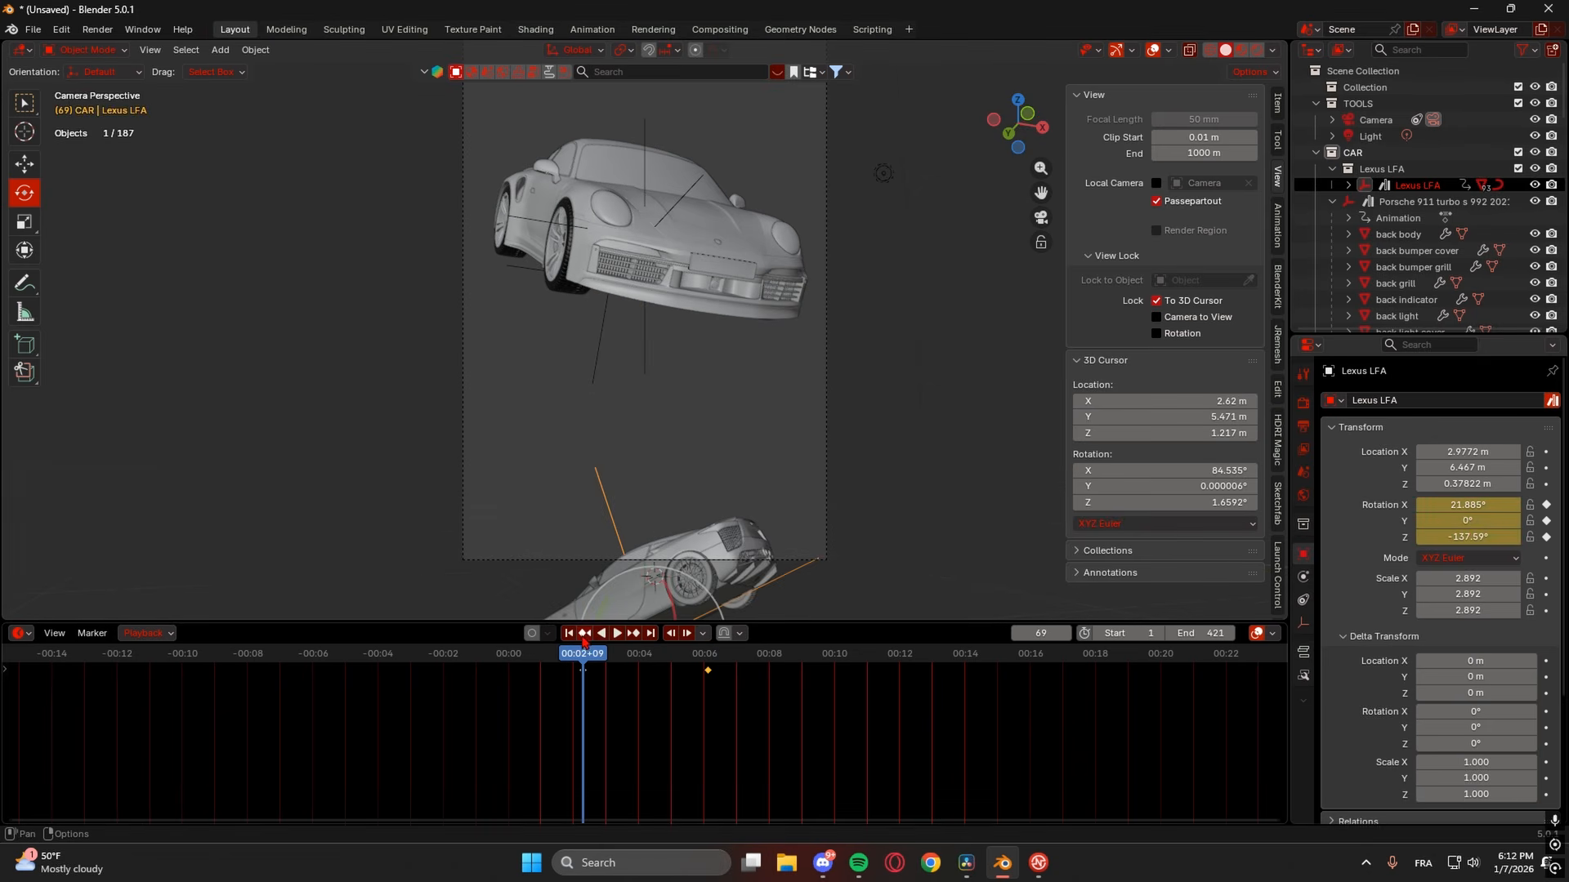
drag(1470, 537, 1430, 537)
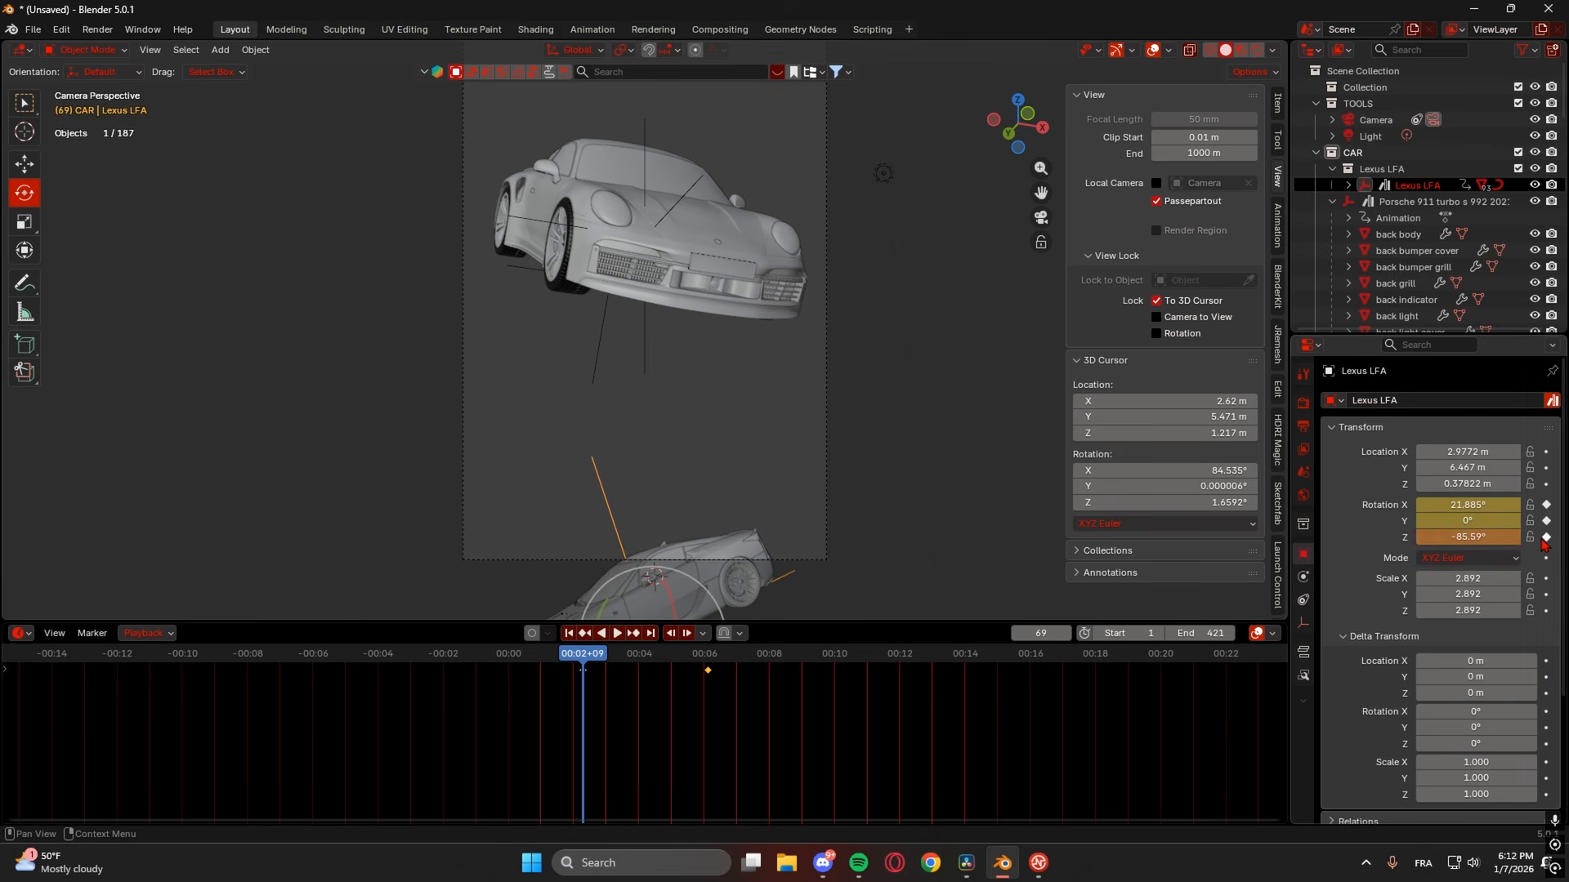
scroll(677, 572, down, 2)
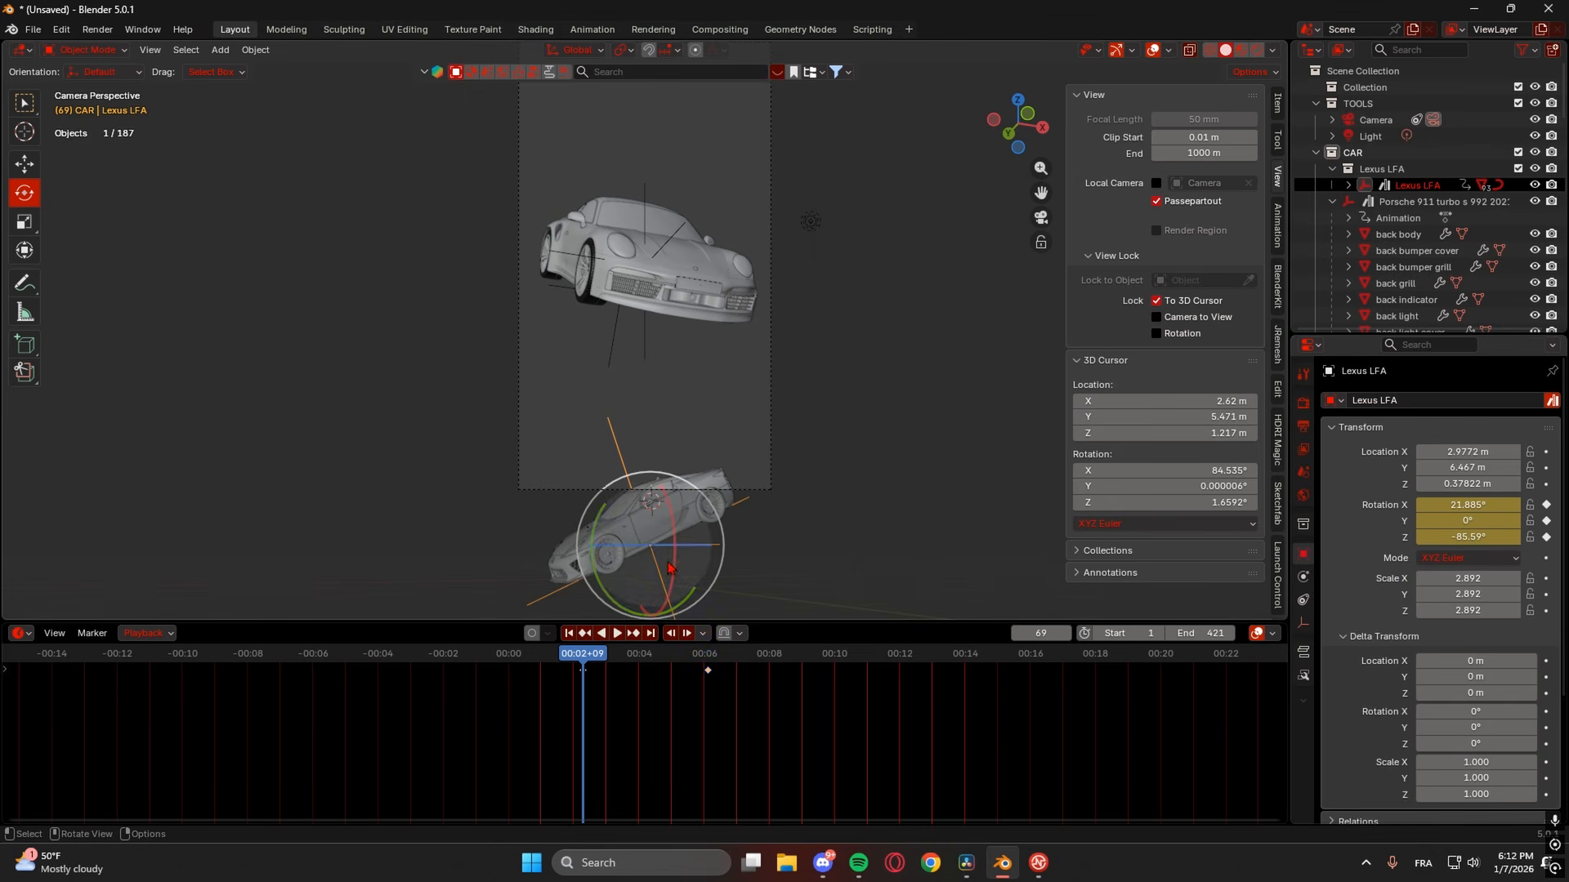
key(space)
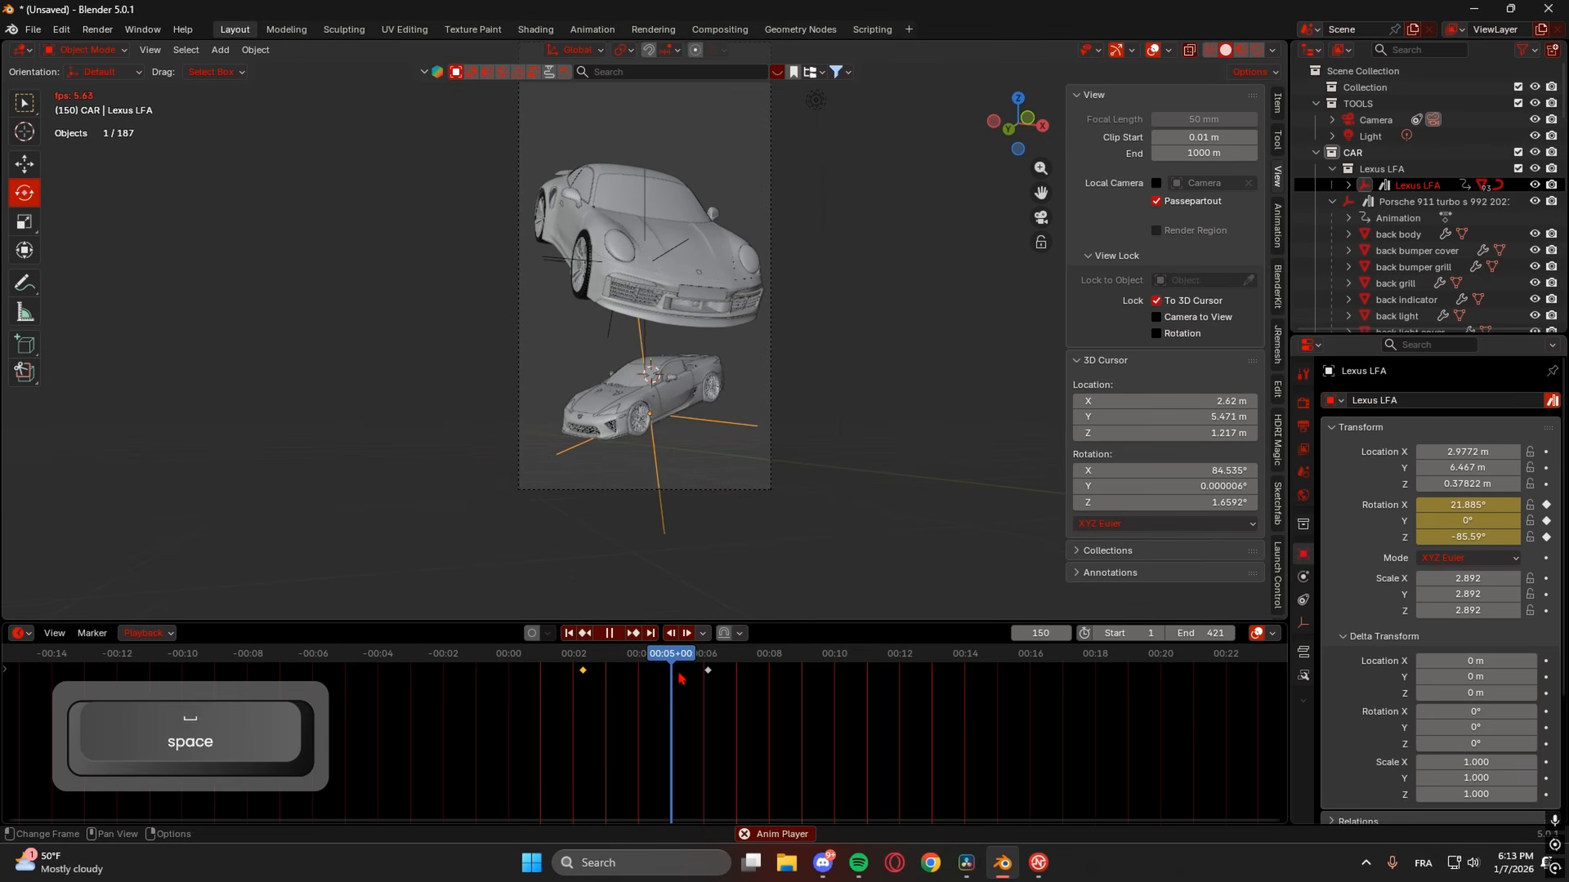
key(space)
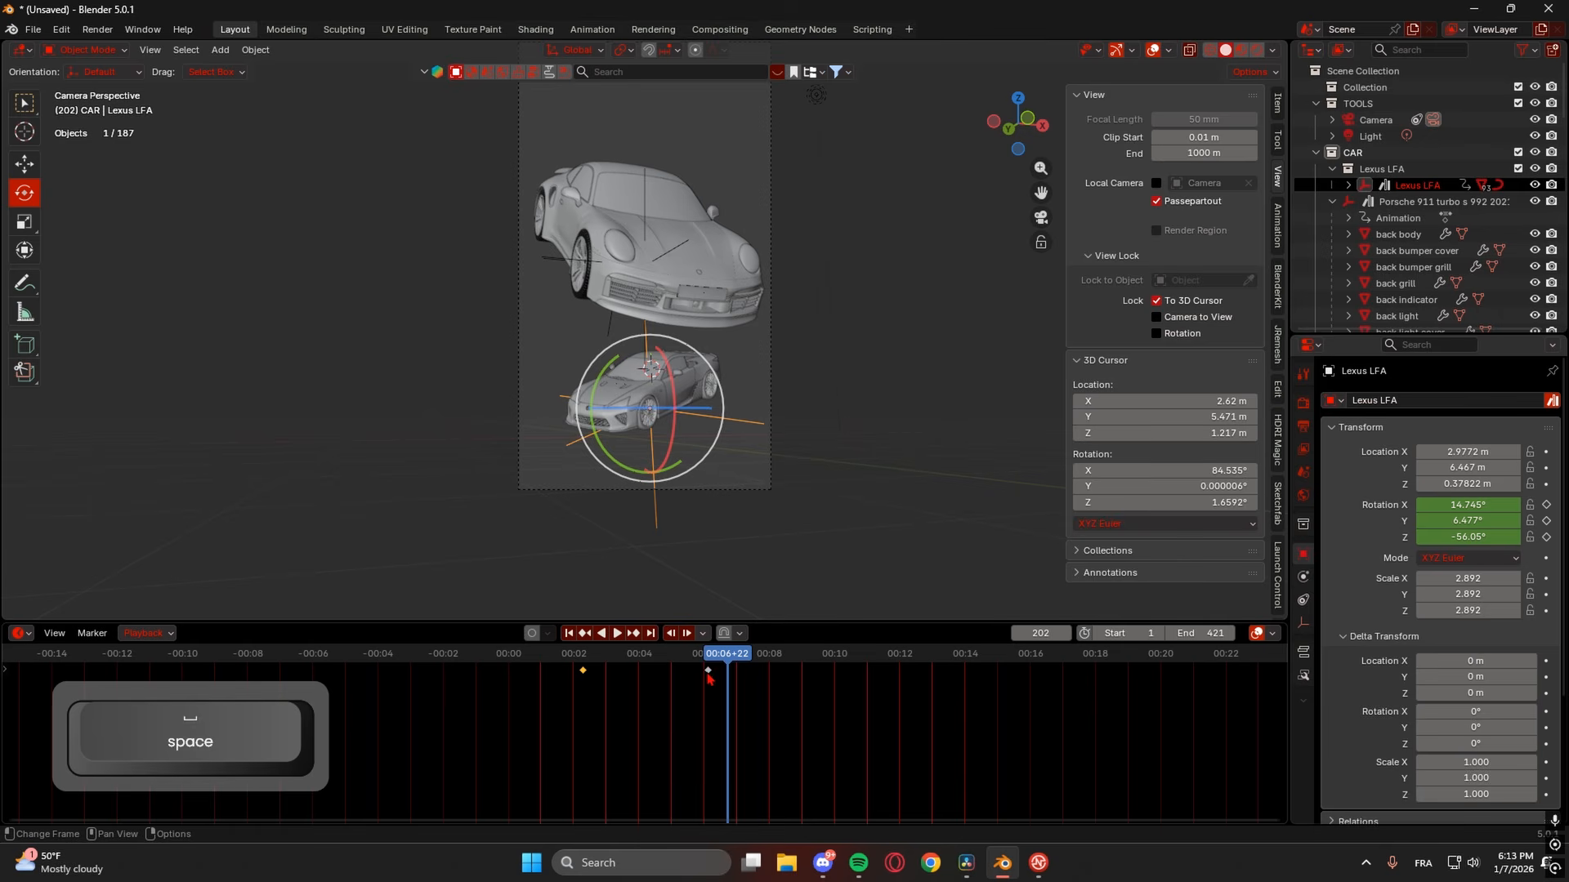
click(696, 657)
key(space)
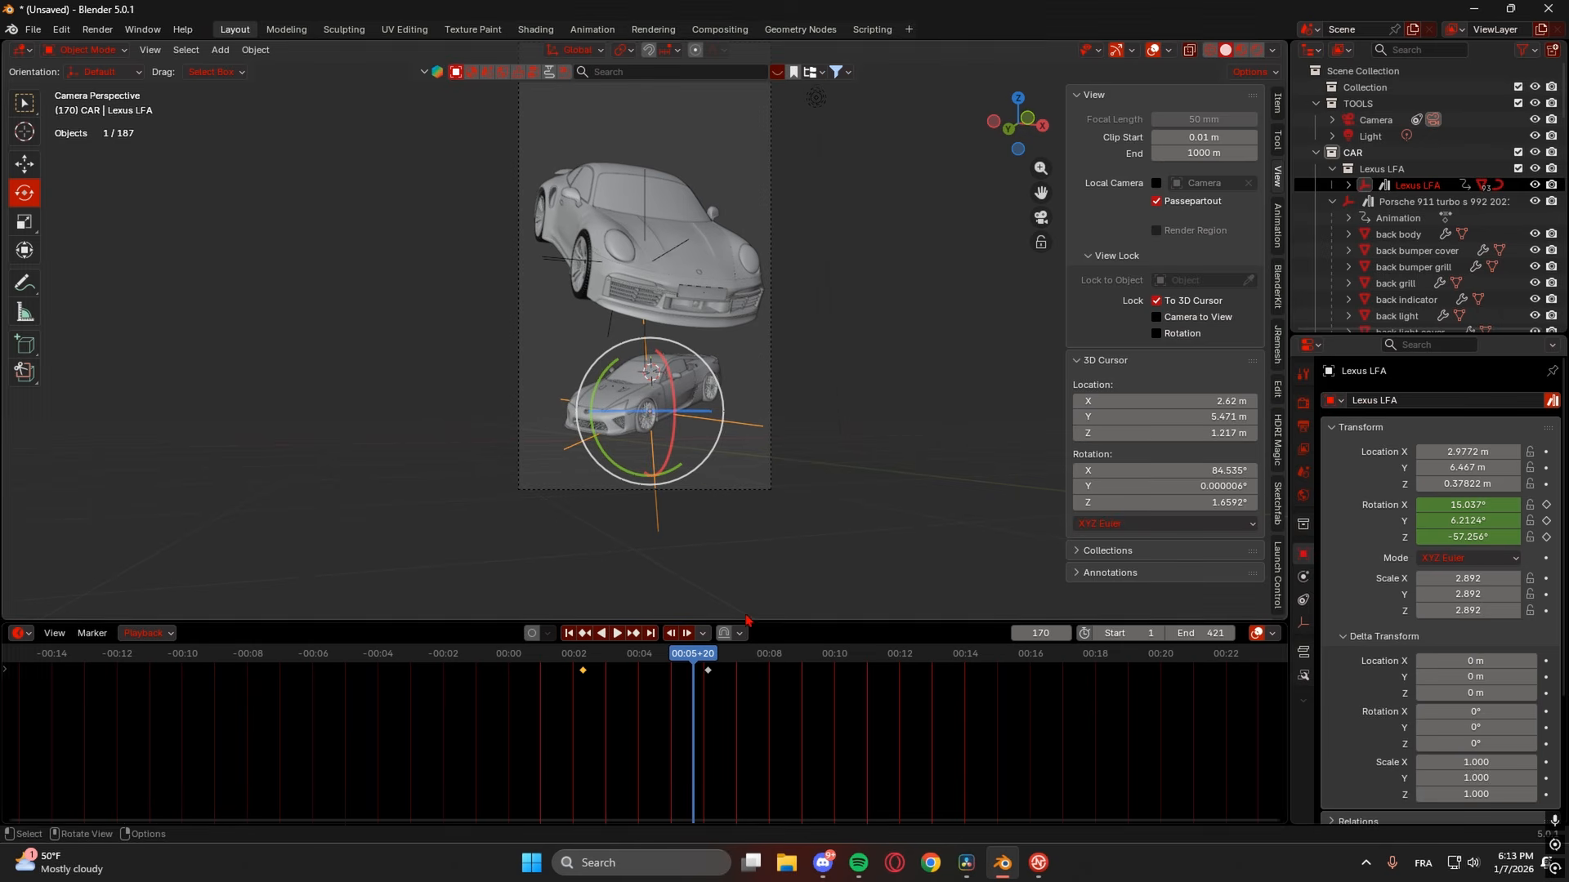
drag(775, 633, 767, 574)
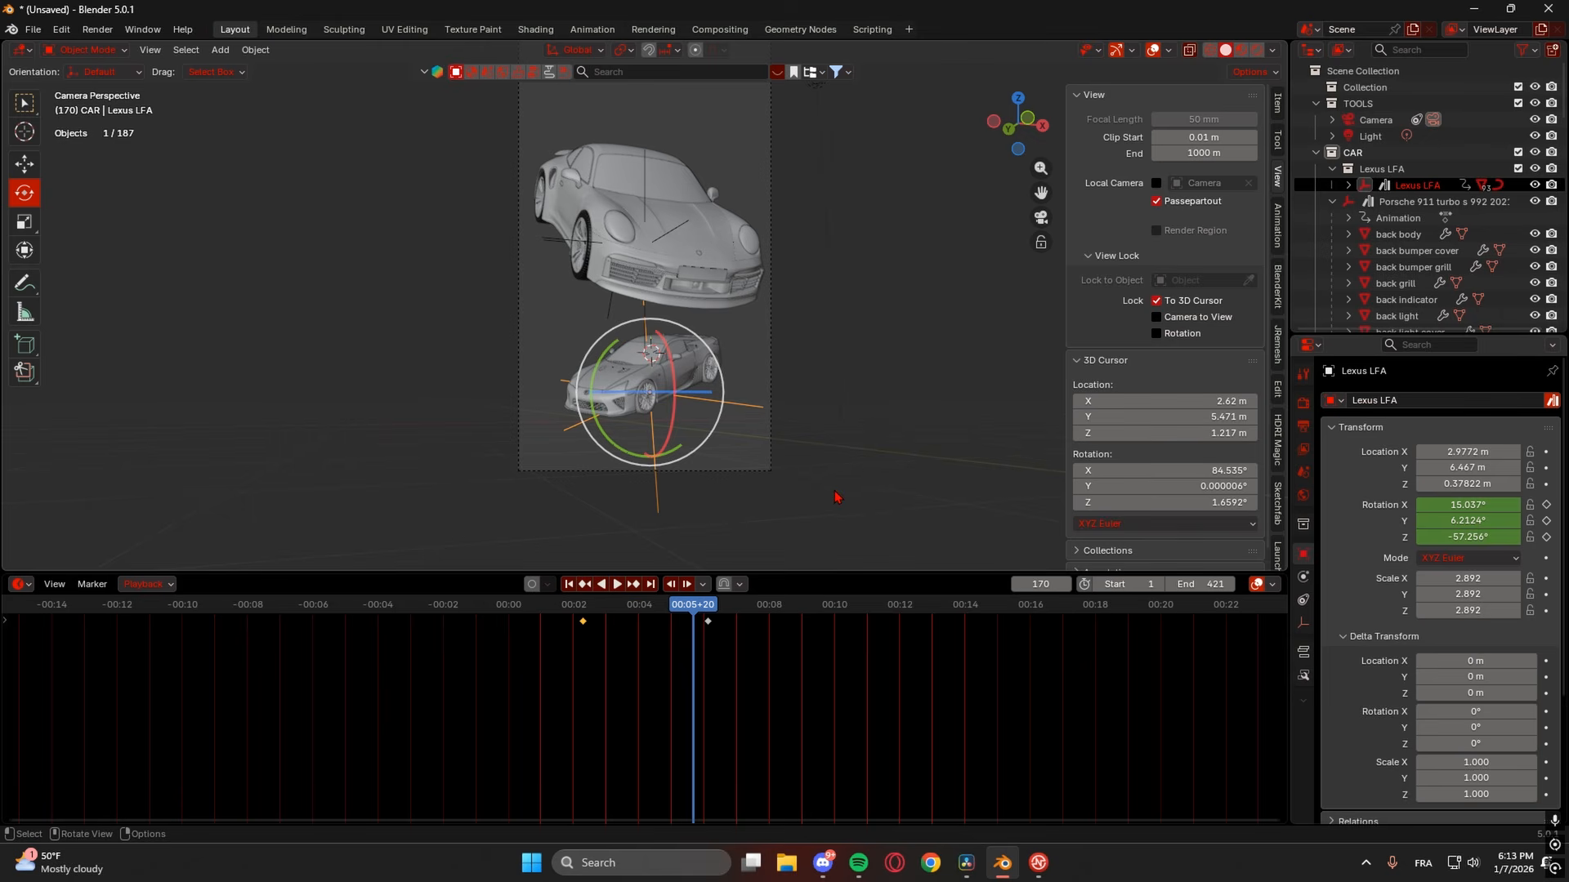
- Shift the later Lexus keyframe slightly earlier and play the animation
click(704, 618)
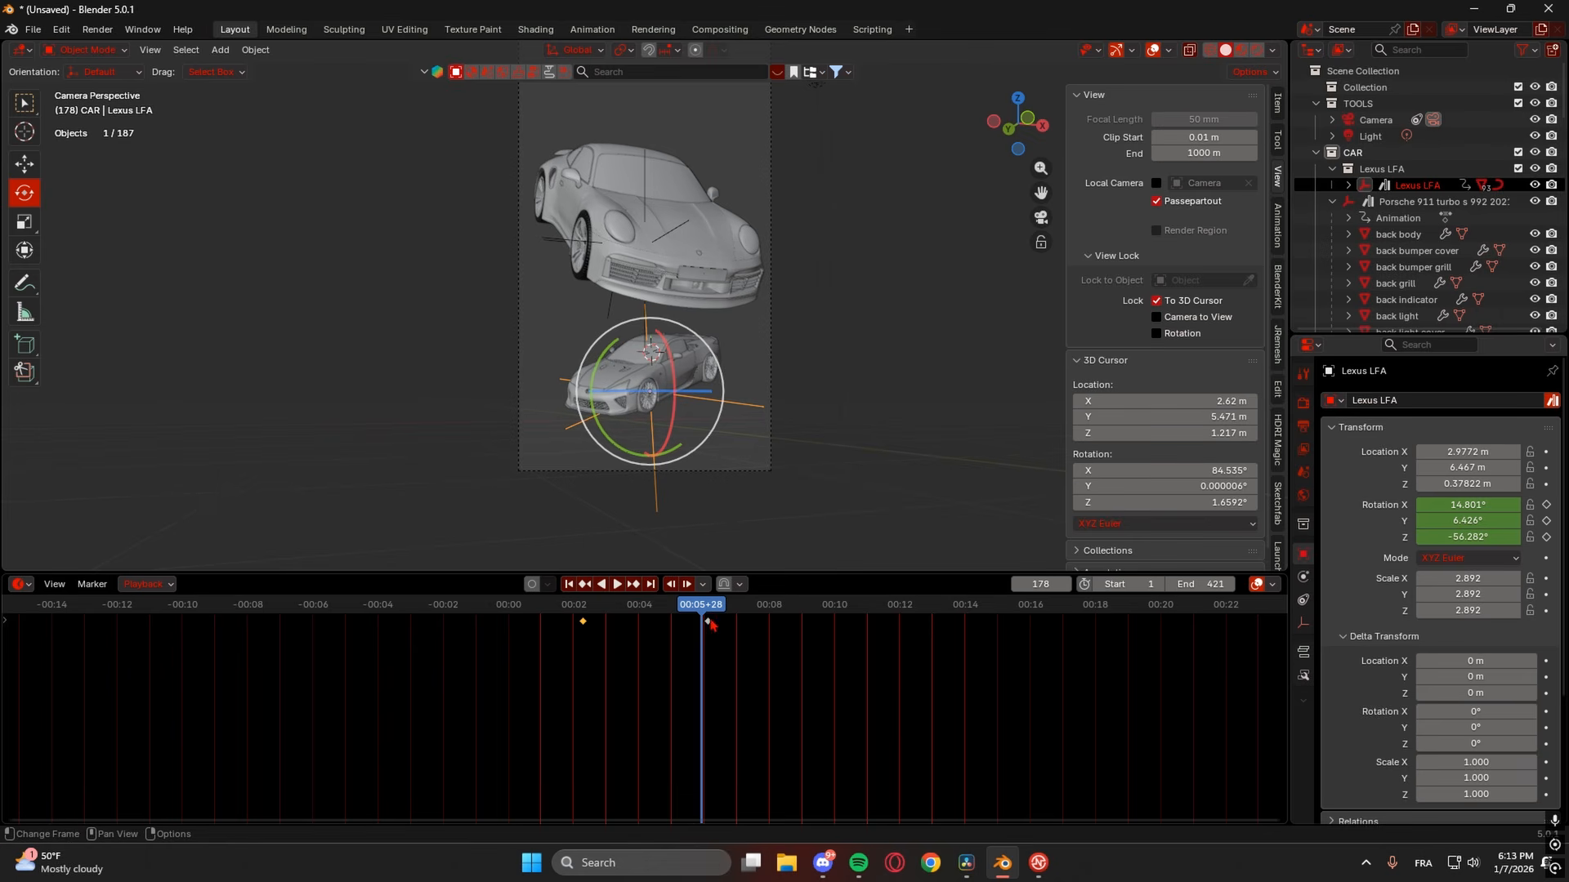
scroll(645, 418, up, 3)
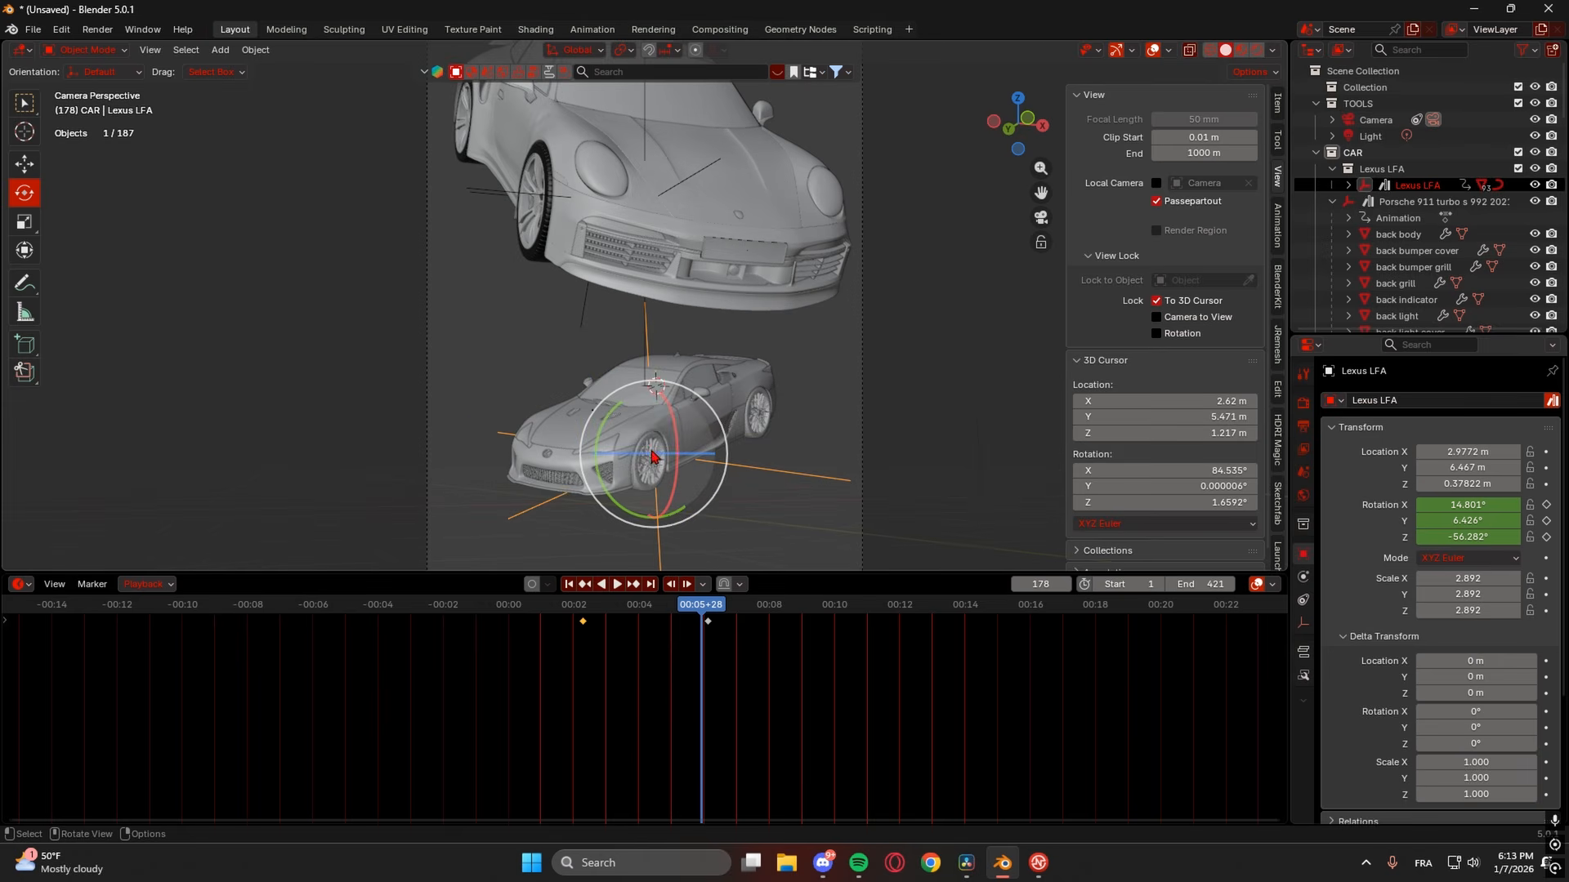
scroll(836, 369, down, 2)
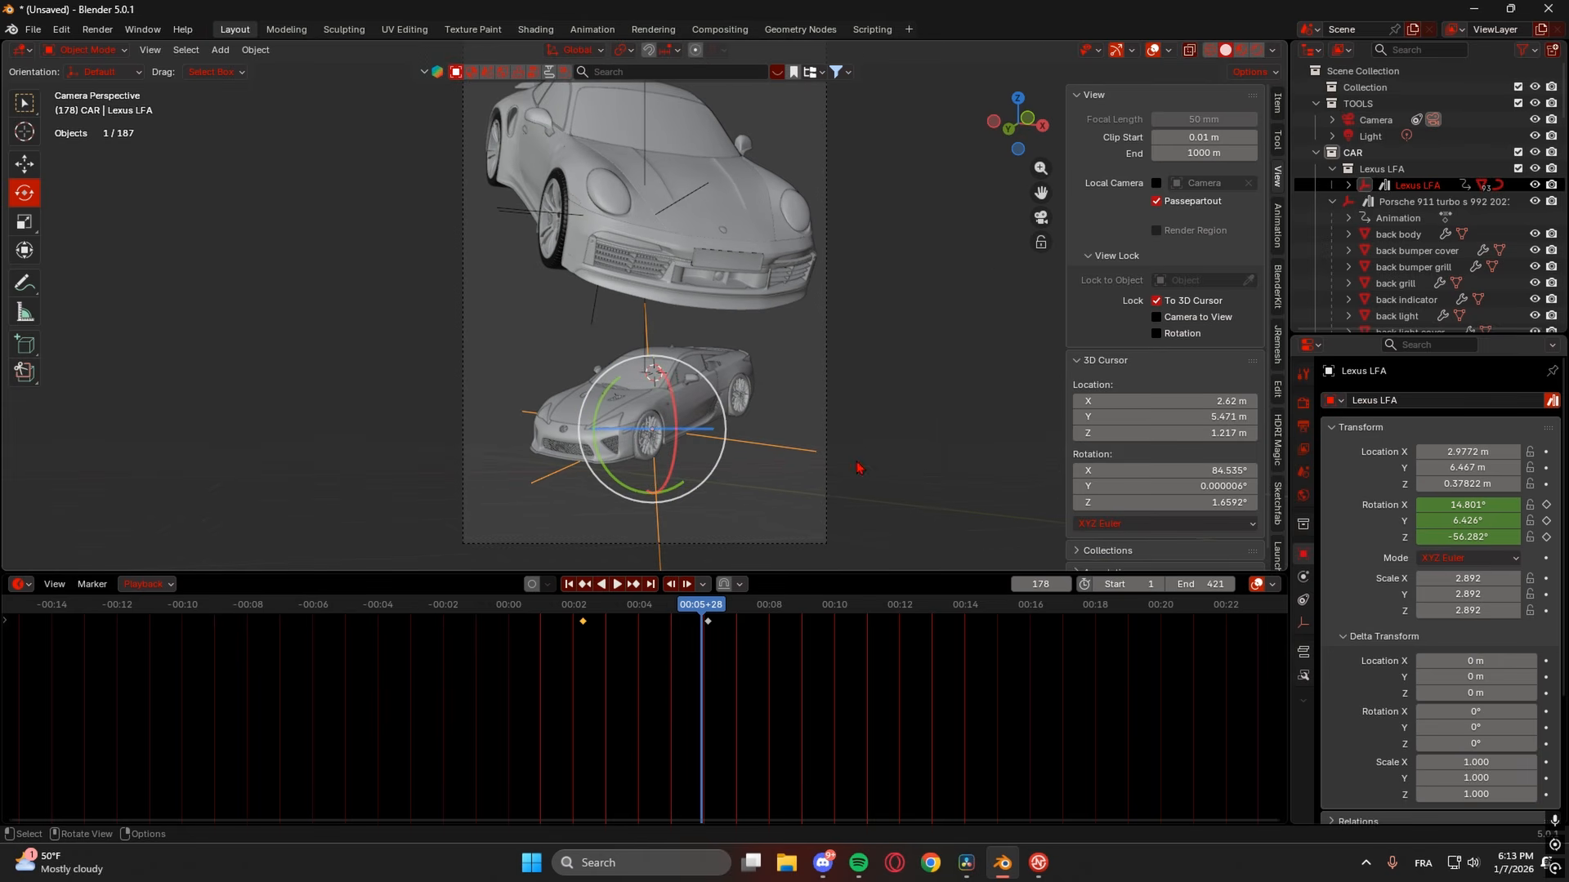
drag(708, 623, 729, 626)
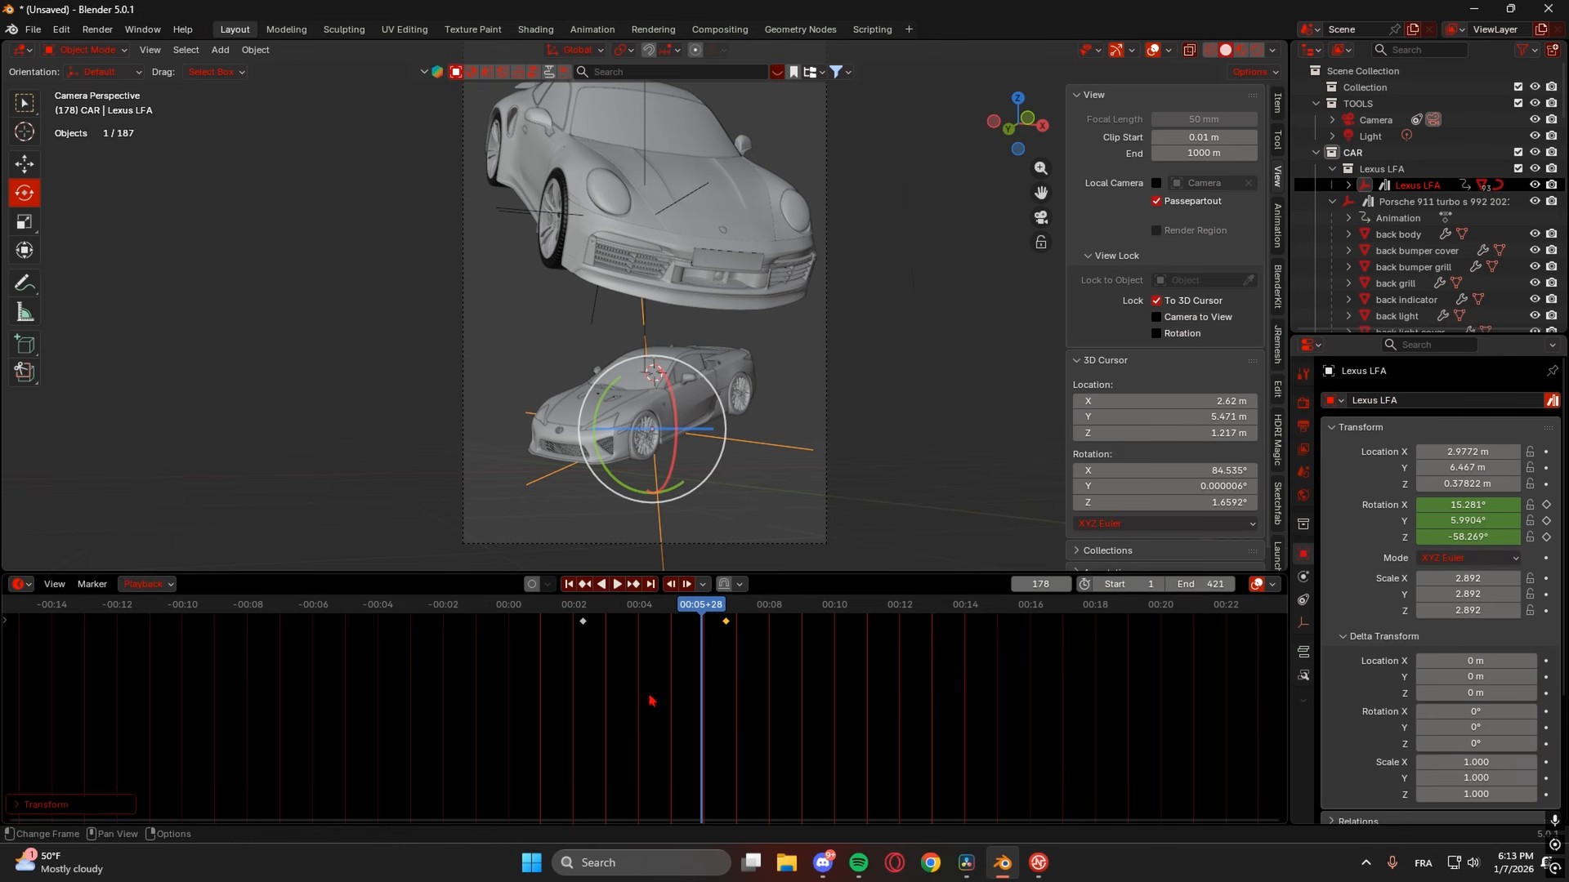
drag(729, 627, 679, 630)
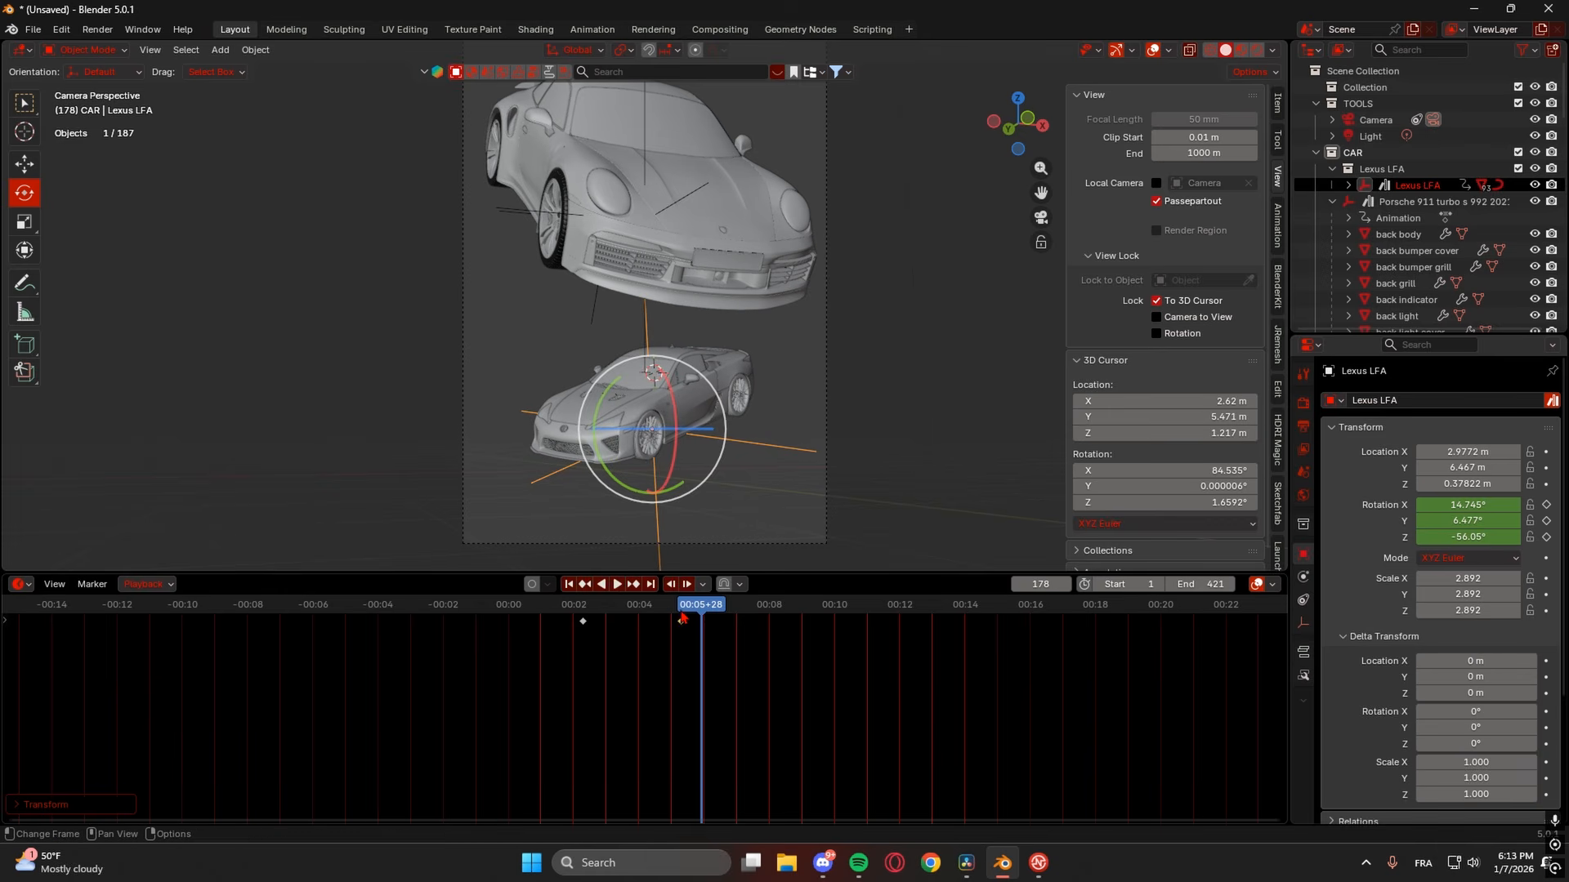
key(space)
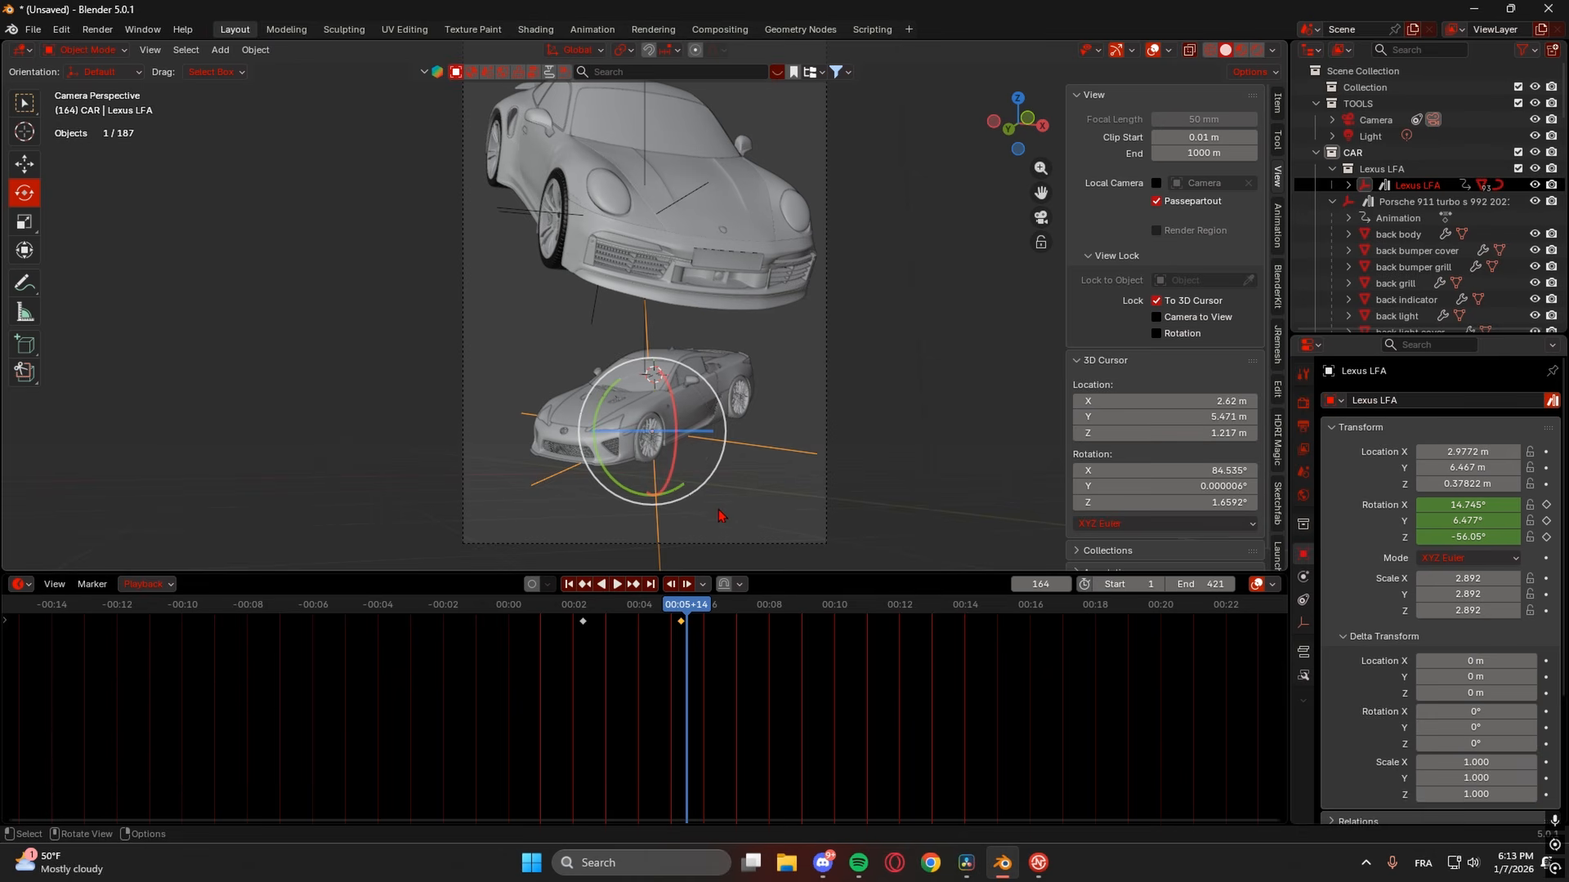
key(space)
click(680, 608)
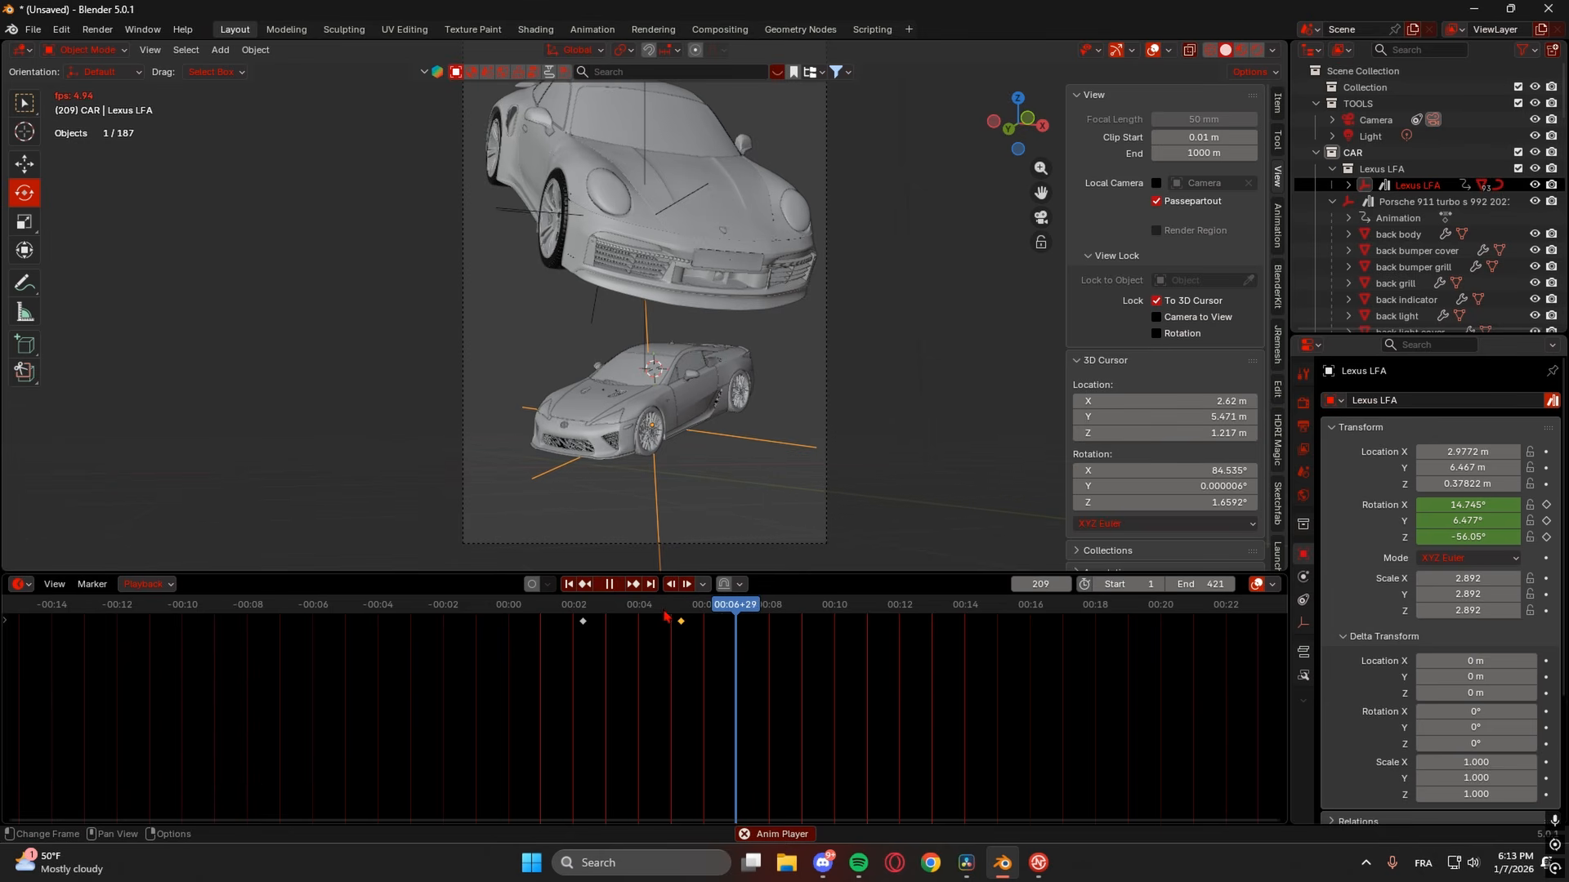
click(688, 621)
key(space)
- Move the later keyframe about nine frames later and replay from frame 60
drag(683, 623, 712, 624)
drag(581, 608, 576, 605)
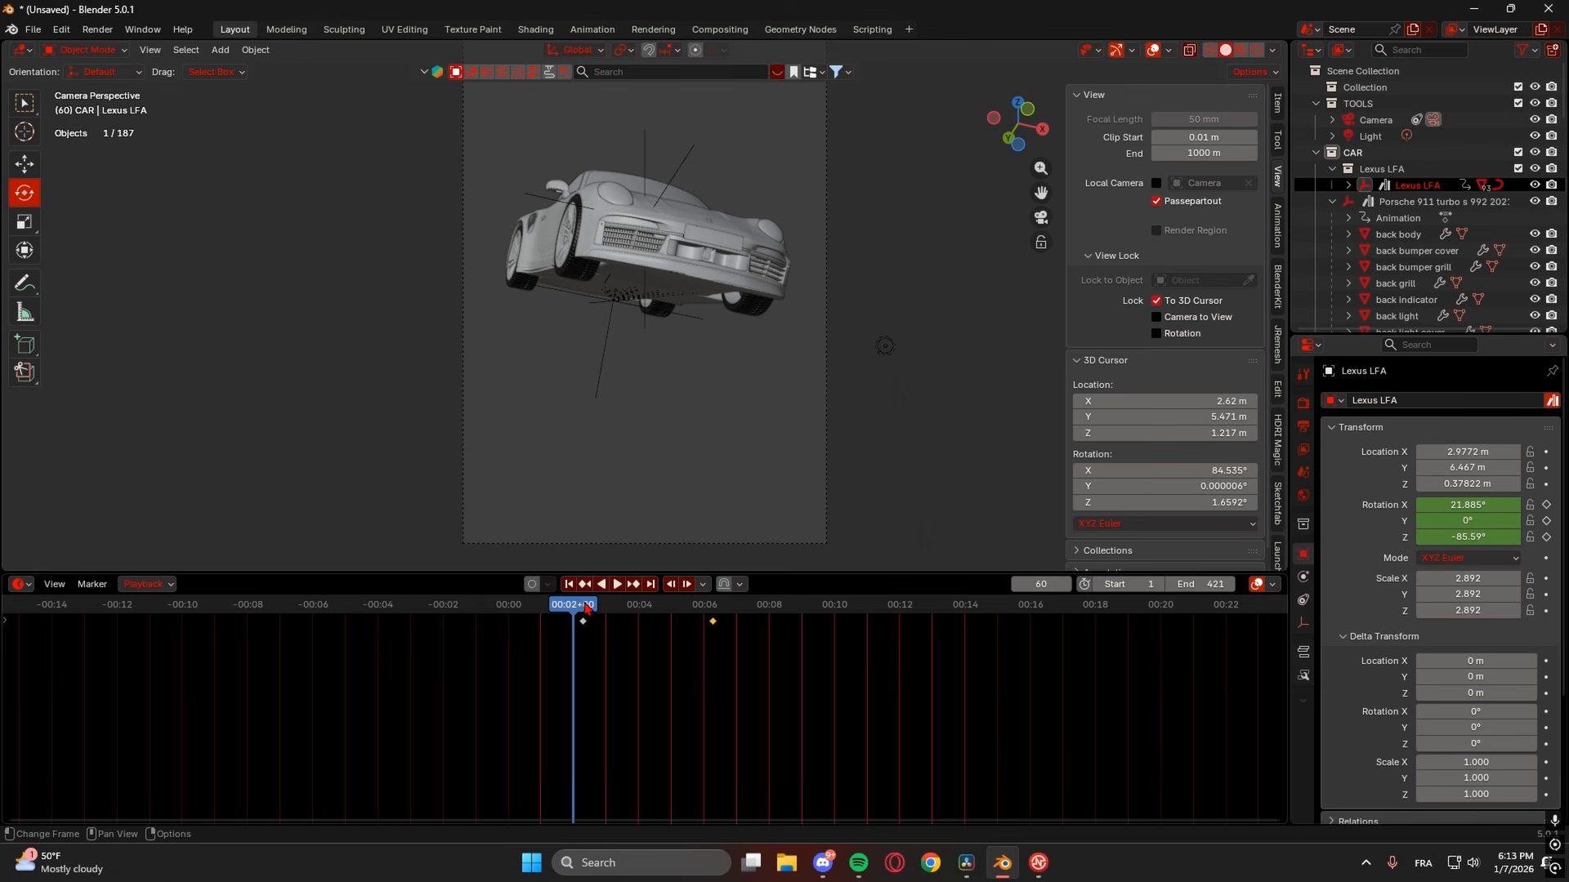
key(space)
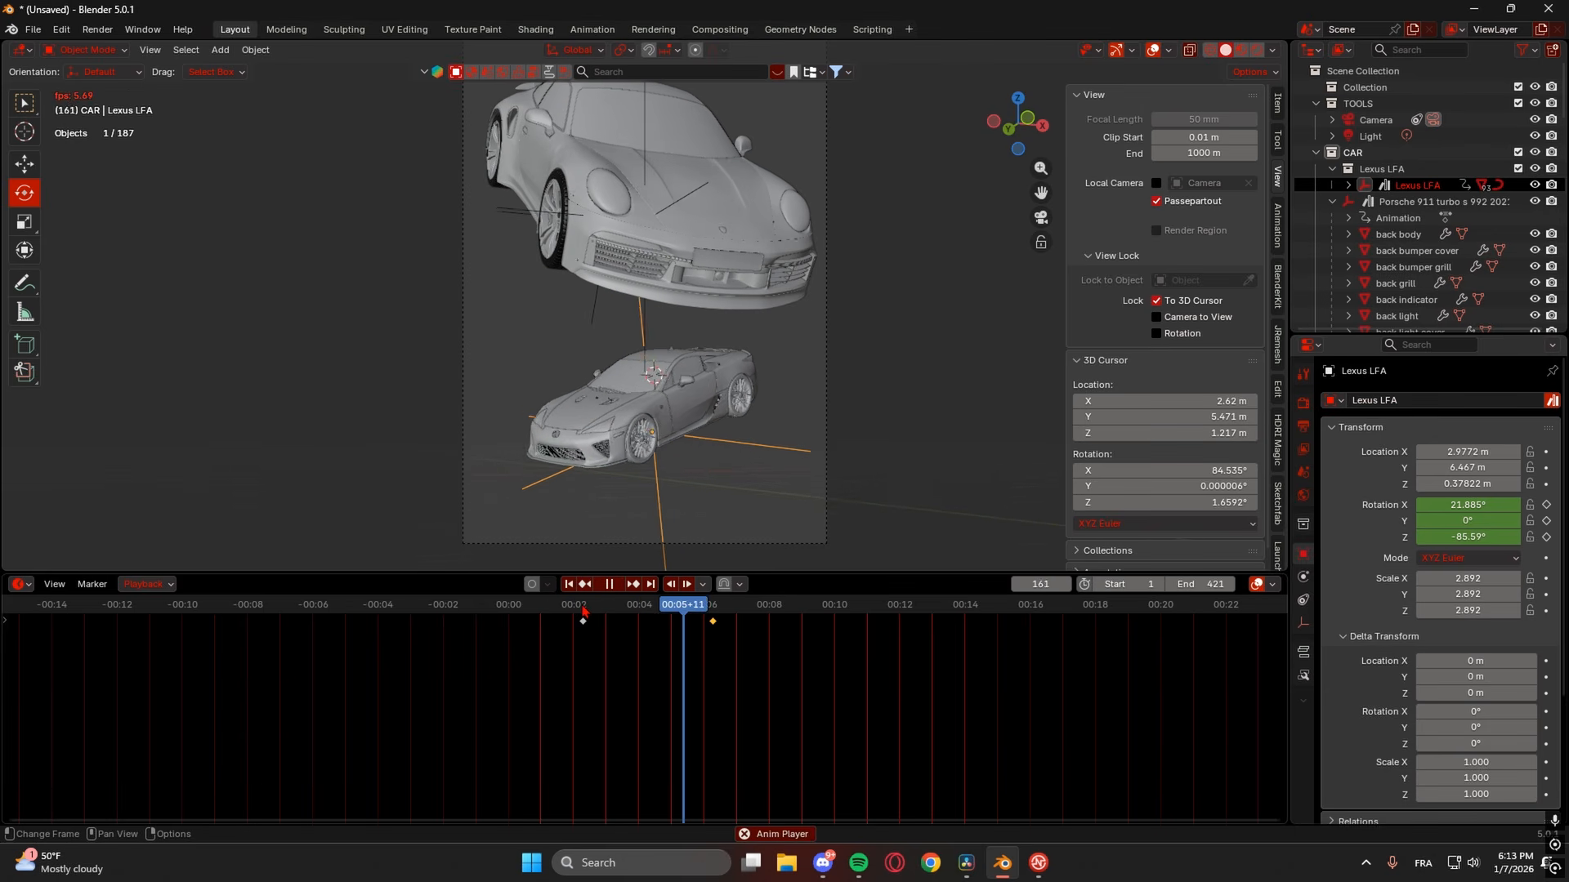
key(space)
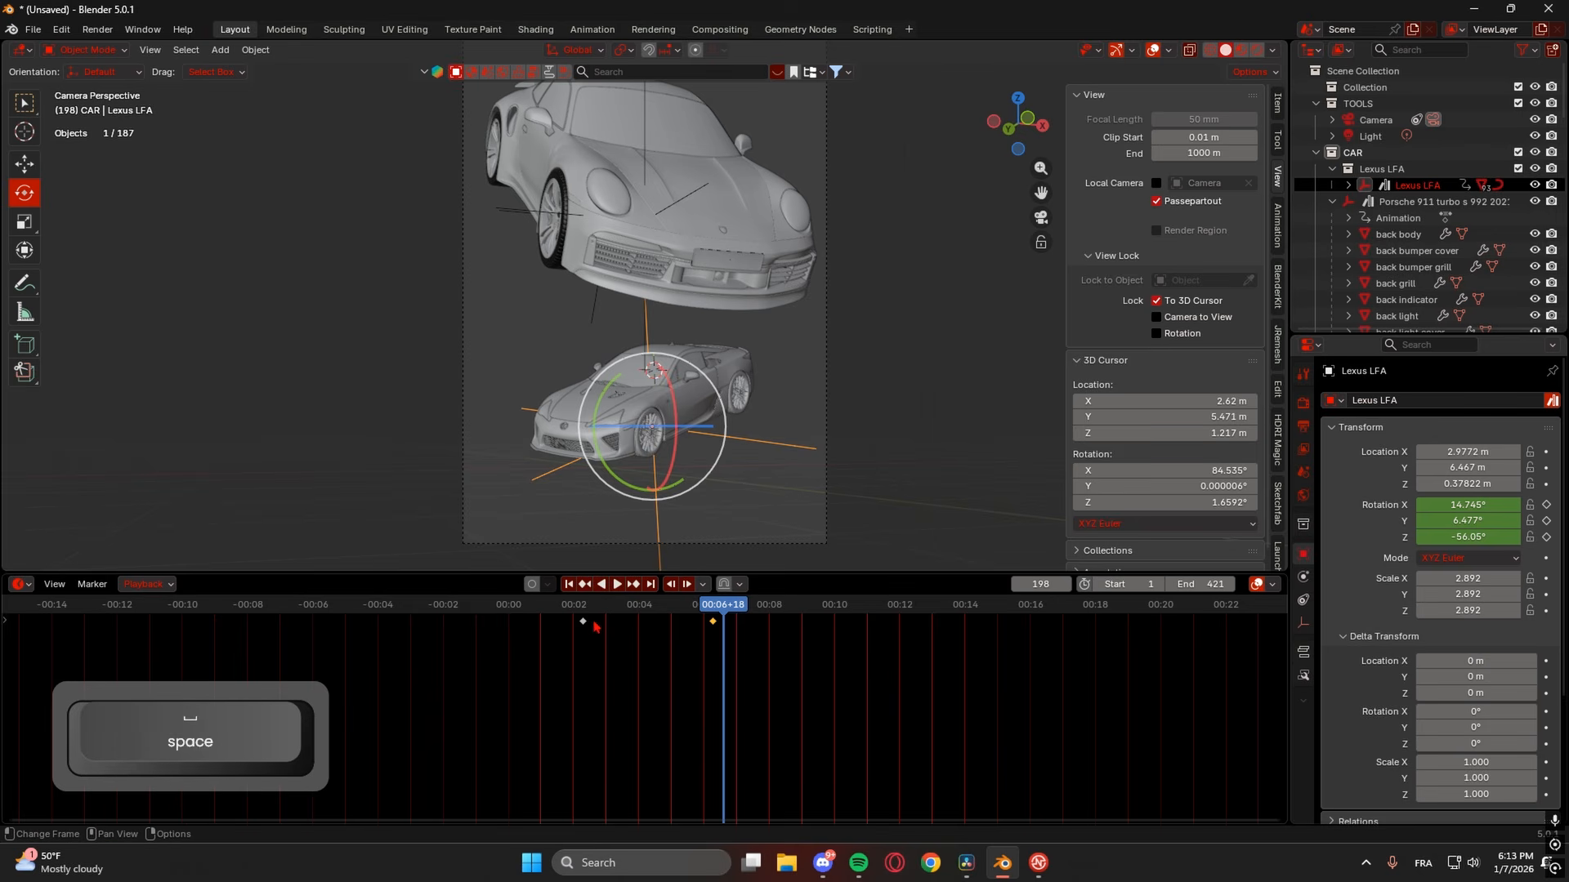
- Set the Lexus's Z rotation at frame 69 to about -62.59° and preview it
click(582, 605)
scroll(842, 181, down, 4)
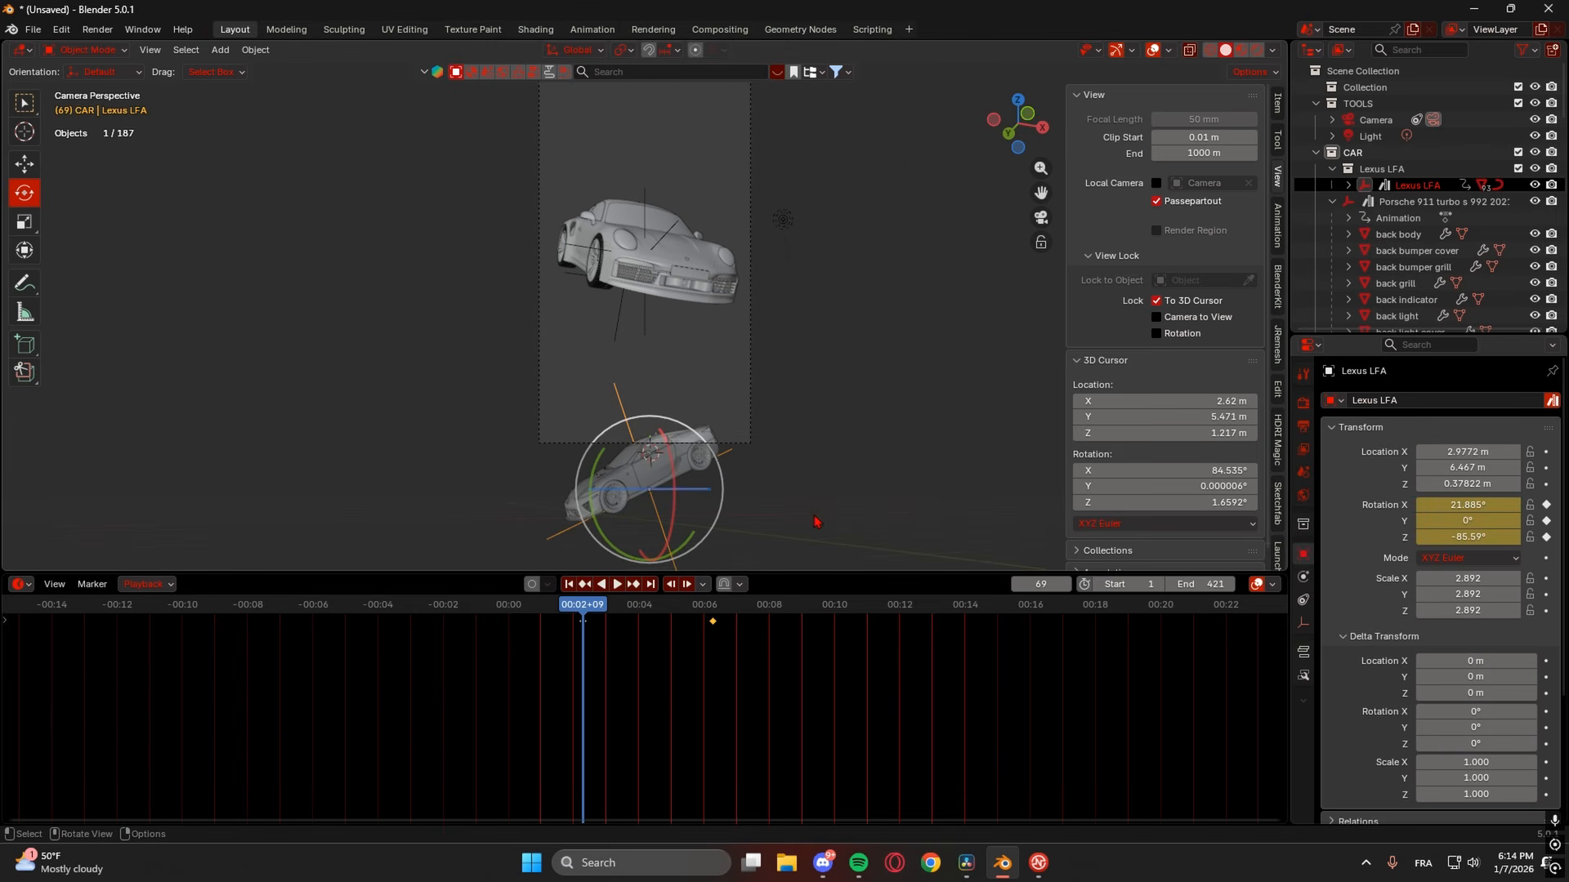
drag(1457, 538, 1527, 538)
key(space)
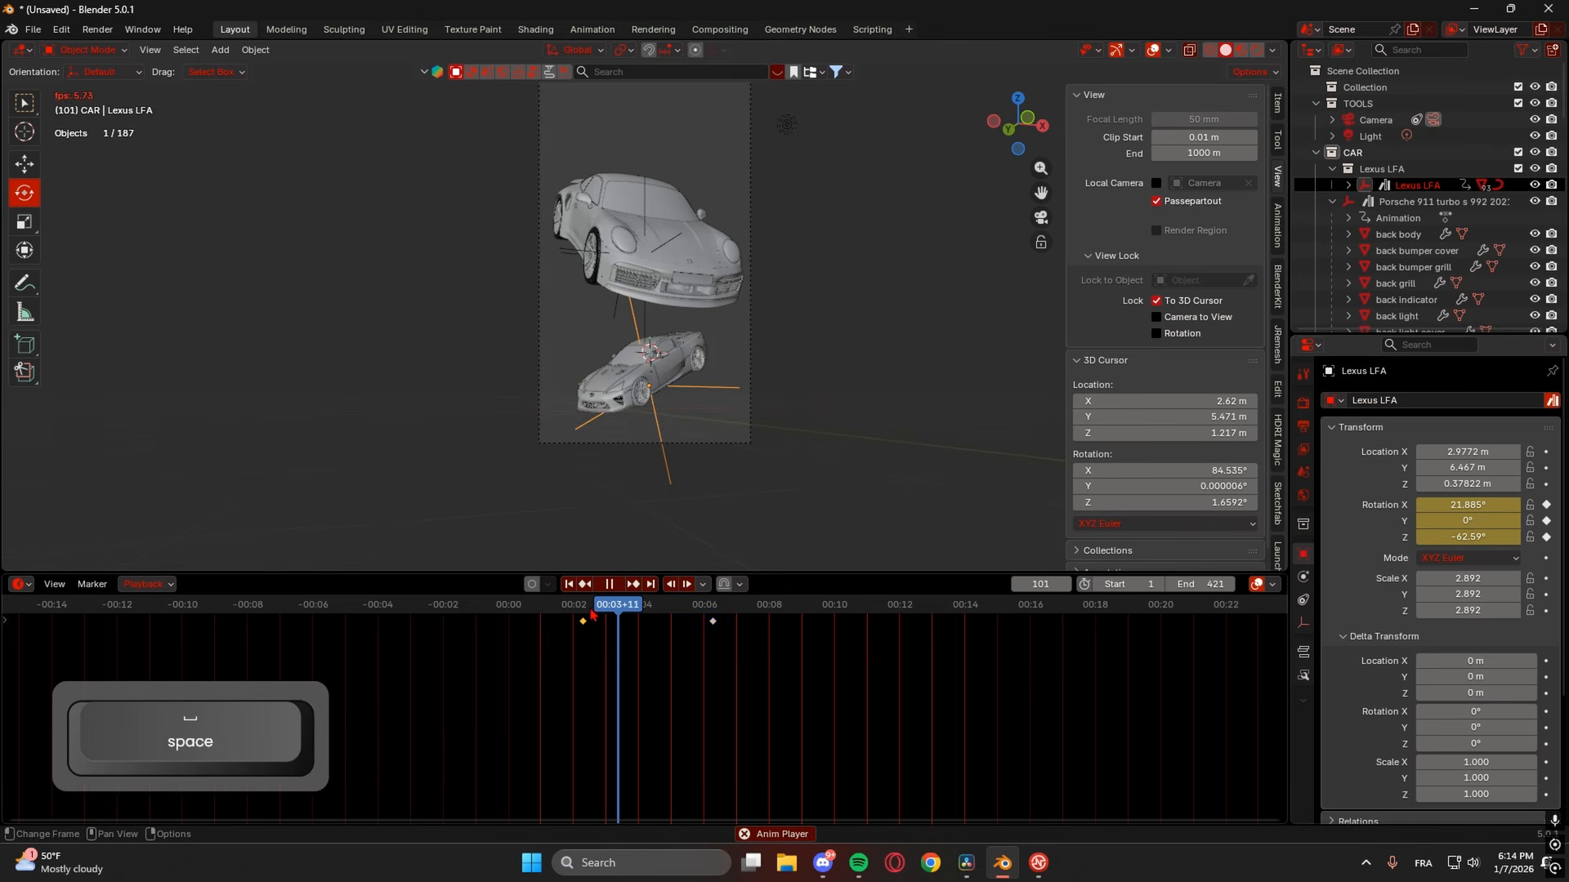
key(space)
scroll(640, 494, up, 4)
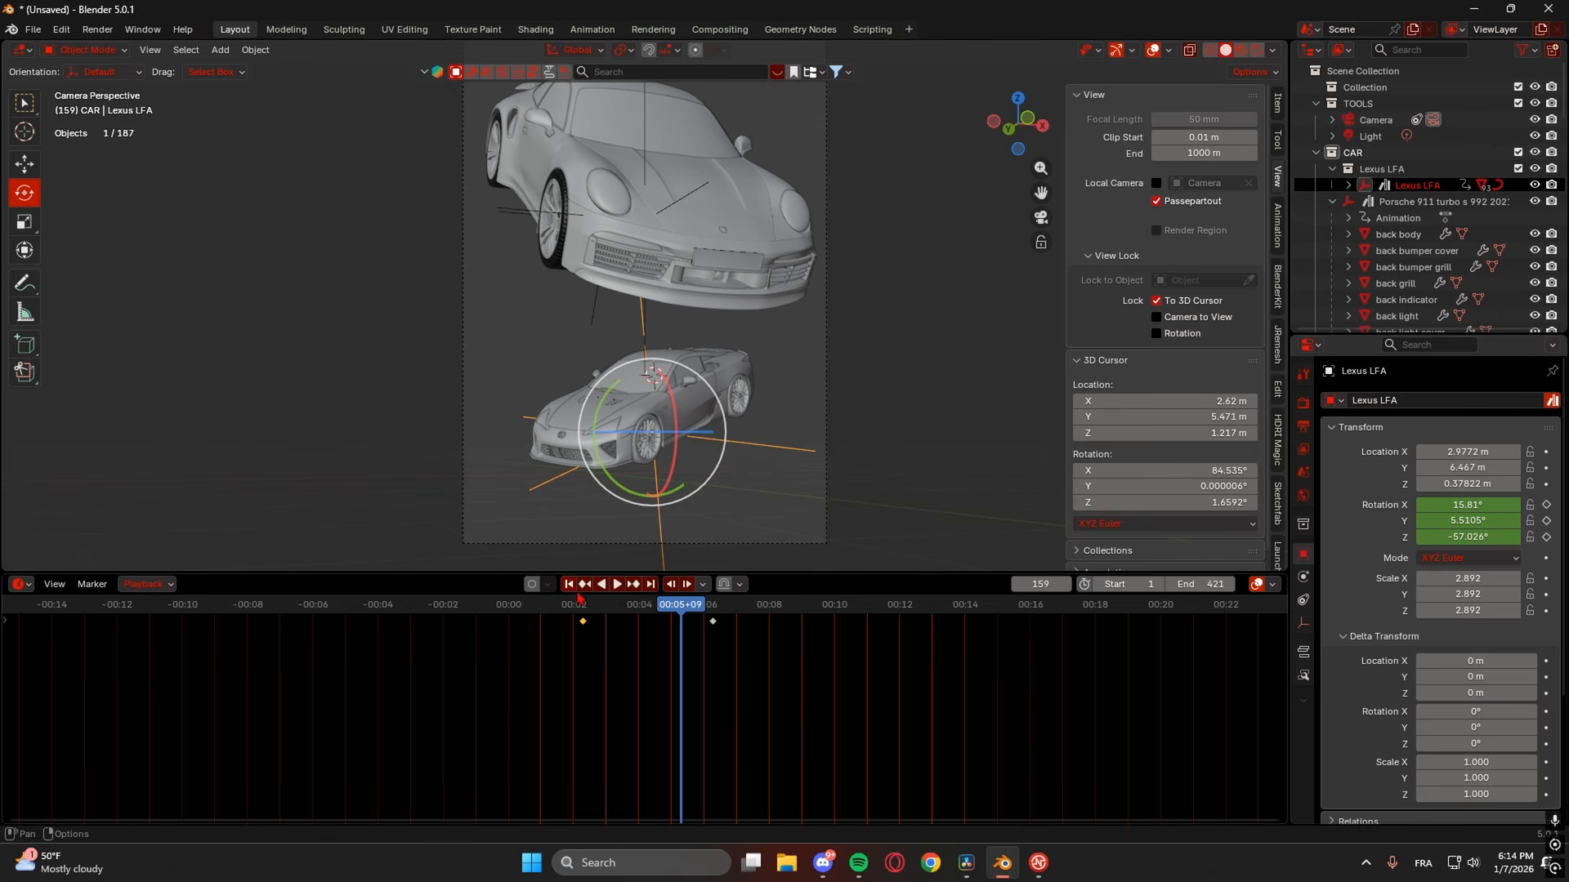
click(21, 584)
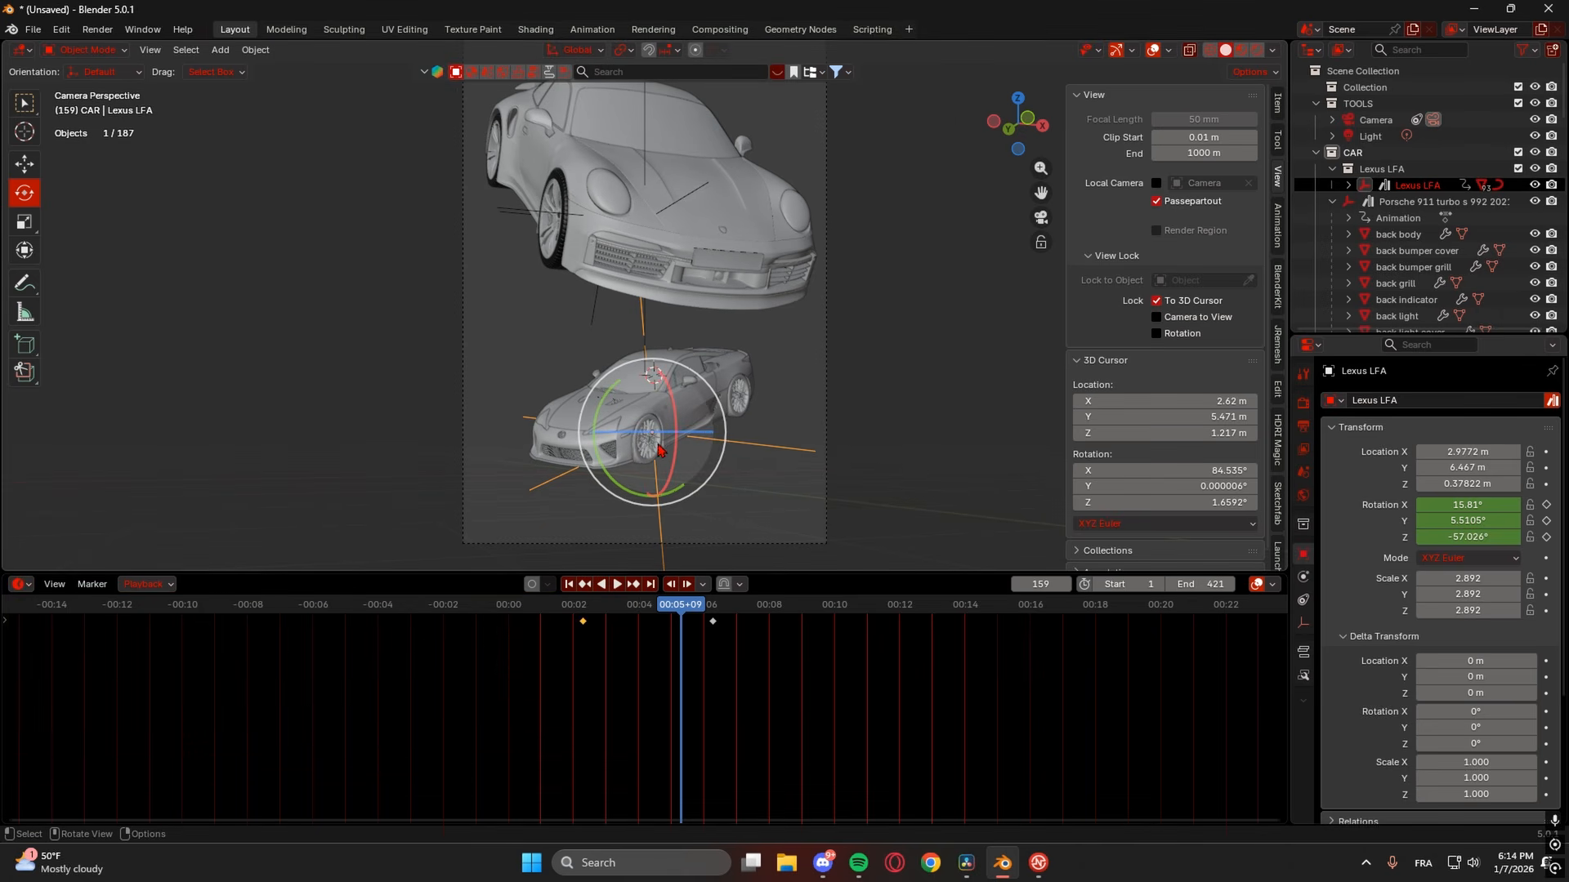
- Show the Graph Editor and make the Y rotation keyframe at frame 188 Linear
click(23, 585)
click(243, 665)
drag(677, 570, 677, 262)
click(569, 384)
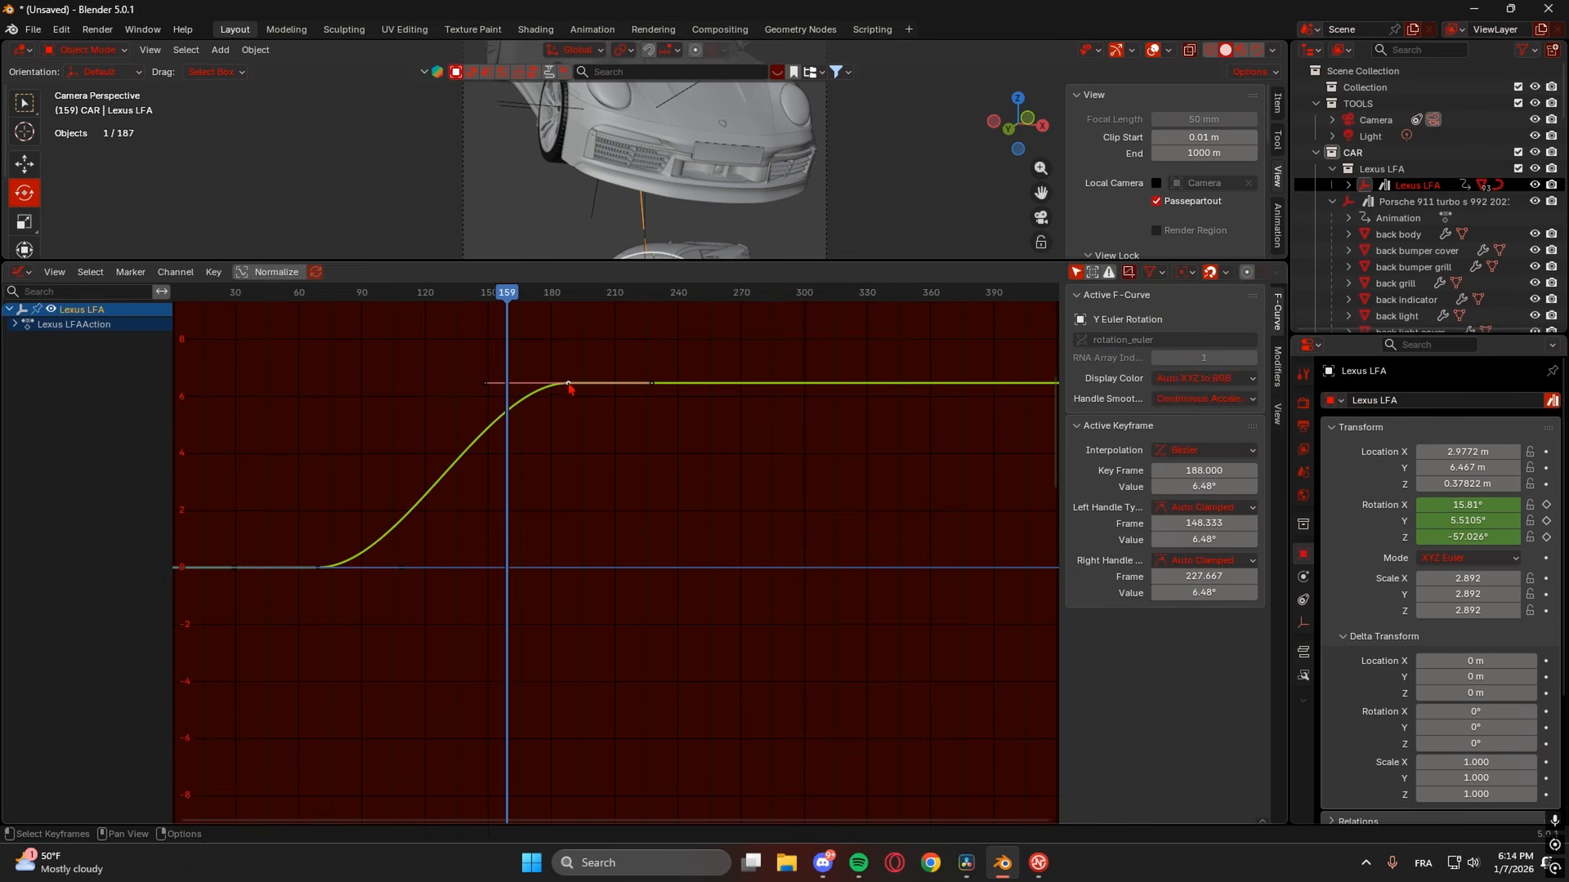
right_click(515, 383)
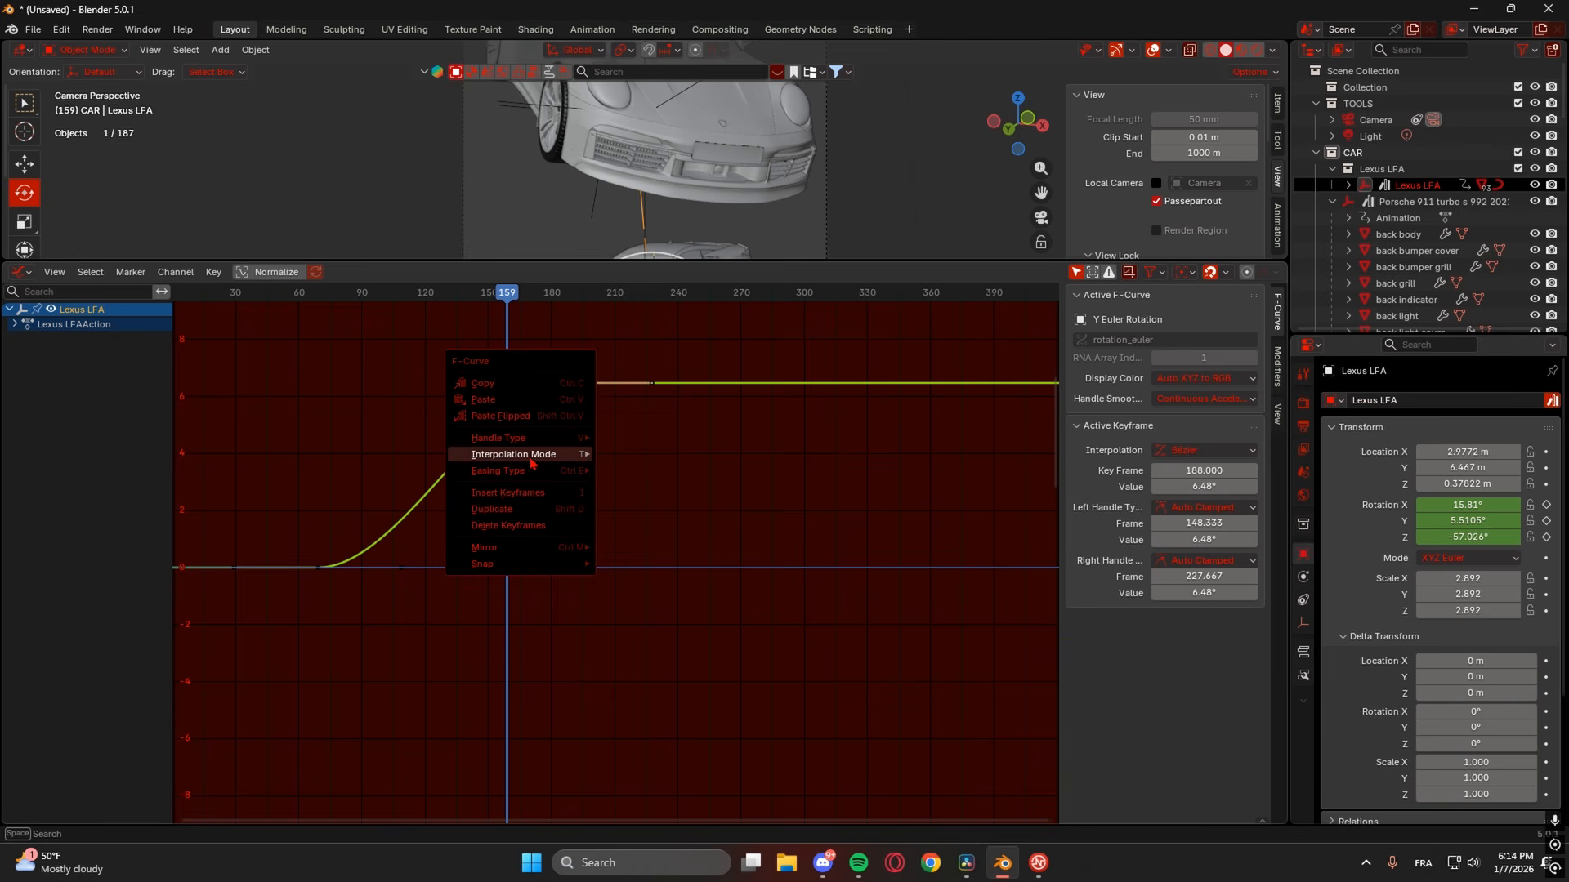
mouse_move(527, 465)
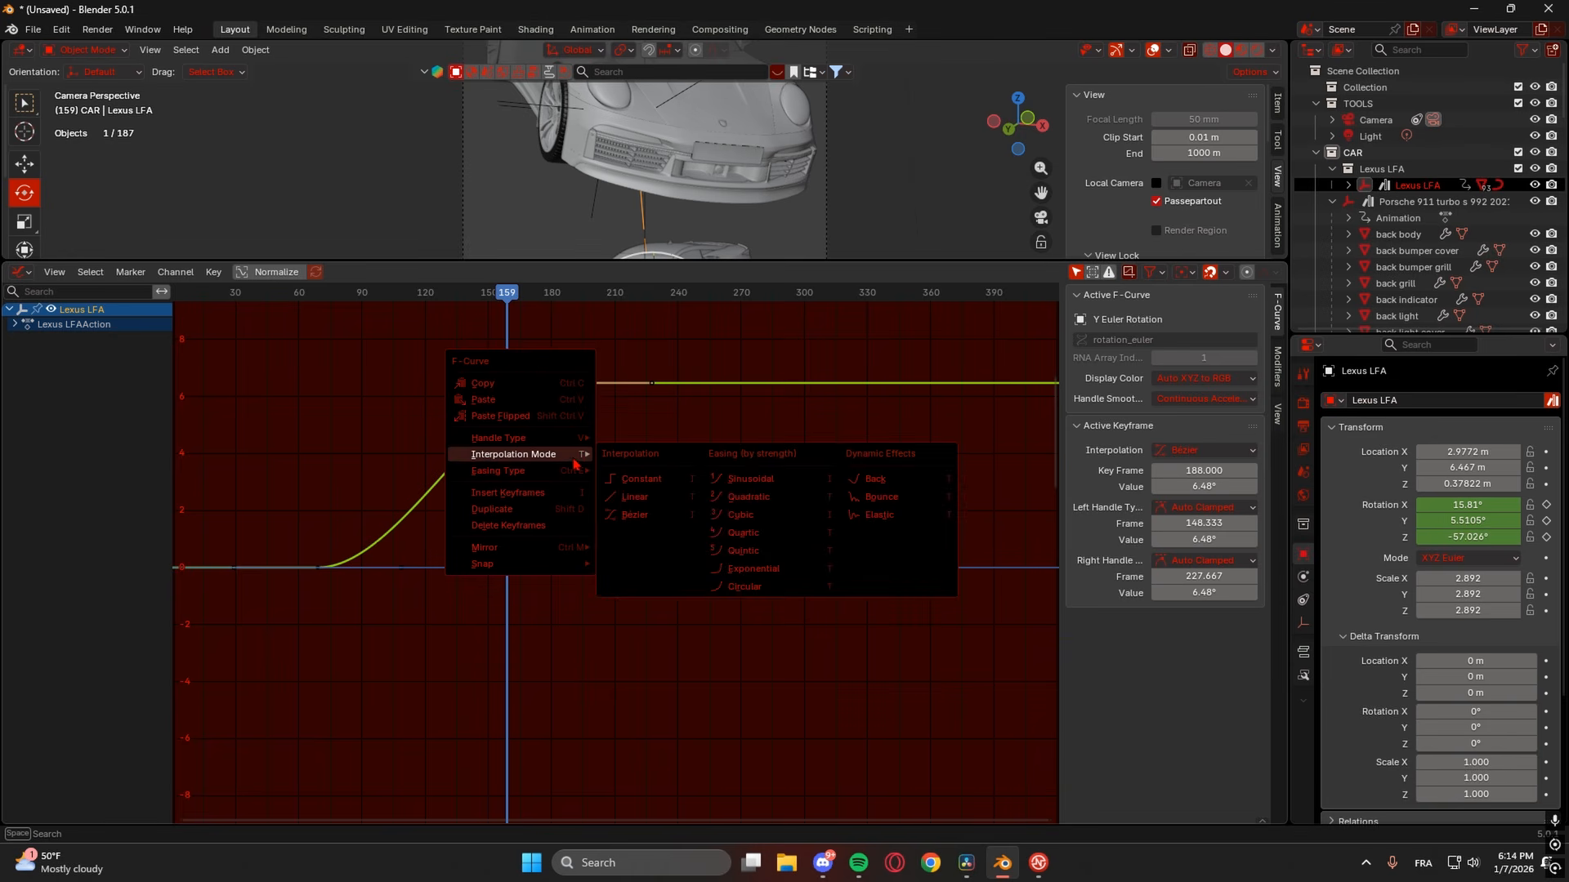
click(651, 500)
- Make the frame 69 keyframe Linear too and restore the 3D view's size
click(319, 570)
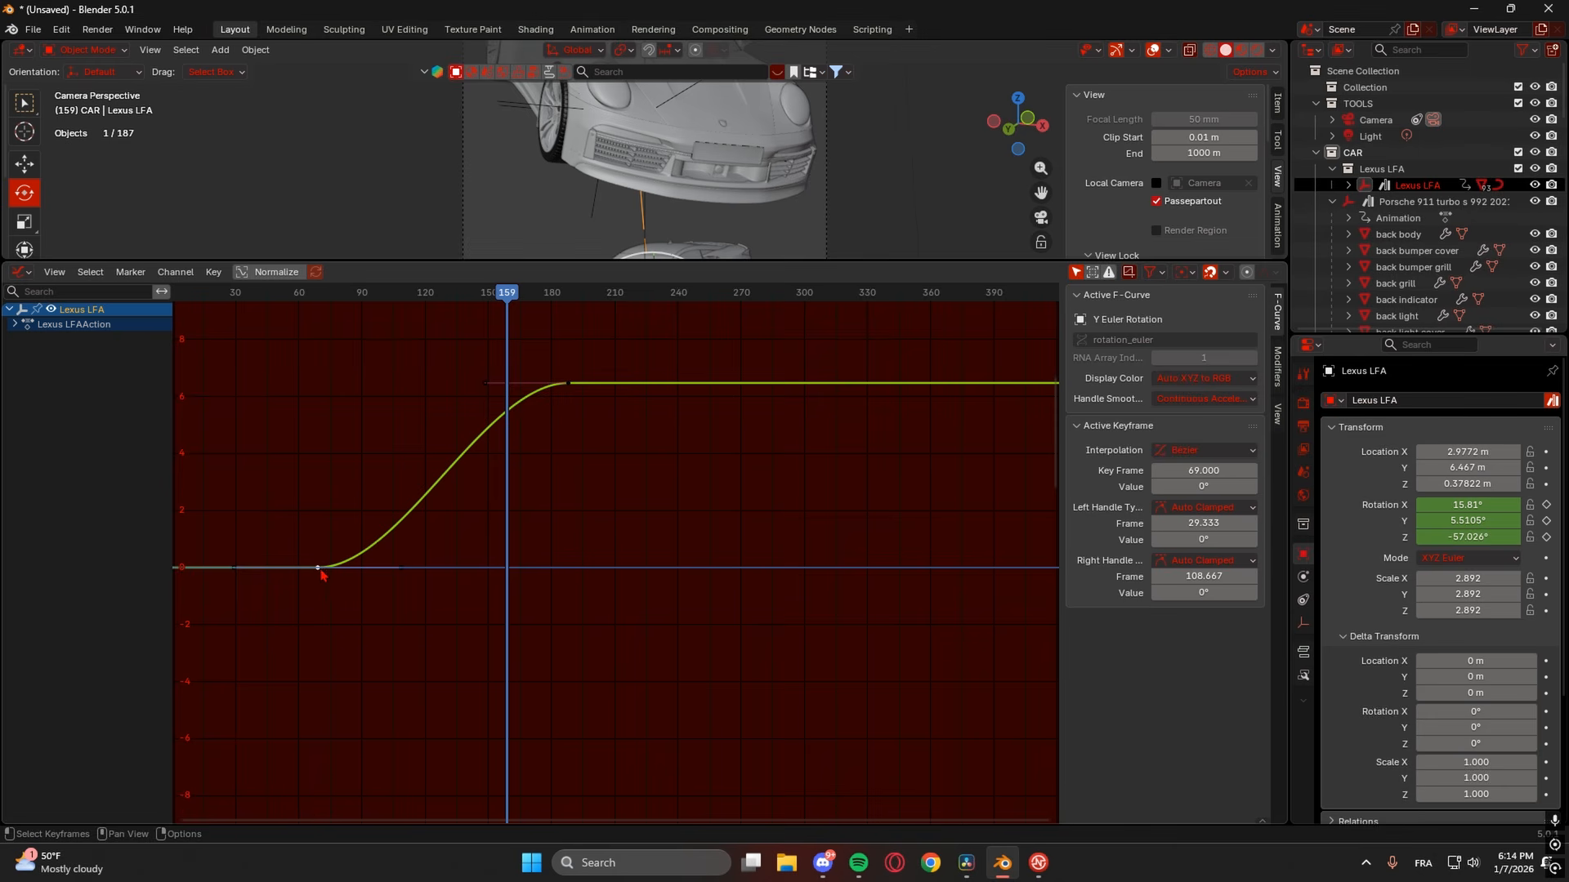
drag(372, 294, 309, 359)
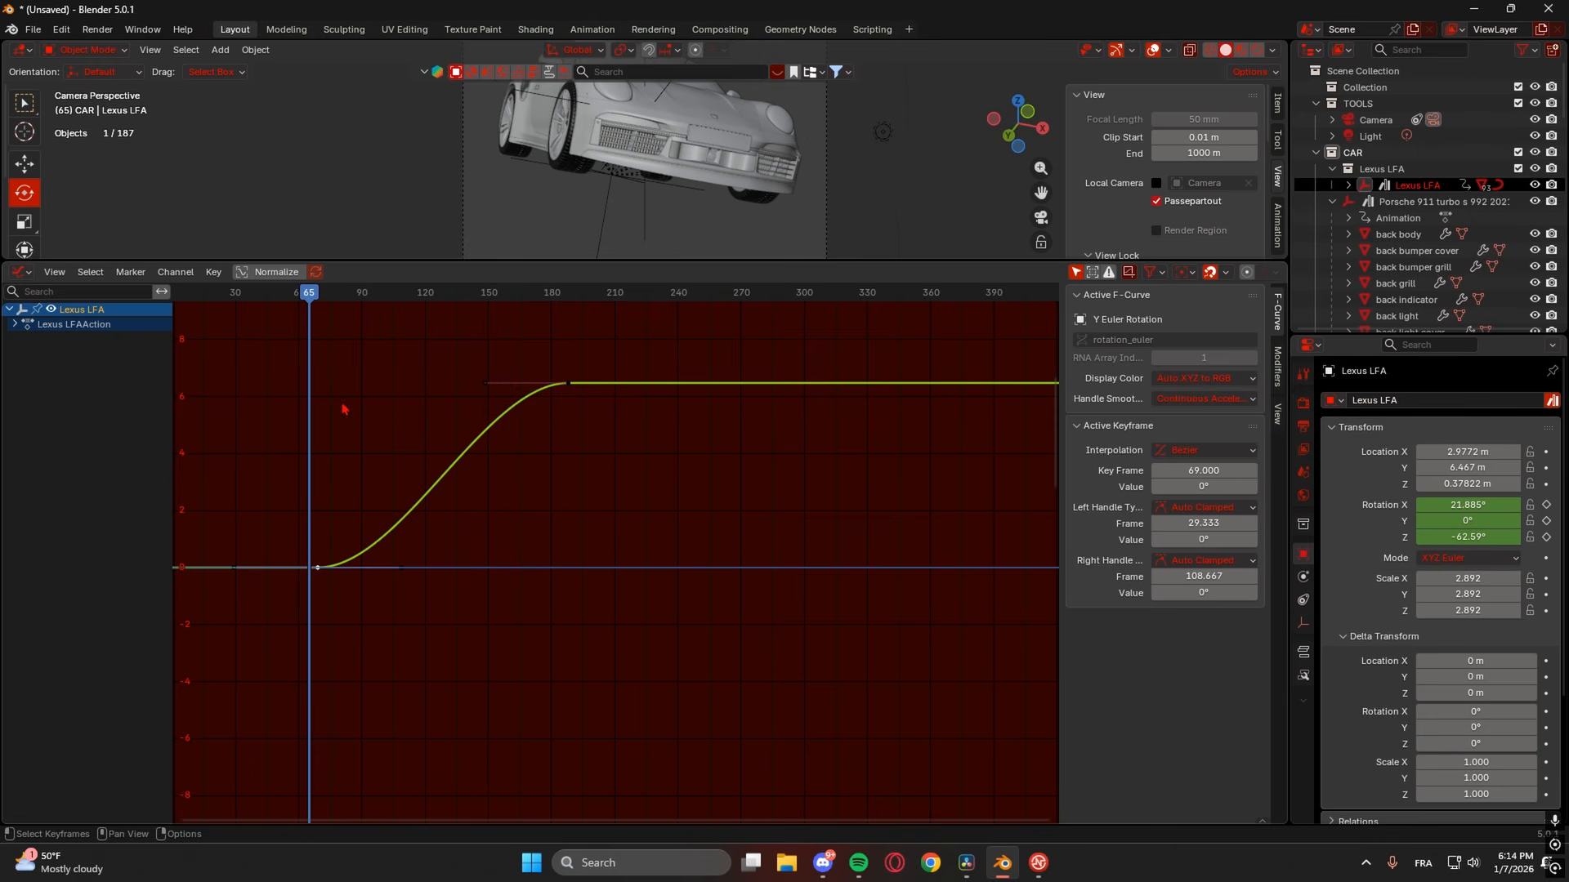
key(t)
click(384, 605)
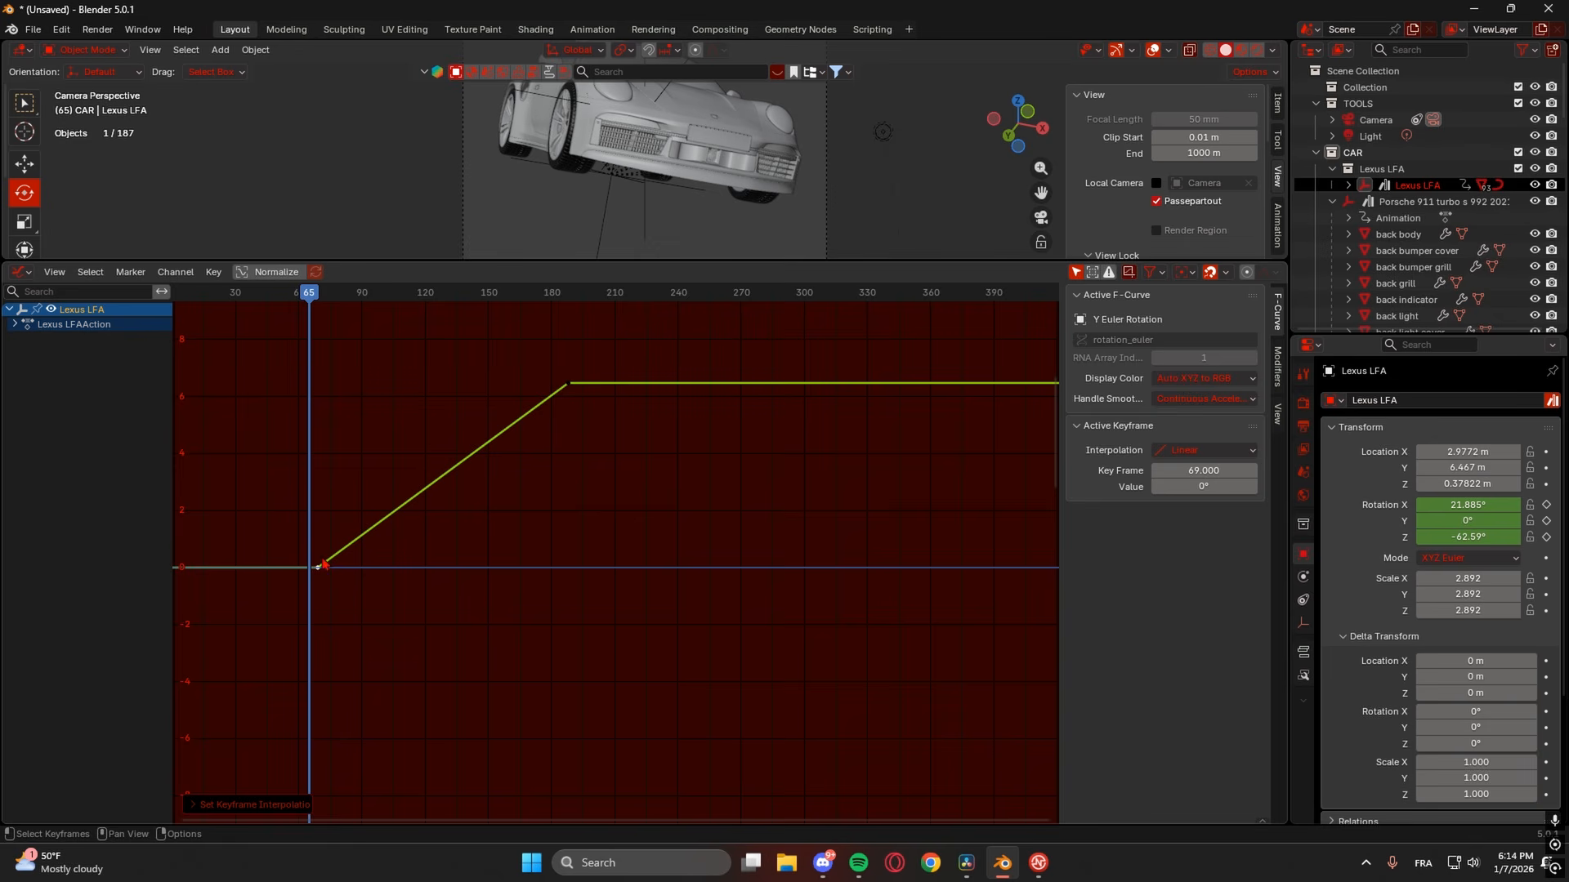
drag(736, 258, 683, 557)
- Preview the linear fall: play to frame 192, scrub back to frame 0 and replay
key(space)
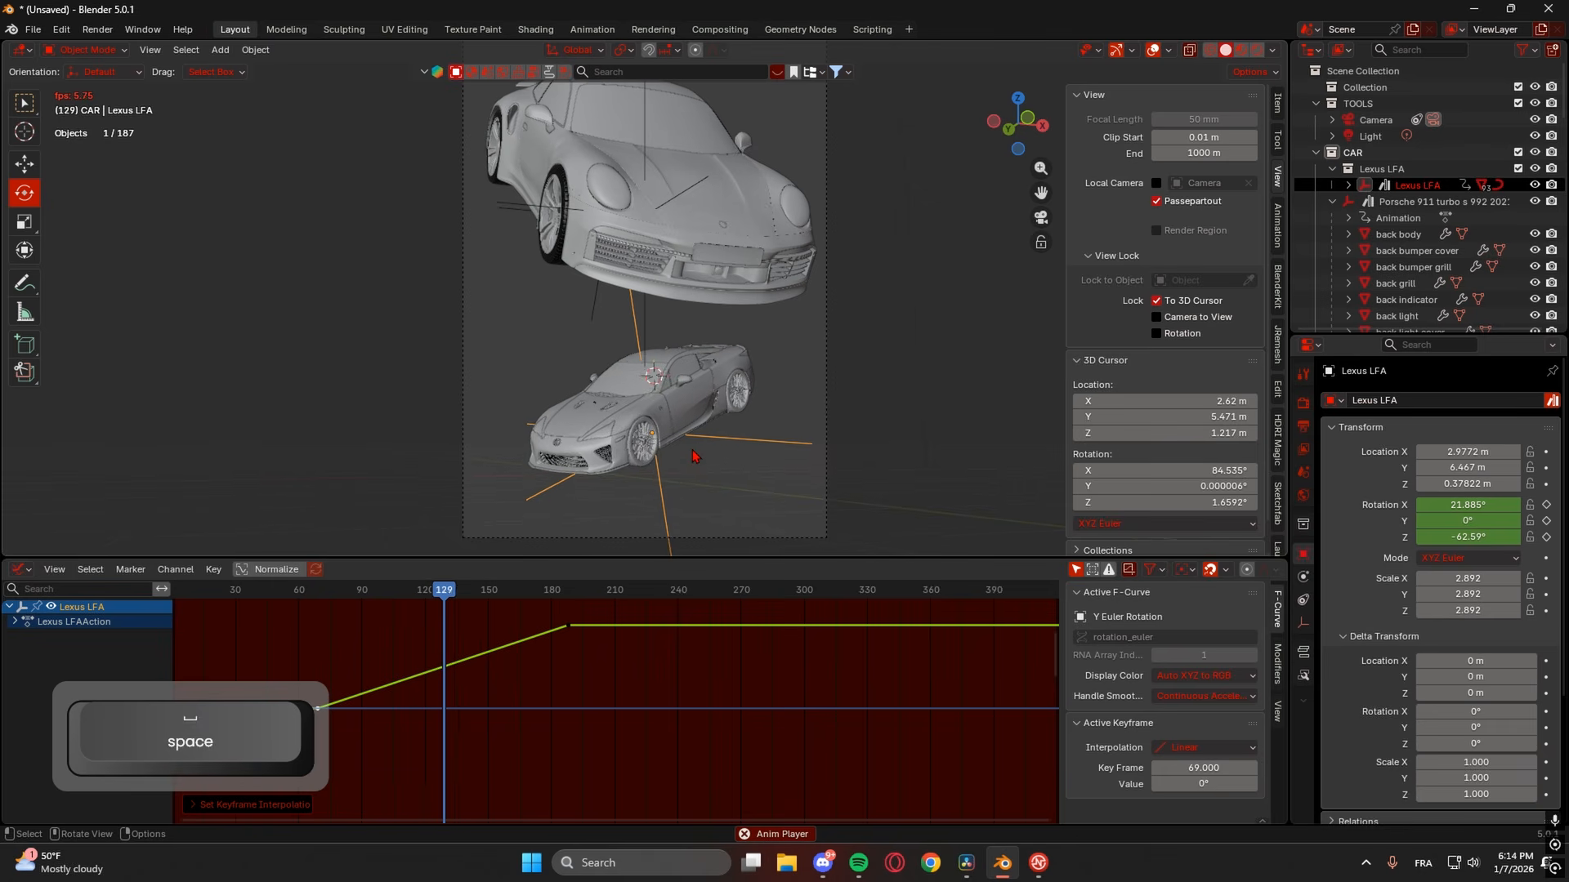
key(space)
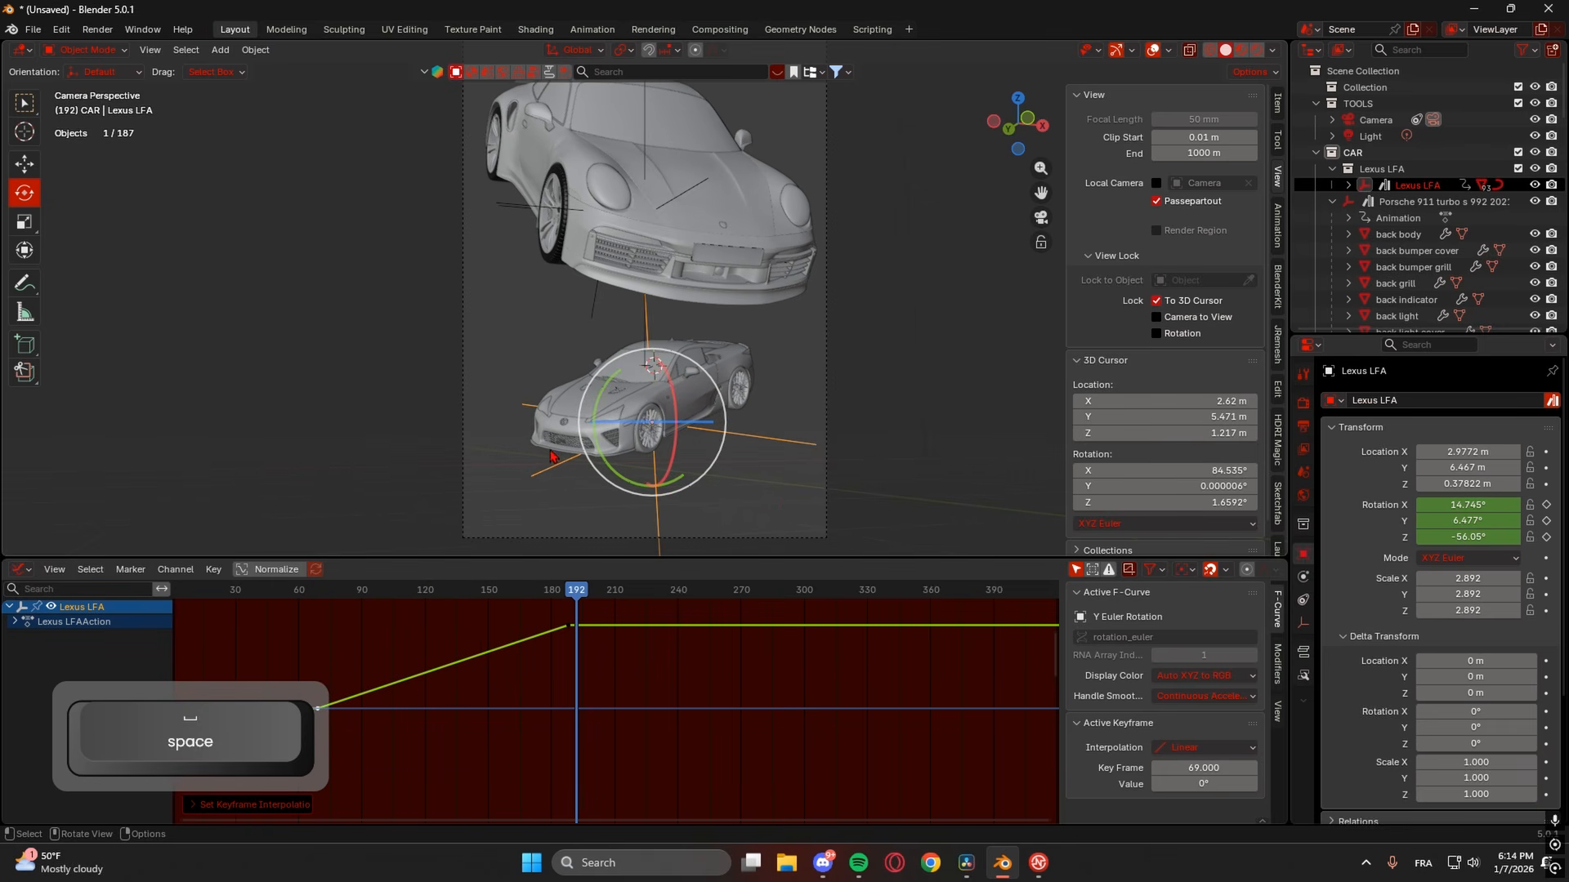
drag(263, 594, 176, 594)
scroll(552, 662, down, 2)
scroll(549, 663, down, 8)
drag(436, 593, 397, 595)
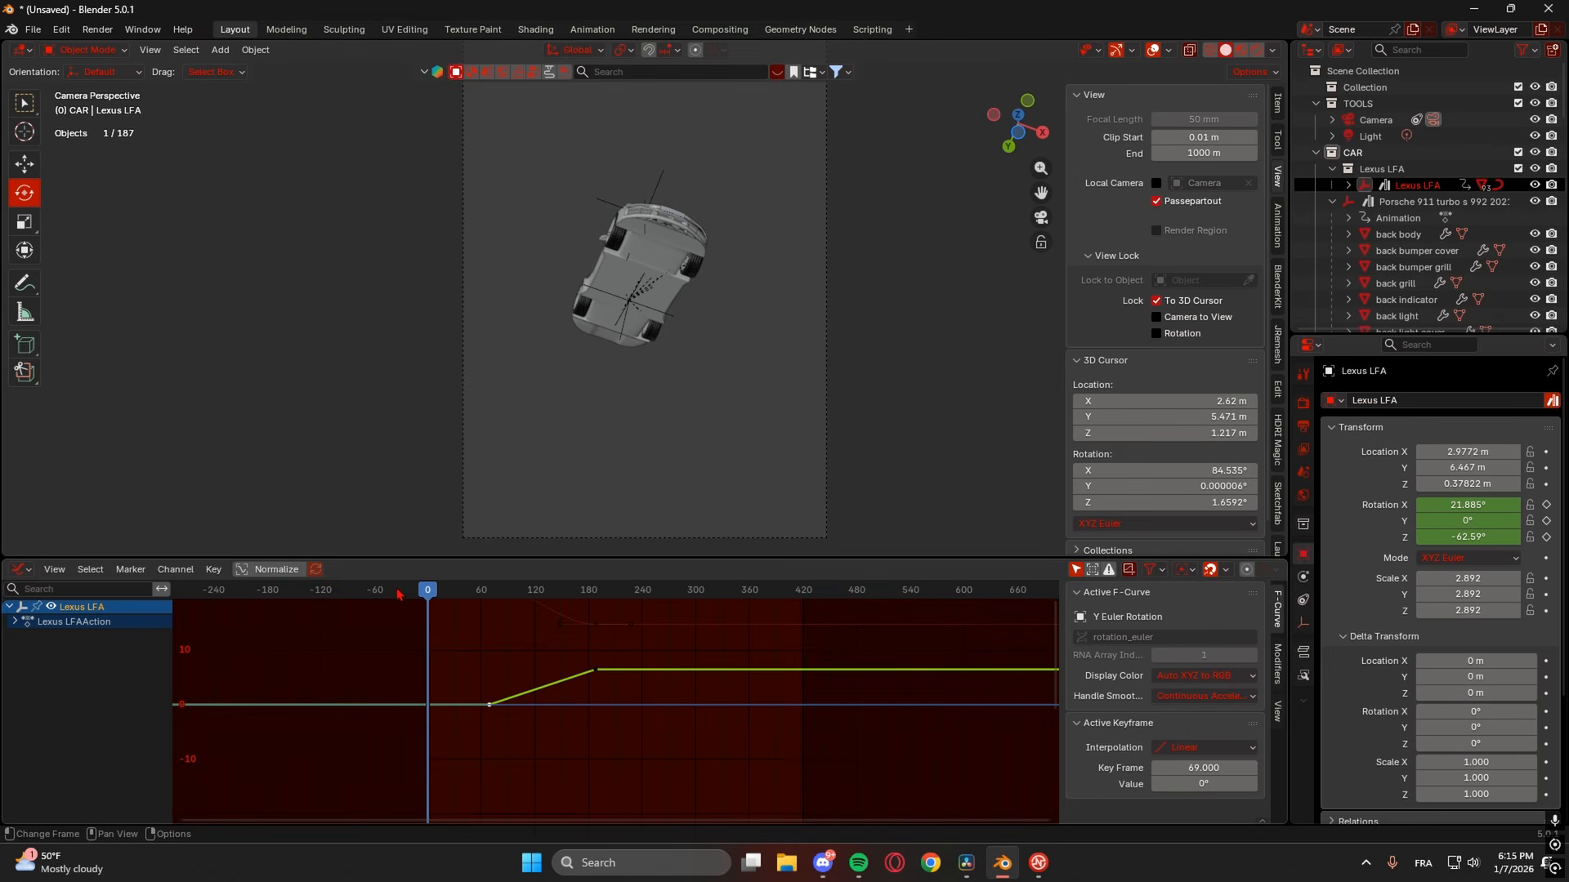
key(space)
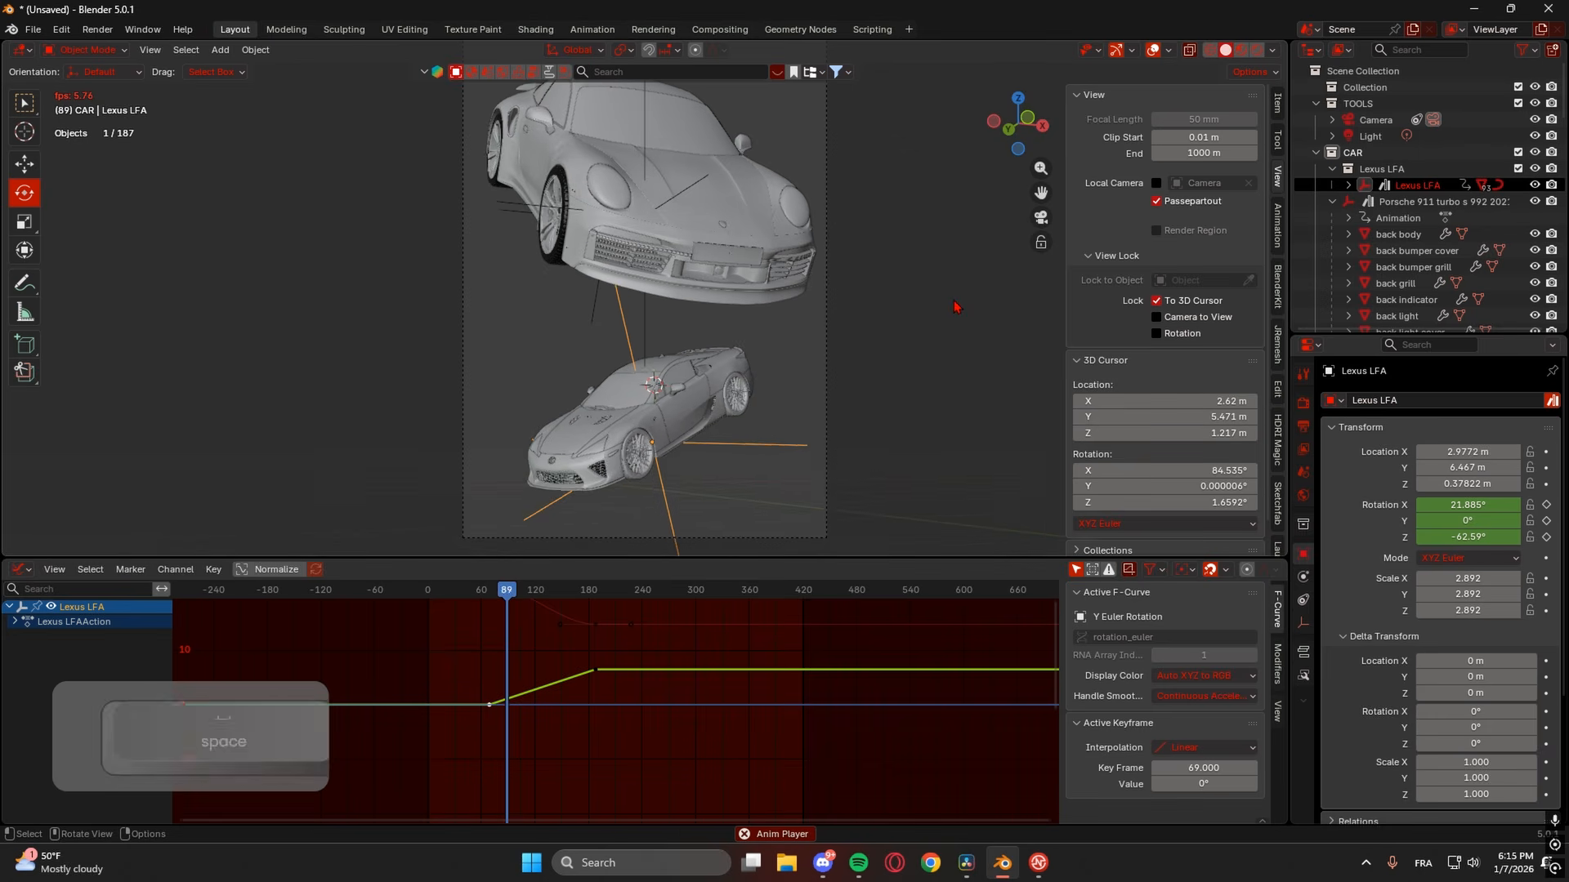
key(space)
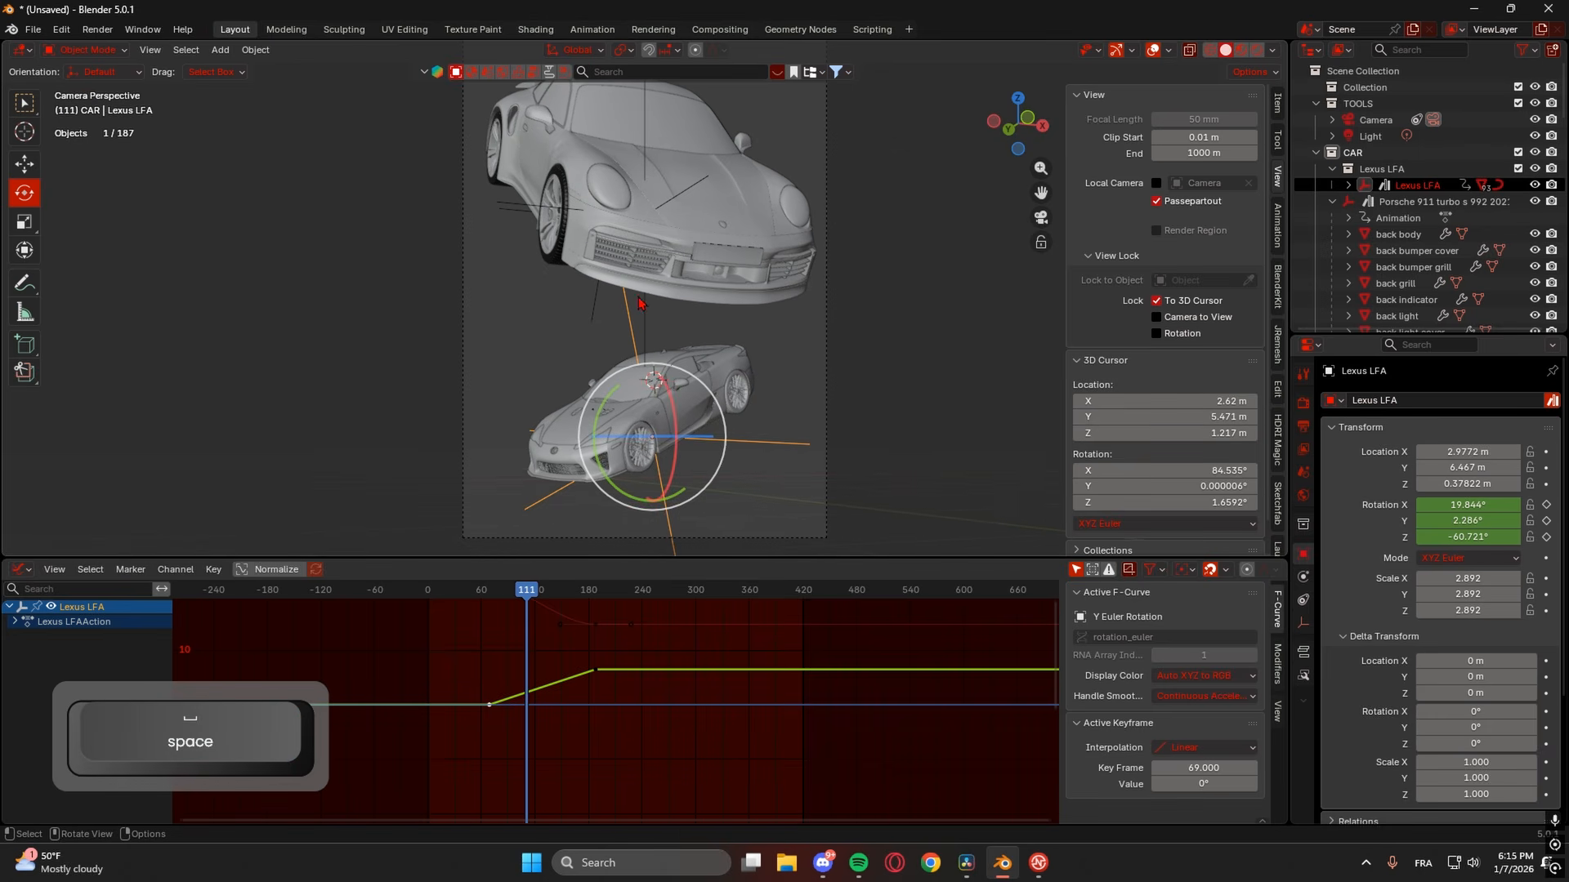
- Select the Empty at the Porsche and the camera, replaying from frame 72 to frame 94
click(644, 188)
shift+middle_drag(644, 188, 651, 290)
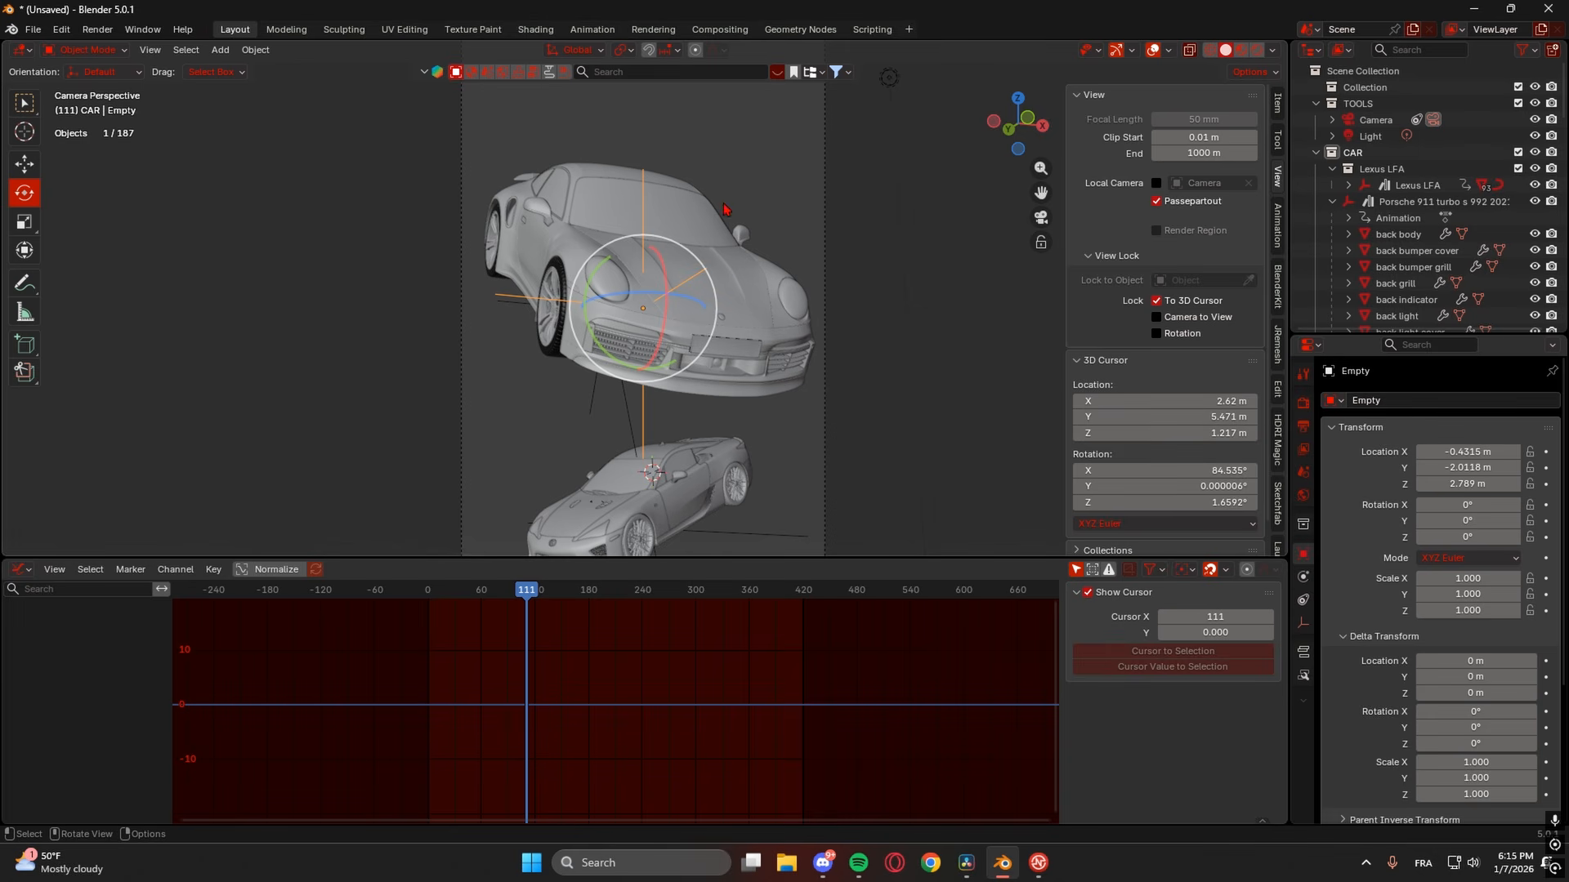
click(828, 182)
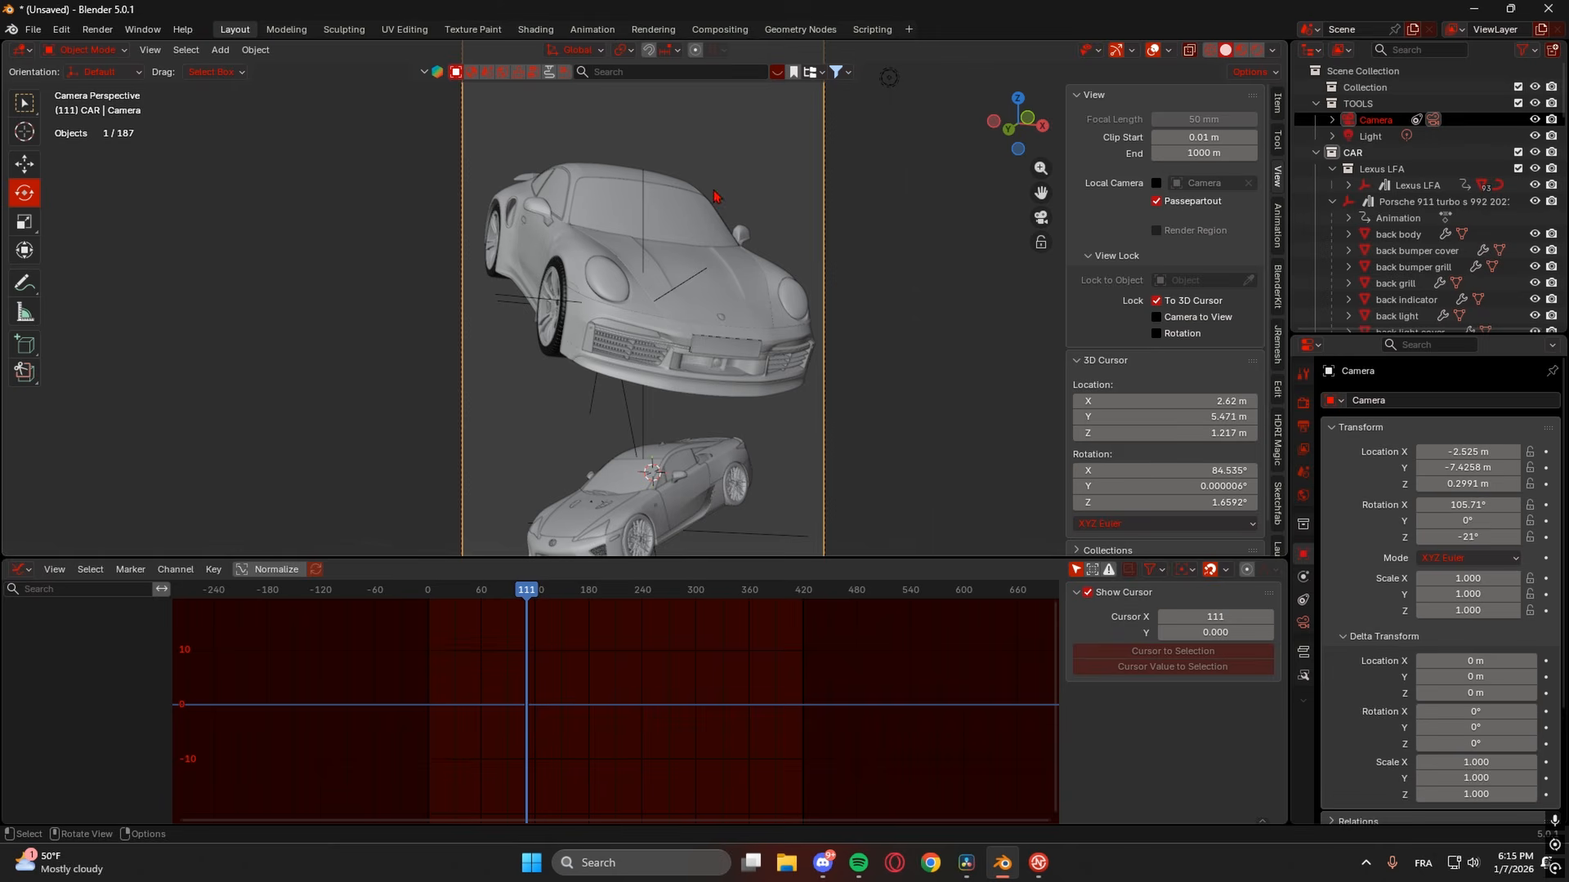
mouse_move(513, 597)
mouse_down()
mouse_move(487, 597)
mouse_move(501, 594)
mouse_up()
key(space)
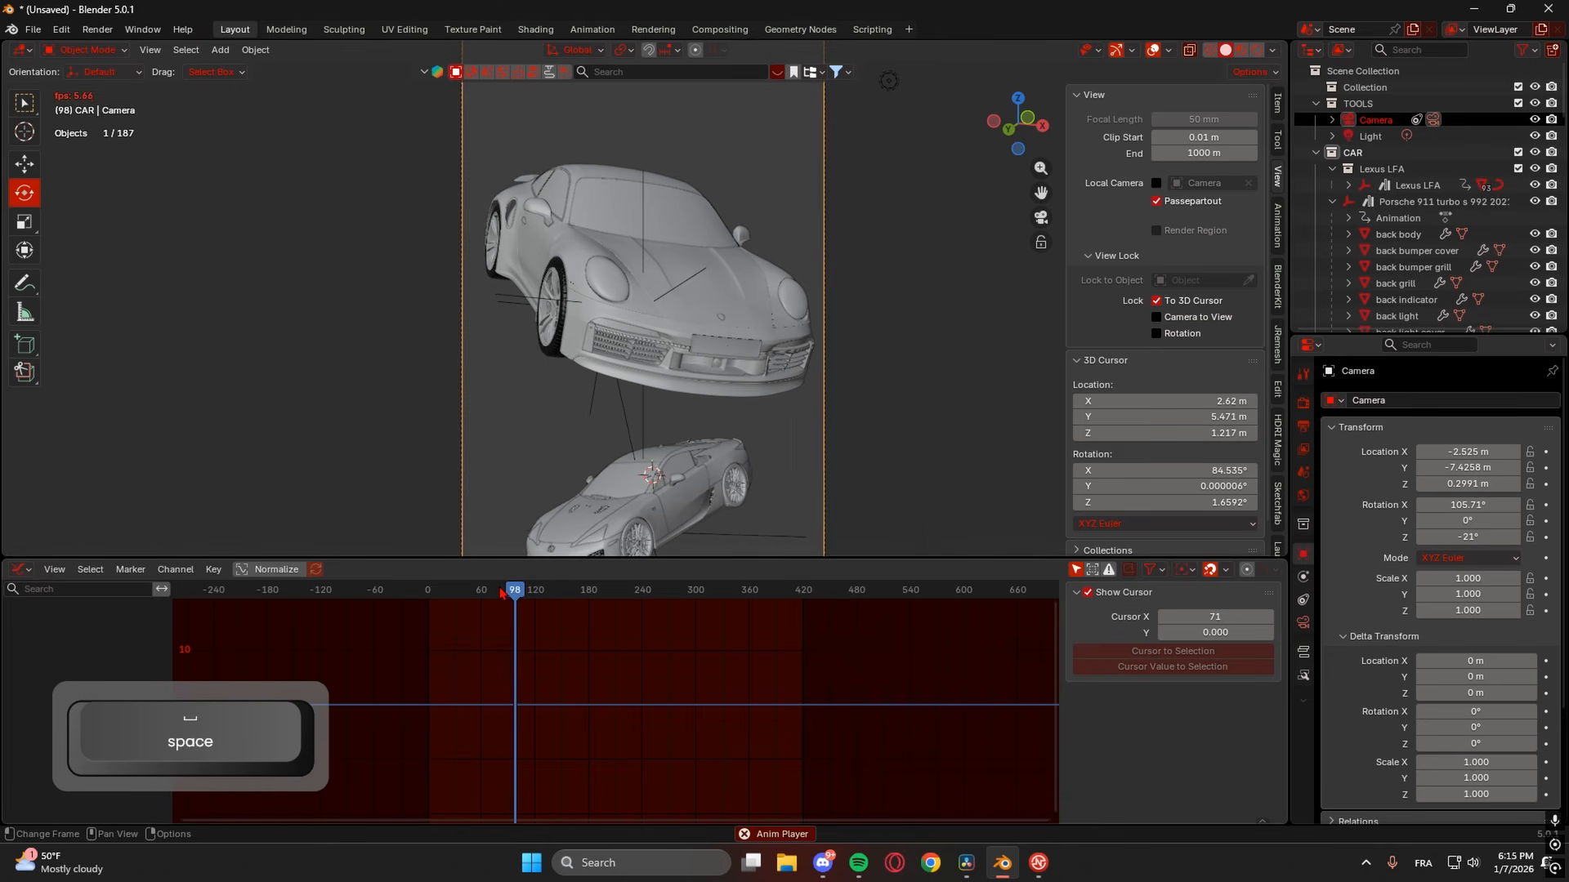
click(512, 590)
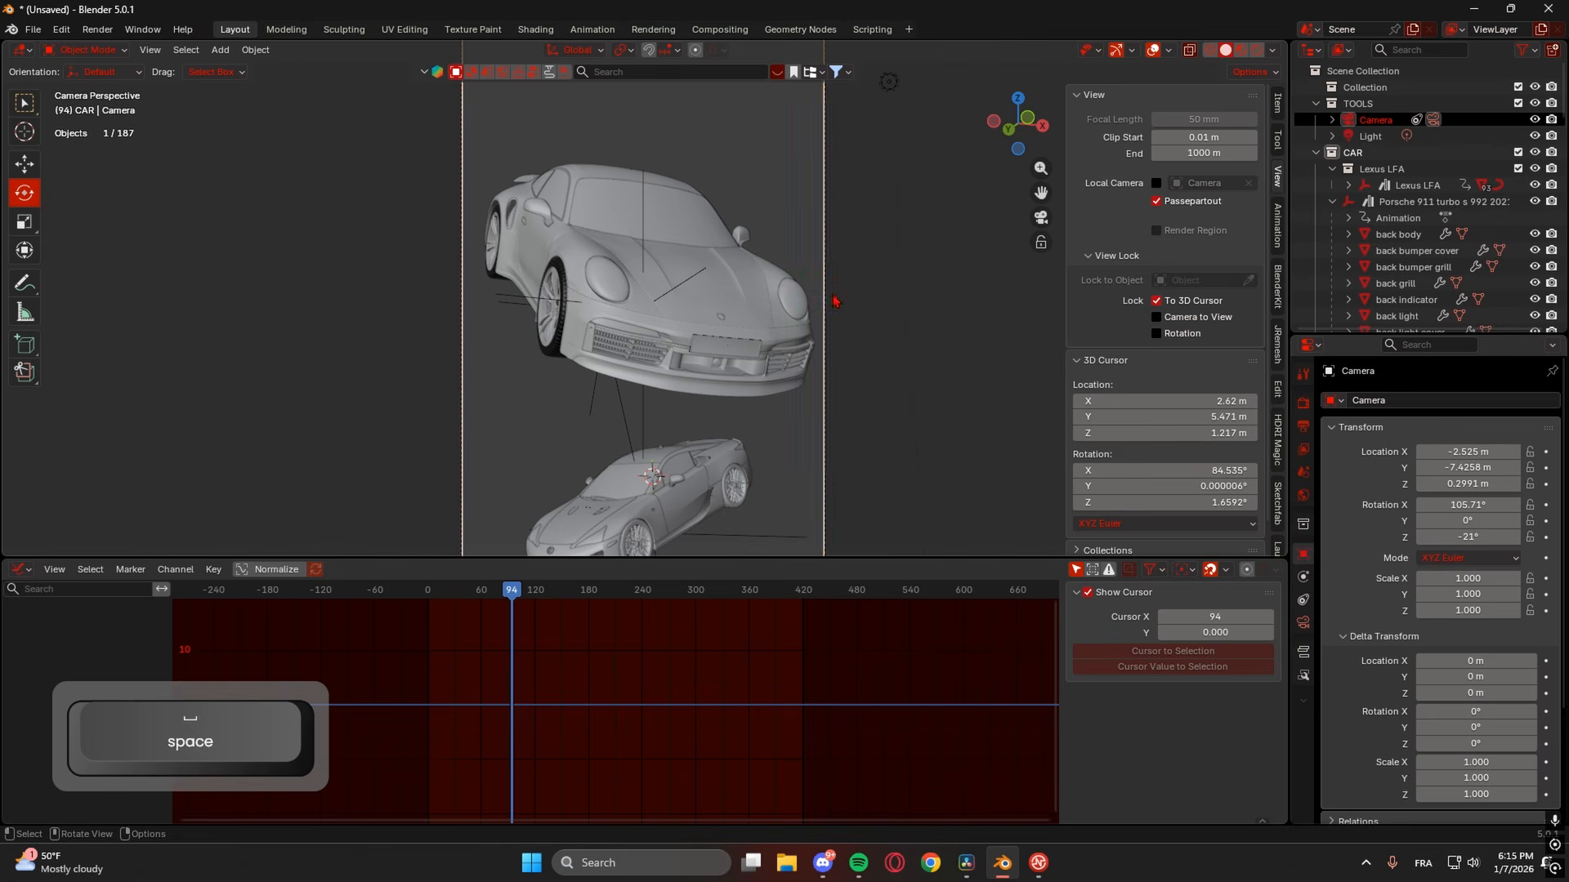
click(642, 230)
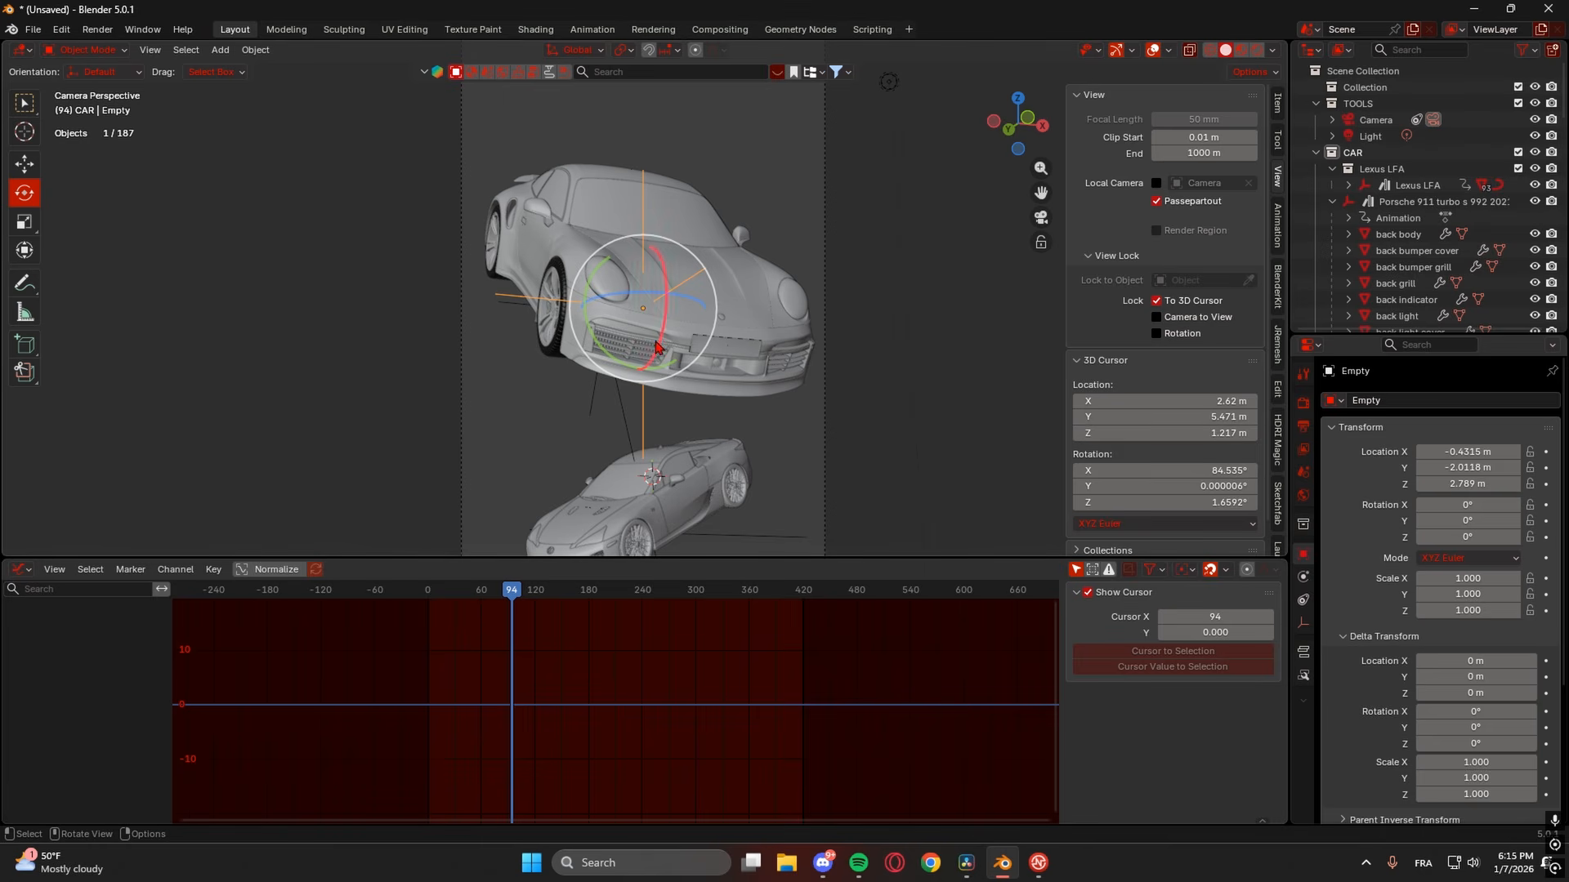
- Orbit out of the camera view and place the 3D cursor just under the Porsche
middle_drag(582, 382, 690, 382)
scroll(662, 408, down, 6)
shift+right_click(767, 155)
scroll(769, 158, up, 8)
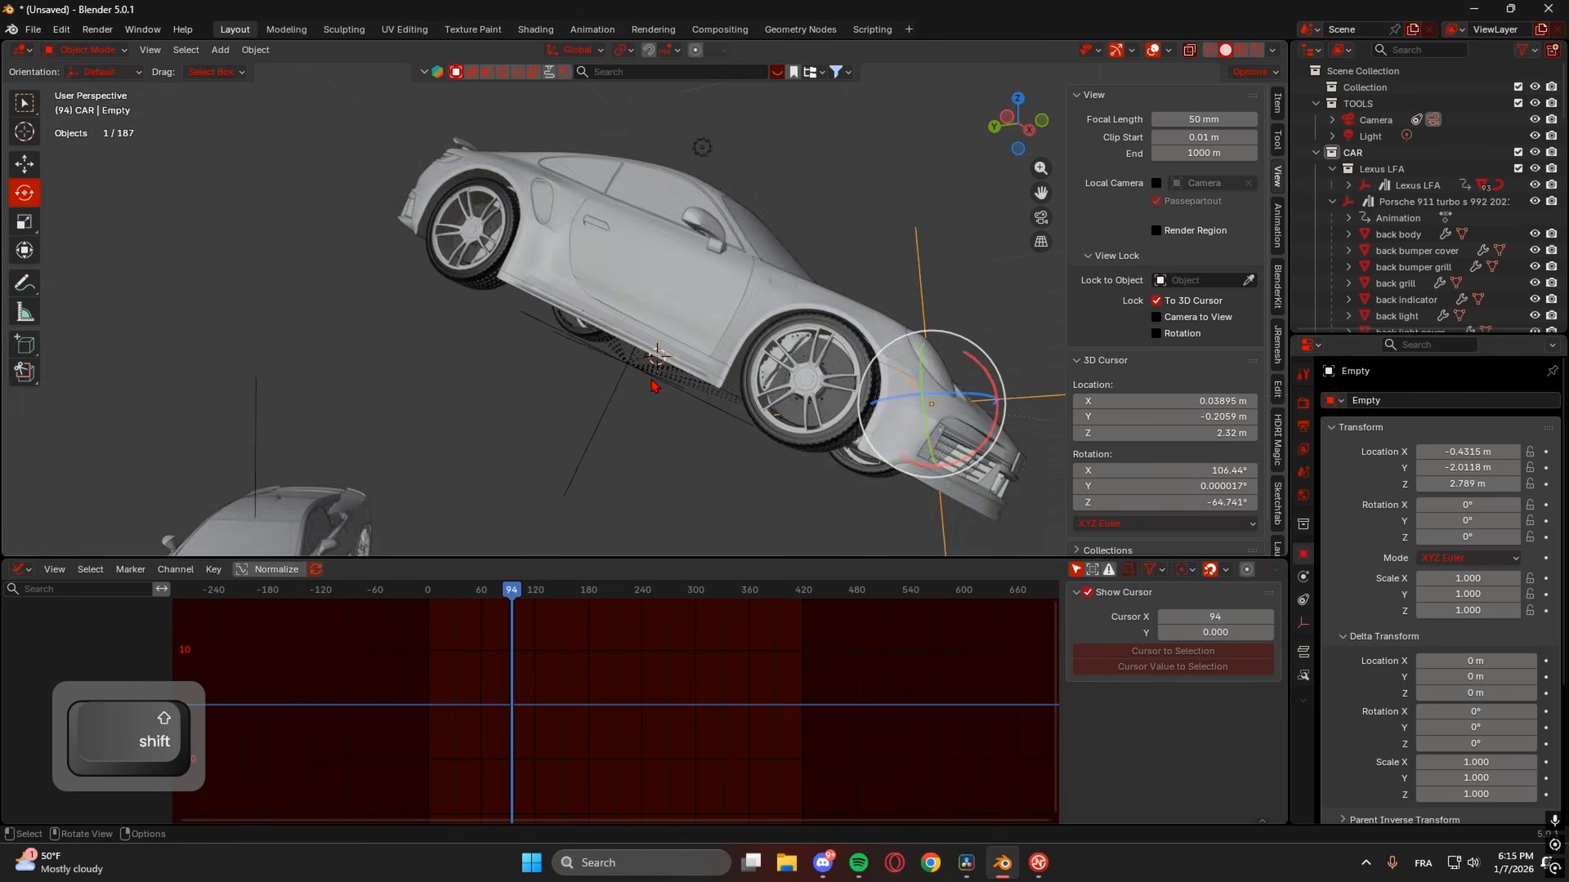
- Set the Porsche rig's Z Location keyframes at frames 83 and 0 to Linear interpolation
click(661, 504)
drag(580, 561, 582, 337)
click(502, 575)
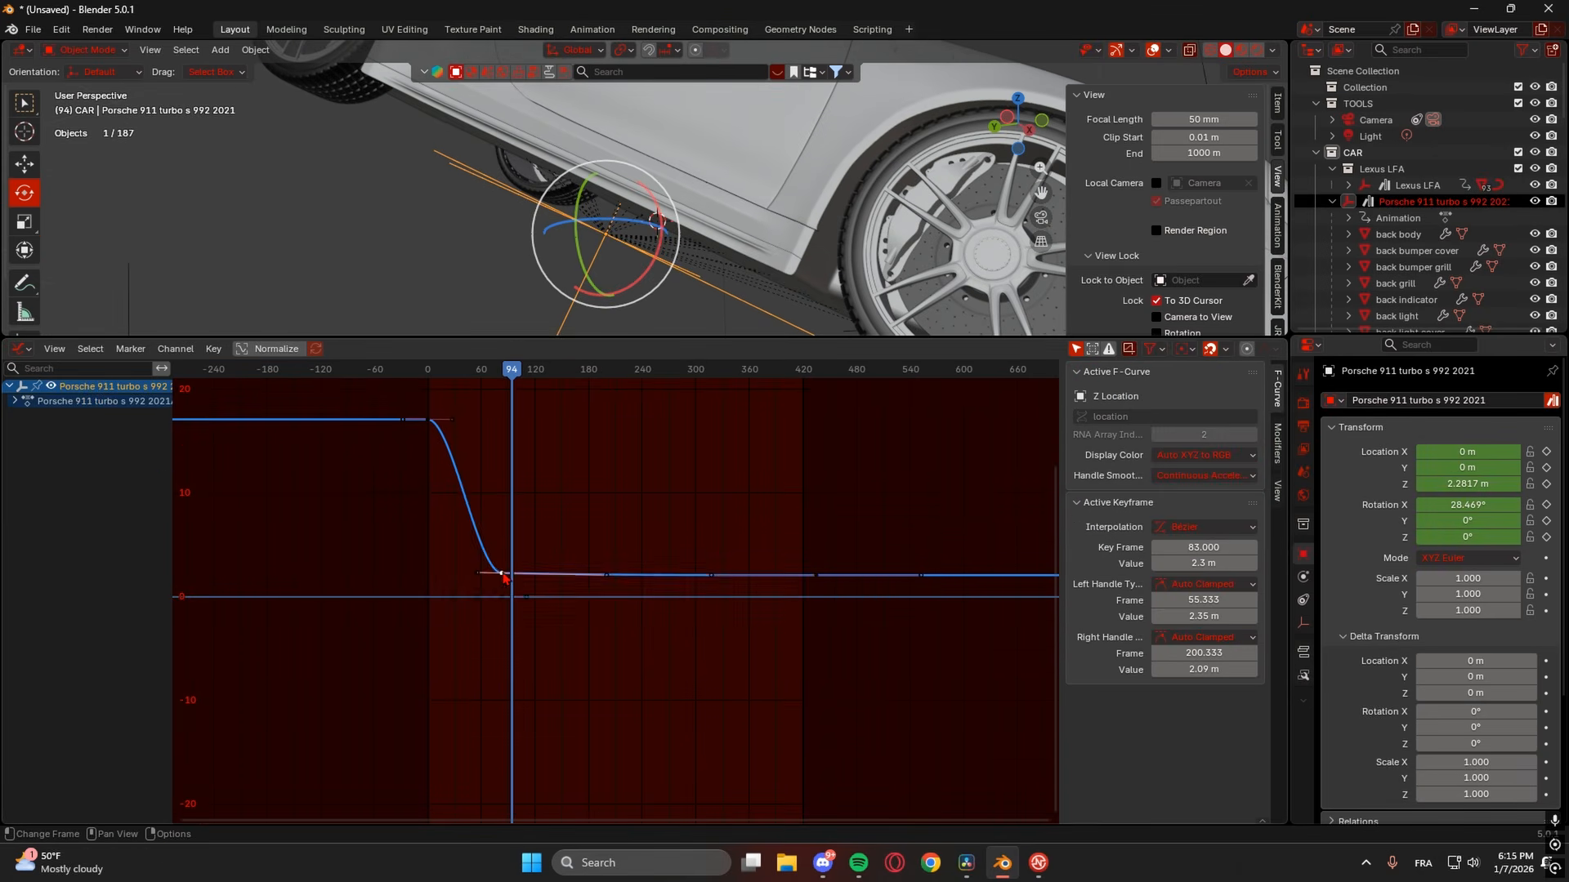
right_click(503, 577)
mouse_move(505, 578)
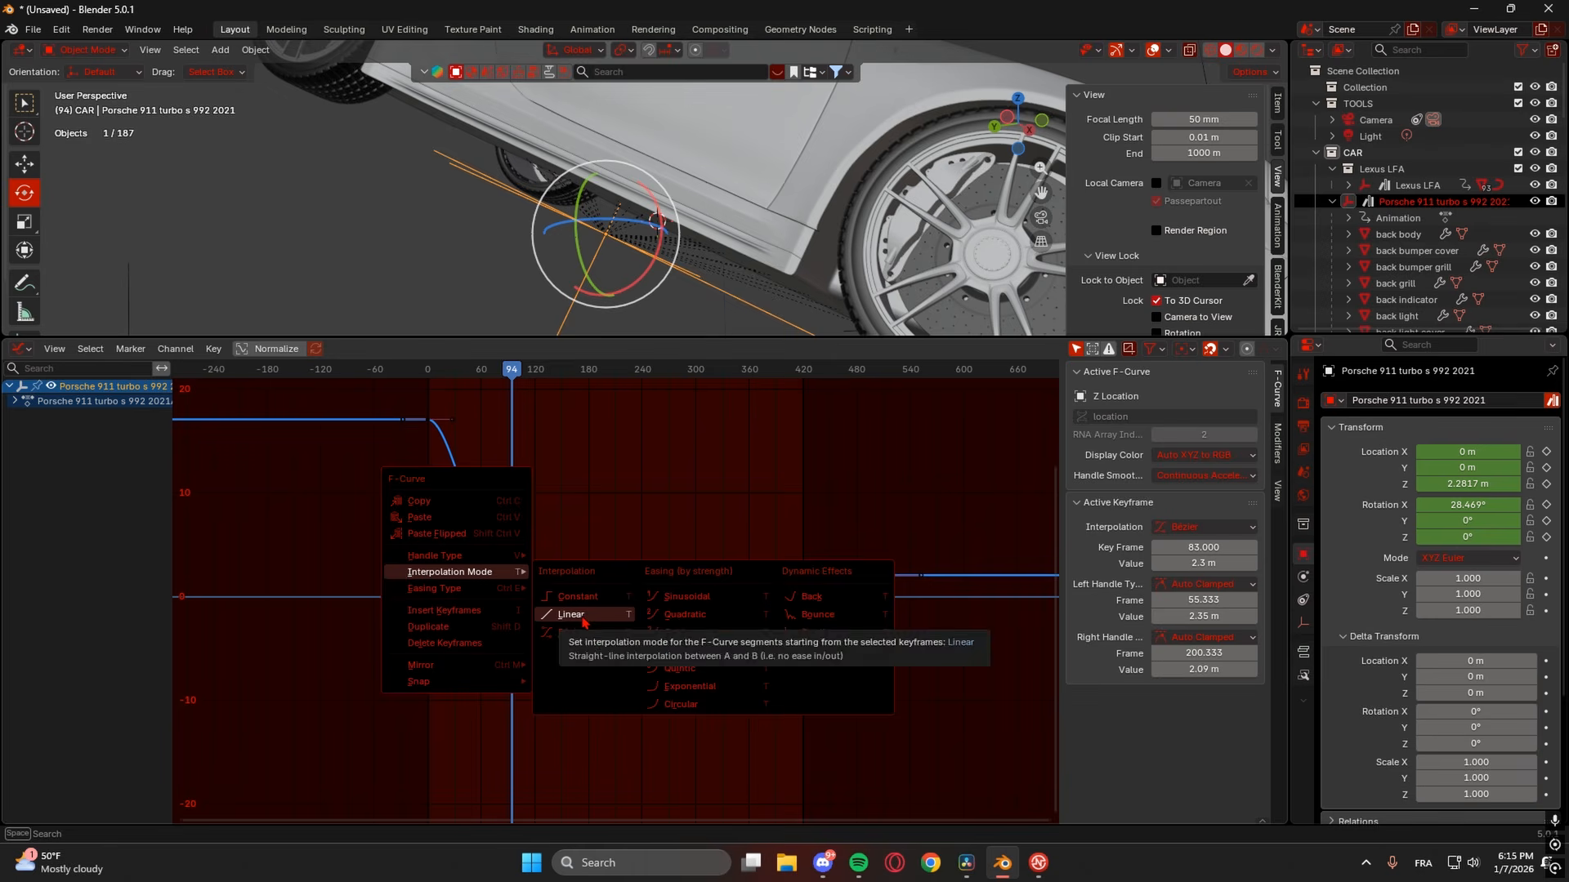
click(574, 615)
click(433, 374)
click(429, 419)
right_click(430, 421)
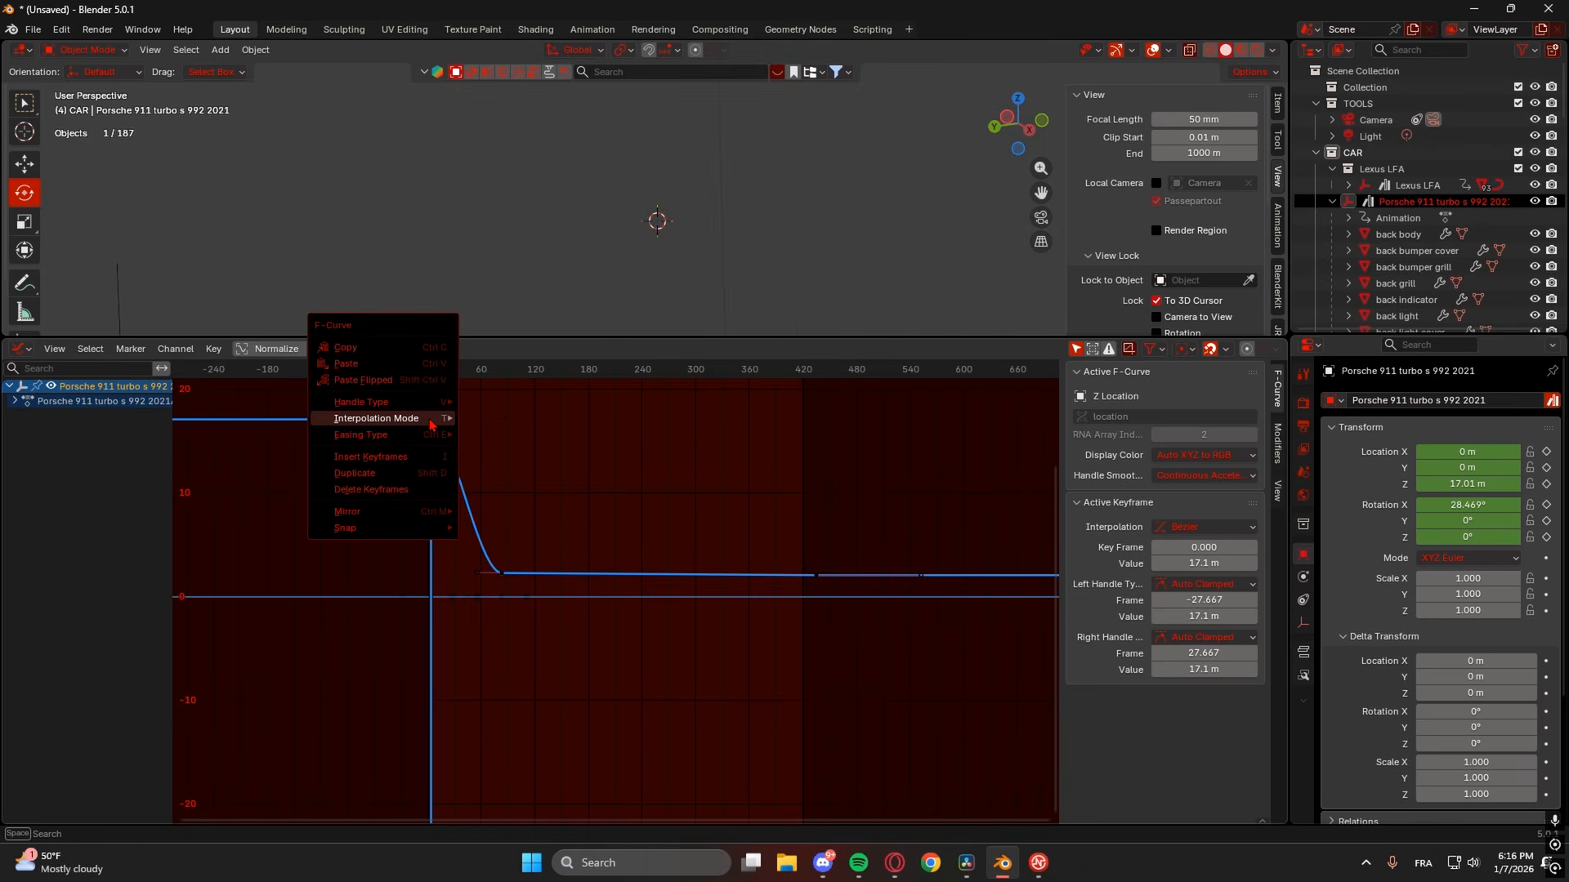
mouse_move(432, 424)
click(505, 464)
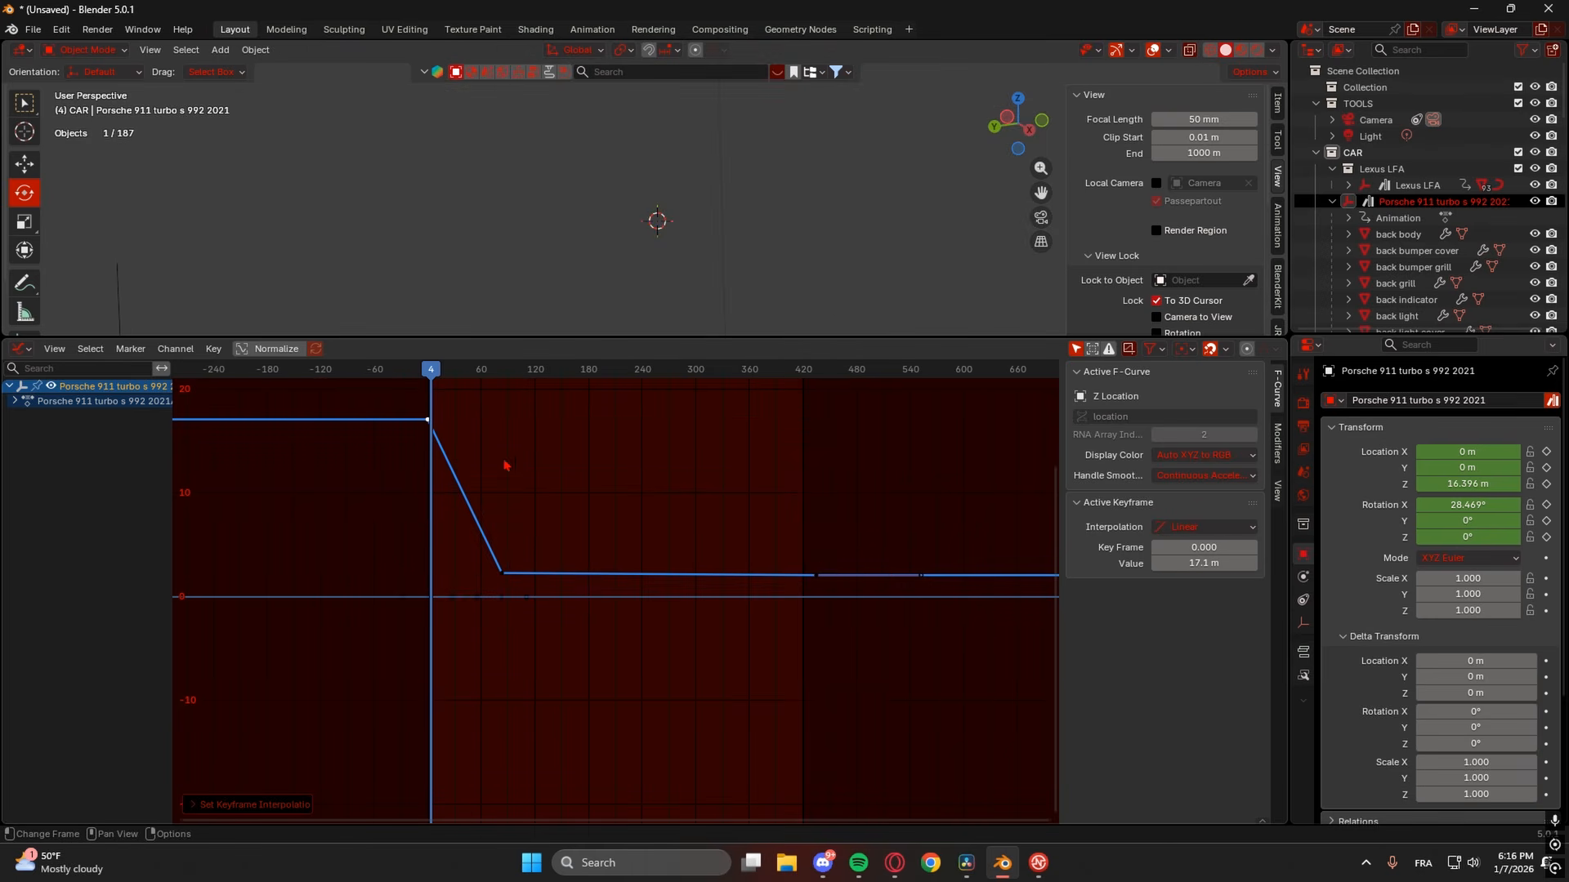
drag(572, 338, 580, 470)
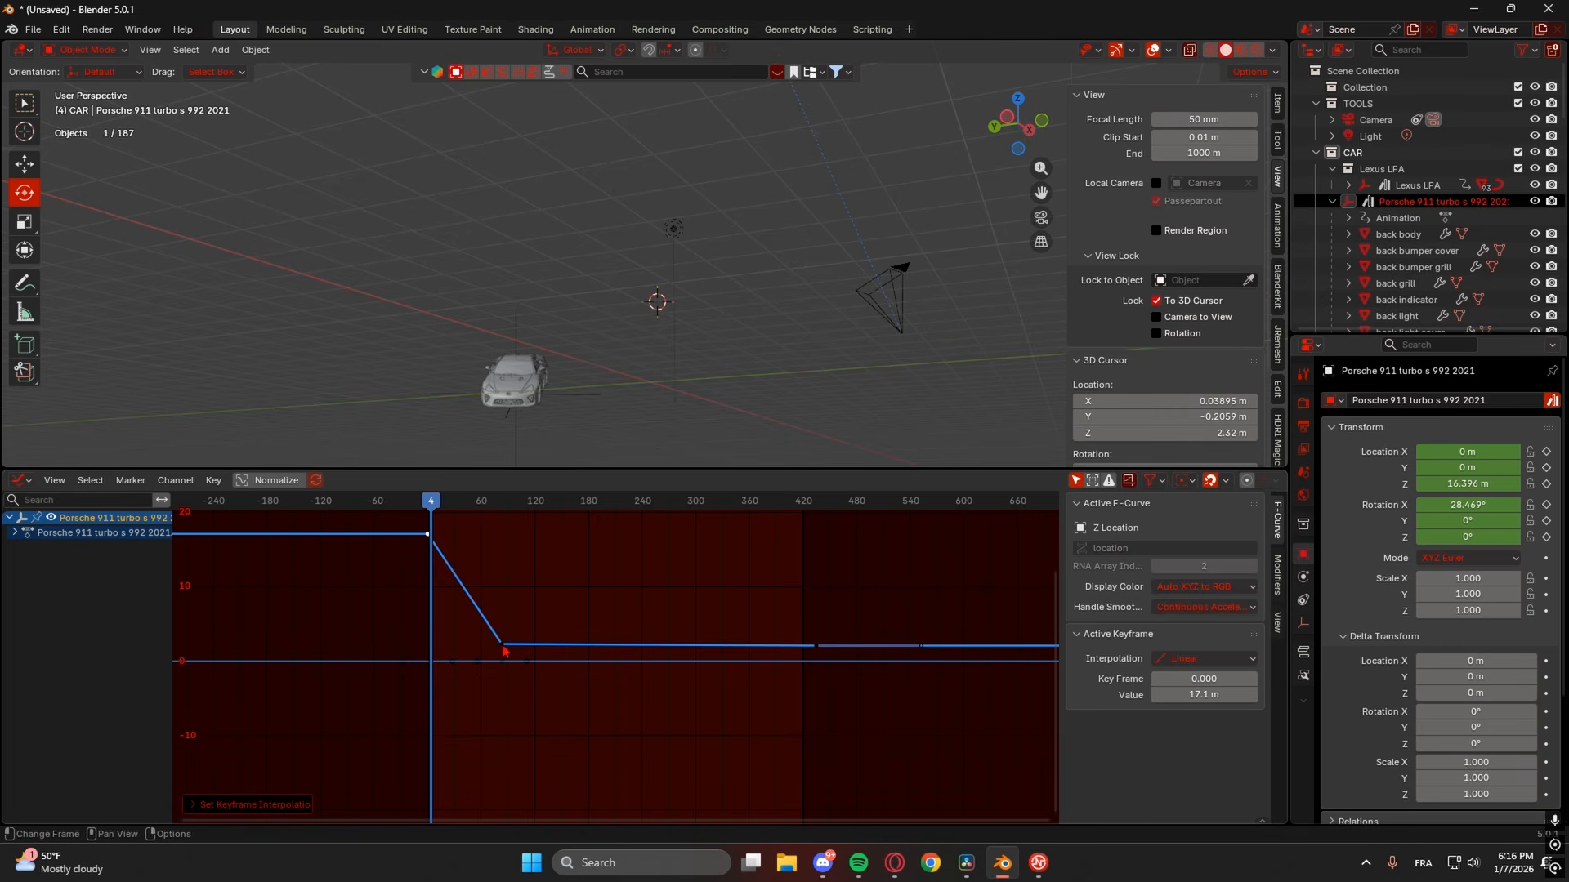
- Look through the scene camera, enlarge the 3D view and play the animation through frame 221
click(1038, 222)
drag(800, 472, 759, 621)
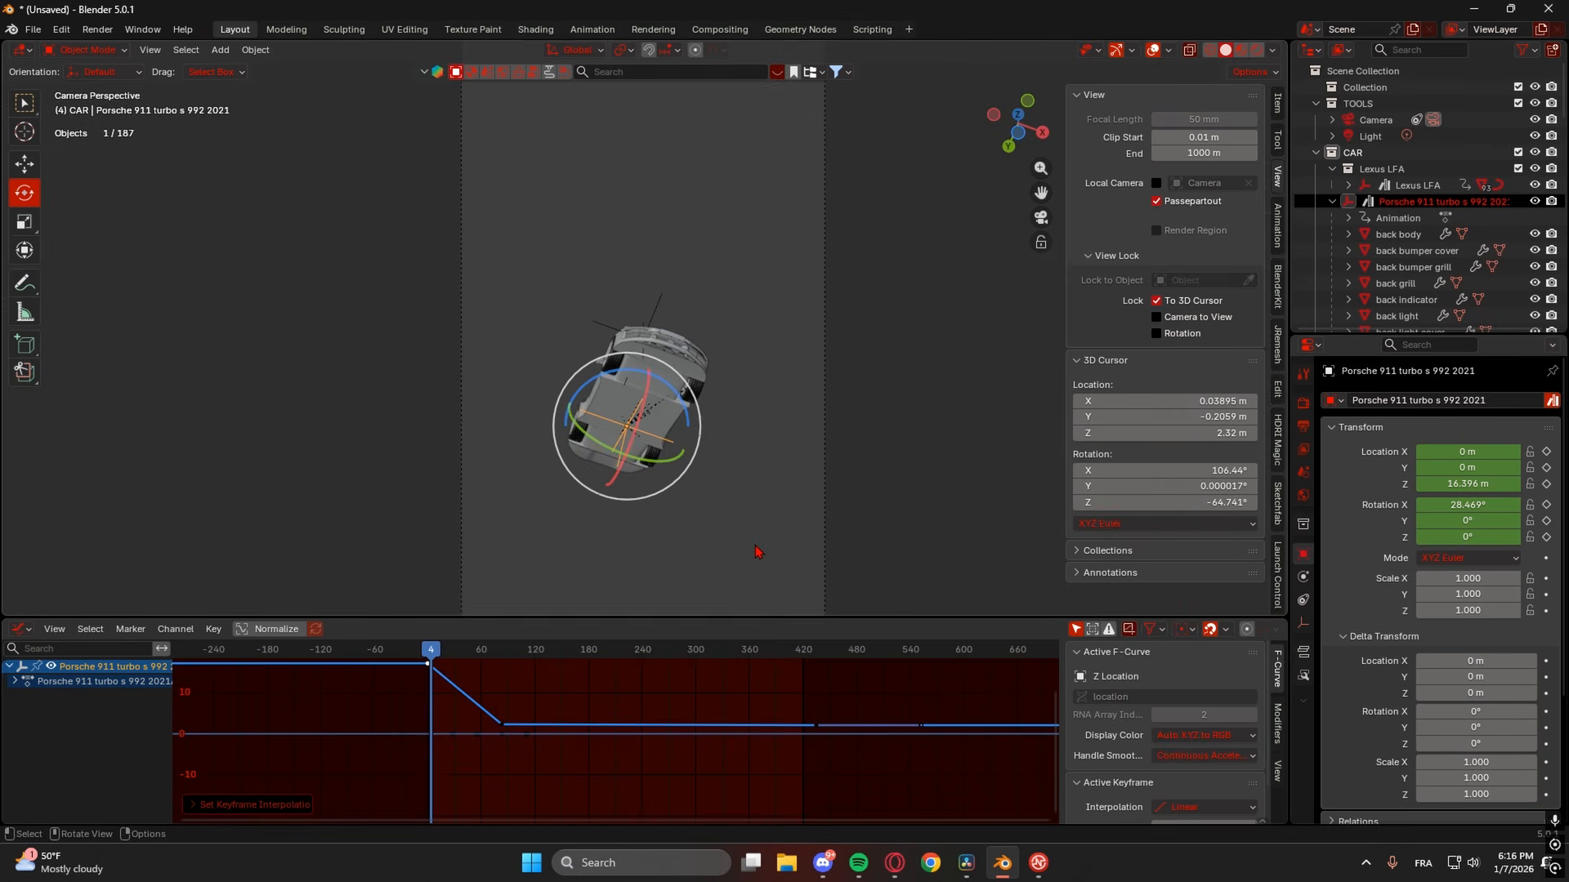
key(space)
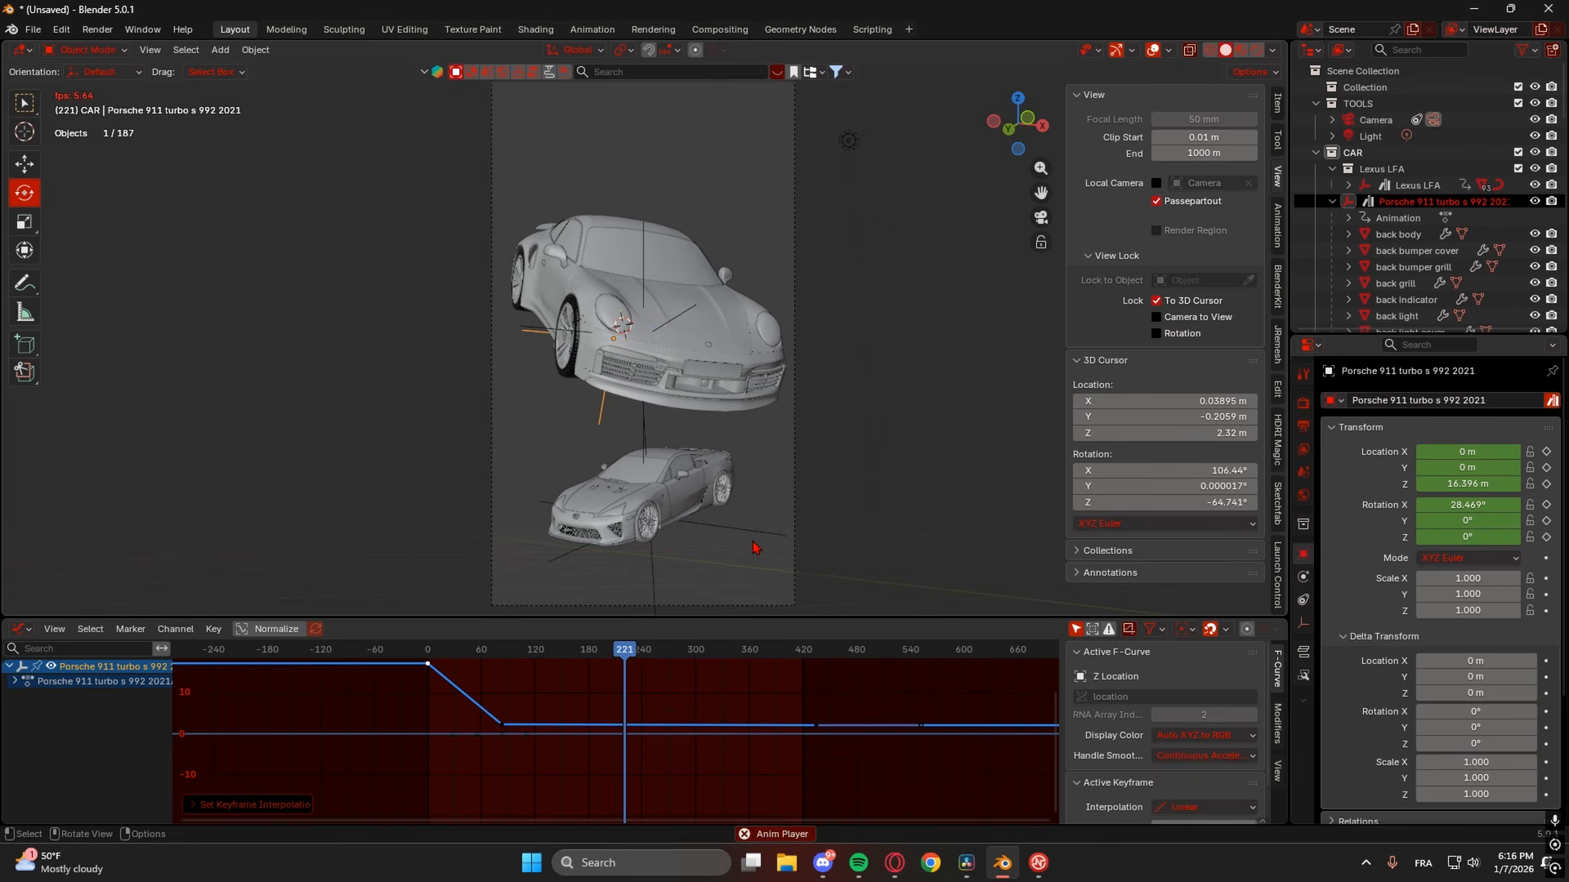
key(space)
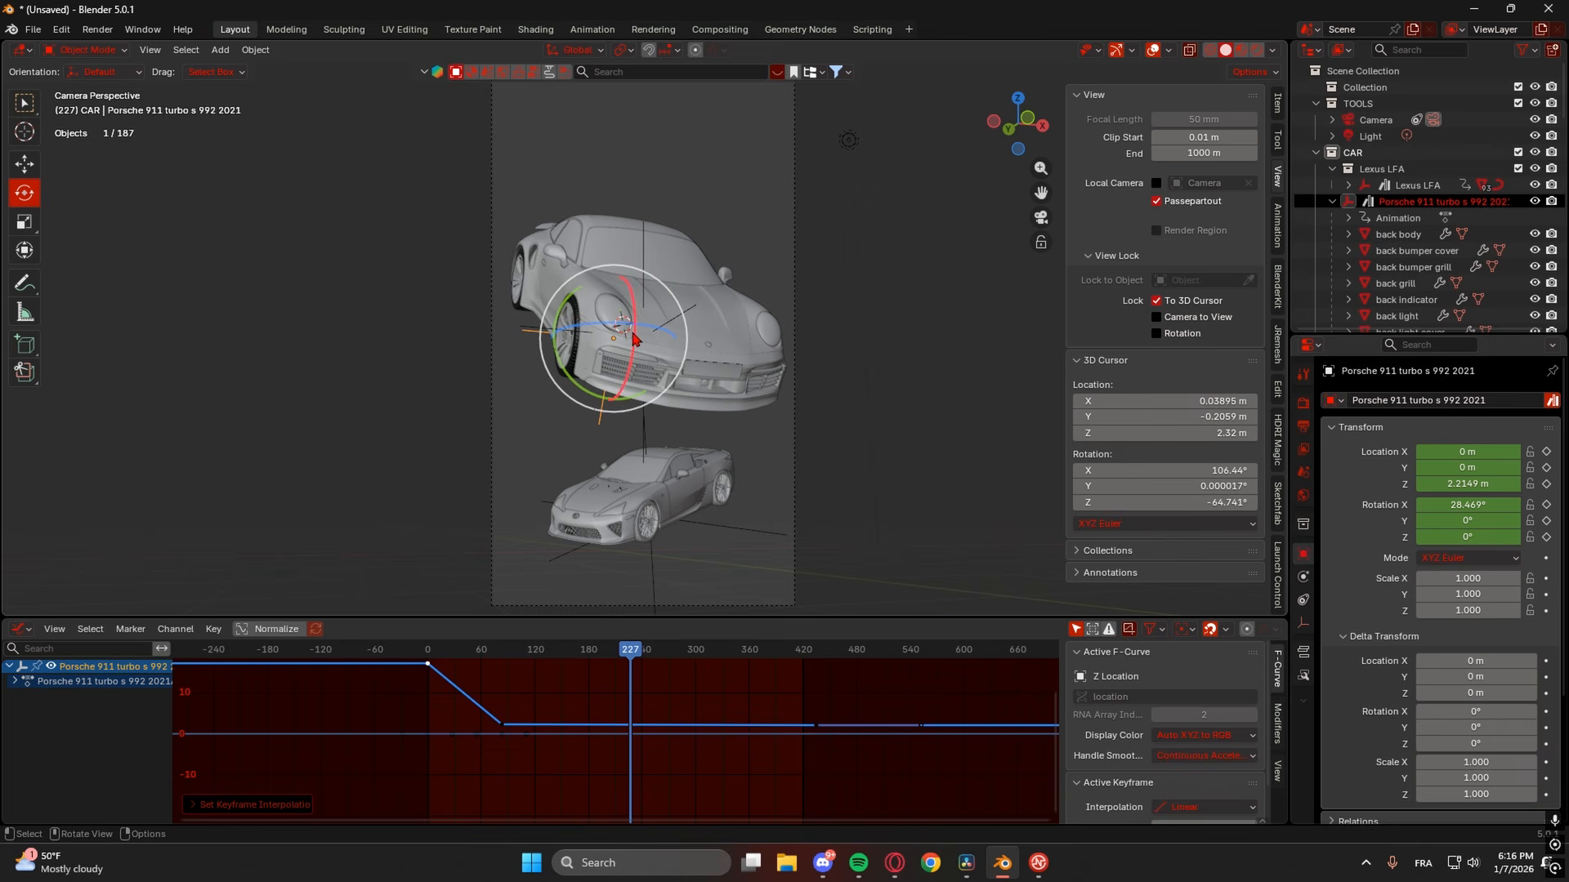
- Switch the bottom area to a Timeline and key the Porsche's Z rotation at 3° on frame 83
click(19, 633)
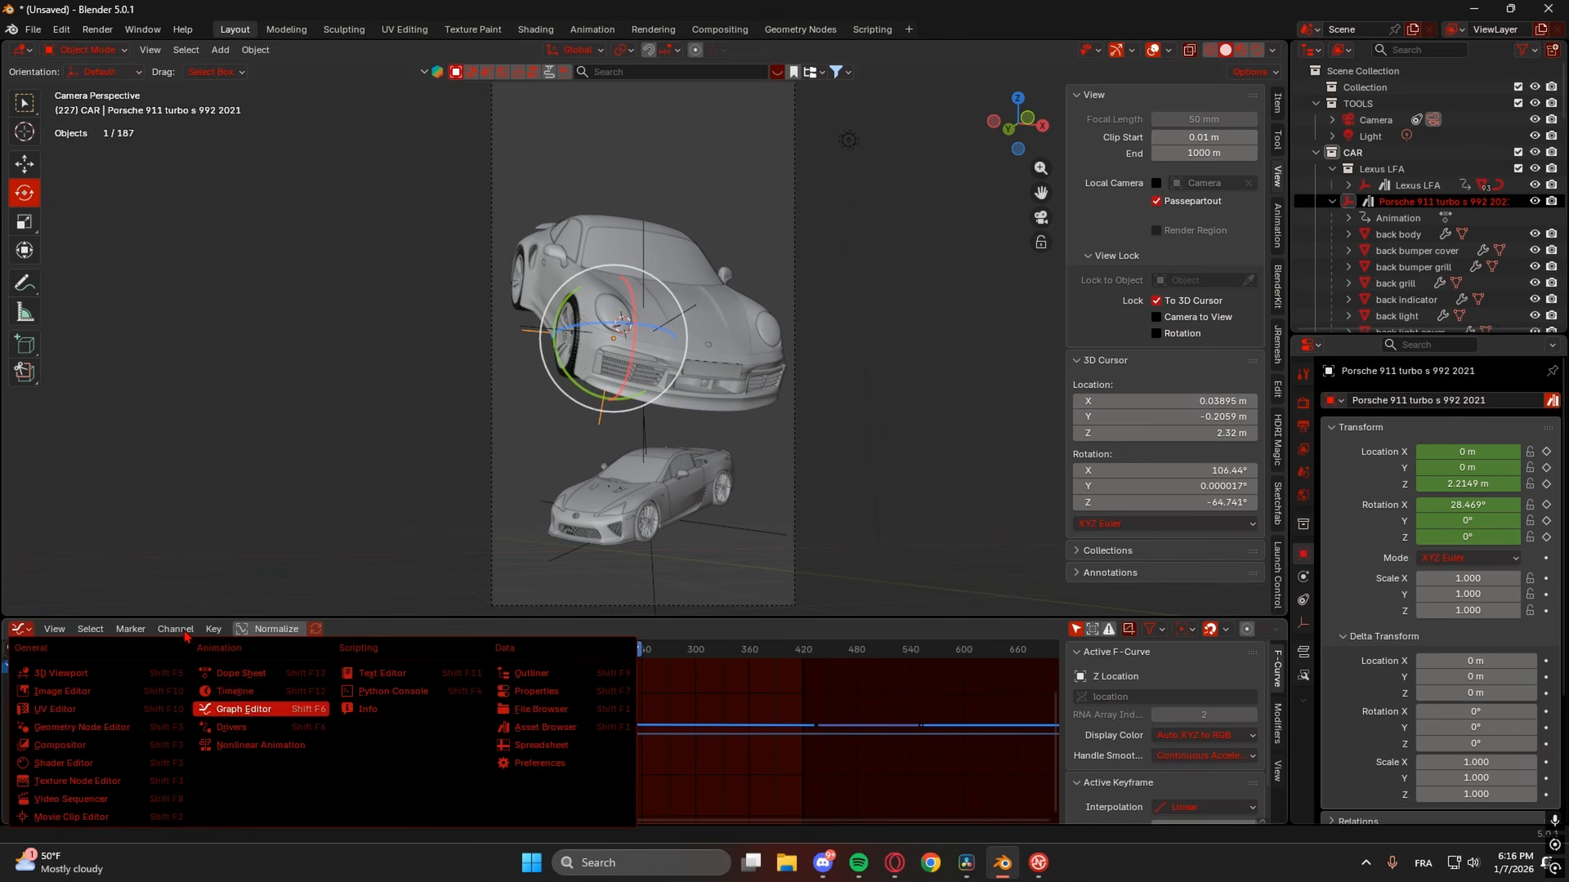
click(235, 693)
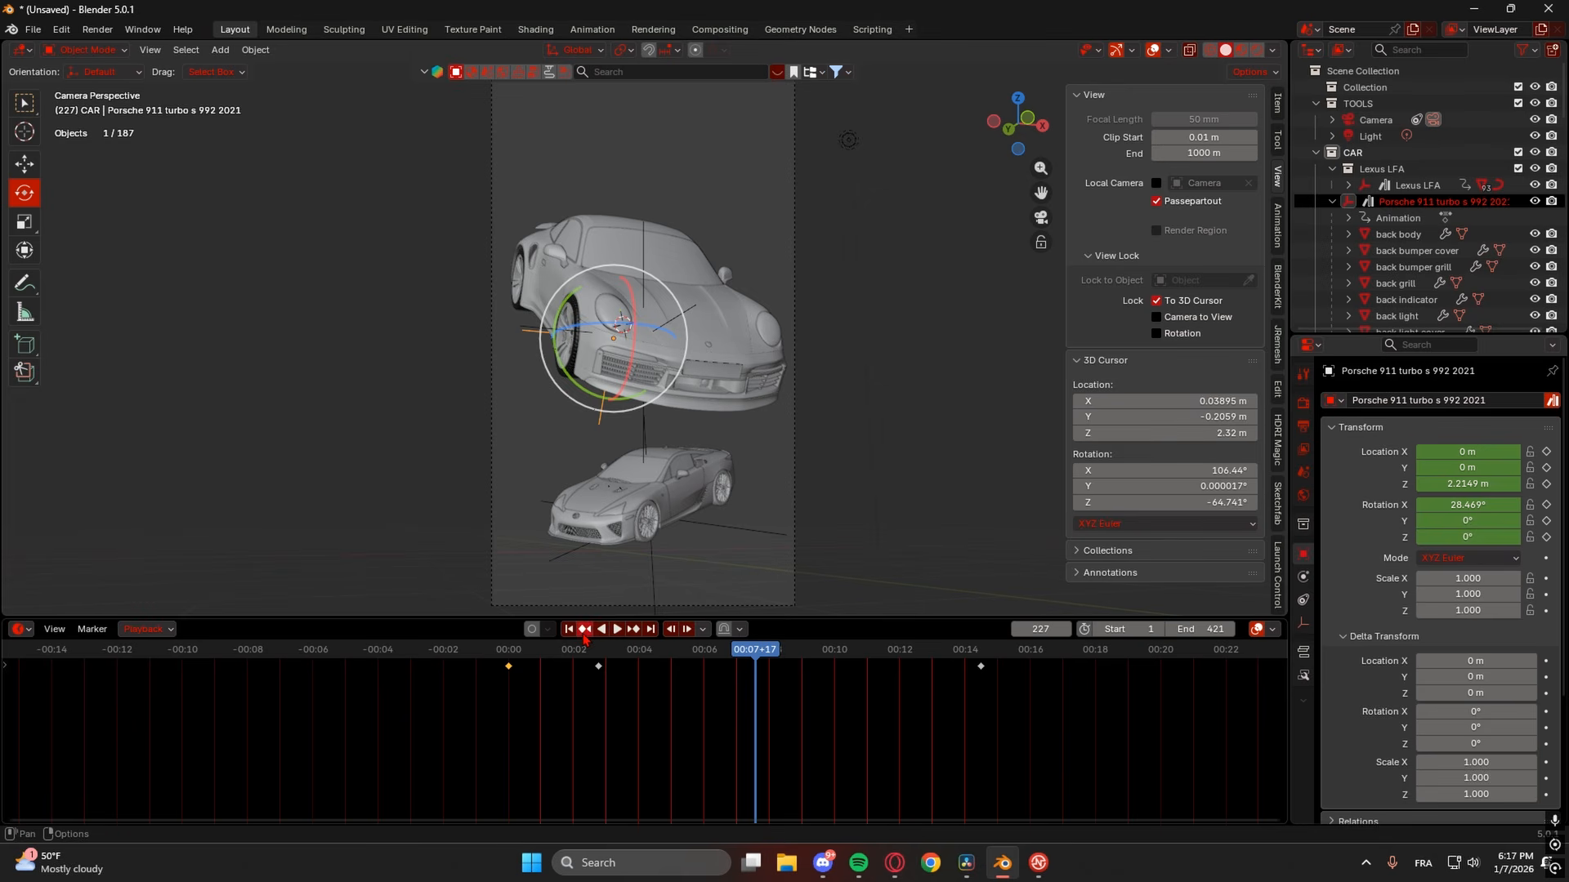
click(599, 677)
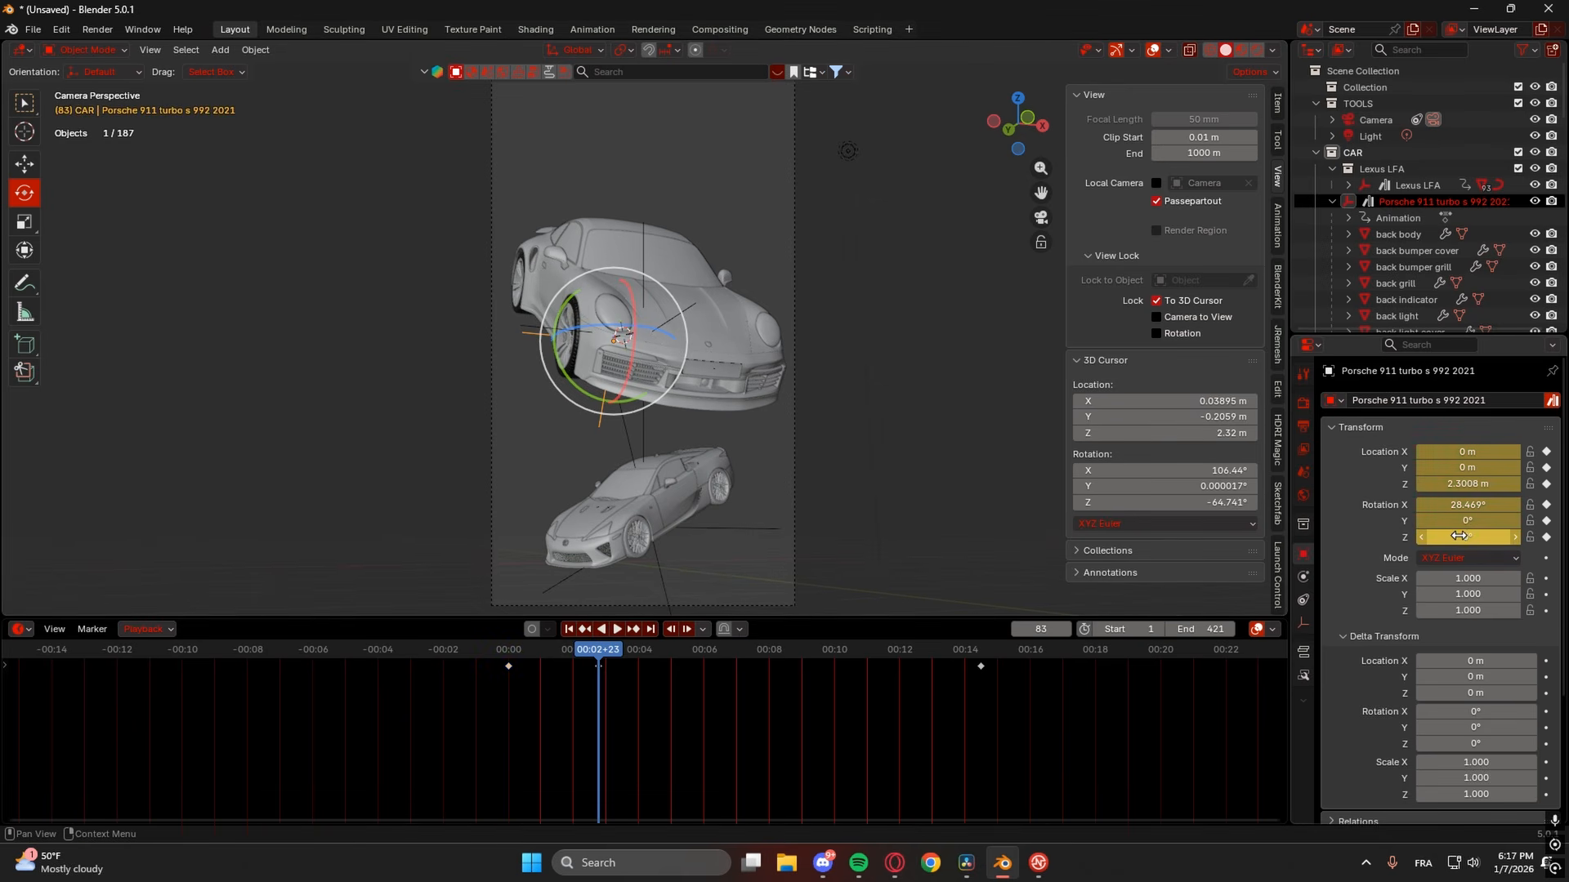
drag(1459, 537, 1461, 537)
click(1546, 538)
click(1546, 538)
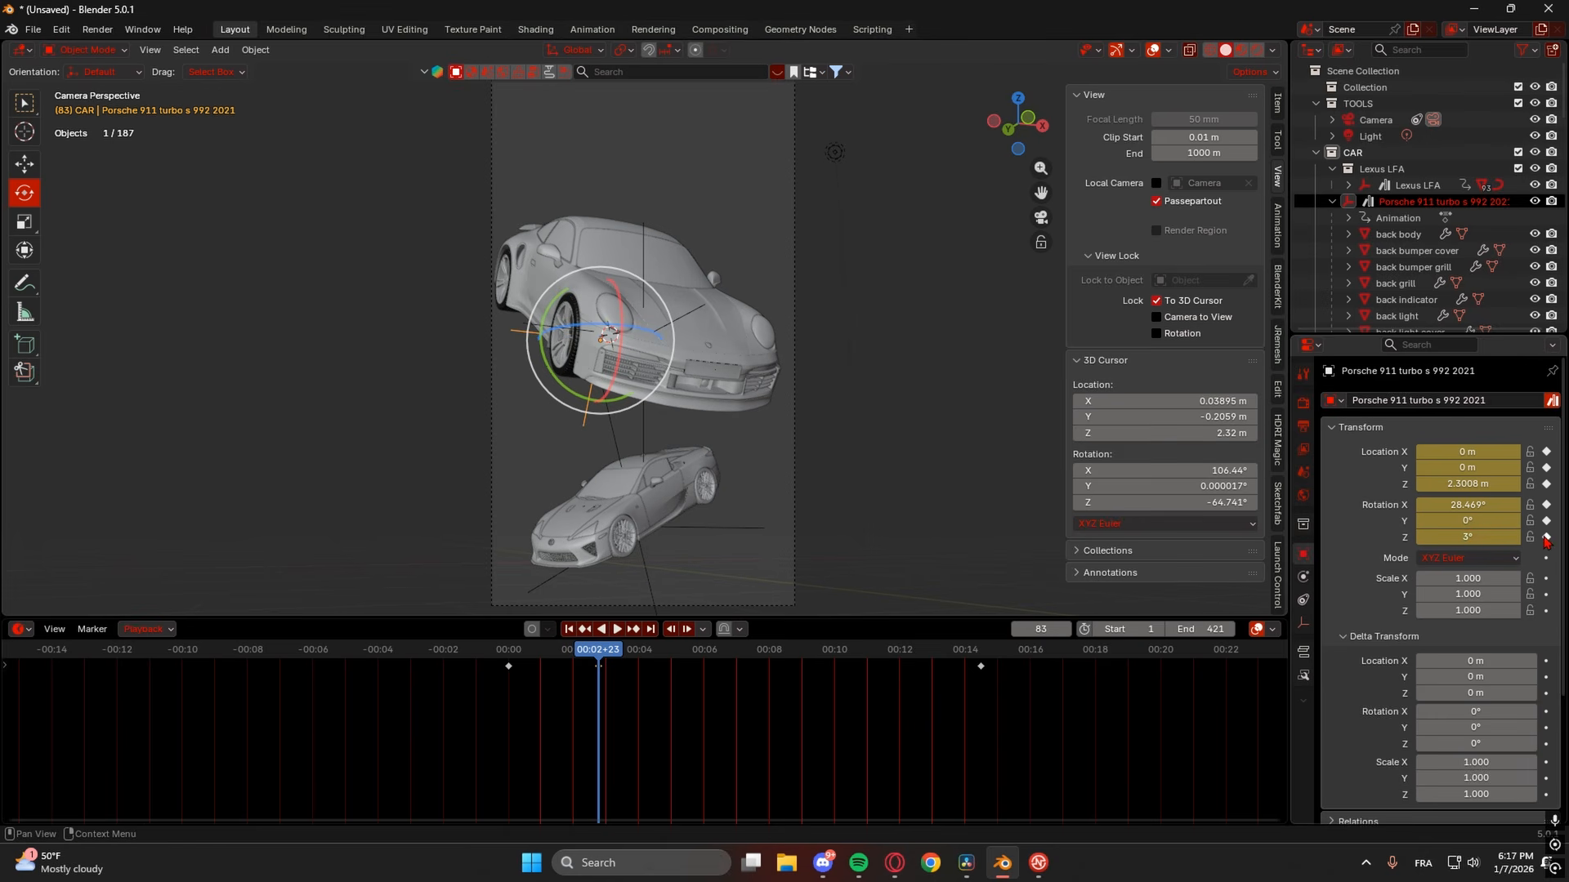
click(644, 245)
- Slide the Empty at the car's centre along X, then reselect the Porsche
key(g)
key(x)
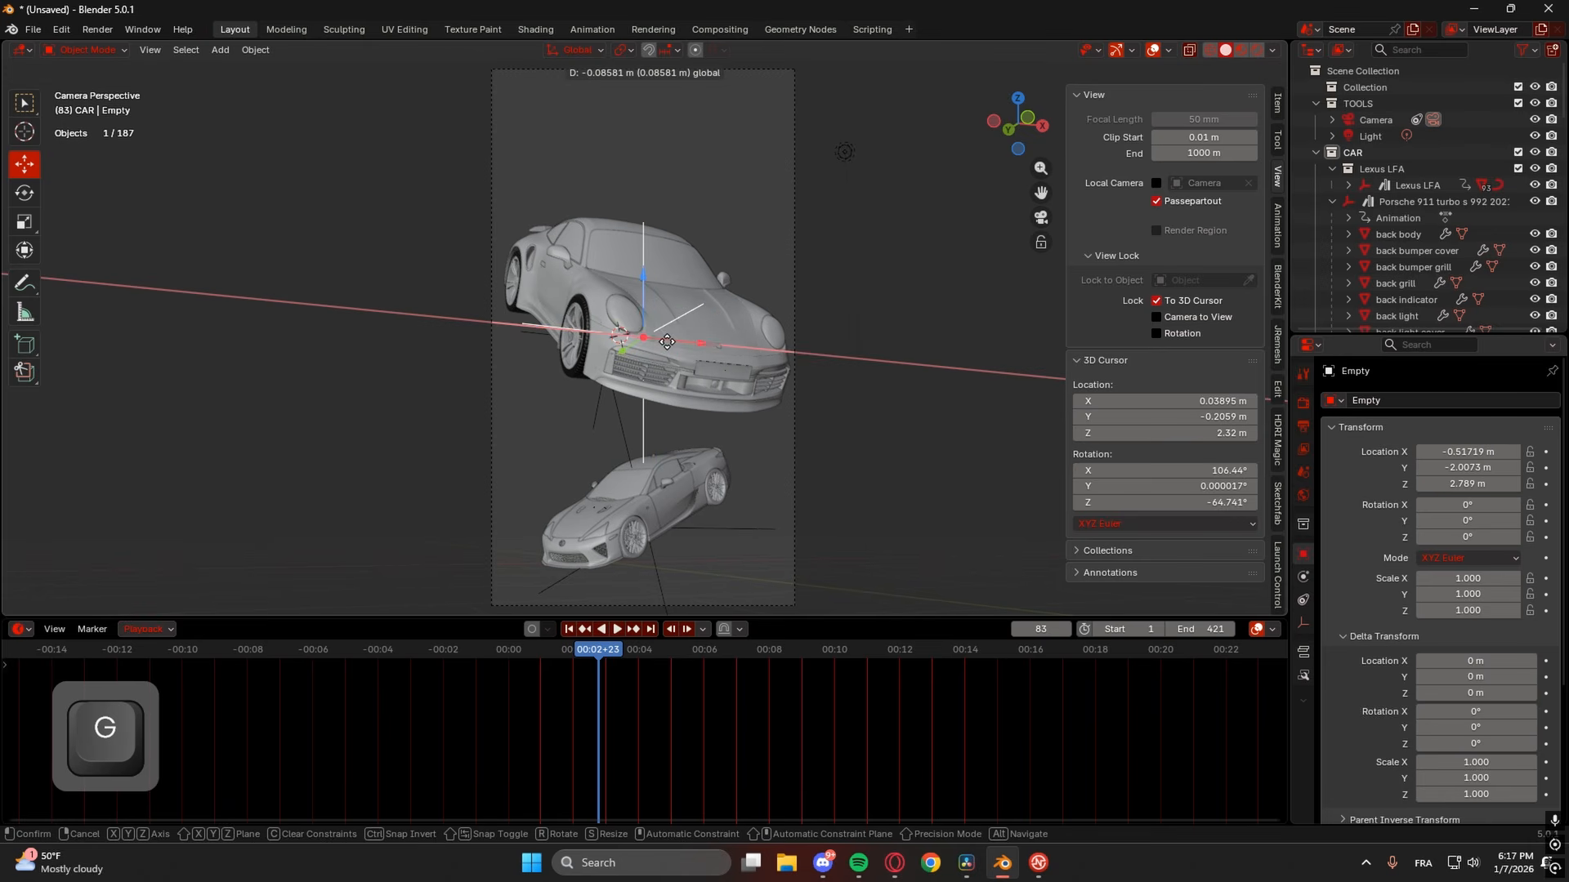
click(666, 342)
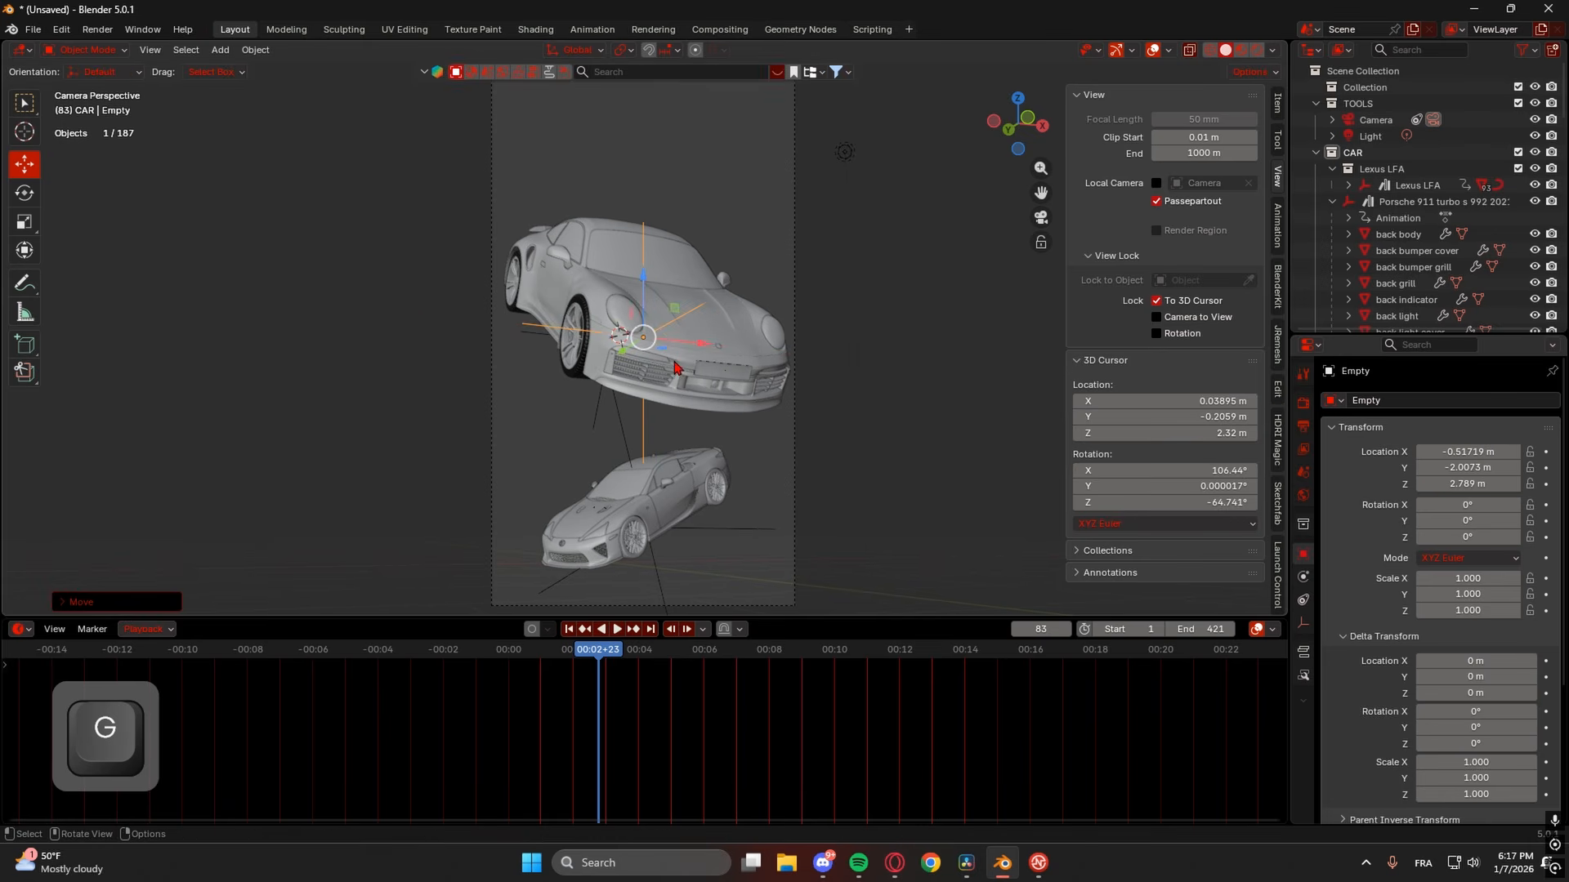
click(673, 364)
- At frame 0, key the Porsche at -61° Y and -76° Z rotation and shift it along X
key(shift+Left)
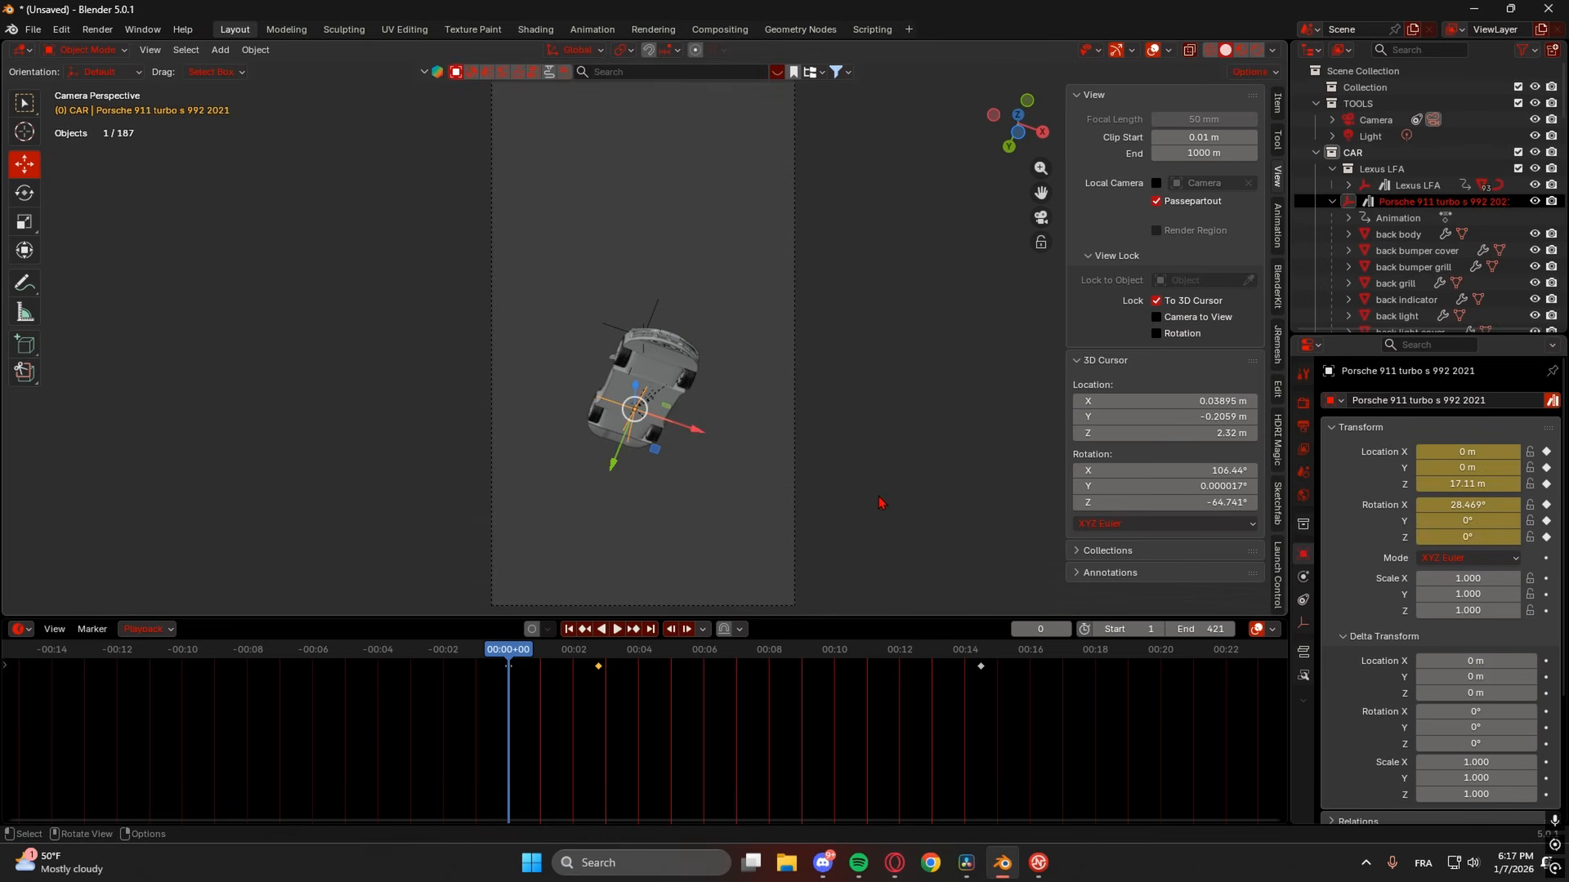
key(r)
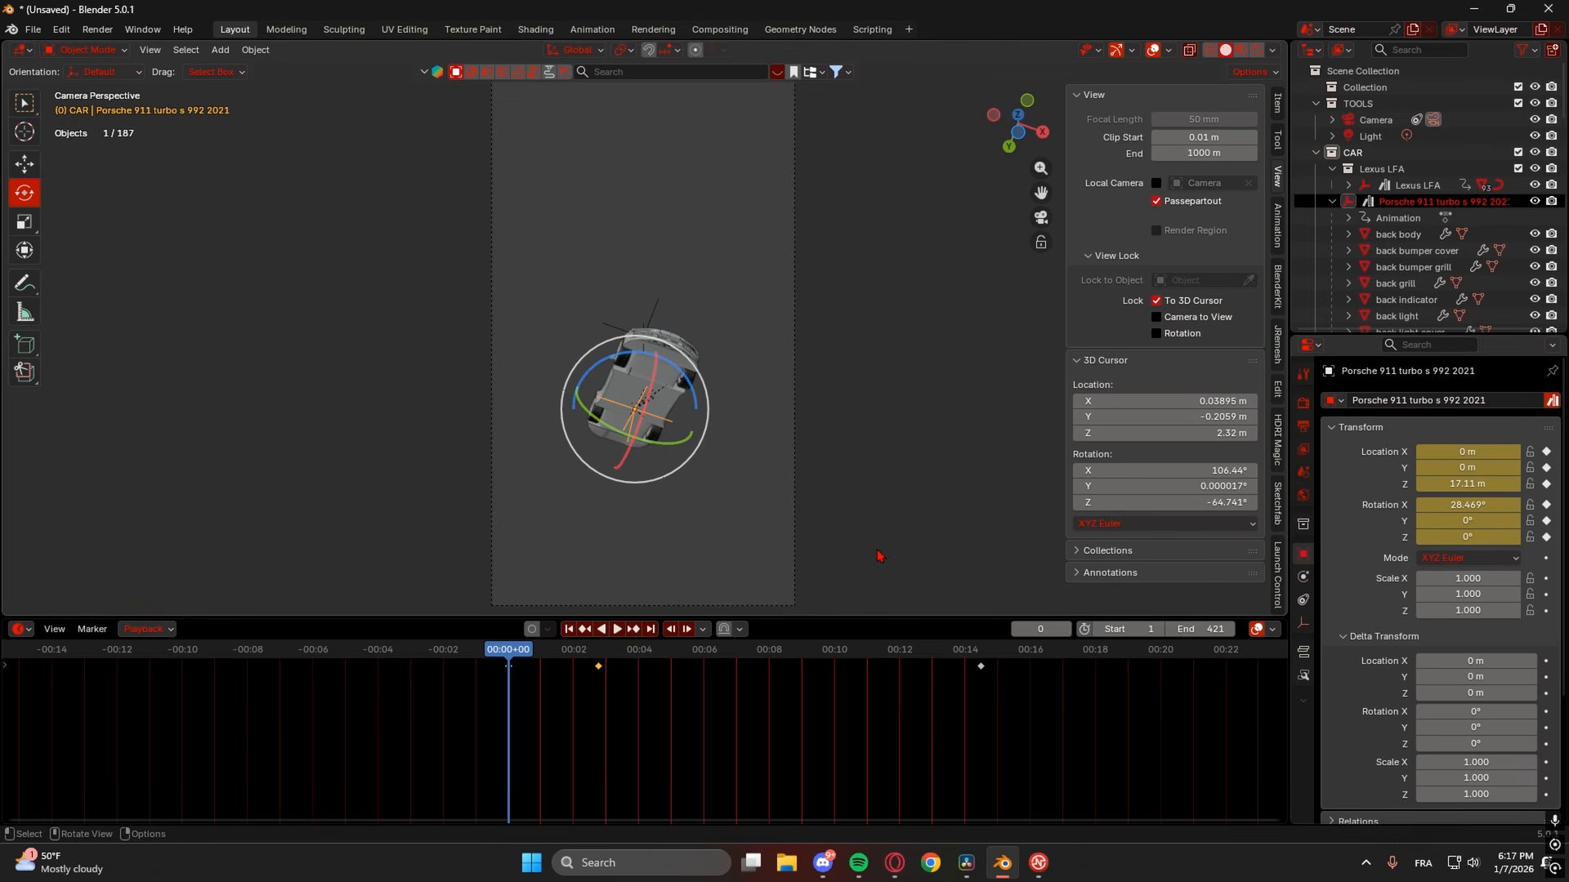
mouse_move(1467, 537)
mouse_down()
mouse_move(1379, 536)
mouse_move(1494, 520)
mouse_move(1468, 521)
mouse_up()
click(1546, 520)
click(1545, 537)
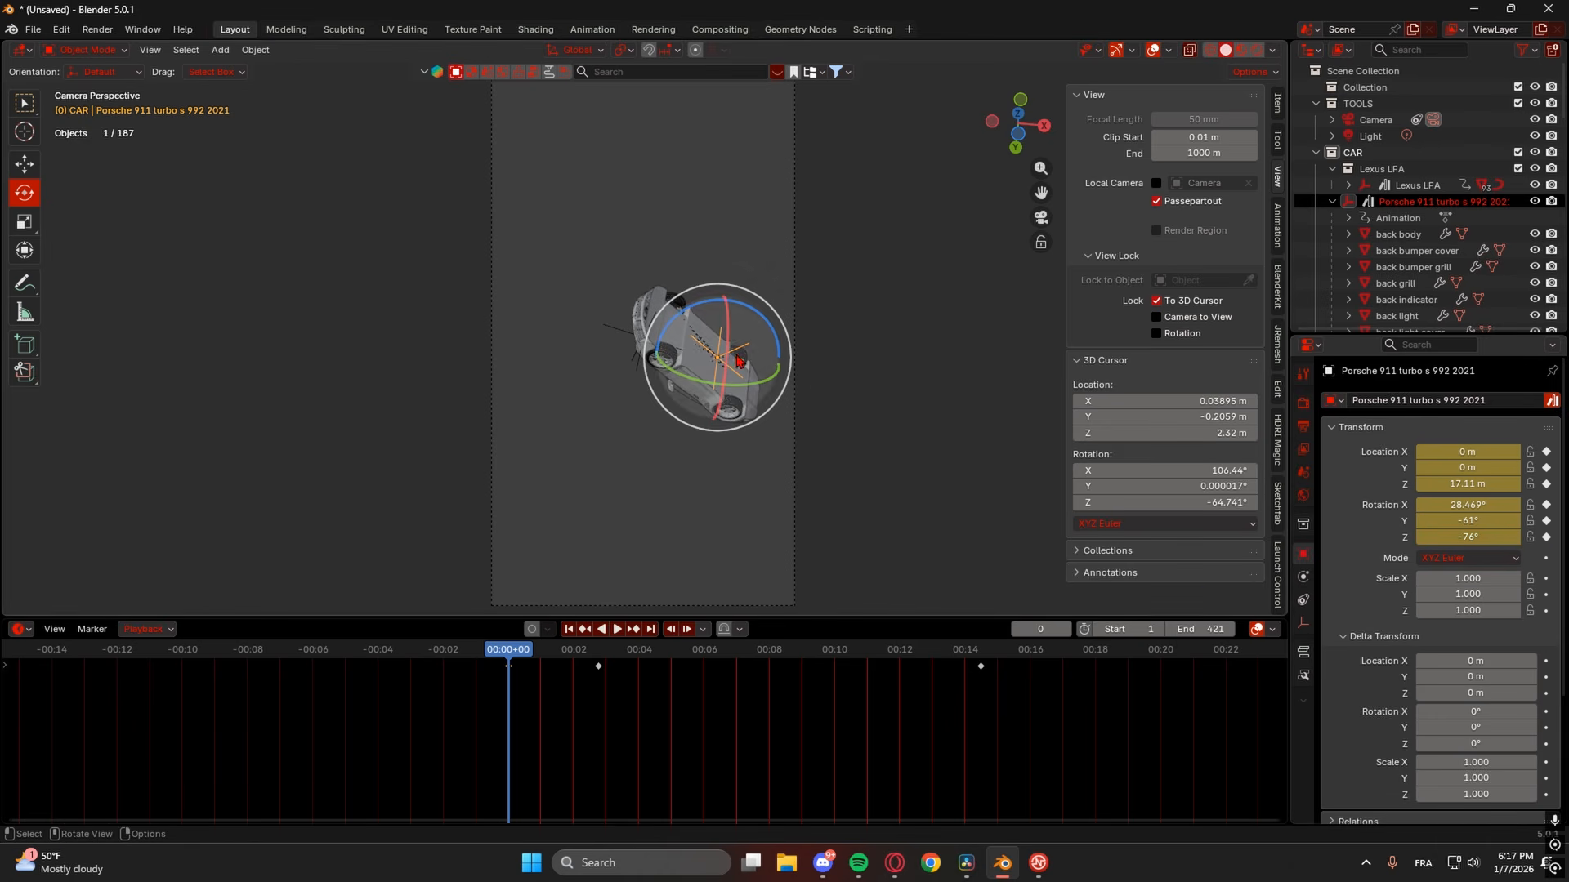
key(g)
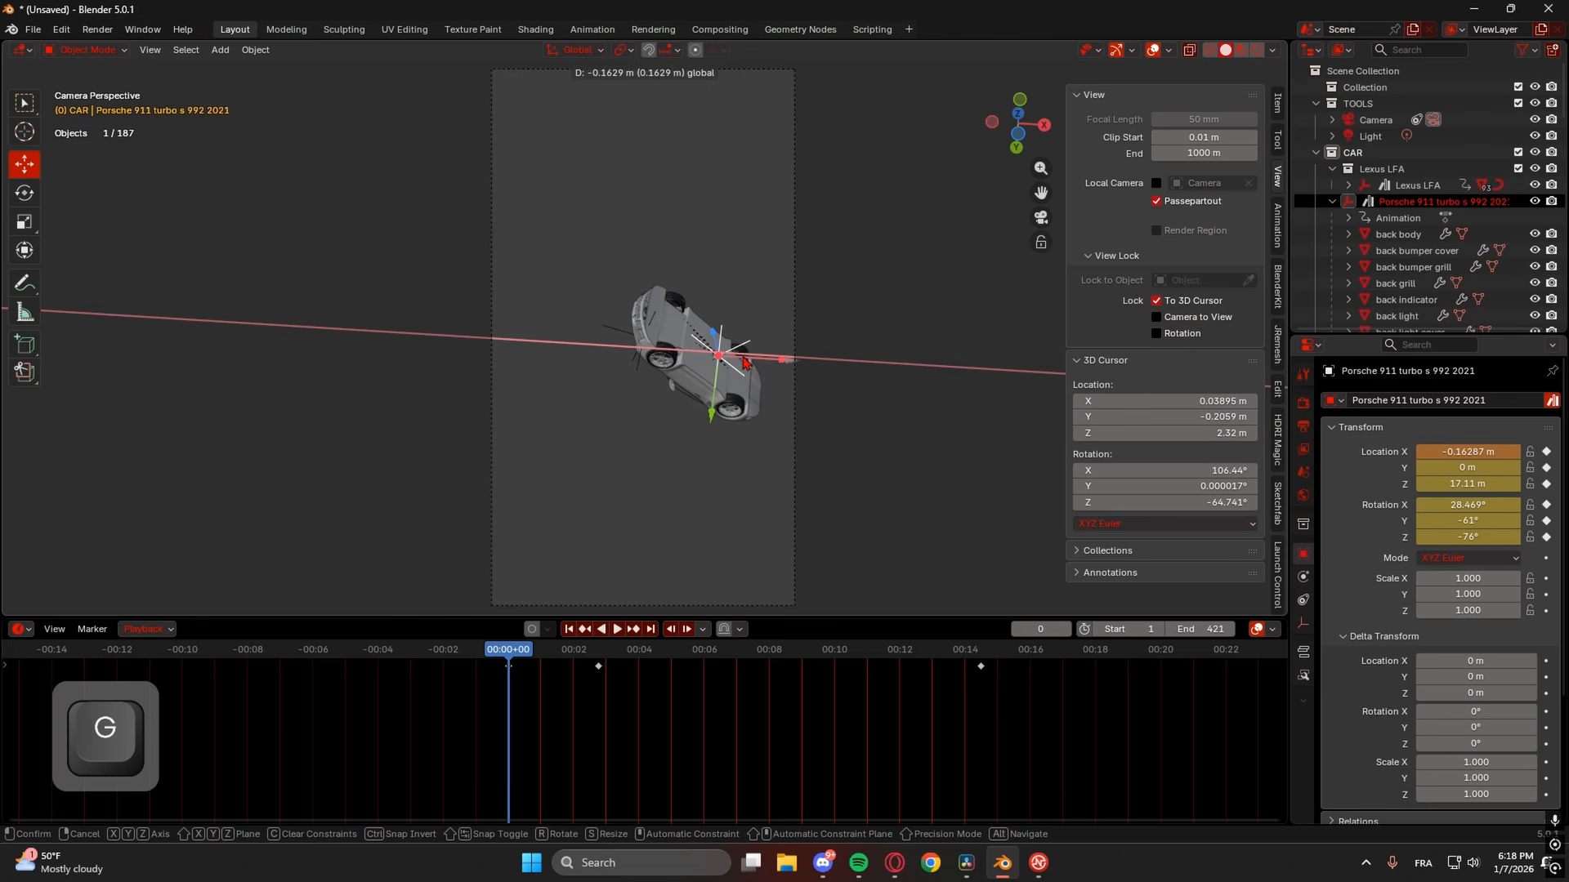
click(745, 362)
- Try adjusting the camera's X rotation and Y position (both undone), then replay the fall from the start
click(795, 351)
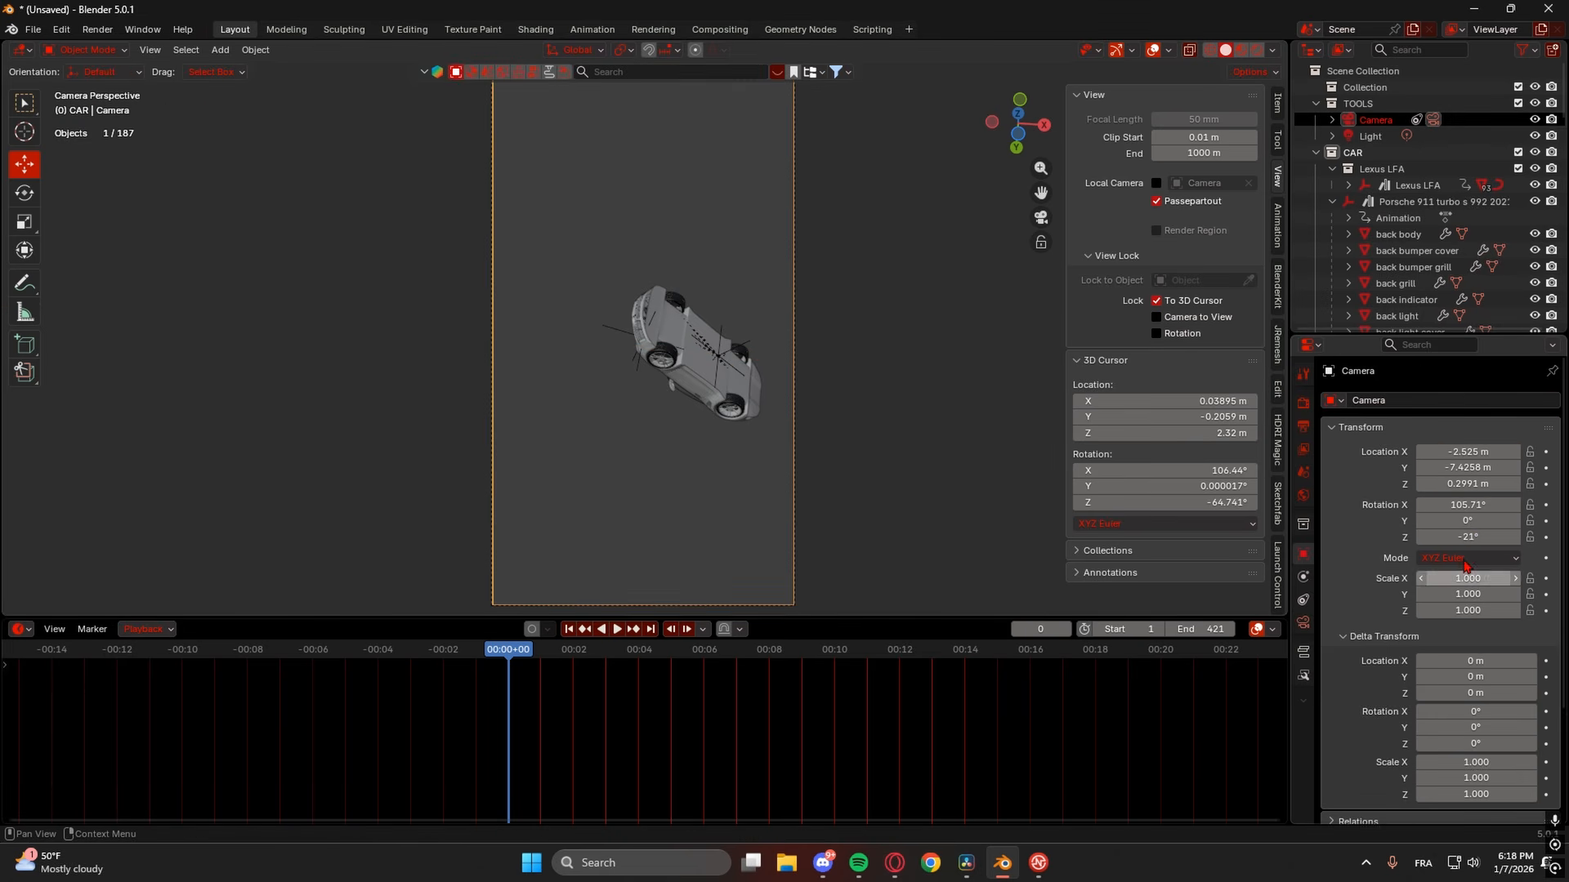
drag(1467, 504, 1463, 504)
key(ctrl+z)
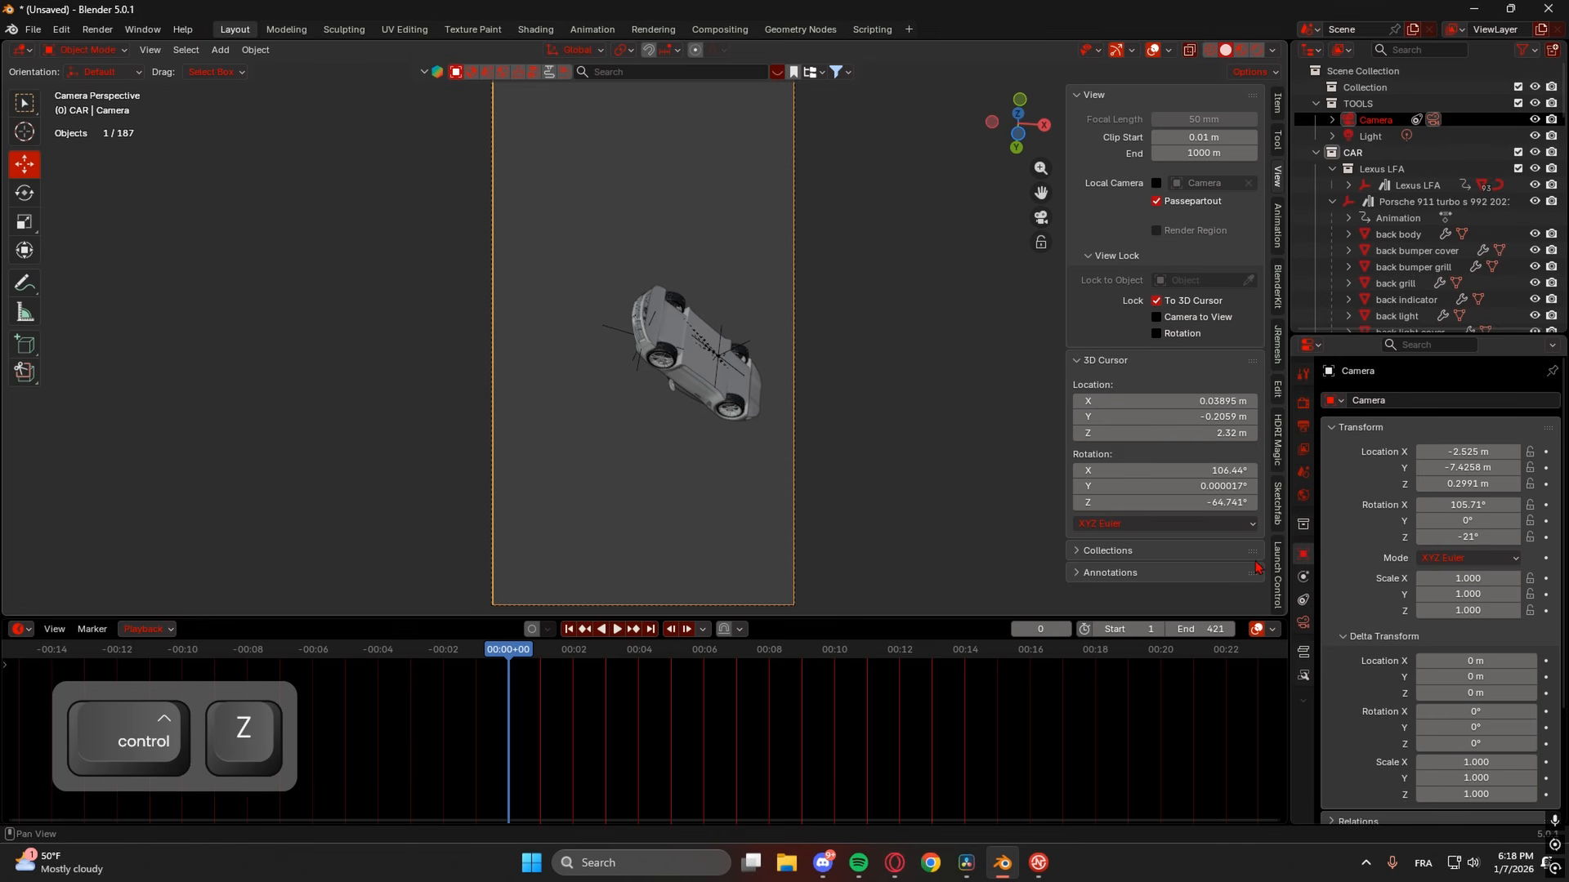
drag(1467, 467, 1496, 467)
key(ctrl+z)
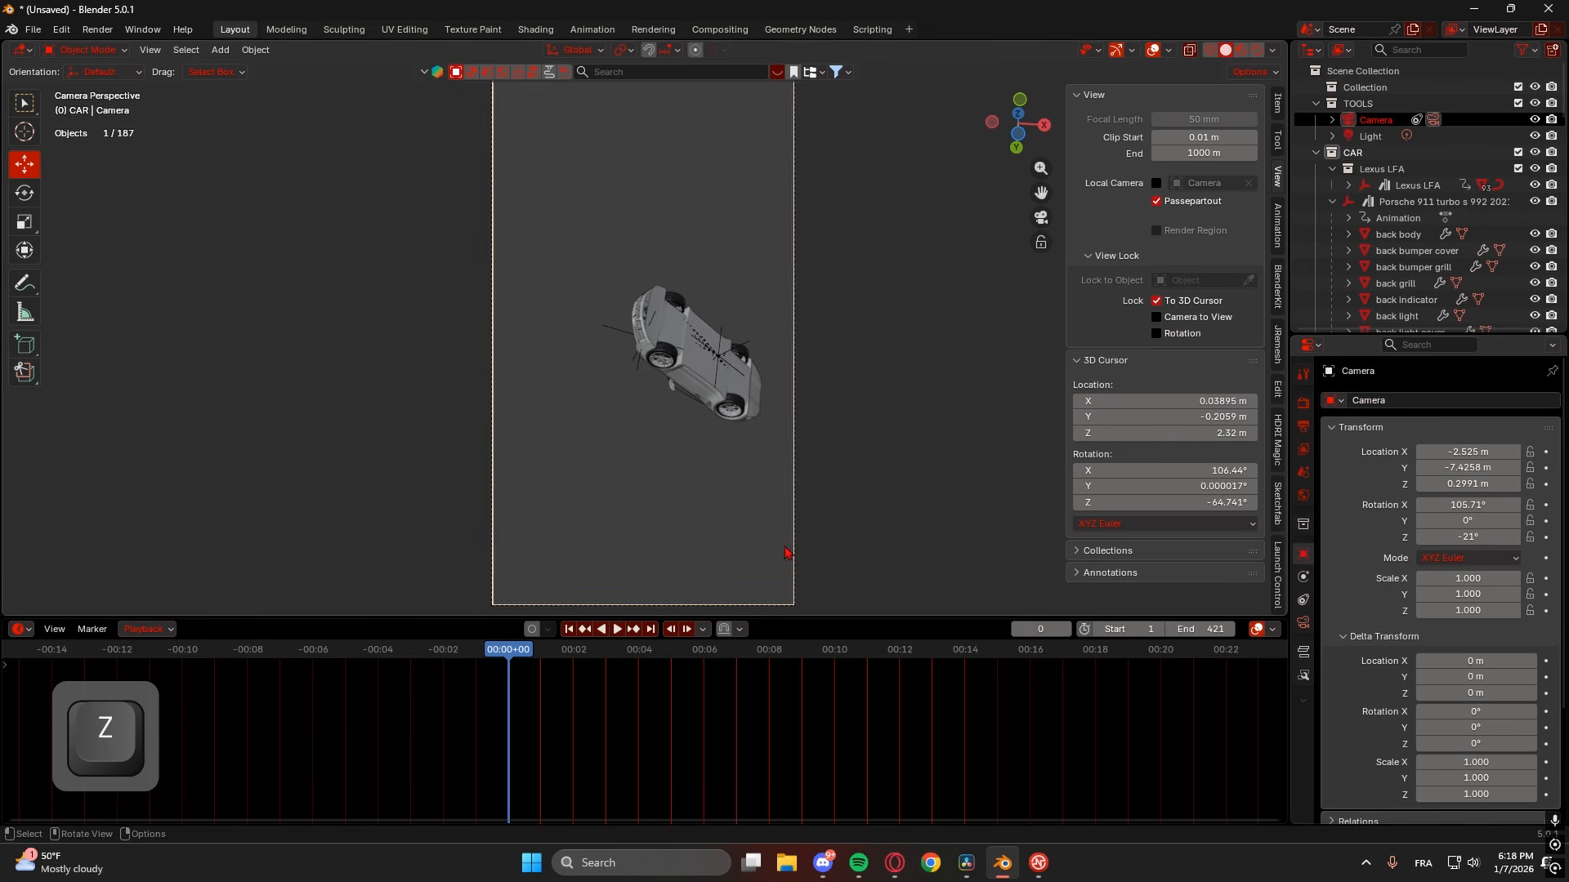
scroll(779, 531, down, 1)
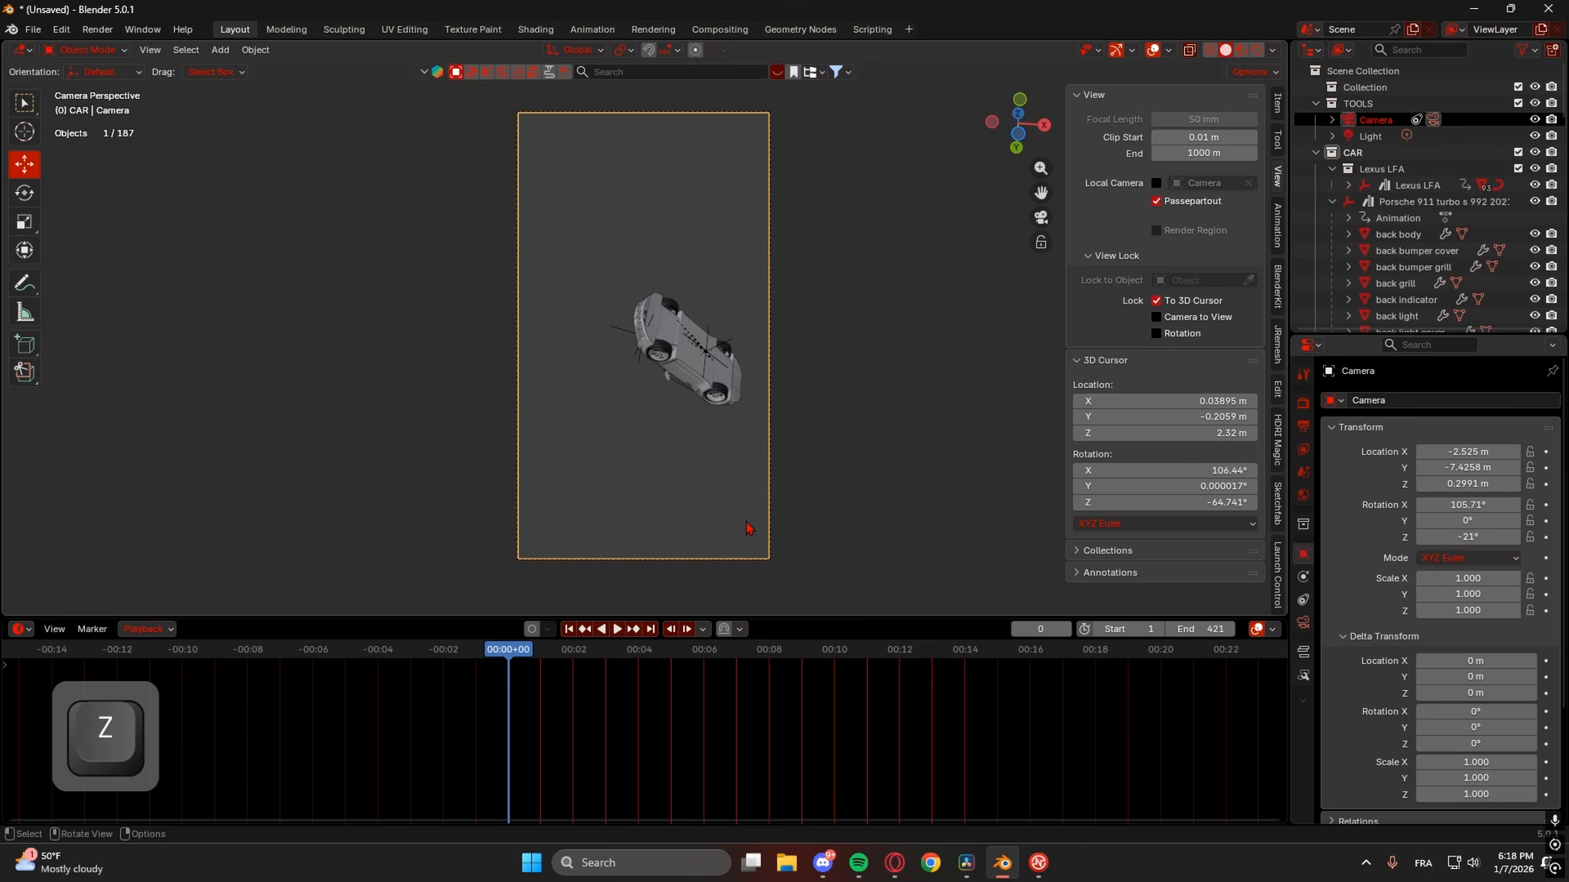
drag(492, 651, 473, 651)
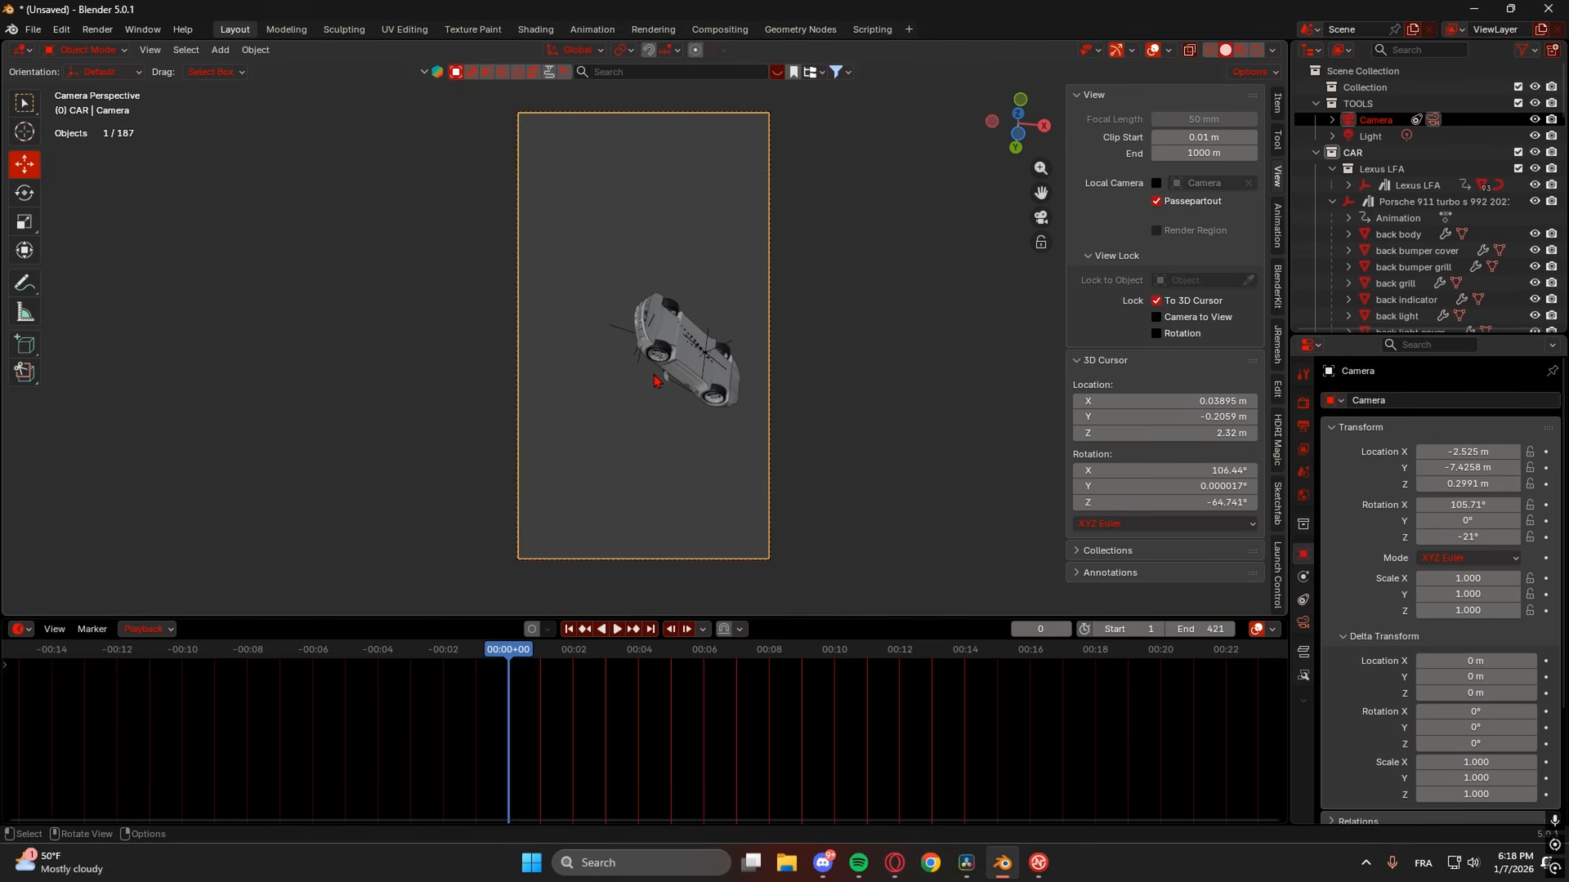
key(space)
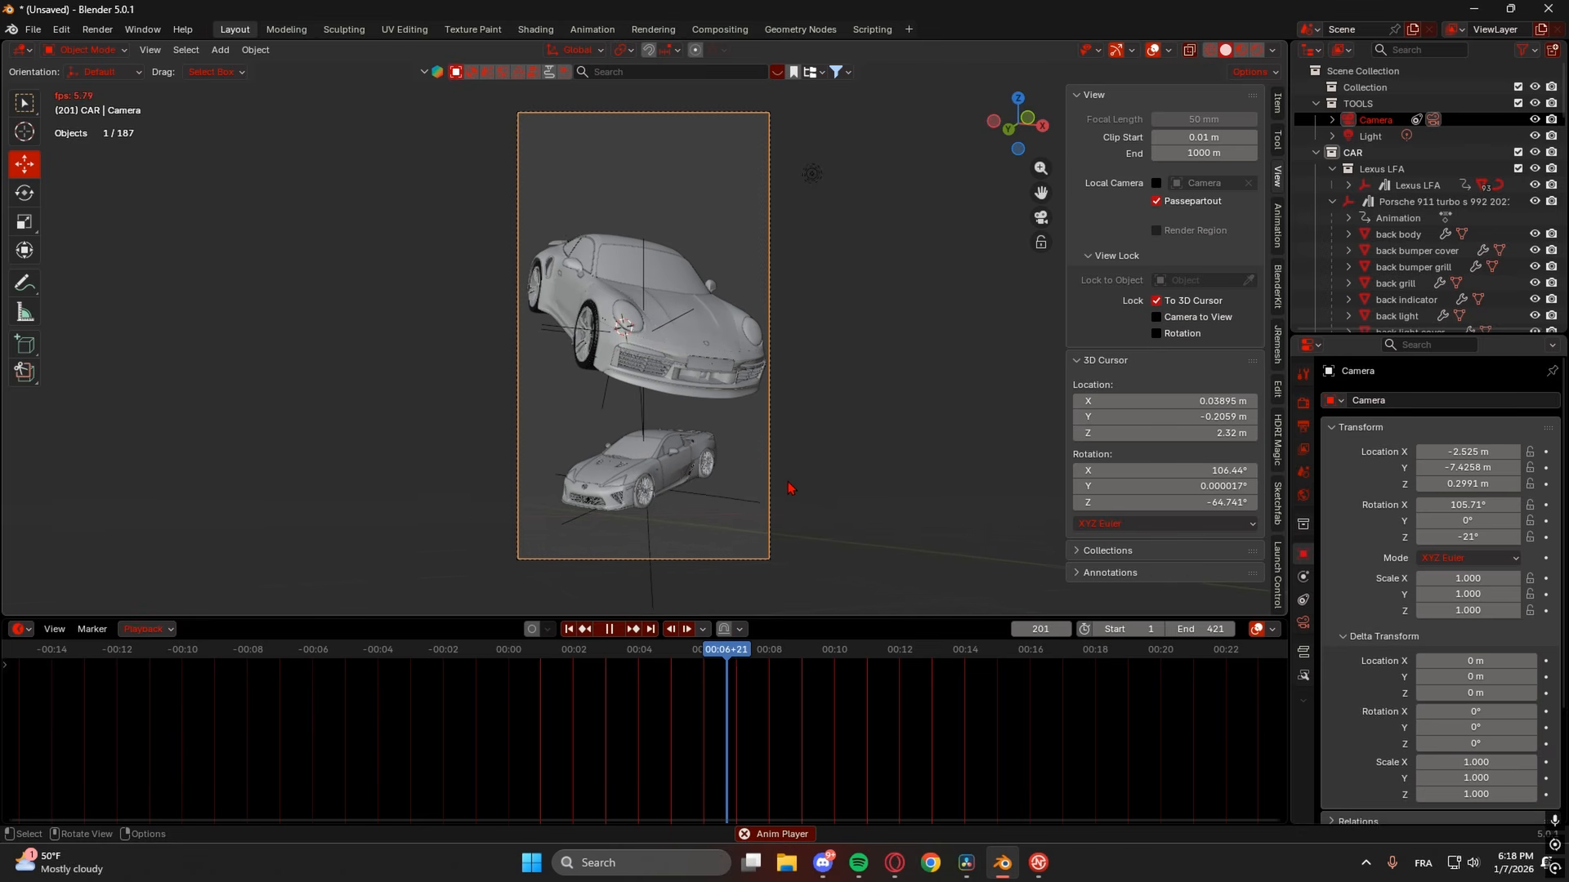
- Stop playback and pan and zoom the view around the Porsche's front
key(space)
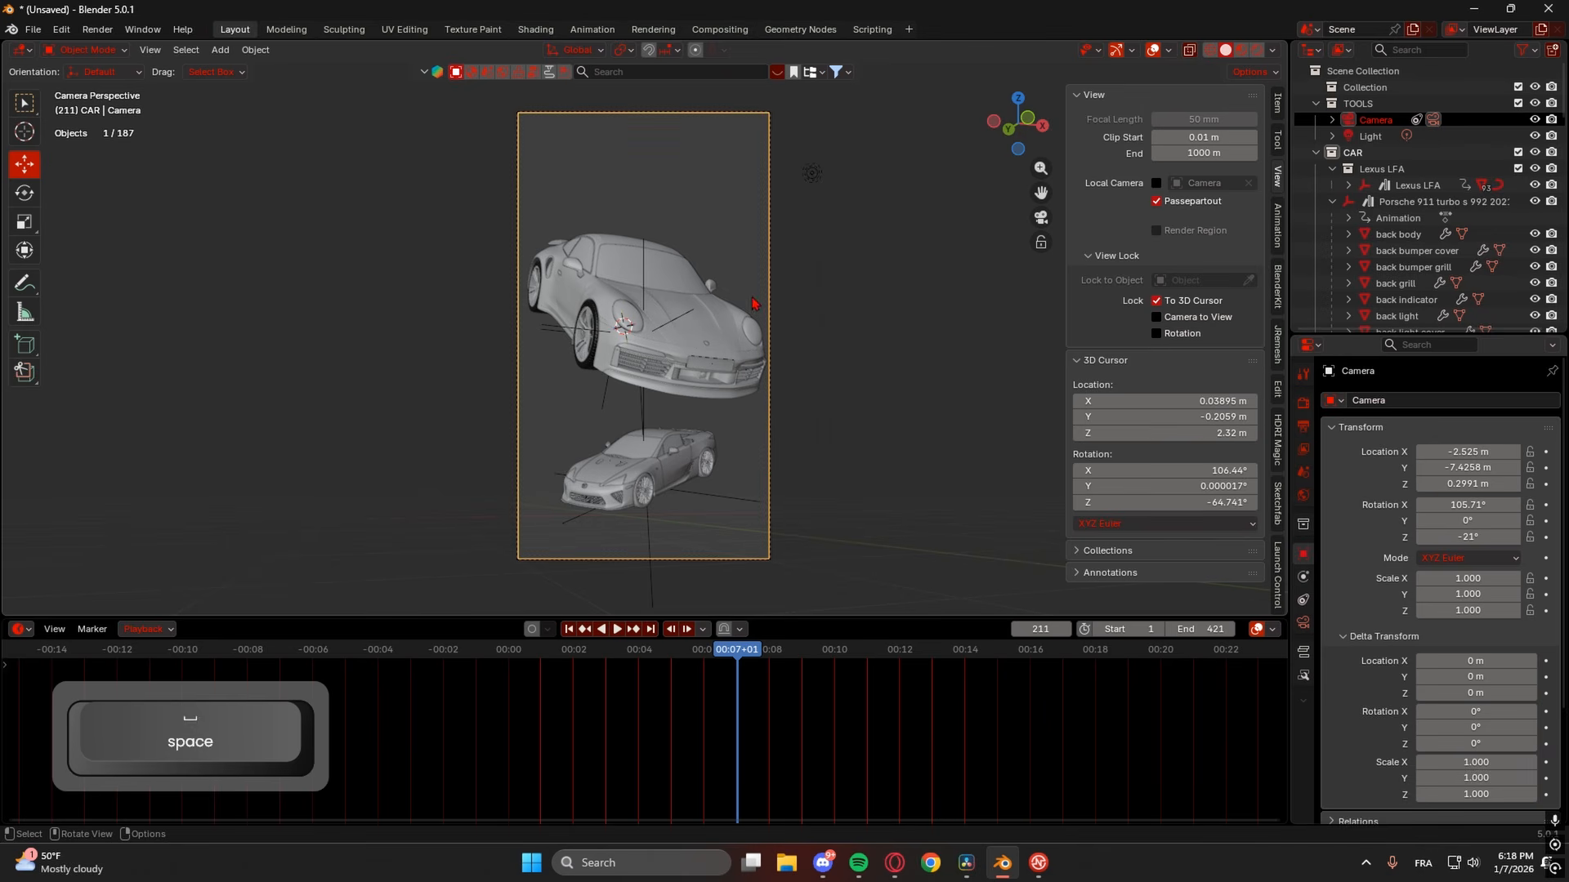
scroll(738, 378, up, 4)
shift+middle_drag(862, 384, 746, 360)
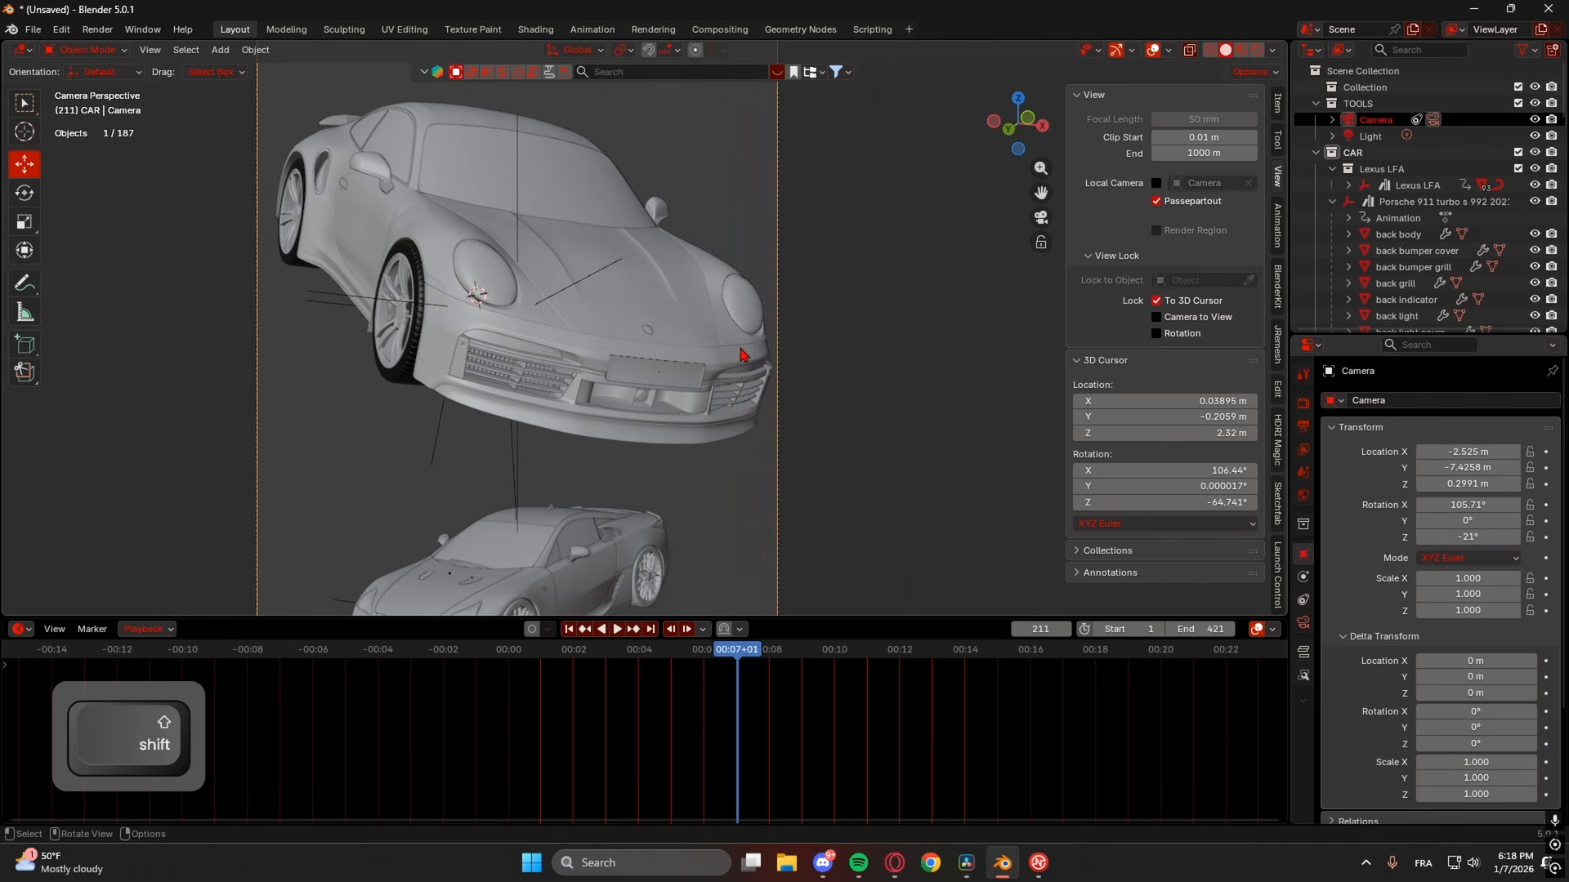
scroll(745, 355, up, 1)
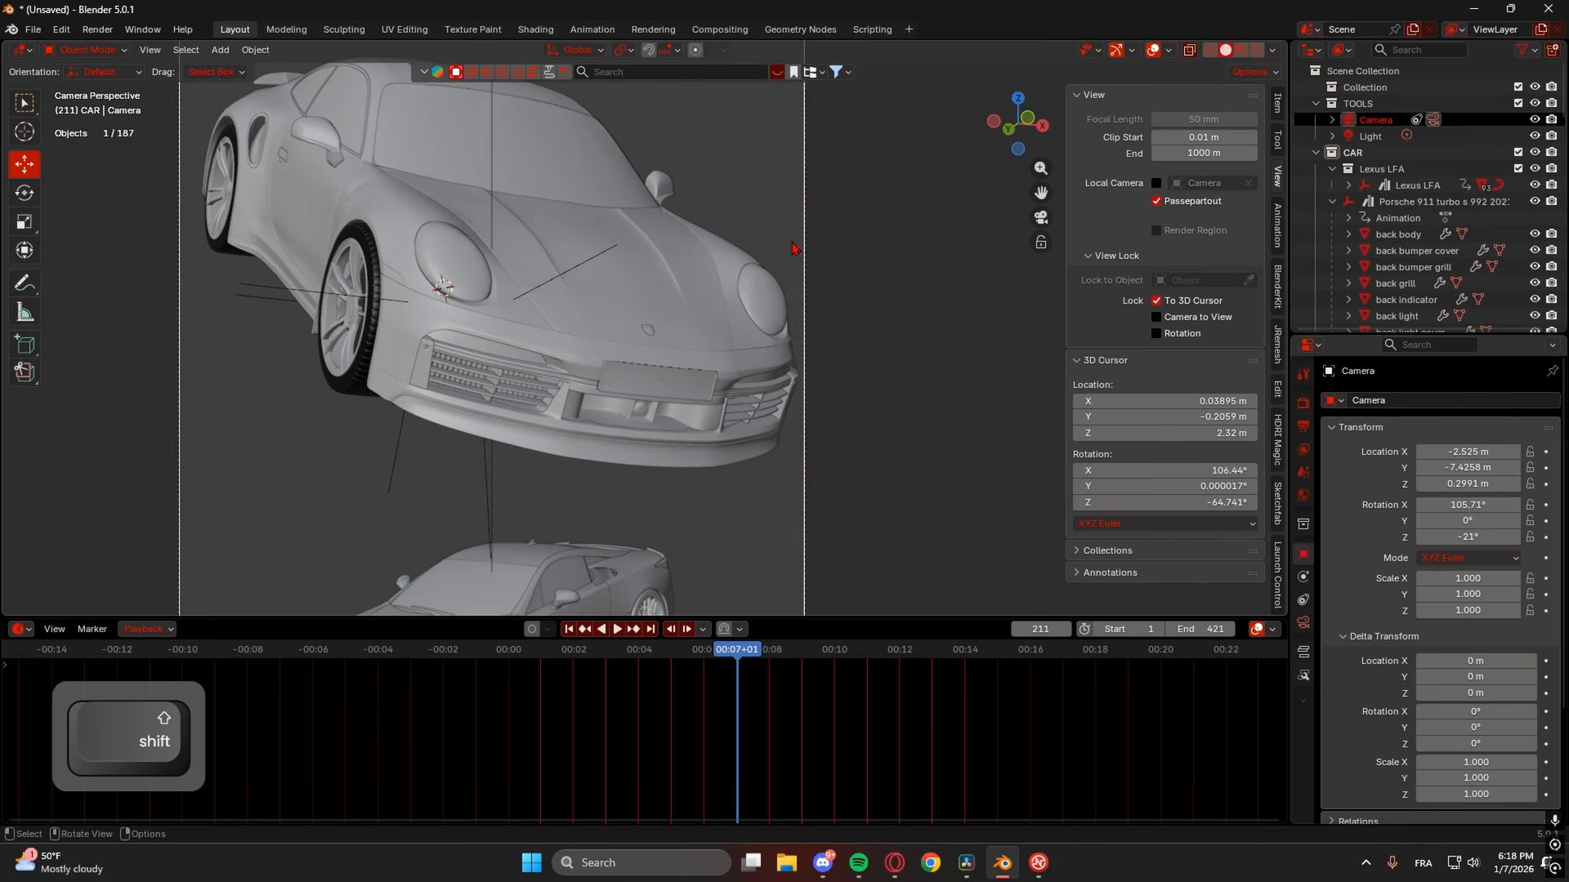
scroll(794, 281, up, 3)
scroll(740, 299, down, 2)
shift+middle_drag(657, 298, 815, 320)
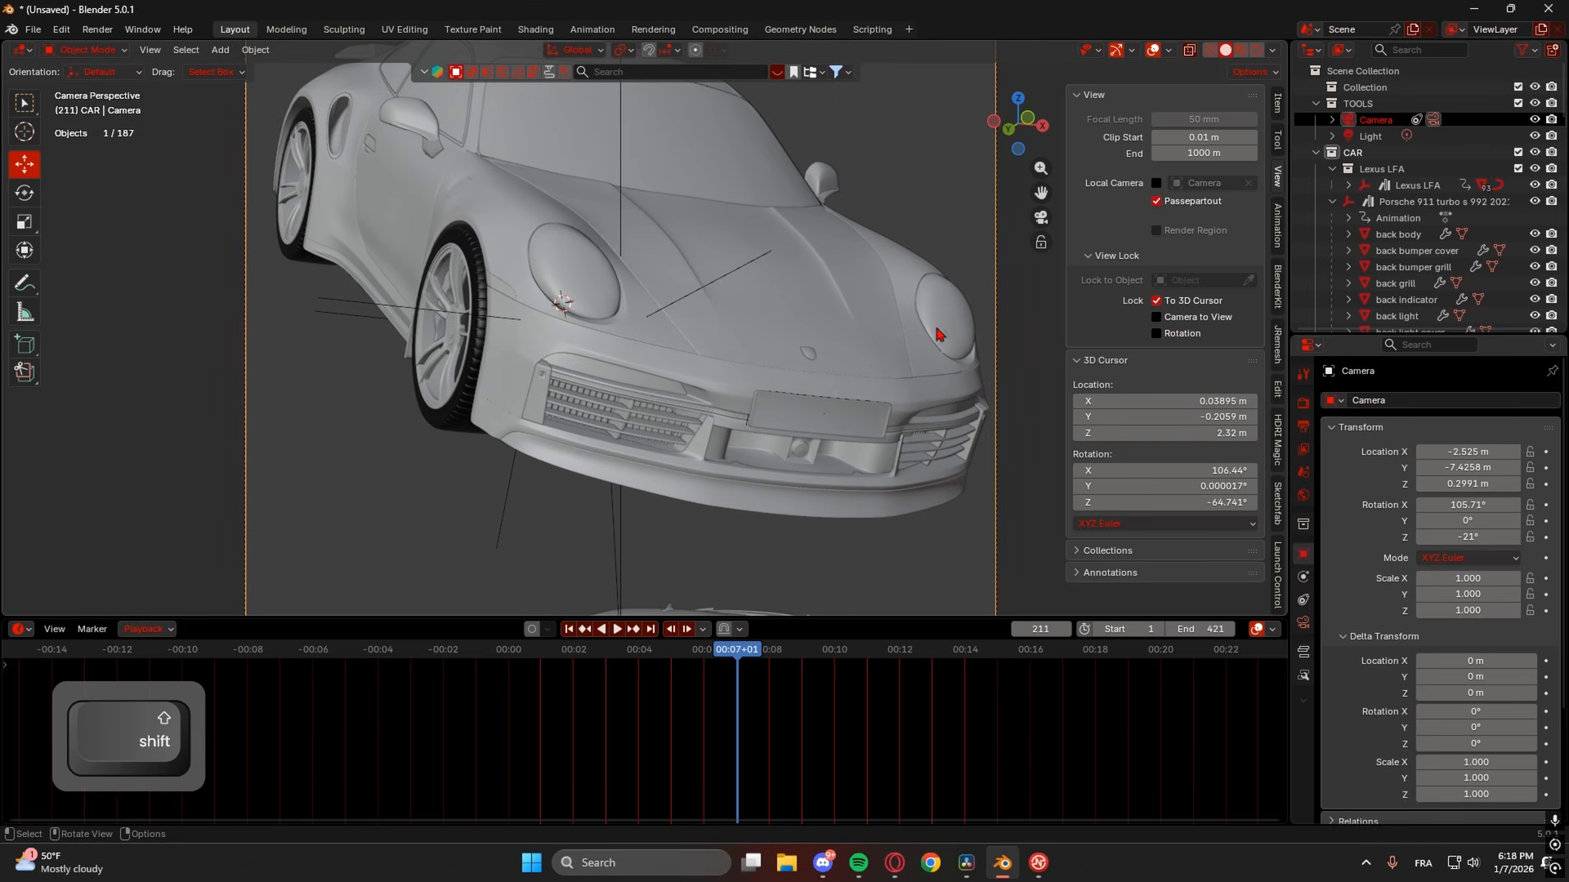
scroll(937, 334, down, 2)
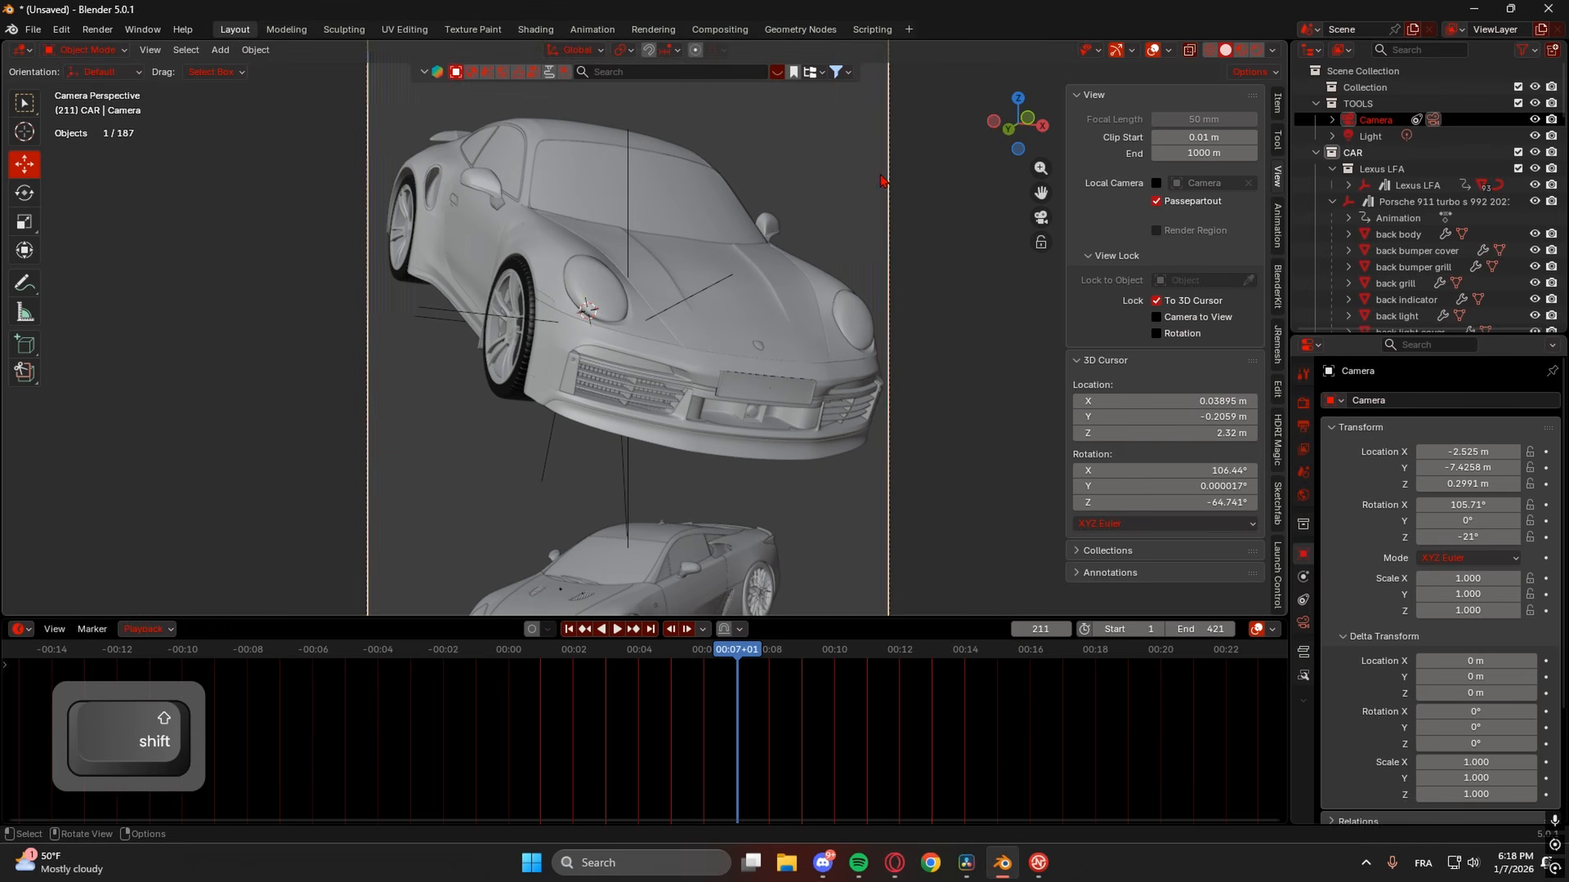
scroll(817, 386, down, 2)
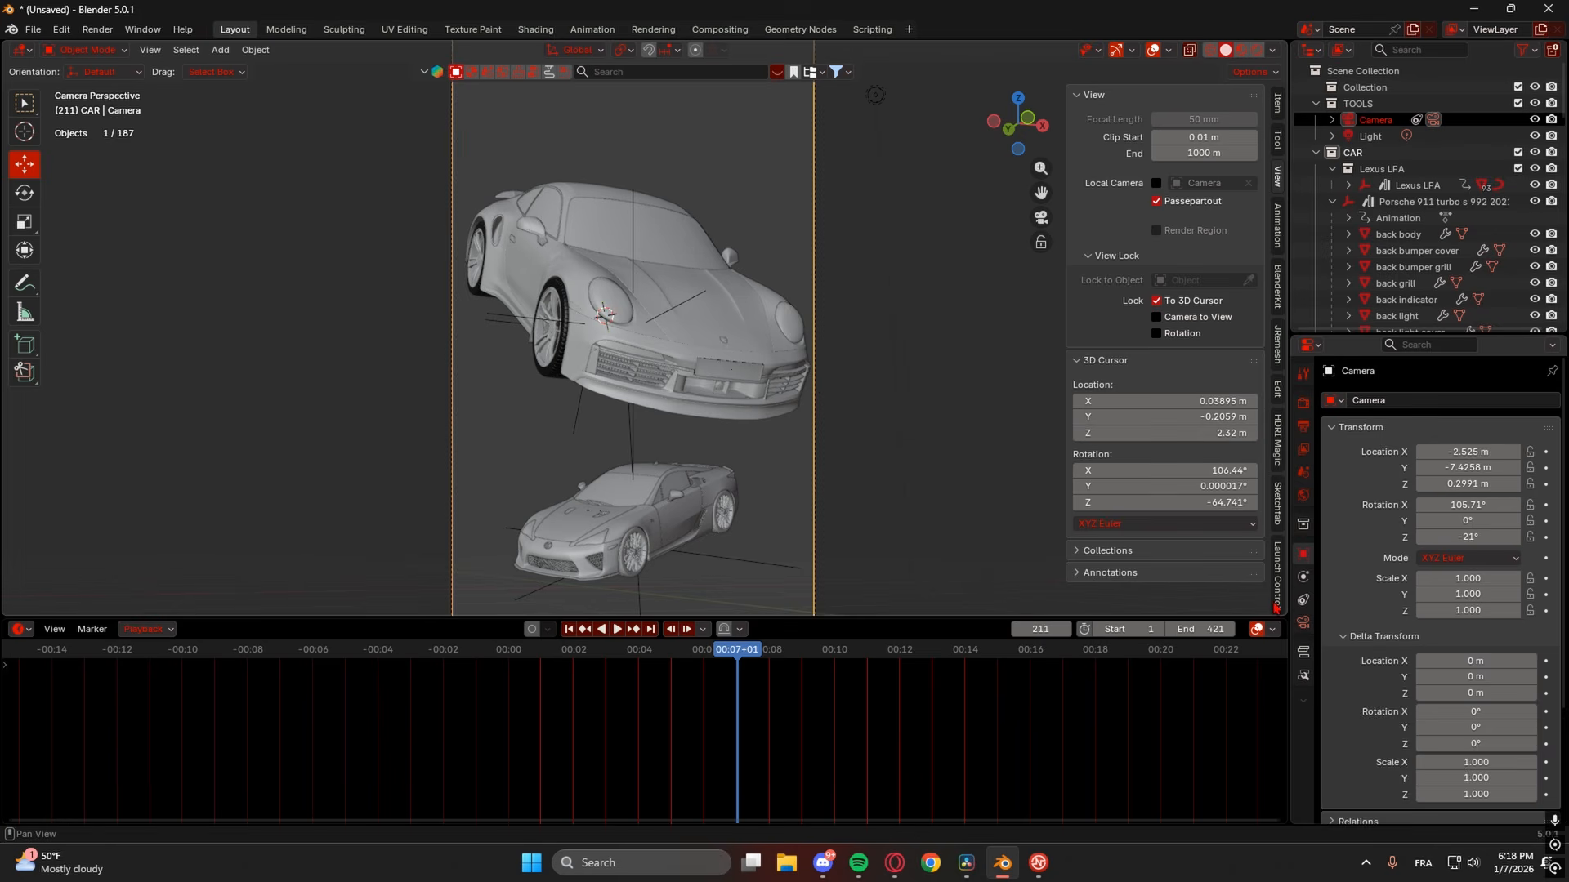
- Give the camera a 49 mm focal length and drag its Y location back to -7.8258 m
click(1303, 623)
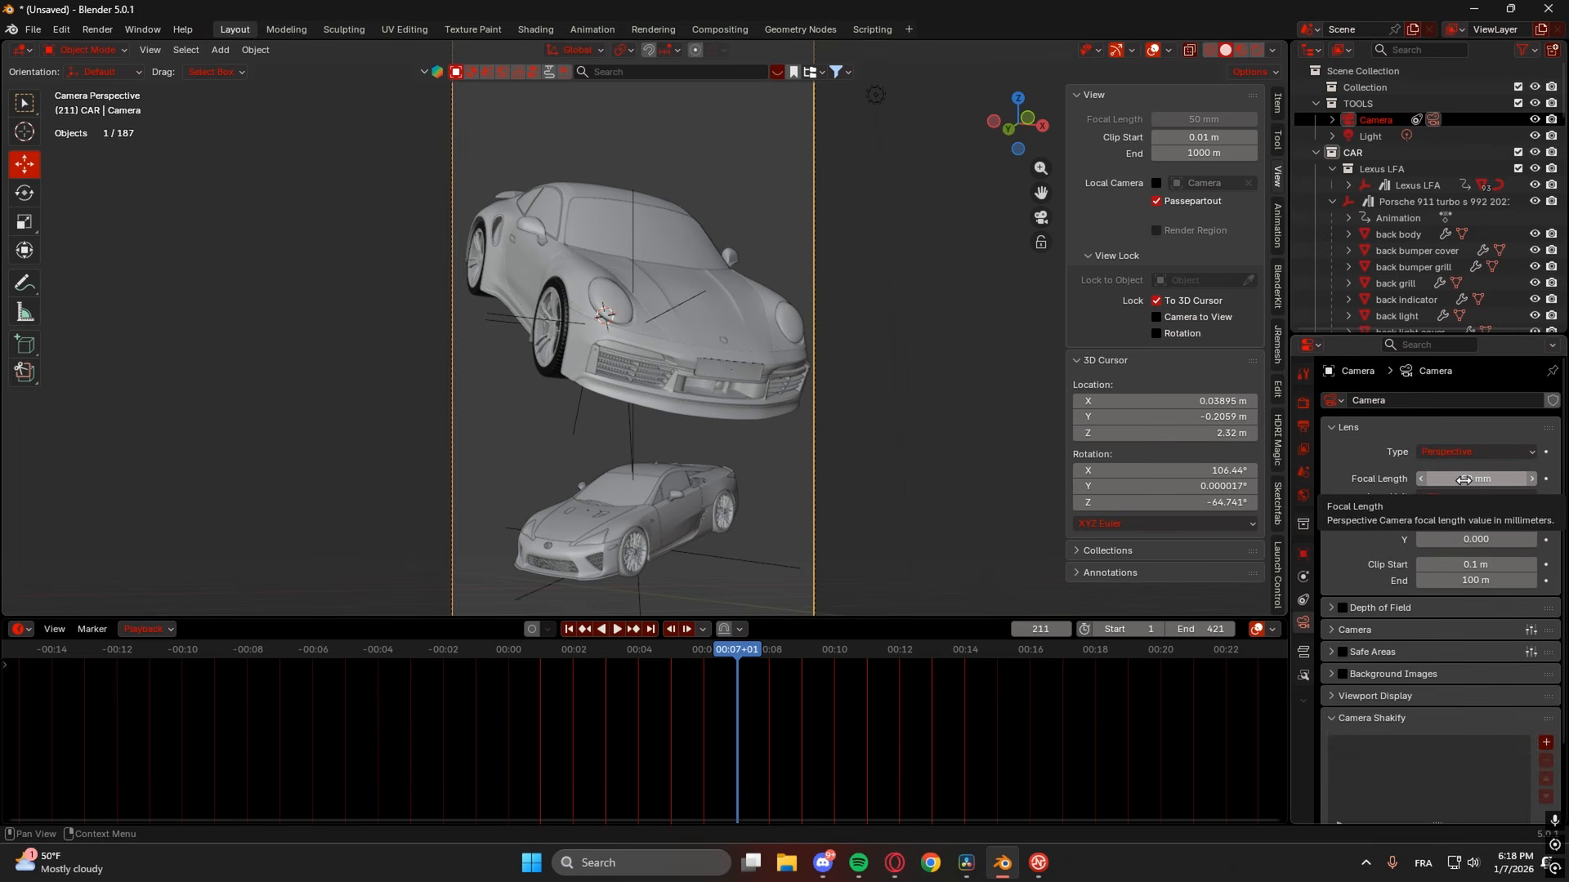
drag(1465, 480, 1437, 481)
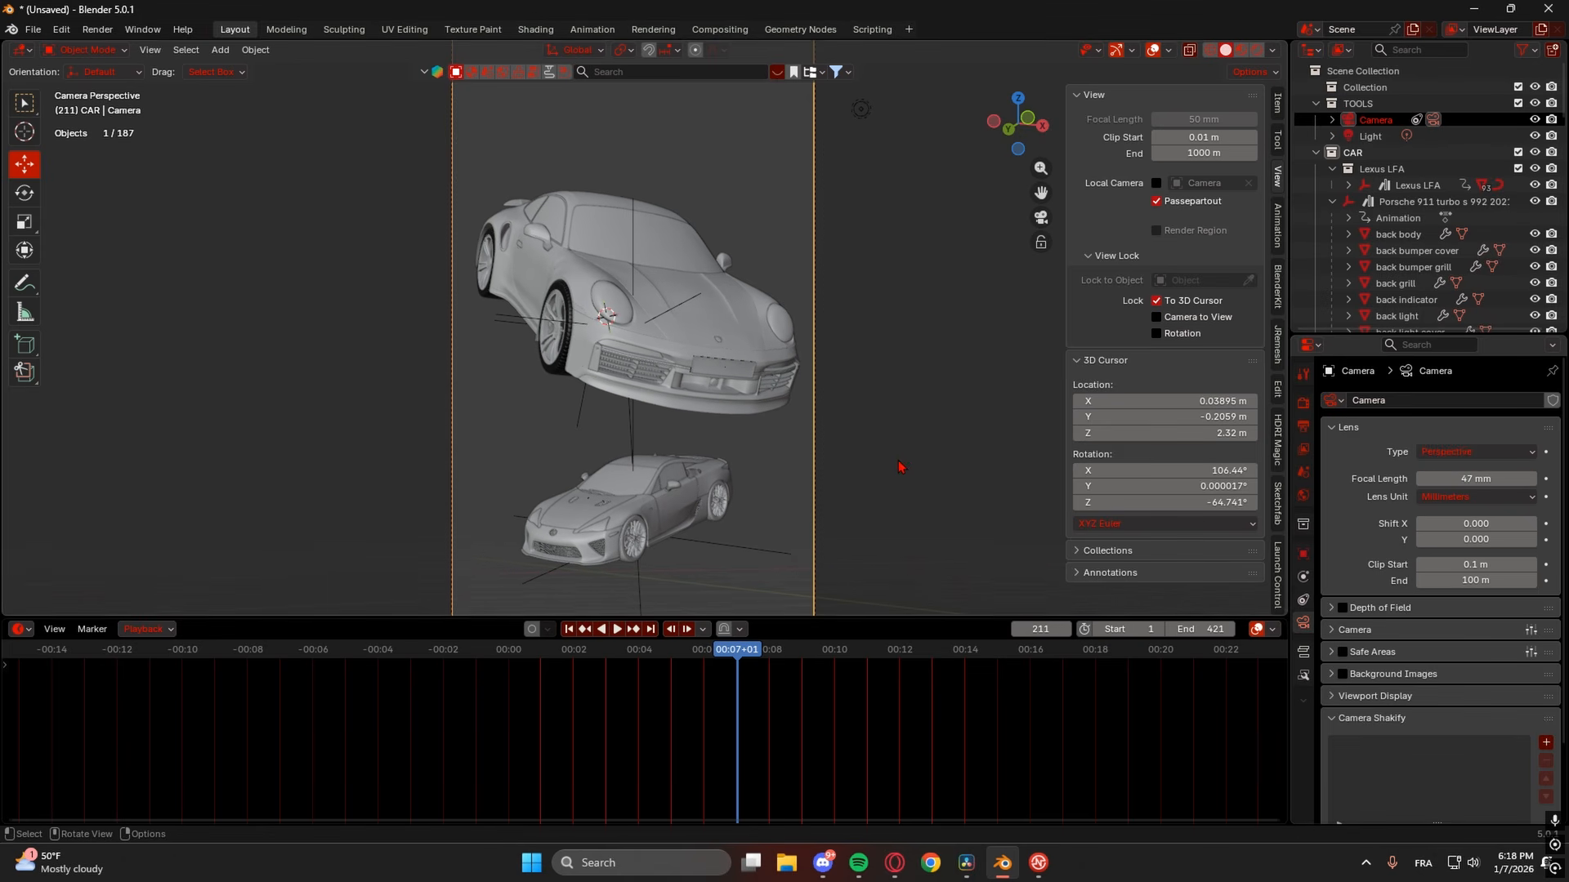
scroll(889, 468, down, 1)
click(1531, 481)
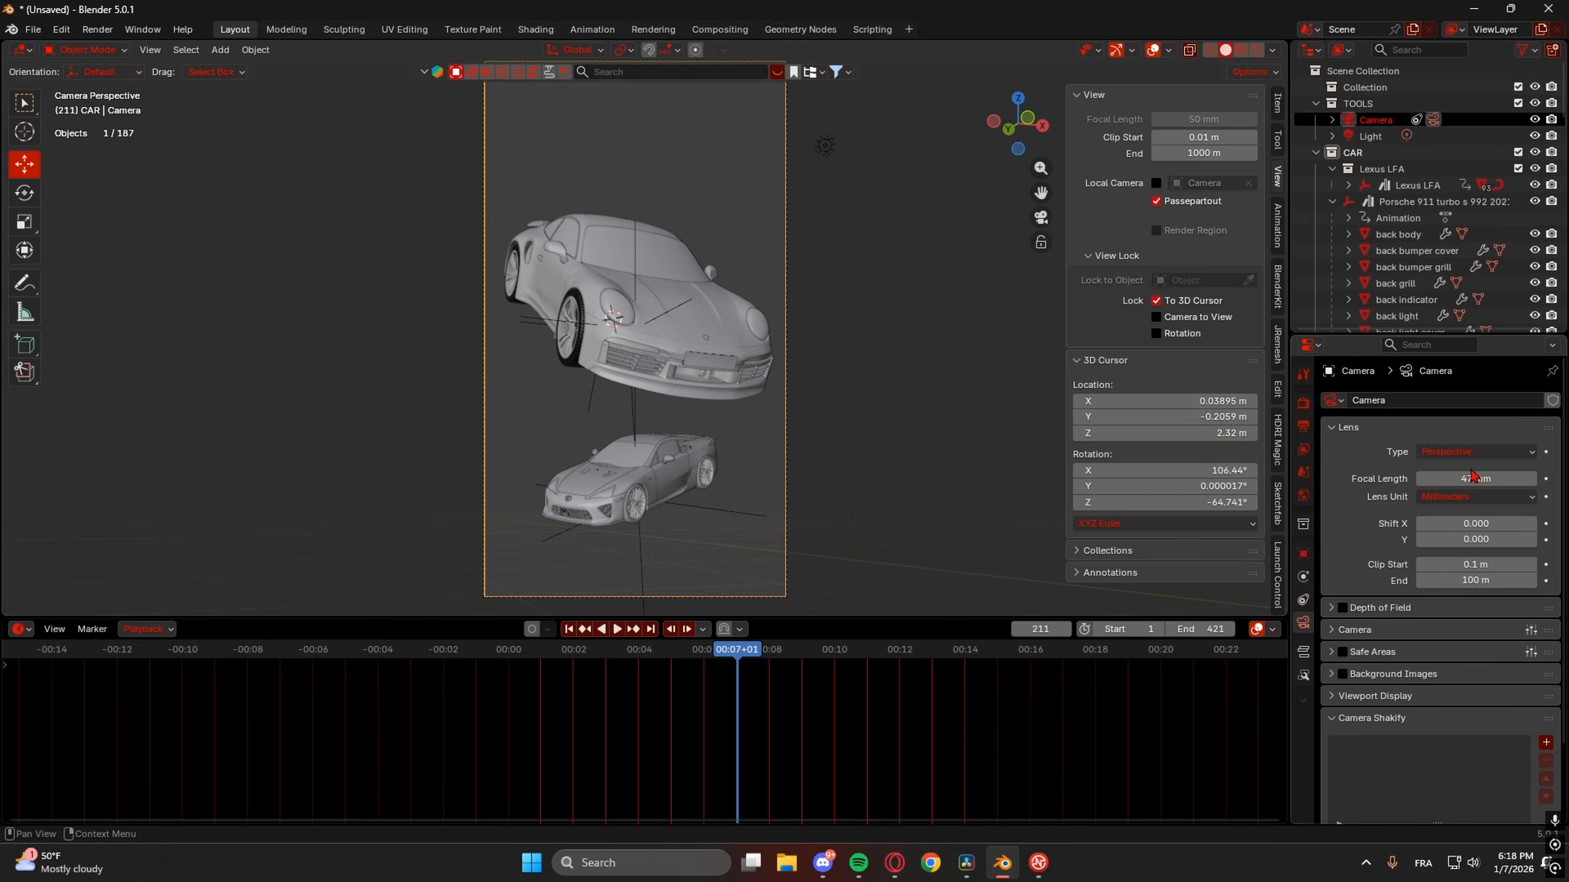
click(1532, 480)
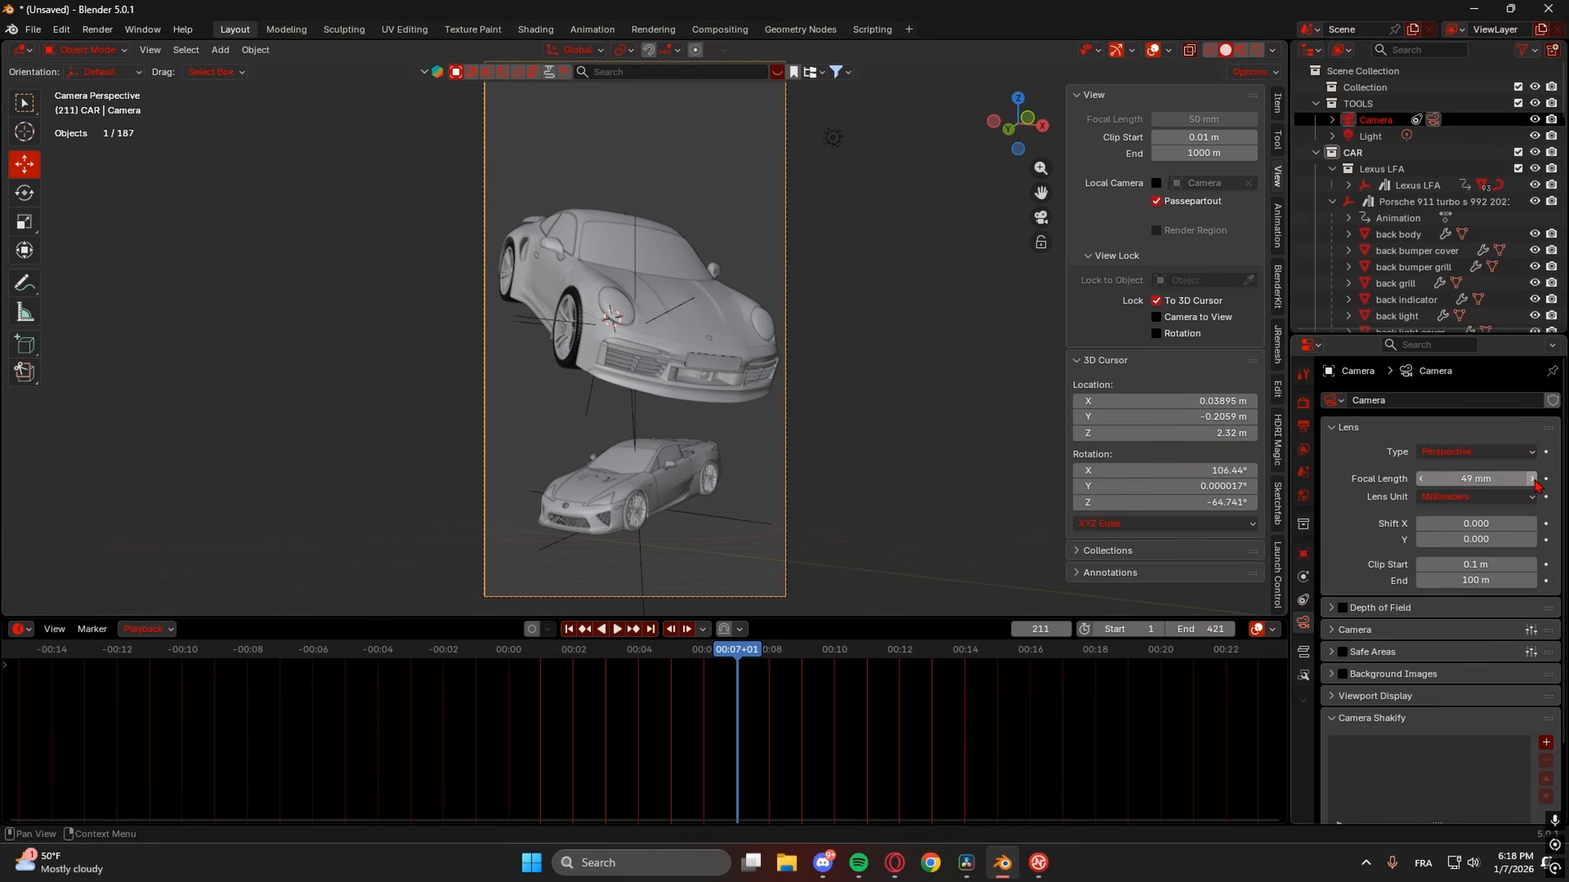
click(1302, 554)
mouse_move(1468, 467)
mouse_down()
mouse_move(1482, 467)
mouse_move(1458, 467)
mouse_up()
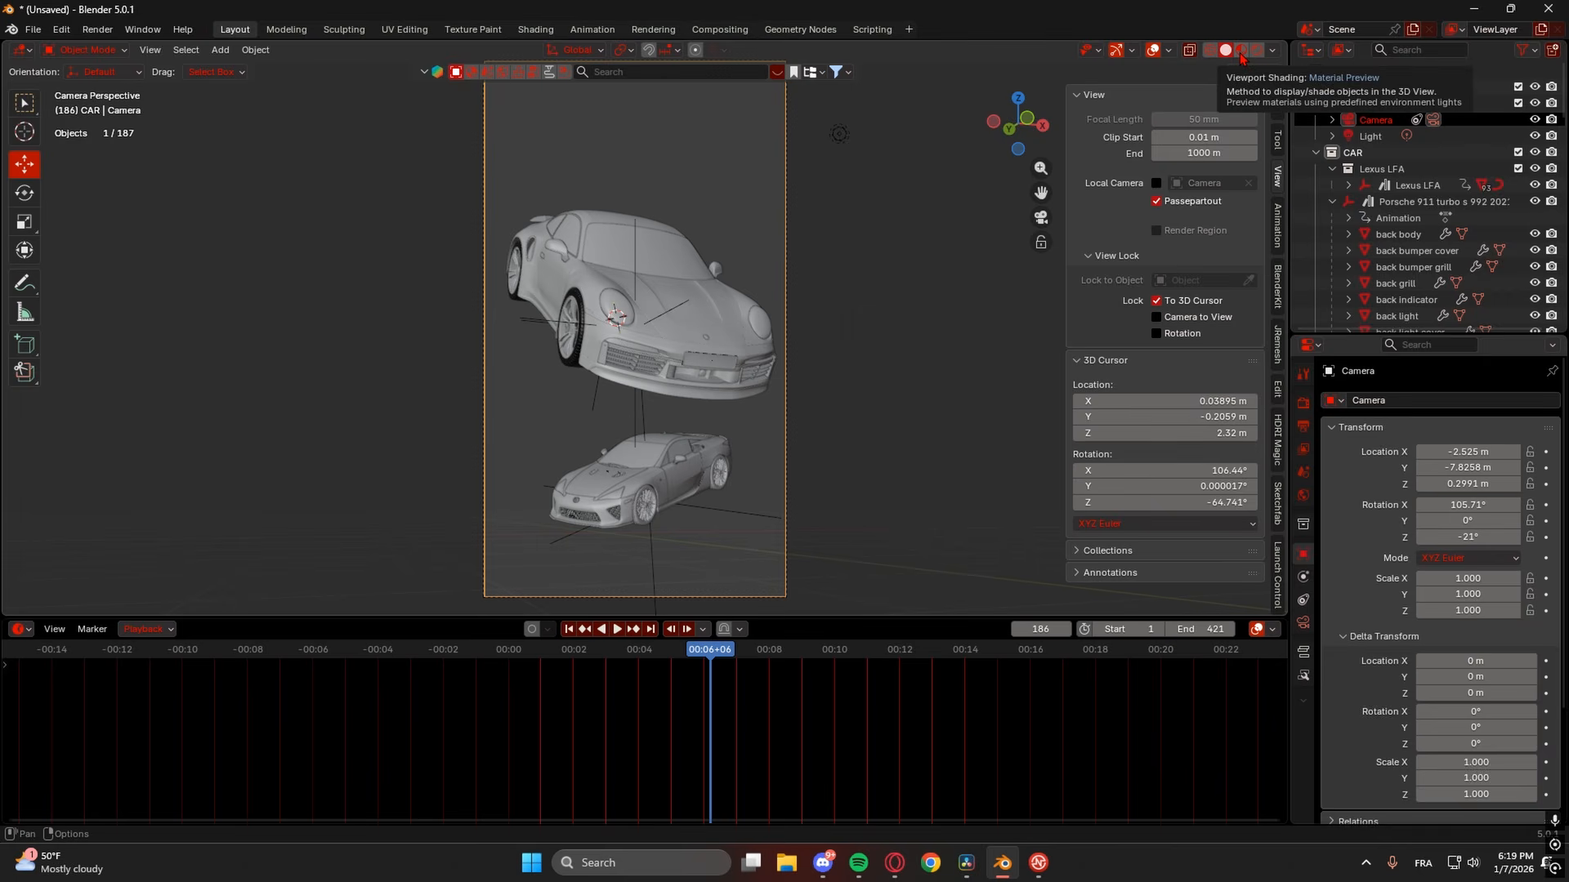
- Switch to material preview and set the renderer to Cycles on the GPU, at frame 120
click(1240, 50)
click(1302, 403)
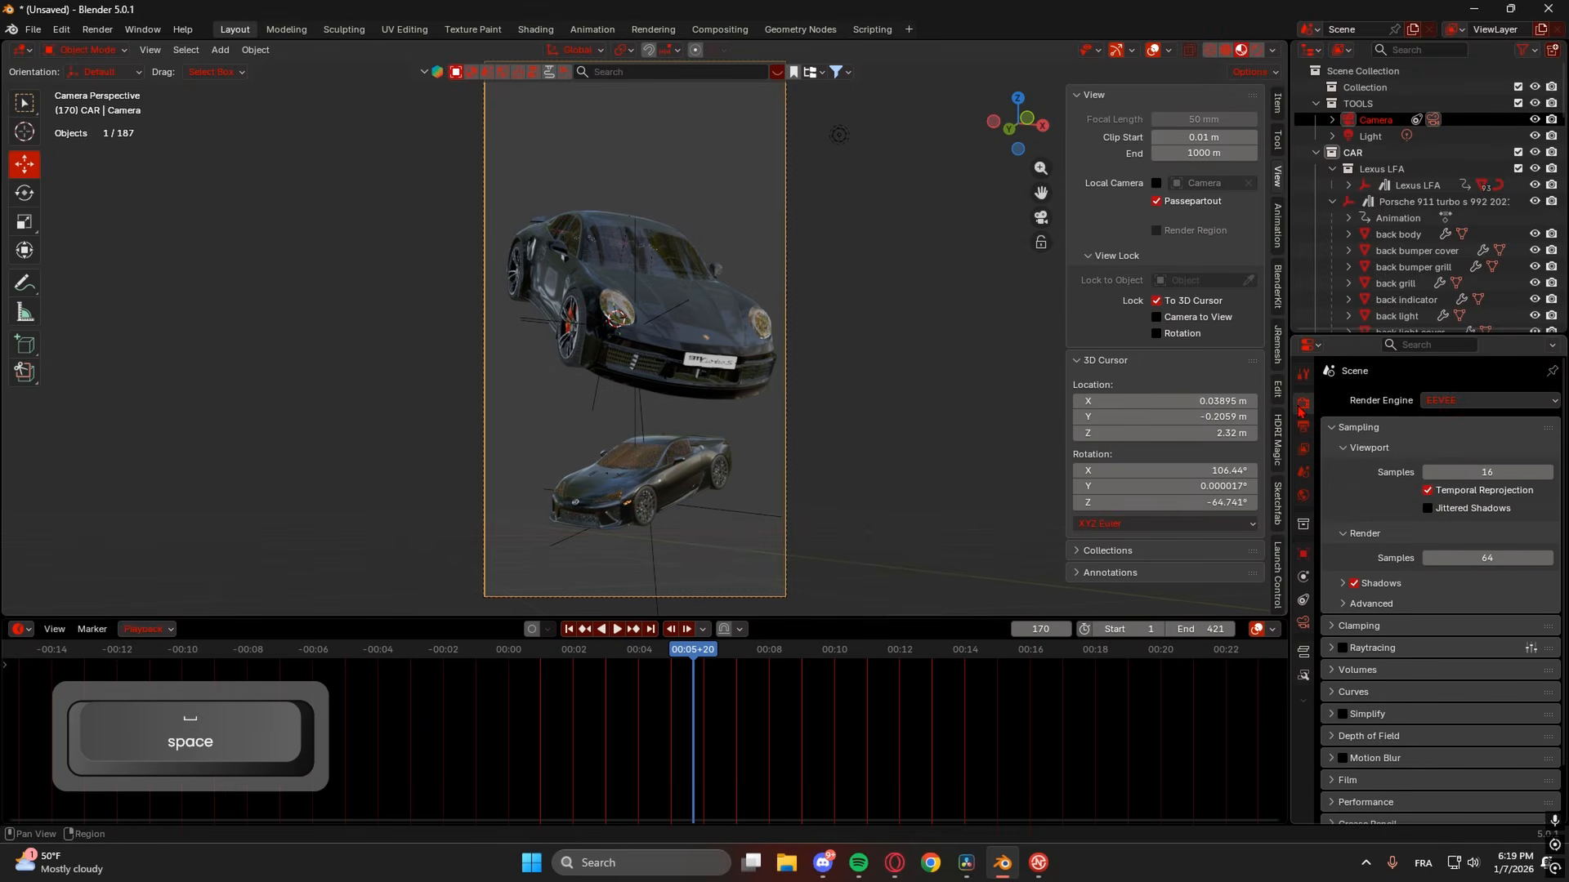
click(1446, 402)
click(1454, 424)
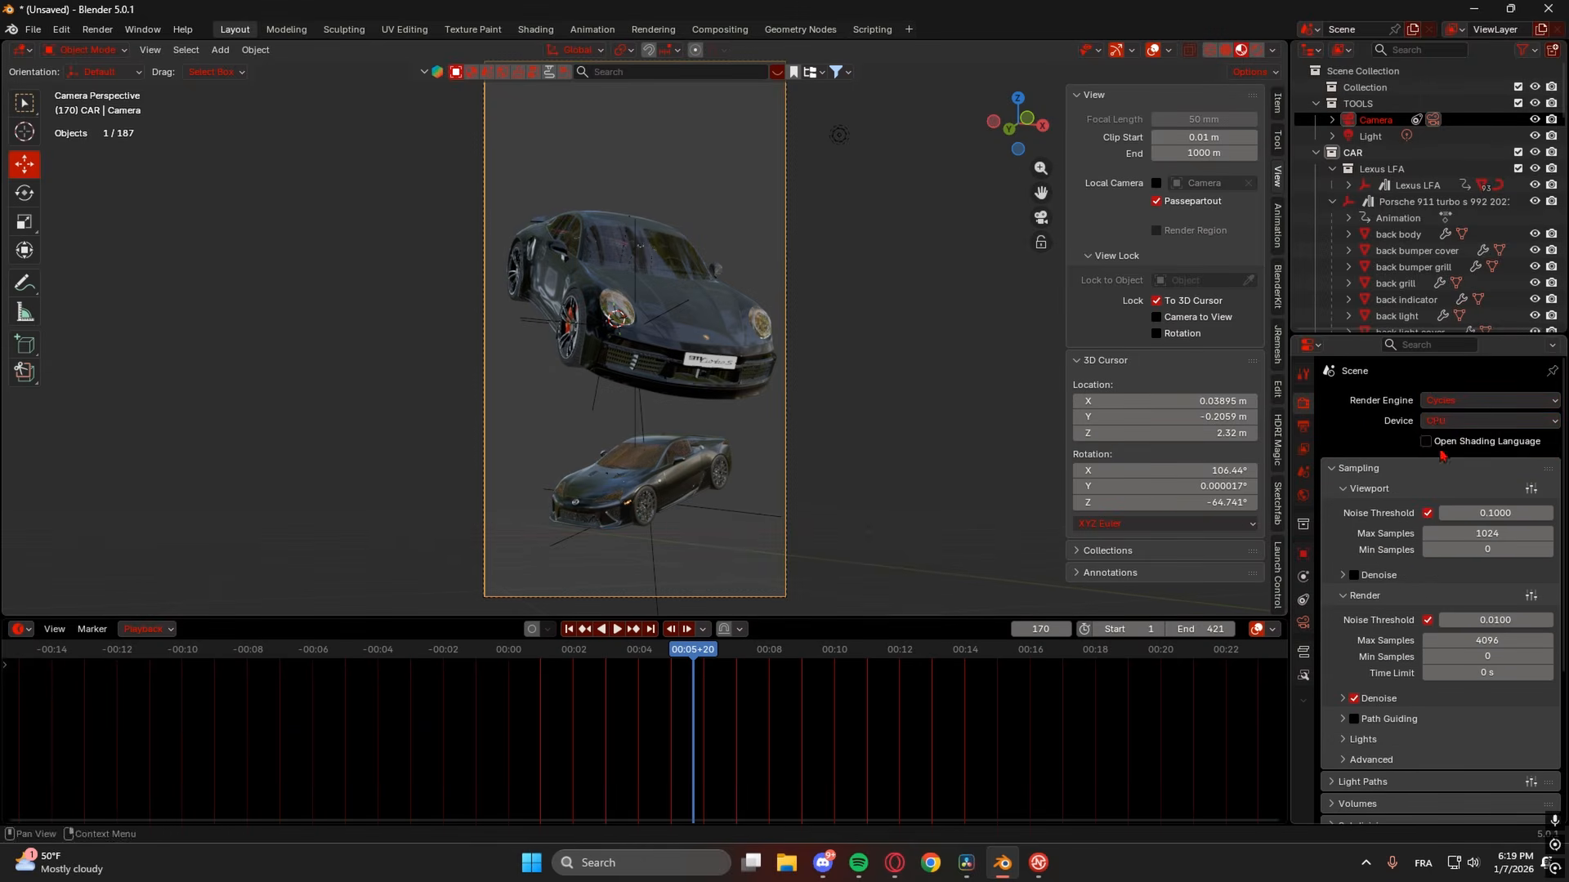
click(1455, 423)
click(1453, 455)
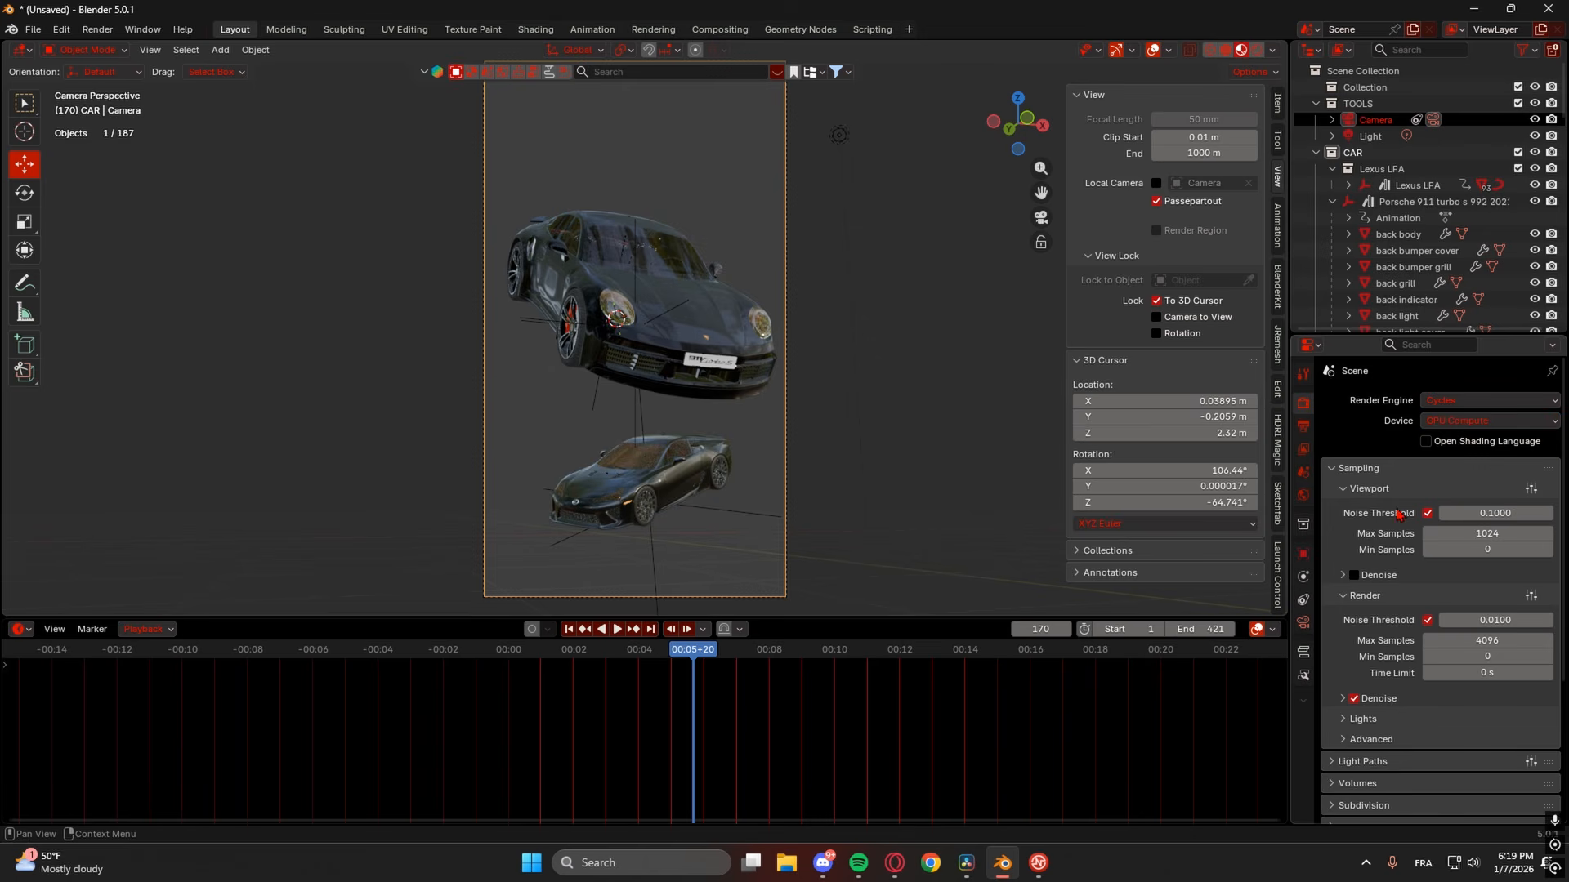
click(638, 650)
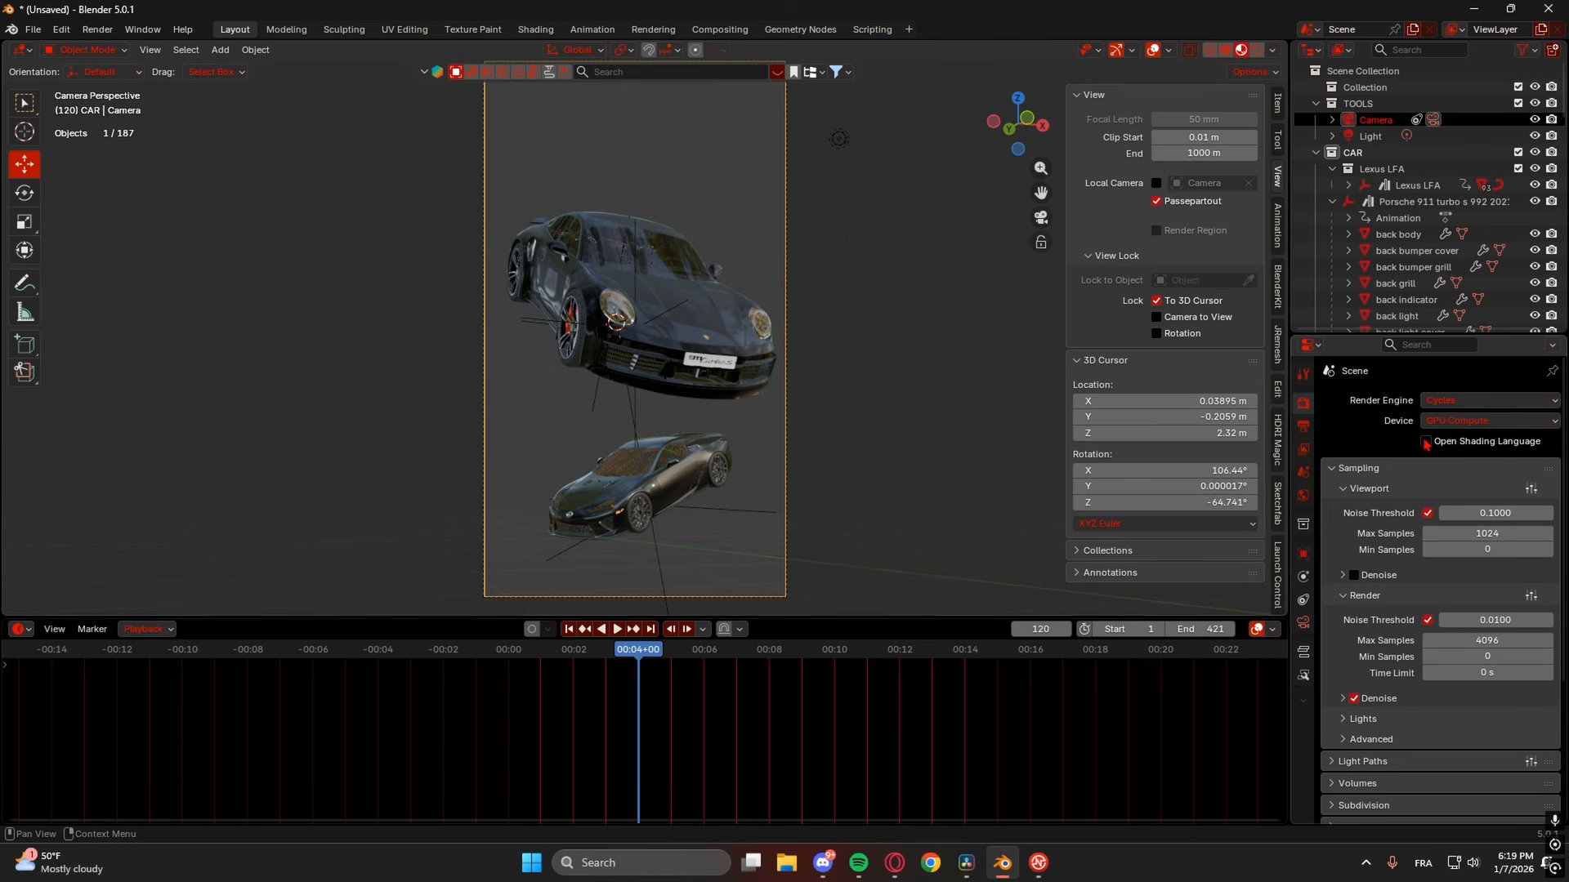
click(1446, 402)
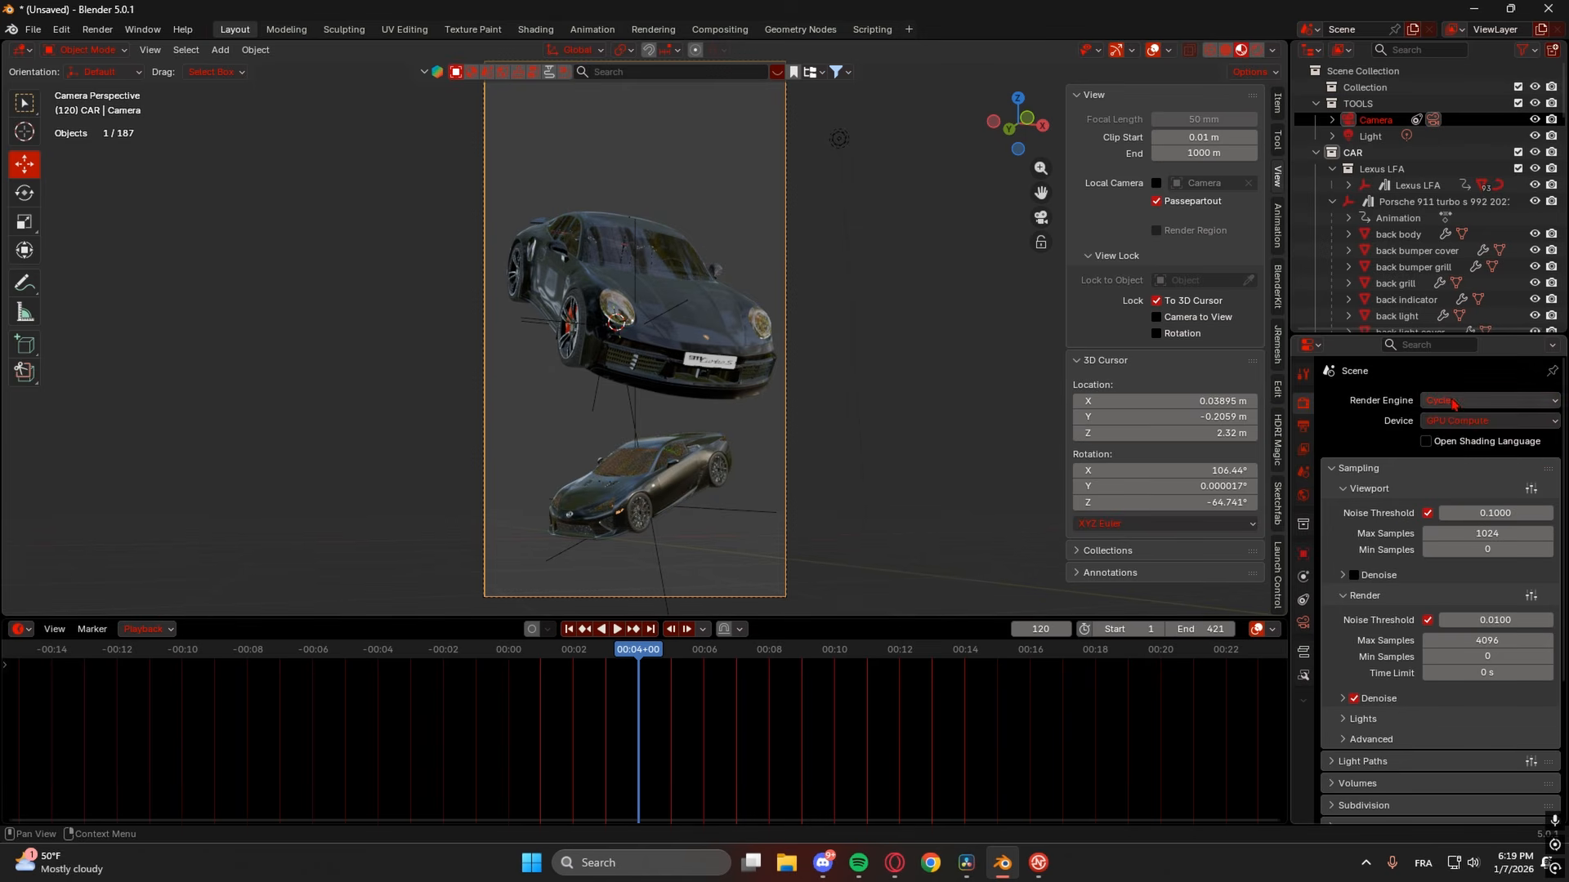
- Select the Porsche body and turn its paint Base Color from black to white (#FFFFFF)
key(a)
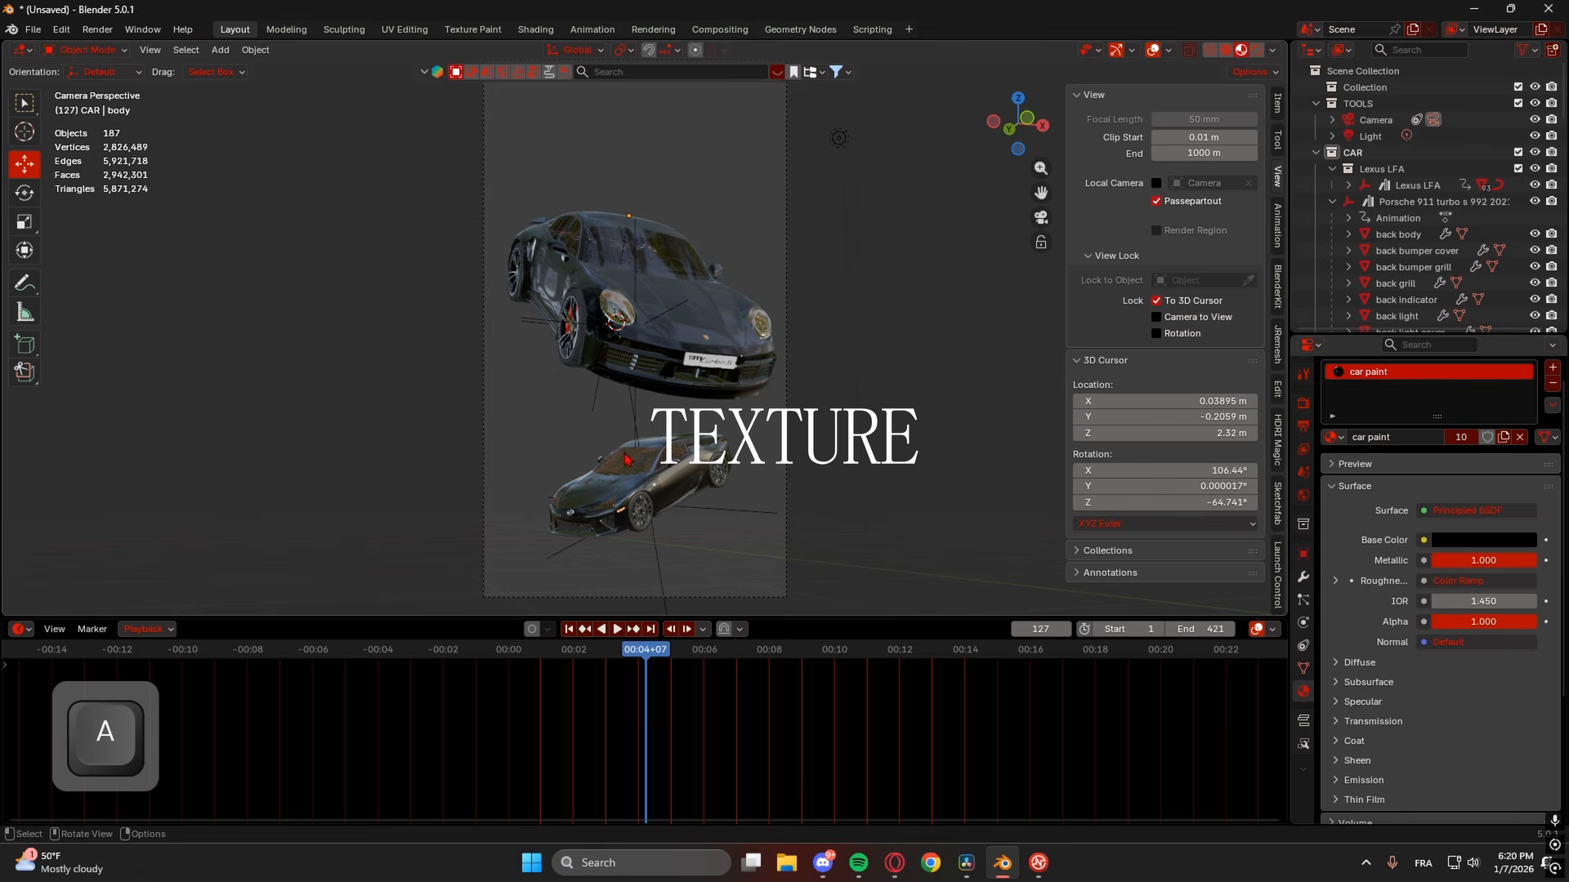
click(676, 340)
click(626, 496)
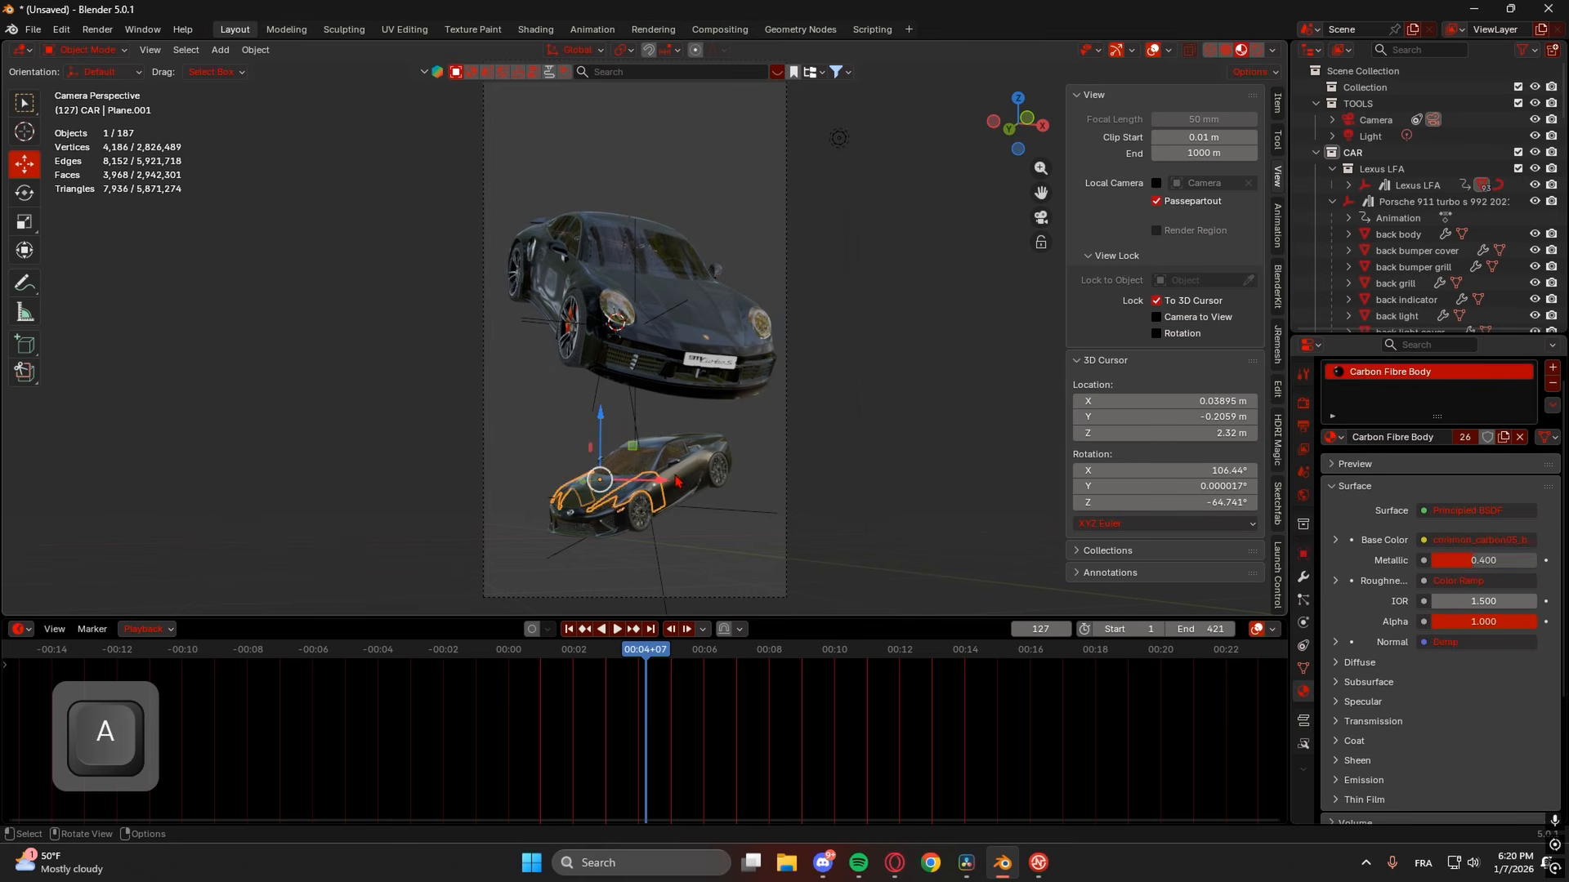
click(838, 138)
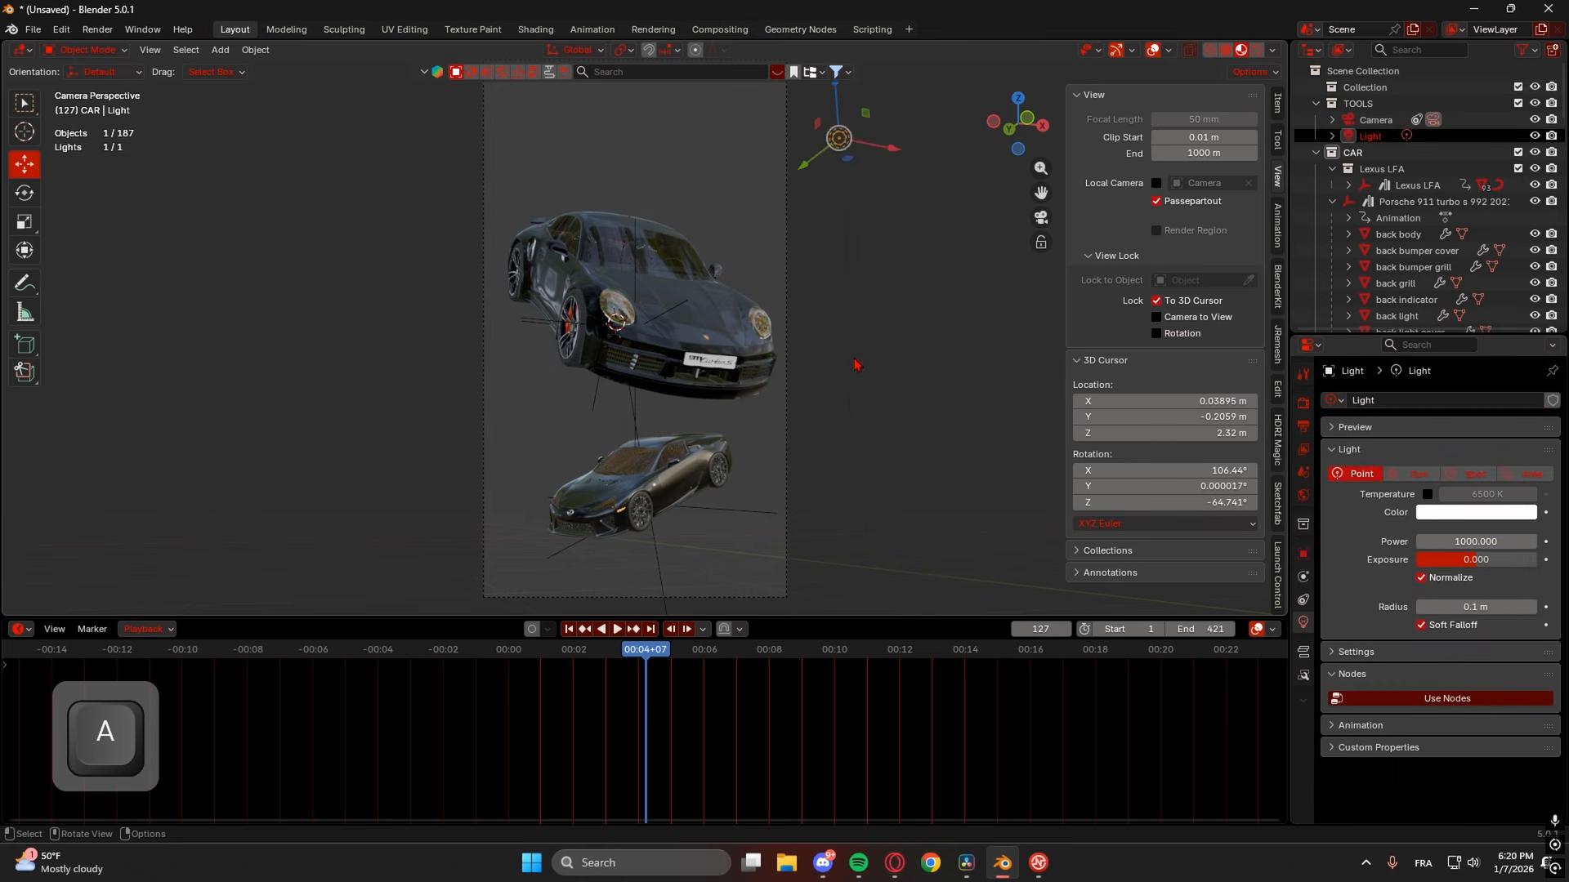
click(724, 309)
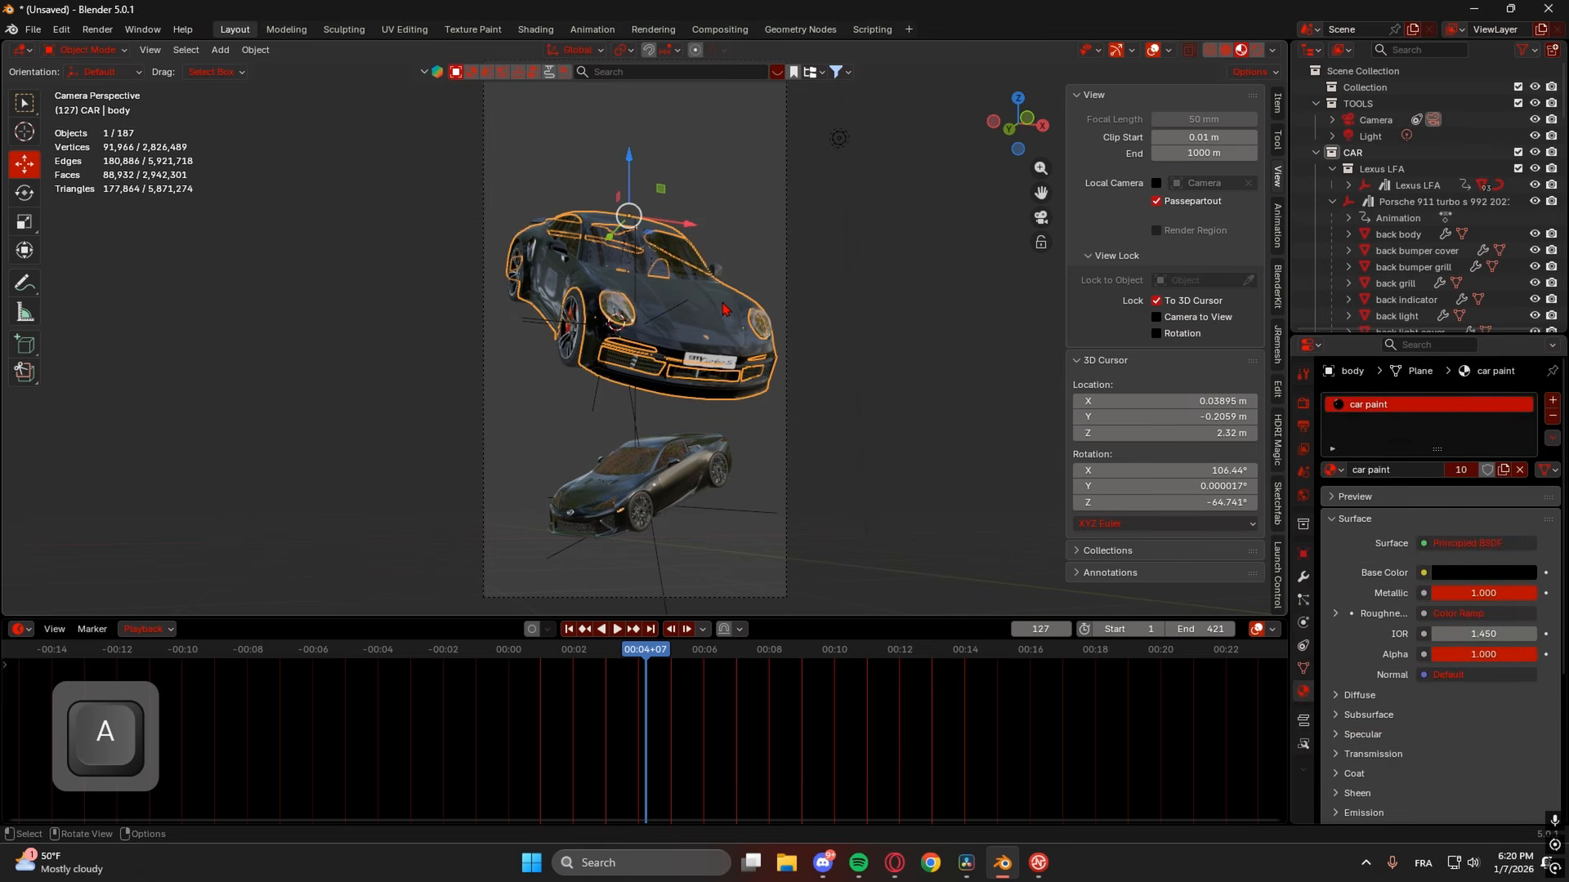
scroll(787, 318, up, 4)
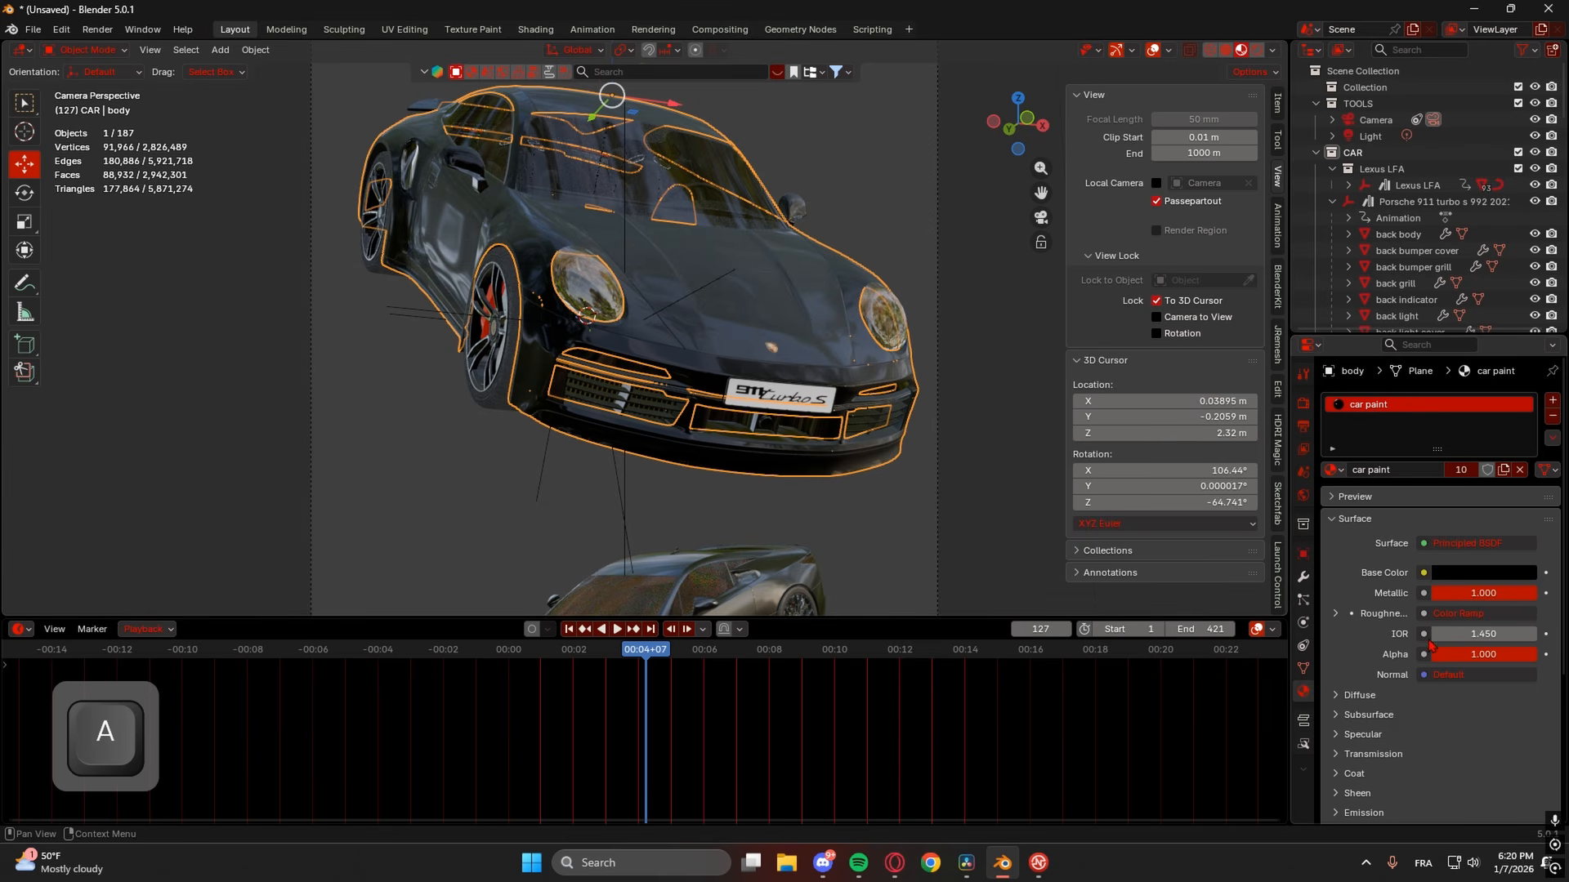
click(1468, 576)
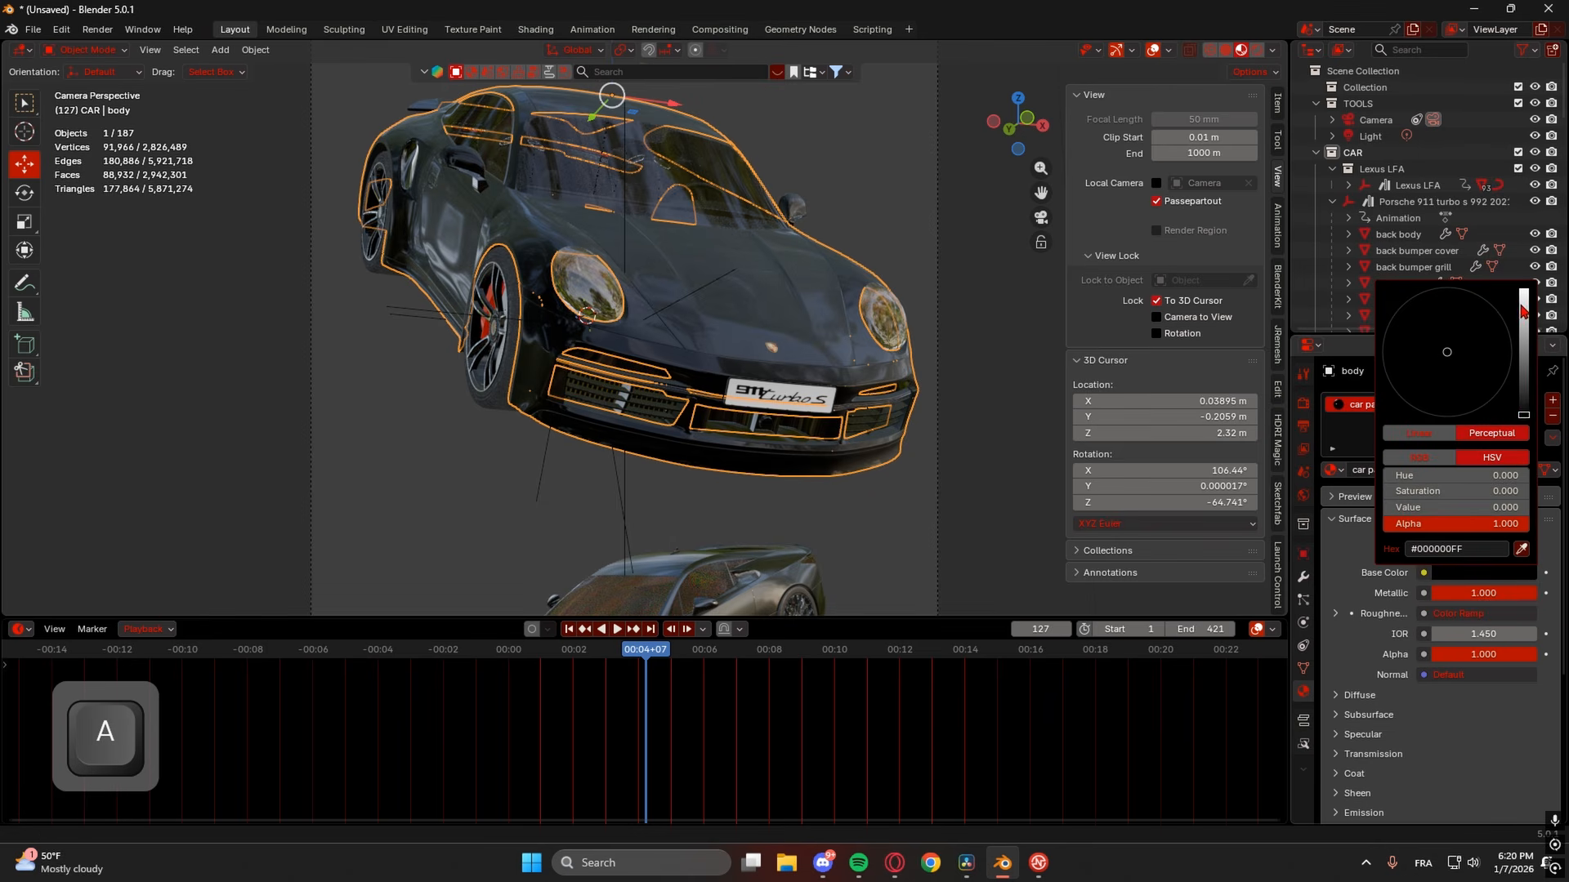
drag(1524, 414, 1521, 295)
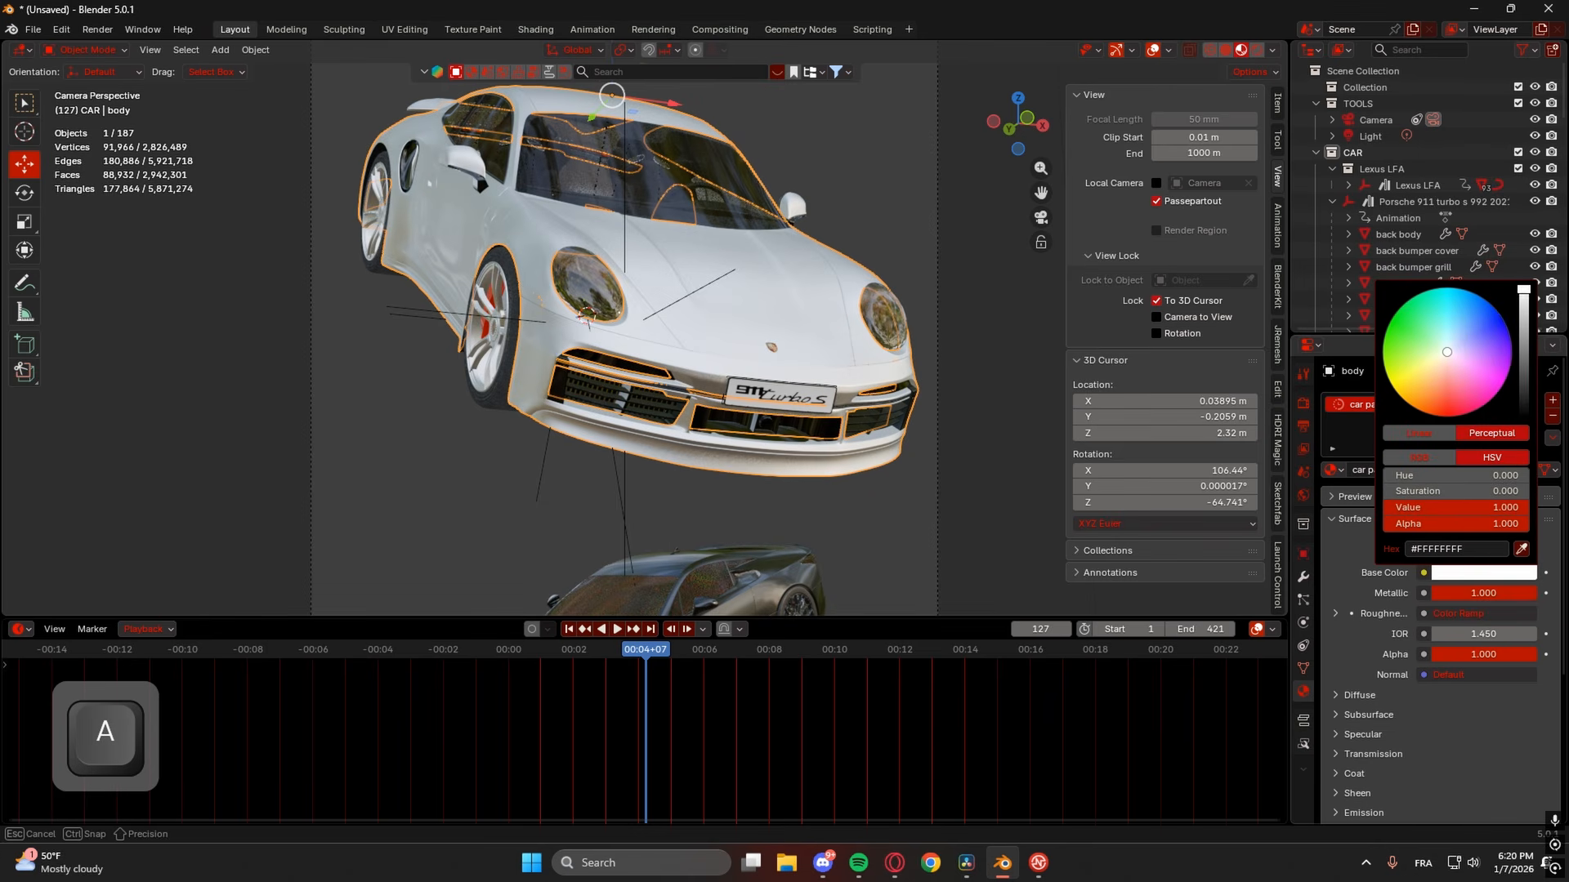
scroll(899, 404, down, 4)
click(899, 404)
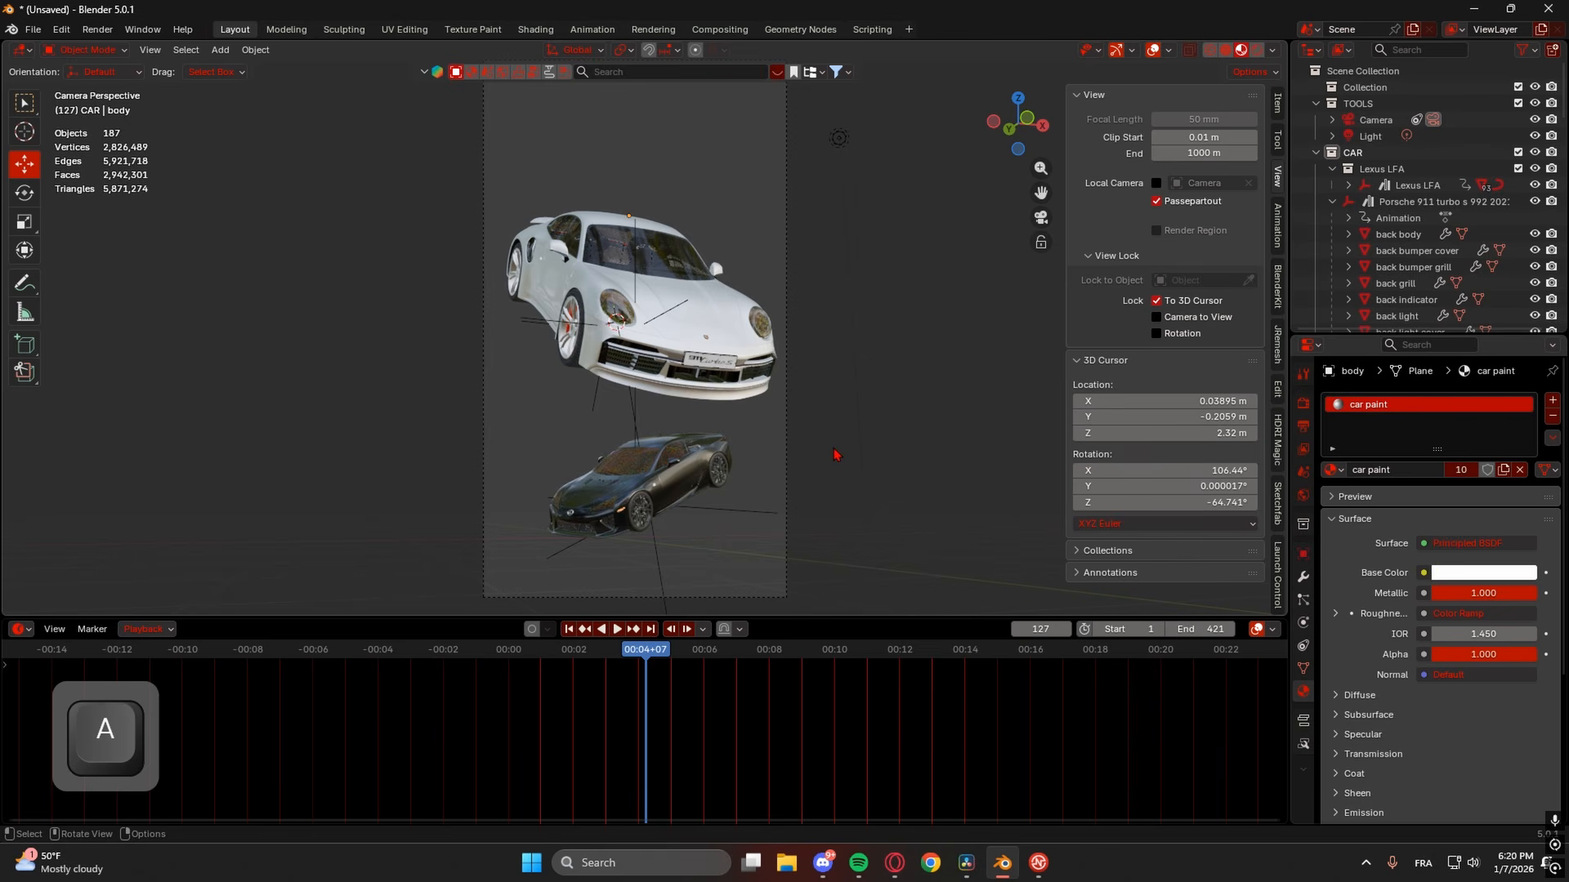
- In the Ctrl+S save window, replace Untitled with the file name 'FALLING PORSHE'
key(ctrl+s)
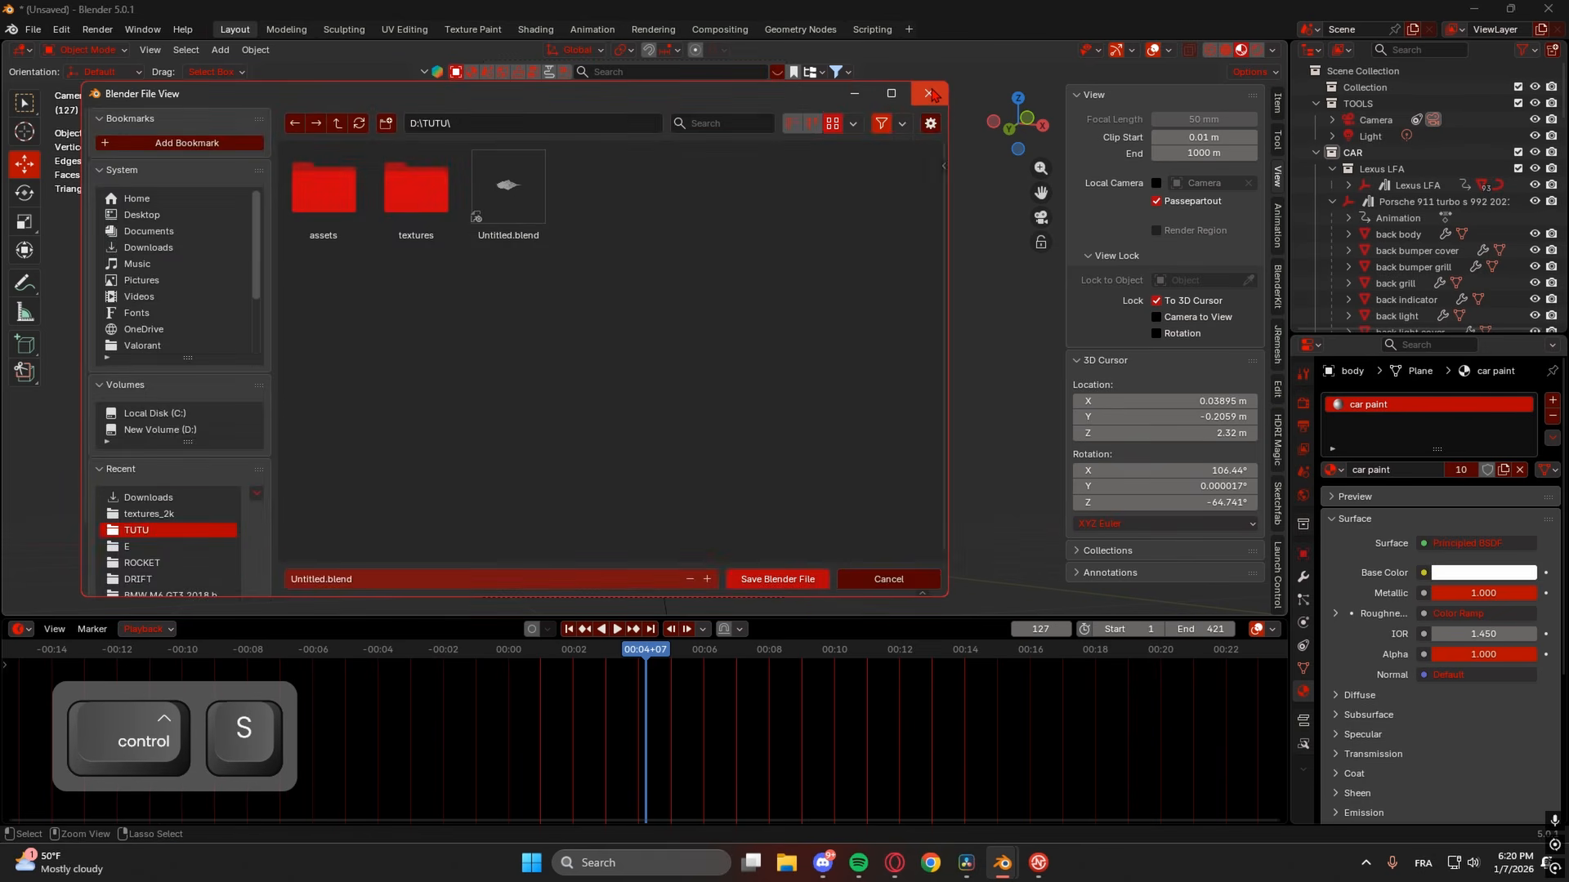
click(929, 94)
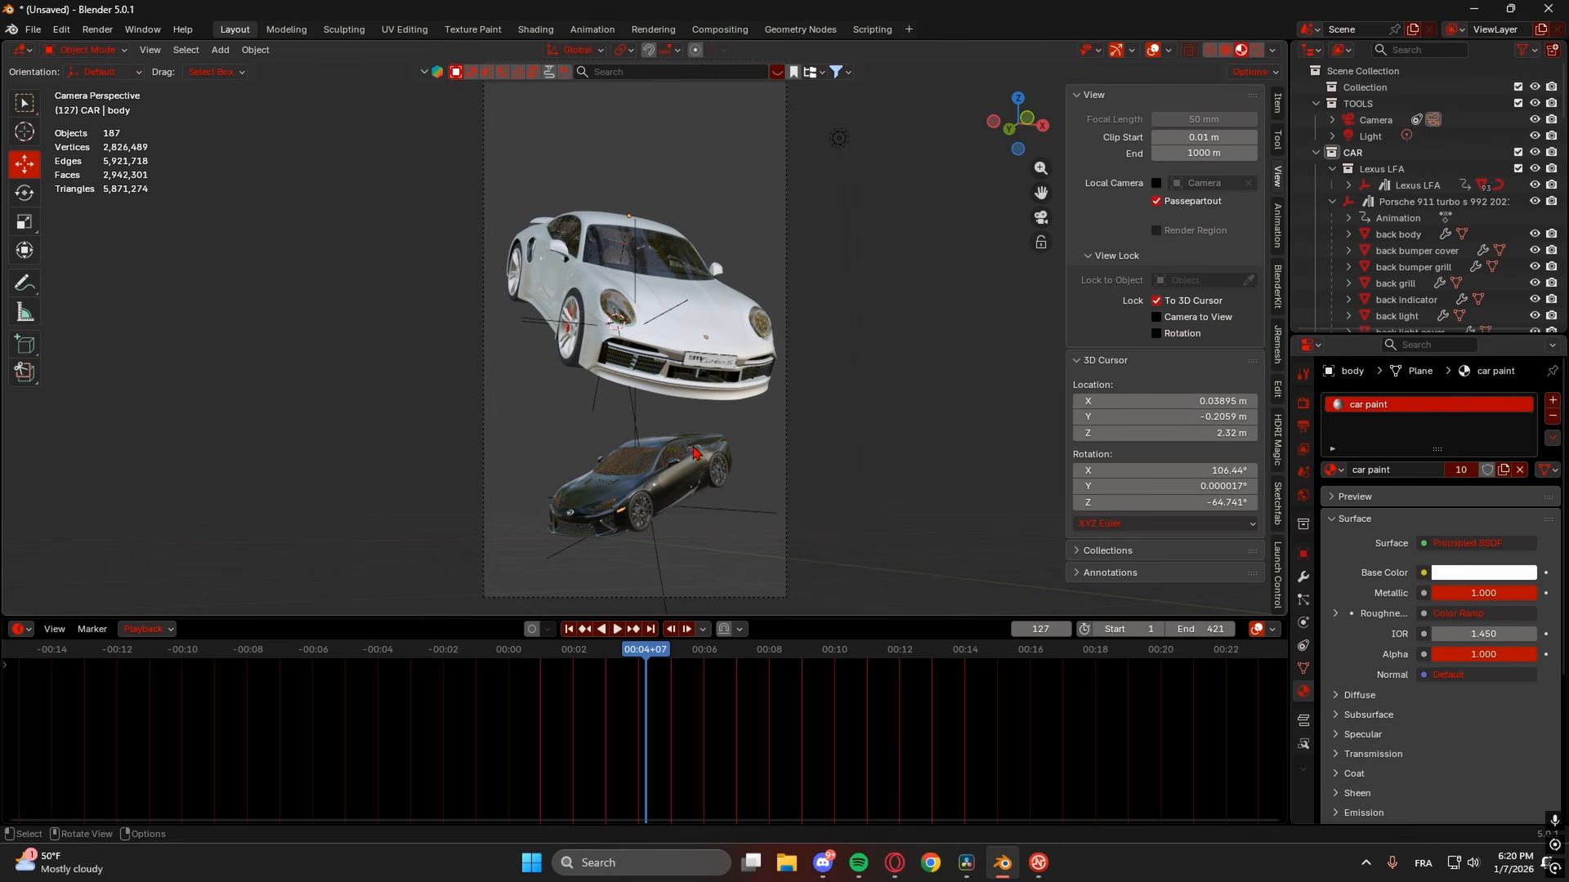
key(ctrl)
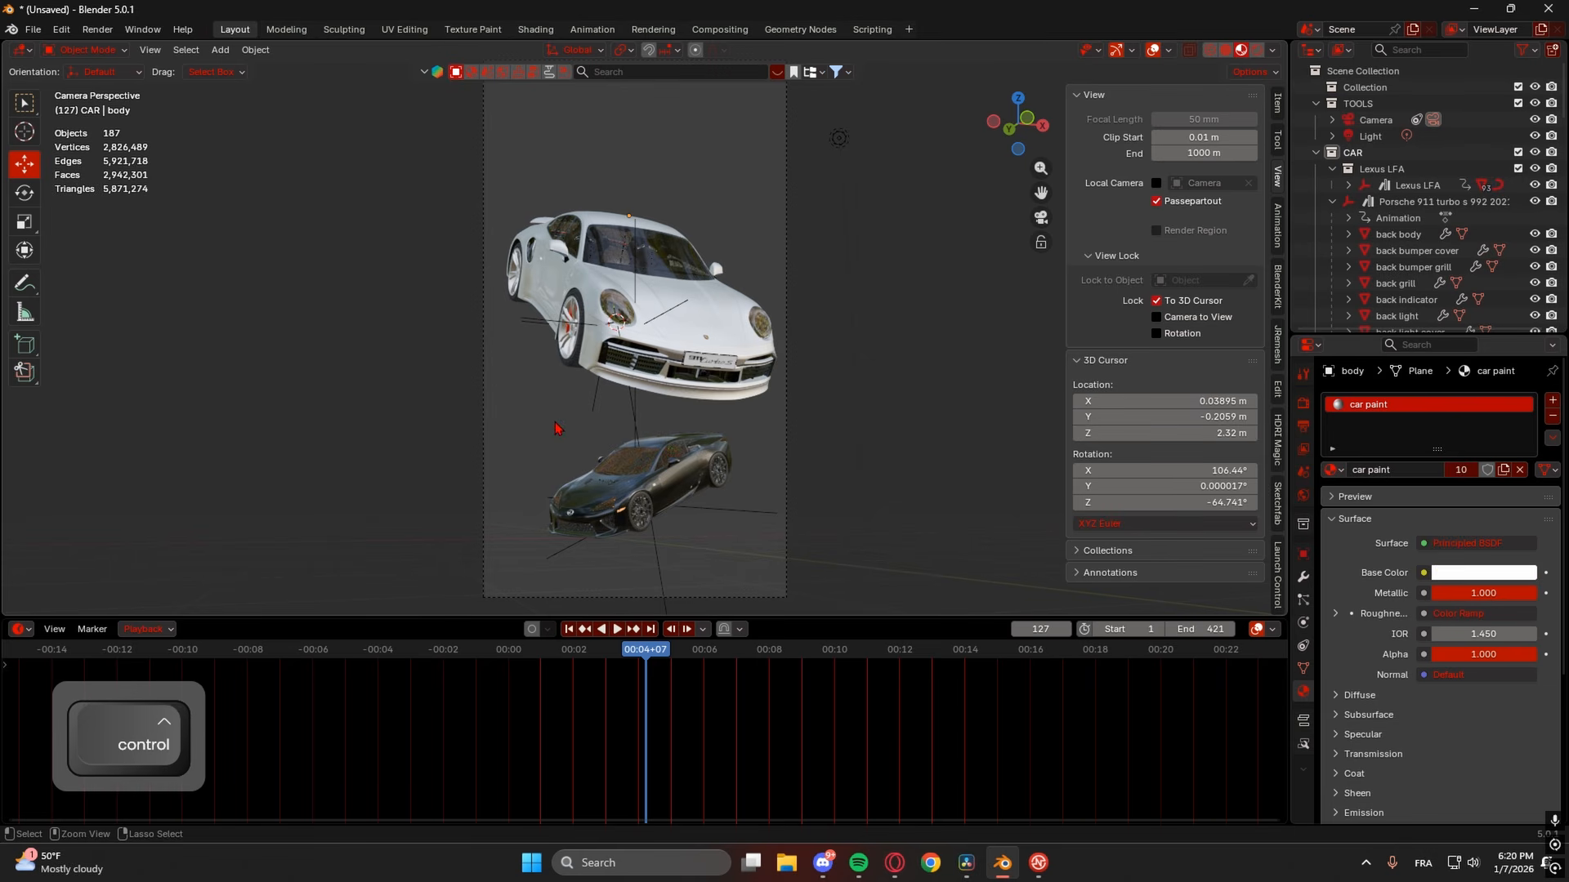
key(ctrl+s)
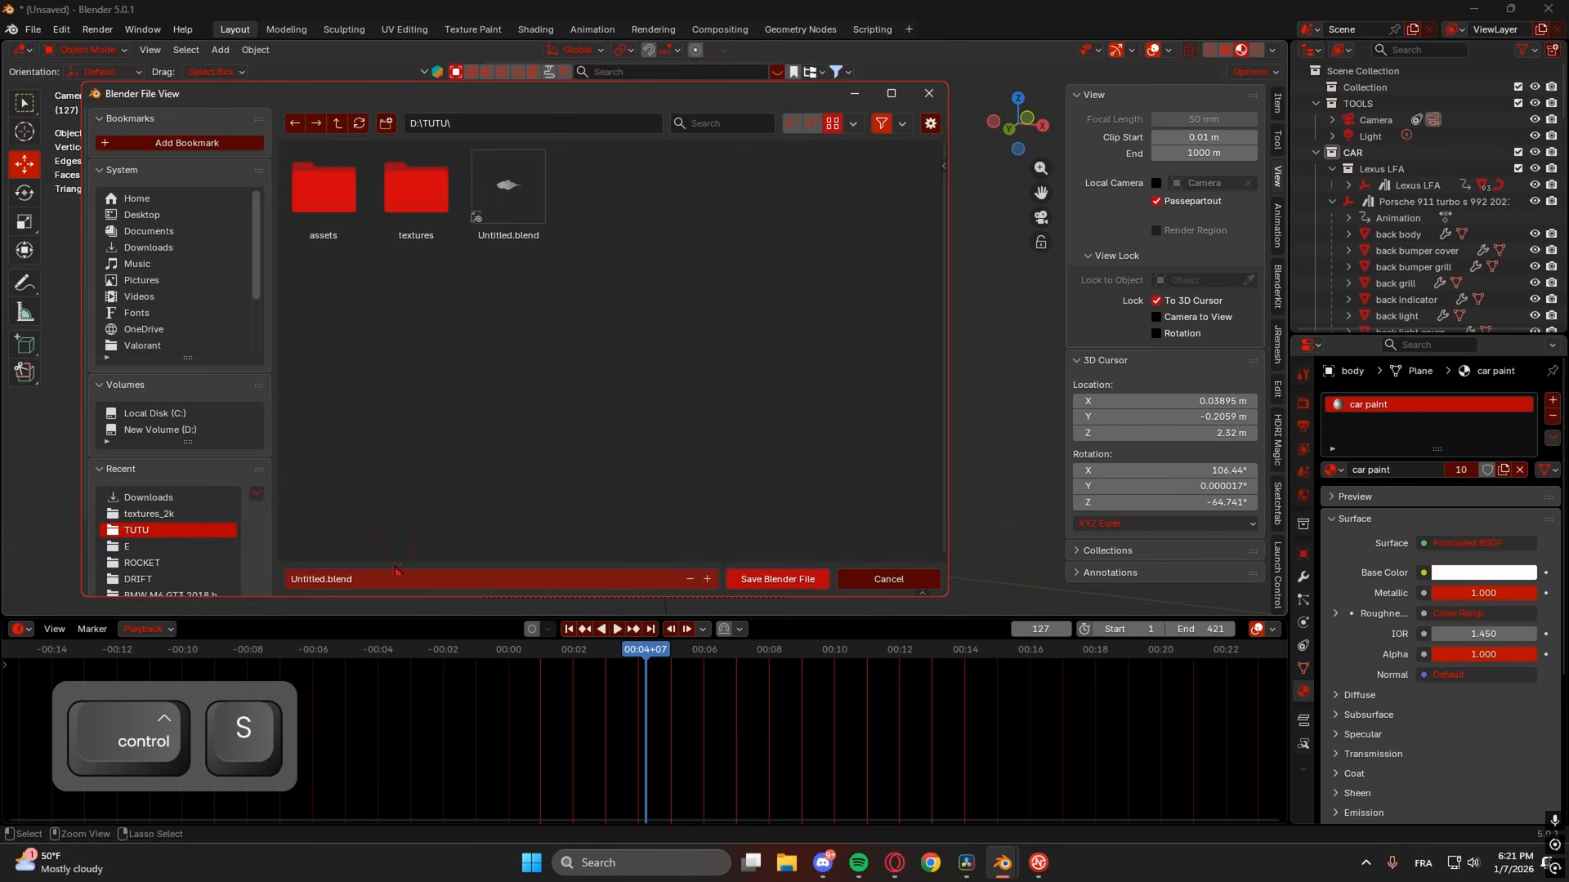
double_click(318, 579)
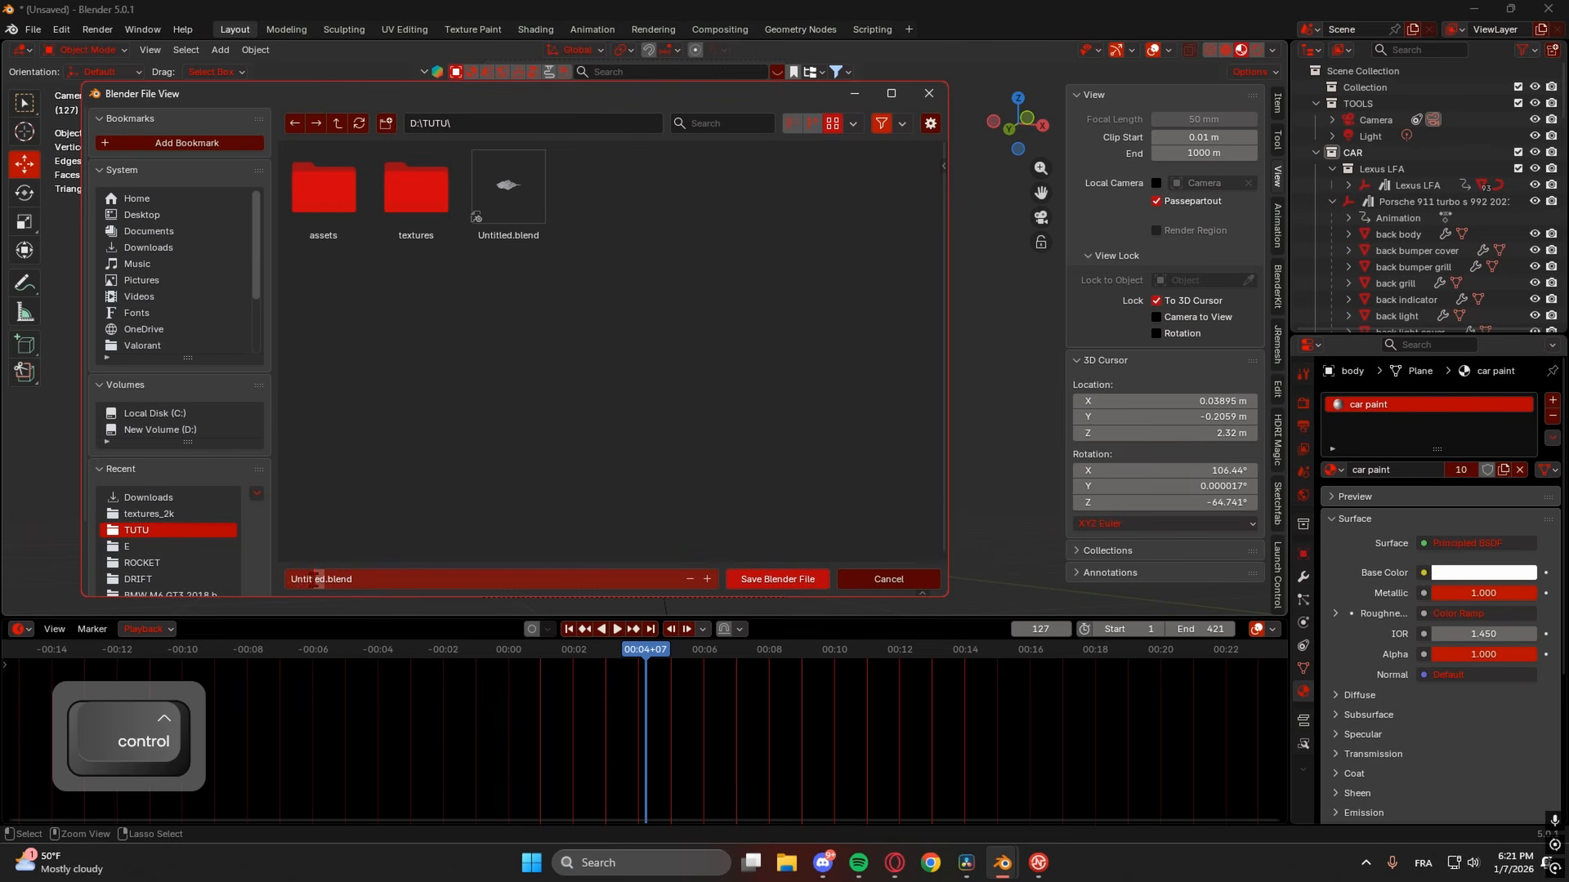
key(BackSpace)
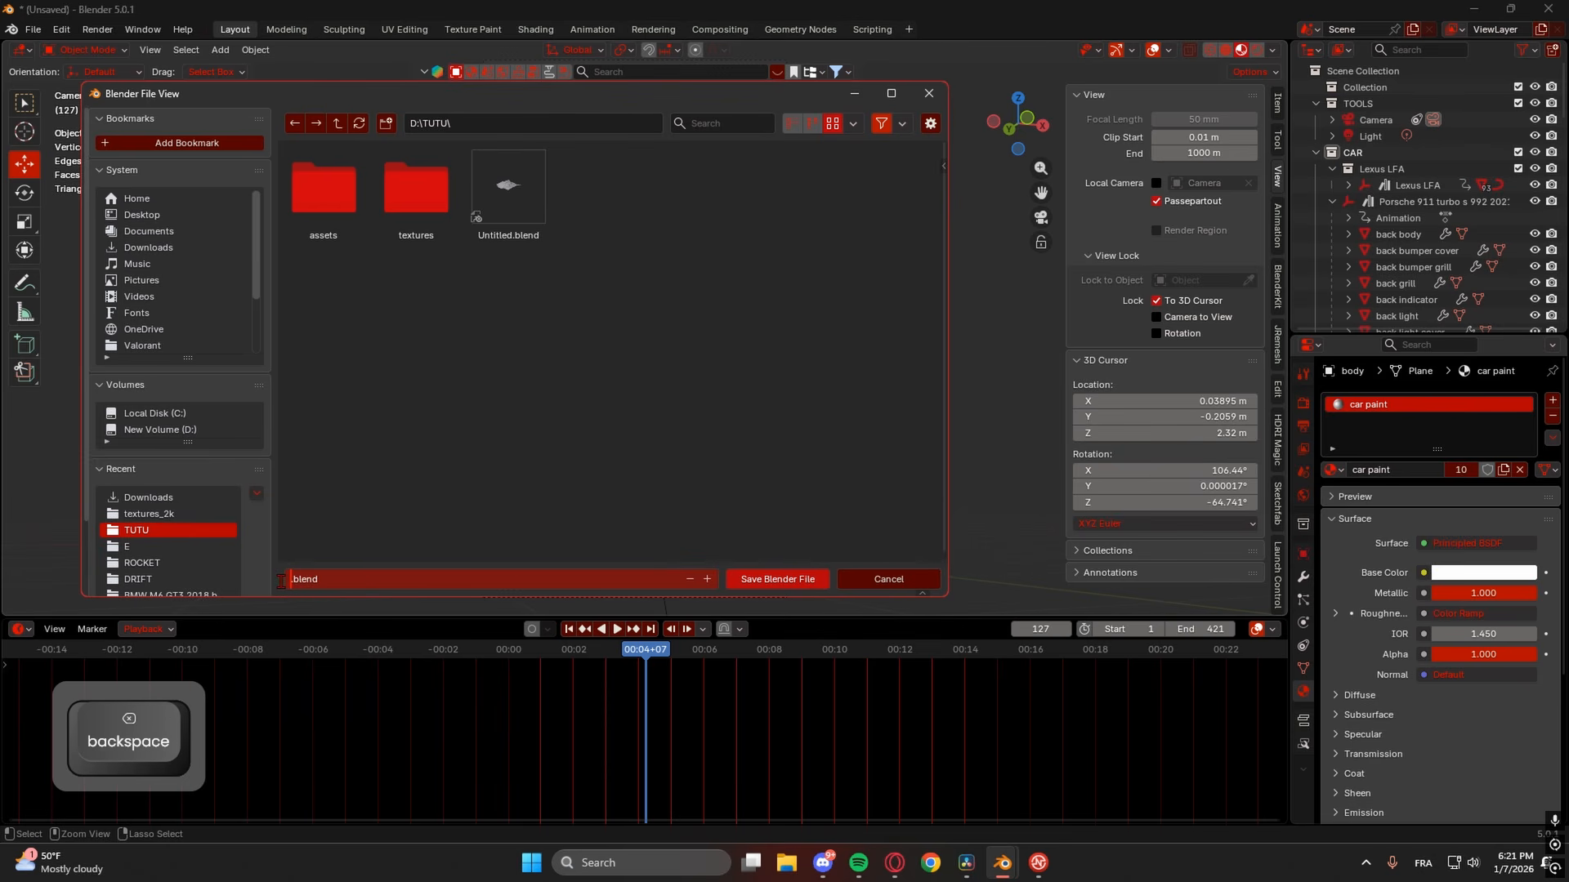
text(FALLING PORSHE)
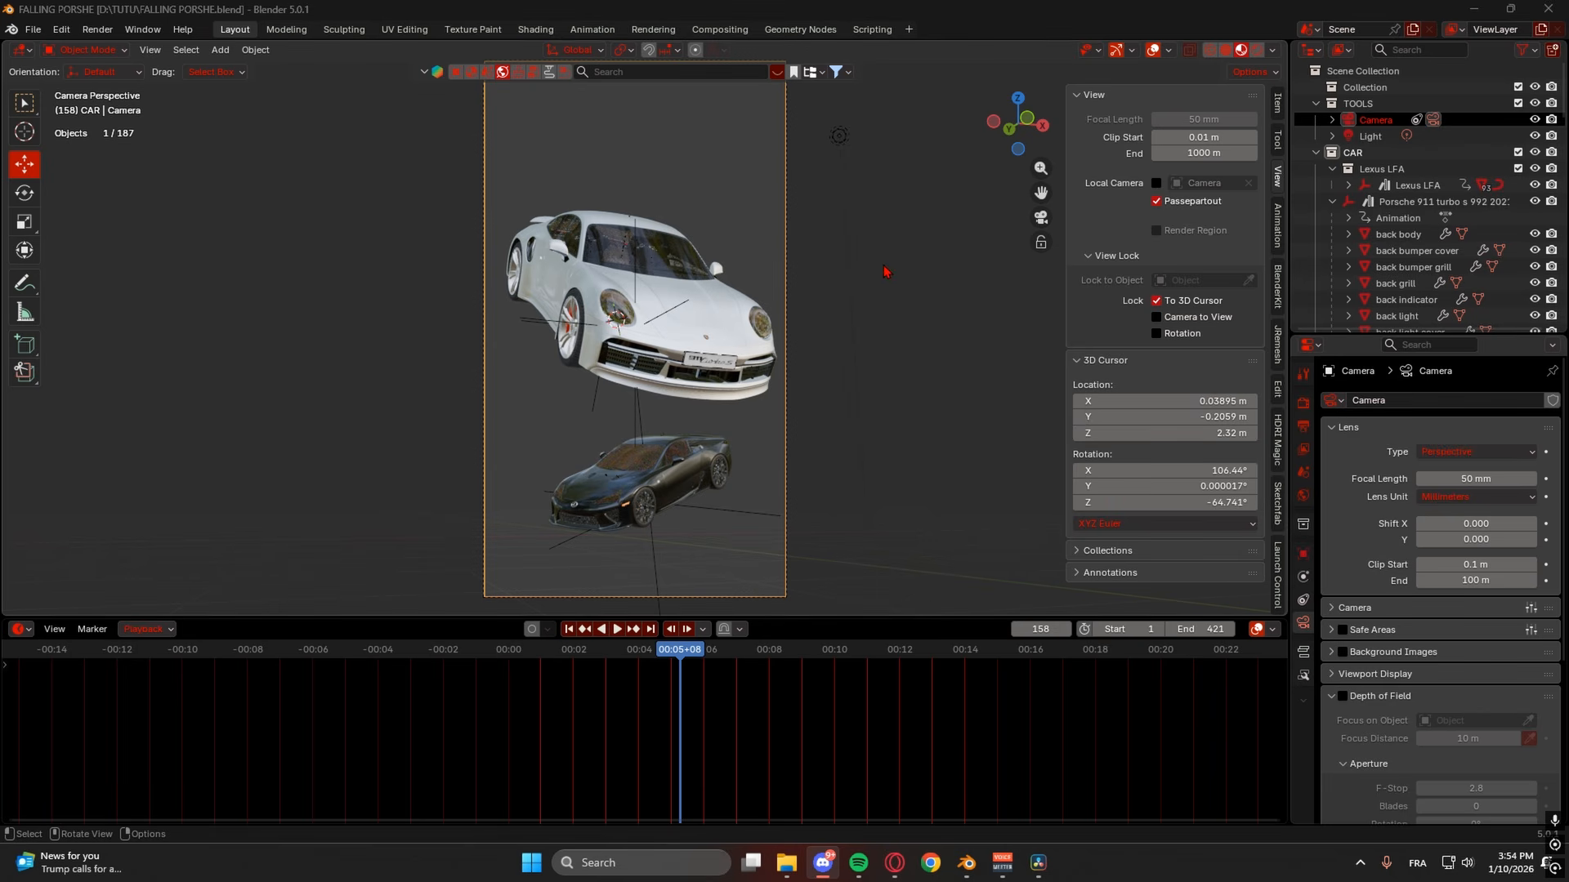
- Open the HDRI library browser, reset its search listing, and reopen it
click(777, 73)
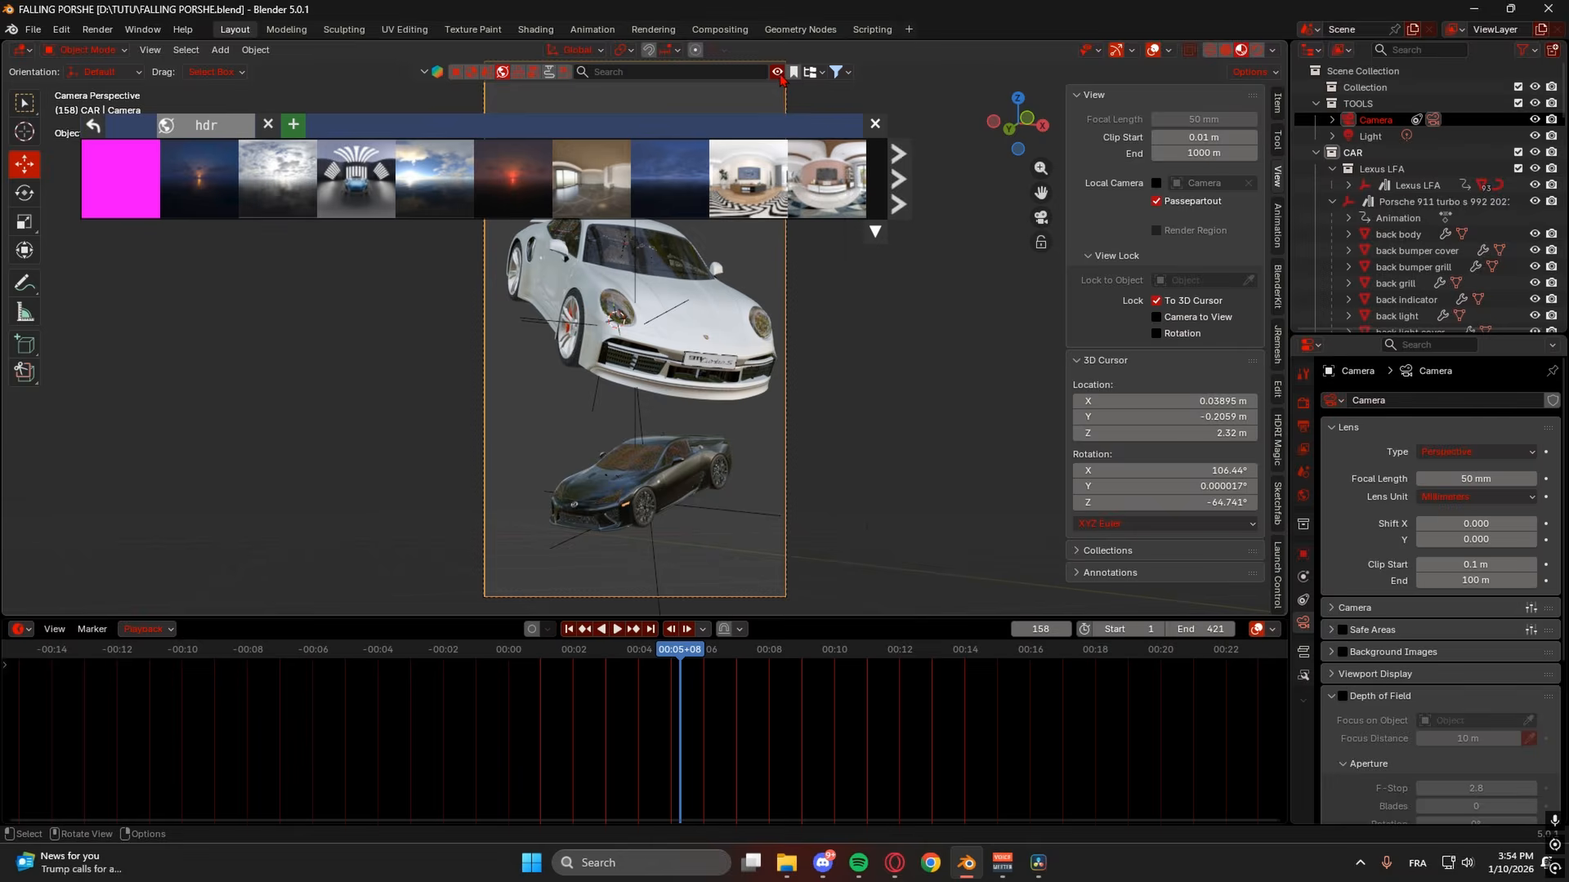
click(502, 73)
mouse_move(540, 161)
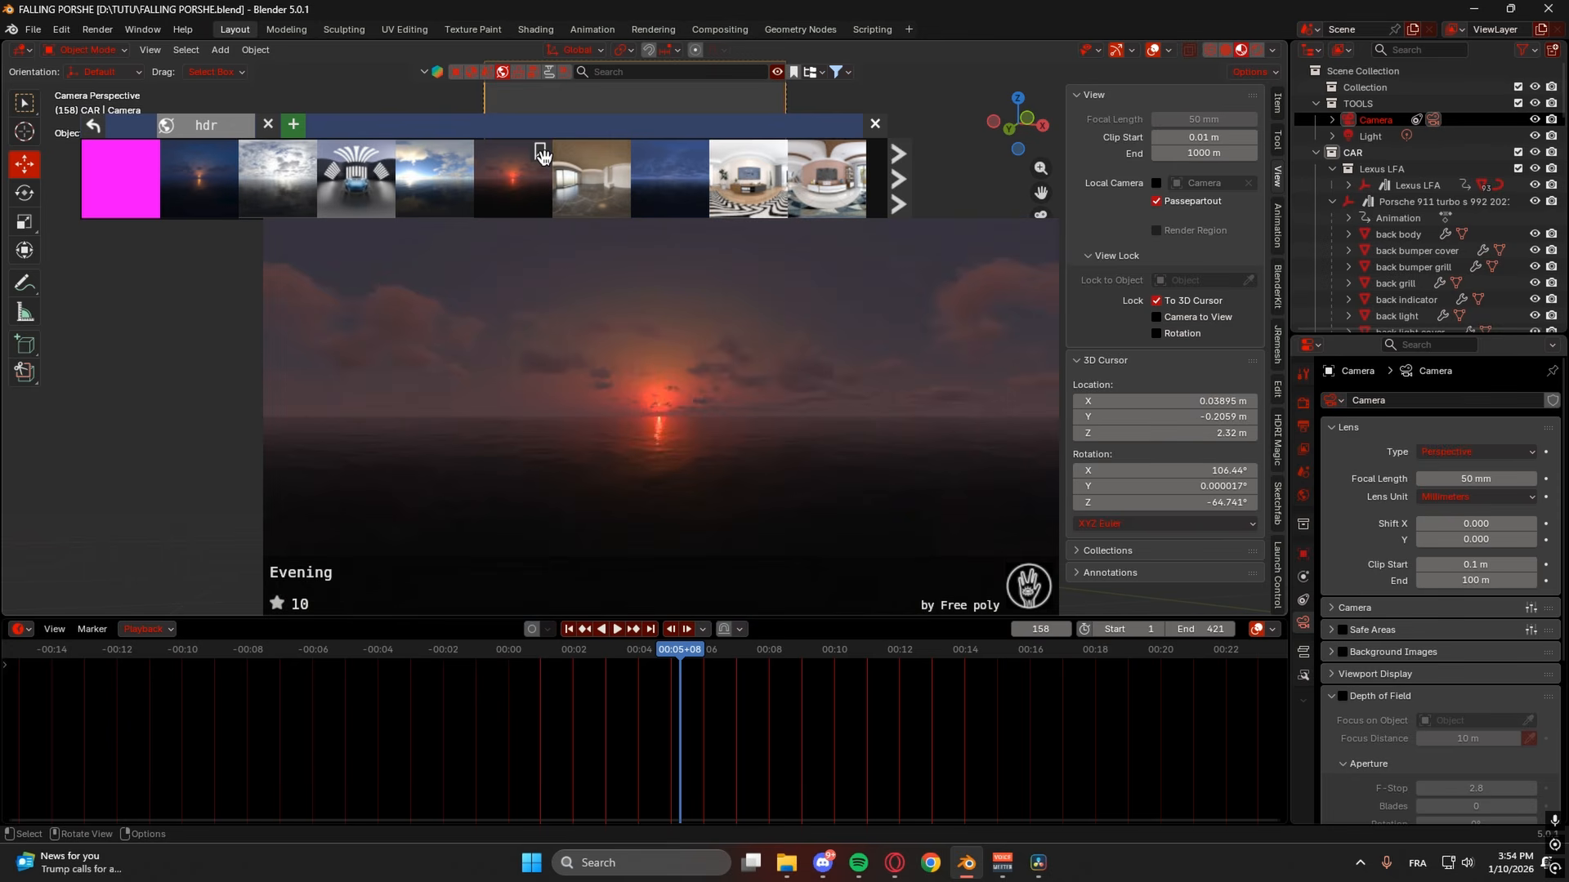
mouse_move(198, 171)
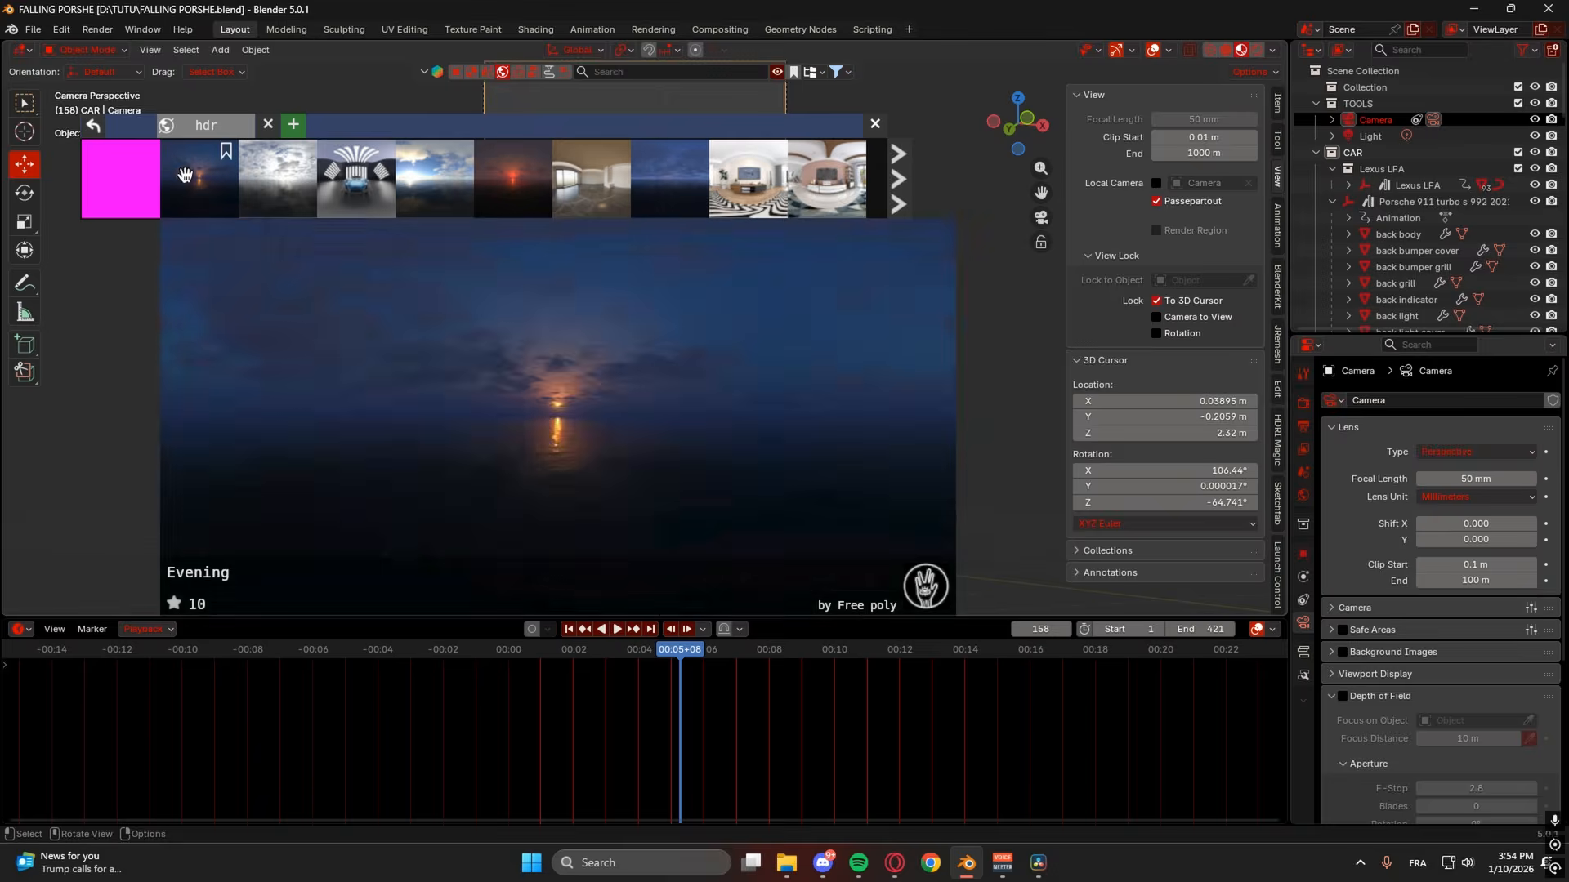
click(429, 73)
click(640, 74)
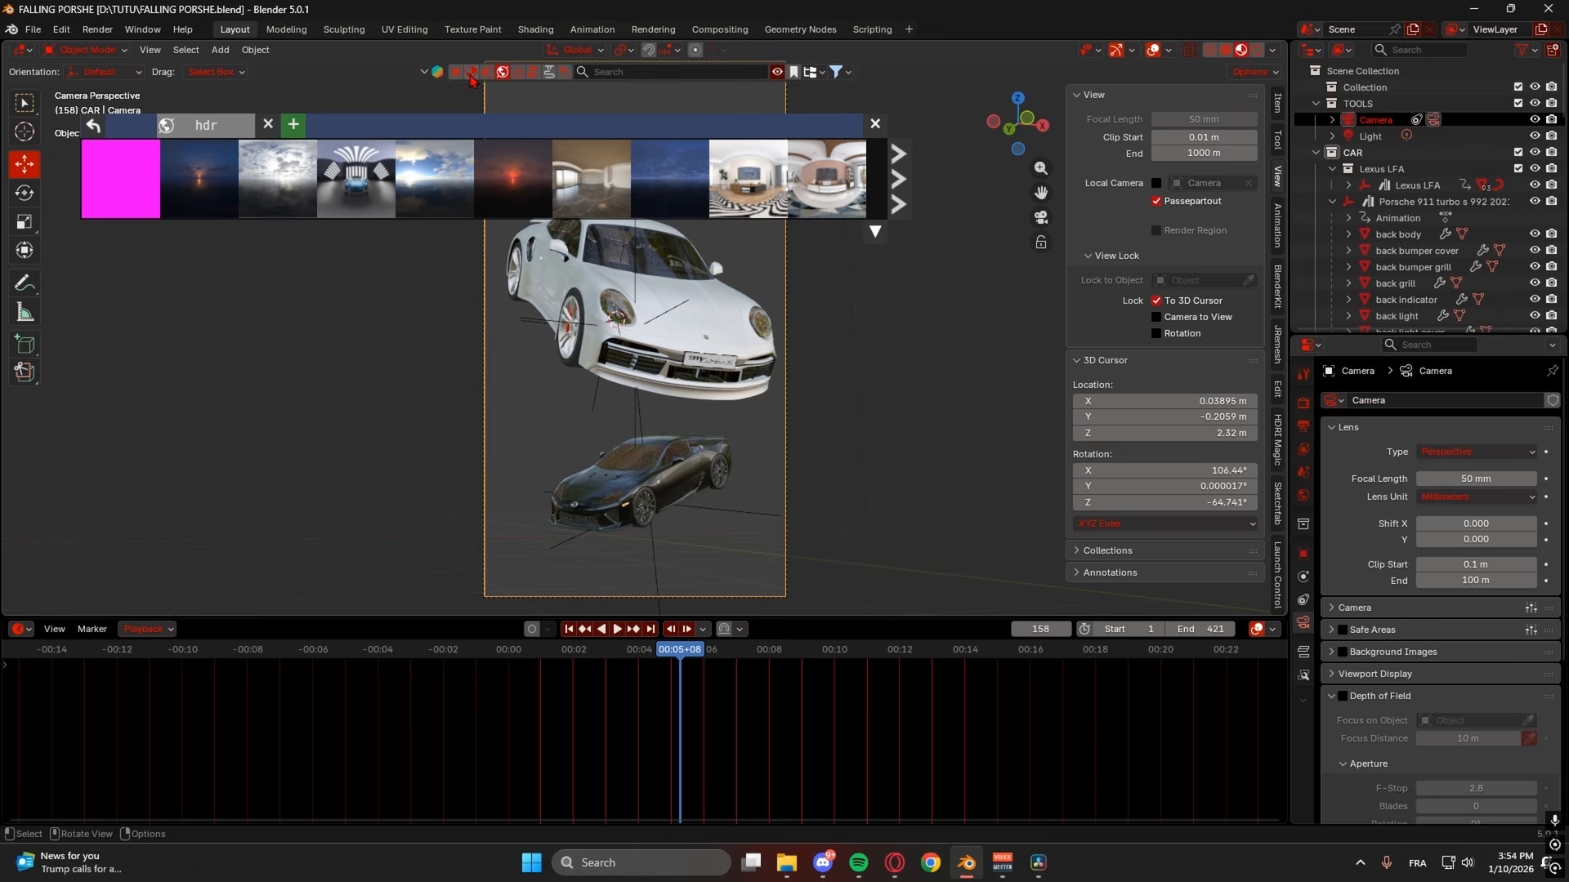
- Browse the HDRI thumbnails and download the Sunset HDRI at 8192 resolution
mouse_move(357, 171)
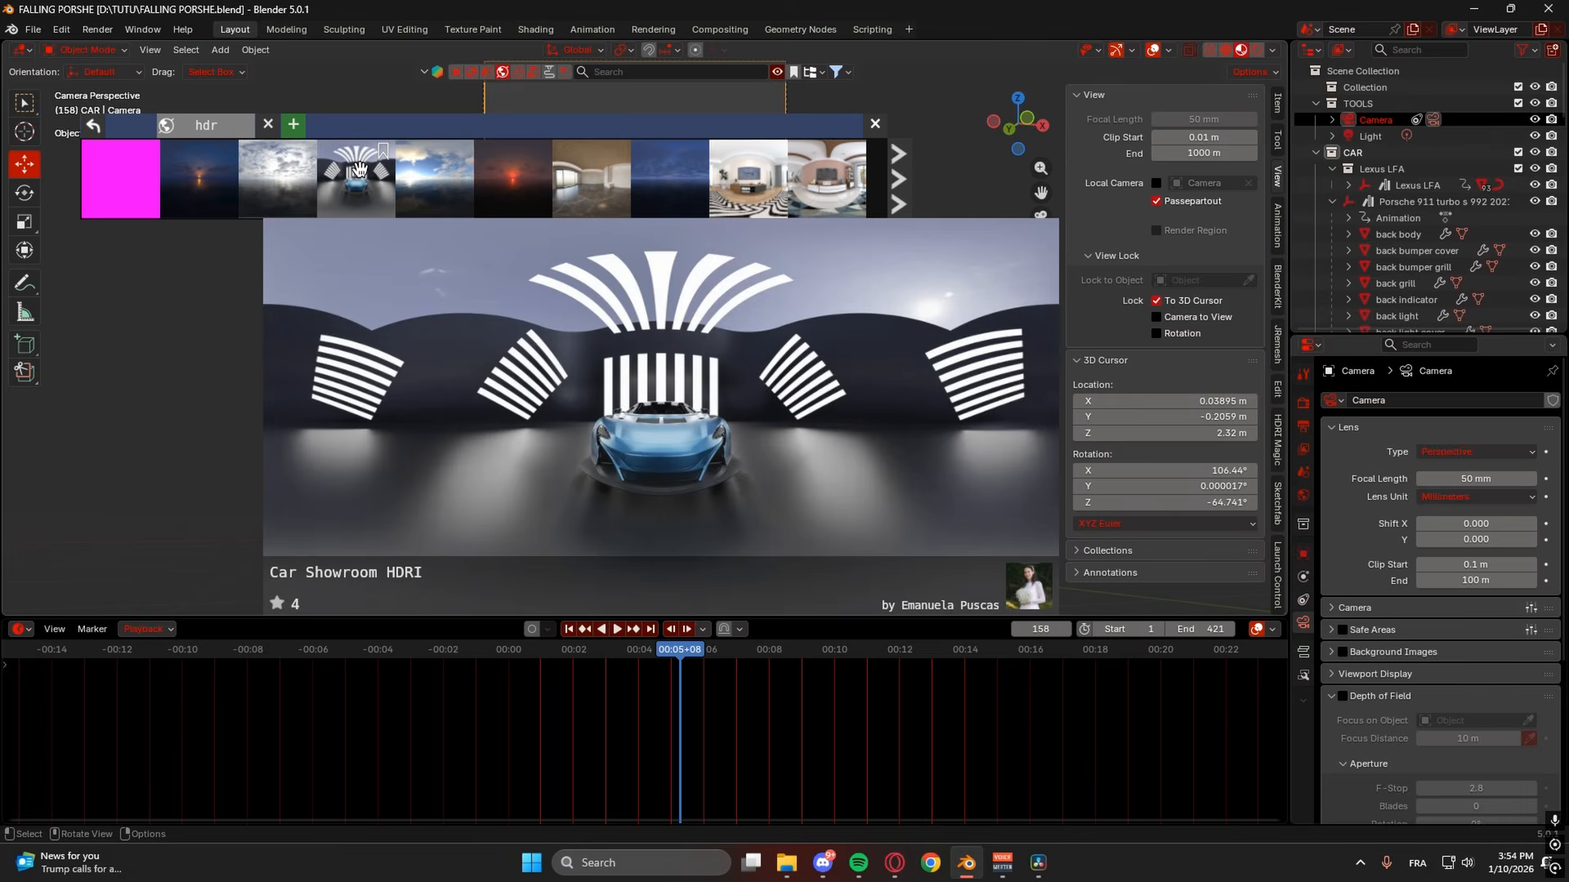
mouse_move(458, 200)
mouse_move(249, 180)
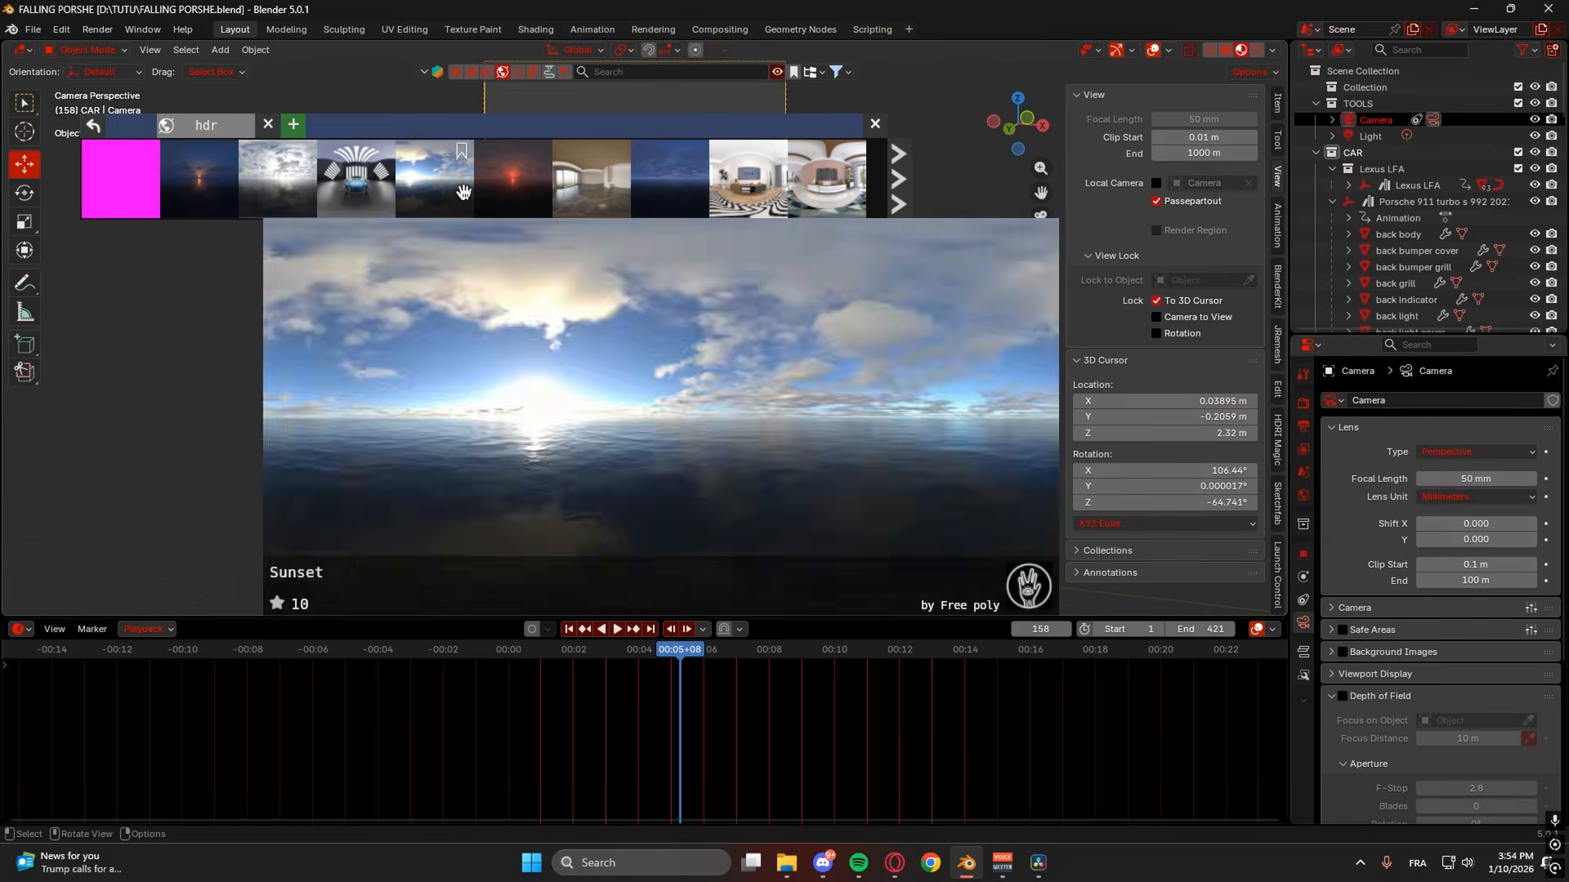
mouse_move(510, 186)
click(430, 183)
click(510, 188)
click(406, 211)
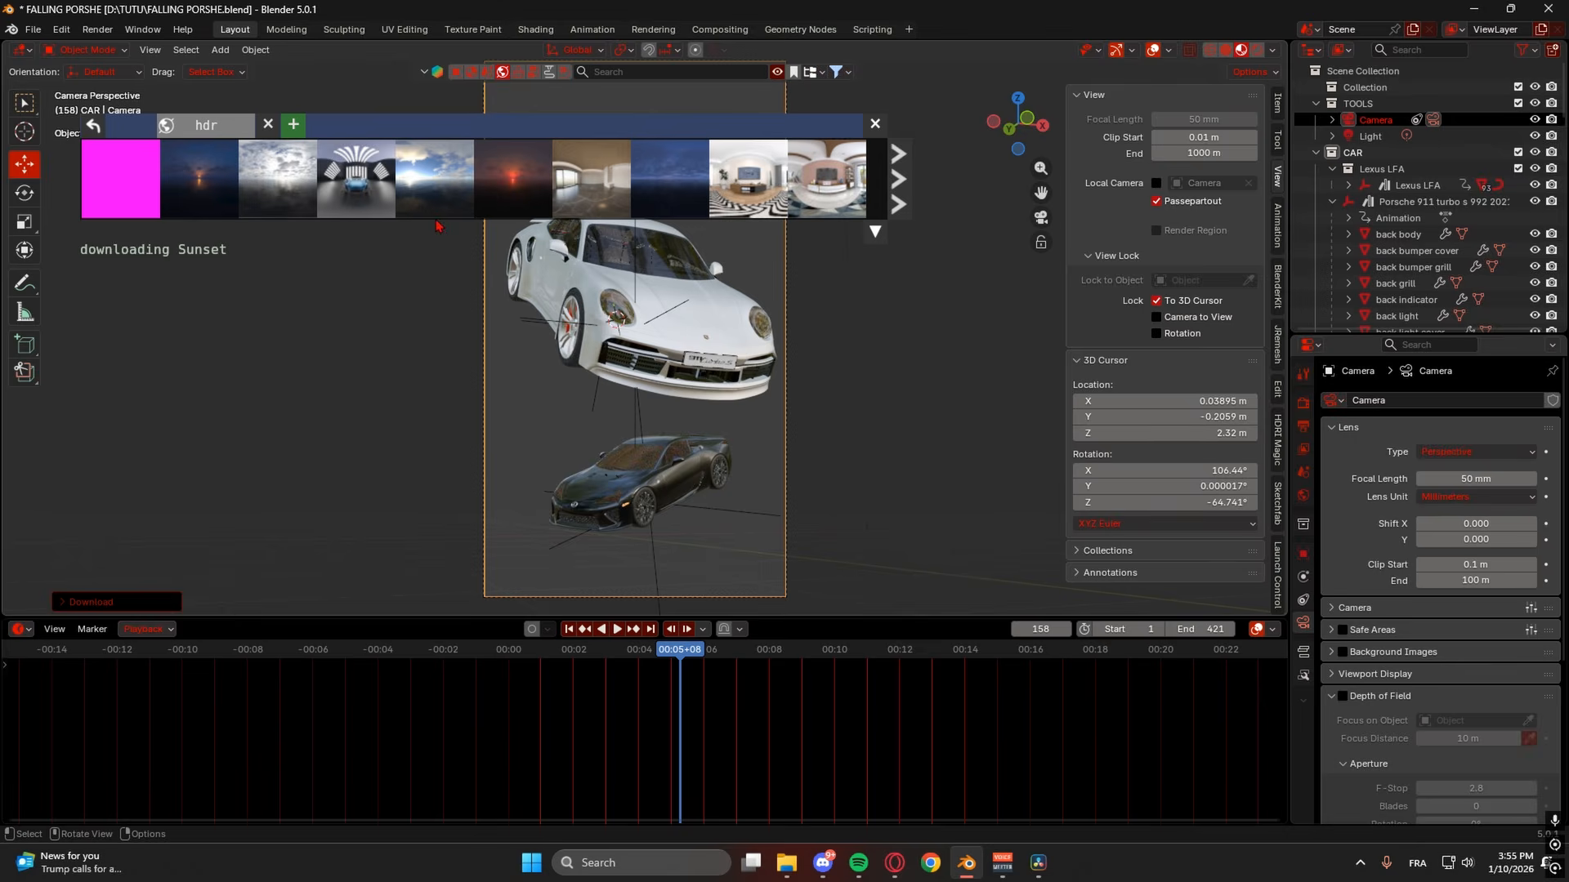
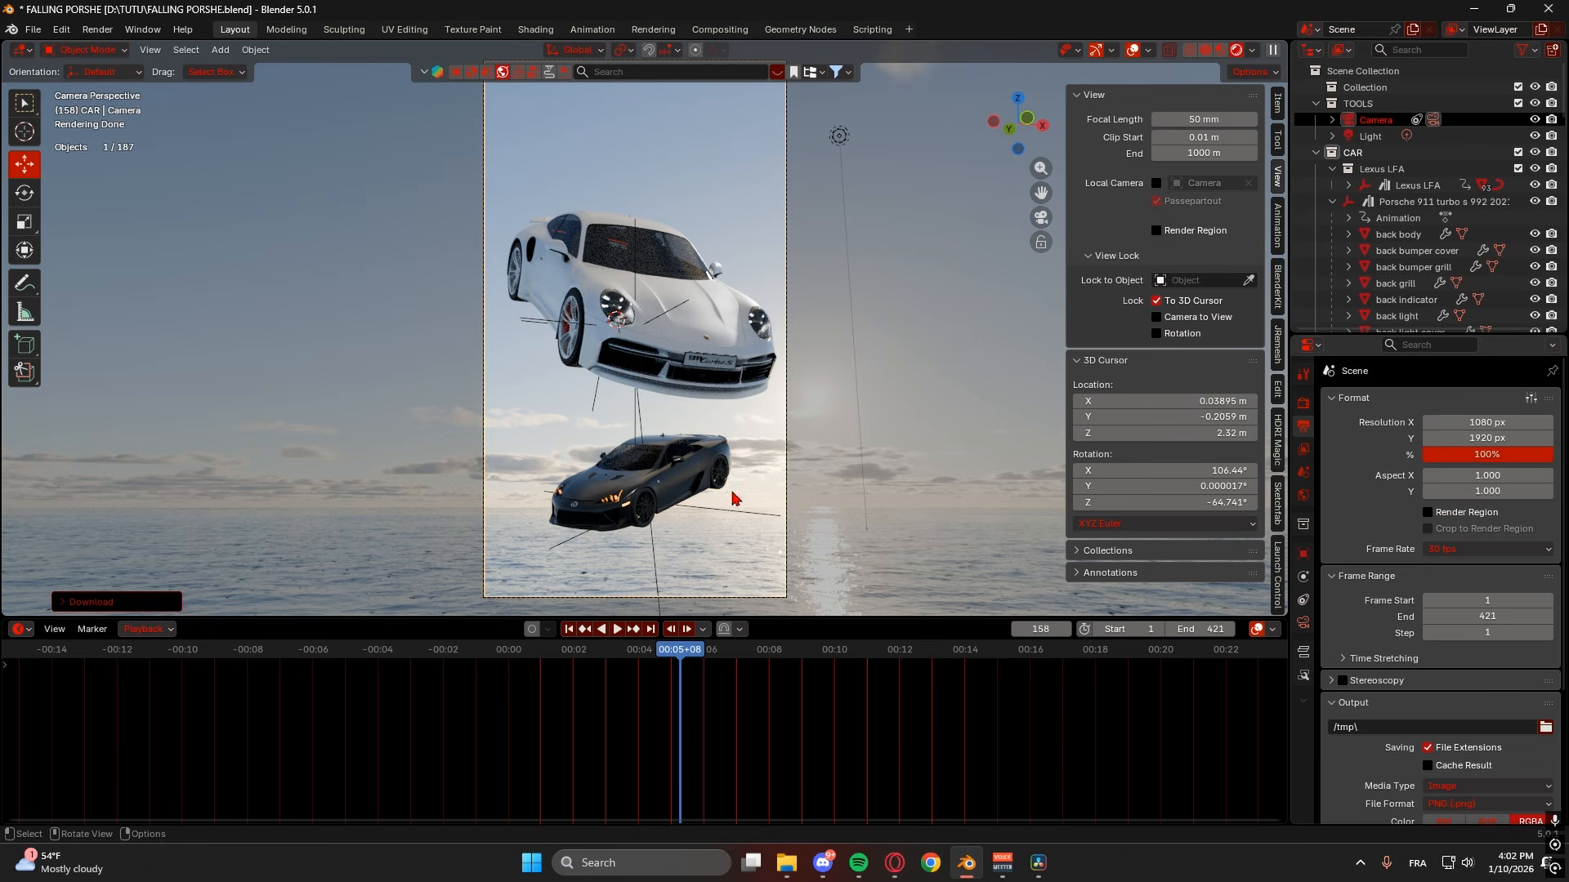
- Move the playhead to frame 41, then to frame 208, and select the Porsche body
scroll(766, 481, down, 1)
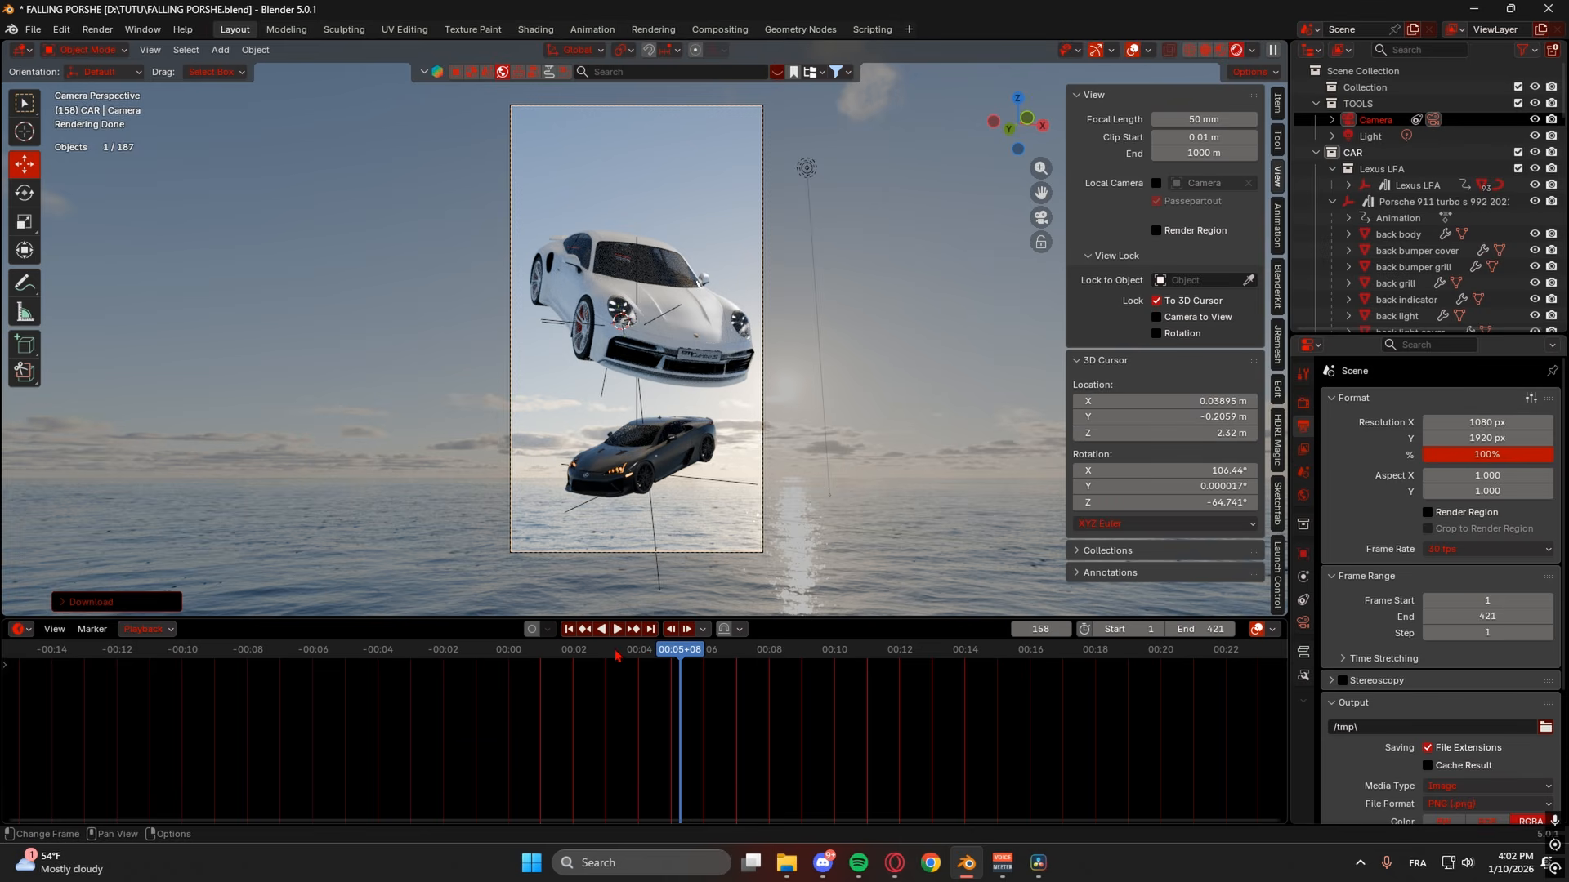
click(553, 655)
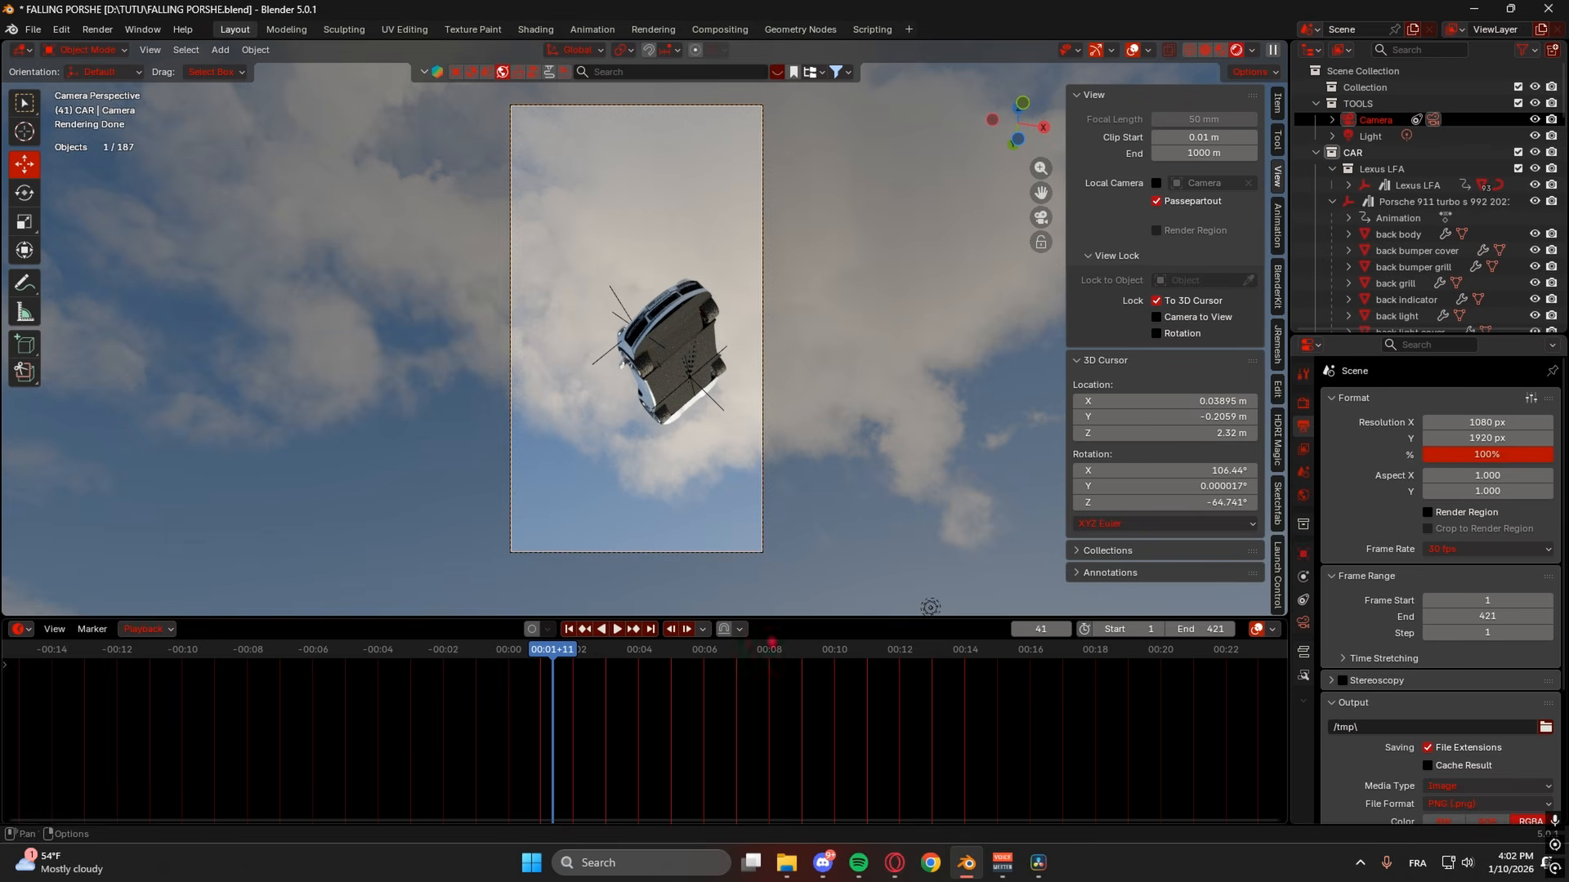
click(735, 658)
click(686, 330)
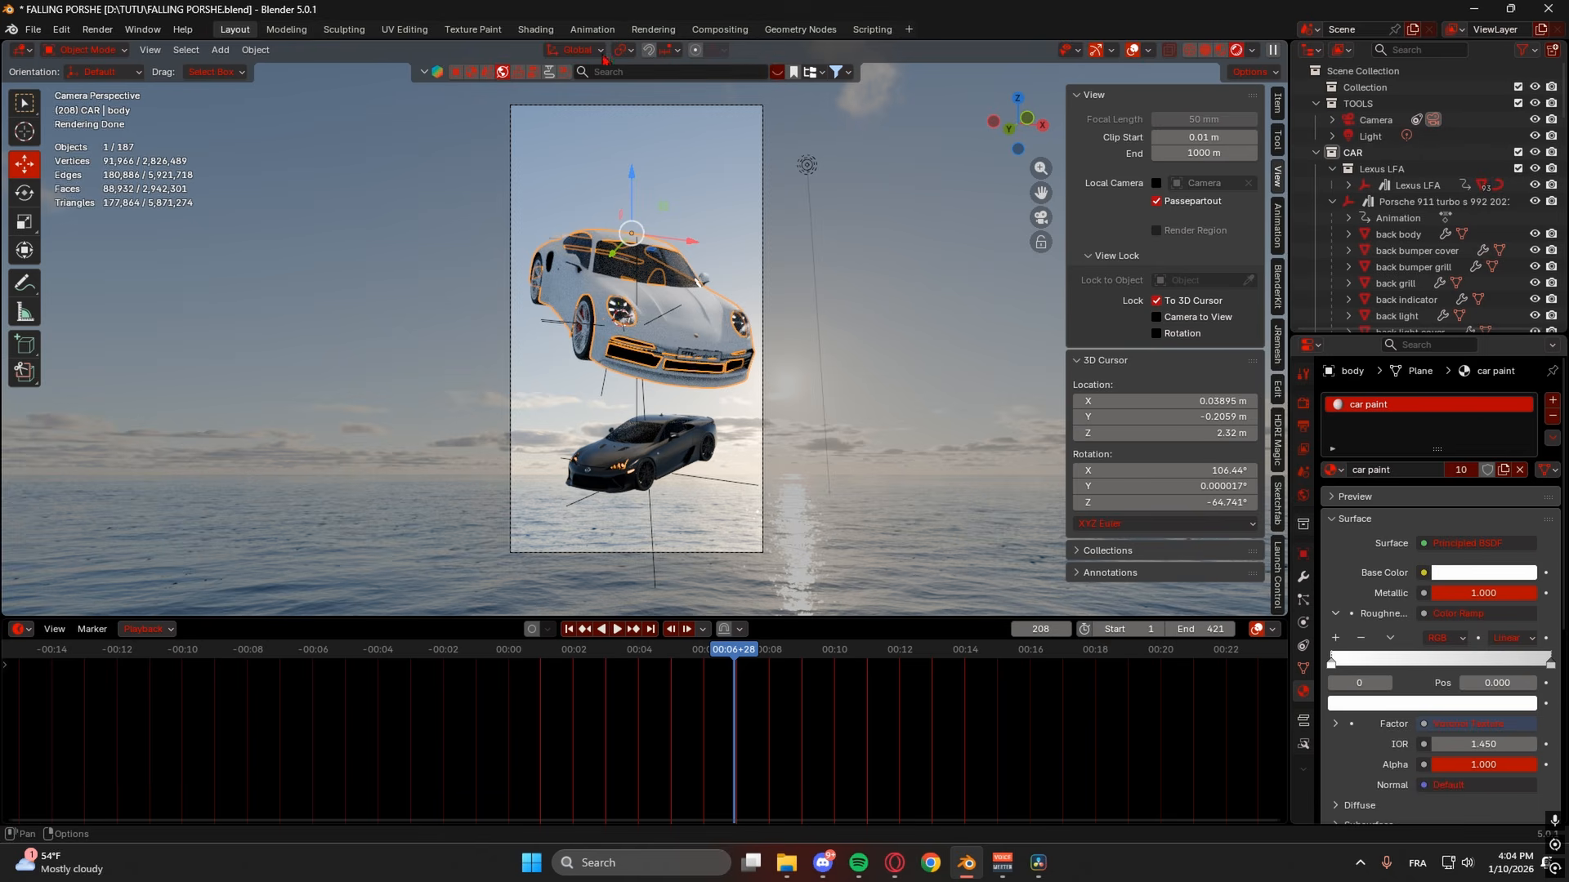
- In the Shading workspace, frame the car paint's Principled BSDF and switch the viewport to Rendered shading
click(537, 31)
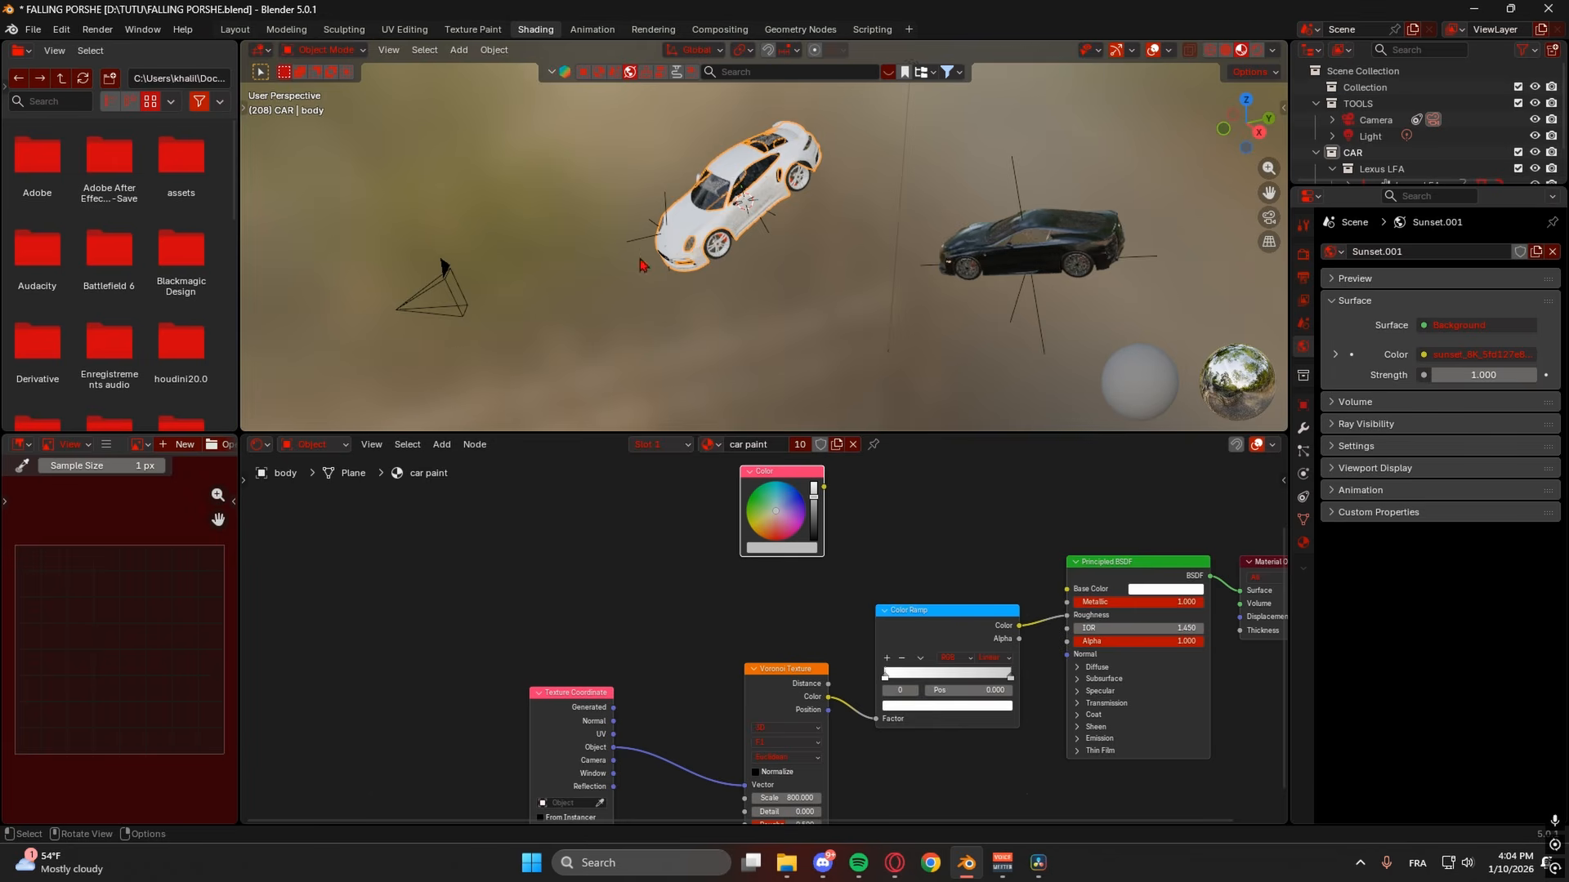
middle_drag(770, 295, 935, 309)
scroll(907, 255, up, 4)
scroll(932, 273, up, 3)
shift+middle_drag(937, 579, 719, 480)
shift+middle_drag(866, 499, 835, 527)
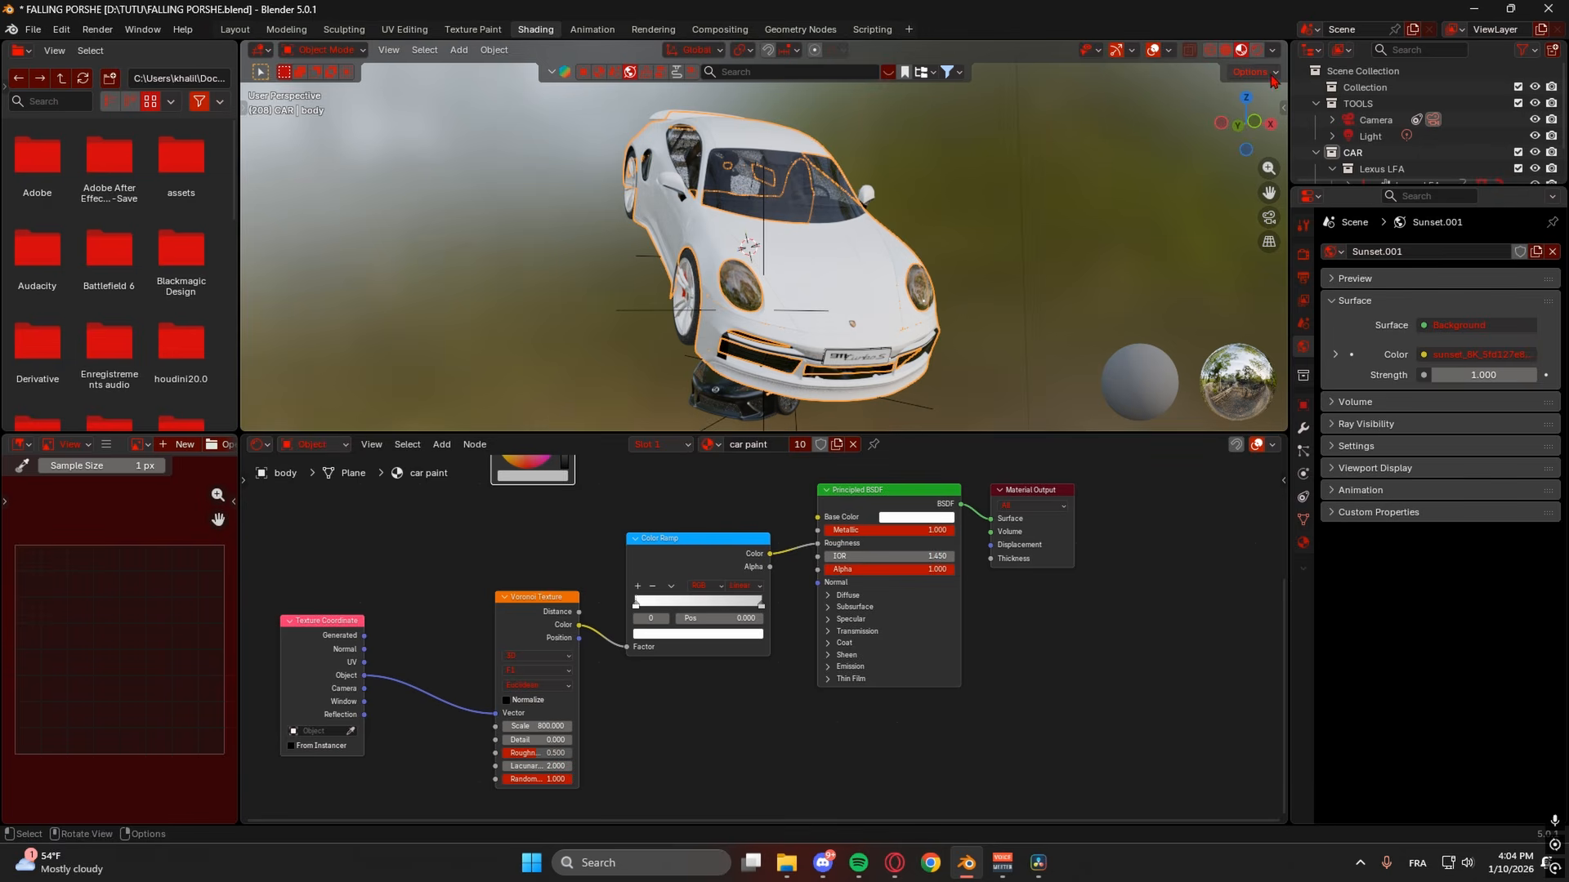
click(1256, 54)
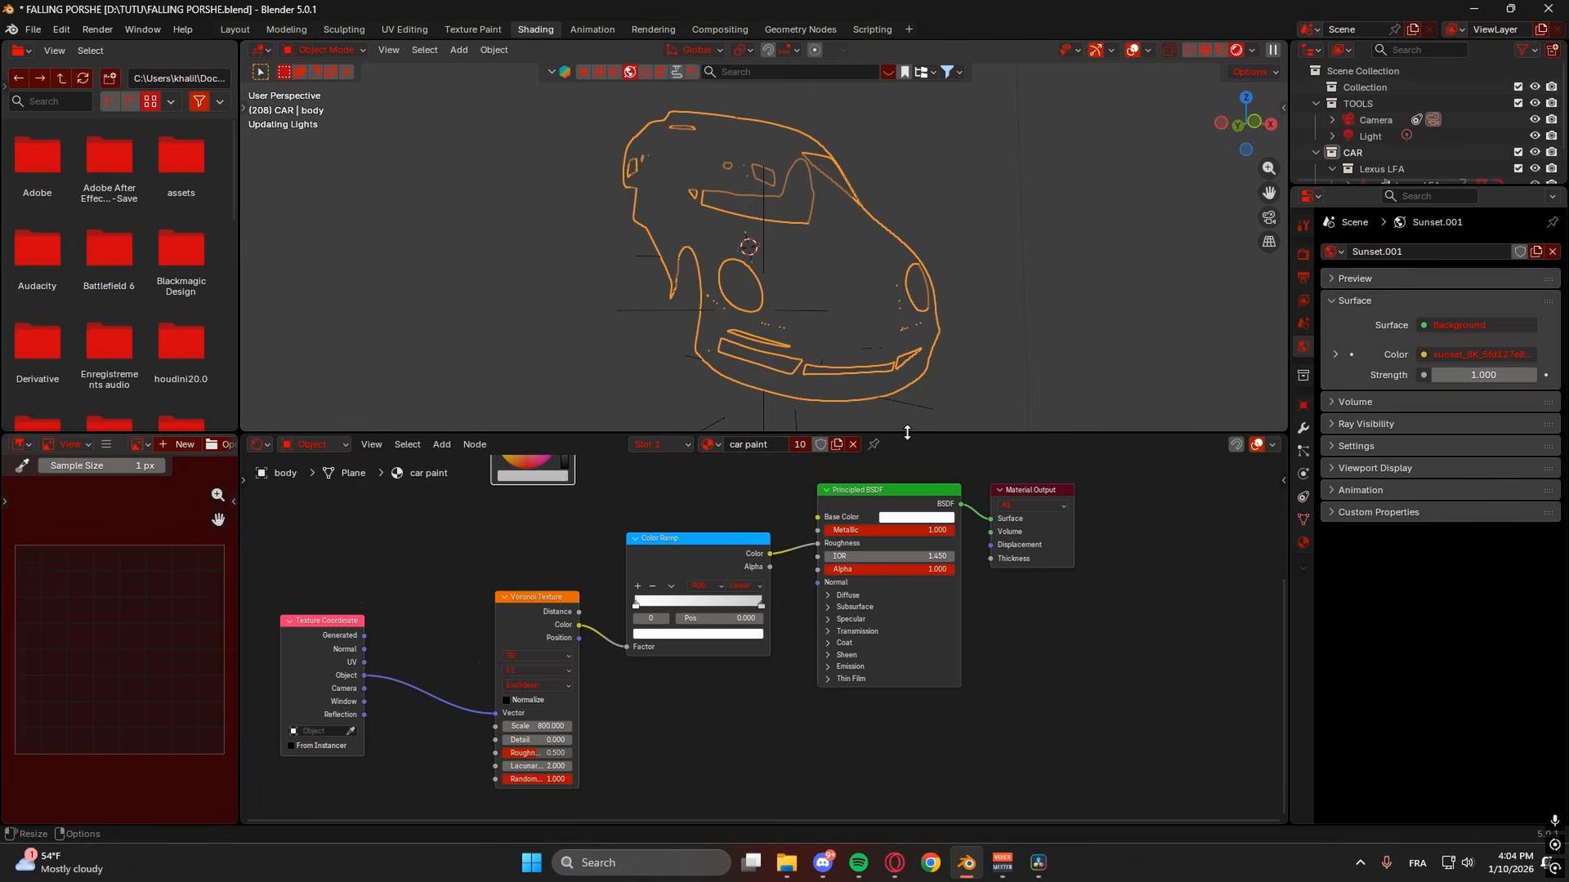
shift+middle_drag(913, 375, 841, 277)
mouse_move(873, 255)
middle_down()
mouse_move(858, 251)
mouse_move(864, 227)
middle_up()
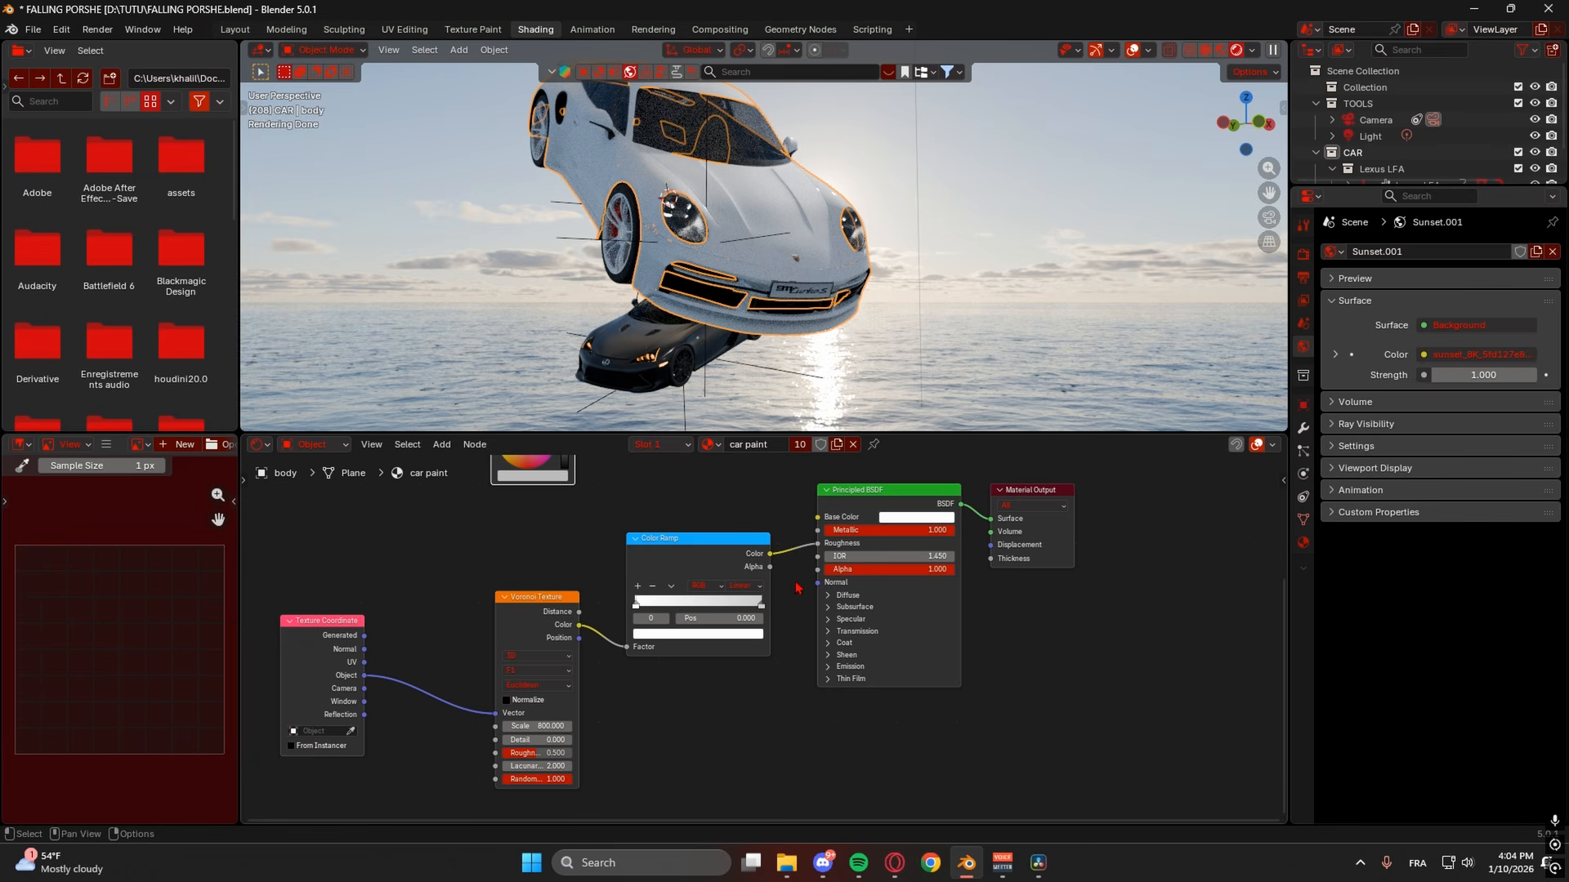
- Disconnect the Color Ramp from the Principled BSDF's Roughness input
drag(819, 550, 866, 572)
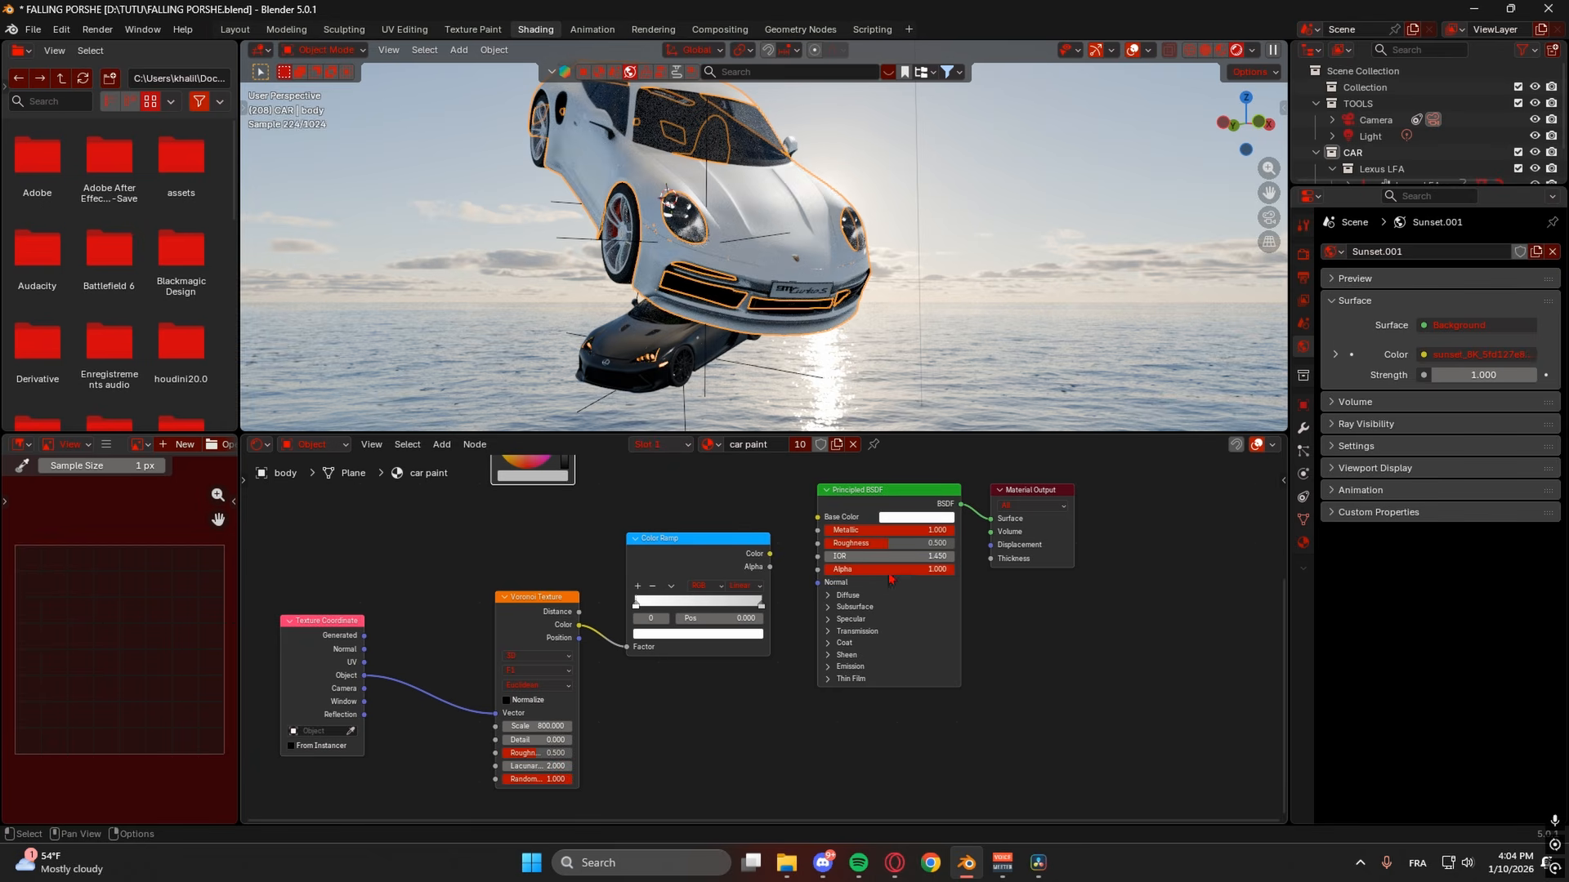
scroll(849, 373, up, 3)
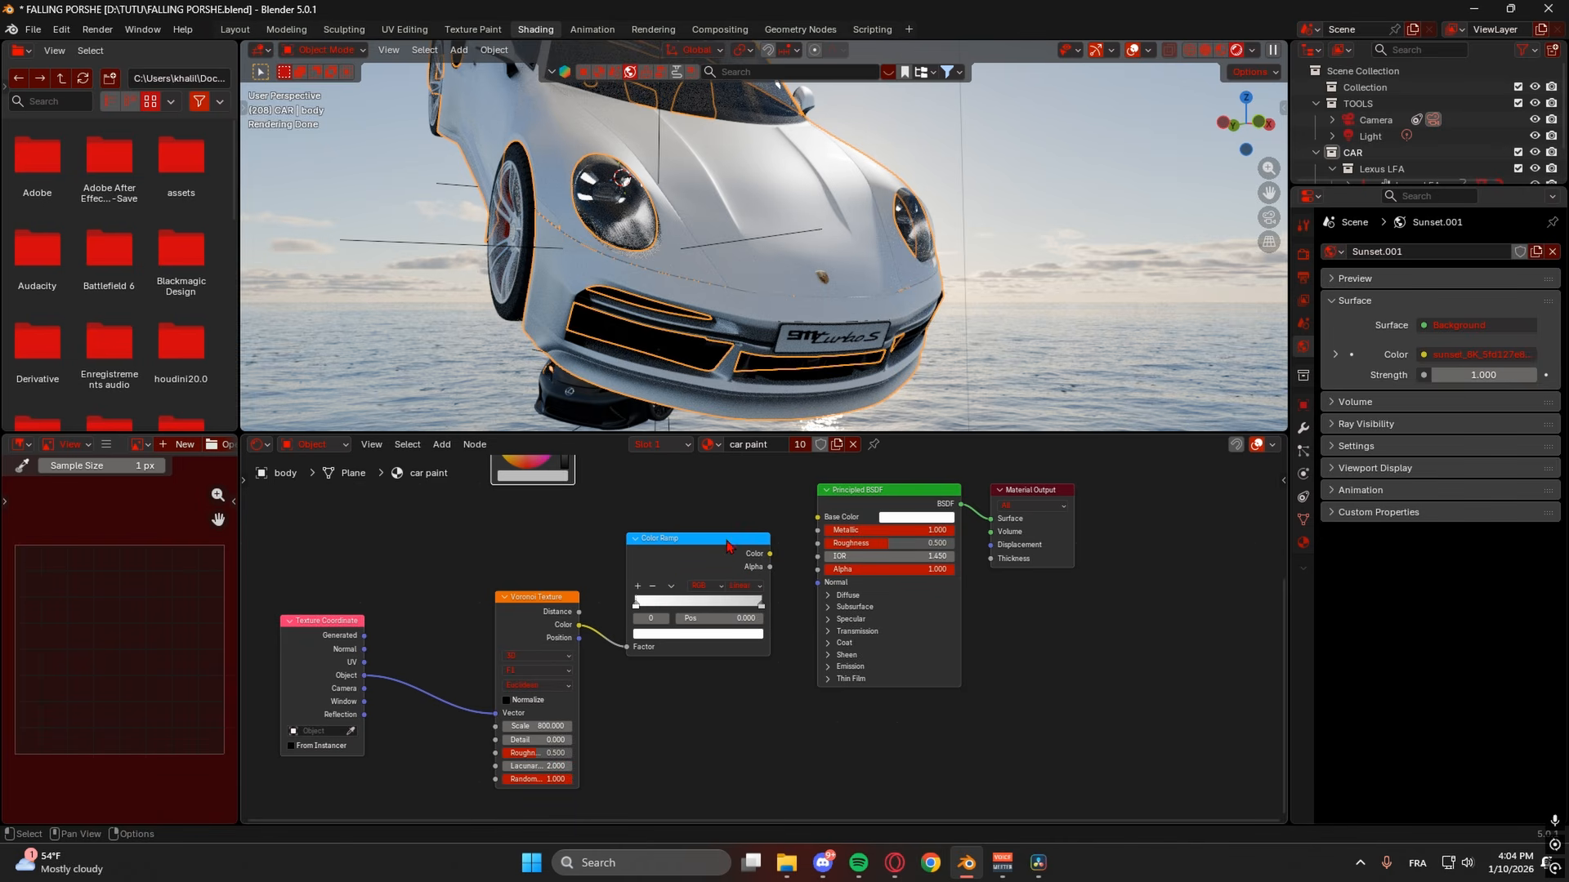
mouse_move(770, 554)
mouse_down()
mouse_move(818, 543)
mouse_move(760, 543)
mouse_move(778, 536)
mouse_up()
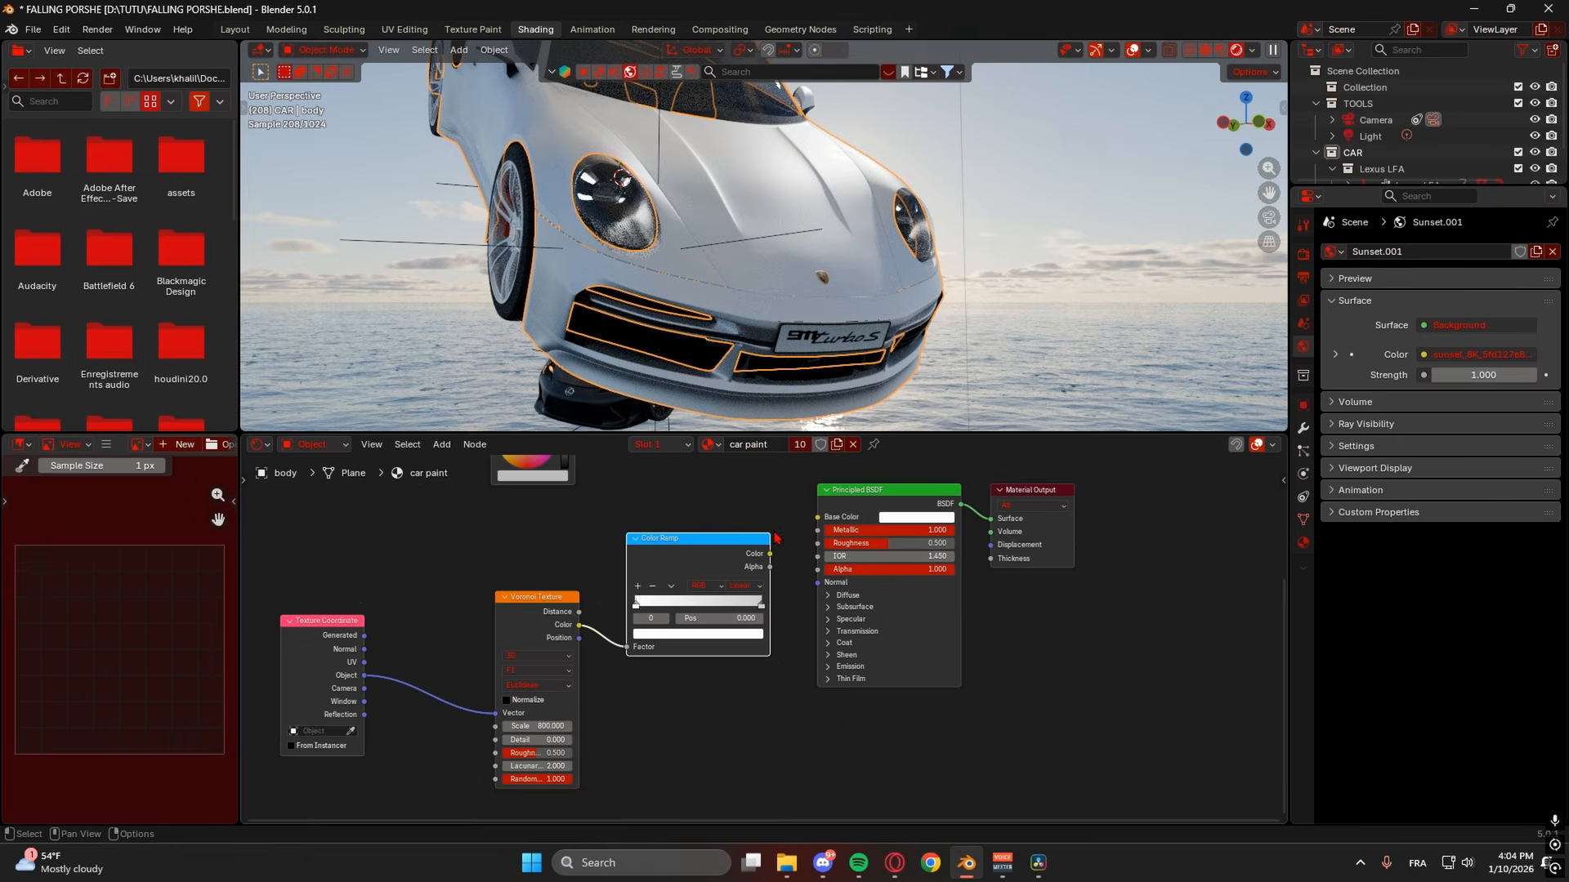
middle_drag(774, 533, 650, 543)
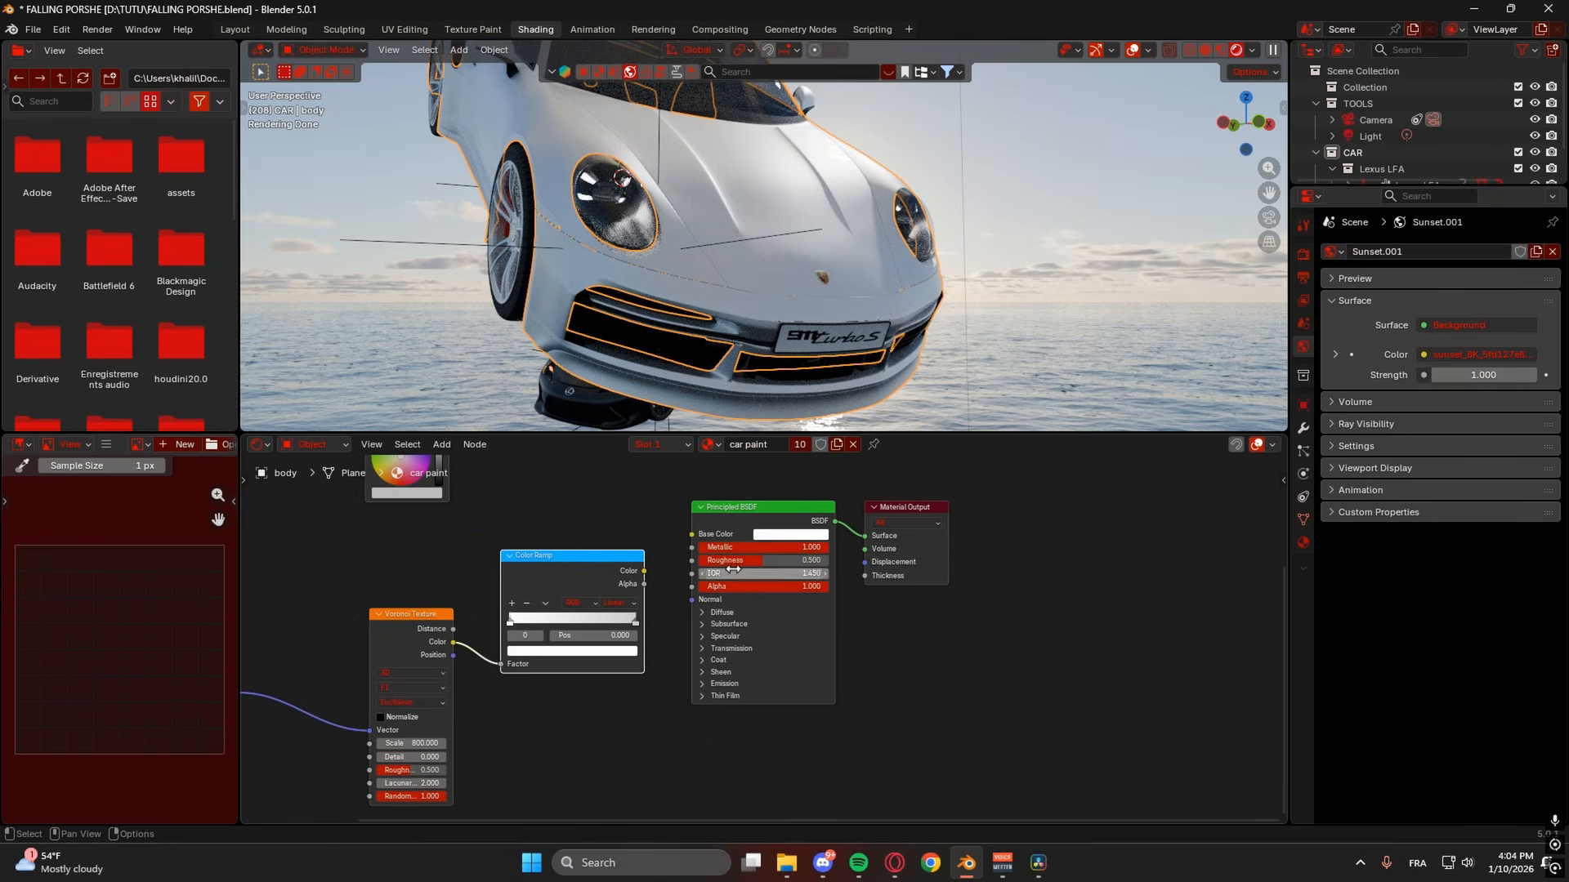
scroll(764, 633, up, 2)
drag(612, 553, 673, 539)
middle_drag(352, 654, 673, 545)
middle_drag(907, 560, 559, 719)
drag(647, 590, 621, 597)
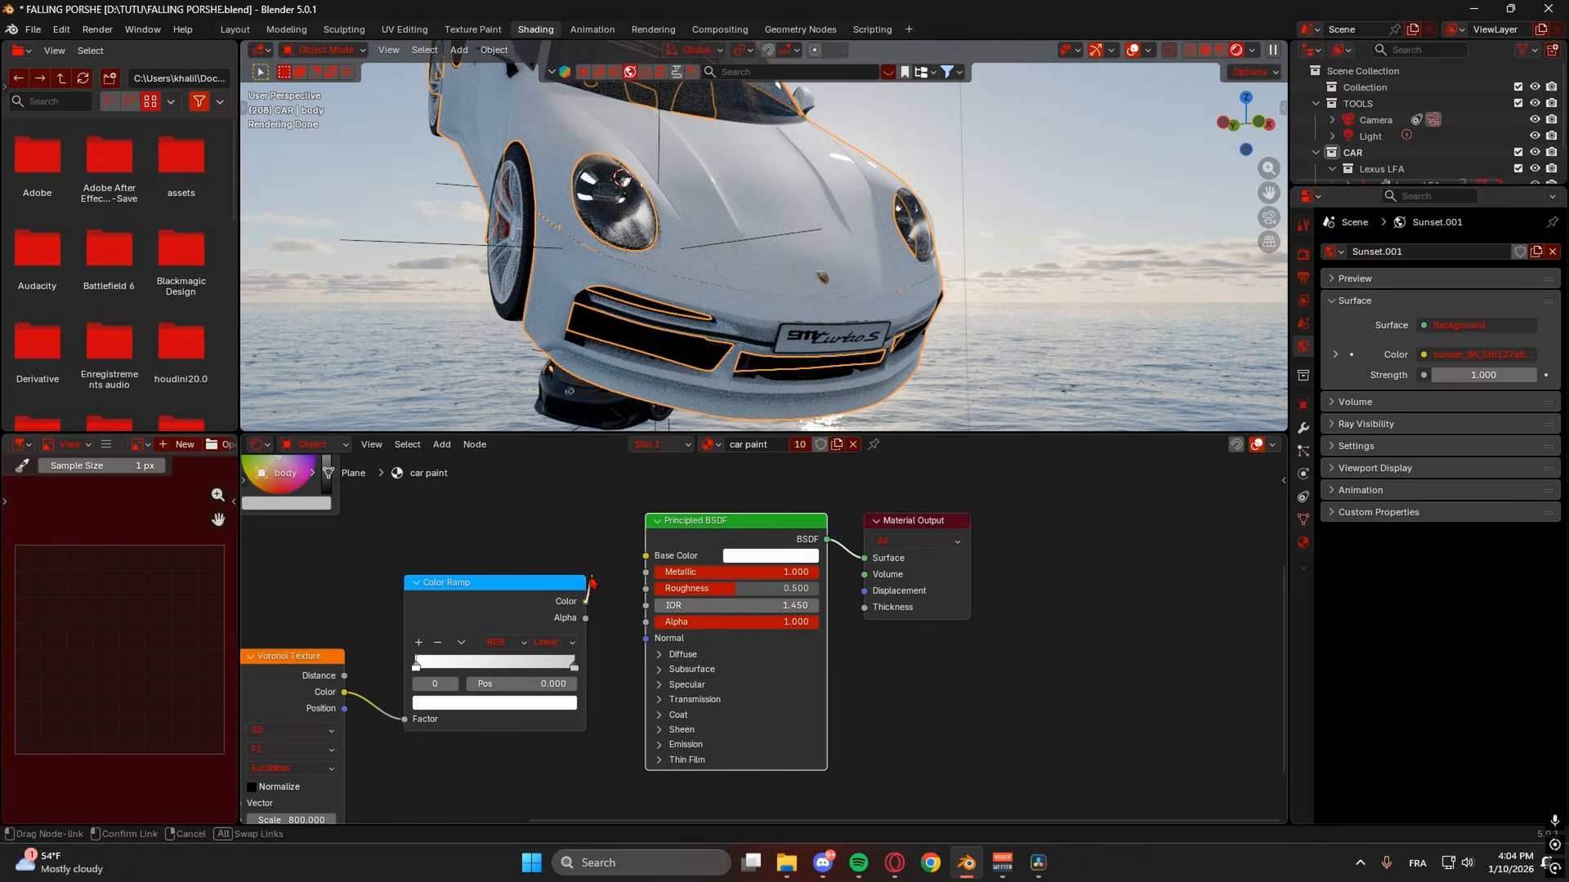
middle_drag(726, 595, 777, 584)
- Tune the car paint to Metallic 0.645 and Roughness 0.159
drag(776, 583, 730, 583)
middle_drag(850, 348, 856, 360)
drag(744, 578, 753, 578)
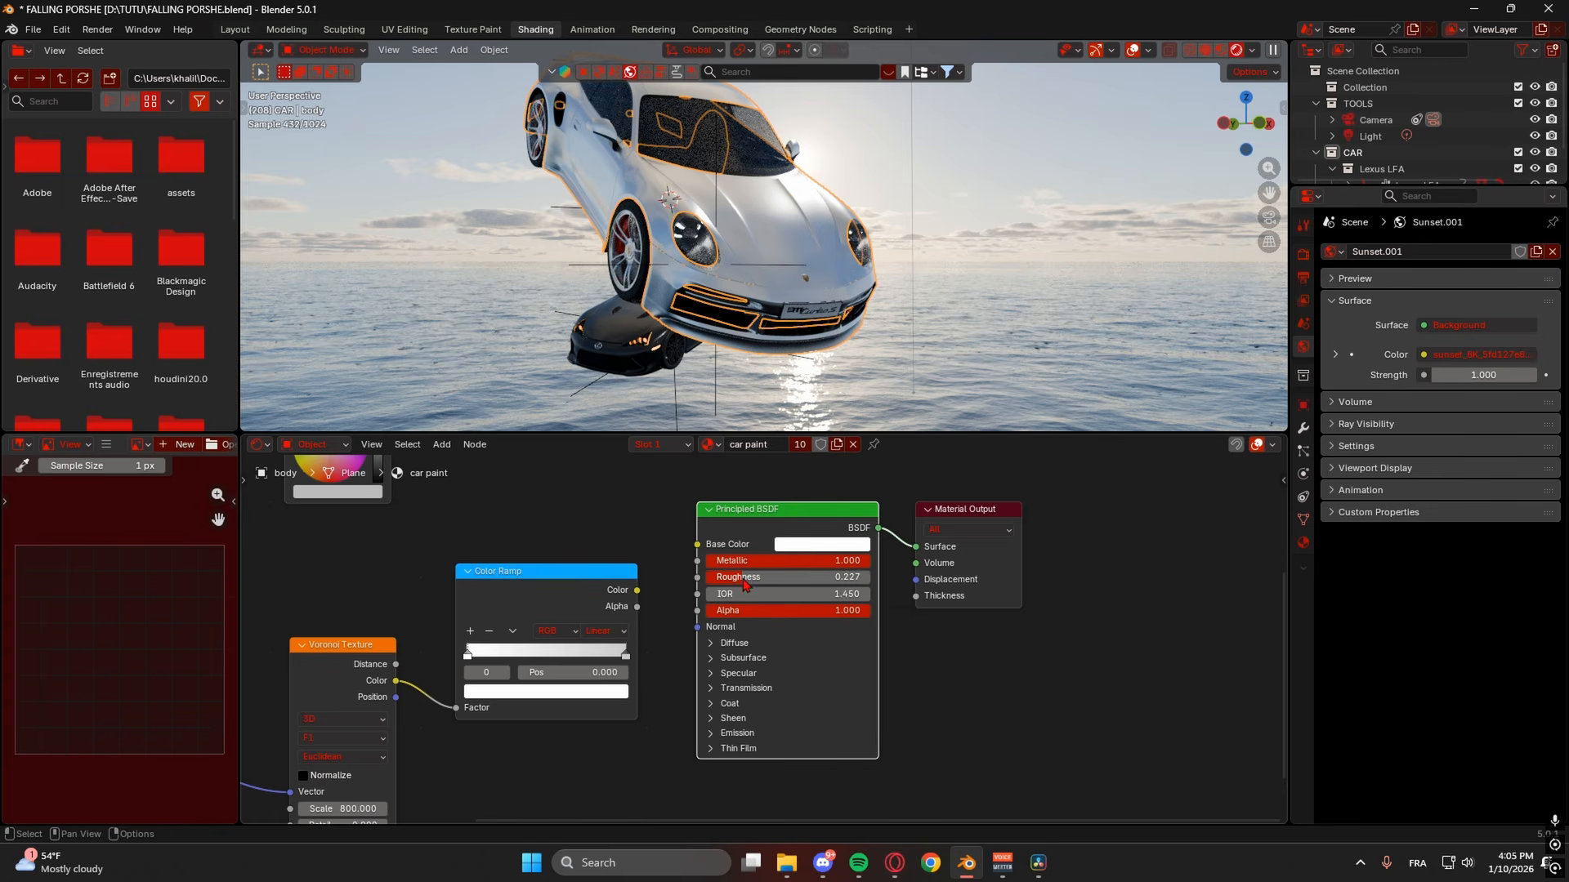
drag(849, 561, 811, 561)
middle_drag(899, 343, 972, 282)
drag(758, 587, 747, 587)
- Orbit around the cars and place the 3D cursor on the black car's hood
middle_drag(890, 343, 879, 374)
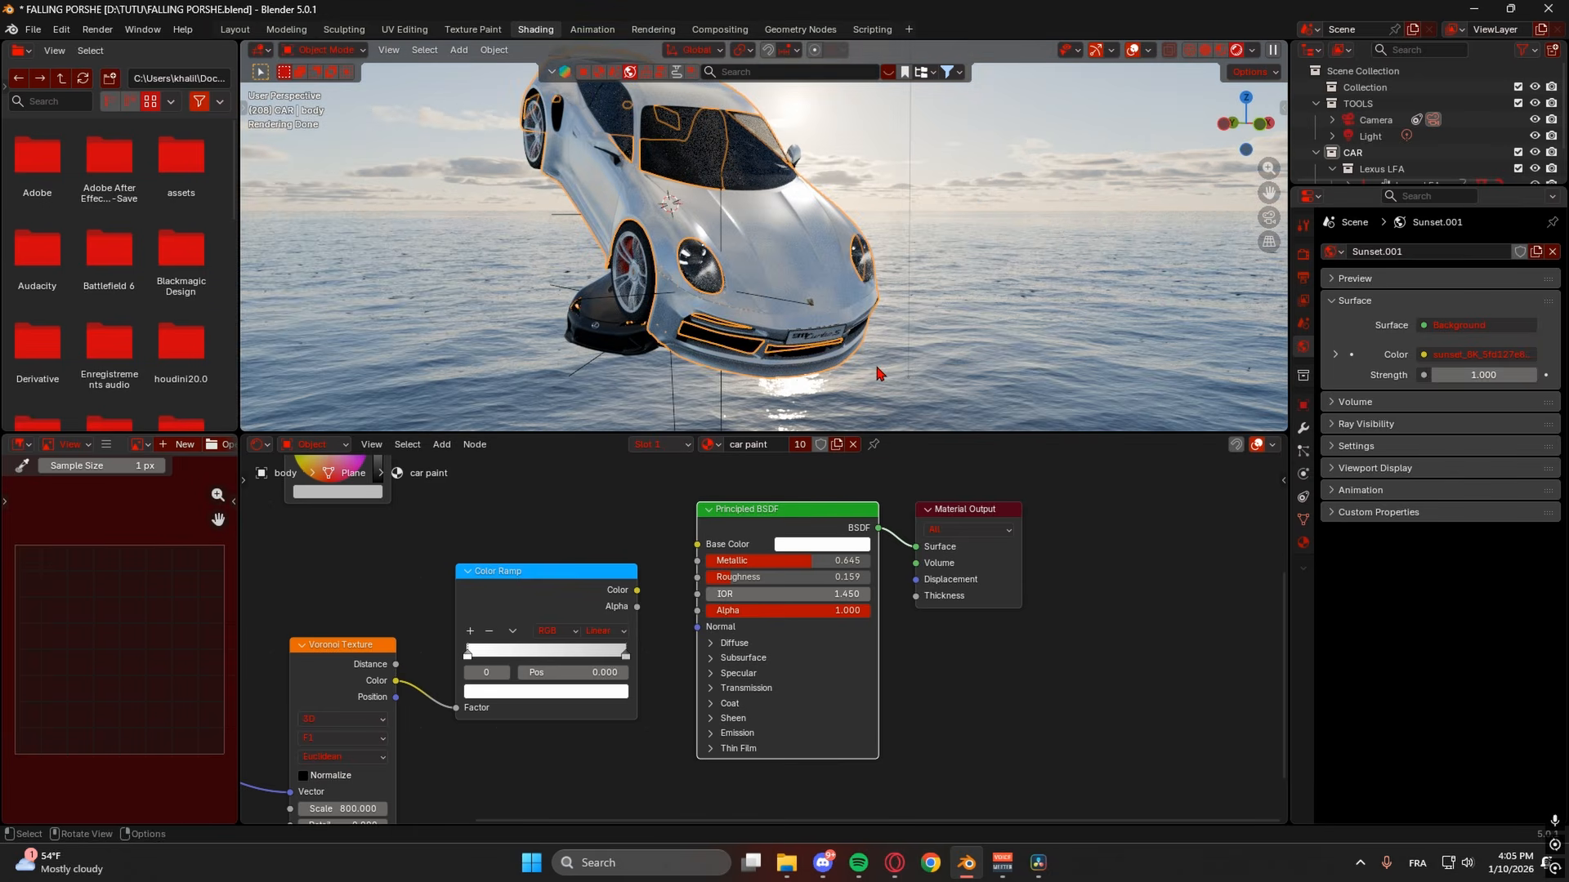
scroll(879, 374, down, 3)
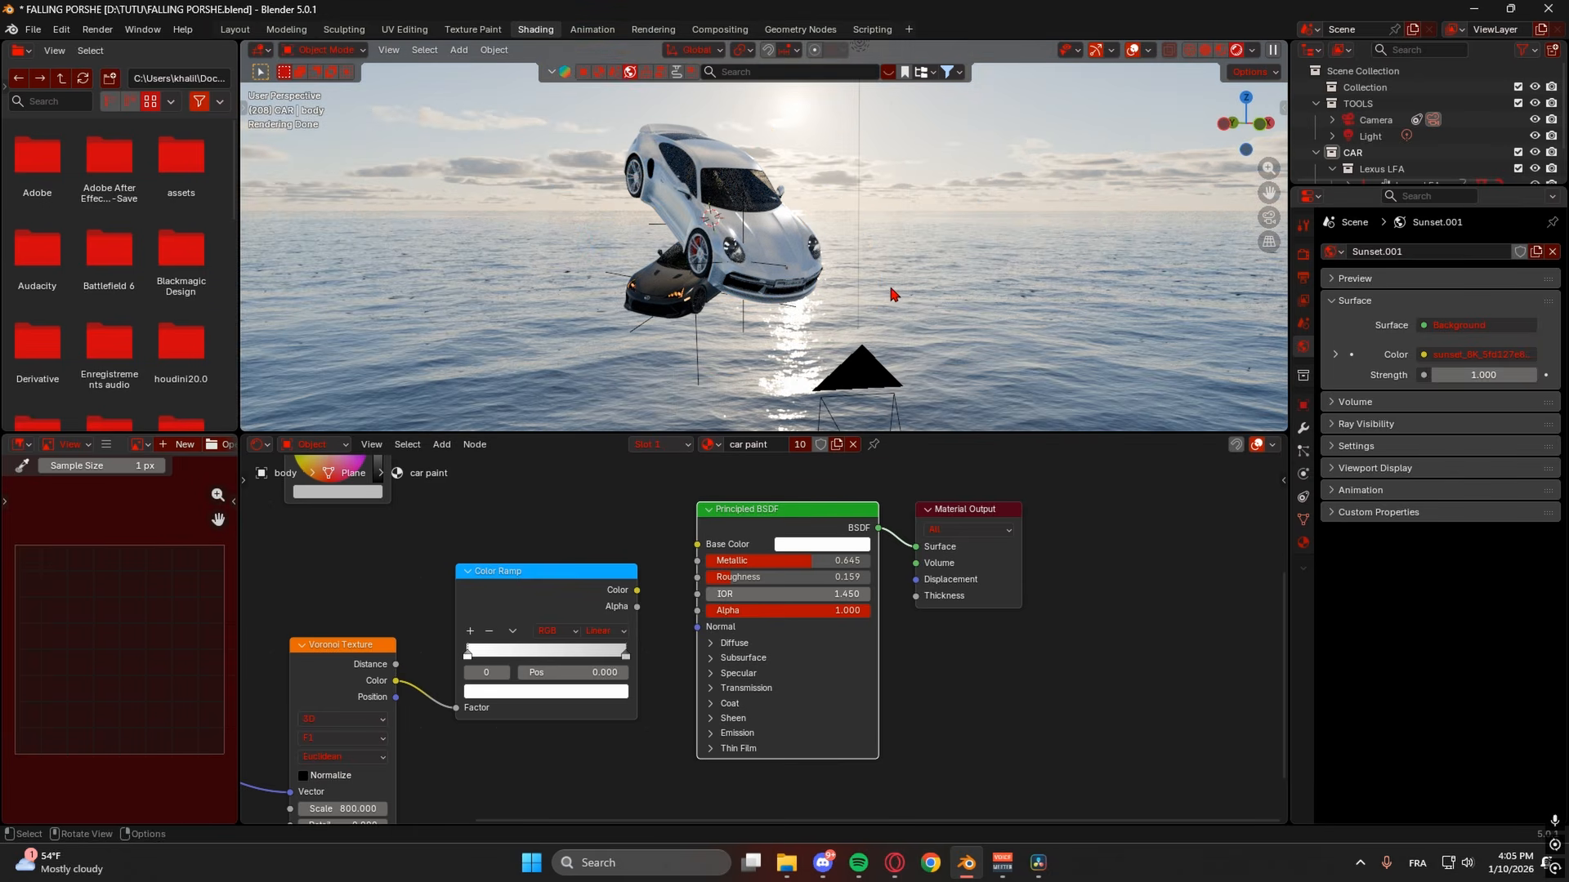
scroll(890, 285, up, 3)
middle_drag(884, 285, 902, 268)
middle_drag(764, 319, 910, 286)
scroll(748, 330, up, 2)
shift+right_click(704, 351)
- Look around the cars, selecting a black car body panel and then the white Porsche body
scroll(705, 352, up, 2)
shift+middle_drag(806, 305, 847, 255)
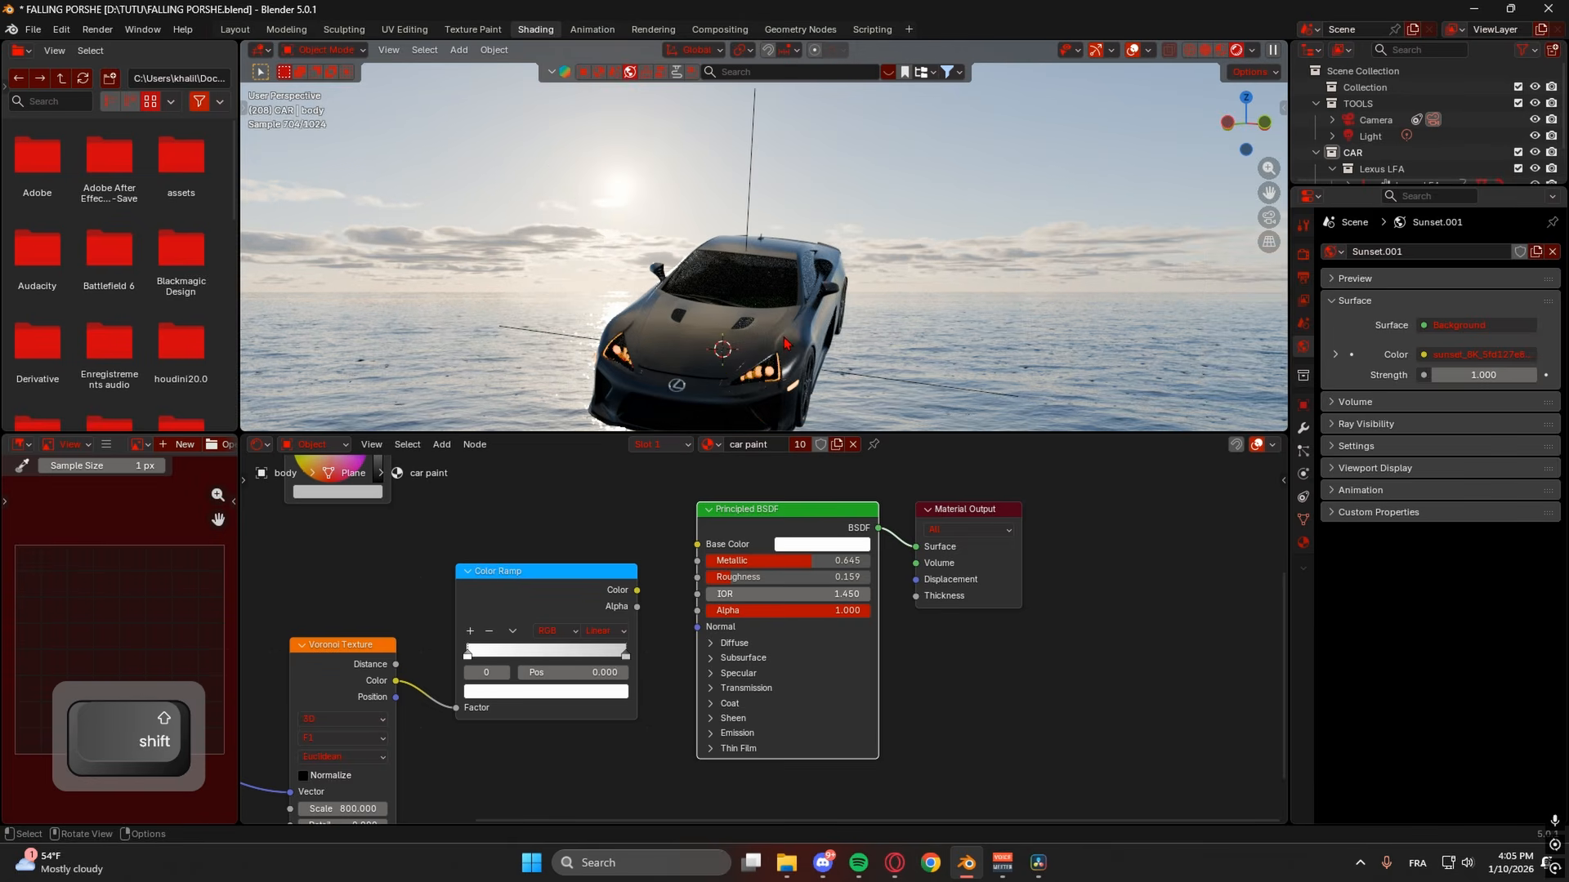
click(784, 343)
shift+scroll(805, 487, up, 2)
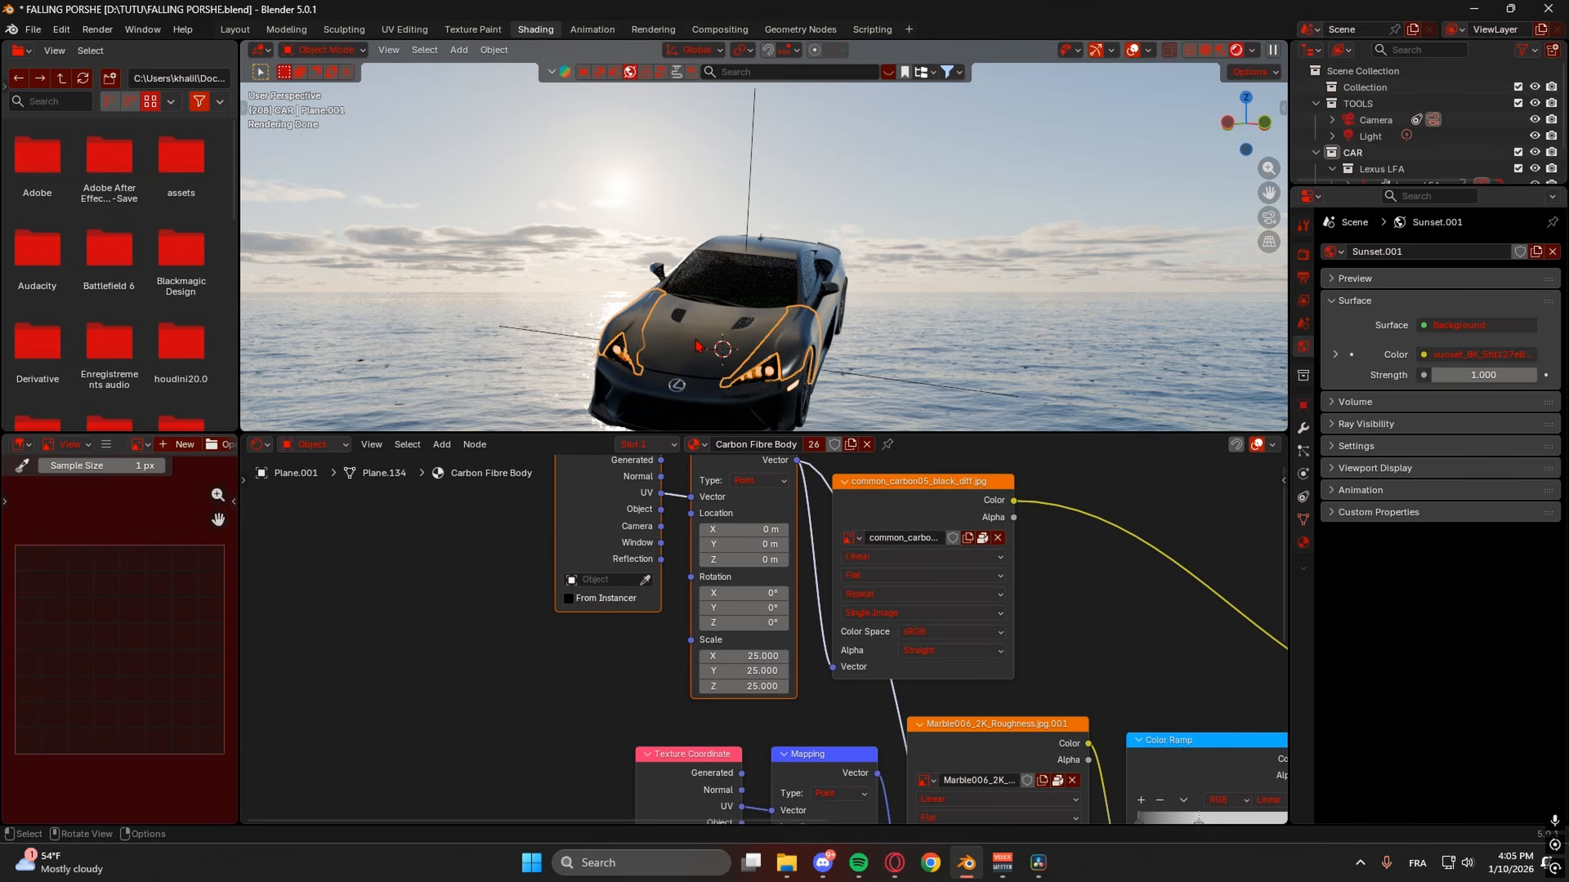
middle_drag(766, 327, 588, 376)
scroll(1005, 230, down, 7)
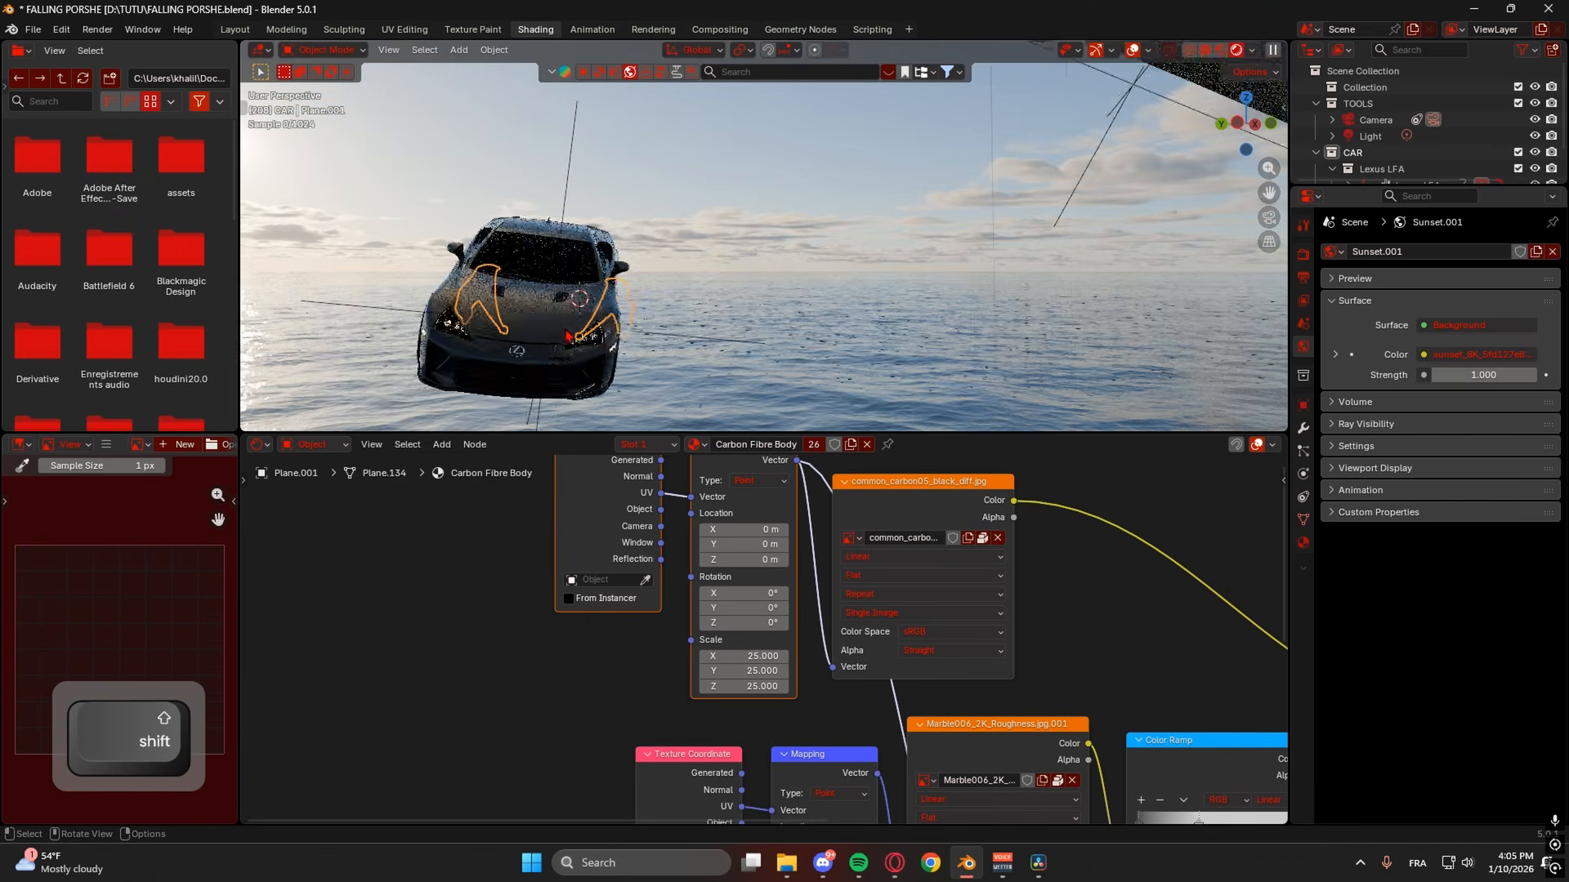
mouse_move(1004, 223)
middle_down()
mouse_move(978, 244)
mouse_move(989, 229)
middle_up()
click(973, 146)
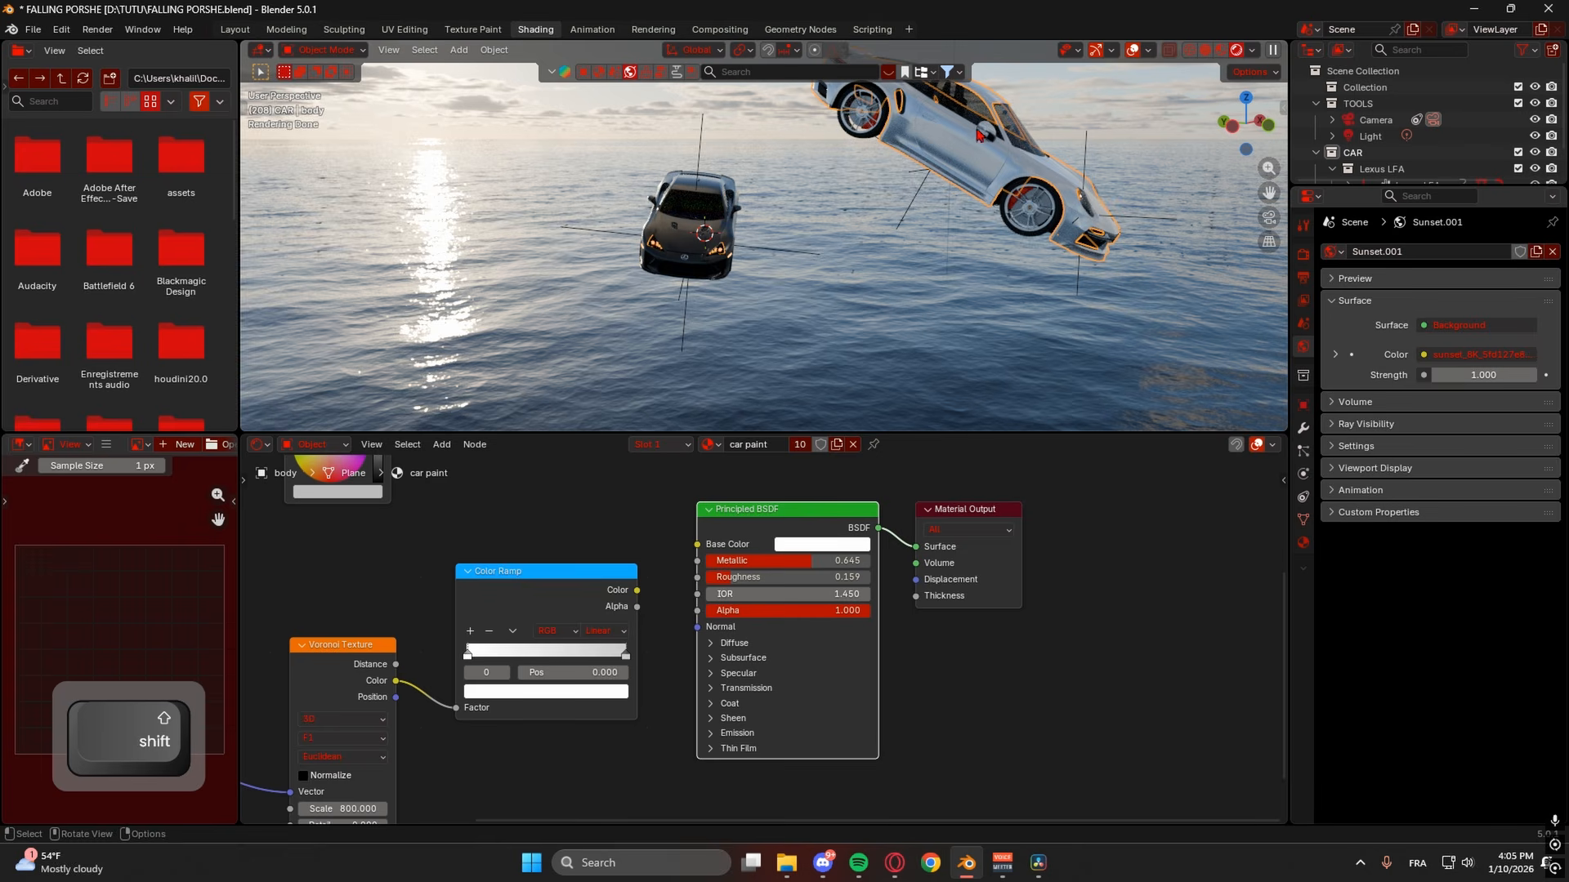
shift+middle_drag(821, 236, 995, 251)
scroll(995, 252, up, 4)
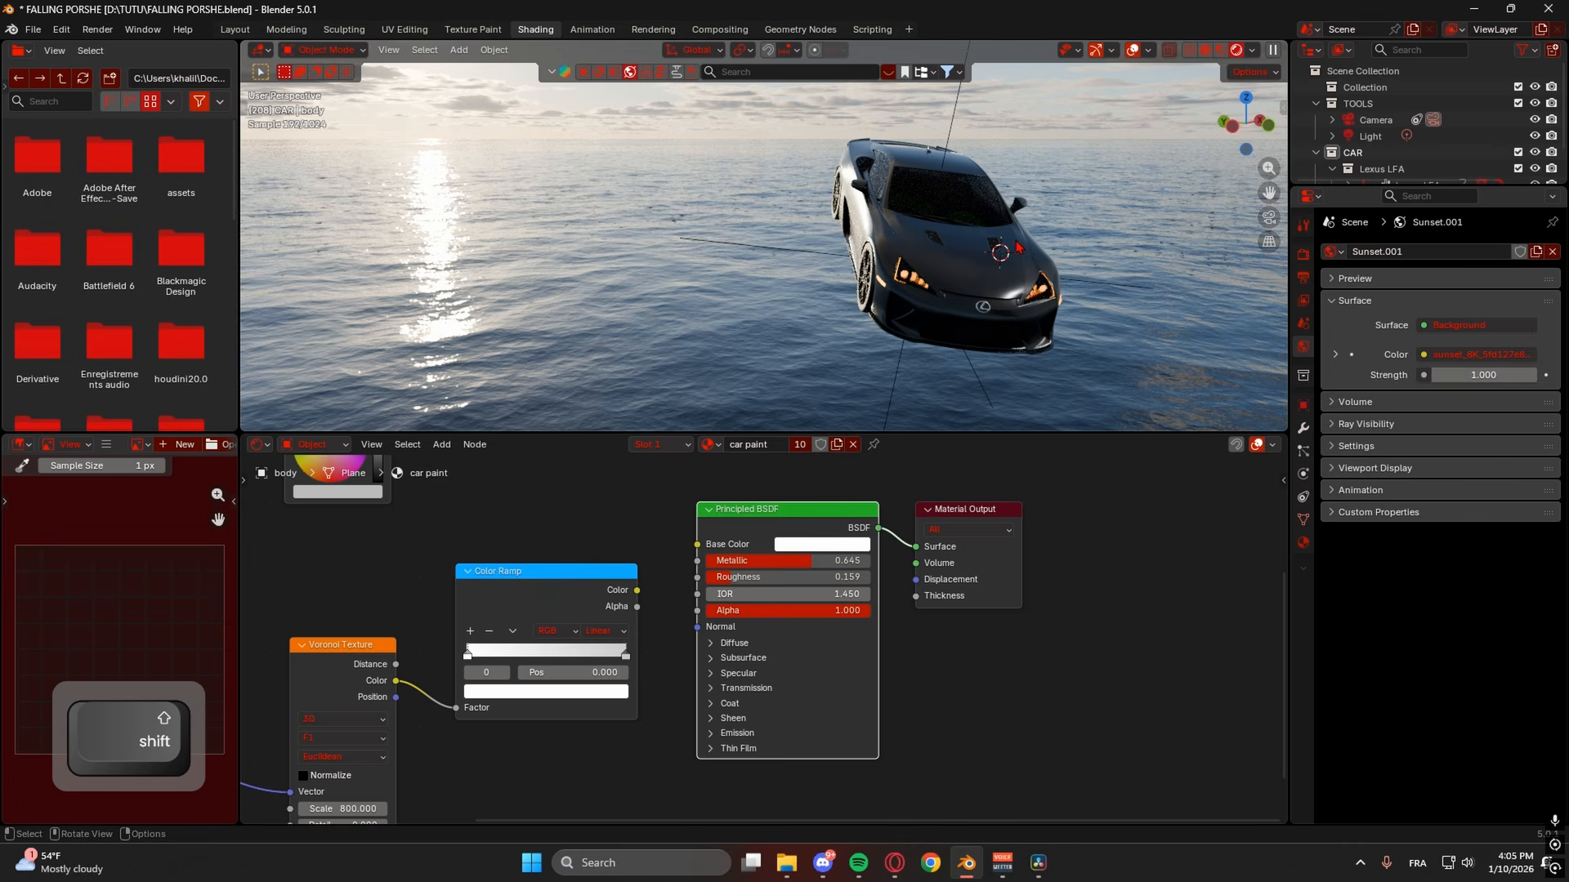
drag(1272, 114, 1275, 120)
- Lock the viewport to the 3D cursor from the side panel's View settings
click(1283, 108)
click(1277, 175)
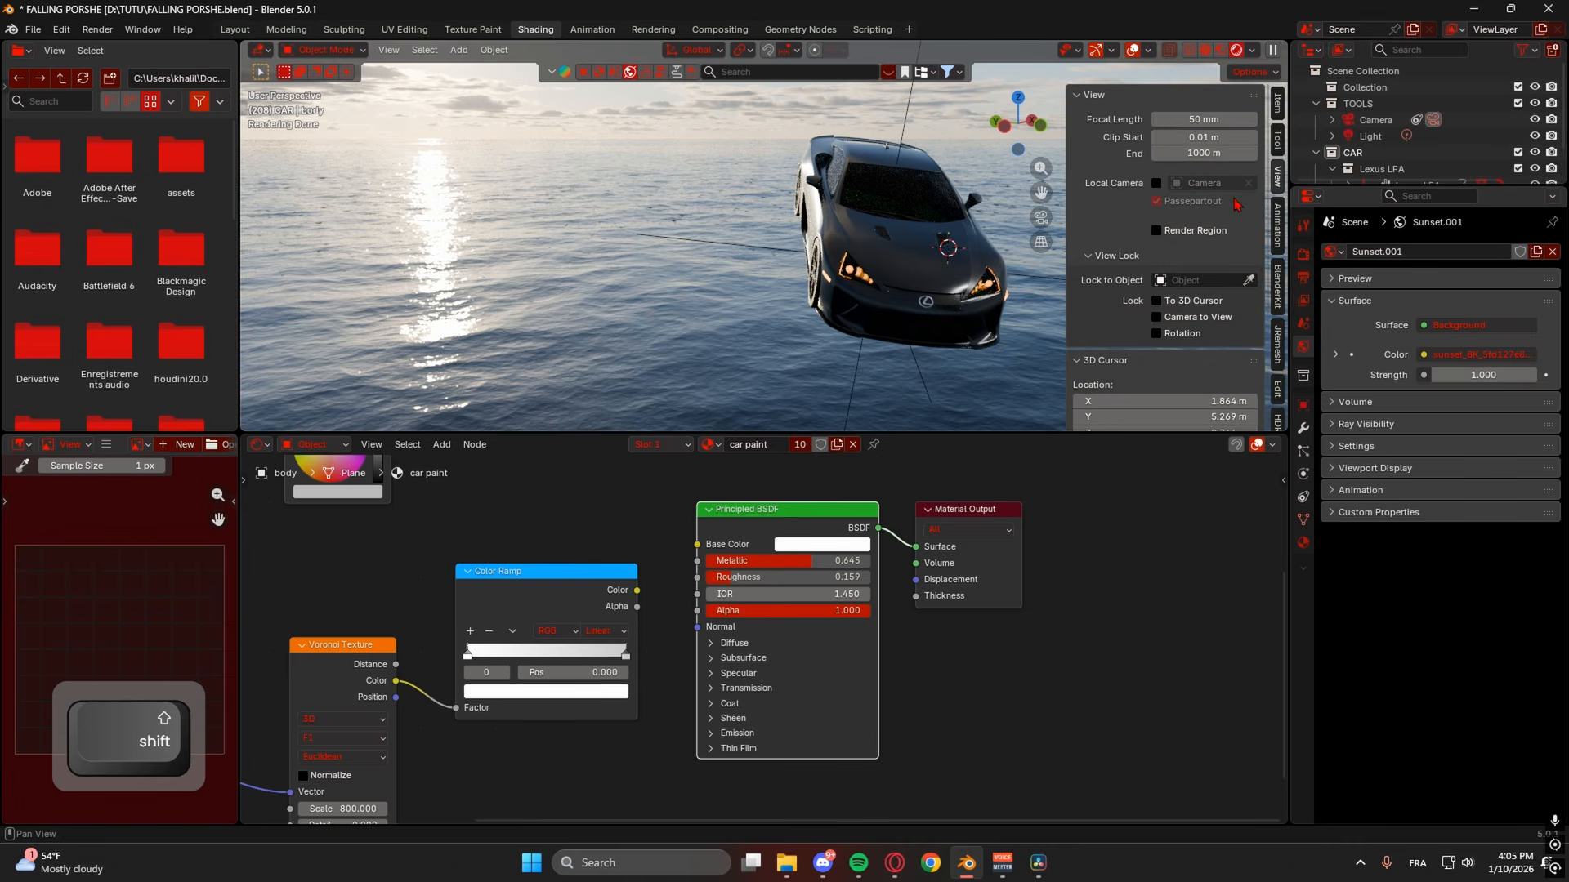
click(1158, 301)
middle_drag(865, 318, 826, 392)
- Give the black car's hood panel its own material copy and disconnect its texture from Base Color
click(851, 332)
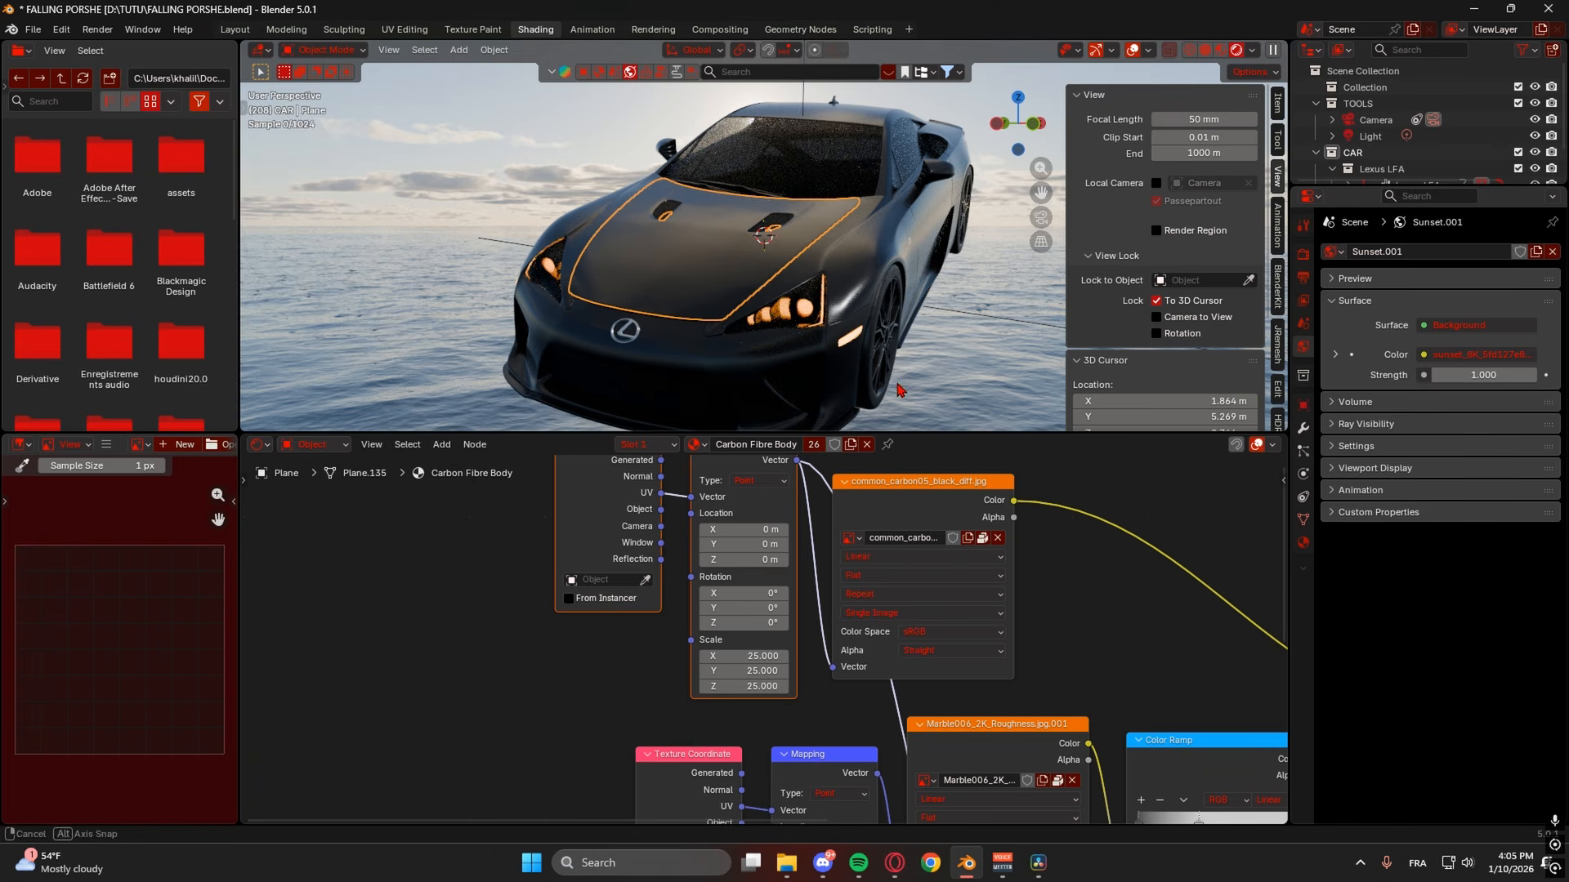
middle_drag(906, 351, 850, 359)
click(915, 245)
click(987, 254)
middle_drag(969, 335, 907, 353)
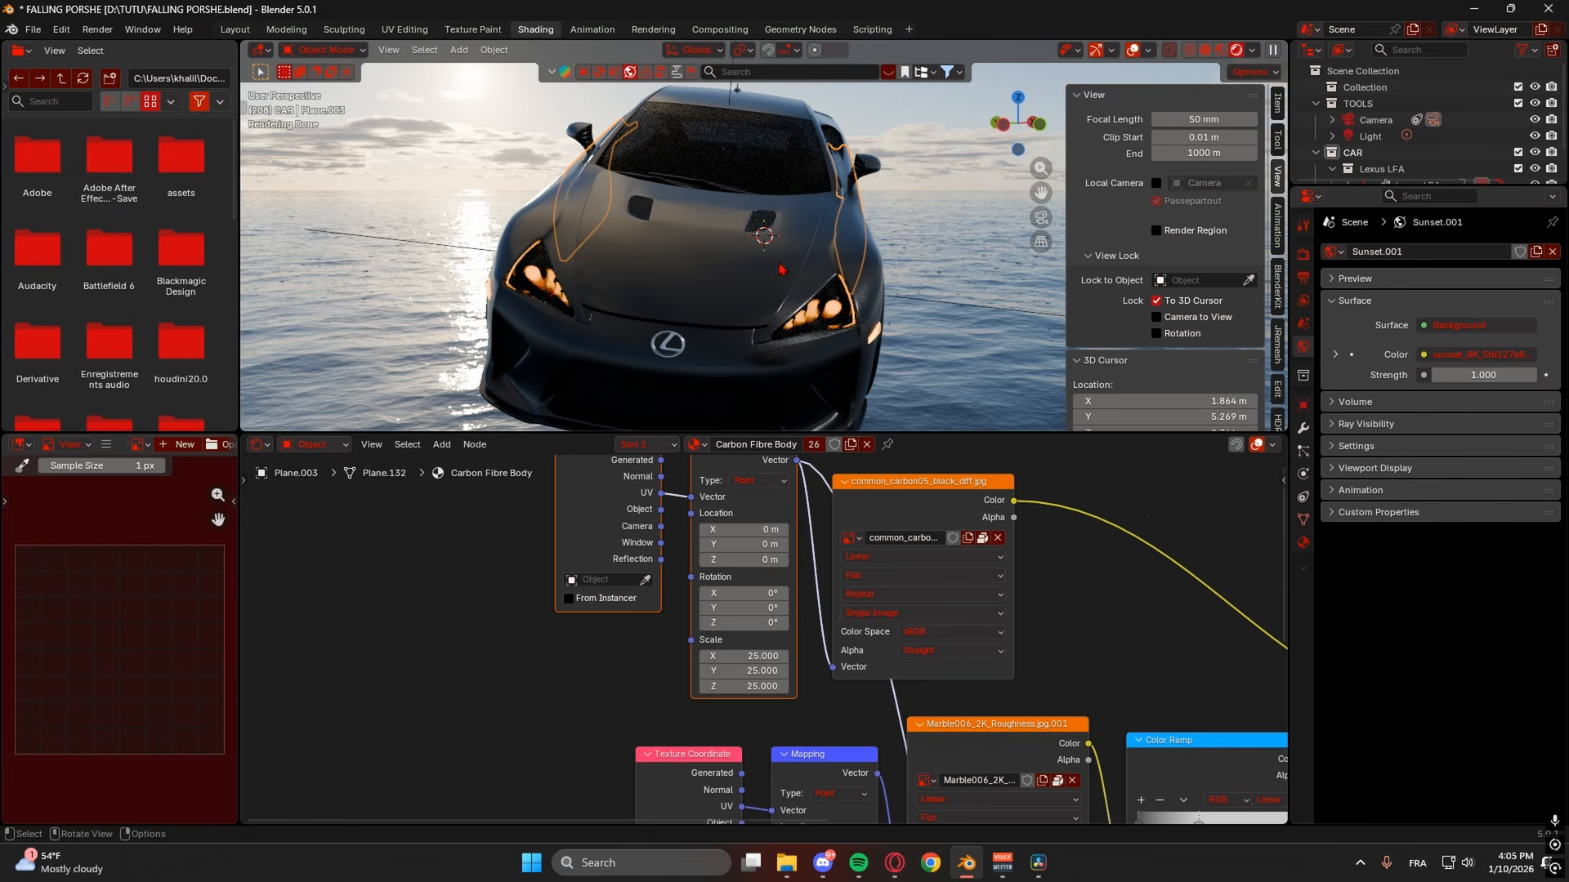
click(707, 258)
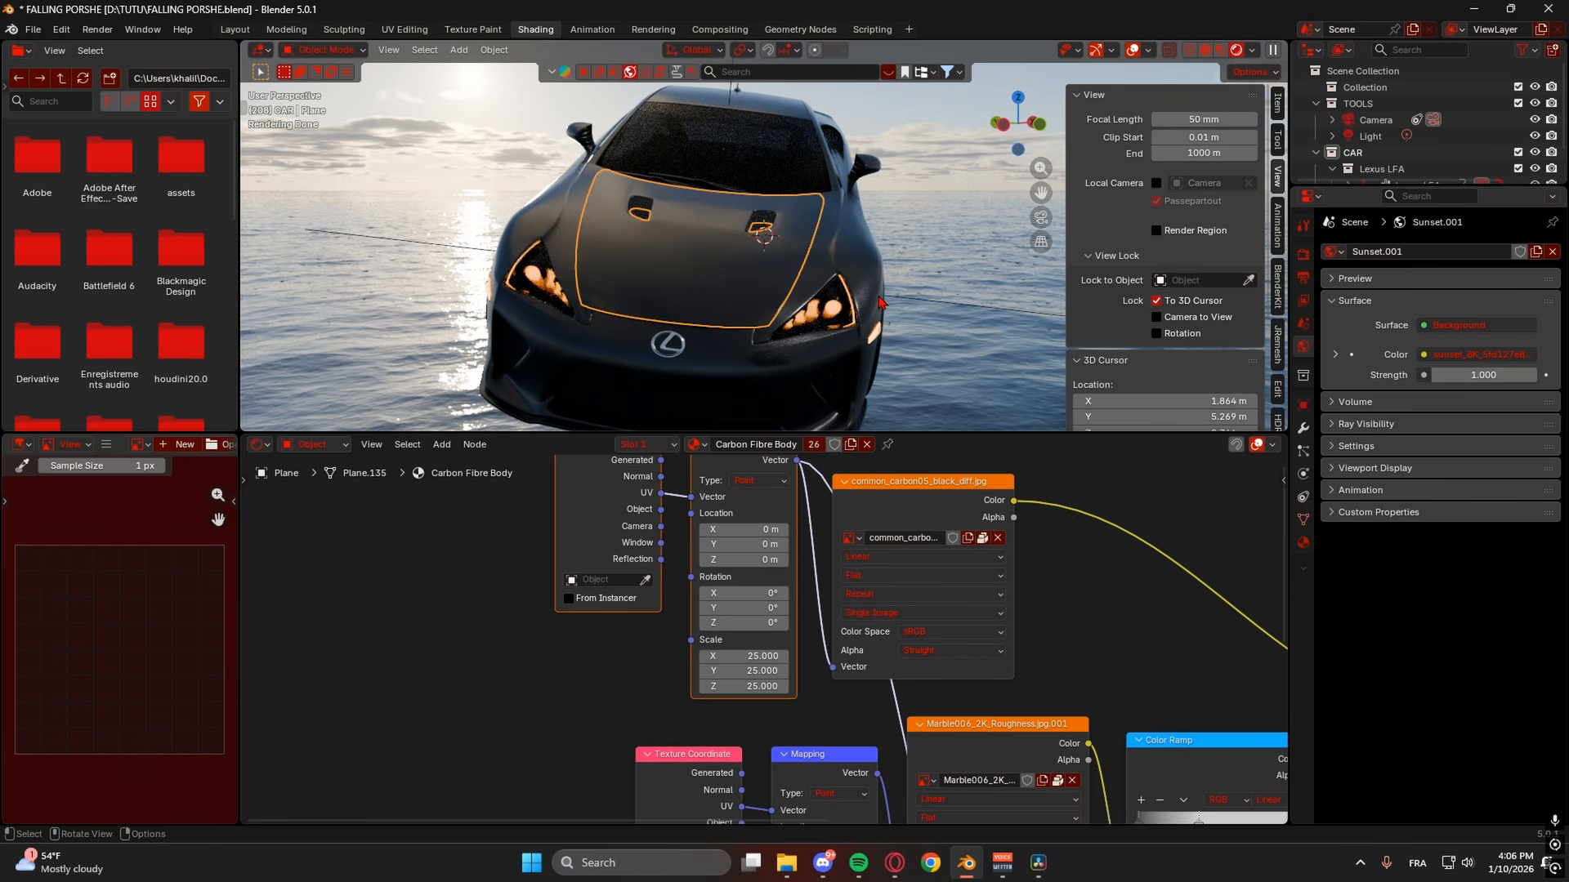
click(814, 445)
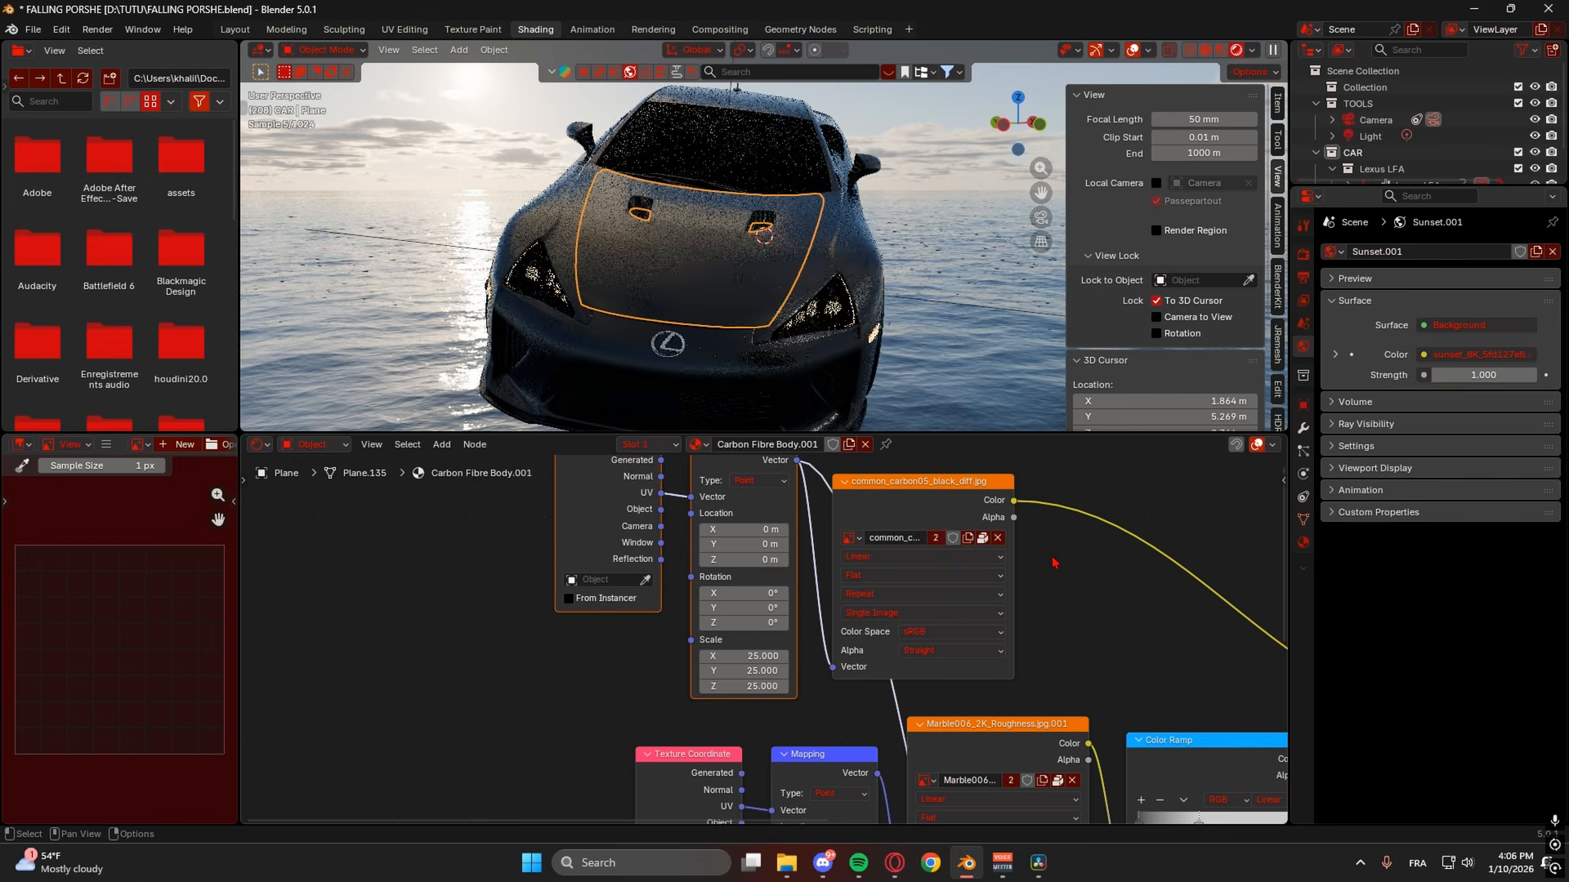
key(Home)
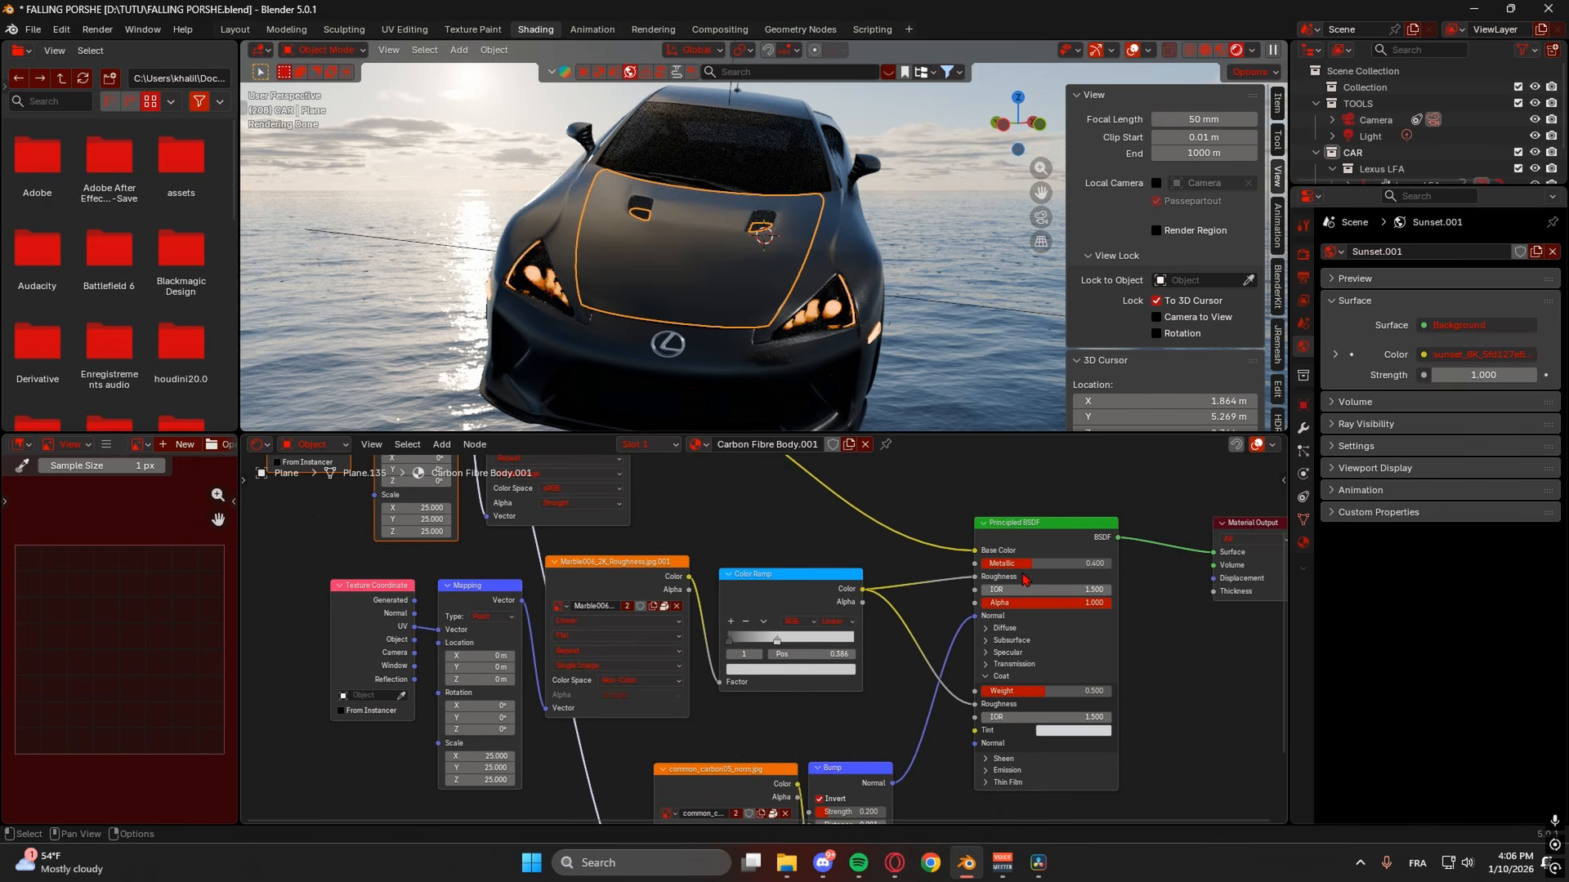
drag(974, 551, 940, 523)
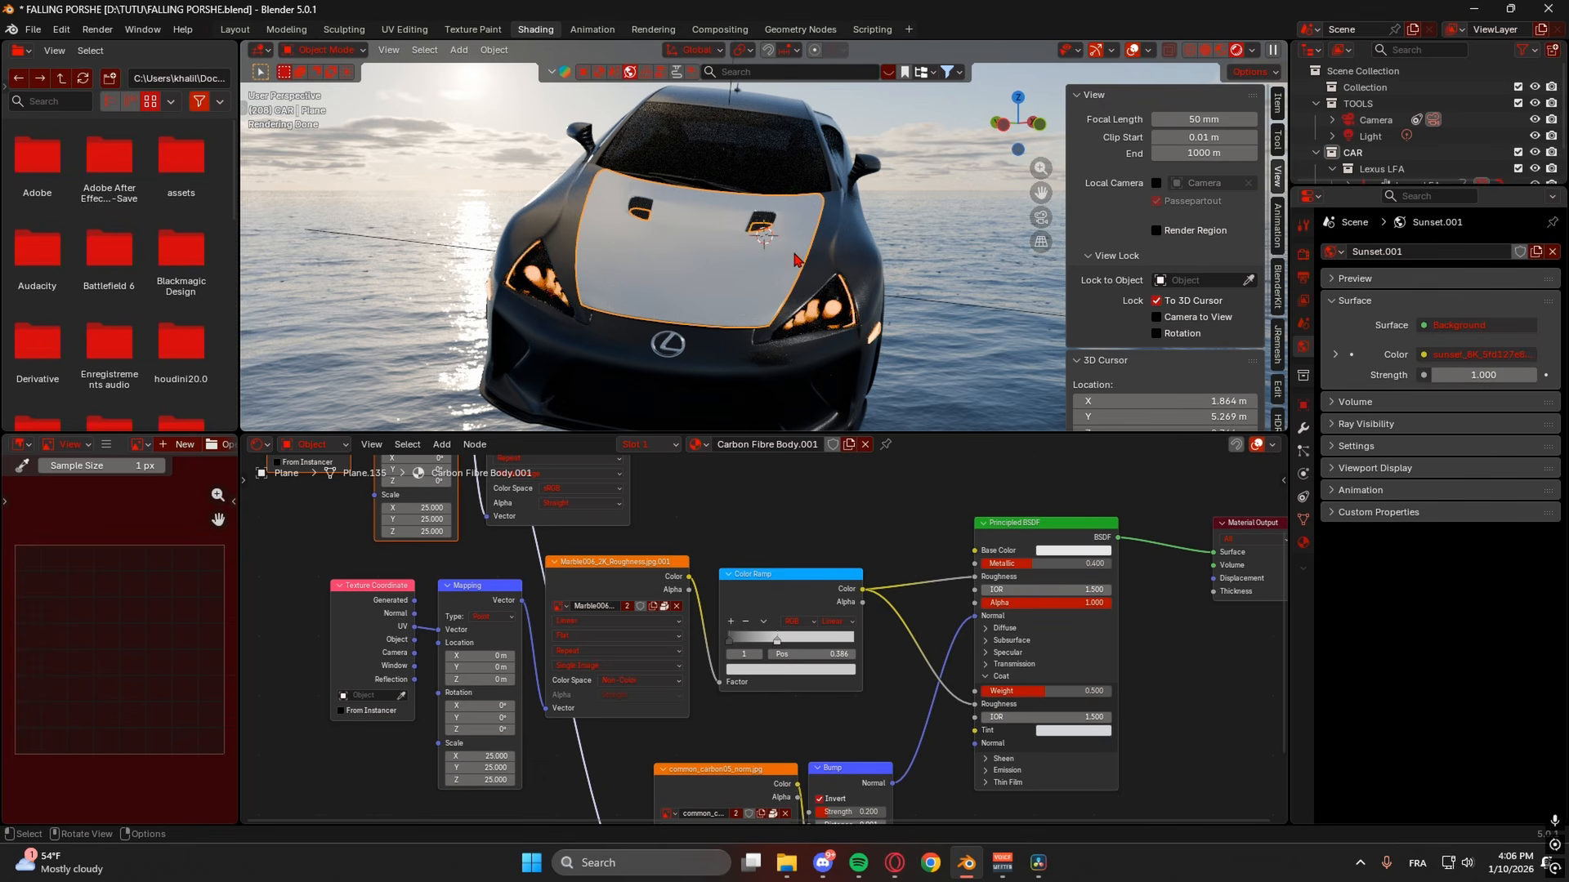
- Undo the hood edits to restore the original Carbon Fibre Body material
middle_drag(929, 324, 948, 327)
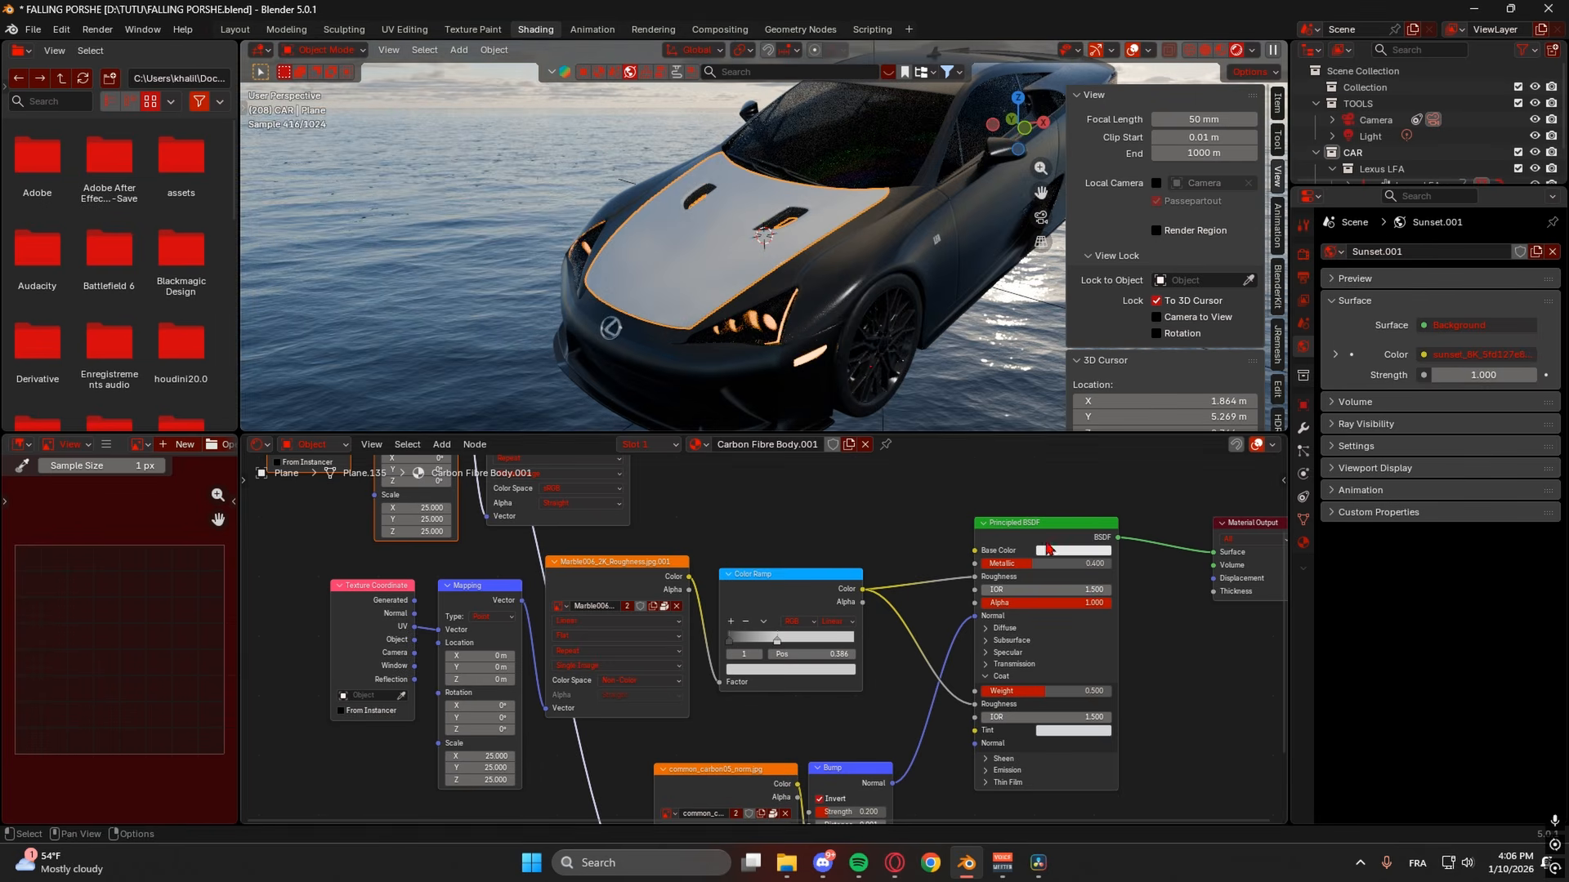
middle_drag(940, 409, 891, 423)
key(ctrl+z)
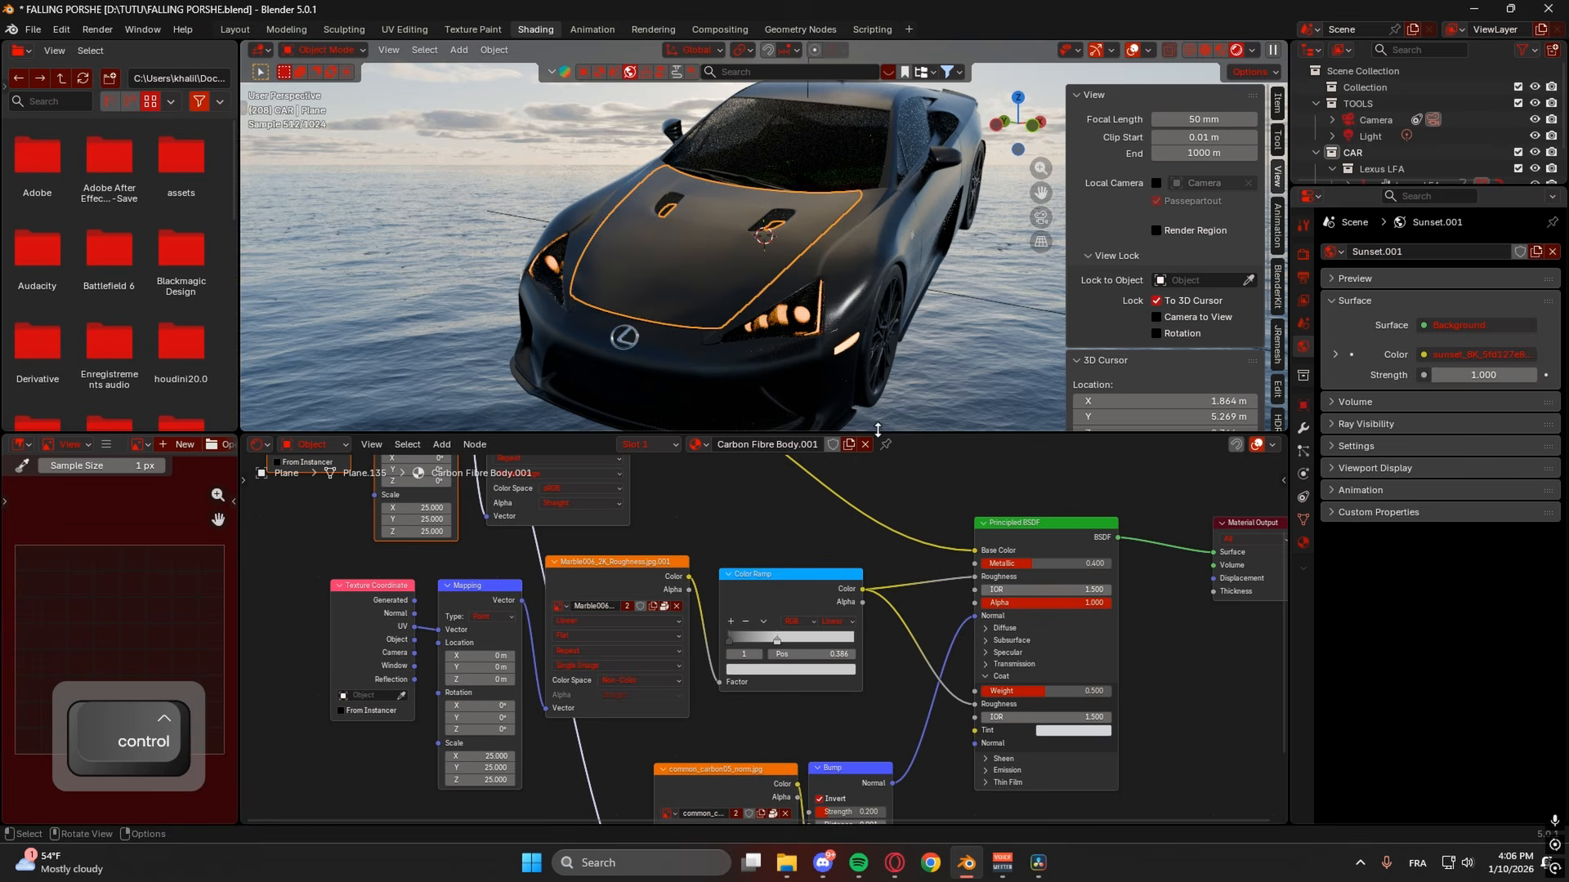
key(ctrl+z)
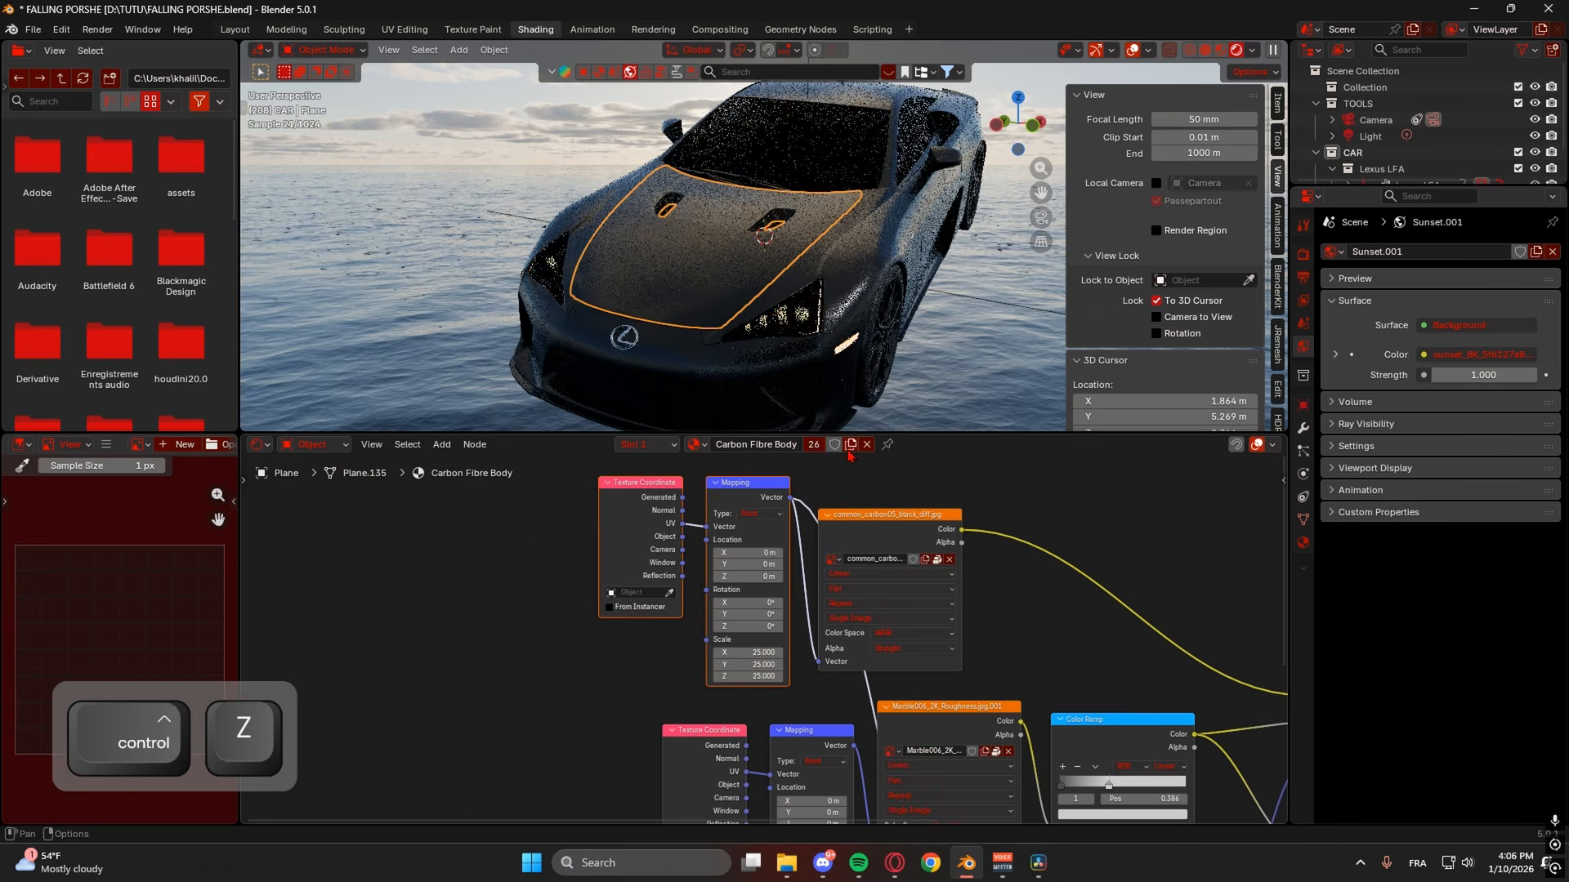
- Detach the colour ramp from Roughness, leaving roughness about 0.027, and raise Metallic
middle_drag(1206, 541, 652, 483)
middle_drag(1010, 347, 973, 351)
middle_drag(884, 628, 961, 543)
scroll(857, 374, up, 4)
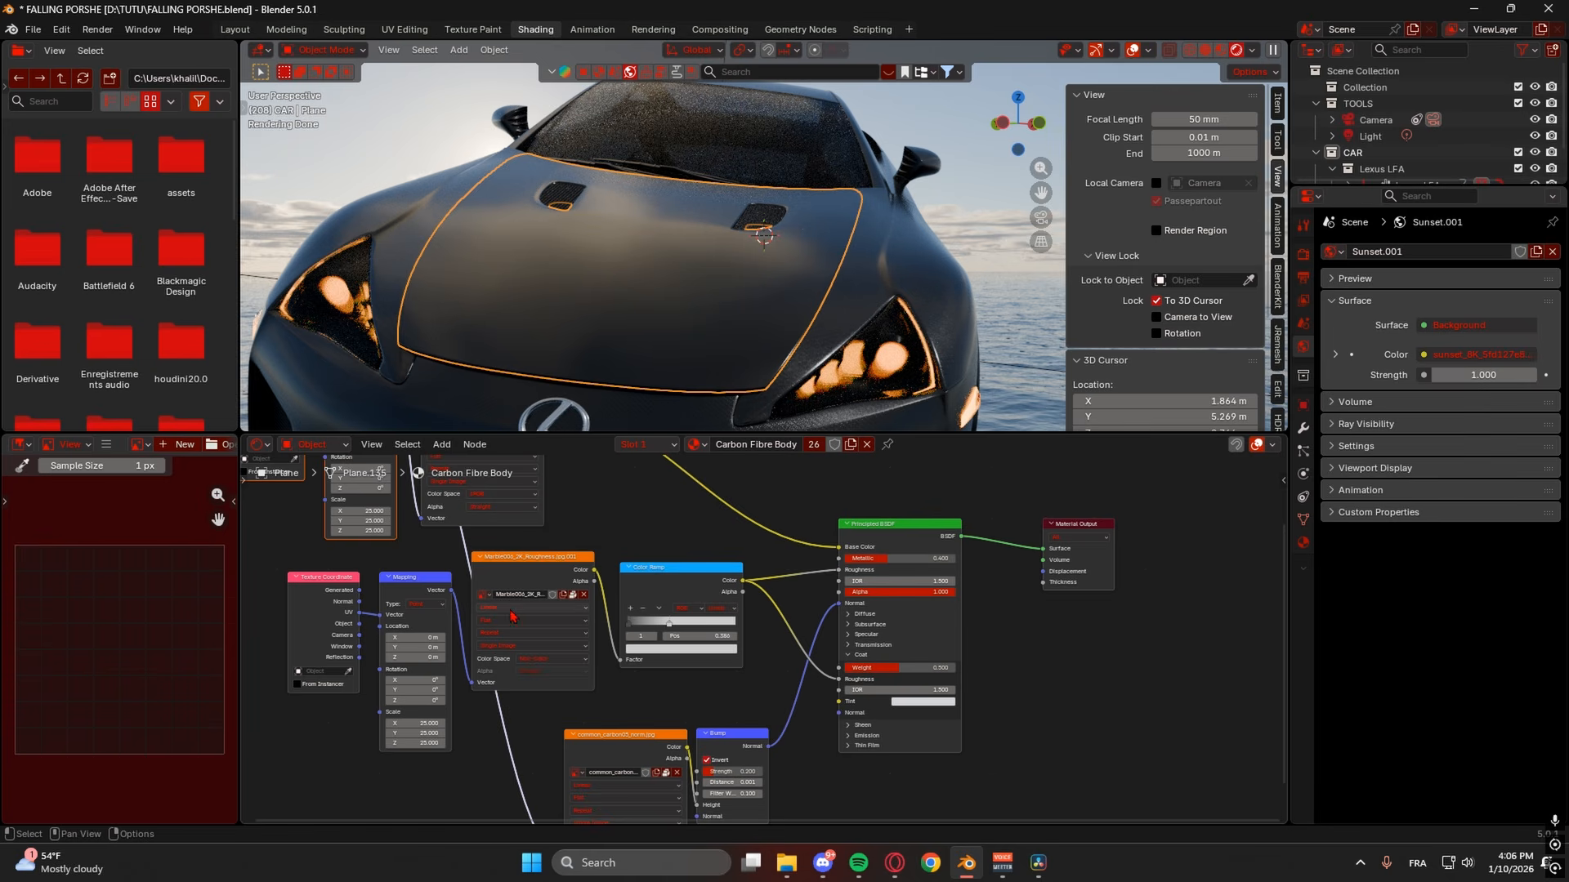
mouse_move(846, 575)
mouse_down()
mouse_move(799, 579)
mouse_move(848, 572)
mouse_move(826, 571)
mouse_up()
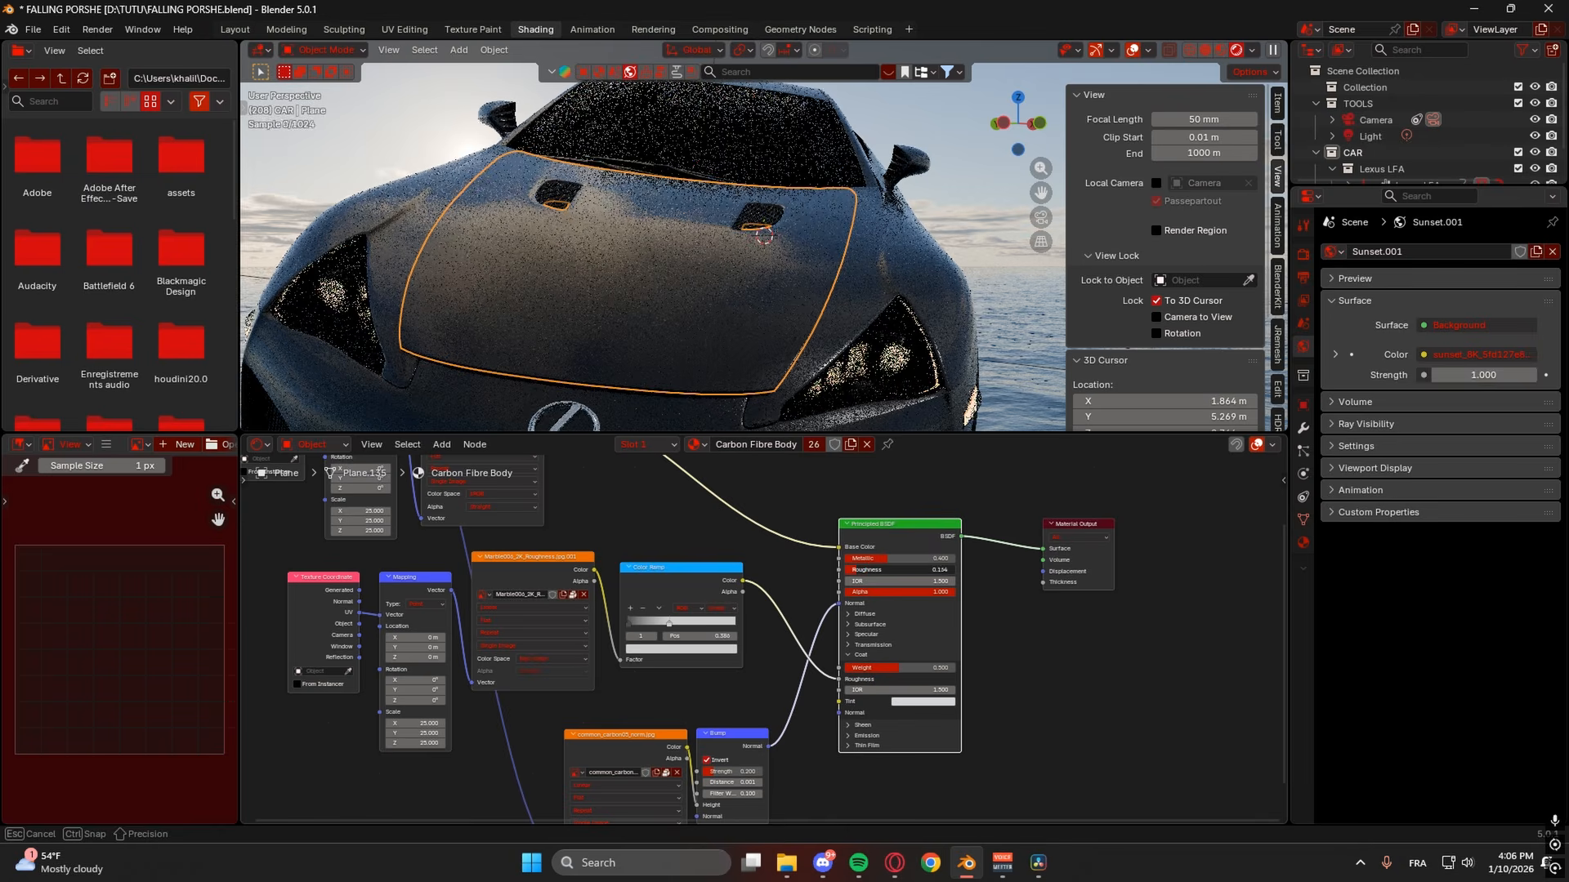
scroll(893, 358, down, 4)
mouse_move(892, 358)
middle_down()
mouse_move(972, 340)
mouse_move(874, 369)
middle_up()
drag(899, 558, 939, 558)
- View the scene through the active camera and select the Light object
key(KP_0)
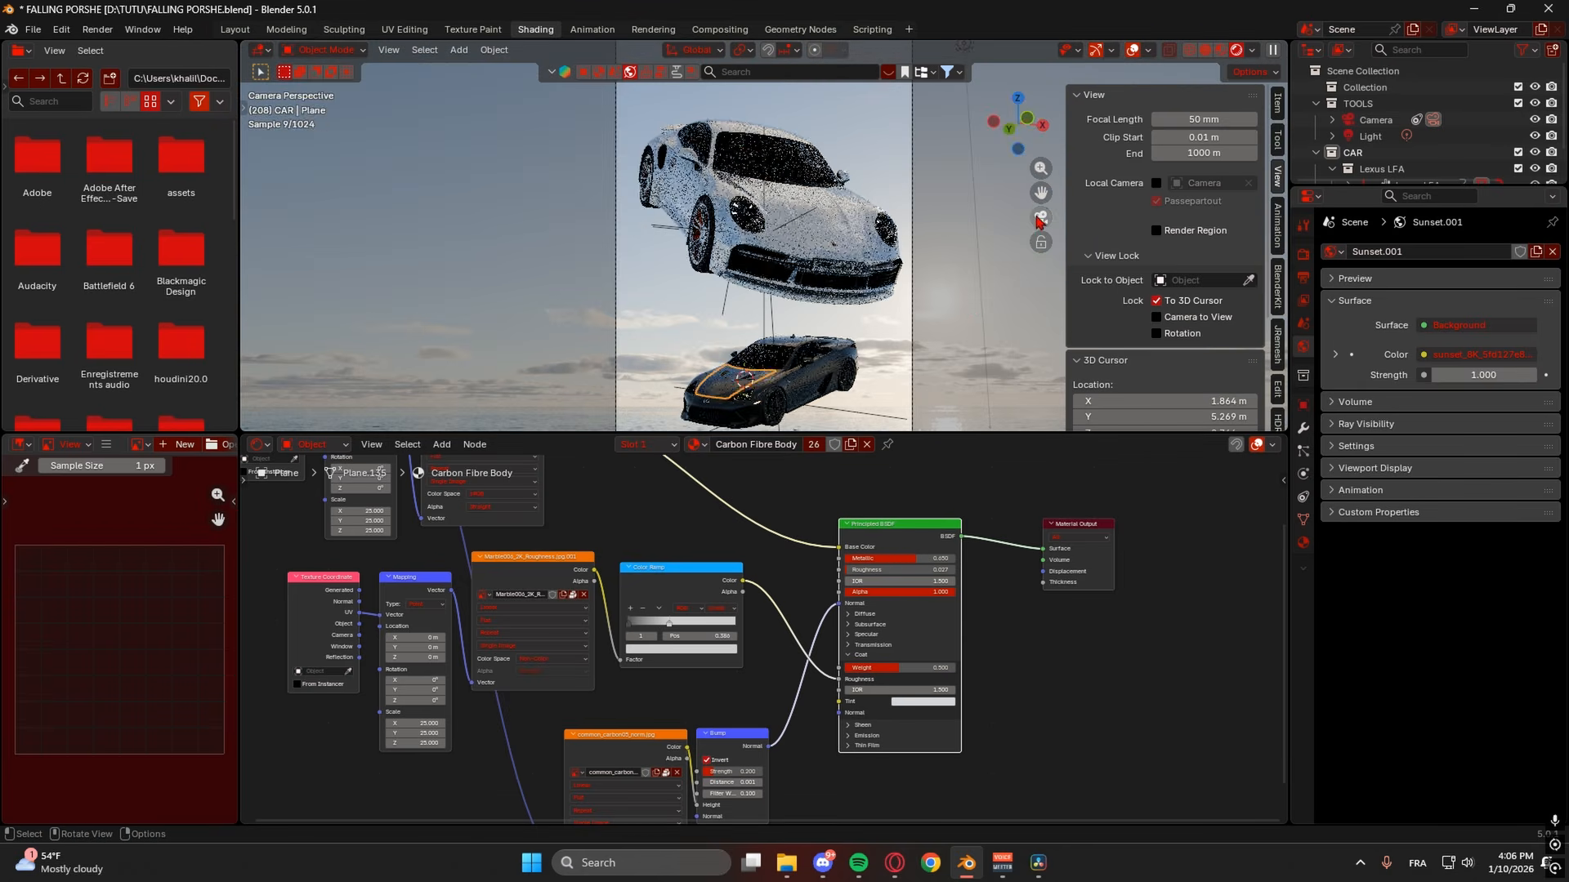
click(970, 304)
scroll(909, 357, down, 2)
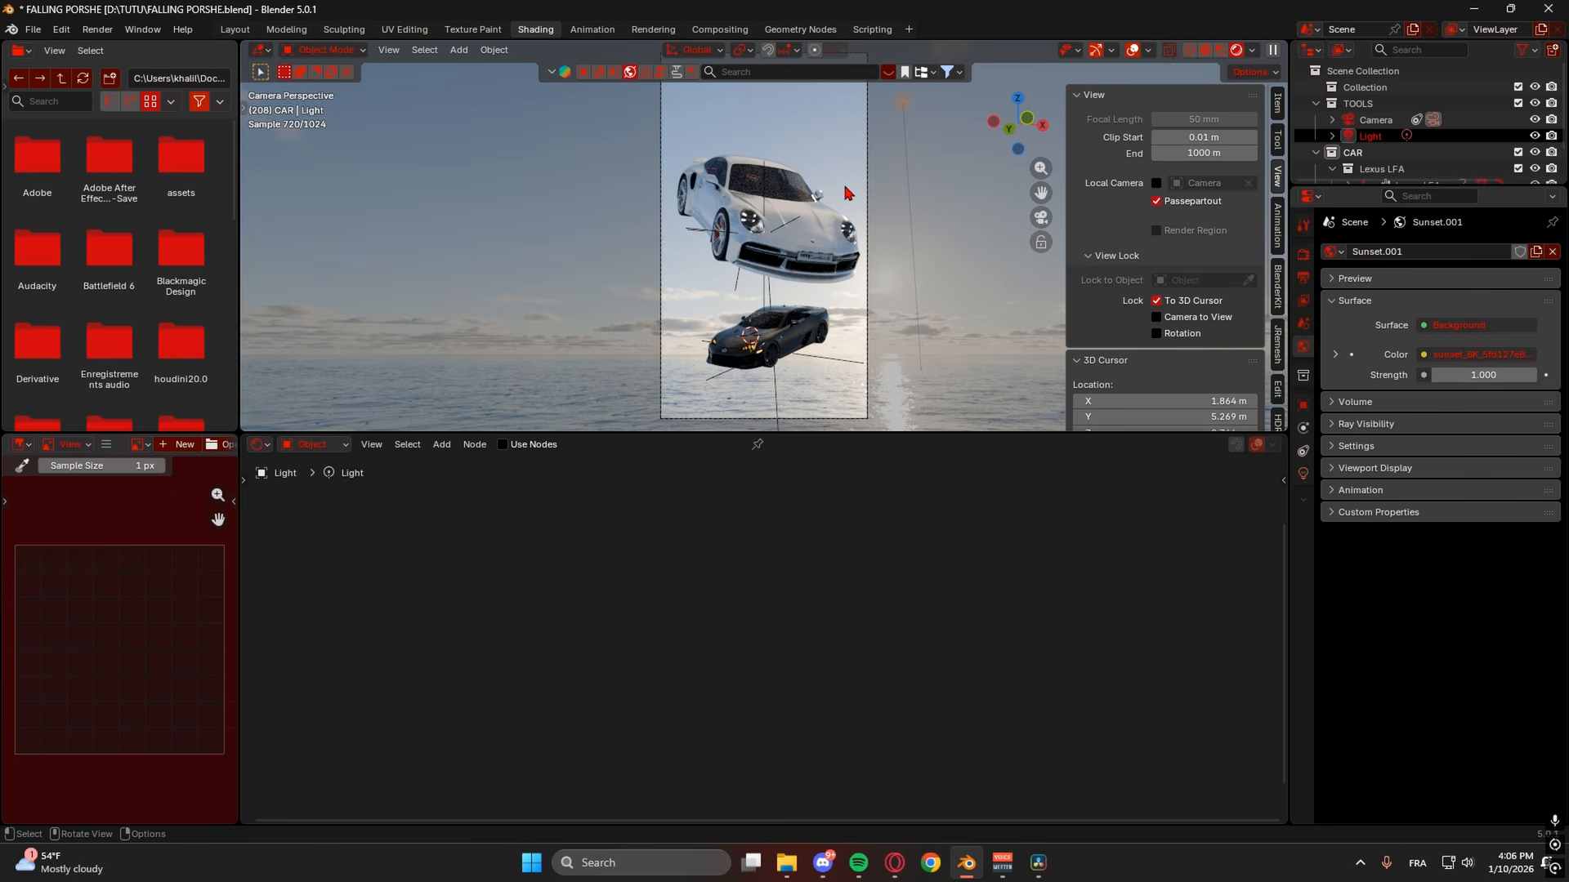
scroll(821, 367, down, 1)
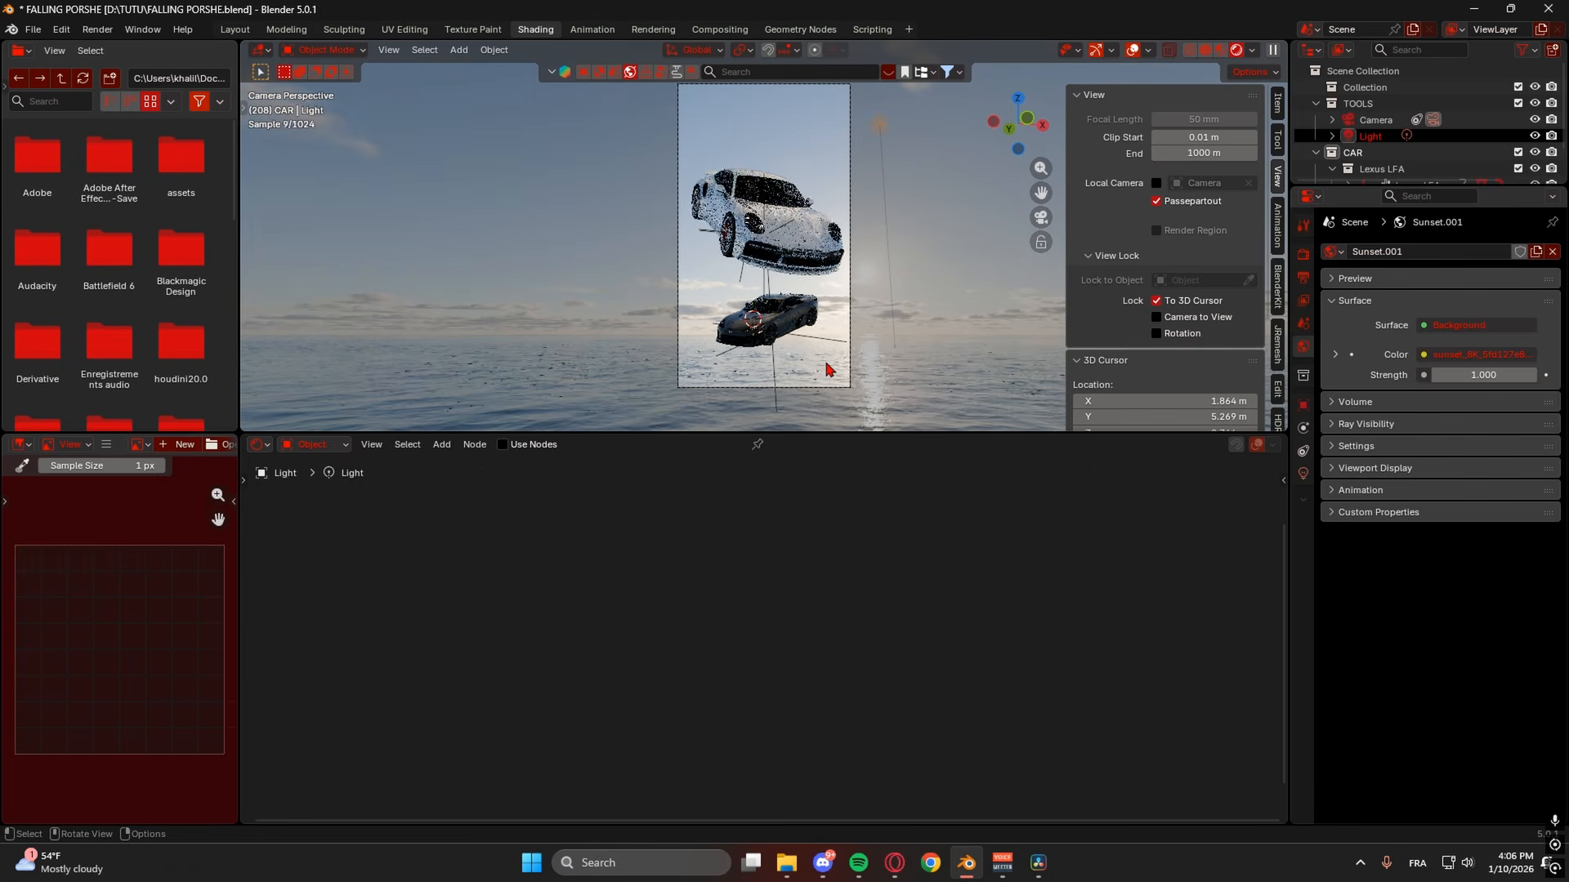
scroll(905, 302, up, 2)
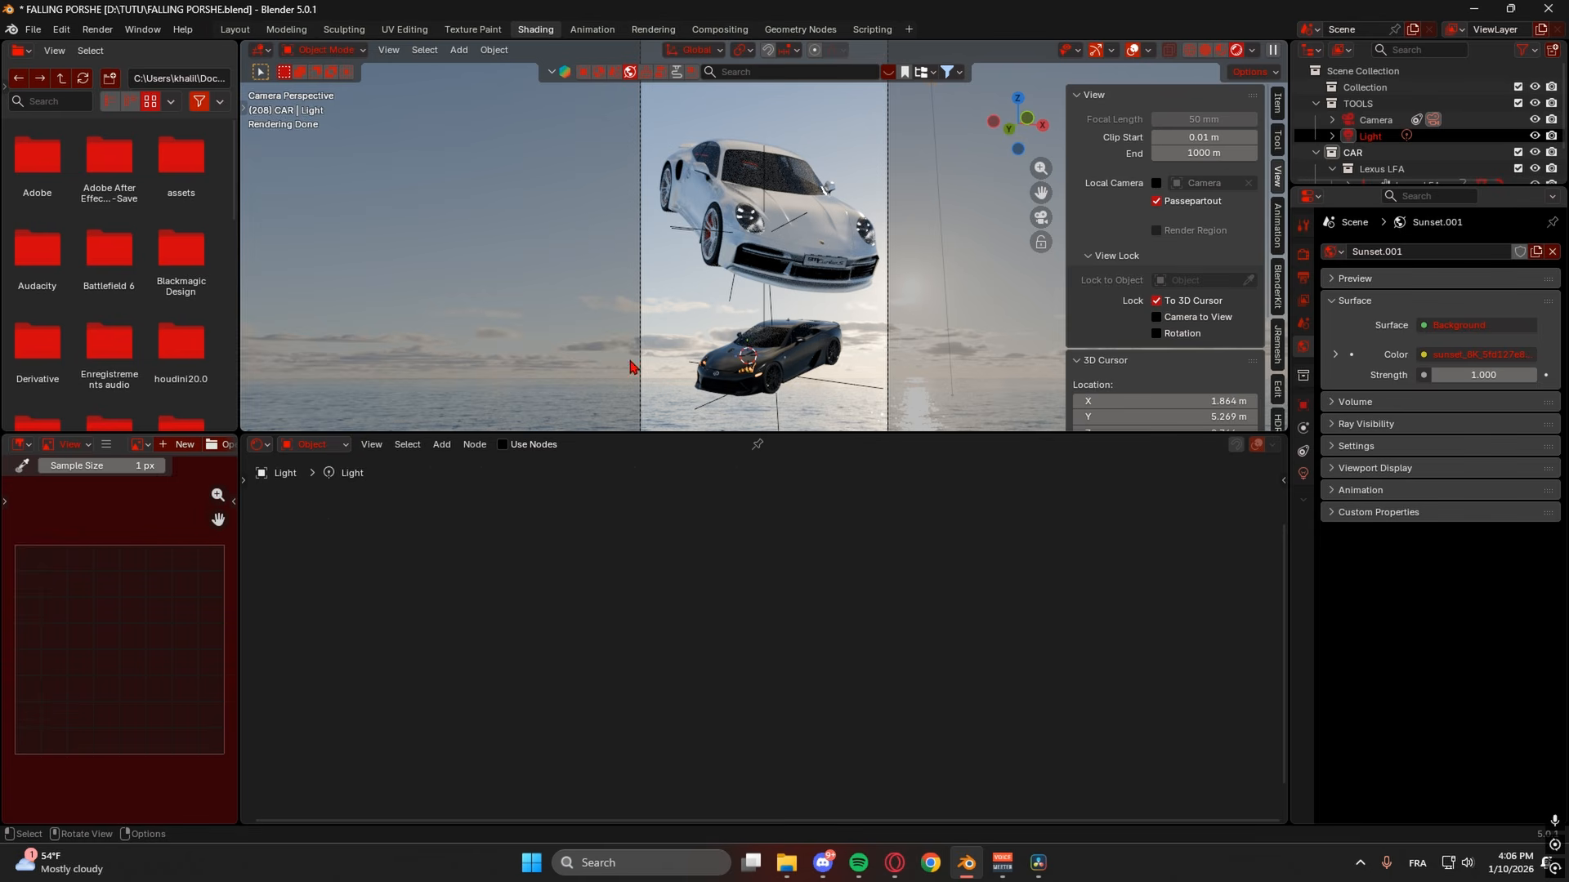
scroll(784, 361, down, 1)
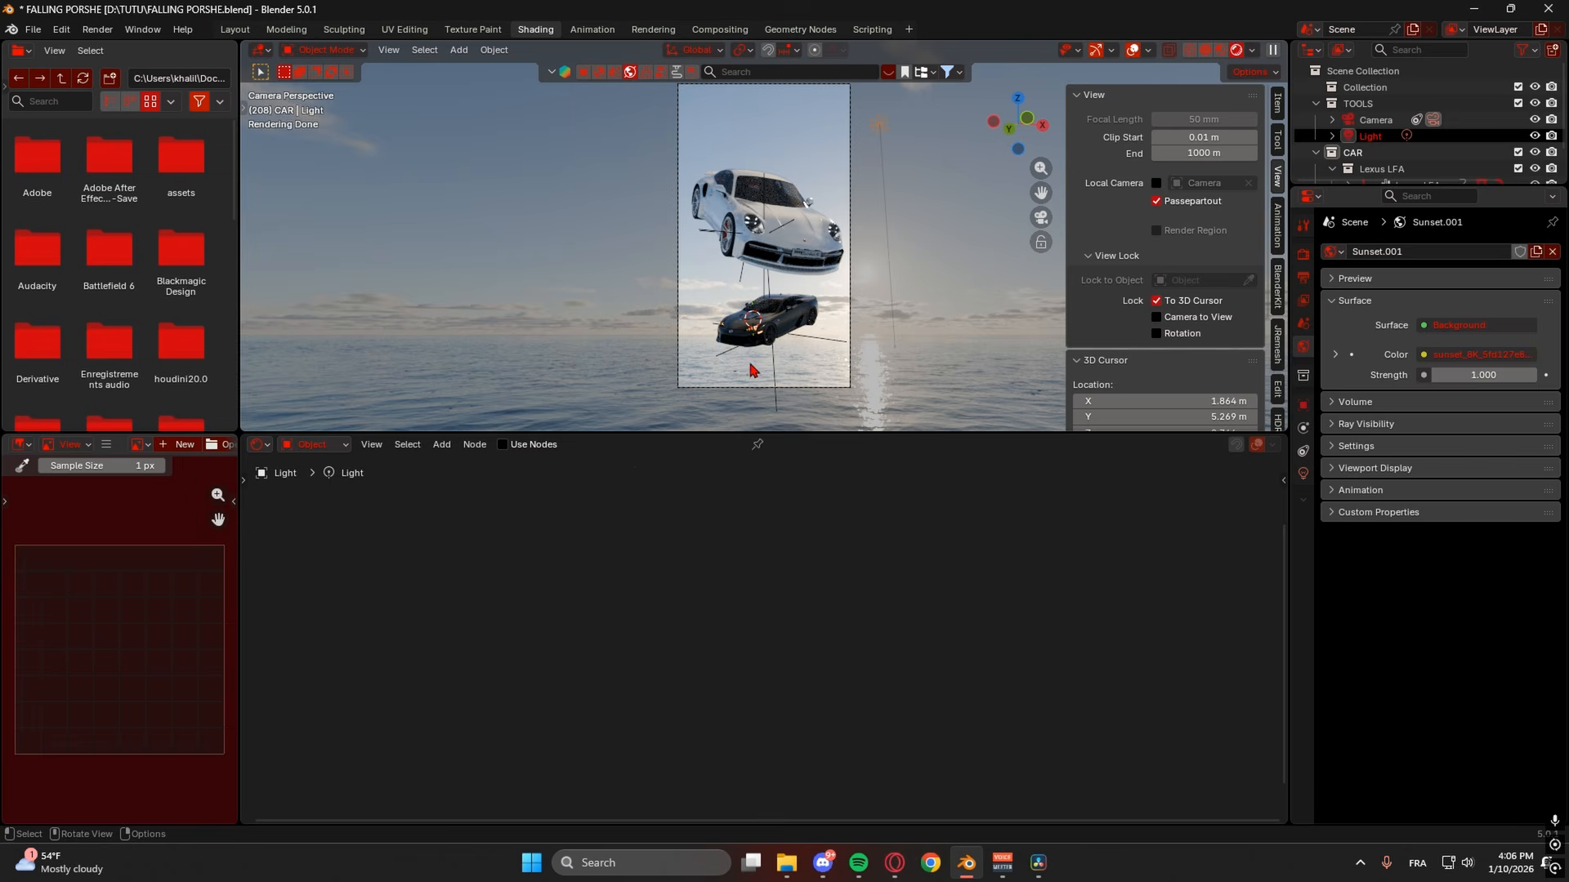
- Show the world's shader nodes and arrange them so the Mapping node's Location is visible
click(261, 446)
click(300, 588)
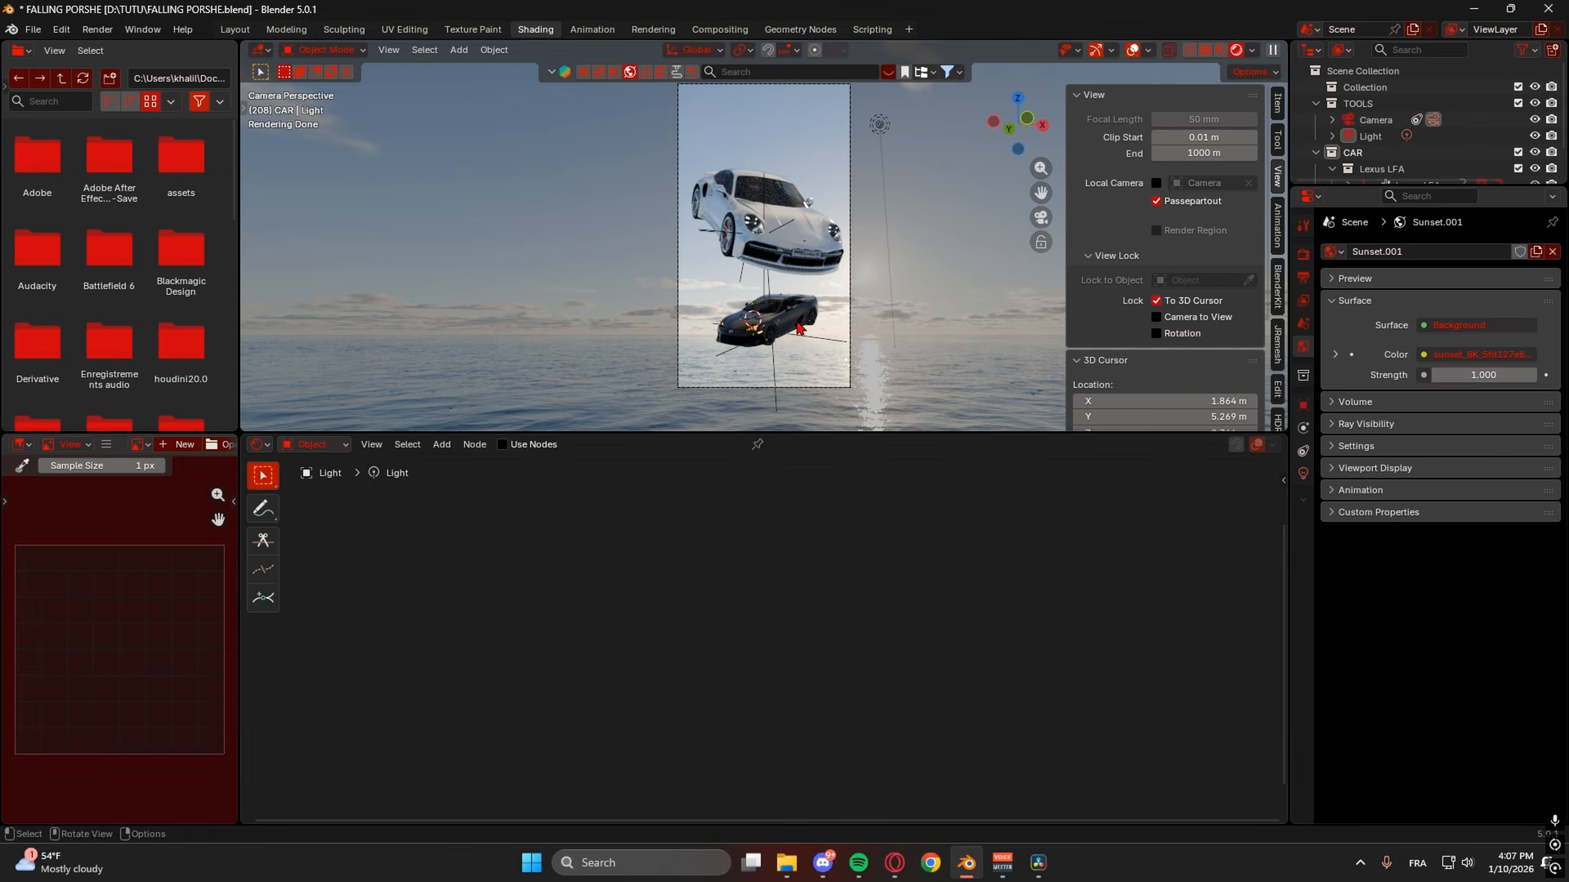
click(314, 445)
click(327, 504)
middle_drag(732, 644, 747, 555)
scroll(758, 601, up, 4)
drag(570, 527, 812, 539)
mouse_move(753, 520)
mouse_down()
mouse_move(741, 523)
mouse_move(774, 534)
mouse_up()
middle_drag(883, 564, 822, 523)
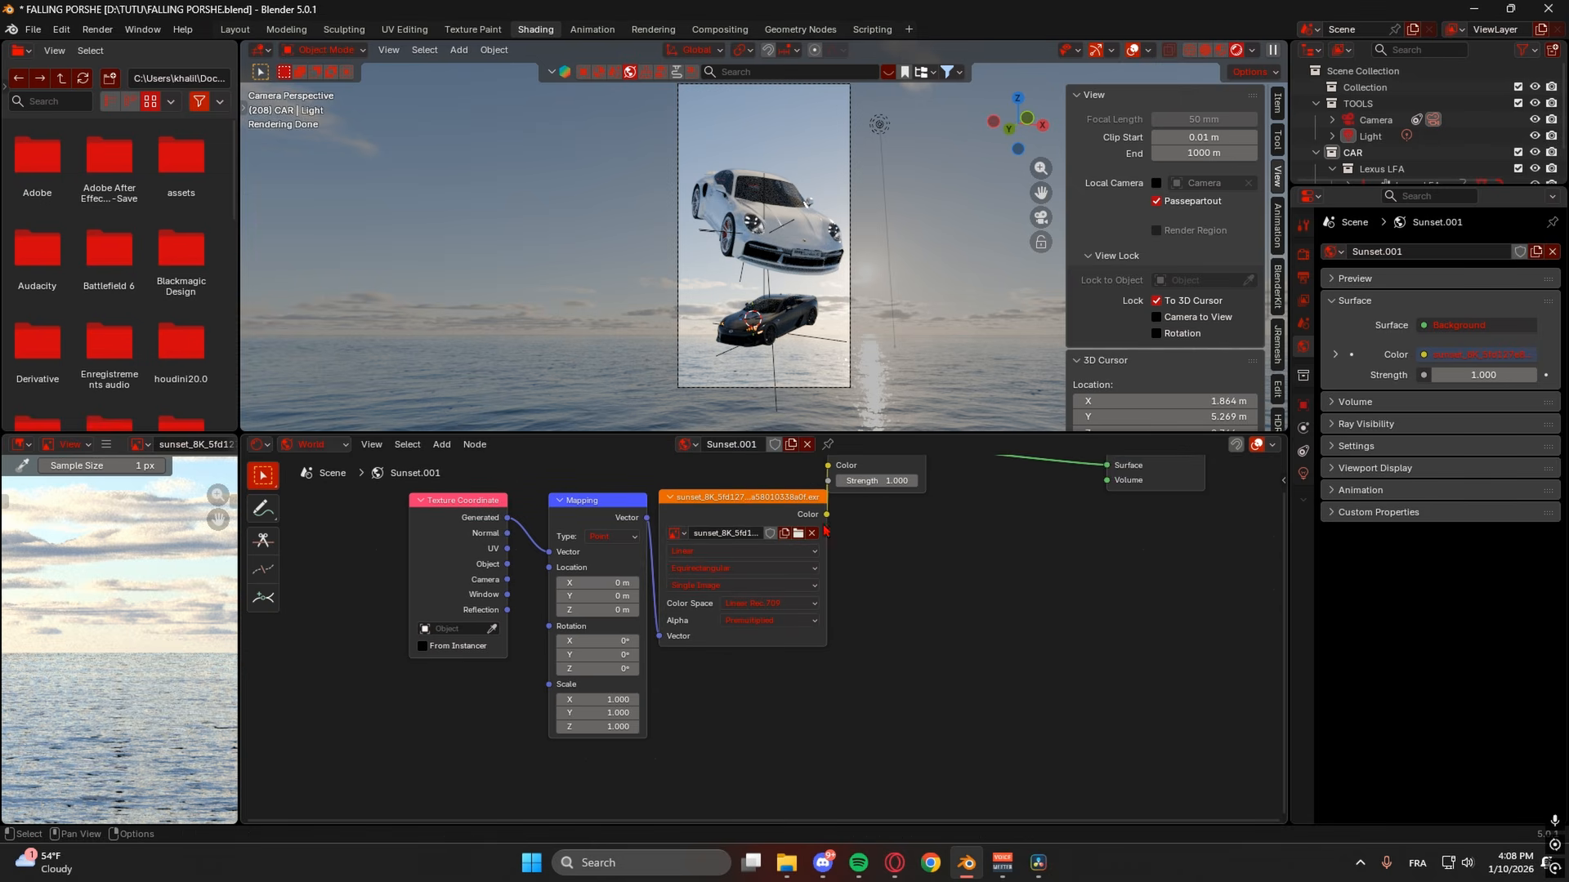
middle_drag(622, 566, 631, 577)
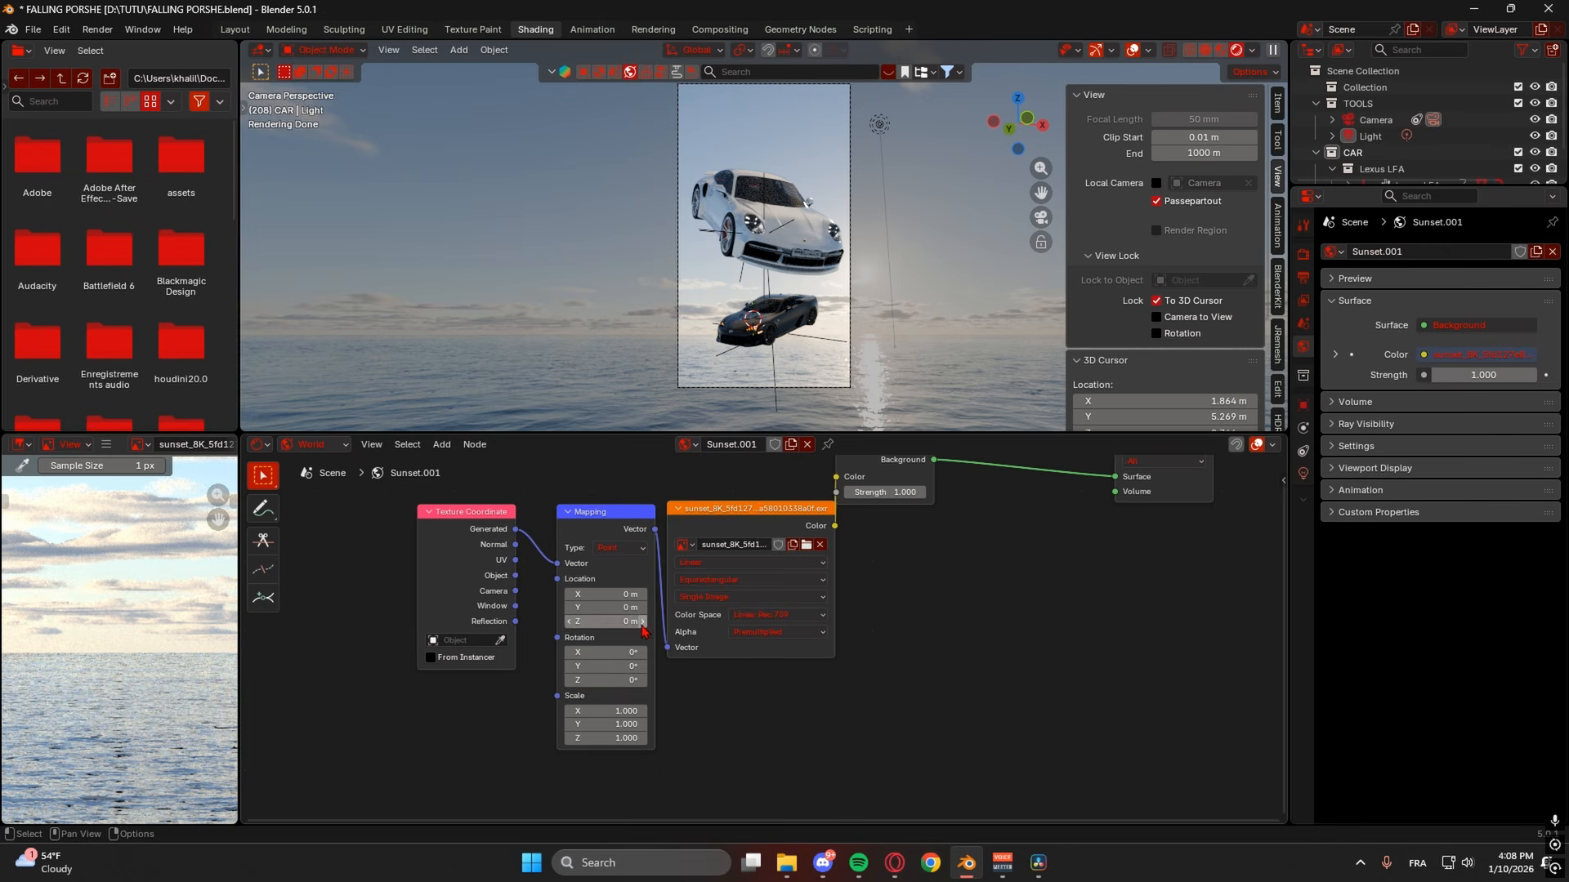
- Set the sky Mapping node's Location Z to 0.4 m, undoing a stray Y change
click(641, 624)
click(642, 623)
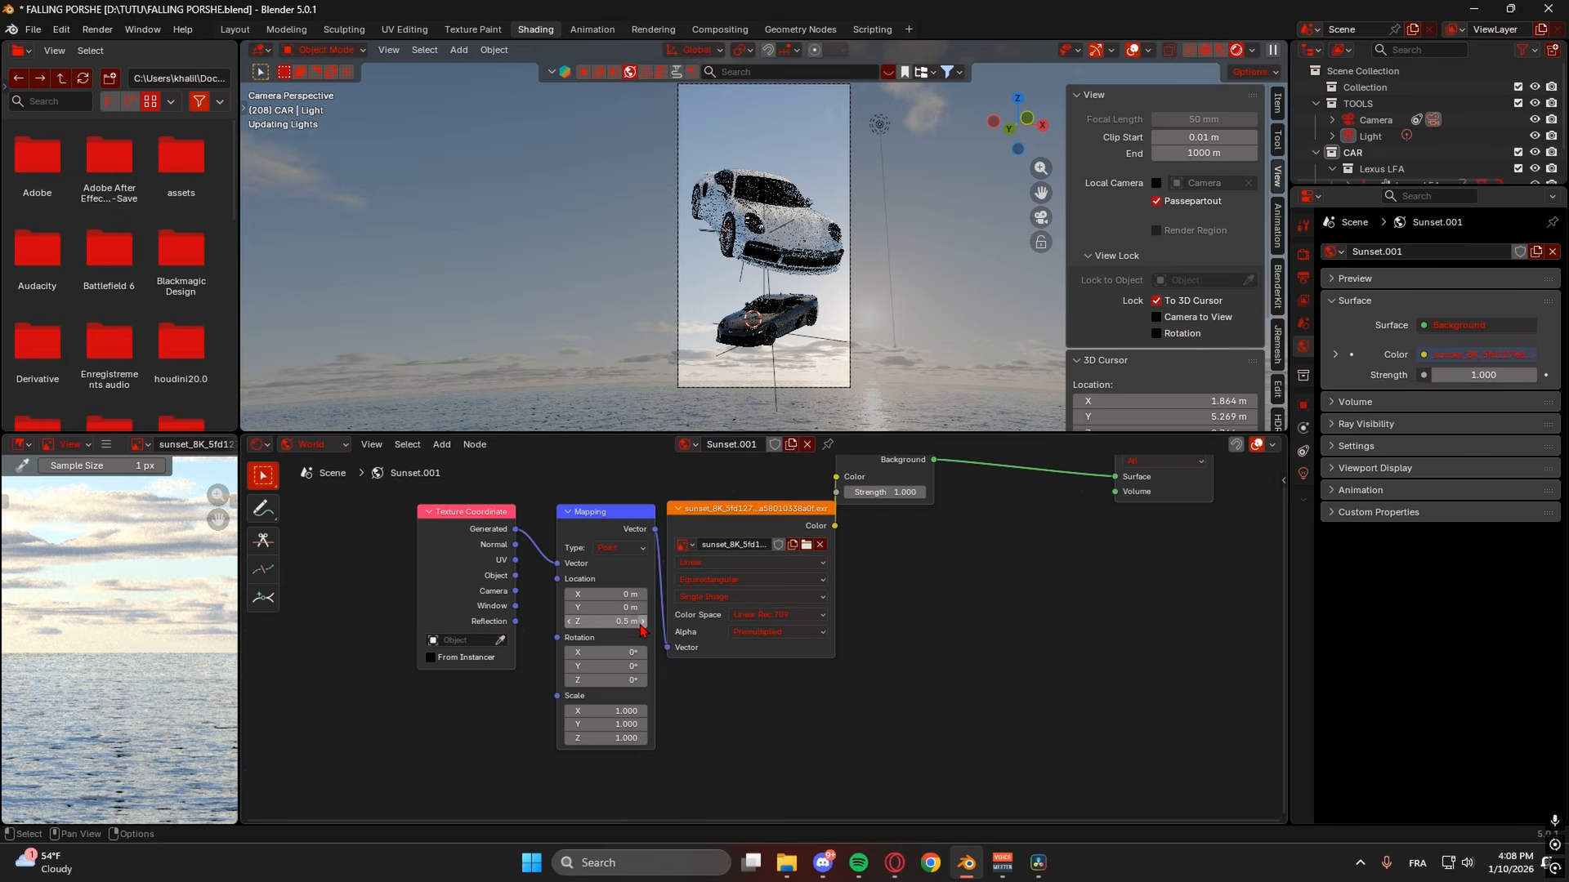
click(574, 623)
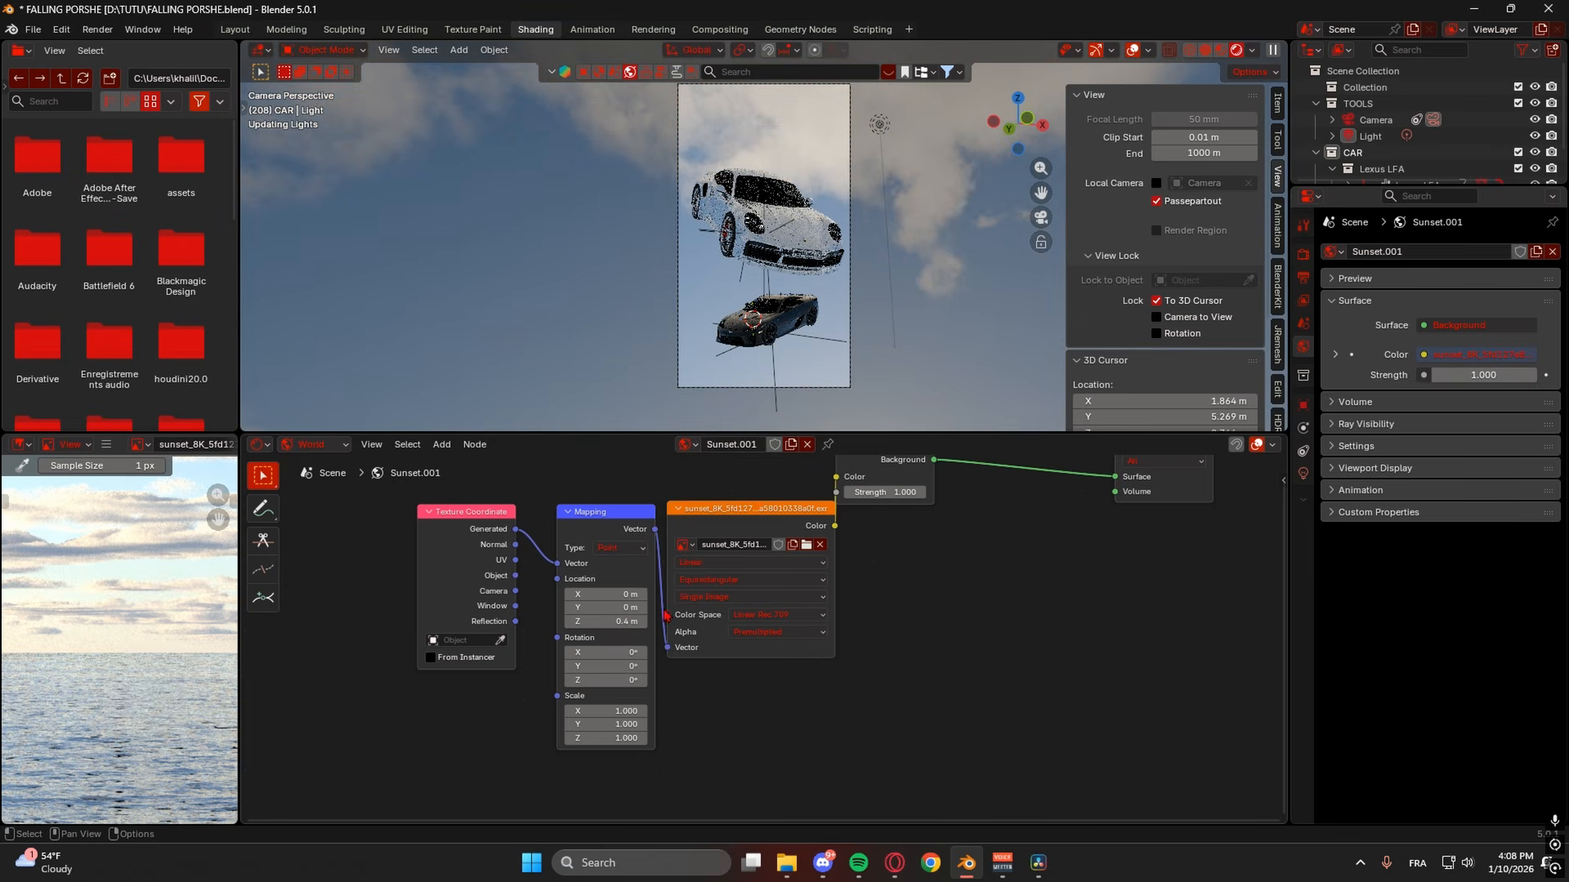
click(572, 623)
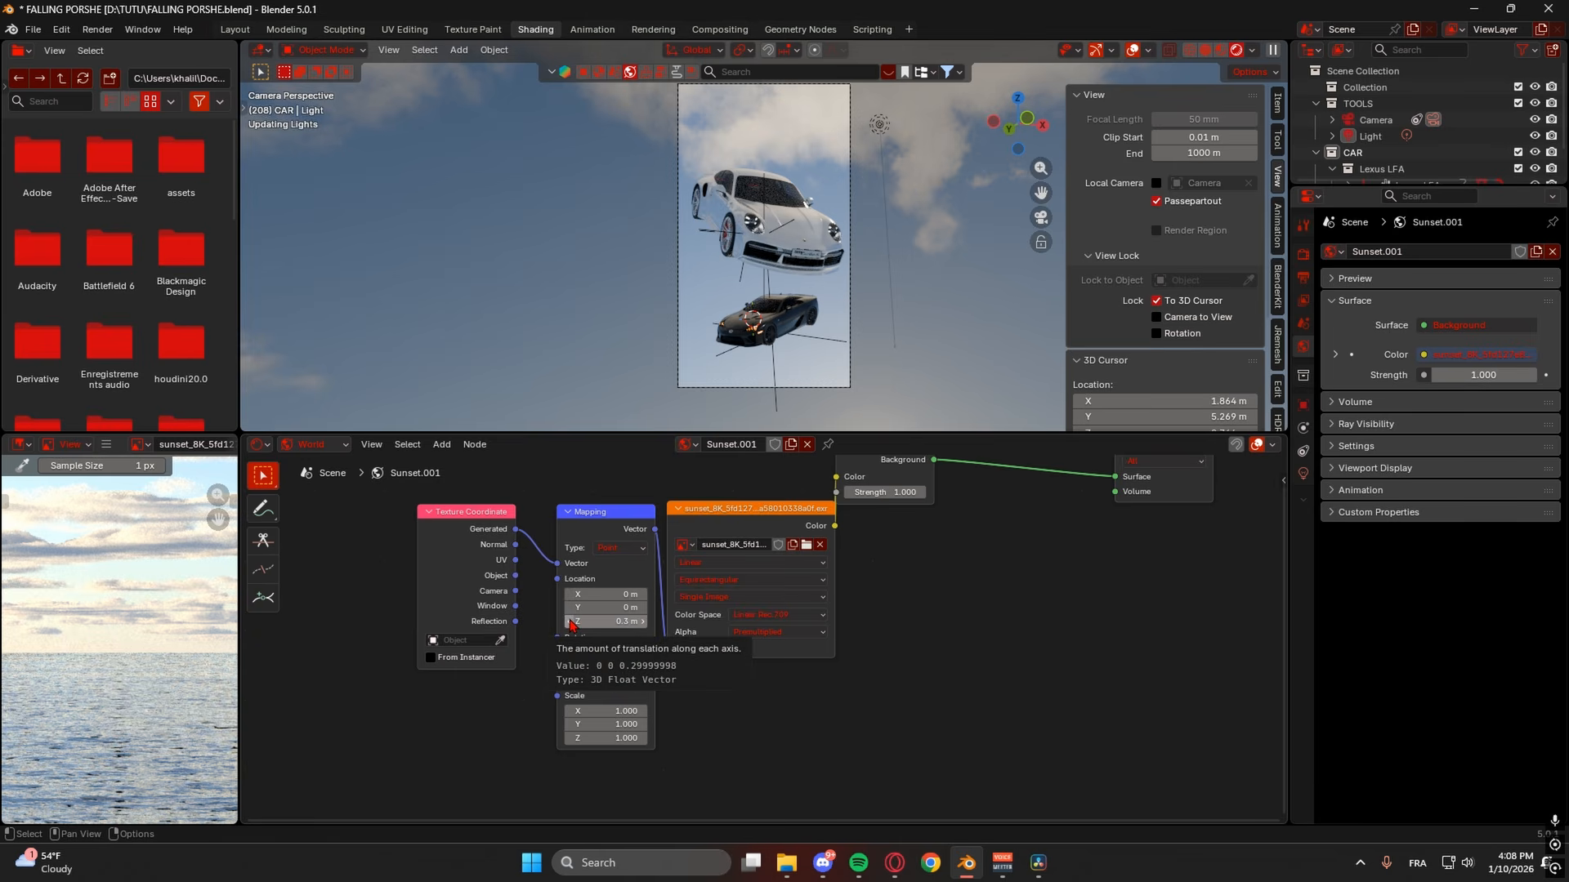
click(574, 607)
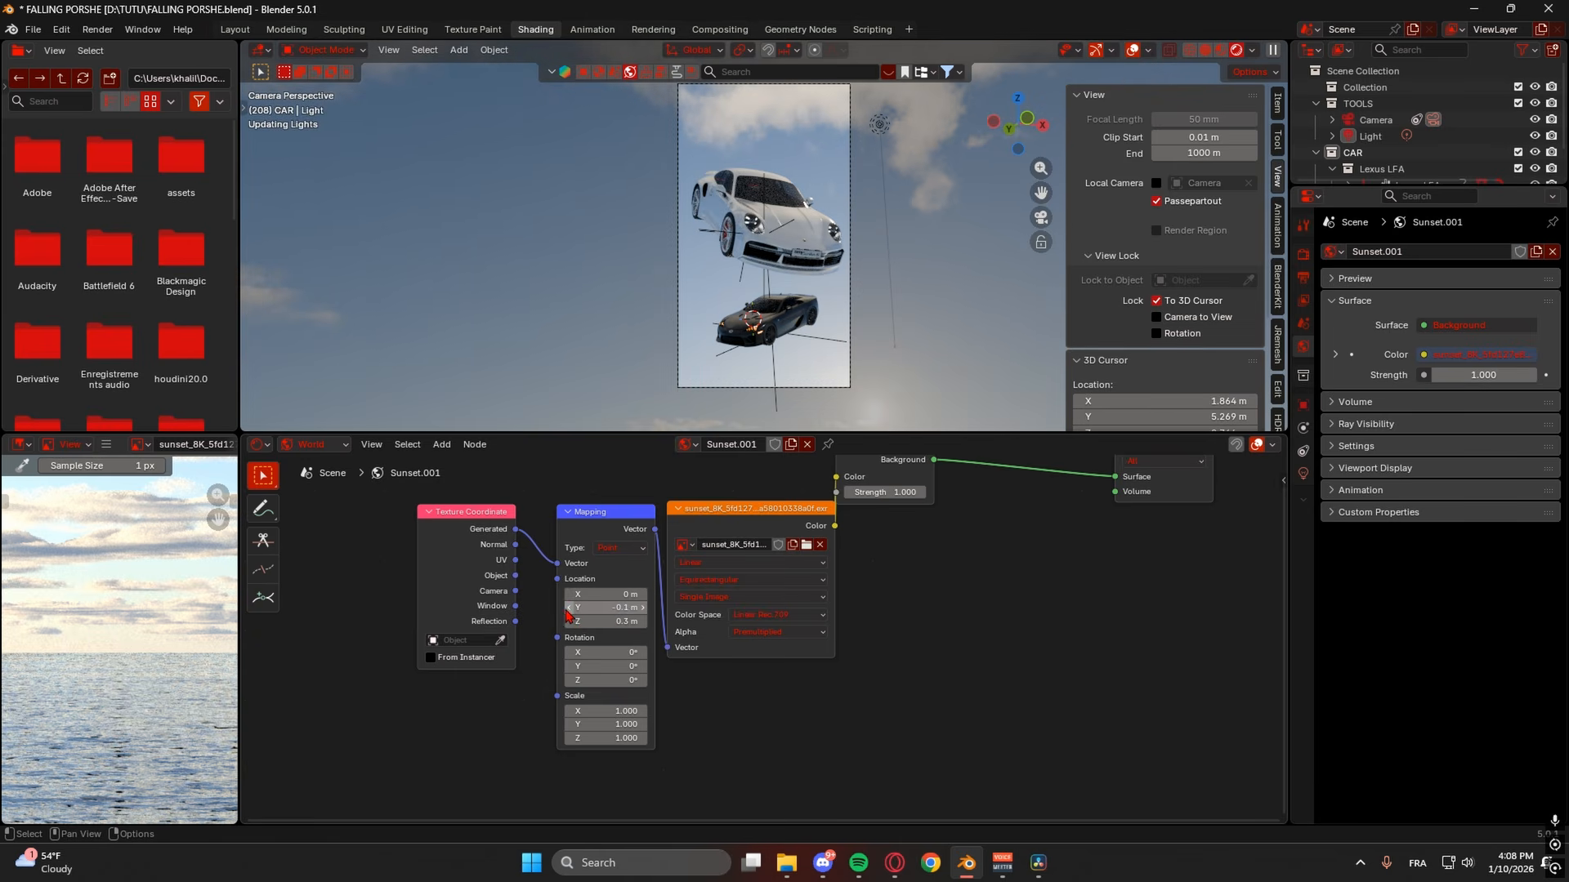
key(ctrl+z)
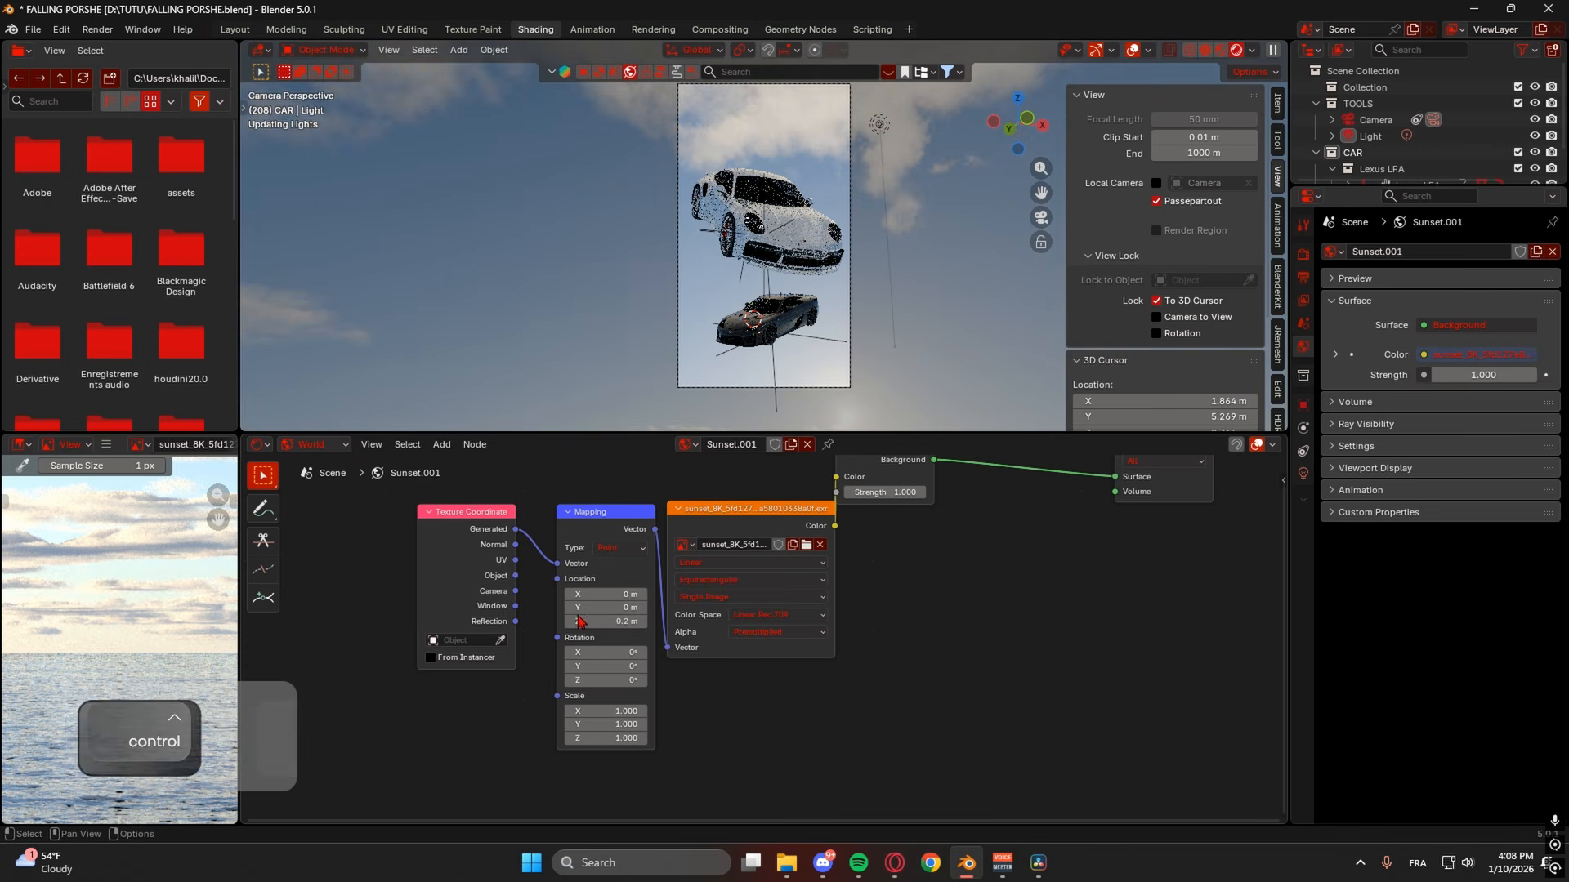
middle_drag(839, 357, 926, 392)
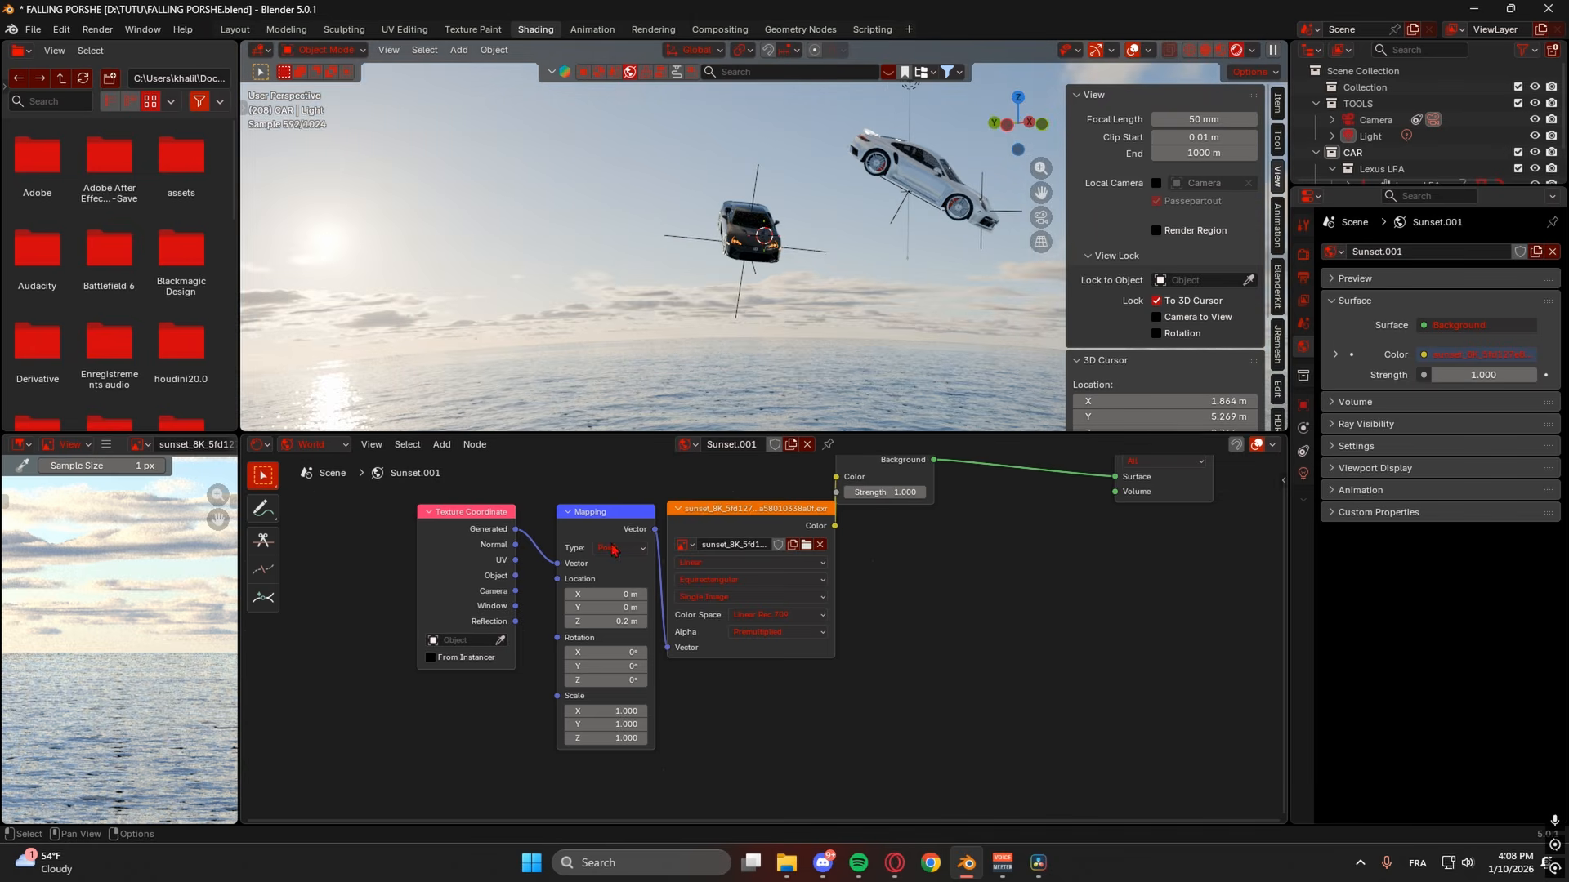
click(642, 621)
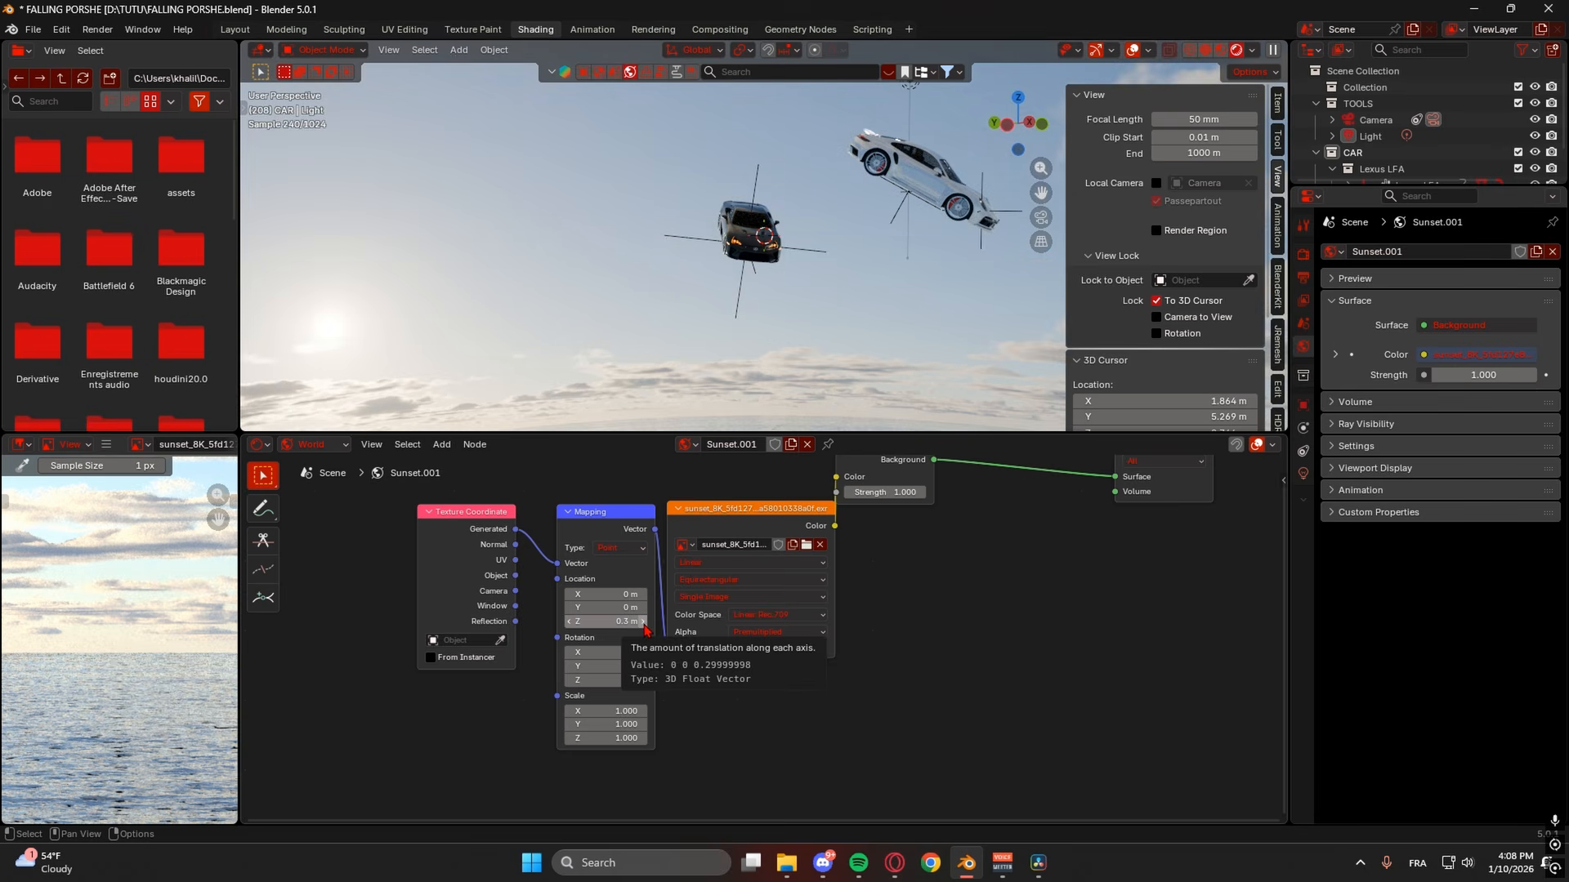
- Orbit the falling cars, return to the camera view, and enlarge the 3D viewport
middle_drag(958, 352, 851, 368)
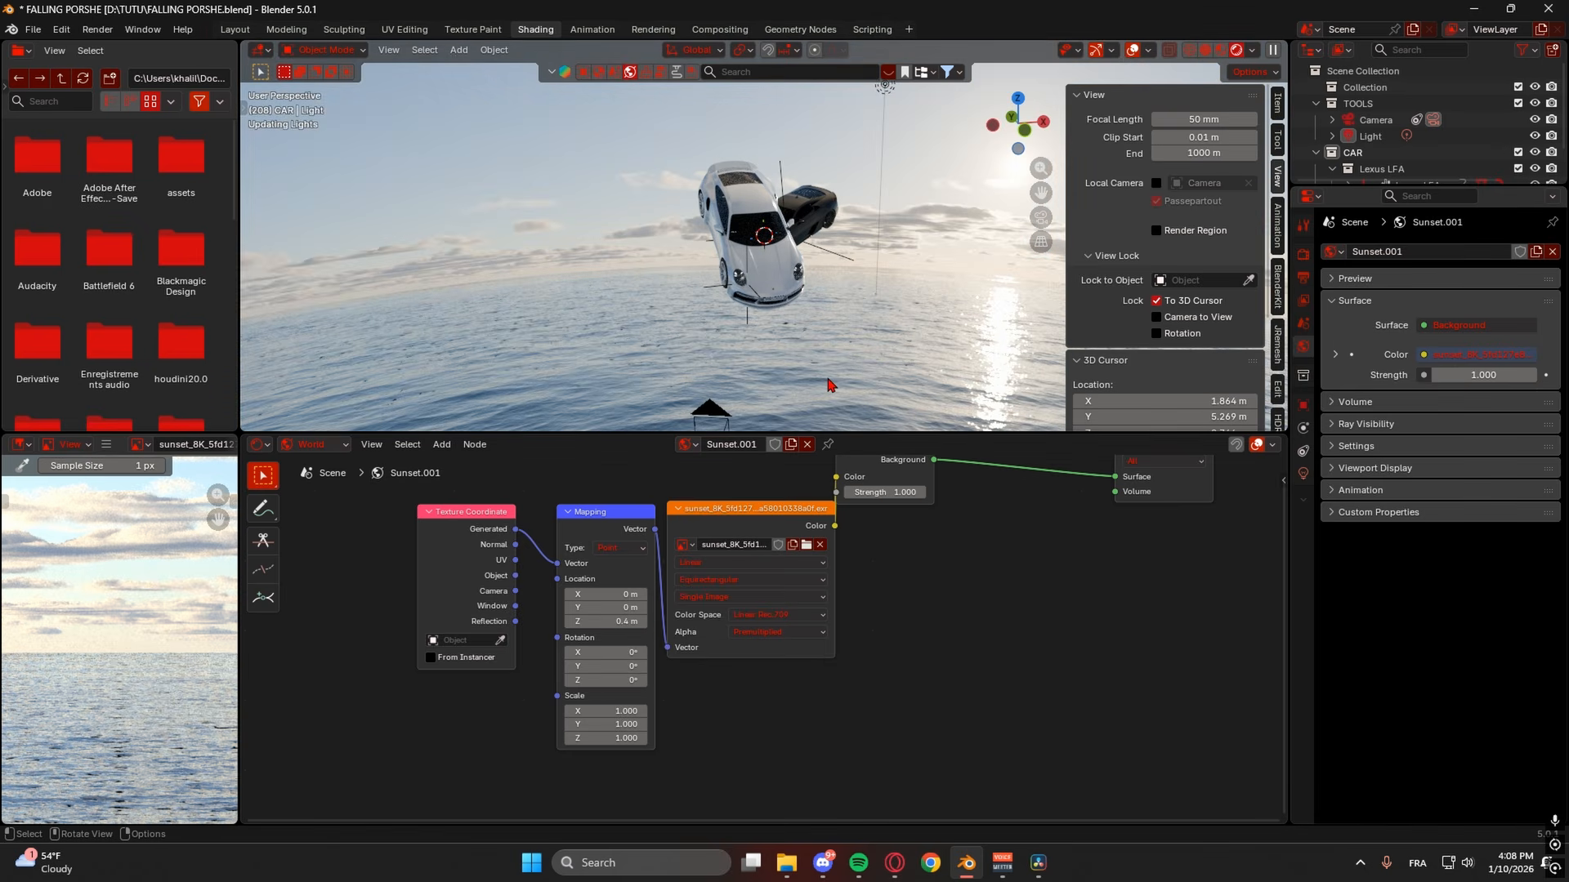
middle_drag(828, 384, 1022, 347)
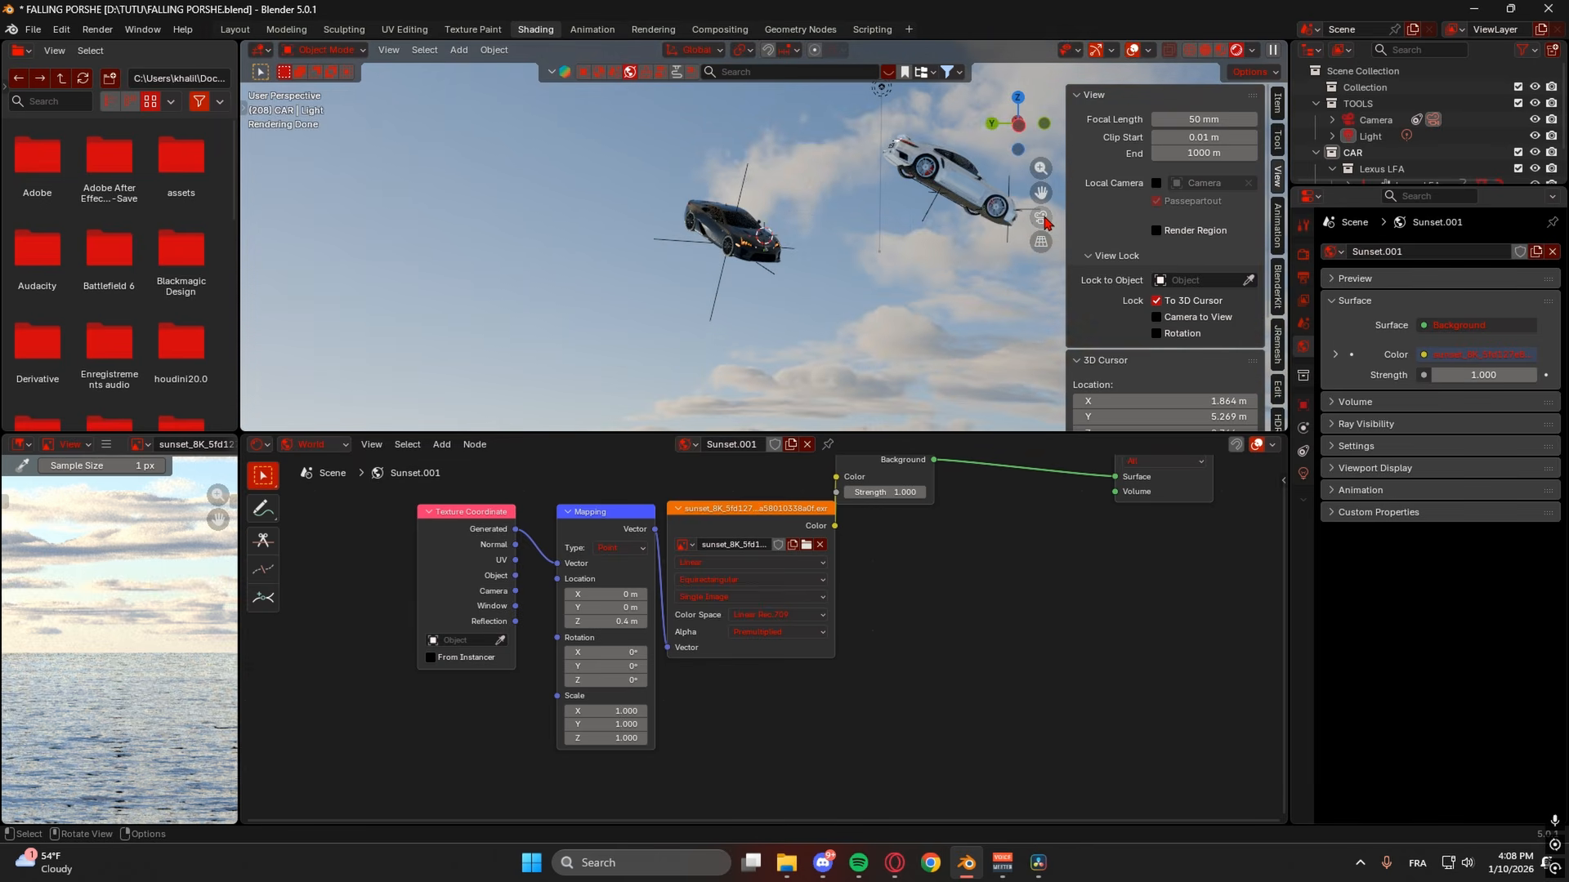
click(1043, 219)
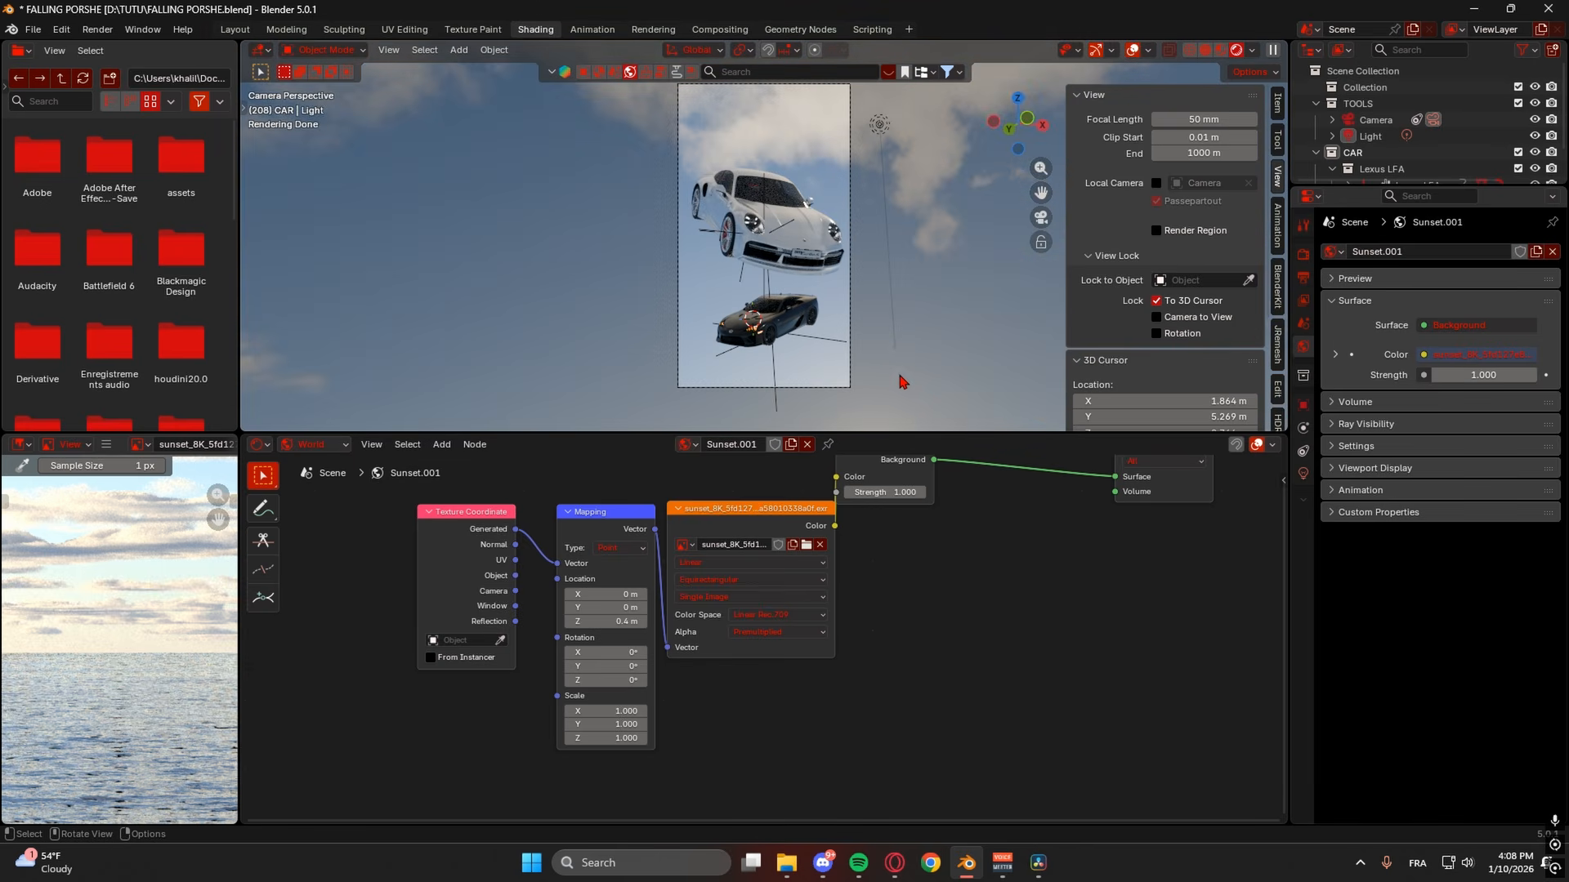
drag(869, 433, 870, 536)
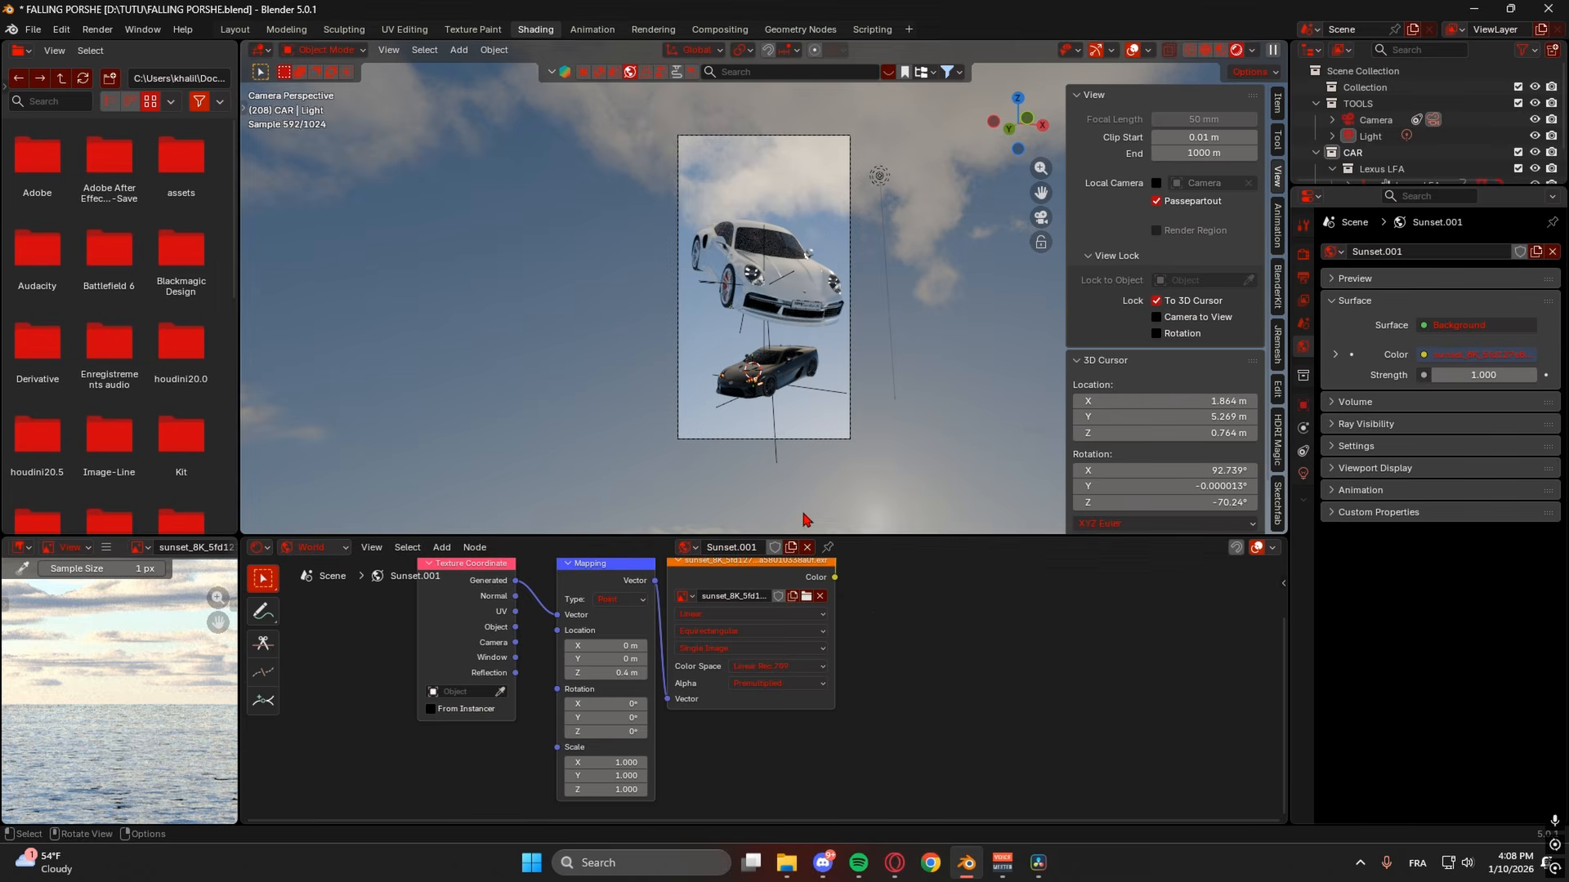
- In the animation timeline workspace, select the Porsche's LED front light and frame the Lexus
click(236, 30)
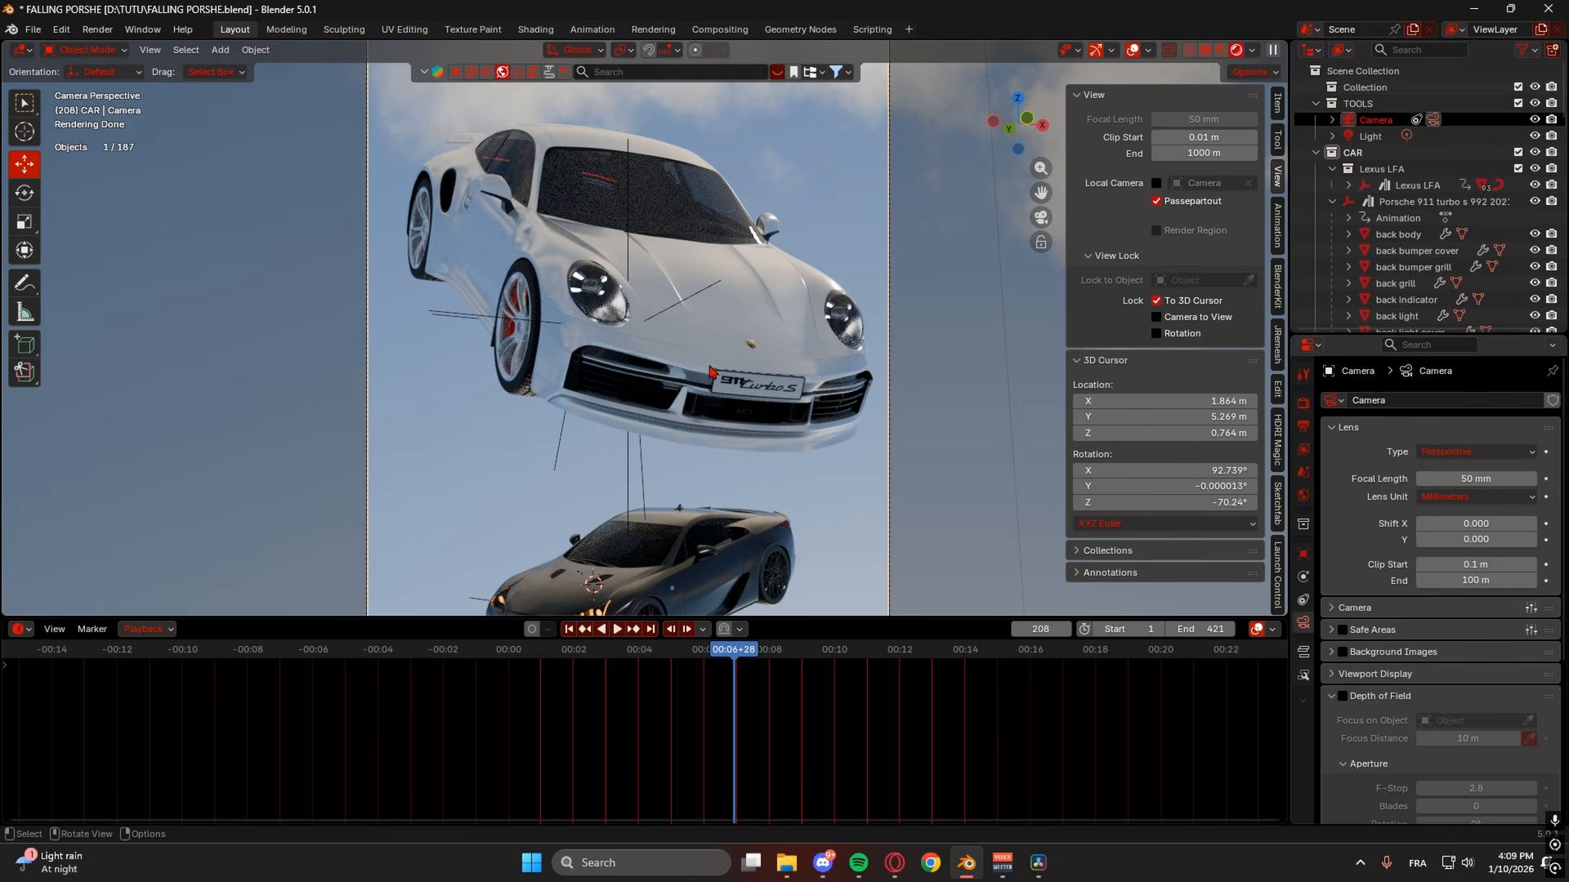
click(582, 281)
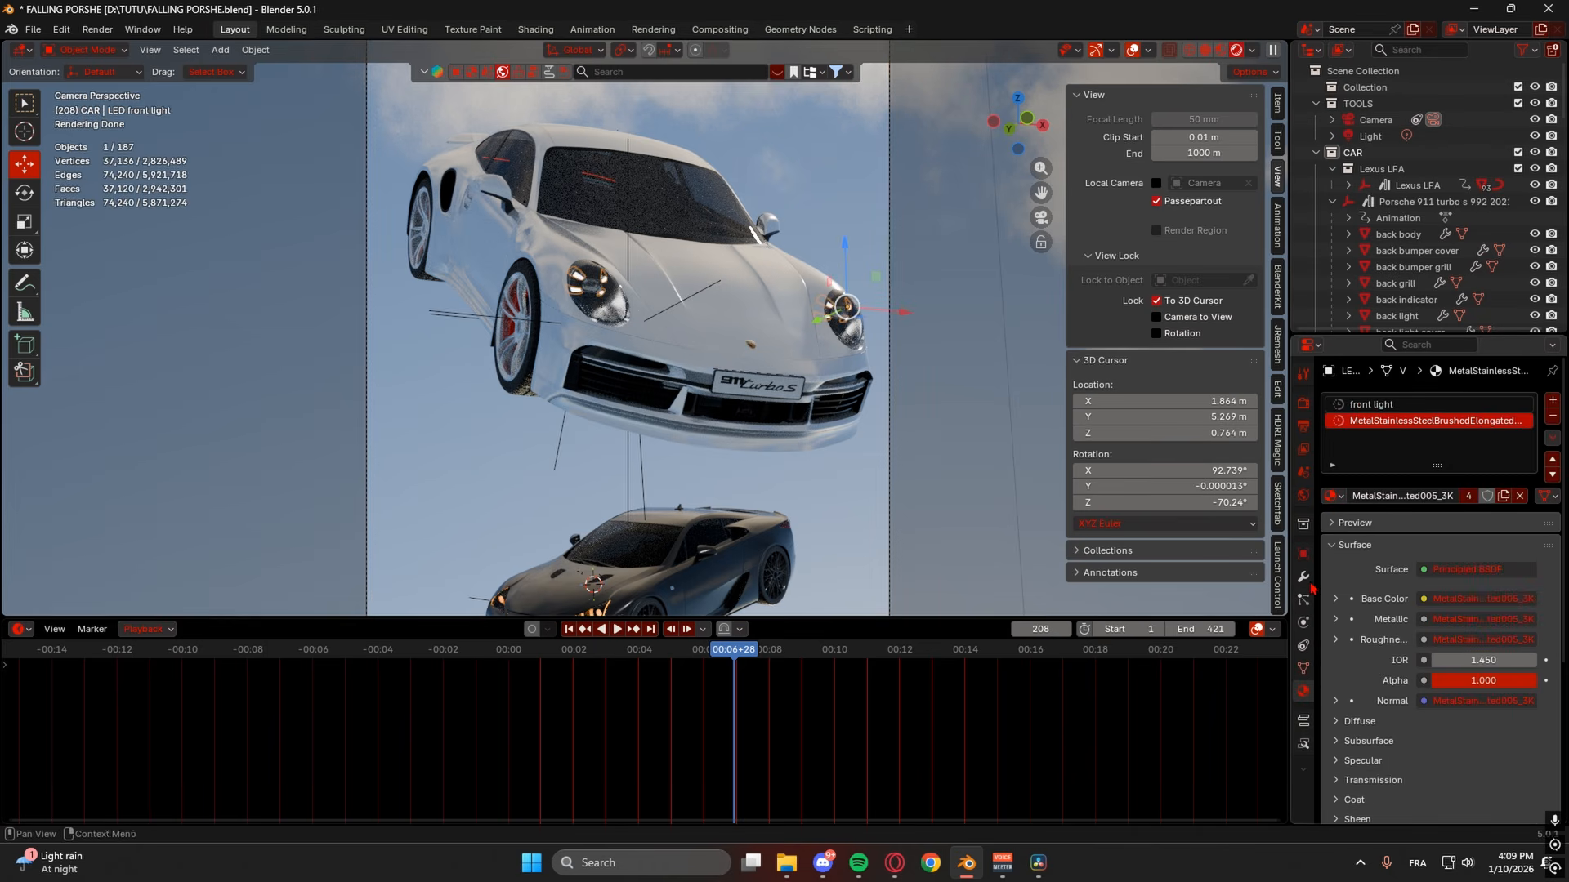
scroll(1391, 536, down, 7)
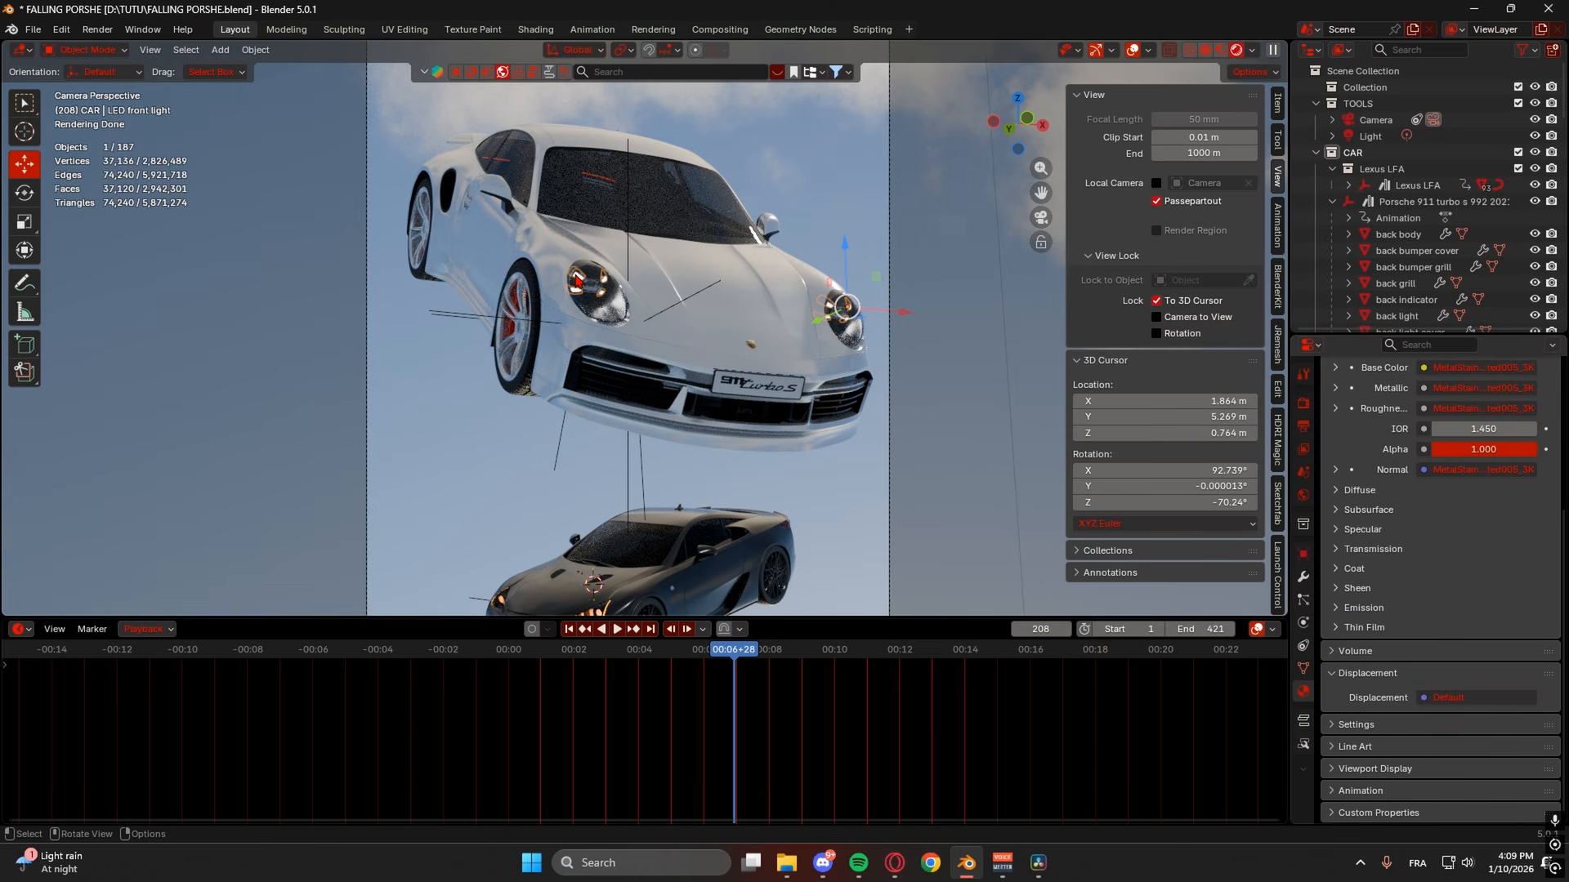
scroll(577, 280, down, 1)
scroll(577, 280, up, 1)
shift+middle_drag(601, 556, 691, 369)
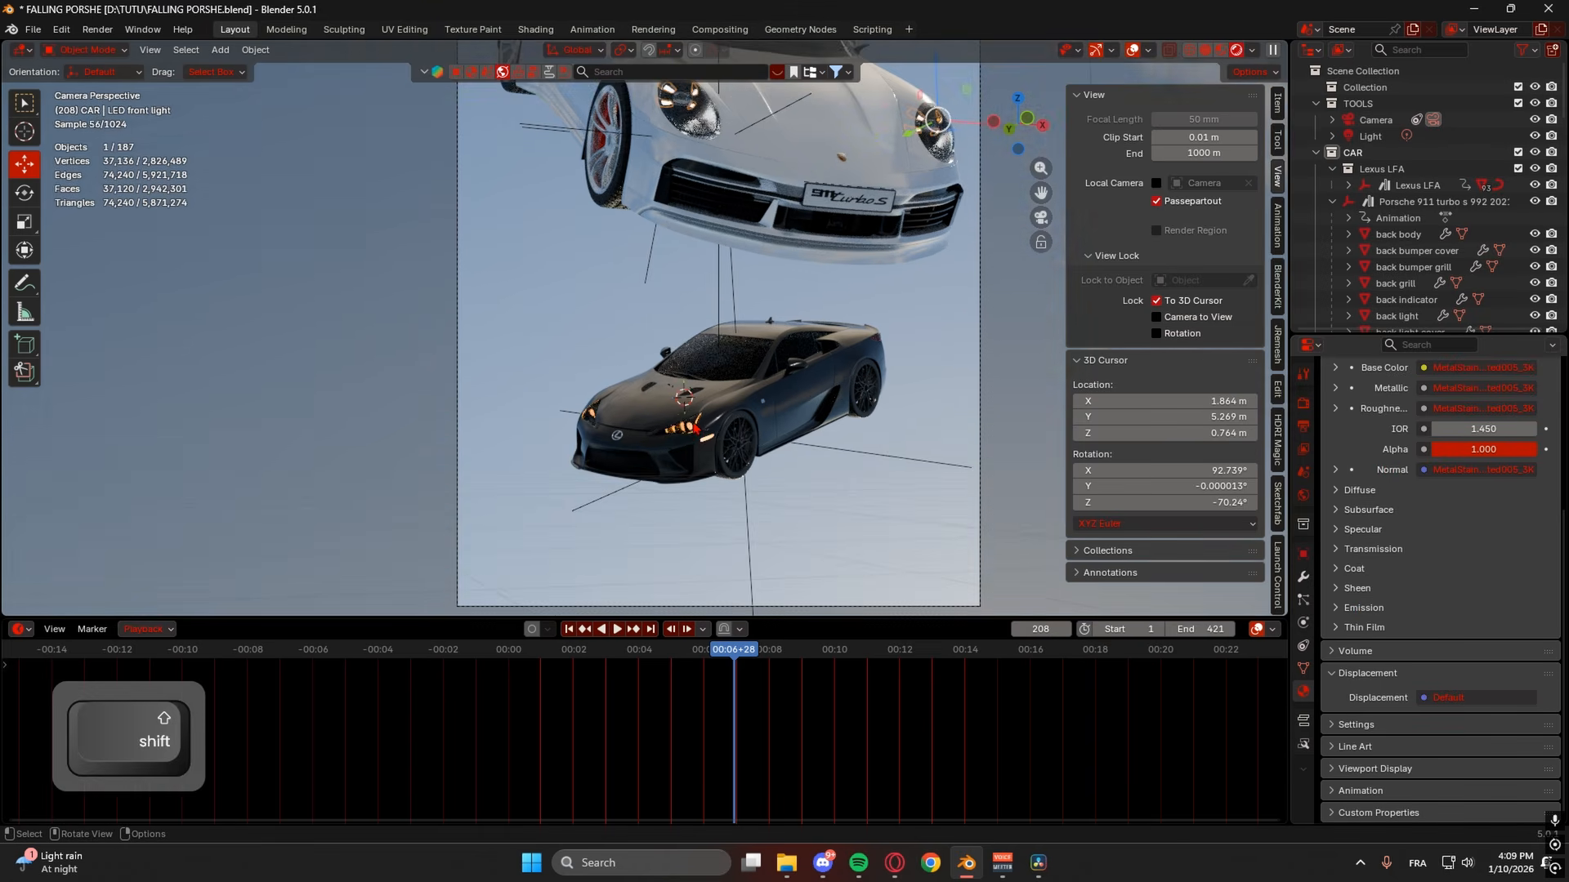
- Select the Lexus headlight piece and review the stainless front light material, now at Emission Strength 0
click(695, 428)
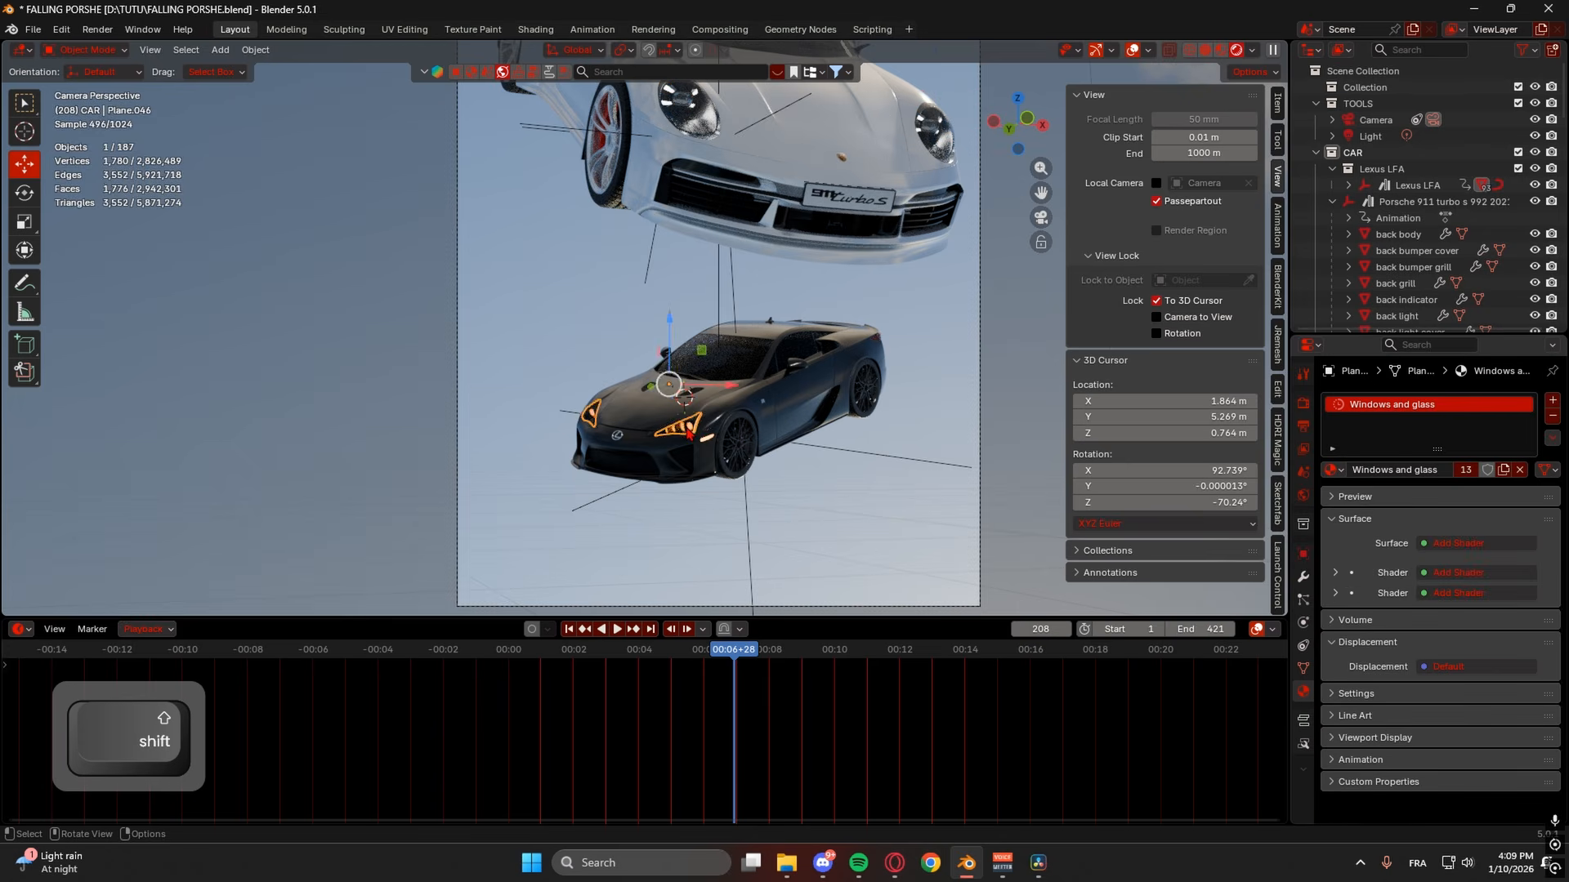
scroll(690, 433, up, 3)
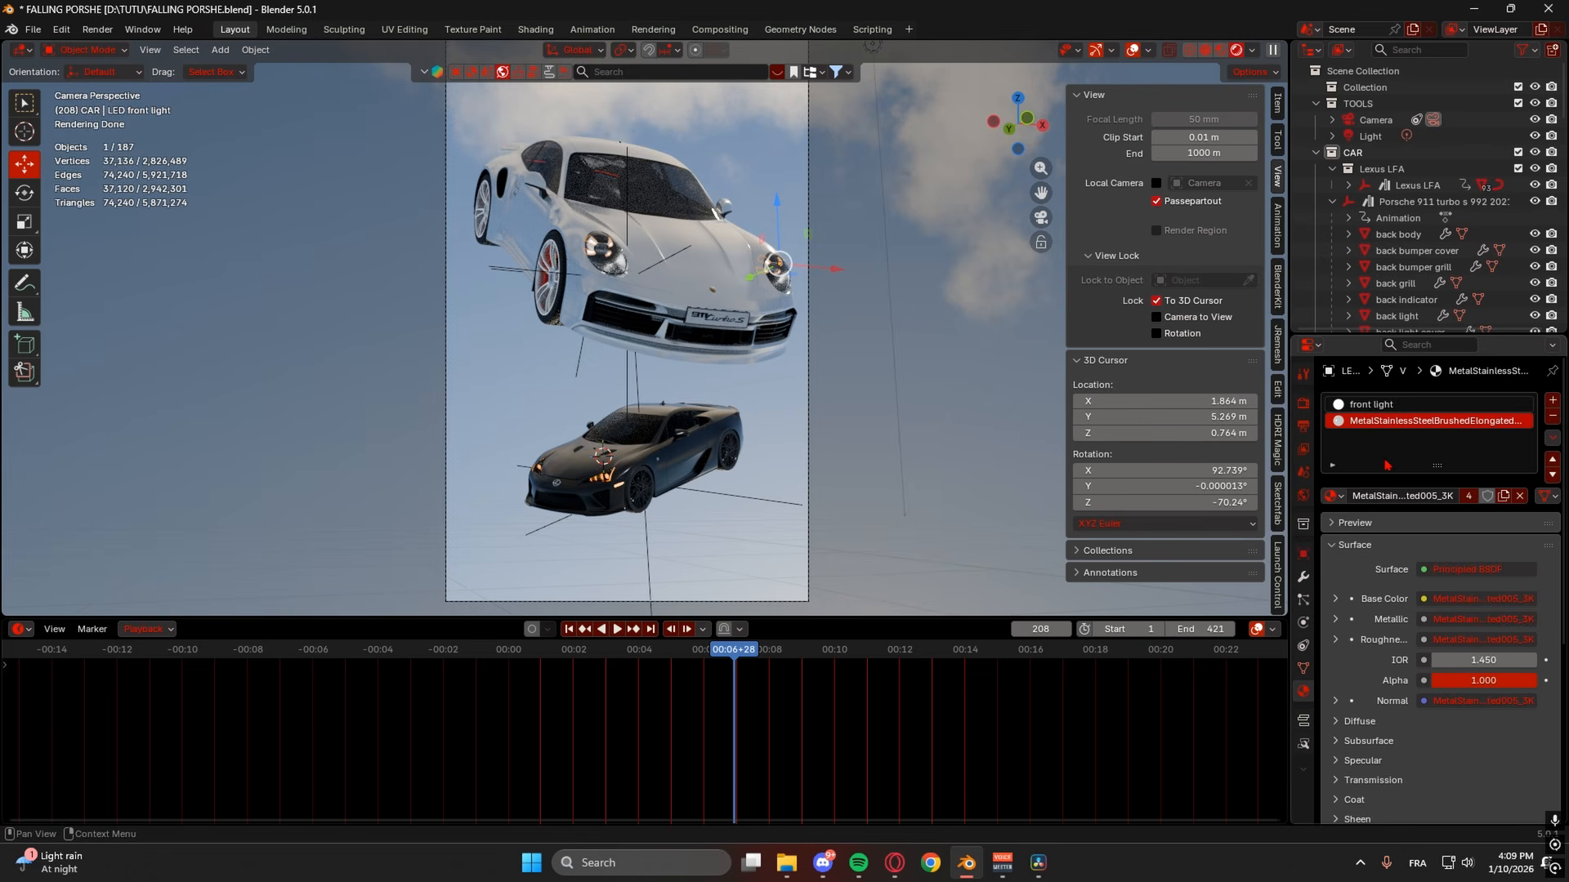
scroll(1377, 595, down, 5)
drag(1482, 719, 1549, 719)
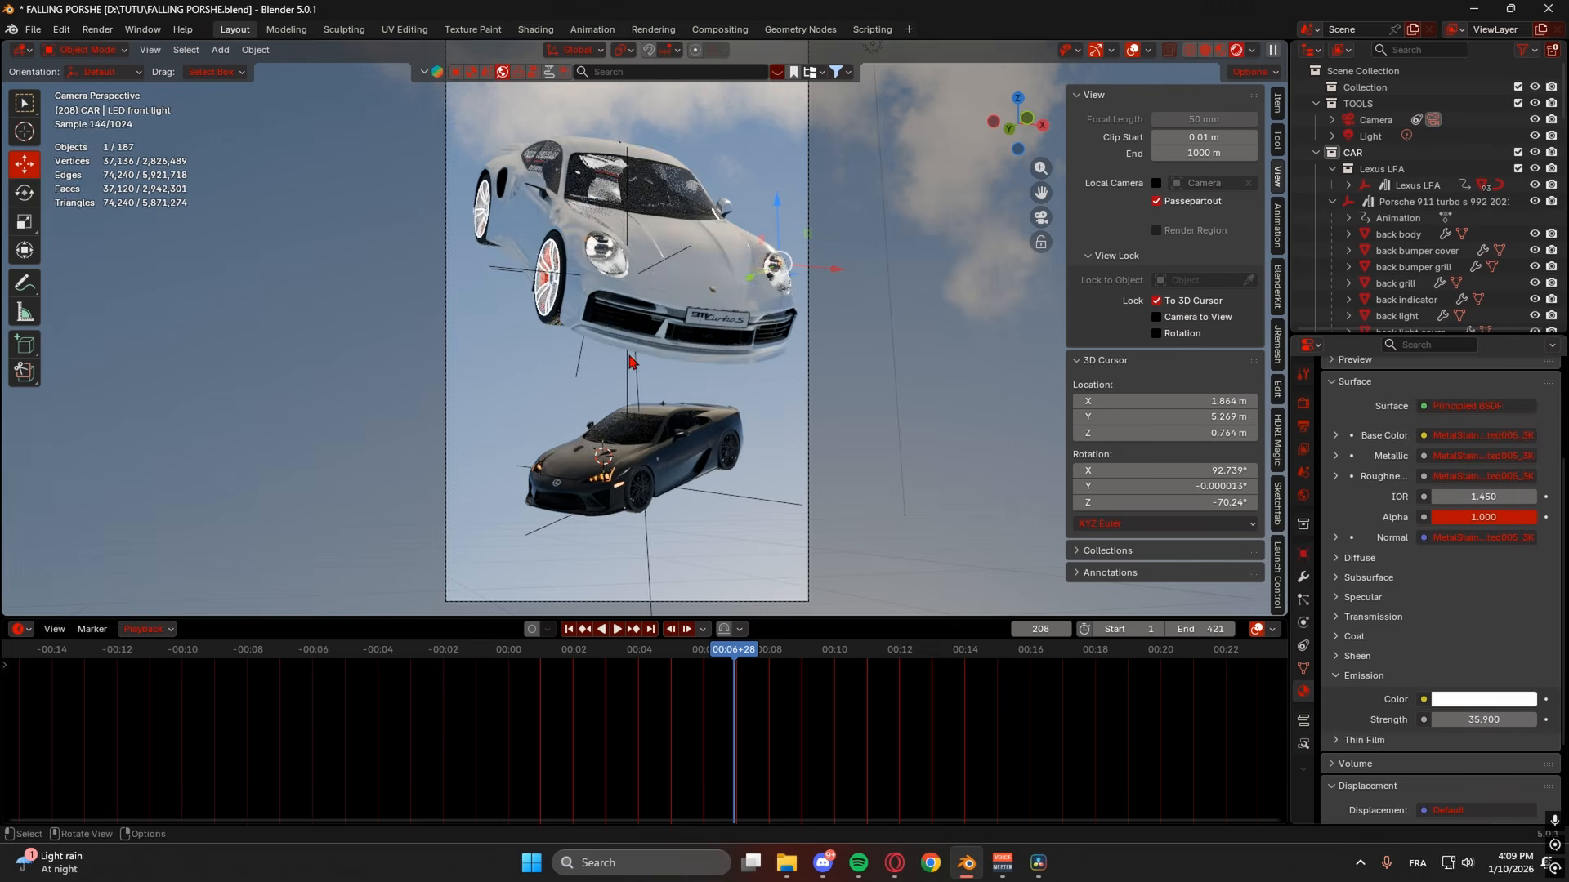
scroll(633, 362, up, 3)
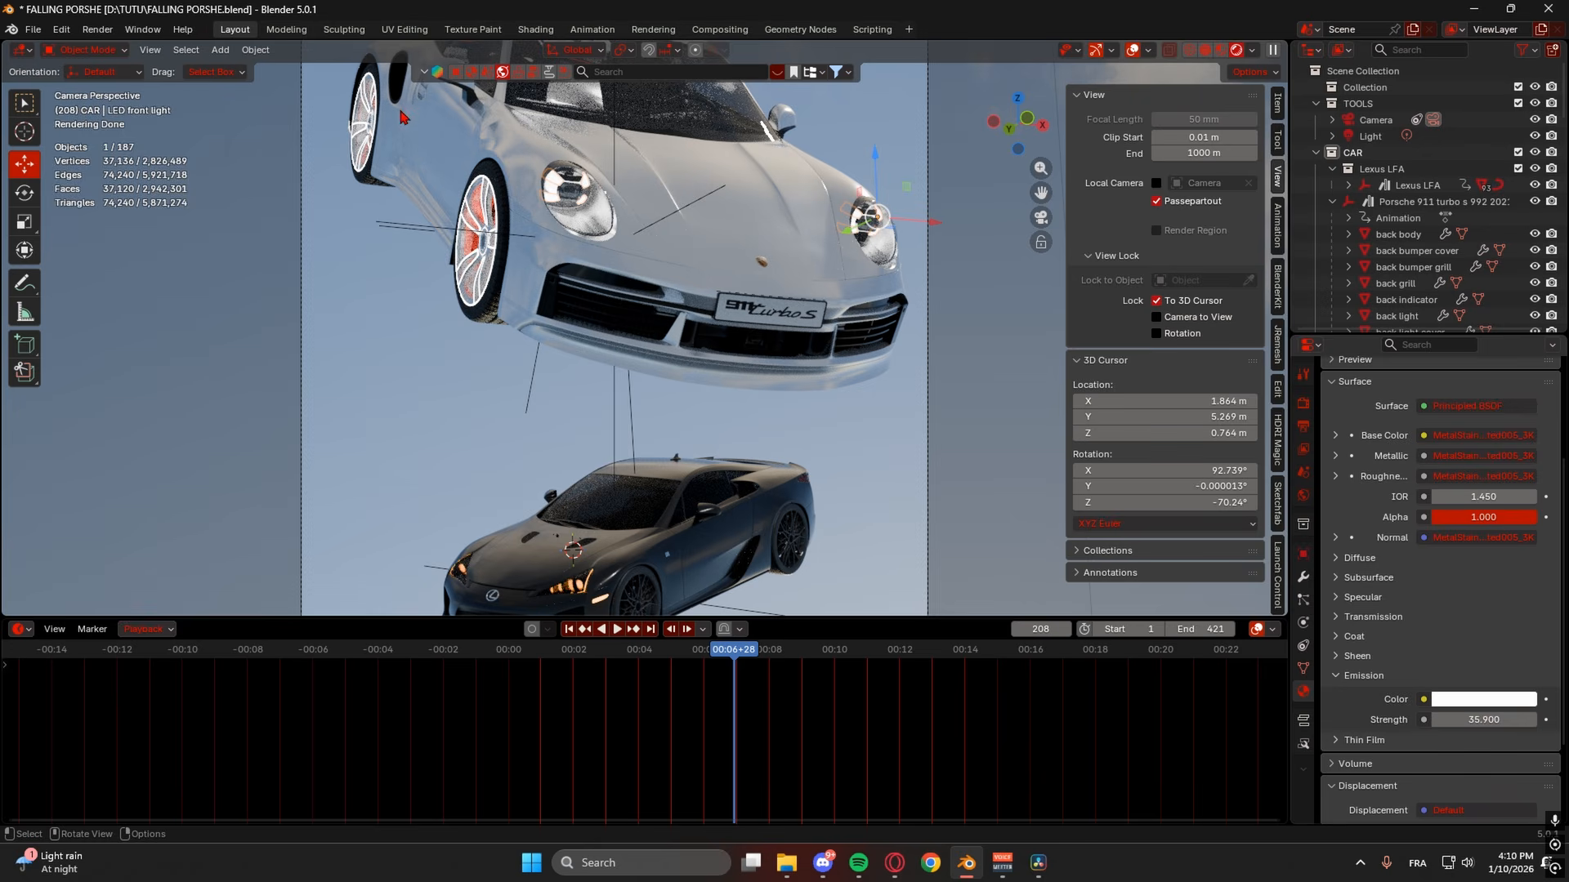
- Orbit around the two cars, then return to the camera view
middle_drag(393, 146, 768, 273)
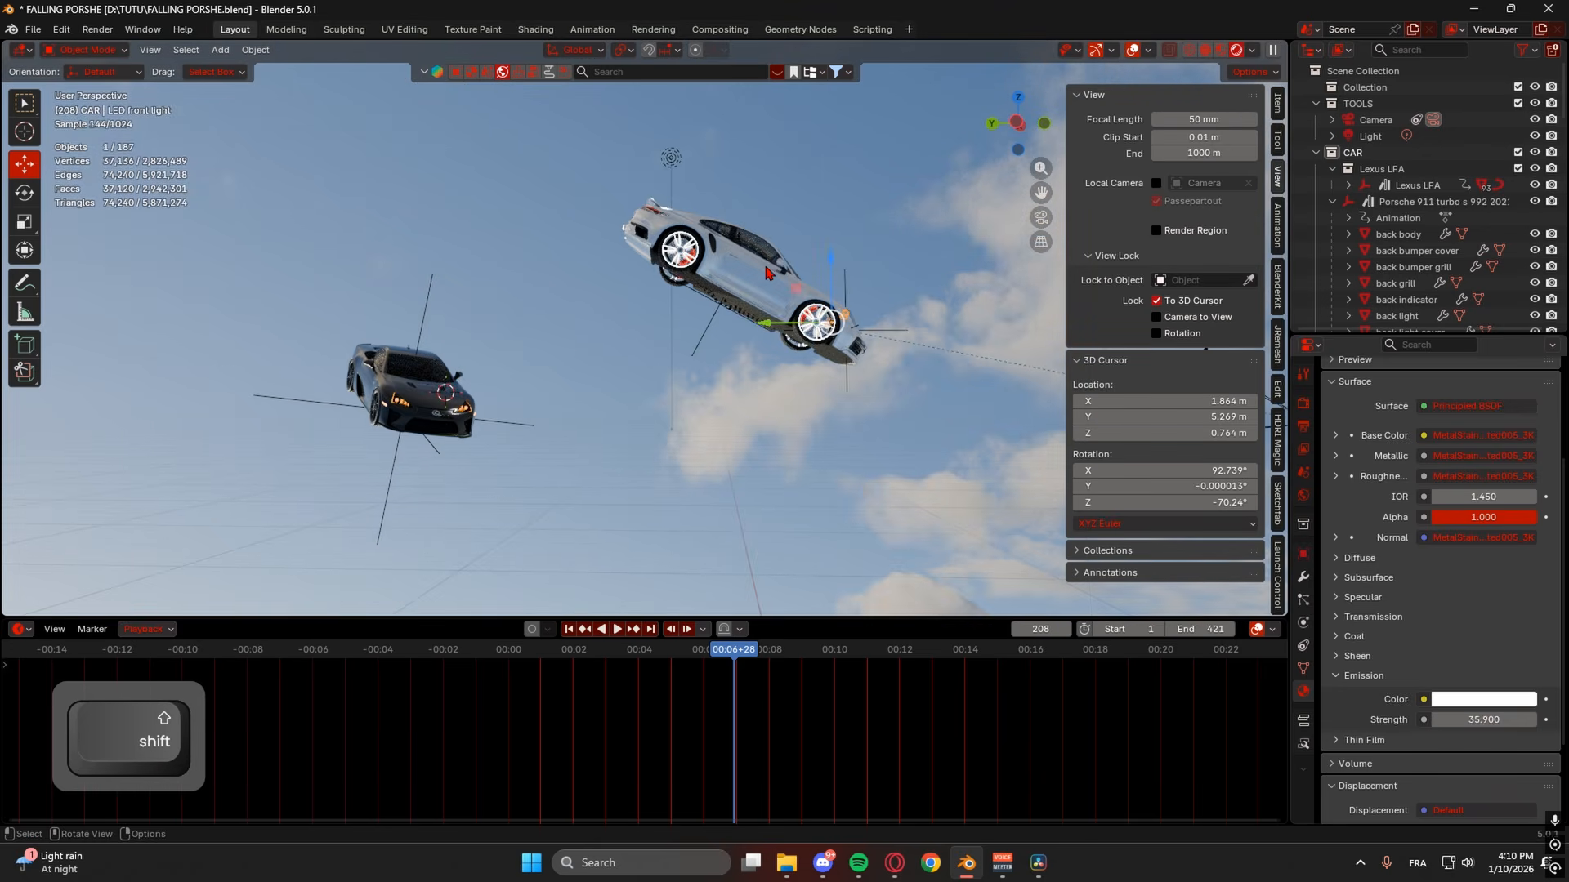
click(1039, 220)
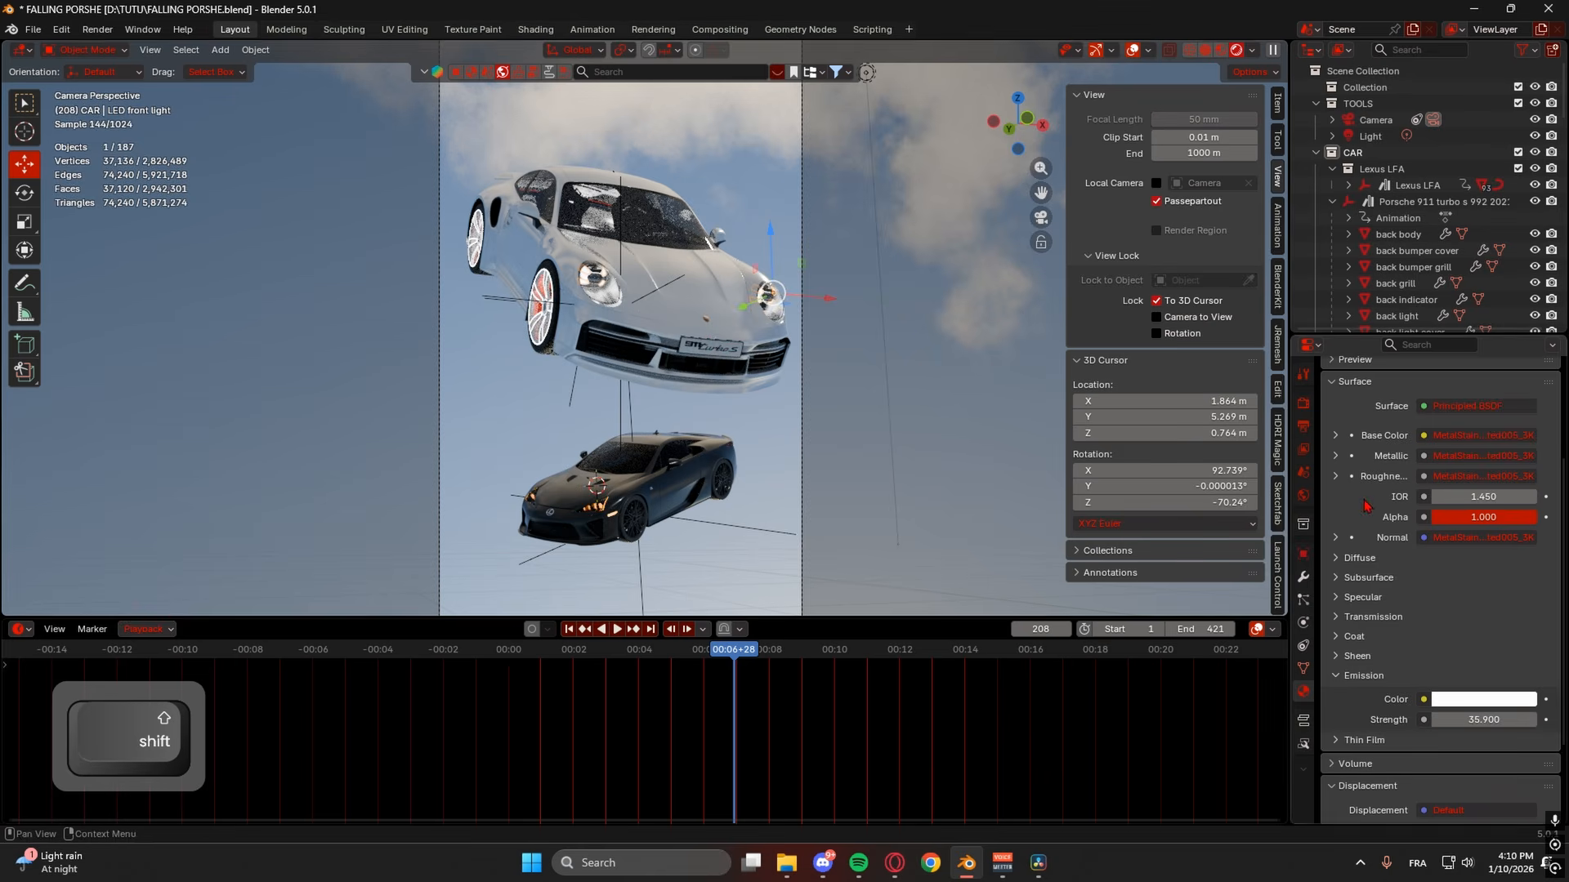
scroll(1363, 431, up, 5)
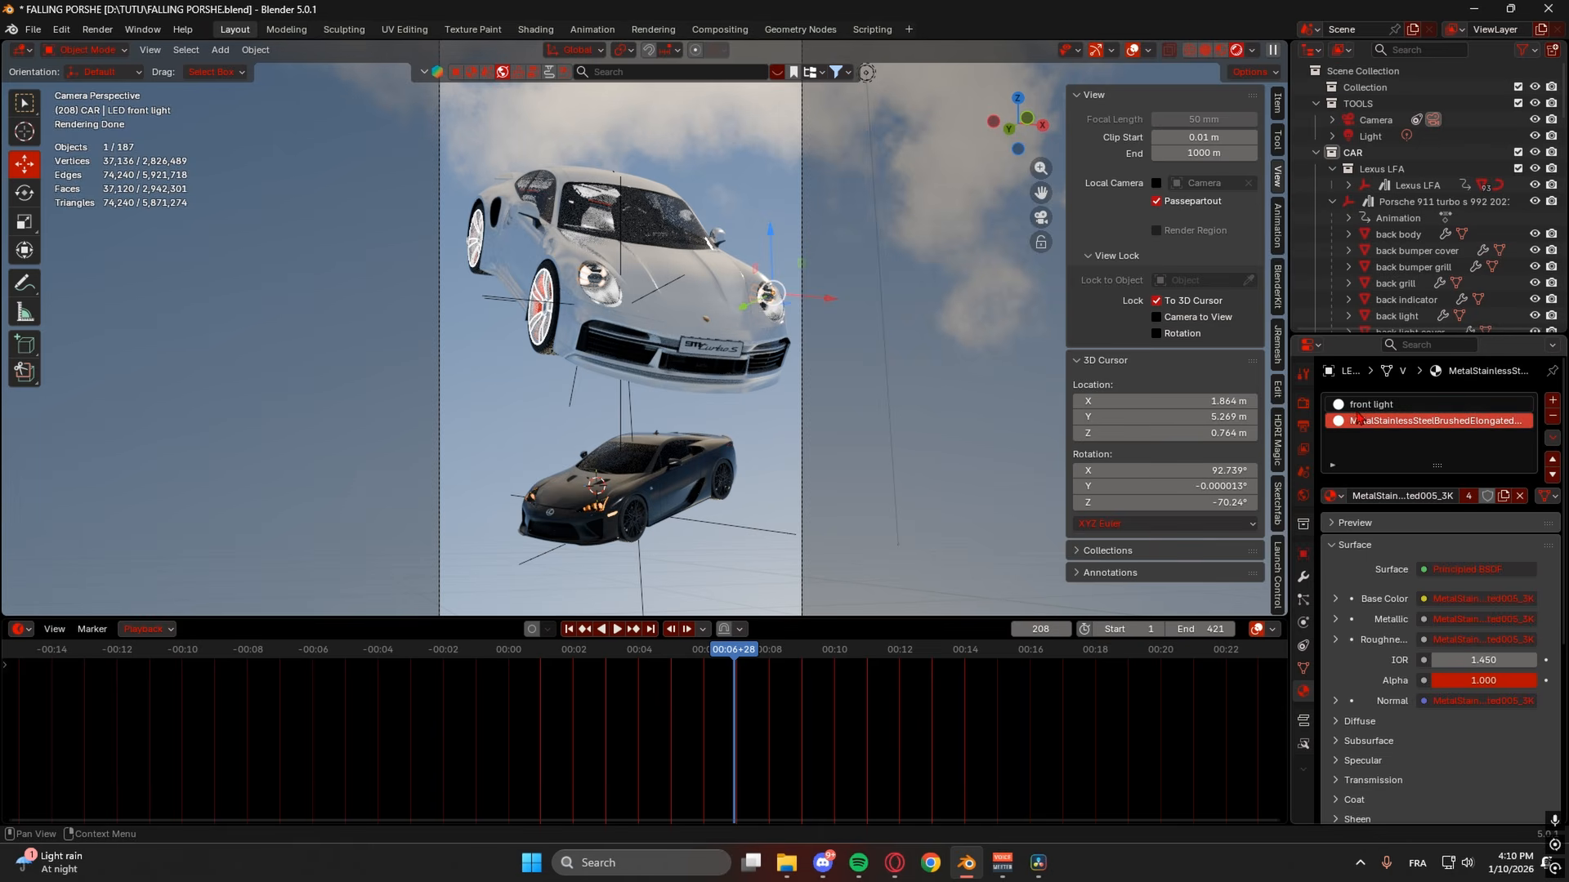
scroll(1379, 499, down, 6)
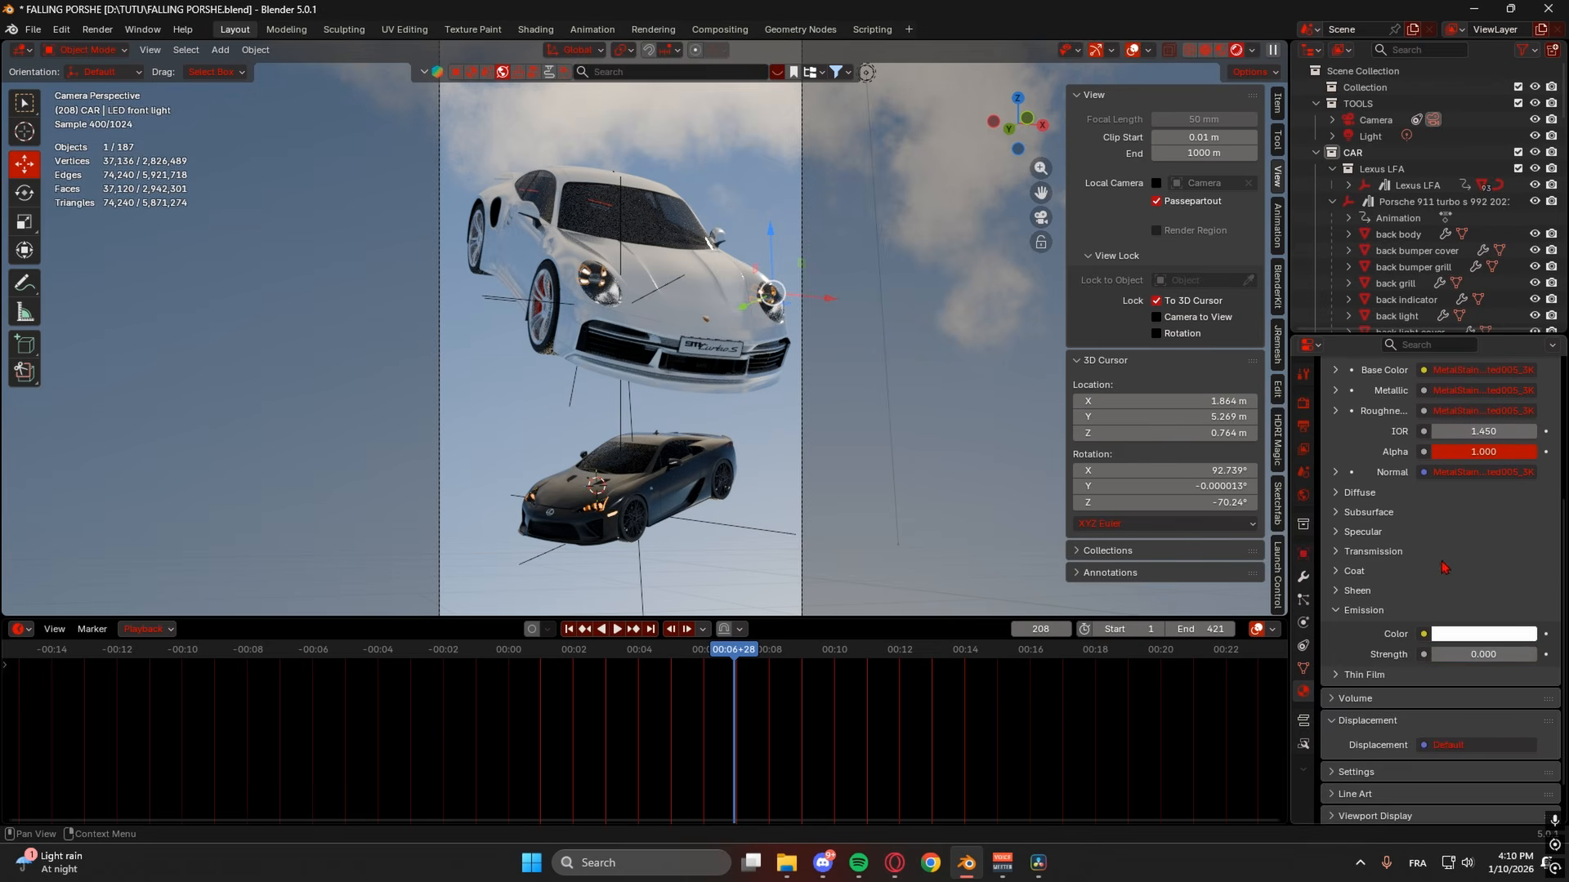
scroll(1447, 567, up, 6)
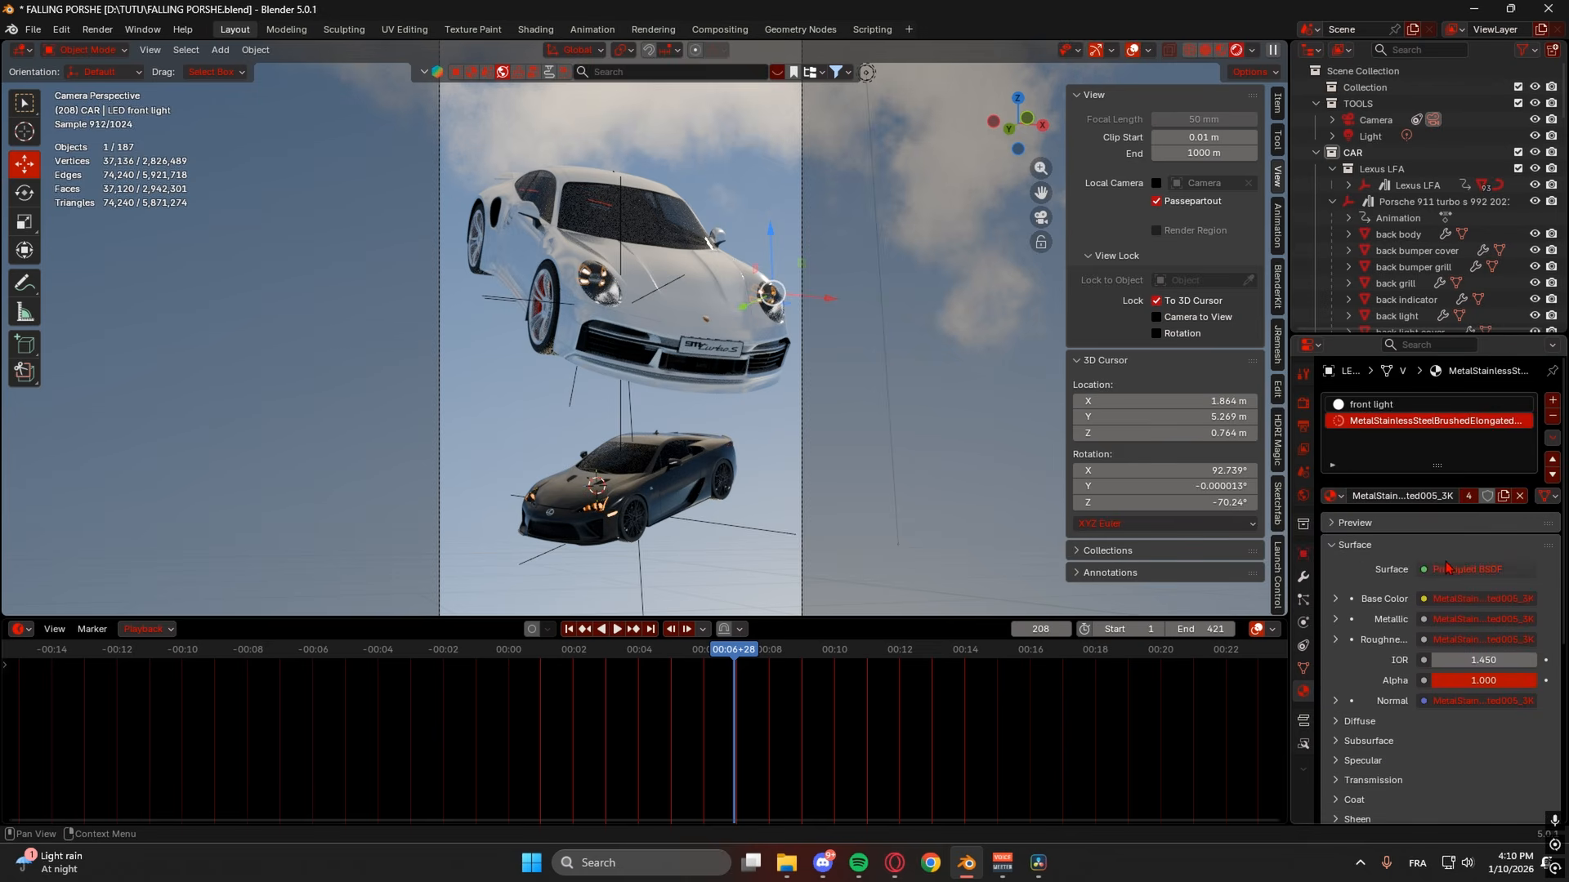
- Set the front light material's Emission Strength to 500
click(1361, 410)
scroll(1424, 630, down, 6)
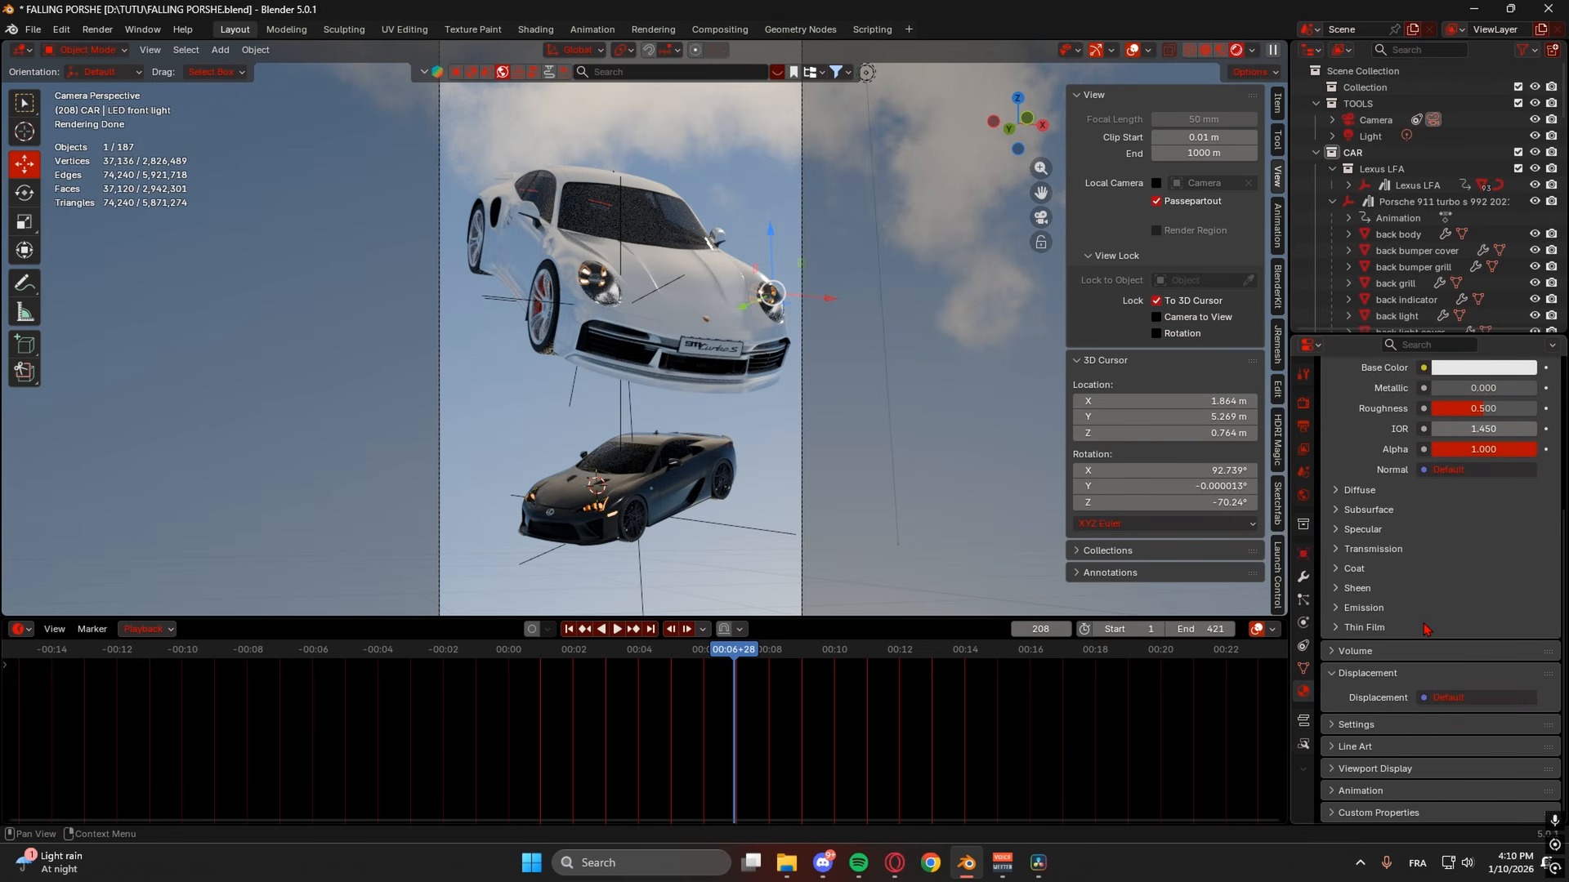
click(1384, 609)
scroll(1421, 609, down, 1)
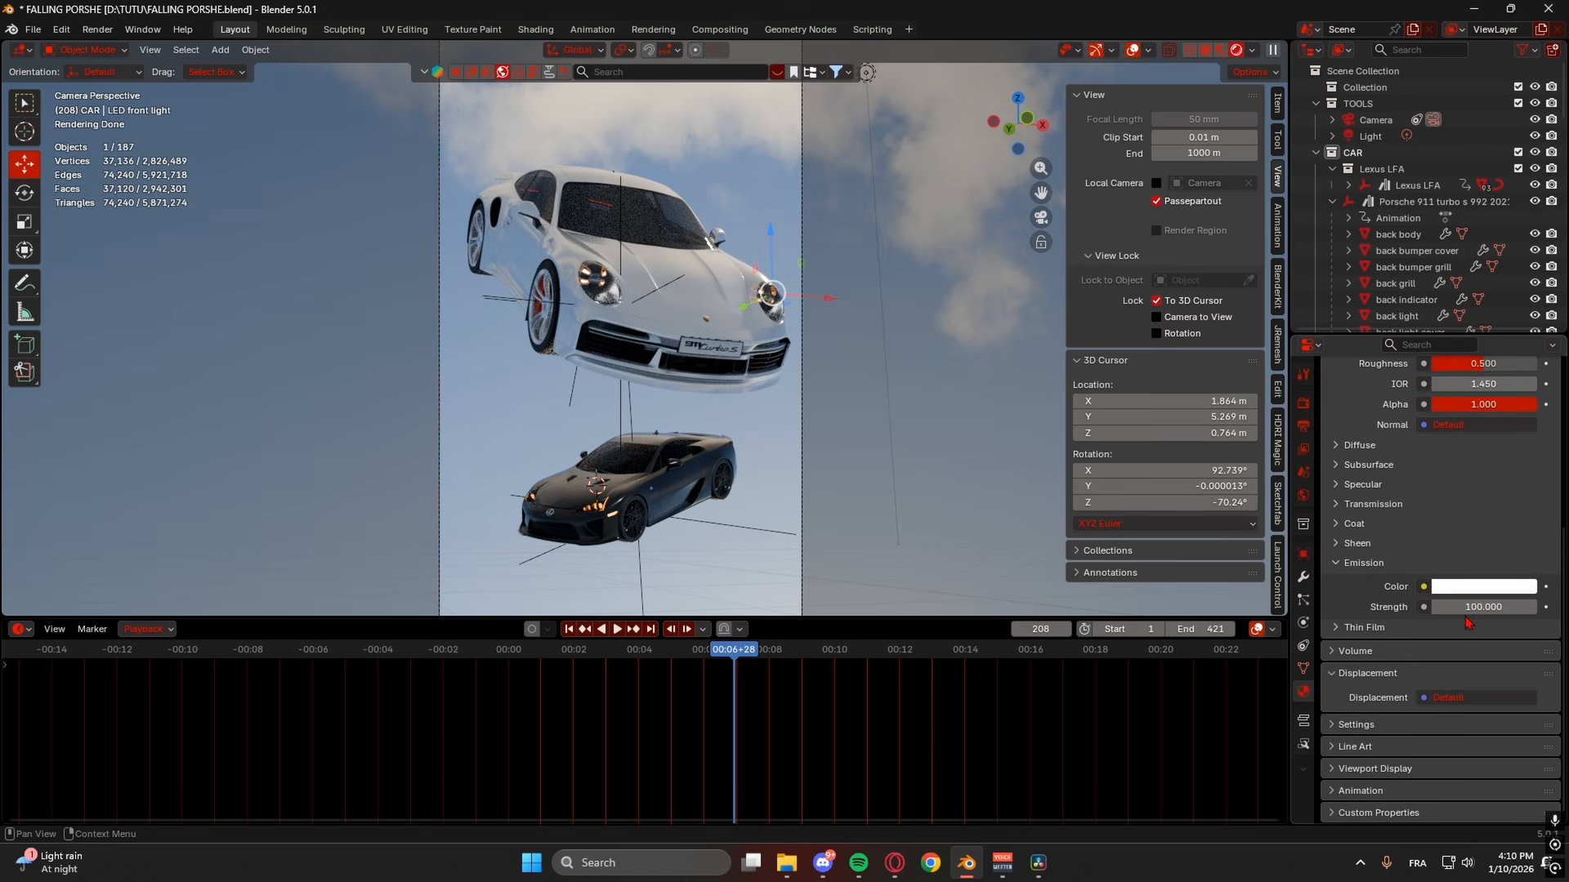
drag(1470, 607, 1456, 607)
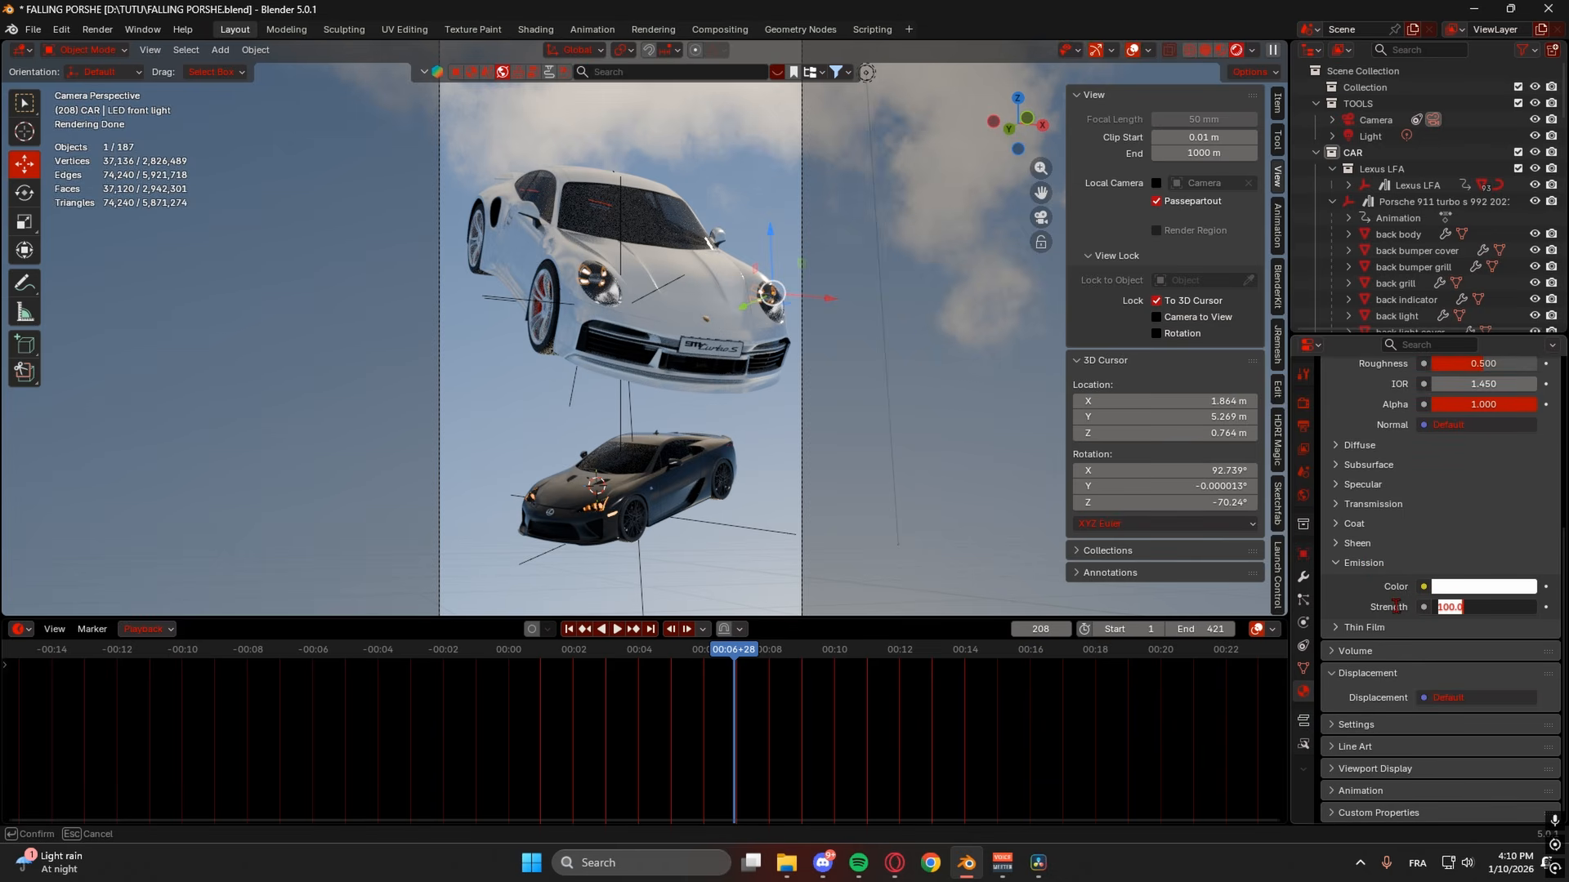
text(500)
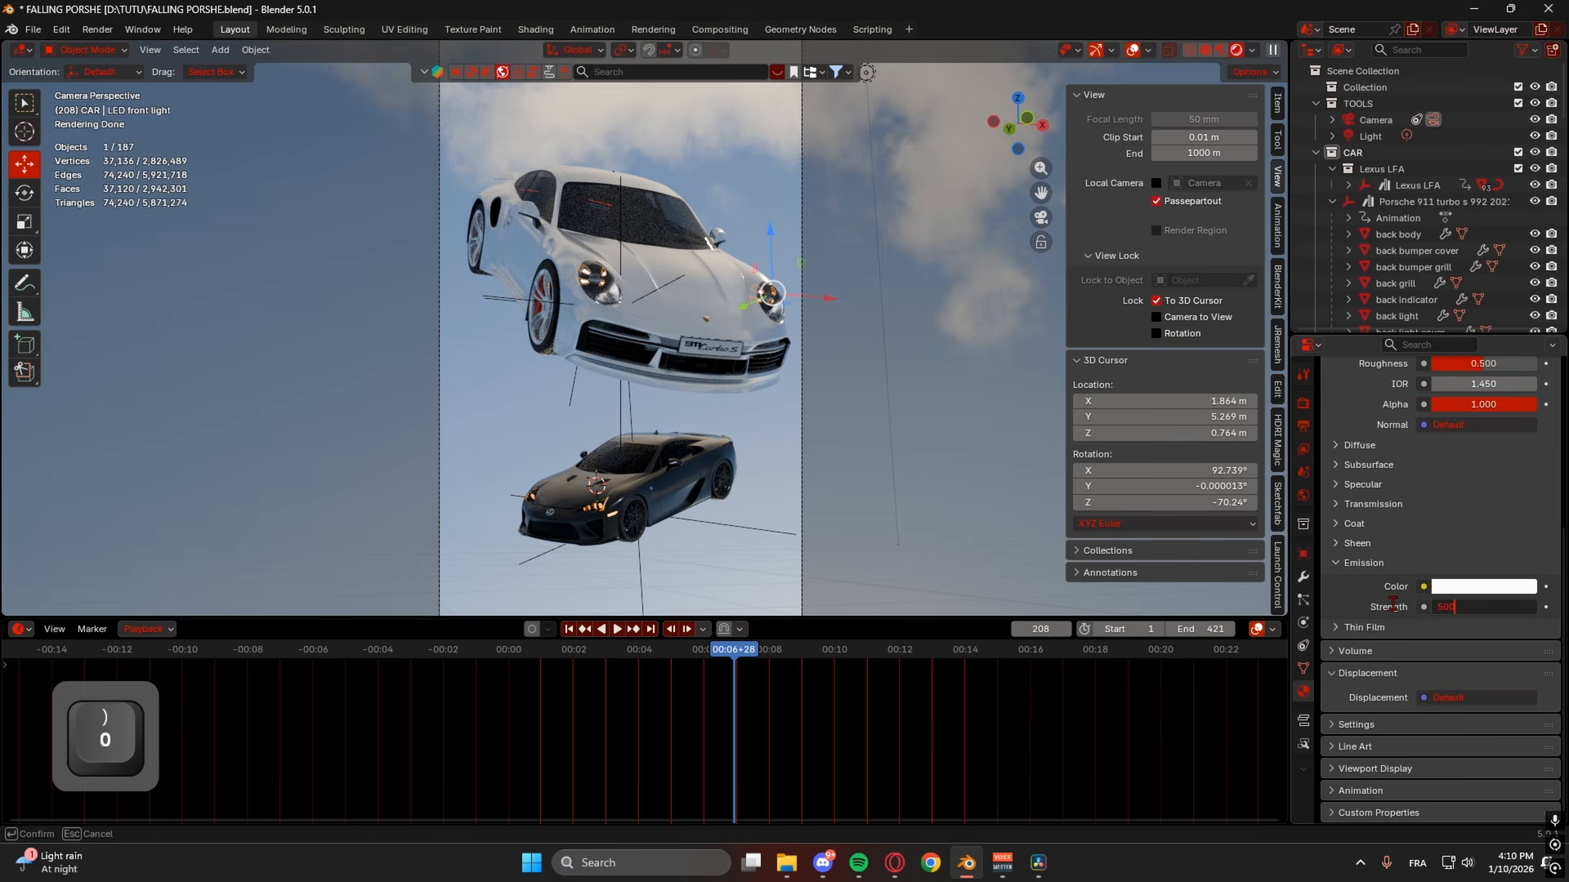
key(Return)
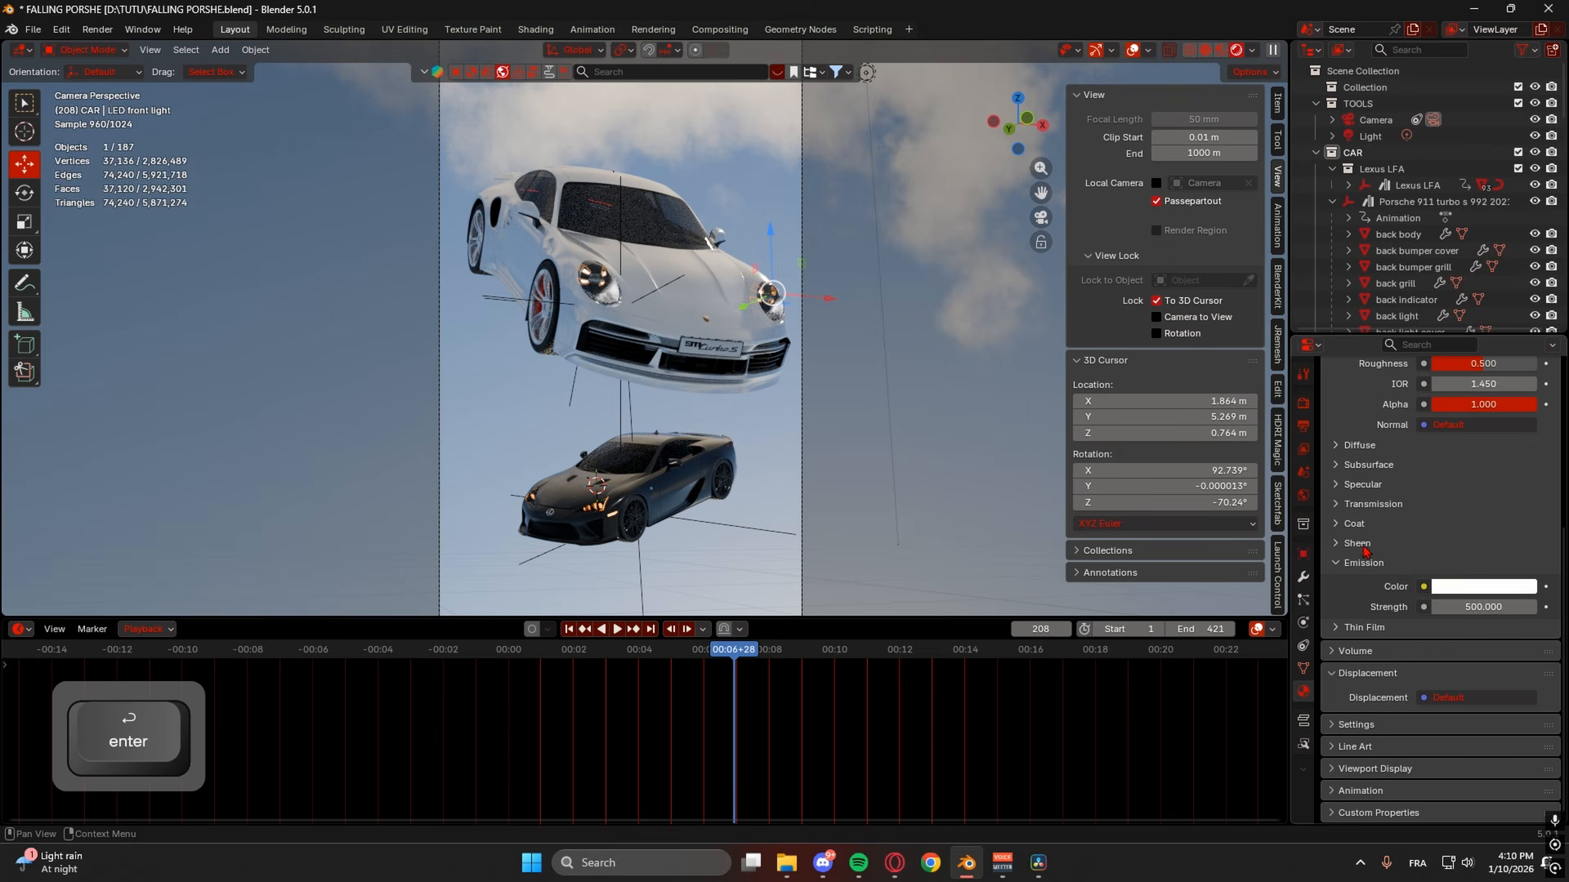
- Reselect the Porsche's LED front light from among the overlapping headlight parts
click(886, 384)
click(762, 299)
click(762, 298)
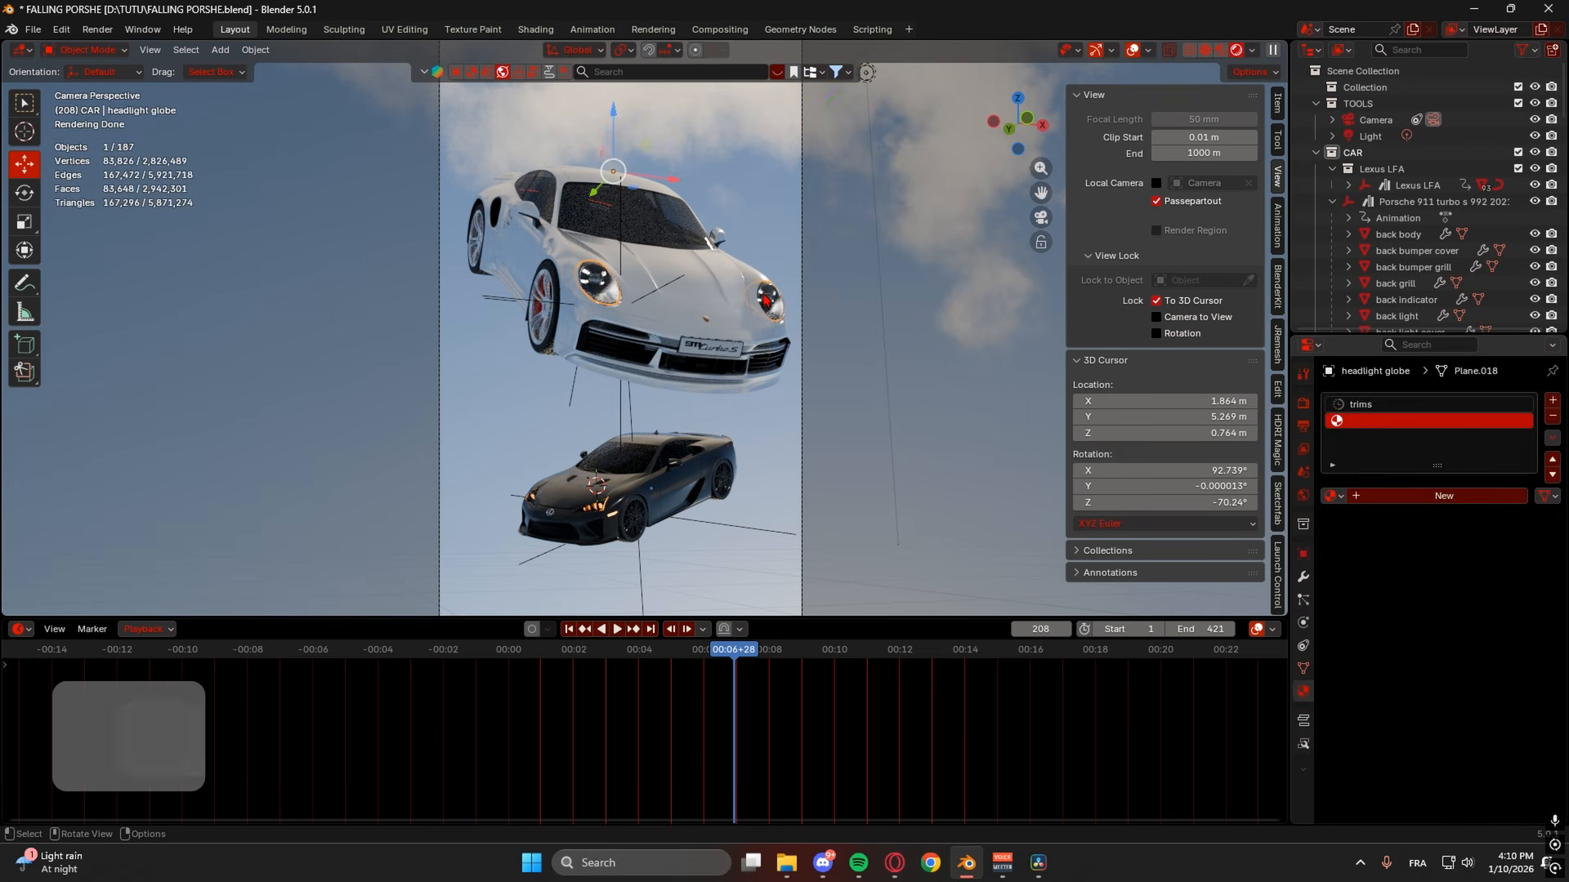
click(760, 293)
click(760, 293)
click(762, 299)
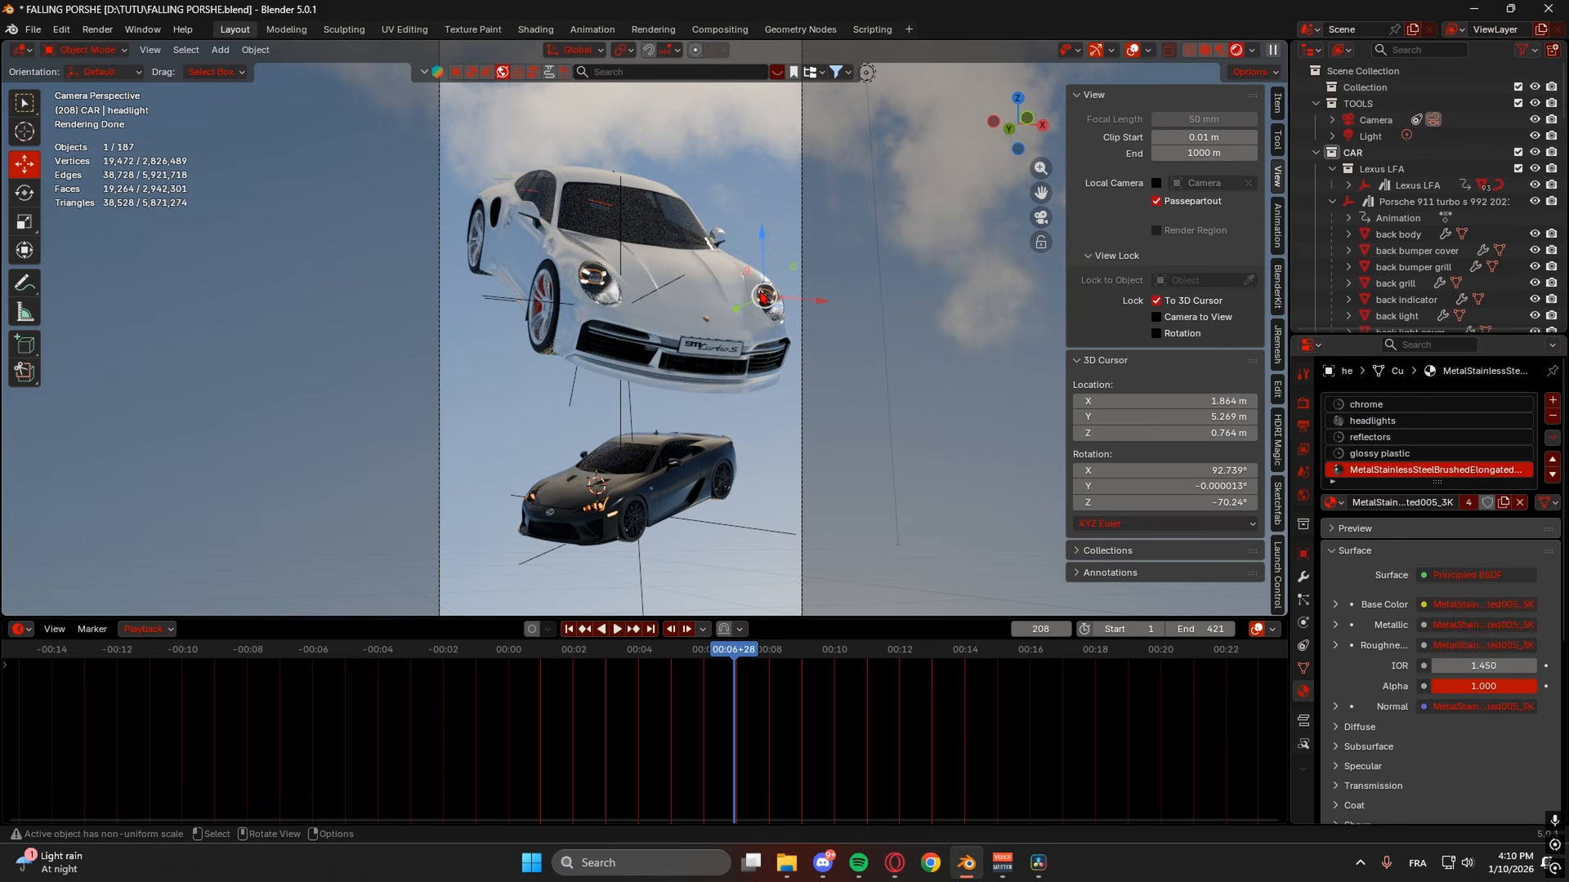
click(592, 278)
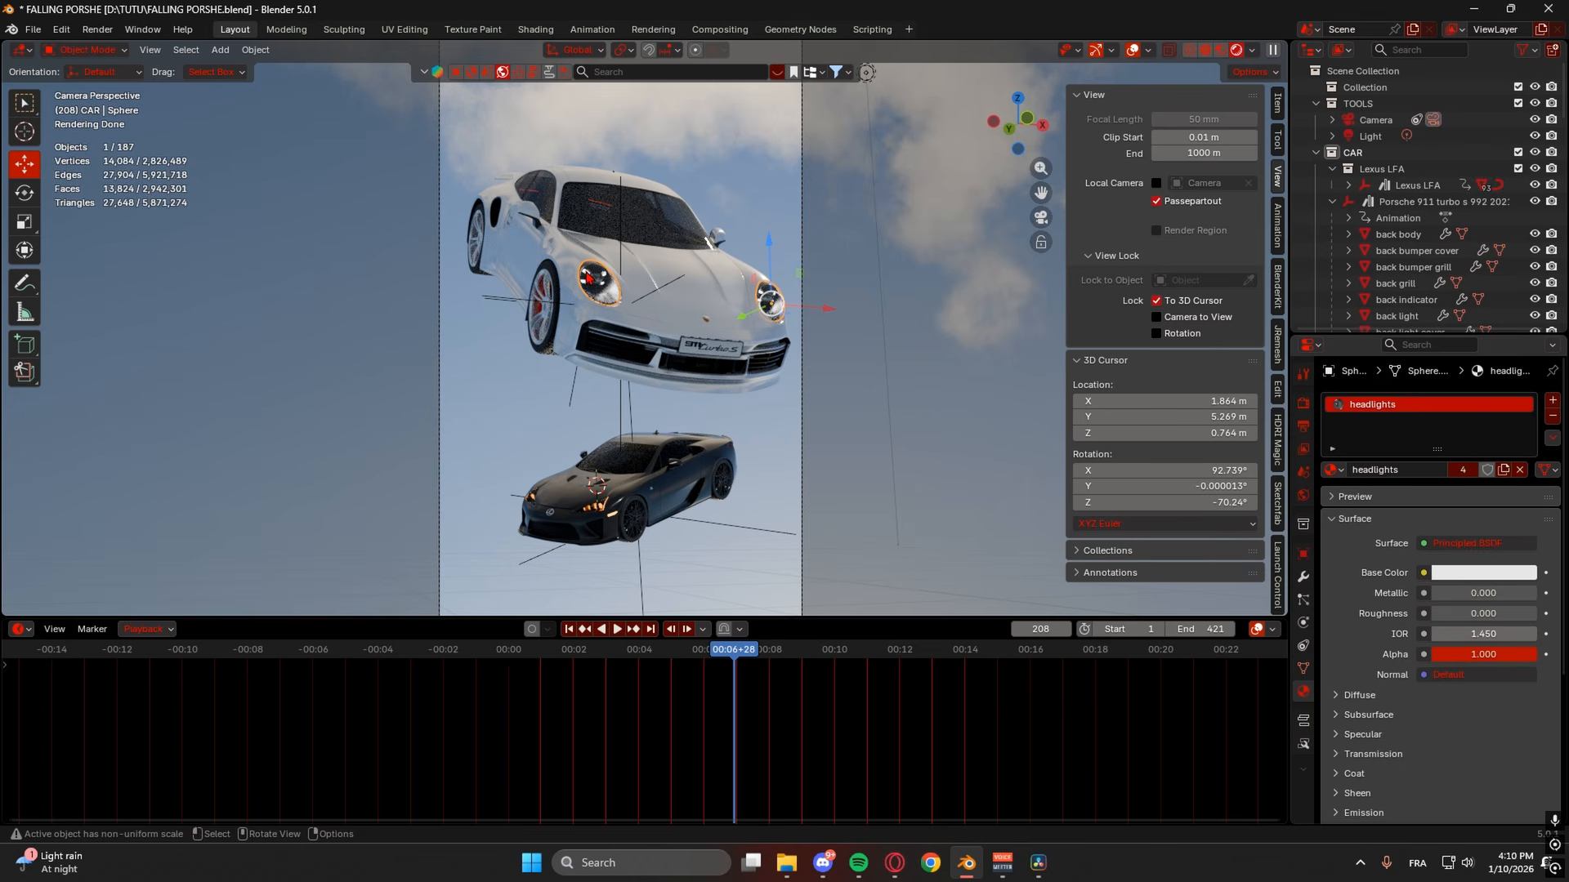
click(591, 278)
- Raise the LED front light's Emission Strength to 1000, then deselect everything
scroll(1471, 621, down, 8)
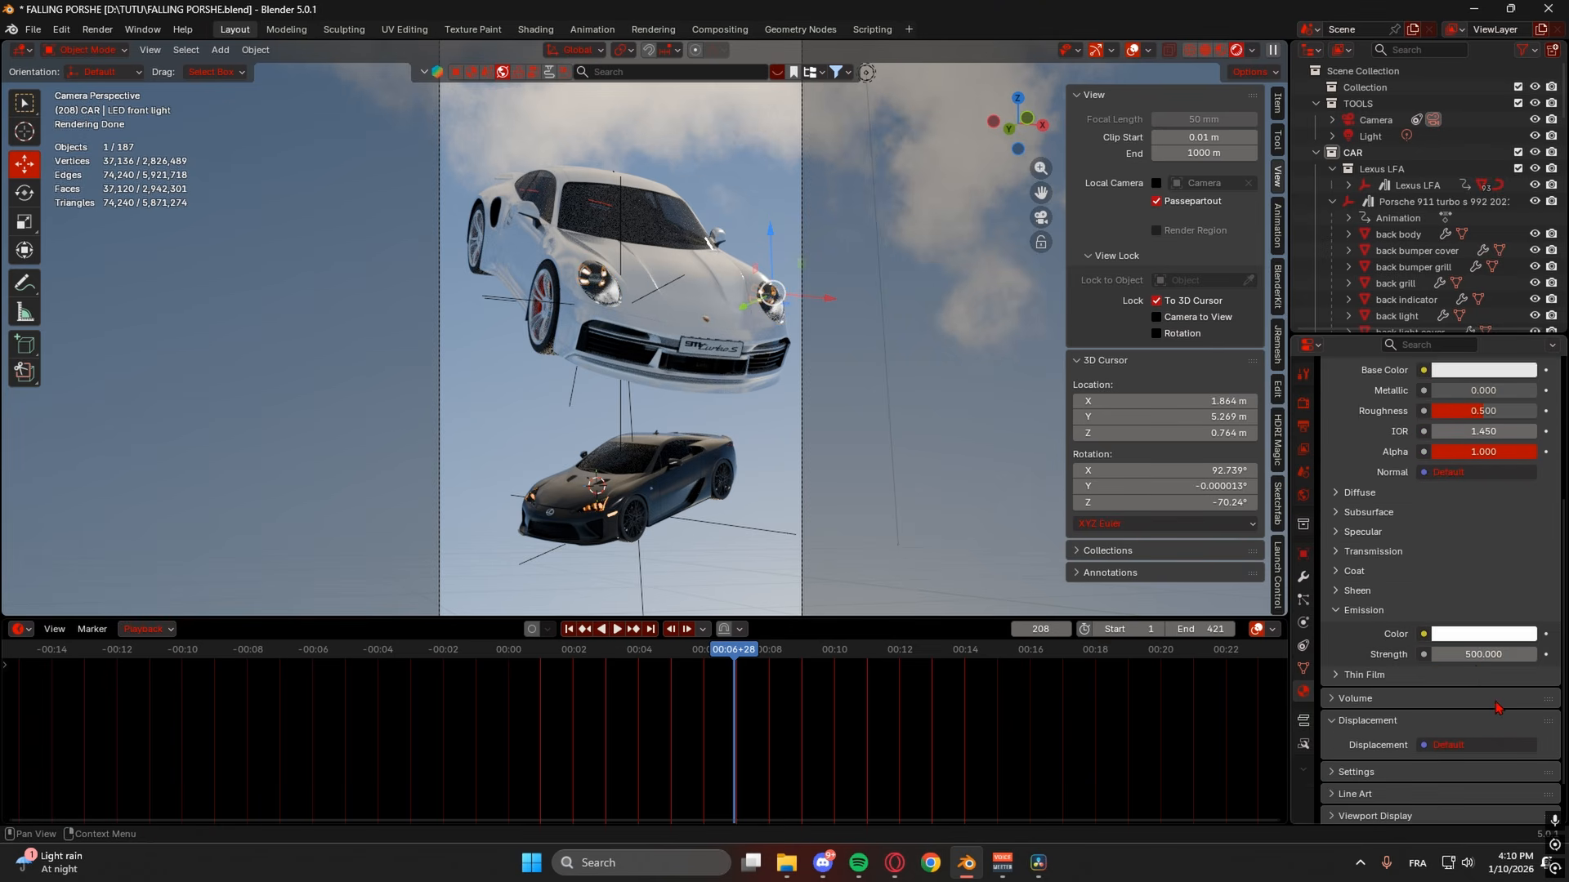
click(1473, 623)
text(1000)
key(Return)
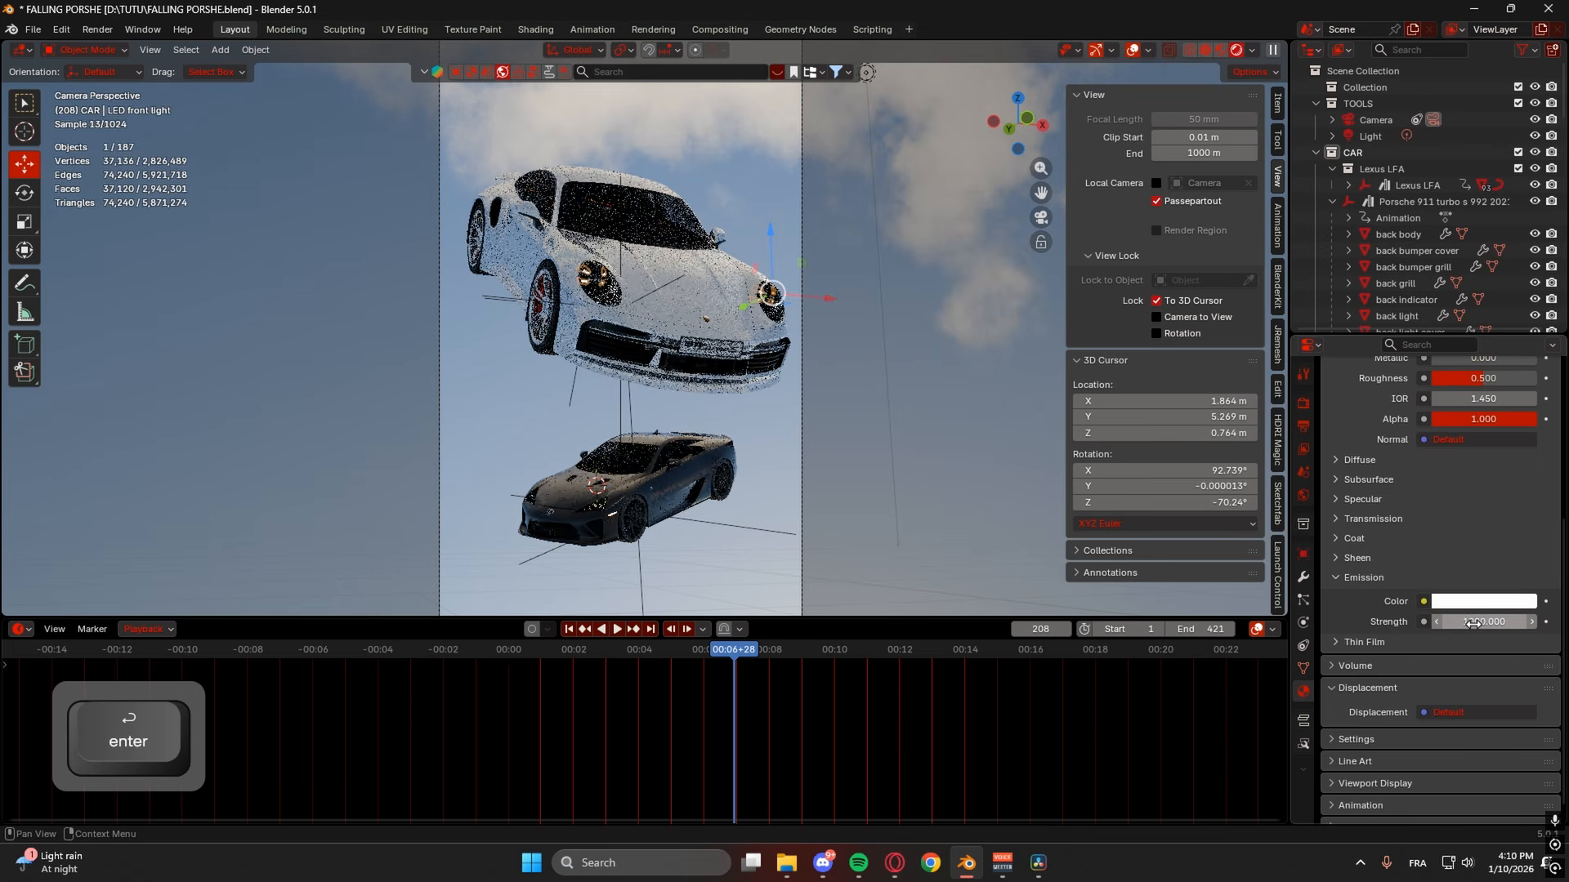
click(923, 492)
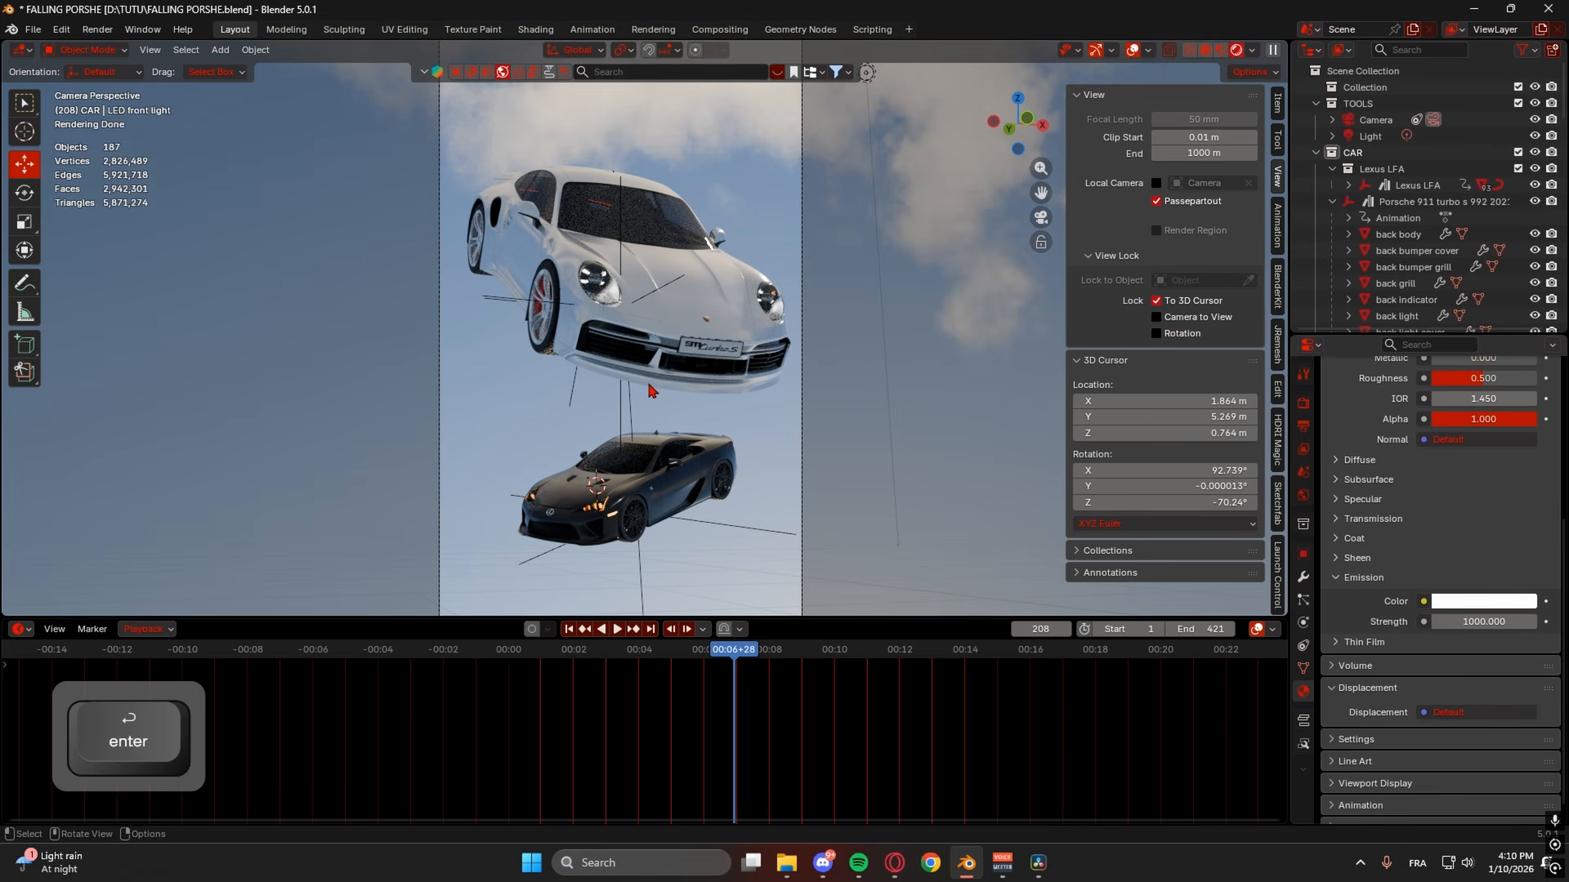
shift+middle_drag(745, 445, 826, 305)
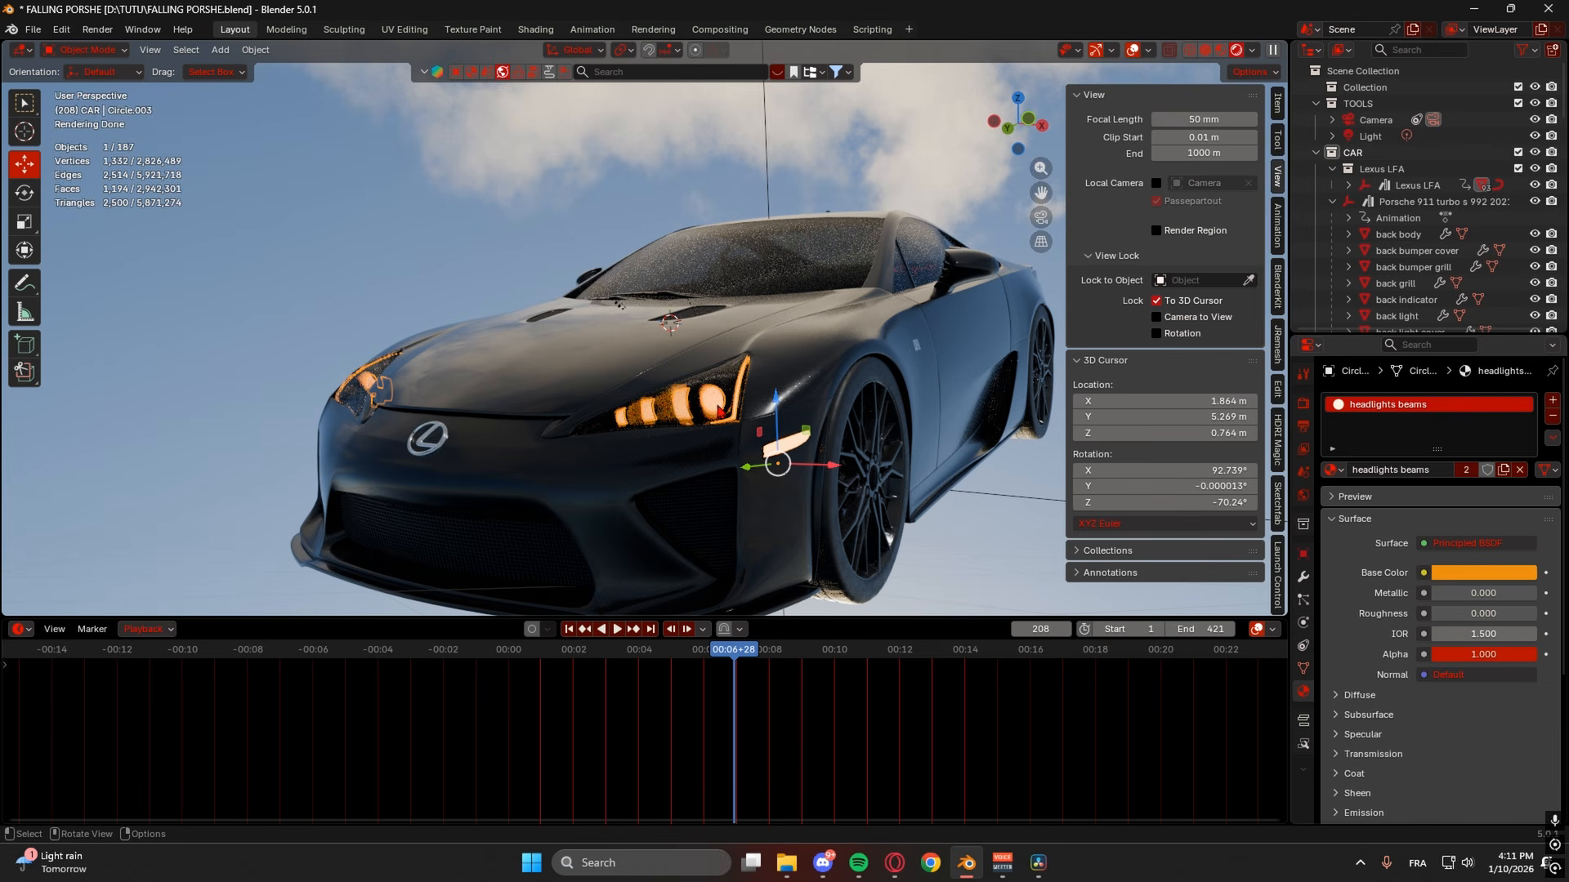
- Set the Lexus headlight beams' emission strength to 500
scroll(1398, 634, down, 3)
click(1363, 715)
scroll(1389, 703, down, 4)
double_click(1467, 629)
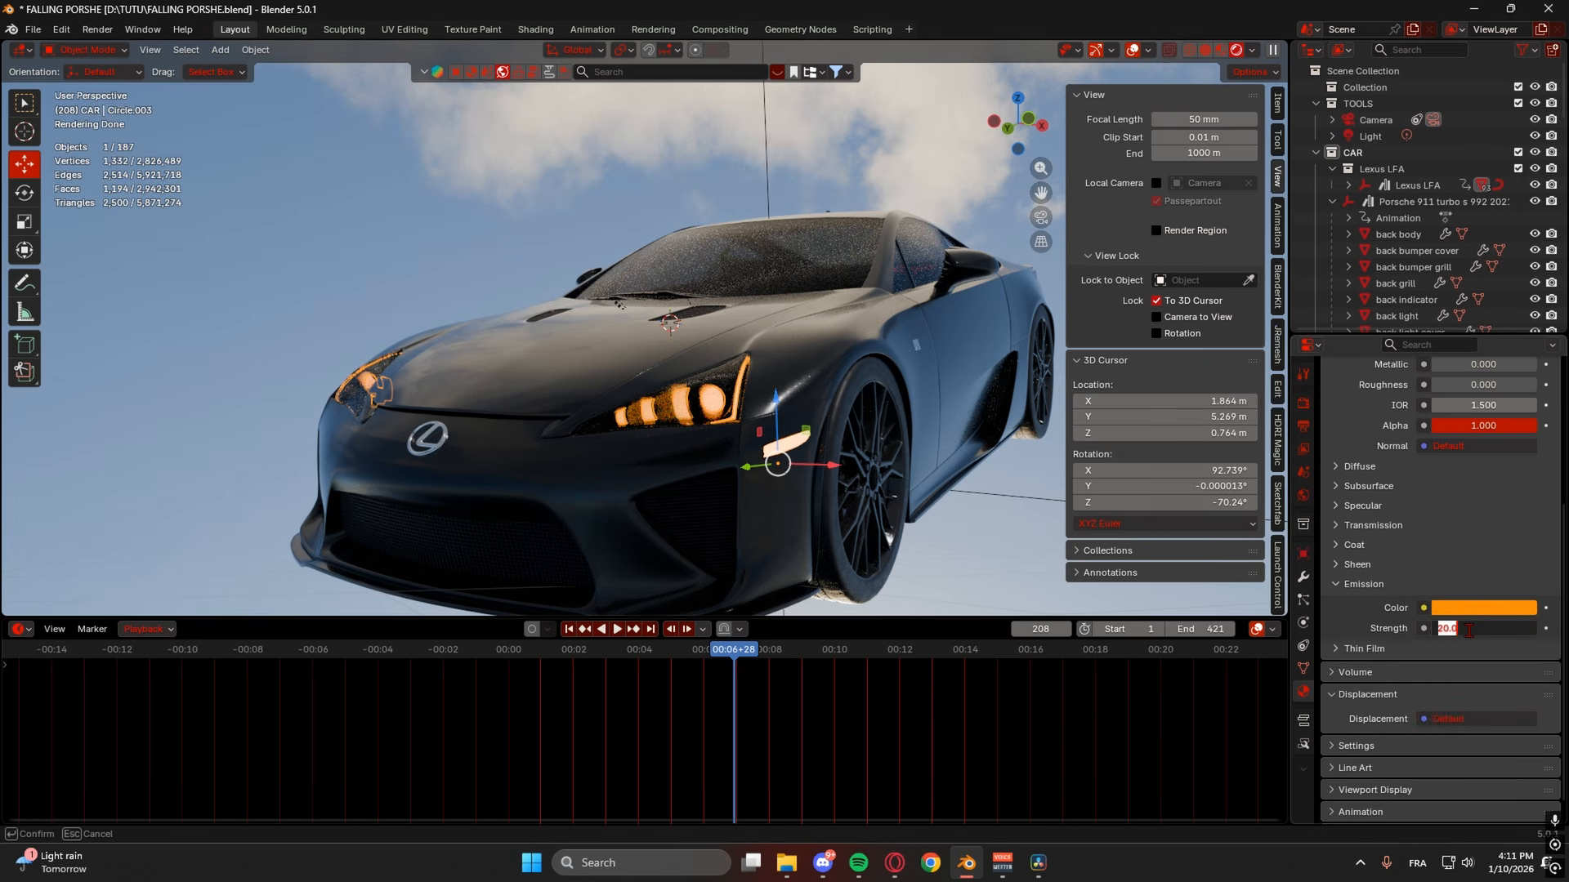
text(5000)
key(Return)
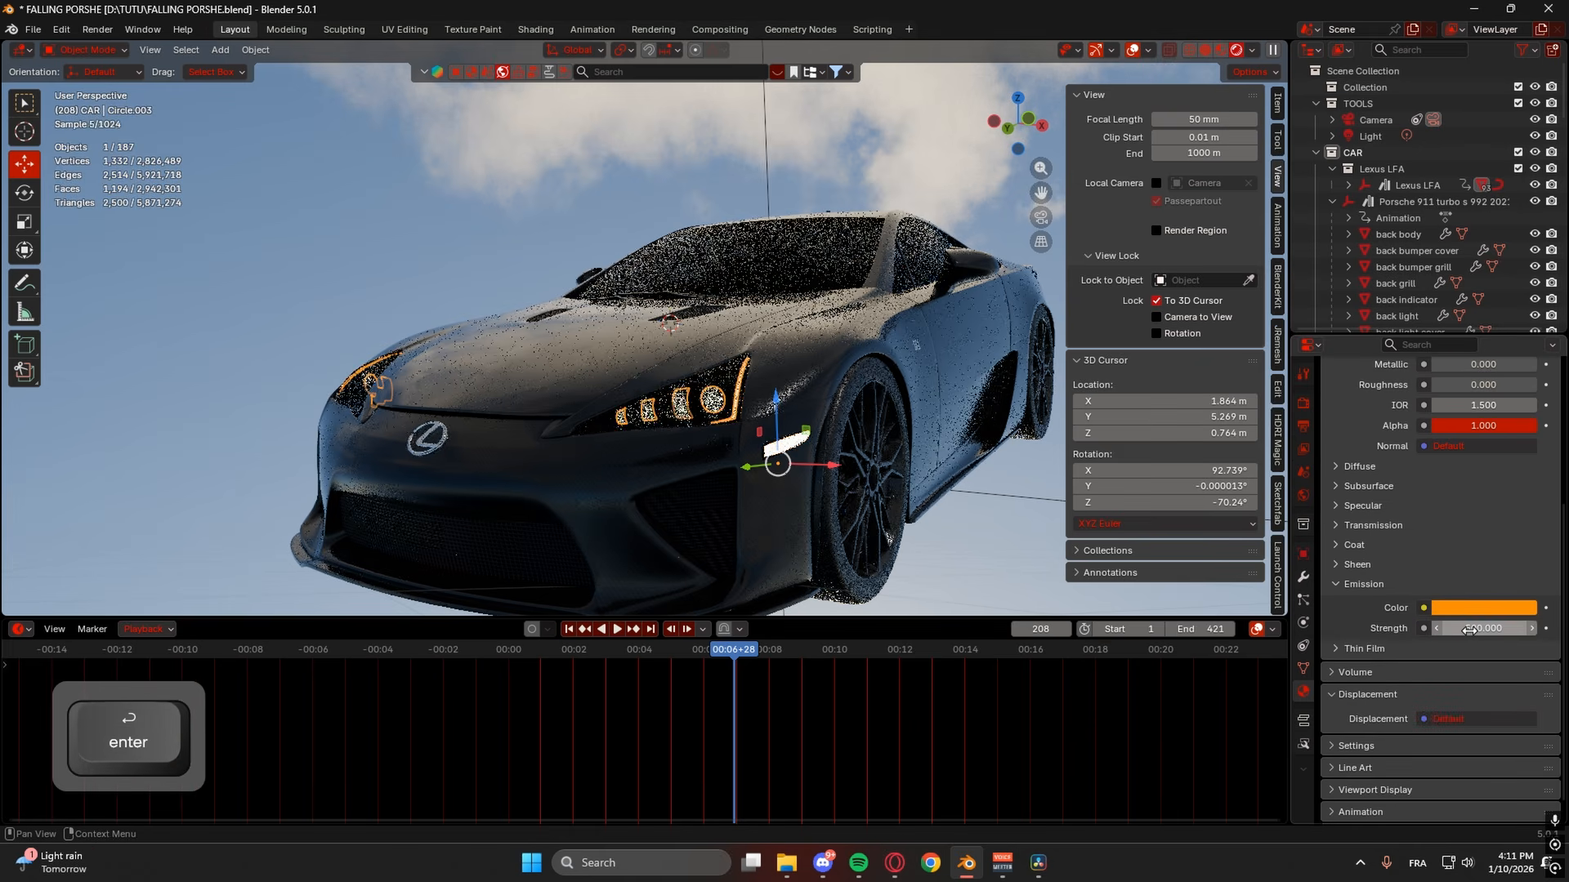
- Deselect the beam, return to the camera view and save FALLING PORSHE.blend
click(961, 539)
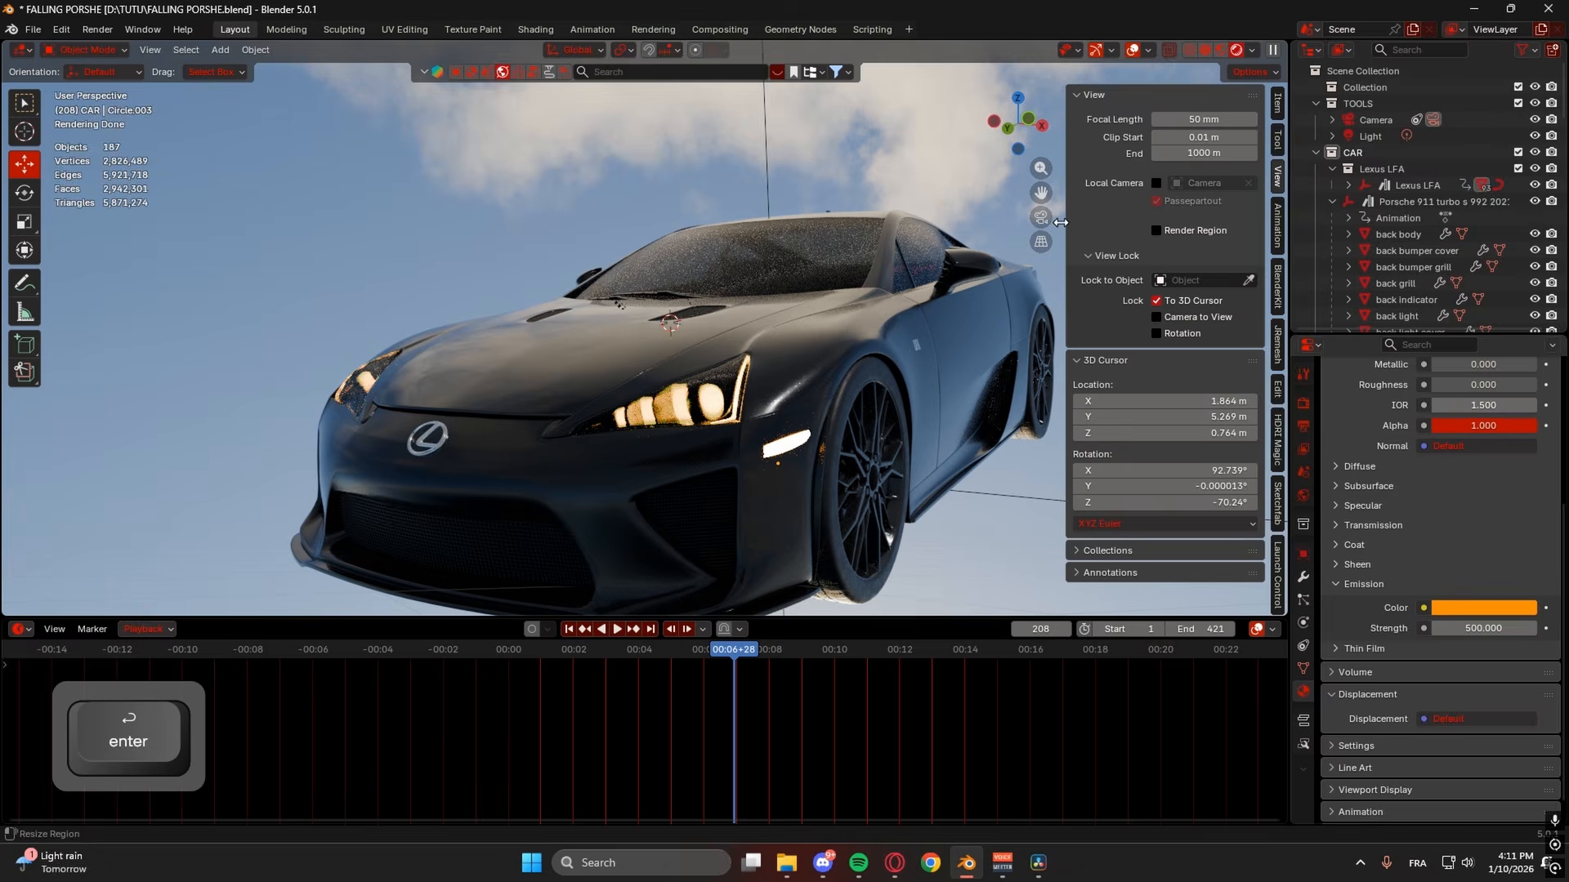
click(1041, 216)
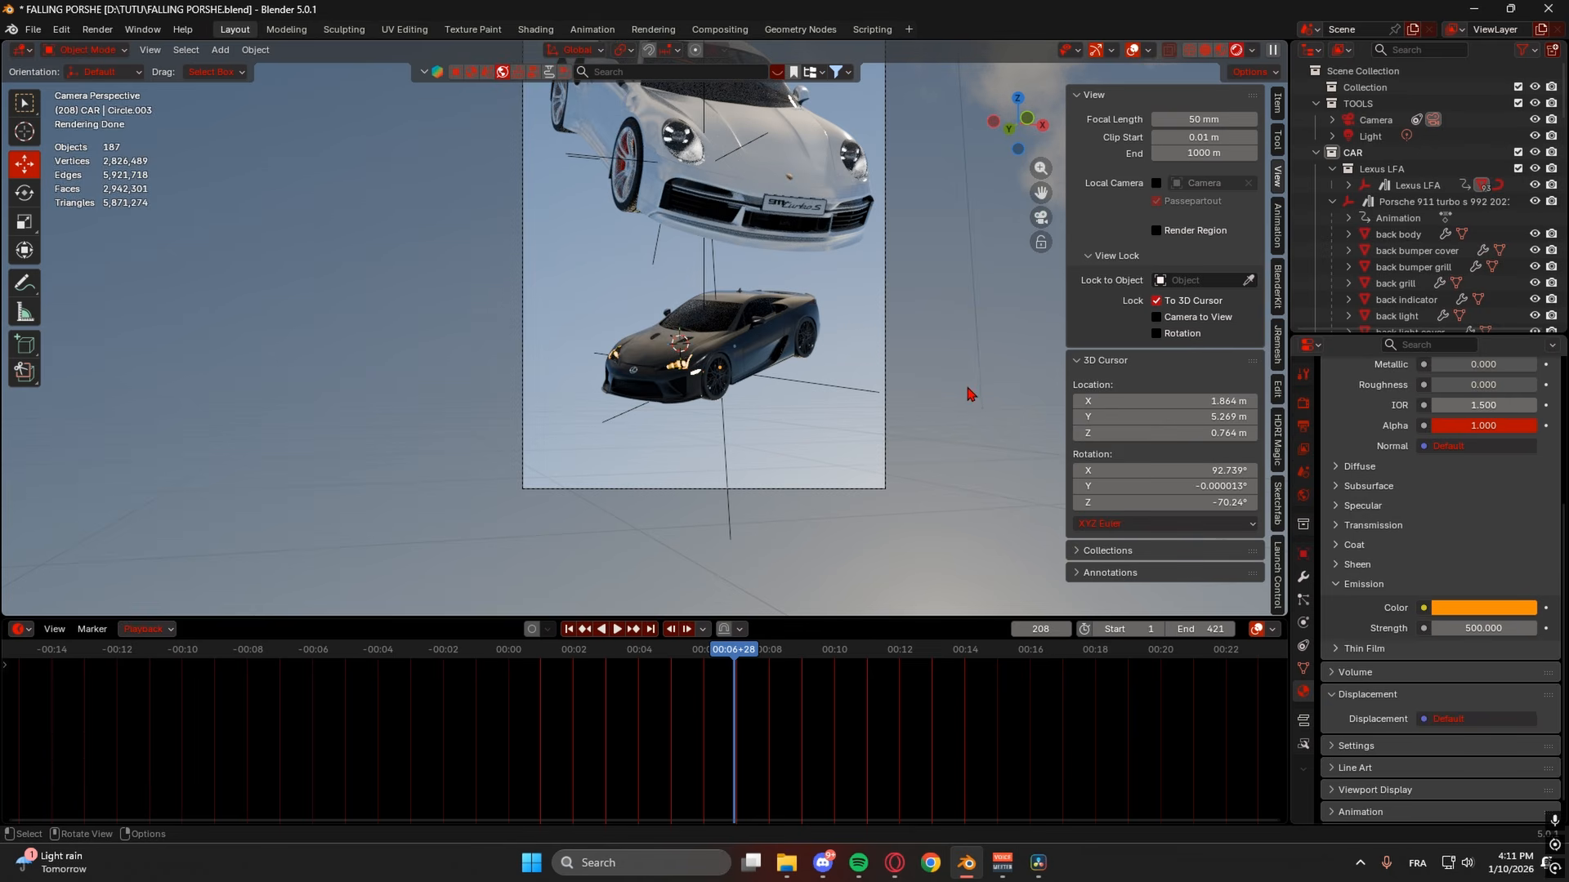
scroll(970, 393, up, 2)
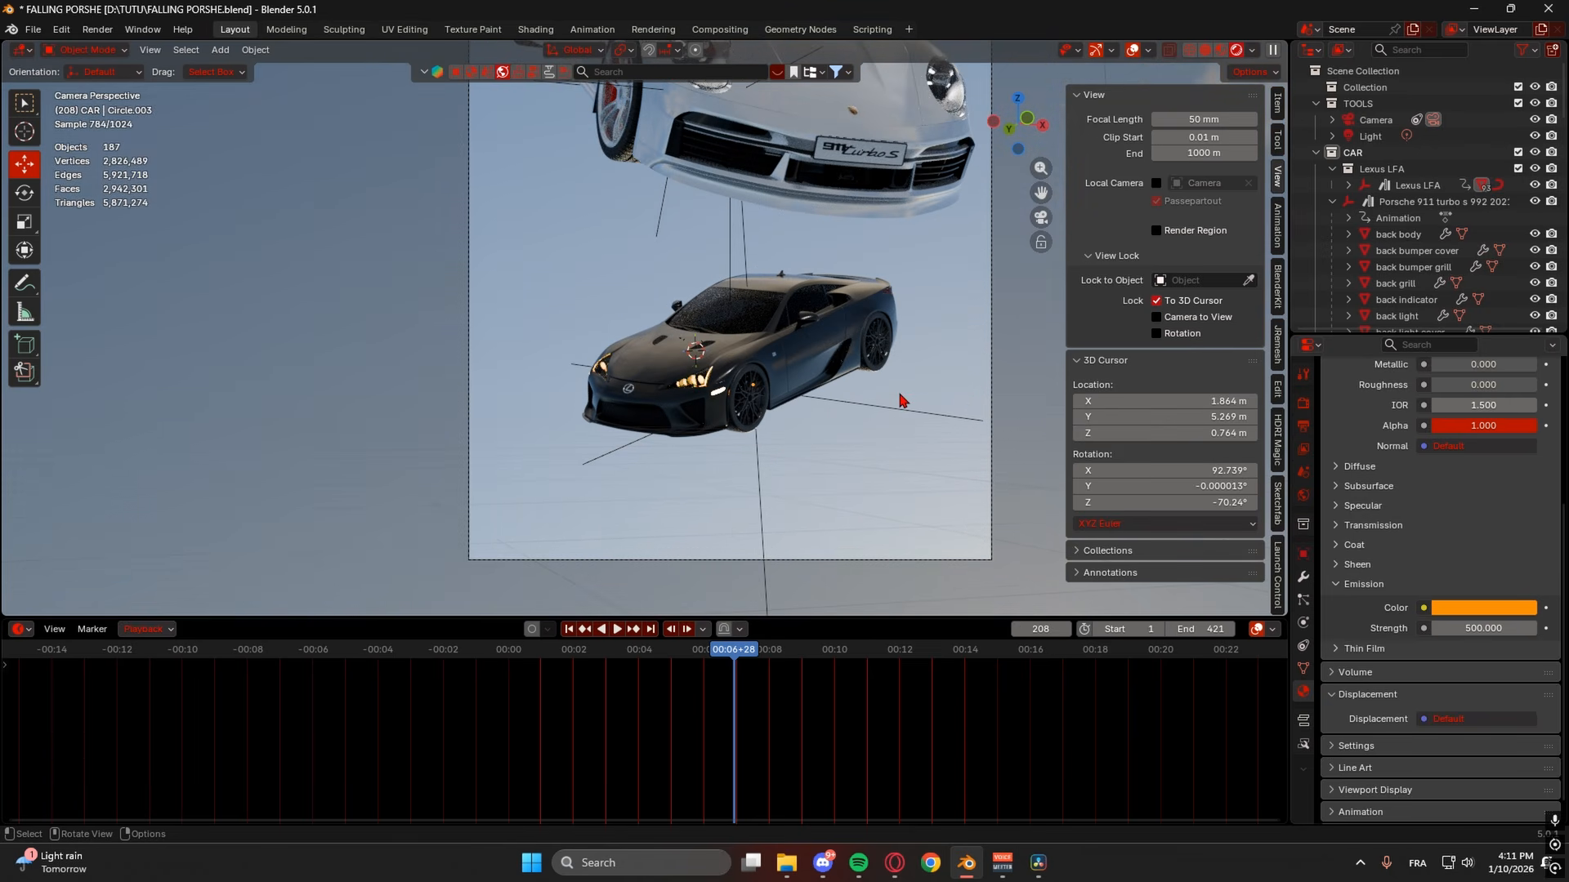
scroll(873, 427, down, 5)
key(ctrl+s)
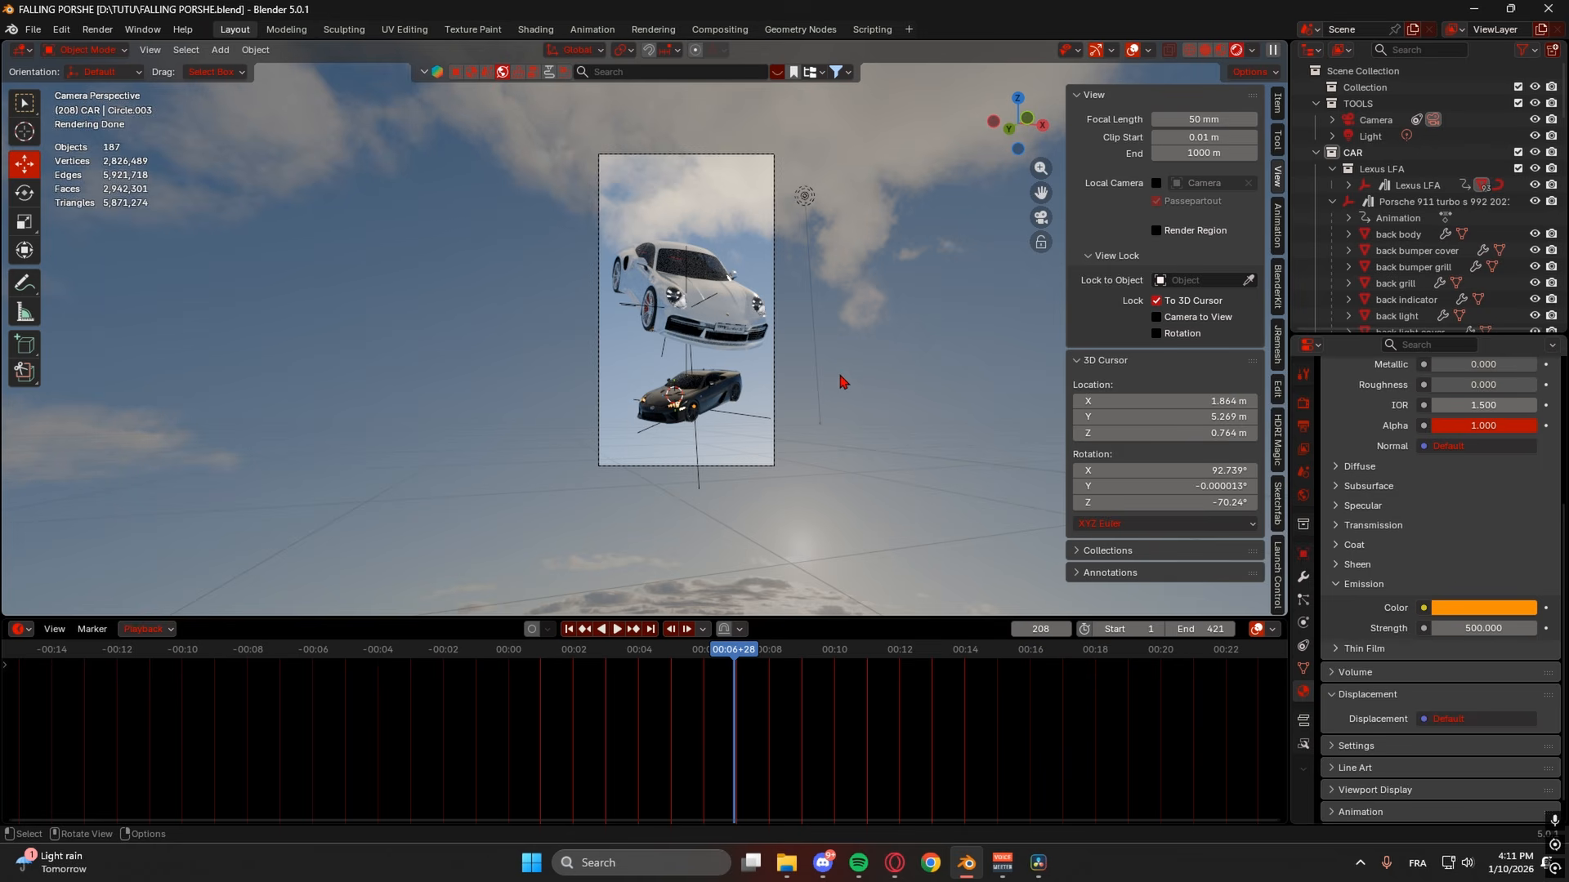
- Show the Render properties after briefly checking light sampling and the Output tab
scroll(661, 386, up, 2)
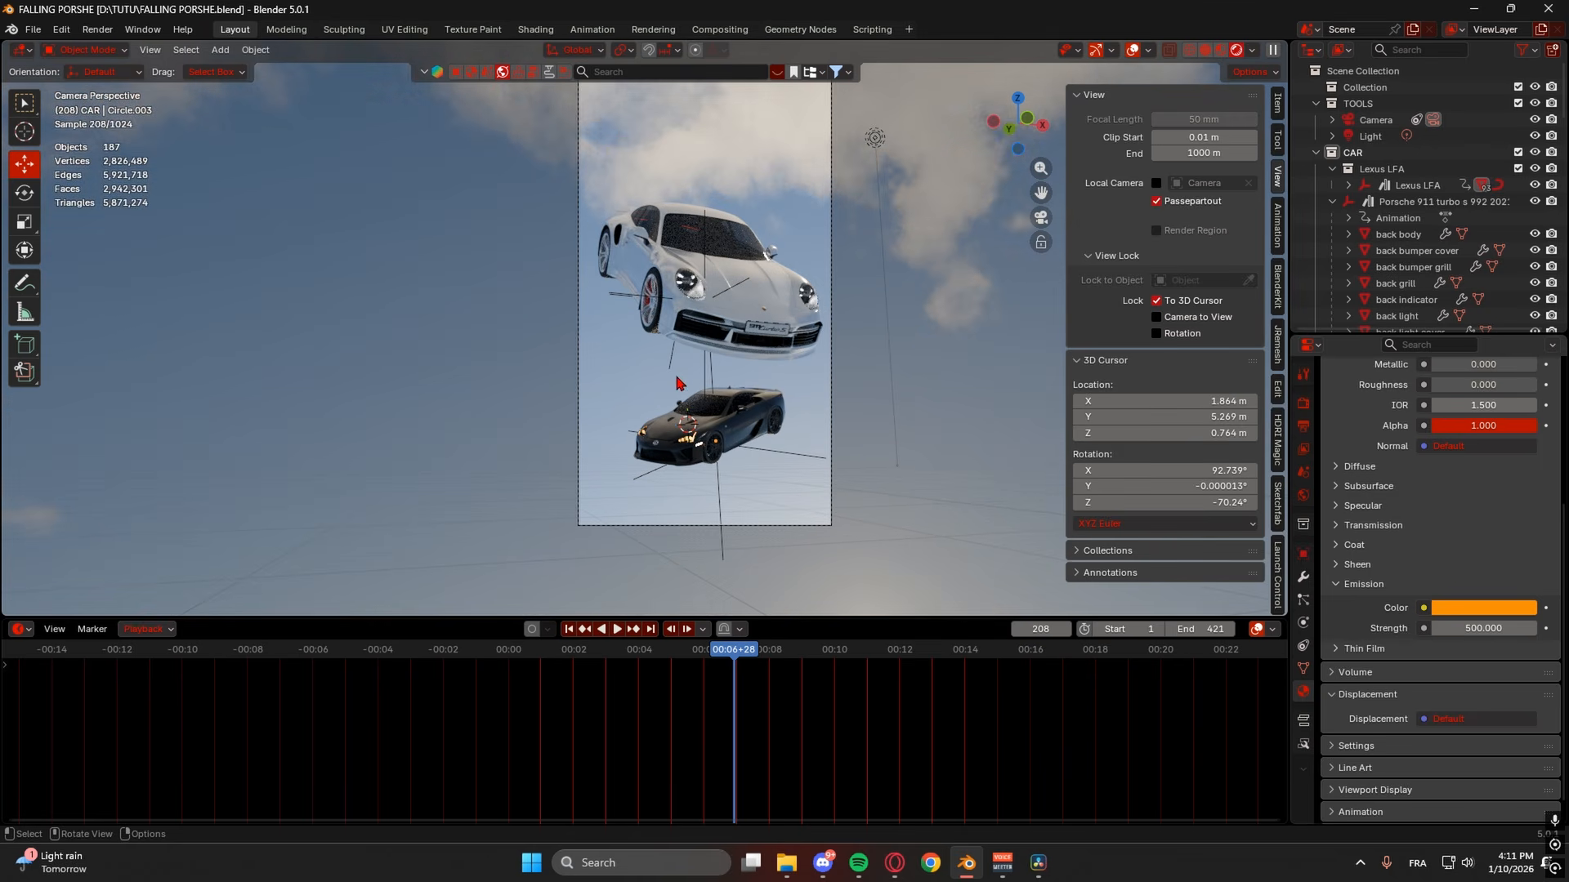
shift+middle_drag(661, 386, 591, 456)
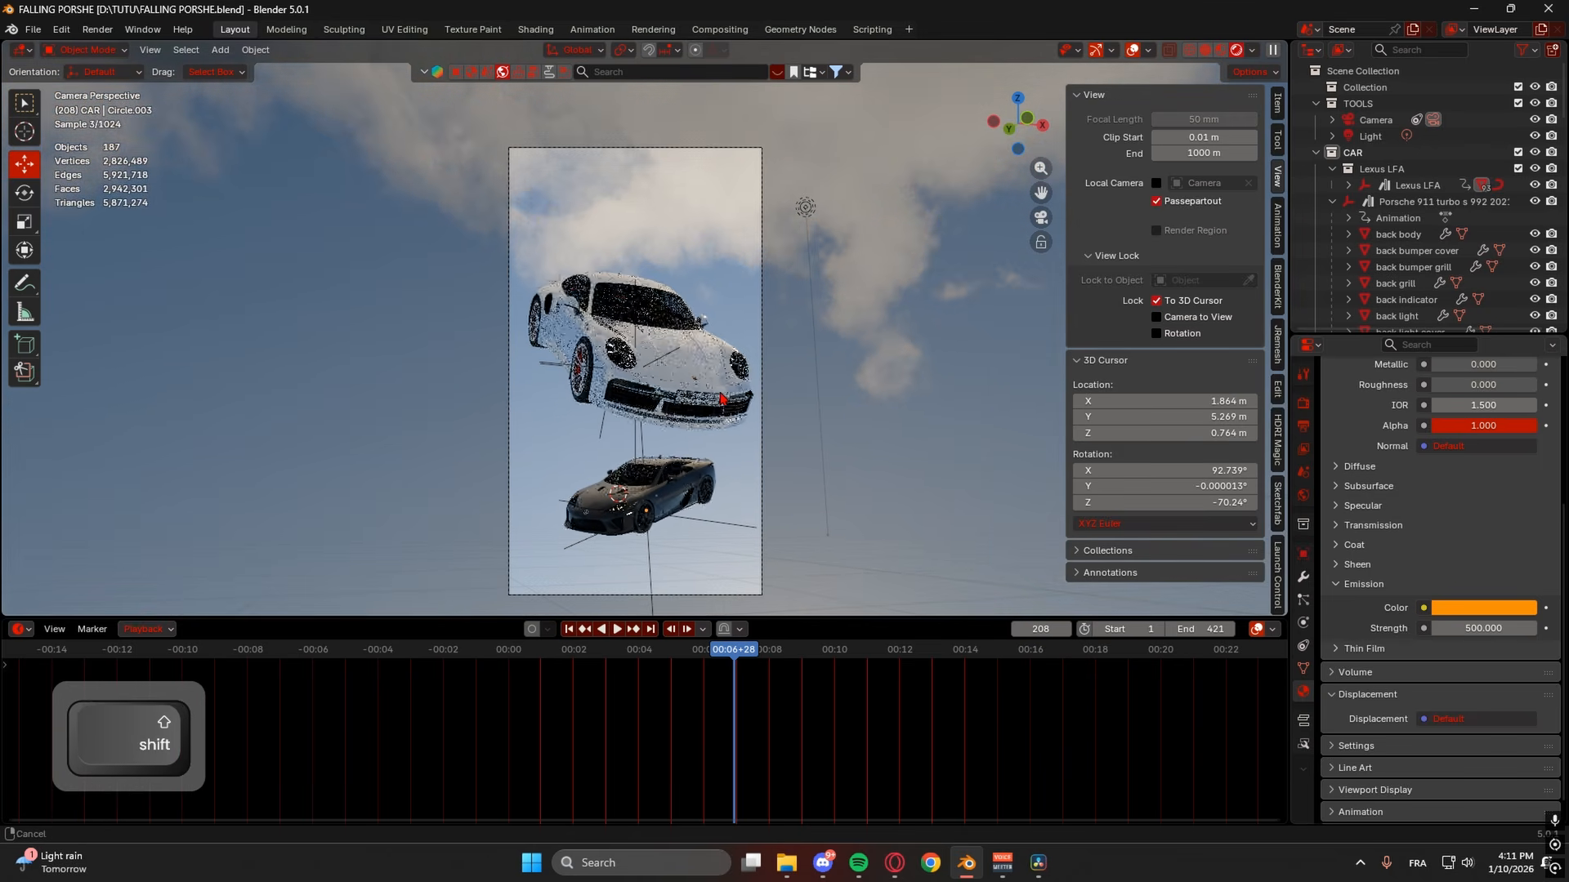
click(1306, 404)
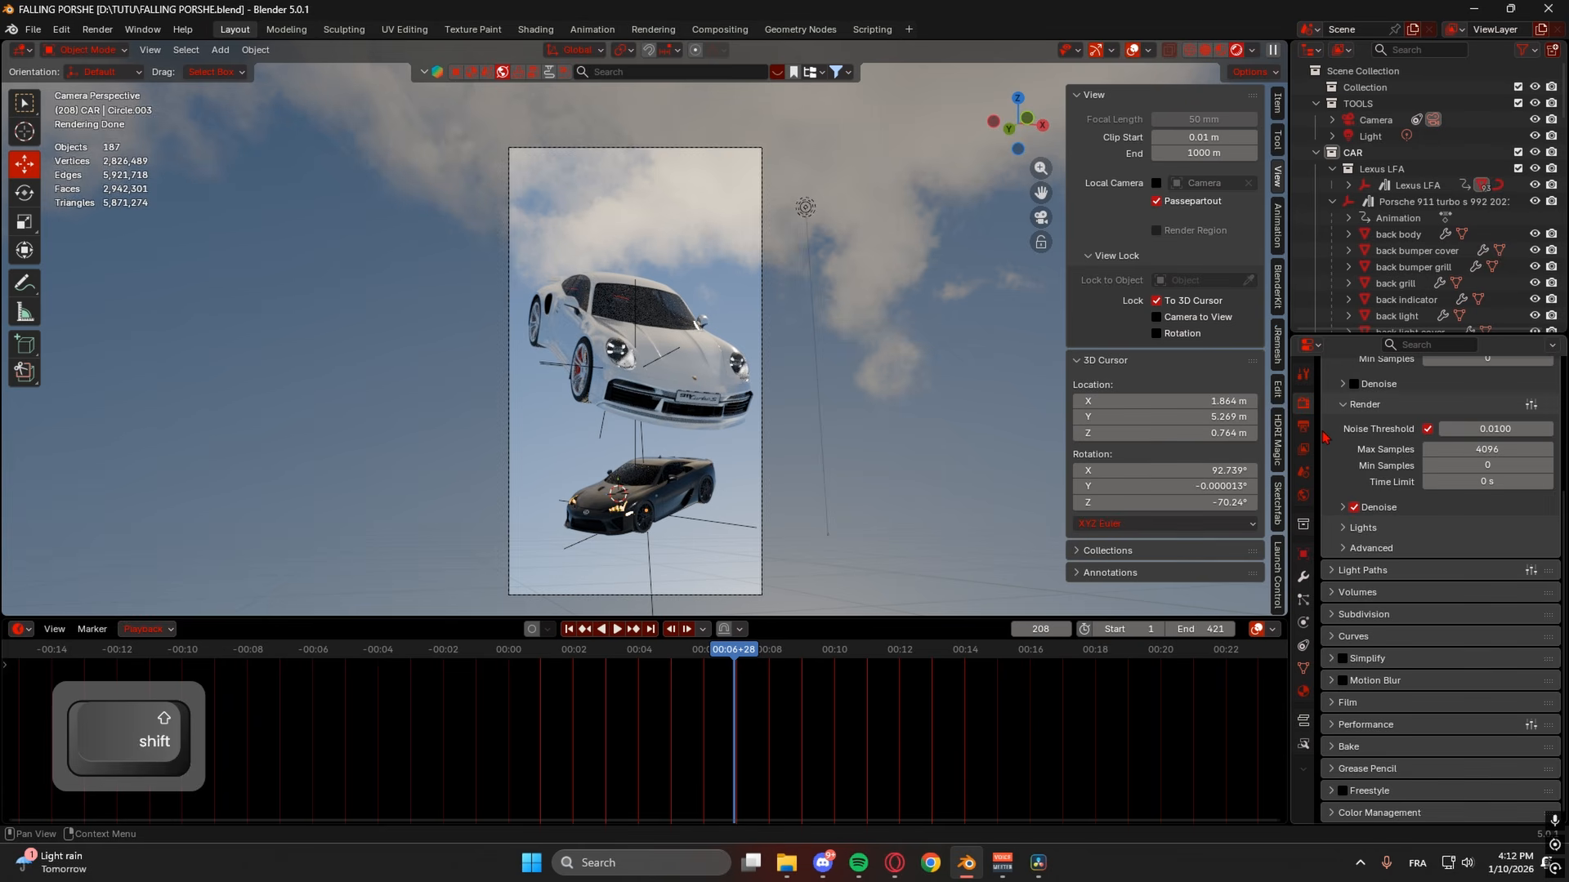
click(1366, 528)
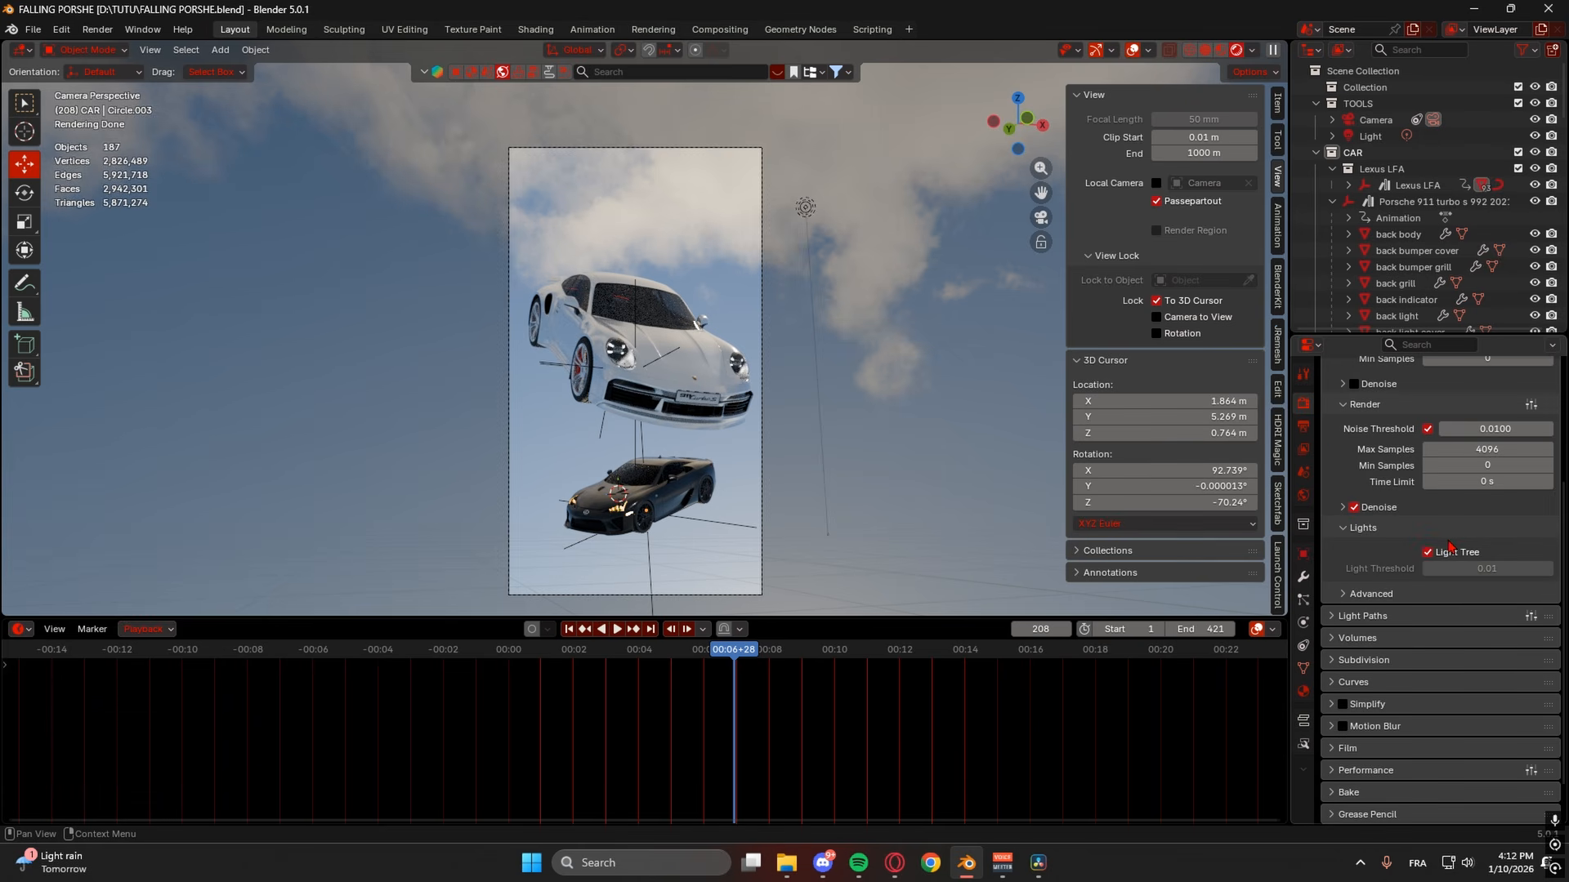
click(1354, 528)
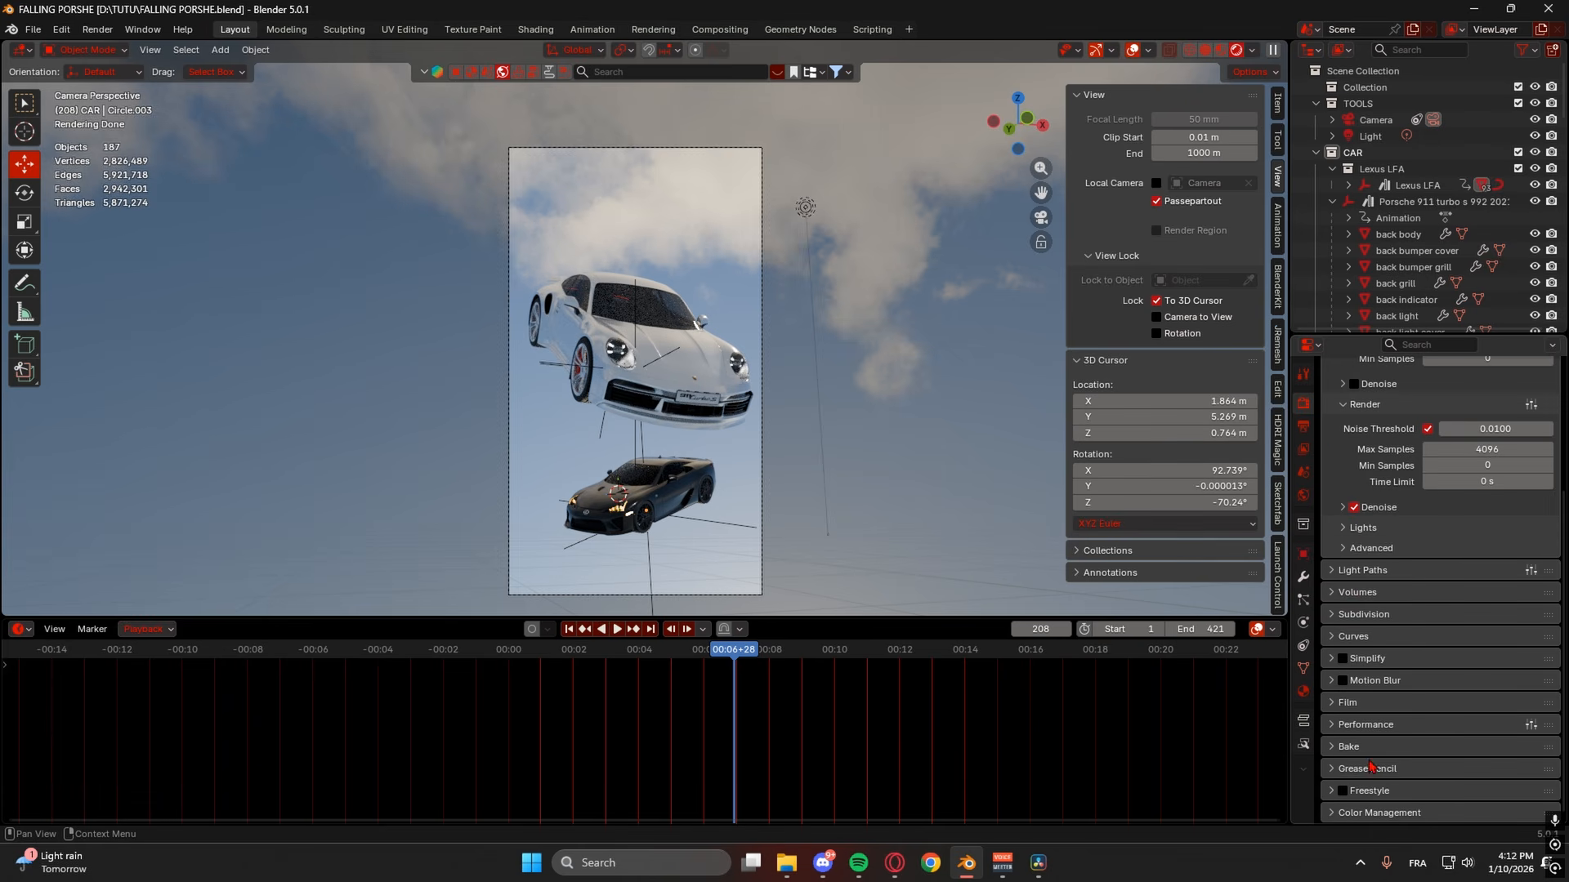
click(1305, 425)
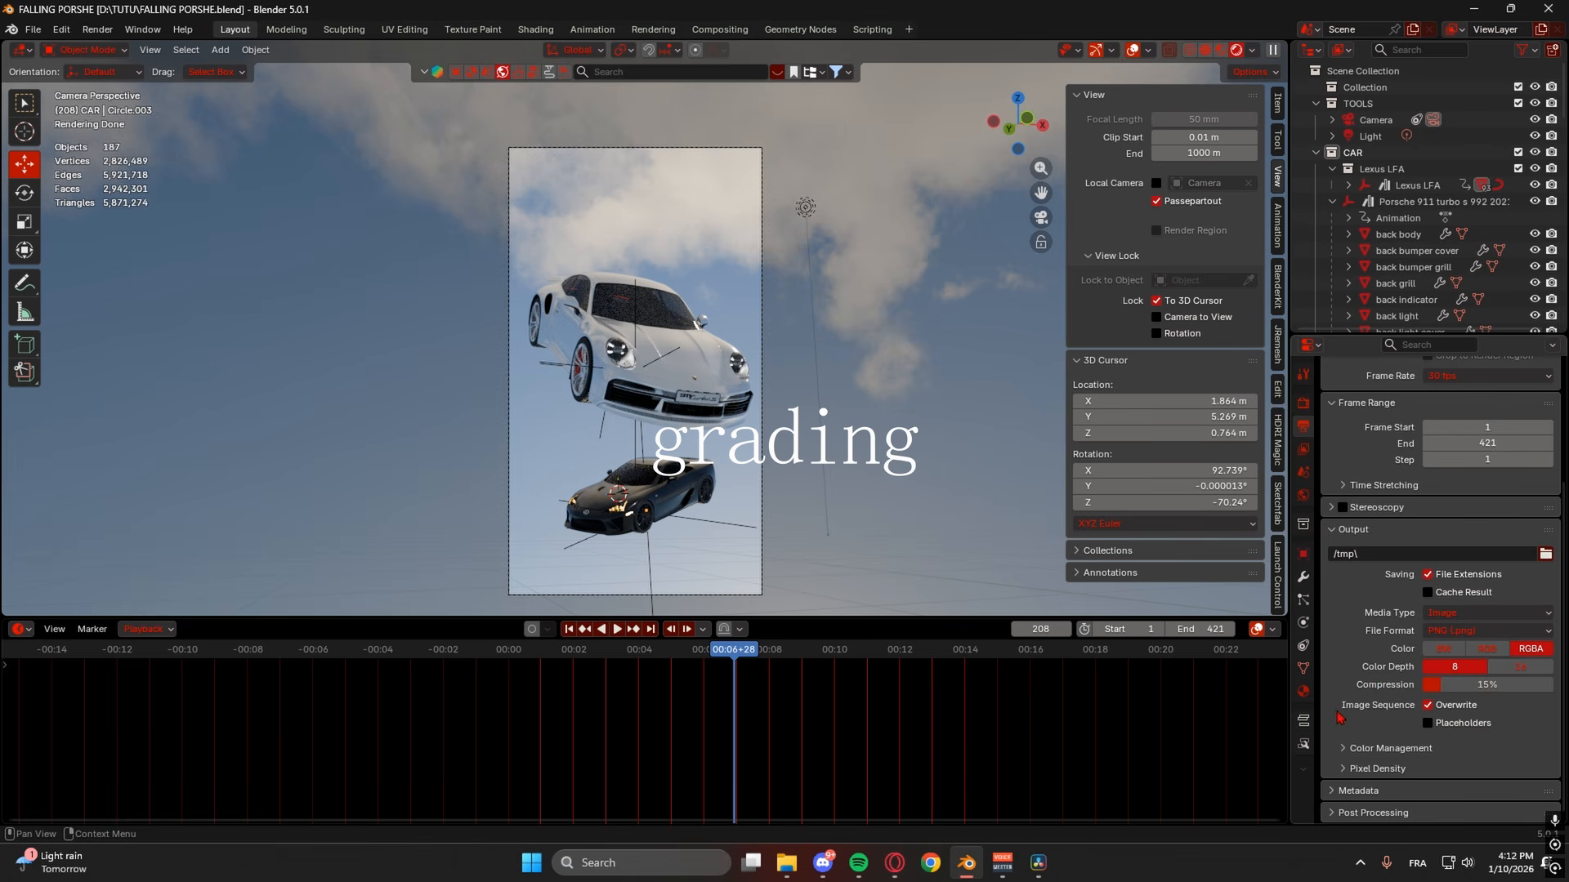
click(1302, 406)
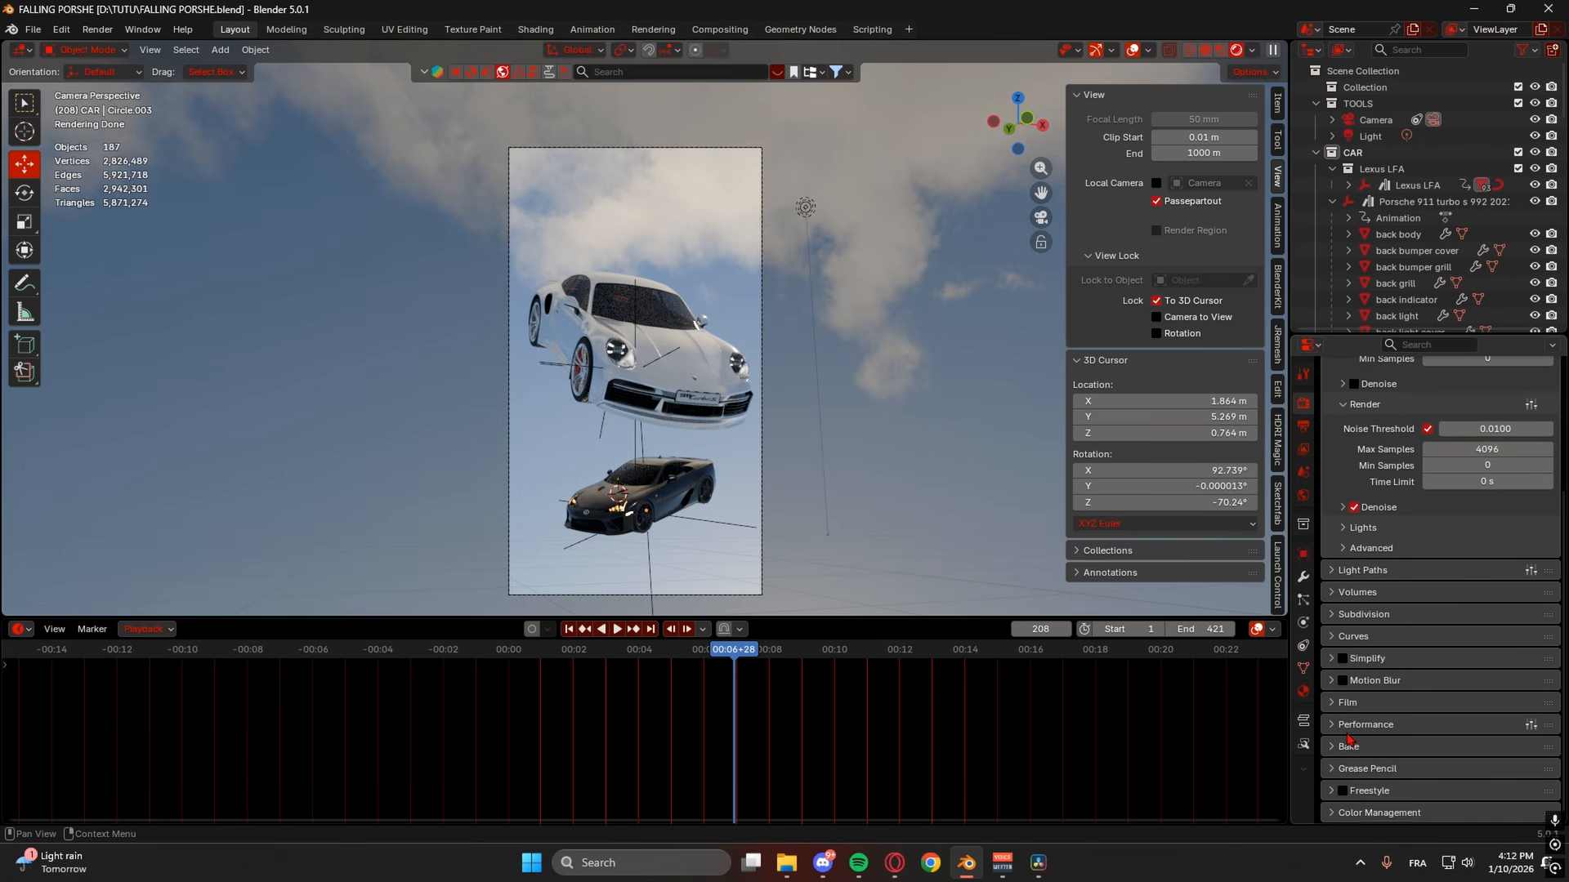
- Enable colour-management curves and try the Medium High Contrast and High Contrast looks
click(1349, 813)
scroll(1389, 700, down, 5)
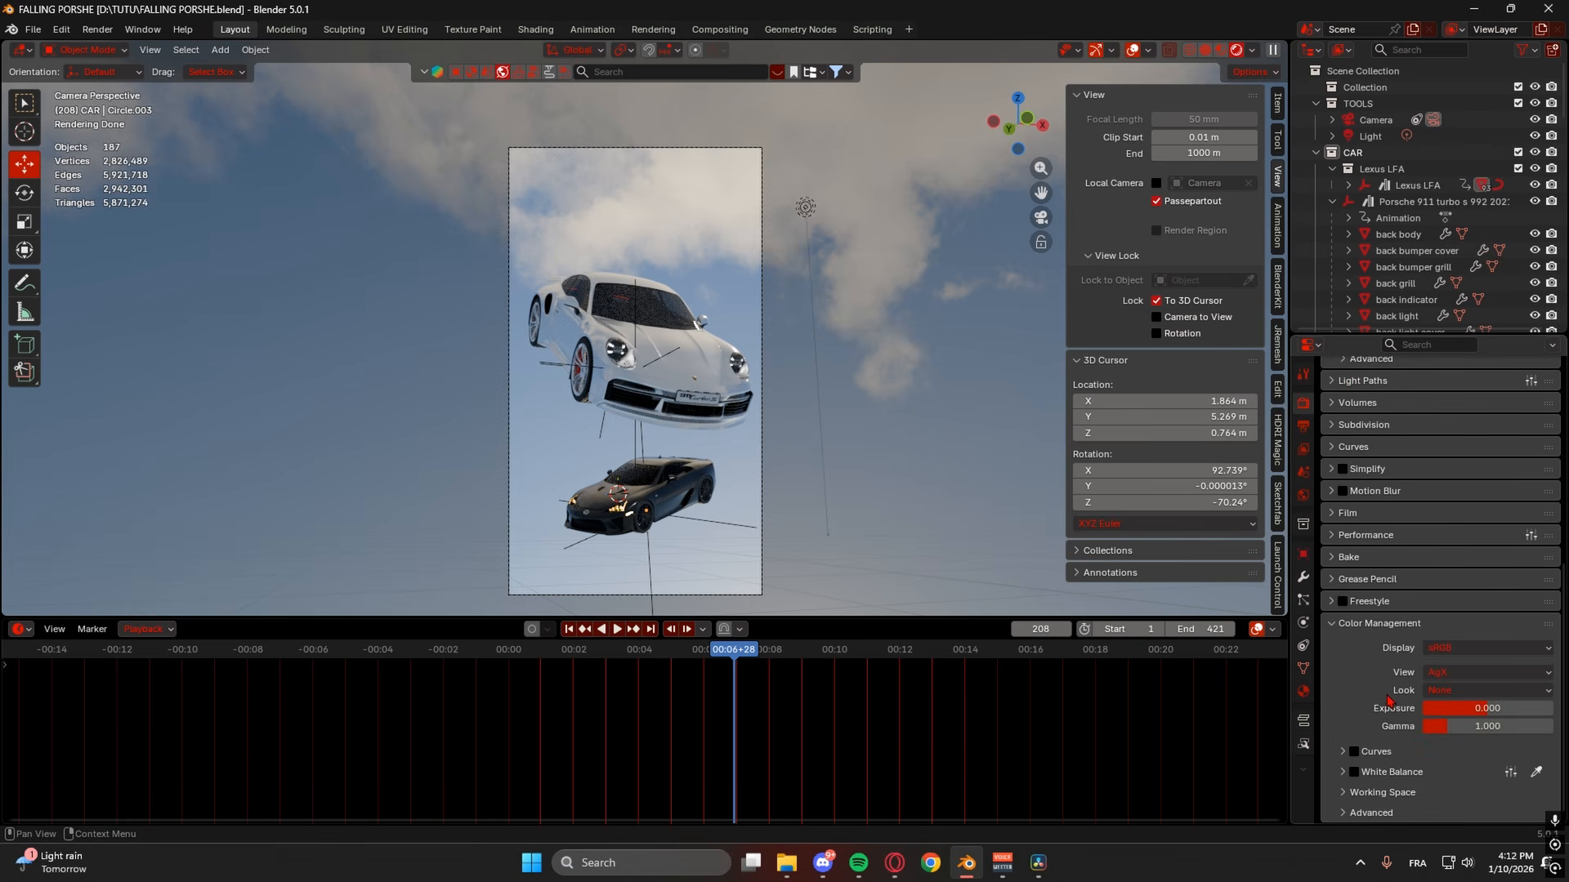
click(1353, 752)
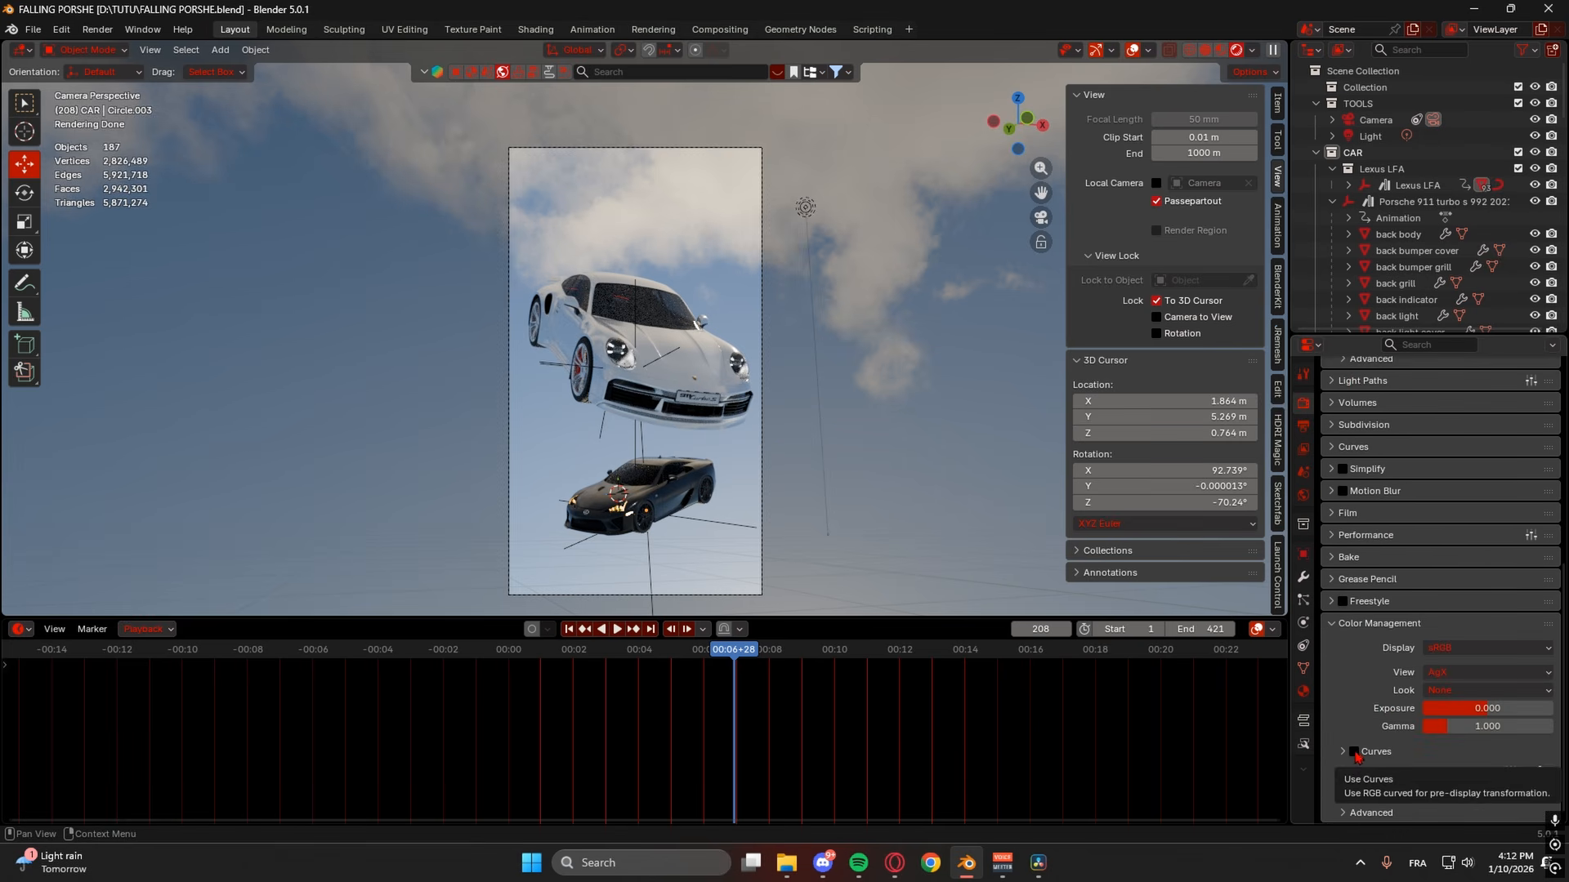
click(1455, 692)
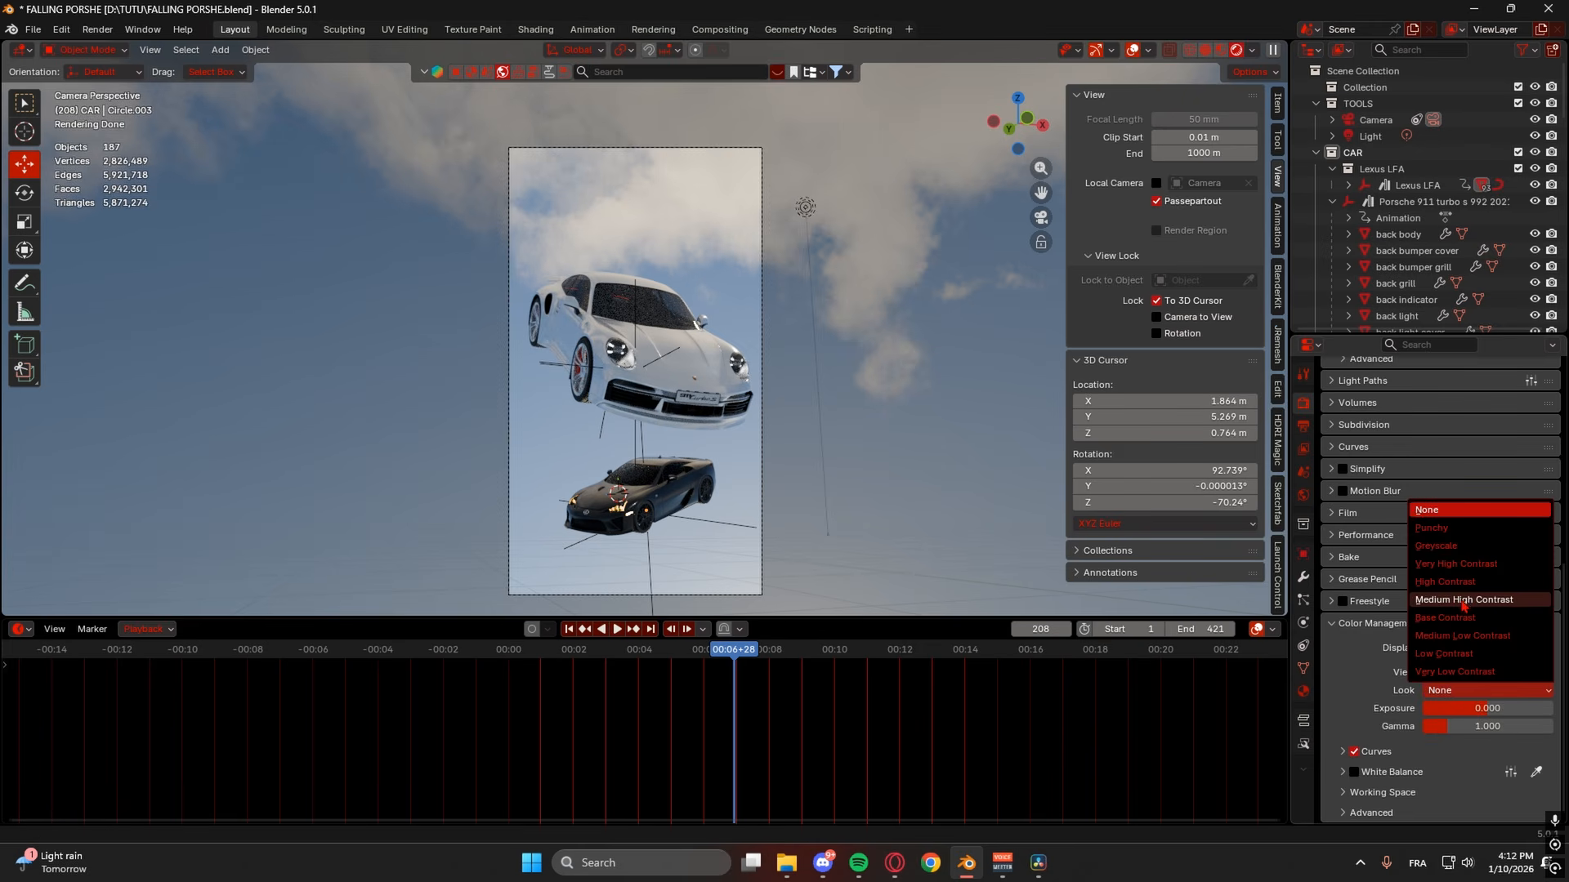
click(1462, 601)
click(1462, 692)
click(1456, 583)
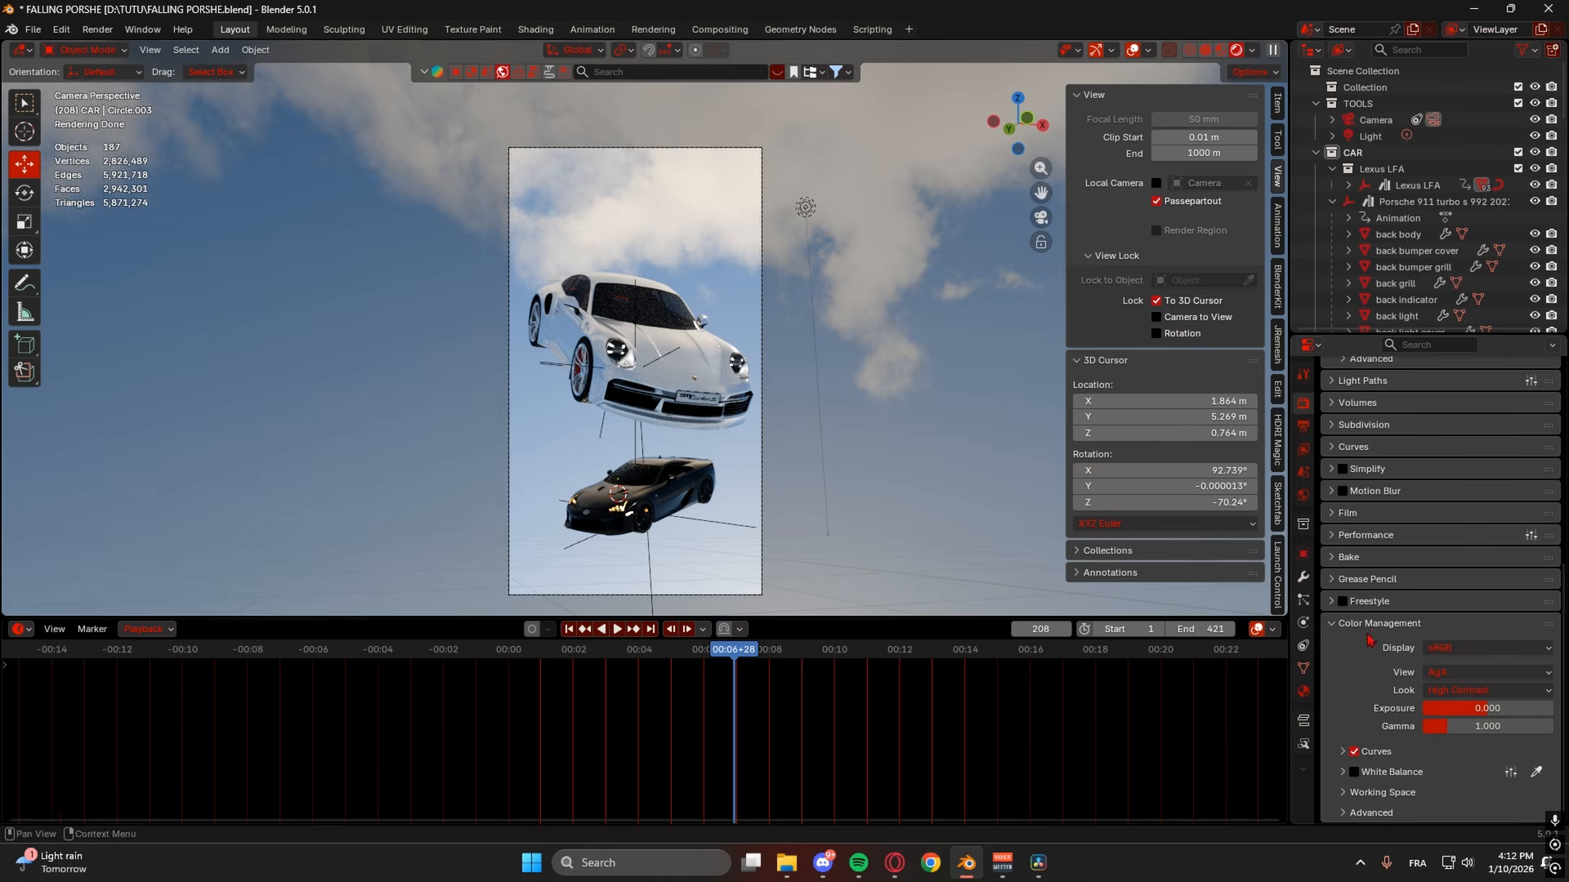
- Settle on the Medium High Contrast look after previewing the Lexus in camera view
scroll(657, 567, up, 2)
shift+middle_drag(791, 516, 839, 365)
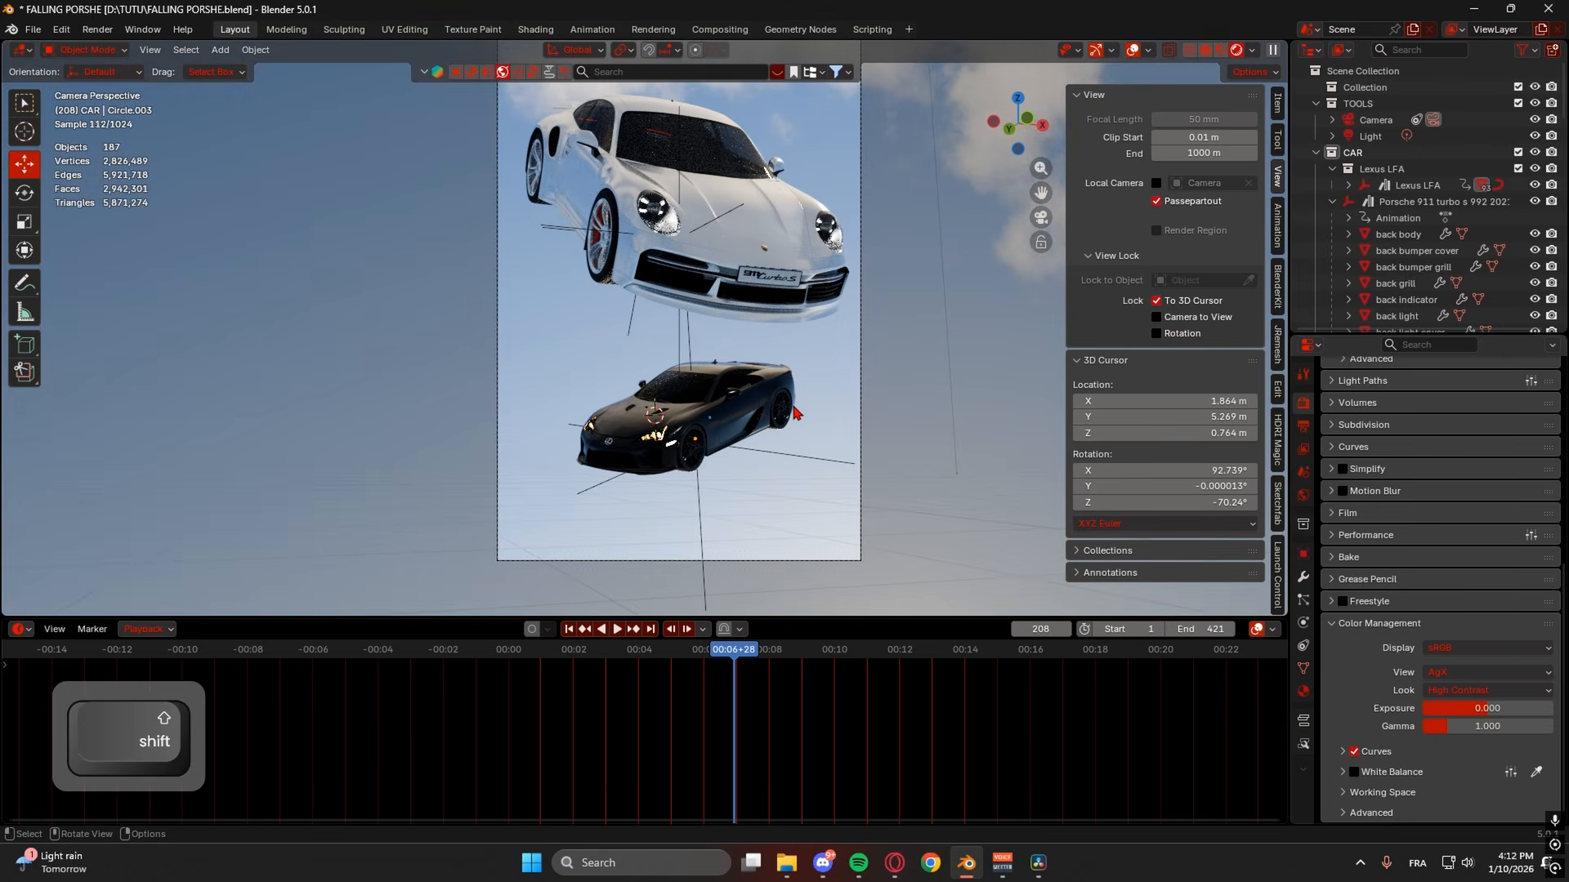
scroll(797, 411, up, 3)
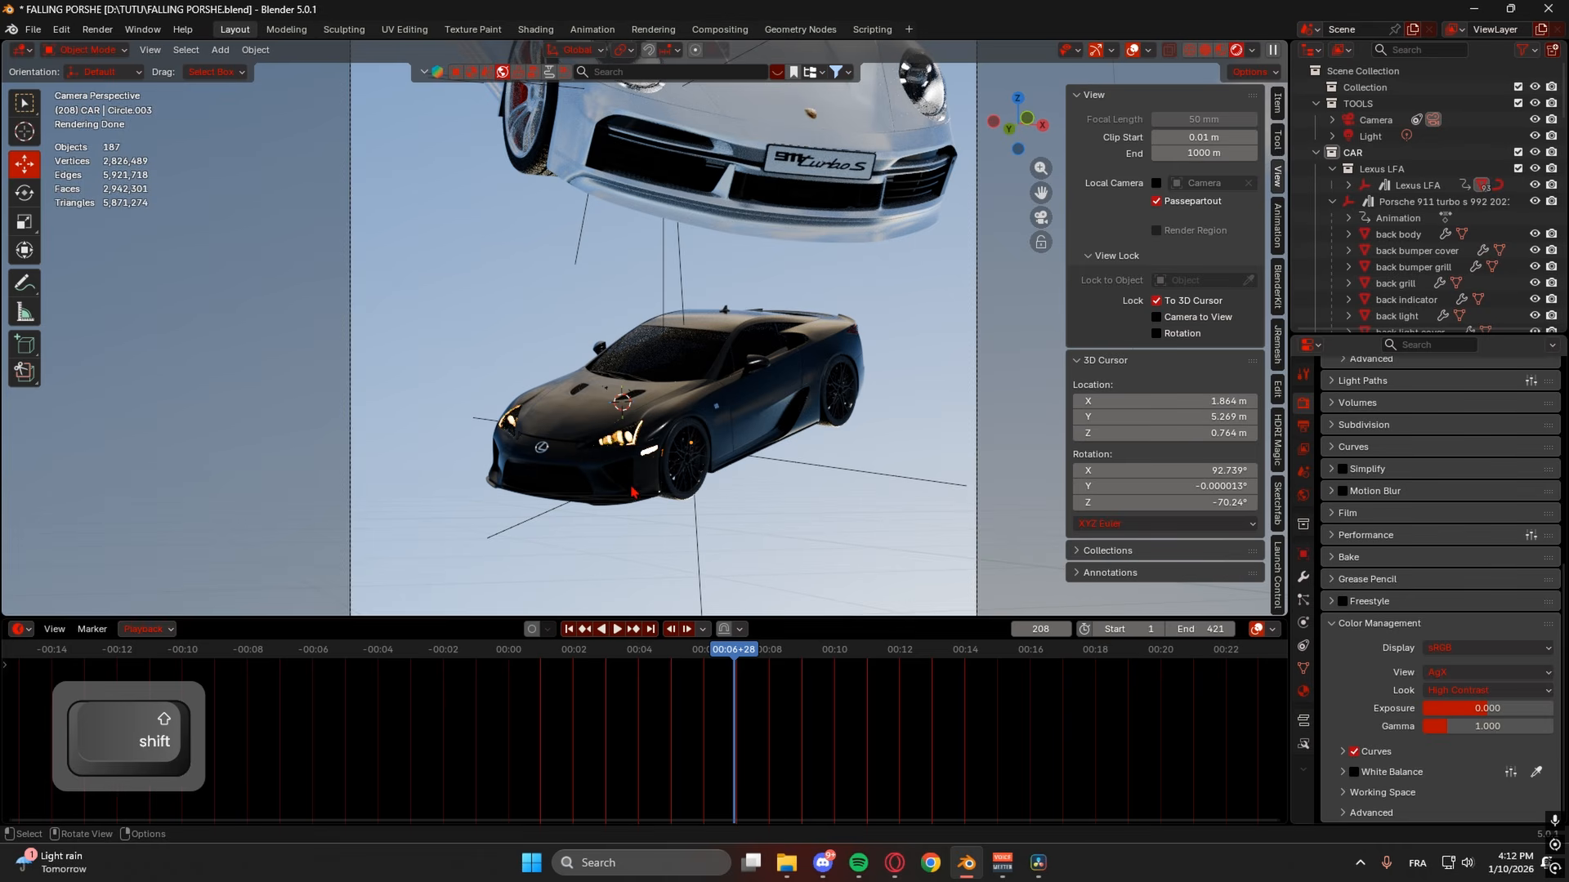
scroll(837, 433, down, 5)
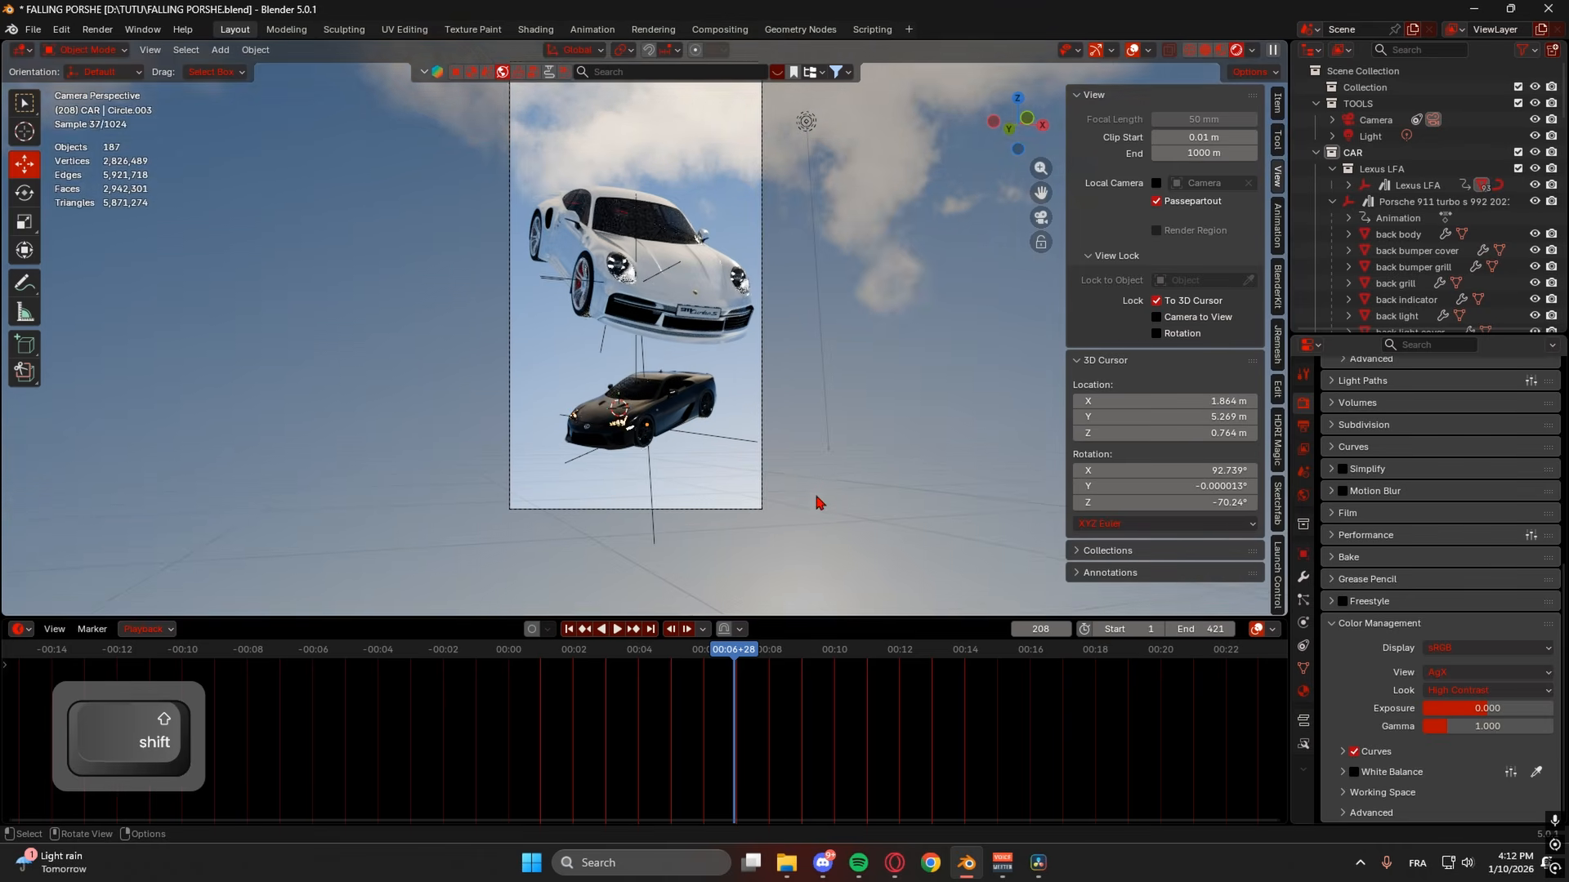
click(1483, 690)
click(1464, 605)
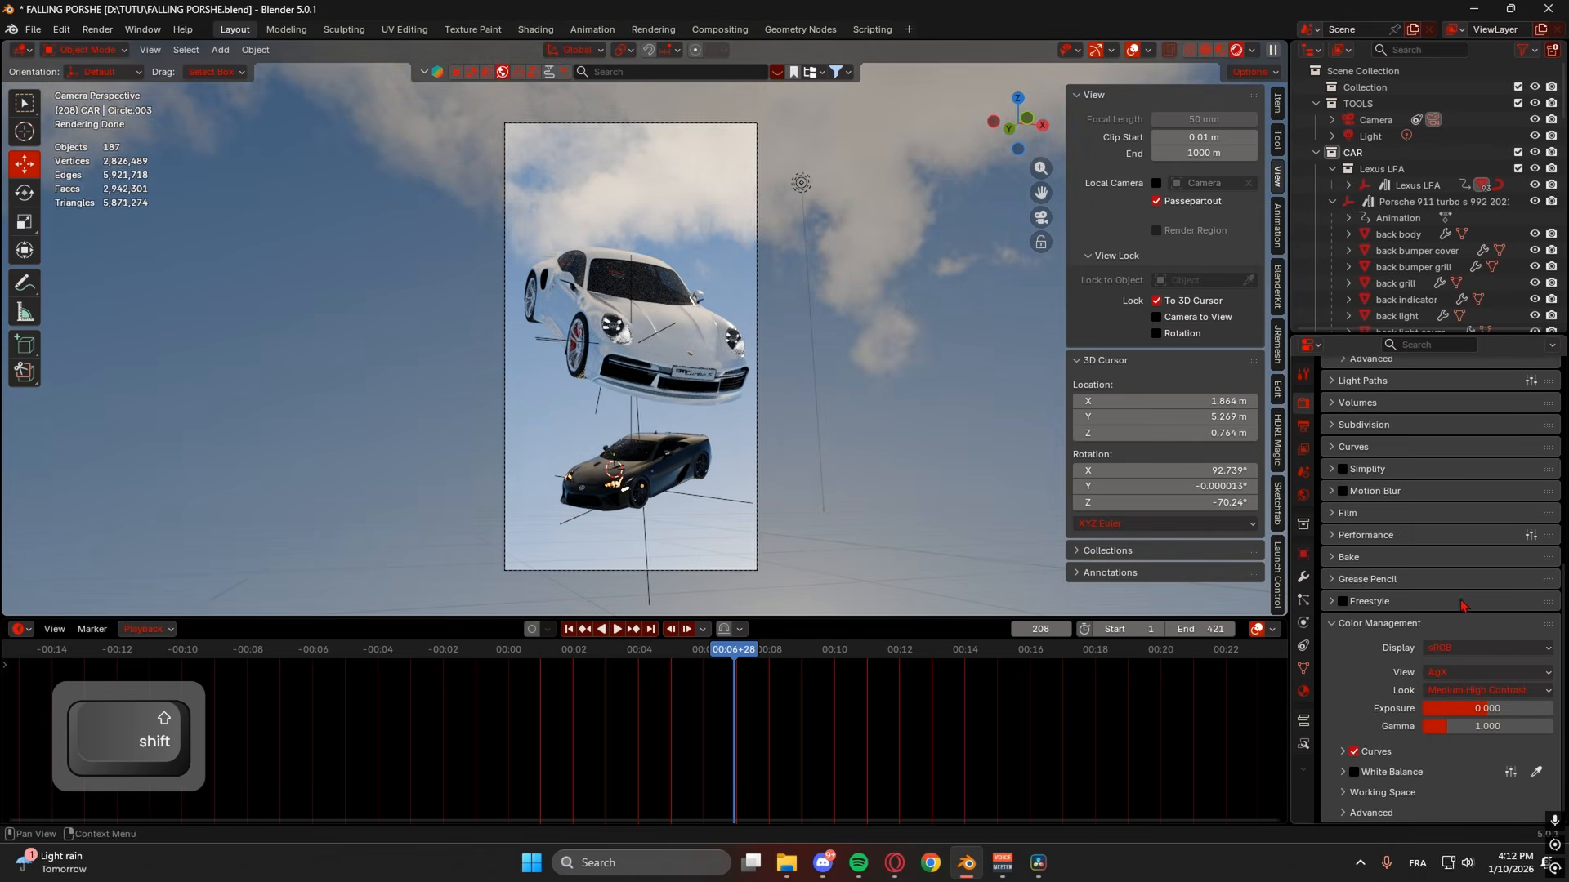
shift+middle_drag(804, 506, 802, 518)
scroll(802, 518, up, 1)
- Raise exposure to 0.617, keeping gamma at 1.000
drag(1462, 712, 1489, 712)
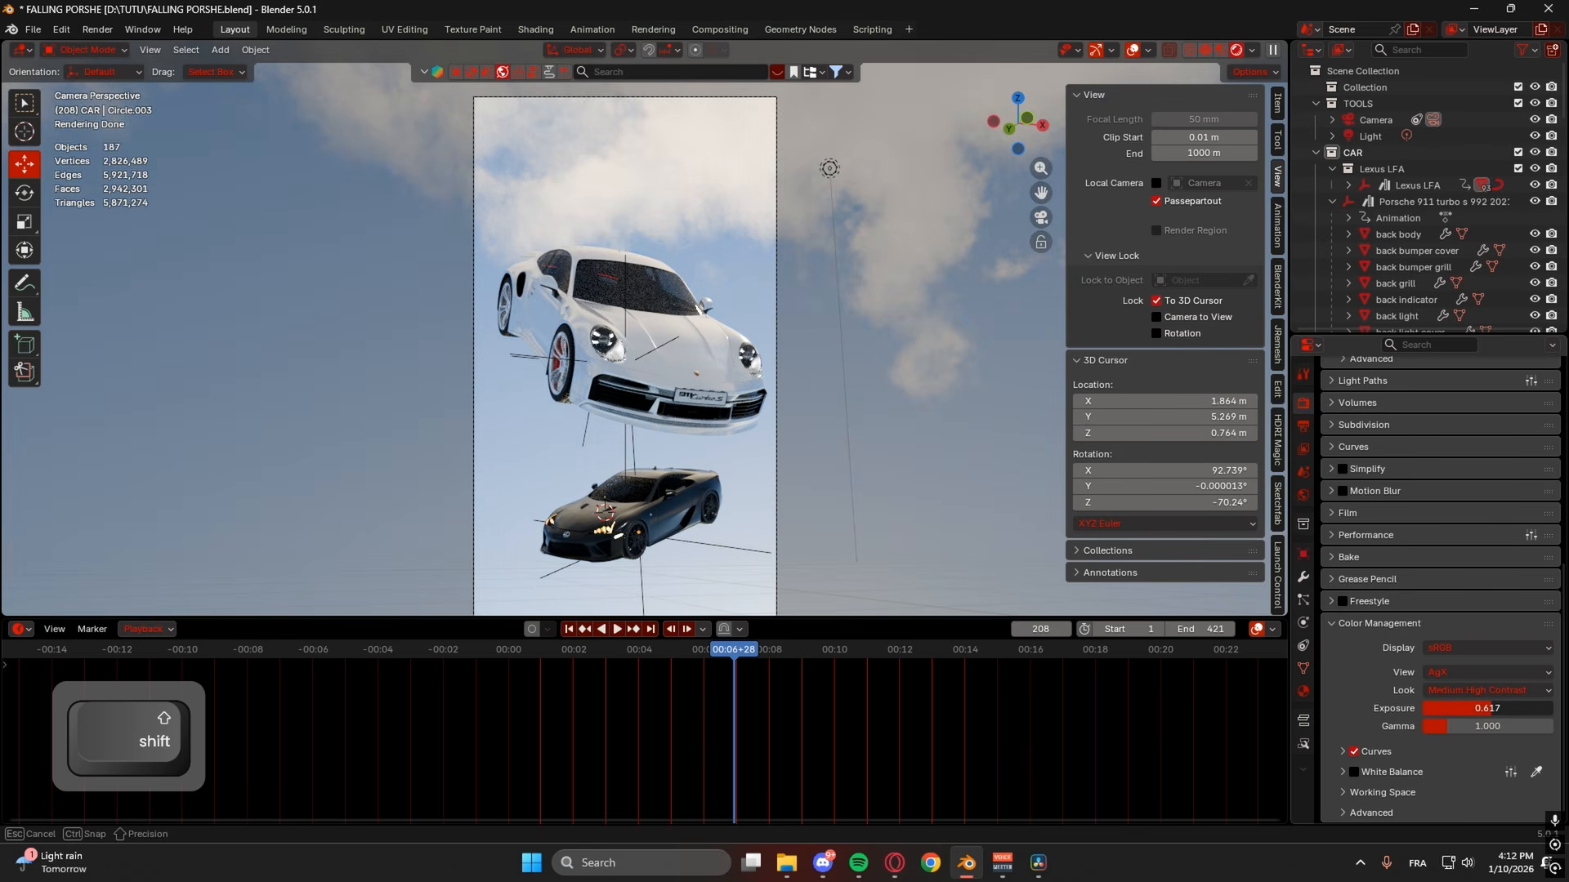
scroll(859, 557, down, 1)
shift+middle_drag(860, 557, 861, 534)
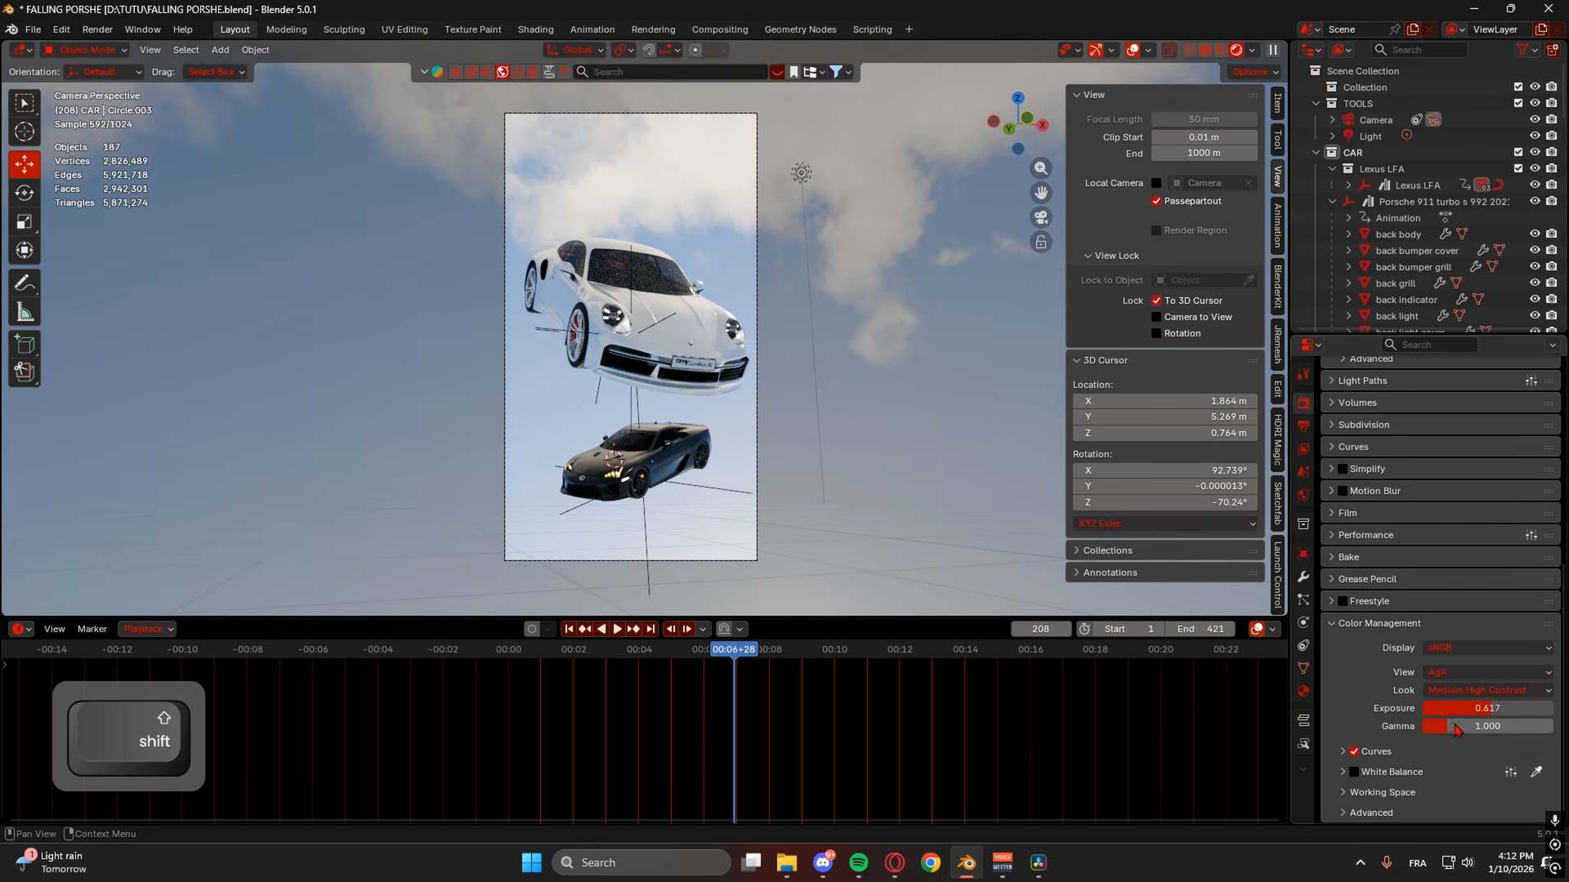
shift+drag(1454, 729, 1450, 729)
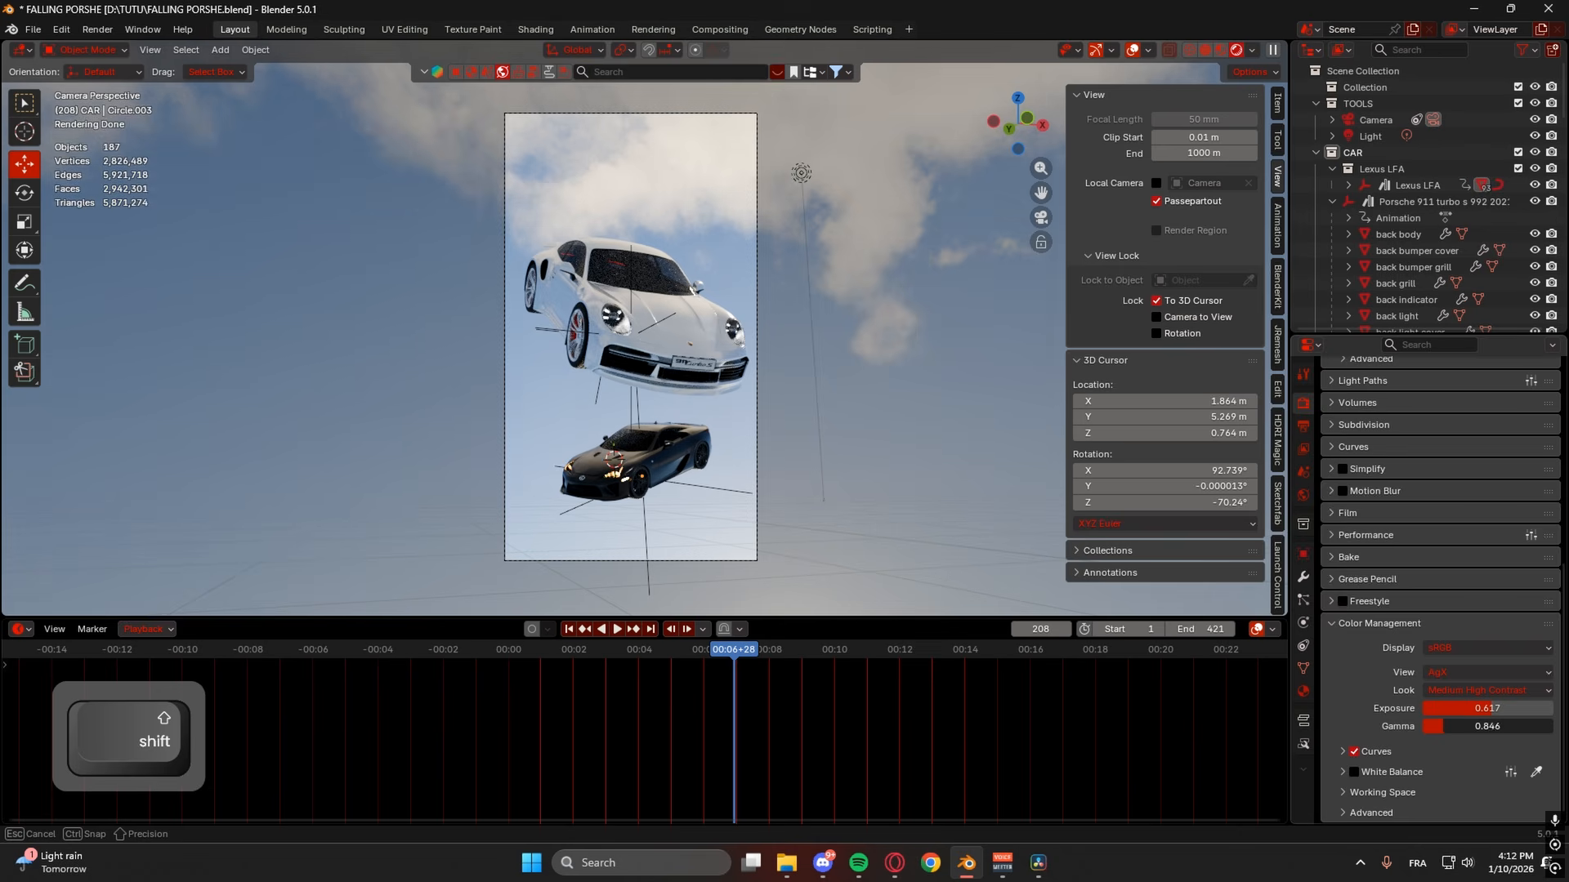
key(ctrl+z)
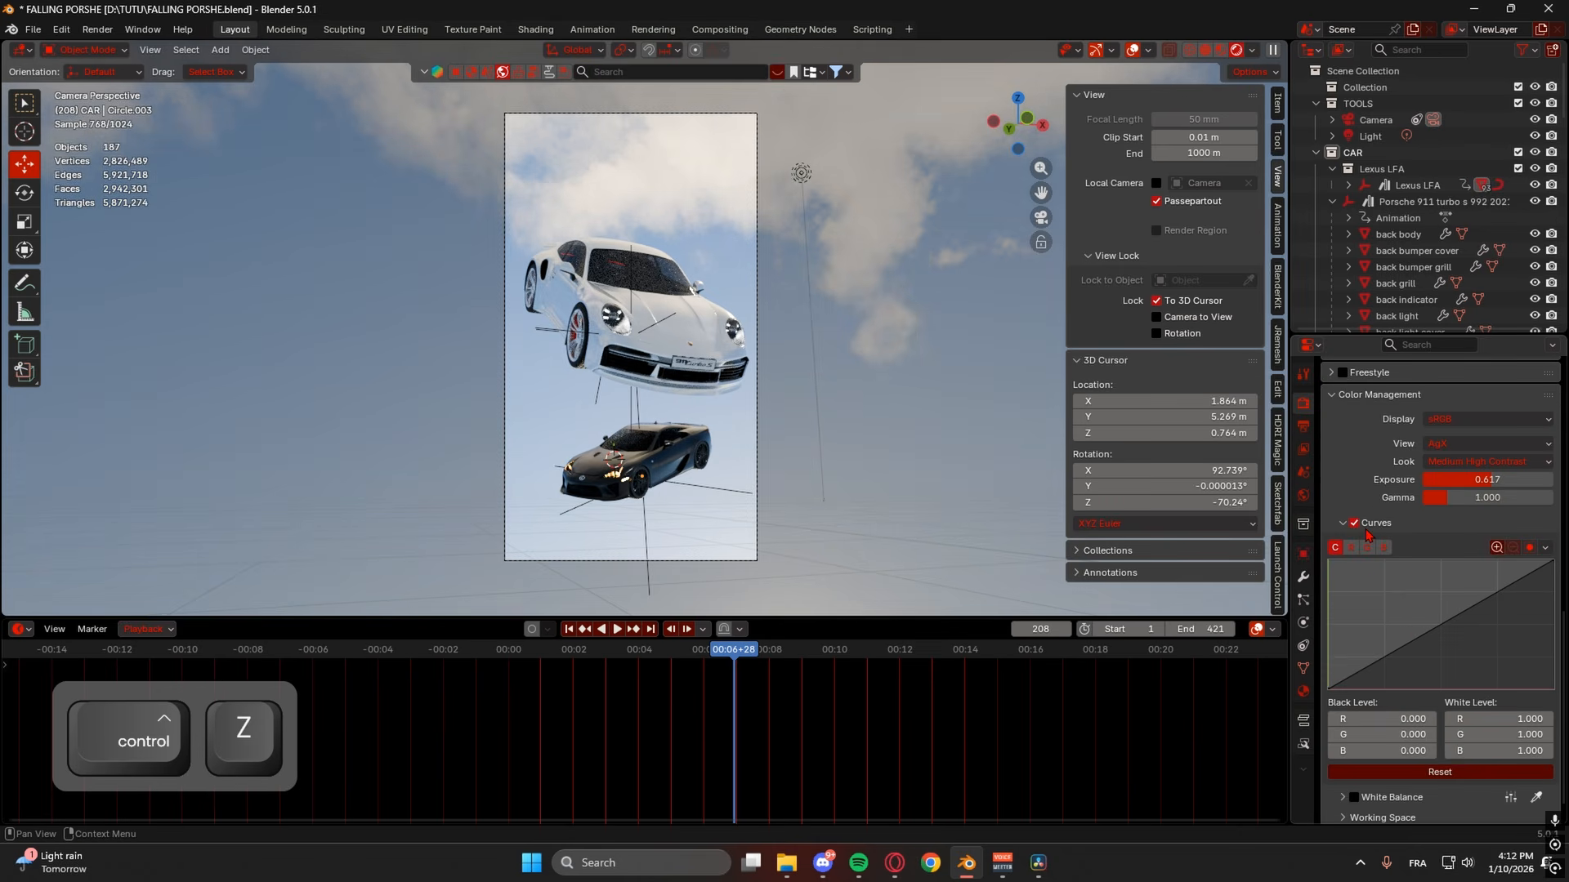
- Shape the combined curve into an S with darker shadows and a lifted highlight point
click(1385, 656)
click(1496, 603)
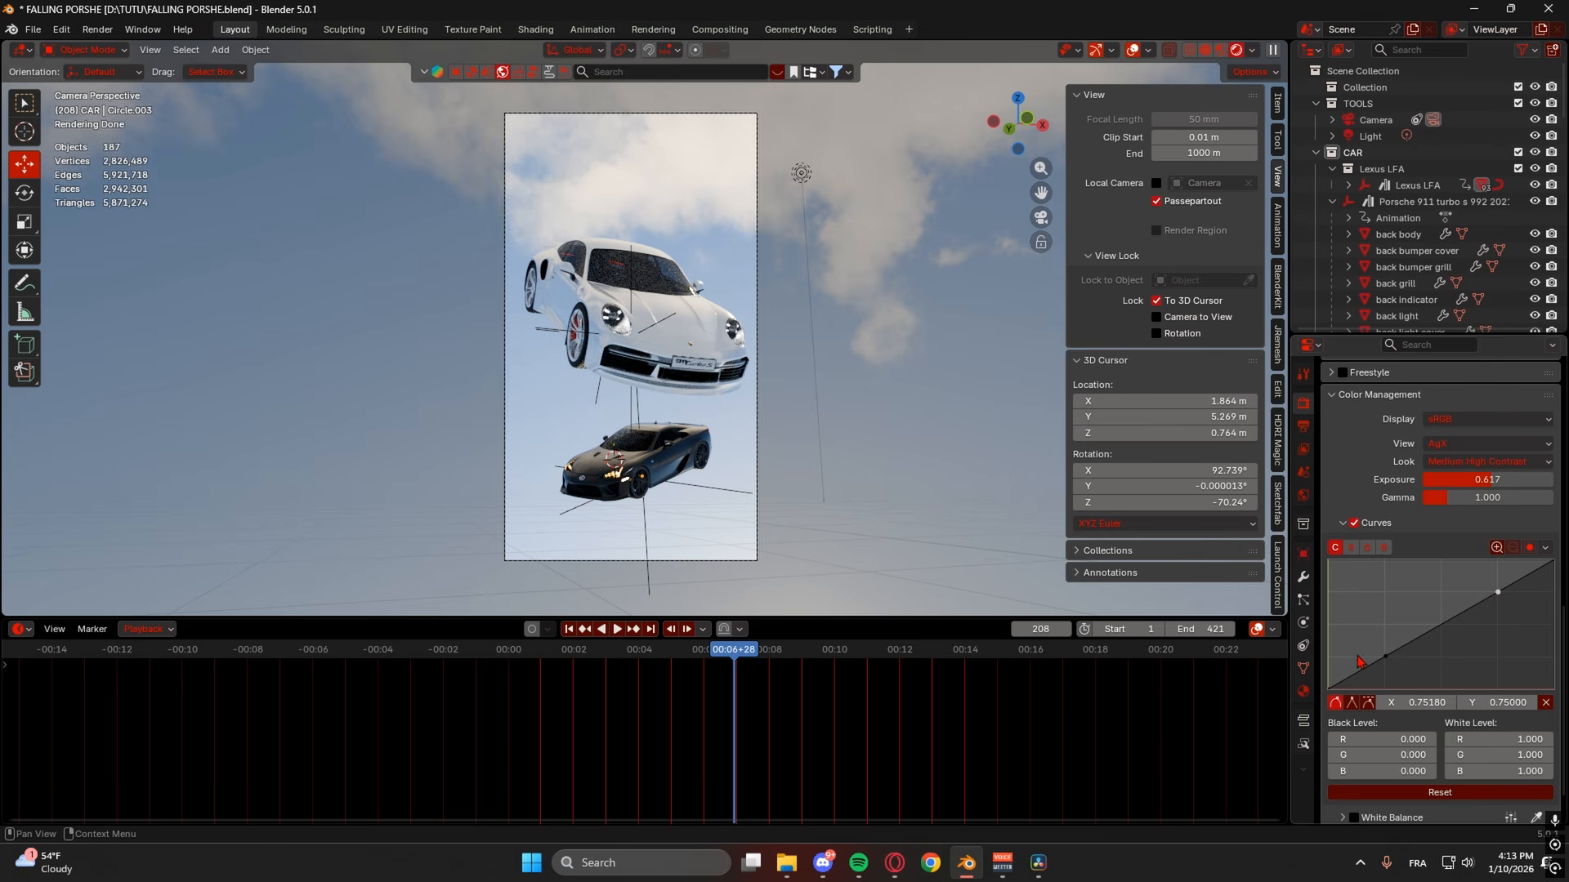
drag(1386, 658, 1386, 666)
drag(1500, 596, 1499, 596)
drag(1388, 661, 1387, 673)
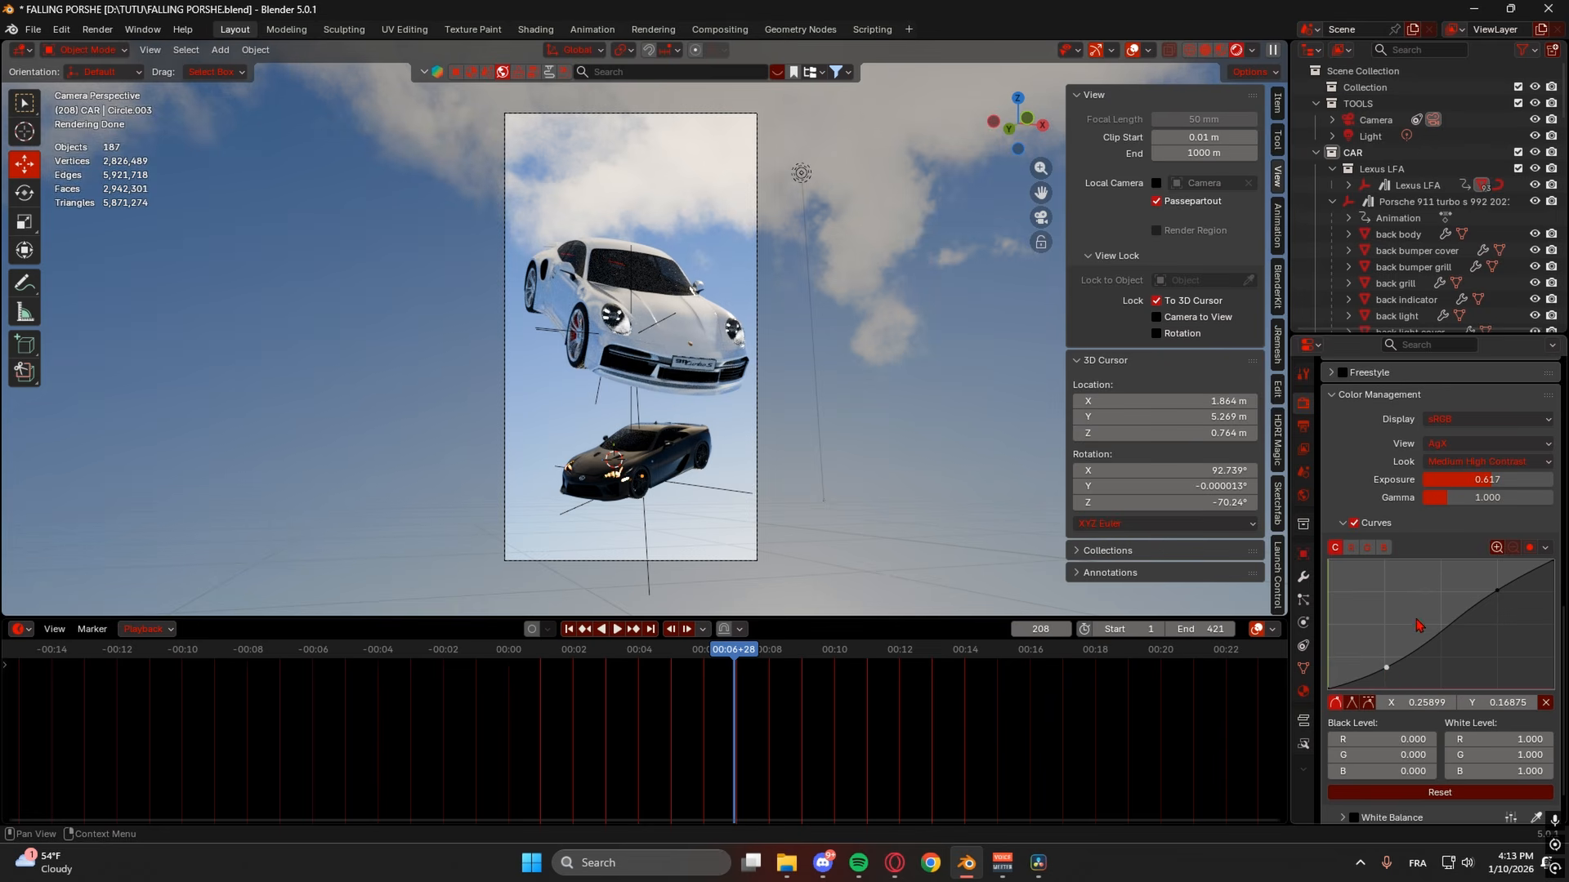
- Add shadow and highlight points to the red curve and form a gentle S
click(1351, 548)
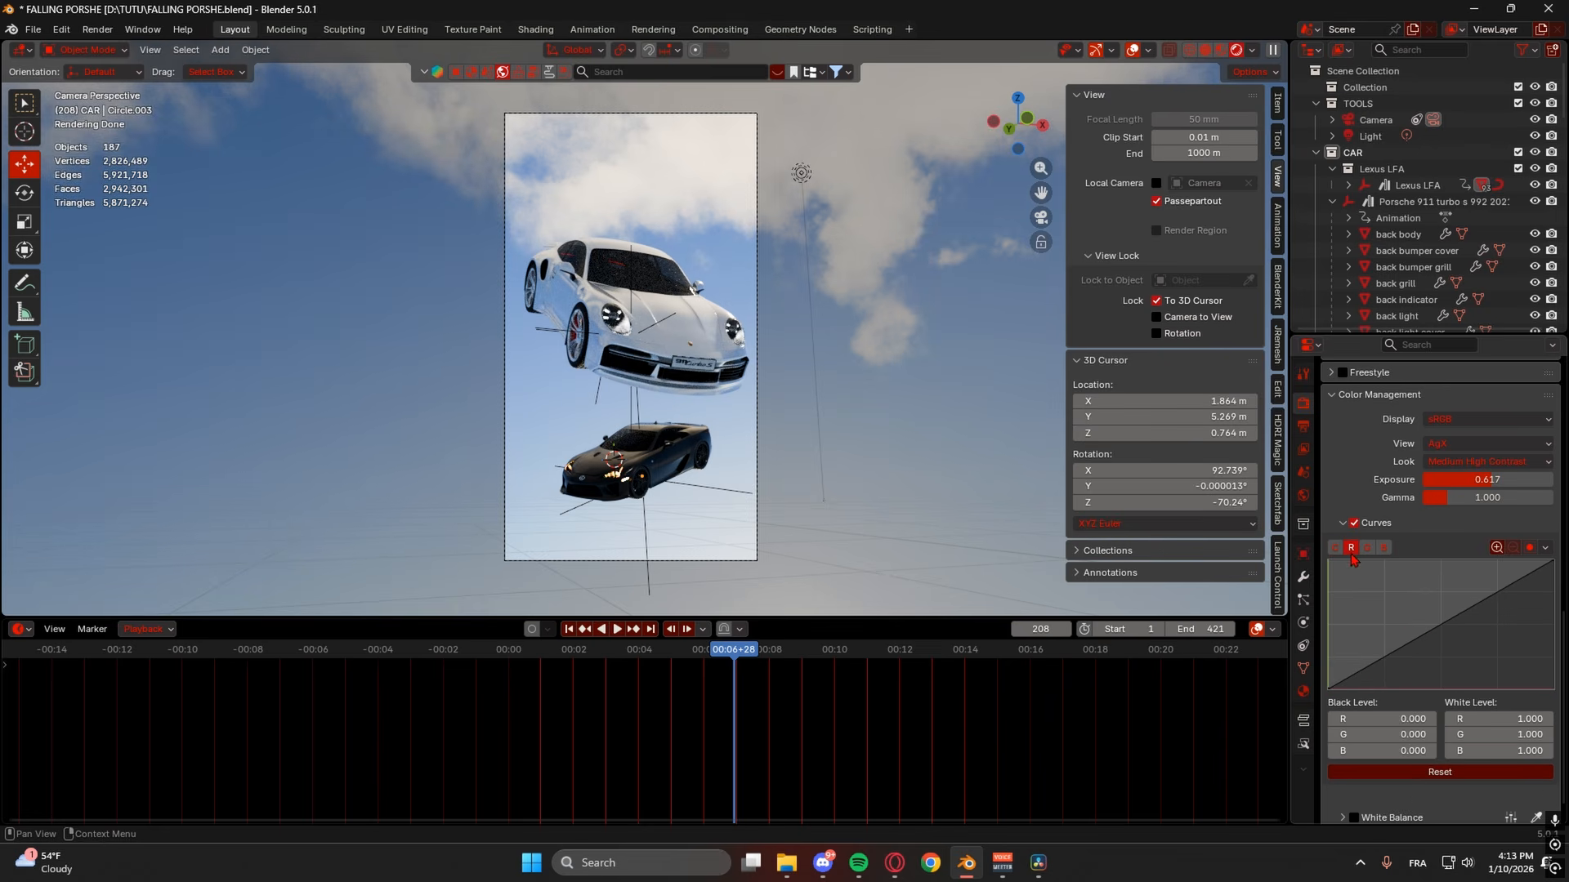
click(1386, 655)
click(1498, 589)
drag(1385, 656, 1385, 661)
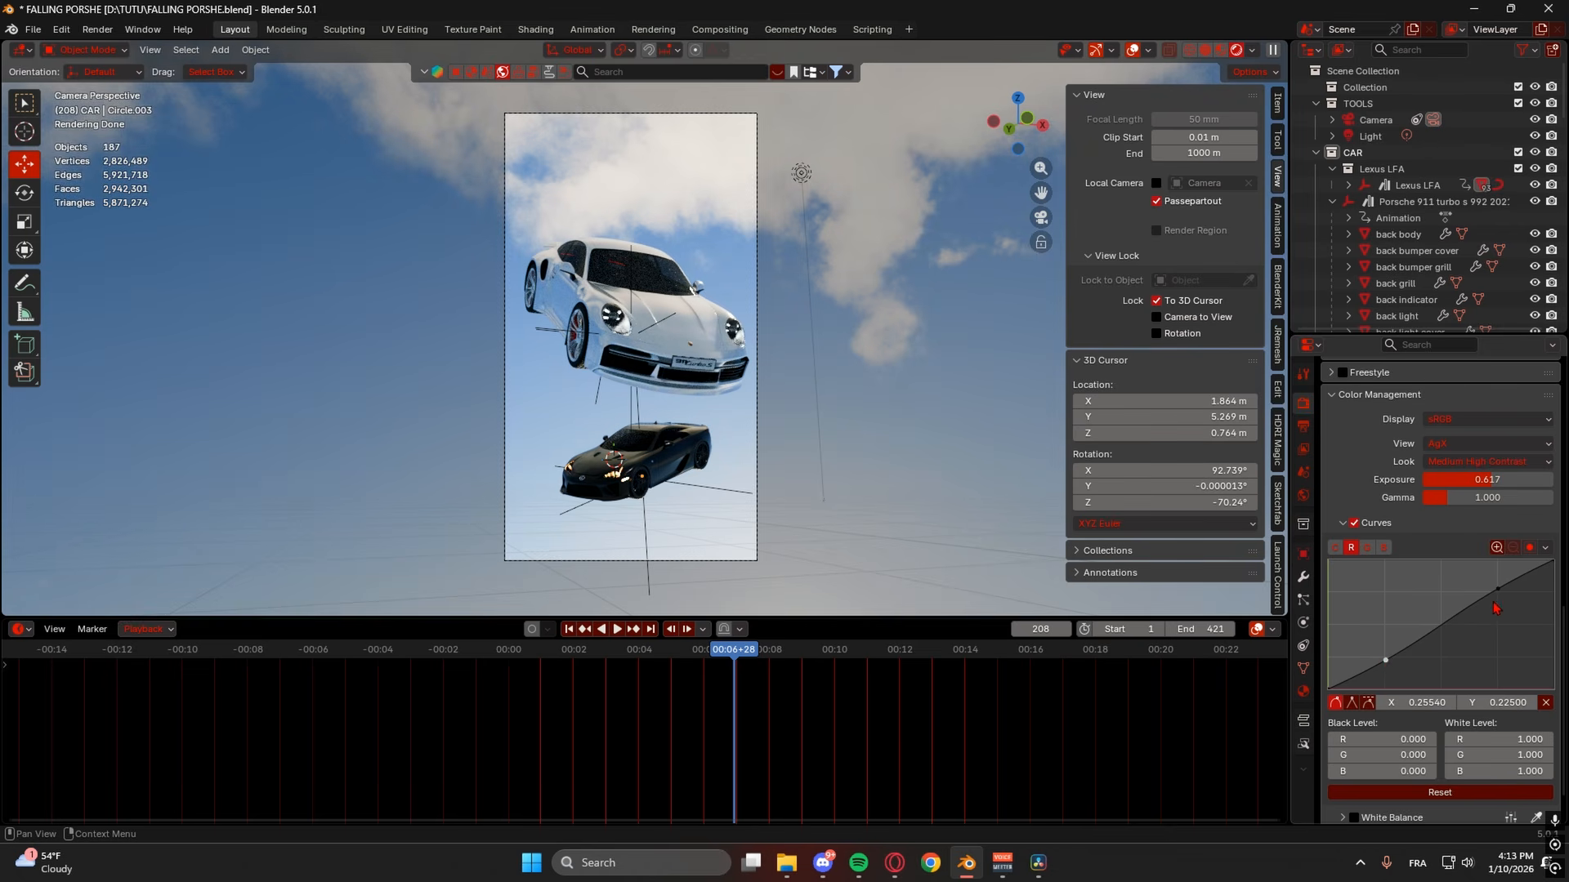
drag(1497, 589, 1501, 593)
drag(1386, 660, 1382, 656)
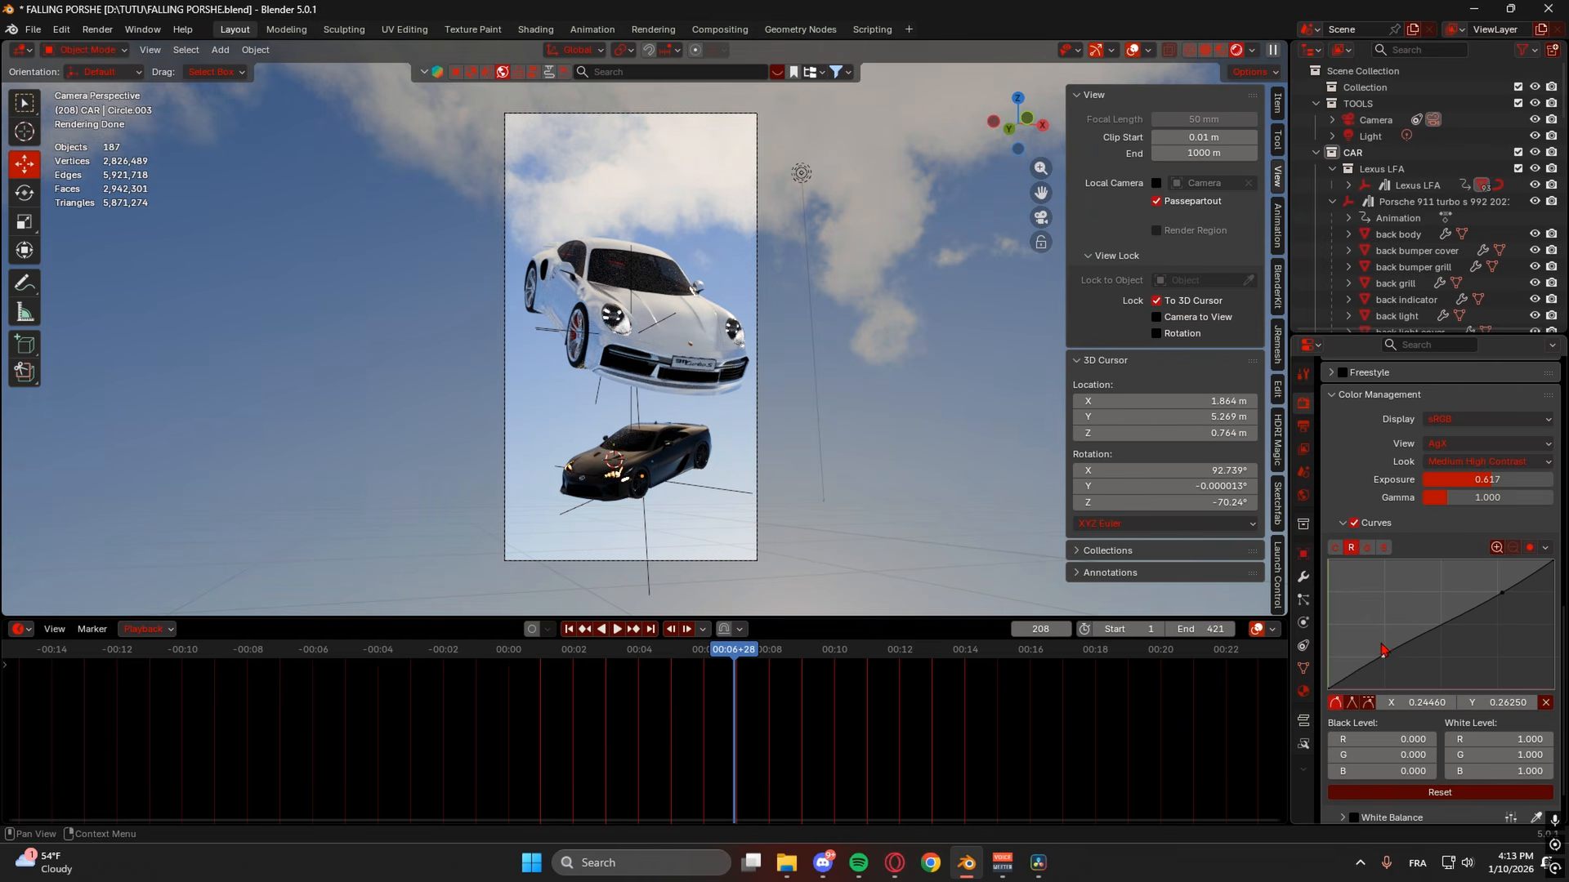
- Give the green curve an S-shape with raised highlights and lowered shadows
click(1367, 547)
click(1385, 655)
click(1499, 589)
drag(1499, 590, 1504, 587)
drag(1385, 656, 1384, 658)
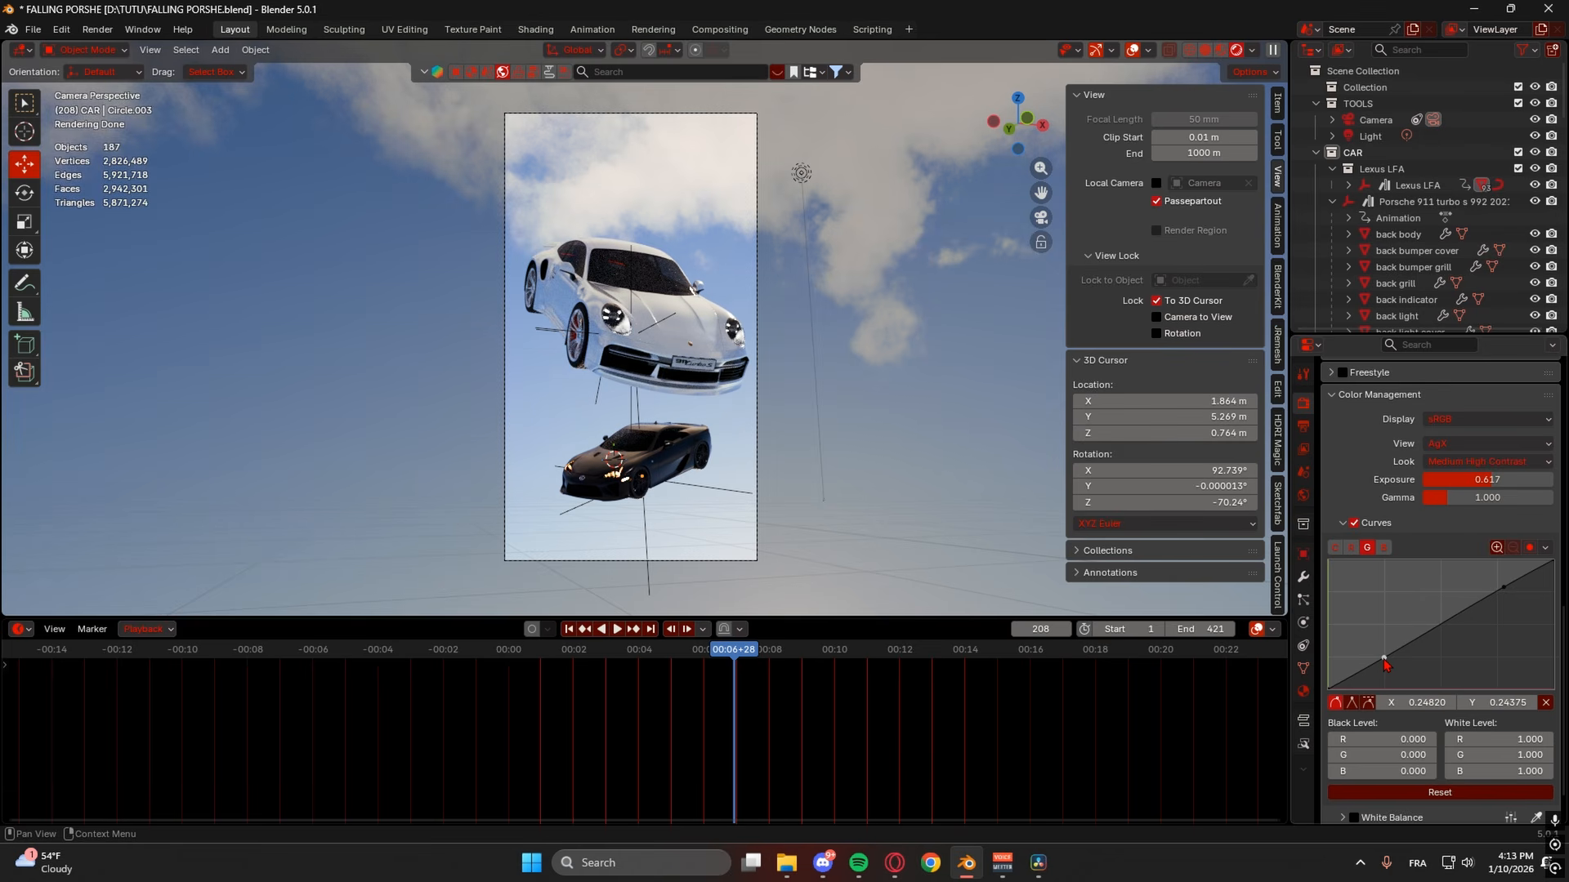
- Give the blue curve a steeper S with lowered shadows and lifted highlights
click(1384, 547)
click(1497, 589)
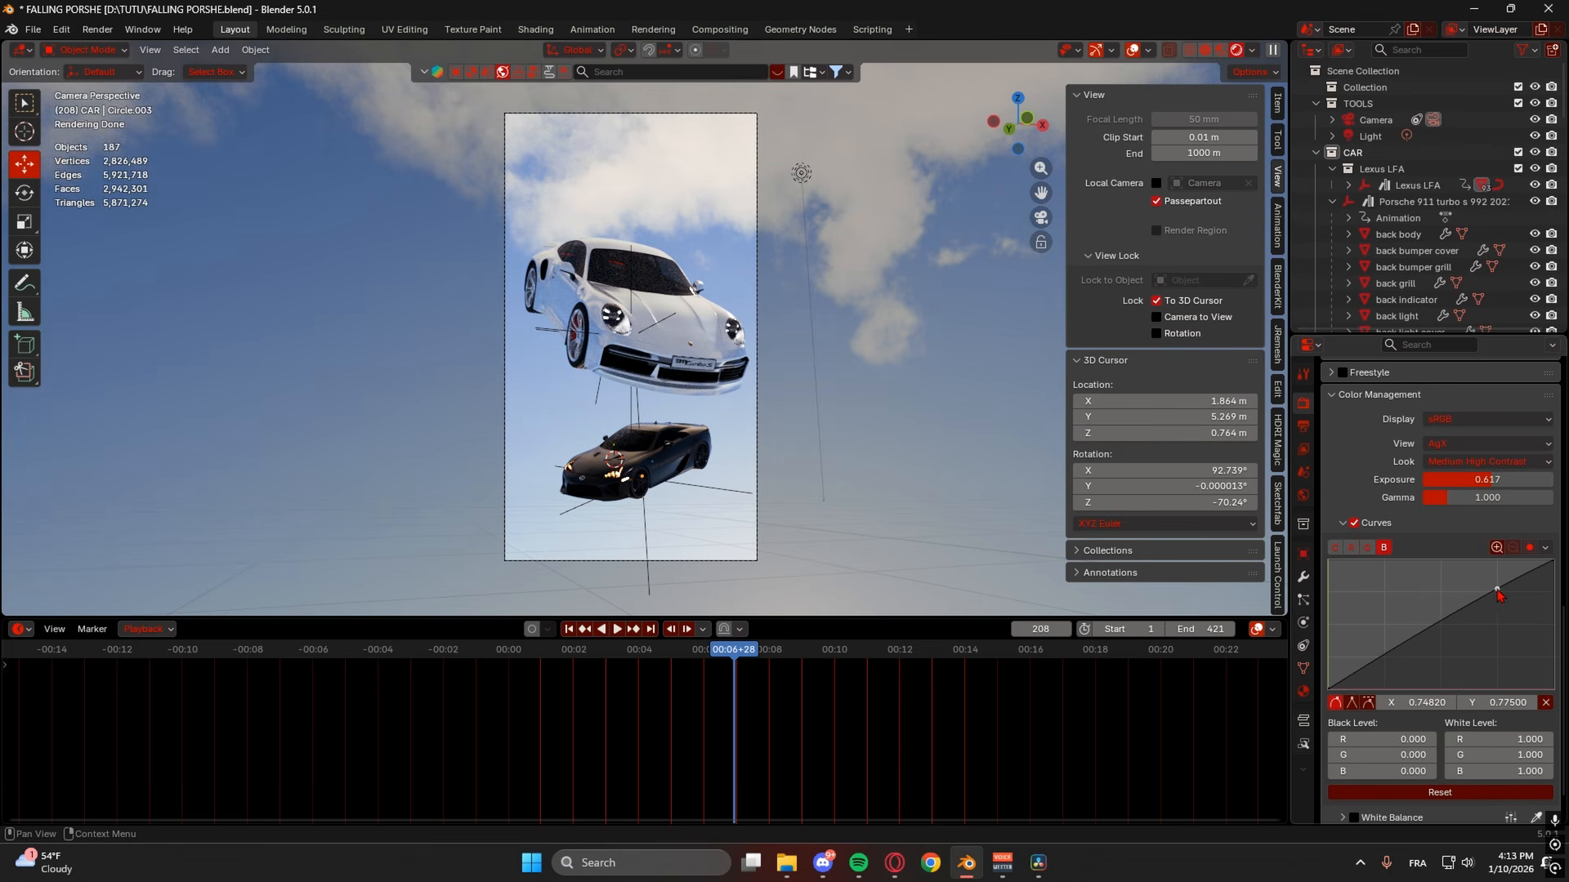
drag(1384, 655, 1385, 660)
drag(1498, 594, 1488, 584)
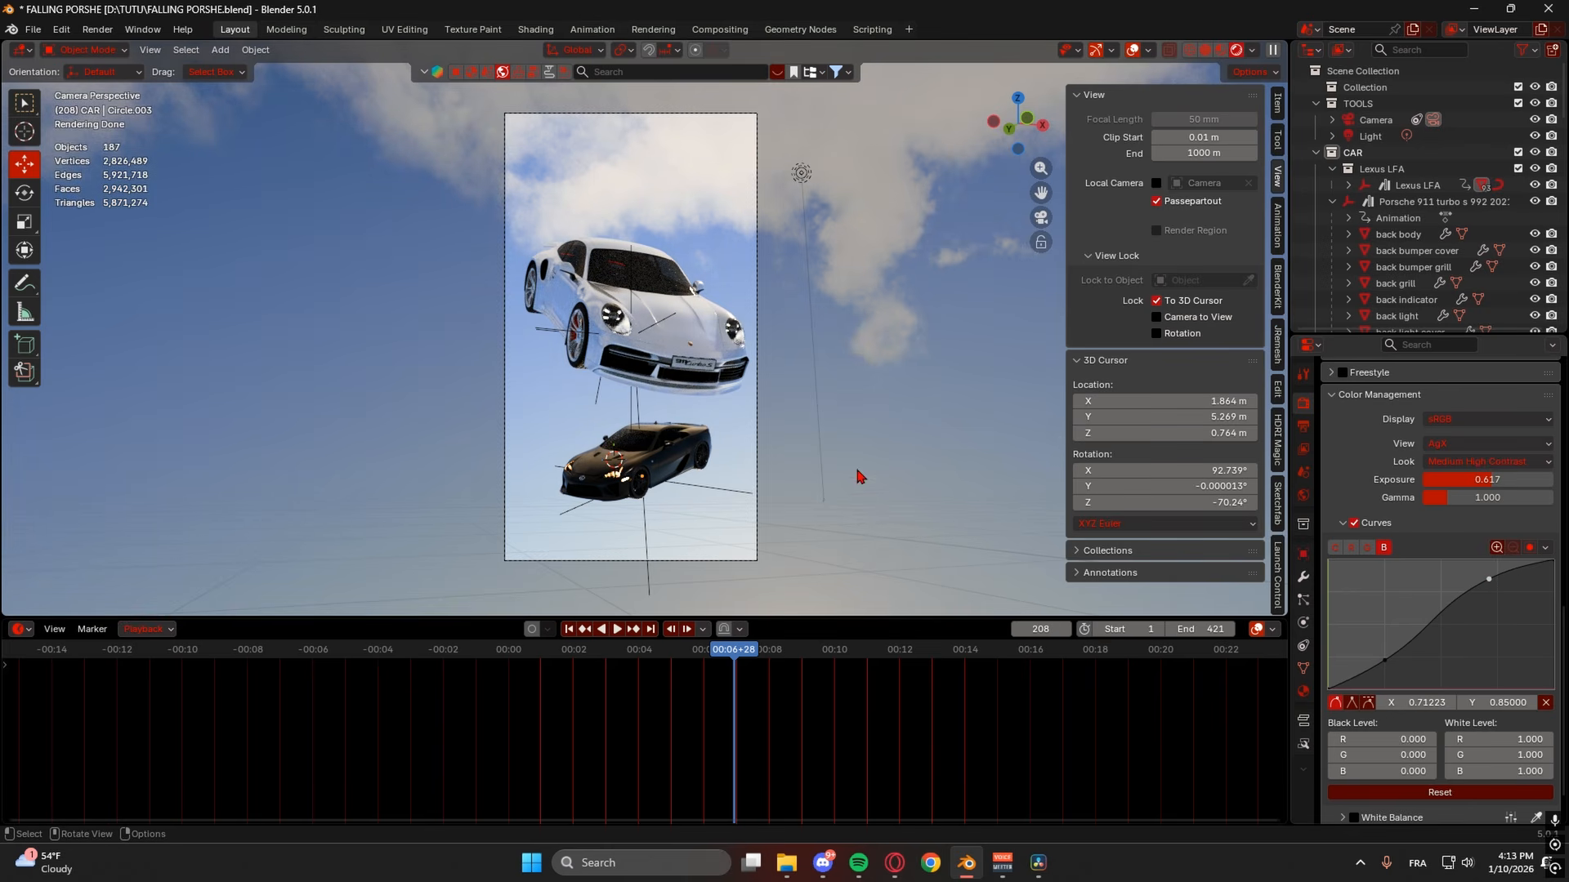
scroll(1389, 613, down, 1)
- Turn off viewport adaptive sampling and set viewport samples to 300
scroll(1437, 604, up, 15)
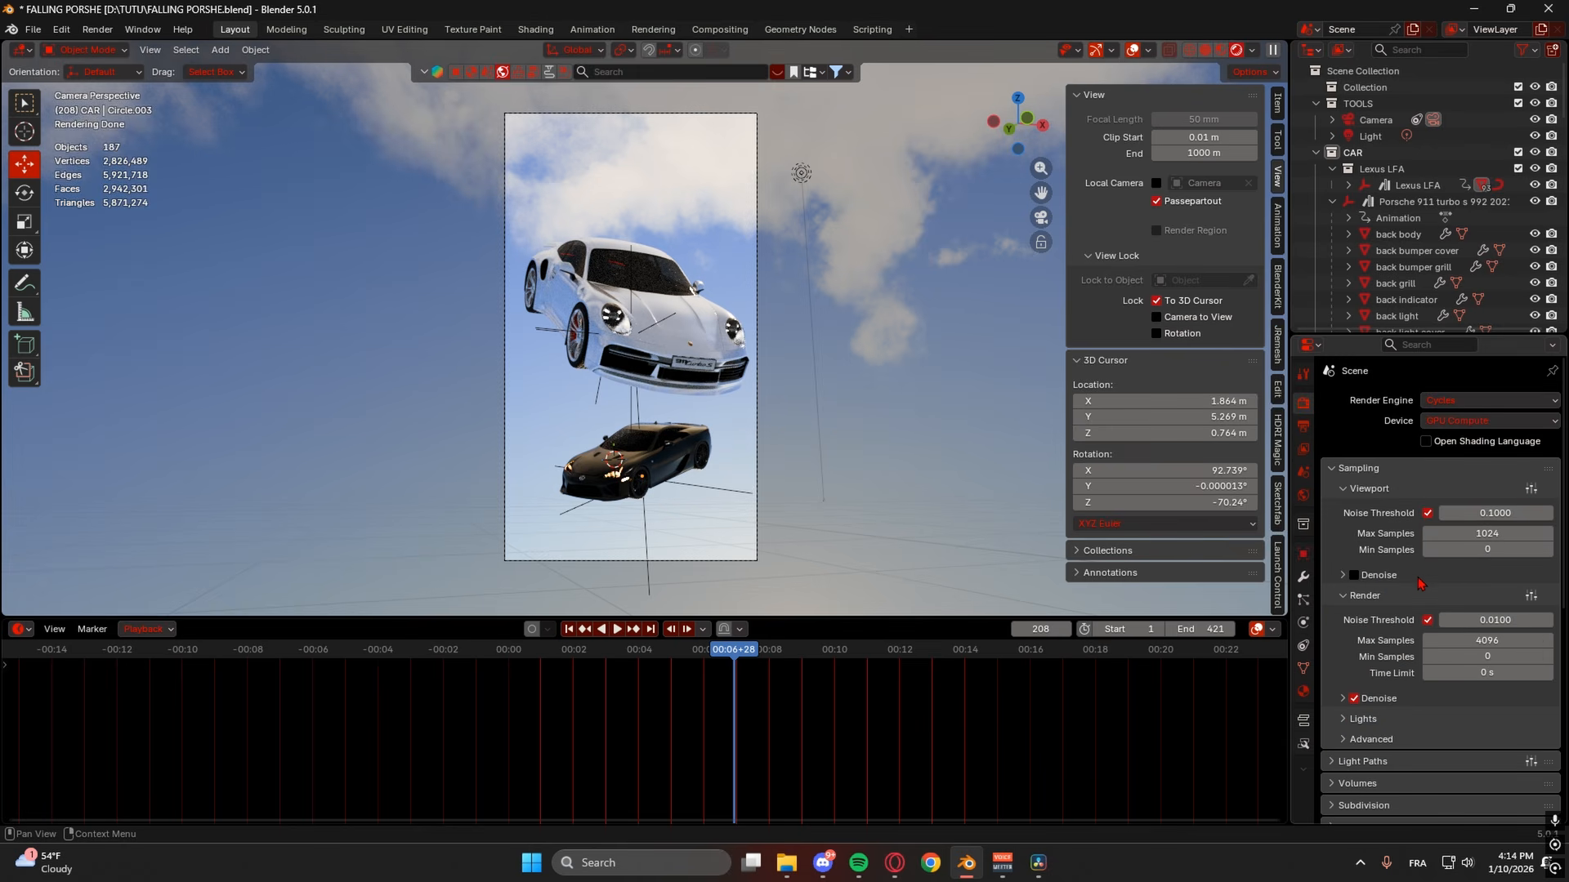
scroll(1335, 533, down, 2)
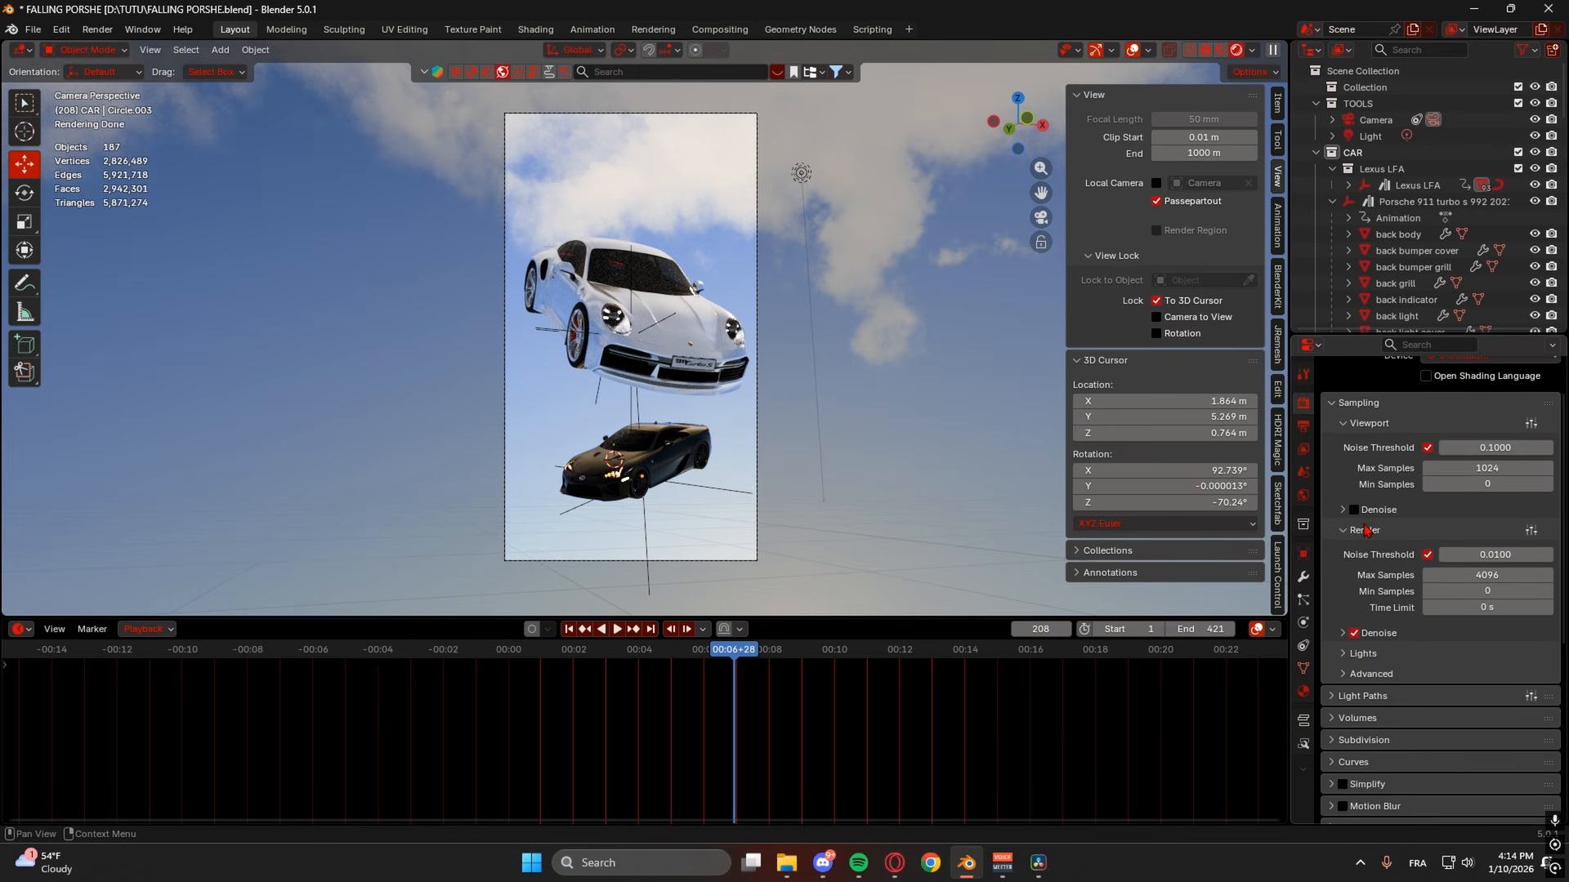
click(1427, 448)
click(1456, 467)
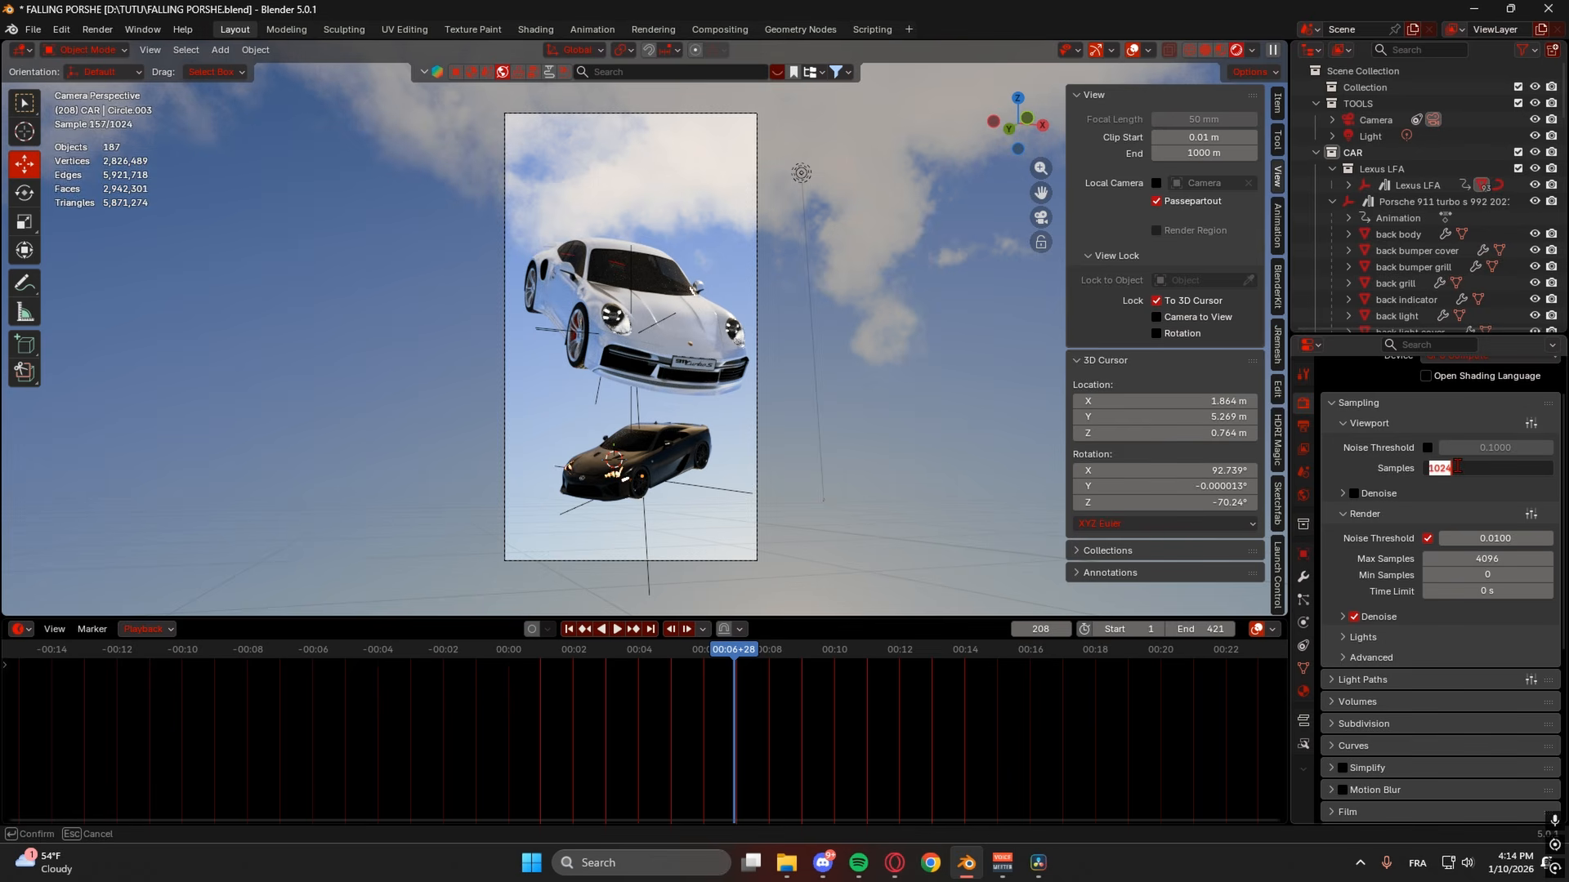
text(300)
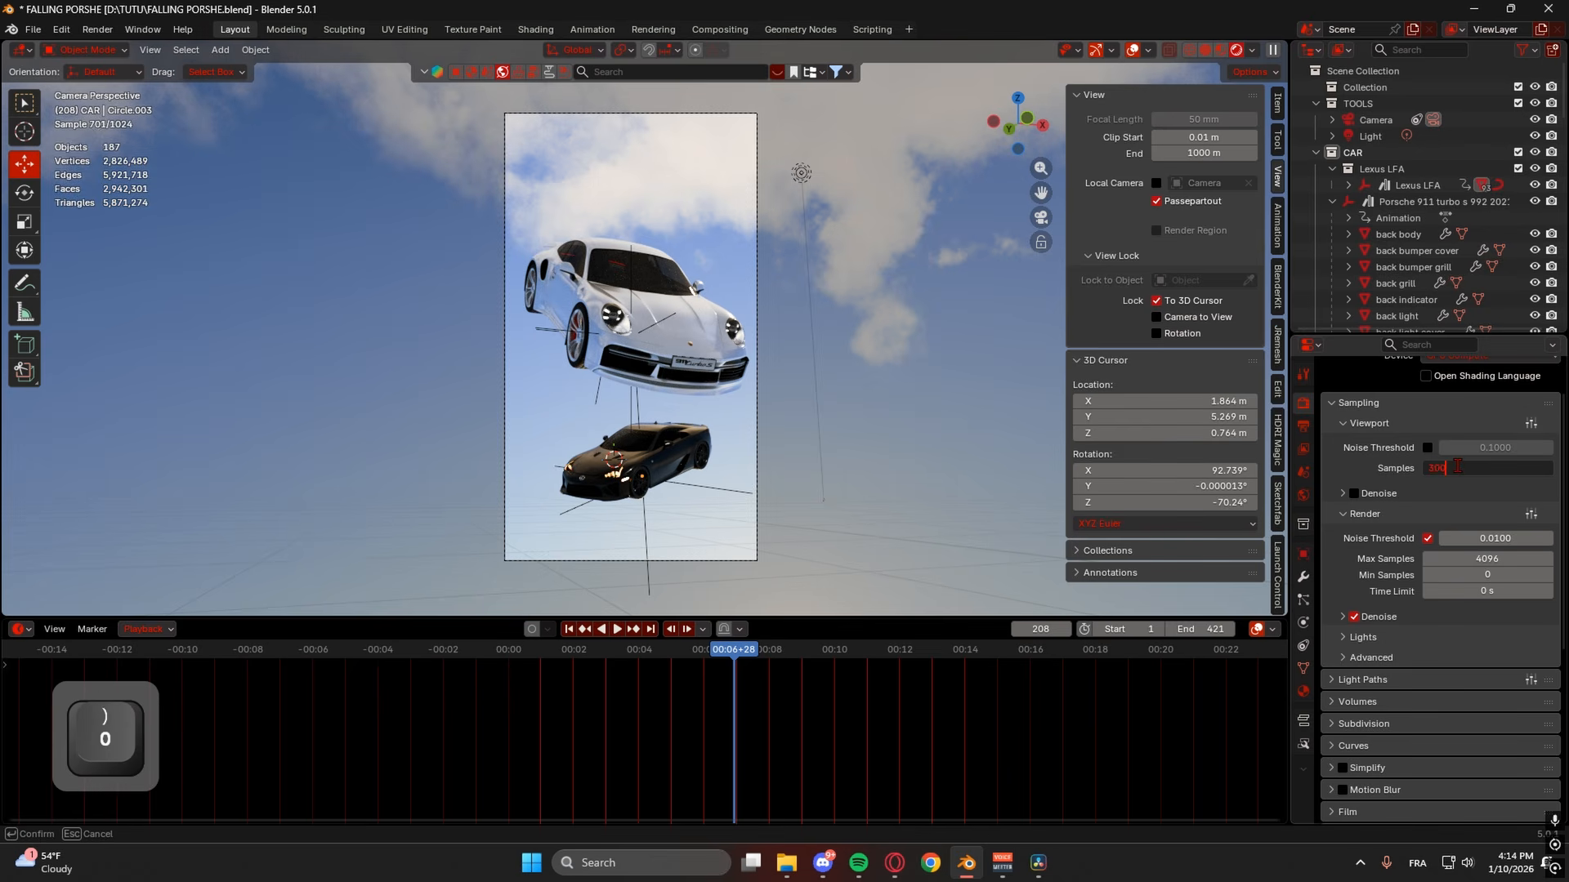
key(Return)
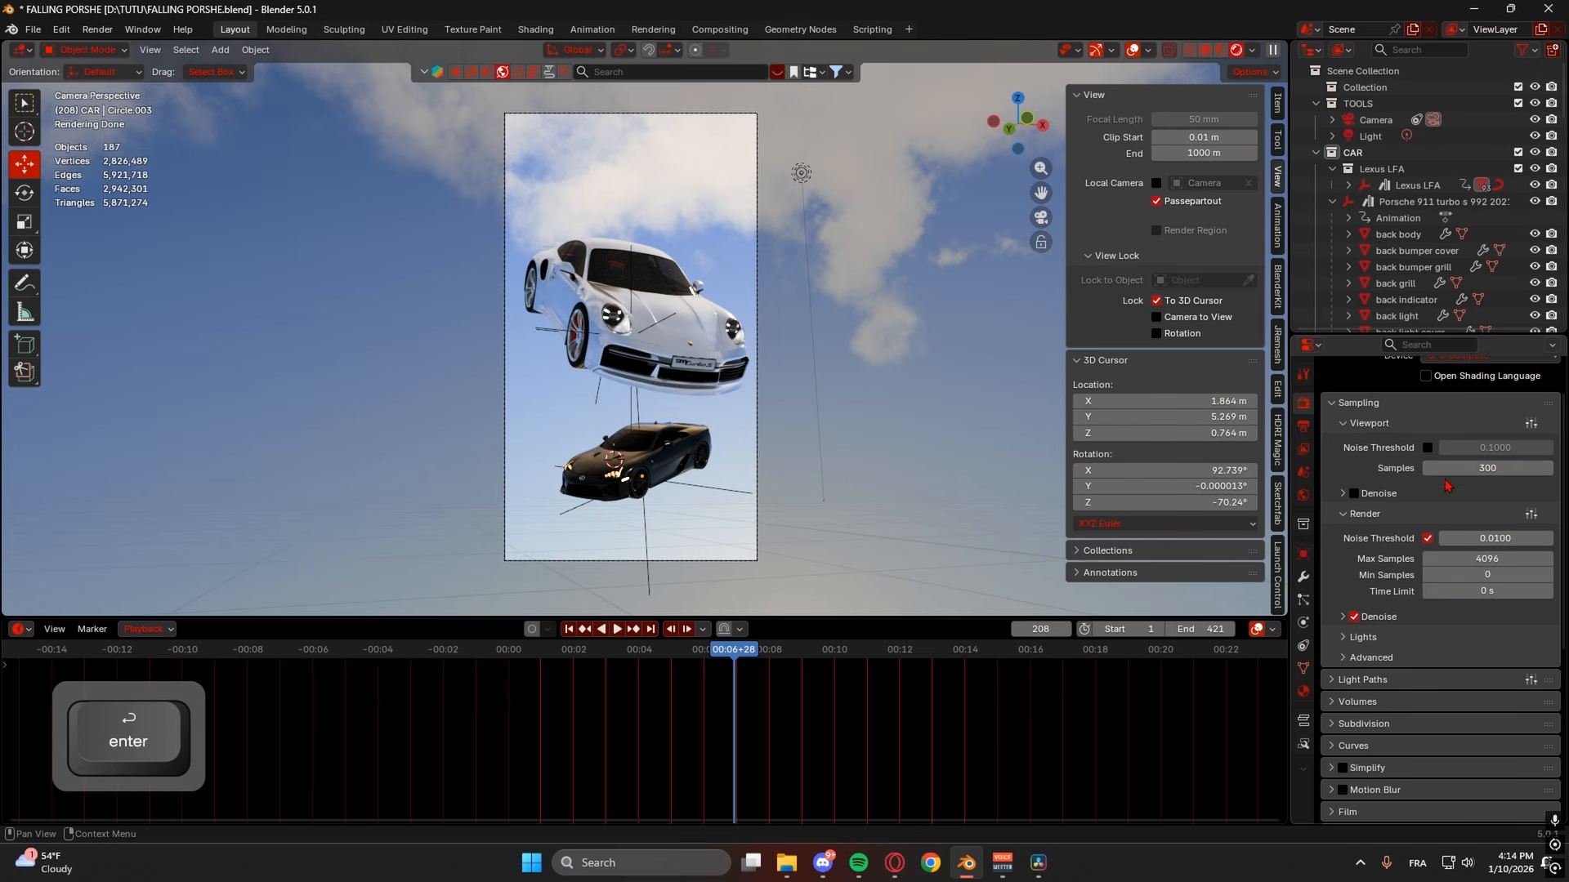
- Set the render noise threshold to 0.0020 and max samples to 350
scroll(1389, 482, down, 2)
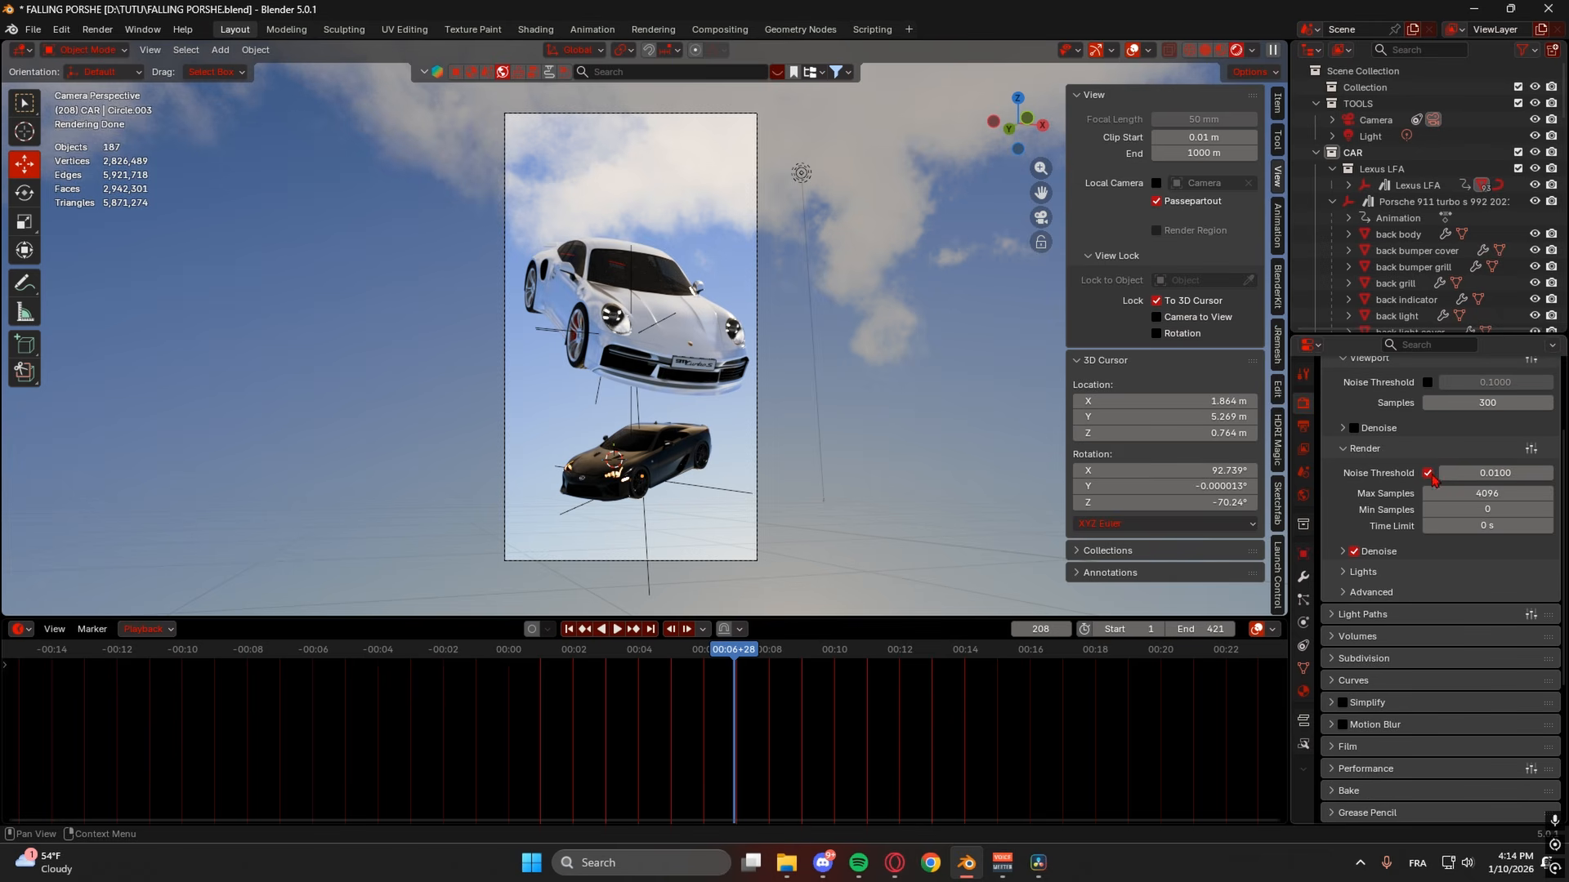
click(1428, 474)
click(1428, 474)
click(1475, 470)
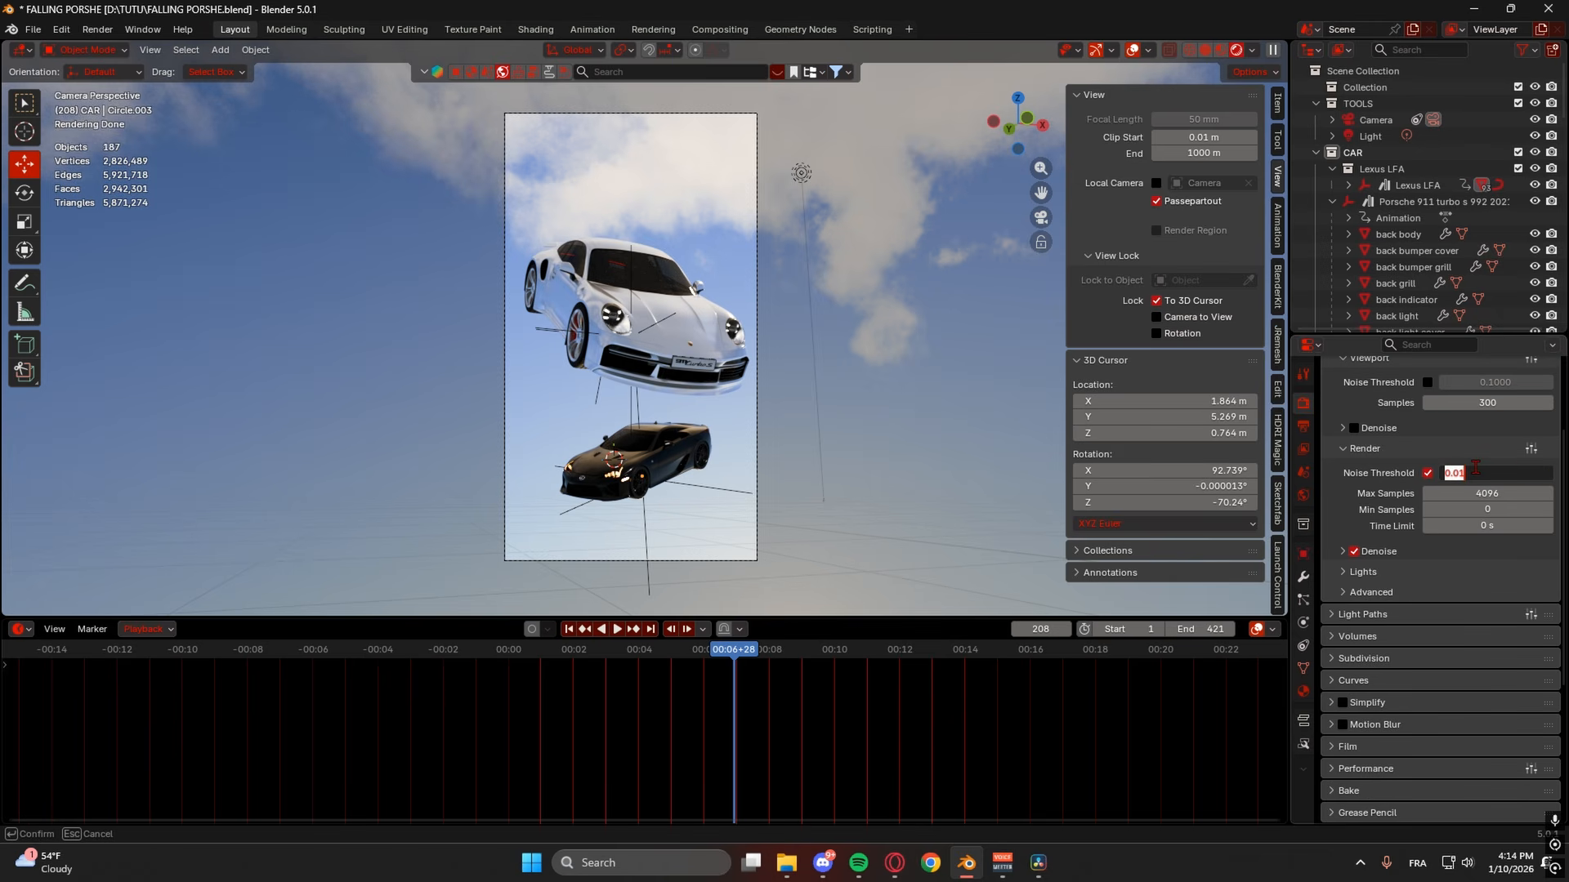
text(0.002)
key(Return)
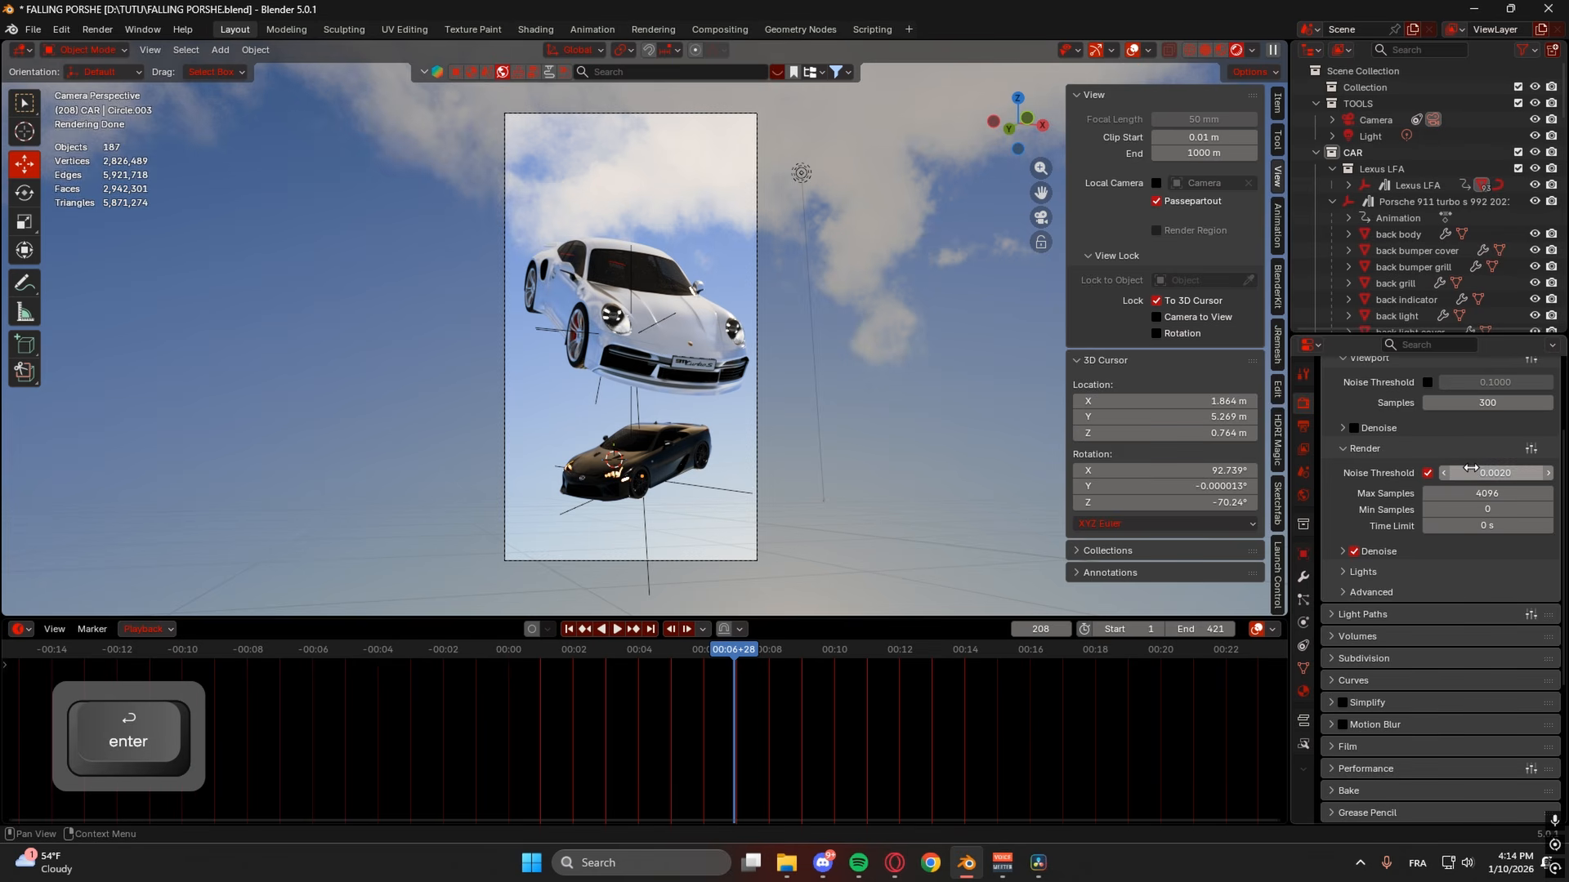
click(1487, 493)
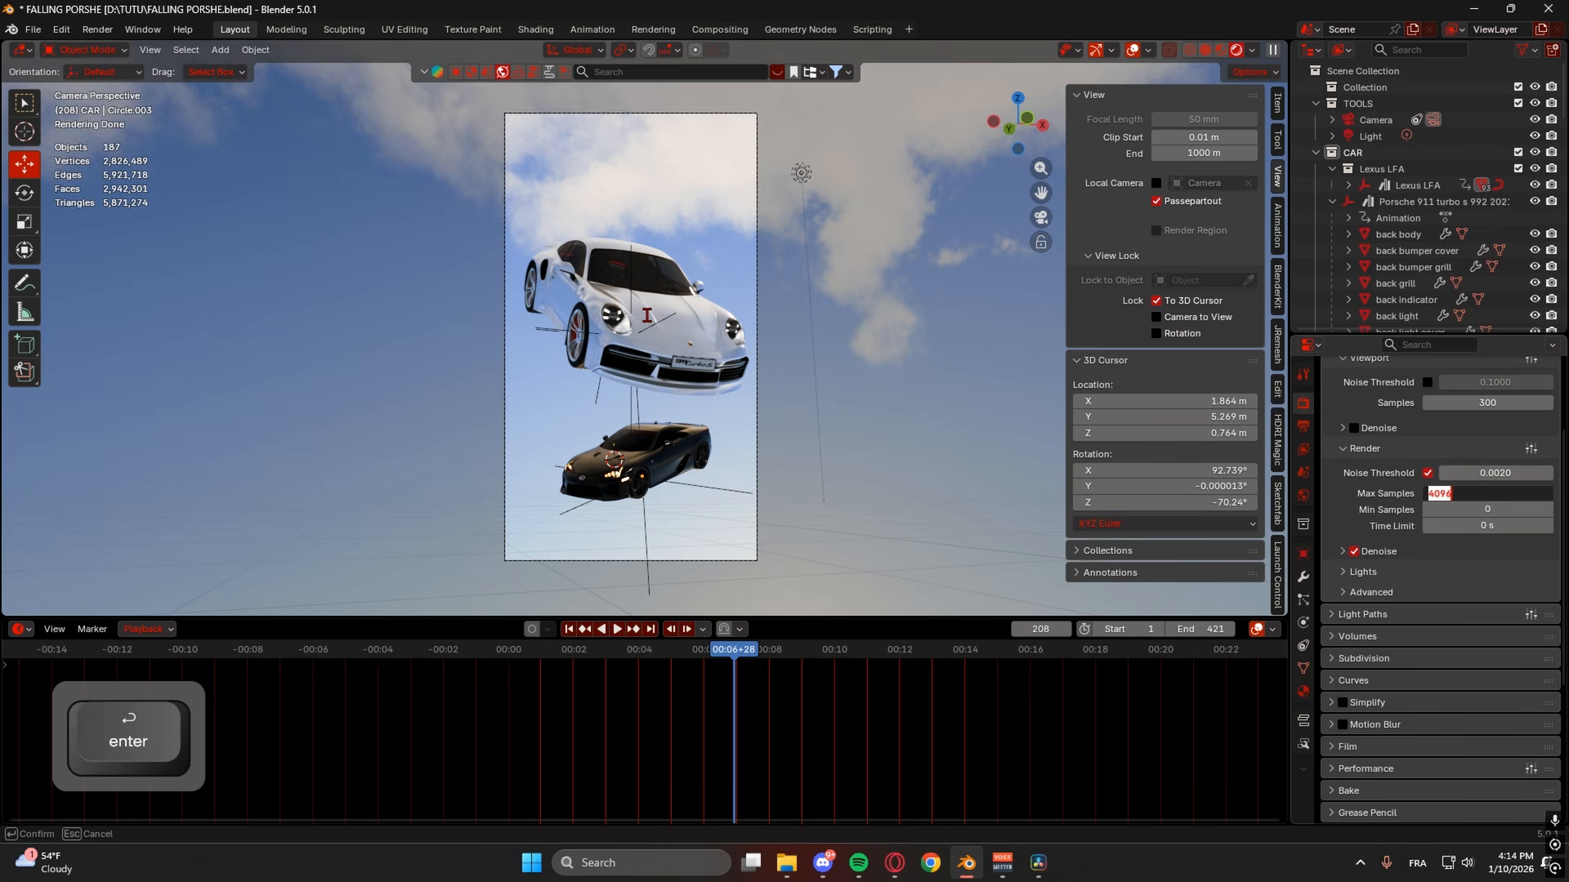
text(5)
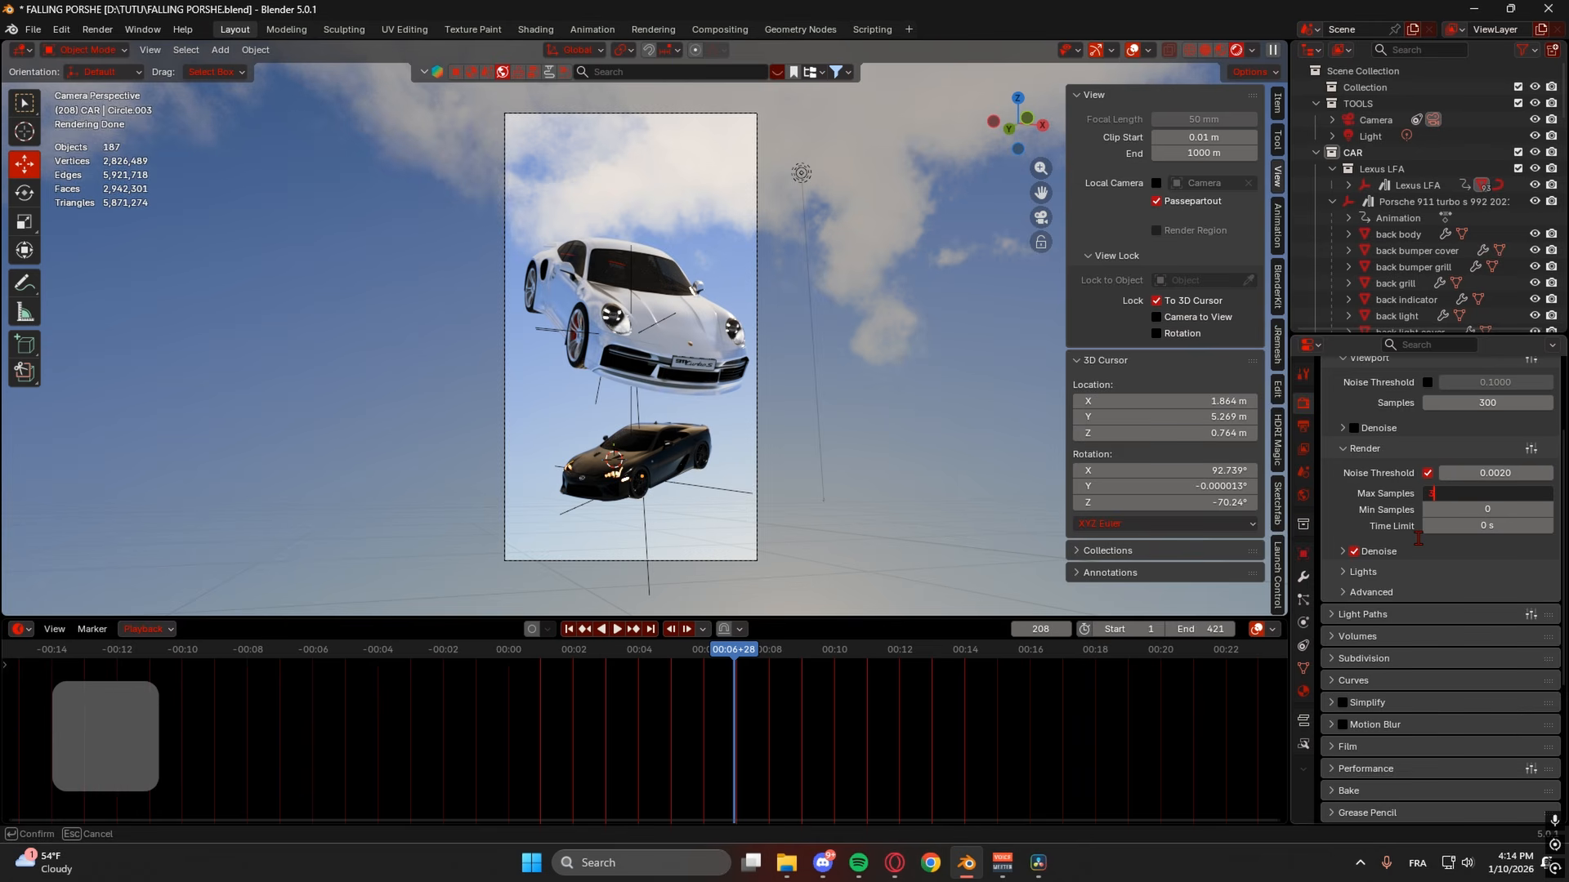
text(50)
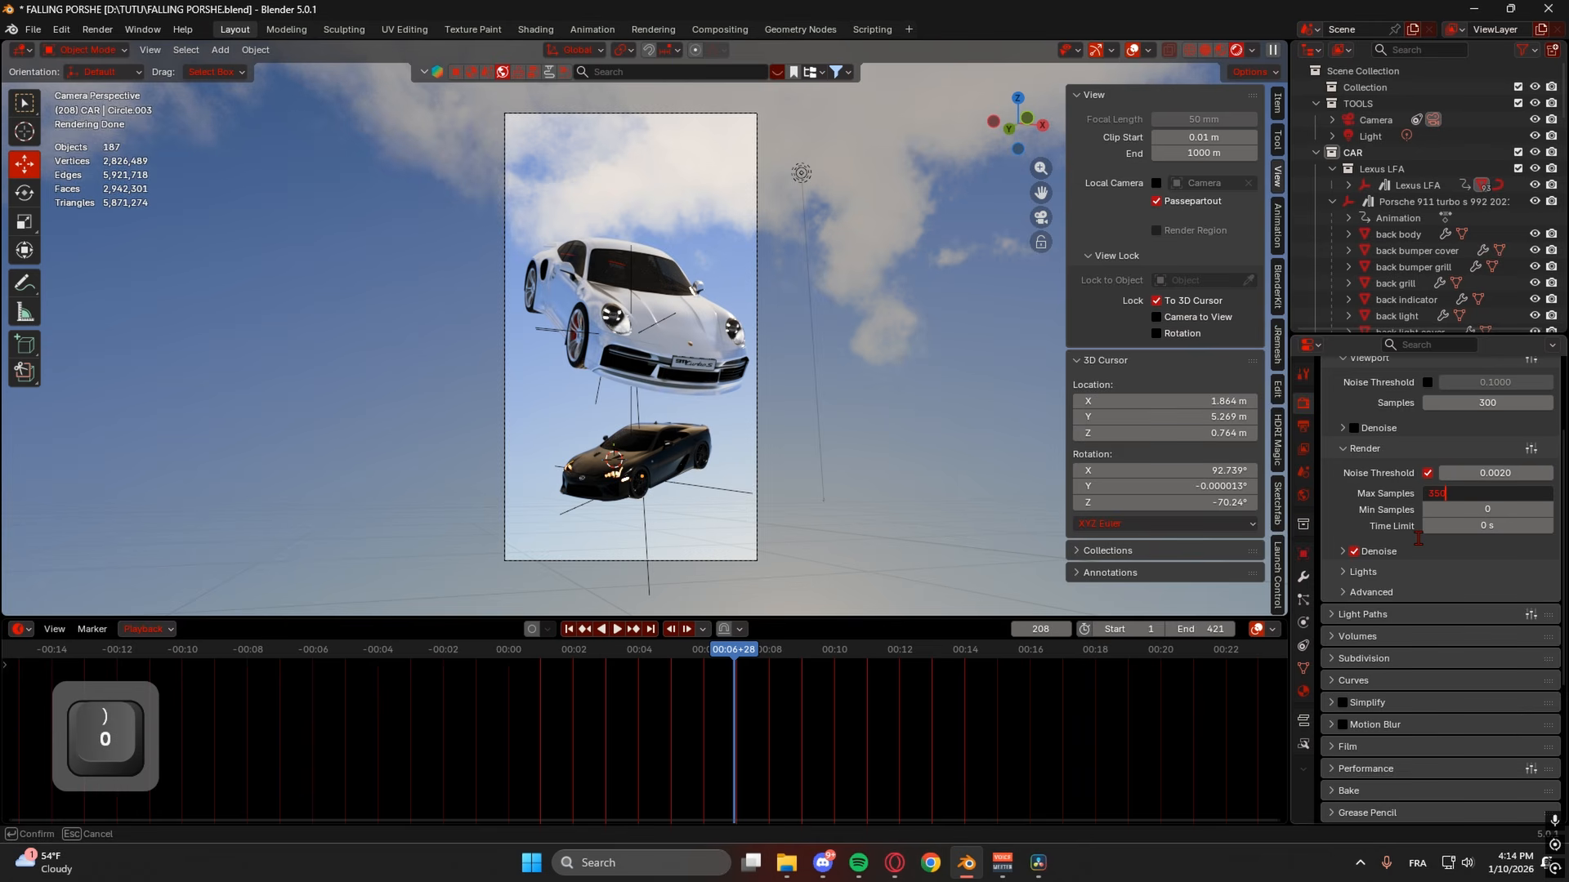
key(Return)
- Choose OptiX as the render denoiser
click(1344, 553)
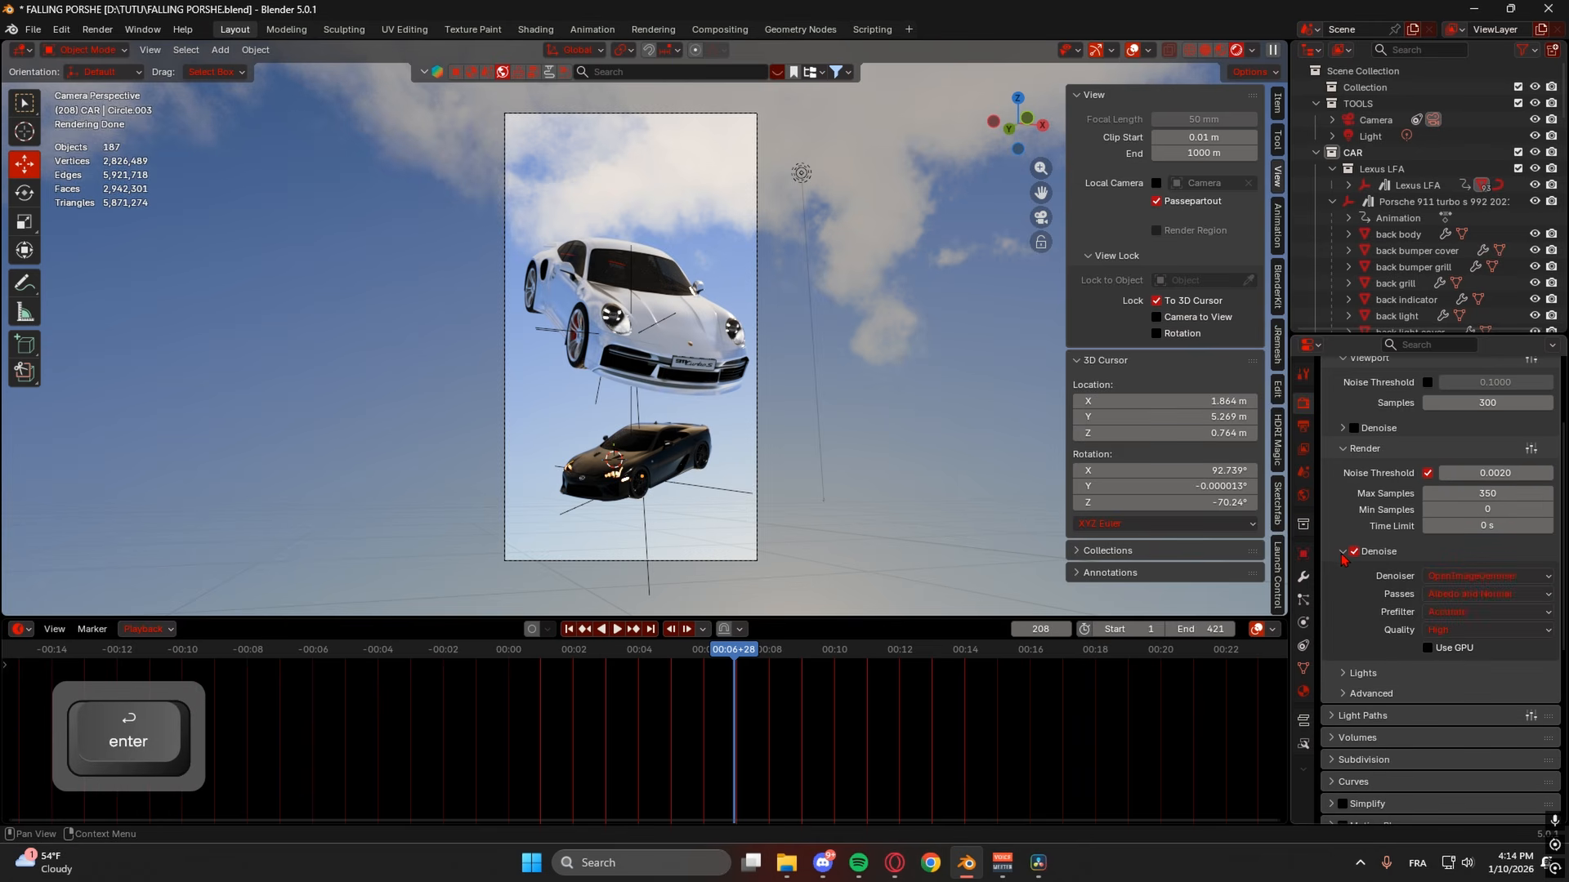
click(1446, 577)
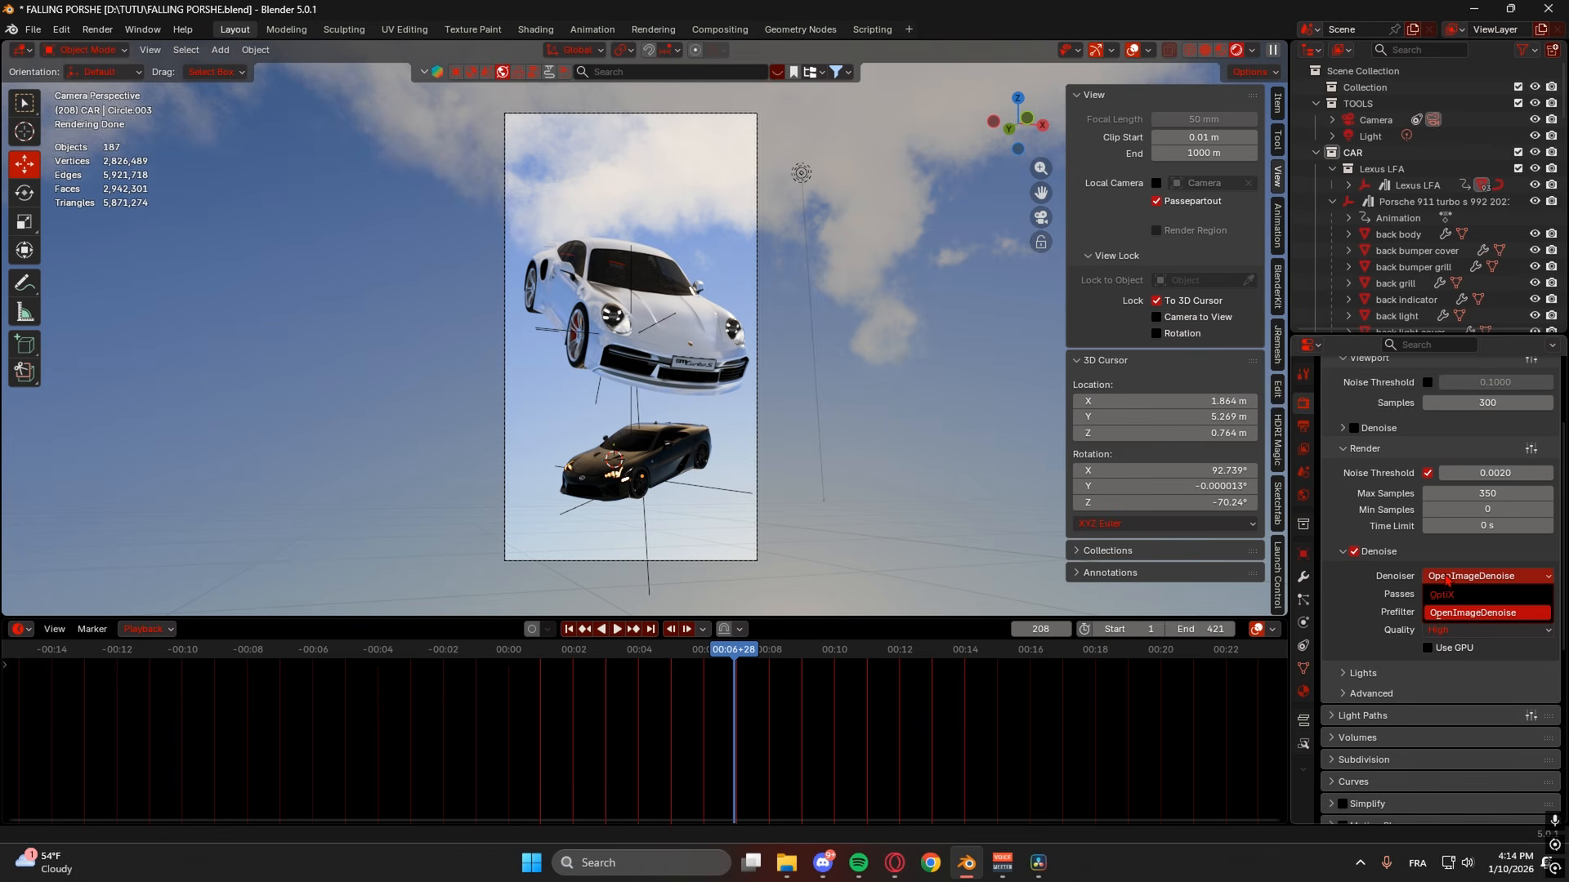
click(1441, 594)
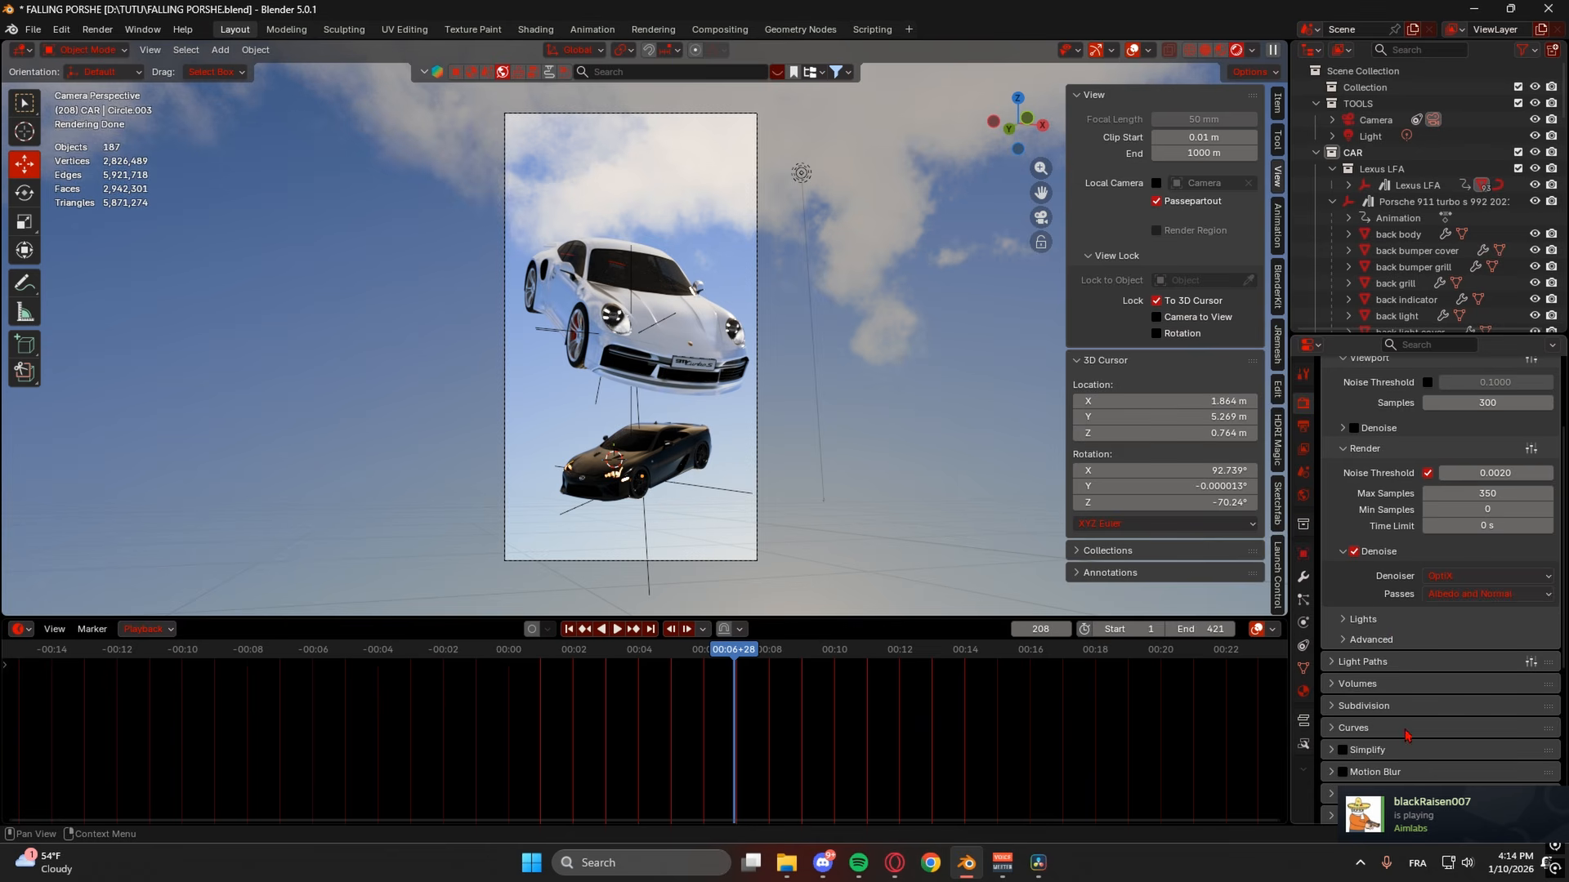
scroll(1372, 612, down, 1)
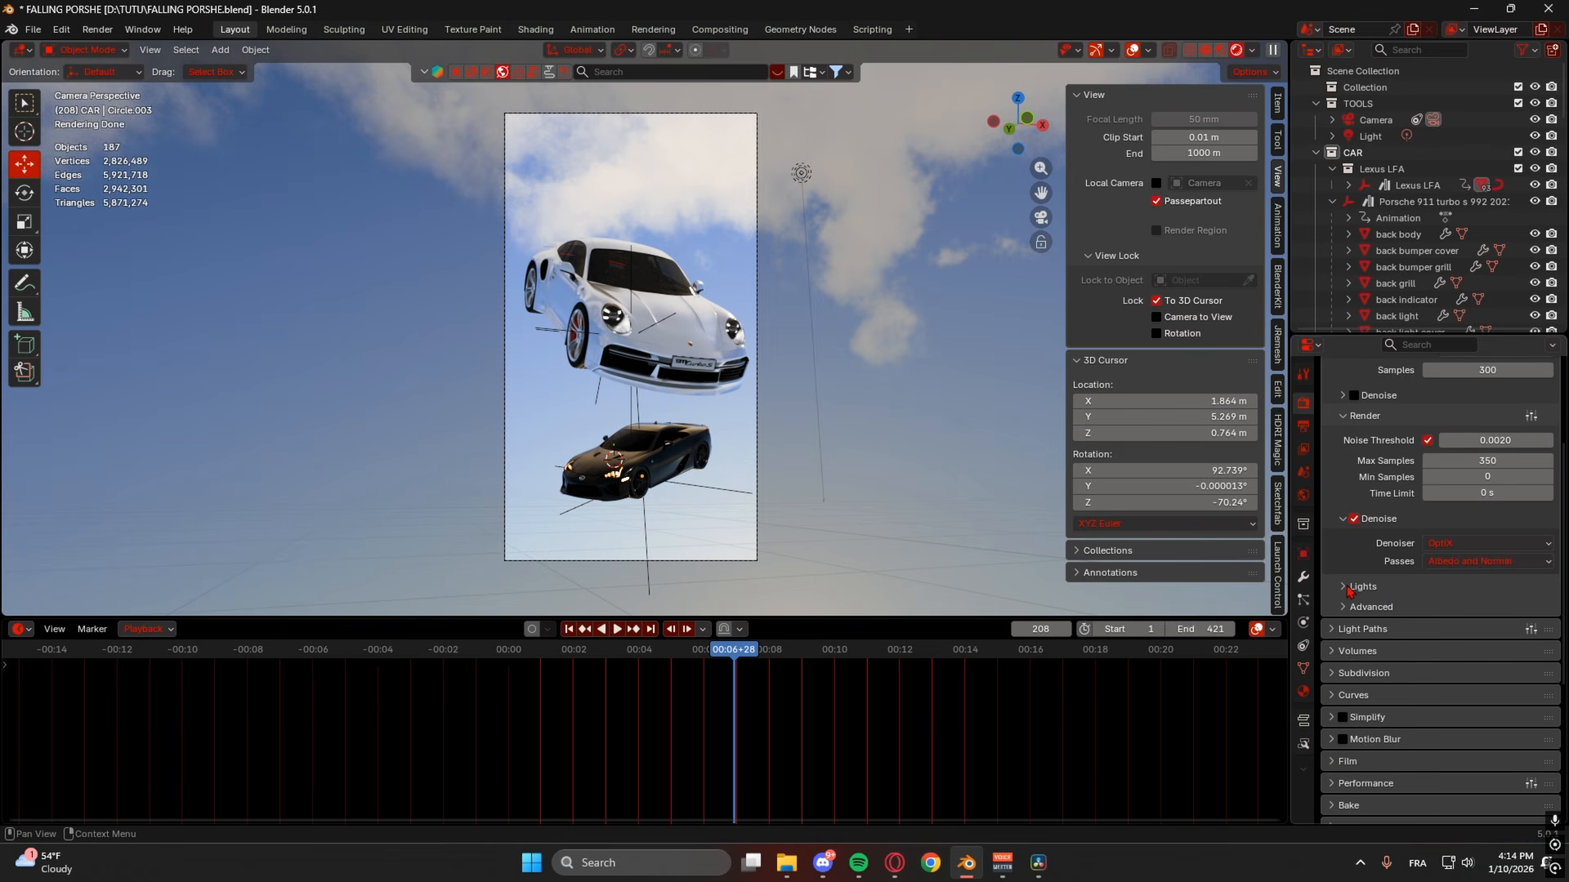
- Disable Light Tree in the light sampling settings
scroll(1350, 590, down, 1)
click(1349, 554)
click(1428, 579)
scroll(1382, 572, down, 2)
click(1344, 556)
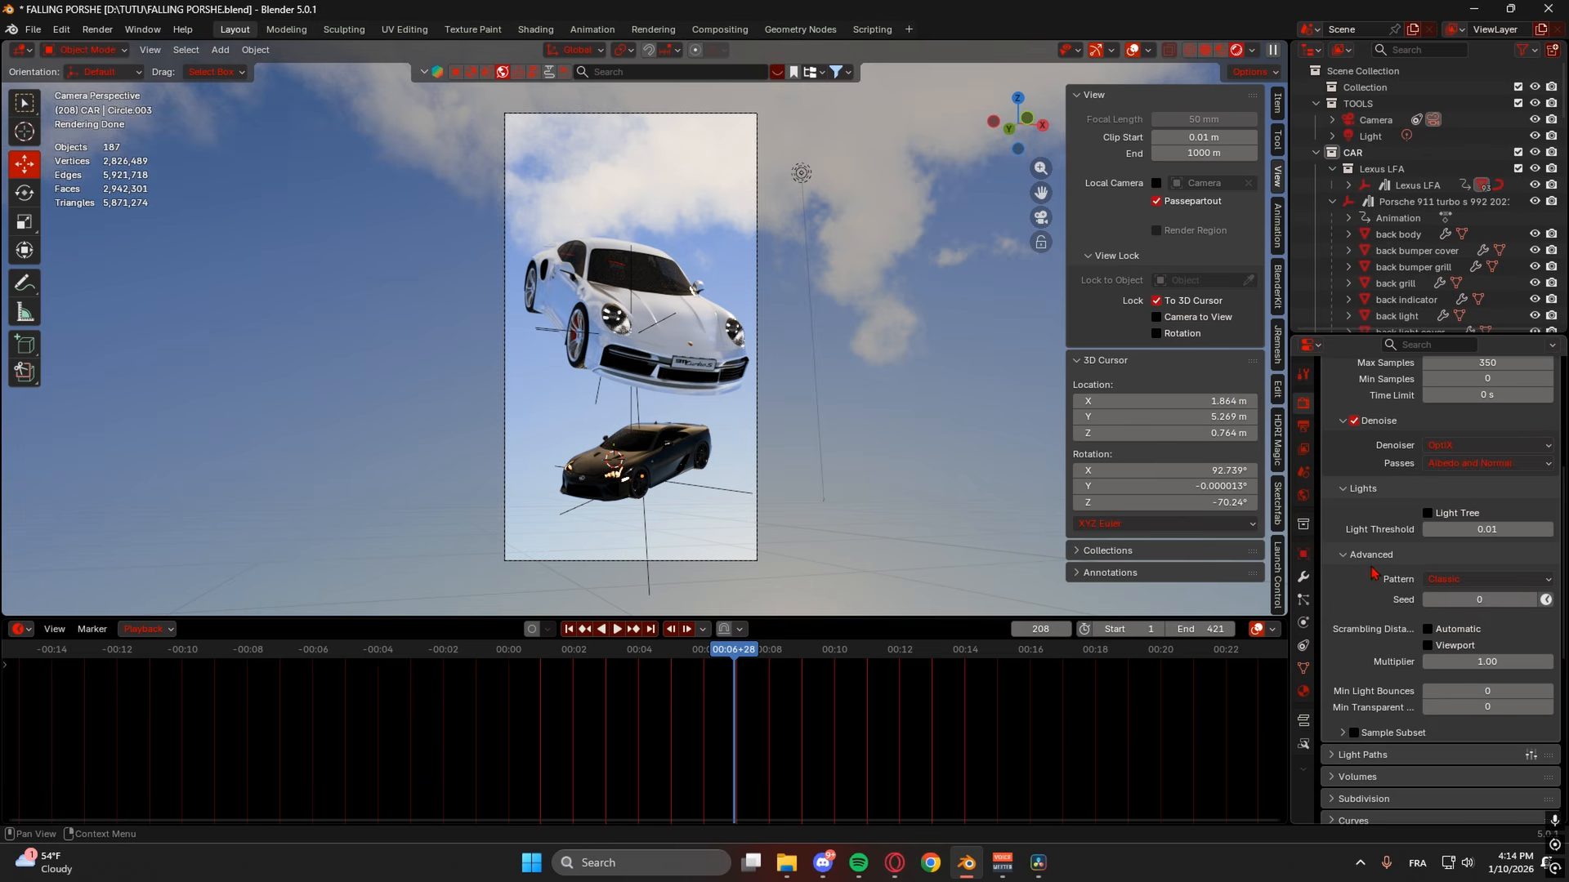
click(1347, 556)
scroll(1352, 557, down, 2)
- Apply the Full Global Illumination light path bounce preset
click(1433, 513)
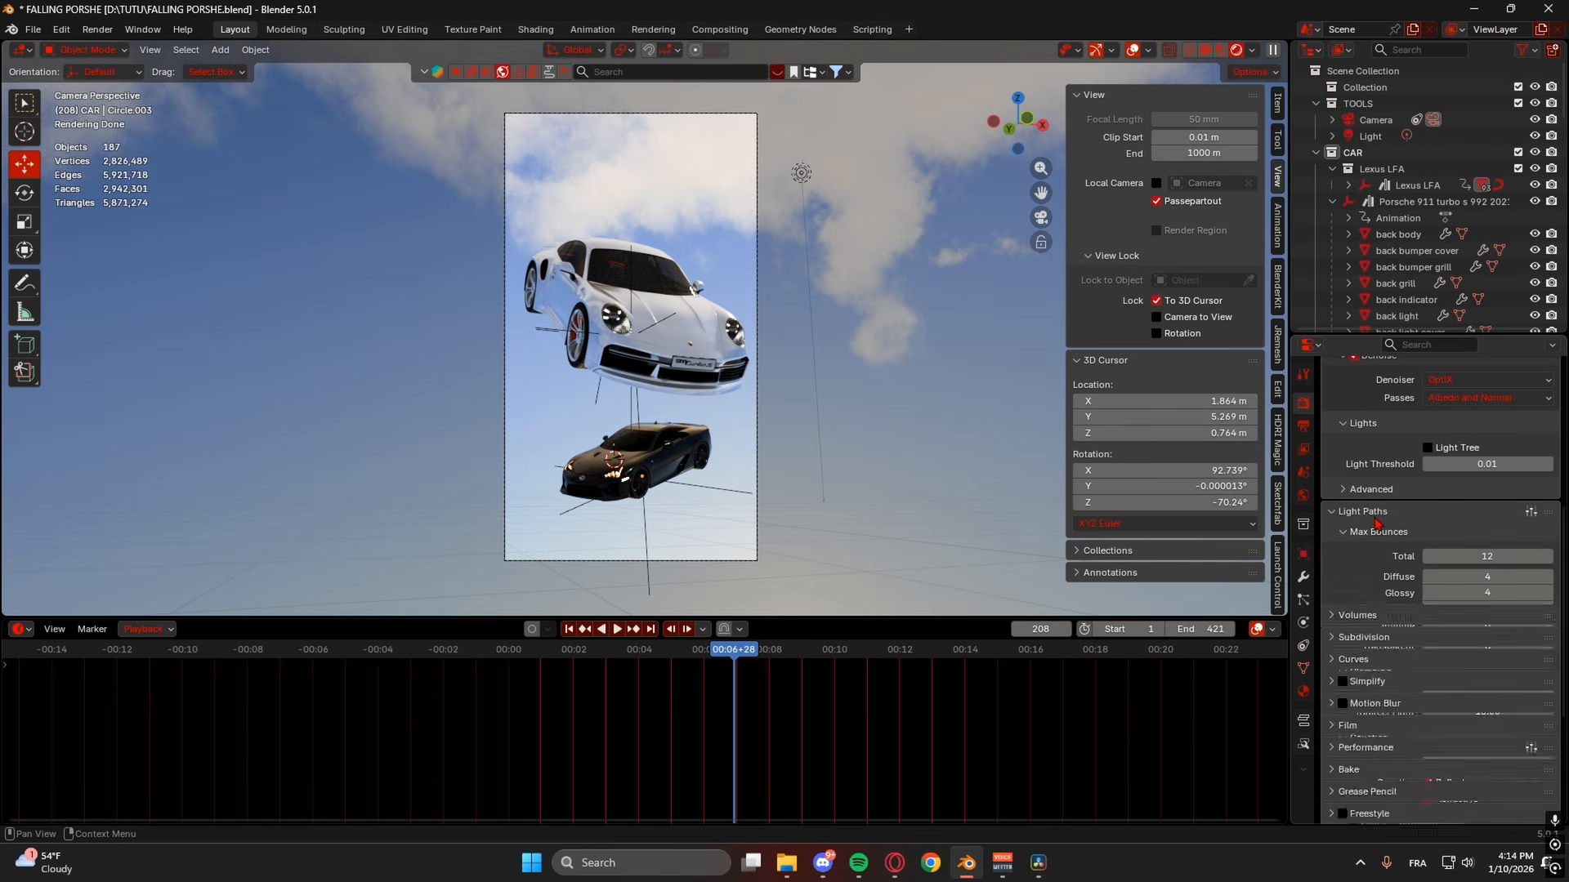
click(1531, 515)
click(1462, 433)
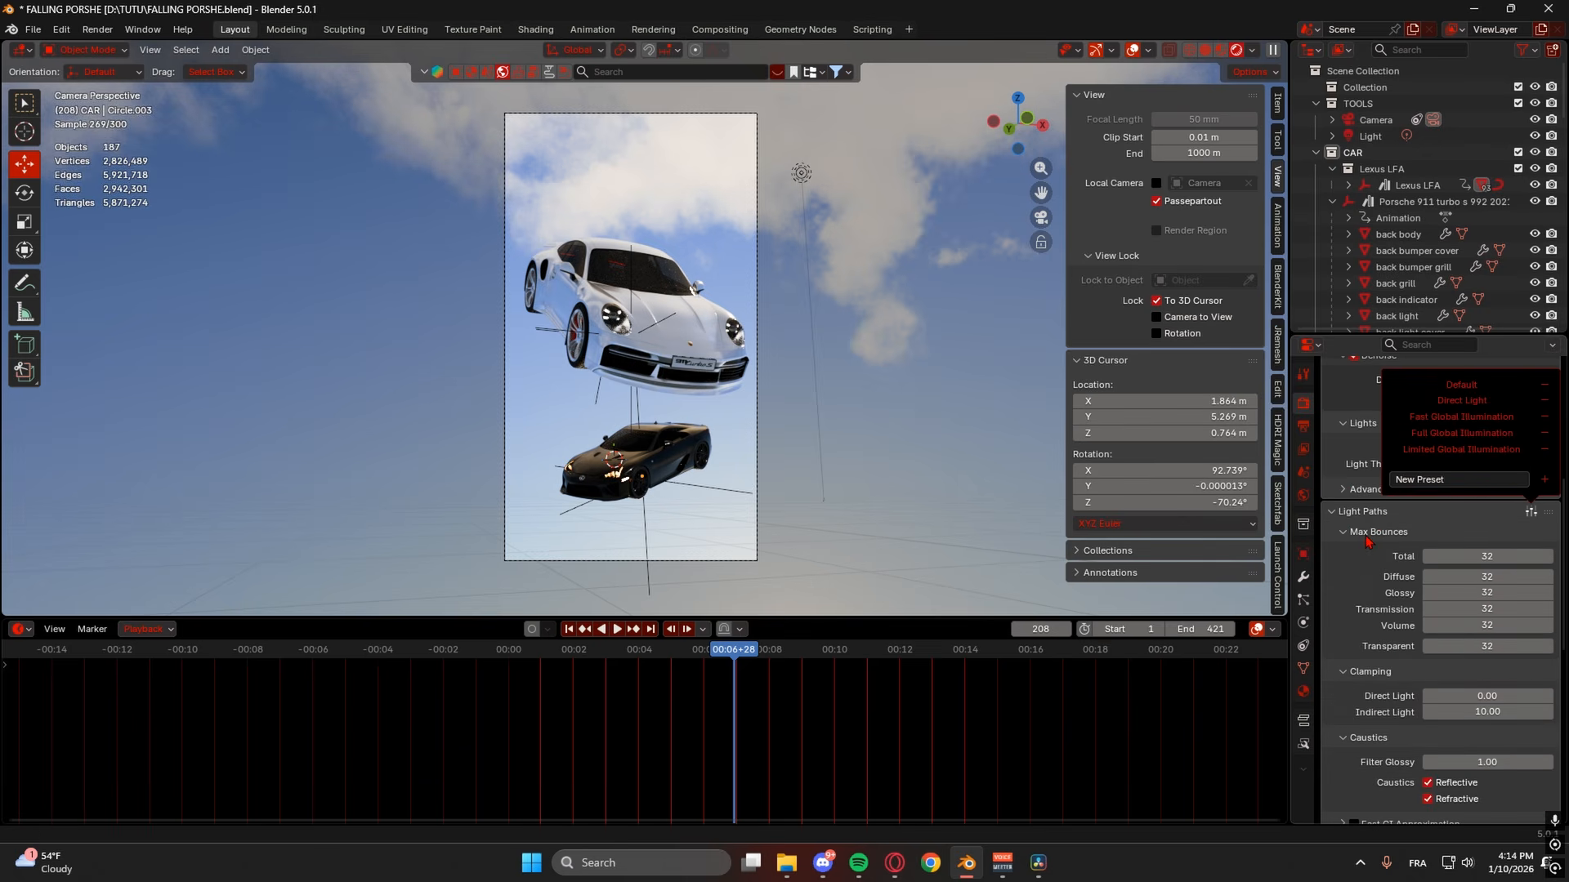
scroll(1389, 572, down, 9)
- Set volume Max Steps to 512
click(1358, 552)
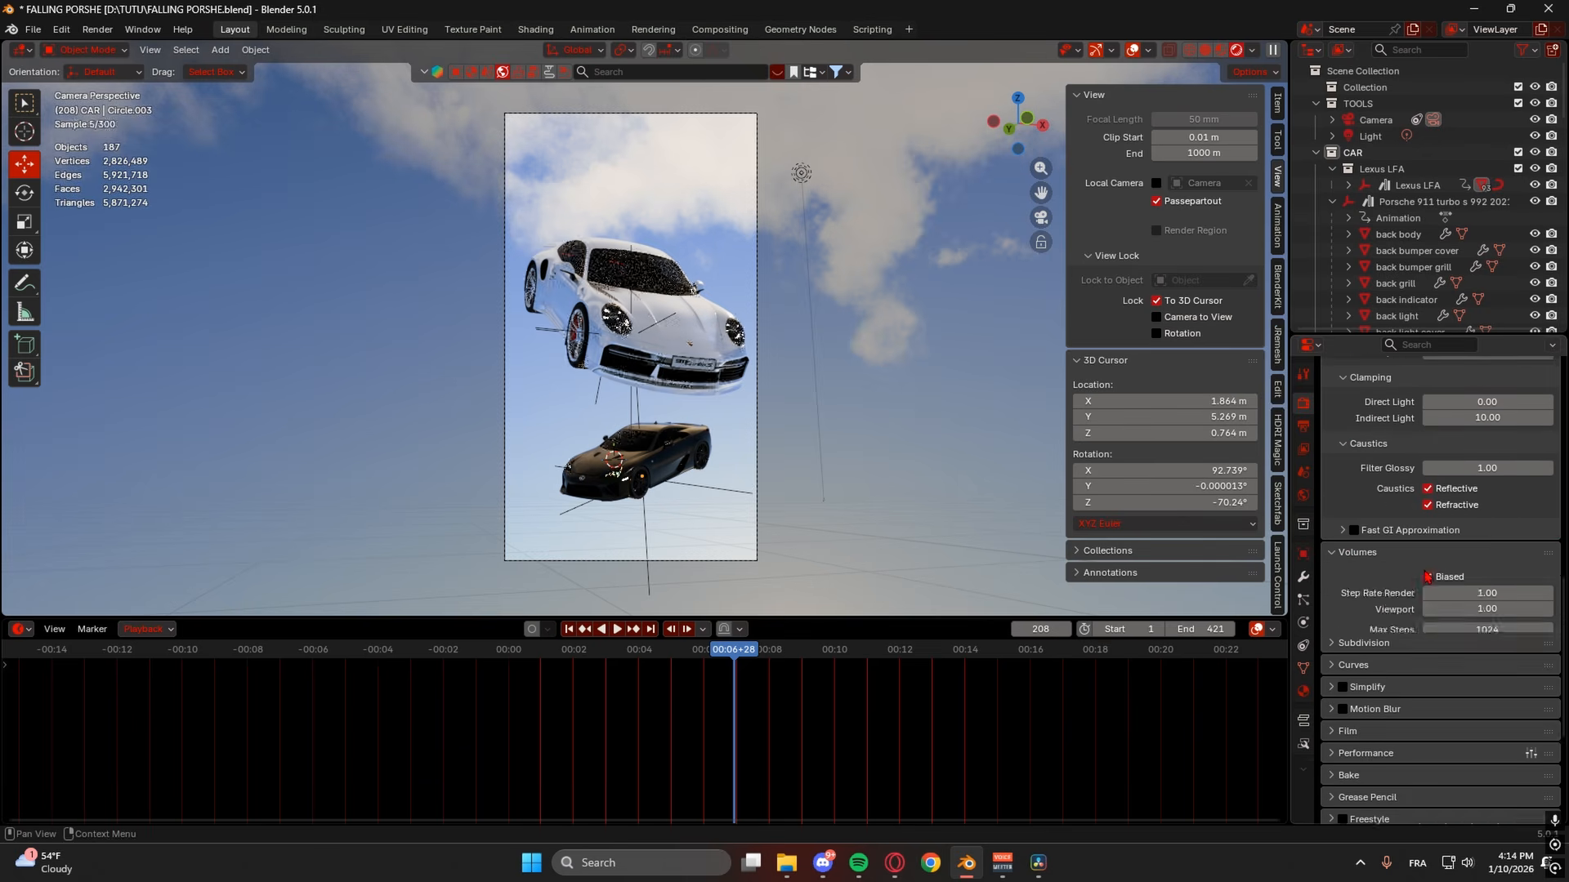
click(1474, 629)
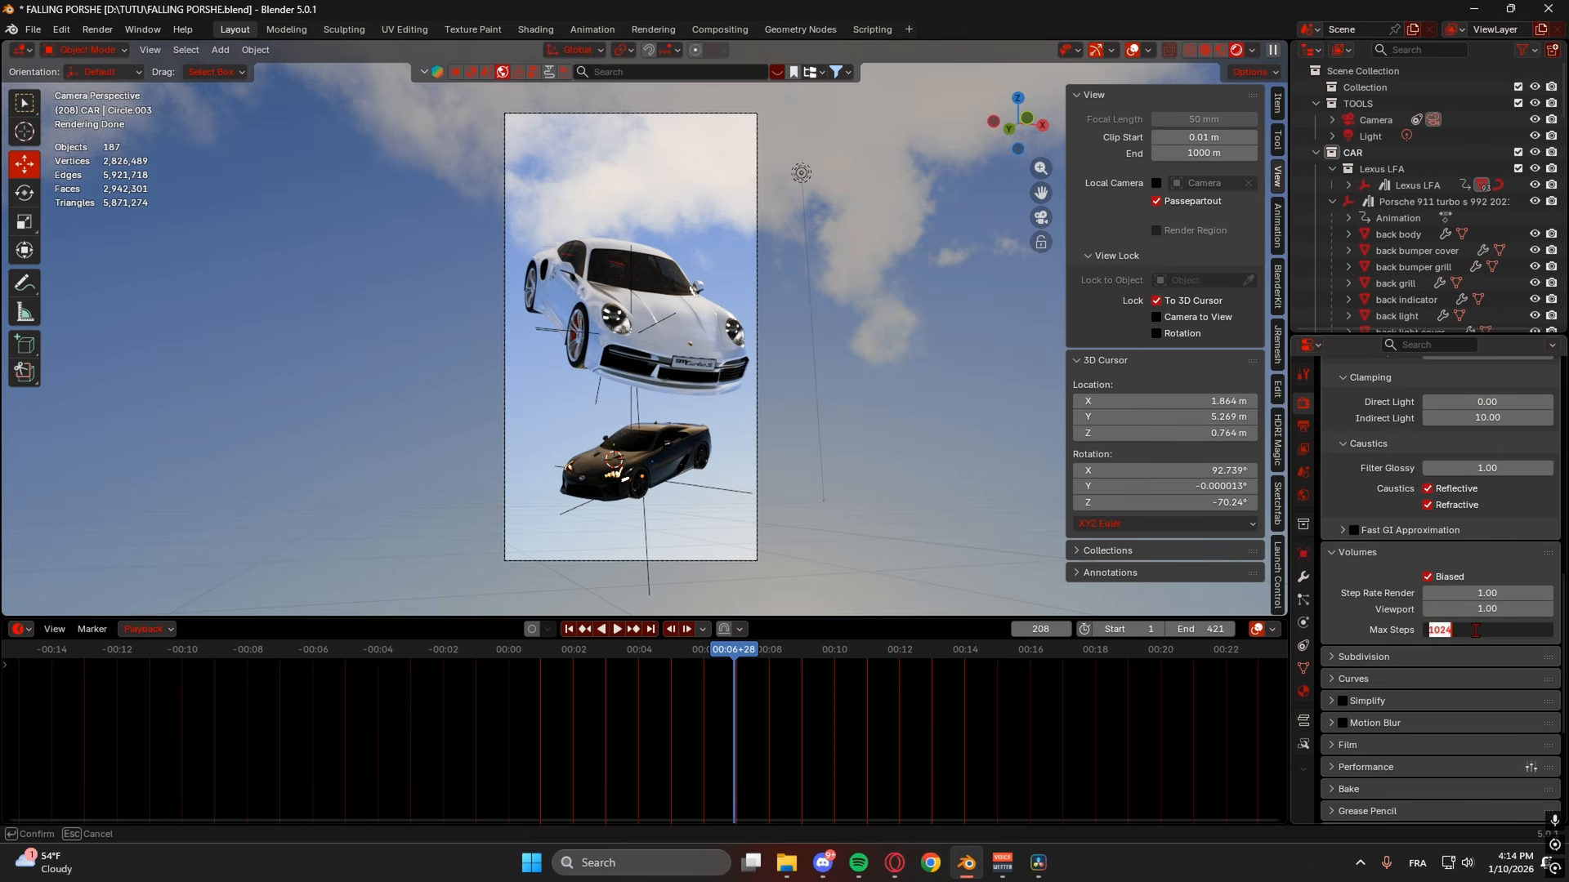
text(512)
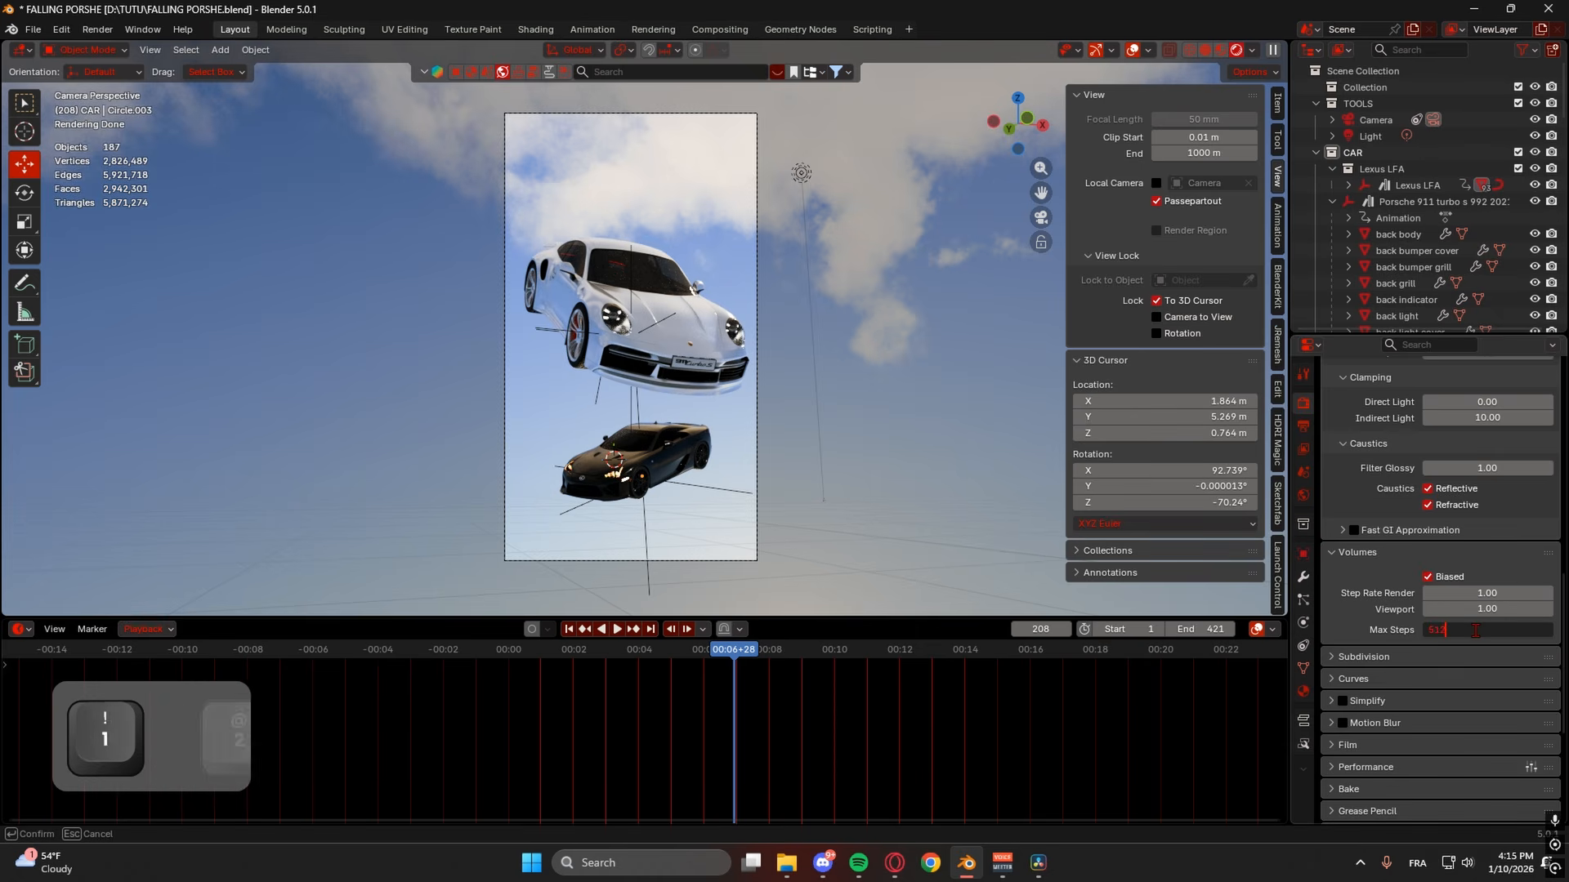
key(Return)
scroll(1438, 629, down, 3)
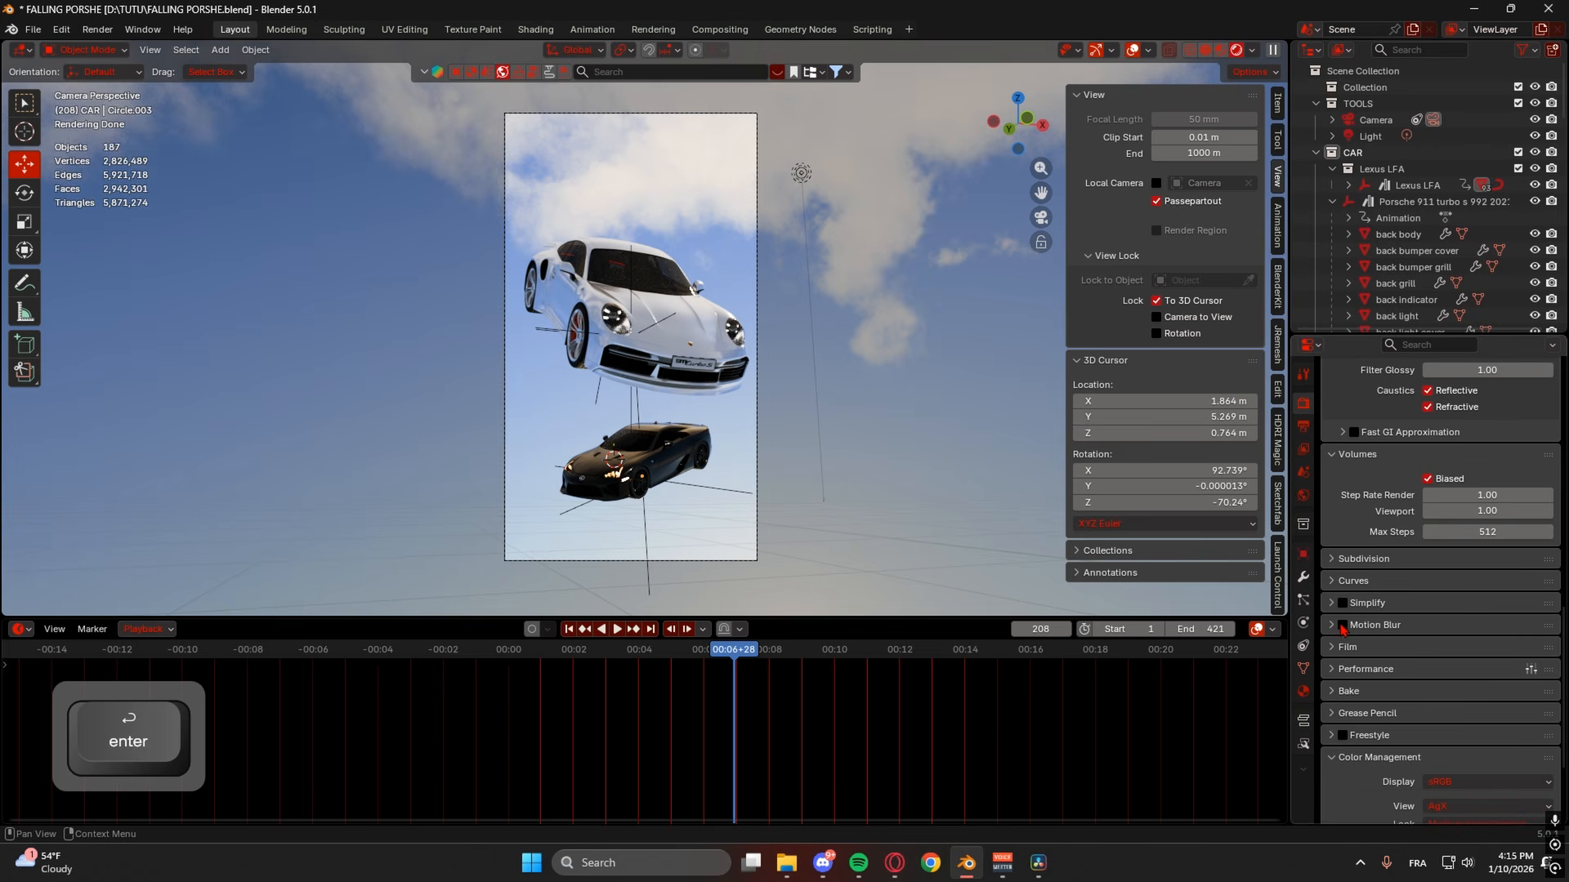
scroll(1336, 591, down, 1)
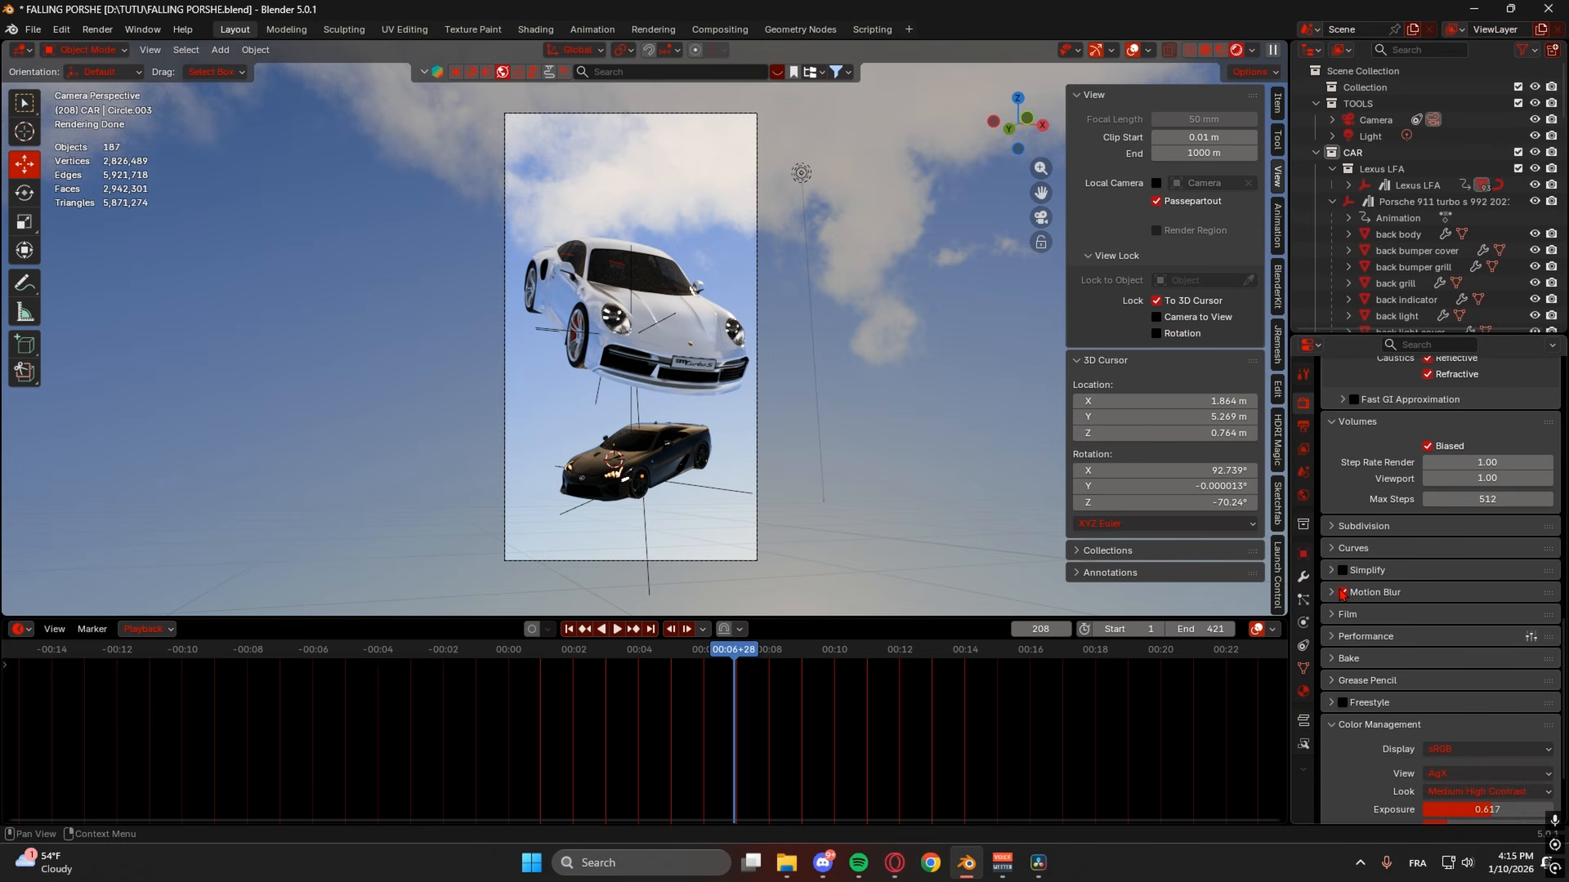
- Enable motion blur and set the pixel filter width to 1 px
click(1347, 615)
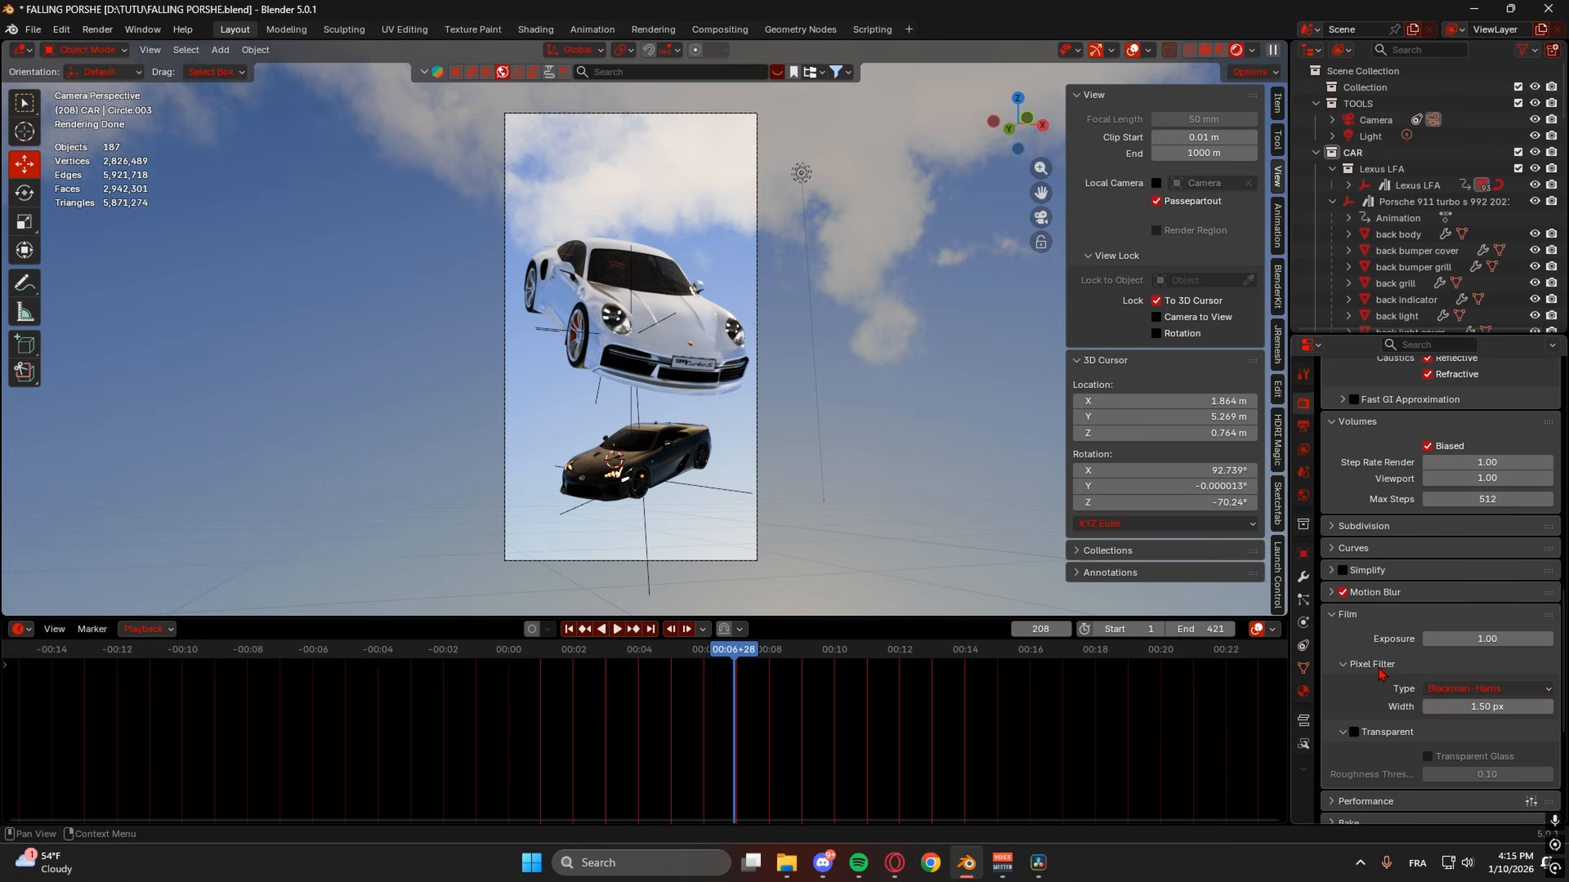
click(1489, 706)
text(1)
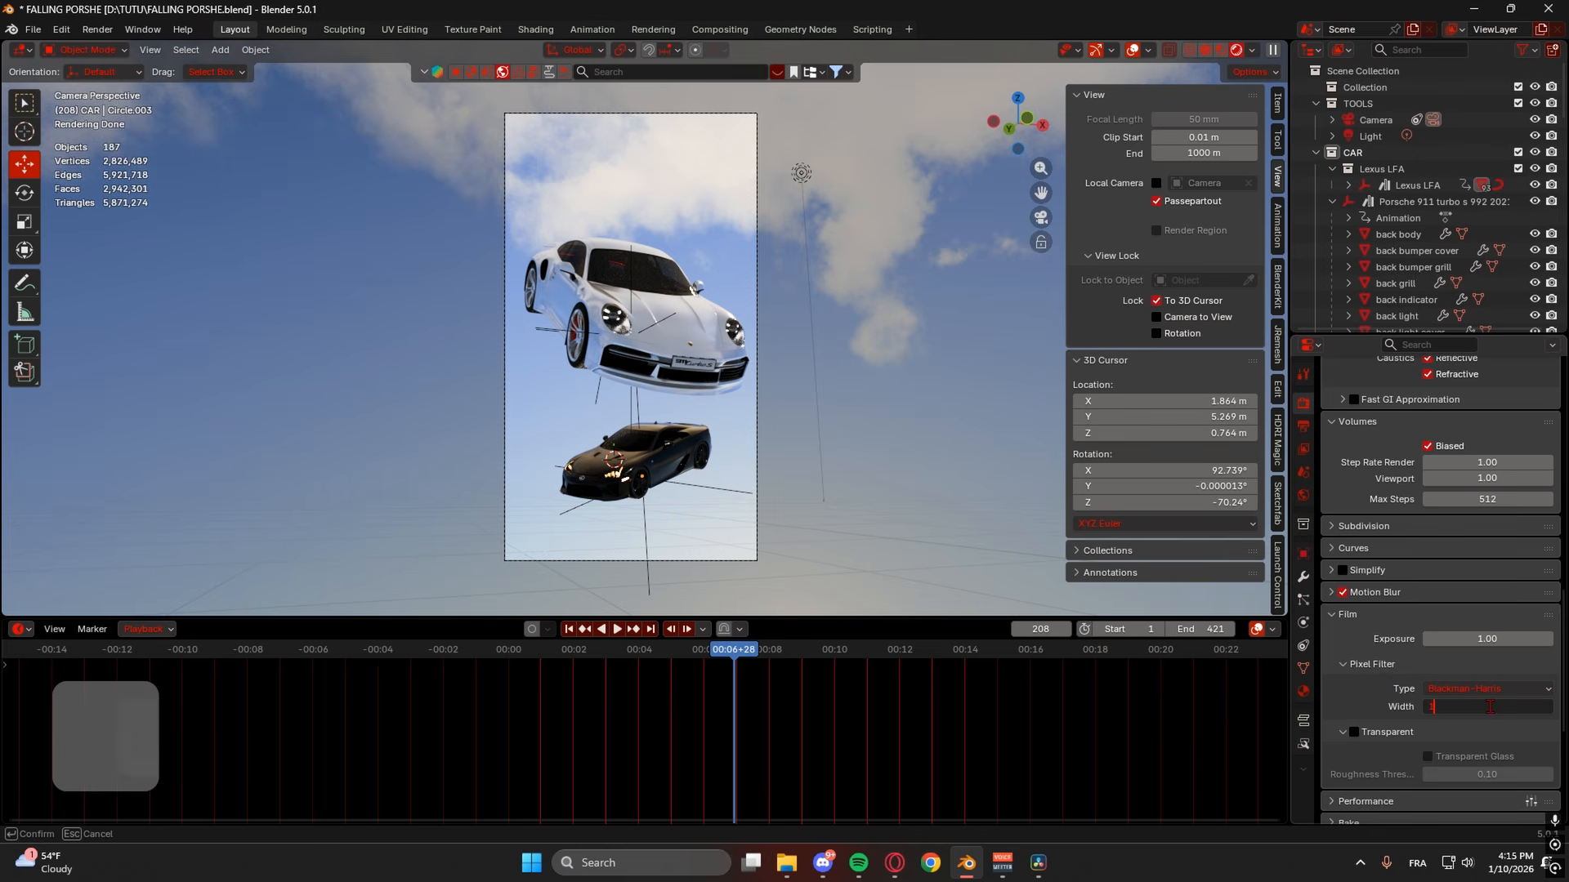
key(Return)
- Turn on Persistent Data for final renders, then show the Output properties
scroll(1483, 704, down, 4)
click(1389, 671)
scroll(1427, 655, down, 2)
scroll(1428, 660, down, 4)
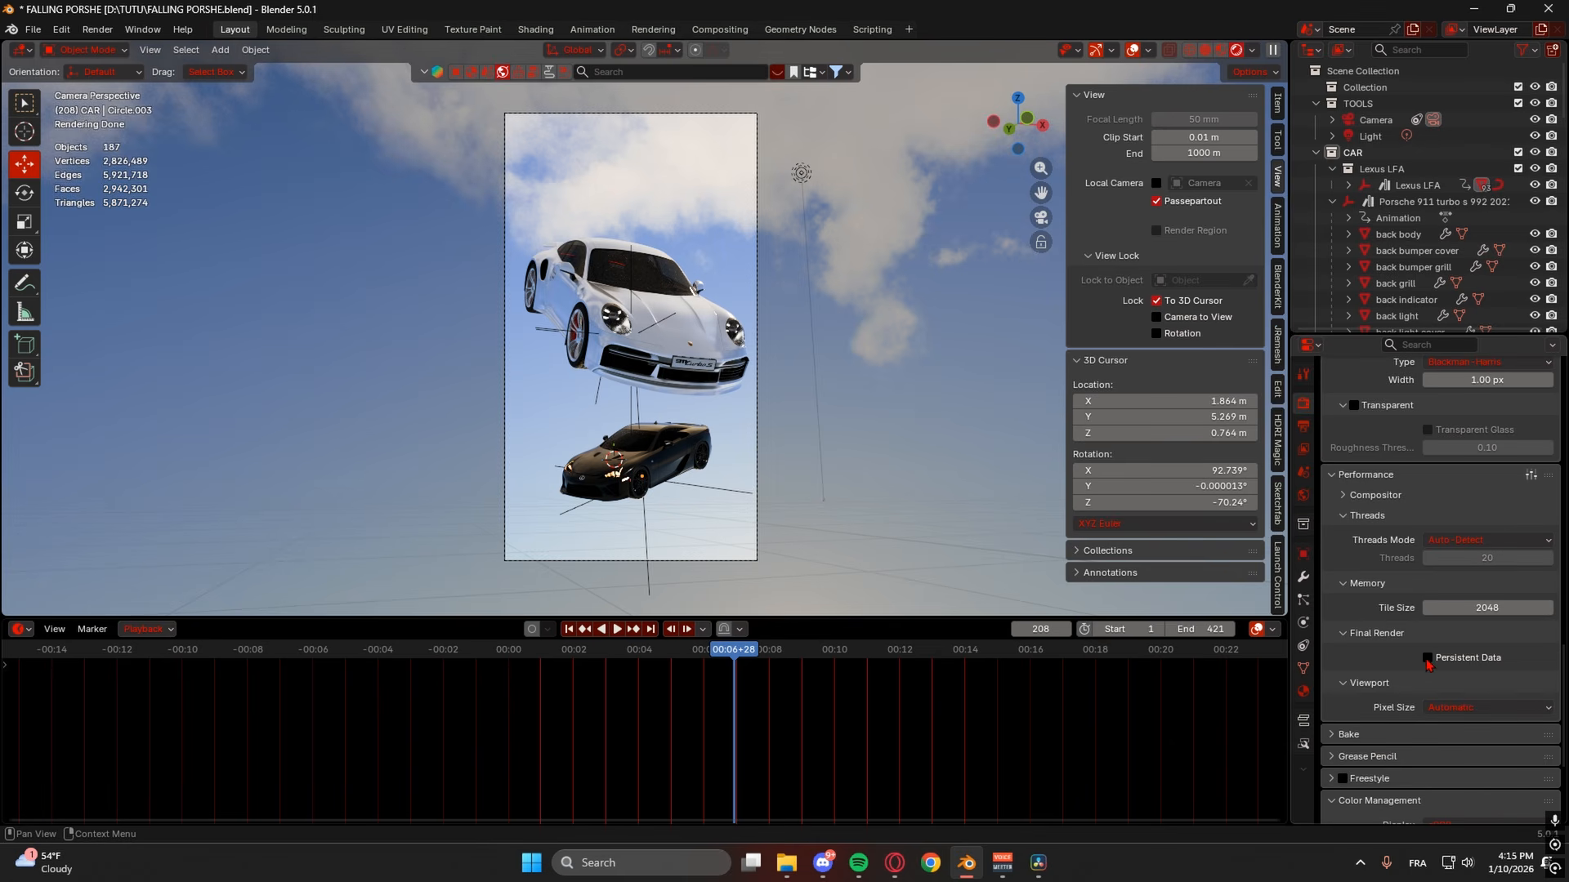
click(1427, 659)
click(1376, 496)
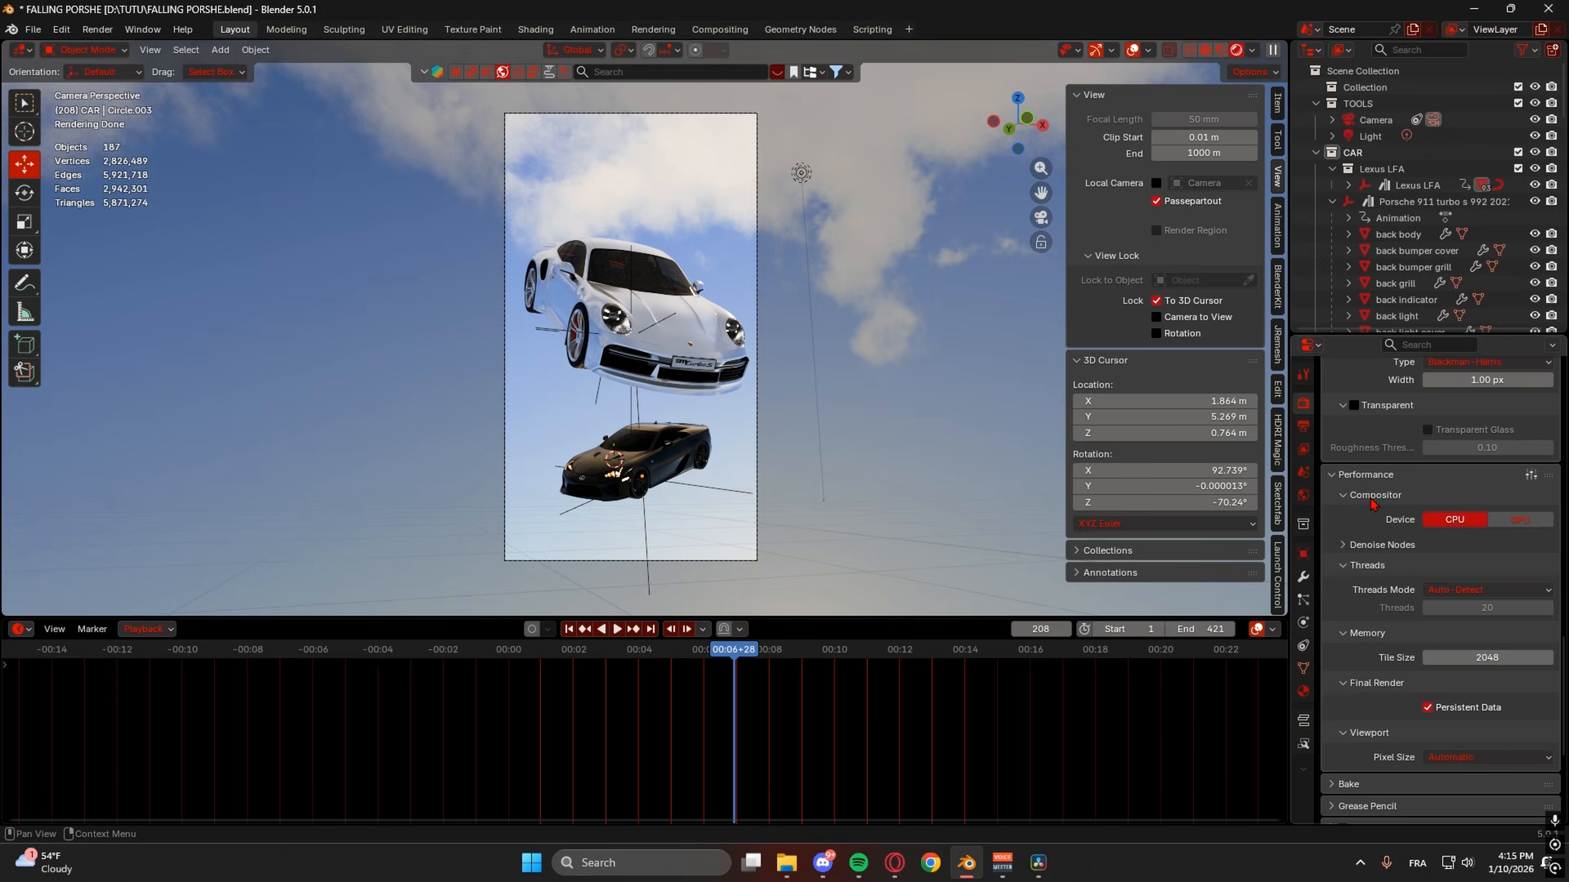
scroll(1440, 640, down, 5)
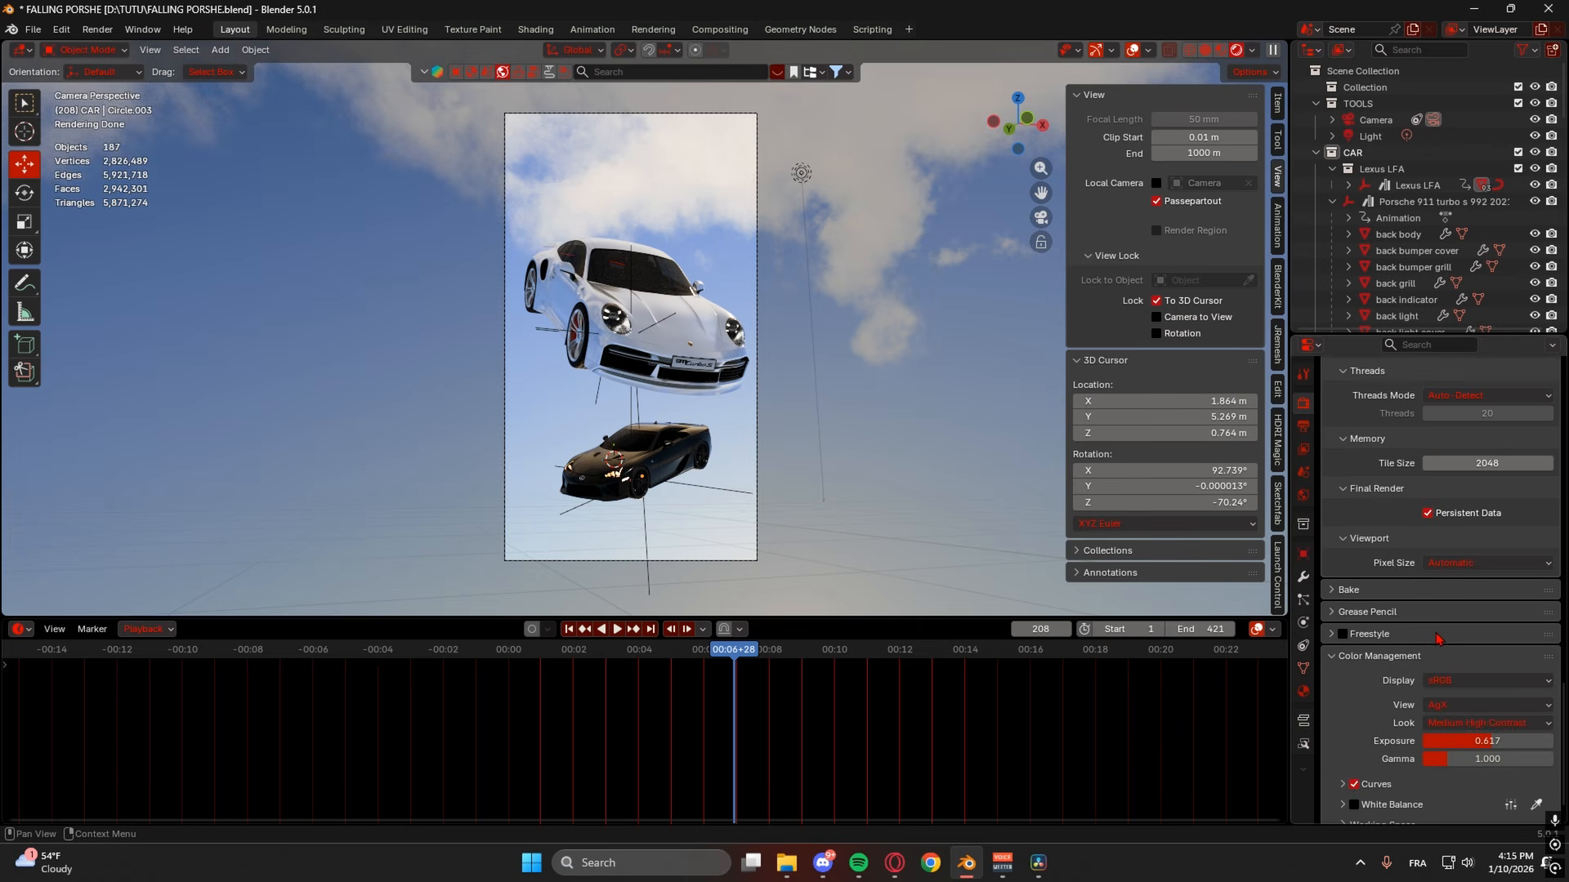
scroll(1440, 639, down, 1)
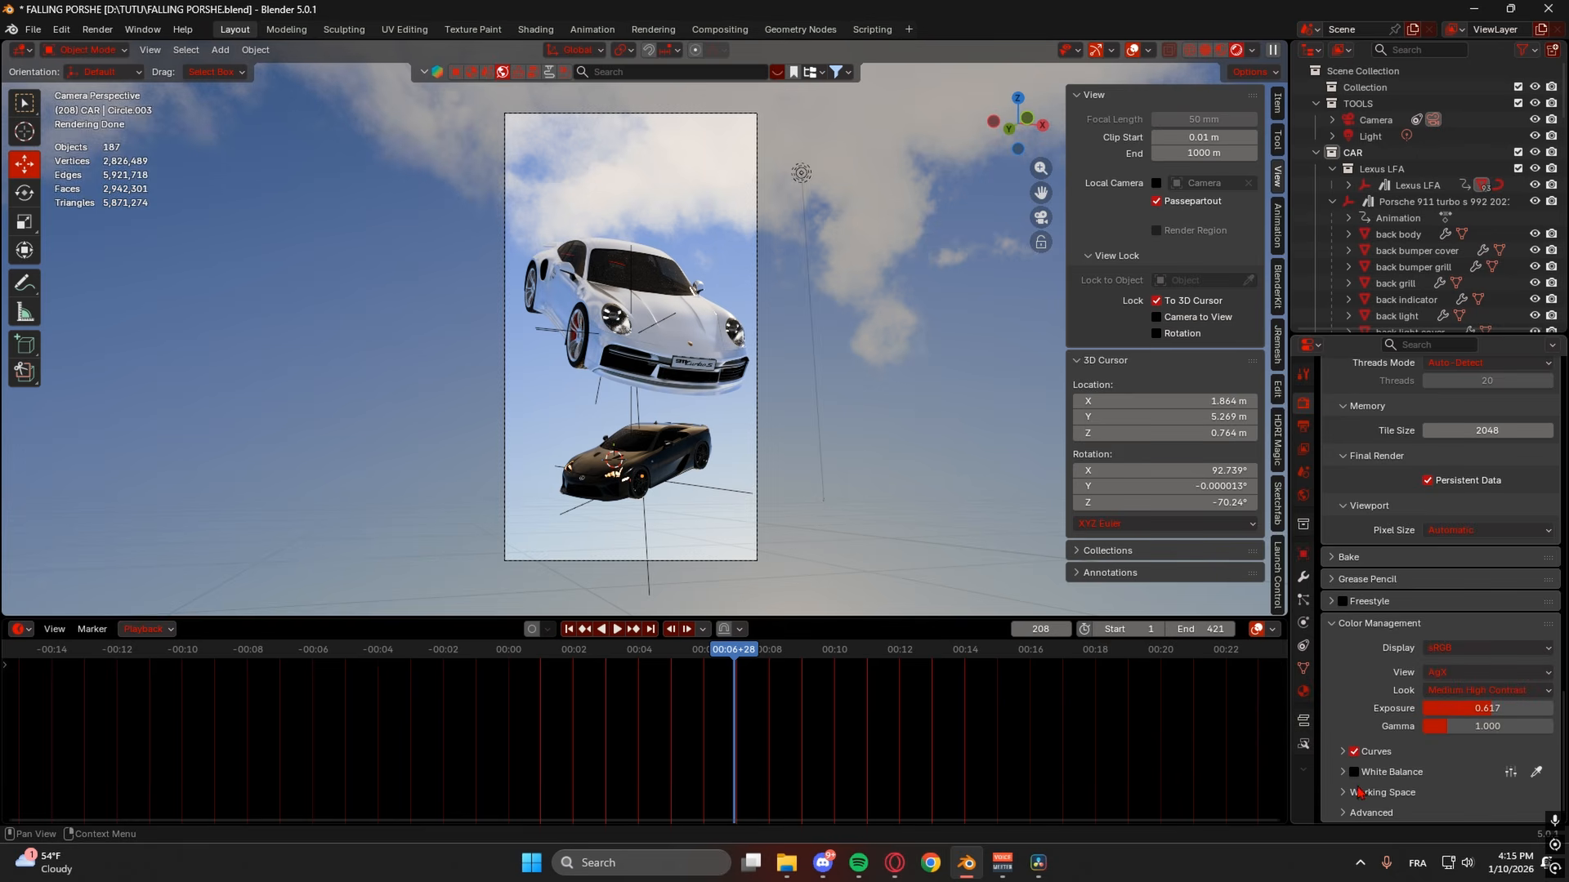
click(1303, 426)
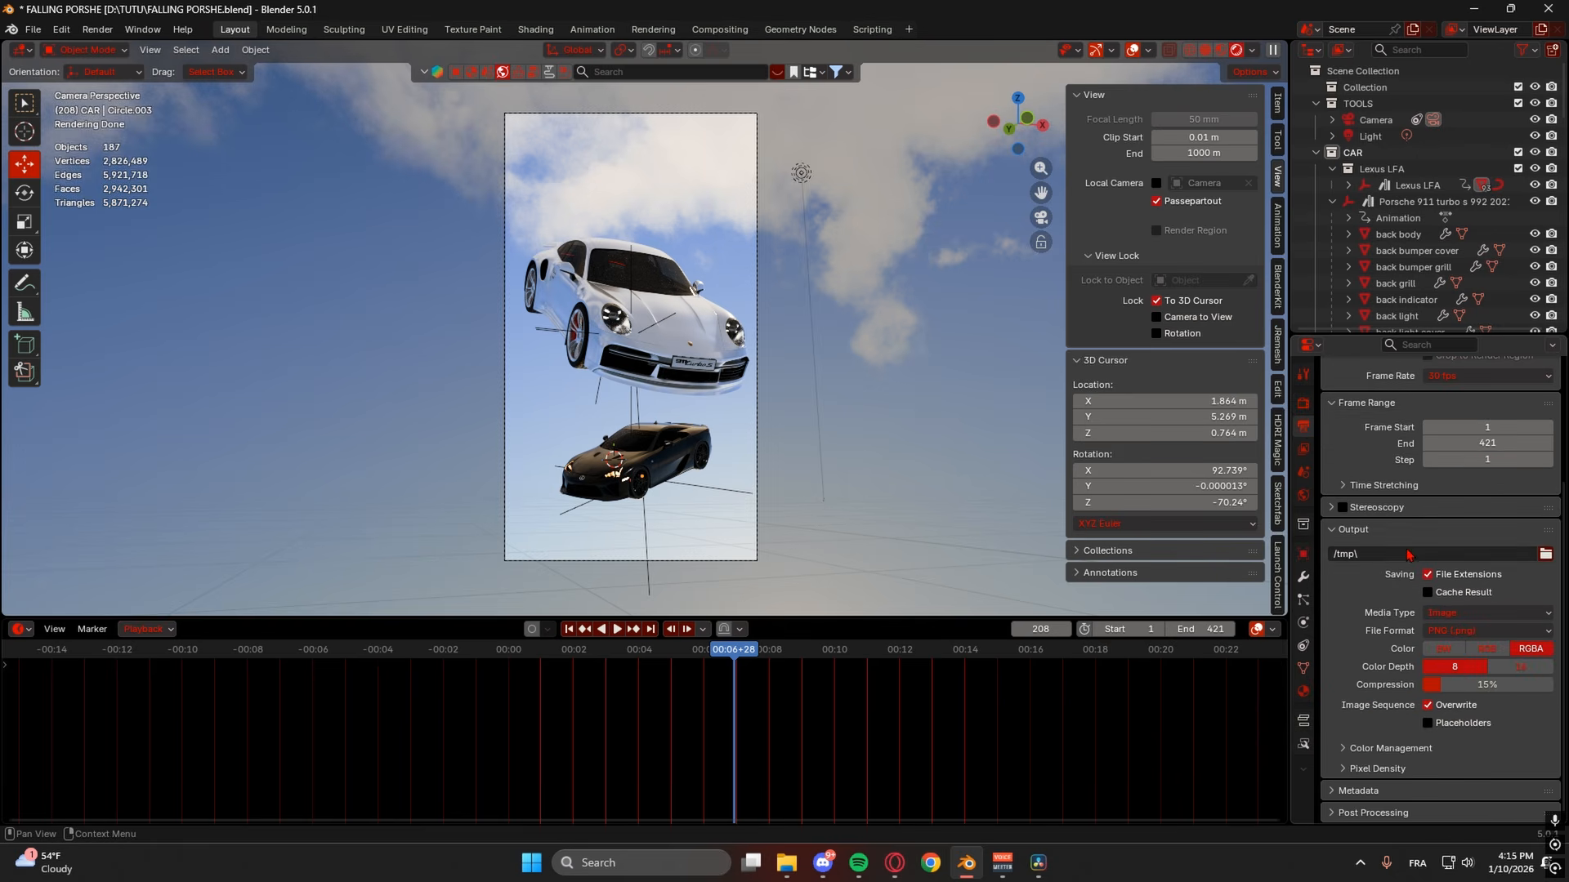
- Review output settings, keeping Image as the media type and checking colour management and pixel density
scroll(1408, 556, up, 5)
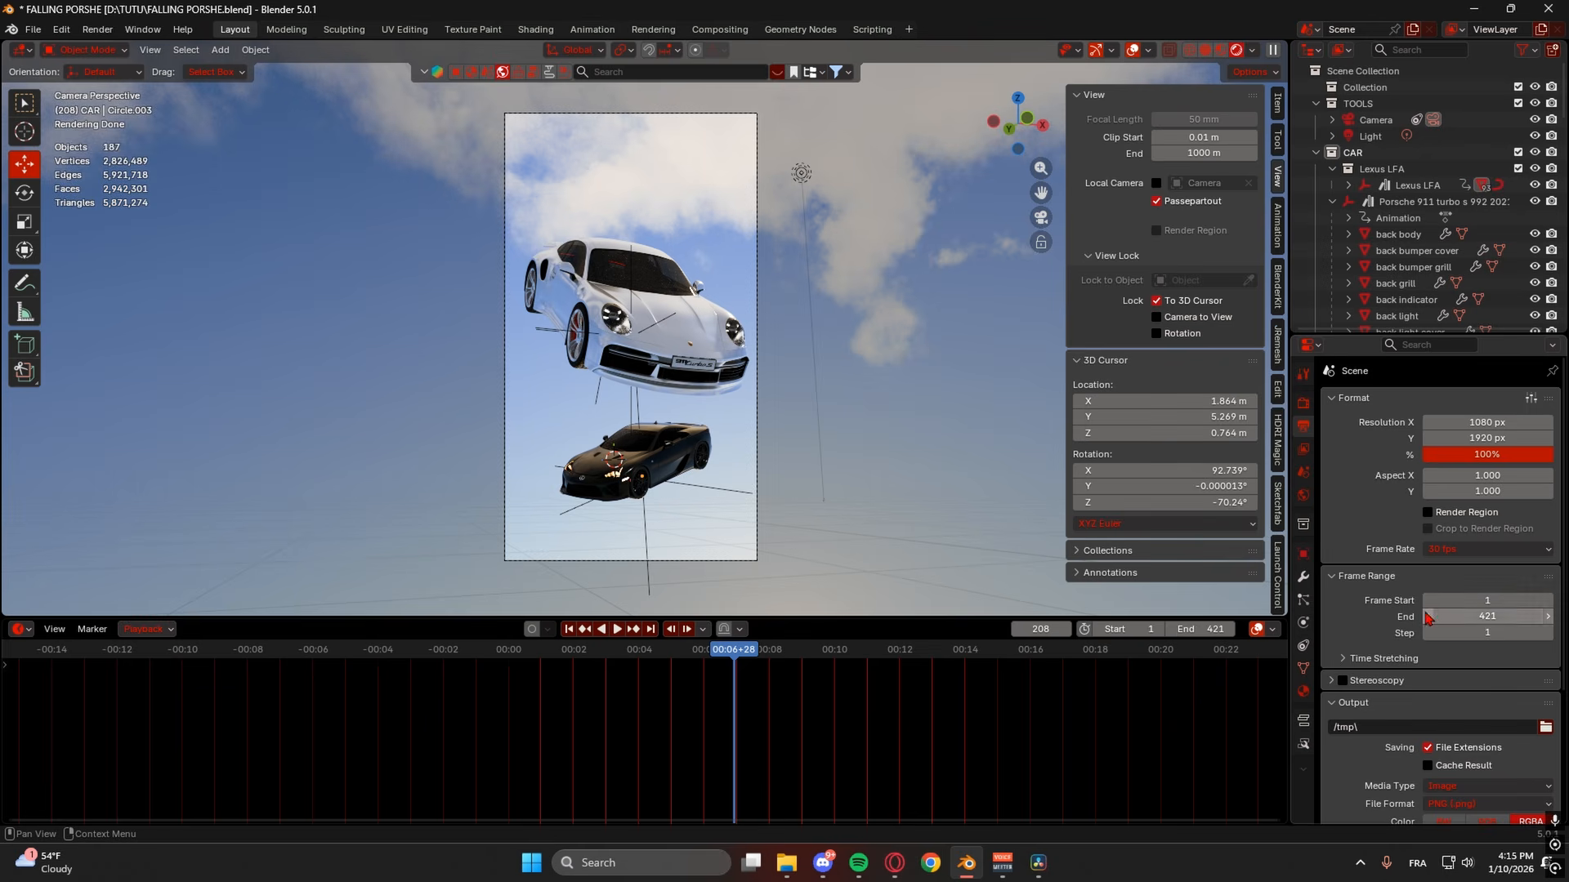
scroll(1373, 658, down, 5)
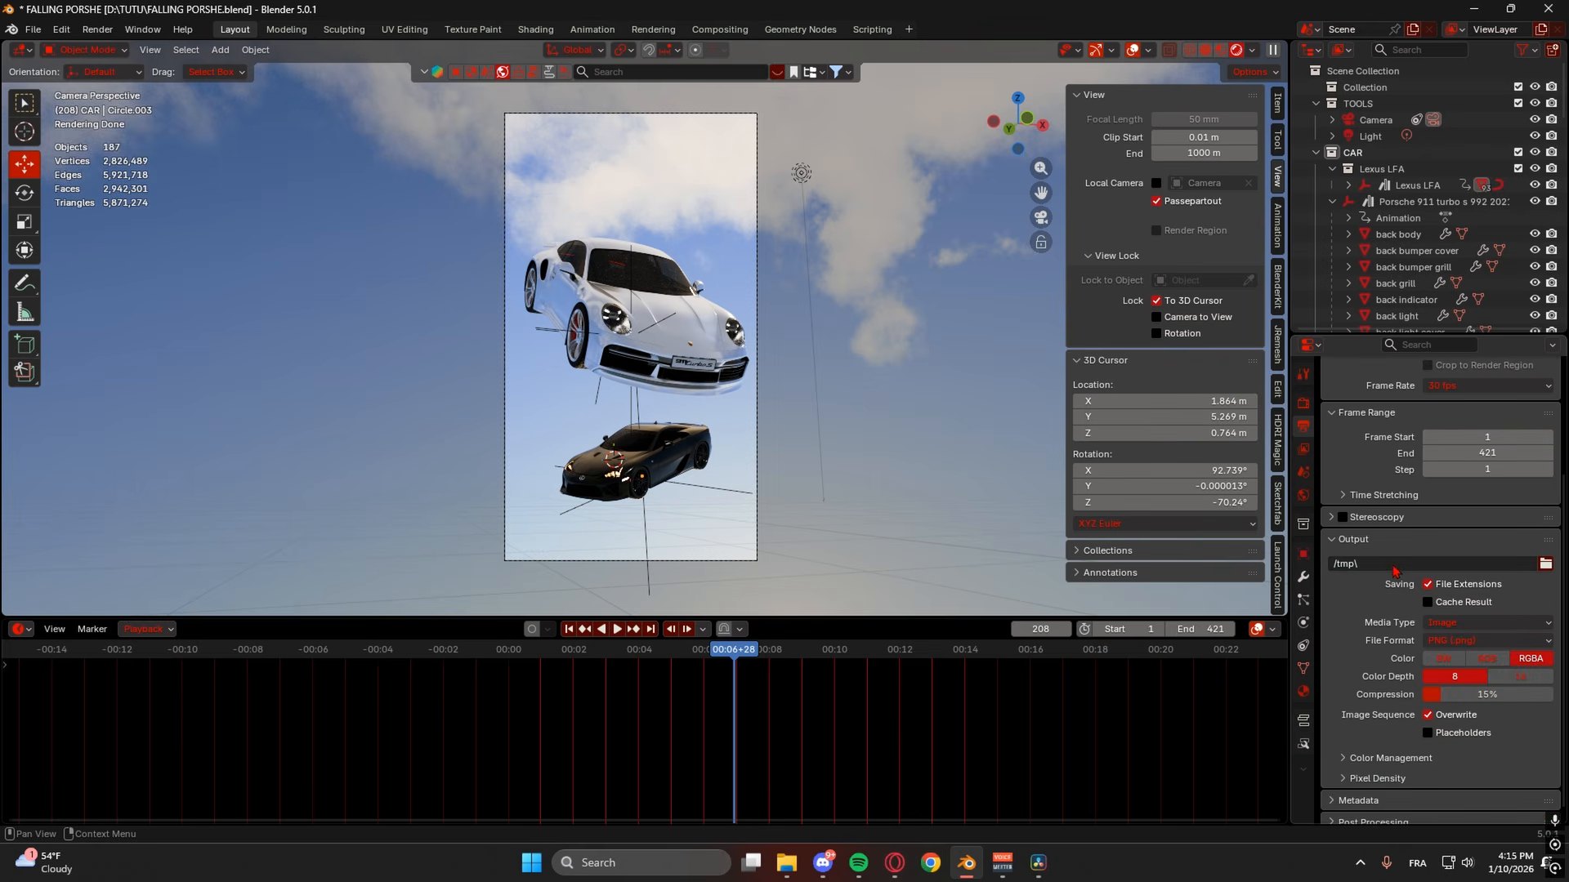
scroll(1377, 621, down, 1)
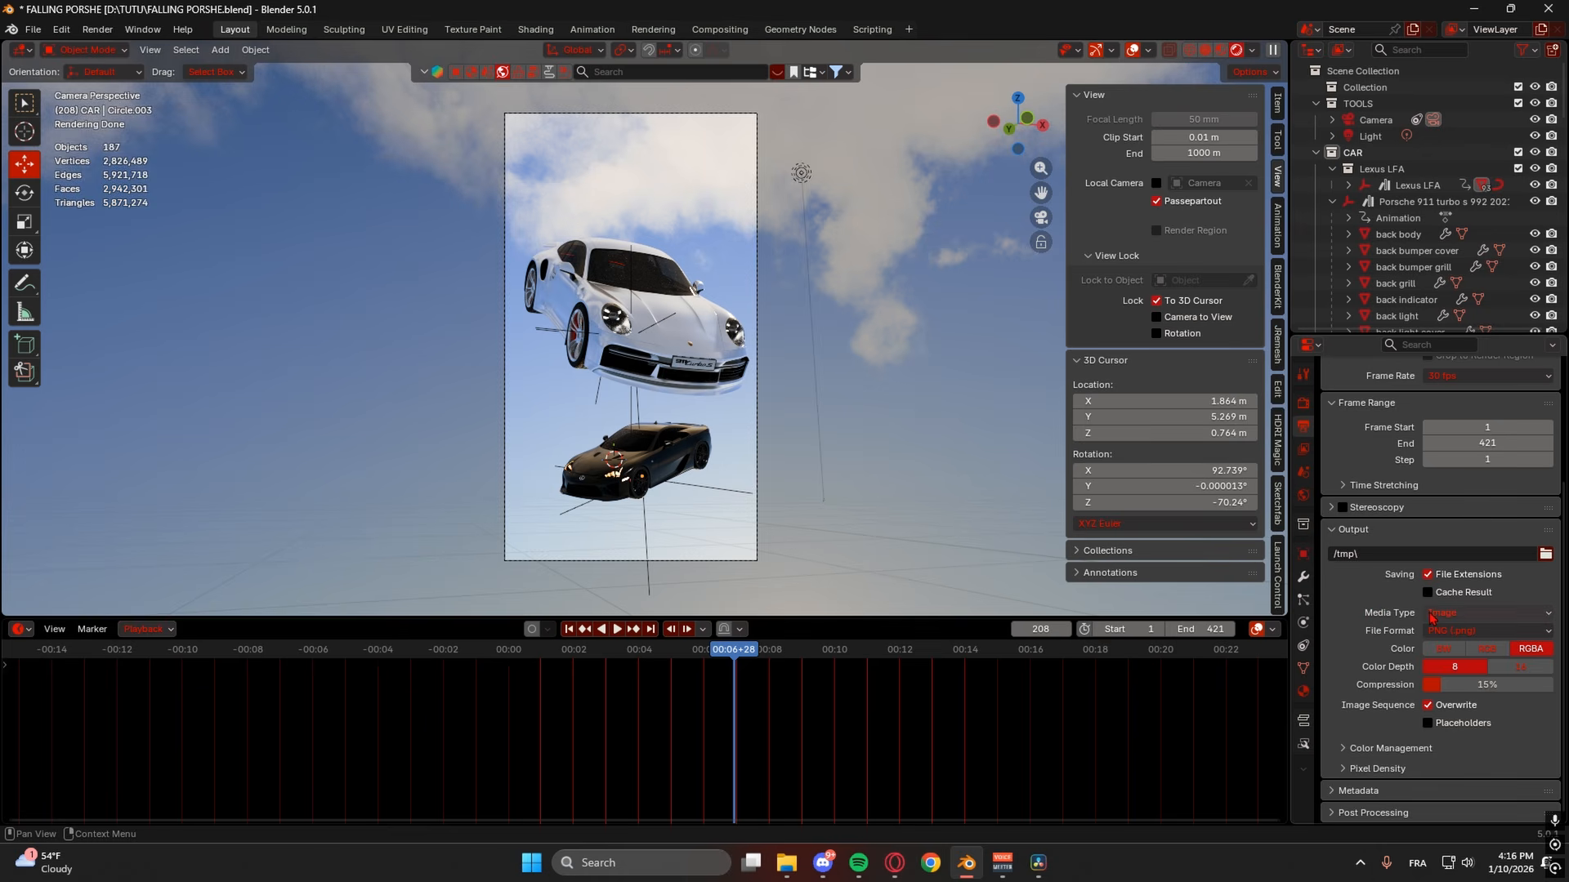
click(1449, 613)
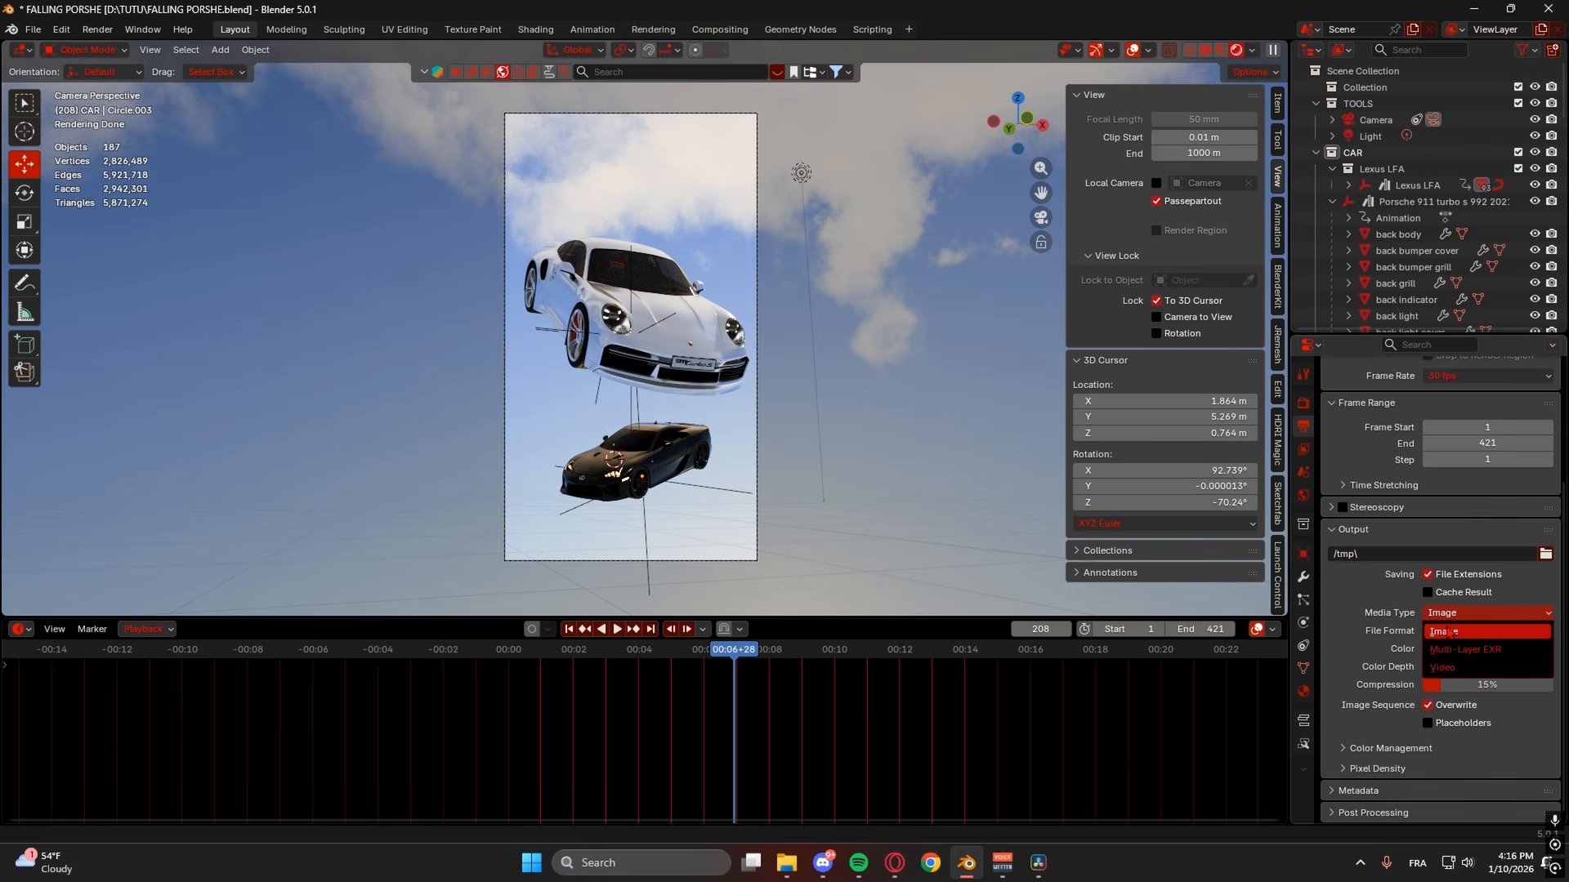
click(1447, 633)
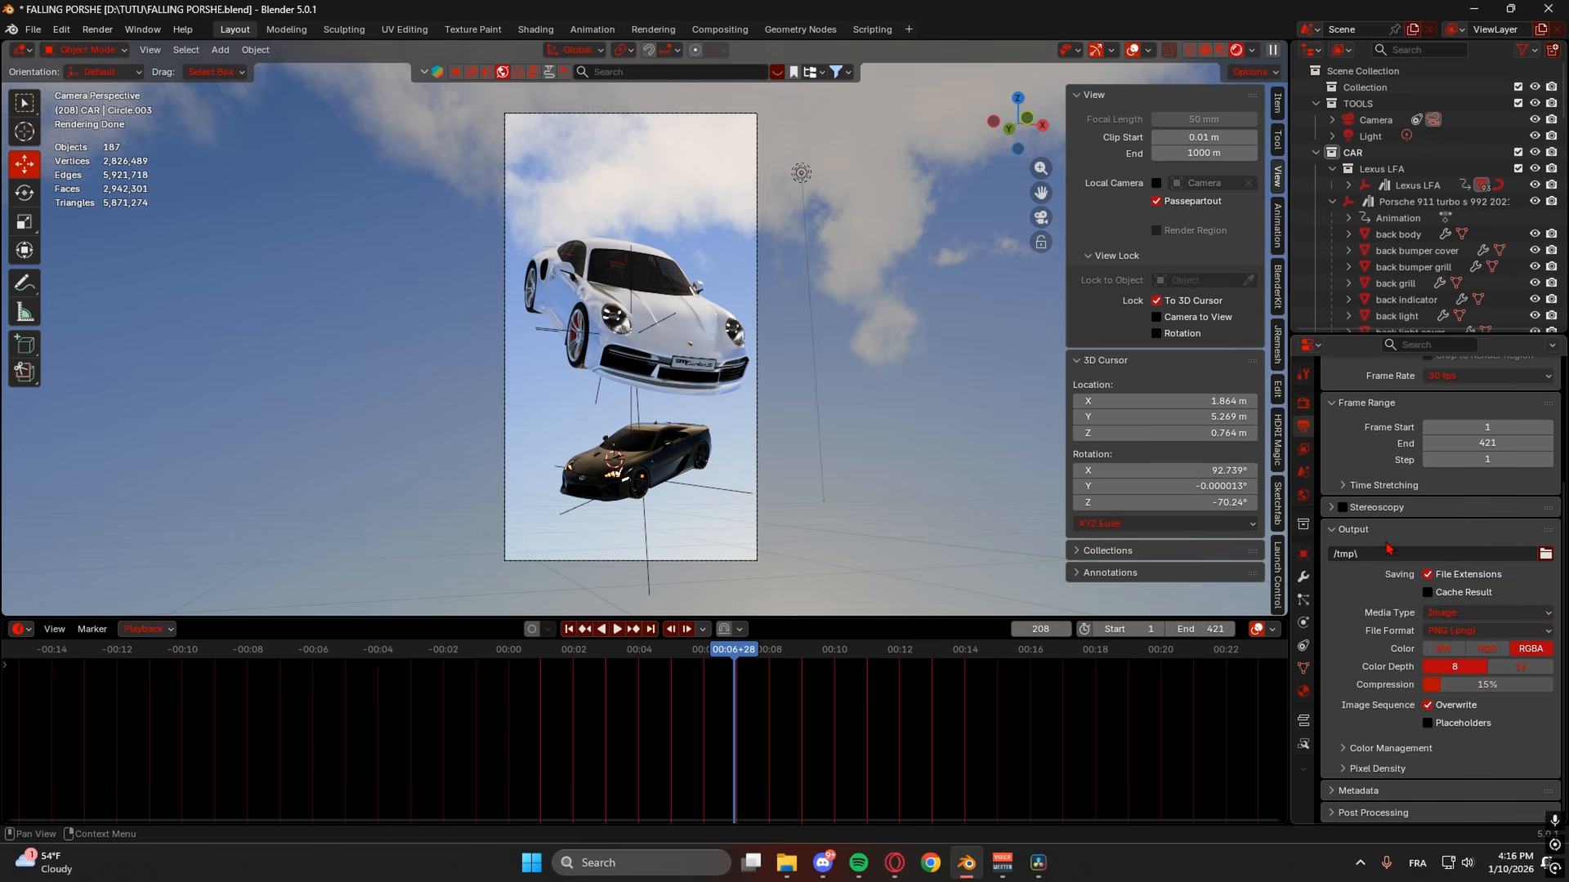
click(1371, 746)
click(1368, 625)
click(1370, 770)
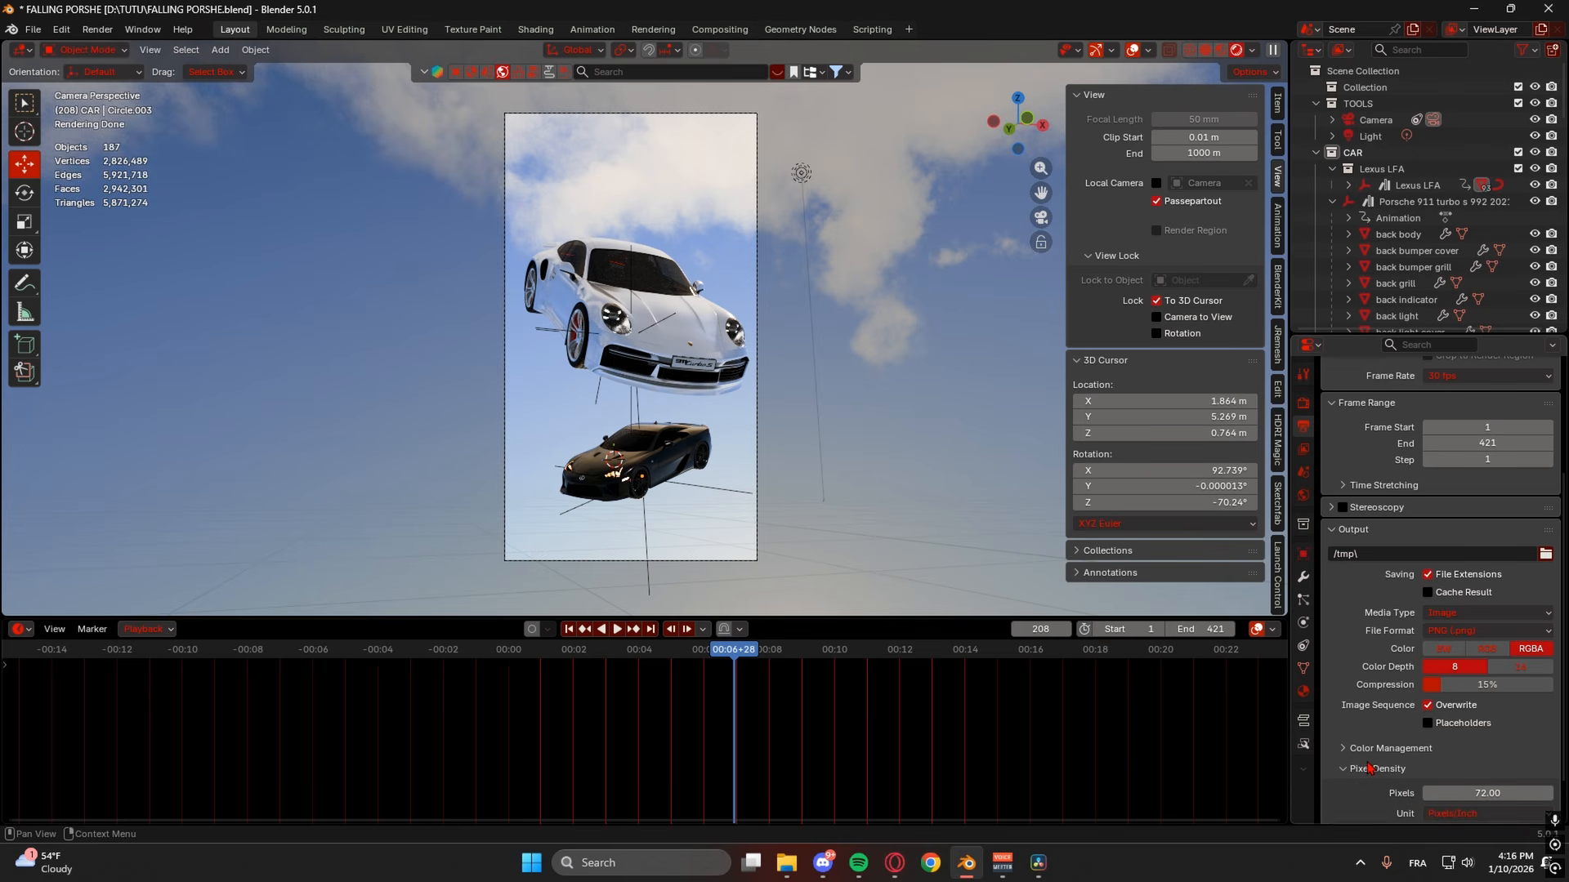
scroll(1370, 773, down, 2)
scroll(1373, 719, up, 2)
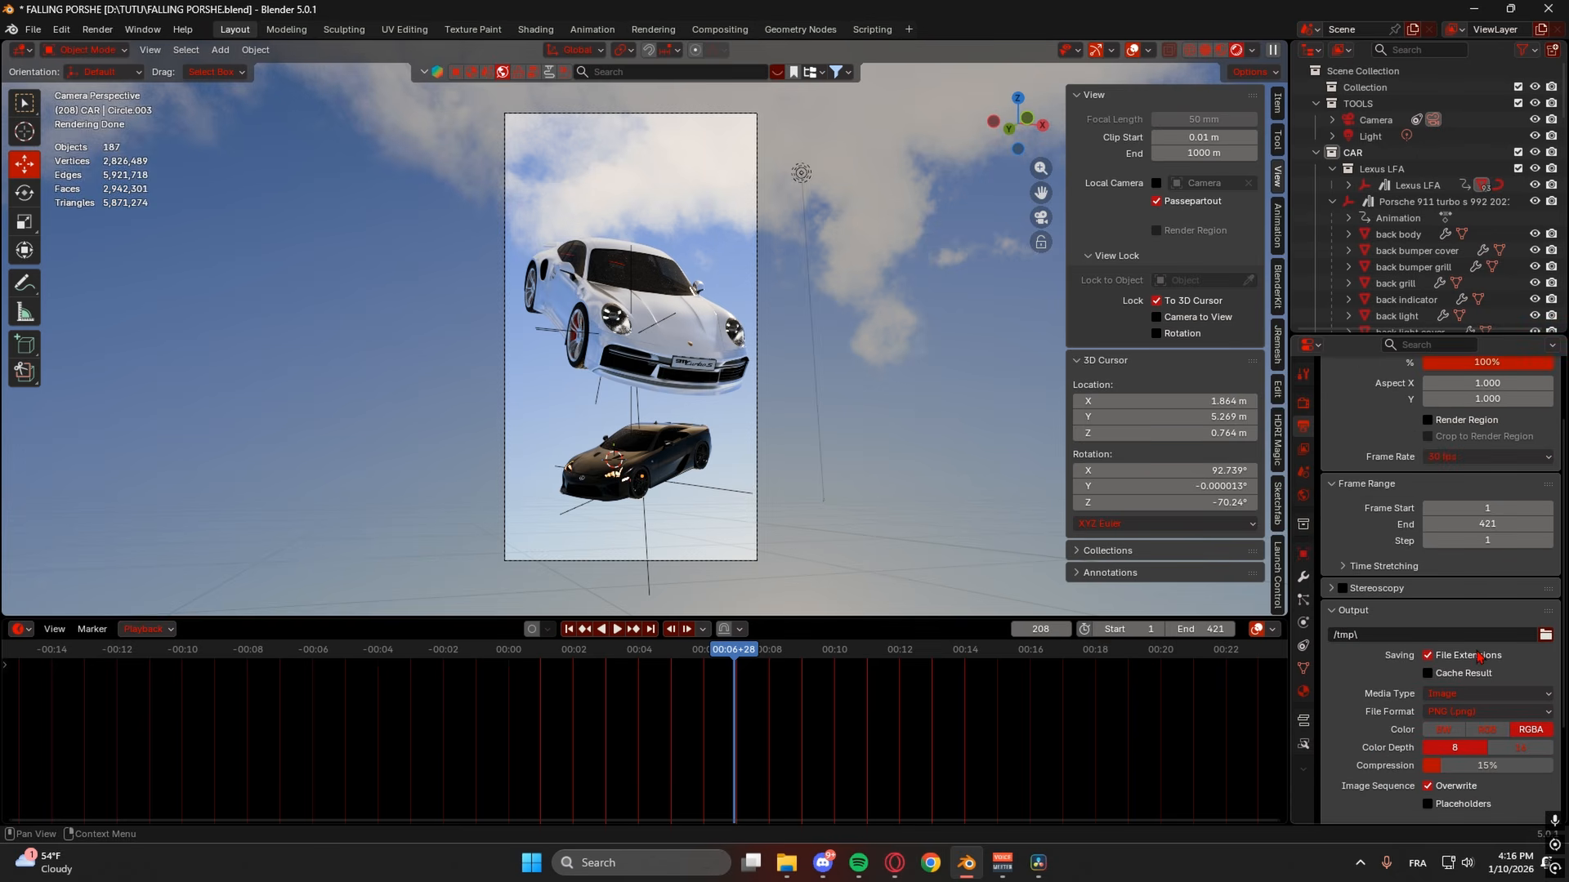
scroll(1479, 656, up, 5)
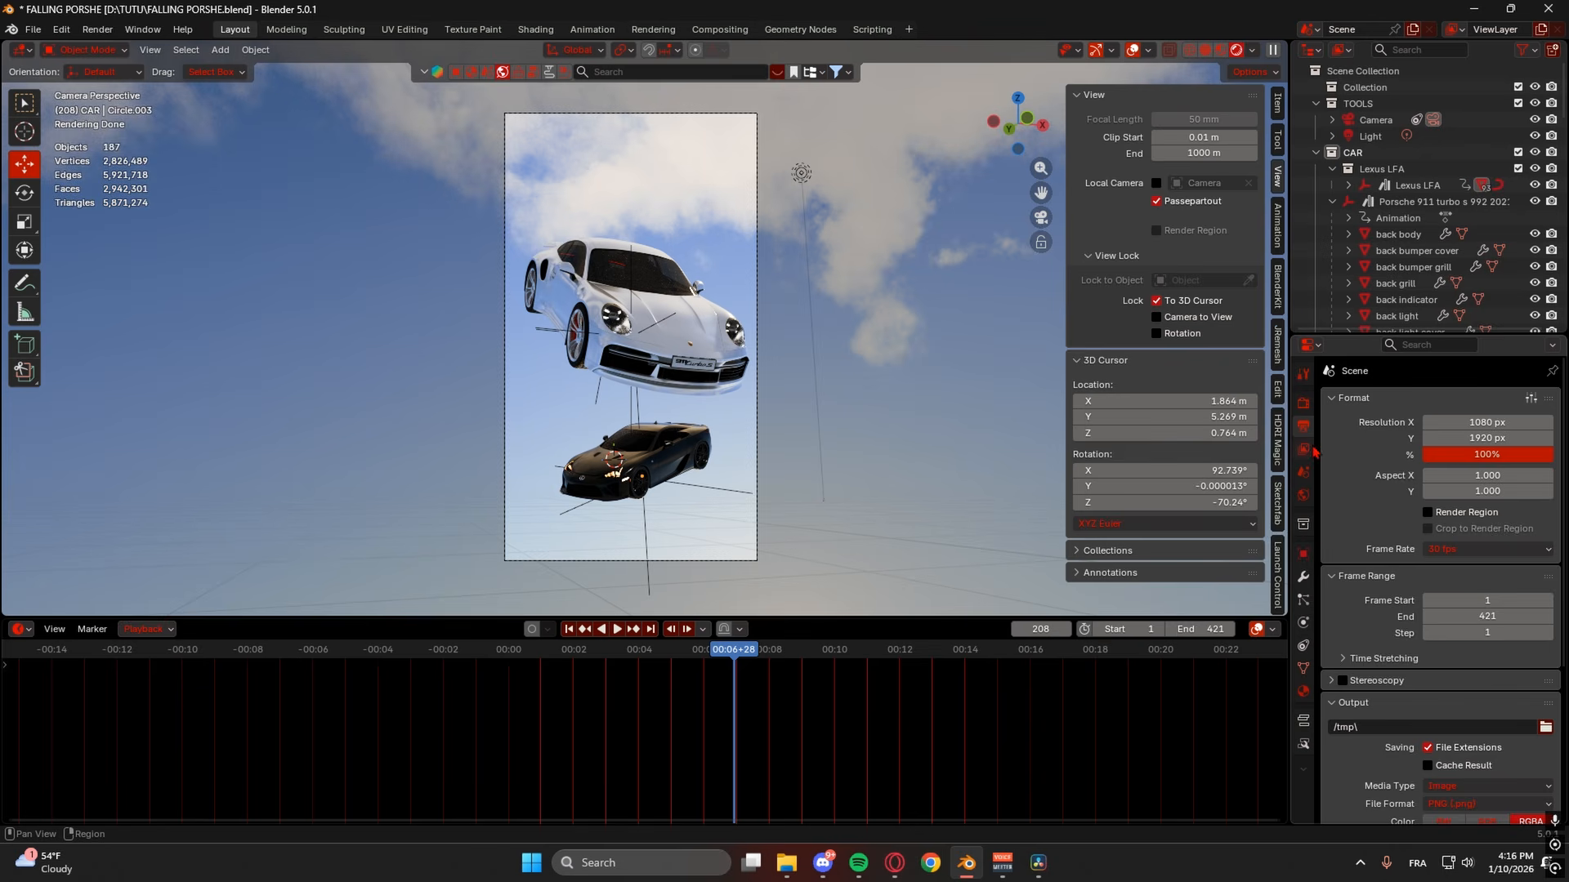
- Check Circle.003's Mirror modifier, then return to the Render properties
click(1304, 406)
click(1304, 578)
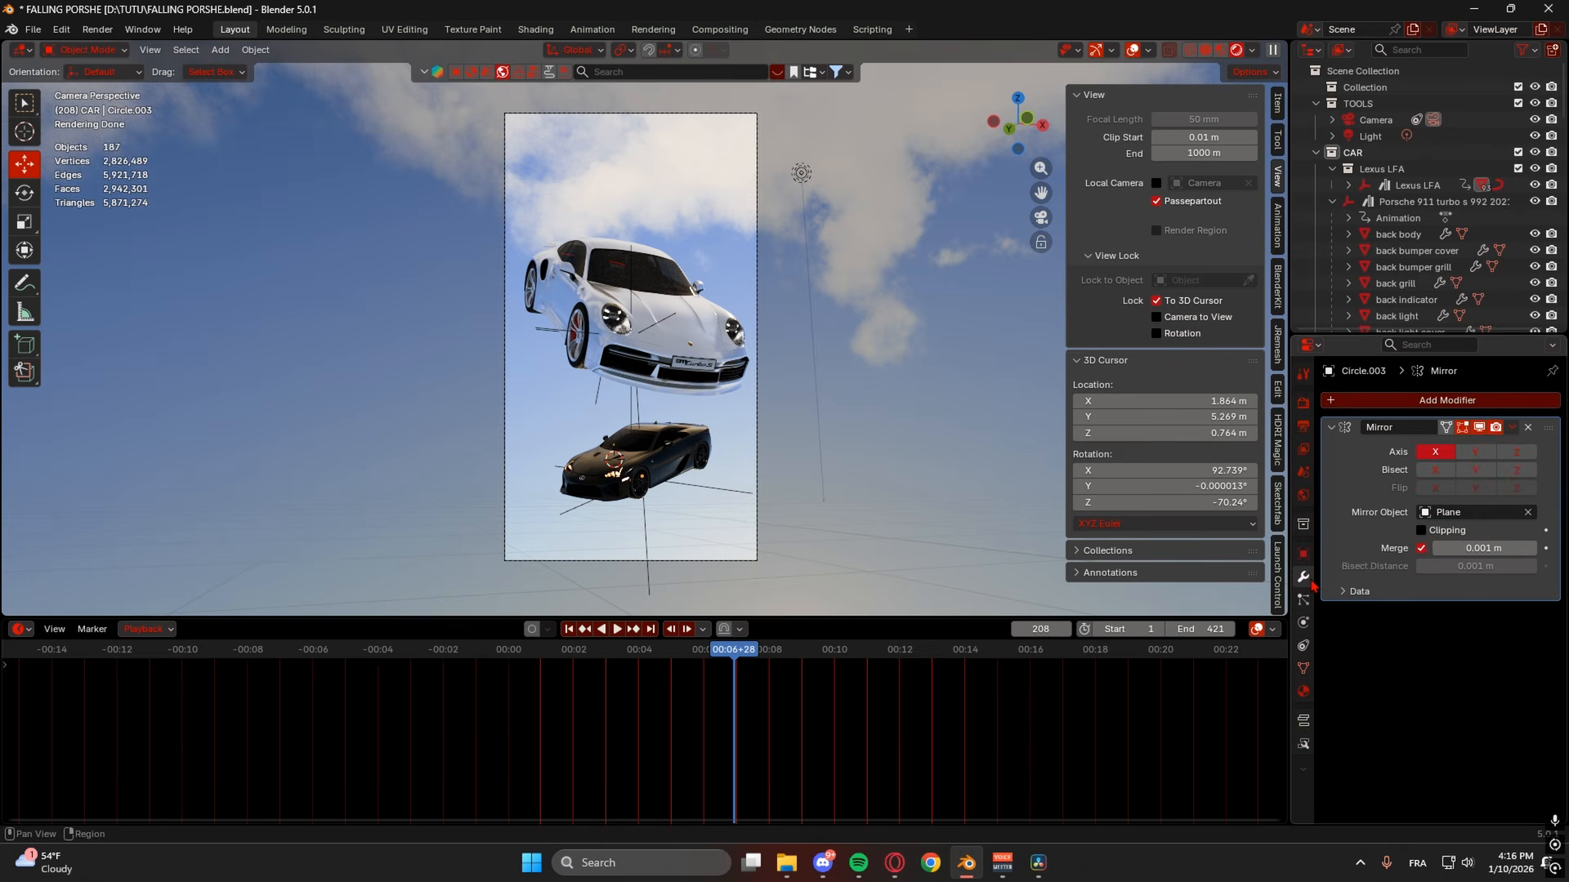
click(1304, 403)
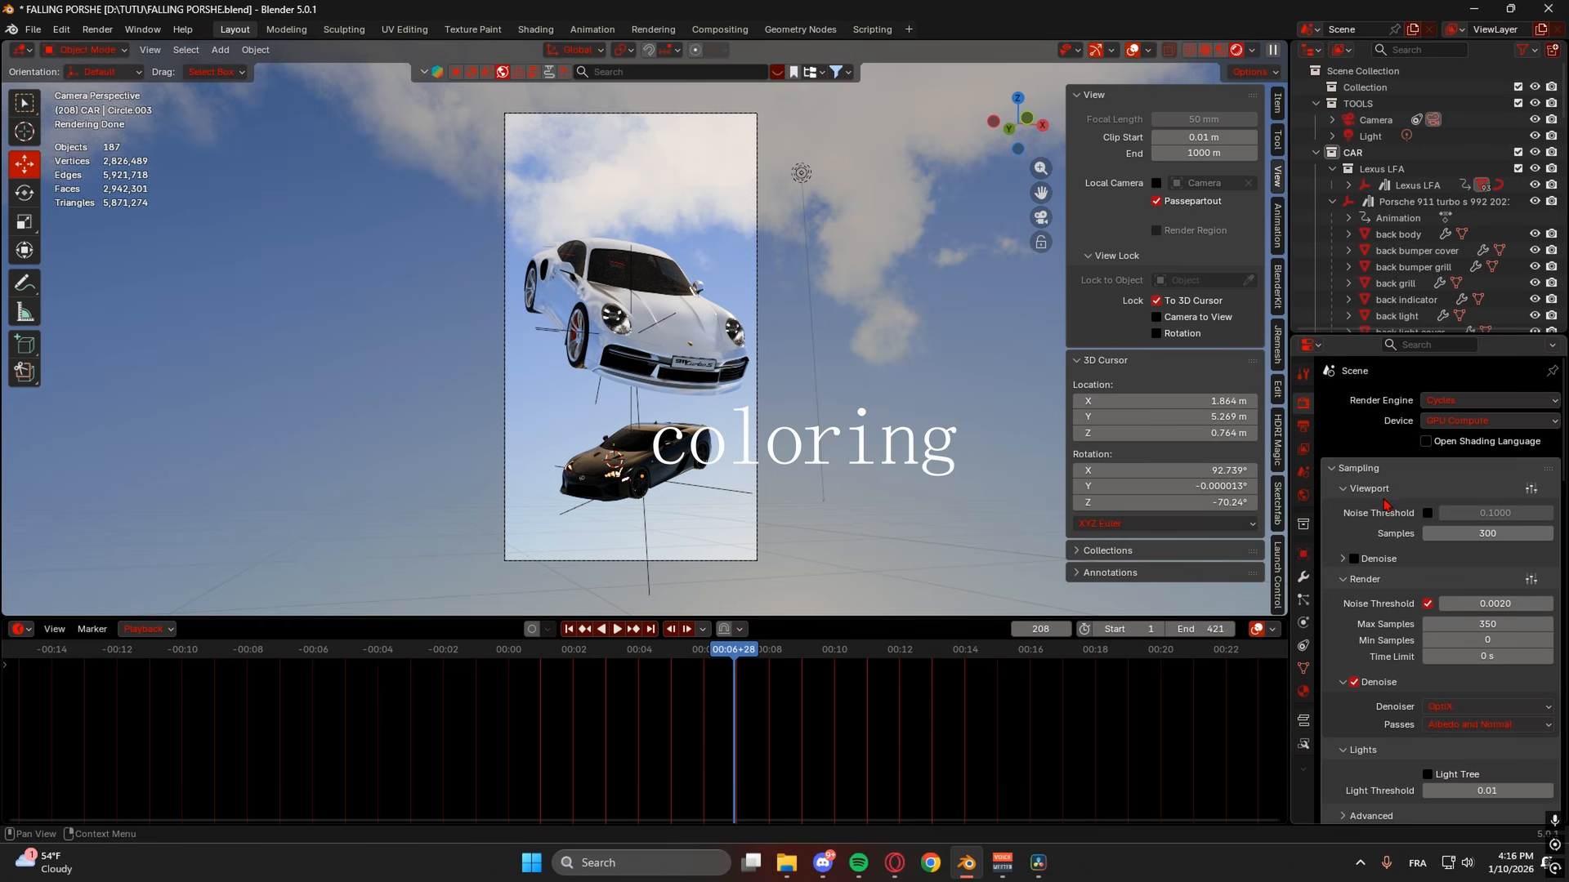
- In the Compositing workspace, create a new node tree and render frame 208
click(721, 30)
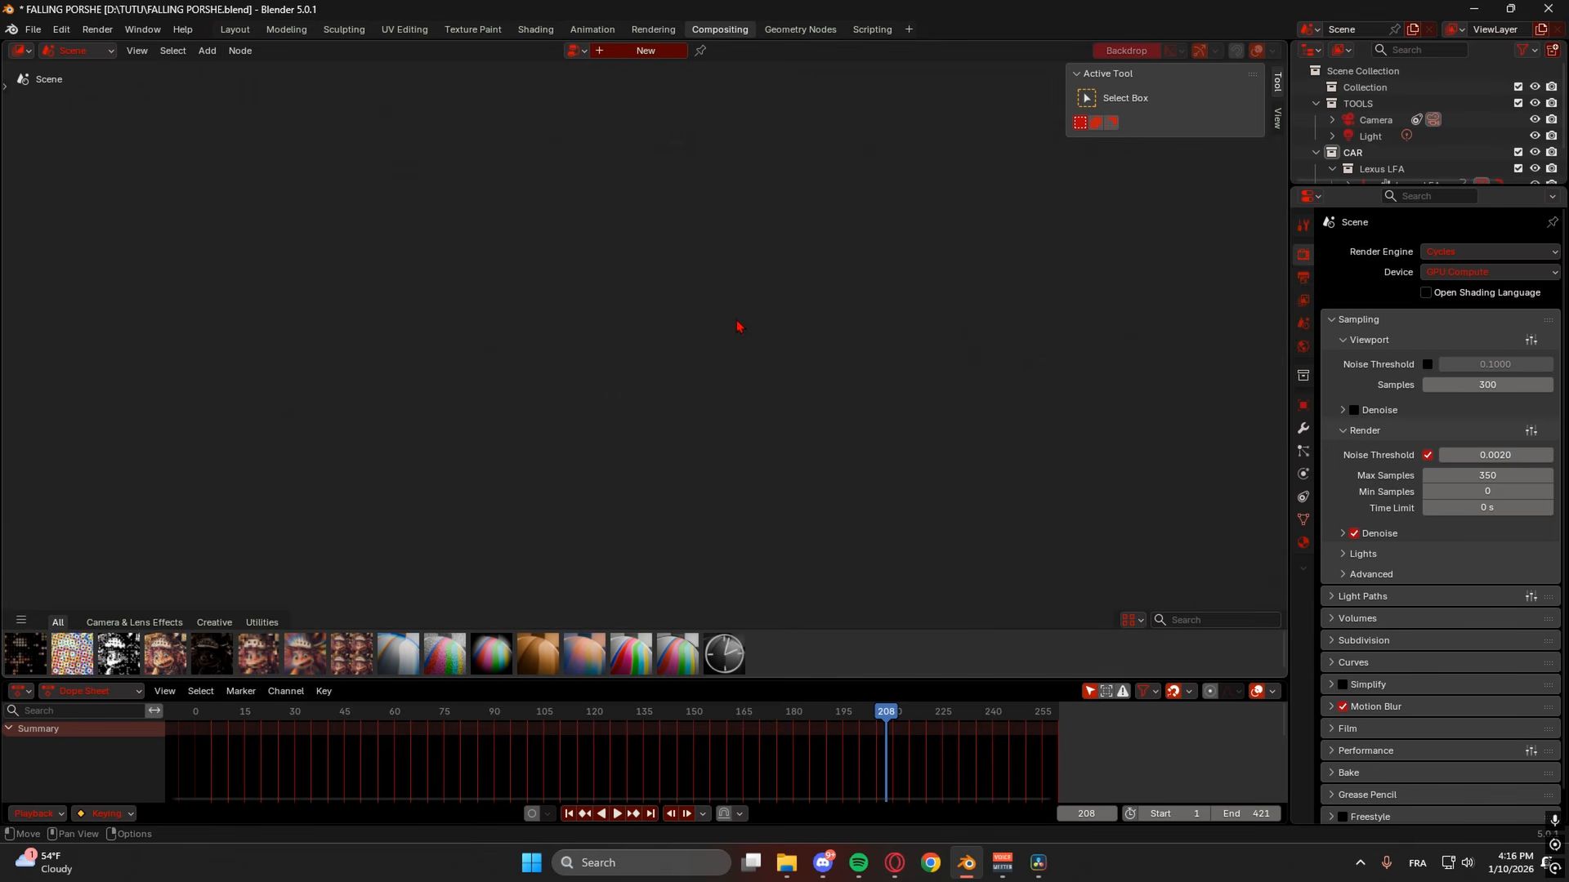
click(647, 53)
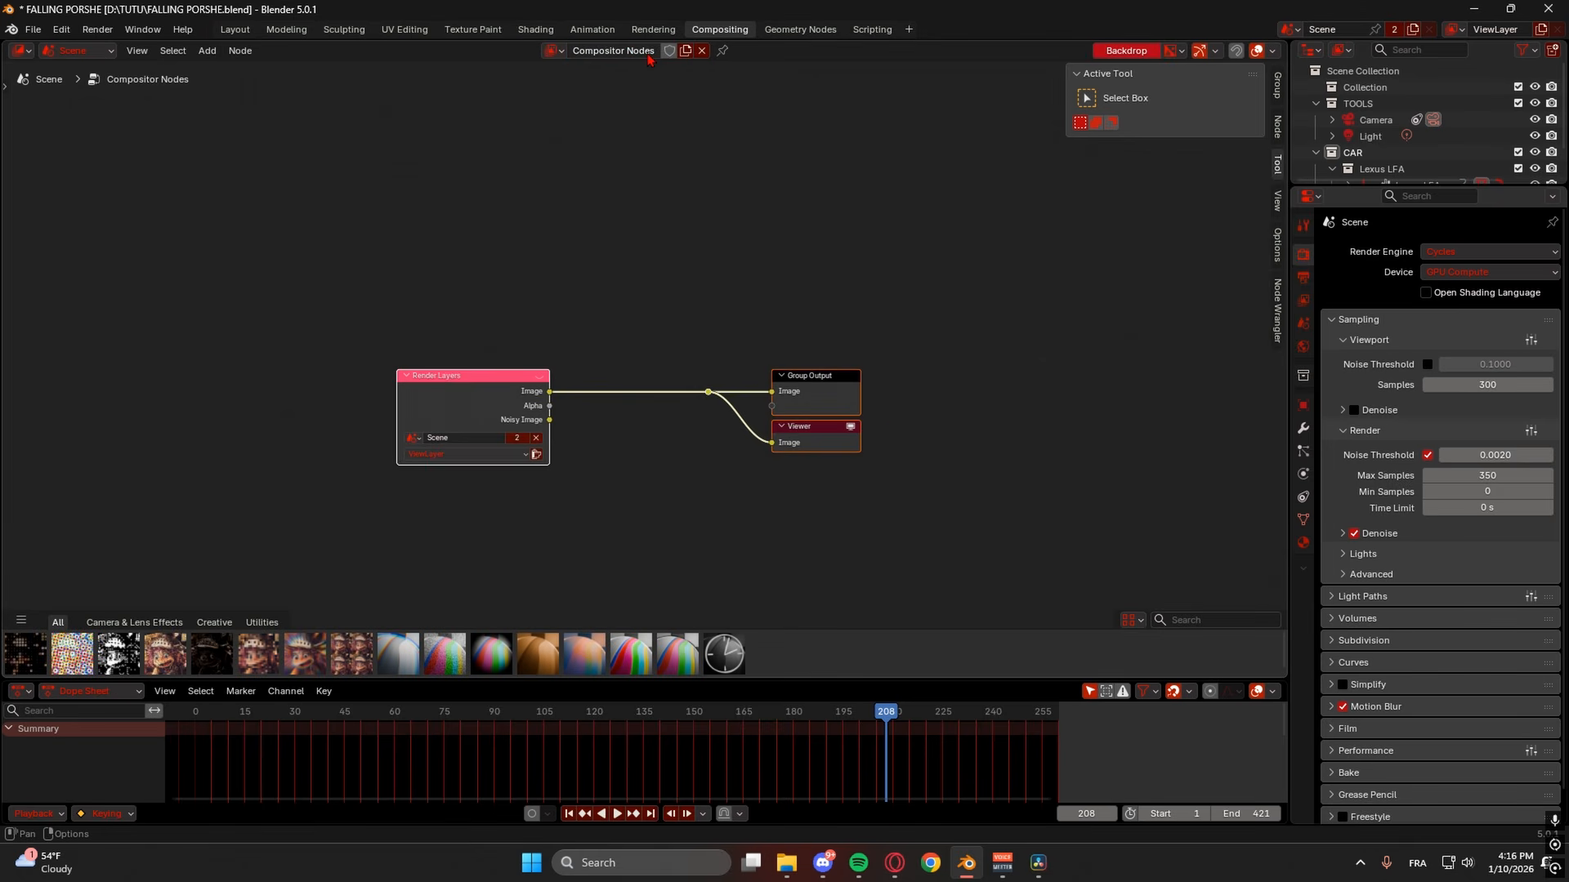
drag(507, 384, 451, 340)
click(479, 411)
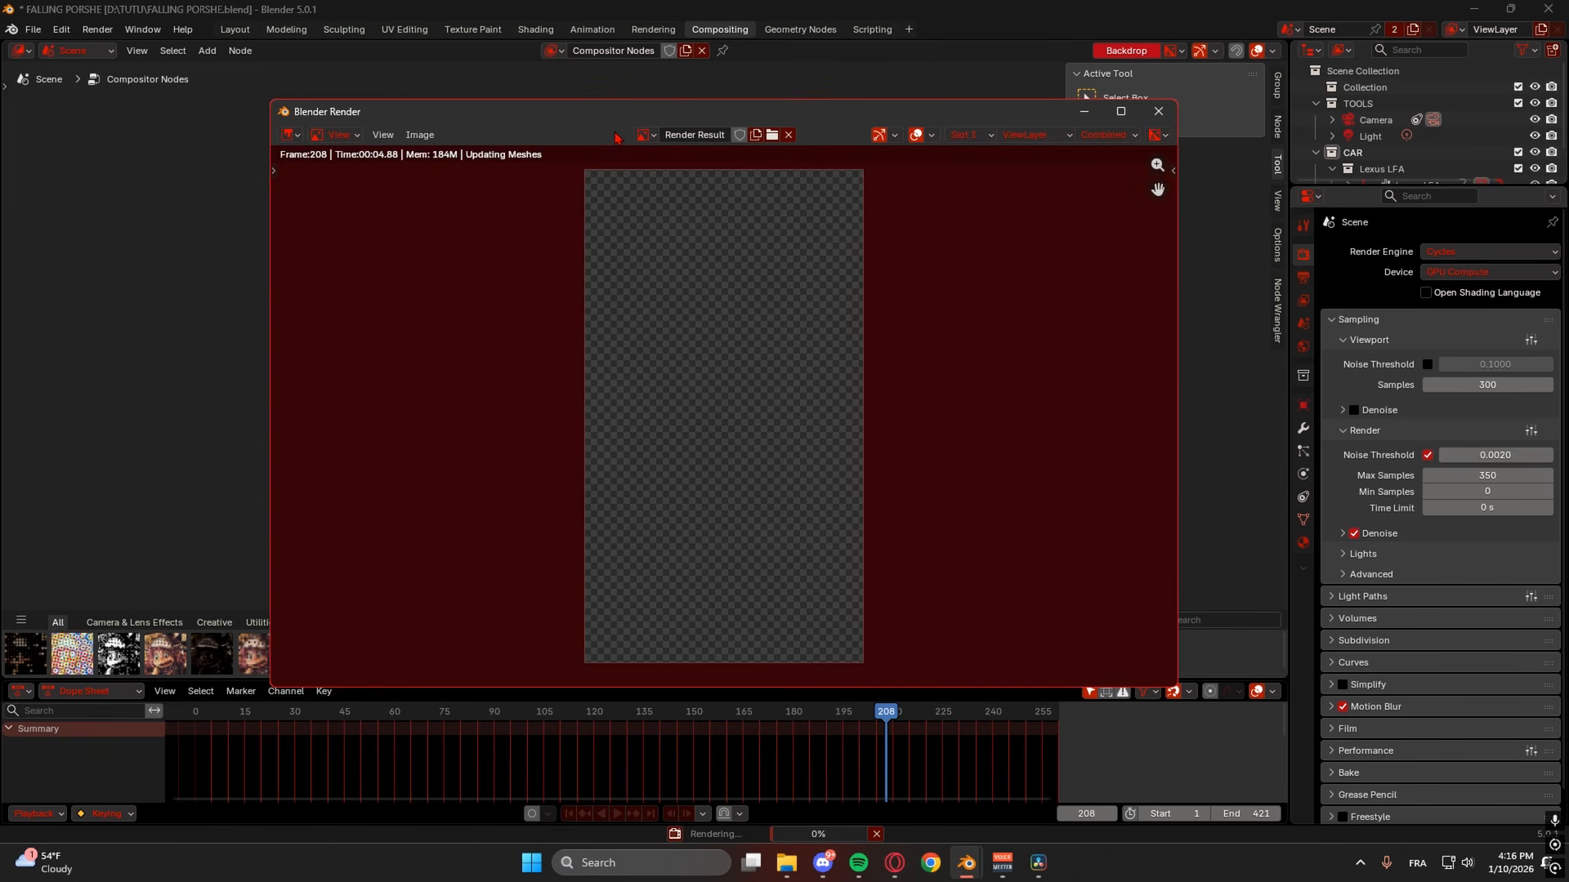
drag(582, 118, 922, 256)
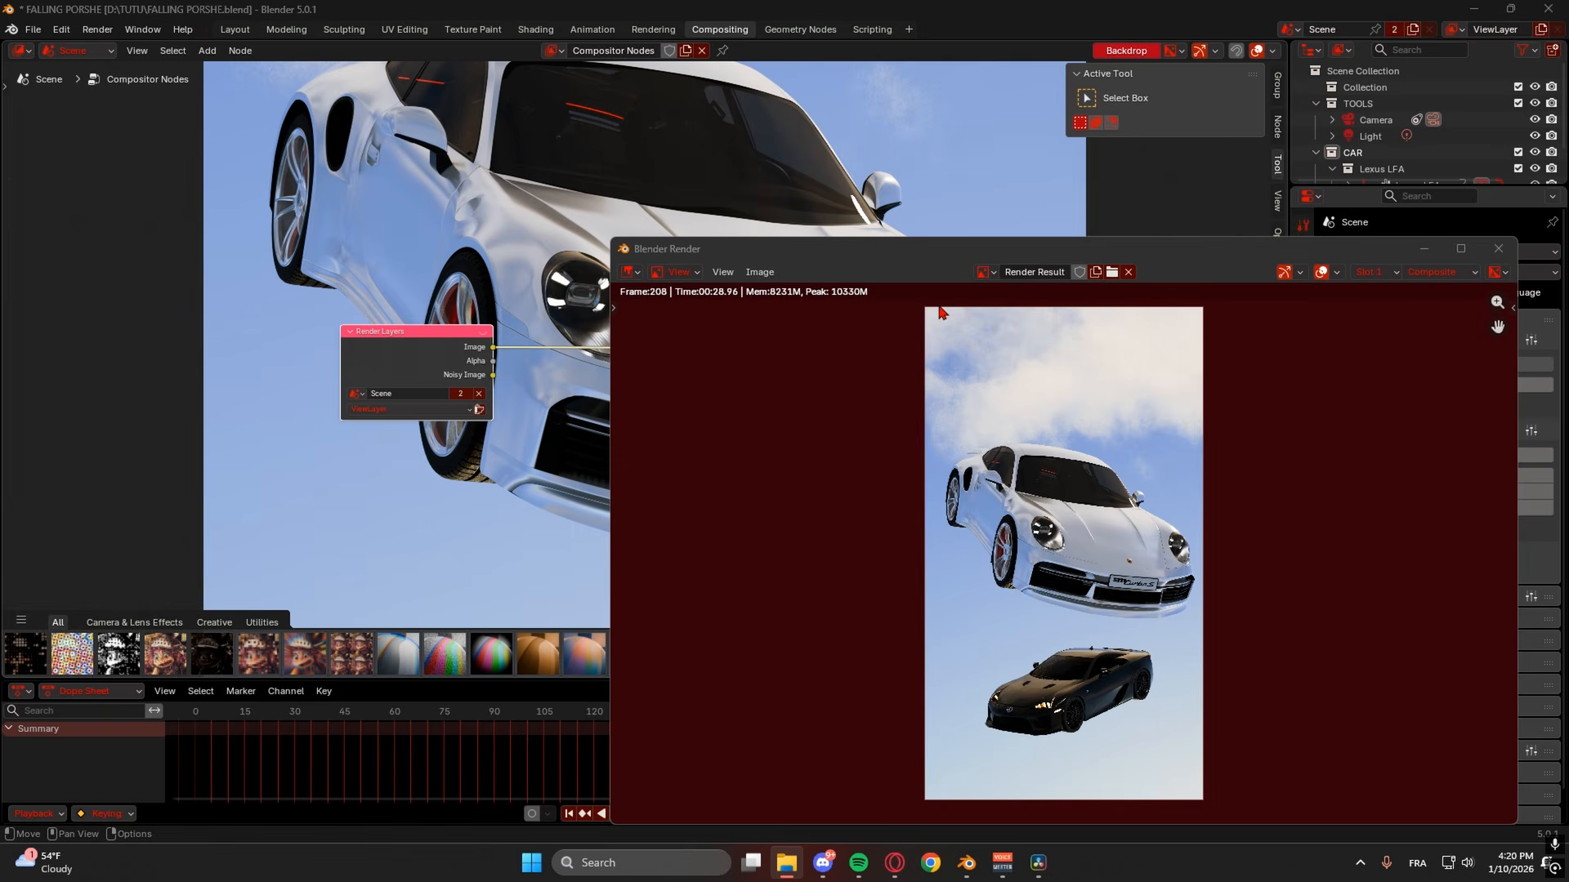
scroll(732, 301, up, 2)
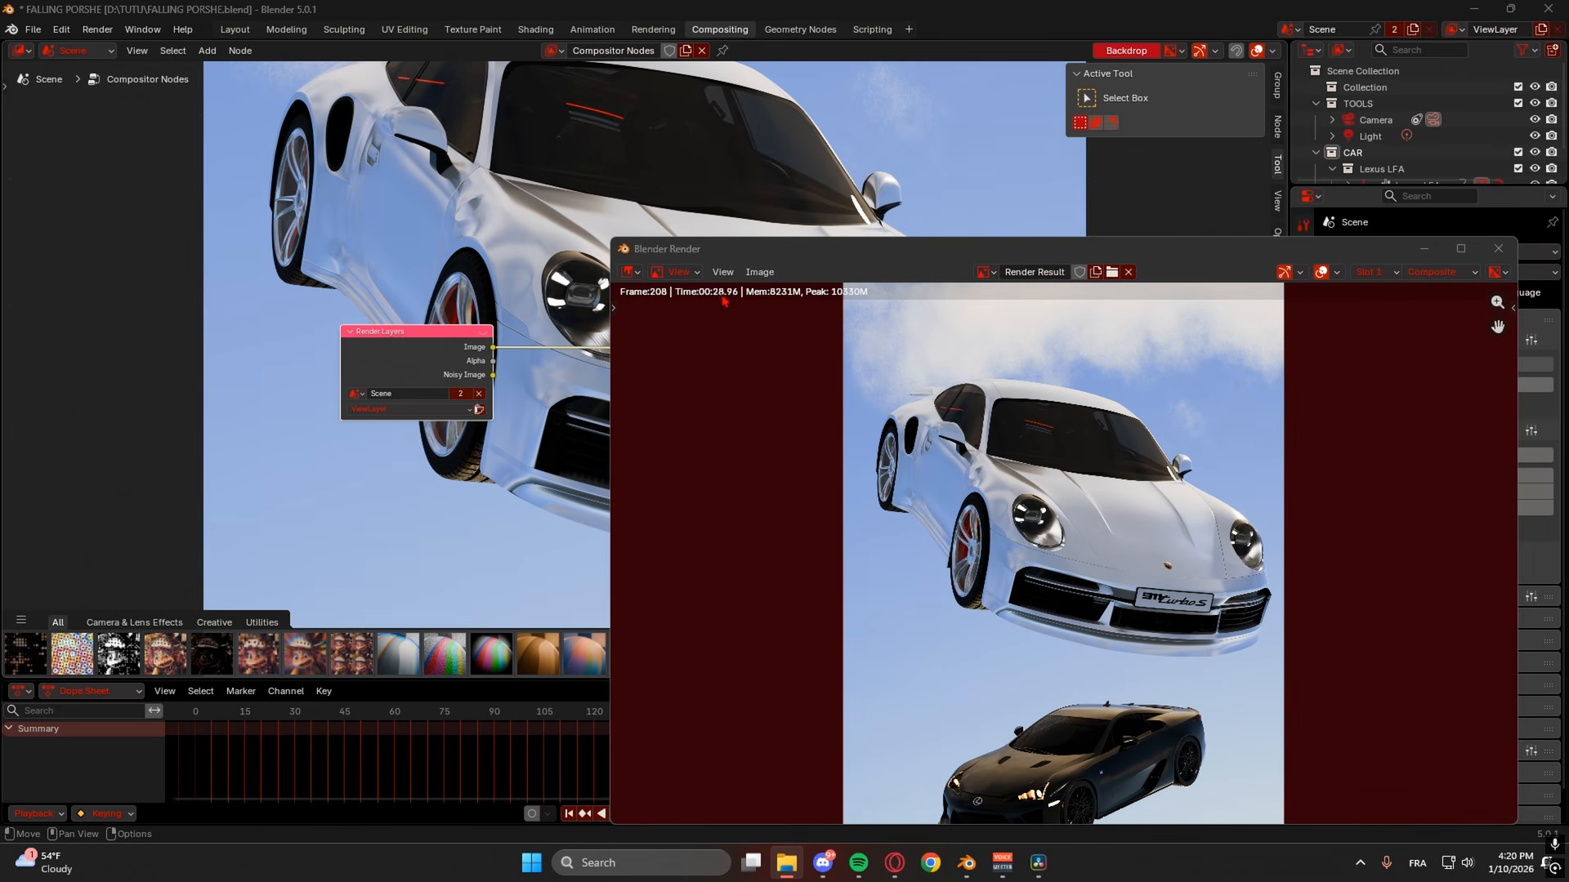
click(1497, 249)
- Set the backdrop zoom to 0.35 and vertical offset to 81.3 behind the nodes
middle_drag(943, 301, 768, 259)
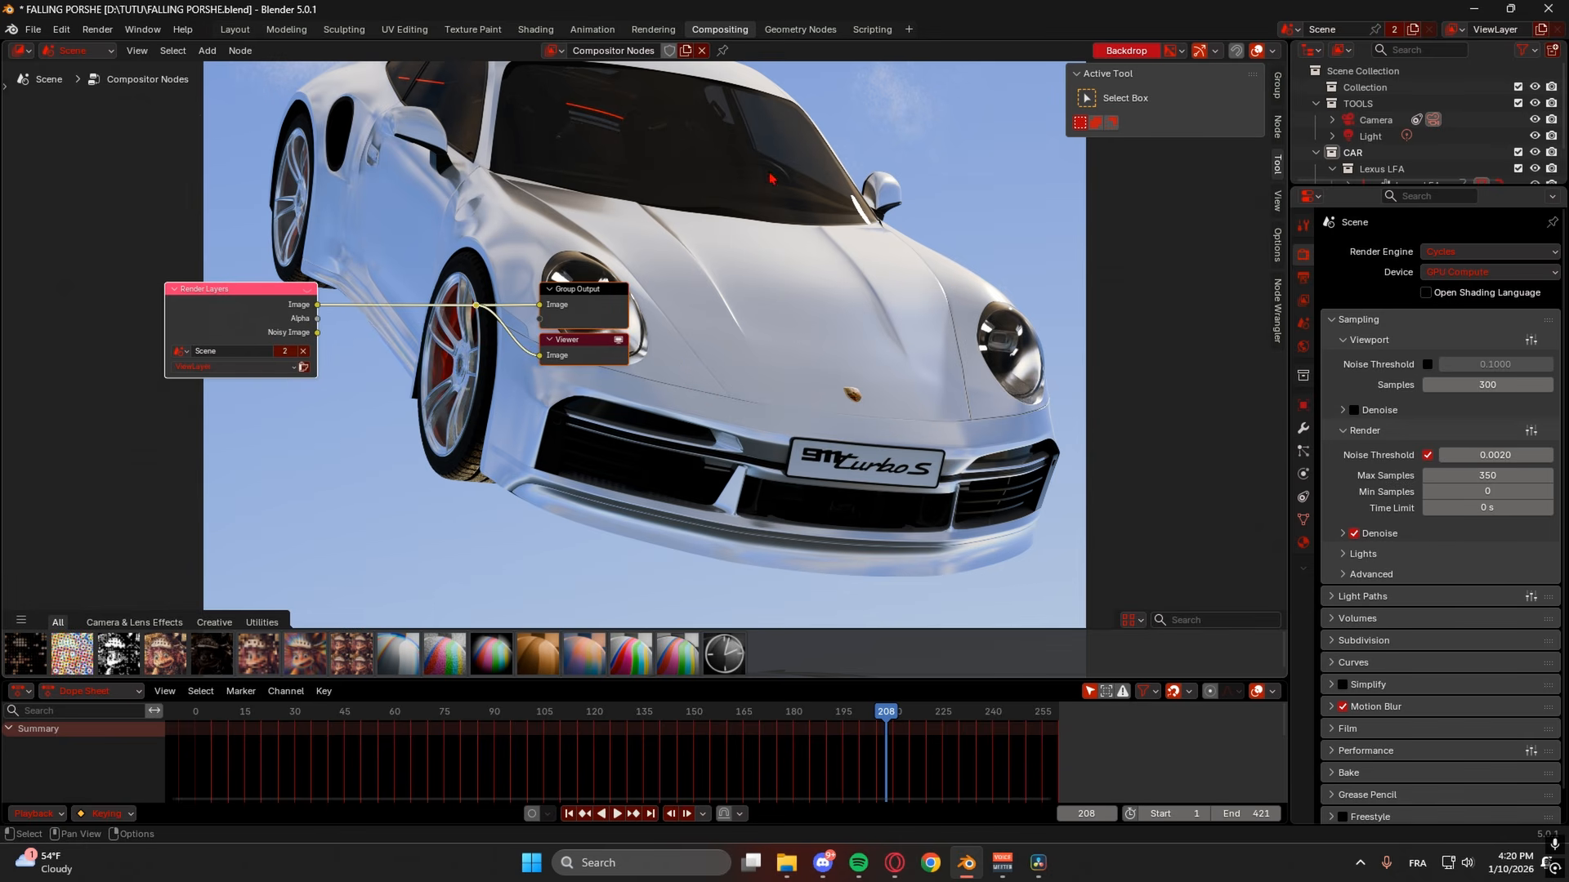
click(1277, 200)
drag(1203, 116, 1147, 117)
middle_drag(784, 295, 708, 234)
drag(1194, 149, 1228, 149)
middle_drag(679, 286, 1138, 435)
middle_drag(817, 445, 676, 551)
- Back out of an unused node search and clear the node selection
key(shift+a)
click(600, 515)
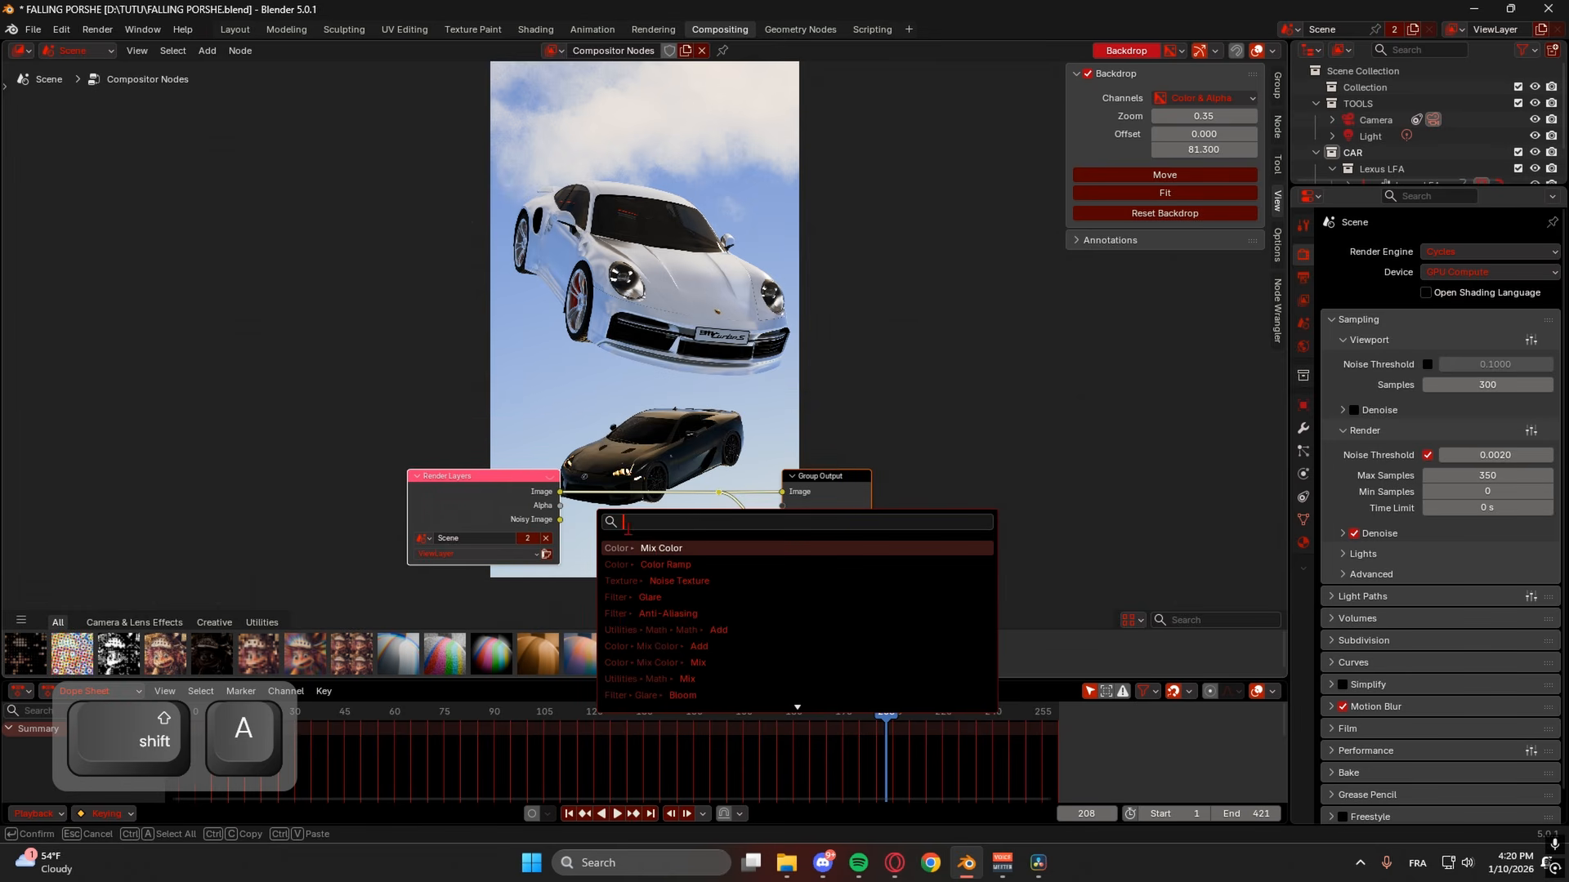
click(651, 449)
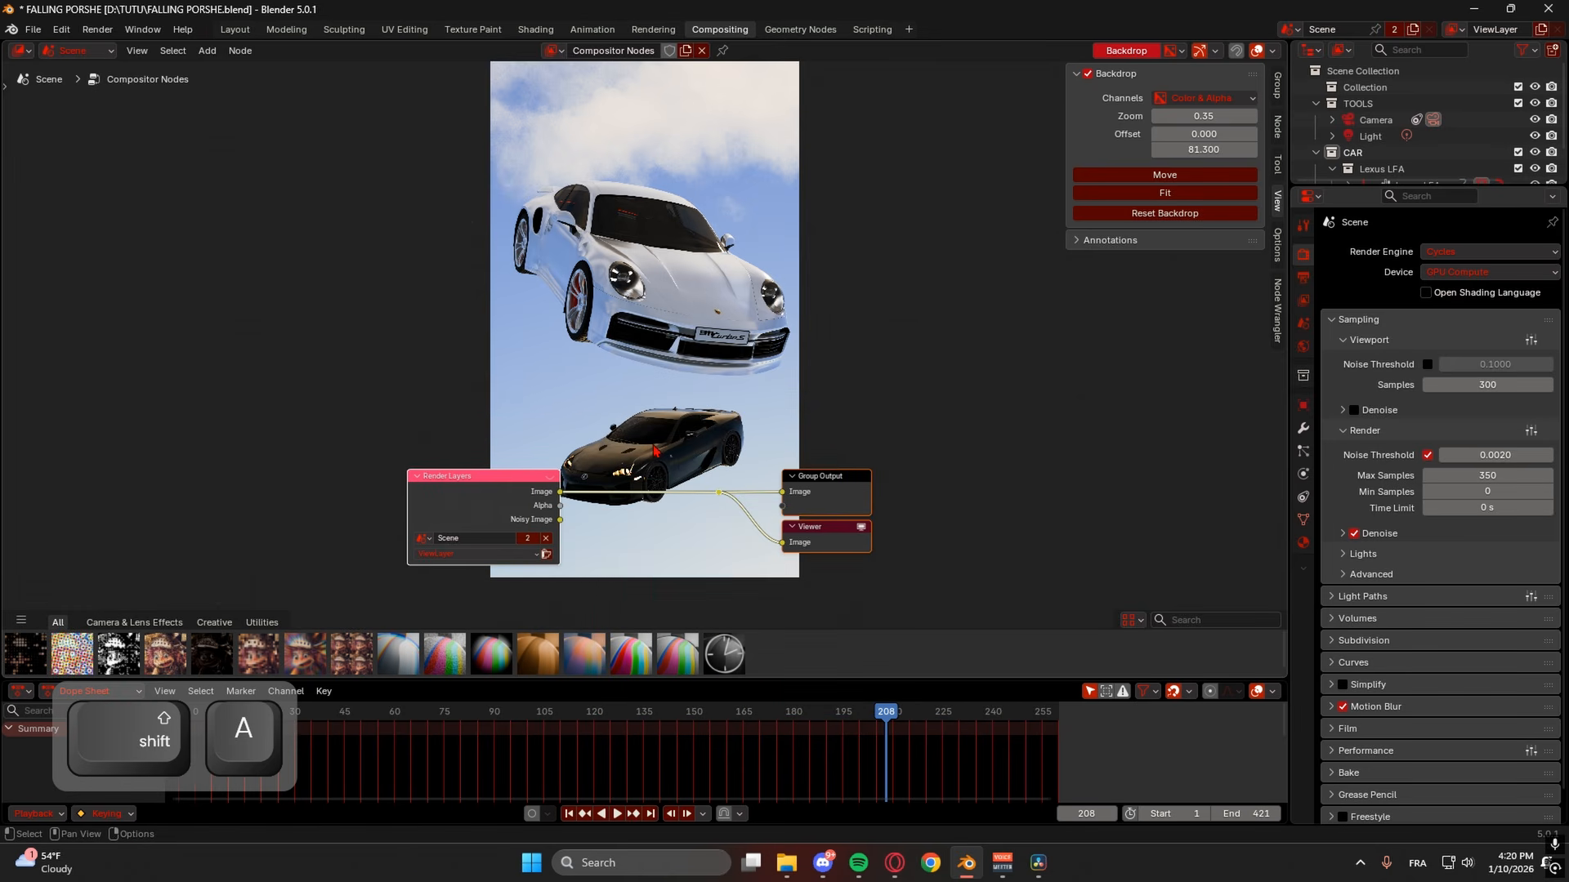
key(ctrl+a)
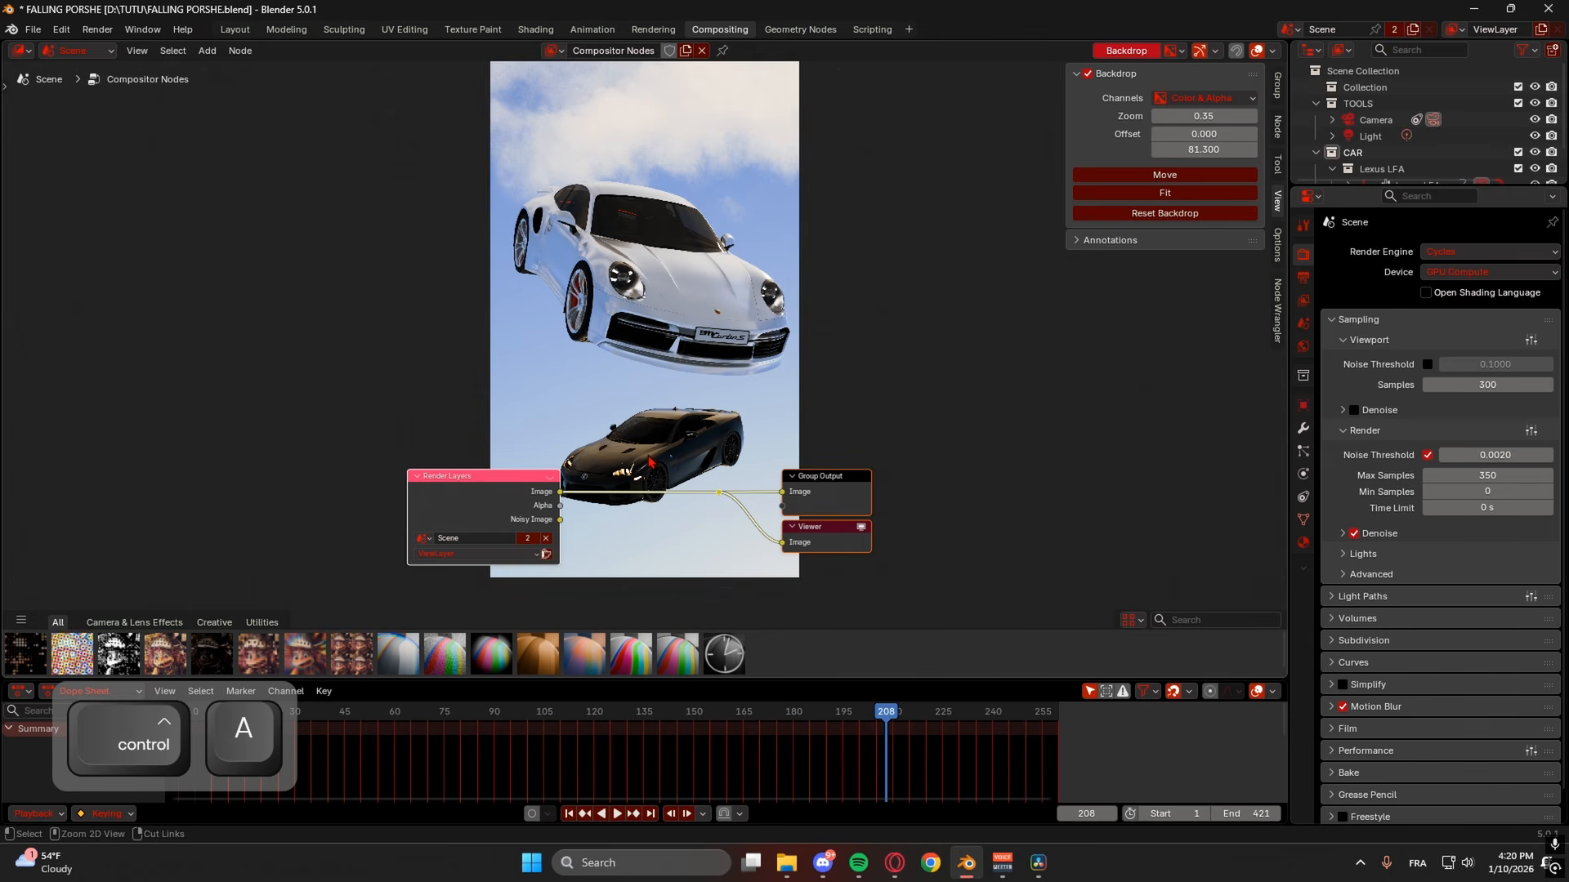
click(644, 483)
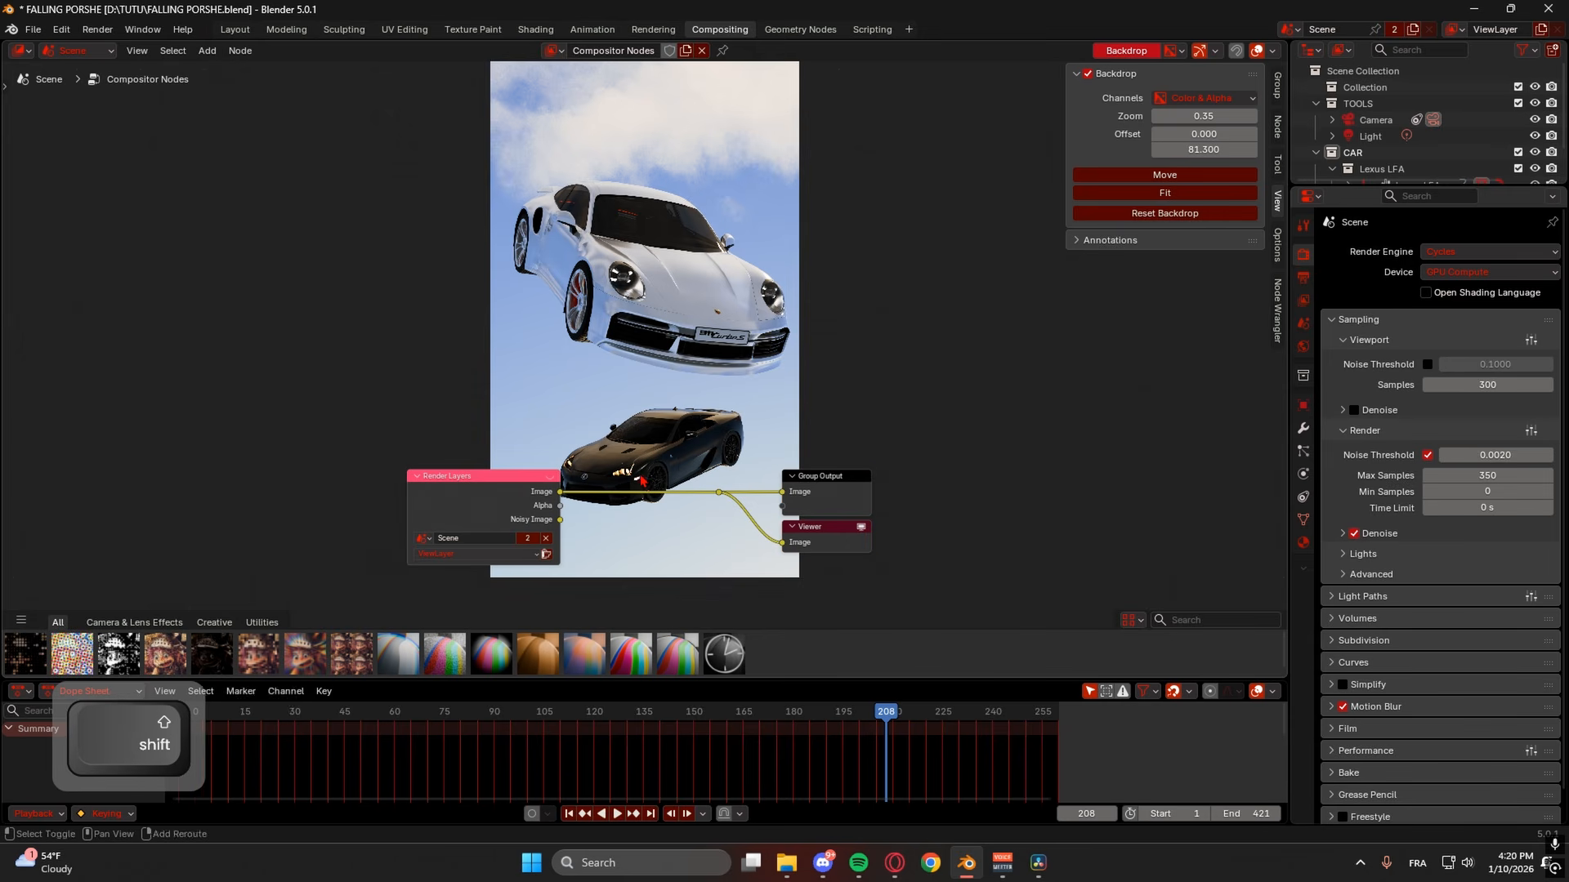
- Add a Glare node and drop it onto the Render Layers link
key(shift+a)
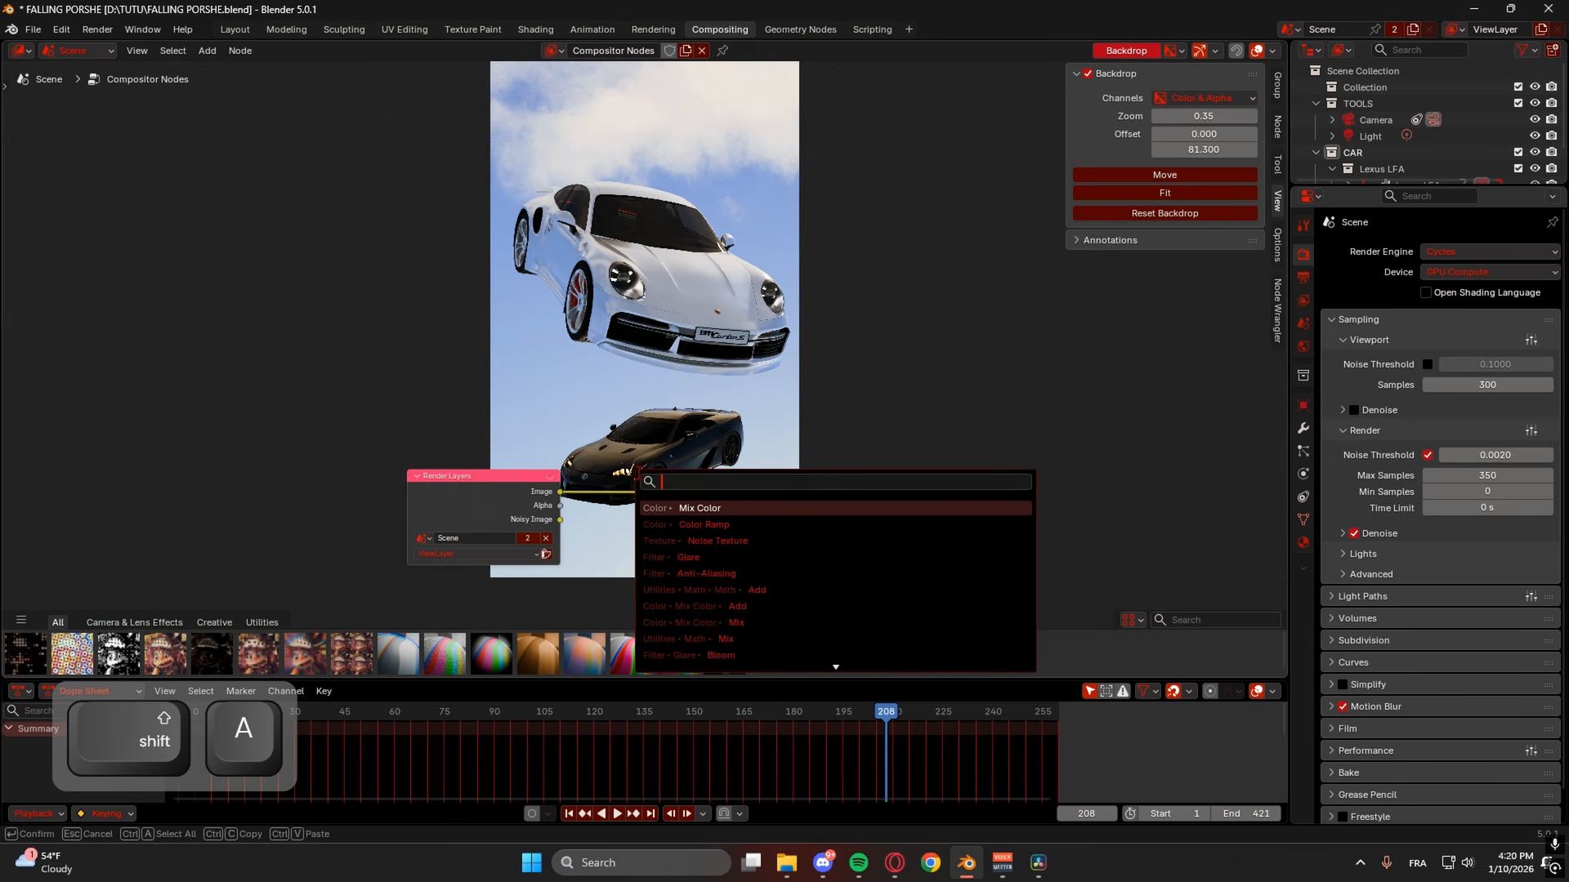
text(GLARE)
click(687, 512)
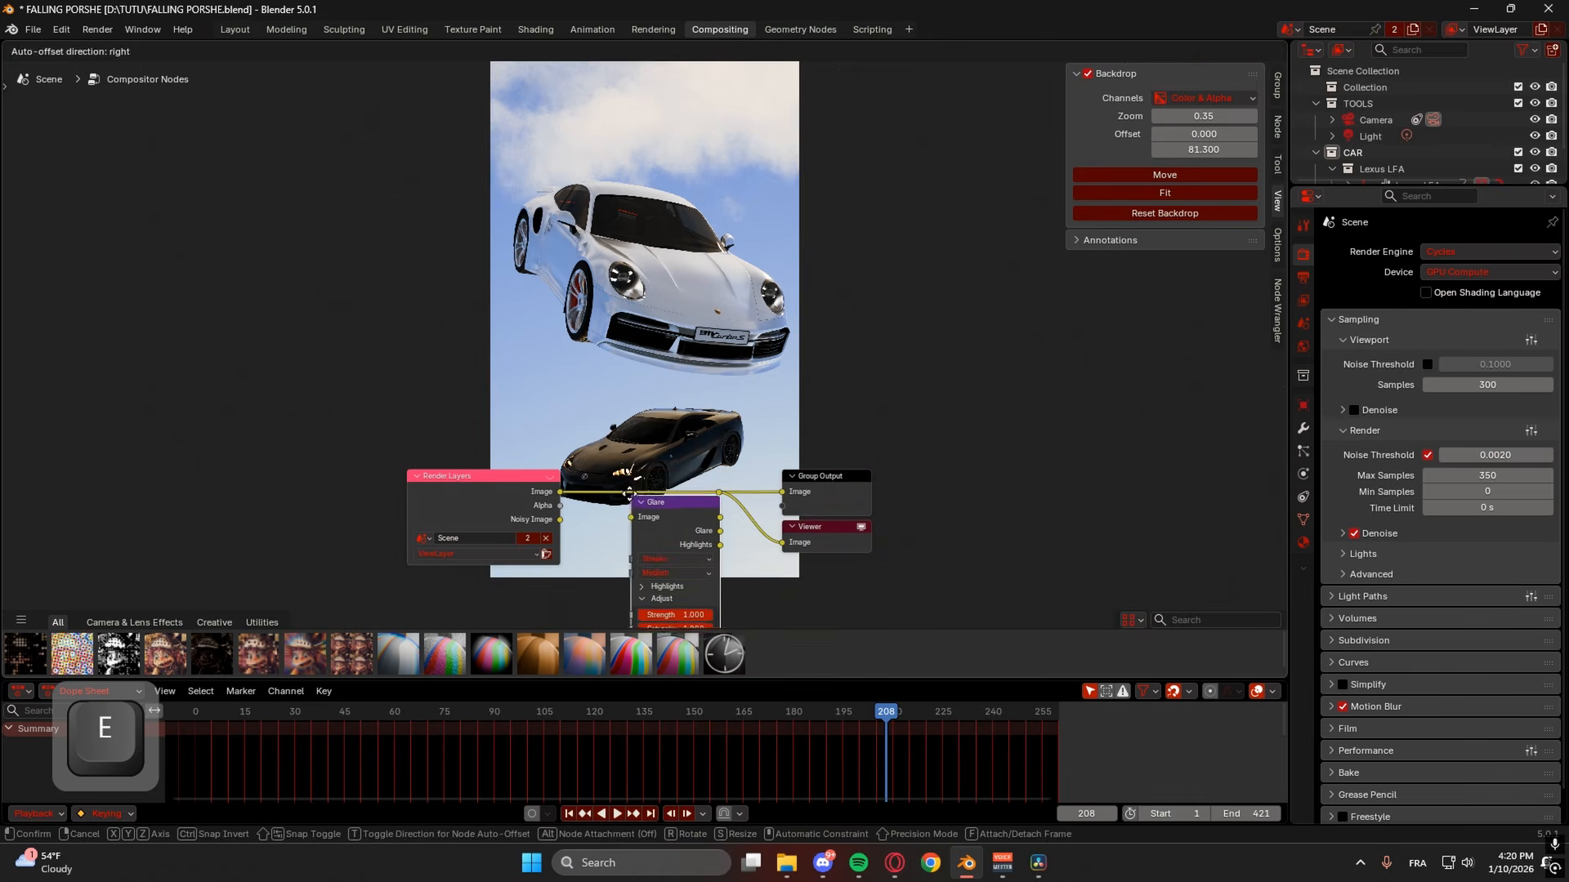
click(619, 484)
mouse_move(554, 504)
middle_down()
mouse_move(431, 122)
mouse_move(356, 116)
middle_up()
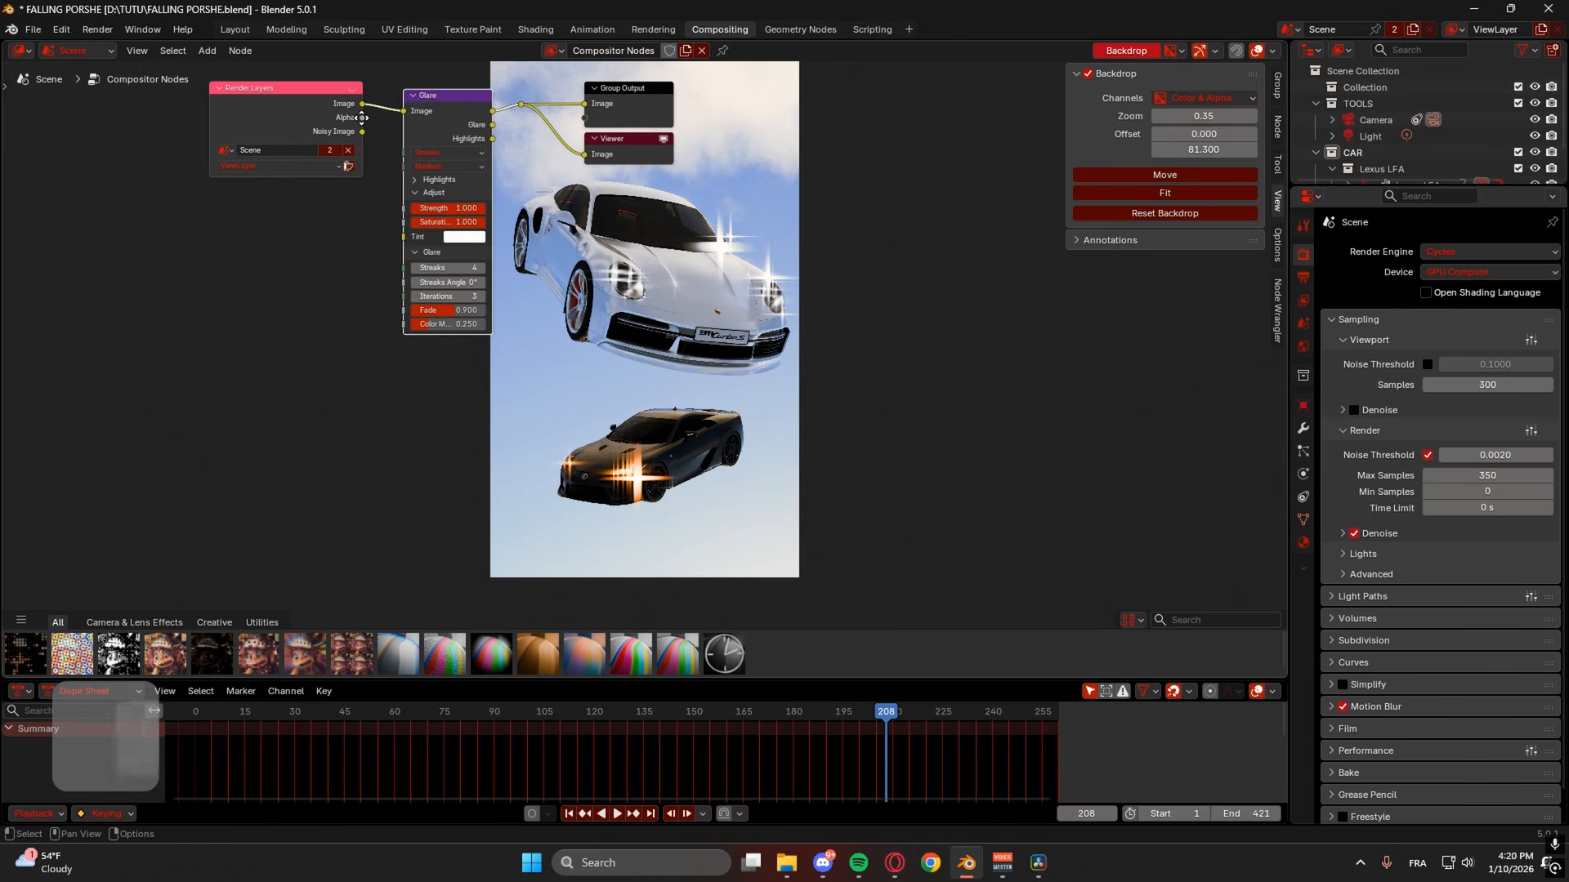
- Lower the Glare Strength to 0.058, keeping quality at Medium
drag(470, 209, 409, 209)
mouse_move(424, 215)
mouse_down()
mouse_move(392, 215)
mouse_move(424, 215)
mouse_up()
click(419, 167)
click(419, 166)
click(414, 181)
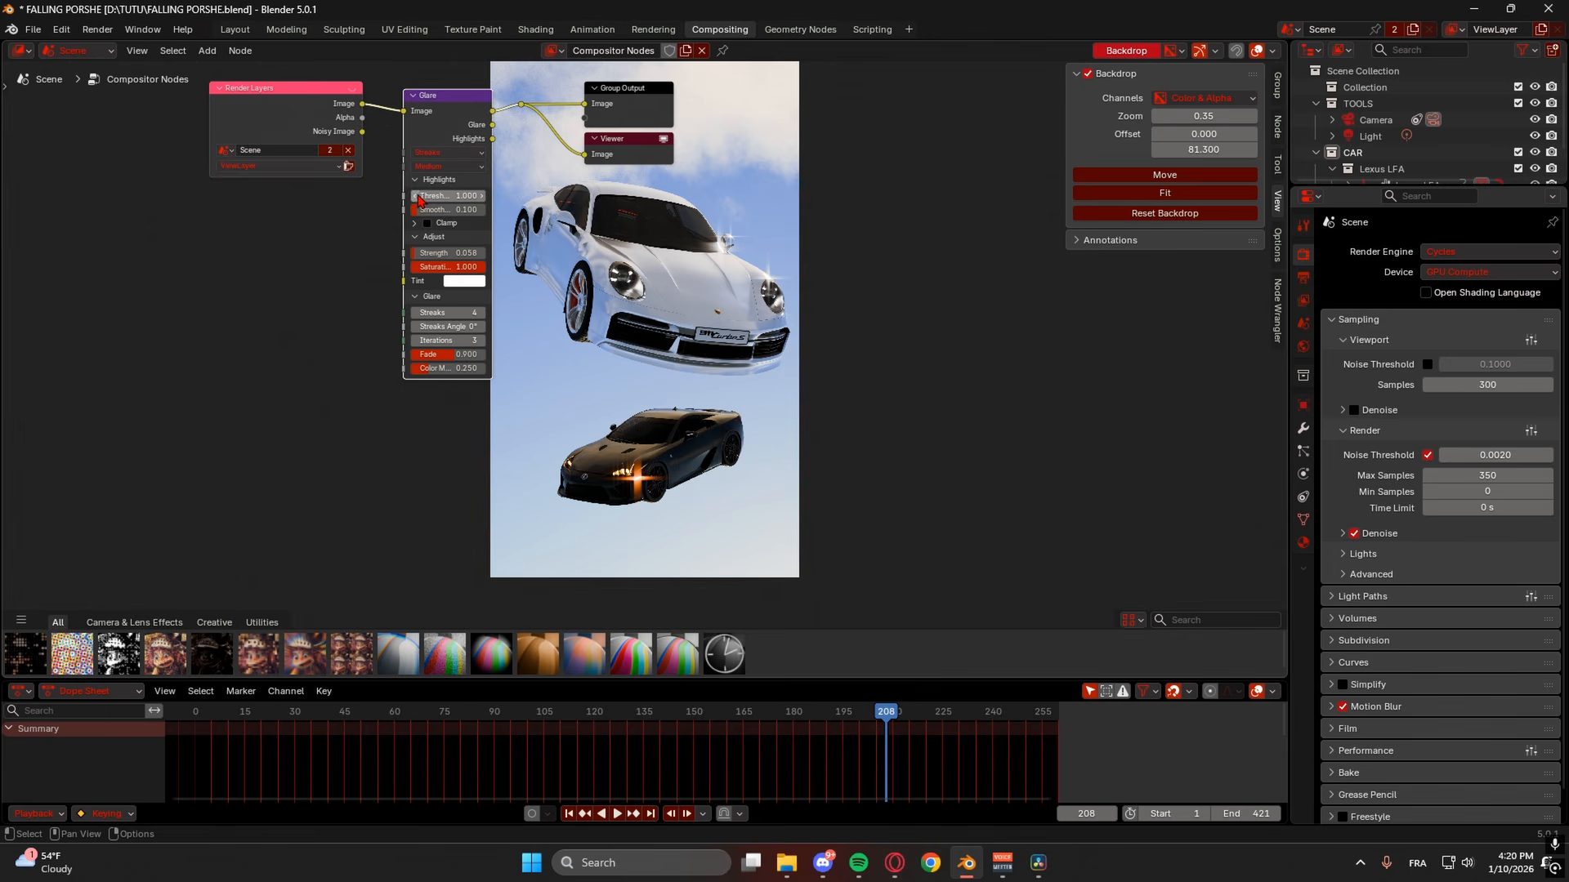
- Set the glare Threshold to 0, streaks to 5 and Fade to 0.756
scroll(427, 197, up, 3)
middle_drag(427, 196, 326, 262)
click(297, 221)
text(6.2)
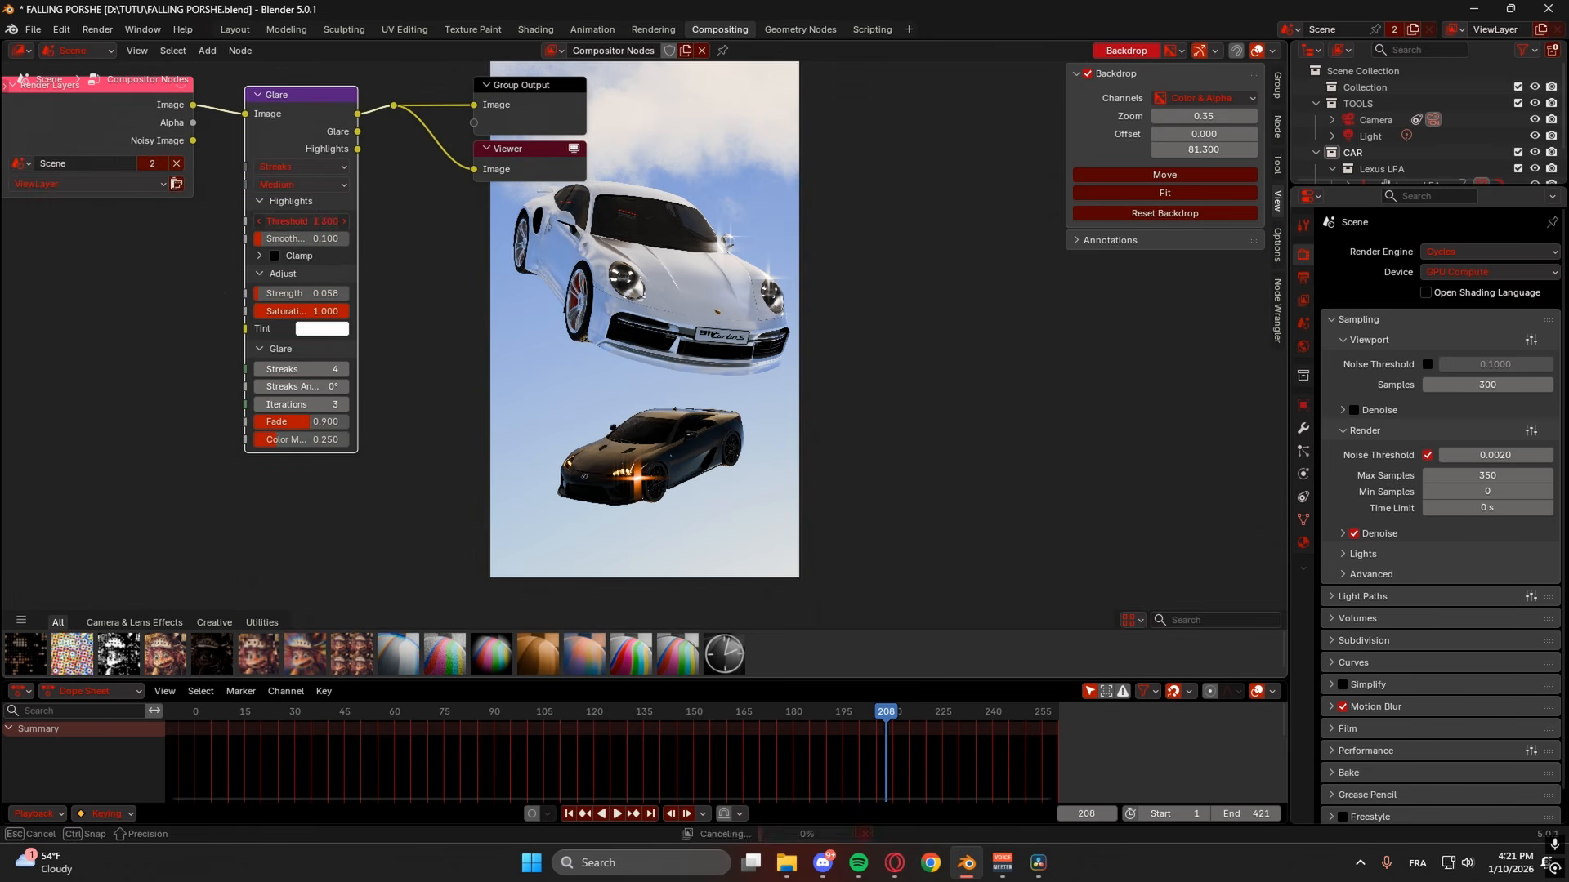
key(Return)
mouse_move(297, 222)
mouse_down()
mouse_move(386, 223)
mouse_move(288, 221)
mouse_up()
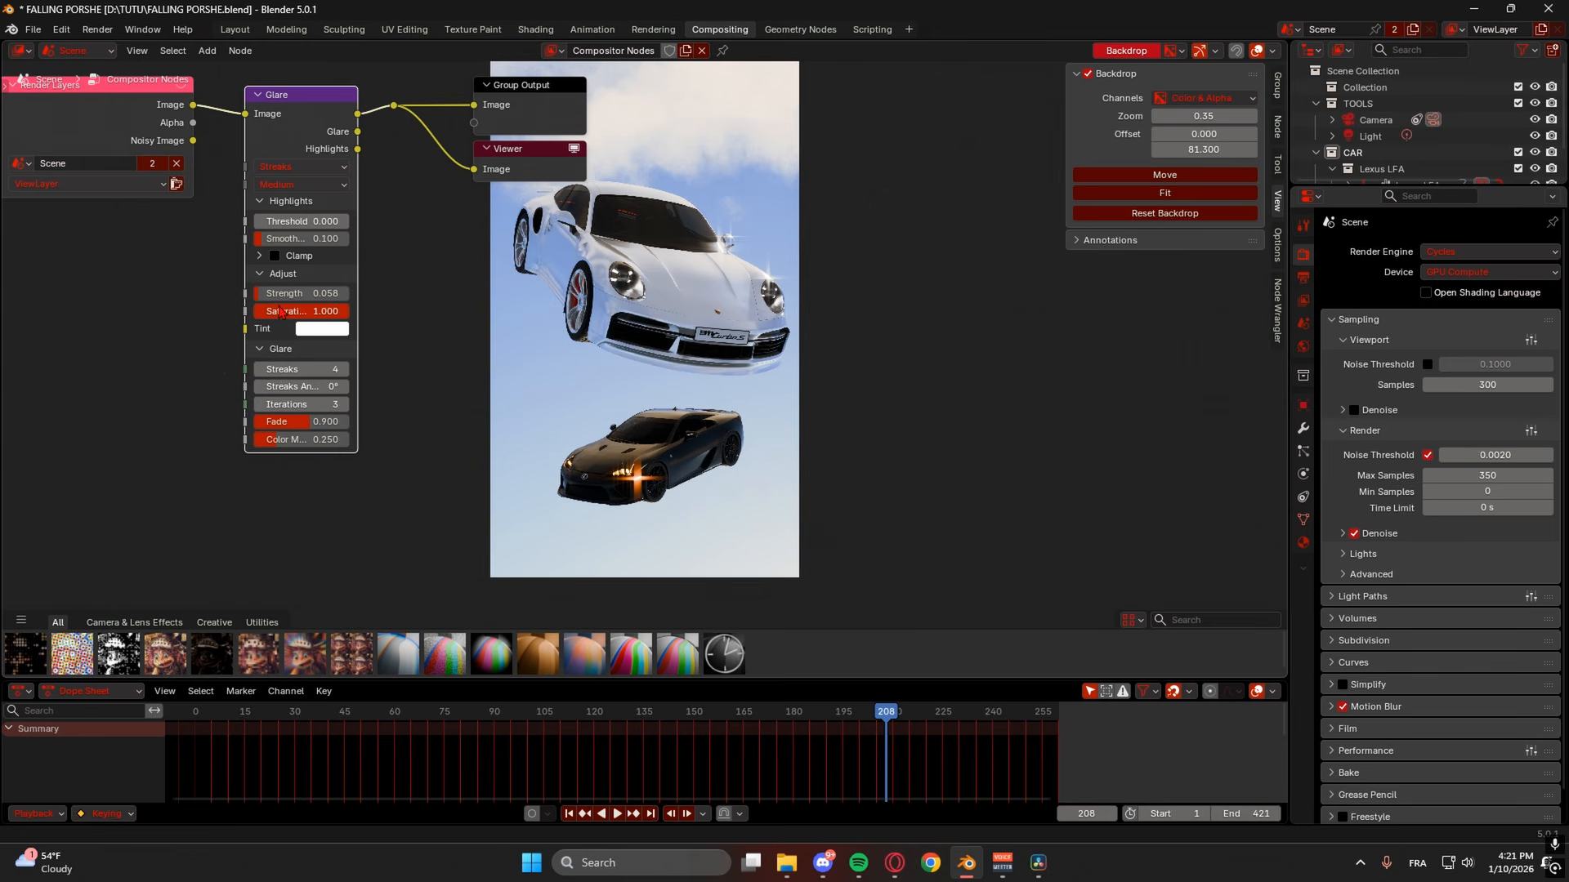
drag(286, 369, 286, 369)
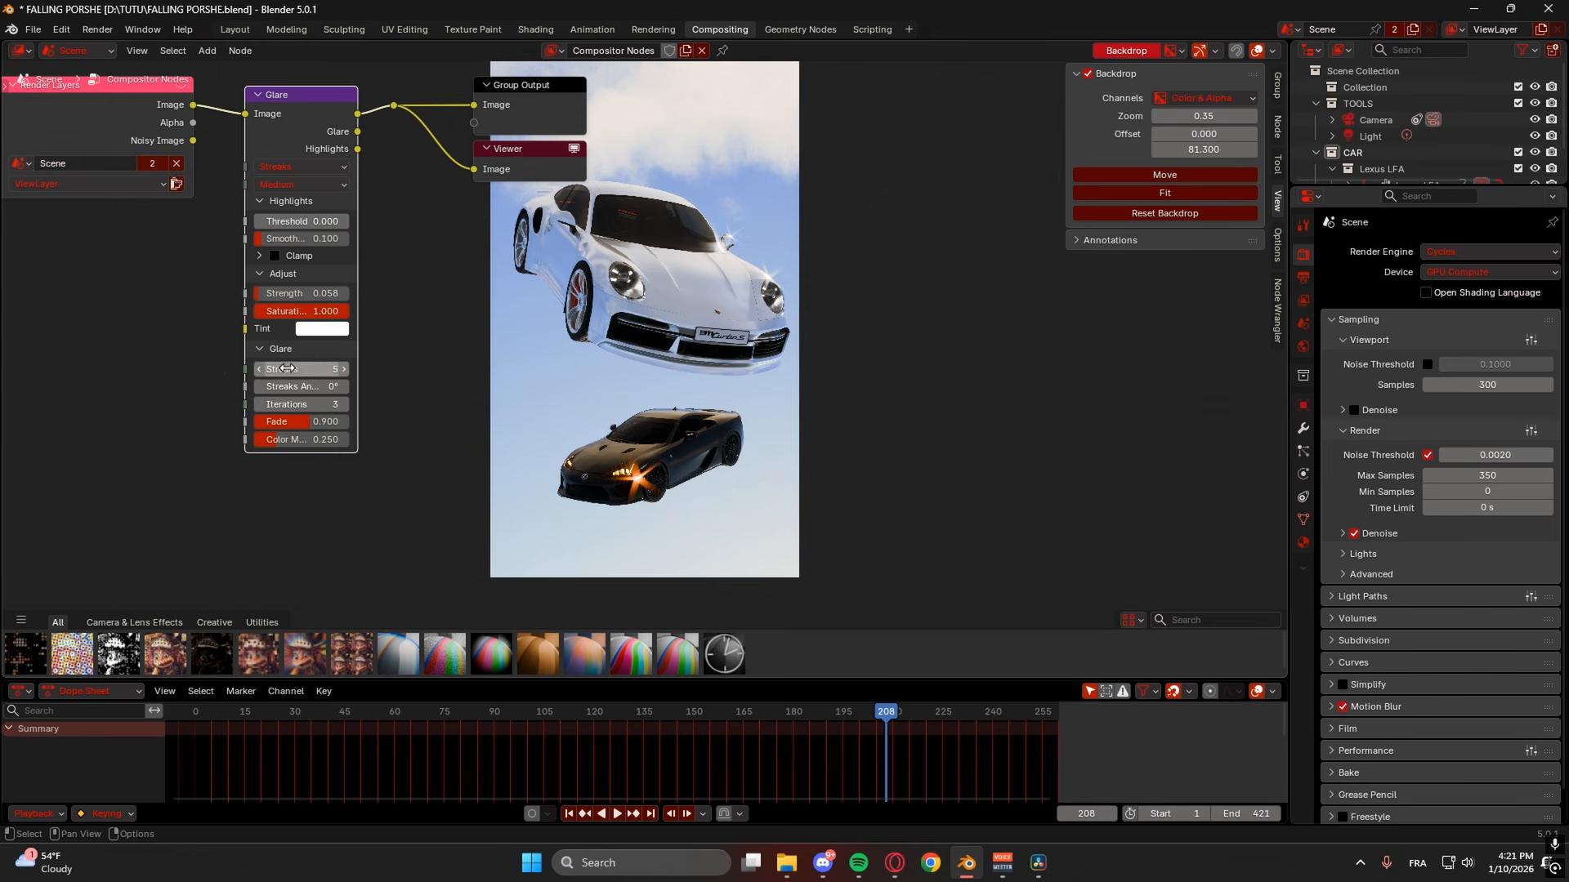
drag(316, 422, 276, 421)
middle_drag(613, 293, 772, 351)
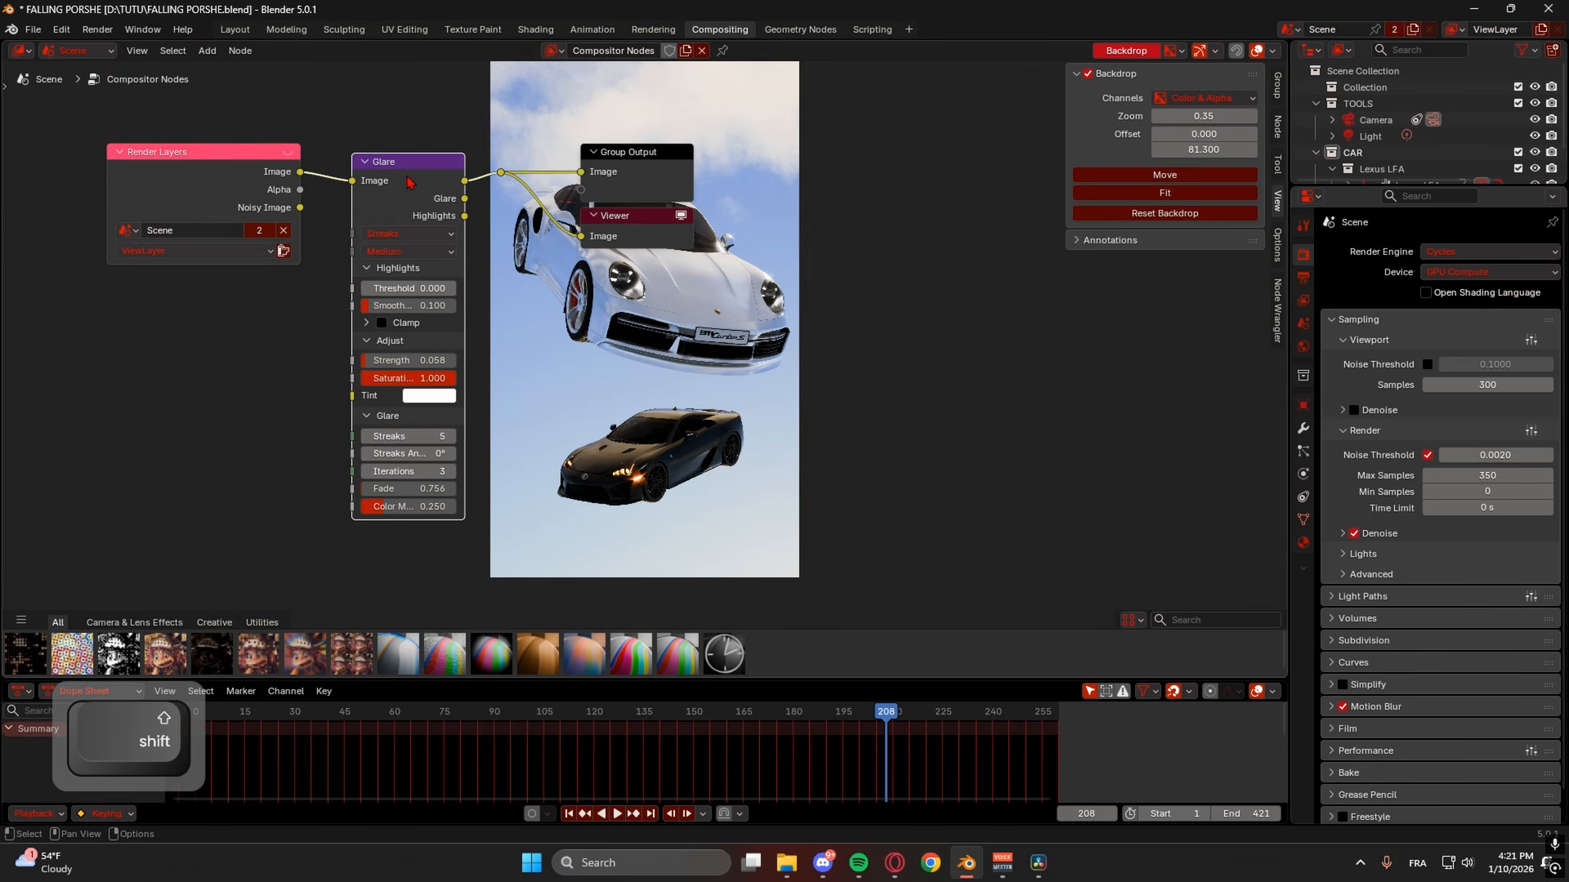
- Duplicate the Glare node after the first and make the copy a Bloom glare
key(shift+d)
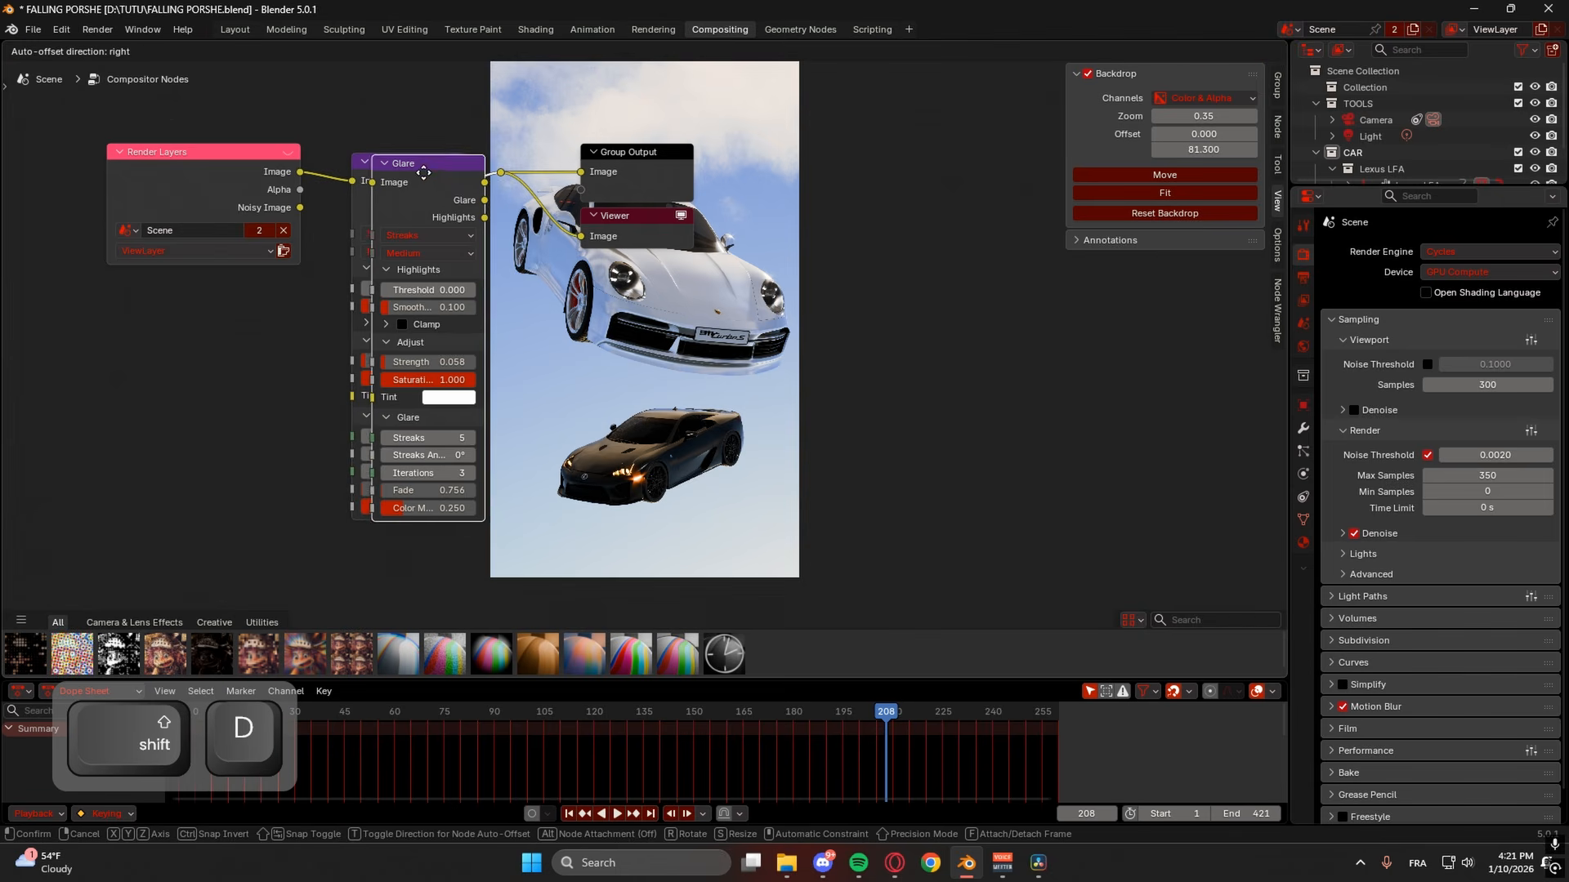
click(462, 161)
middle_drag(682, 233, 494, 189)
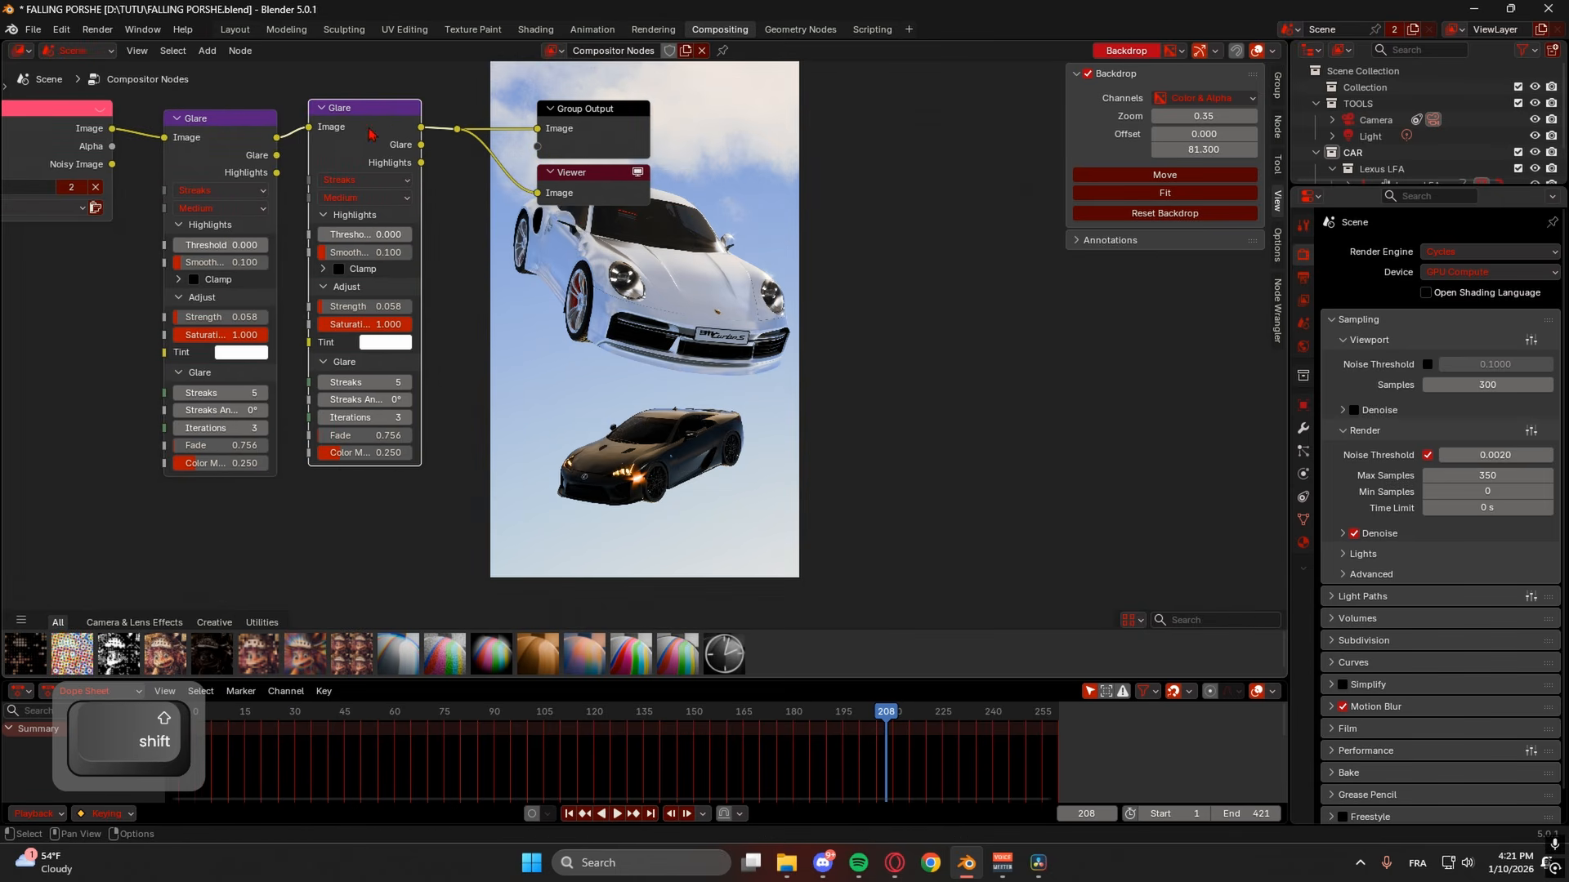
click(356, 180)
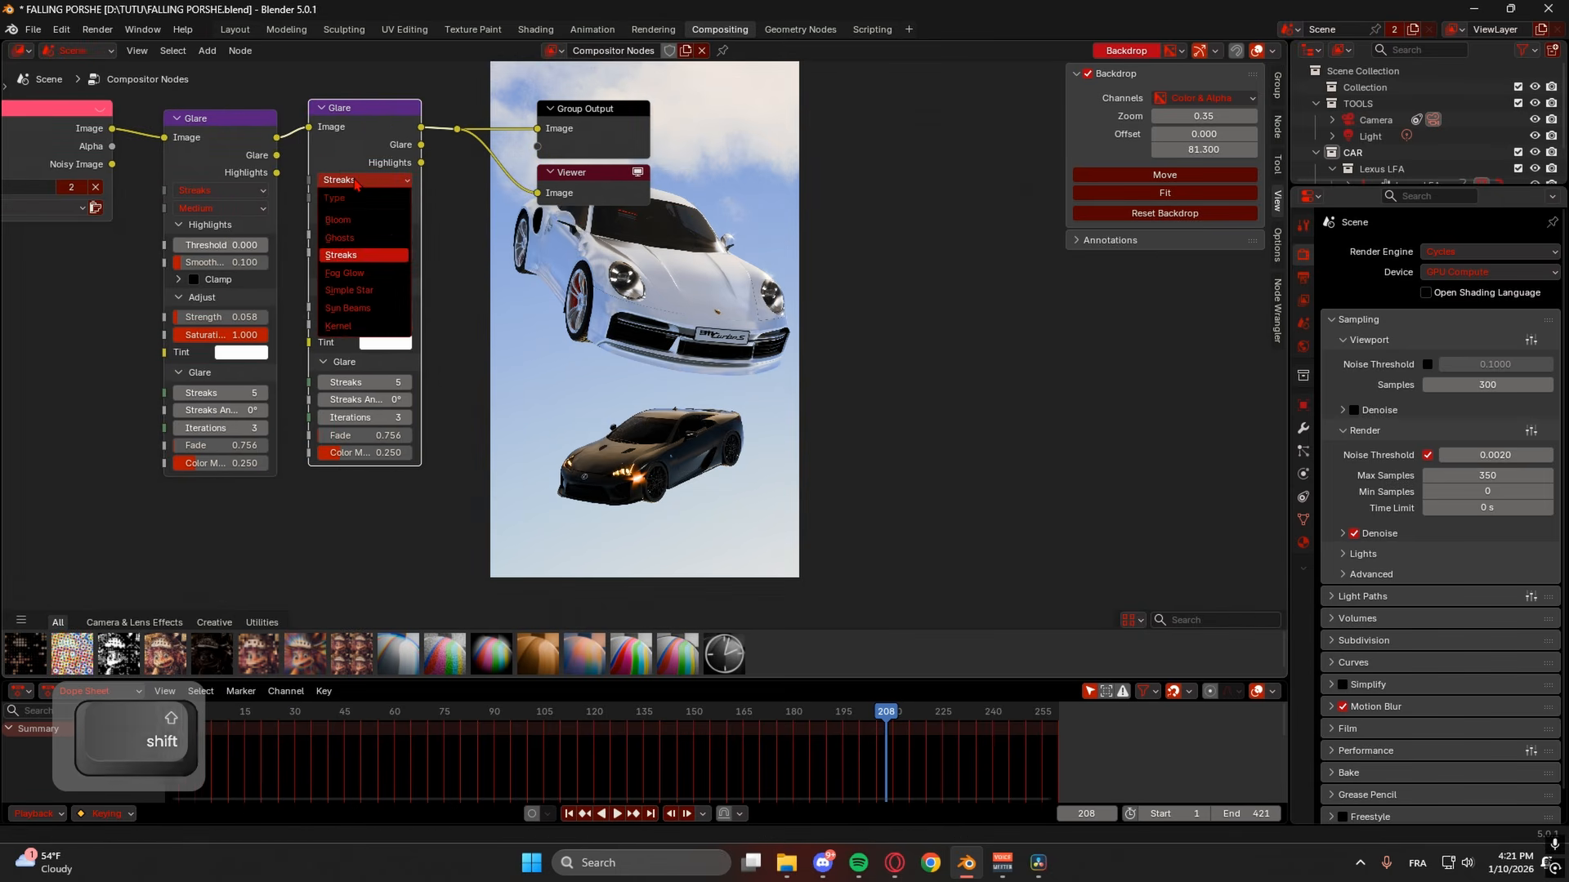
click(360, 225)
- Tune the Bloom's strength and size and tint it light blue
middle_drag(351, 255, 265, 273)
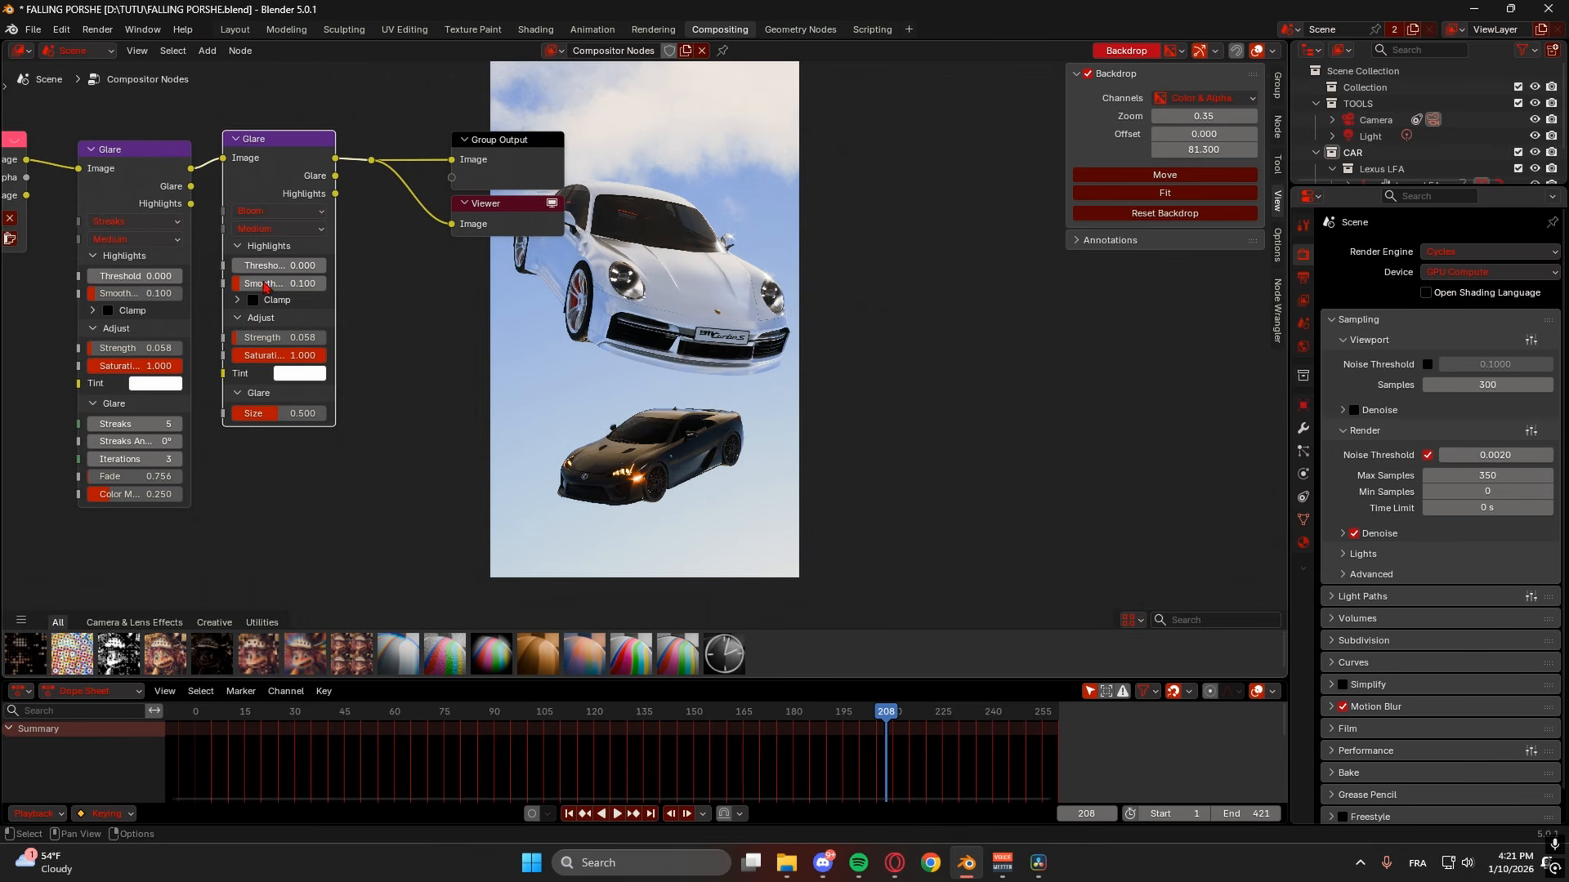
mouse_move(268, 265)
mouse_down()
mouse_move(323, 265)
mouse_move(269, 265)
mouse_up()
mouse_move(255, 338)
mouse_down()
mouse_move(292, 338)
mouse_move(274, 337)
mouse_up()
middle_drag(377, 337, 355, 310)
drag(234, 315, 225, 315)
click(273, 347)
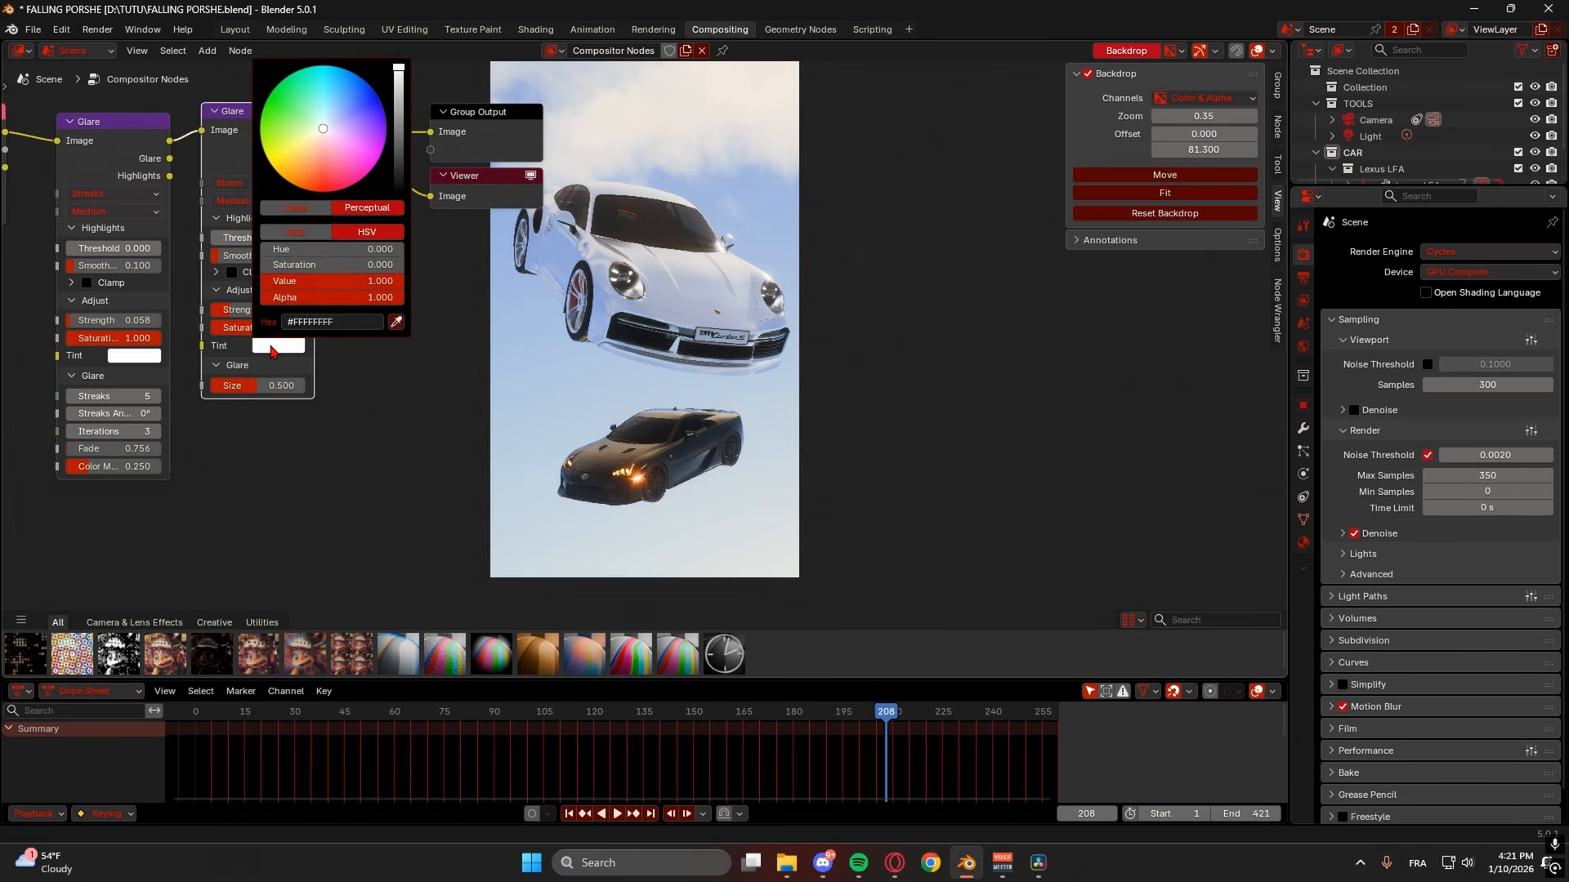
drag(328, 125, 331, 120)
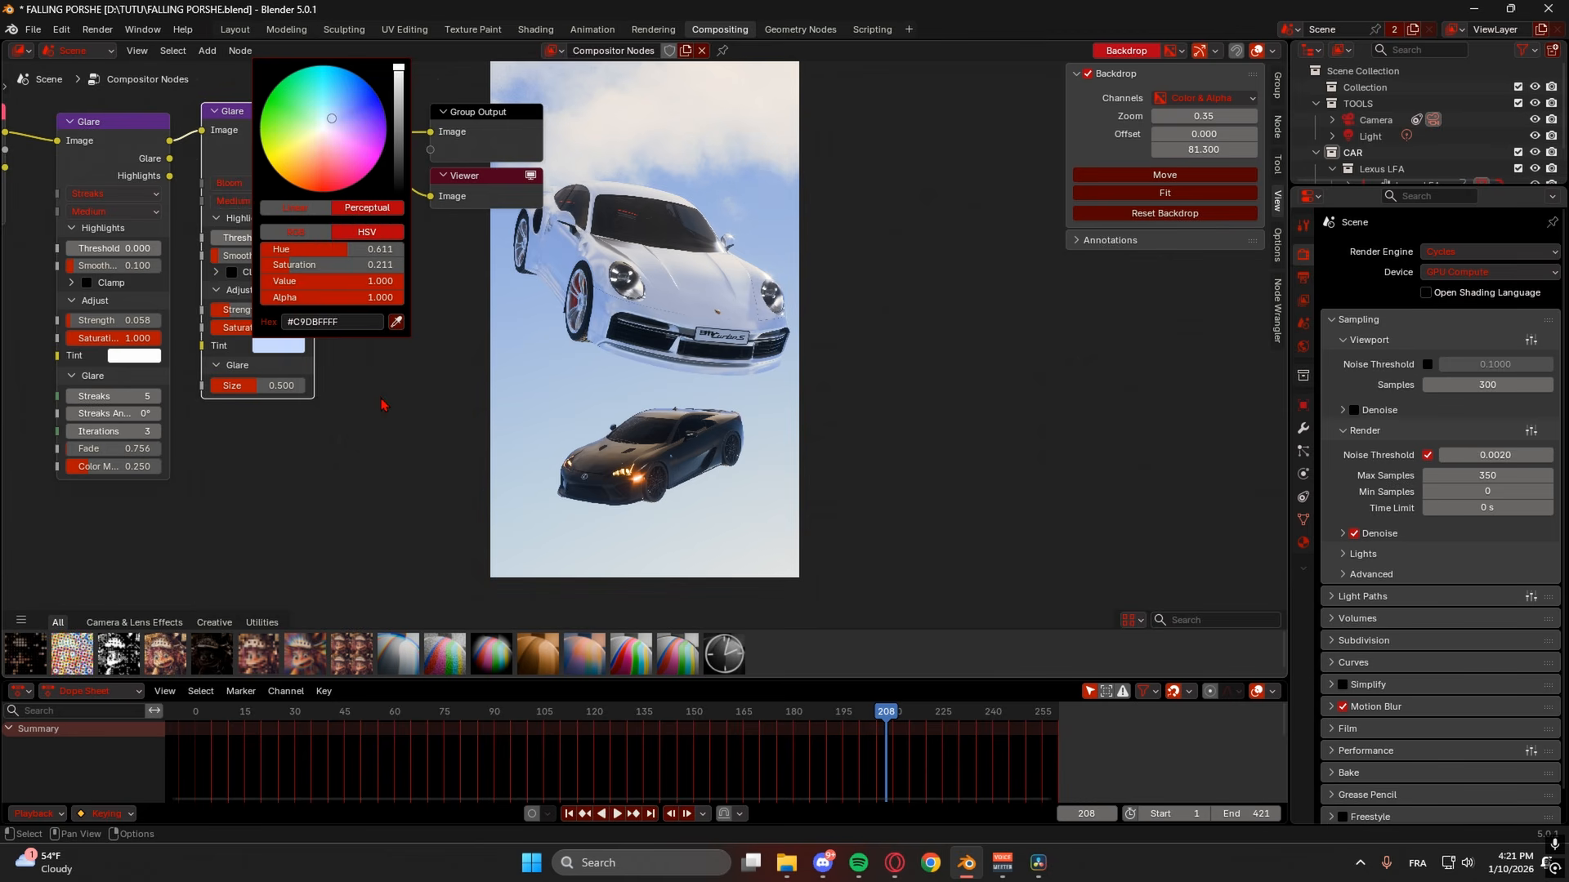
mouse_move(258, 396)
mouse_down()
mouse_move(243, 393)
mouse_move(280, 389)
mouse_up()
middle_drag(428, 329, 355, 391)
- Insert a Bloom copy before the output as Fog Glow with strength 0.117, size 0.450
click(260, 168)
click(198, 171)
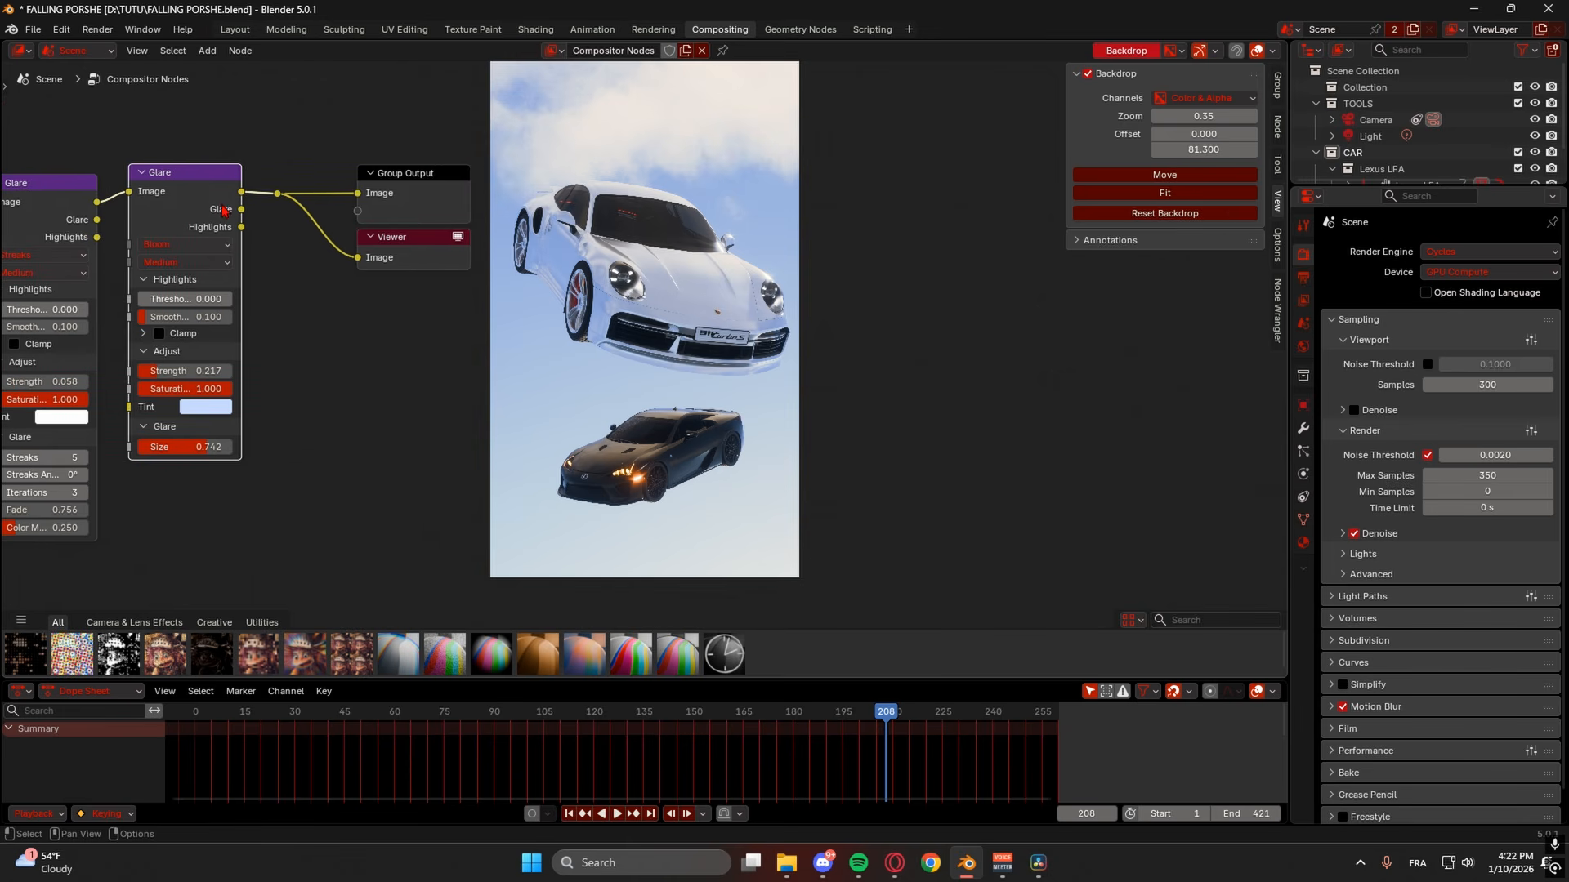
key(shift+d)
click(283, 235)
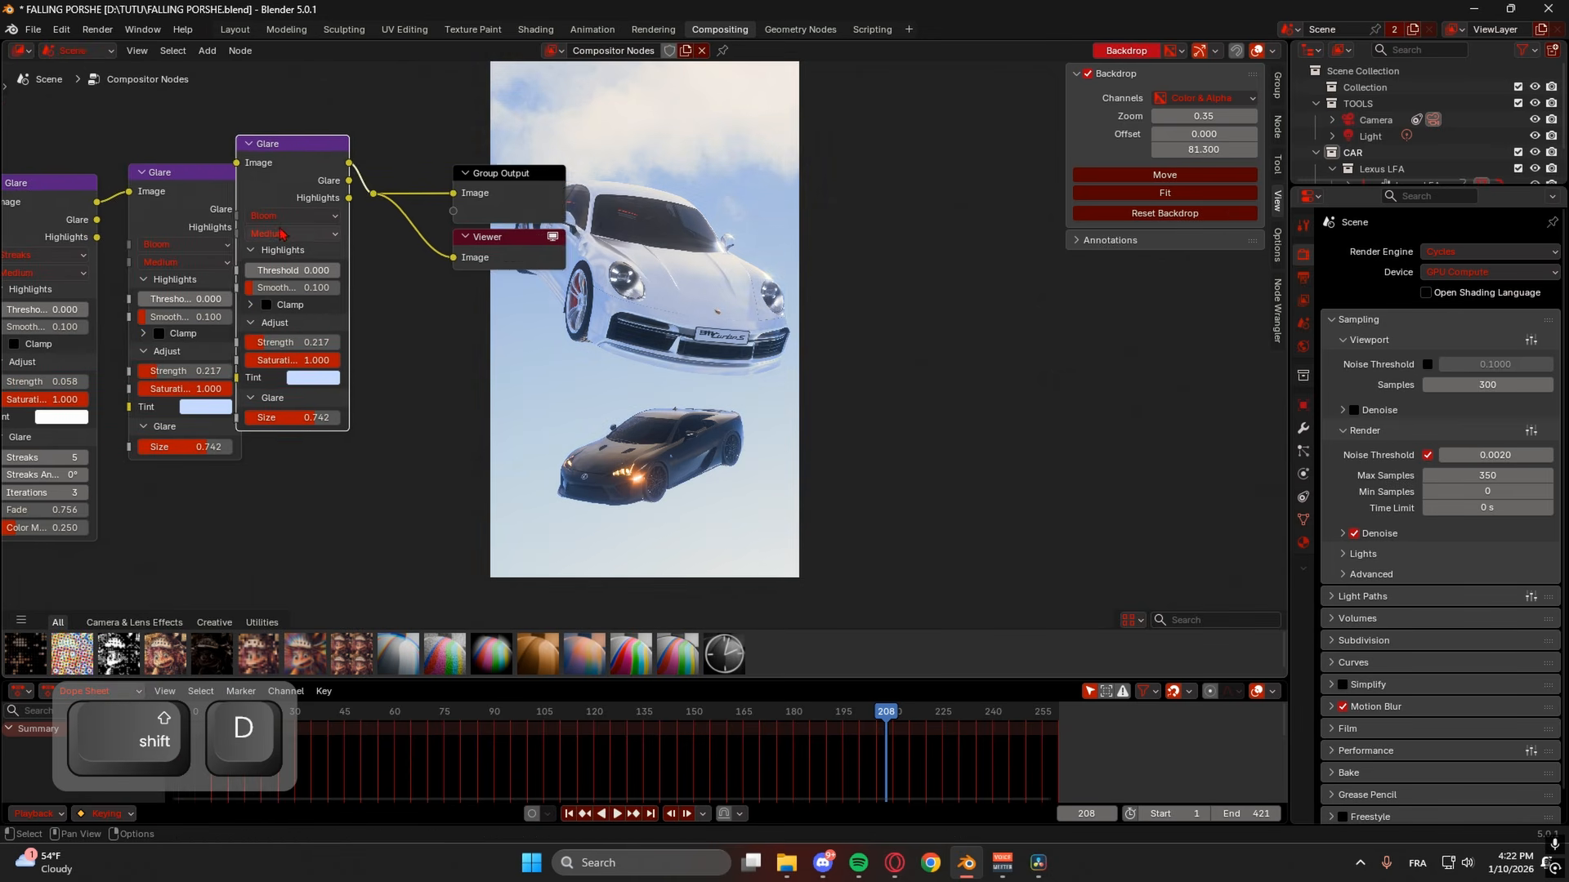
middle_drag(391, 307, 359, 227)
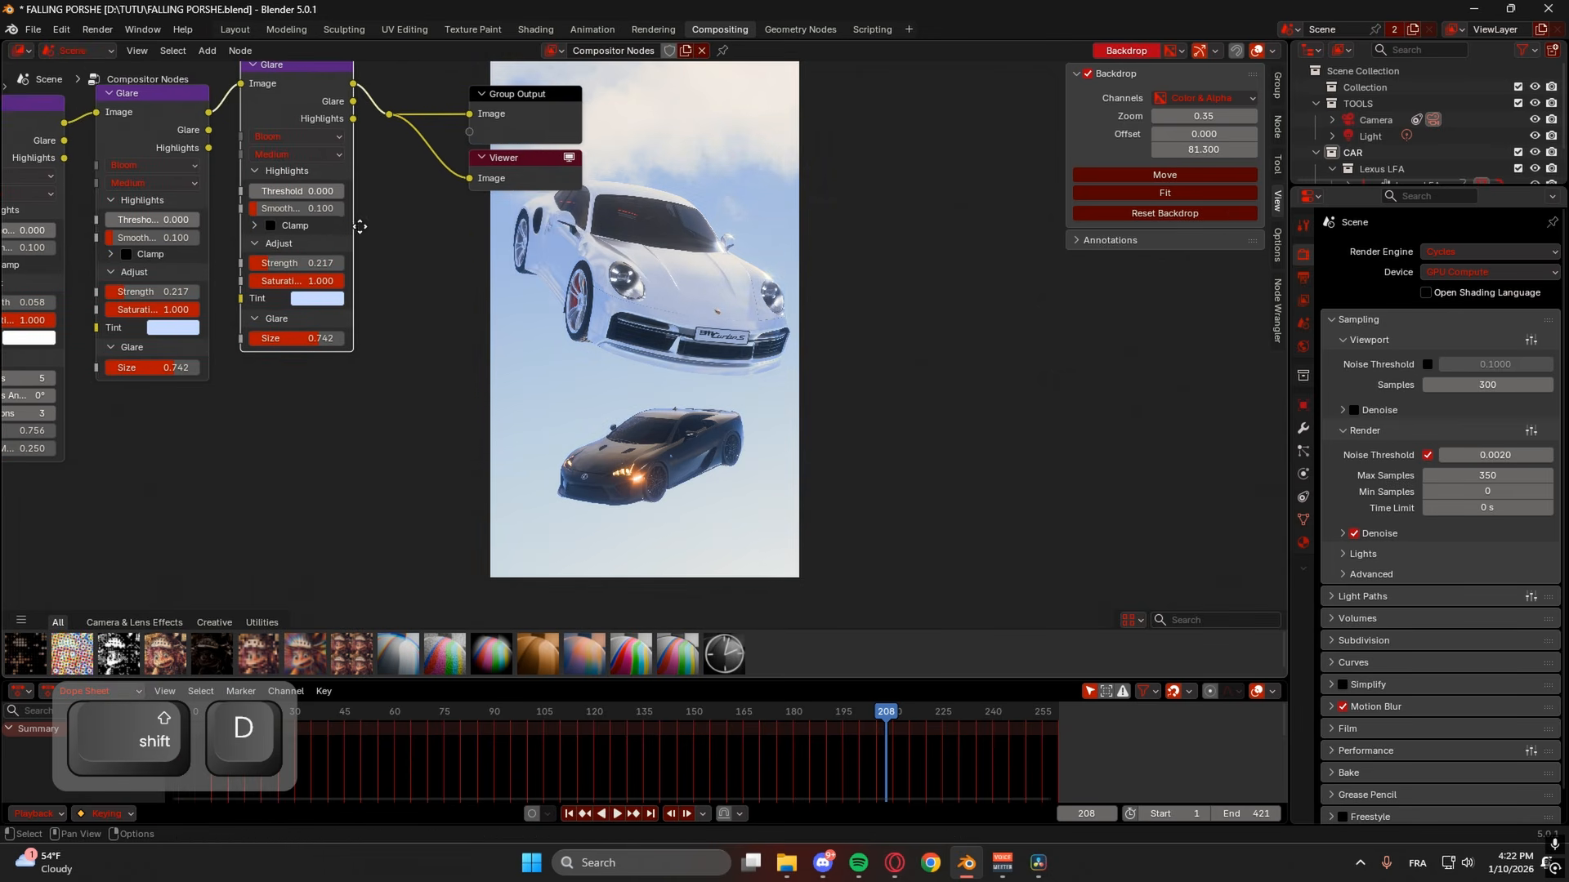
click(294, 137)
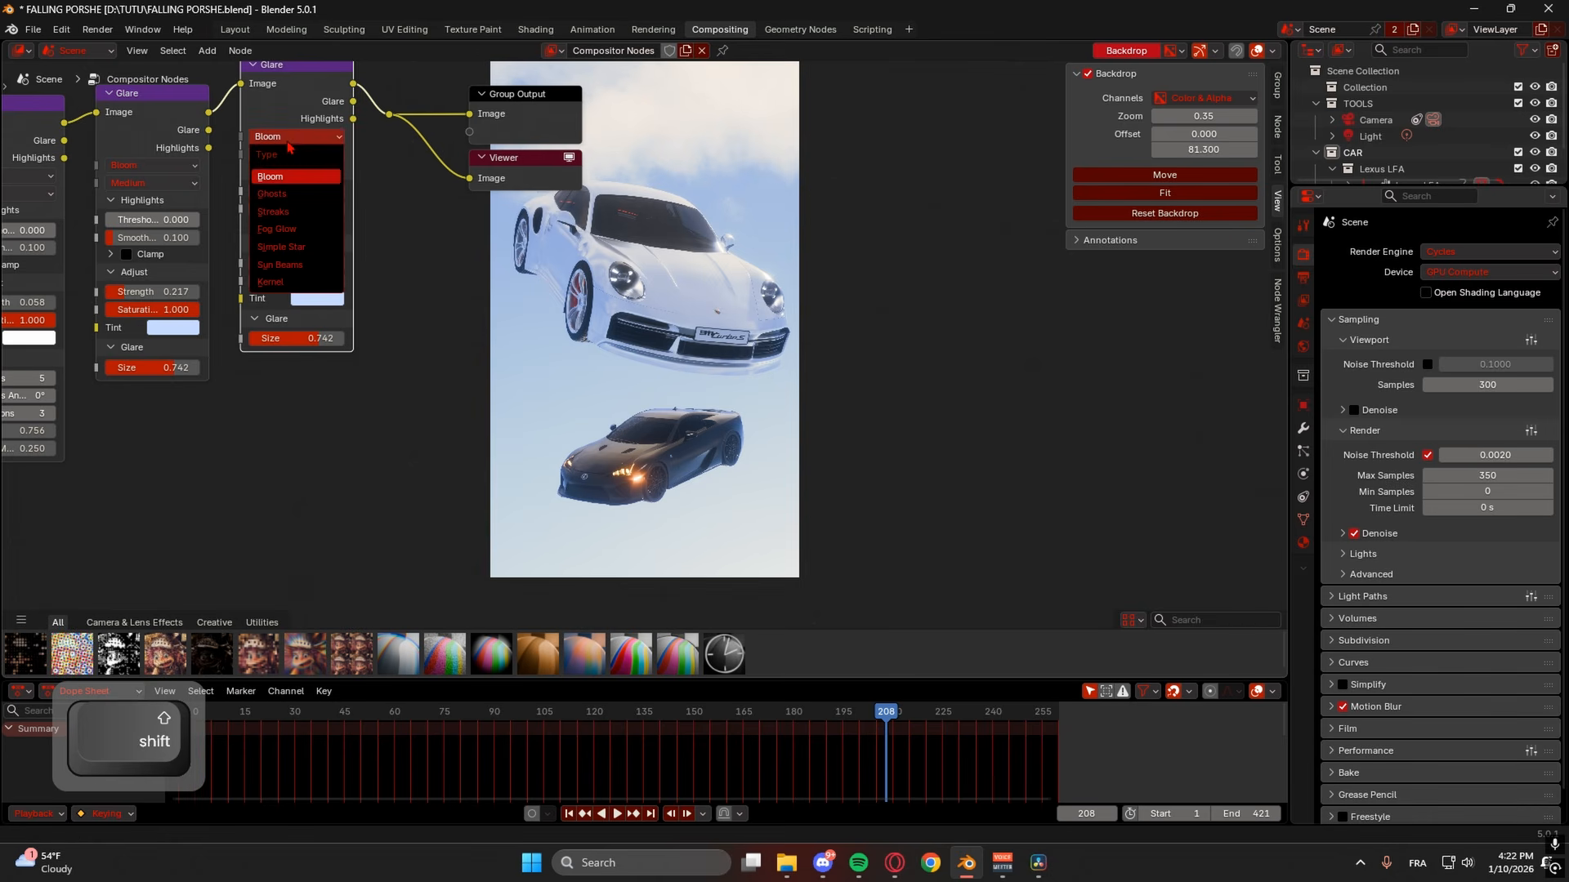
click(293, 239)
middle_drag(290, 273, 263, 288)
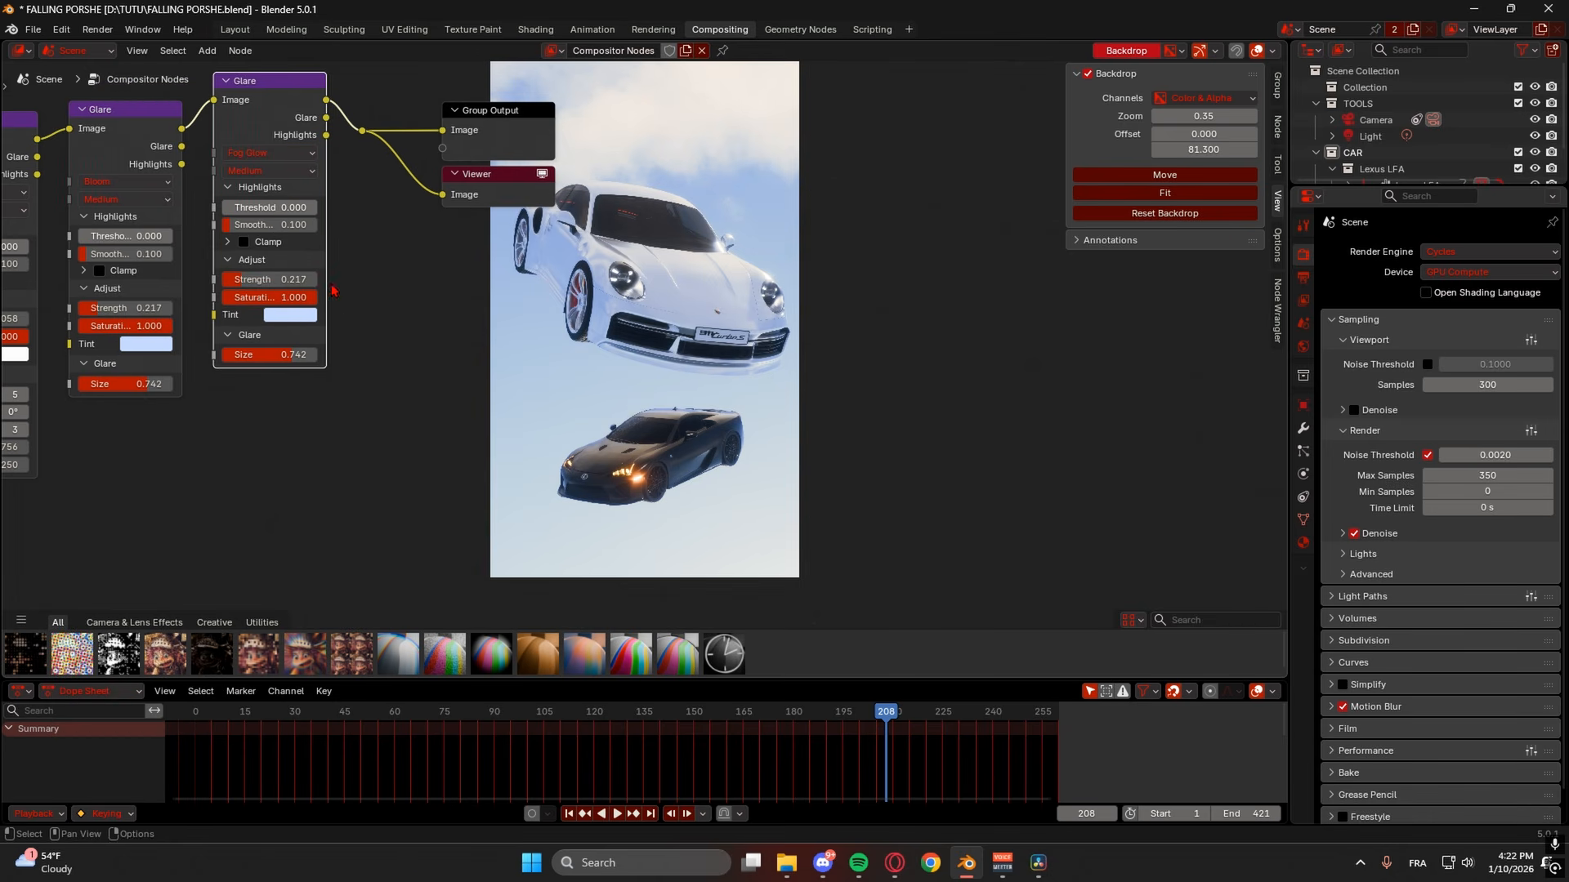
drag(263, 287, 239, 283)
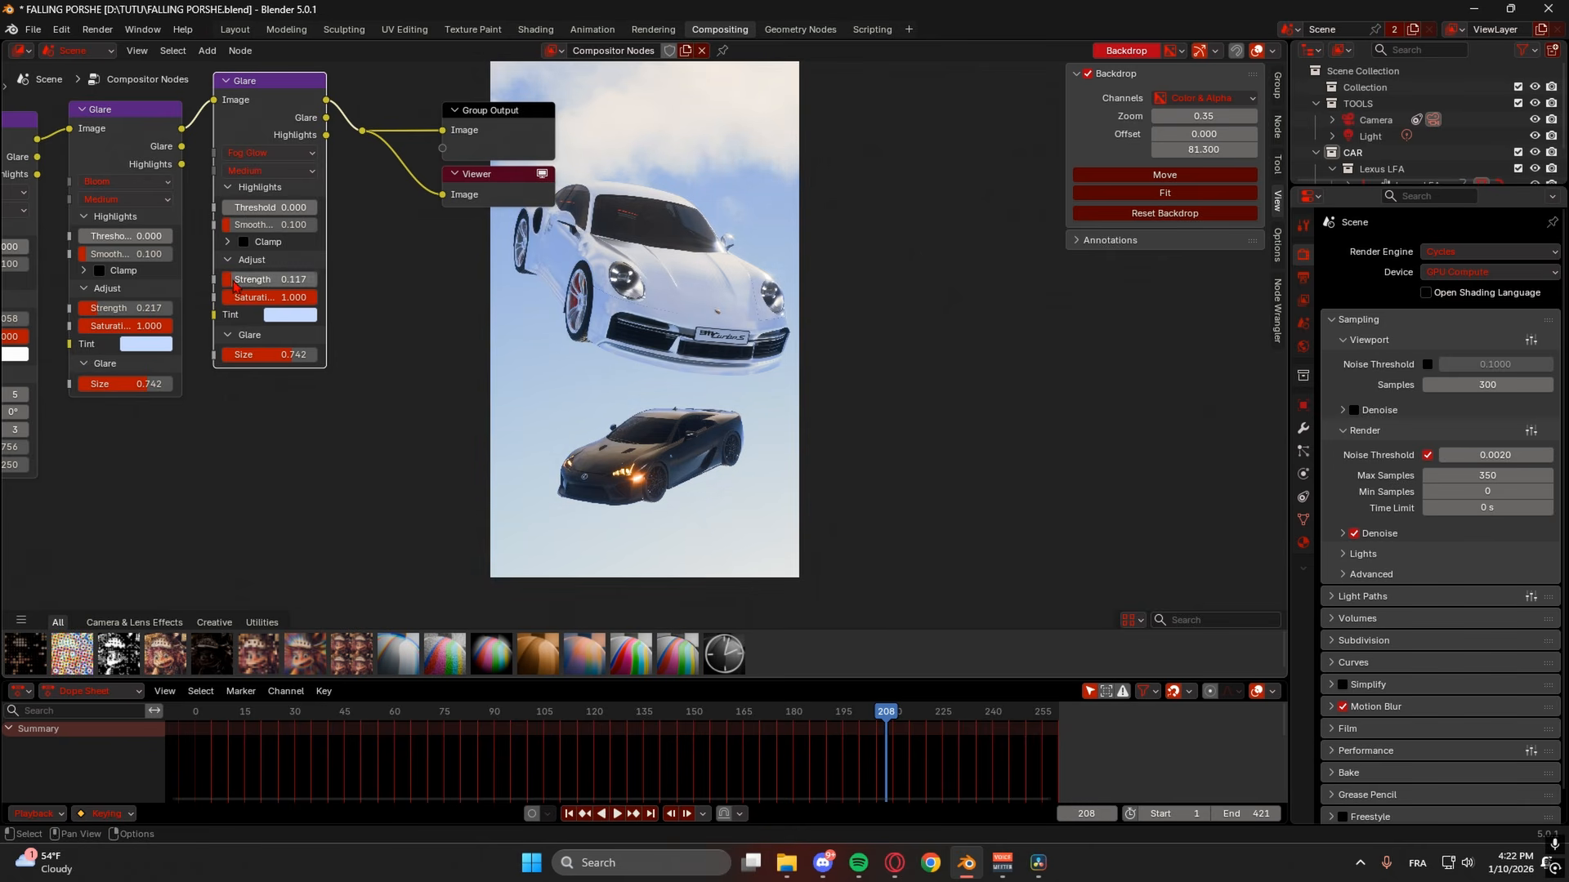
drag(296, 354, 268, 354)
- Set the middle Glare node to size 0.217 and strength 0.267
middle_drag(372, 346, 421, 281)
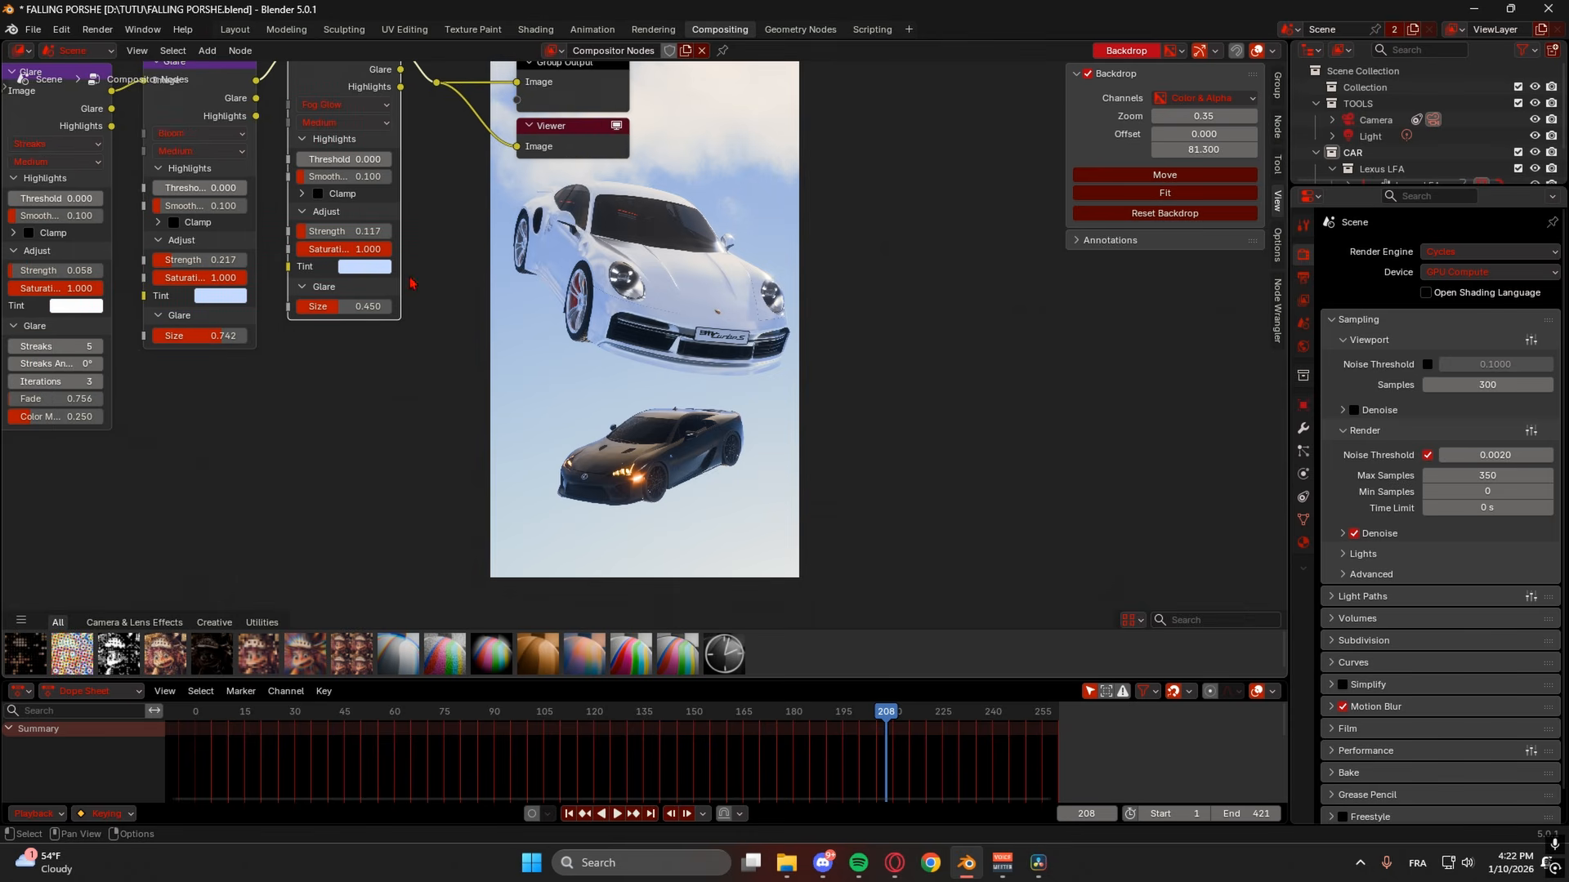
drag(235, 332, 210, 342)
middle_drag(209, 339, 215, 370)
mouse_move(218, 369)
mouse_down()
mouse_move(180, 370)
mouse_move(214, 372)
mouse_move(201, 370)
mouse_up()
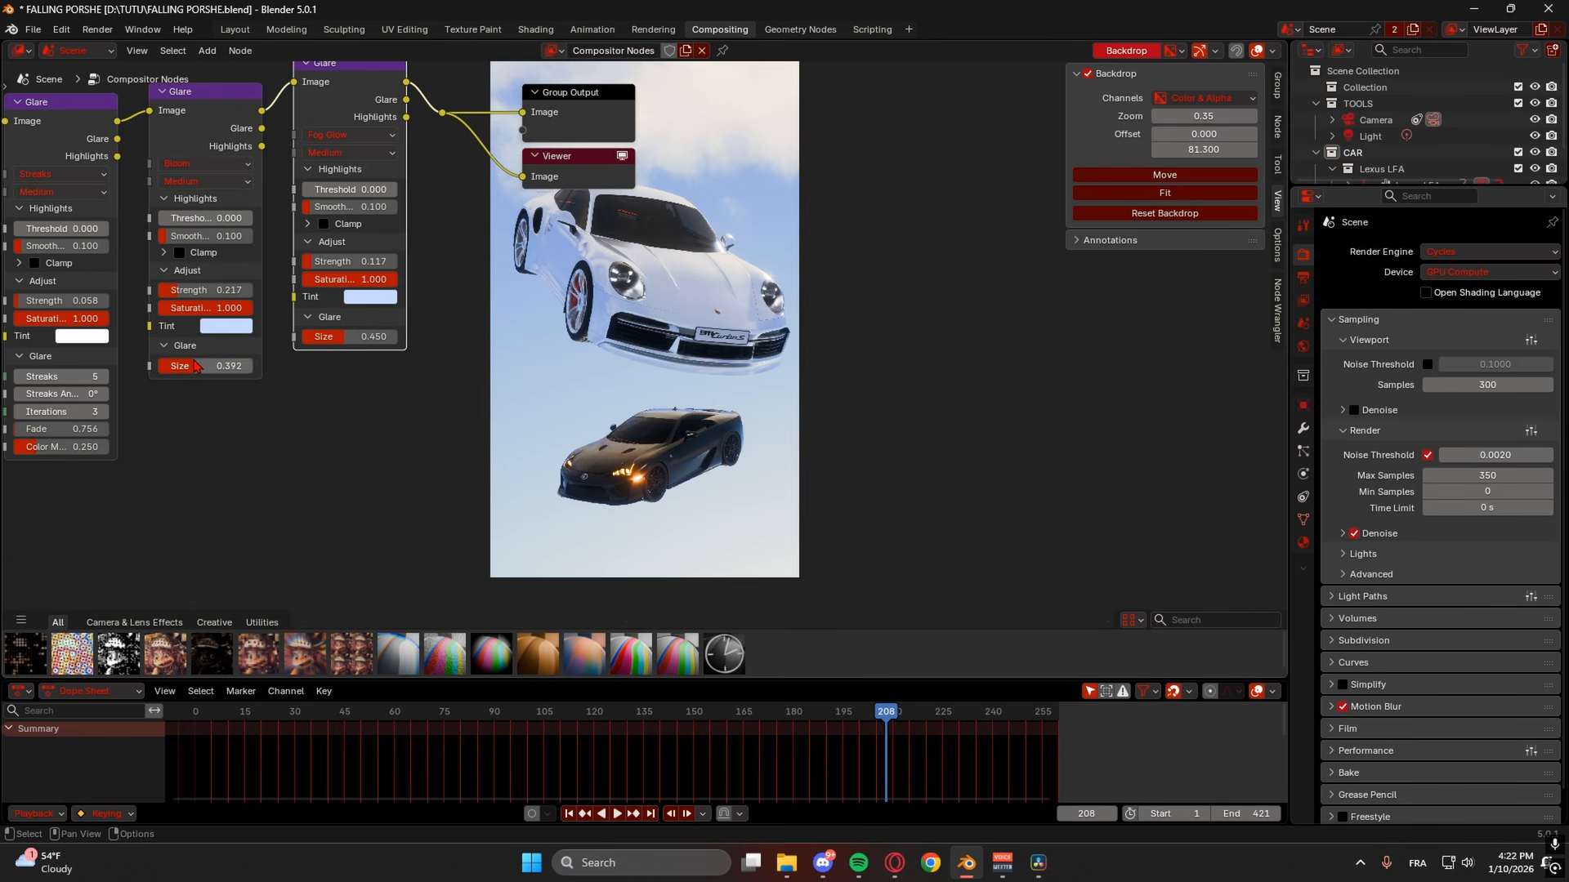
drag(196, 365, 186, 365)
drag(178, 292, 189, 292)
mouse_move(377, 317)
middle_down()
mouse_move(304, 237)
mouse_move(290, 314)
mouse_move(386, 317)
middle_up()
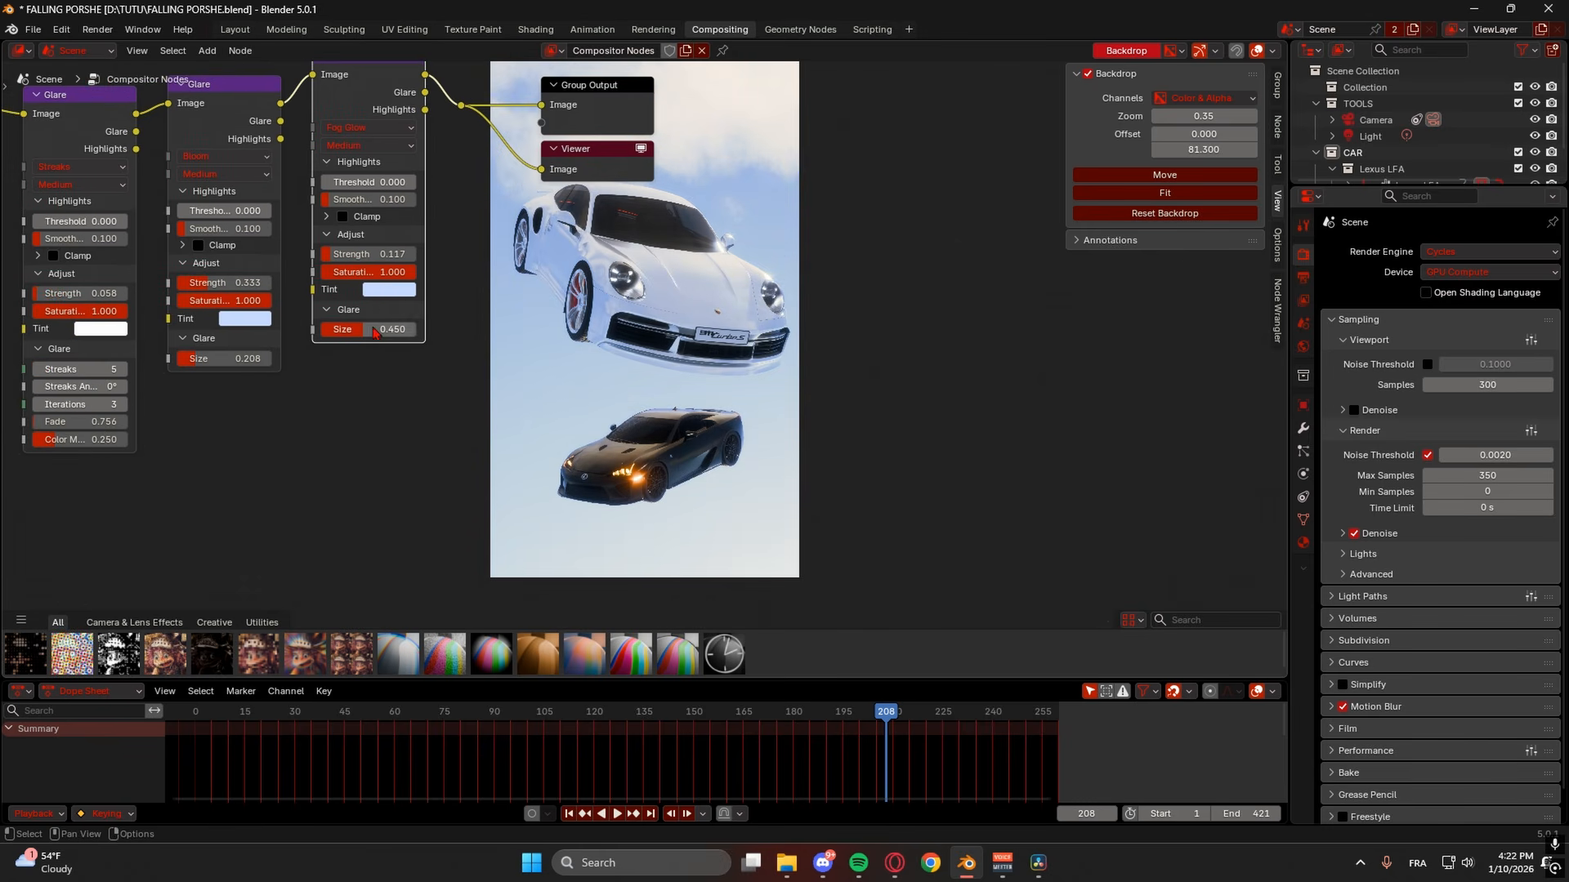
drag(204, 360, 210, 360)
drag(211, 283, 205, 283)
middle_drag(772, 319, 1005, 431)
middle_drag(746, 357, 932, 557)
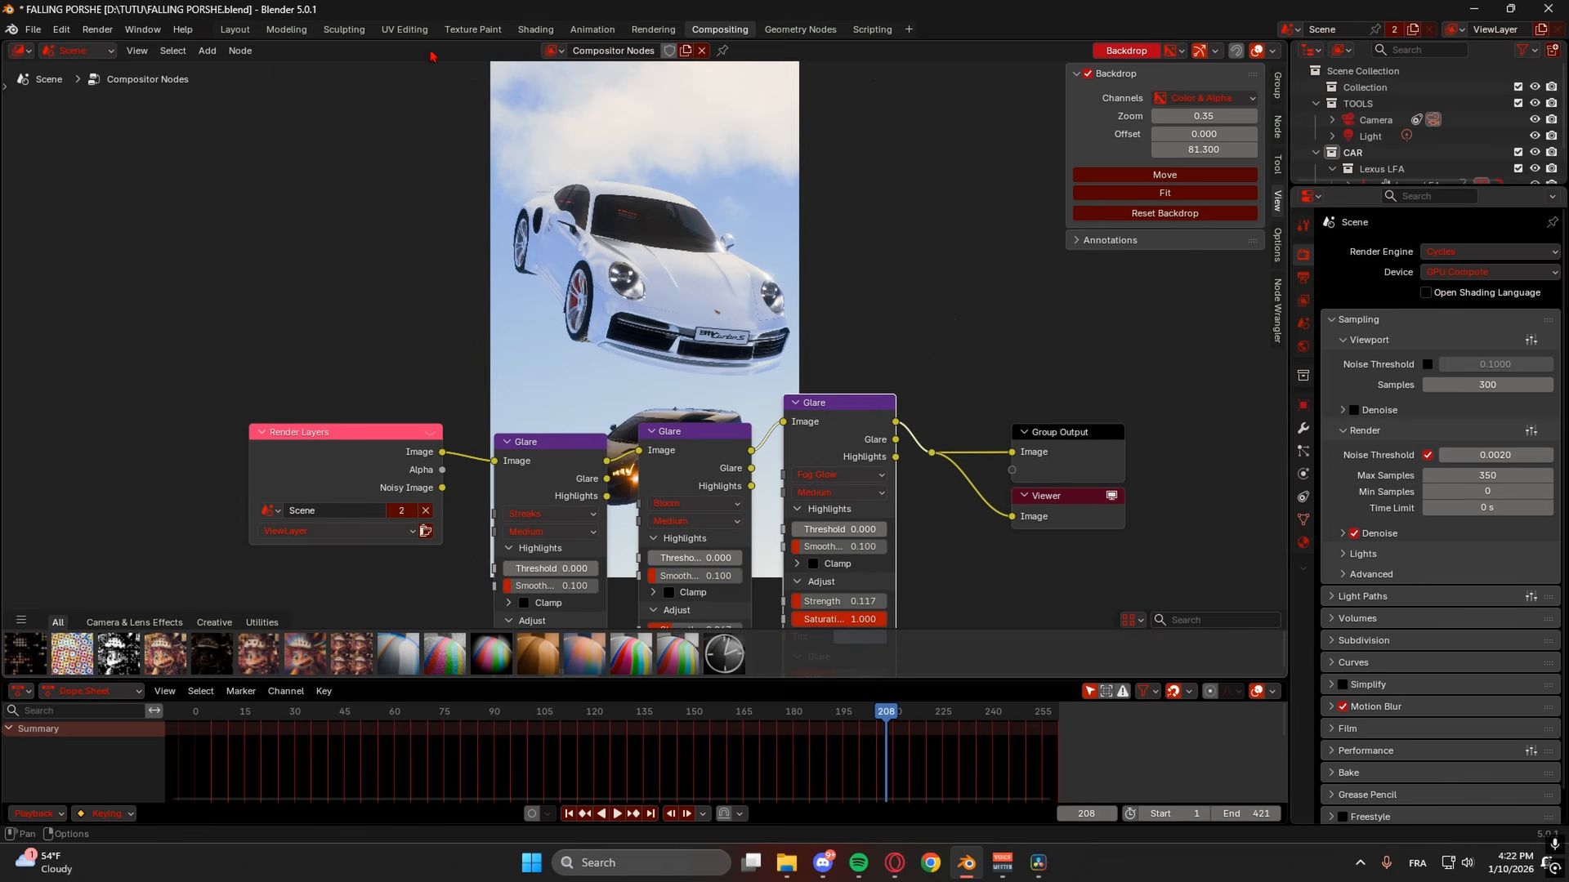
- In Layout with material preview, raise the windshield's mix factor to 0.687 and save
click(235, 30)
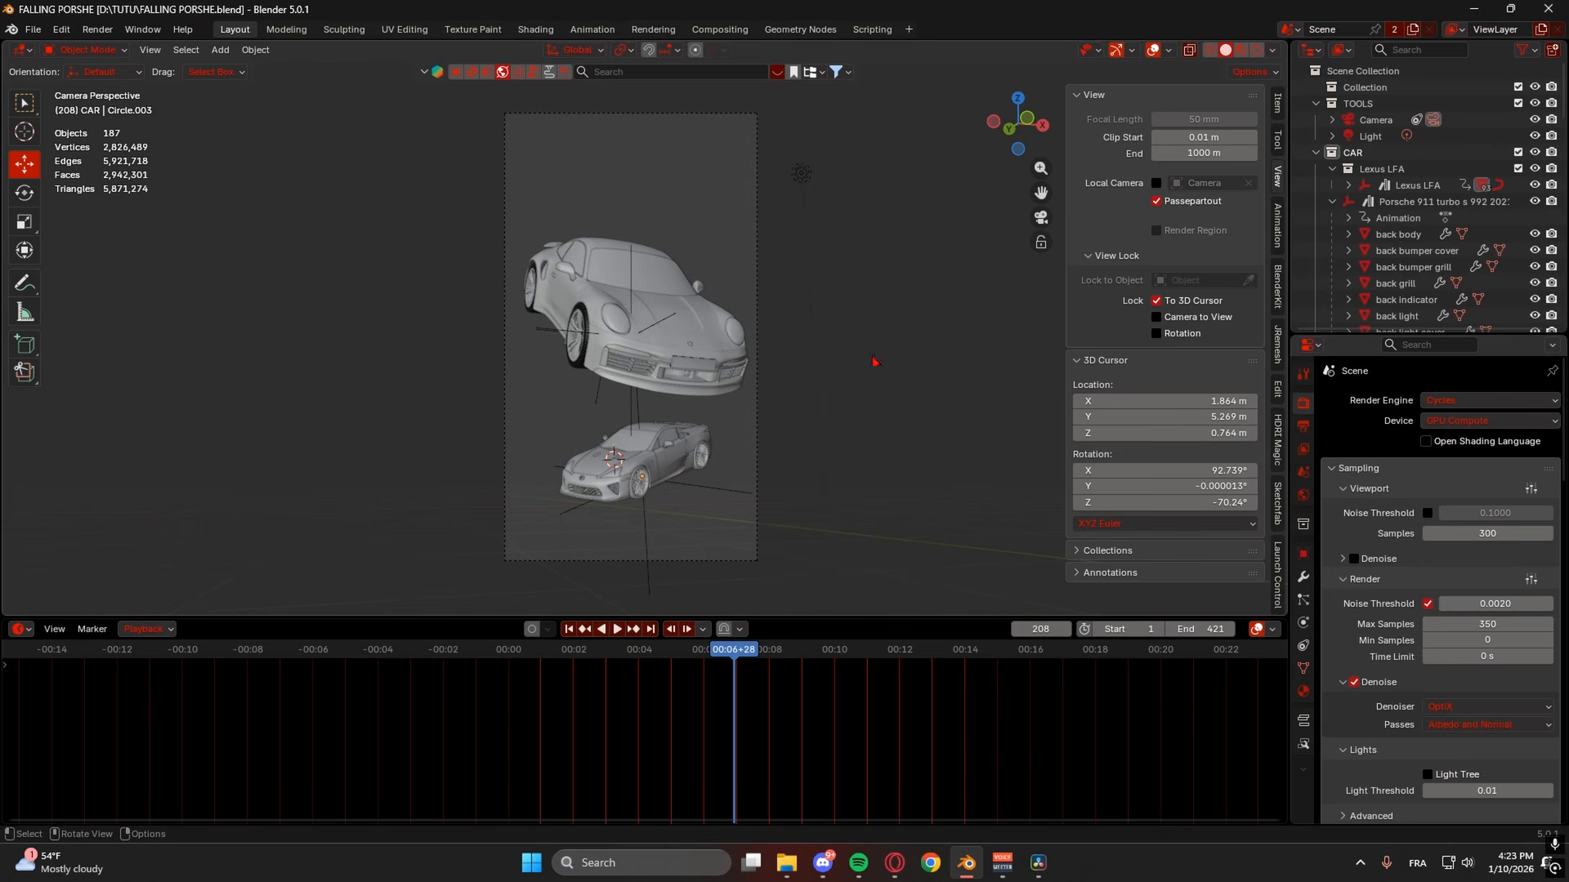
click(1241, 53)
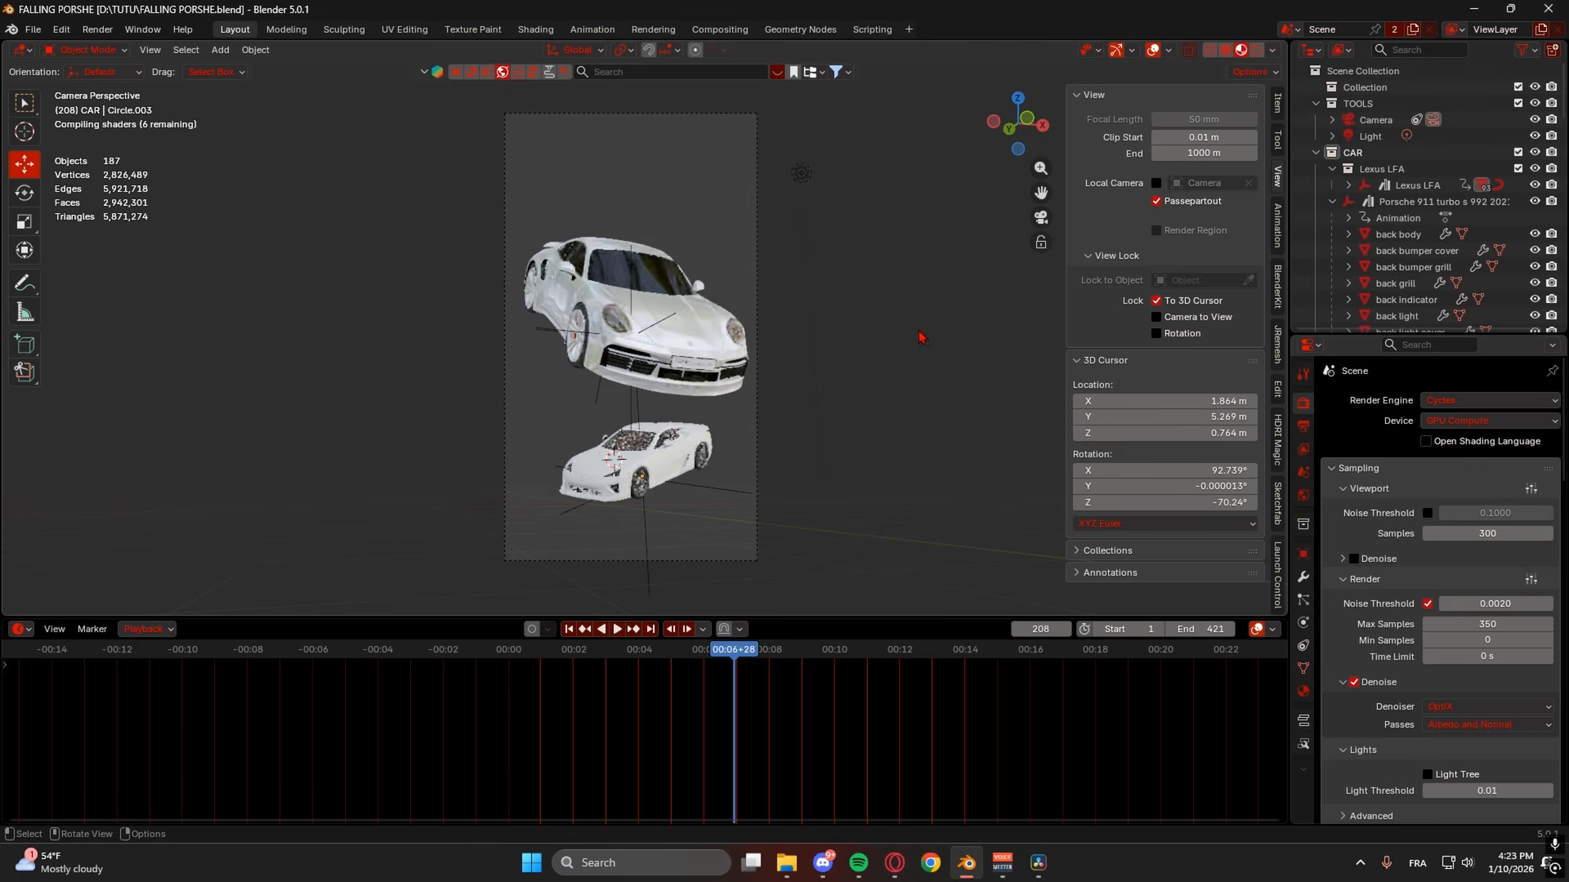
click(798, 347)
scroll(652, 265, up, 1)
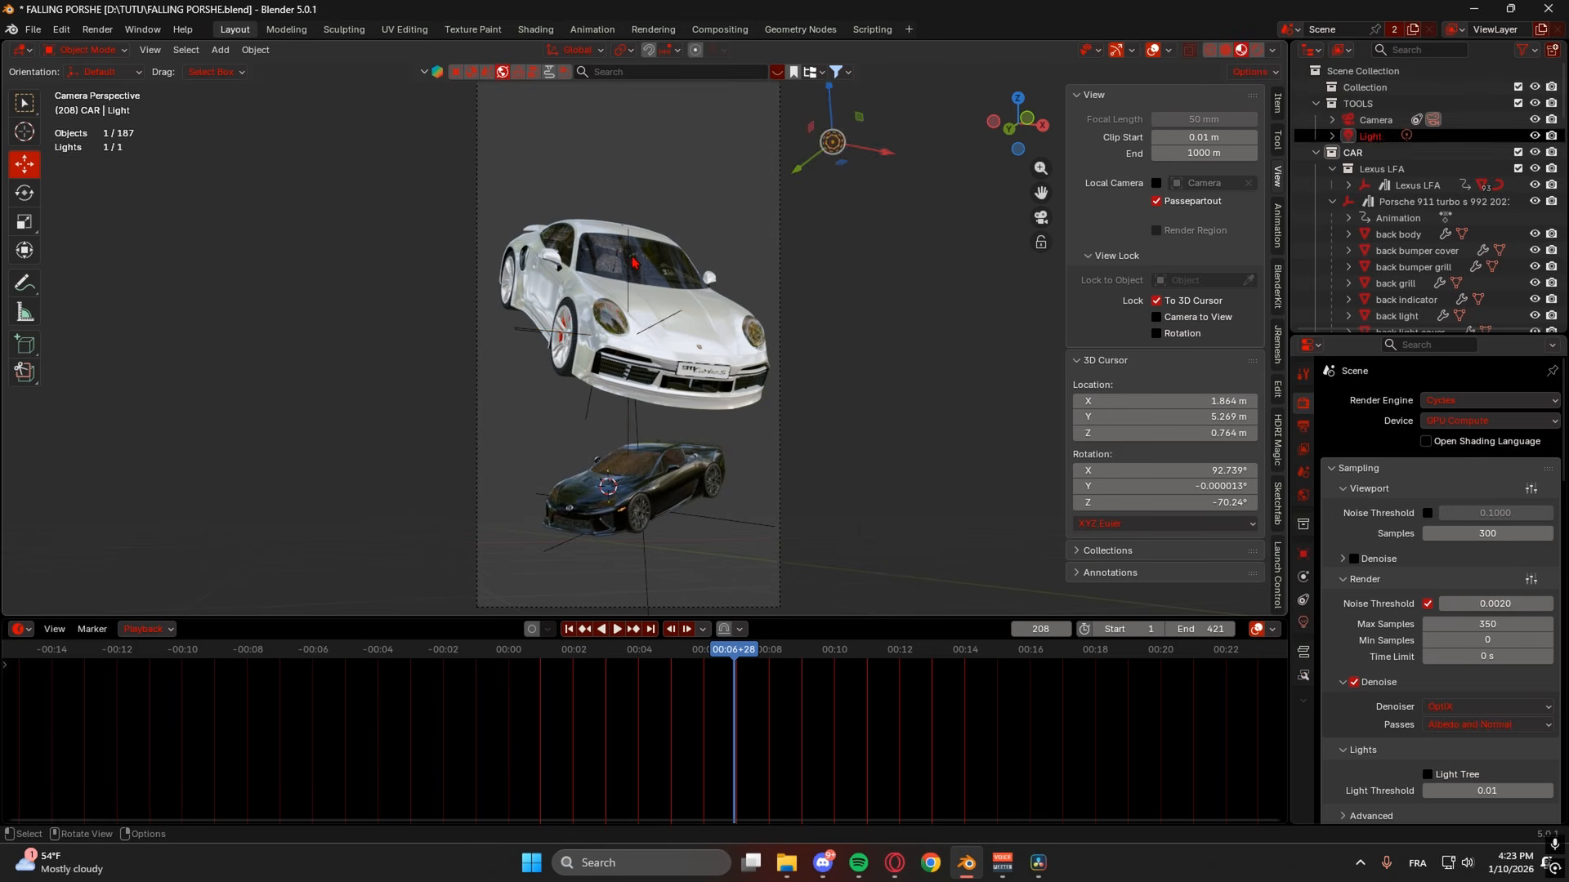
click(633, 264)
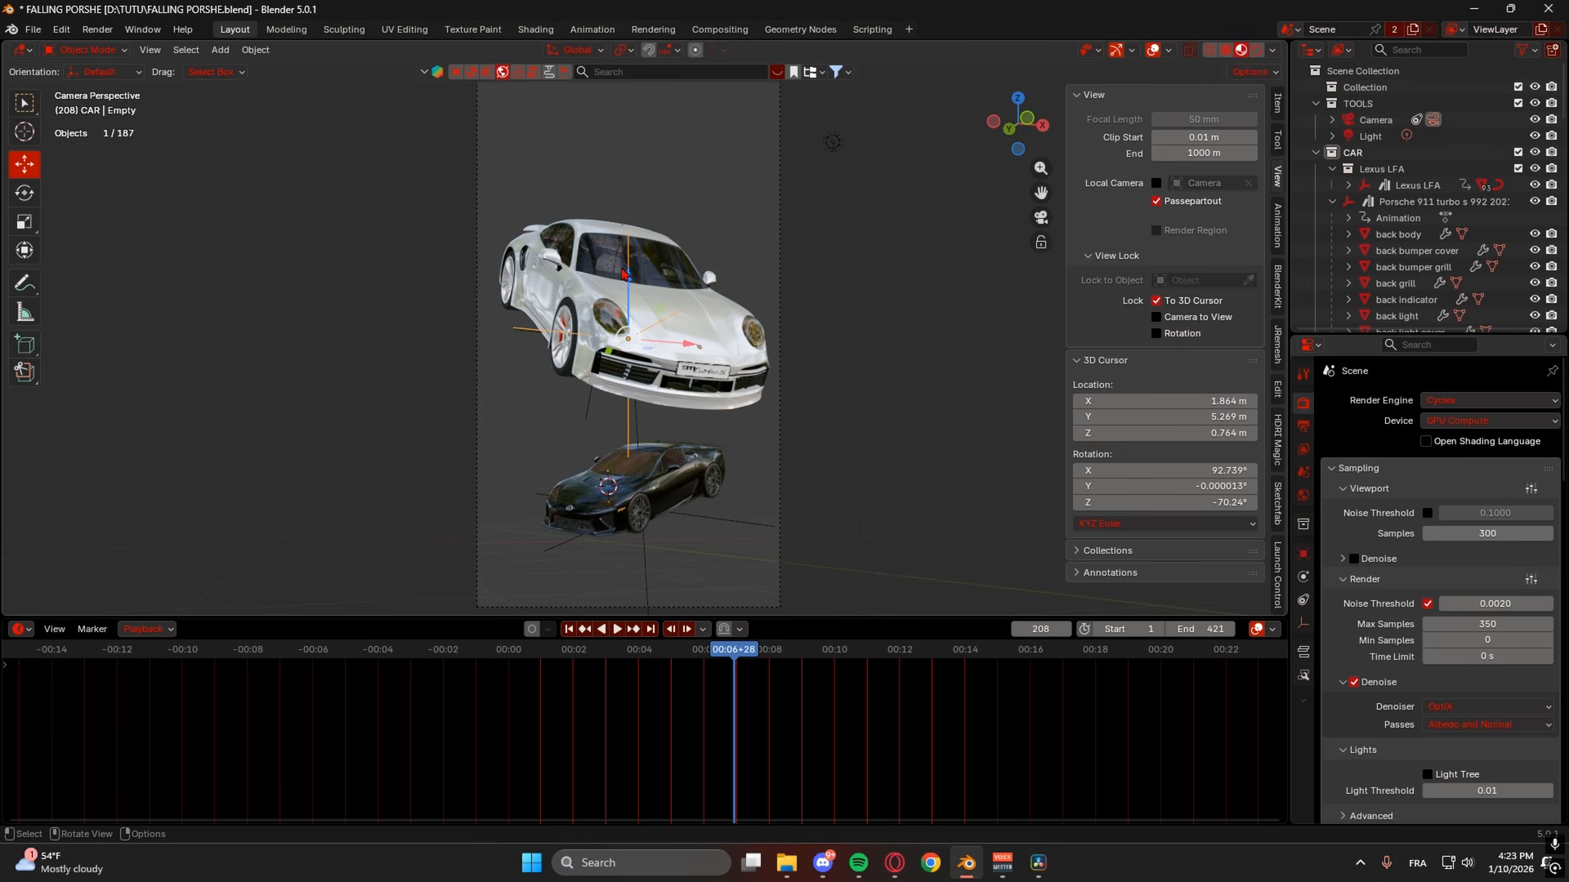
scroll(618, 266, up, 2)
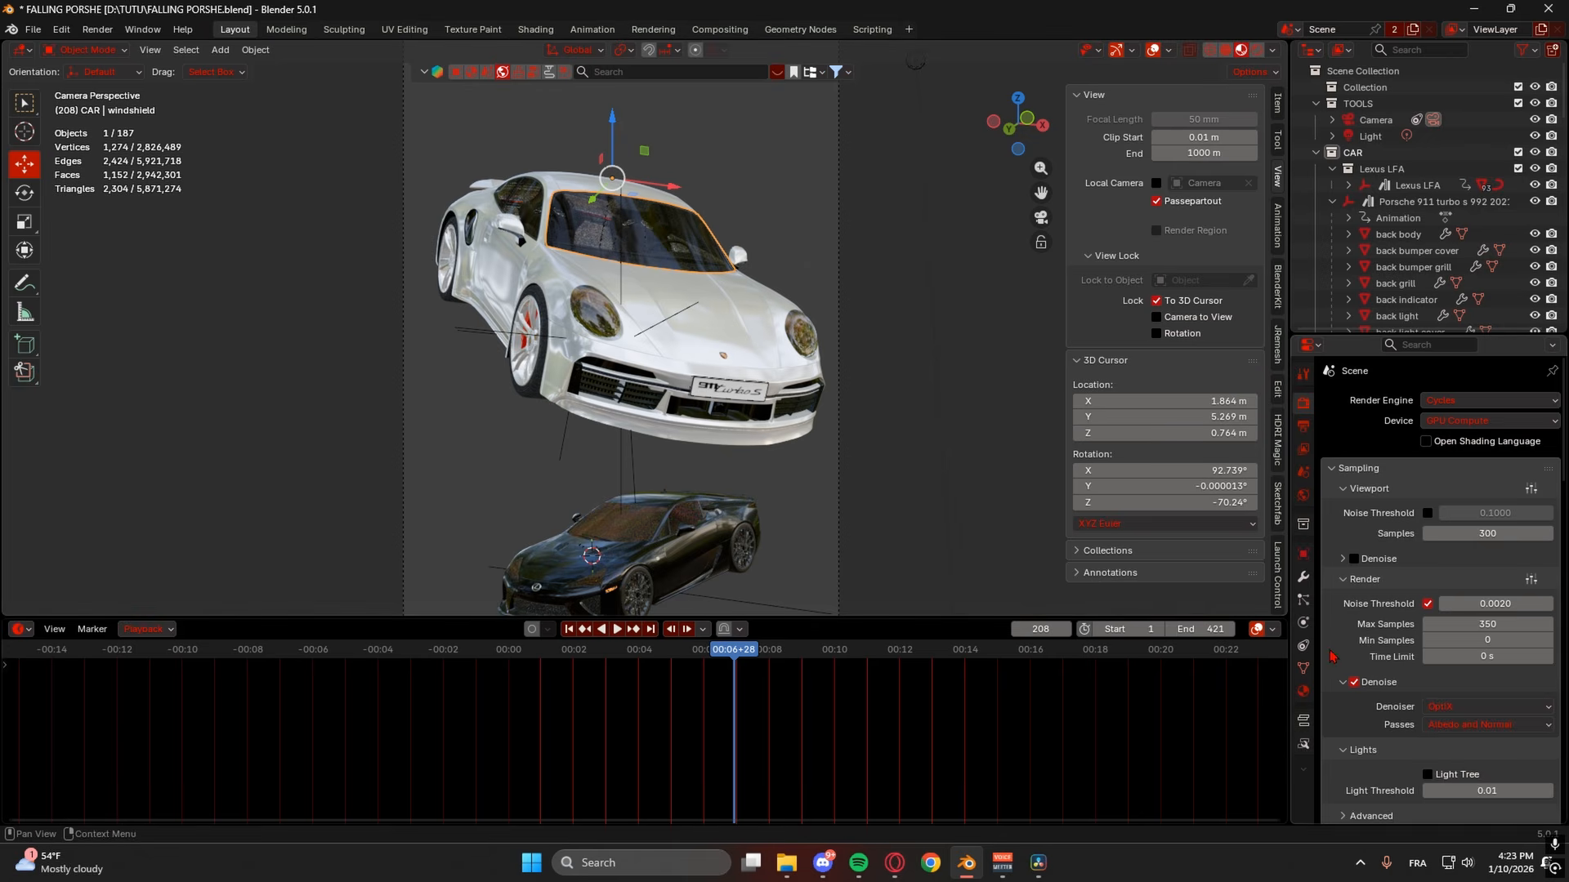
click(1303, 691)
drag(1442, 573, 1490, 573)
click(868, 300)
key(ctrl+s)
- In rendered shading, set mix factor 1.000, Metallic 0.023, Roughness 0.192, and save
click(1253, 52)
click(631, 237)
drag(1407, 571, 1427, 572)
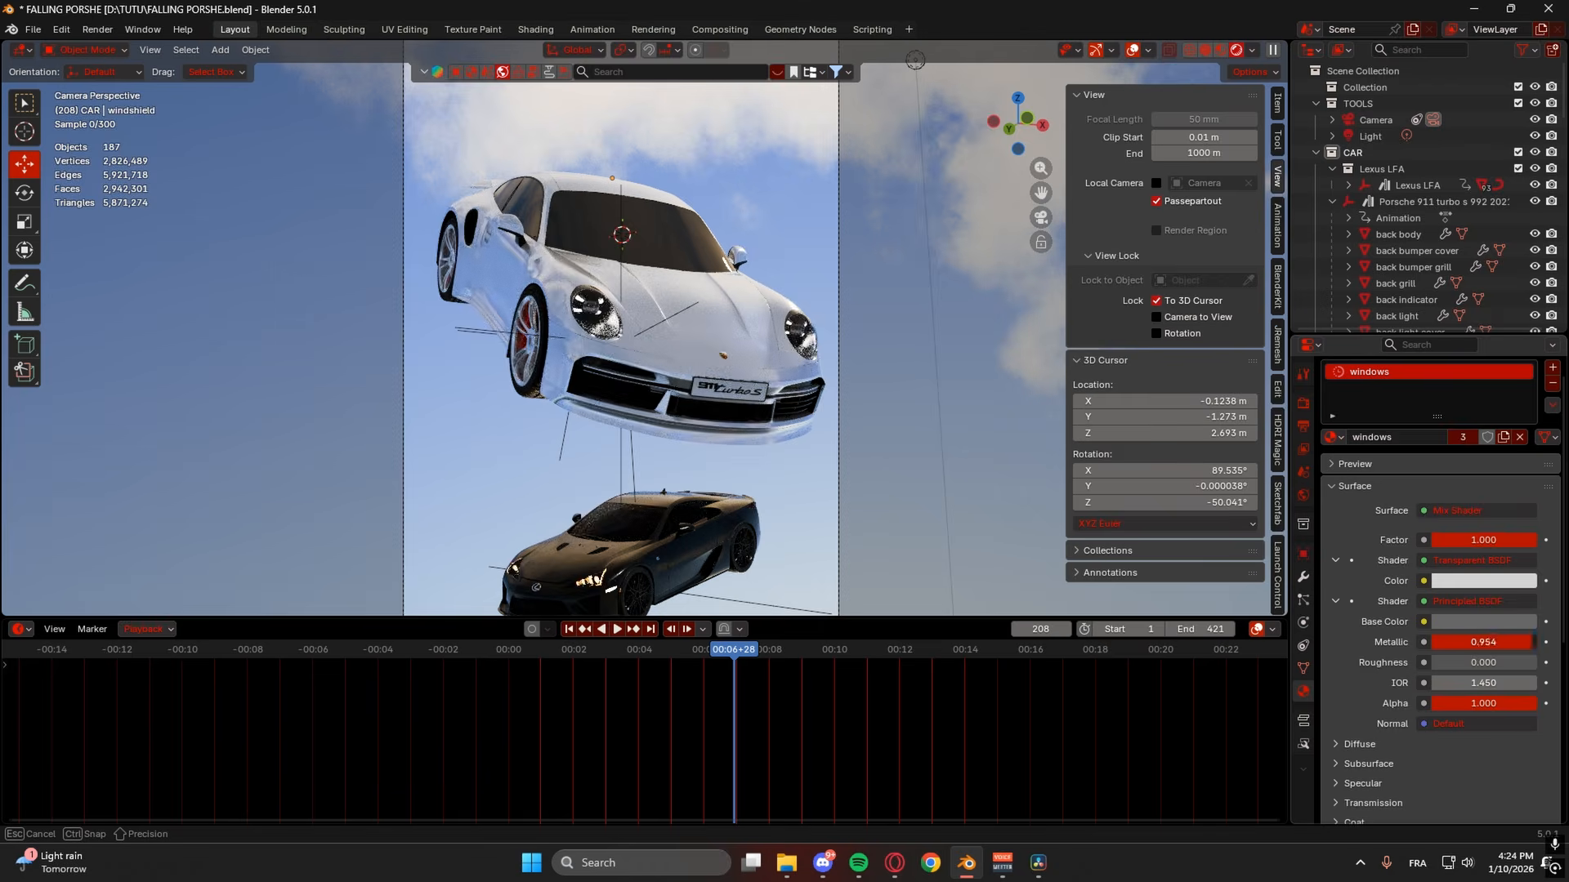
mouse_move(1508, 642)
mouse_down()
mouse_move(1413, 642)
mouse_move(1508, 643)
mouse_move(1479, 642)
mouse_up()
drag(1479, 642, 1462, 642)
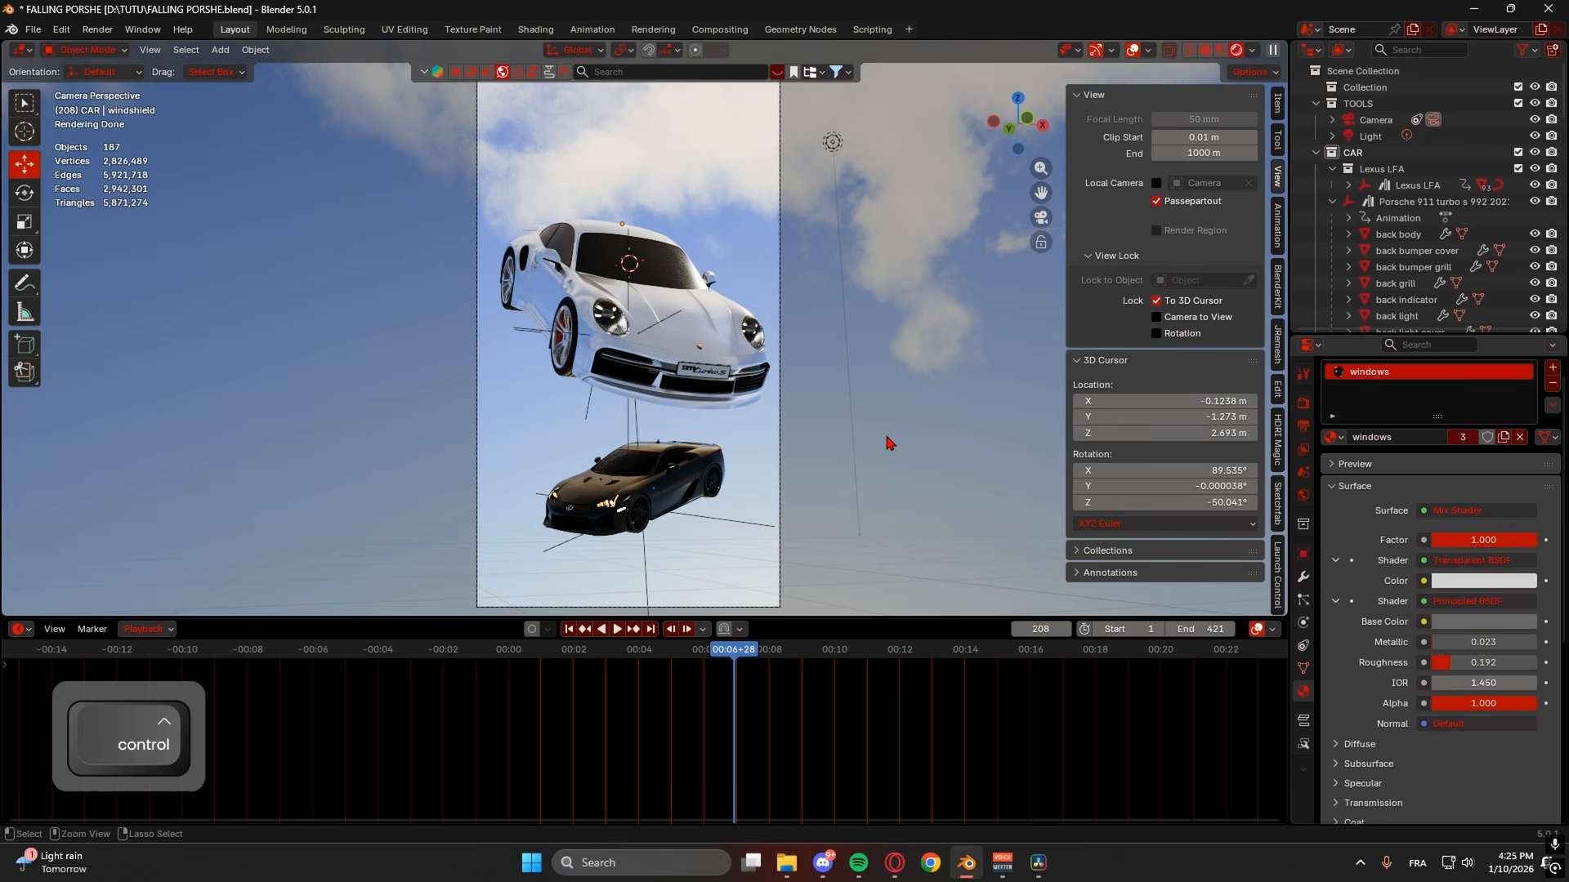
key(ctrl+s)
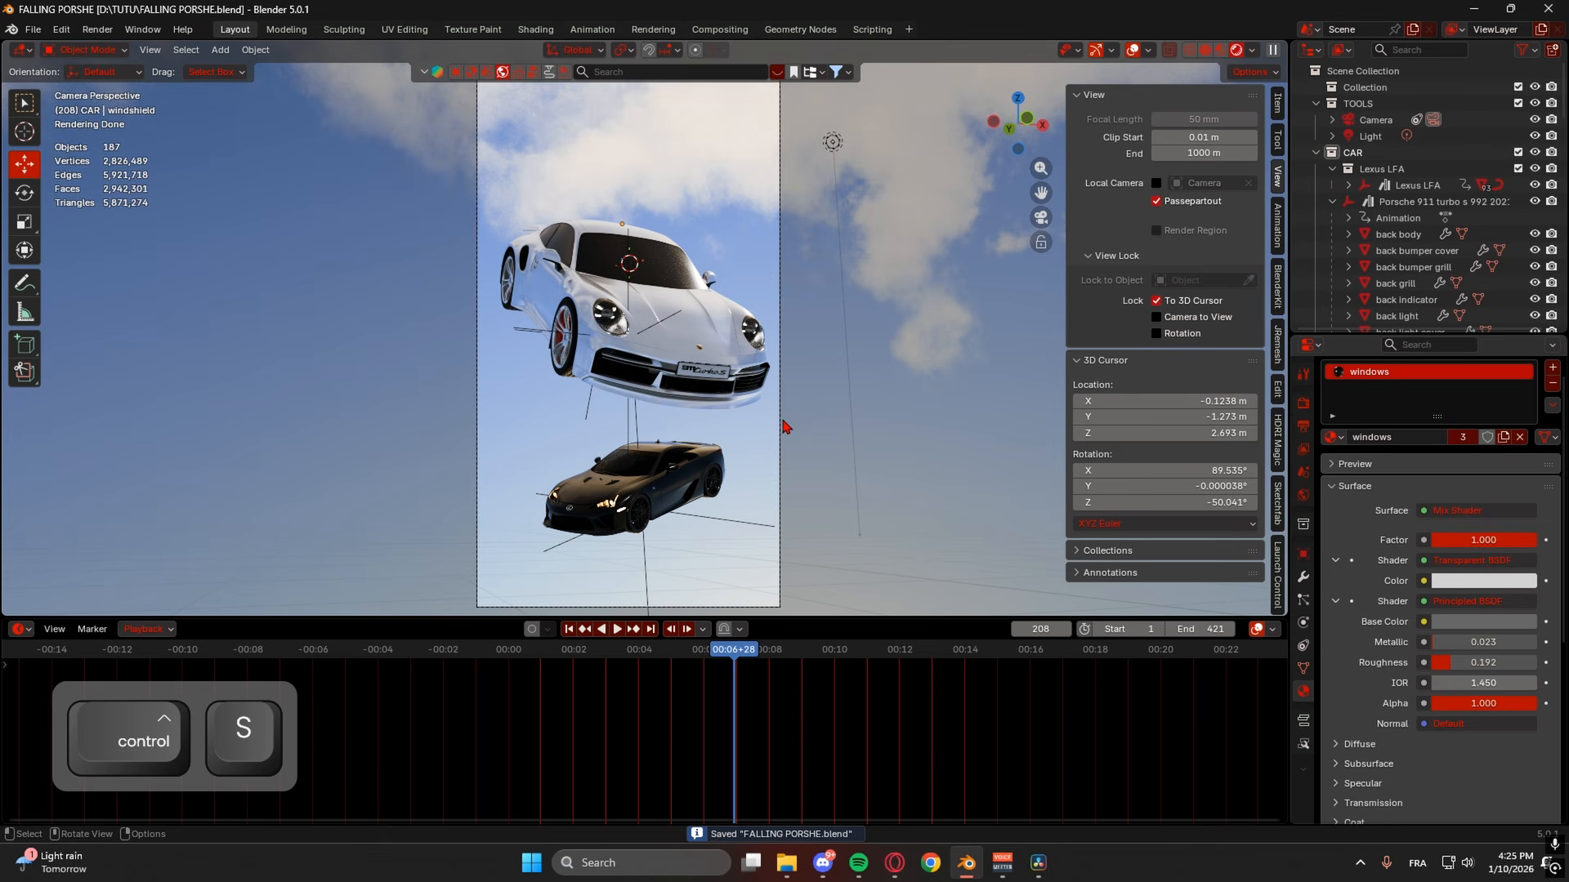
- From the Compositing workspace, render frame 208 to check the glare, then close the result
click(719, 28)
middle_drag(756, 372, 905, 113)
click(575, 272)
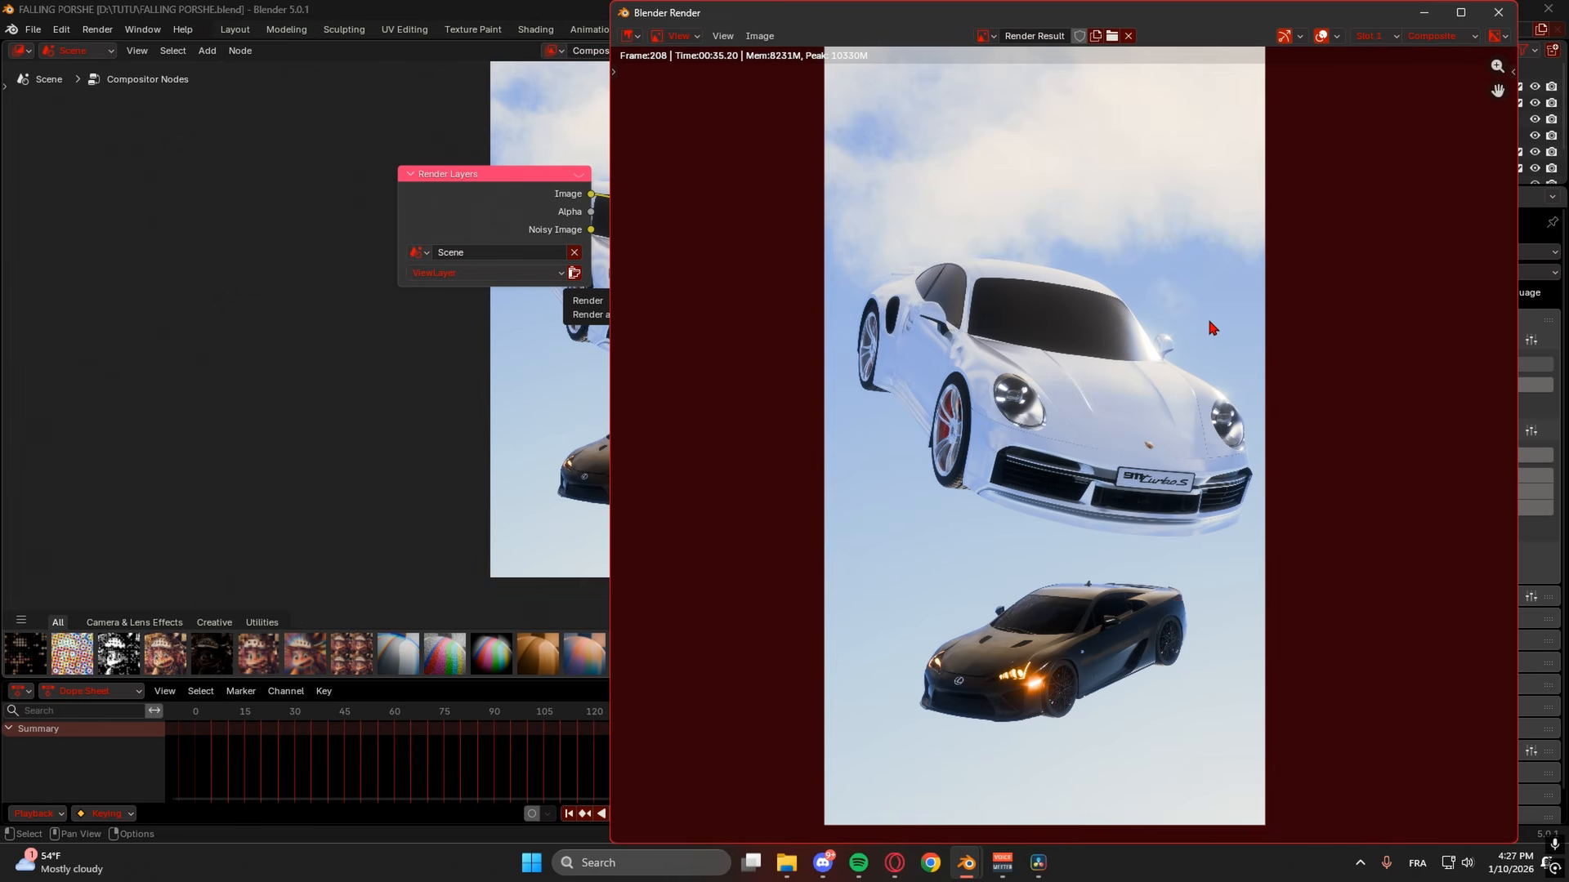
click(330, 80)
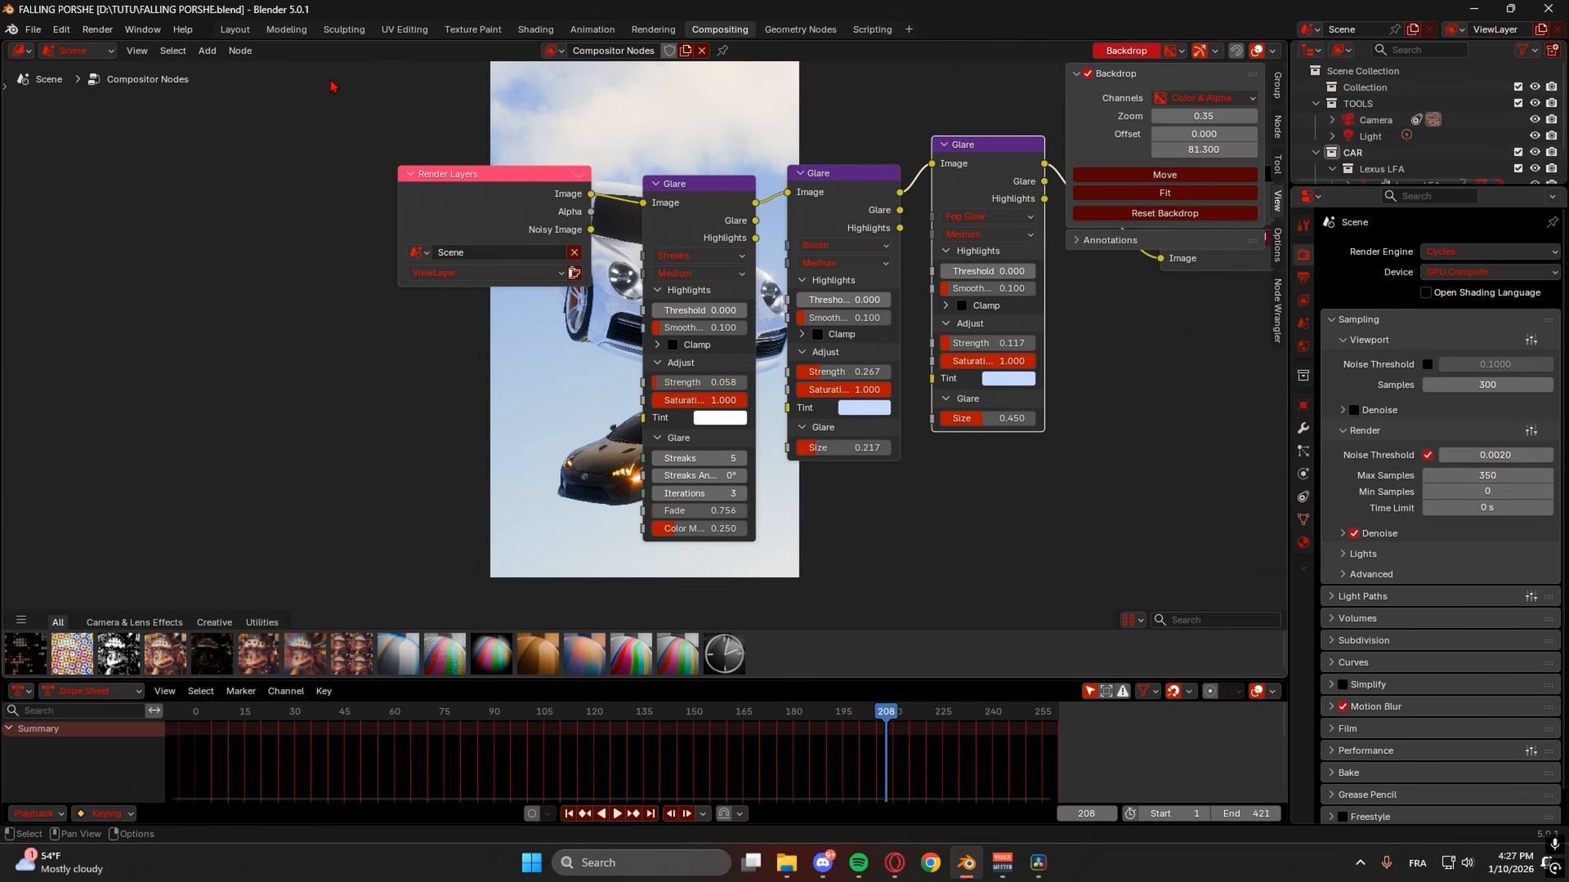
- Start the full animation render with Ctrl+F12 and check its progress
key(ctrl)
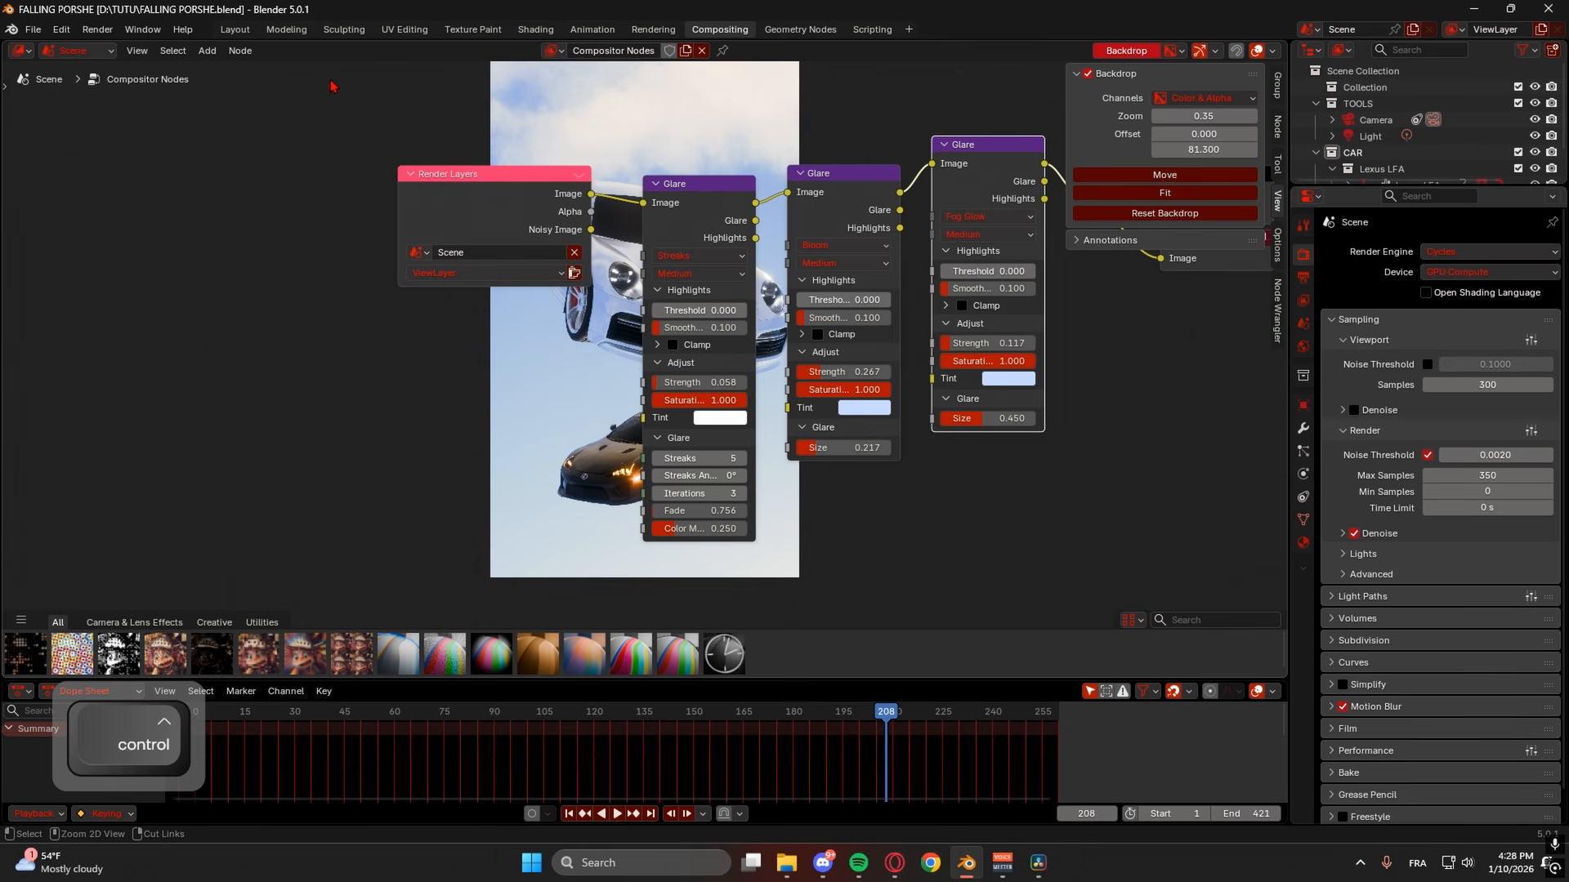
key(ctrl+F12)
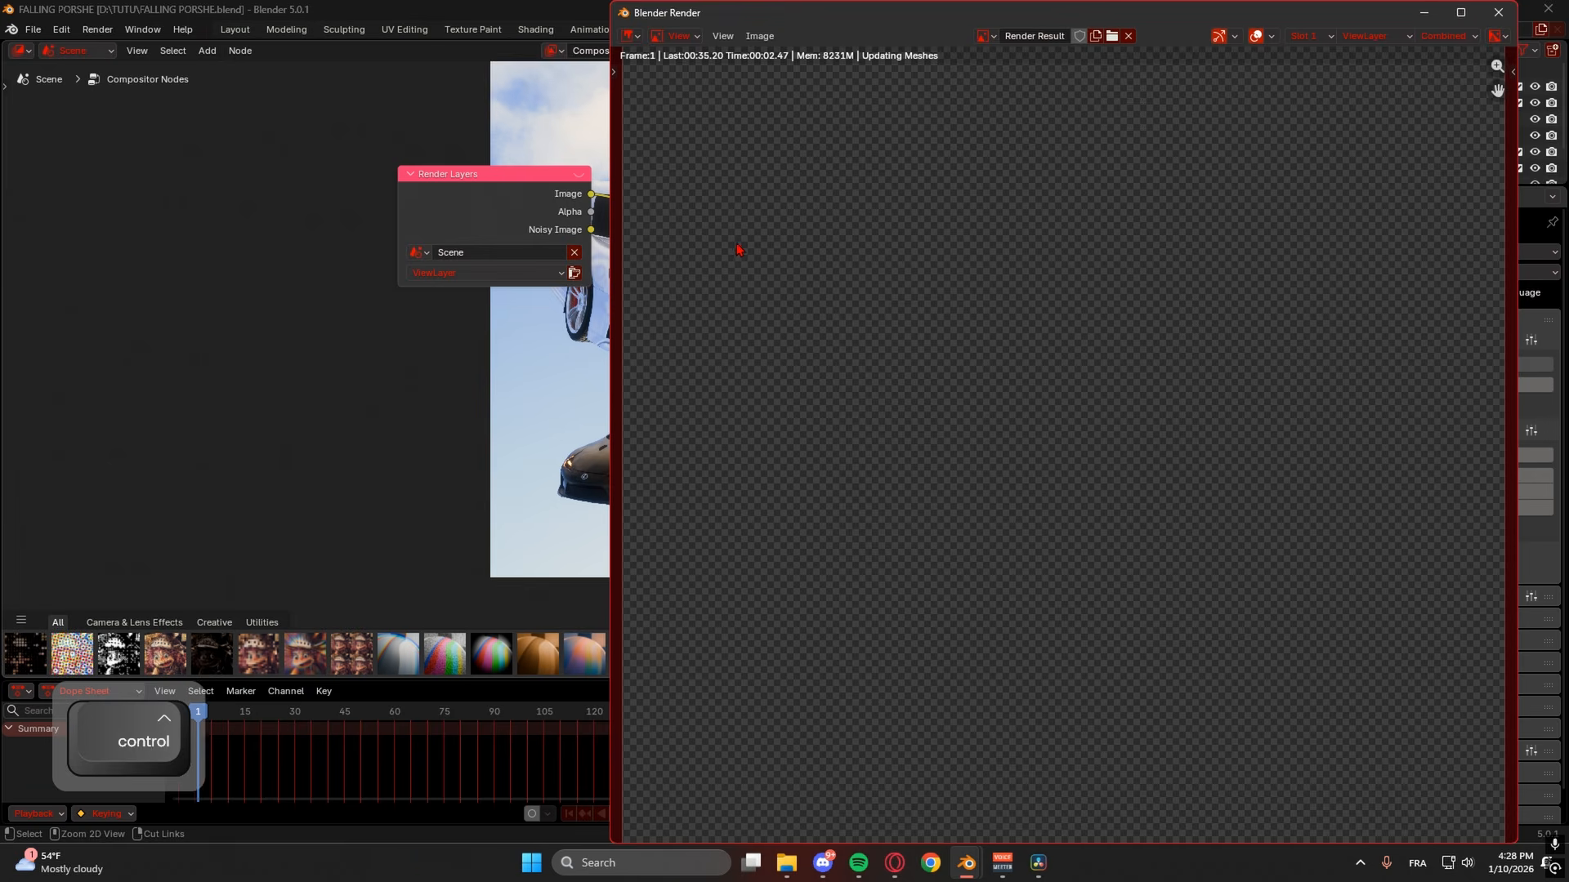
click(554, 703)
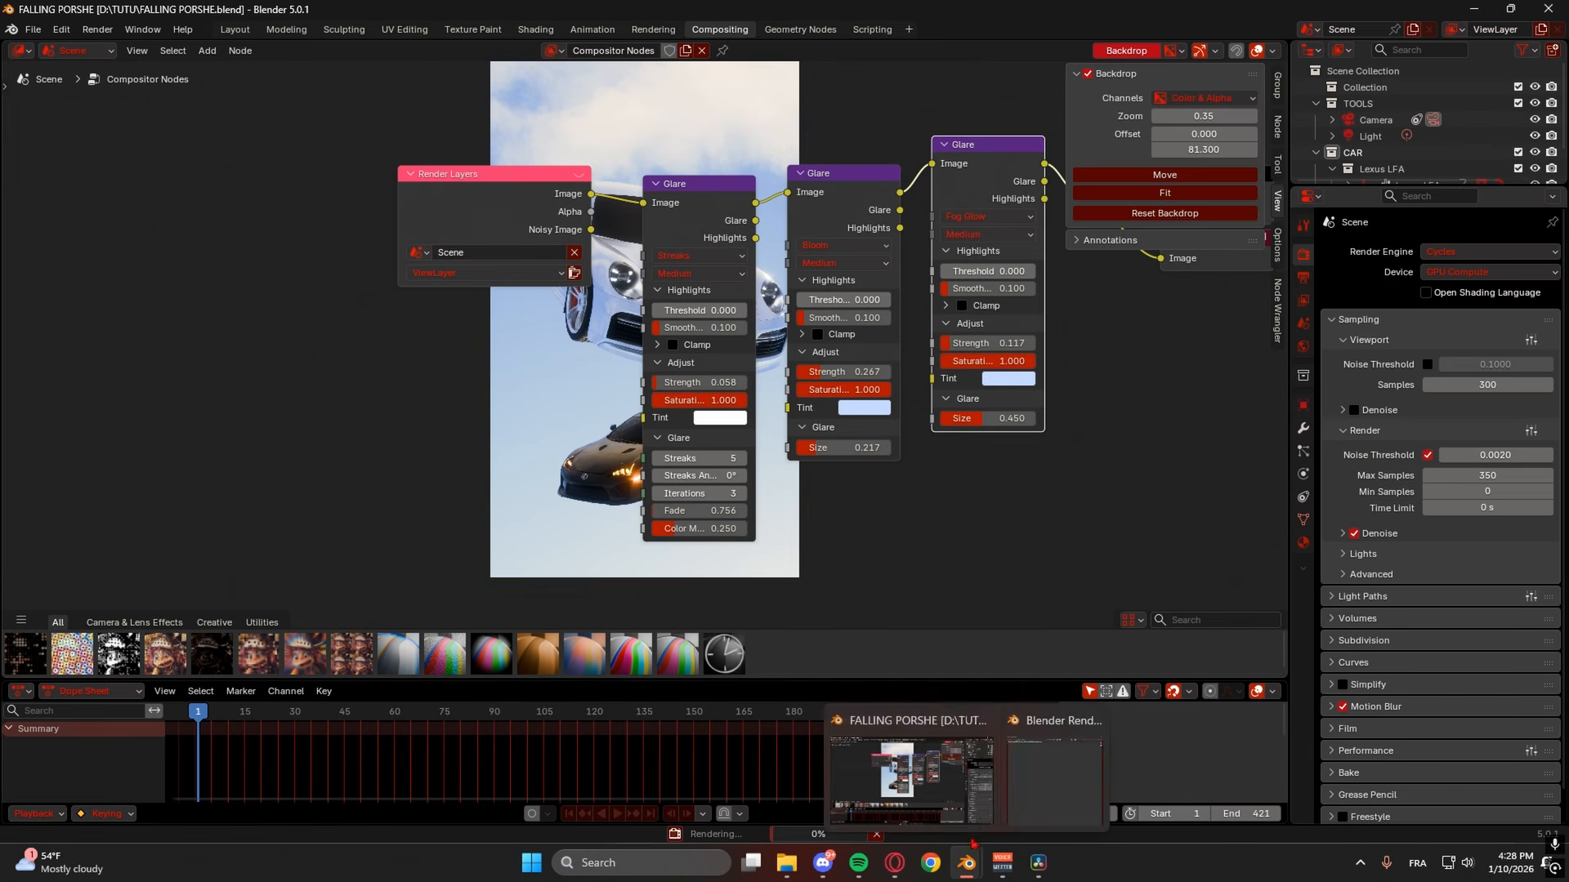
click(1054, 768)
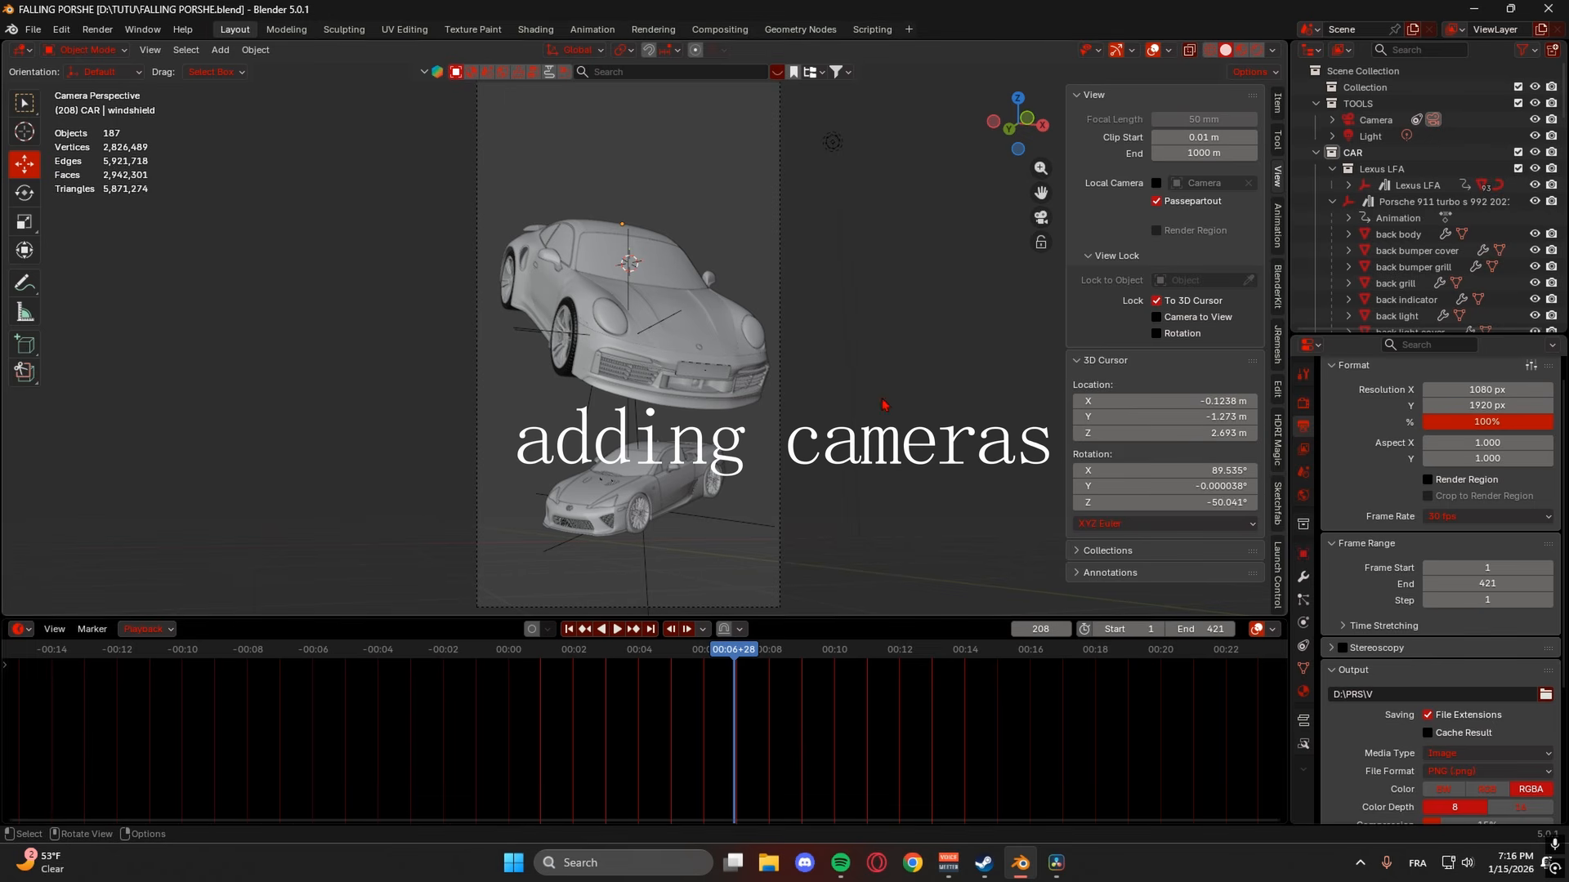
- Orbit above the cars and select the existing camera
middle_drag(788, 382, 812, 441)
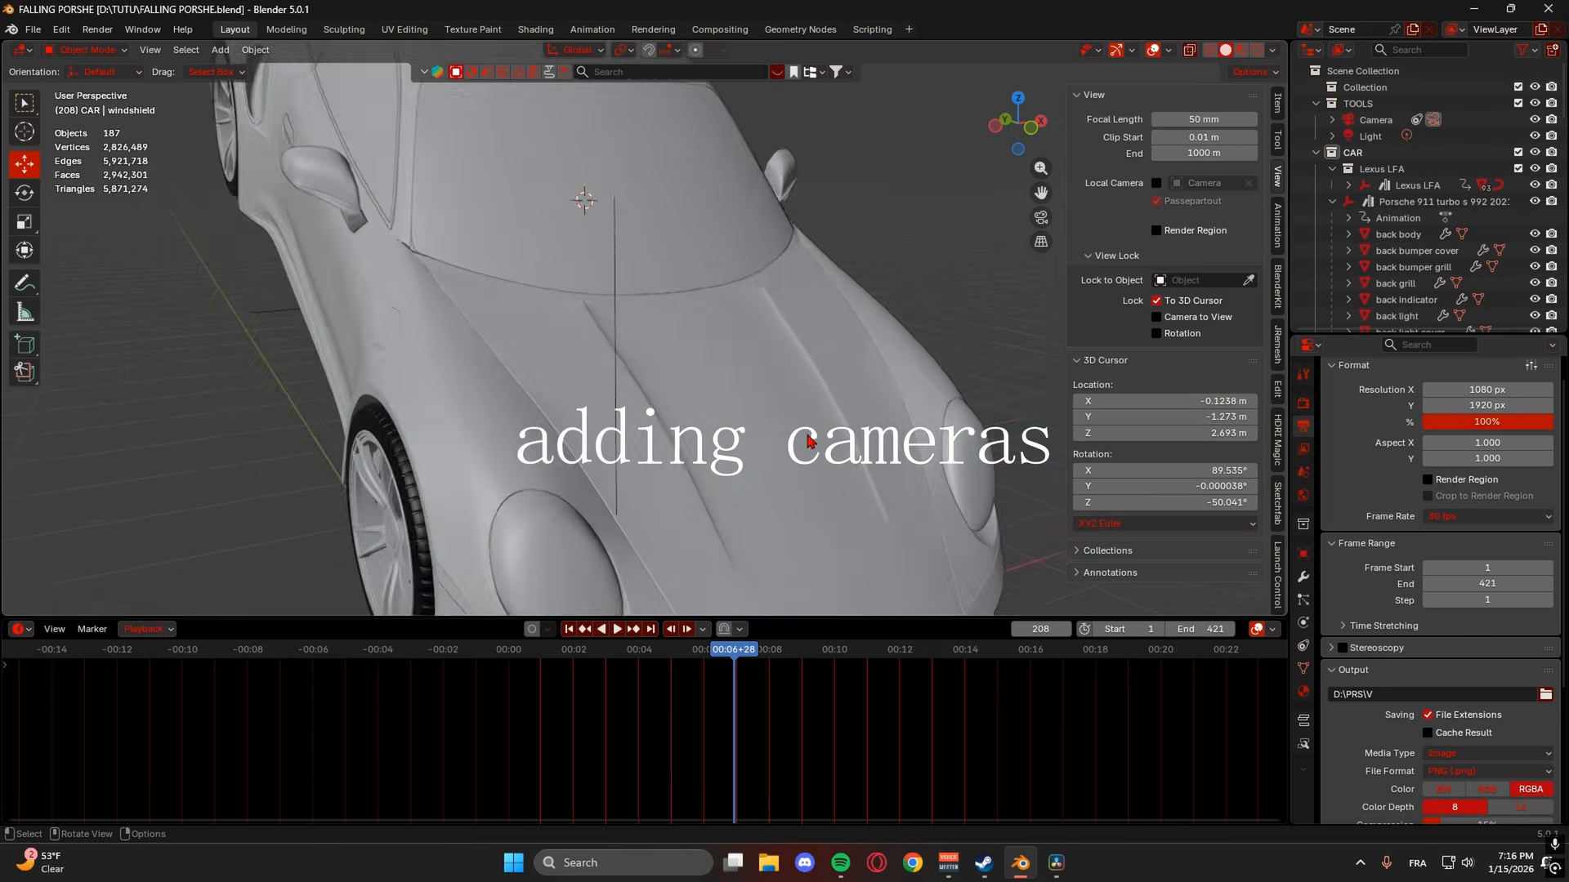
scroll(809, 443, down, 5)
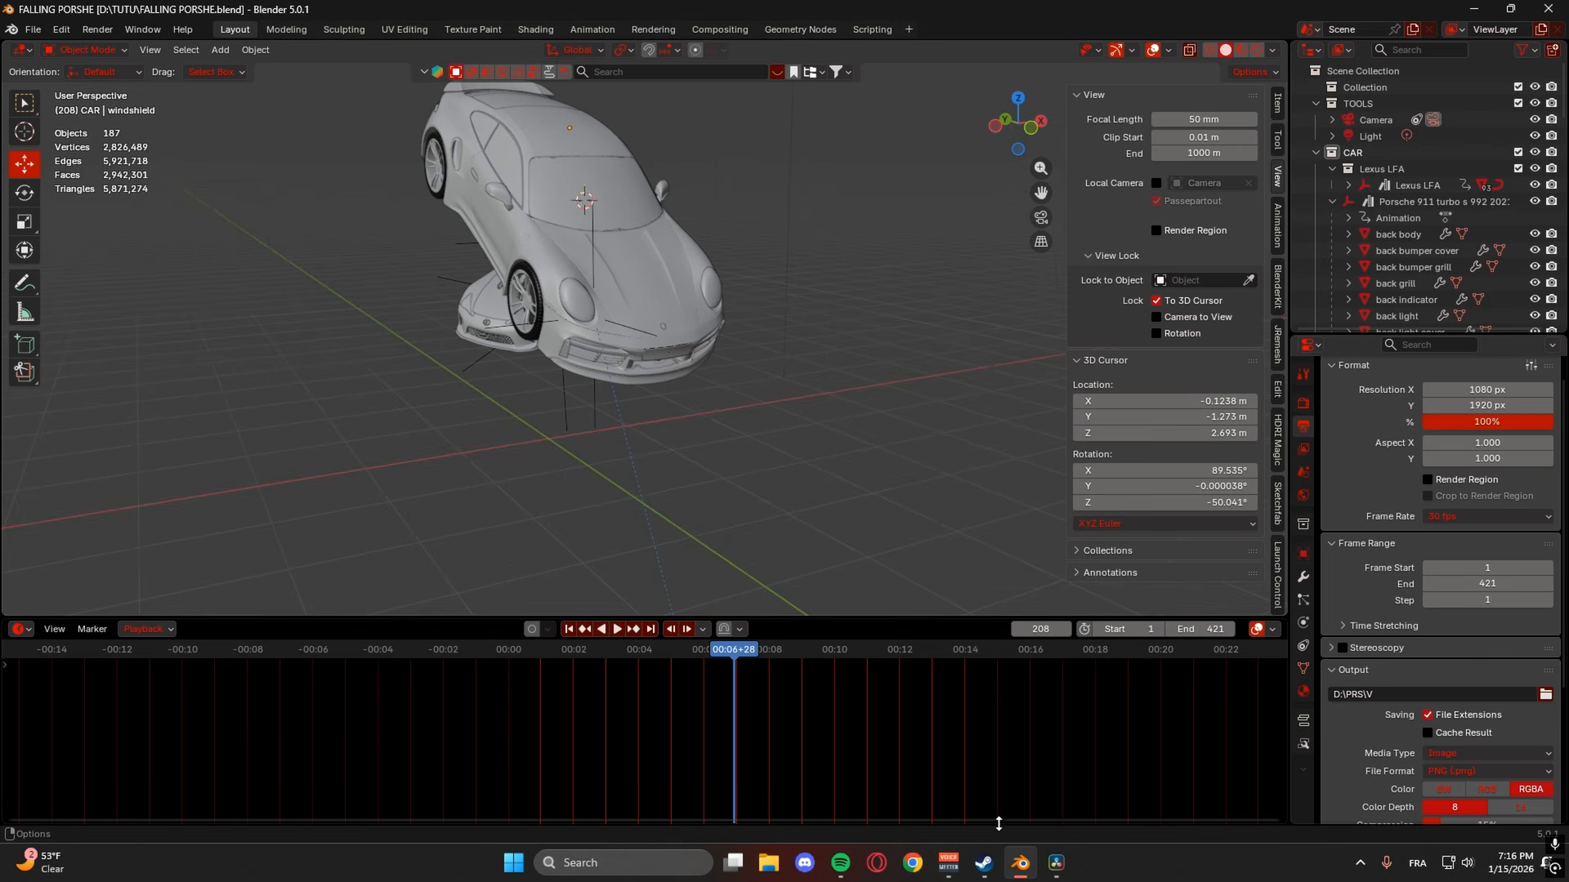
middle_drag(739, 539, 701, 458)
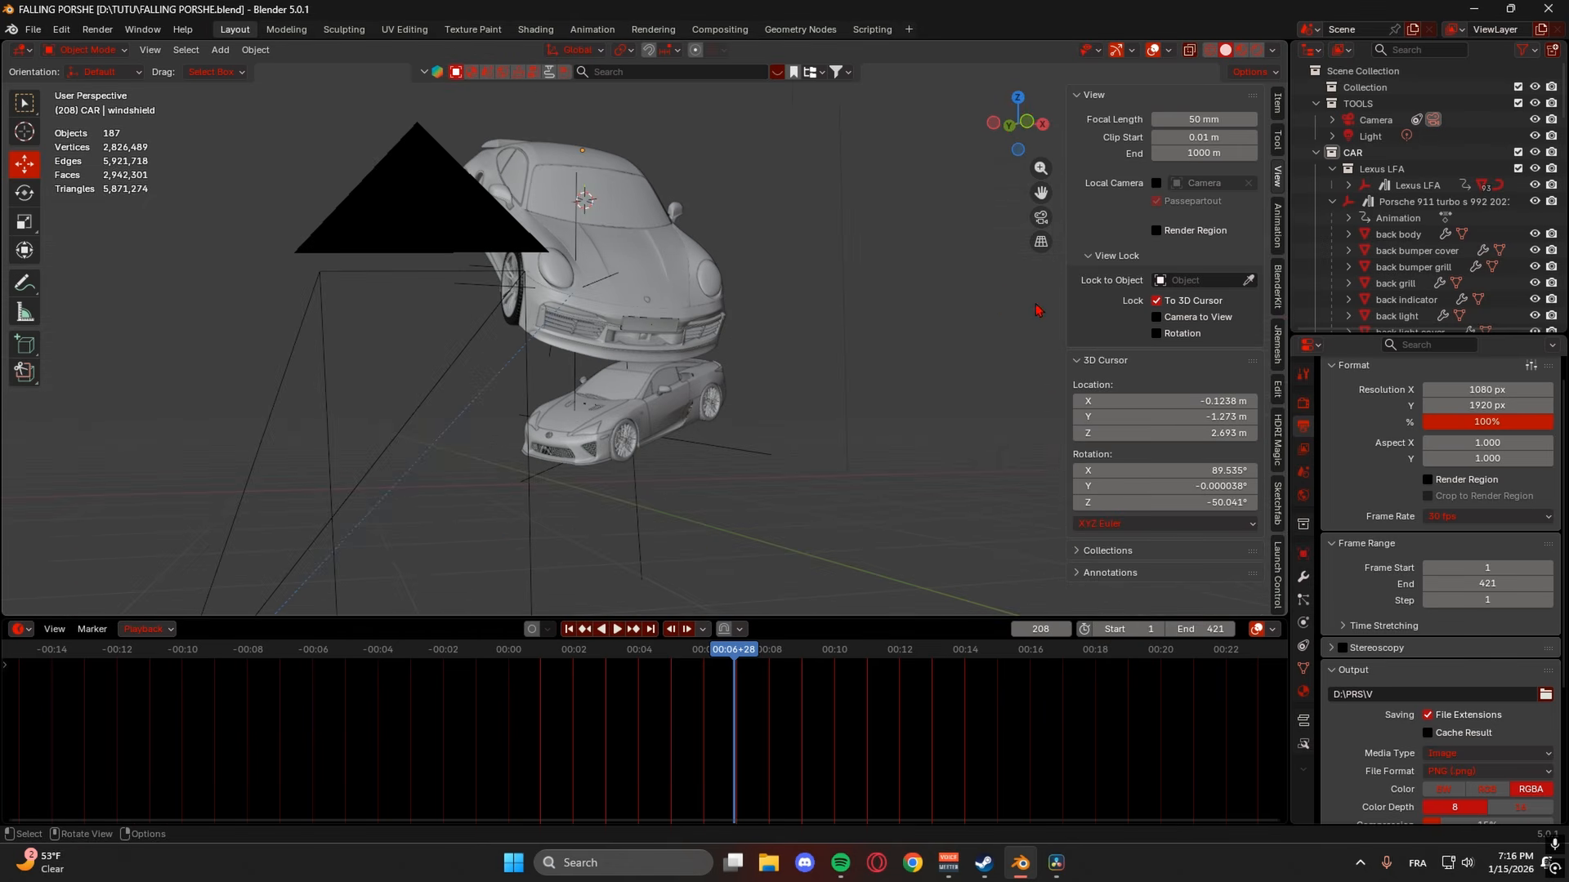
middle_drag(621, 359, 808, 475)
middle_drag(789, 313, 582, 408)
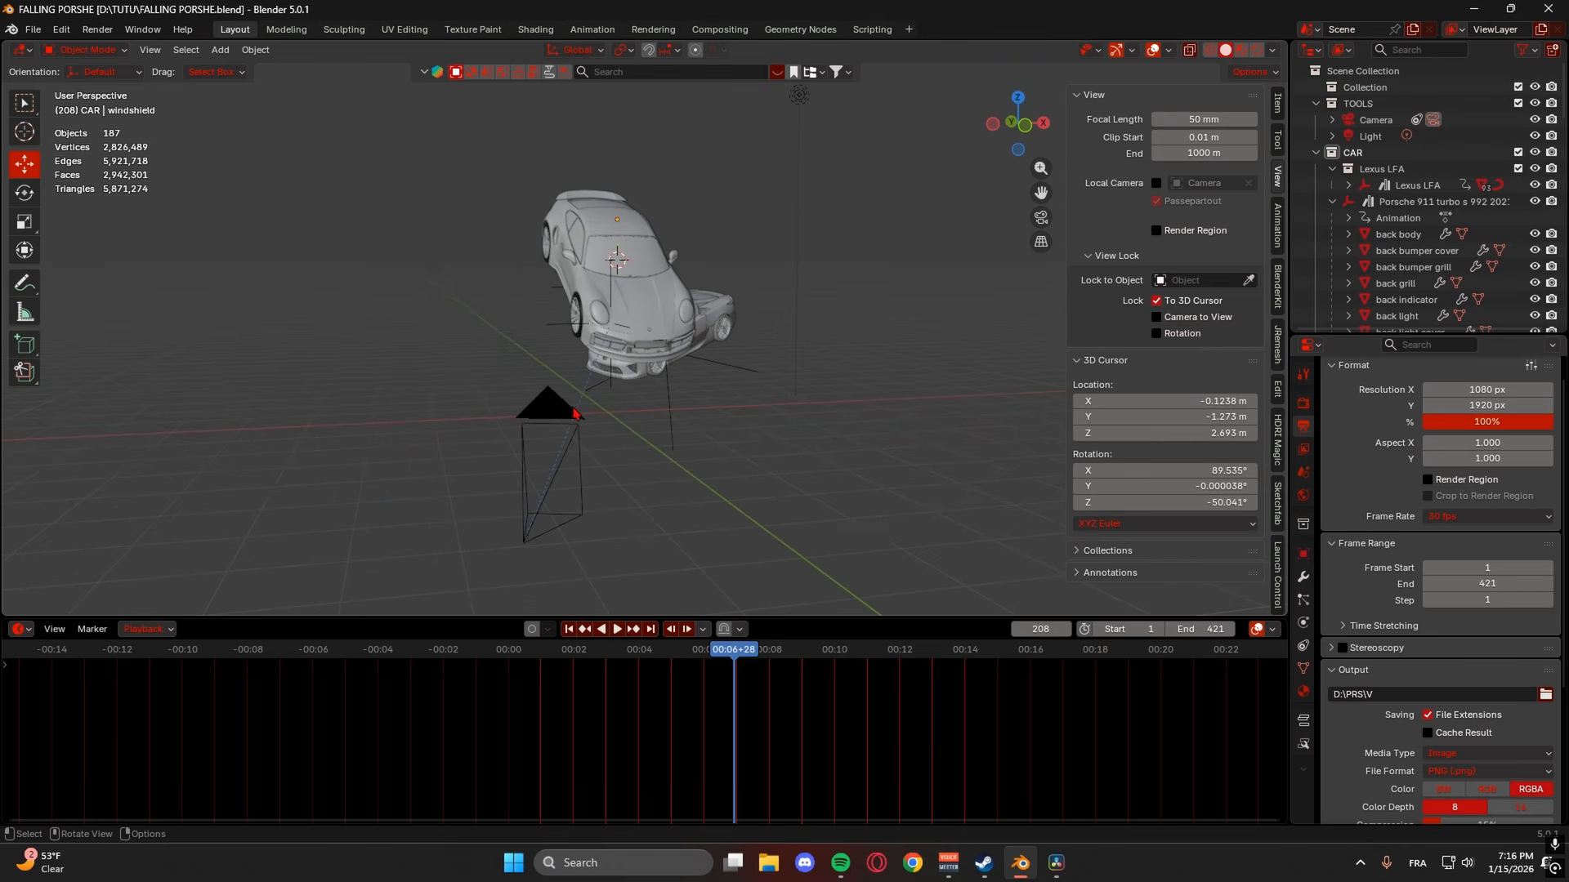
click(555, 423)
middle_drag(745, 432, 747, 494)
- Rewind to frame 0 and bind the camera to a marker there with Ctrl+B
drag(664, 658, 492, 663)
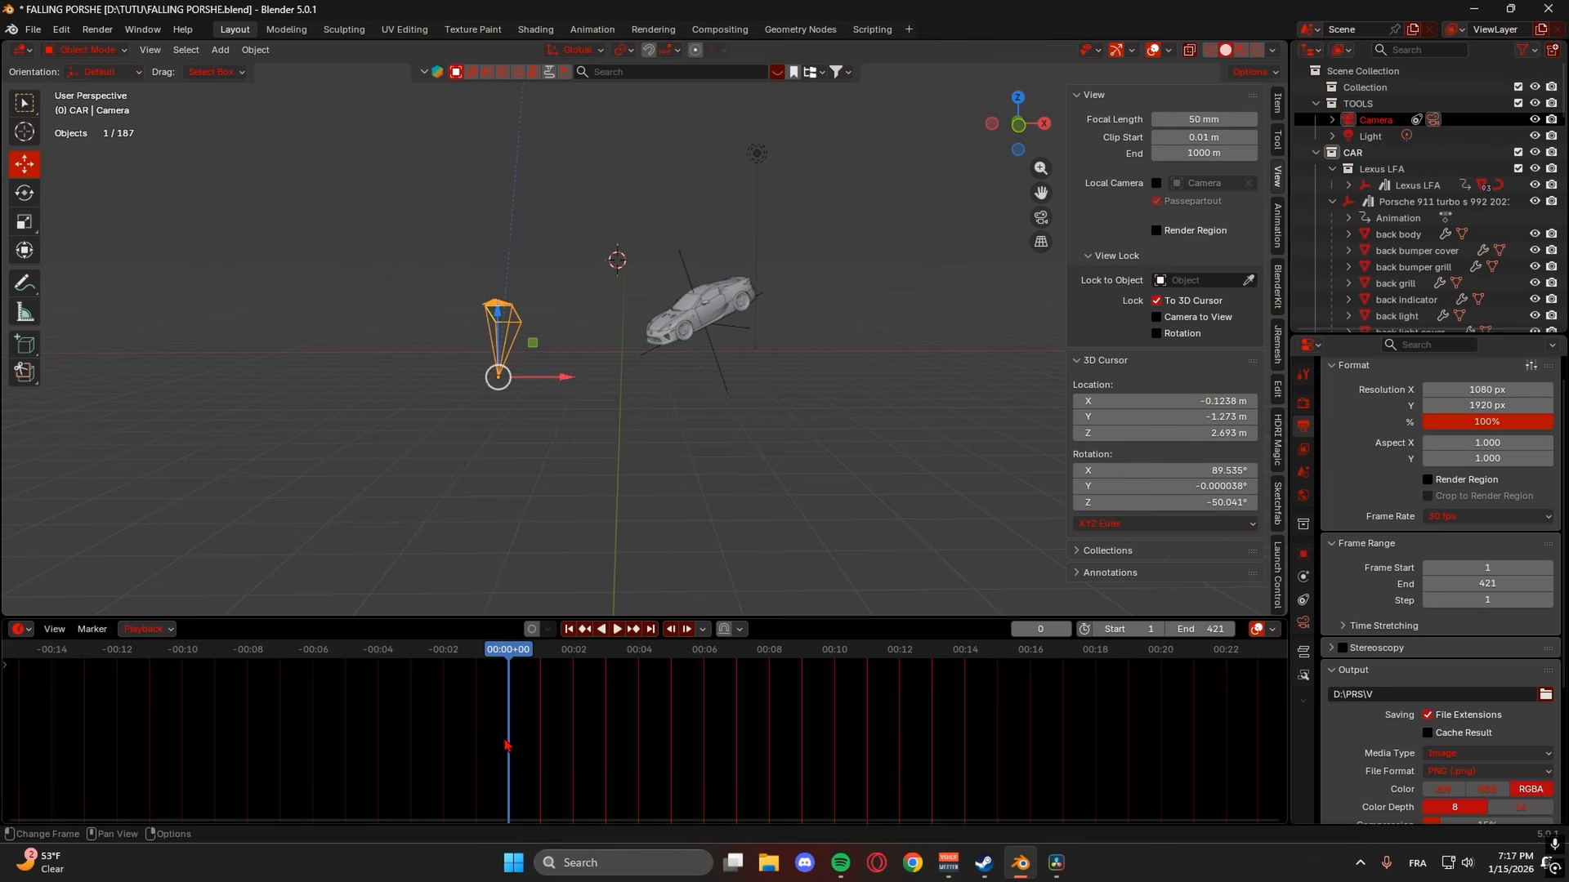
key(ctrl+b)
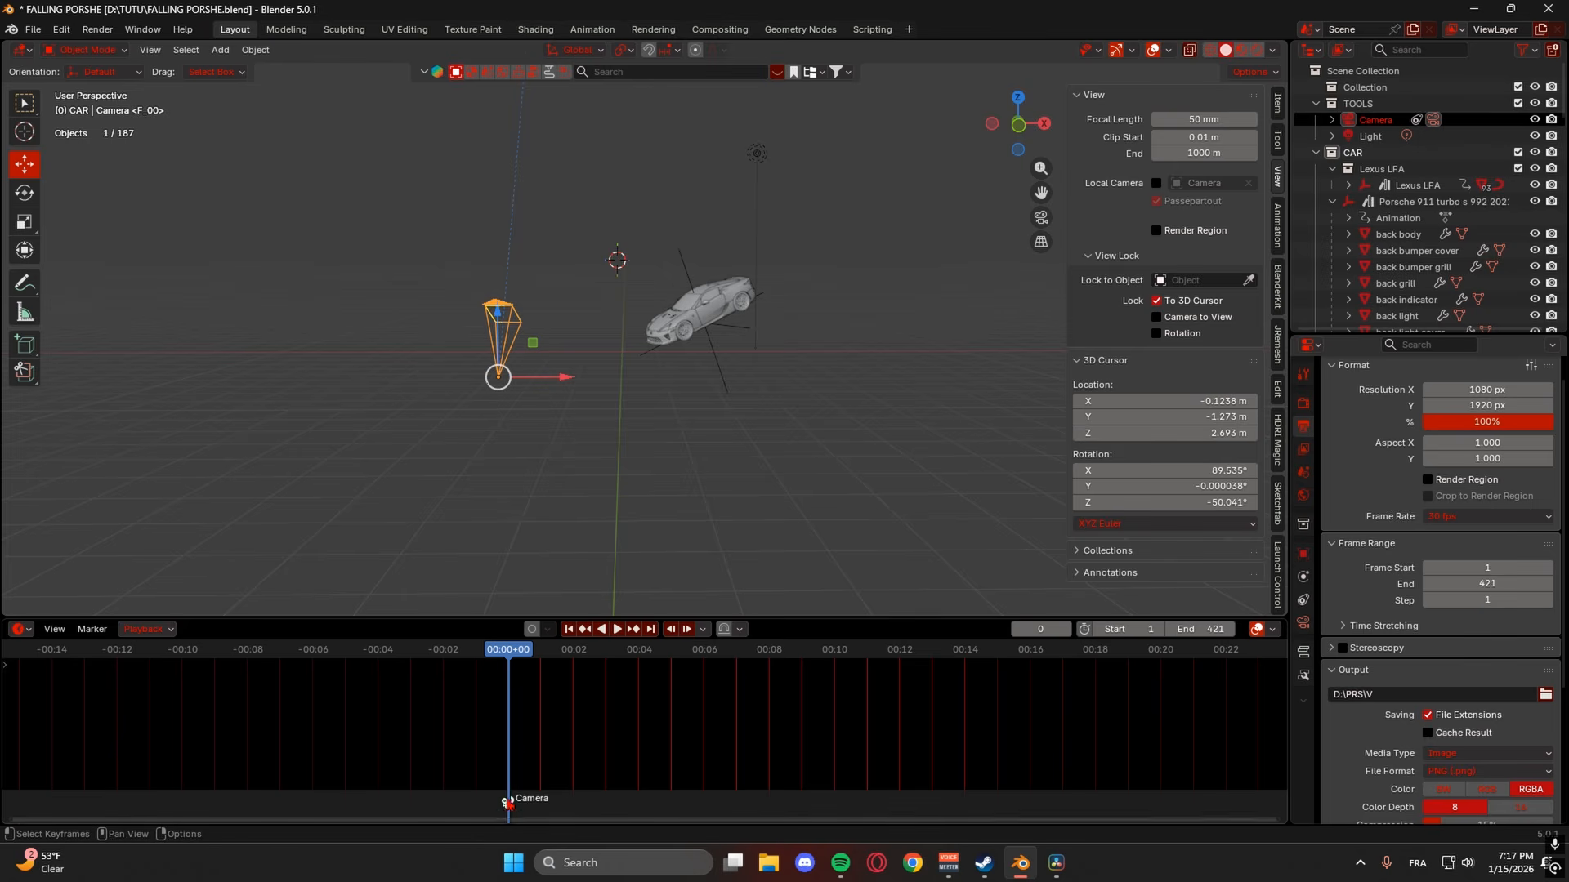
middle_drag(689, 450, 627, 506)
scroll(689, 452, down, 4)
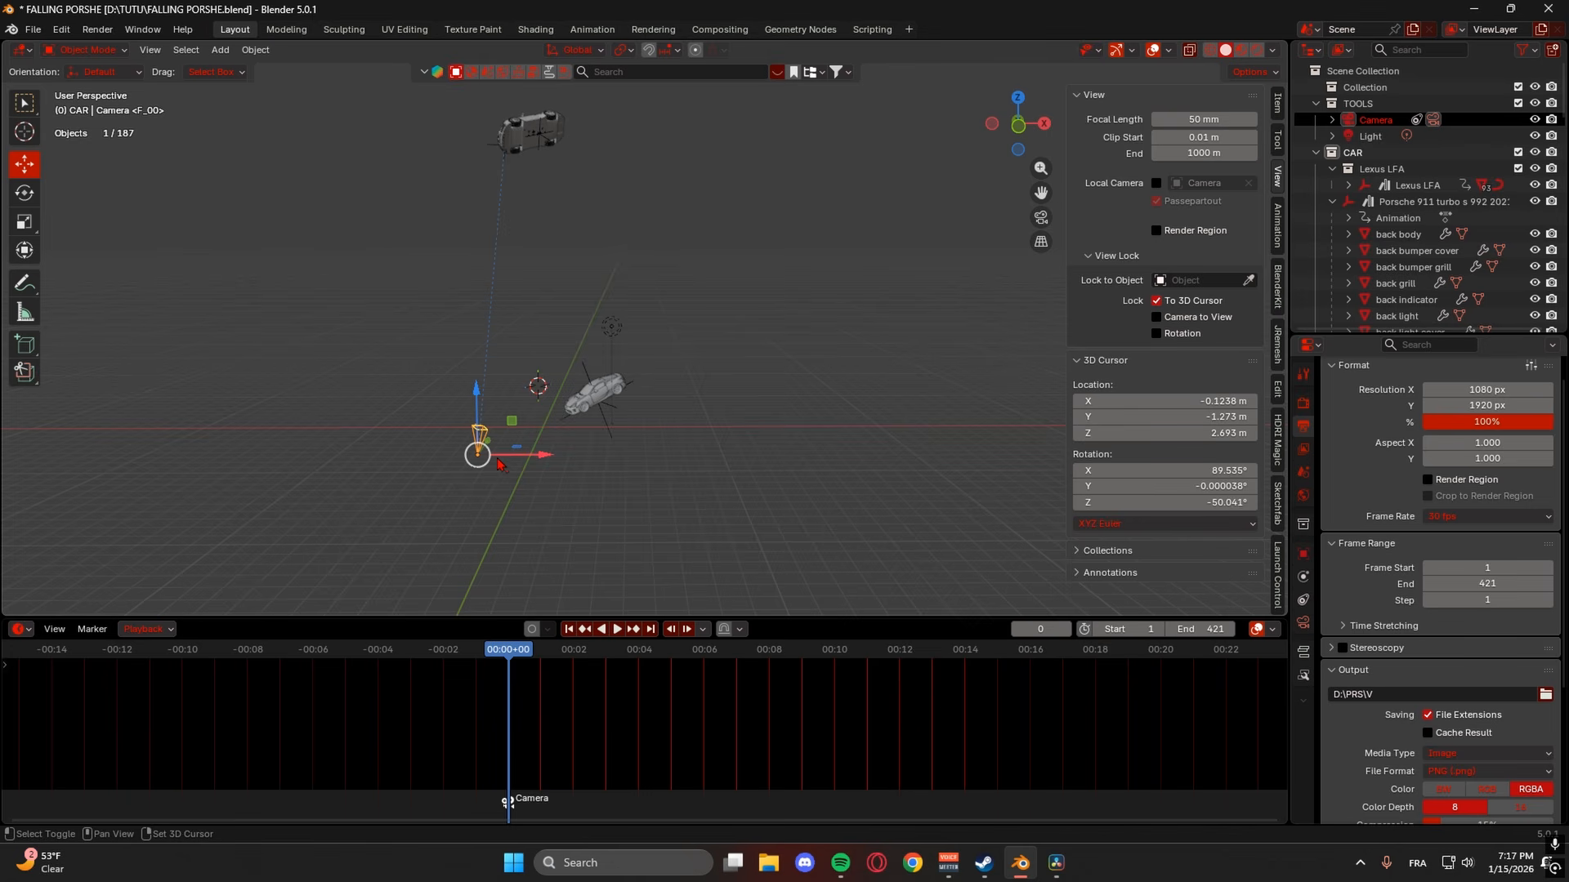
key(shift+a)
- Add Camera.001 at the 3D cursor, shift it along X and rotate it
click(529, 722)
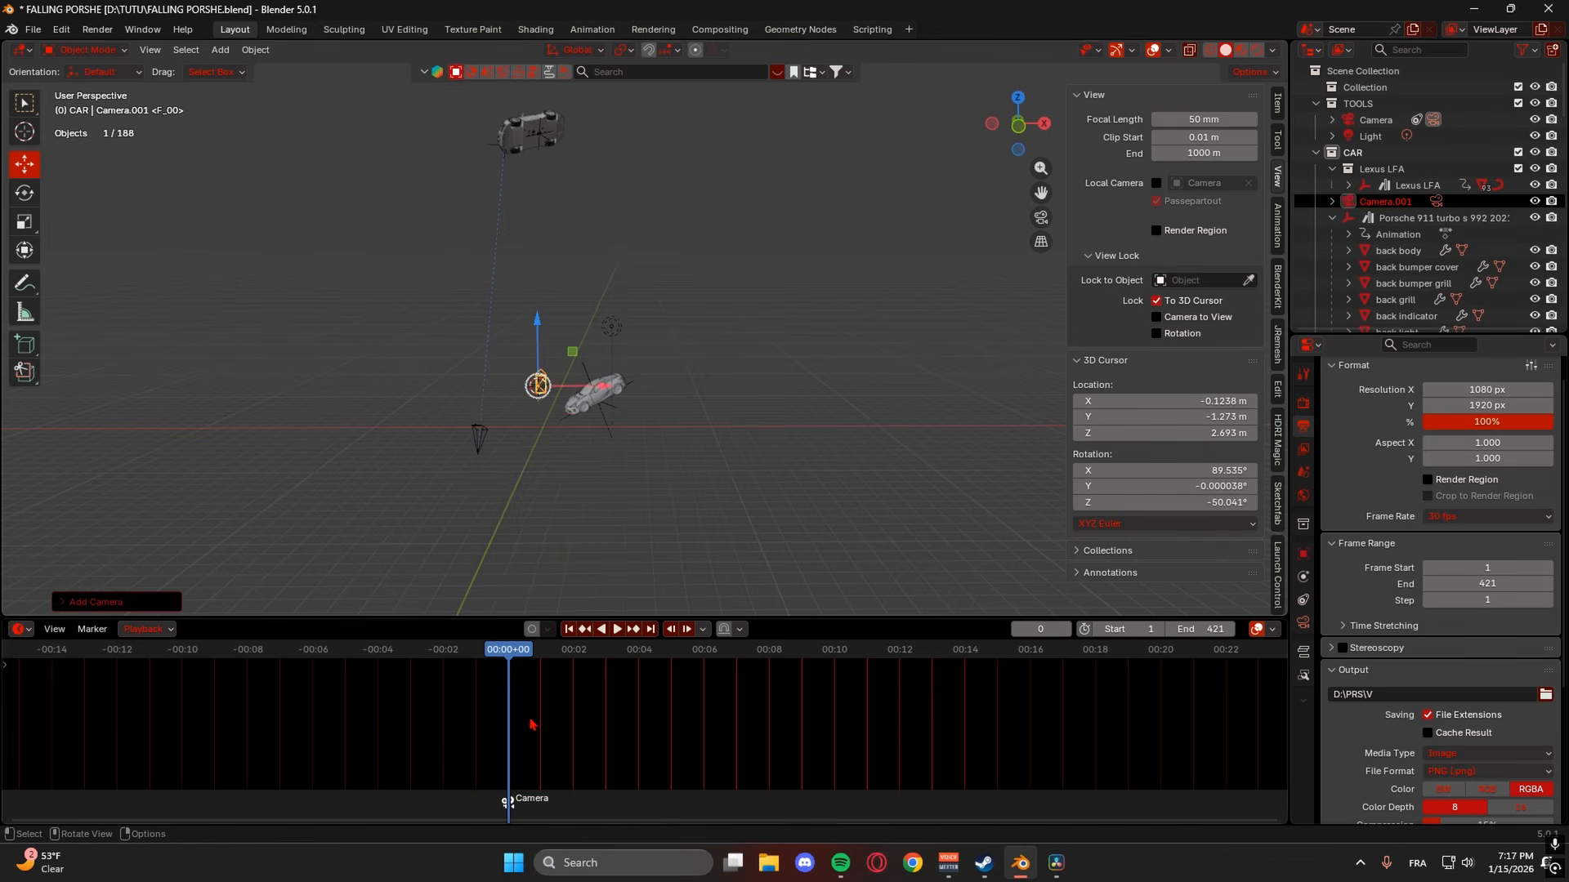
middle_drag(574, 430, 573, 457)
drag(563, 385, 642, 379)
key(shift+t)
click(616, 438)
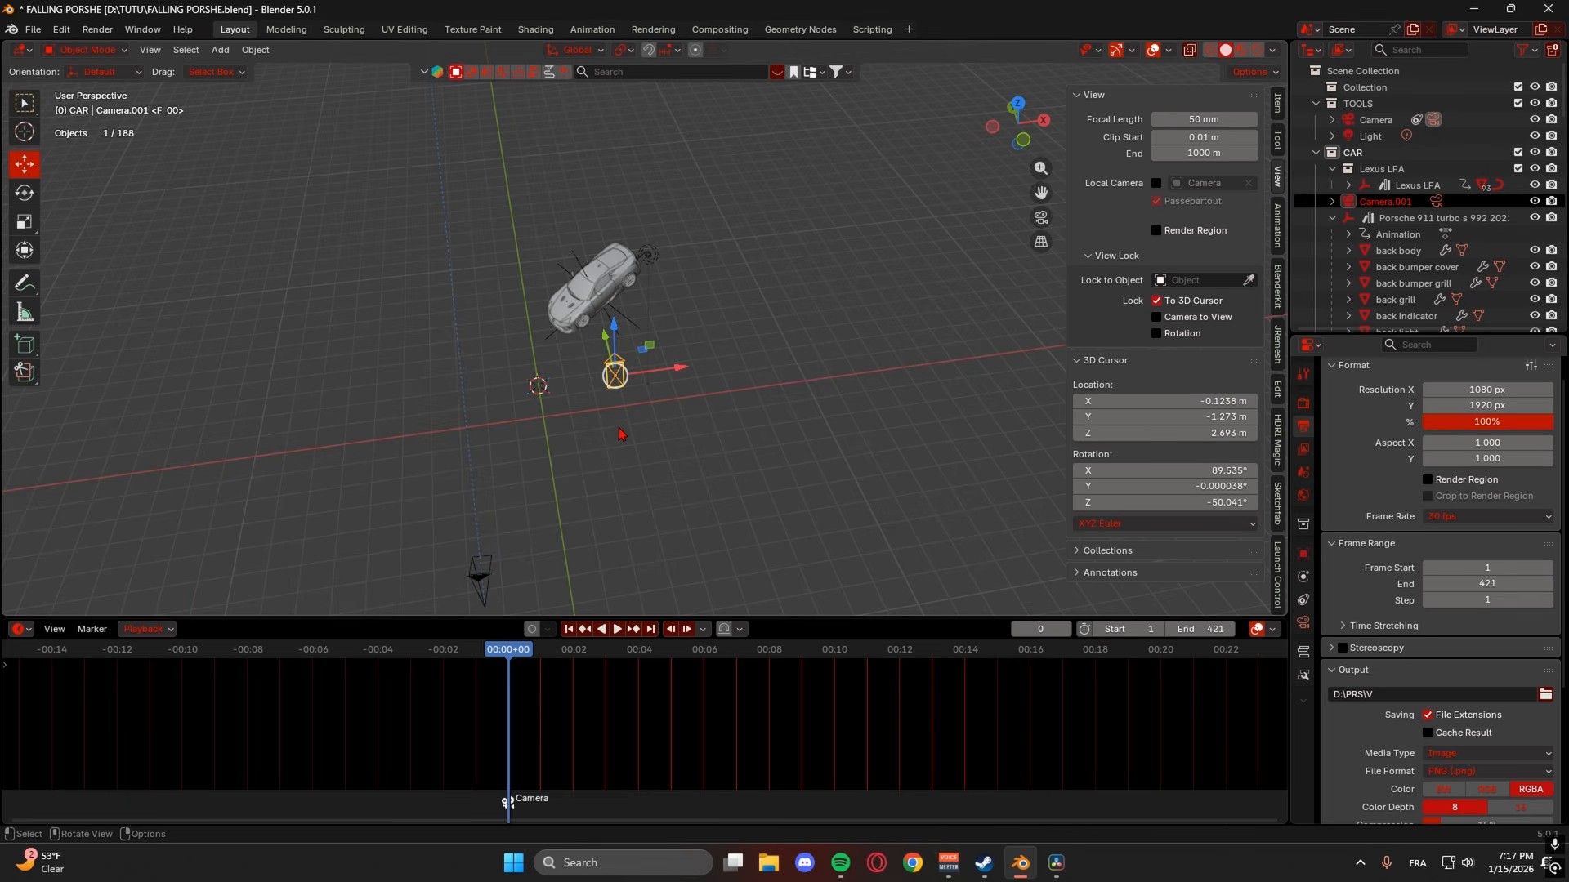
mouse_move(634, 381)
middle_down()
mouse_move(629, 360)
mouse_move(643, 402)
middle_up()
- Reposition Camera.001 along Y, Z and X for an overhead view
drag(642, 402, 524, 463)
key(shift+space)
key(r)
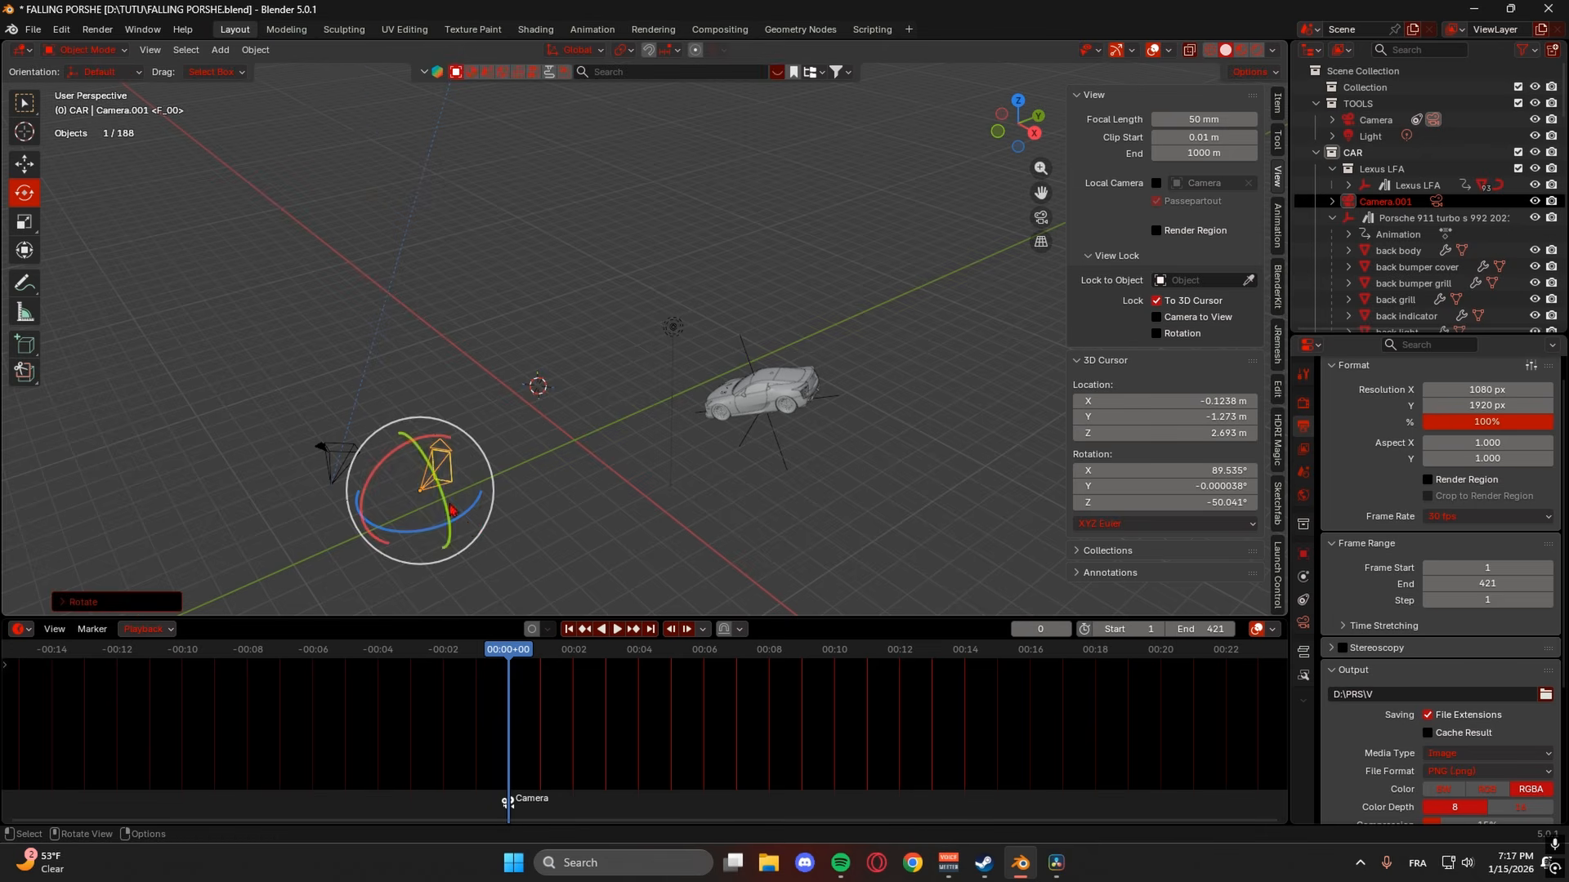
key(shift+space)
key(g)
drag(416, 439, 422, 474)
drag(454, 554, 554, 583)
drag(531, 553, 613, 523)
- Make Camera.001 the active camera and scrub to frame 39 to preview the fall
right_click(566, 497)
click(517, 493)
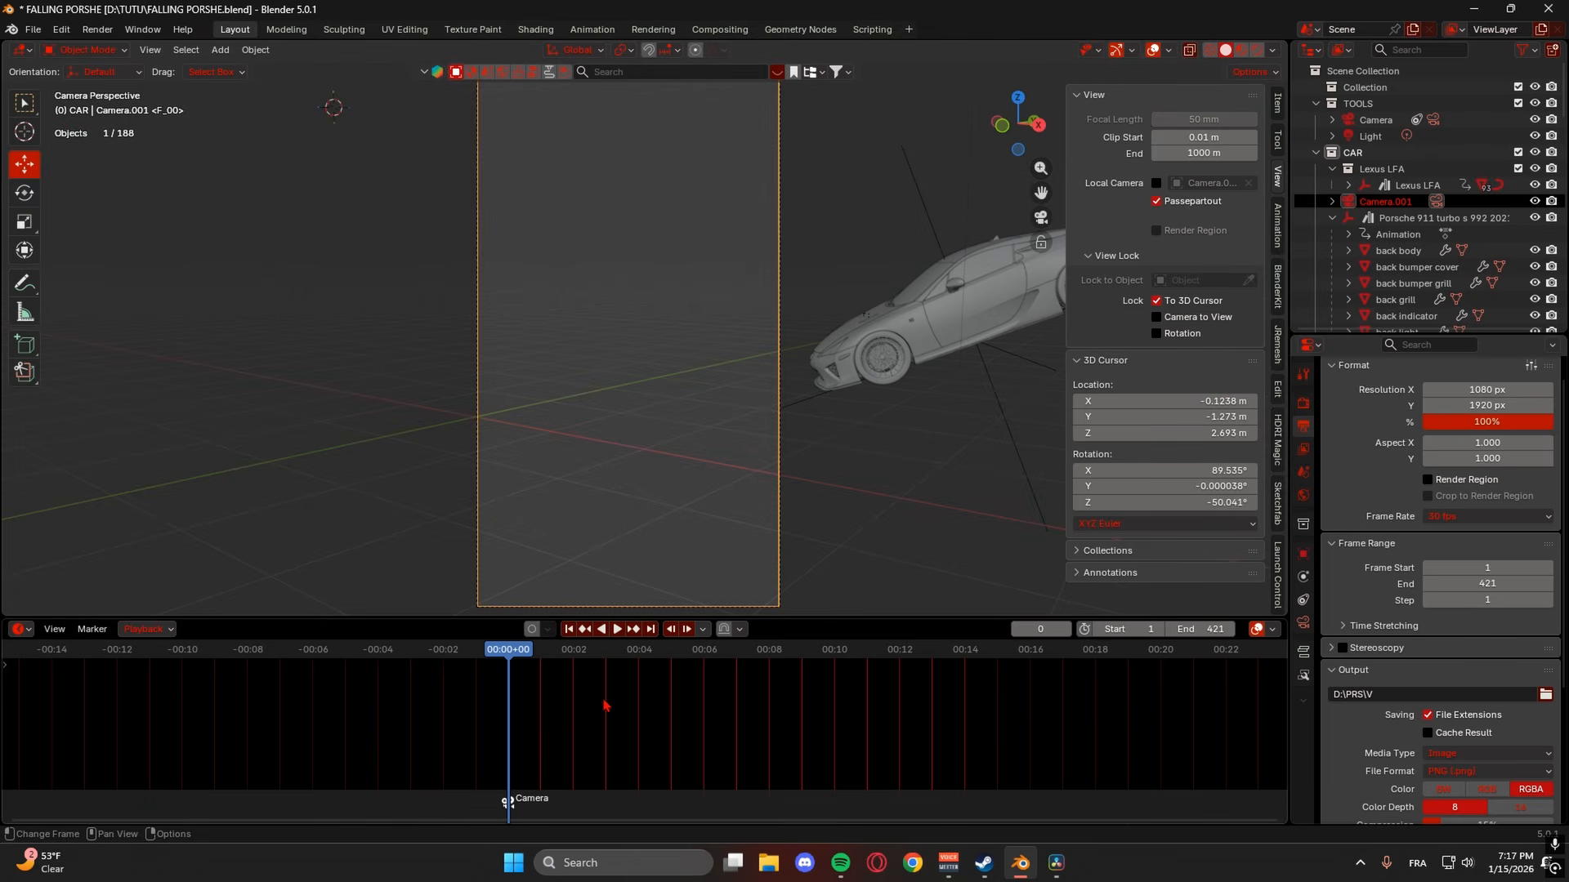
mouse_move(528, 665)
mouse_down()
mouse_move(523, 652)
mouse_move(550, 650)
mouse_up()
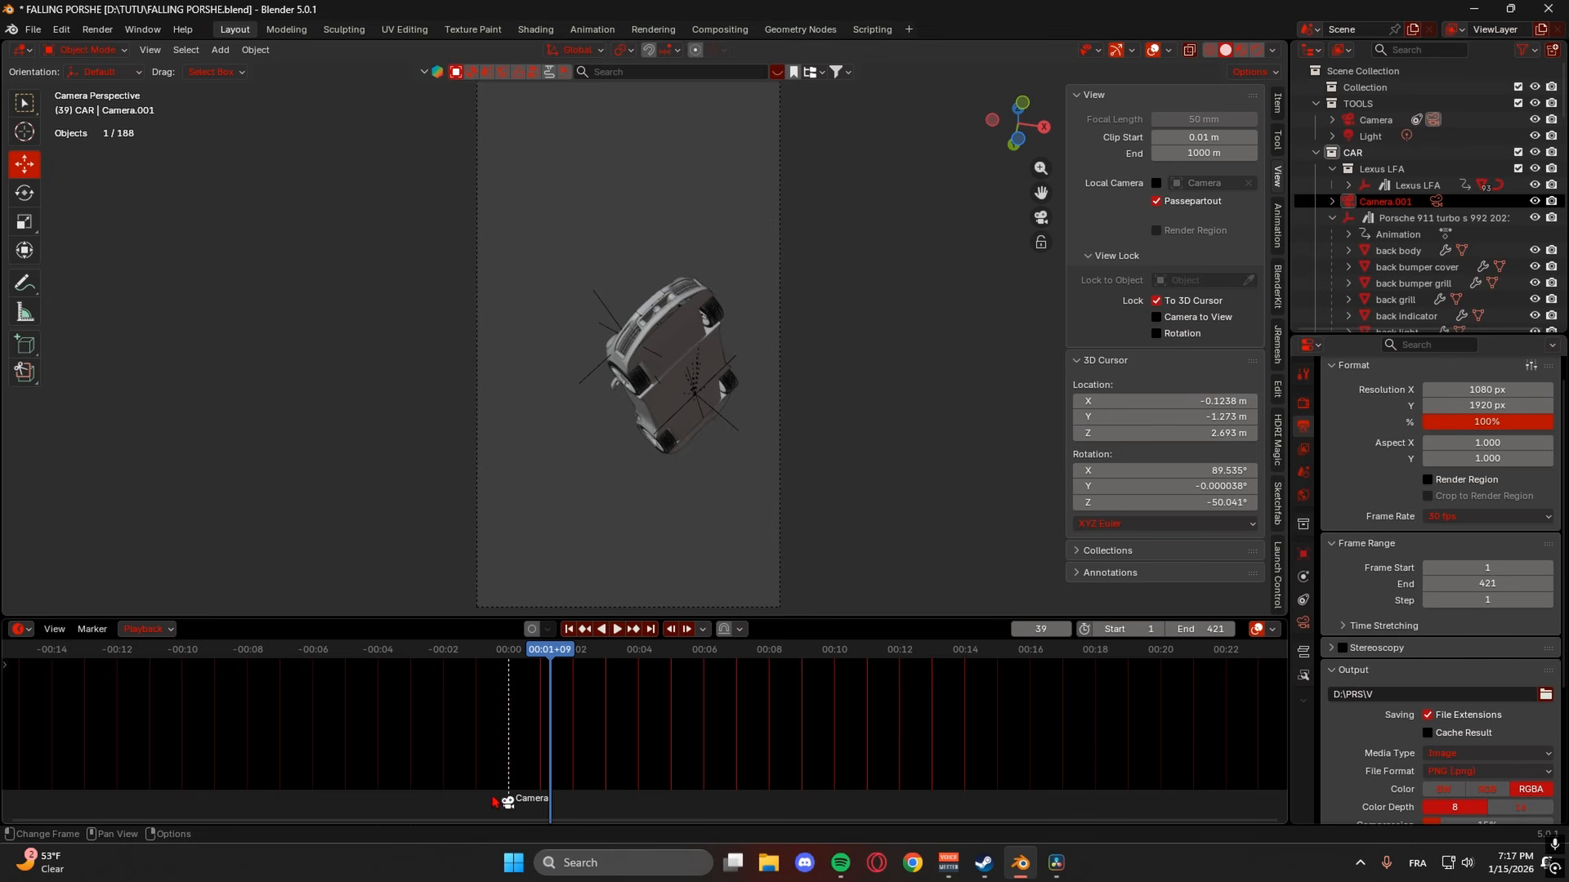
- At frame 138, set Camera.001 as the active camera from that point
middle_drag(703, 478, 702, 505)
middle_drag(717, 413, 614, 489)
scroll(687, 502, down, 5)
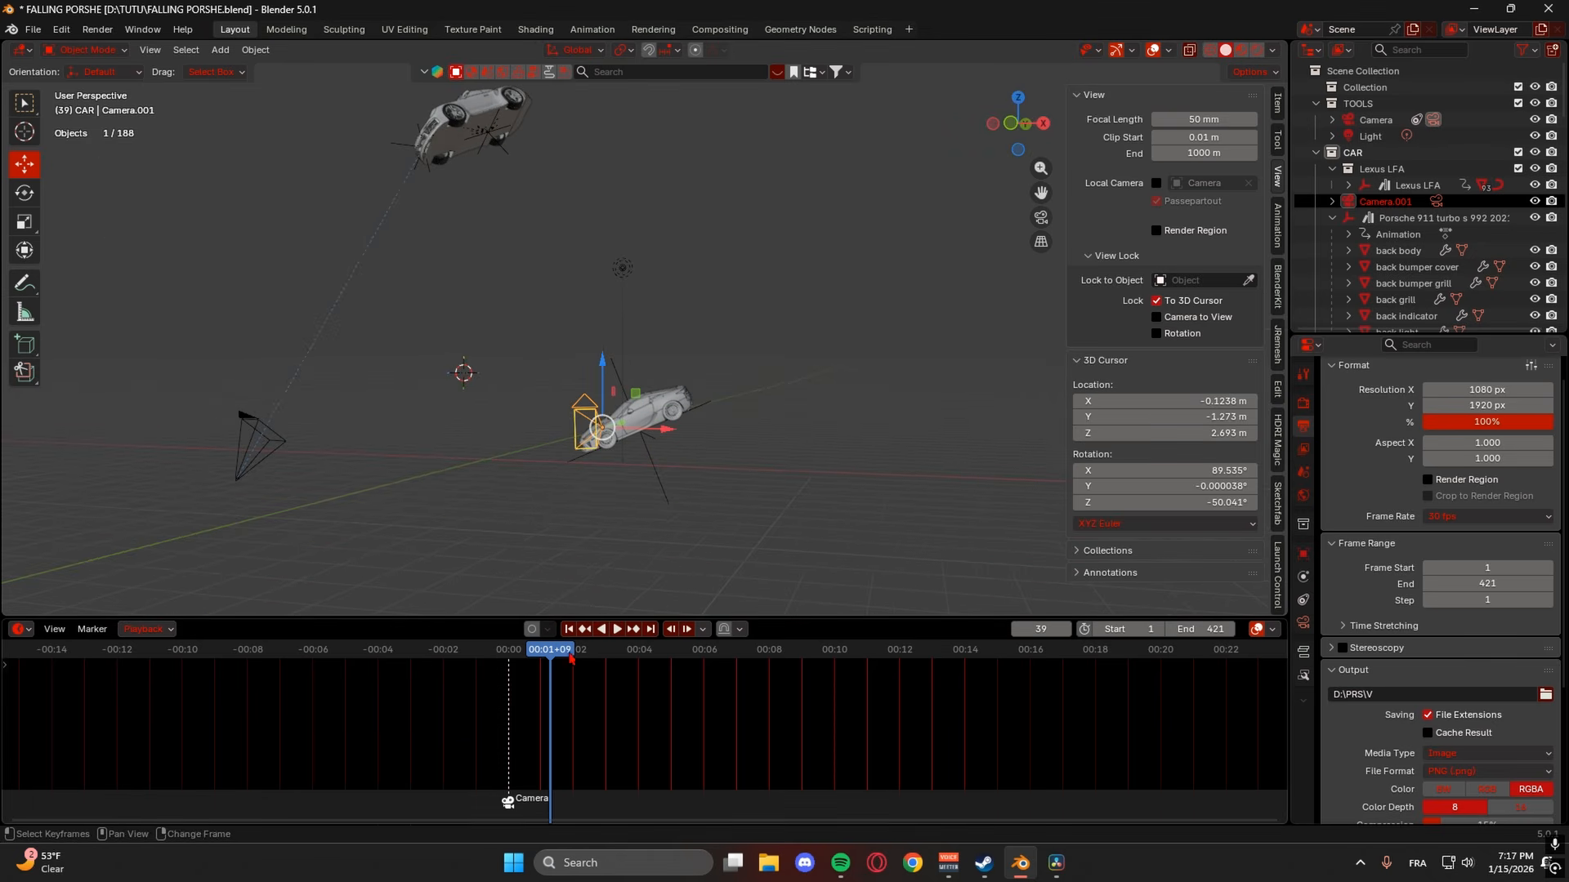
click(632, 659)
drag(647, 660, 658, 661)
right_click(583, 417)
click(582, 420)
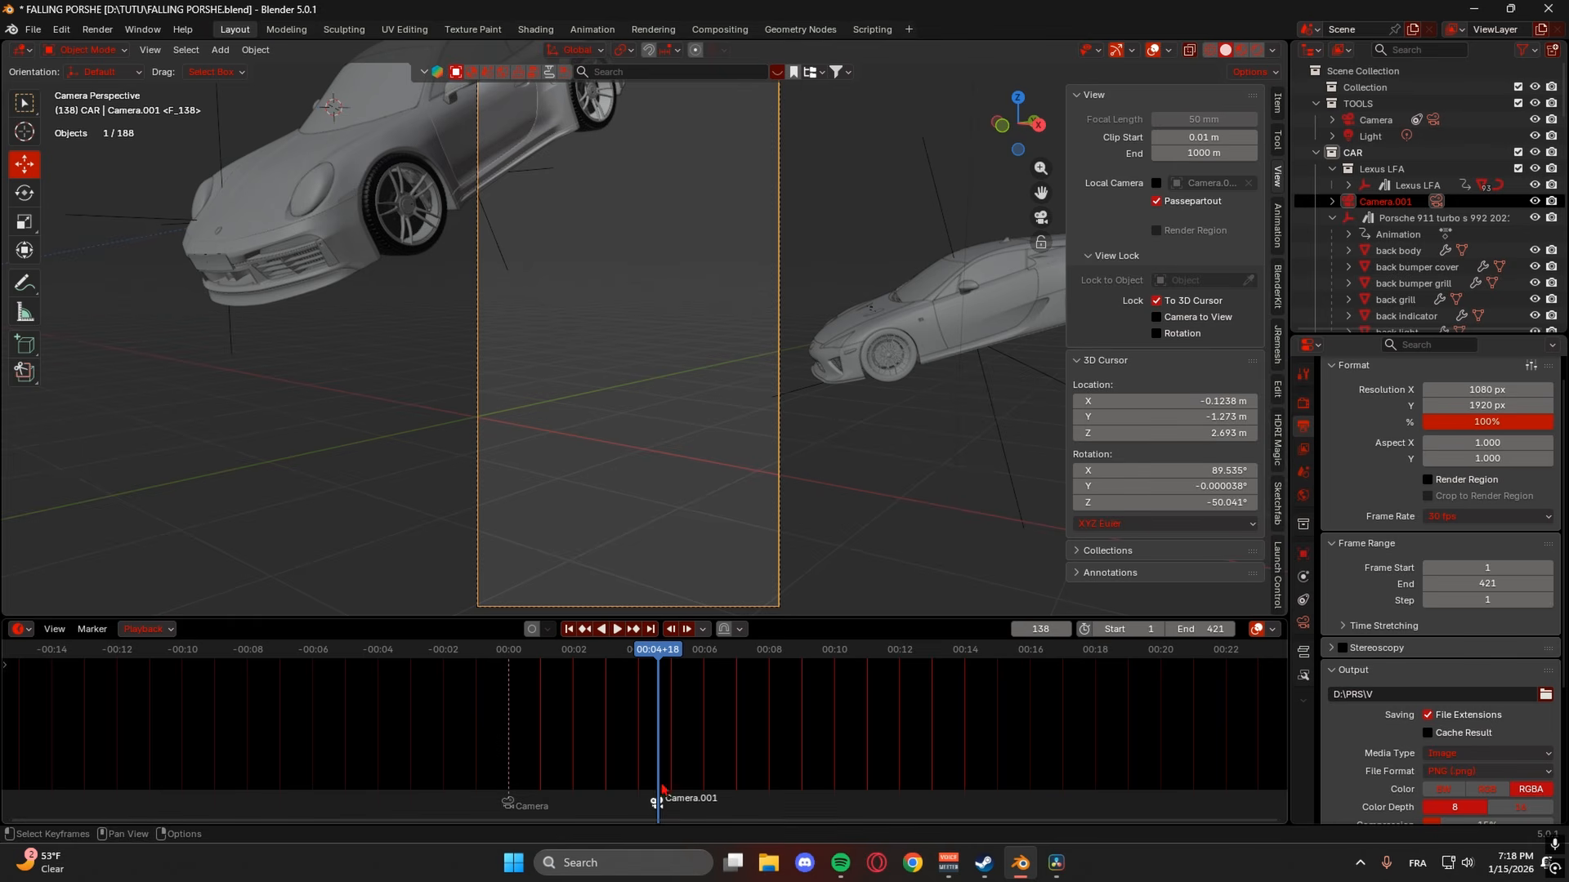
- Play from frame 98 to check the camera switch
key(g)
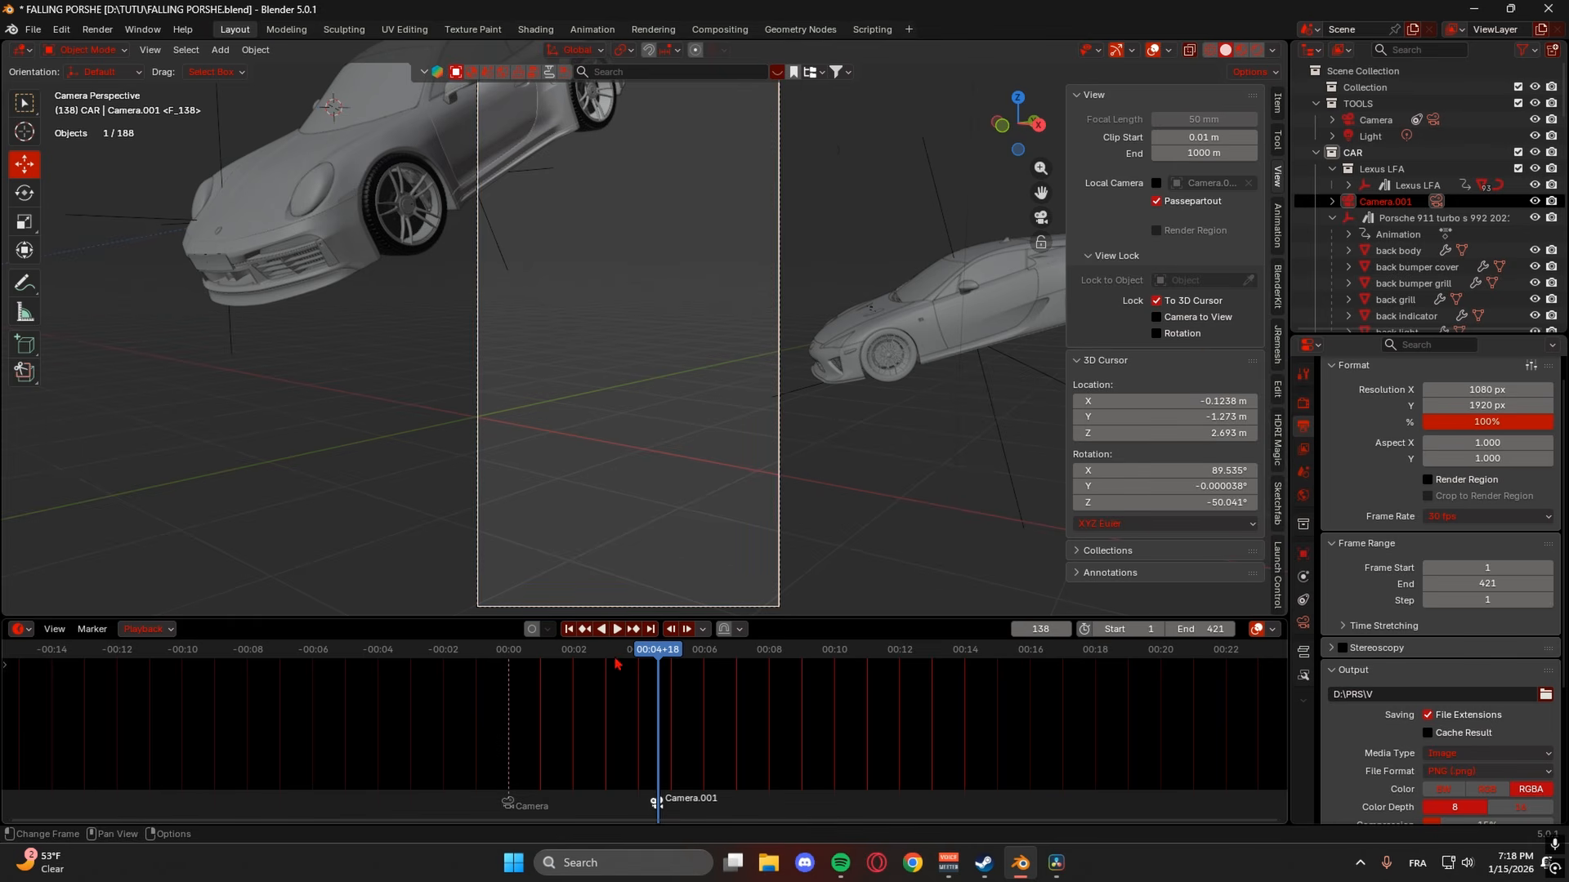
click(615, 664)
key(space)
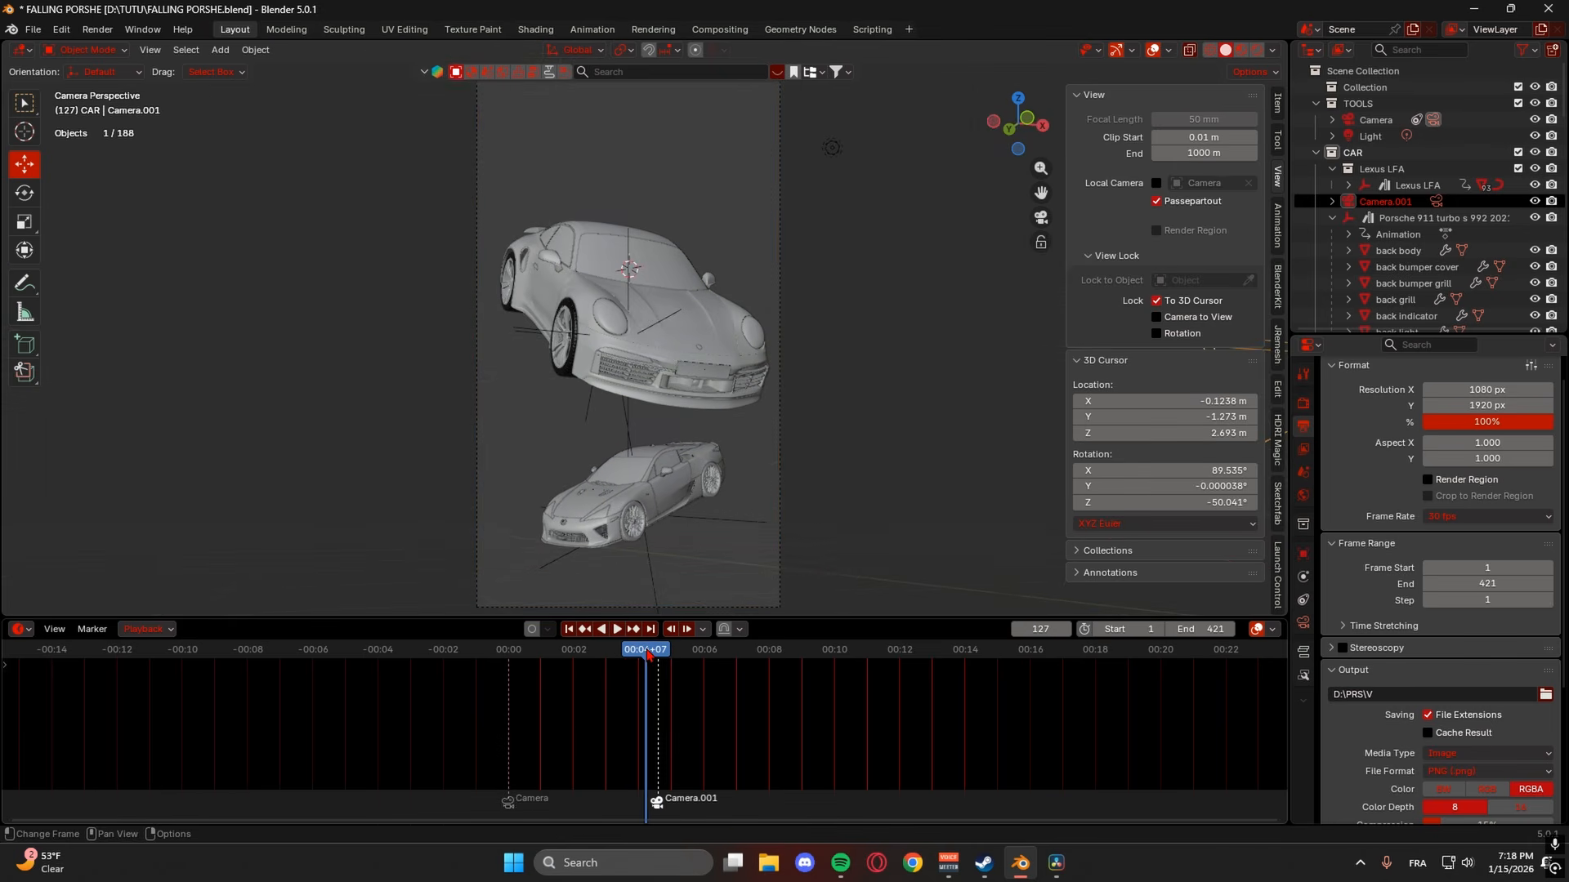
key(space)
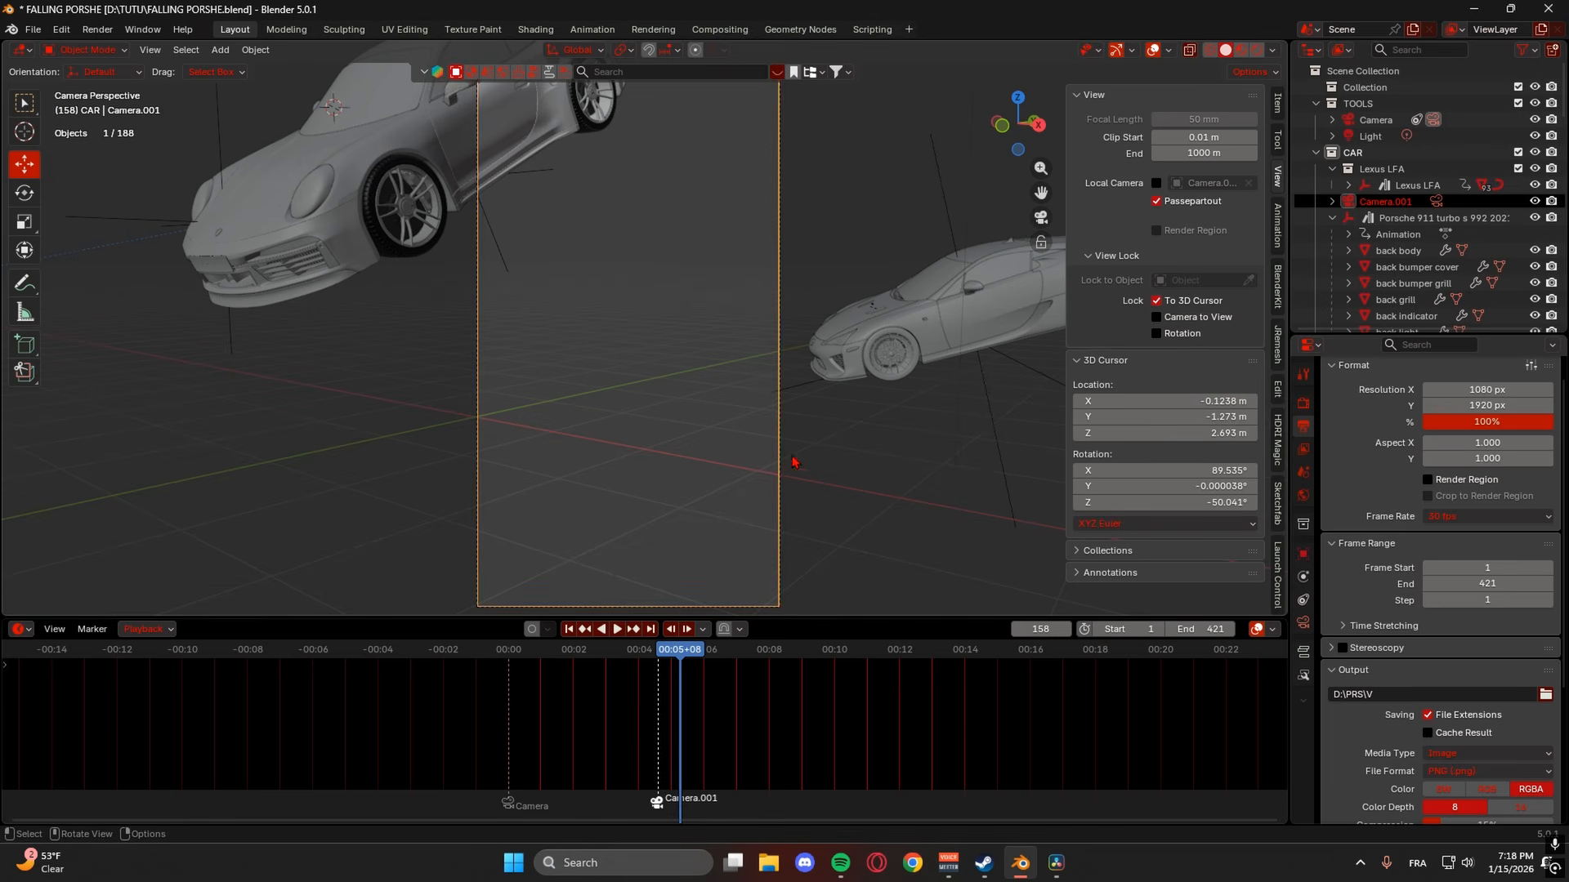
- Rotate Camera.001 to X 94.935° and Z 59.439° to frame the Porsche
click(782, 342)
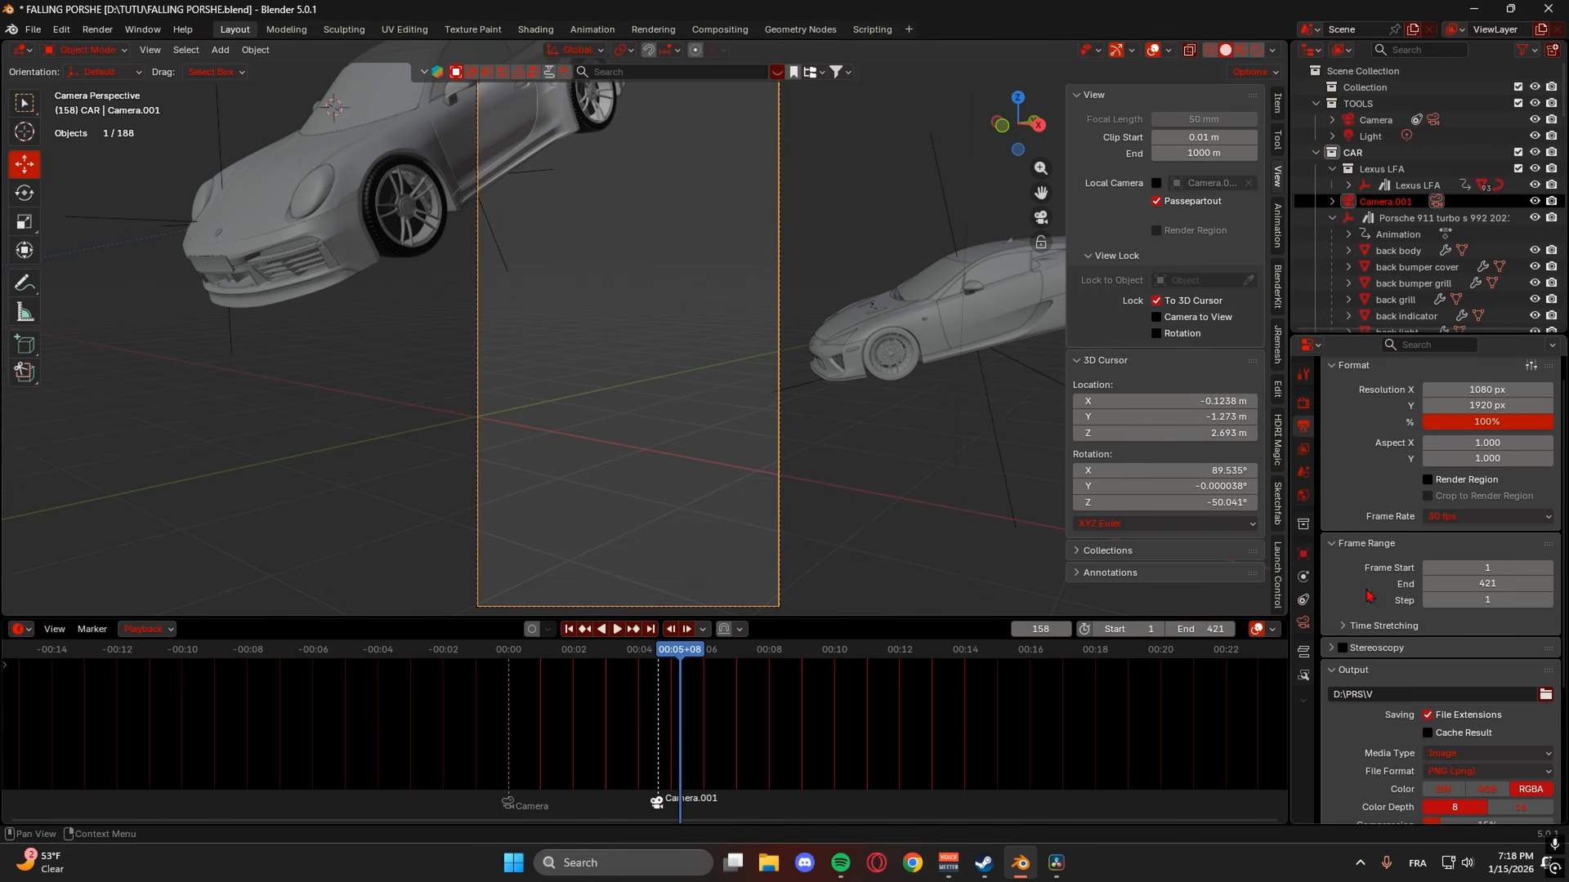
click(1303, 556)
drag(1468, 504, 1565, 504)
drag(1468, 472, 1487, 504)
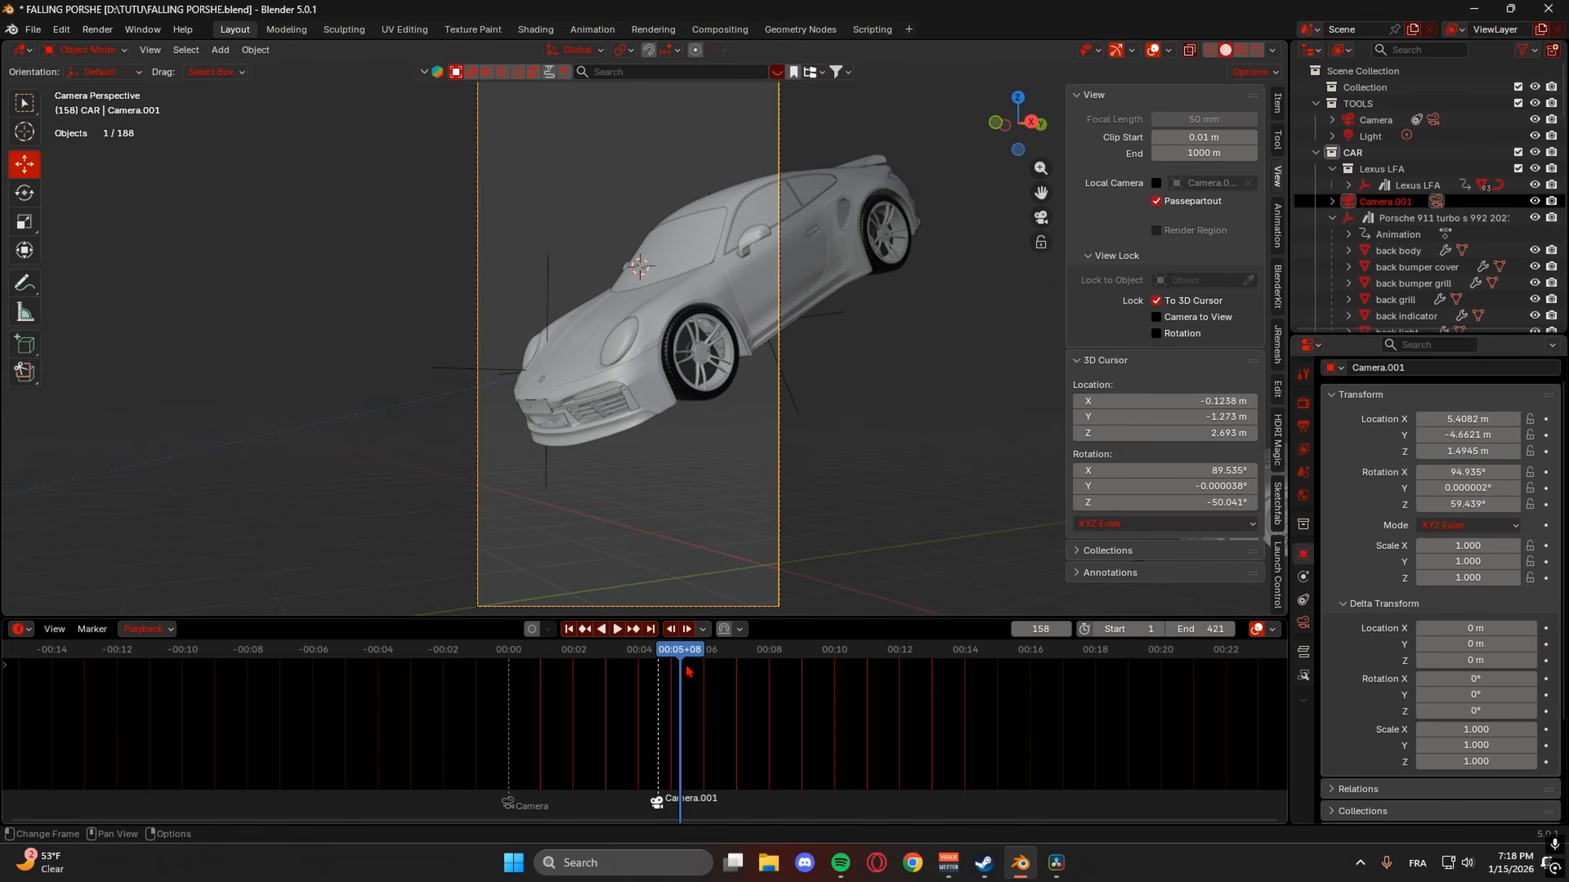
- Shift the Camera.001 marker slightly later and replay through the cut to check it
click(641, 656)
key(space)
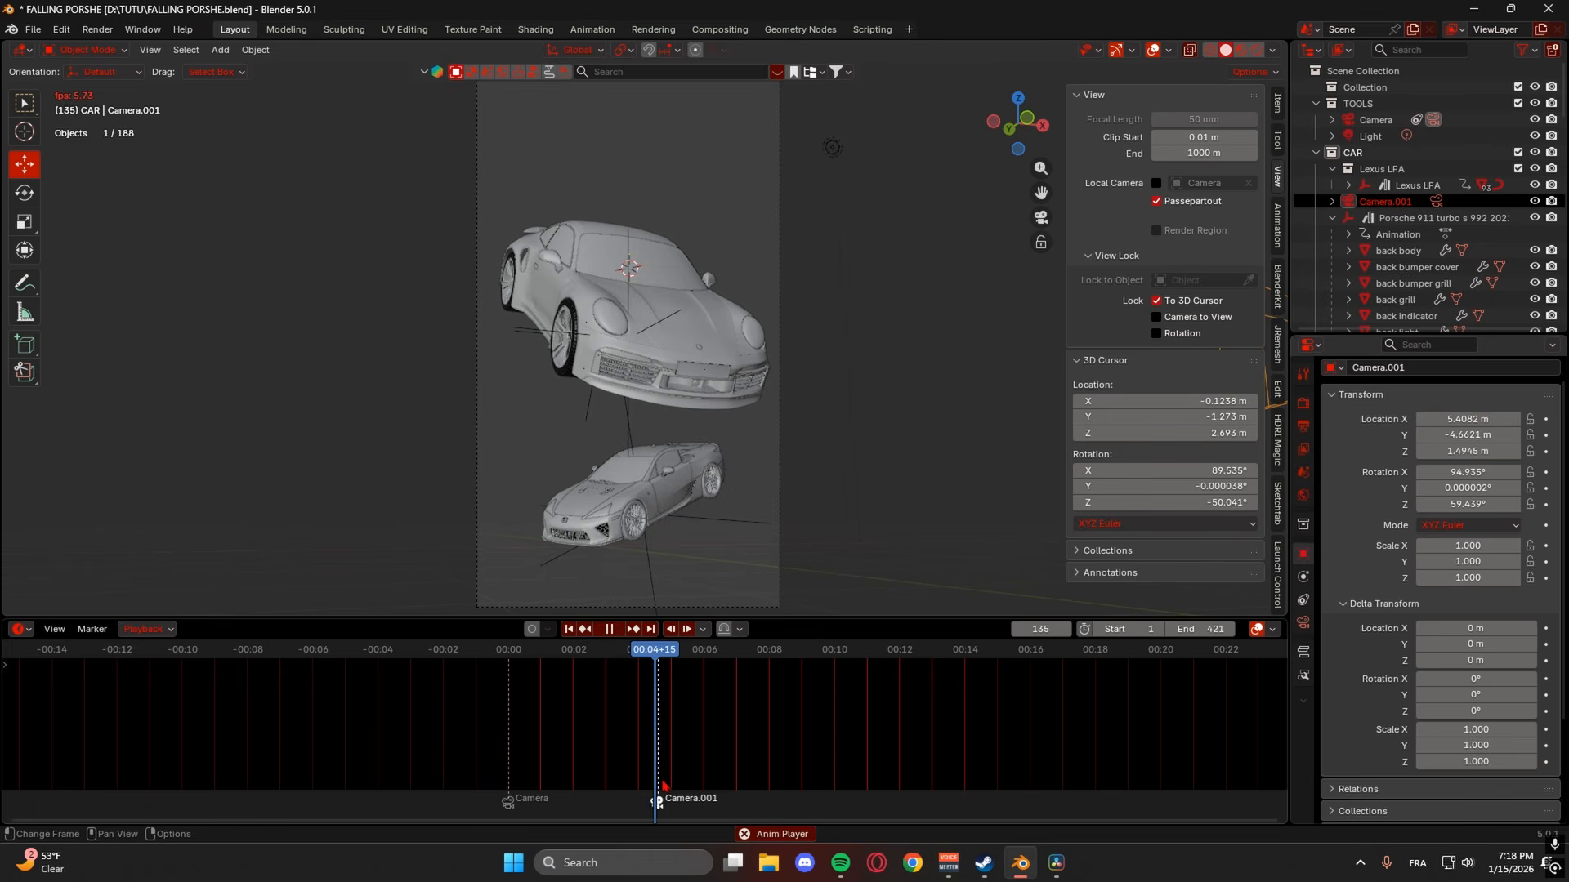
key(space)
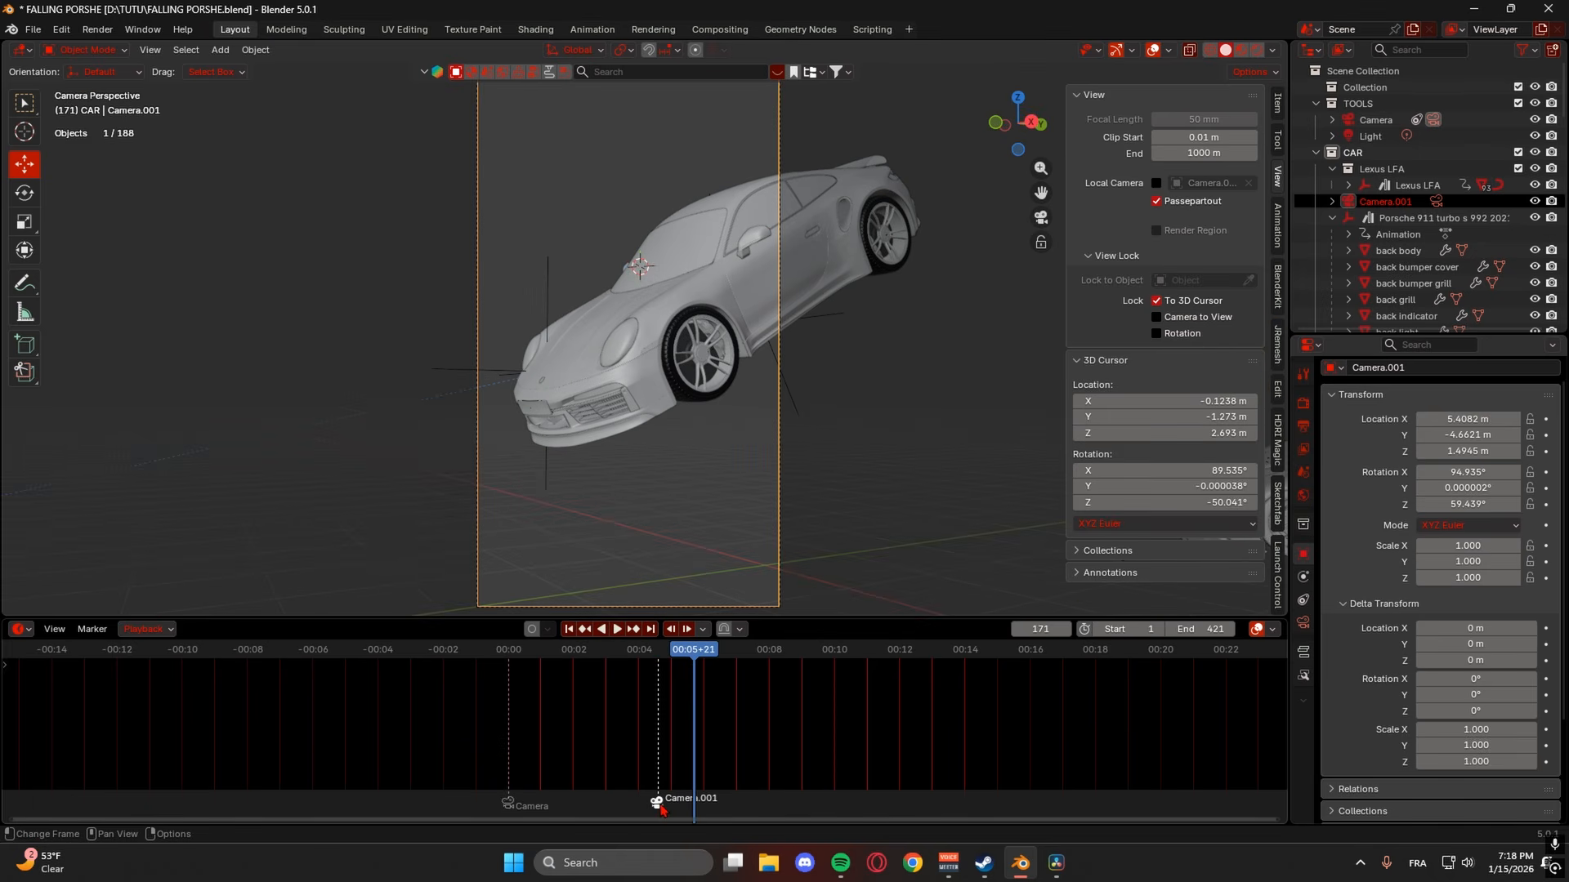
drag(661, 804, 665, 806)
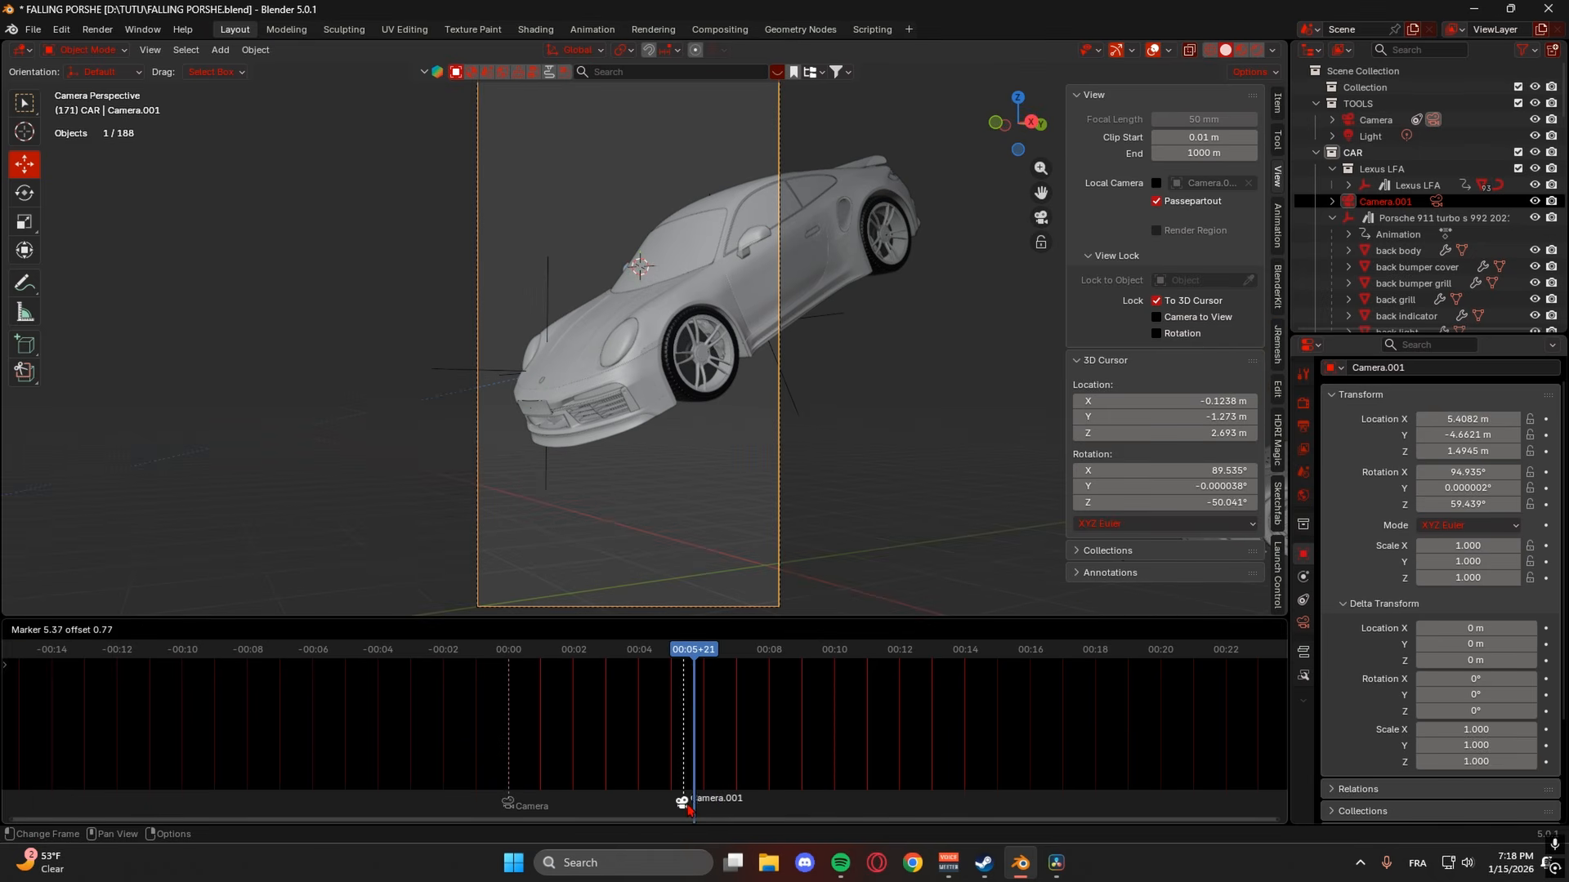
drag(695, 809, 695, 808)
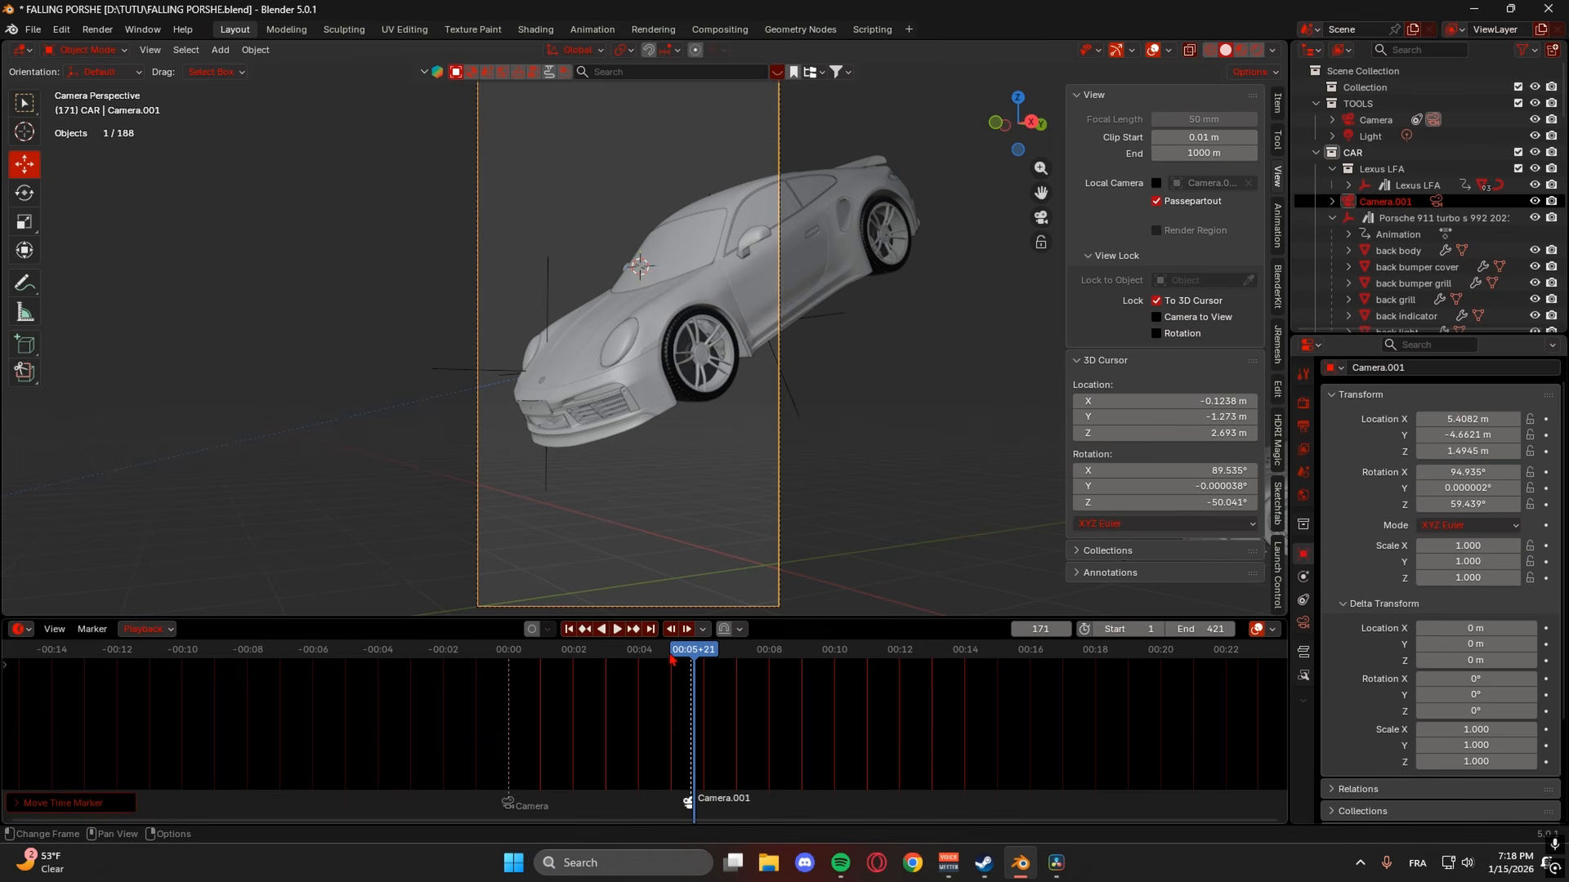
click(670, 657)
click(693, 658)
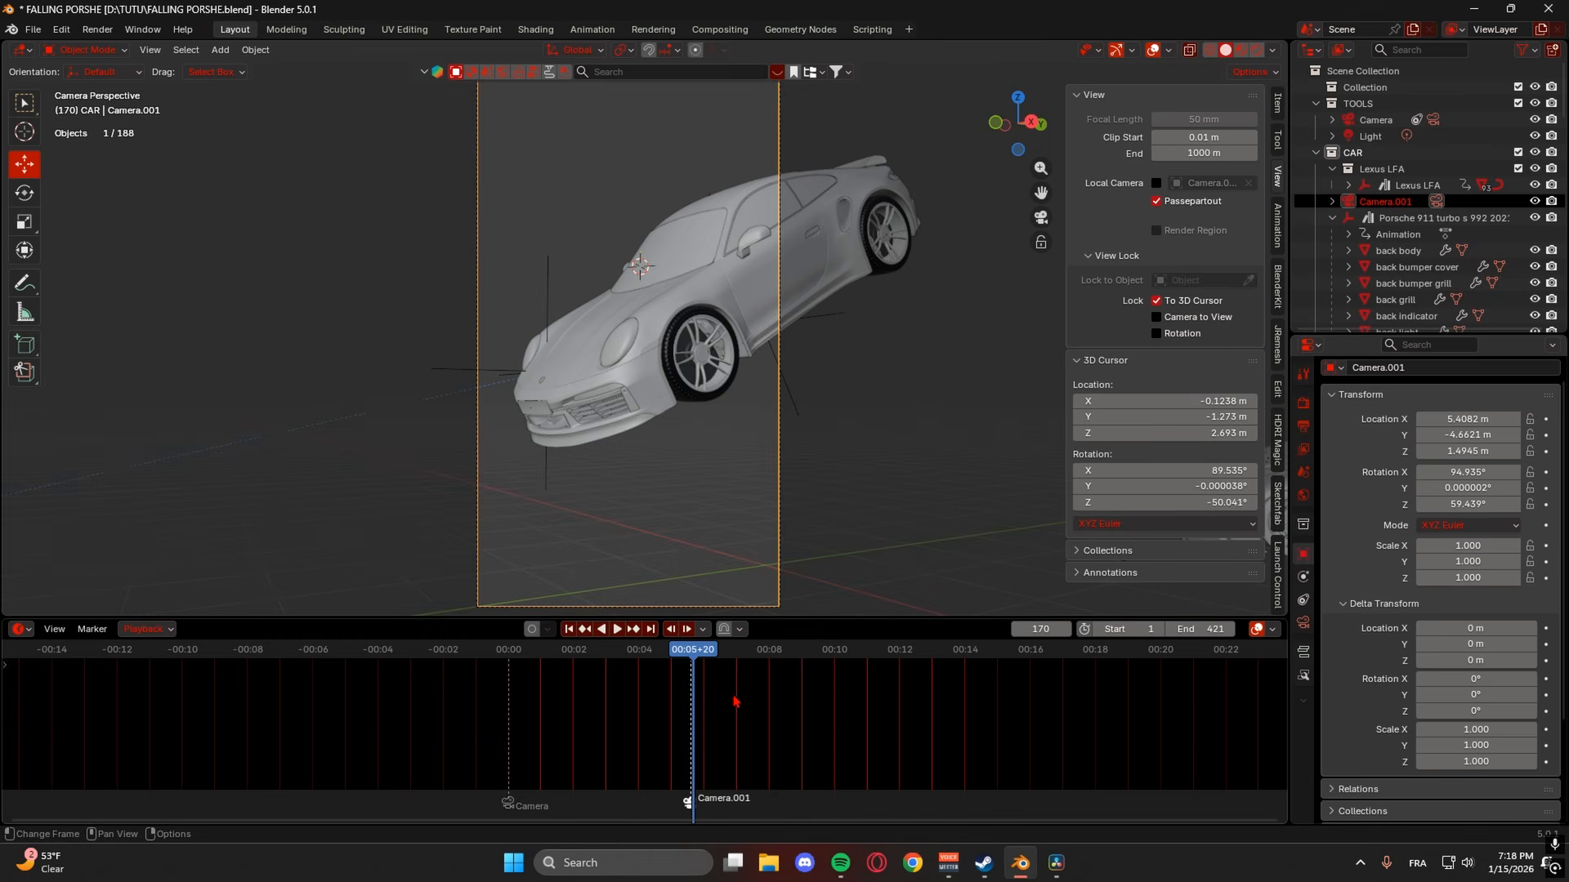
click(655, 652)
key(space)
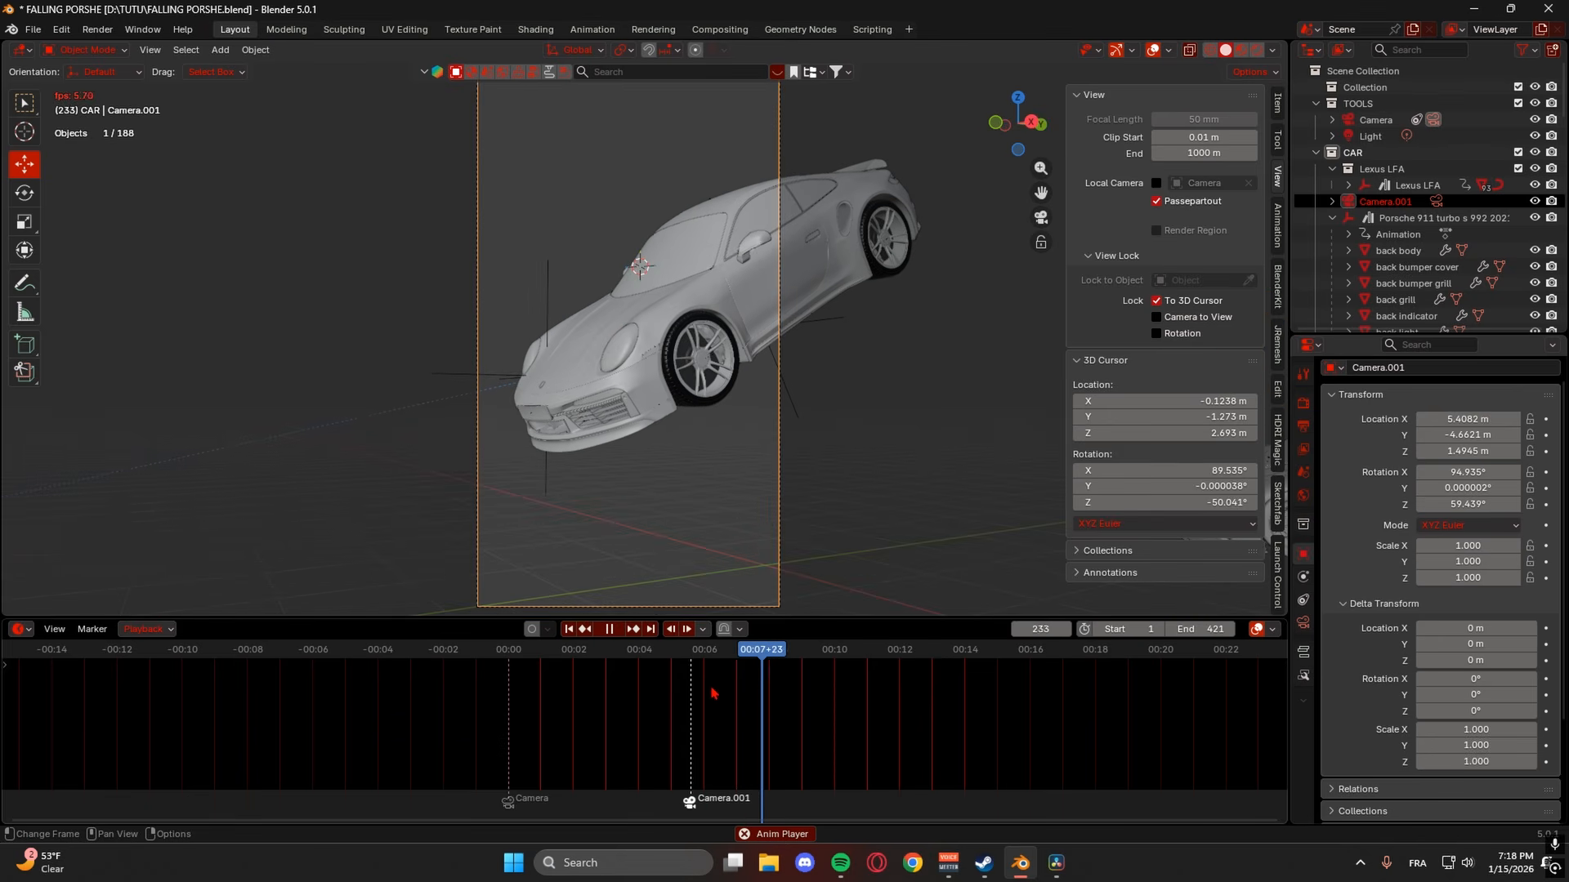
key(space)
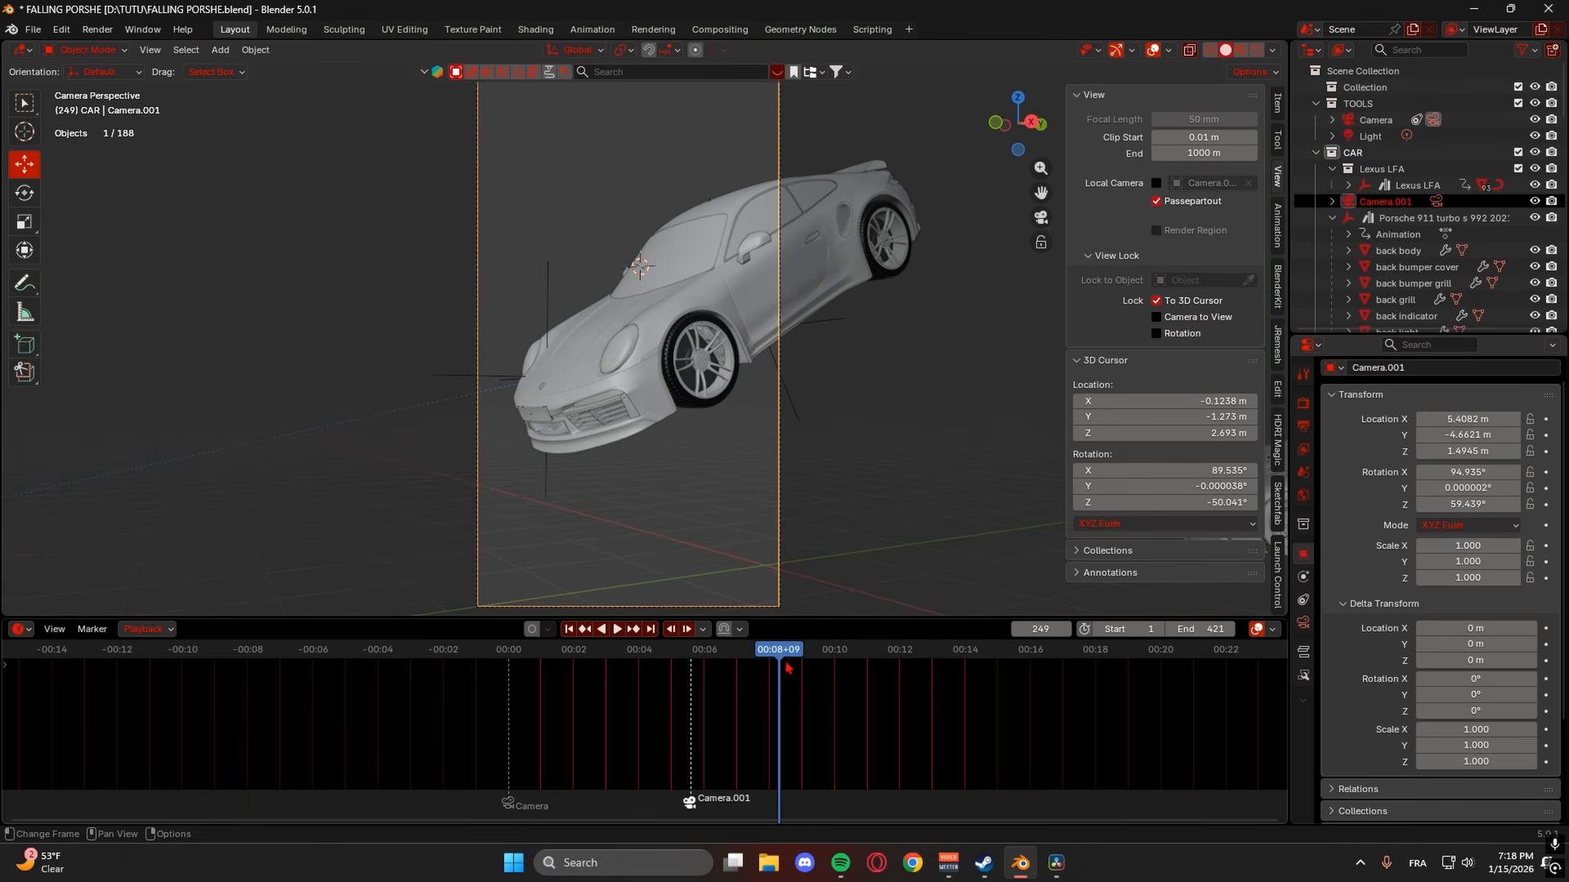
- Add a new camera, Camera.002, and slide it along X to -8.0133 m
middle_drag(846, 497, 845, 455)
key(shift+a)
key(Escape)
key(shift+a)
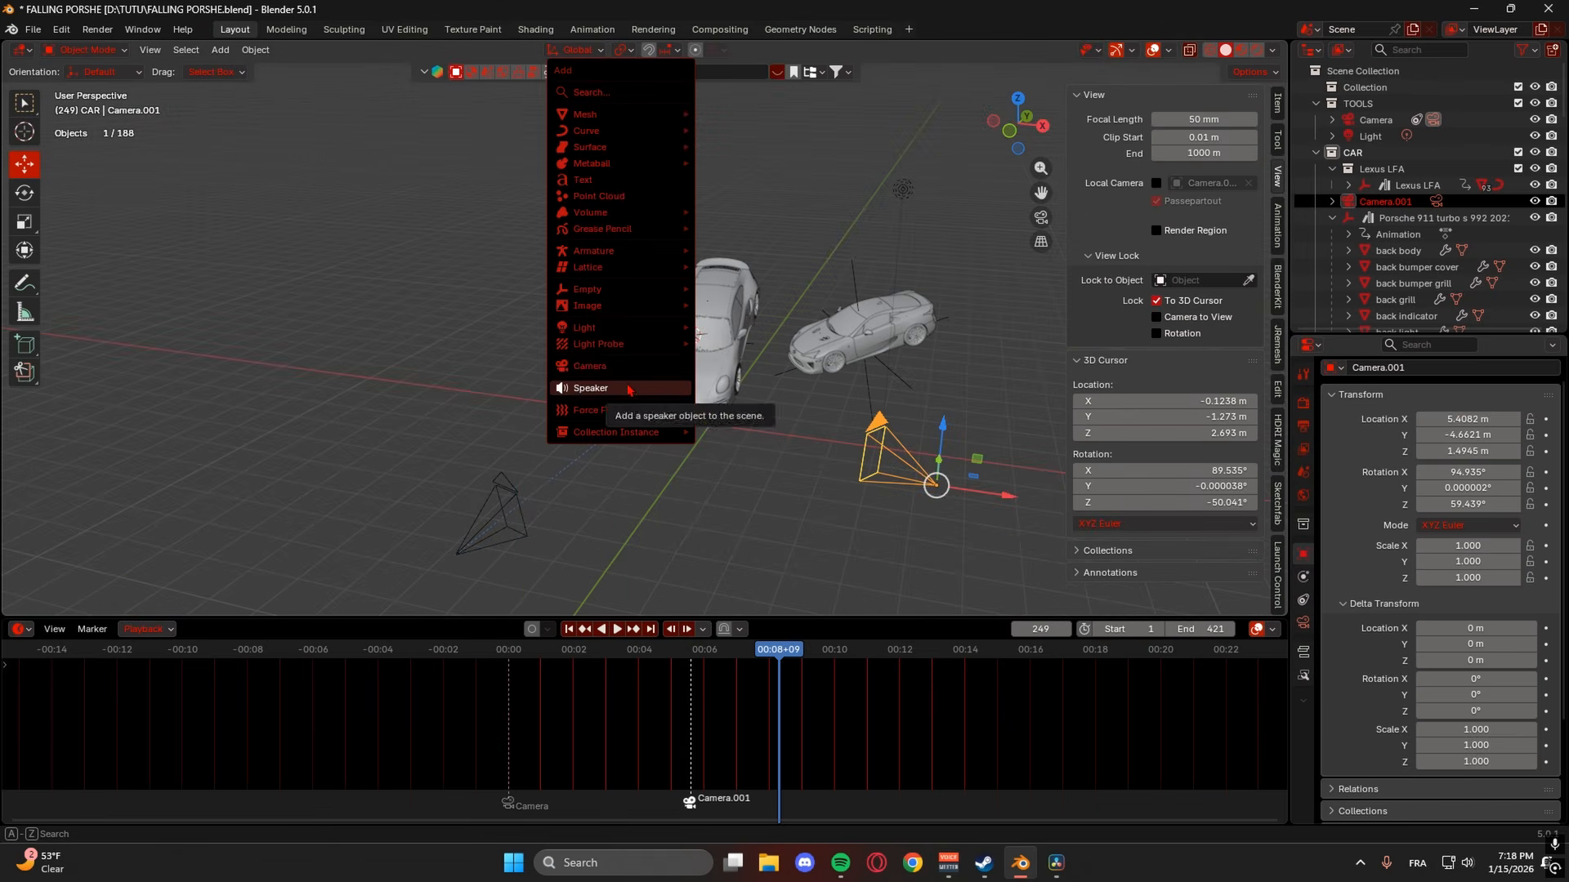
click(621, 366)
key(g)
key(x)
drag(648, 336, 435, 319)
- Make Camera.002 the active camera after undoing stray rotation and lens changes
key(r)
key(ctrl+z)
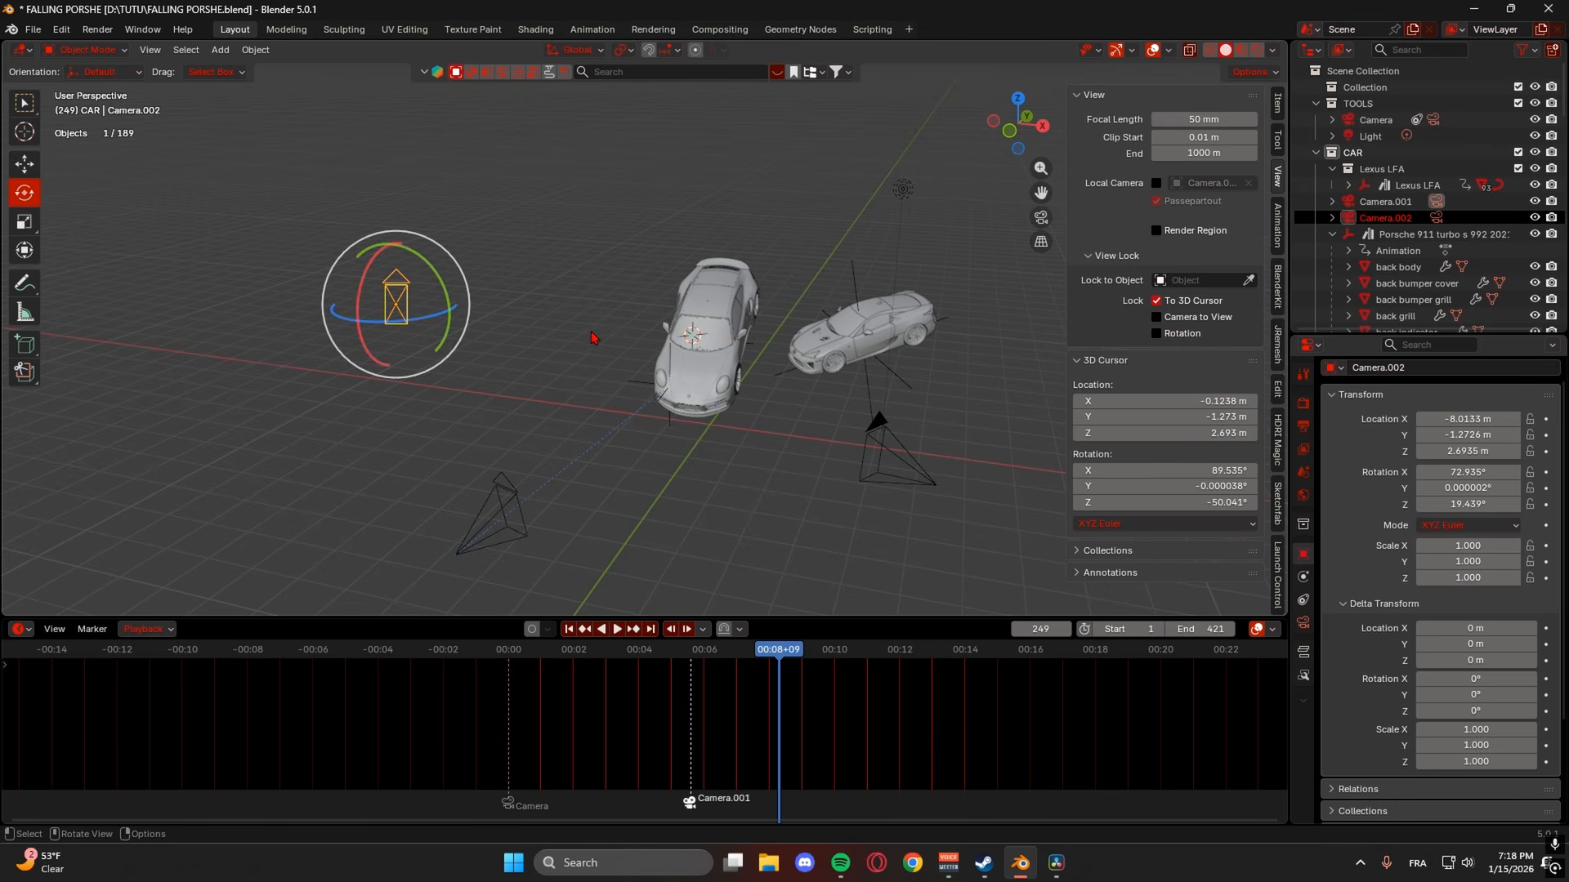
middle_drag(437, 319, 543, 320)
drag(371, 445, 310, 448)
key(ctrl+z)
right_click(419, 372)
click(400, 369)
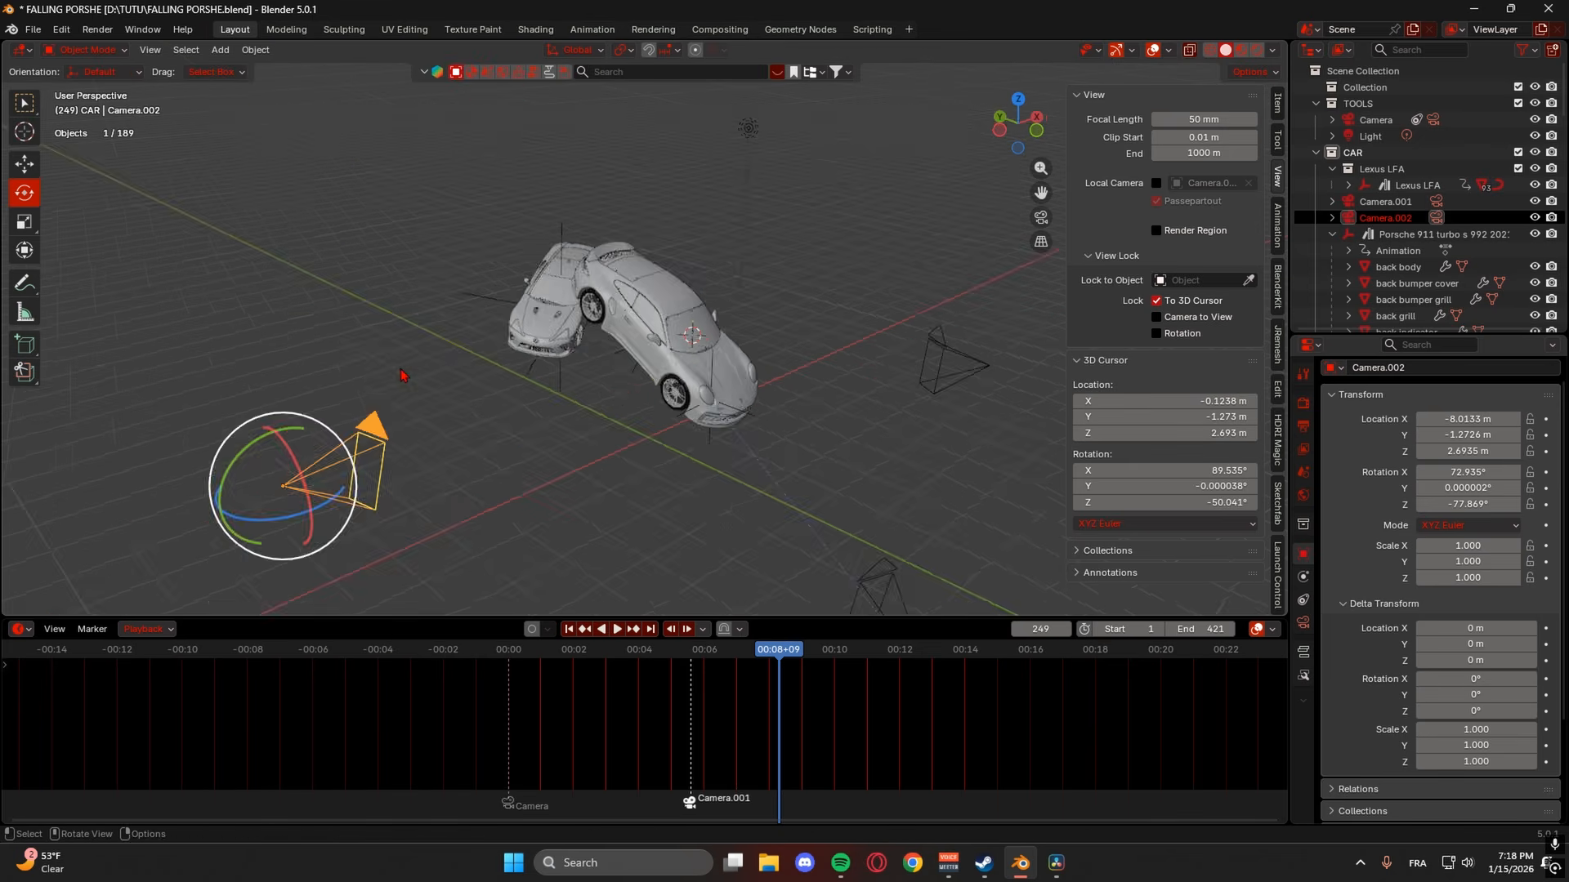
- Move Camera.002 to Y 15.227 m and turn it to Z -193.87° facing the cars
drag(1468, 504, 1520, 434)
scroll(738, 414, down, 1)
mouse_move(1467, 504)
mouse_down()
mouse_move(1422, 504)
mouse_move(1443, 504)
mouse_up()
drag(1468, 434, 1433, 420)
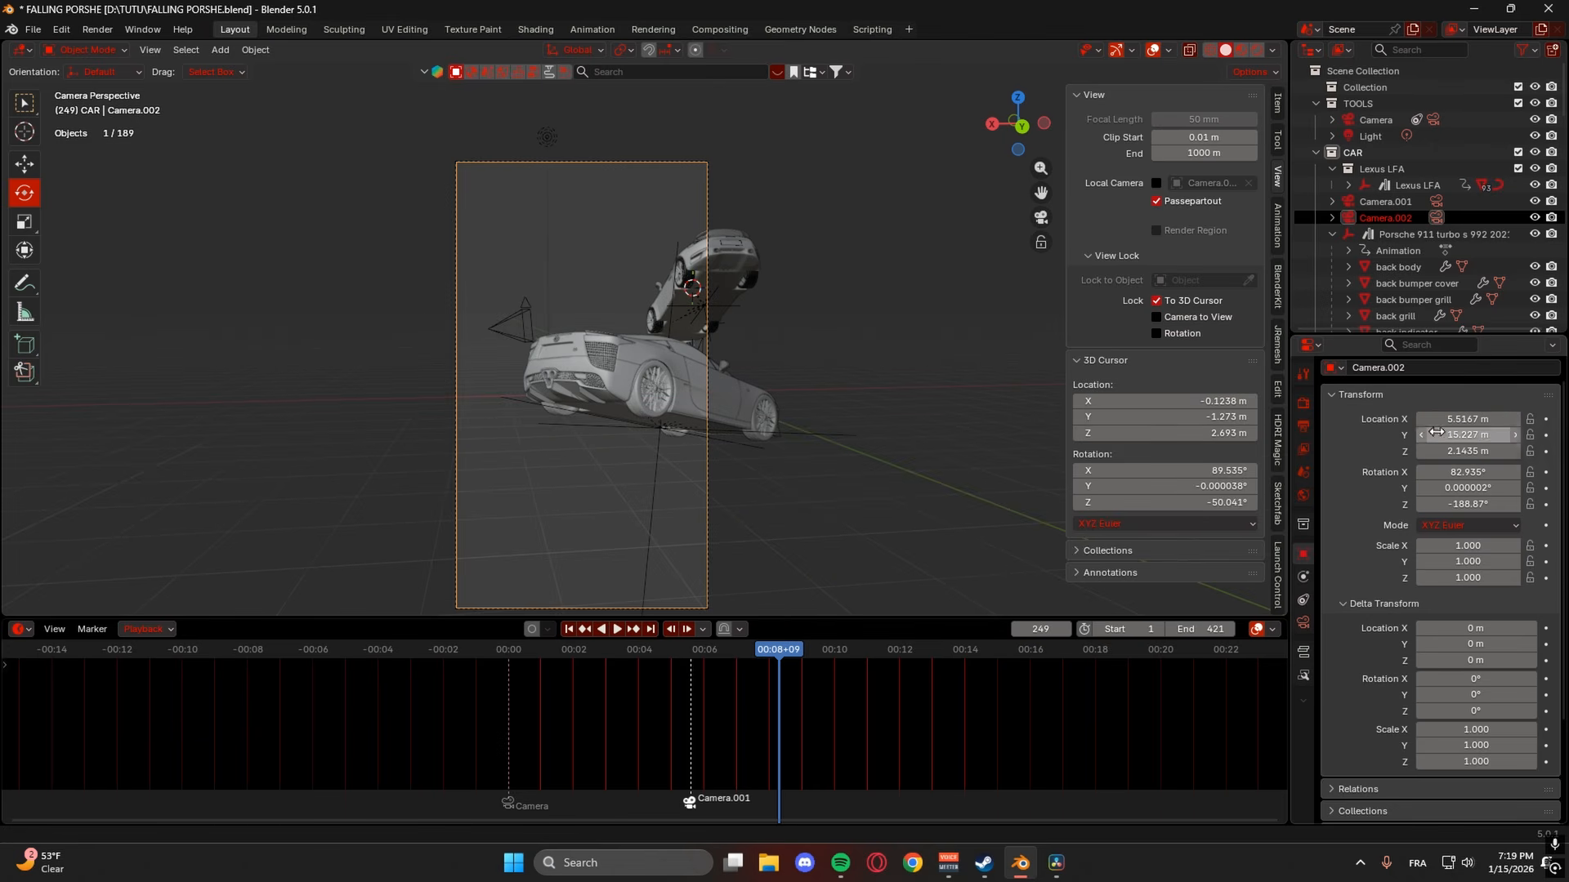
drag(1478, 504, 1465, 472)
click(1464, 471)
click(801, 649)
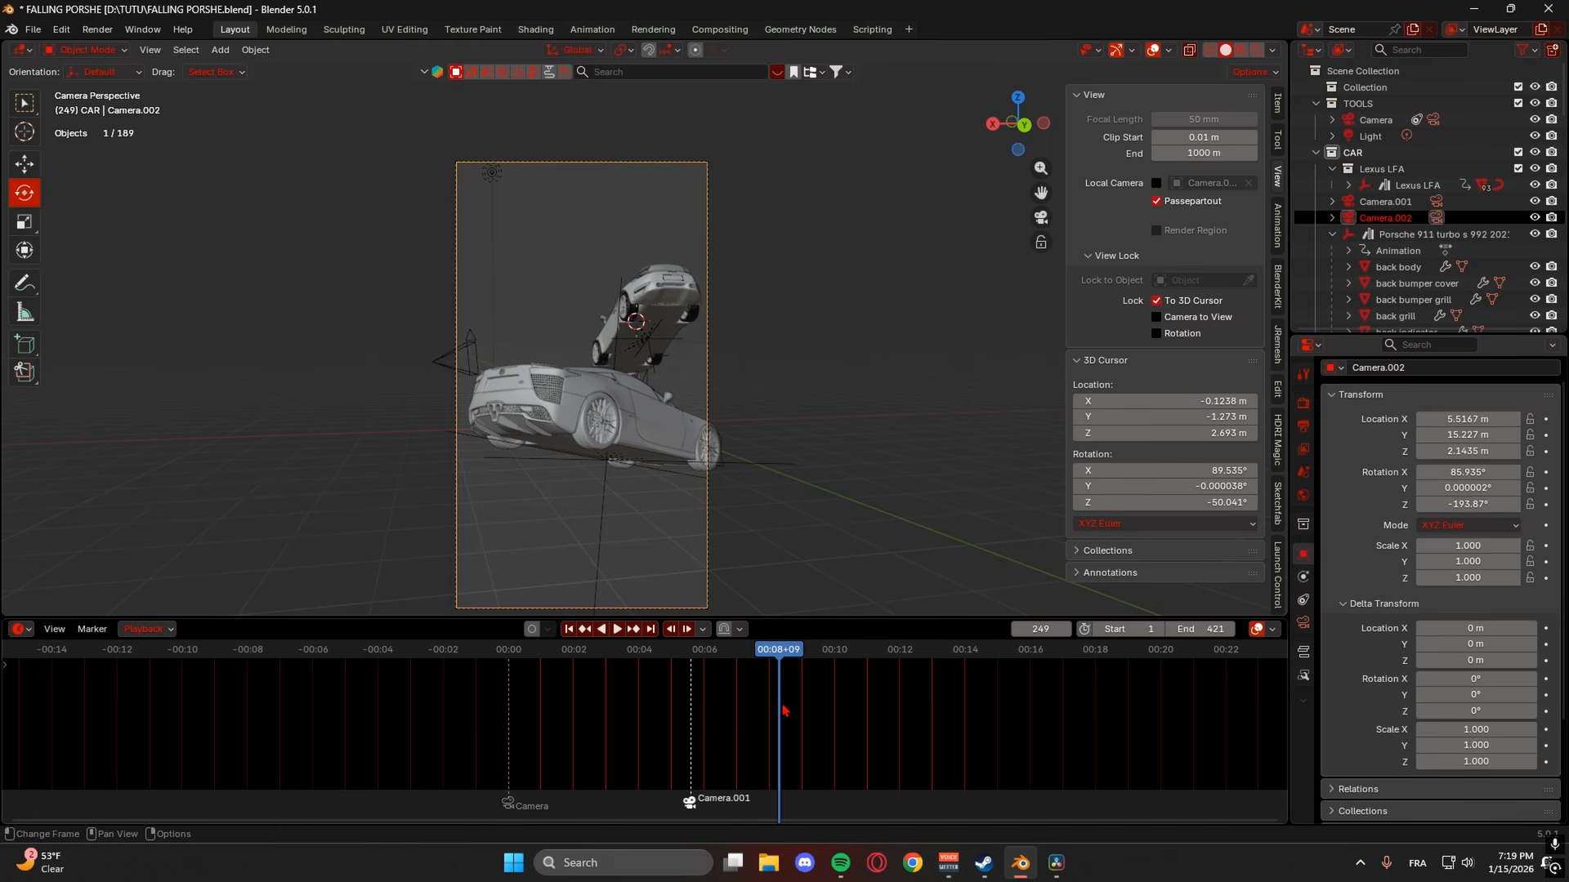
- Bind Camera.002 to a marker at frame 249, replay the cut, and select the Lexus LFA
key(ctrl+b)
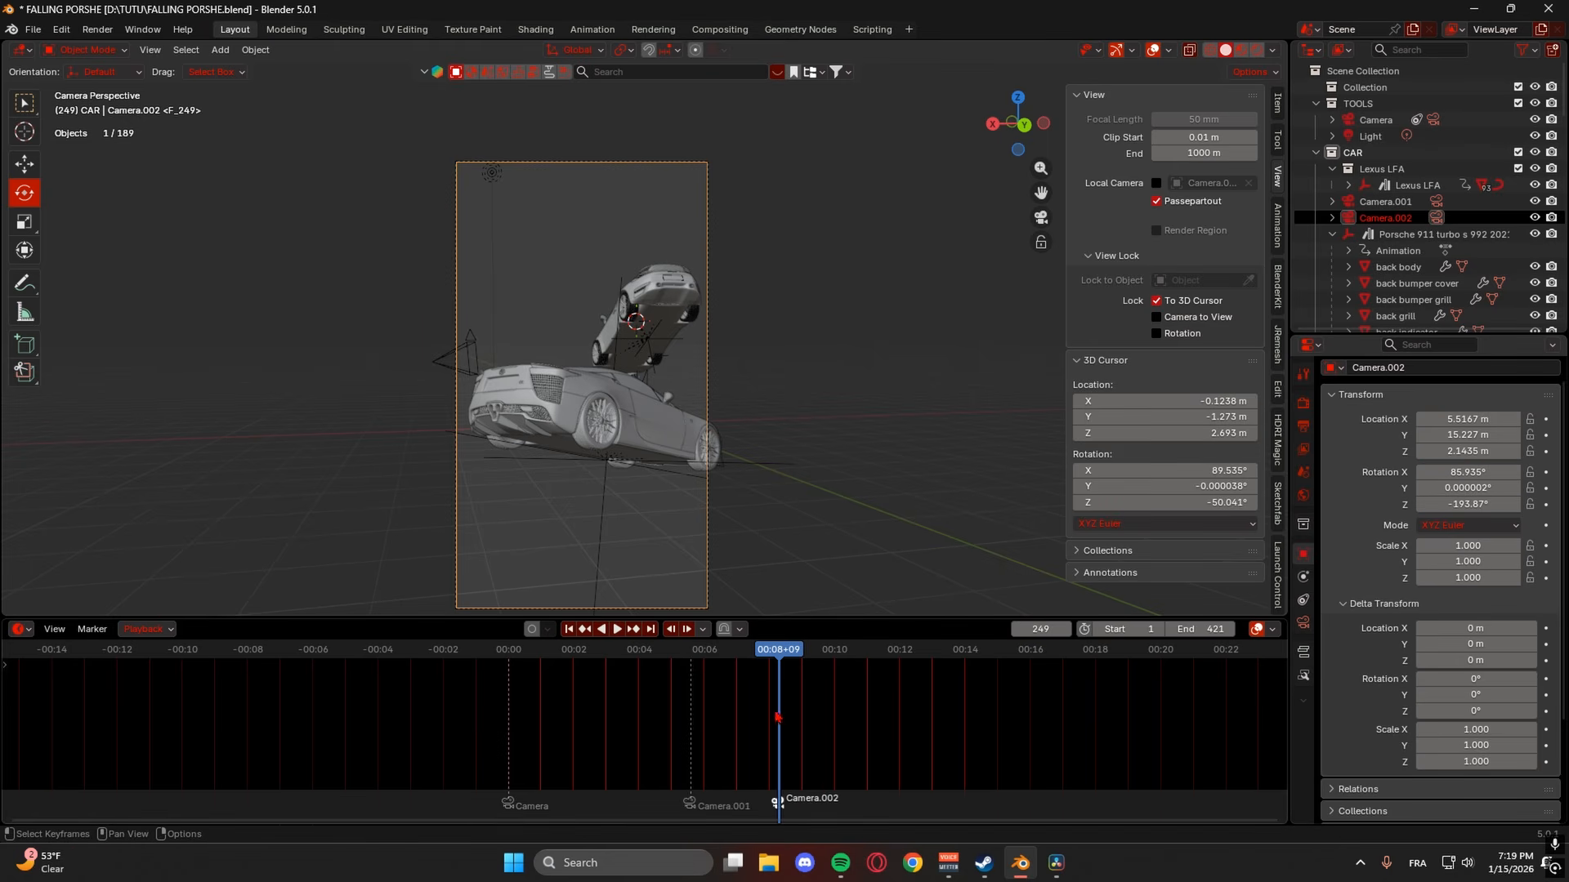
click(763, 649)
key(space)
key(space)
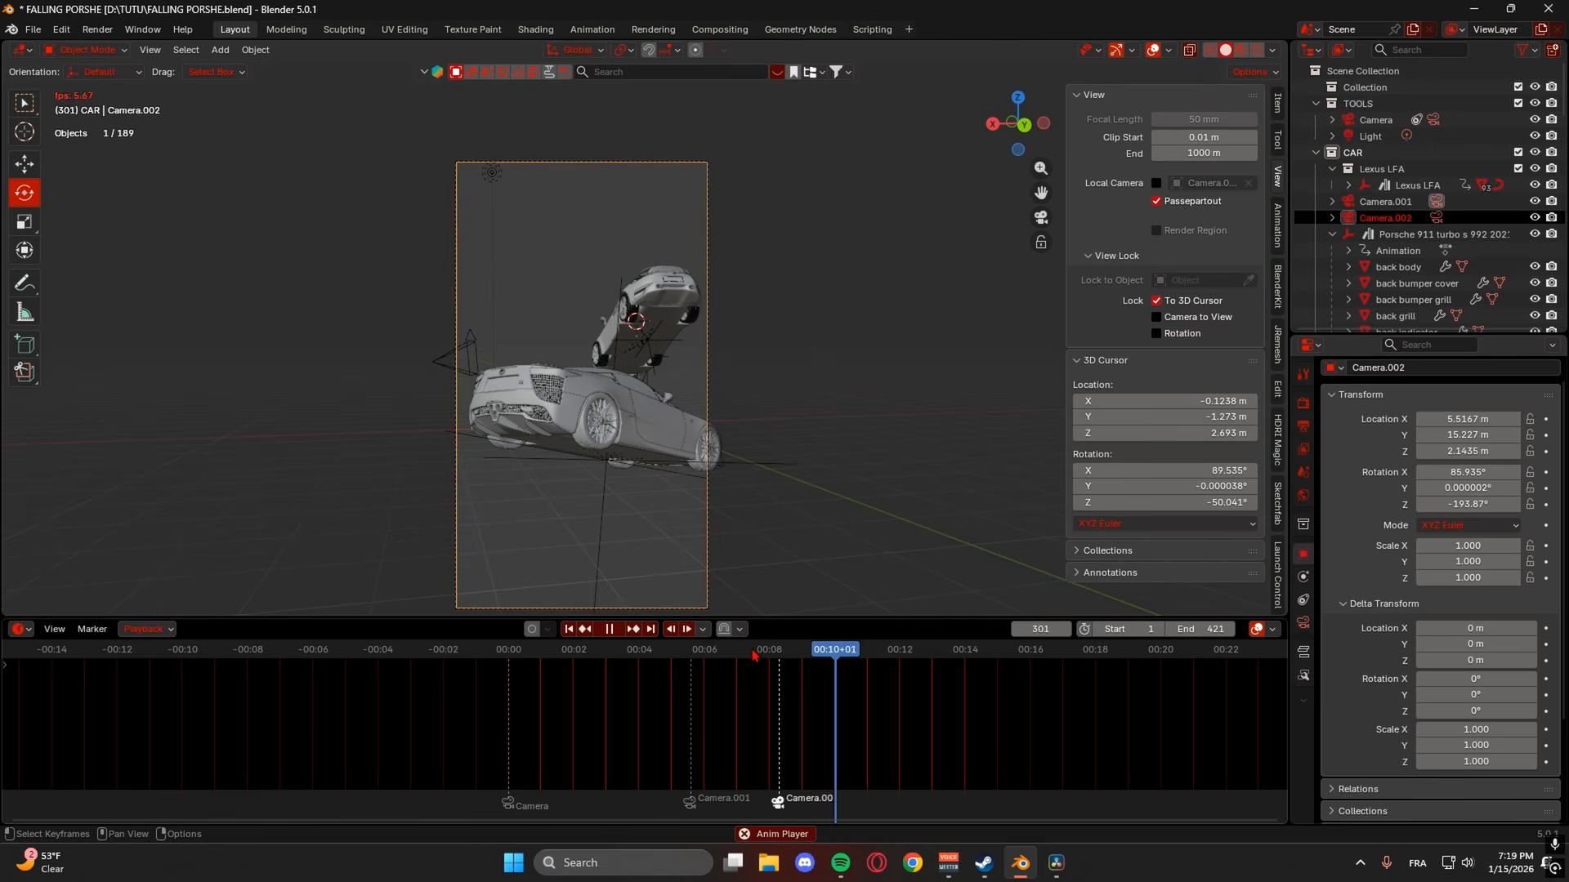
key(space)
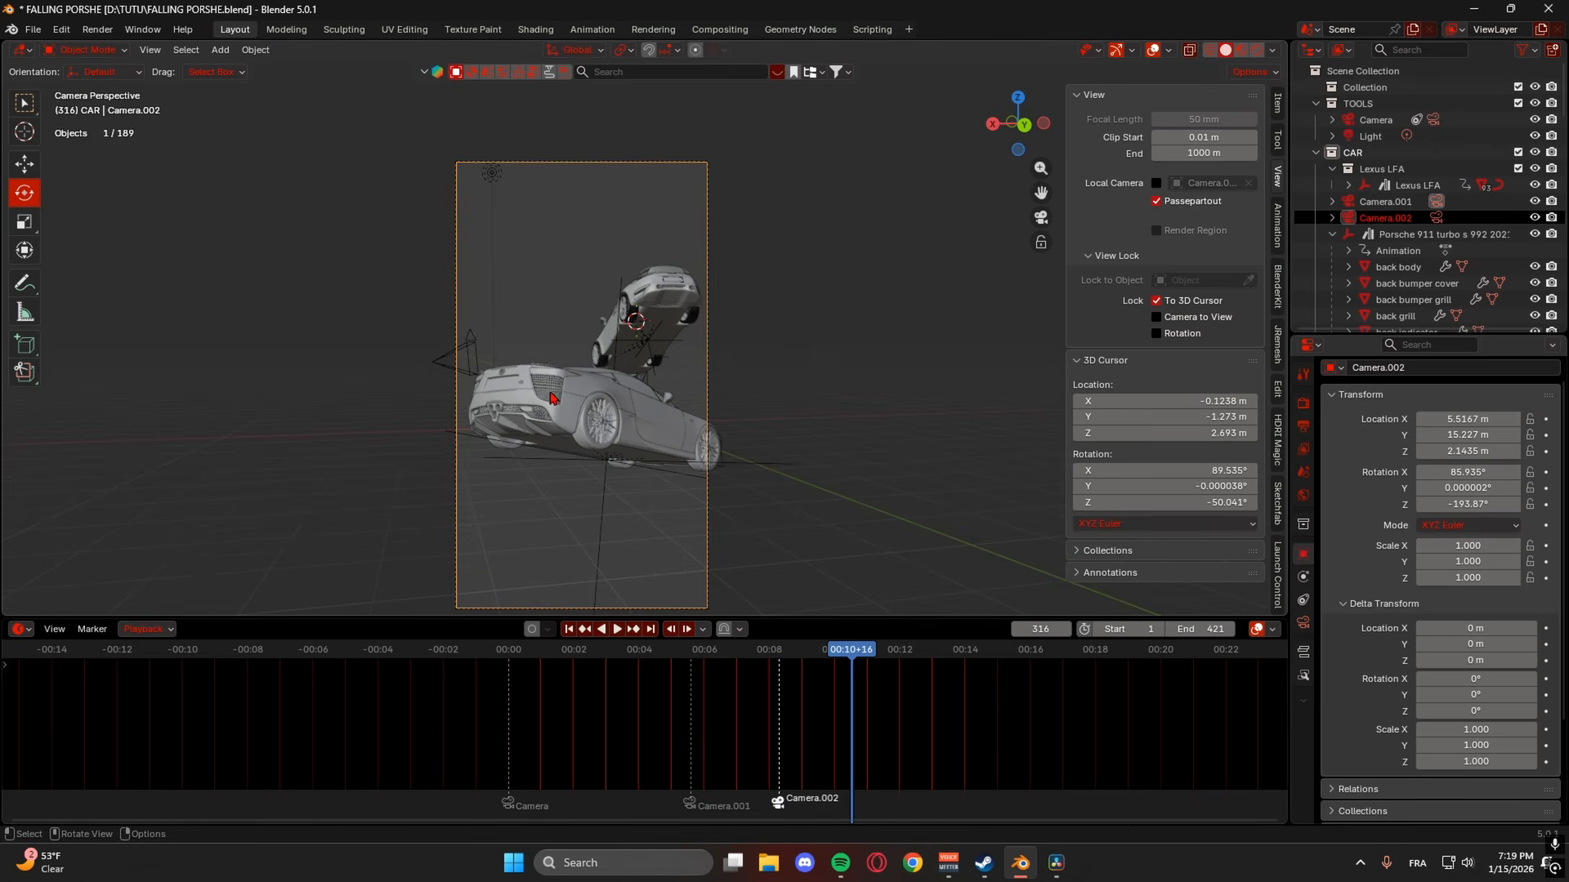
click(606, 467)
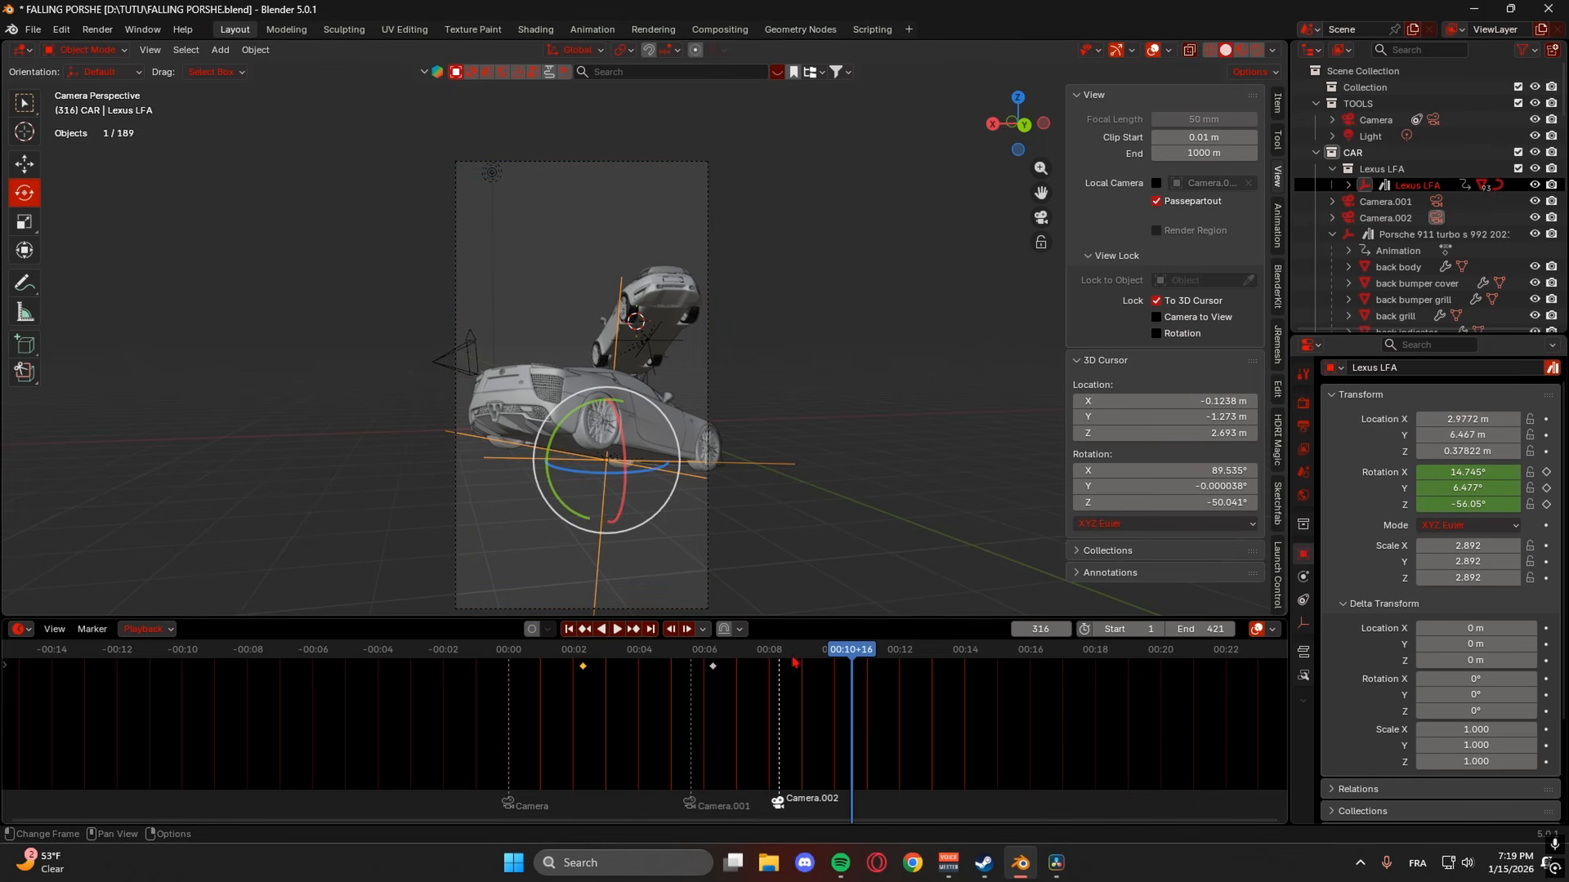
- Keyframe the Lexus rotation at frame 233 and a sideways tilt at frame 331
click(762, 653)
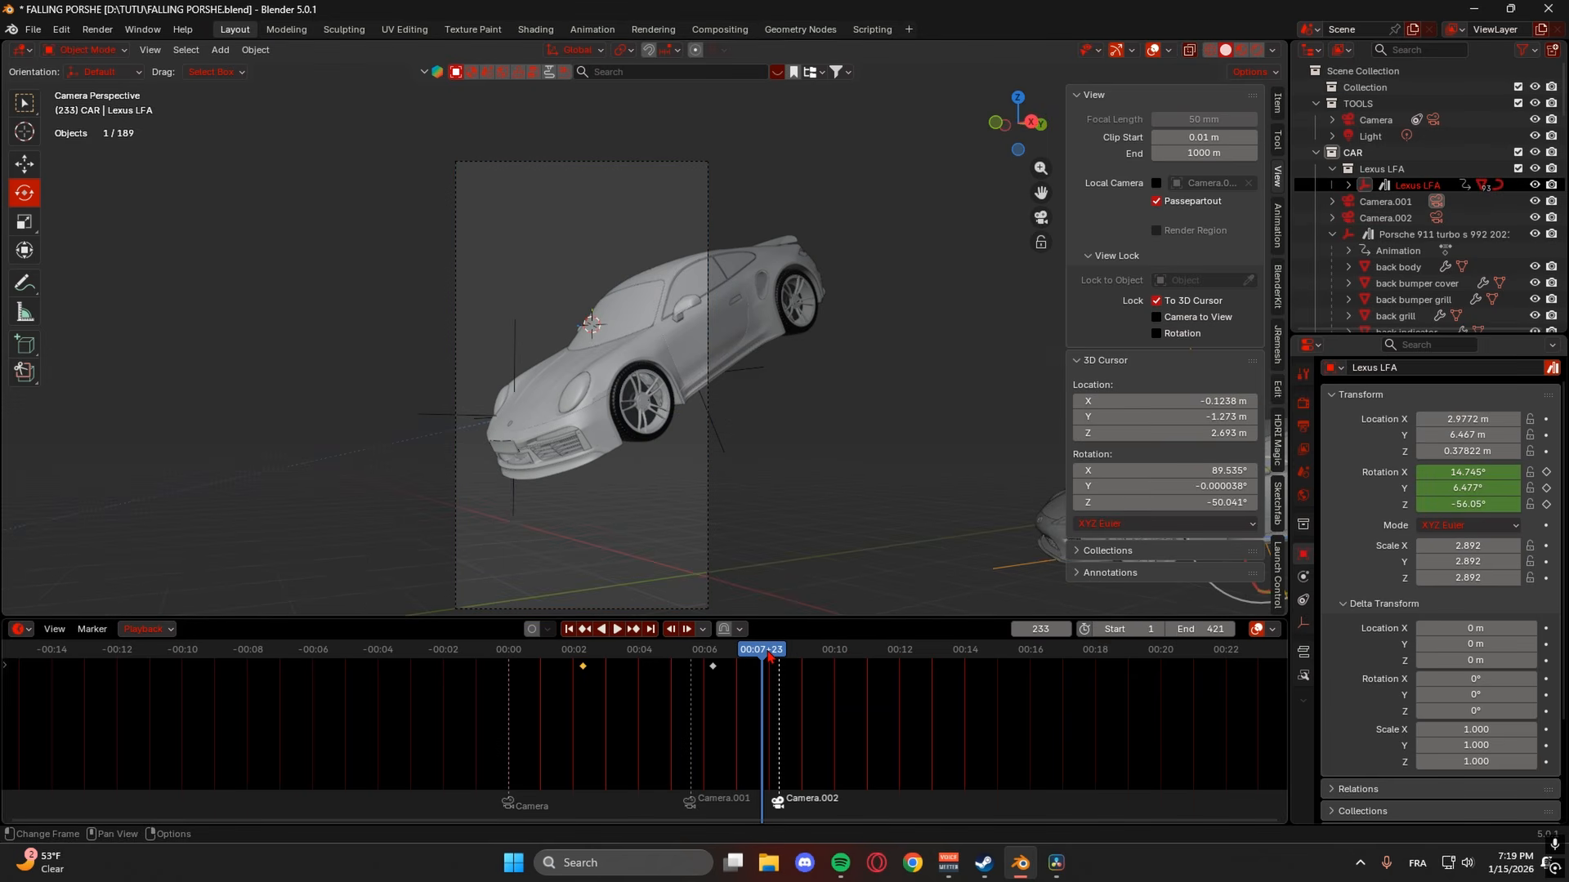
key(i)
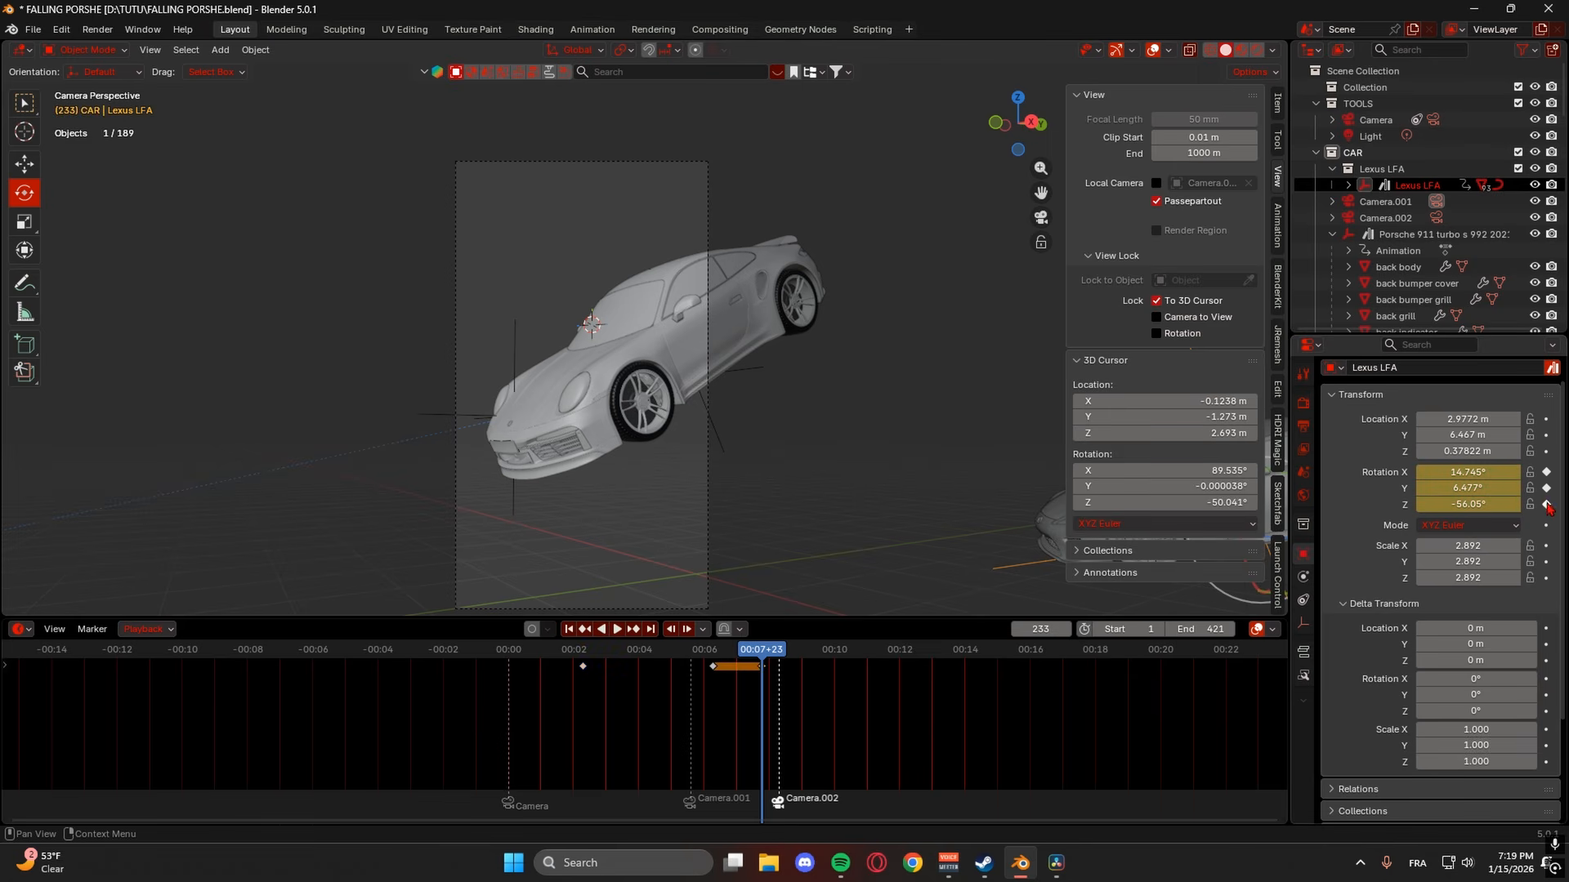
drag(780, 658, 867, 657)
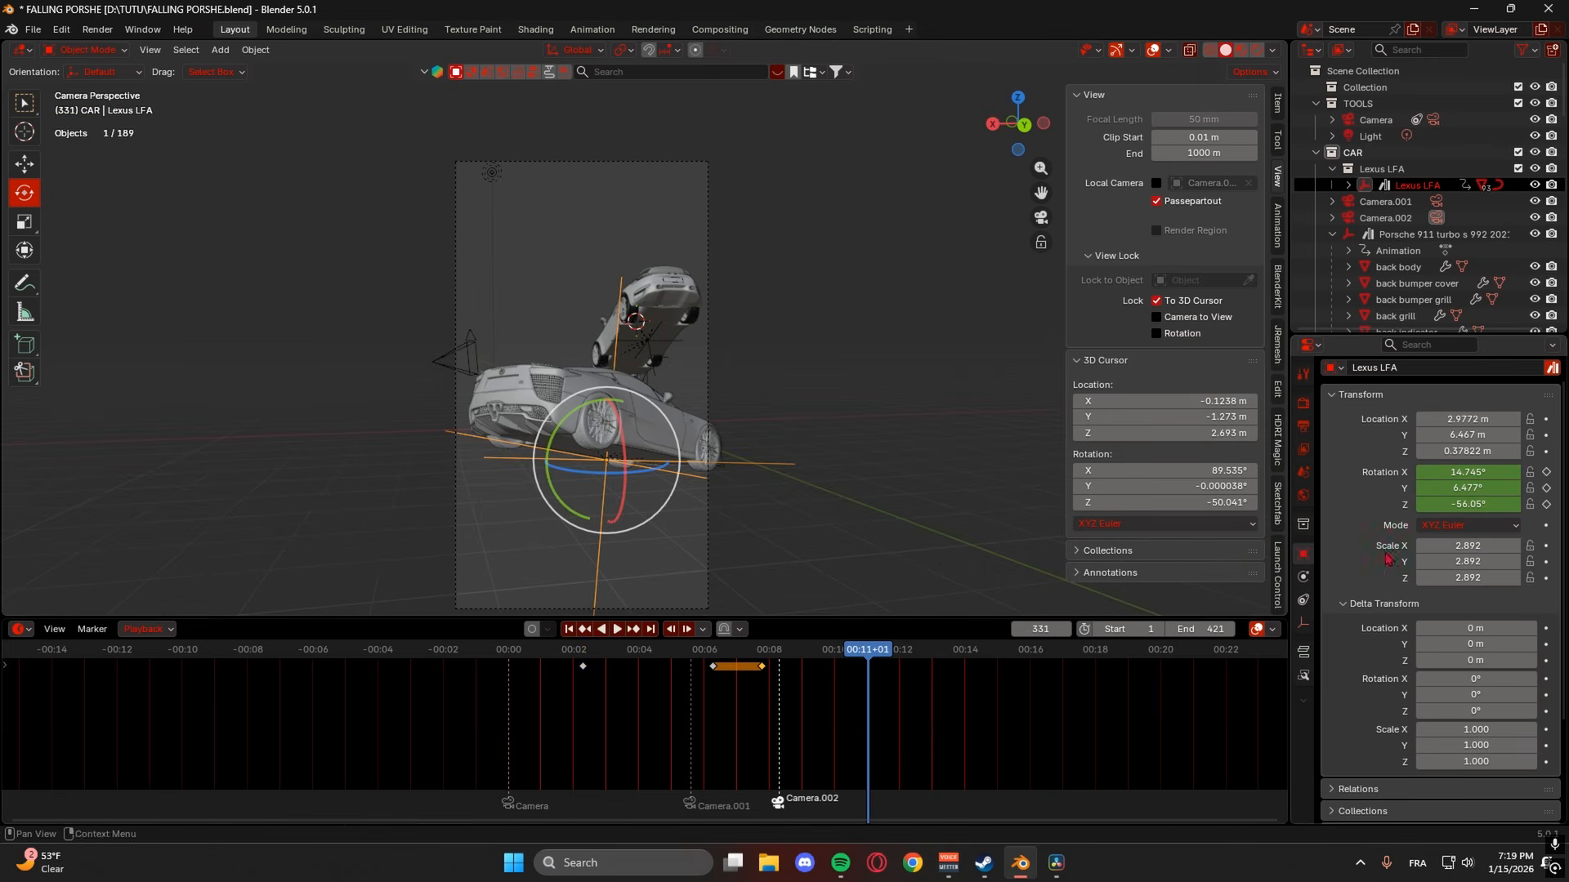
mouse_move(1477, 489)
mouse_down()
mouse_move(1510, 490)
mouse_move(1472, 504)
mouse_move(1498, 504)
mouse_move(1474, 472)
mouse_move(1492, 472)
mouse_up()
click(1545, 473)
click(1546, 504)
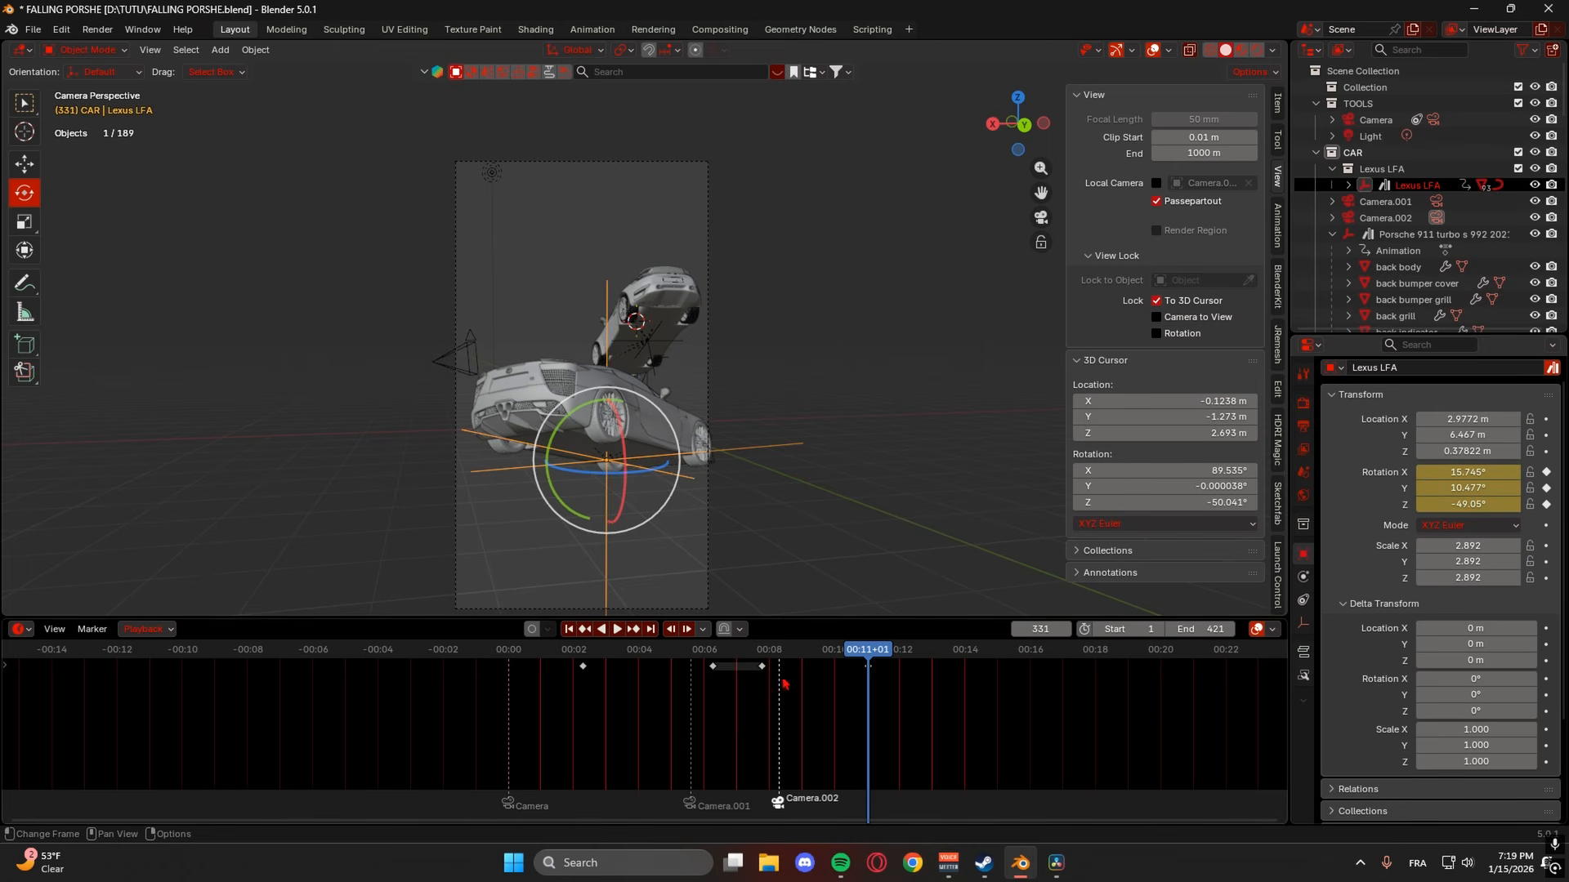
mouse_move(791, 654)
mouse_down()
mouse_move(1091, 659)
mouse_move(794, 650)
mouse_up()
key(space)
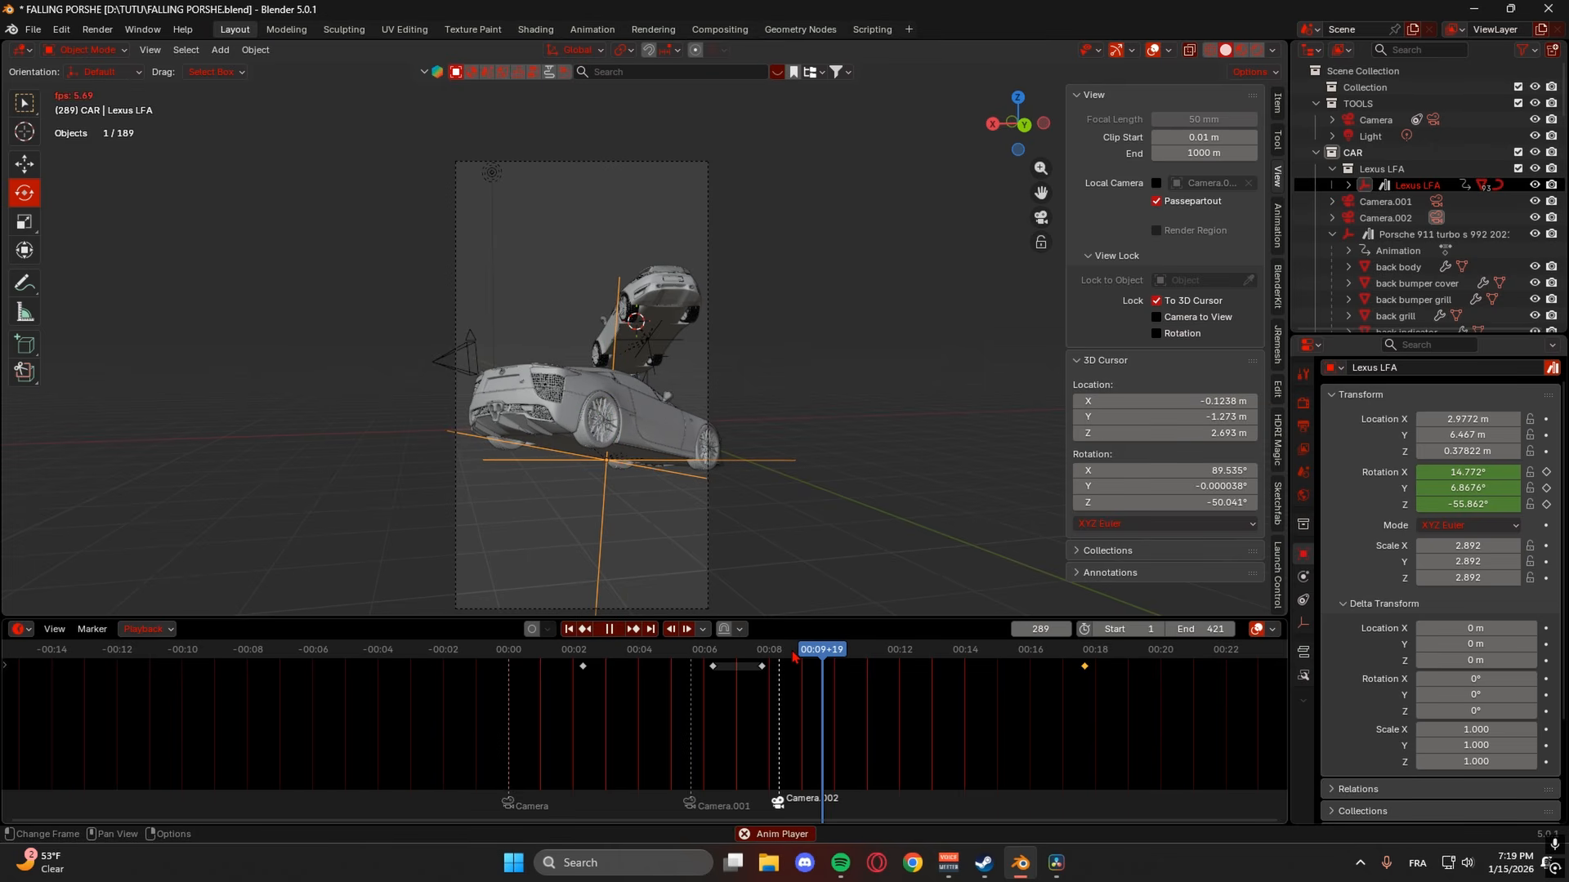
key(space)
- Set the Lexus keyframes near 00:08 and 00:18 to Linear interpolation
click(763, 666)
right_click(765, 665)
mouse_move(753, 700)
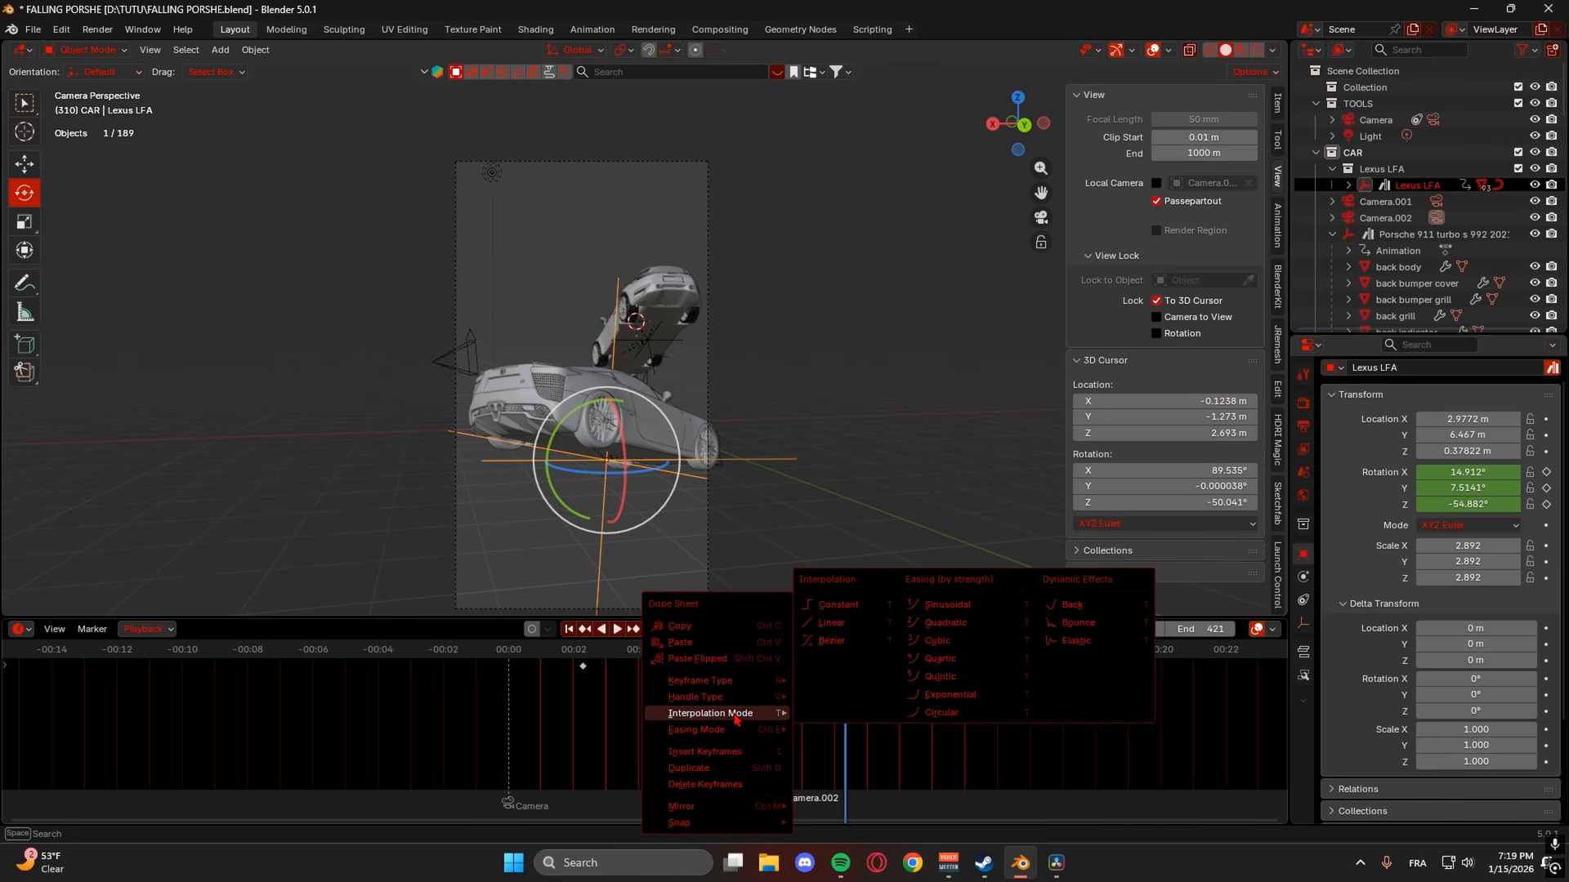
click(820, 625)
click(1082, 667)
right_click(1080, 669)
mouse_move(1078, 663)
click(1133, 720)
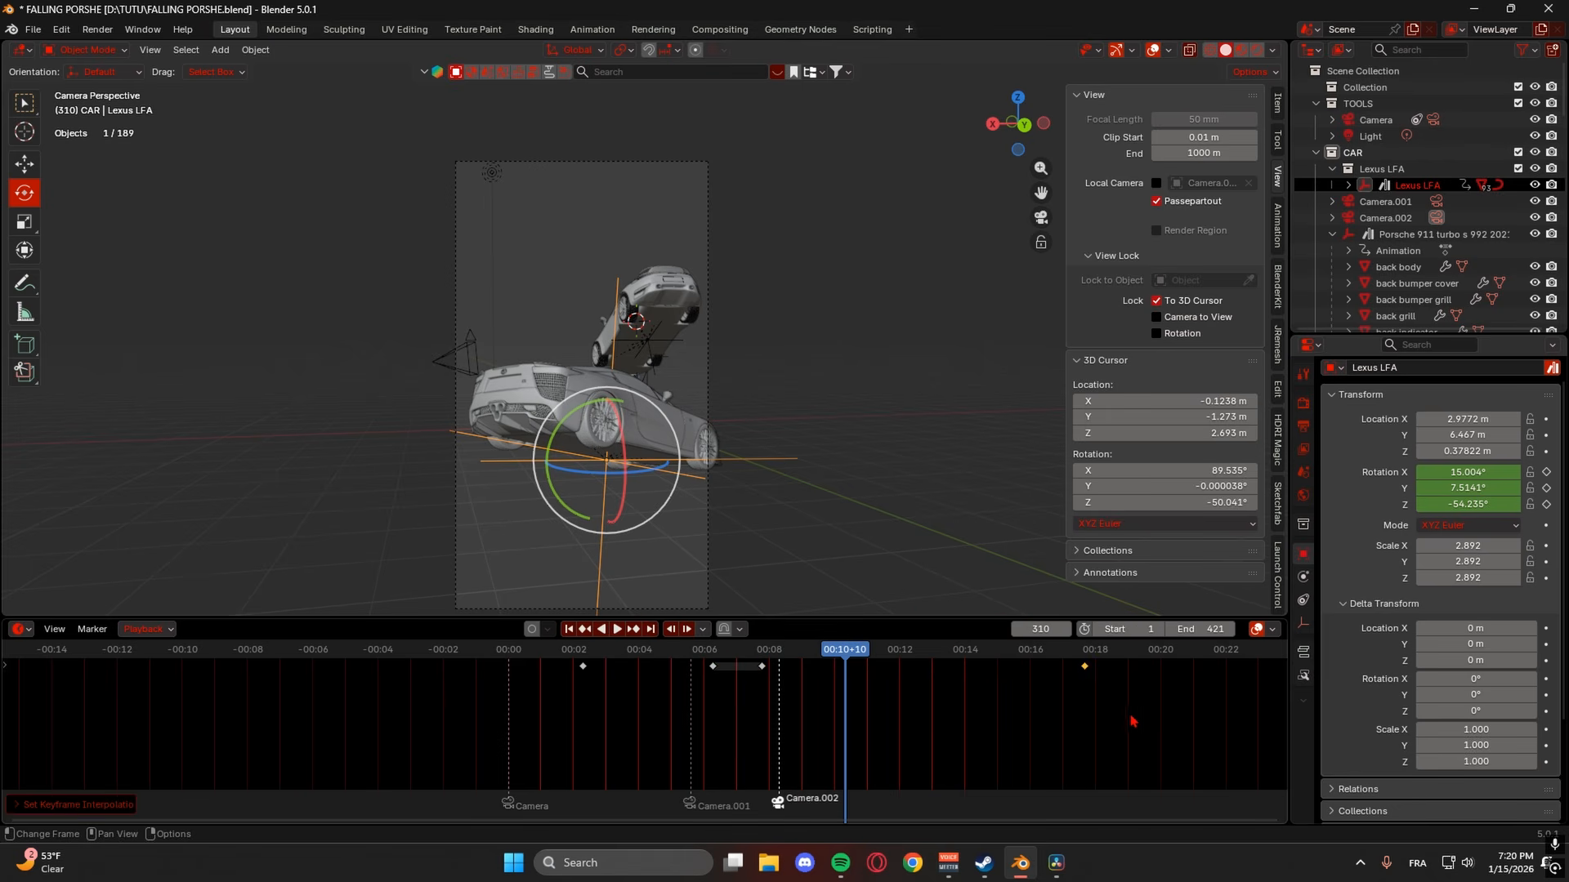
- Replay the fall twice to check the Lexus motion, stopping at frame 337
click(775, 663)
key(space)
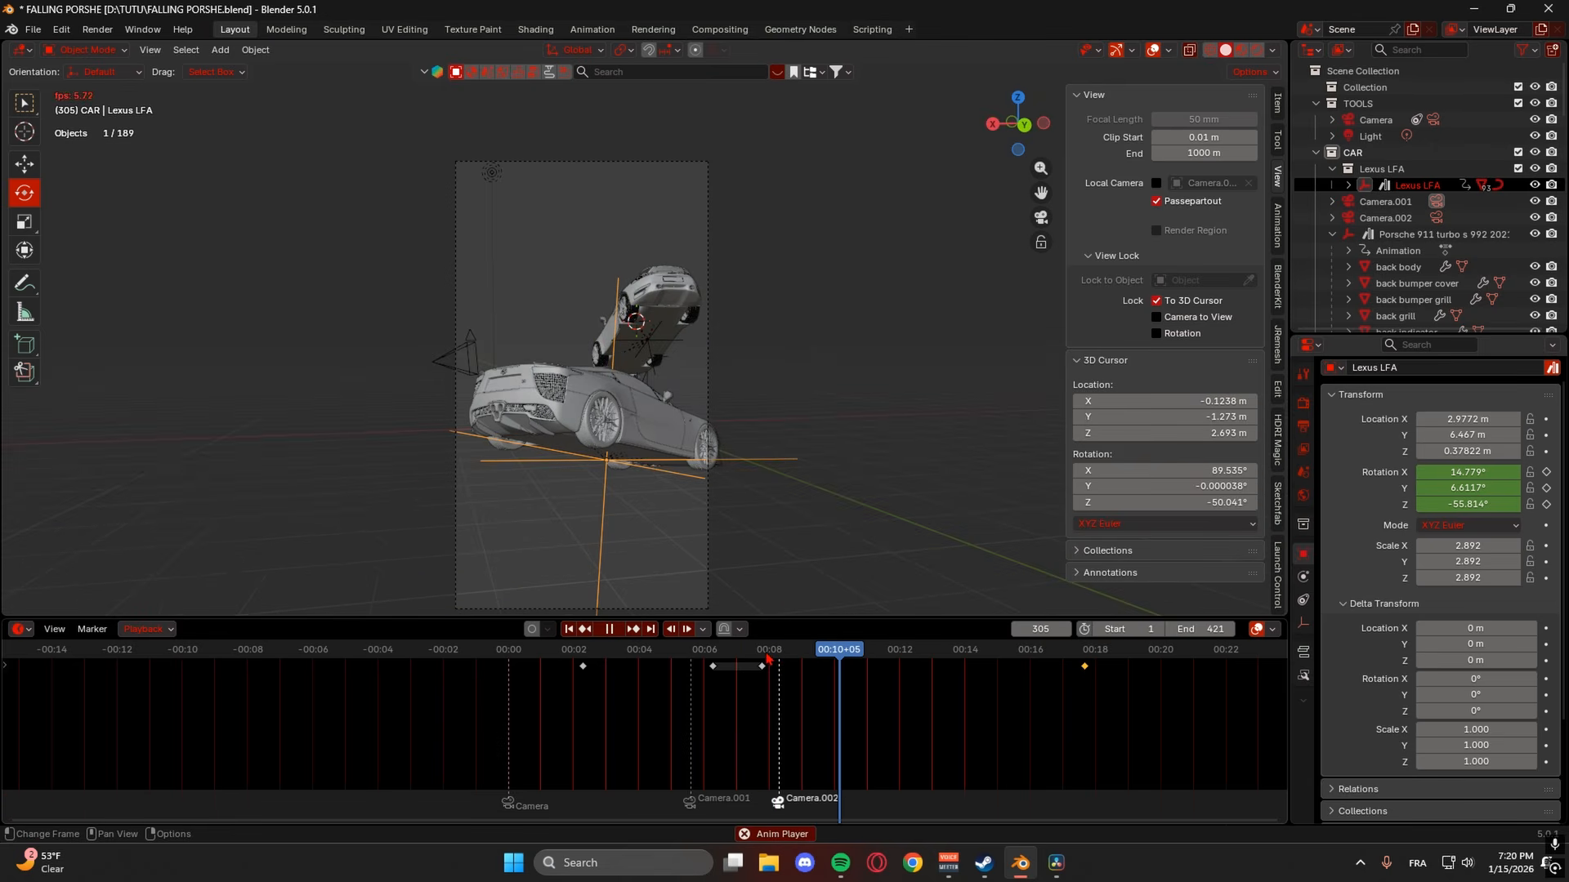
key(space)
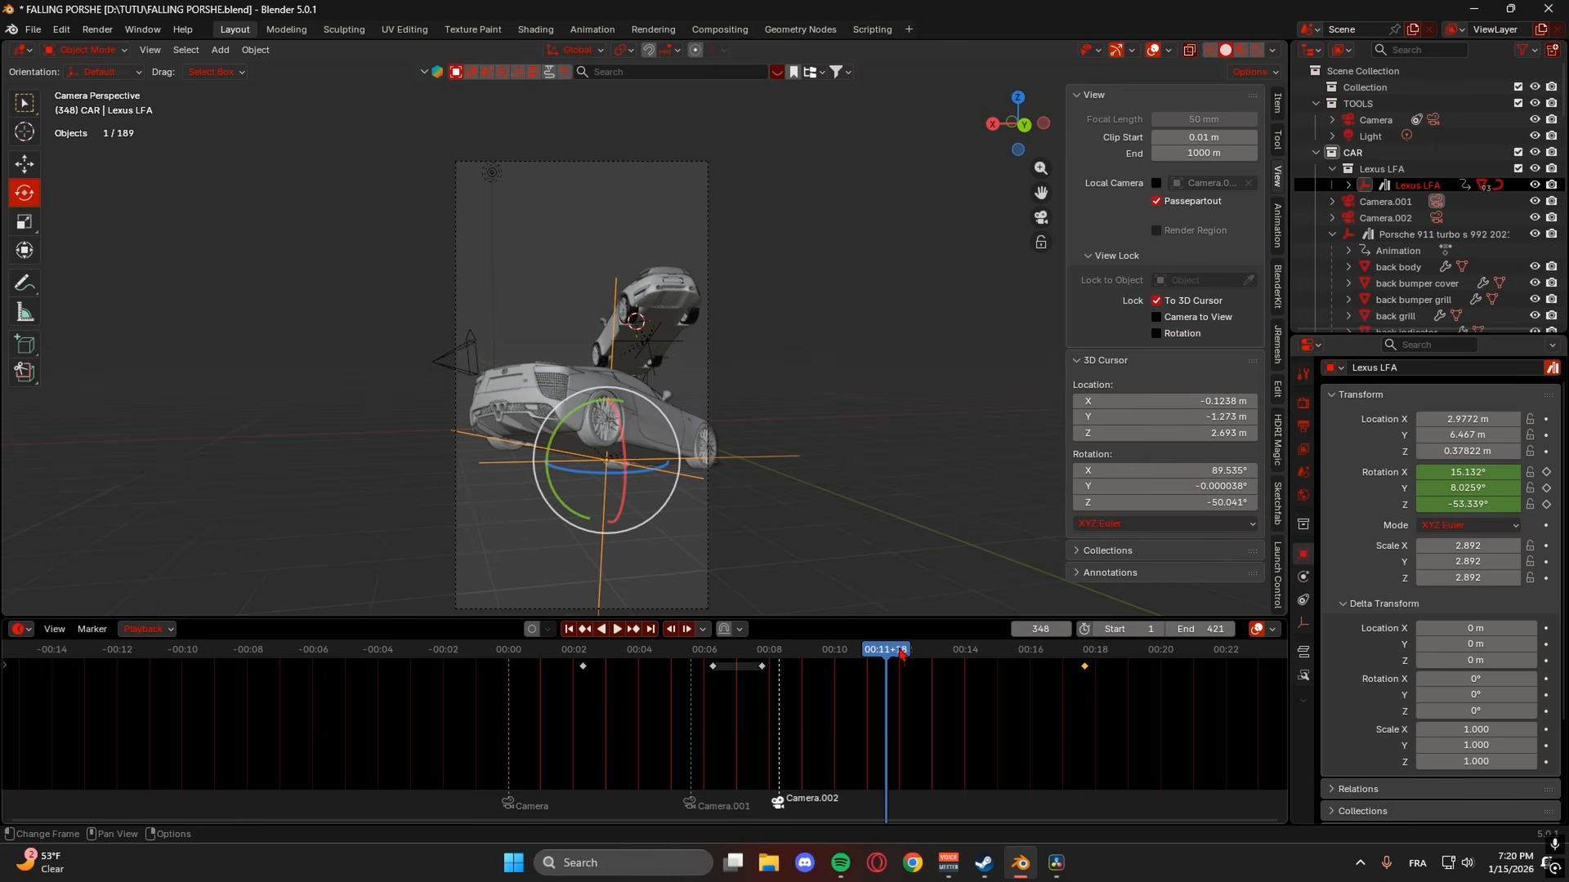
click(824, 659)
key(space)
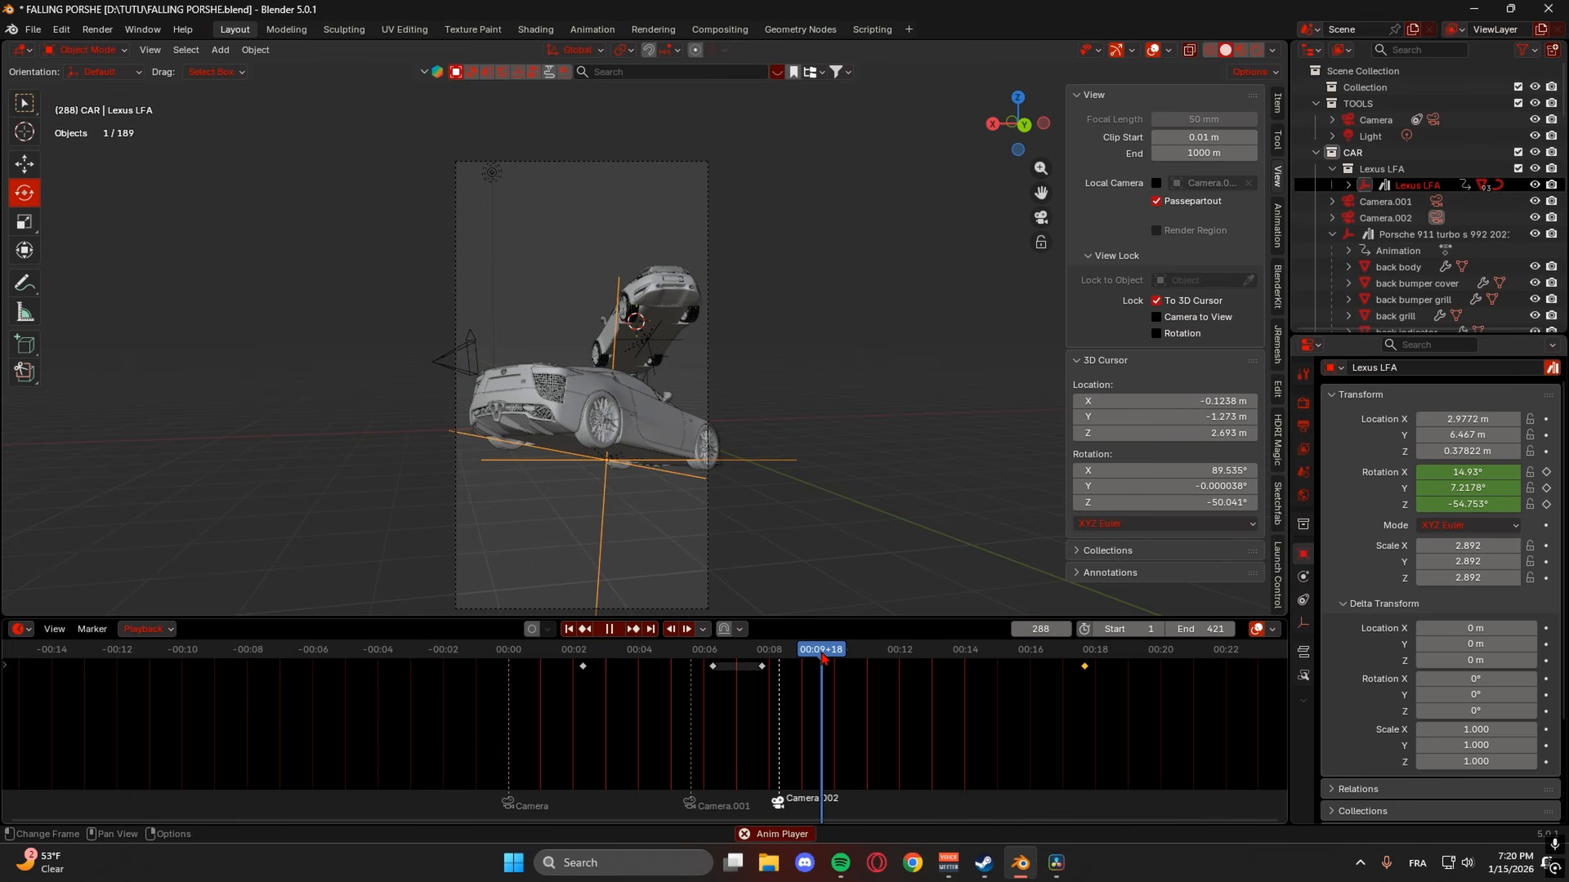
key(space)
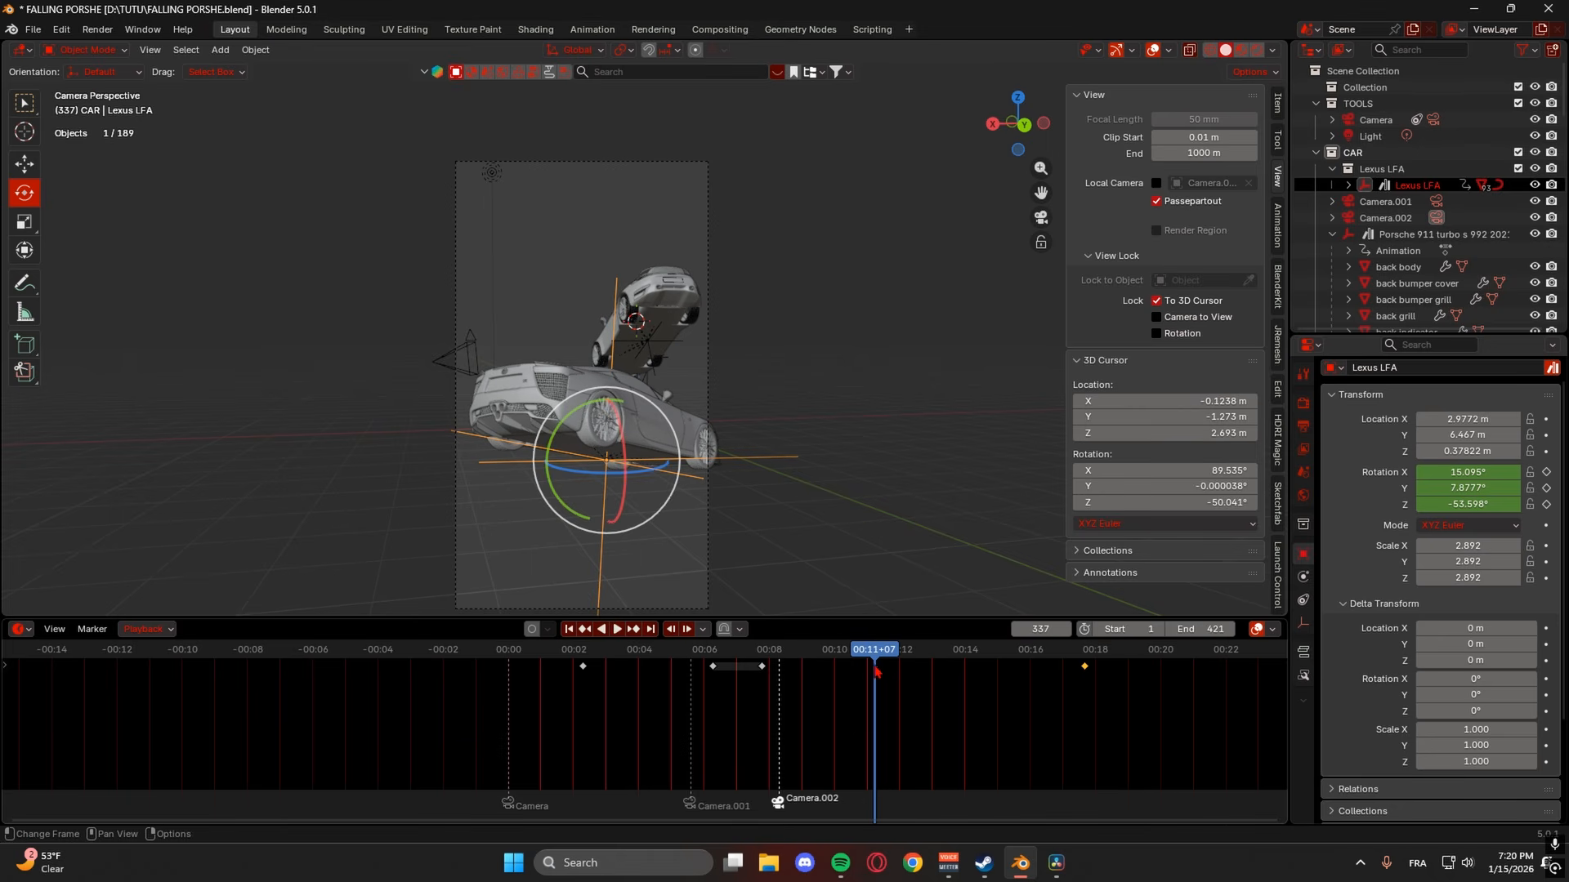
- Zoom out over the scene and add a new camera, Camera.003, at the 3D cursor
middle_drag(740, 488, 760, 503)
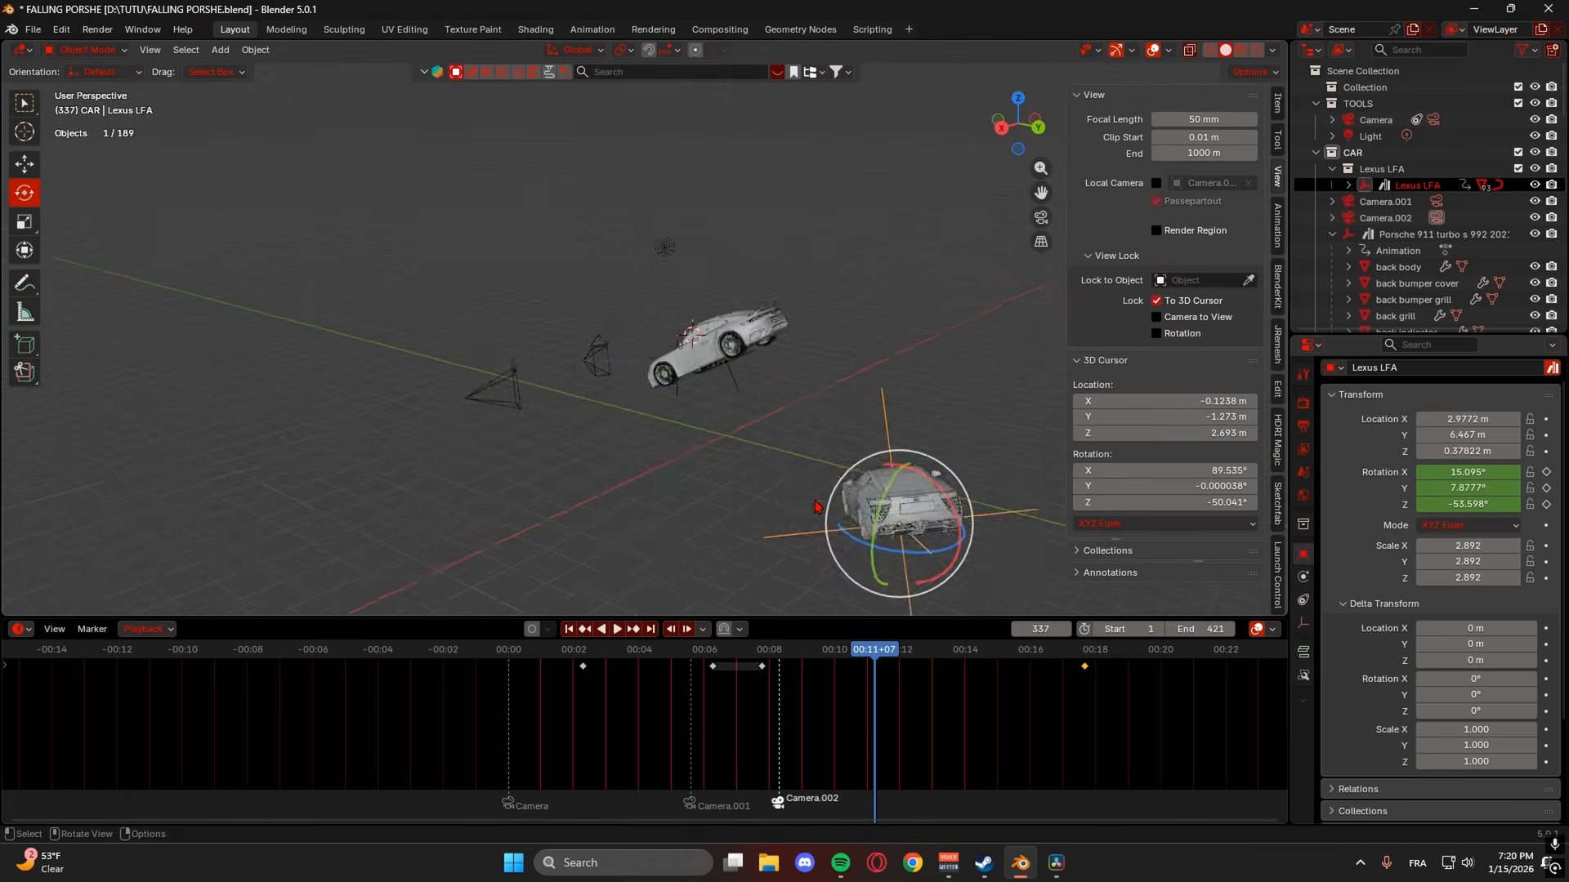
scroll(759, 503, down, 3)
key(ctrl+a)
key(Escape)
key(shift+a)
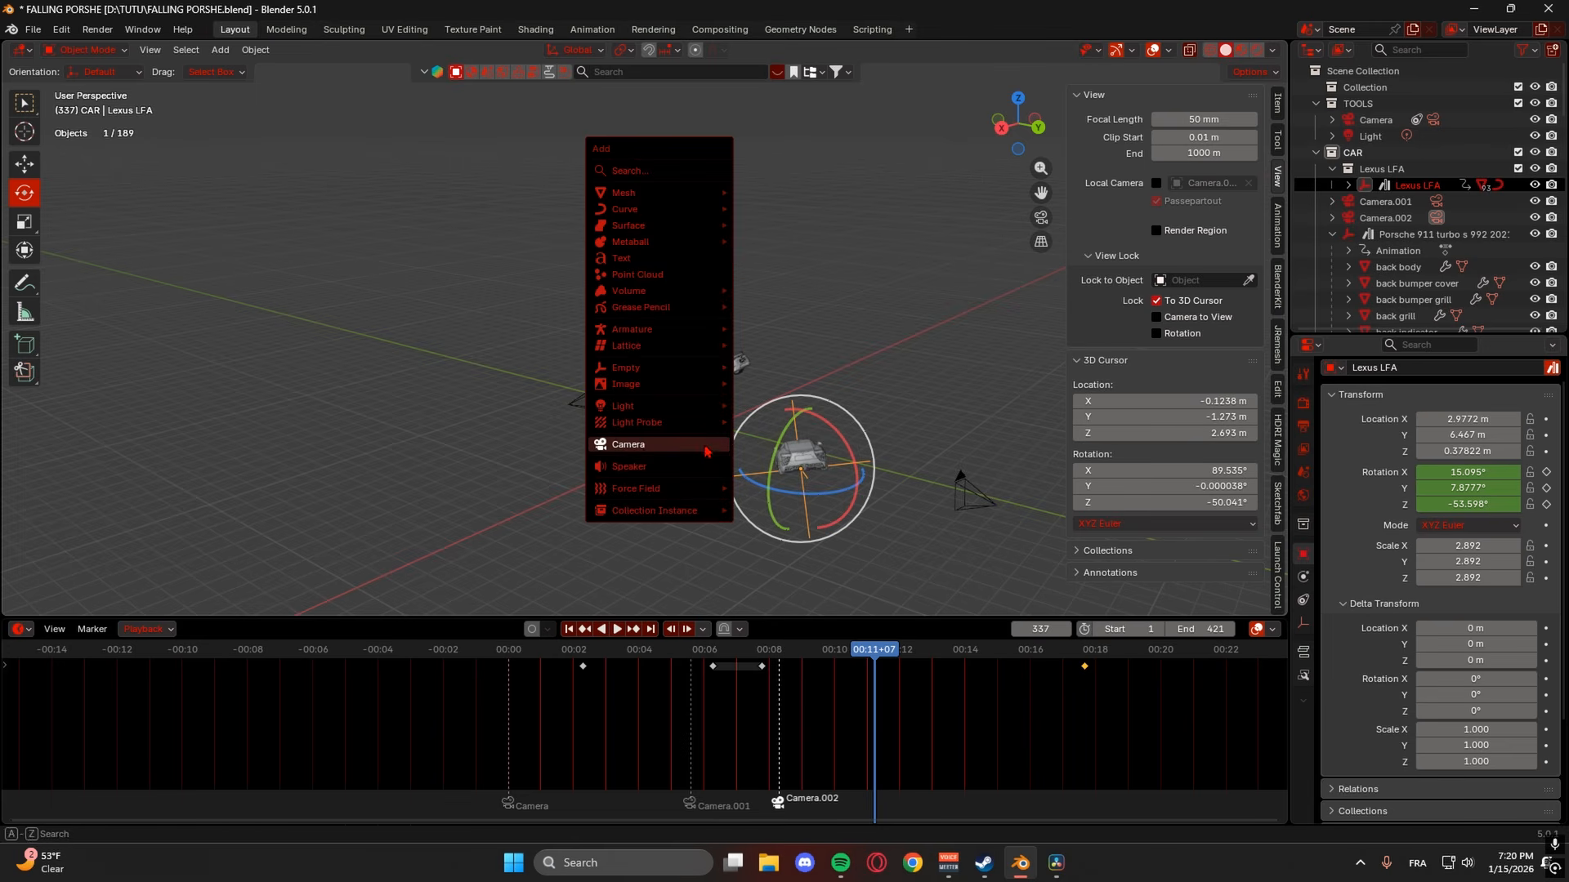
click(686, 442)
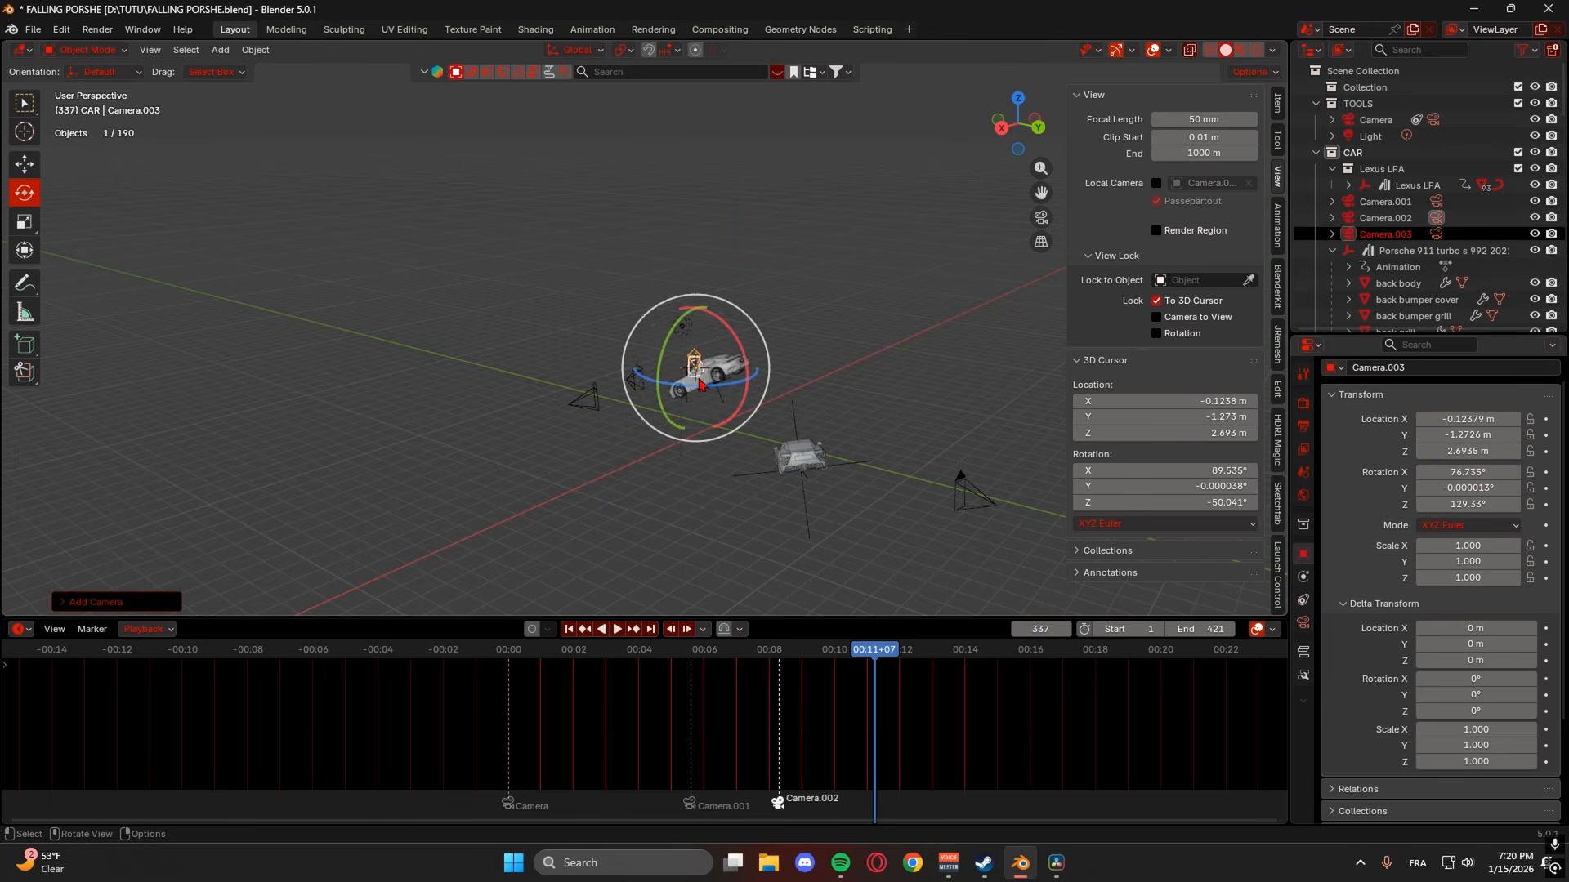
- Position Camera.003 by adjusting its X, Y and Z location to frame the Porsche's rear
key(g)
drag(656, 383, 520, 432)
drag(615, 433, 719, 451)
right_click(718, 451)
click(718, 442)
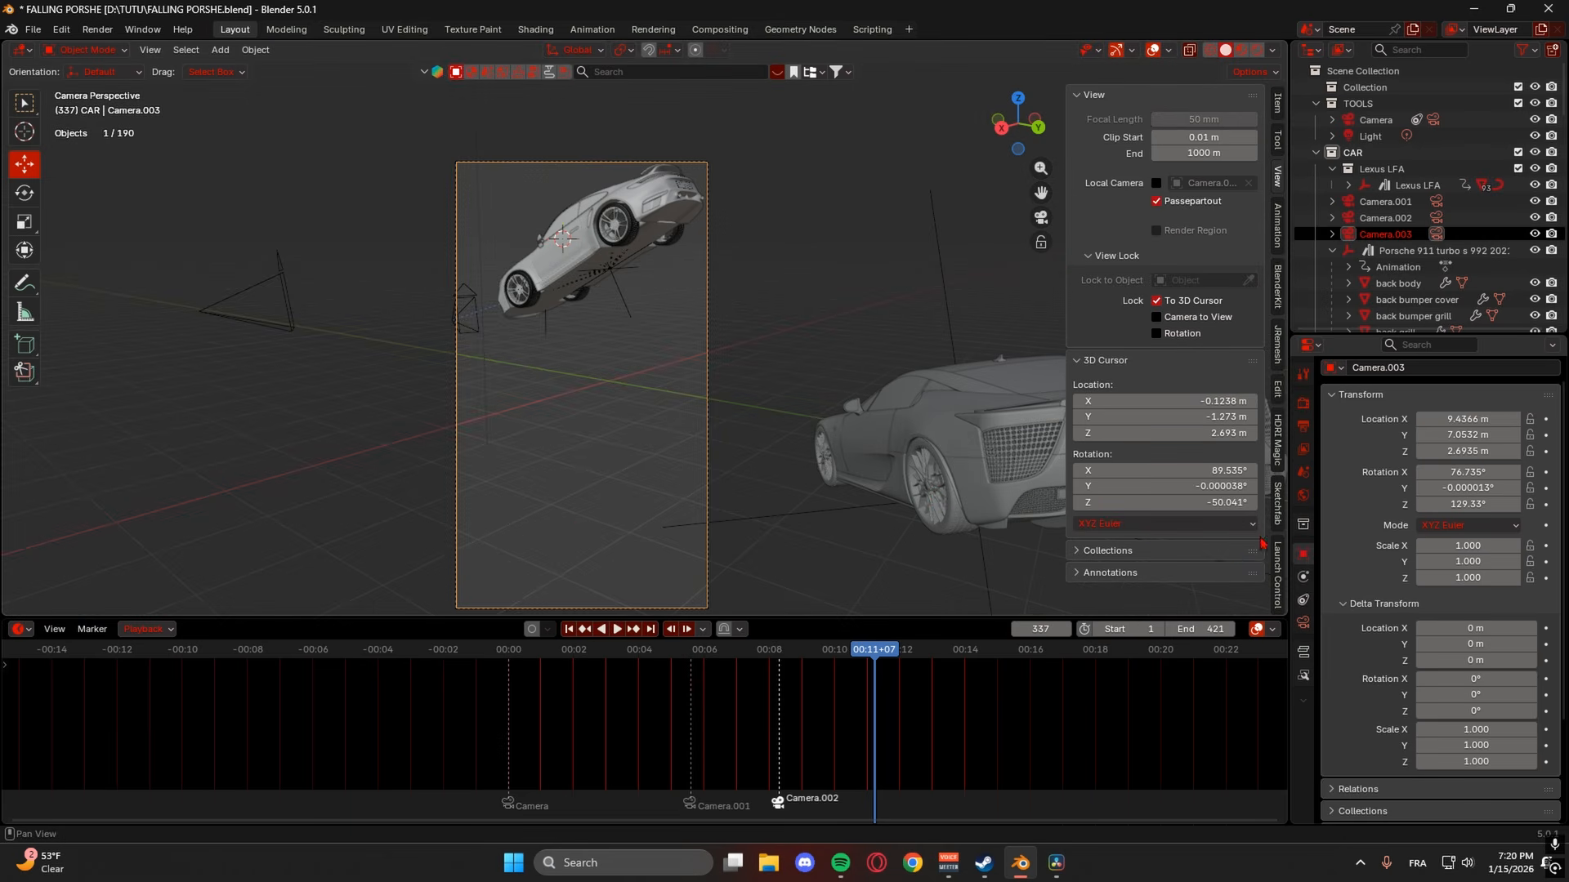
mouse_move(1444, 436)
mouse_down()
mouse_move(1470, 435)
mouse_move(1454, 435)
mouse_up()
drag(1444, 451, 1551, 451)
drag(1441, 419, 1094, 419)
drag(1470, 451, 1164, 436)
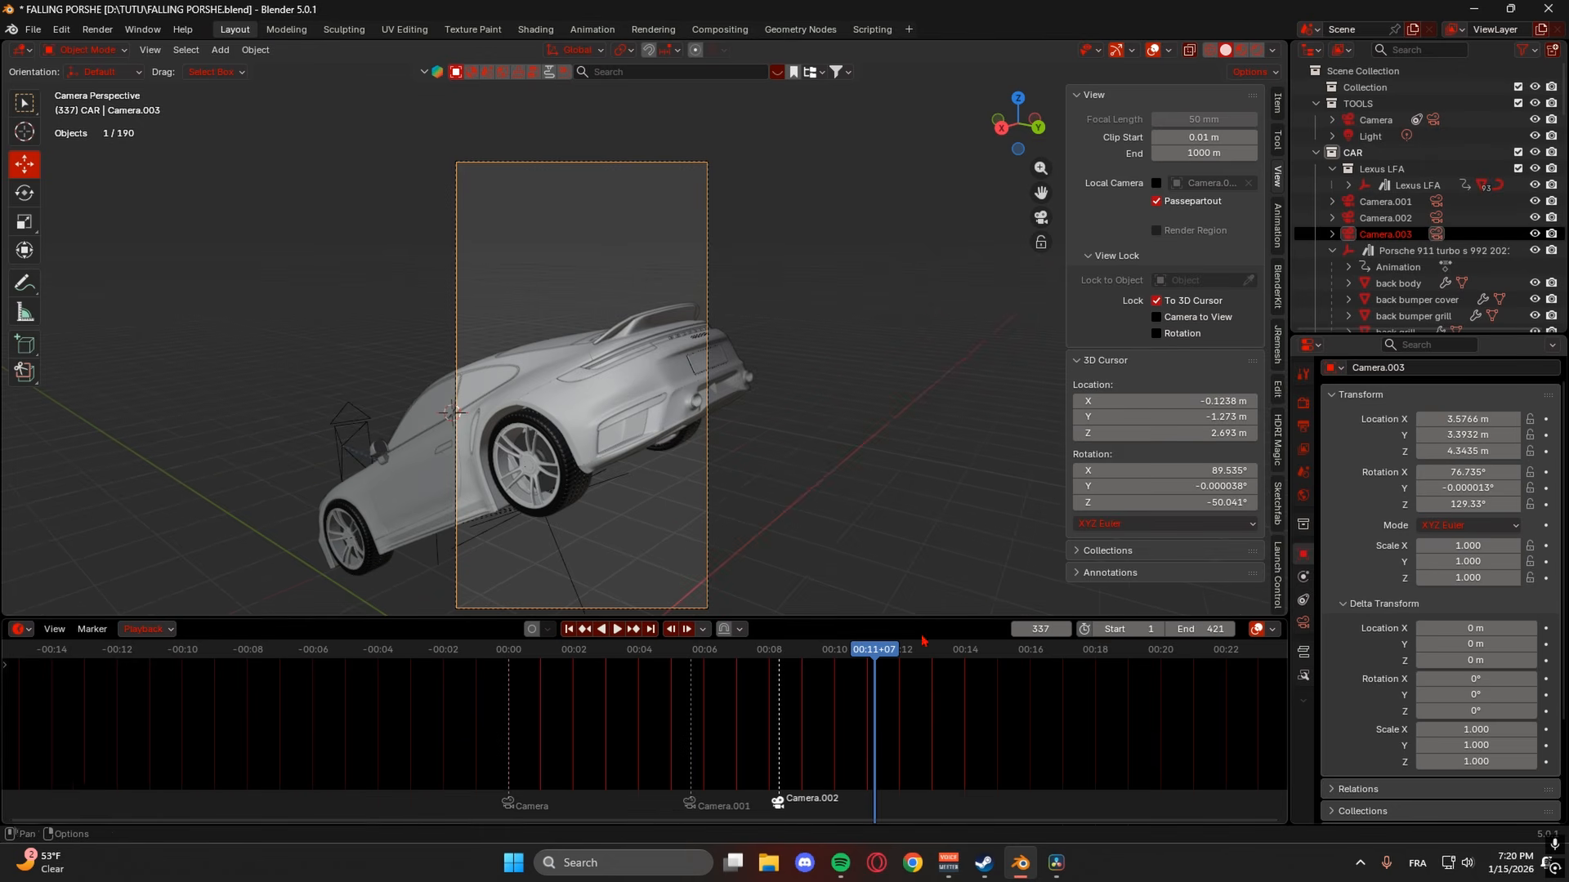
- Bind Camera.003 to a marker at frame 337, then nudge the marker slightly earlier
key(ctrl+b)
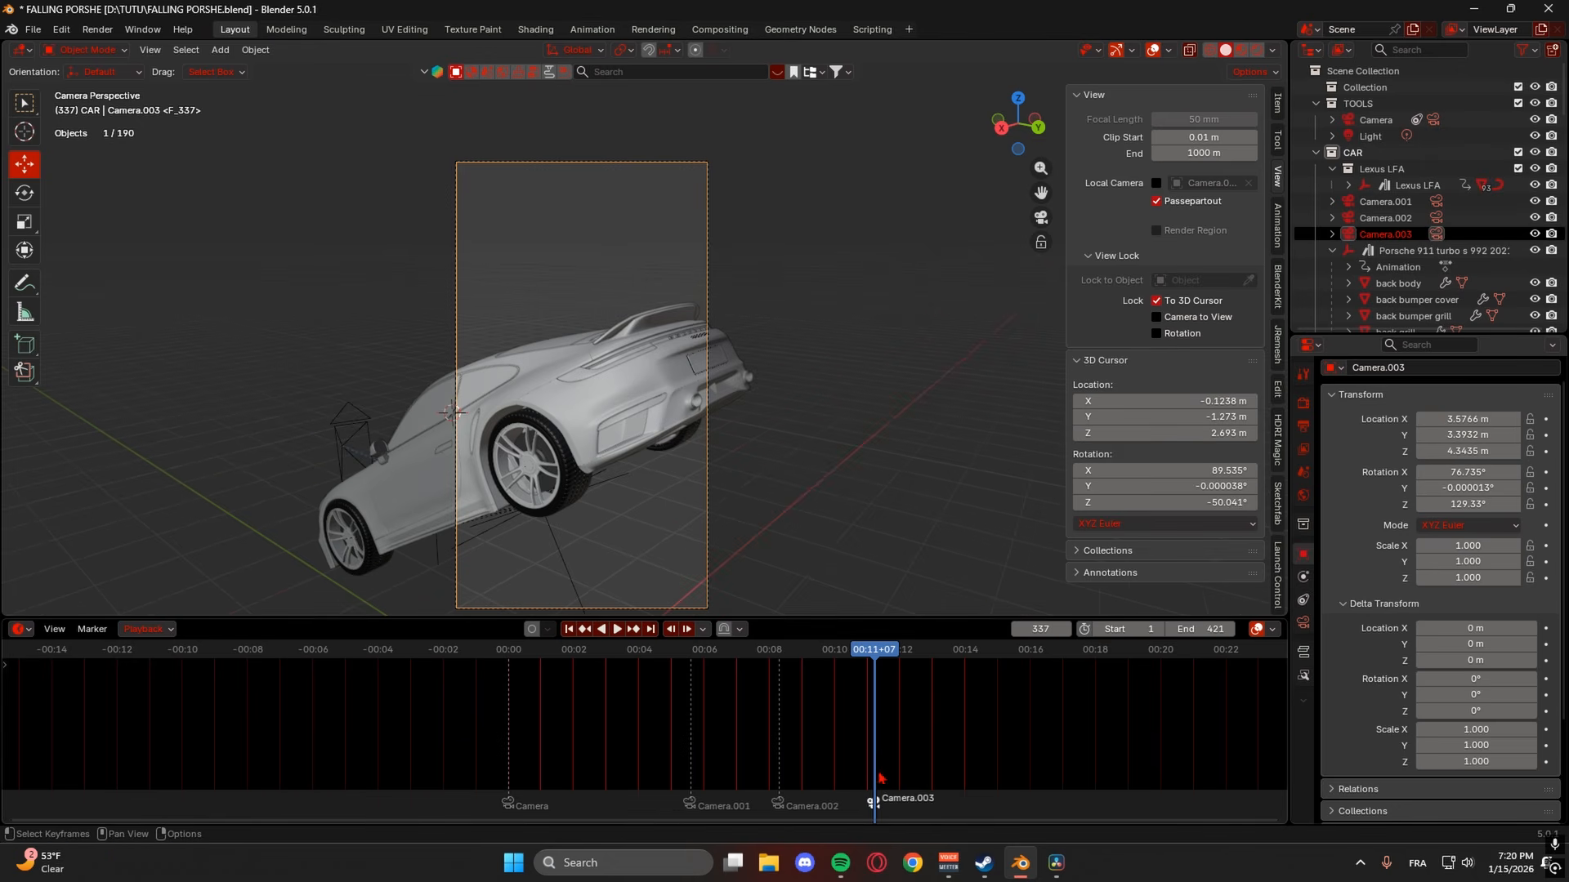
key(space)
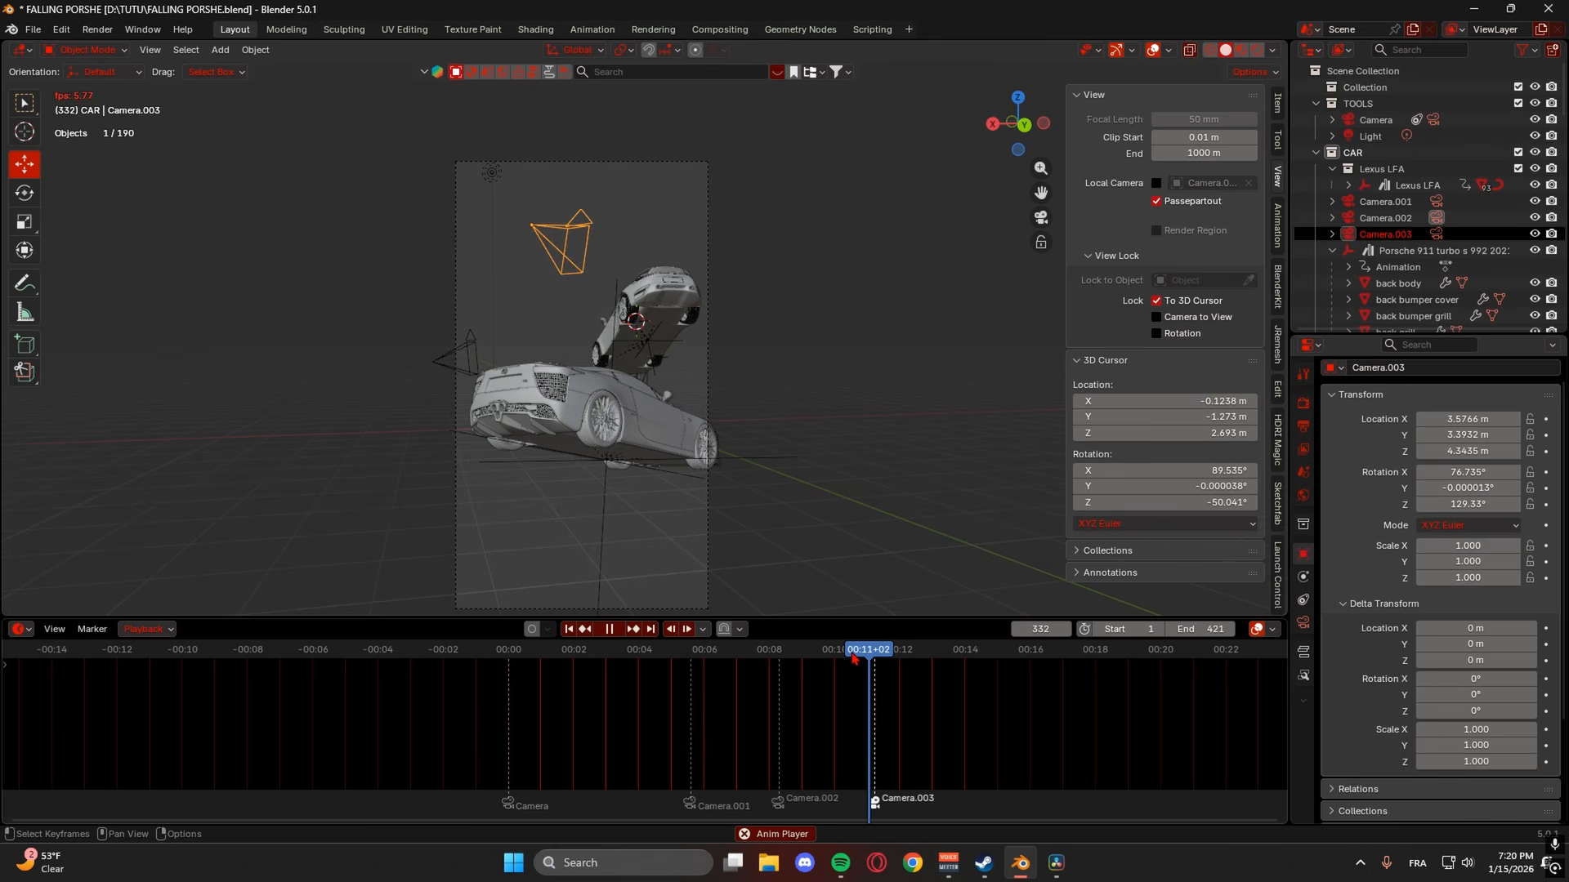
key(space)
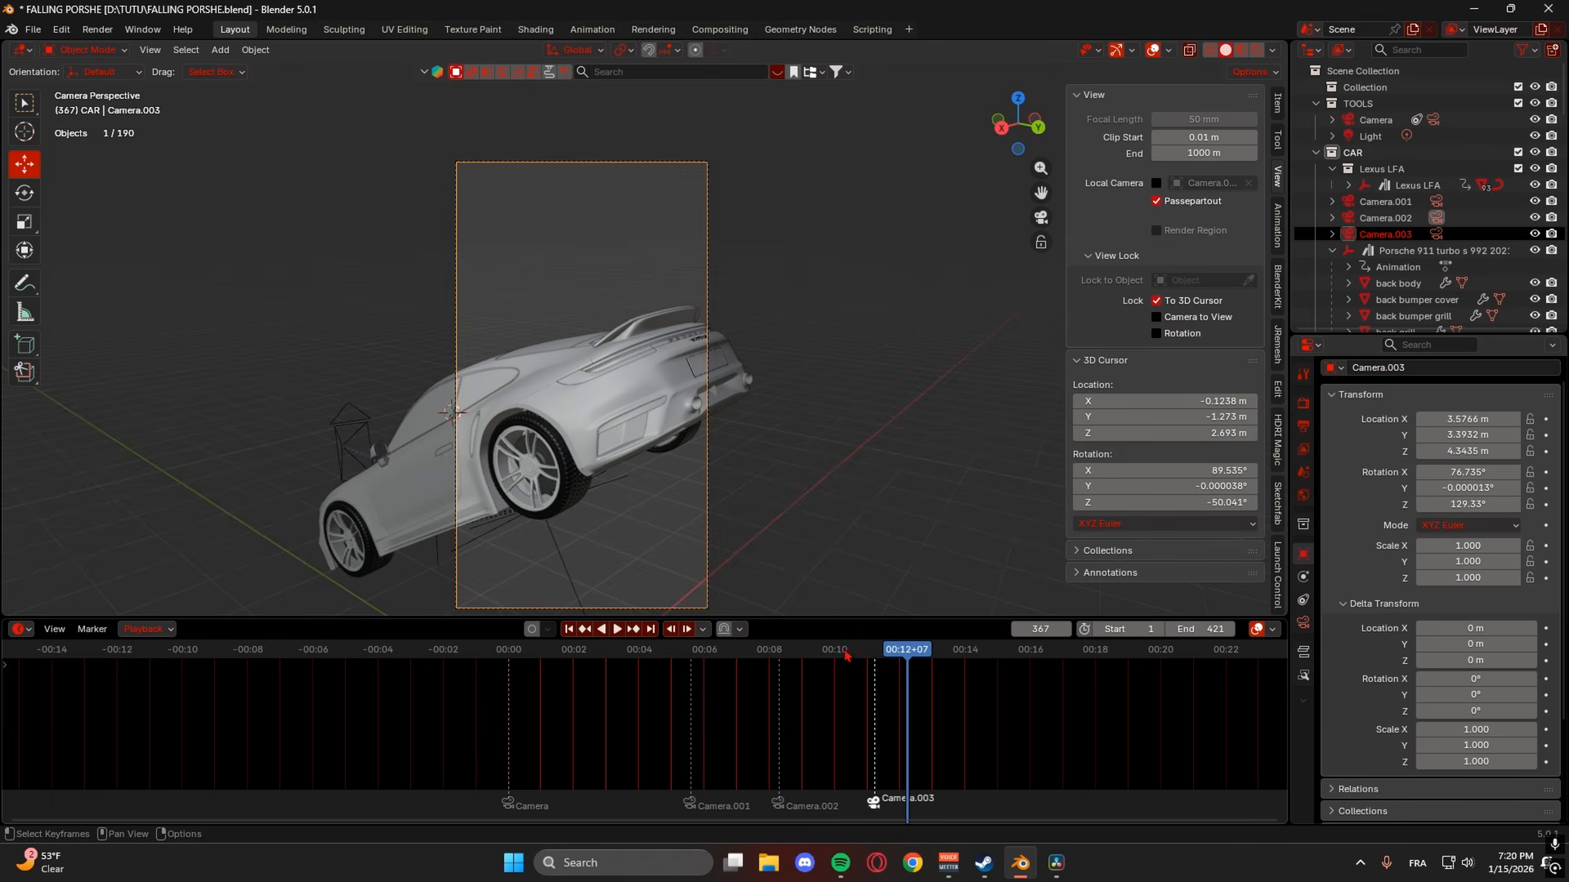
click(849, 655)
click(820, 656)
key(space)
key(space)
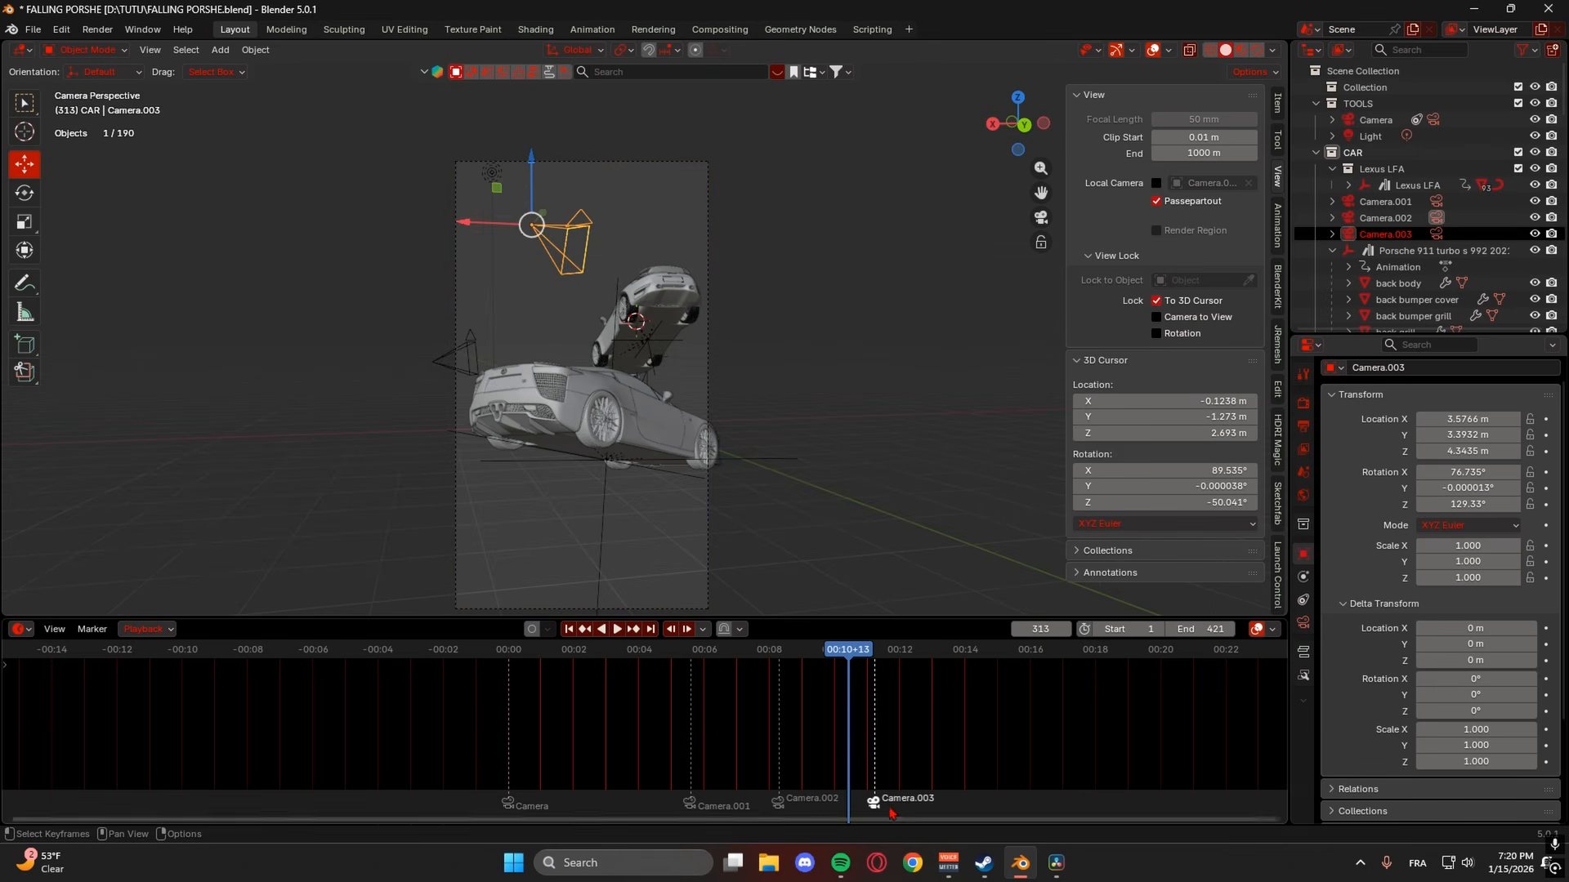
drag(873, 803, 857, 803)
key(space)
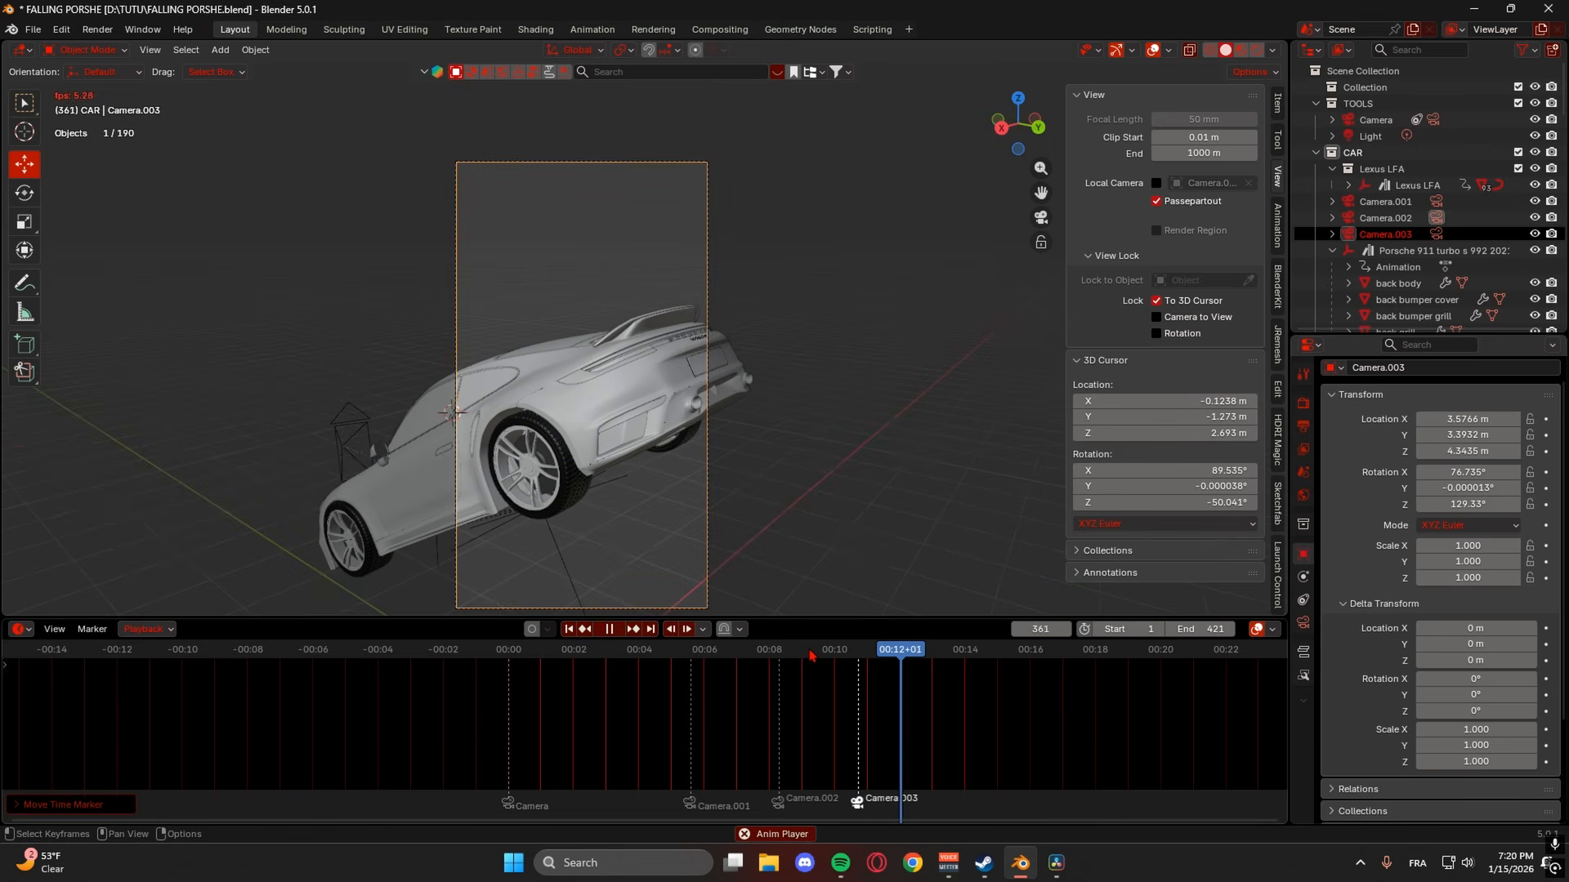
key(space)
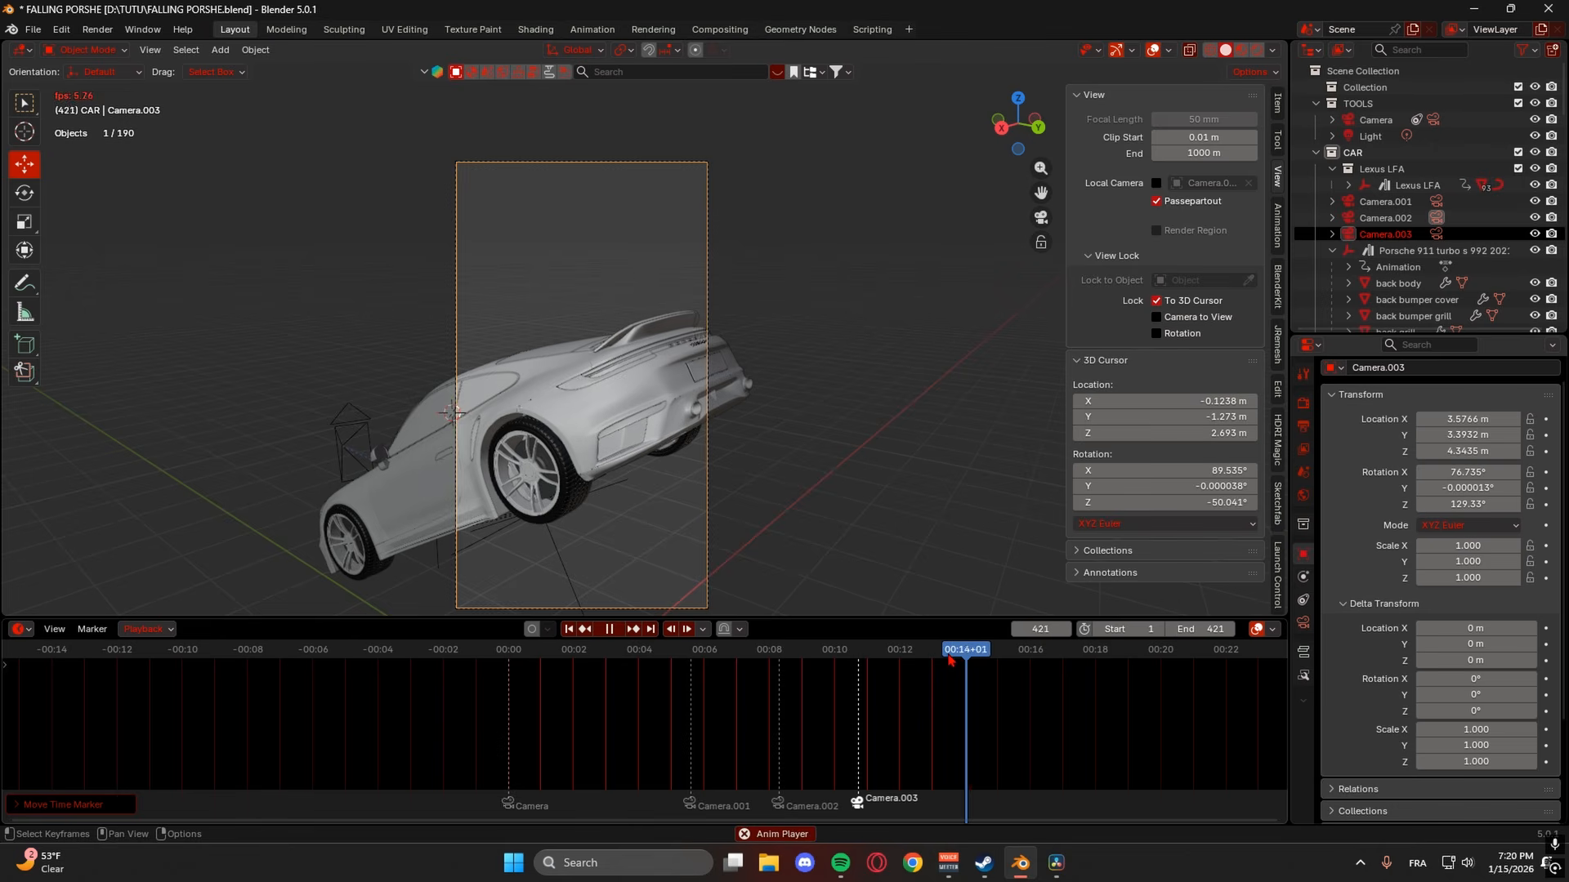
- Replay the Camera.003 cut and lower the end frame from 421 to 384
key(shift+Left)
click(871, 654)
key(space)
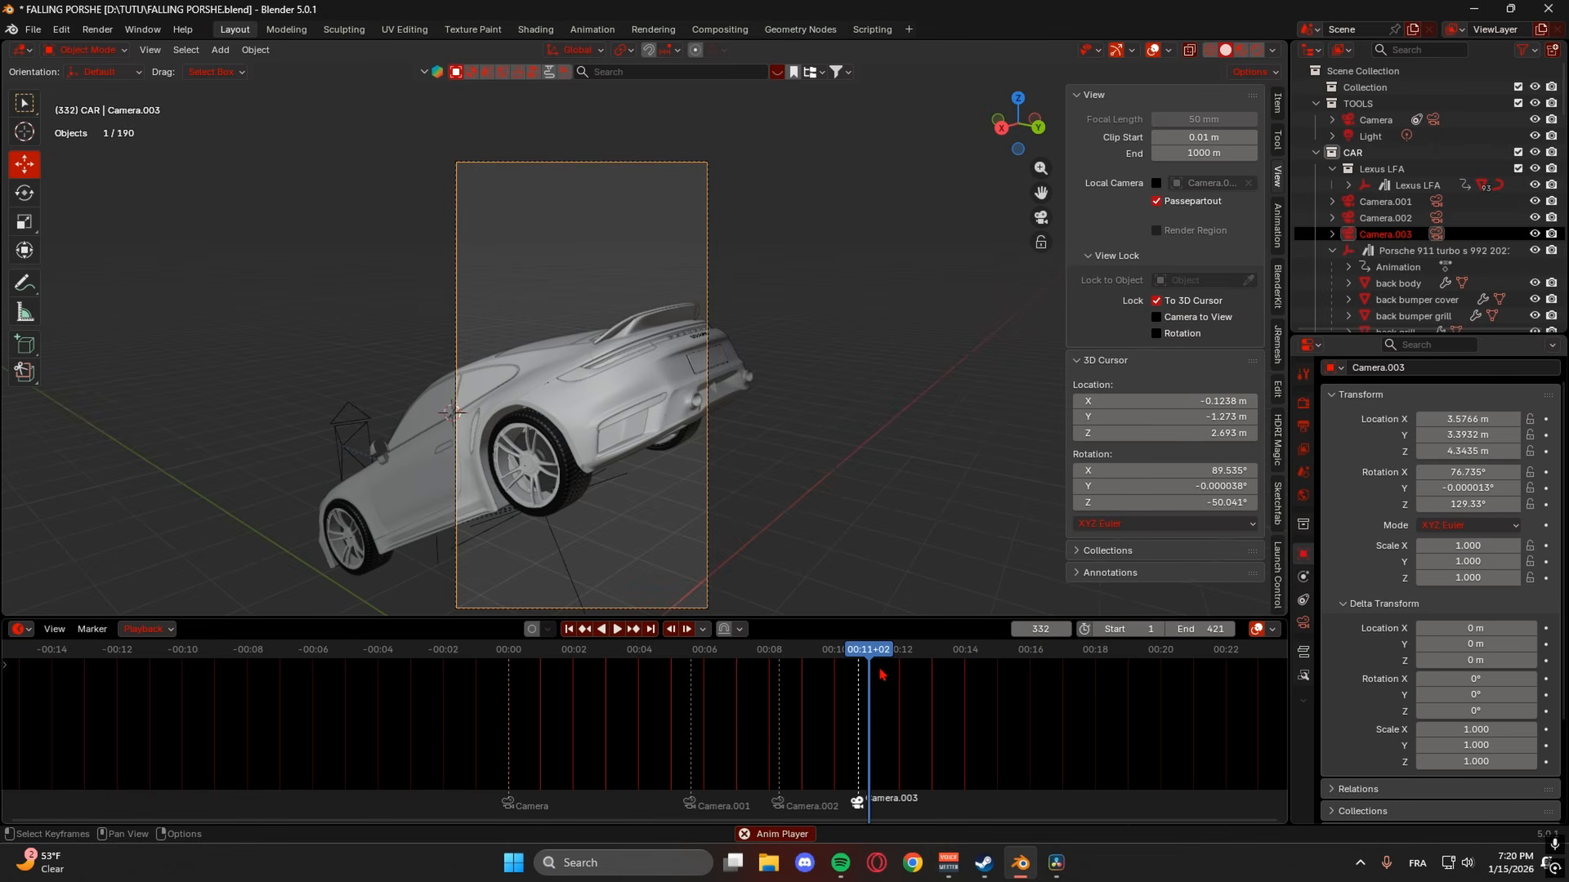
key(space)
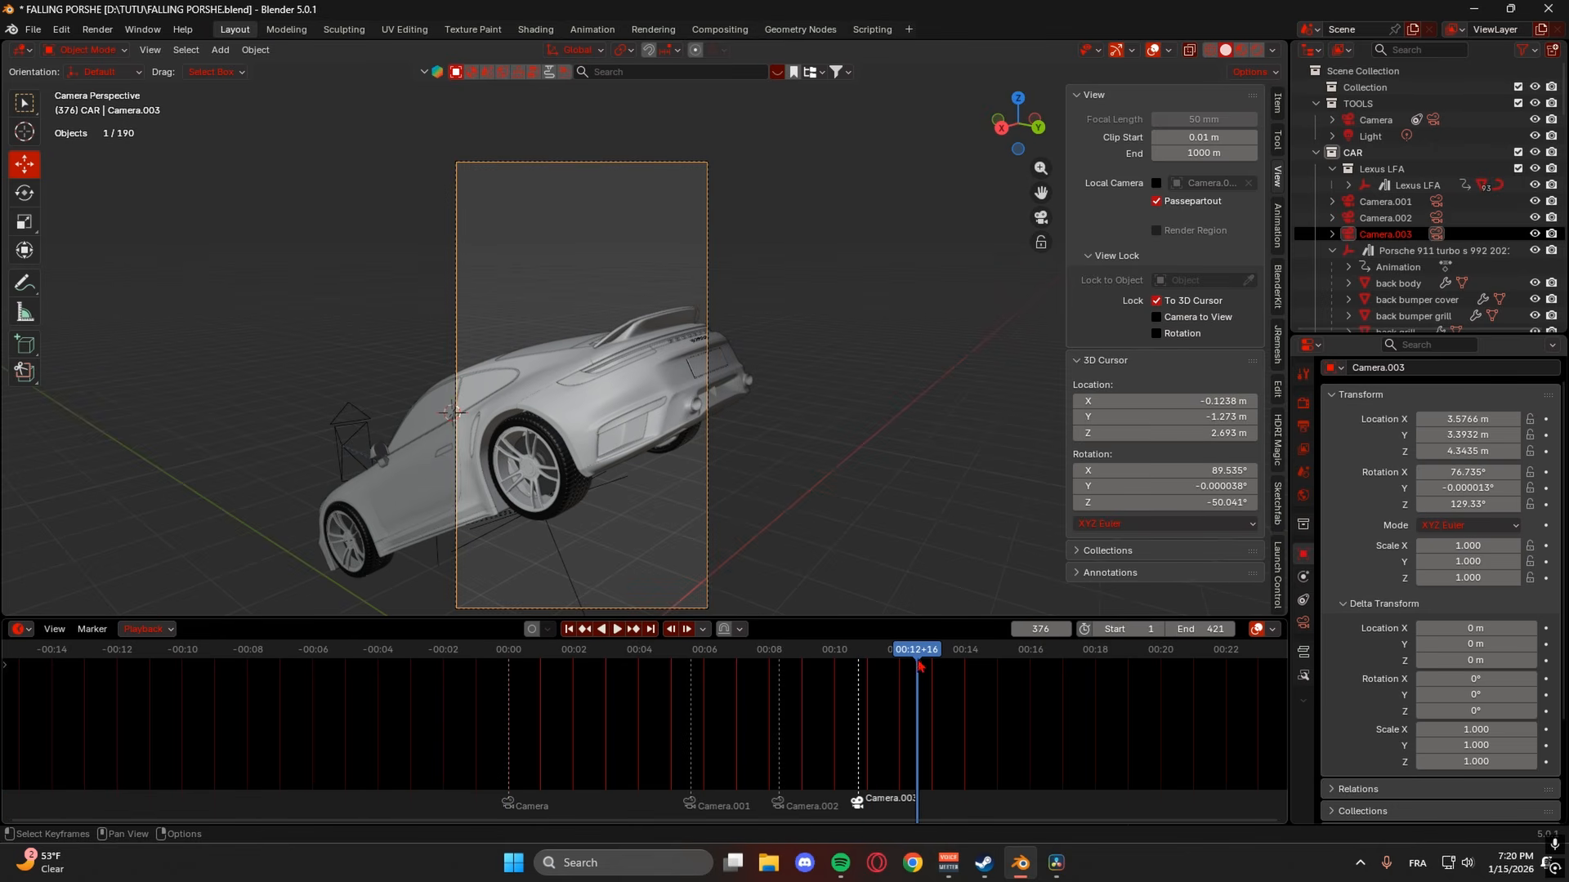
drag(917, 657, 913, 656)
drag(1209, 630, 1191, 630)
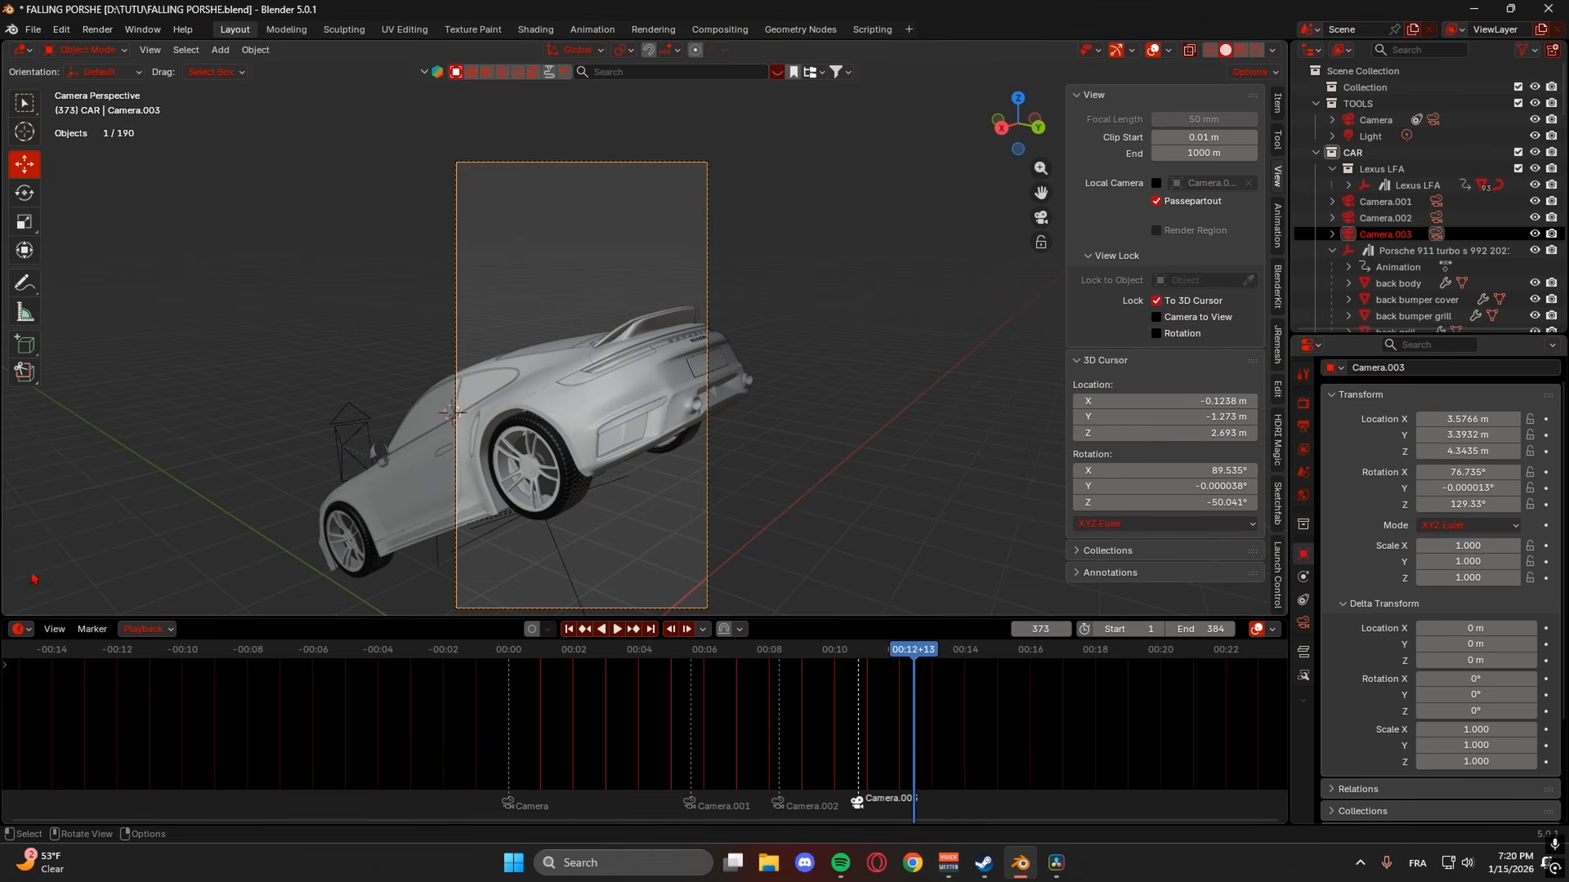
- Show frame numbers instead of seconds in the timeline and set the end frame to 373
click(18, 630)
click(52, 632)
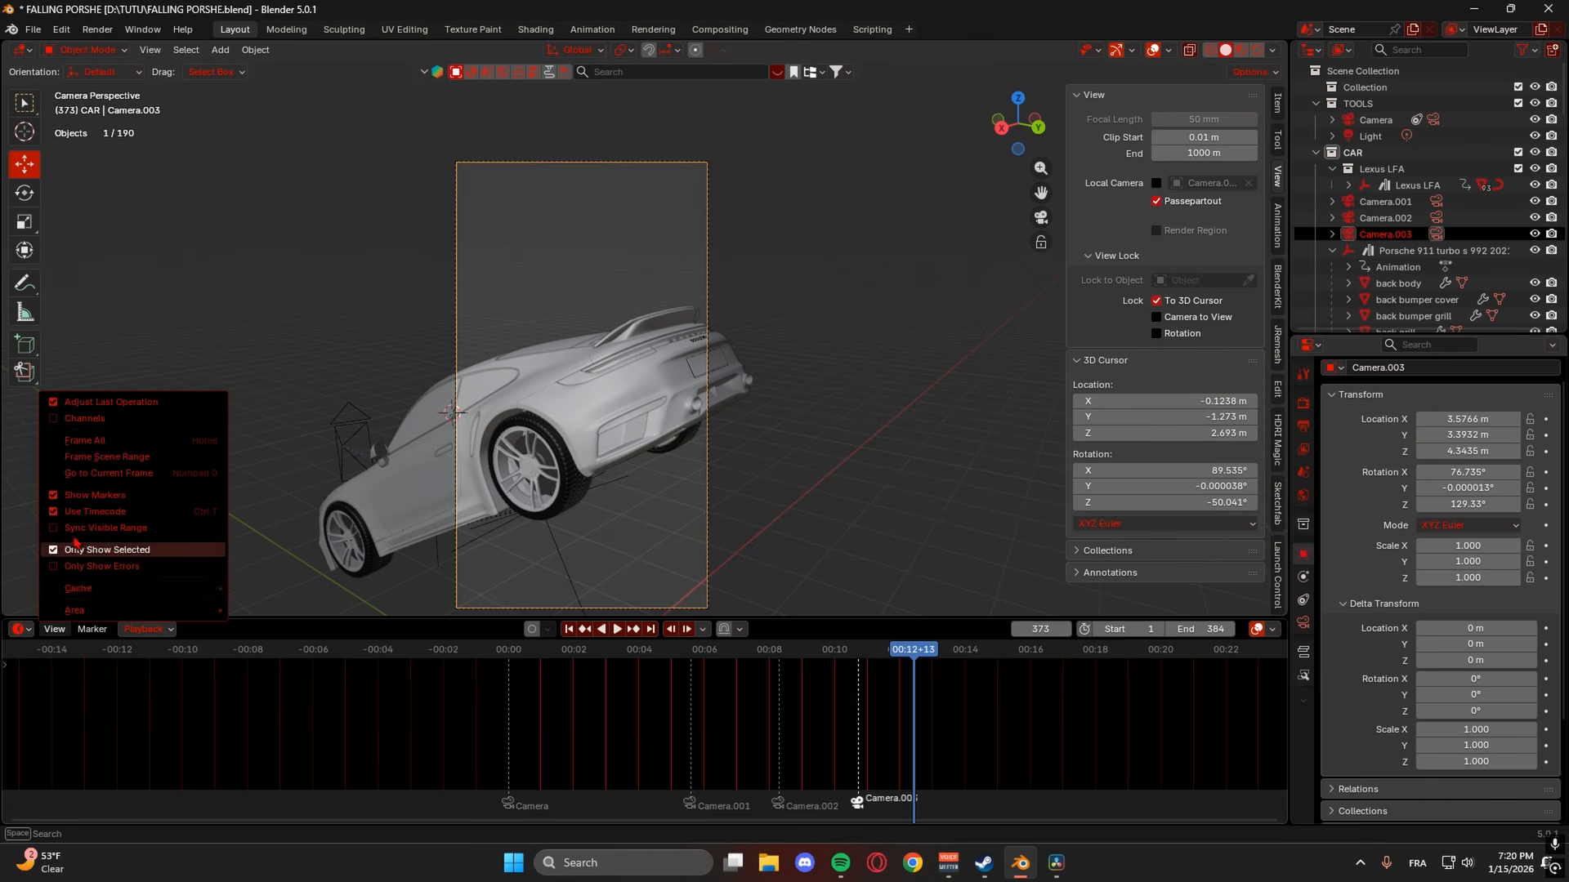
click(86, 514)
drag(1201, 629, 1194, 629)
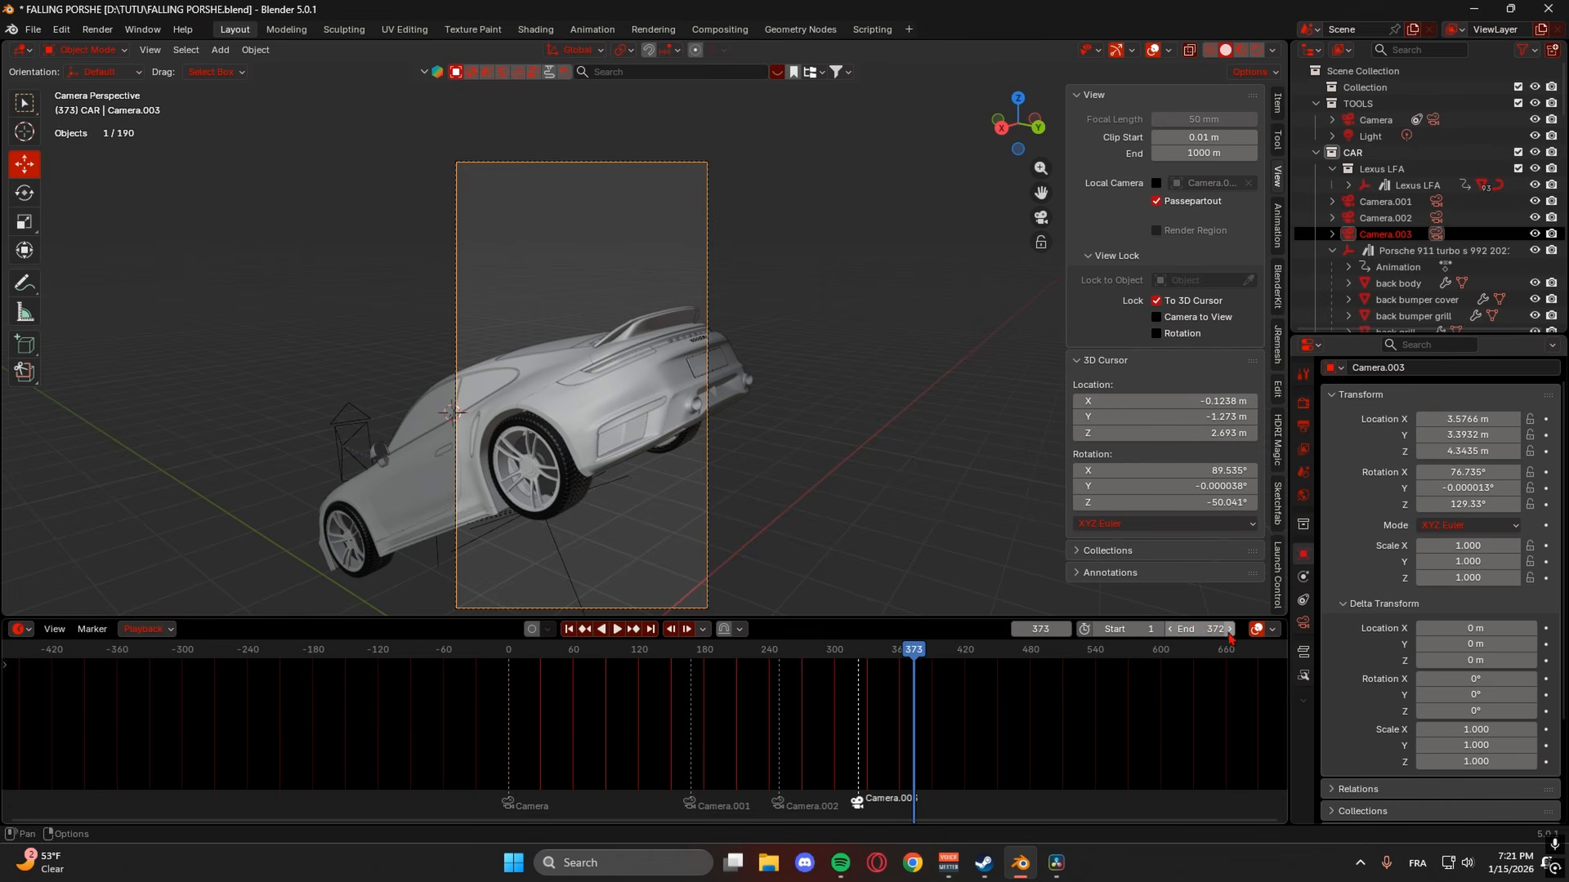
click(25, 629)
click(27, 630)
click(18, 629)
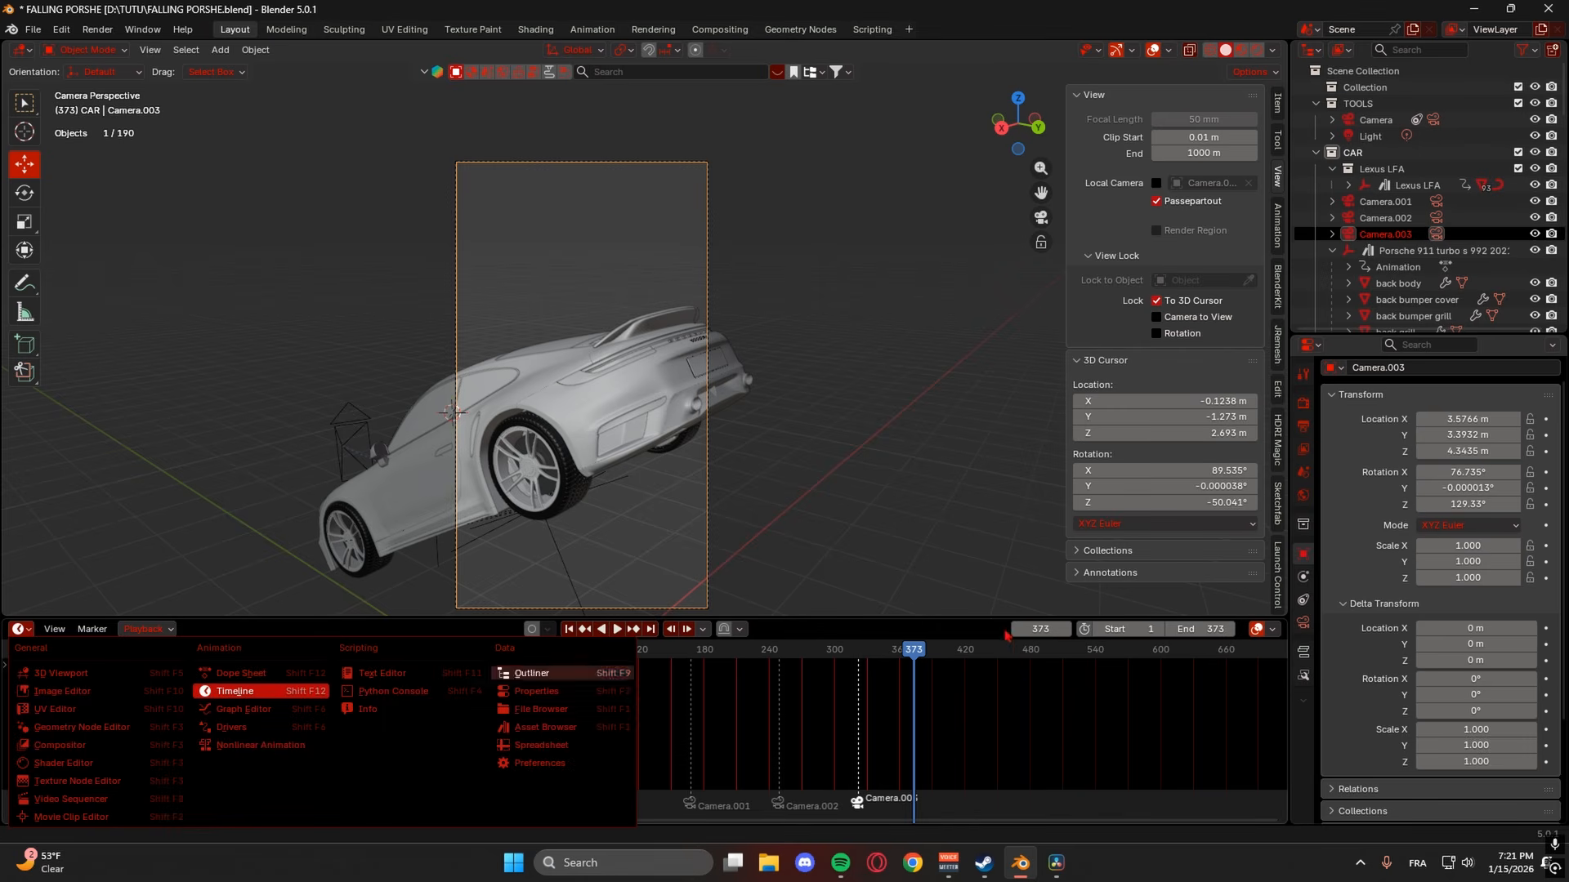
- Play the full animation from frame 0 with viewport overlays hidden
drag(527, 658, 424, 649)
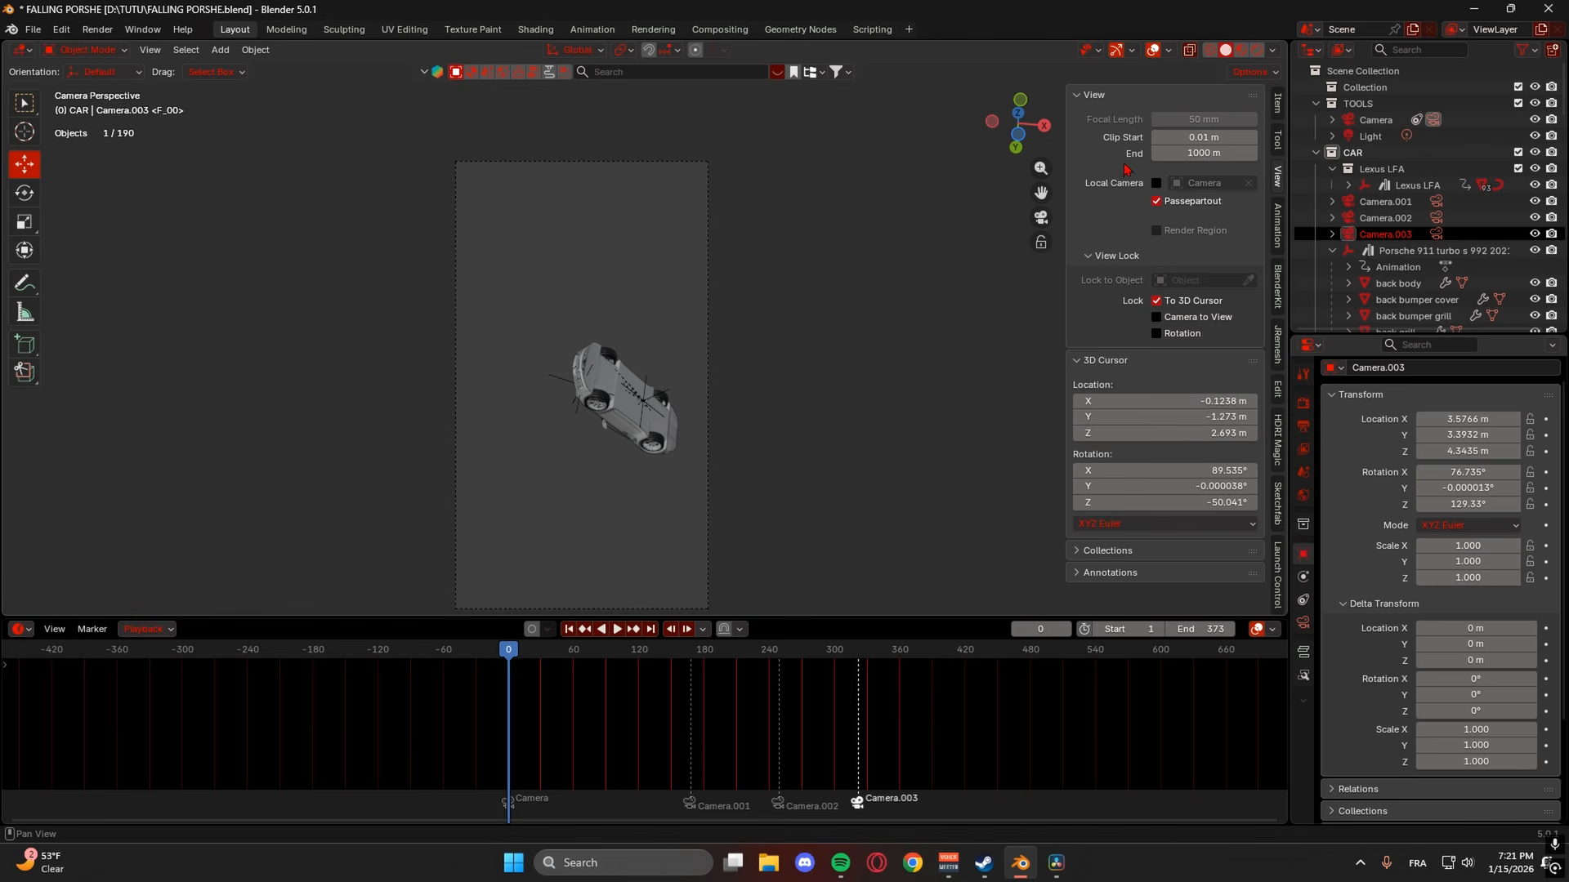
key(space)
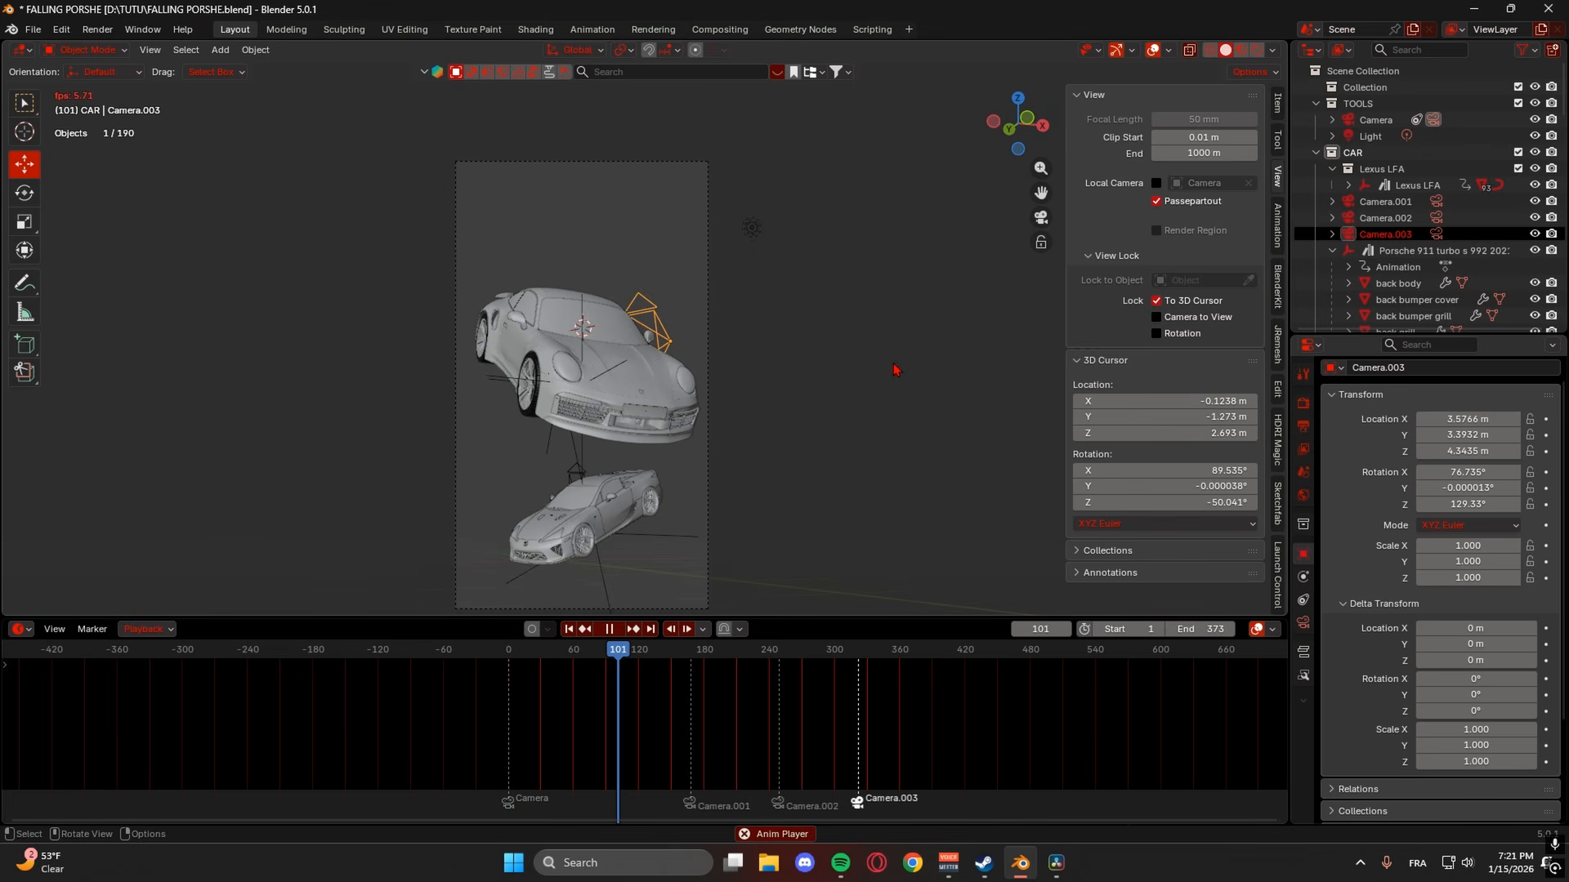
click(1152, 50)
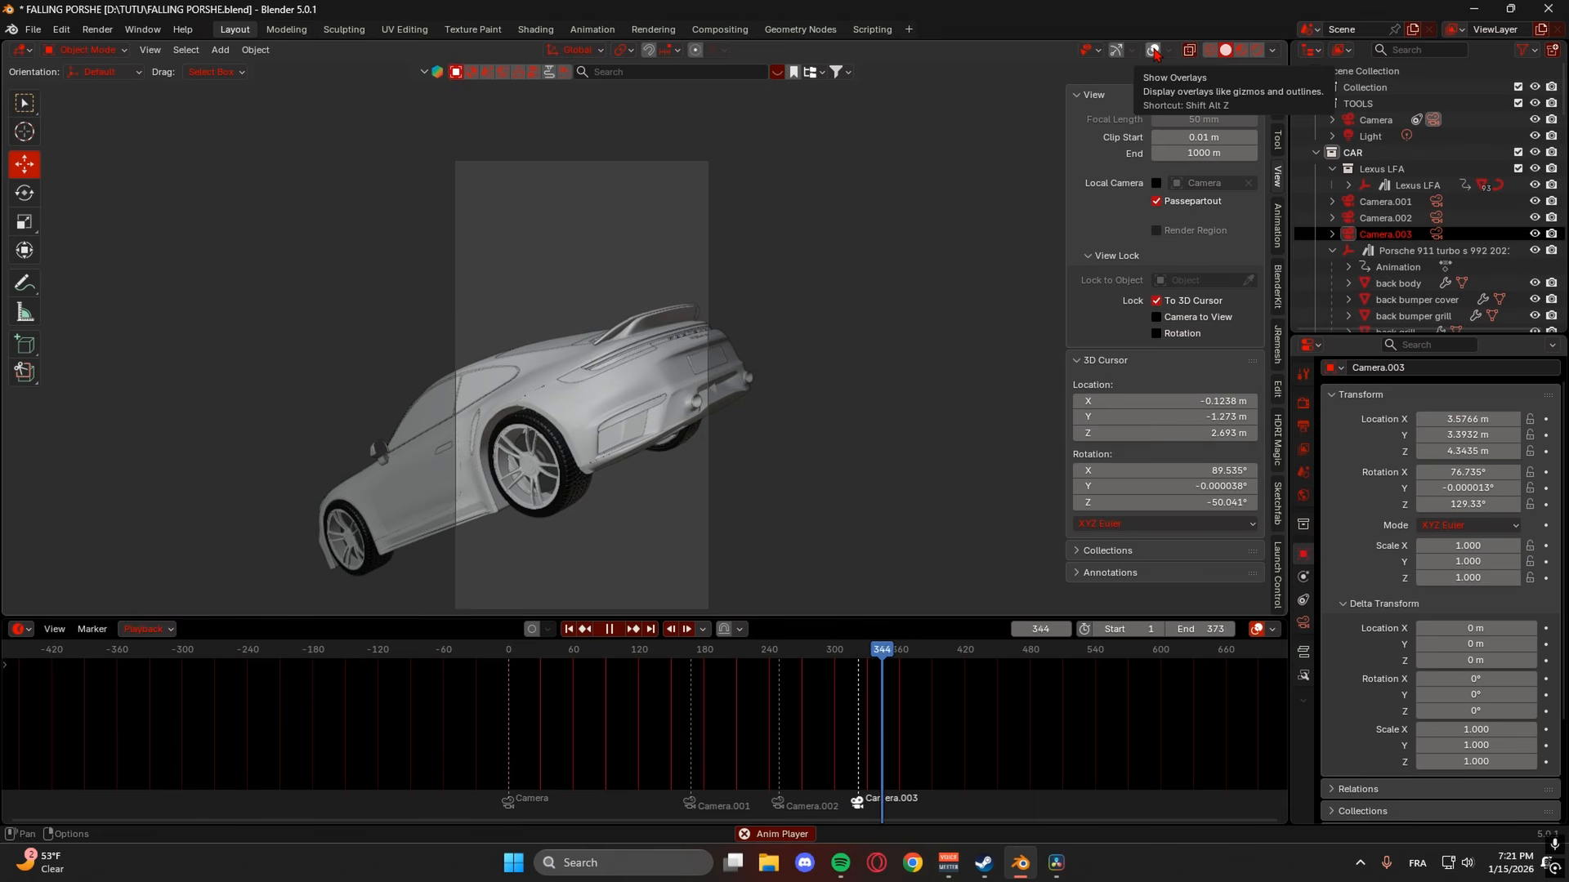
key(Escape)
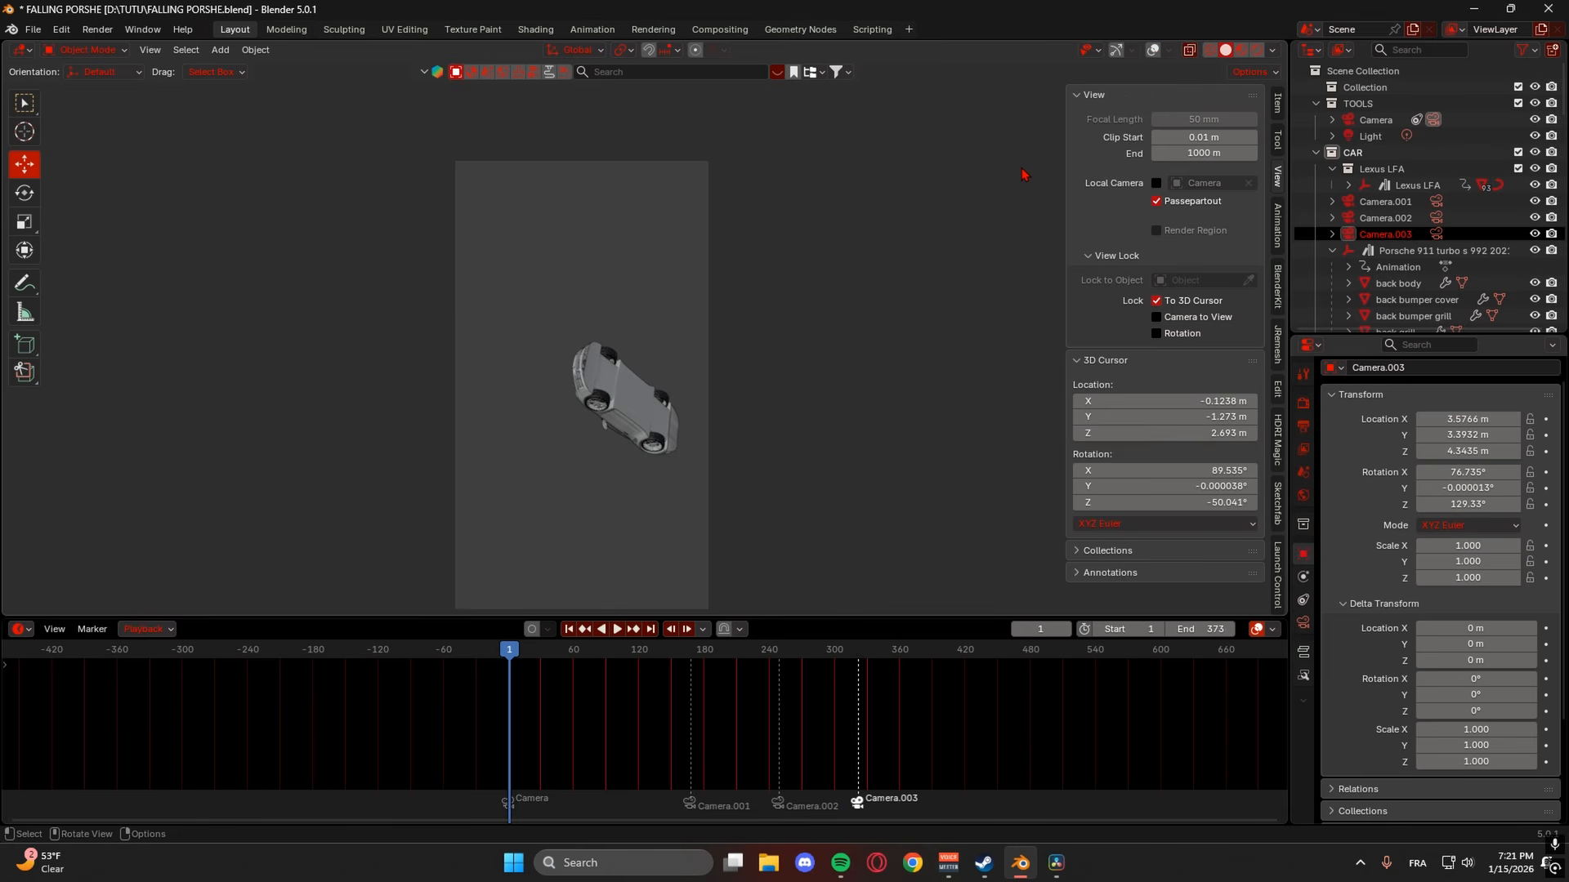